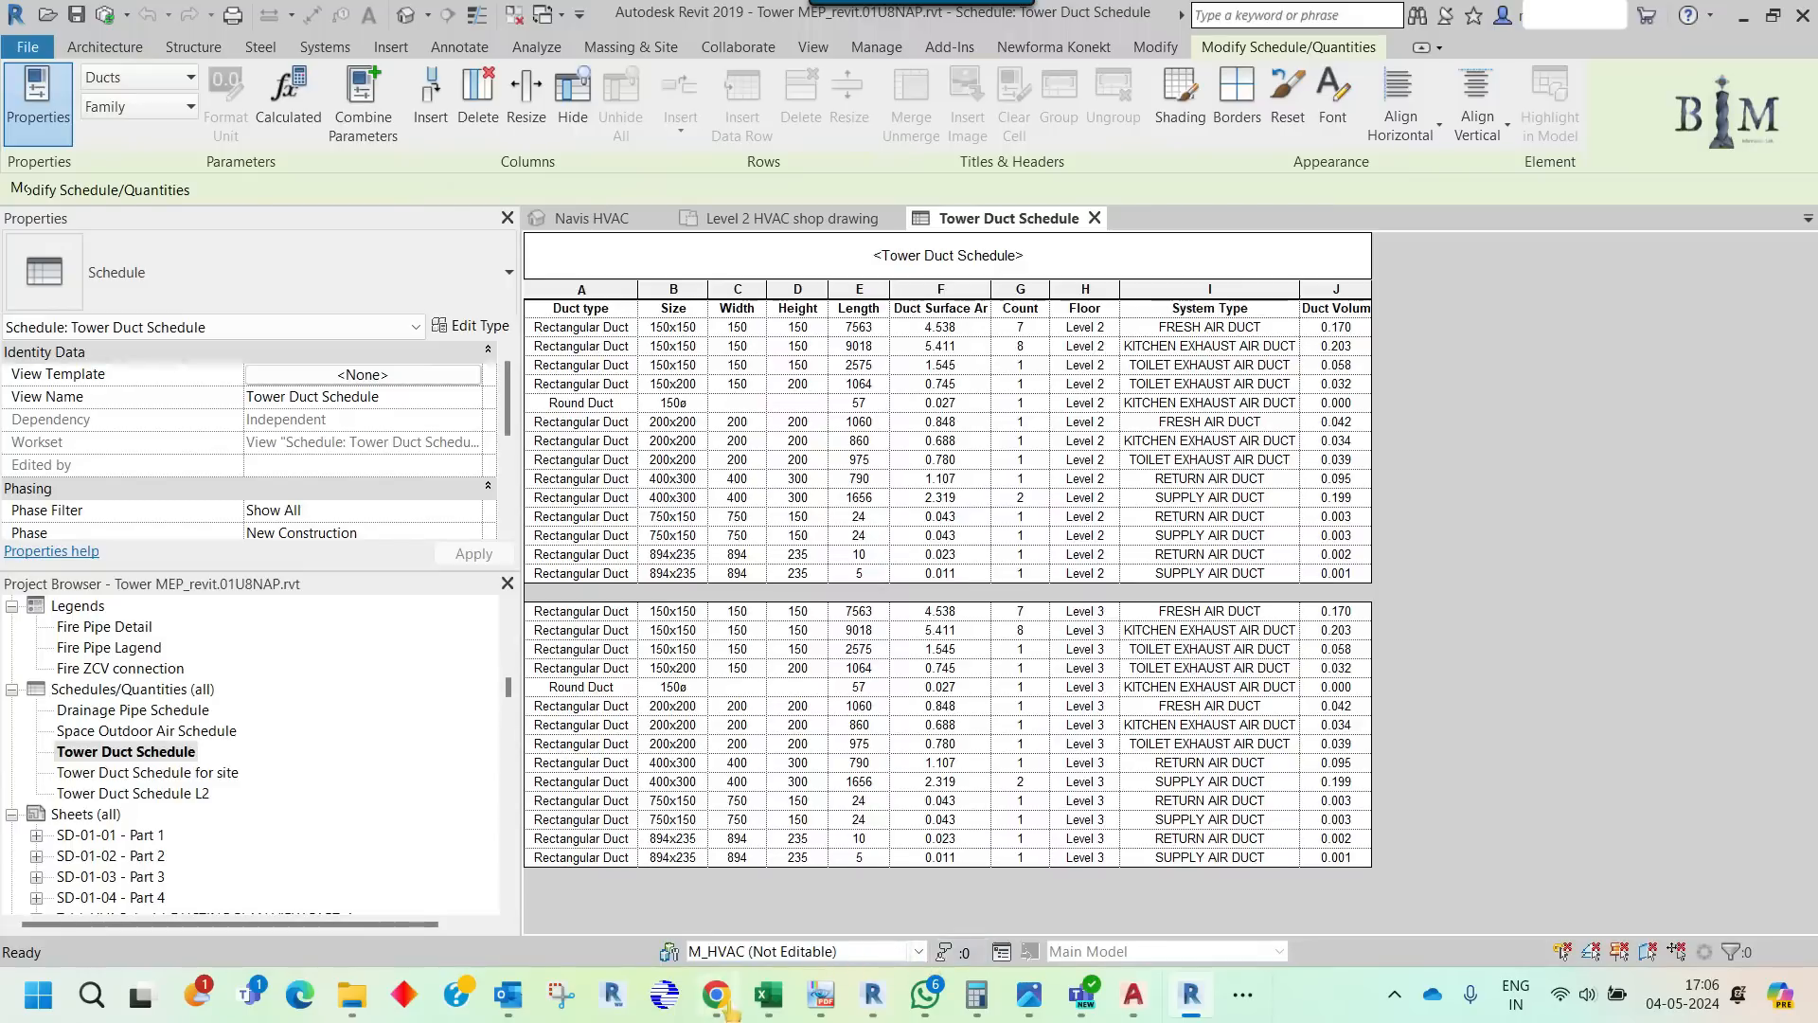
- Switch to the Duct Volume workbook in Excel and review the stainless, GI and black steel duct weight tables
mouse_move(769, 994)
click(887, 914)
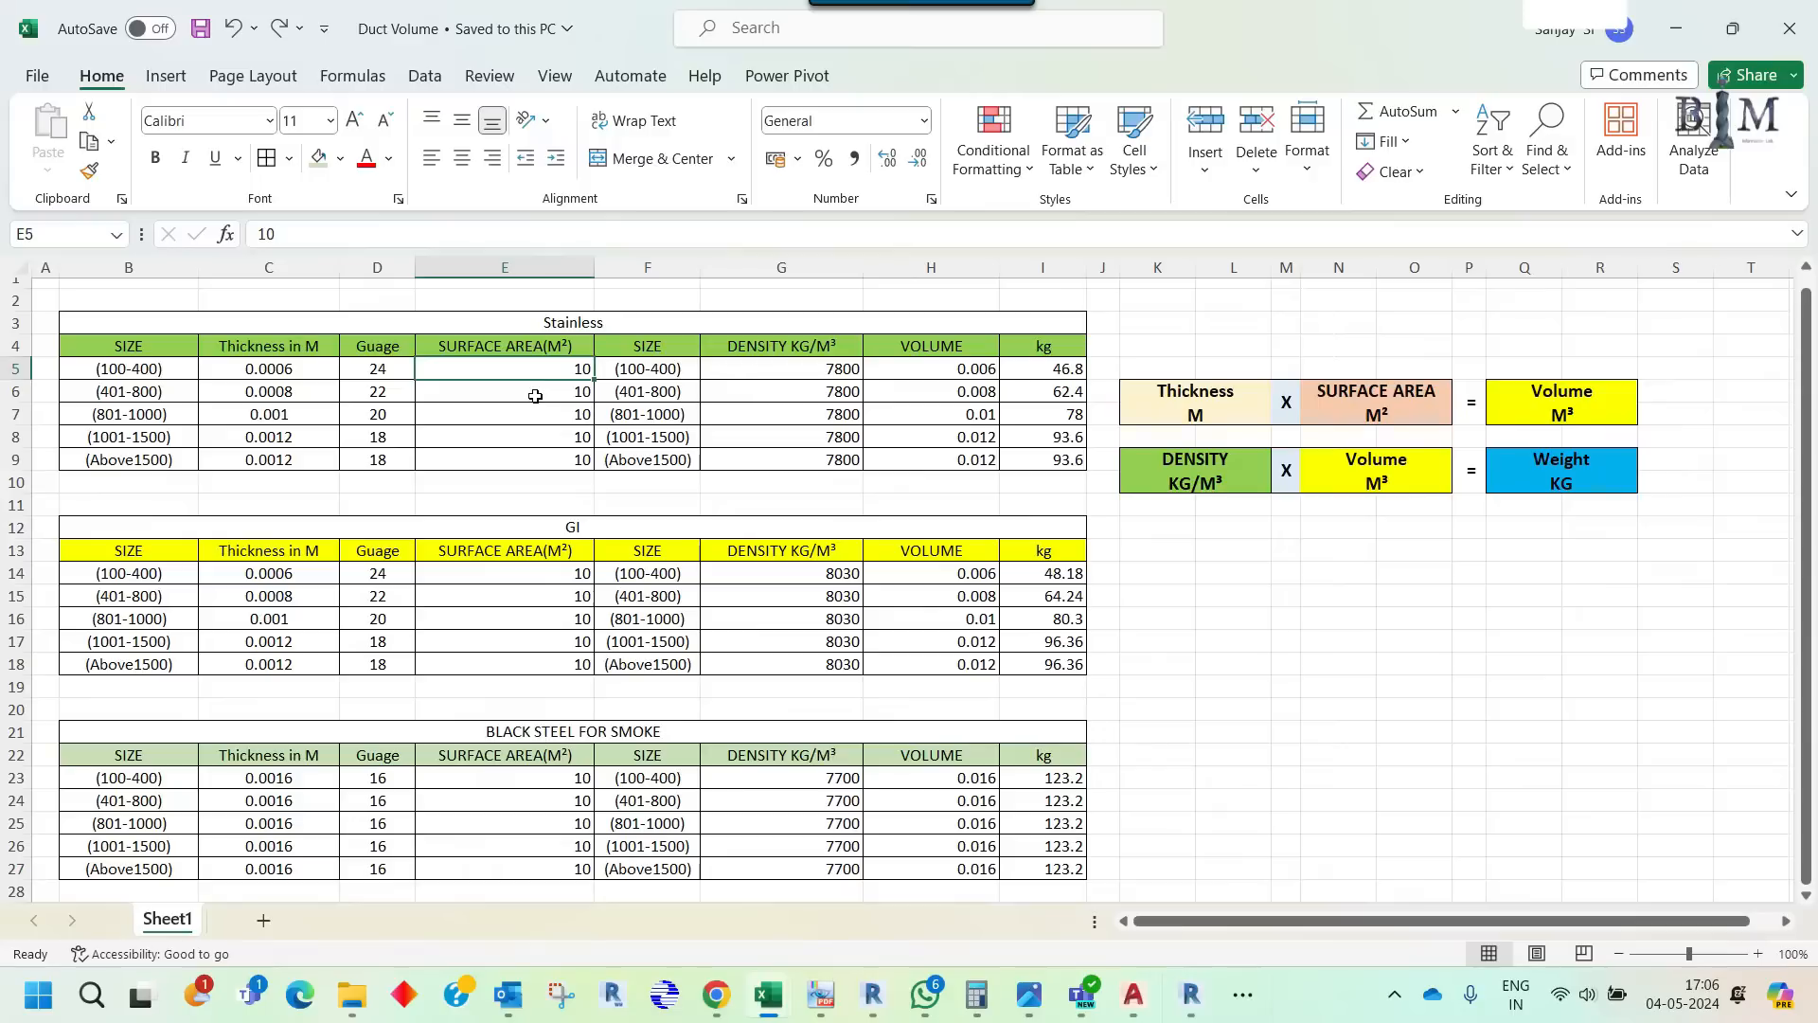
ctrl+scroll(631, 617, down, 1)
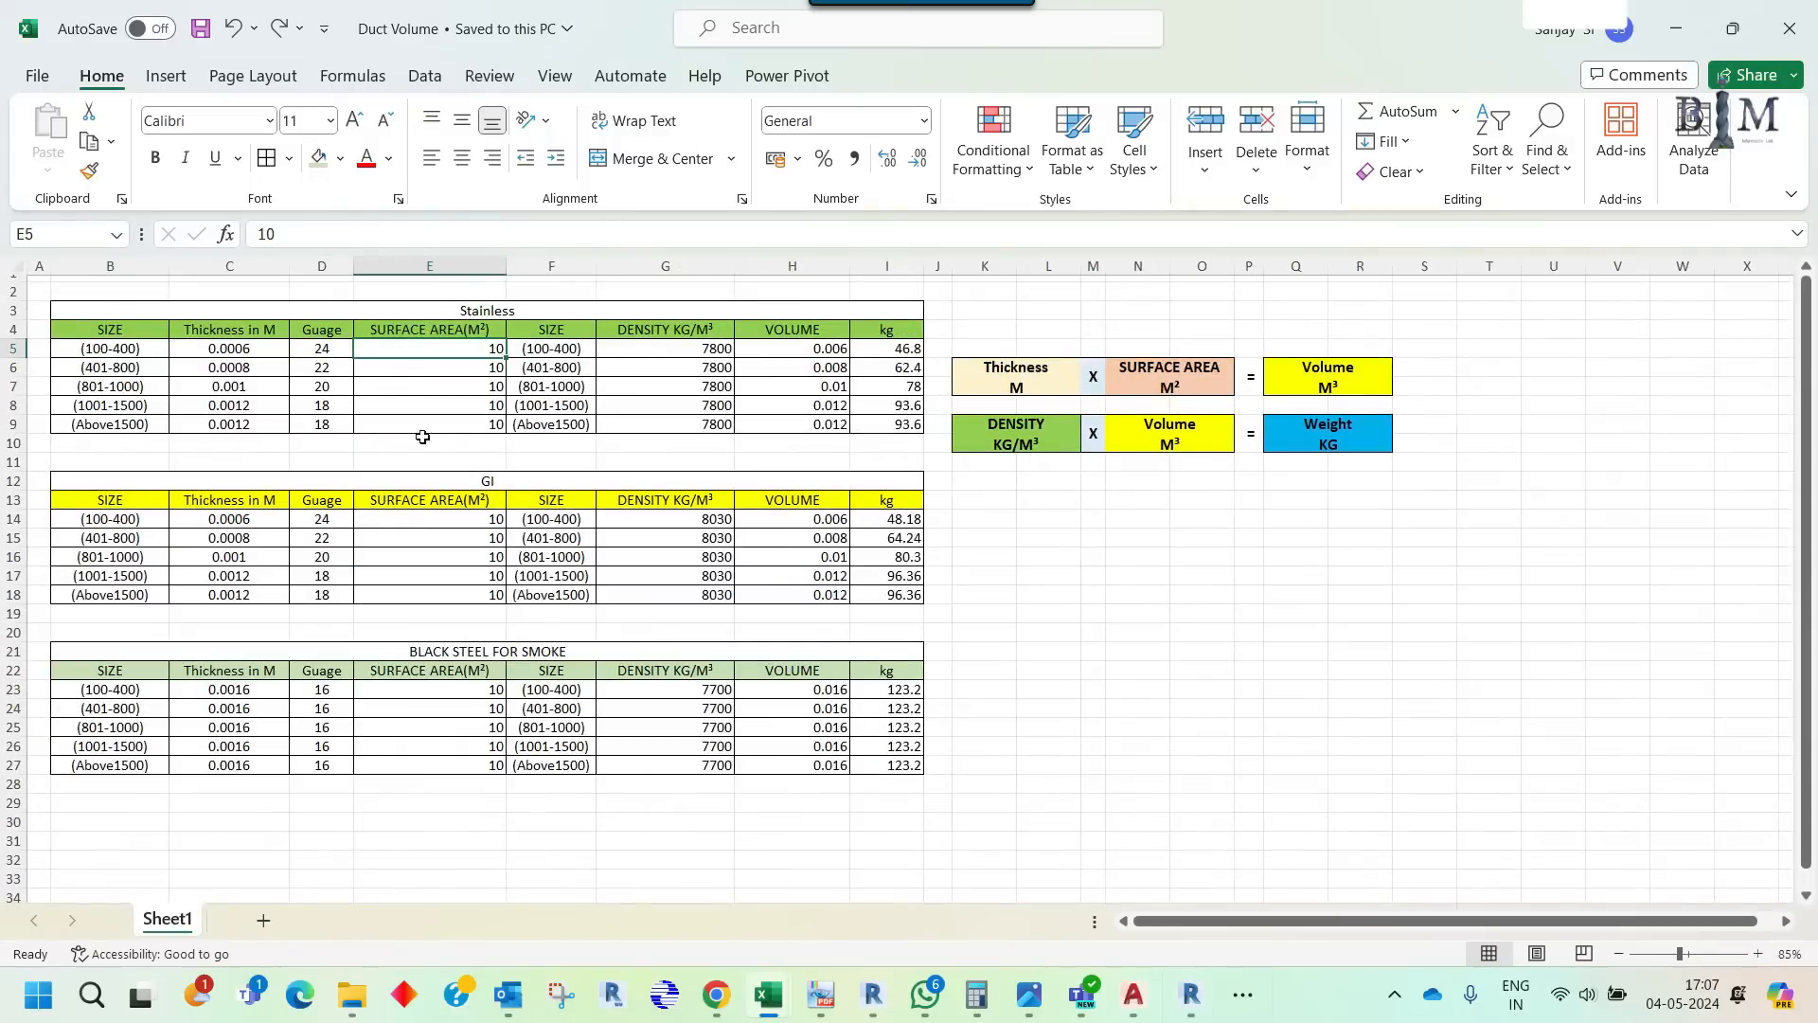
click(357, 309)
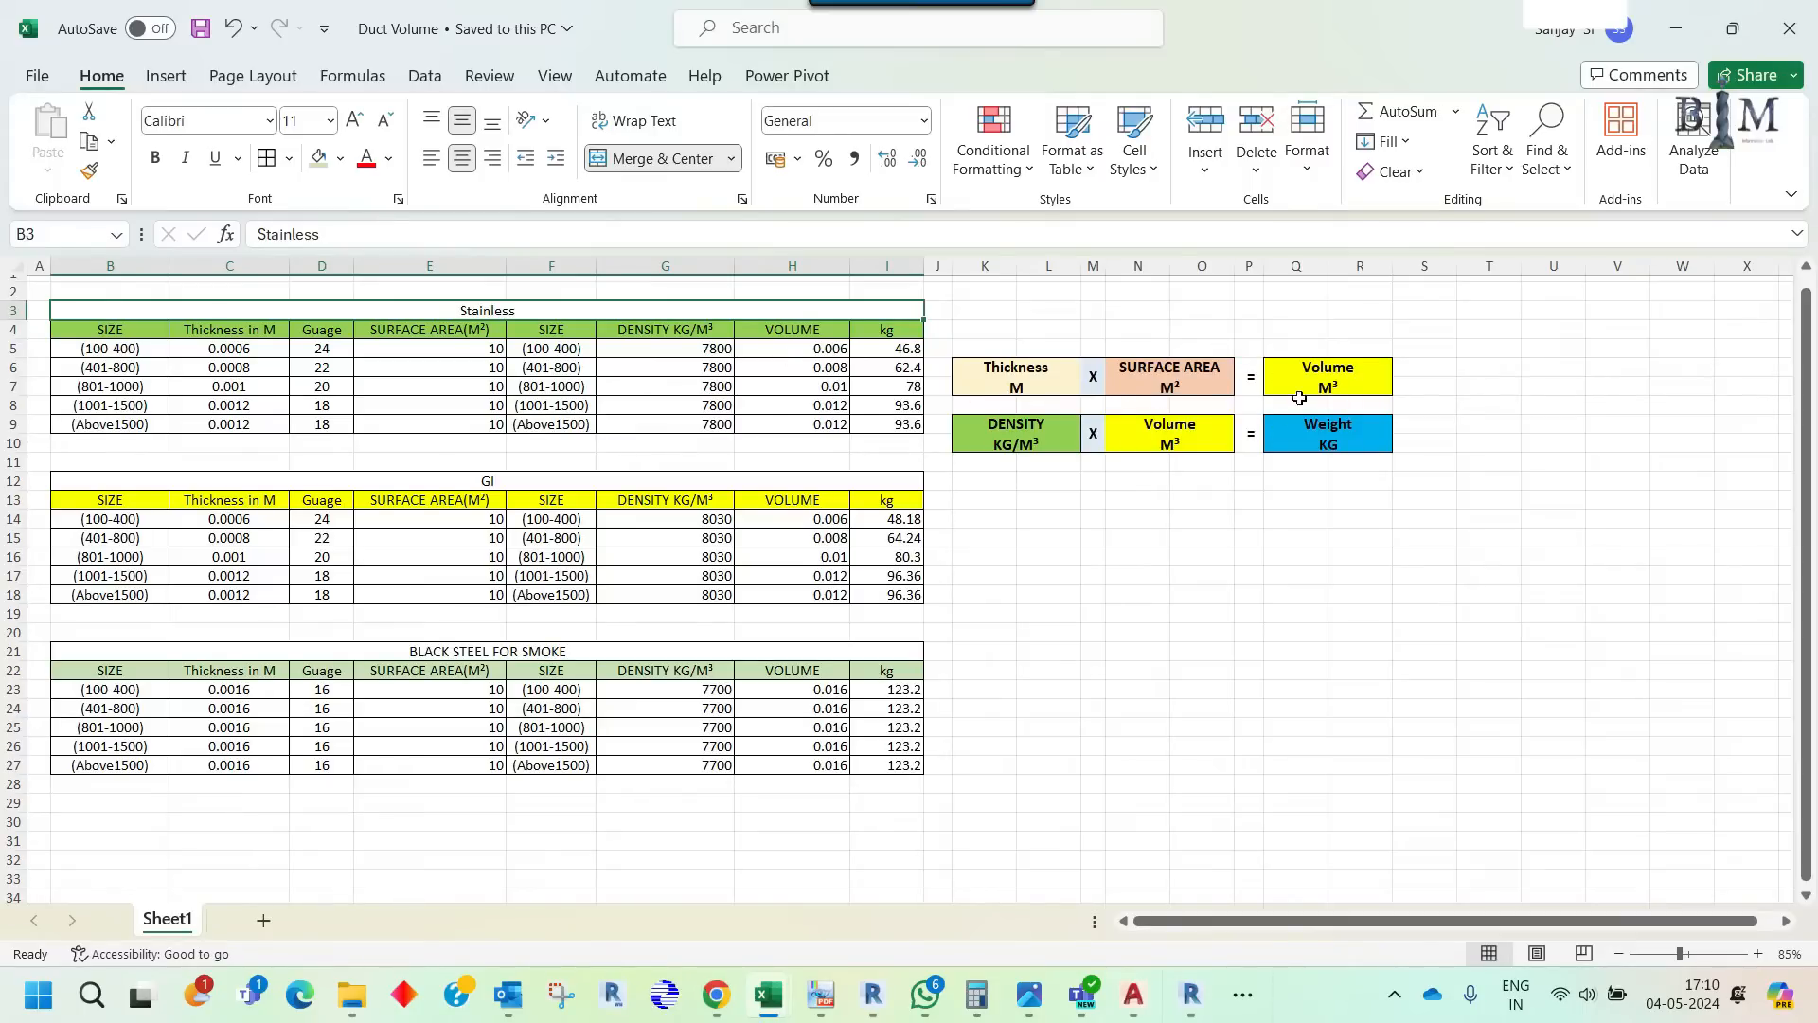
ctrl+scroll(1300, 379, up, 1)
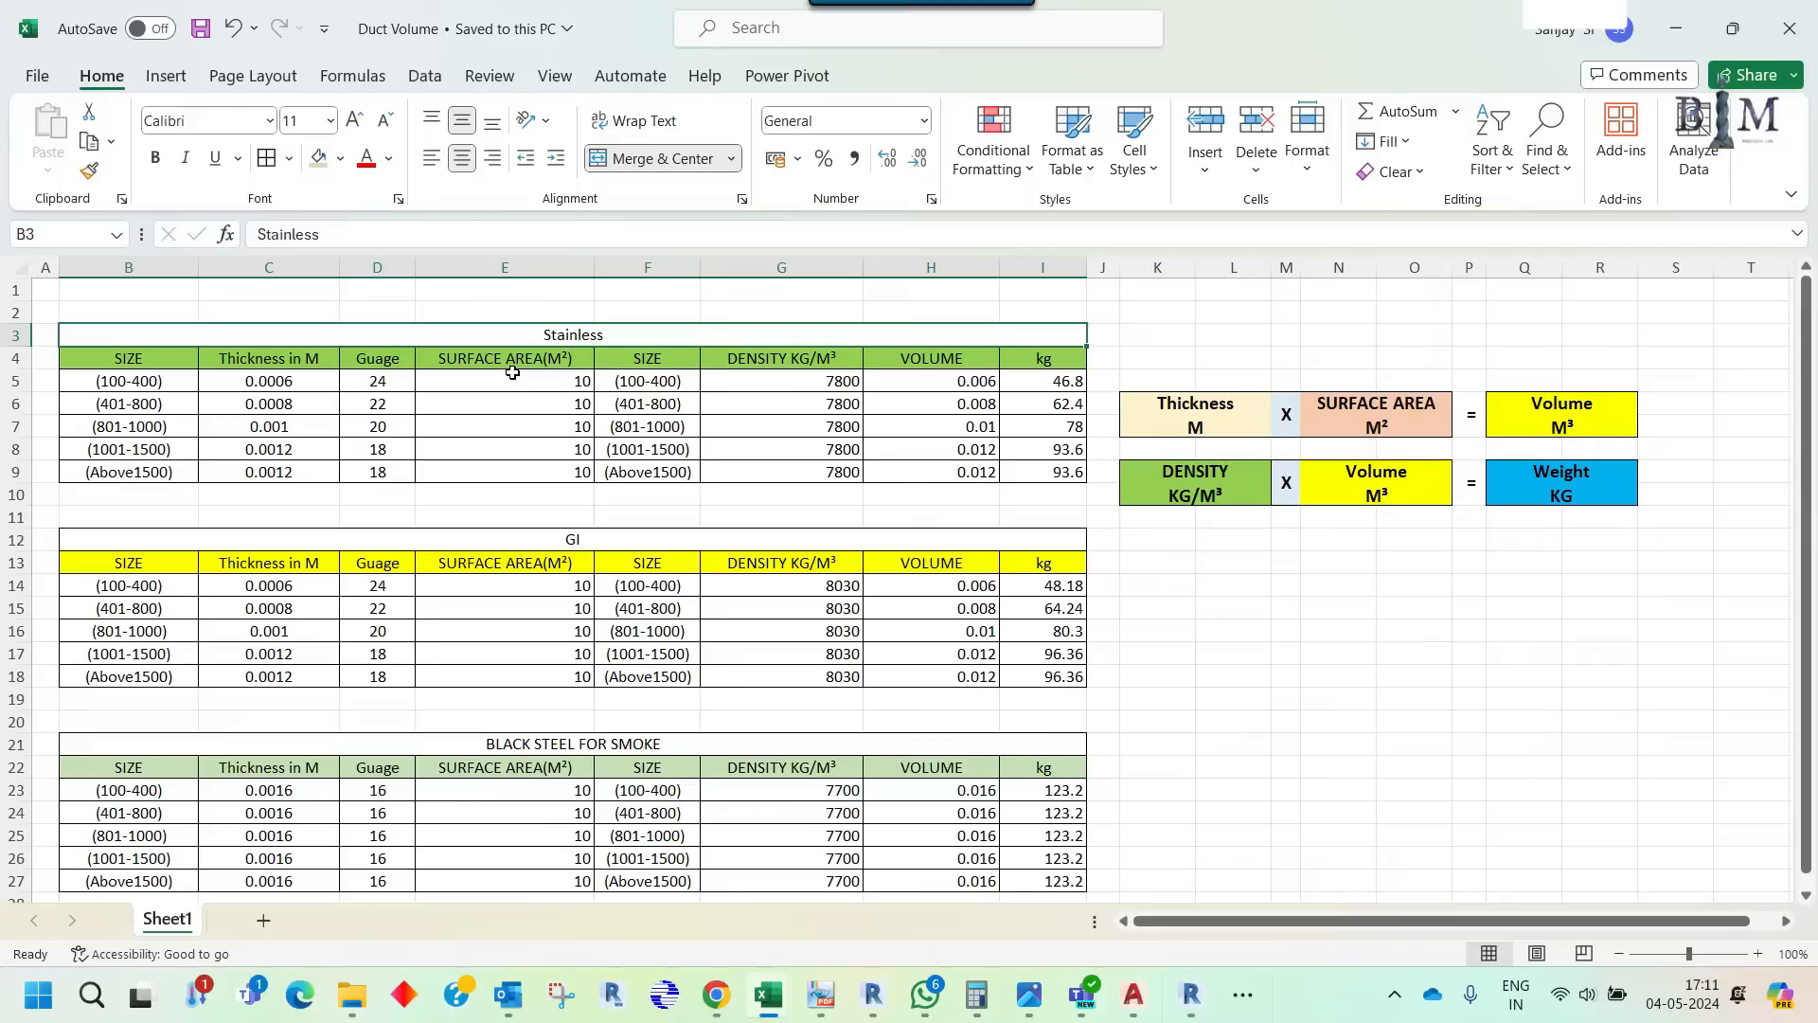
- Inspect the formulas behind the stainless table's volume in H5 and thickness in C5
double_click(965, 380)
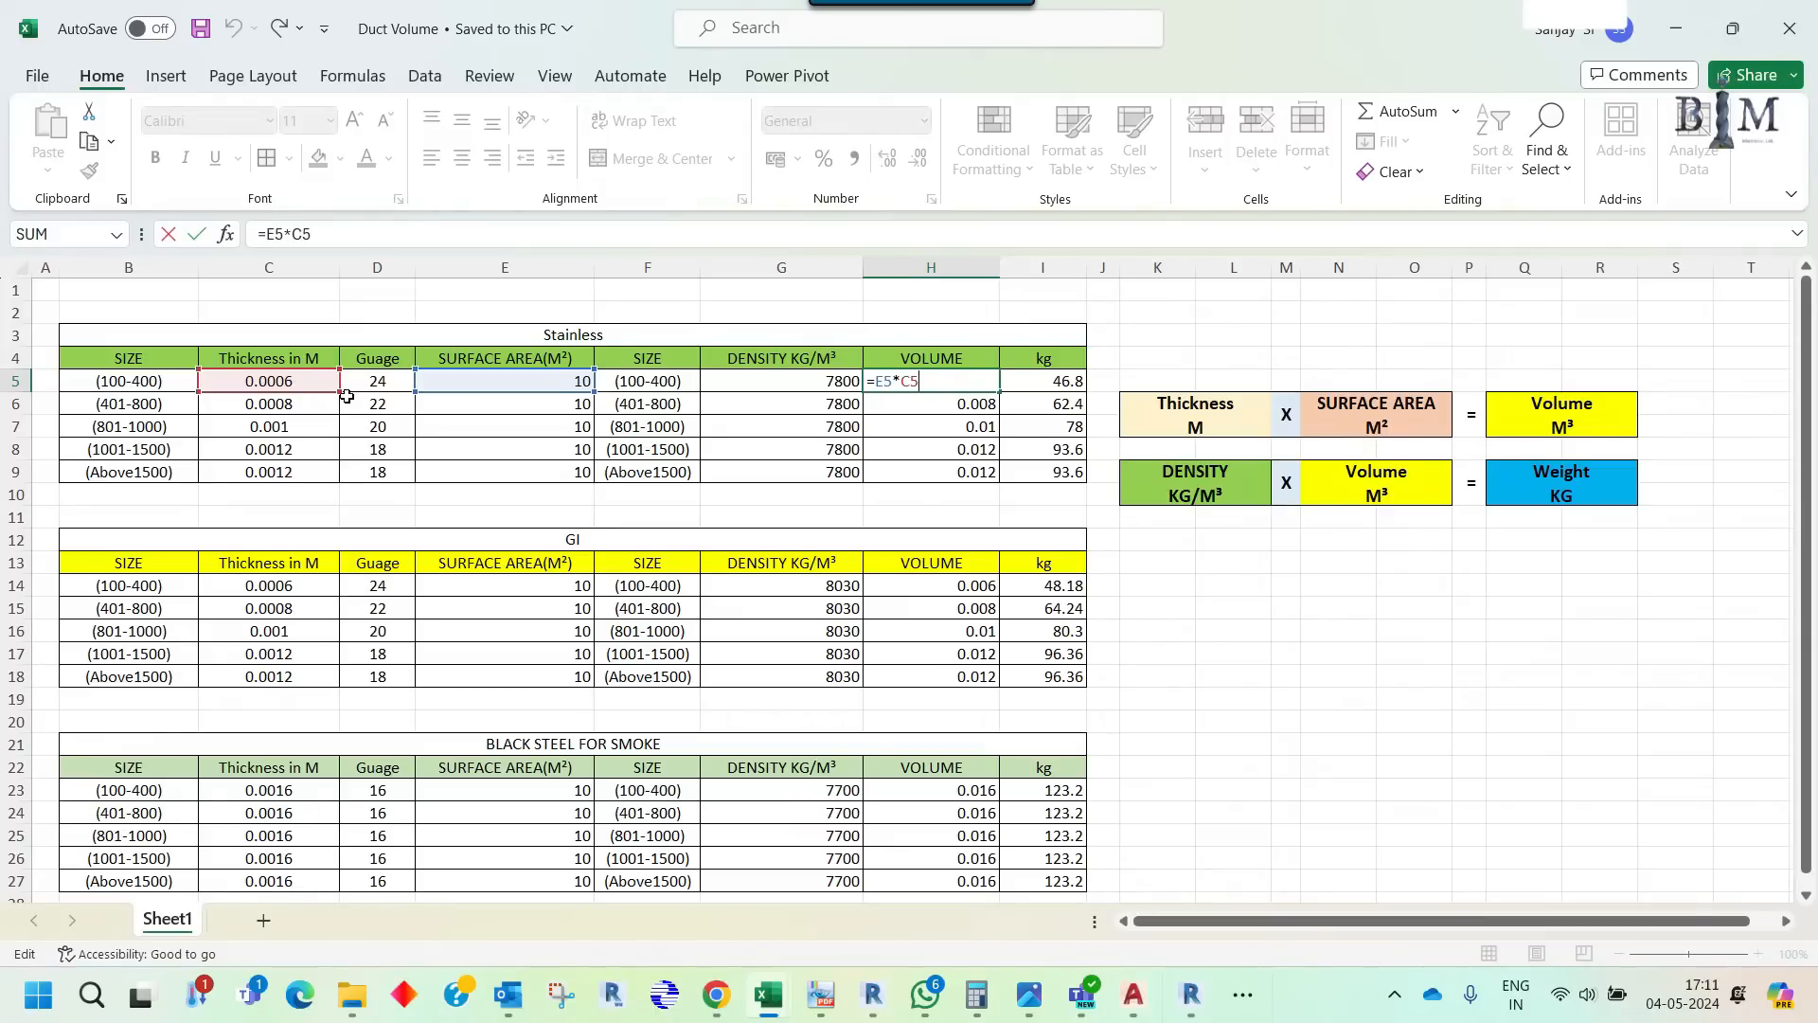
key(ctrl+Return)
double_click(312, 383)
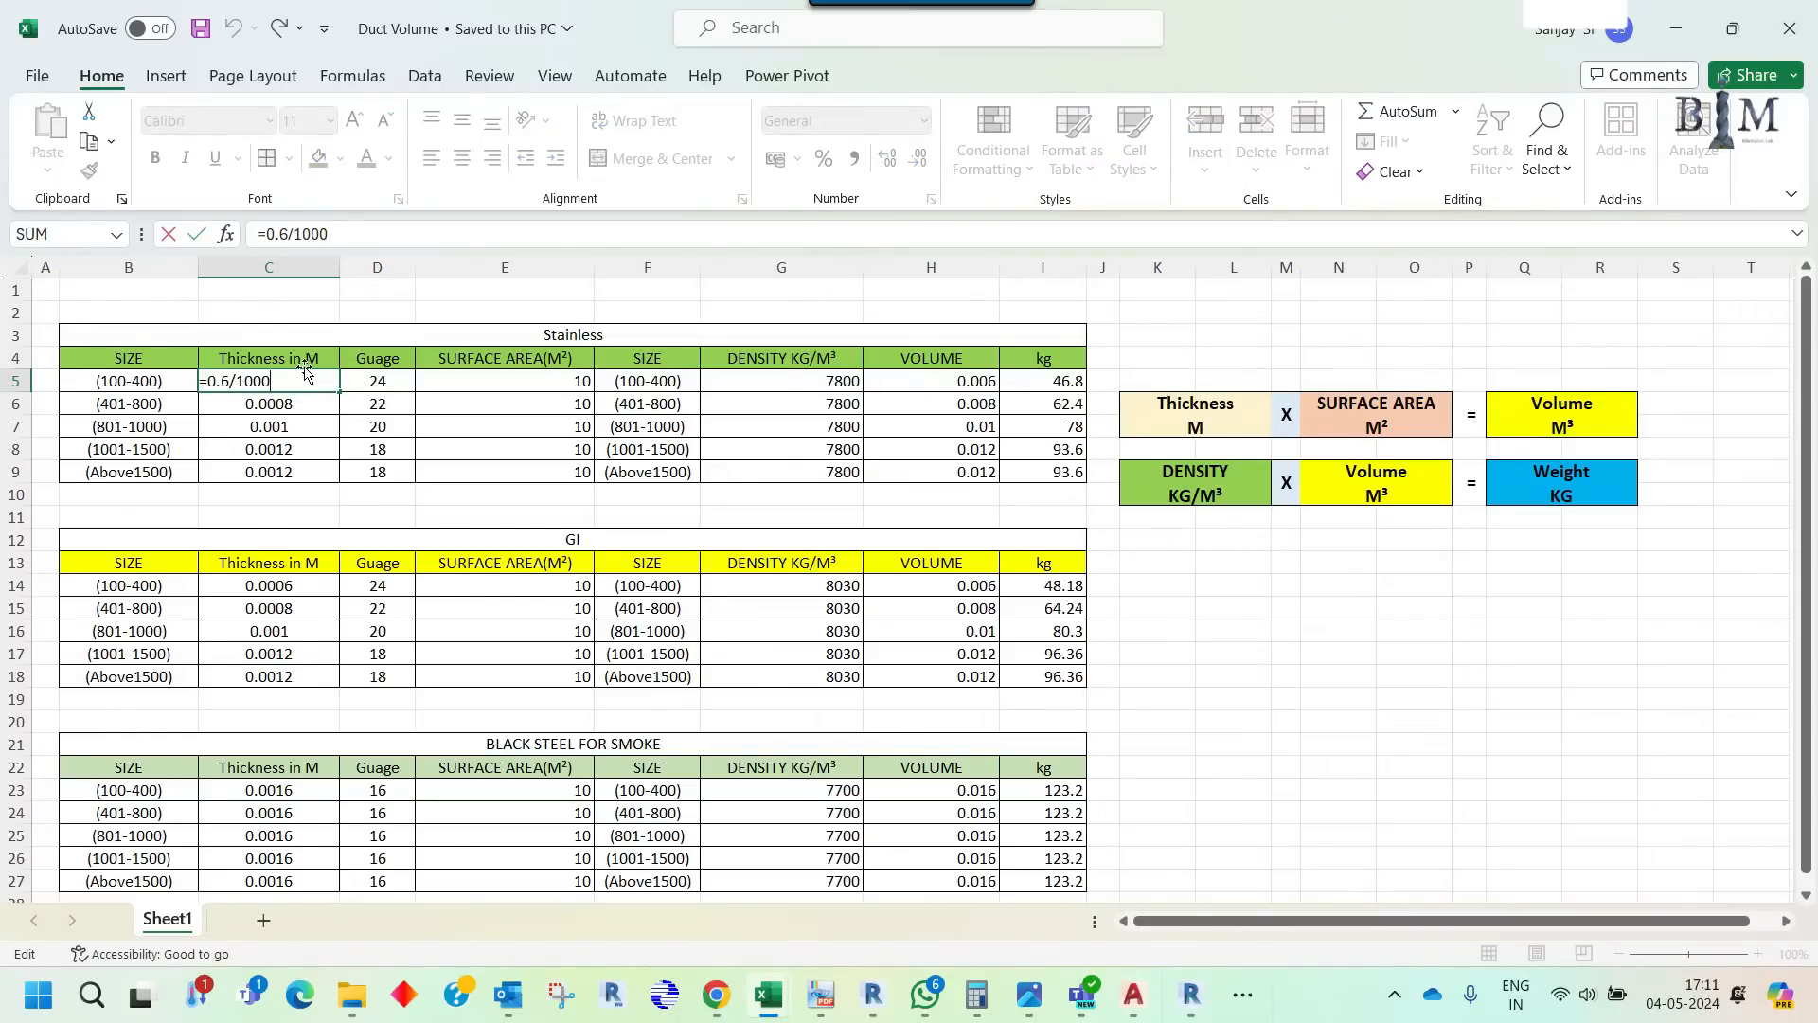
key(Escape)
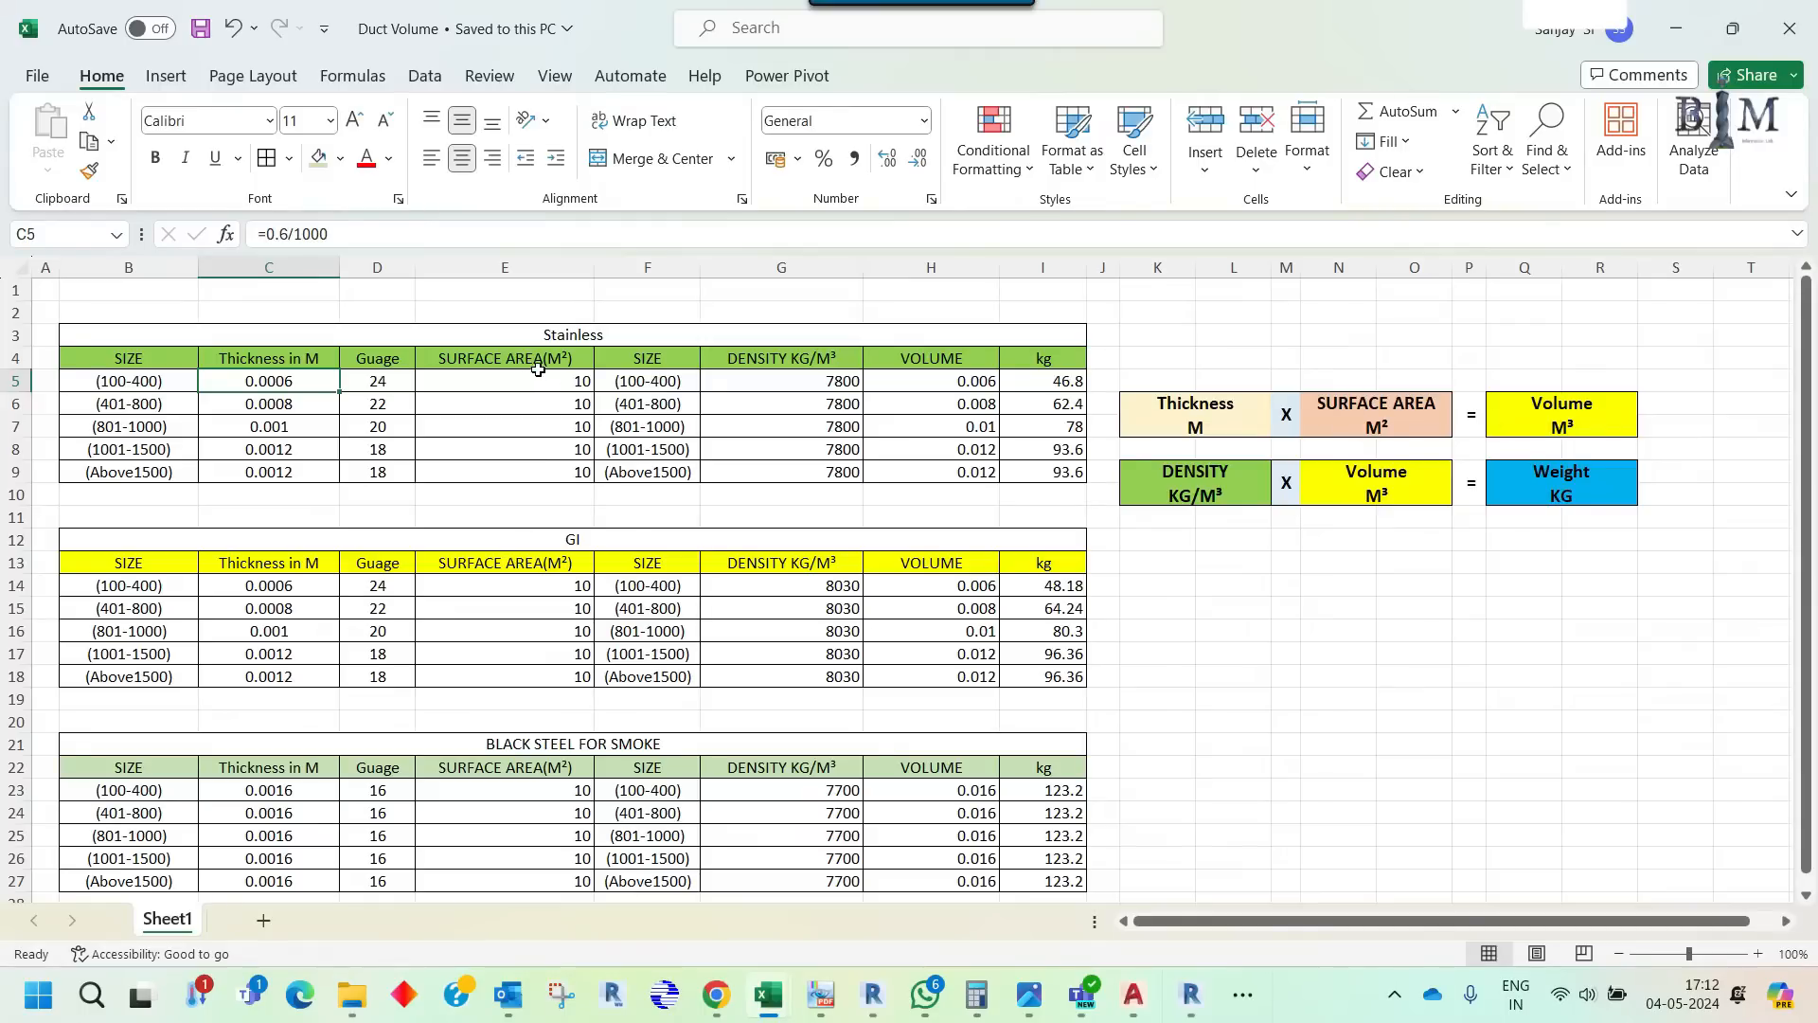
double_click(933, 378)
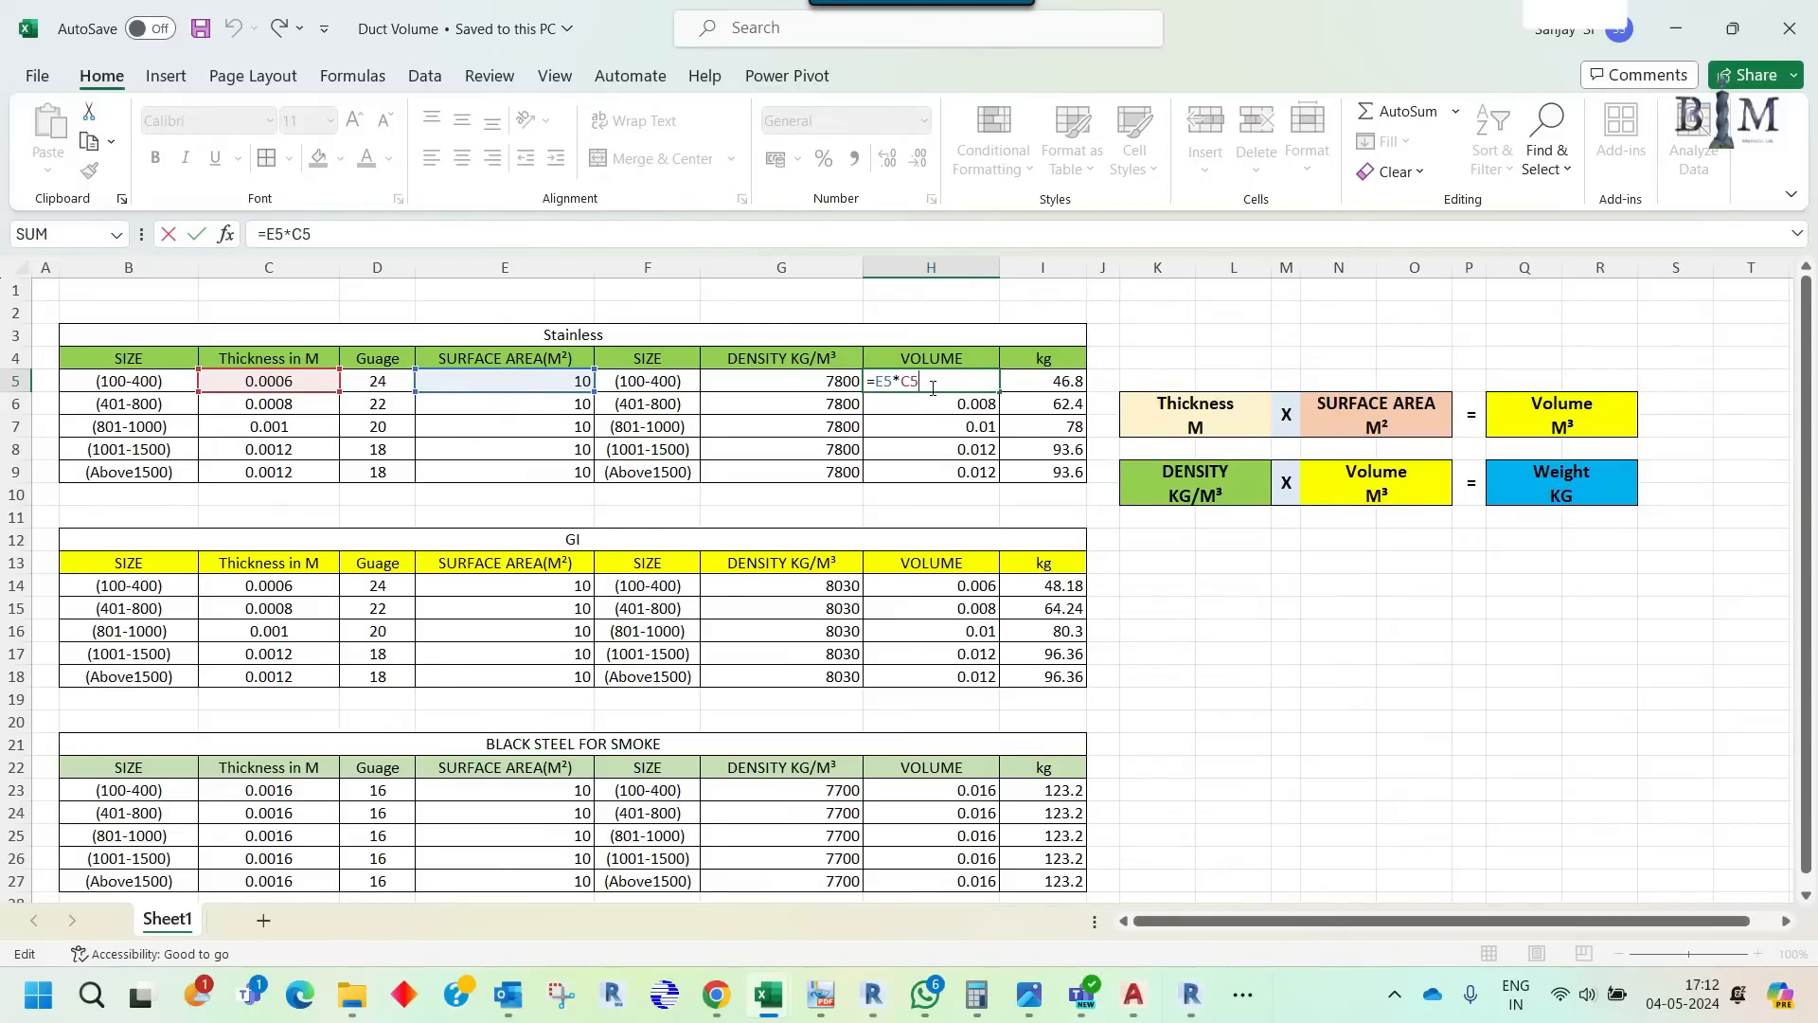
key(ctrl+Return)
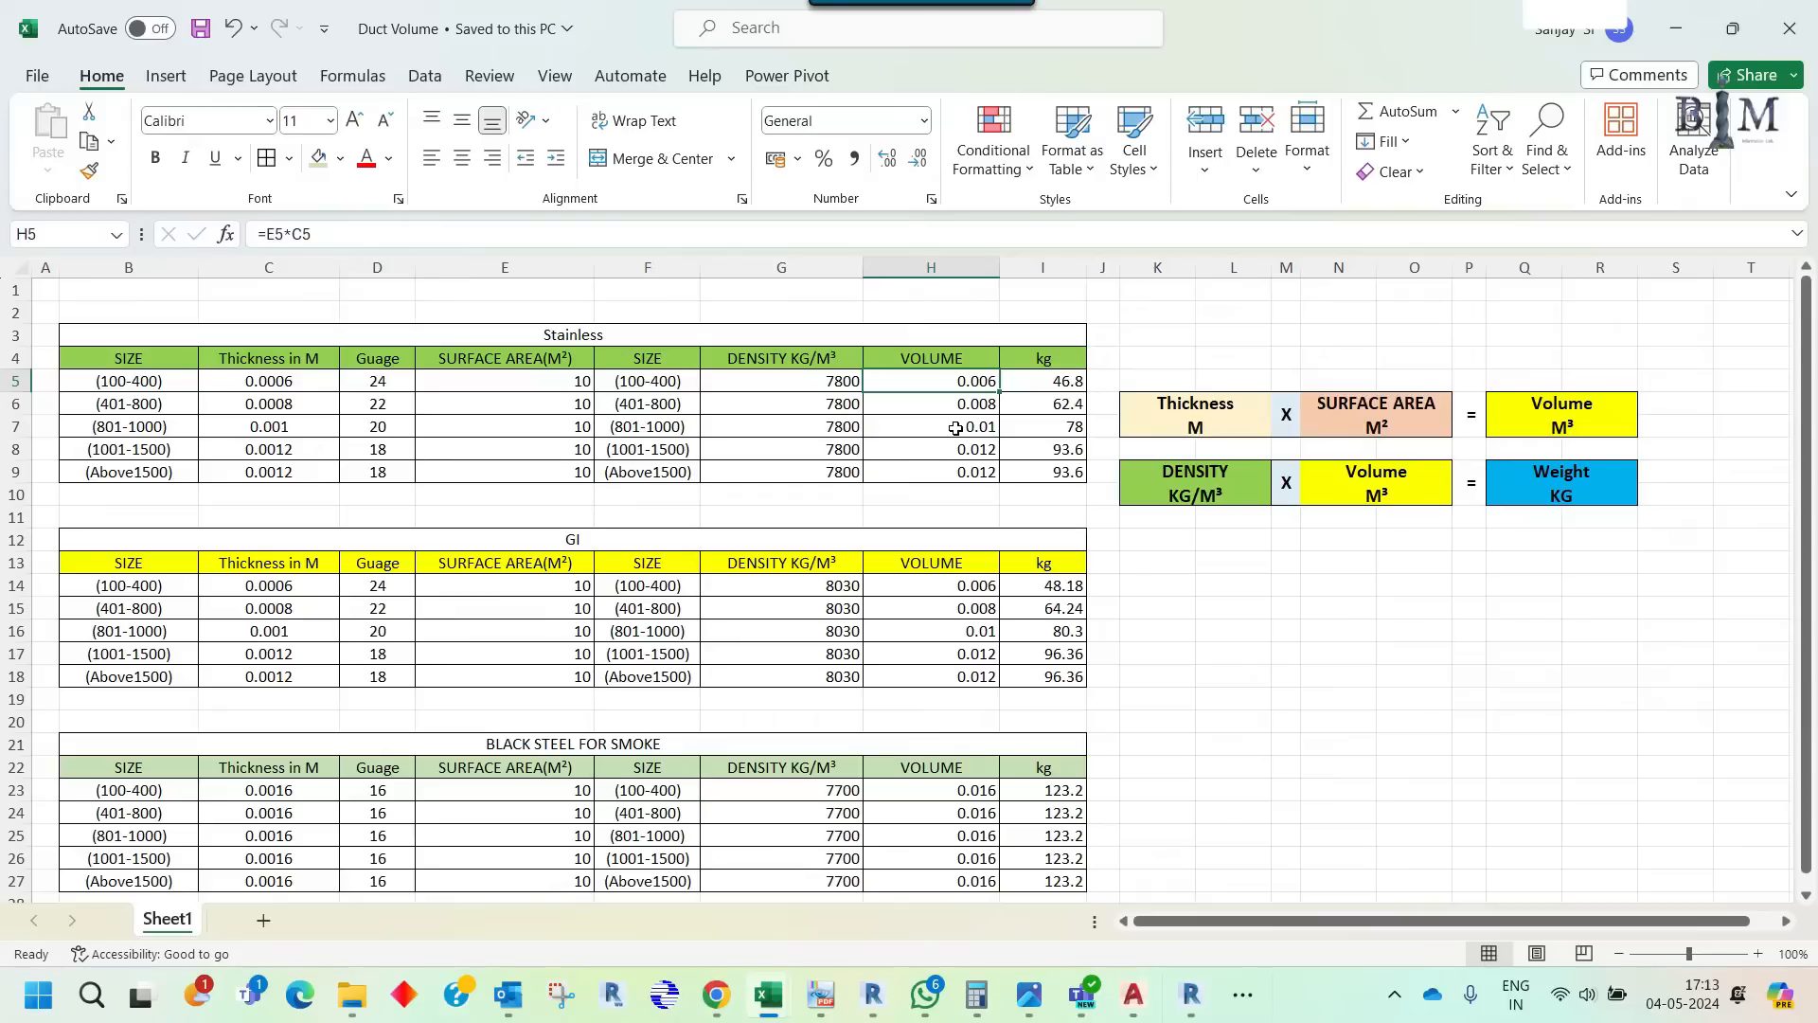
- Check the viewer comment about adding duct weight in YouTube Studio, and return to the Duct Volume workbook
click(717, 994)
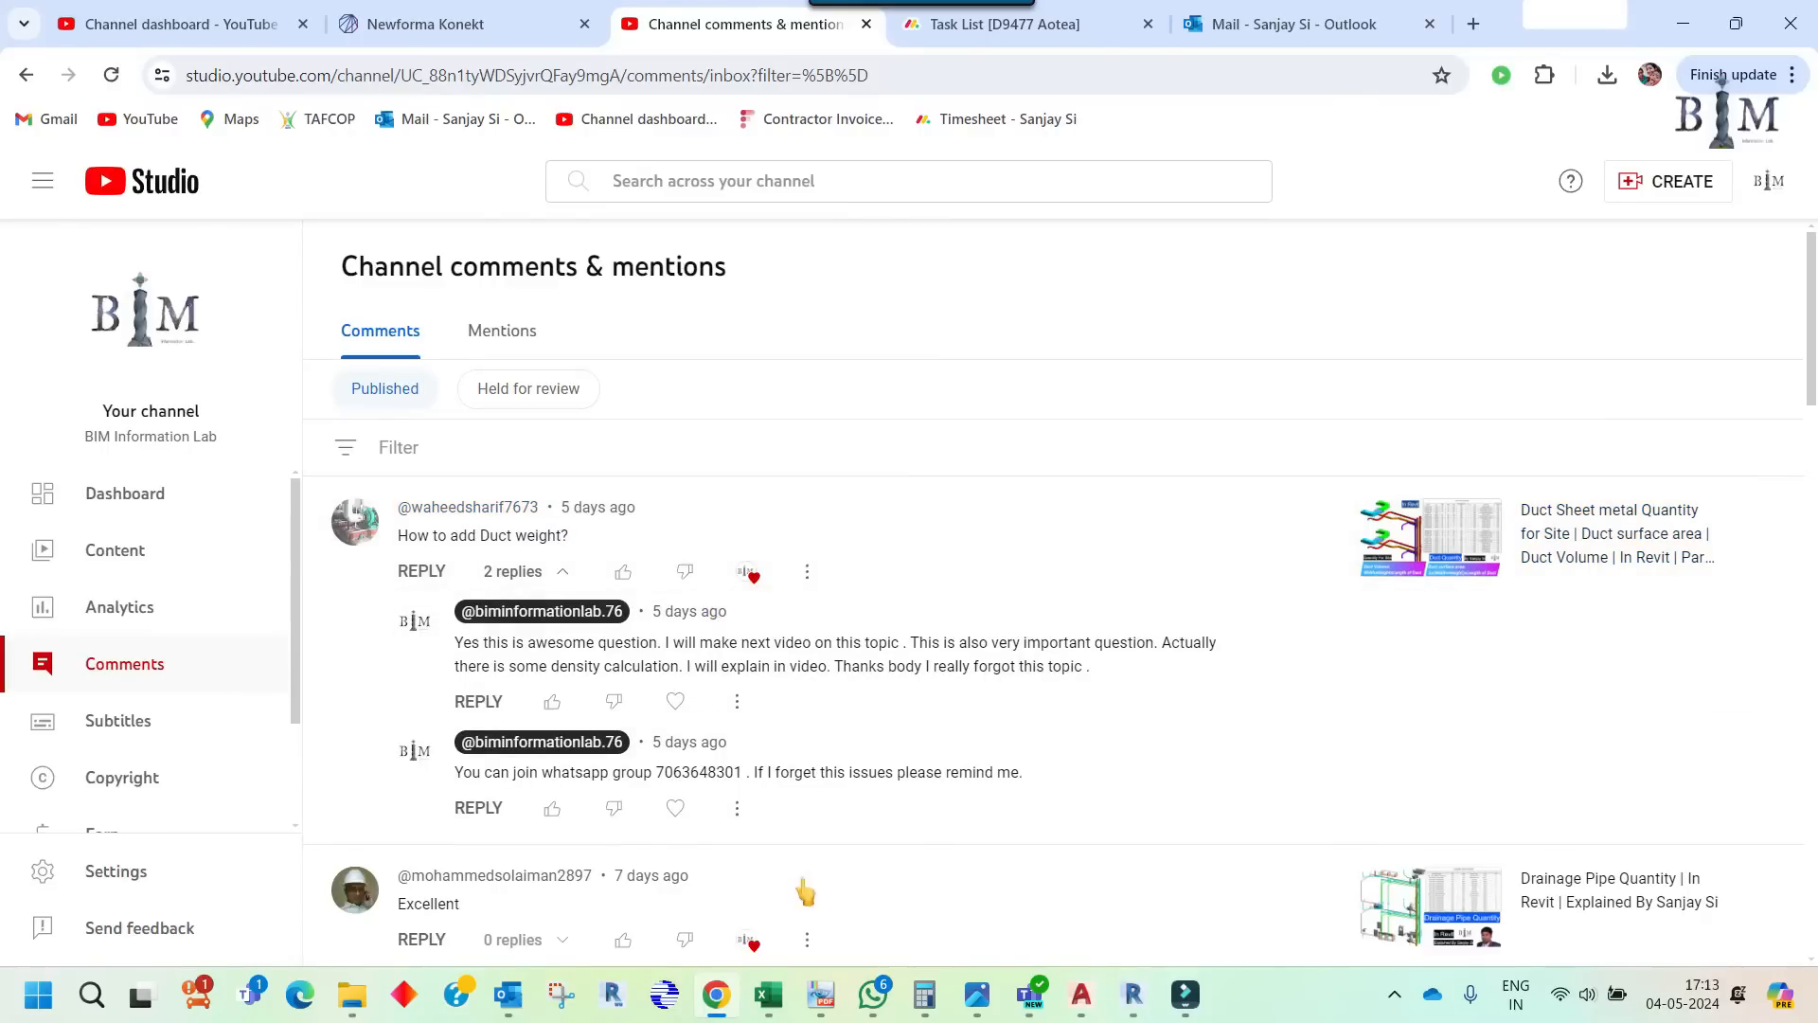
mouse_move(774, 1001)
click(952, 909)
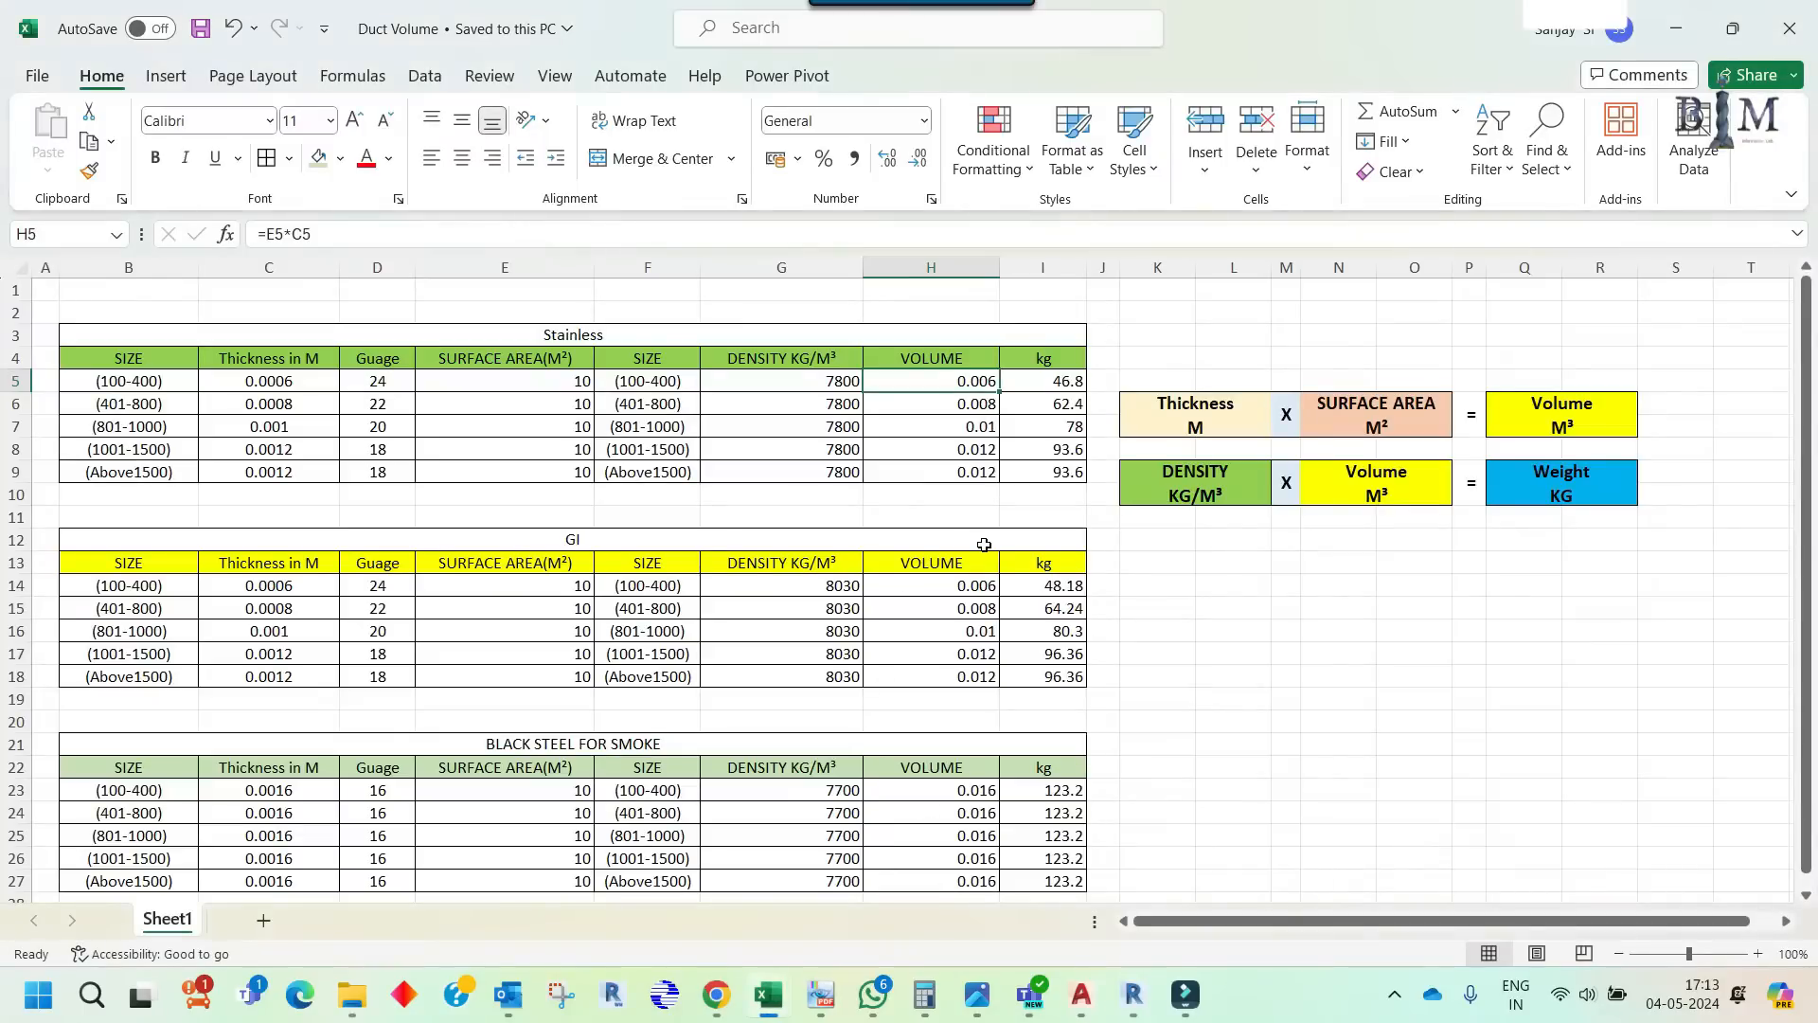
click(1217, 545)
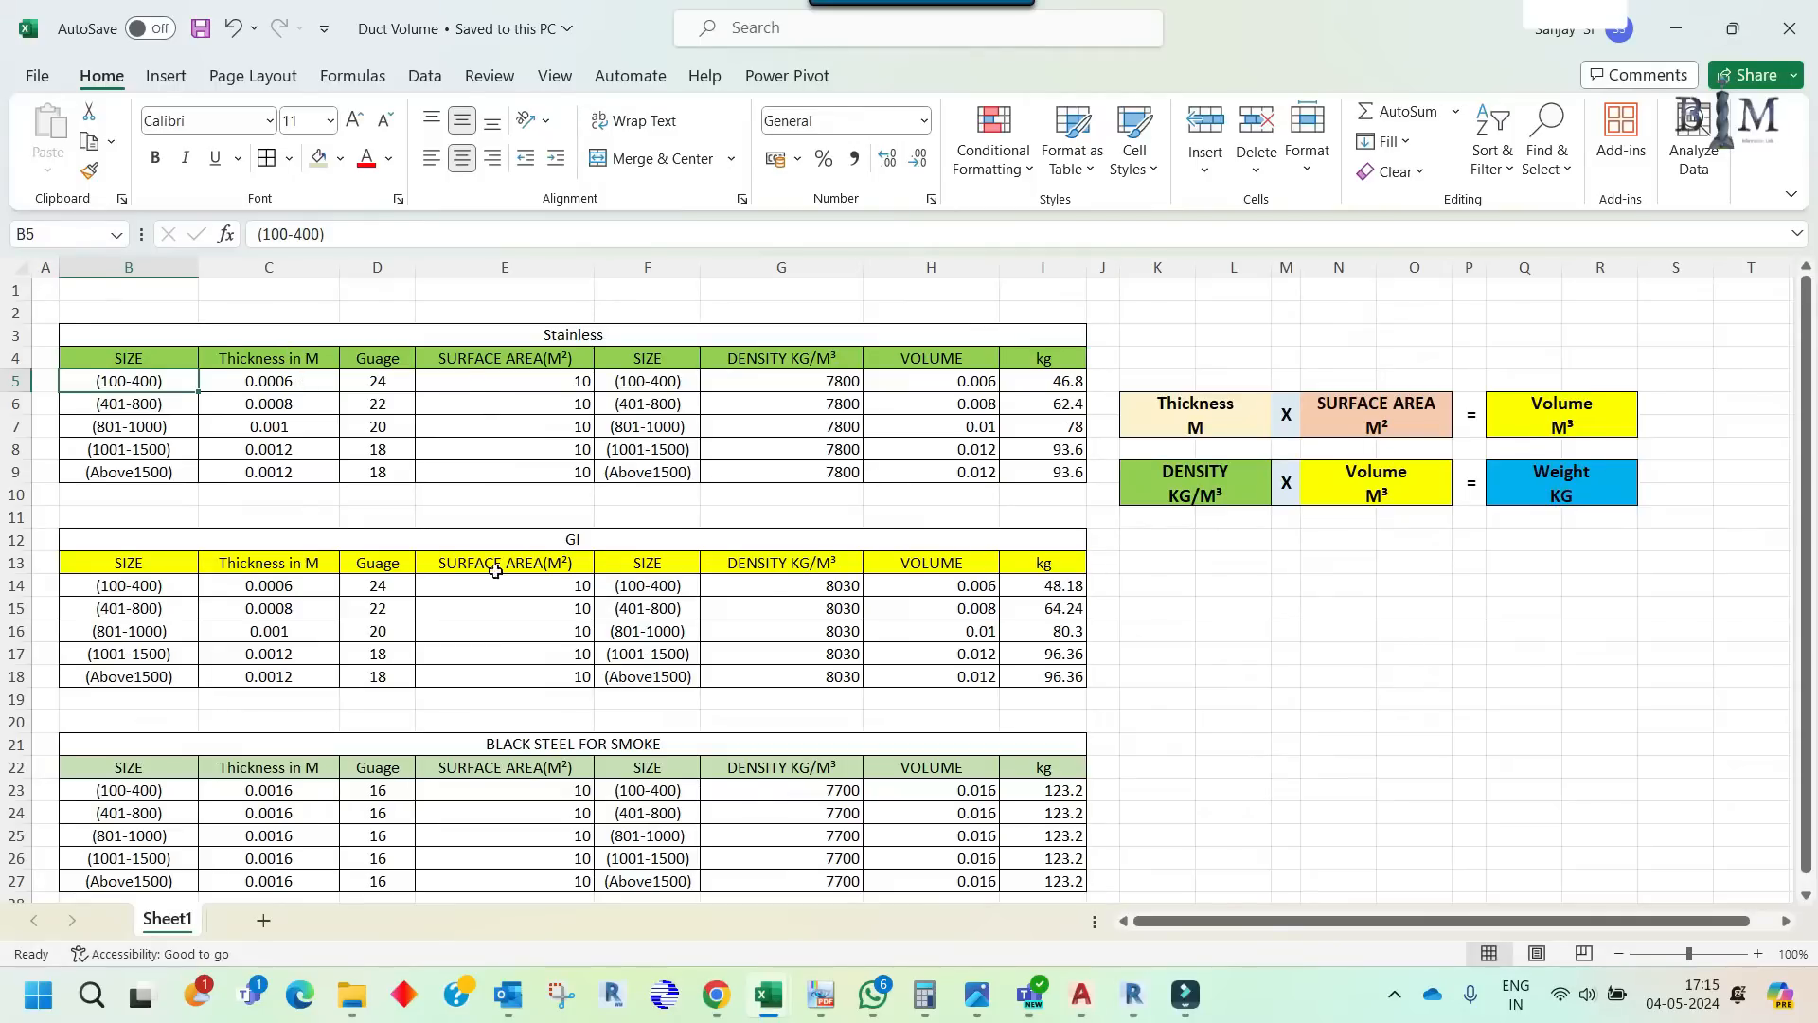
- Switch to Revit and start adding a new shared parameter to the Tower Duct Schedule's fields
click(1131, 1002)
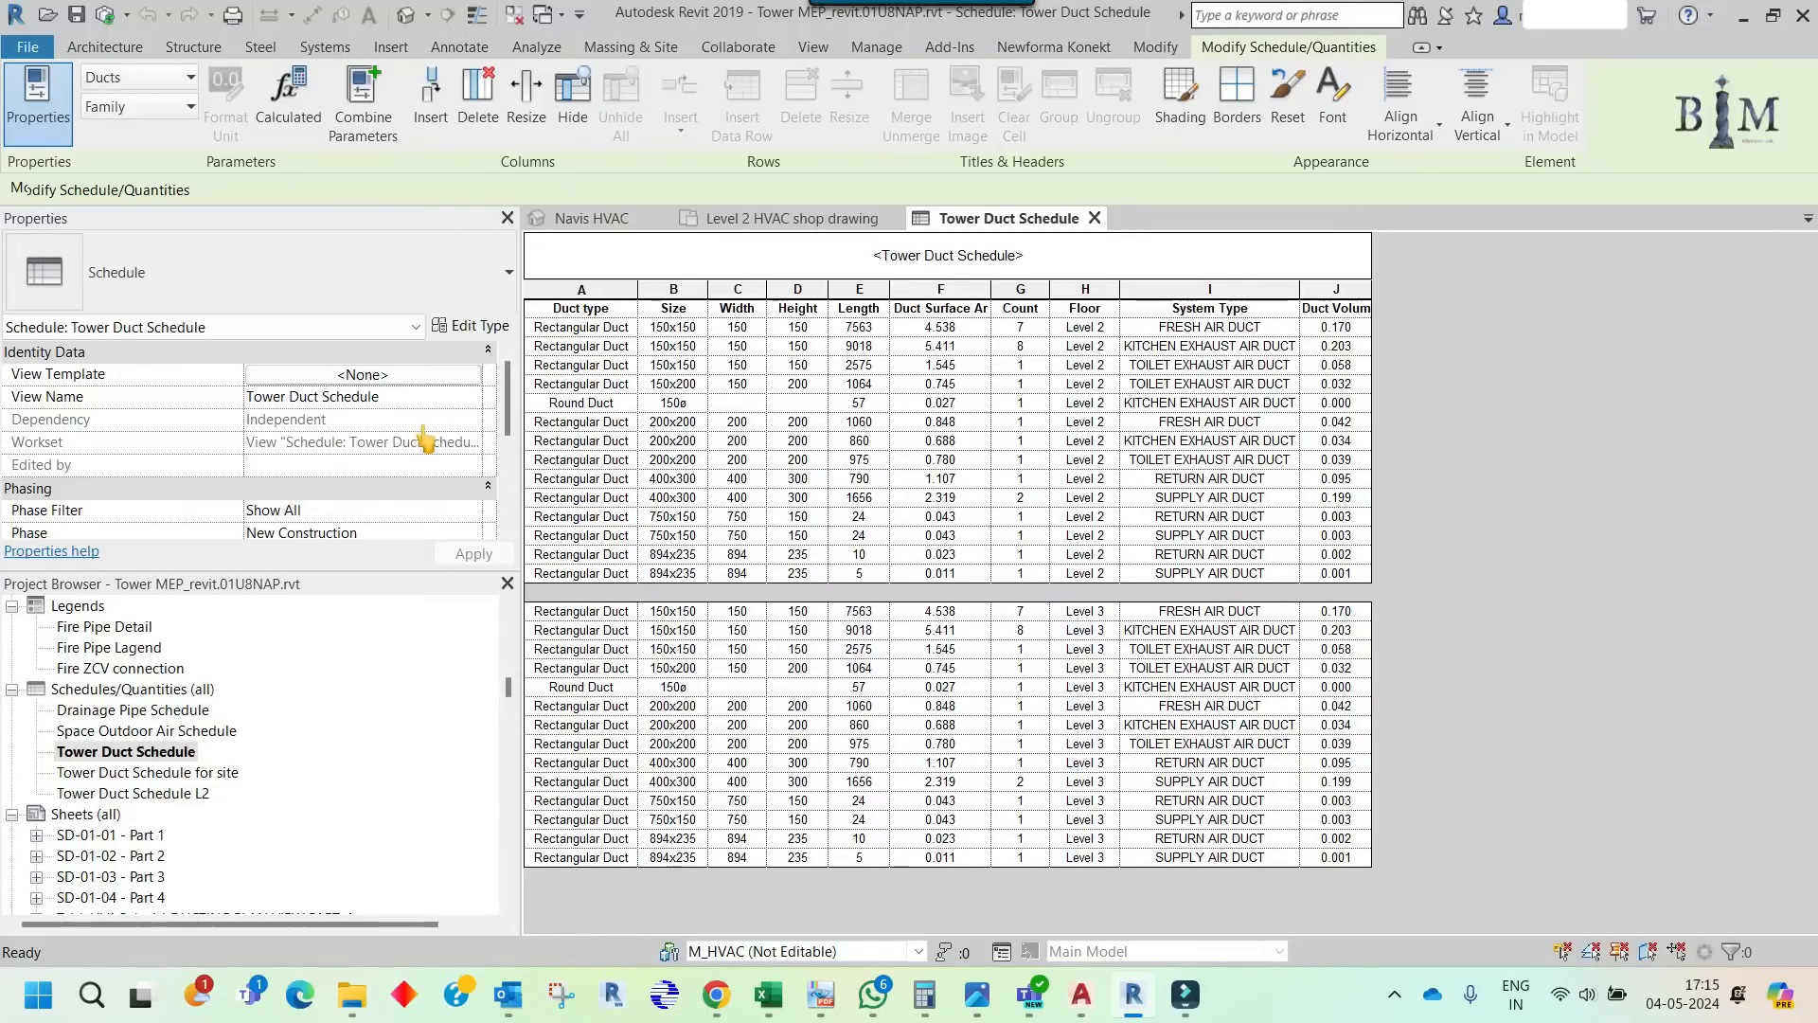
scroll(425, 435, down, 2)
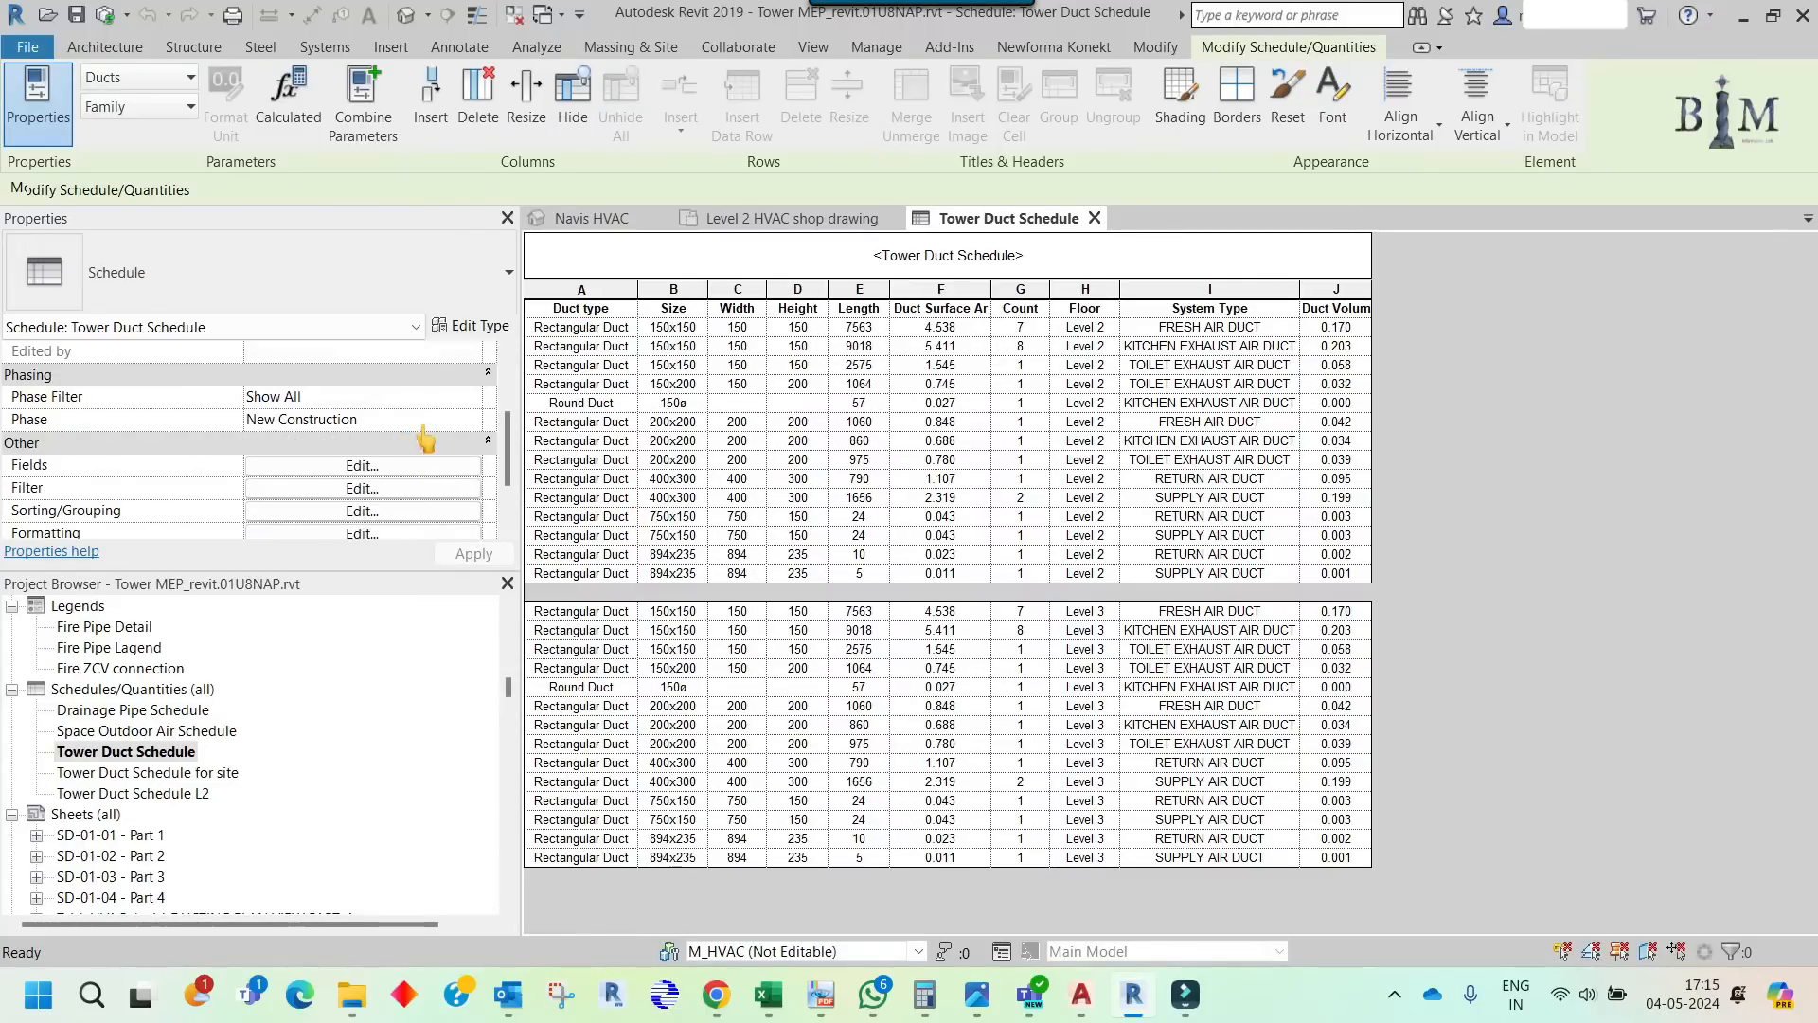
click(362, 467)
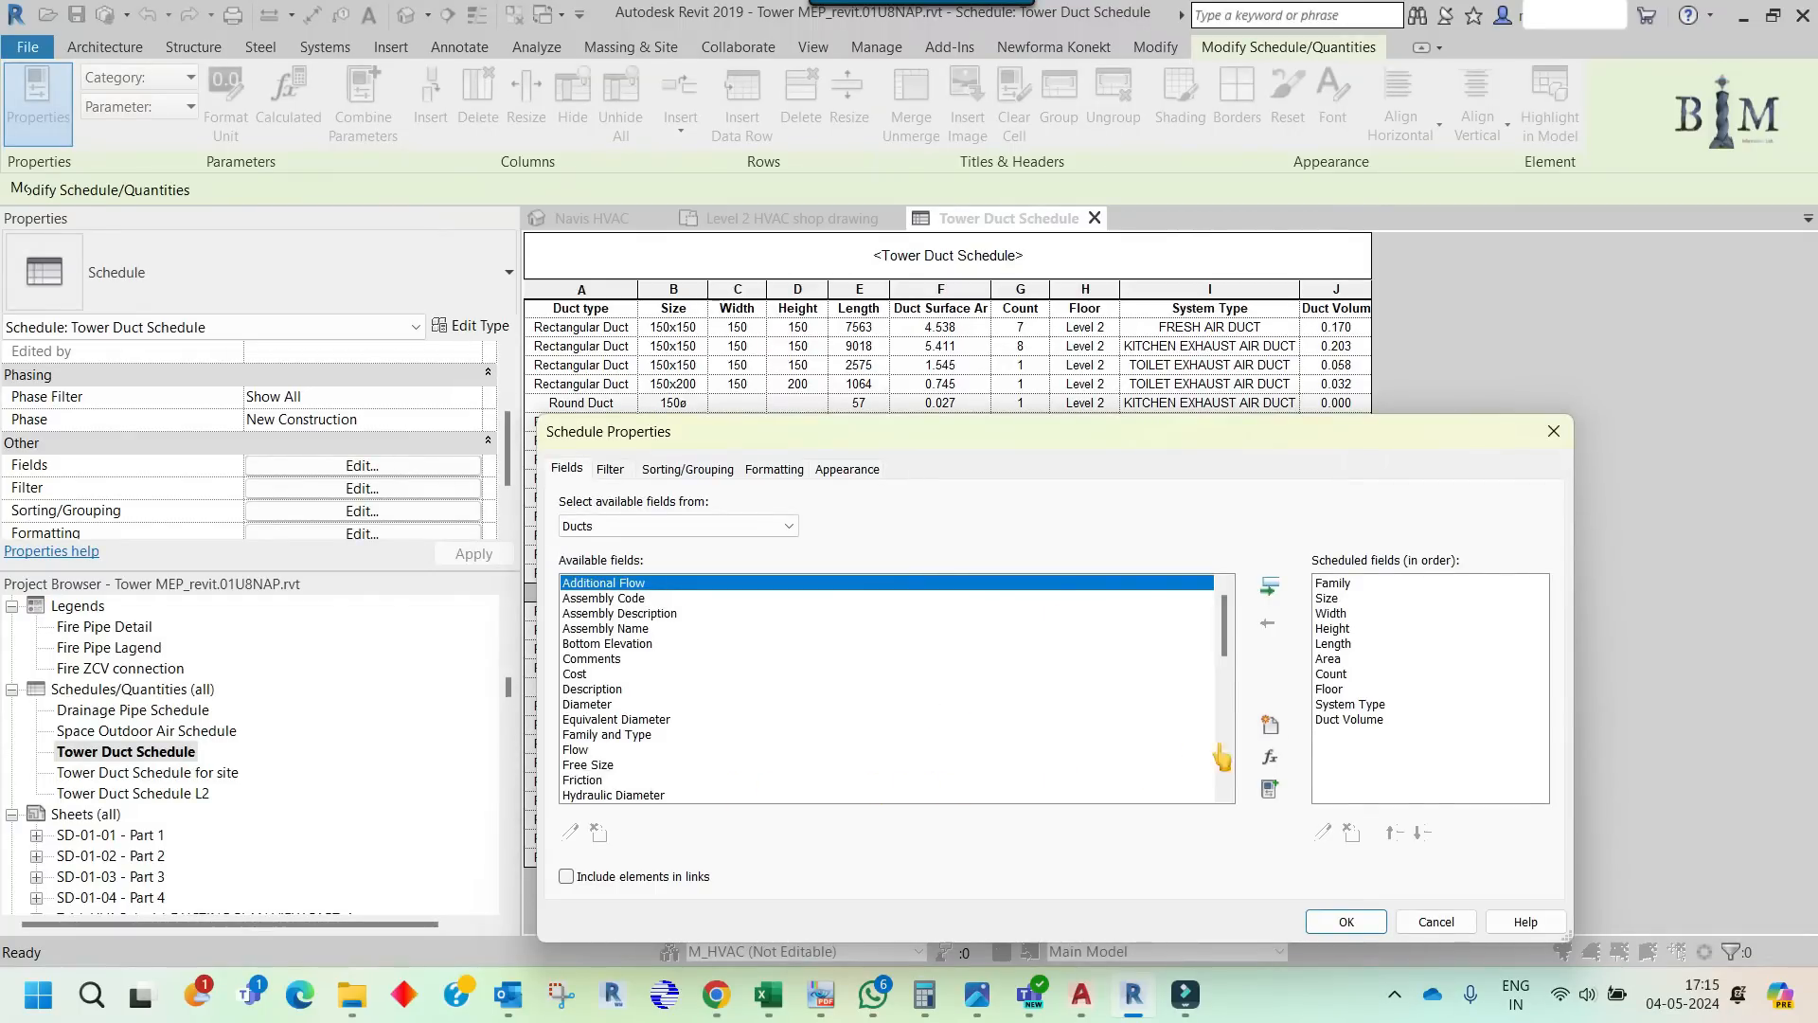
click(1269, 726)
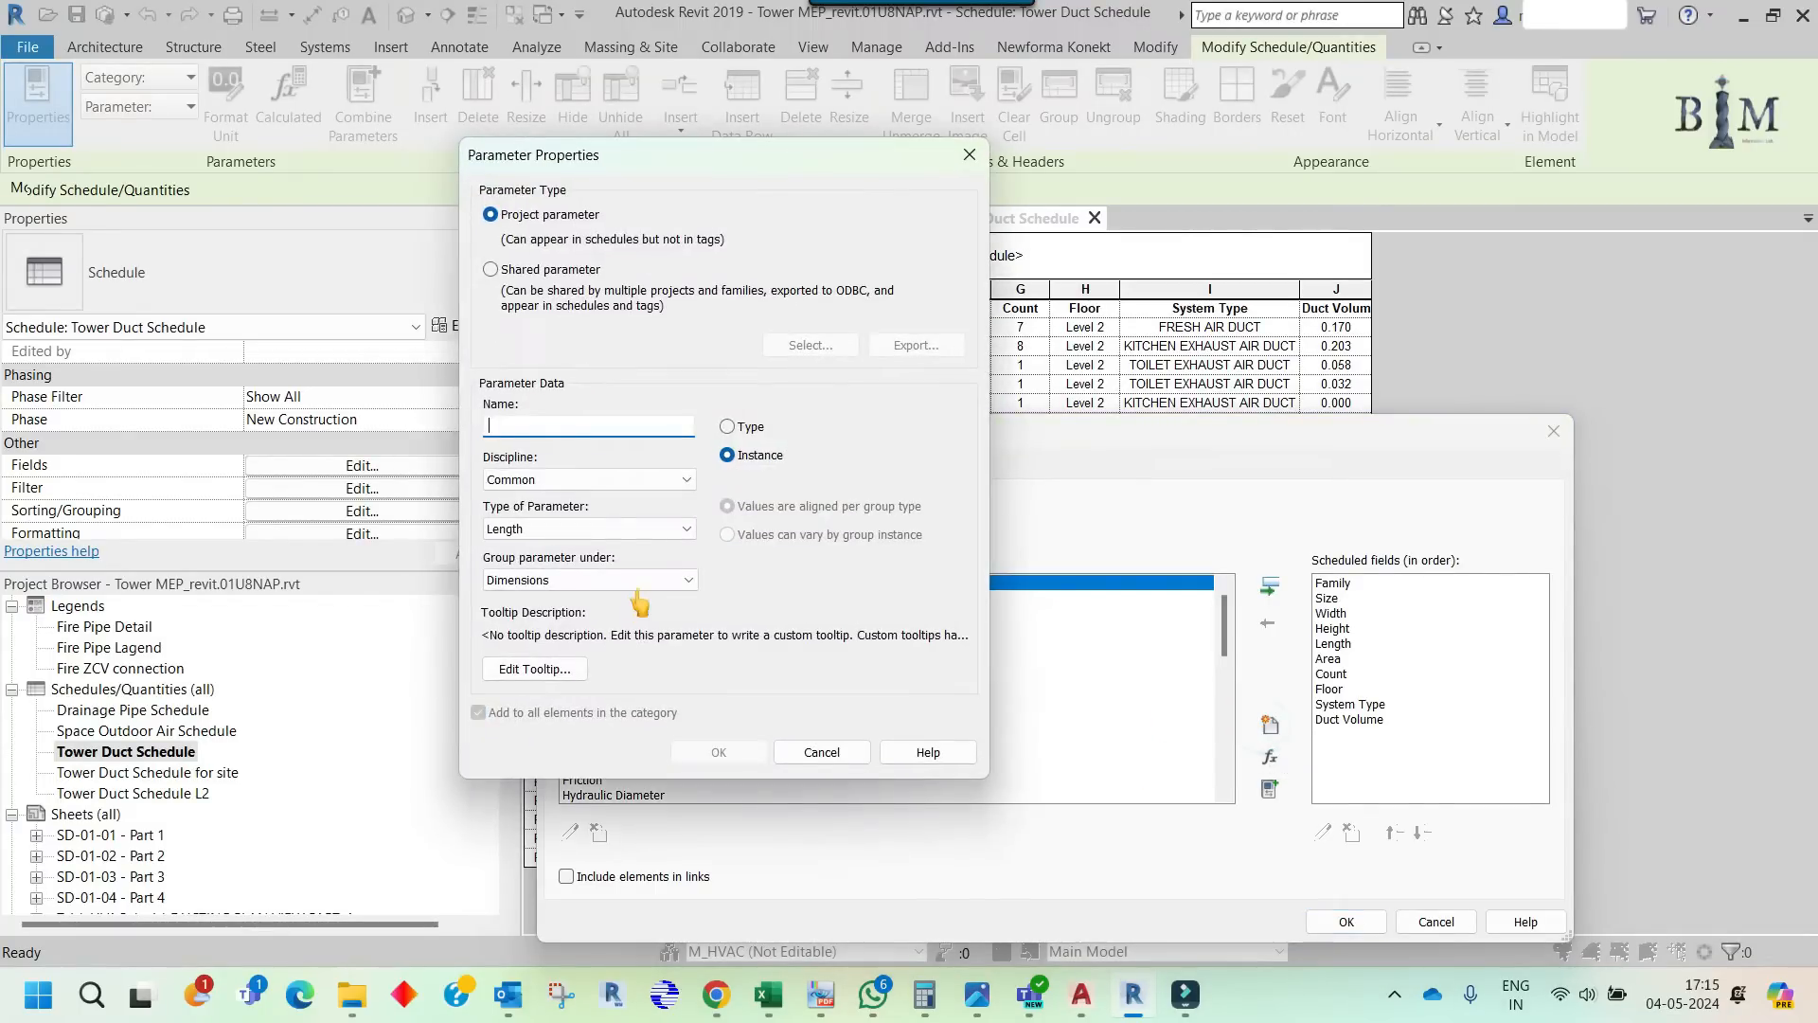
click(490, 269)
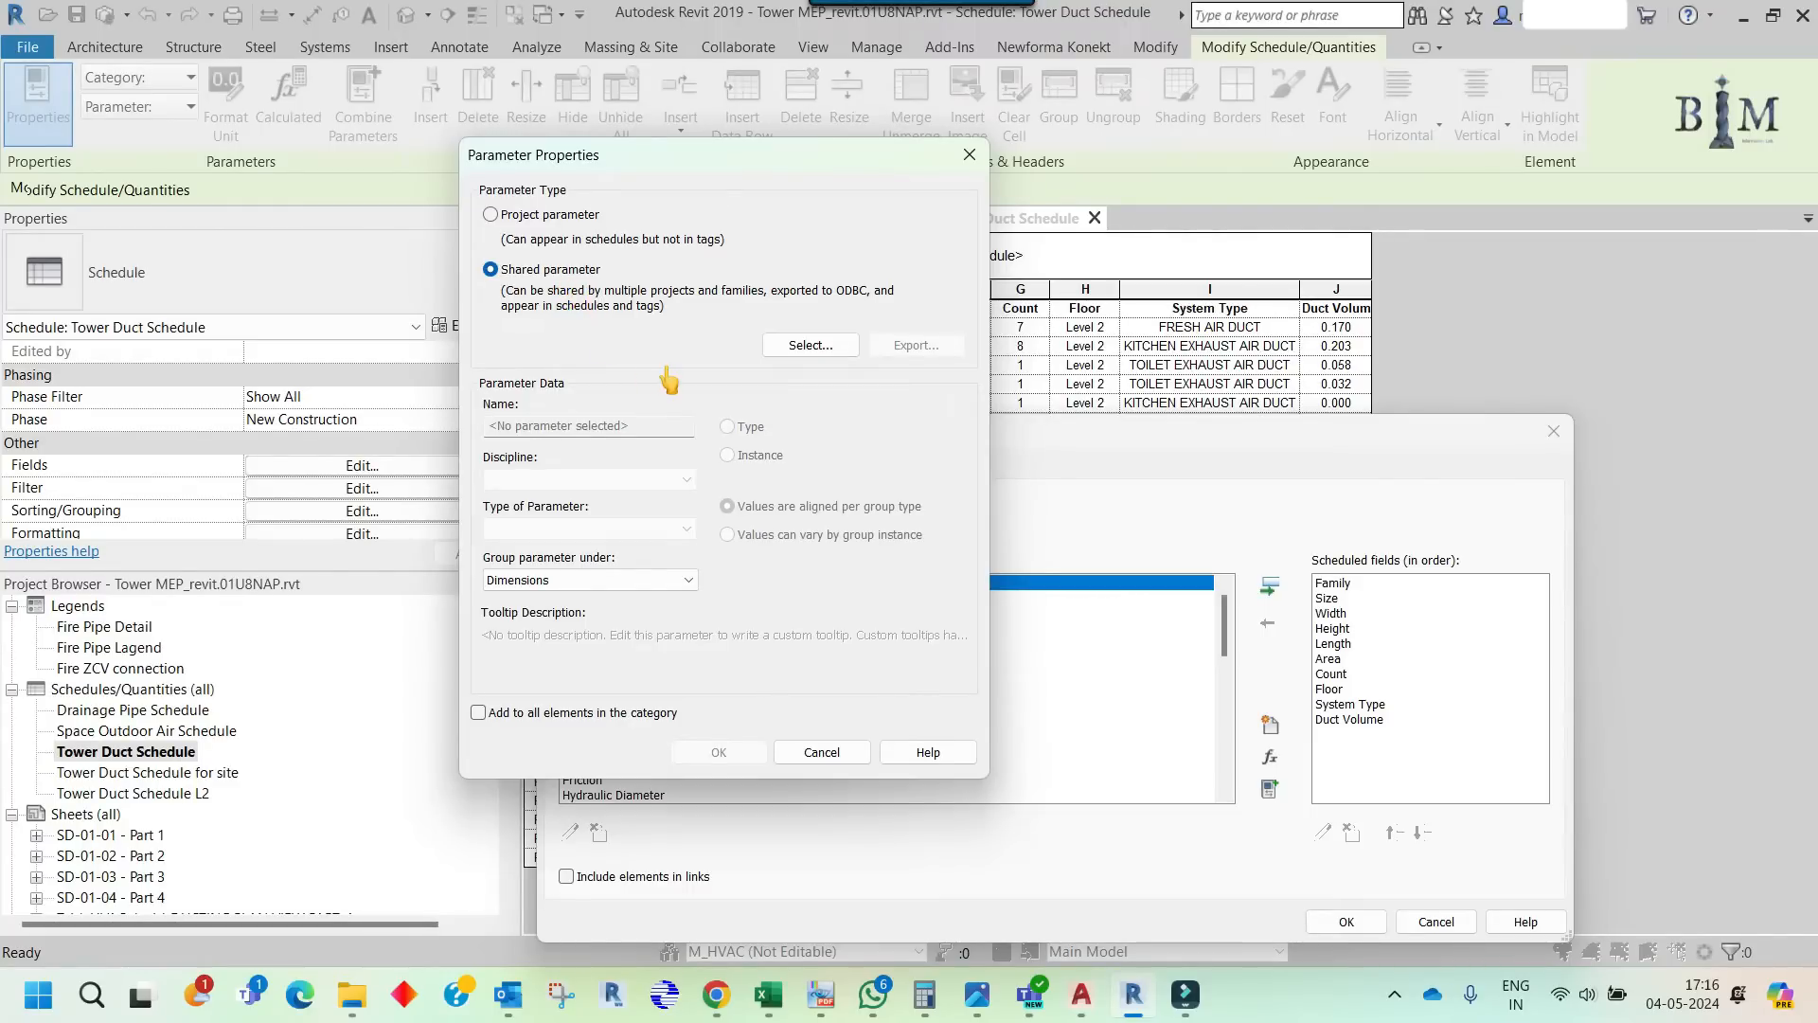
click(811, 345)
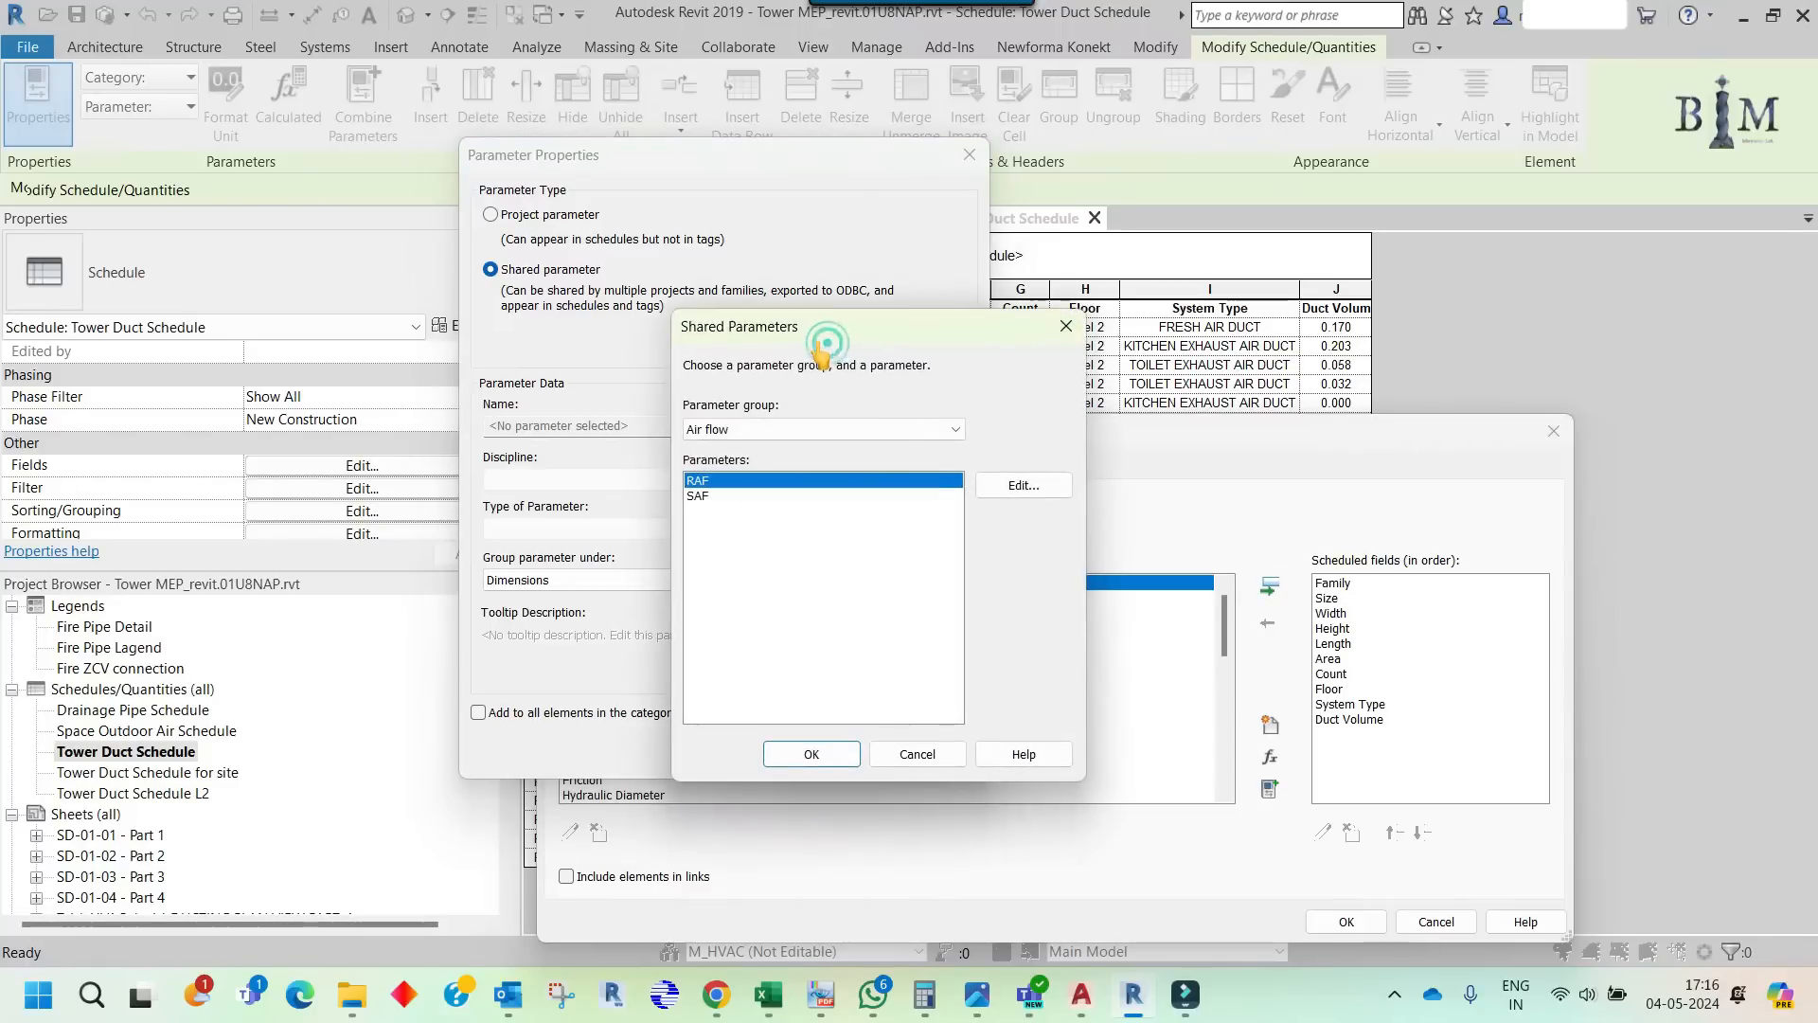
- Start a new parameter named Thickness in the Exported Parameters group of the shared parameter file
click(921, 429)
click(739, 460)
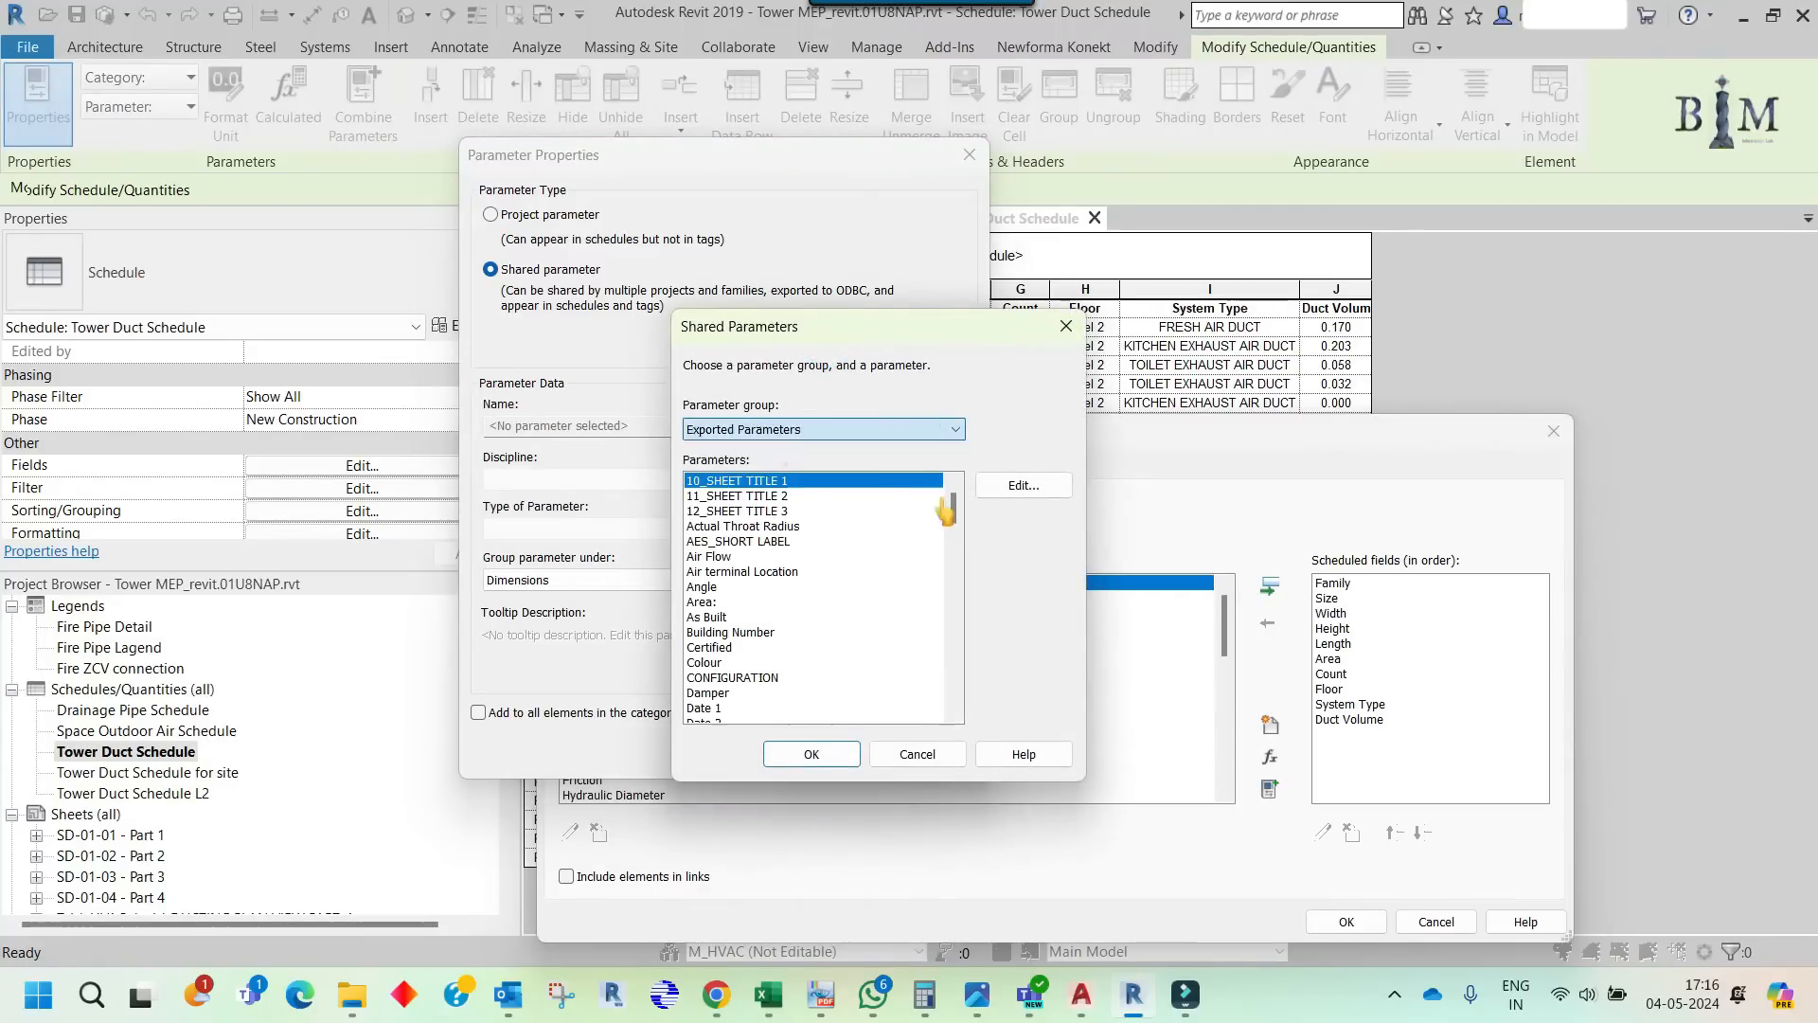
click(996, 485)
click(516, 228)
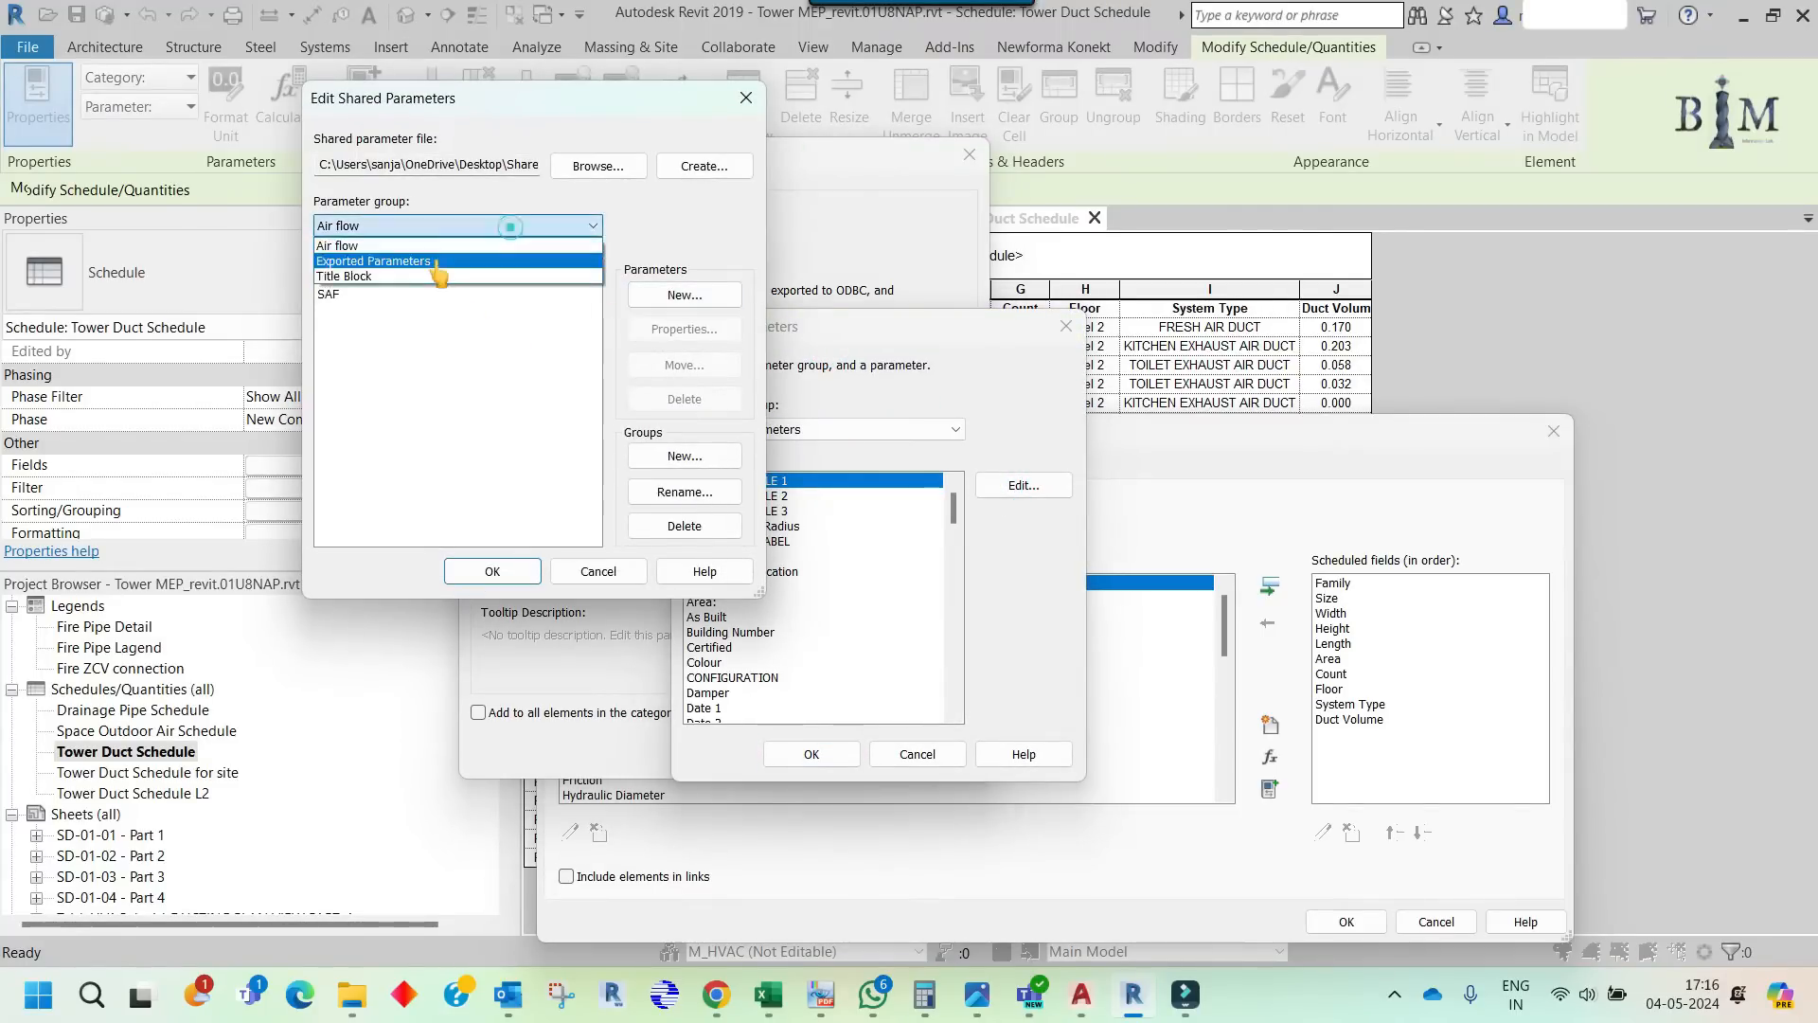
click(427, 248)
click(682, 296)
text(Thickness)
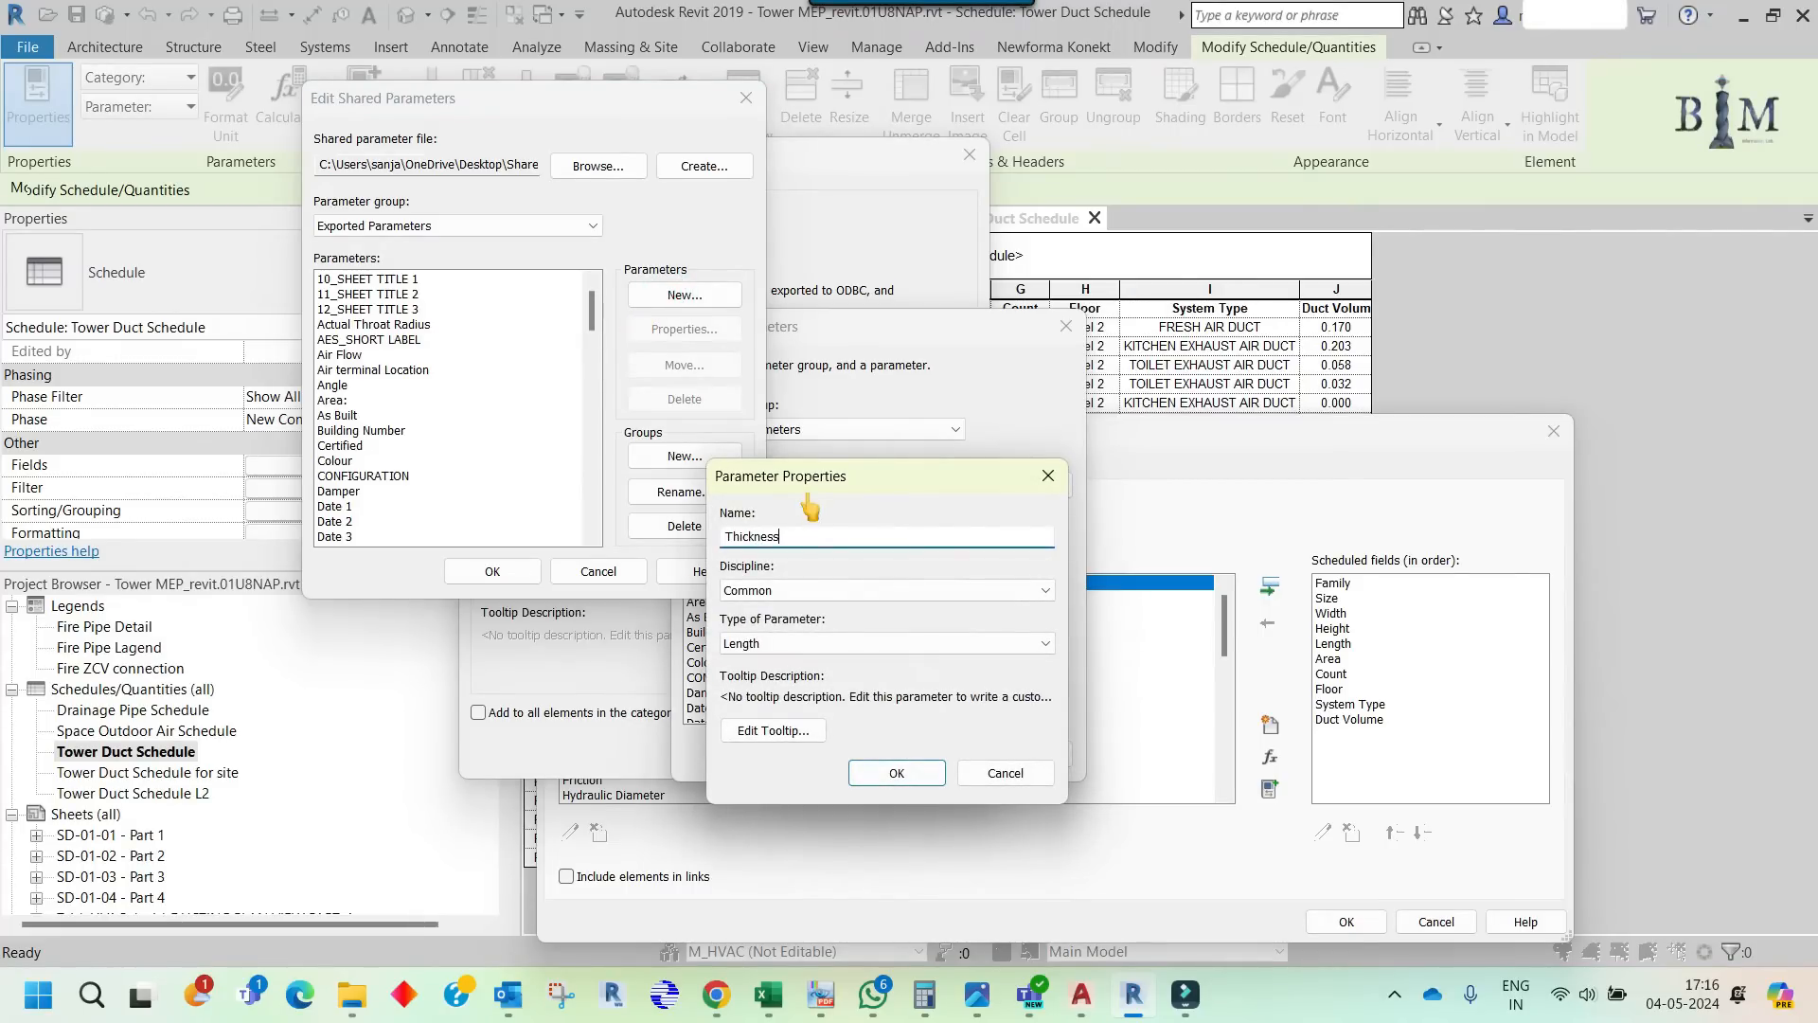
- Set the Thickness parameter's discipline to Common and its type to Integer, and create it
click(782, 593)
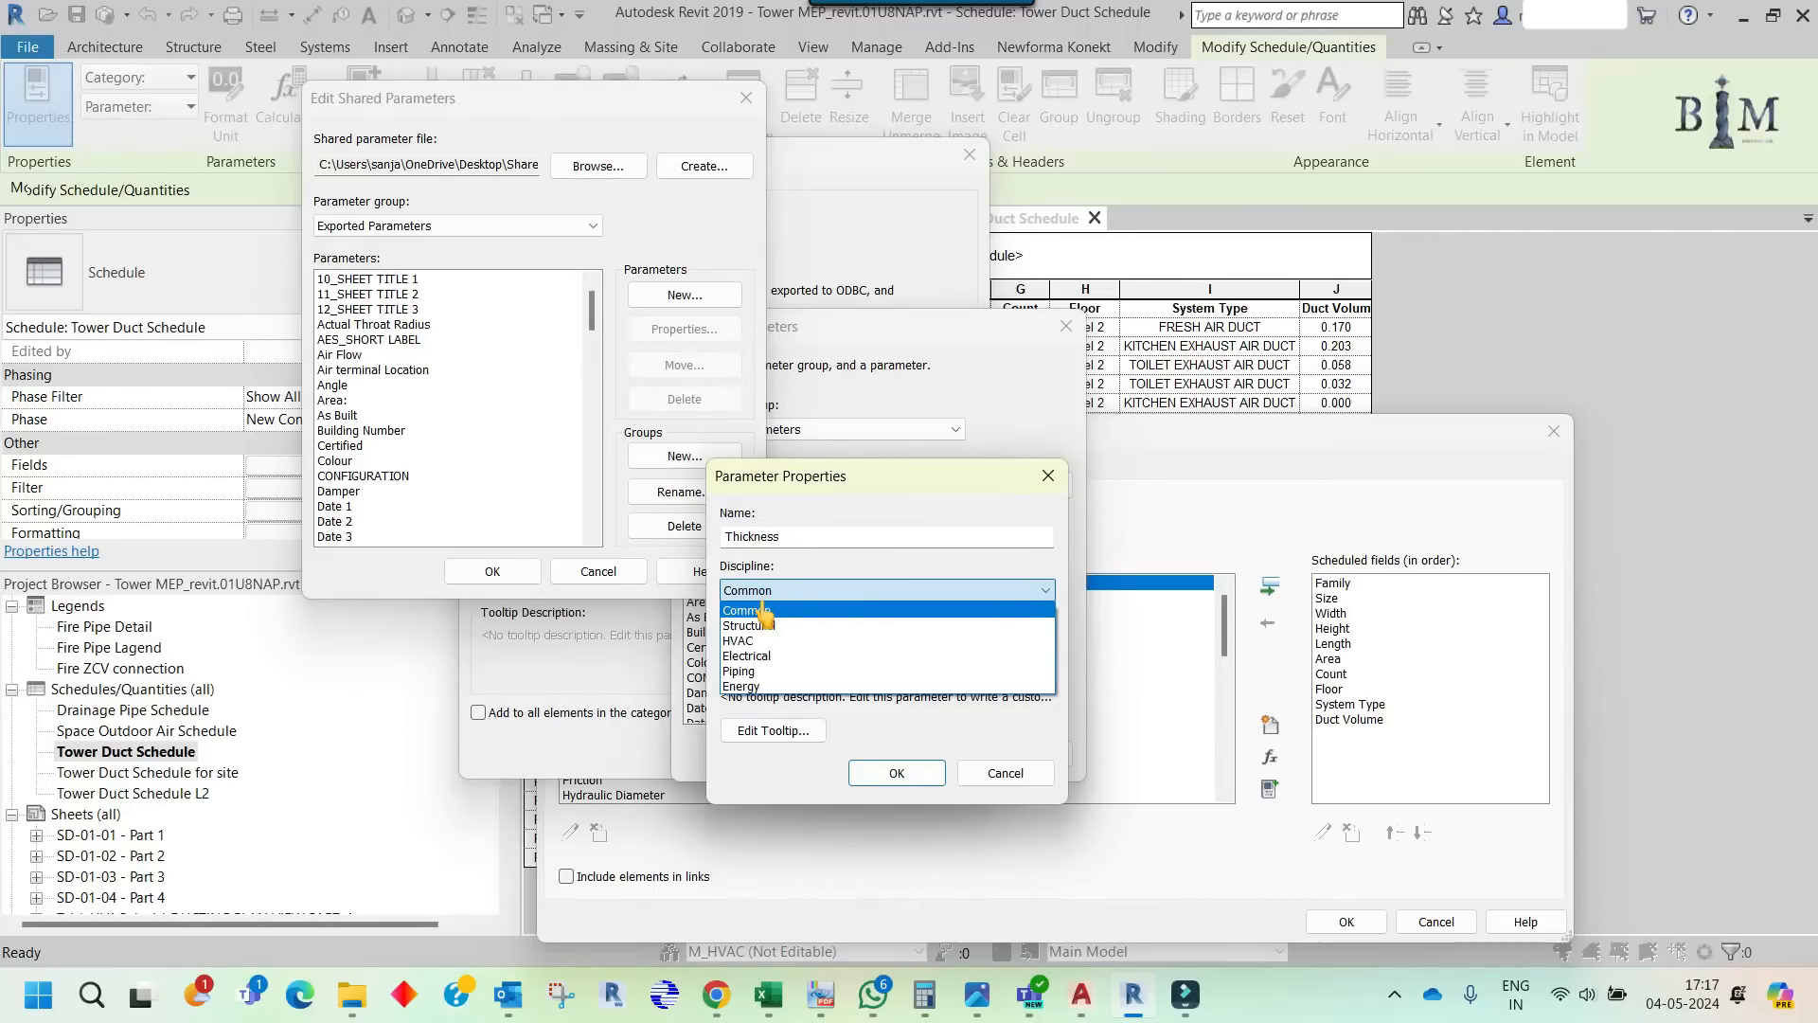
click(768, 608)
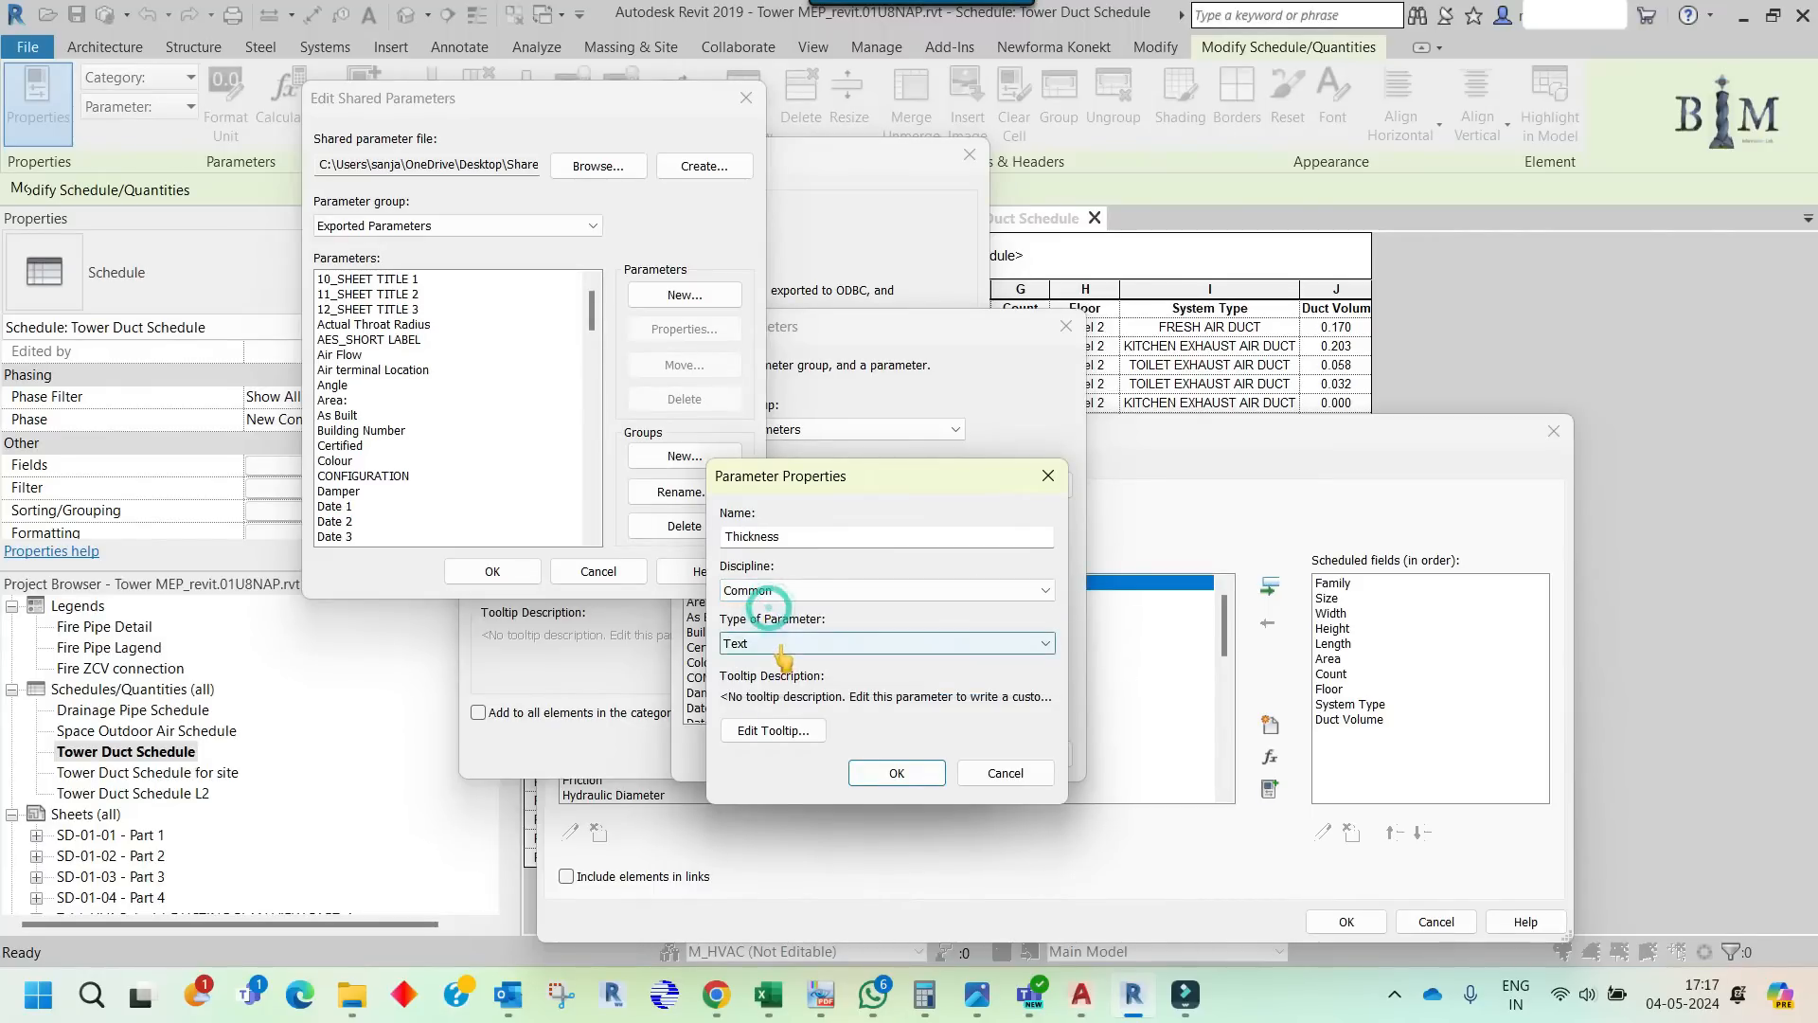
click(782, 648)
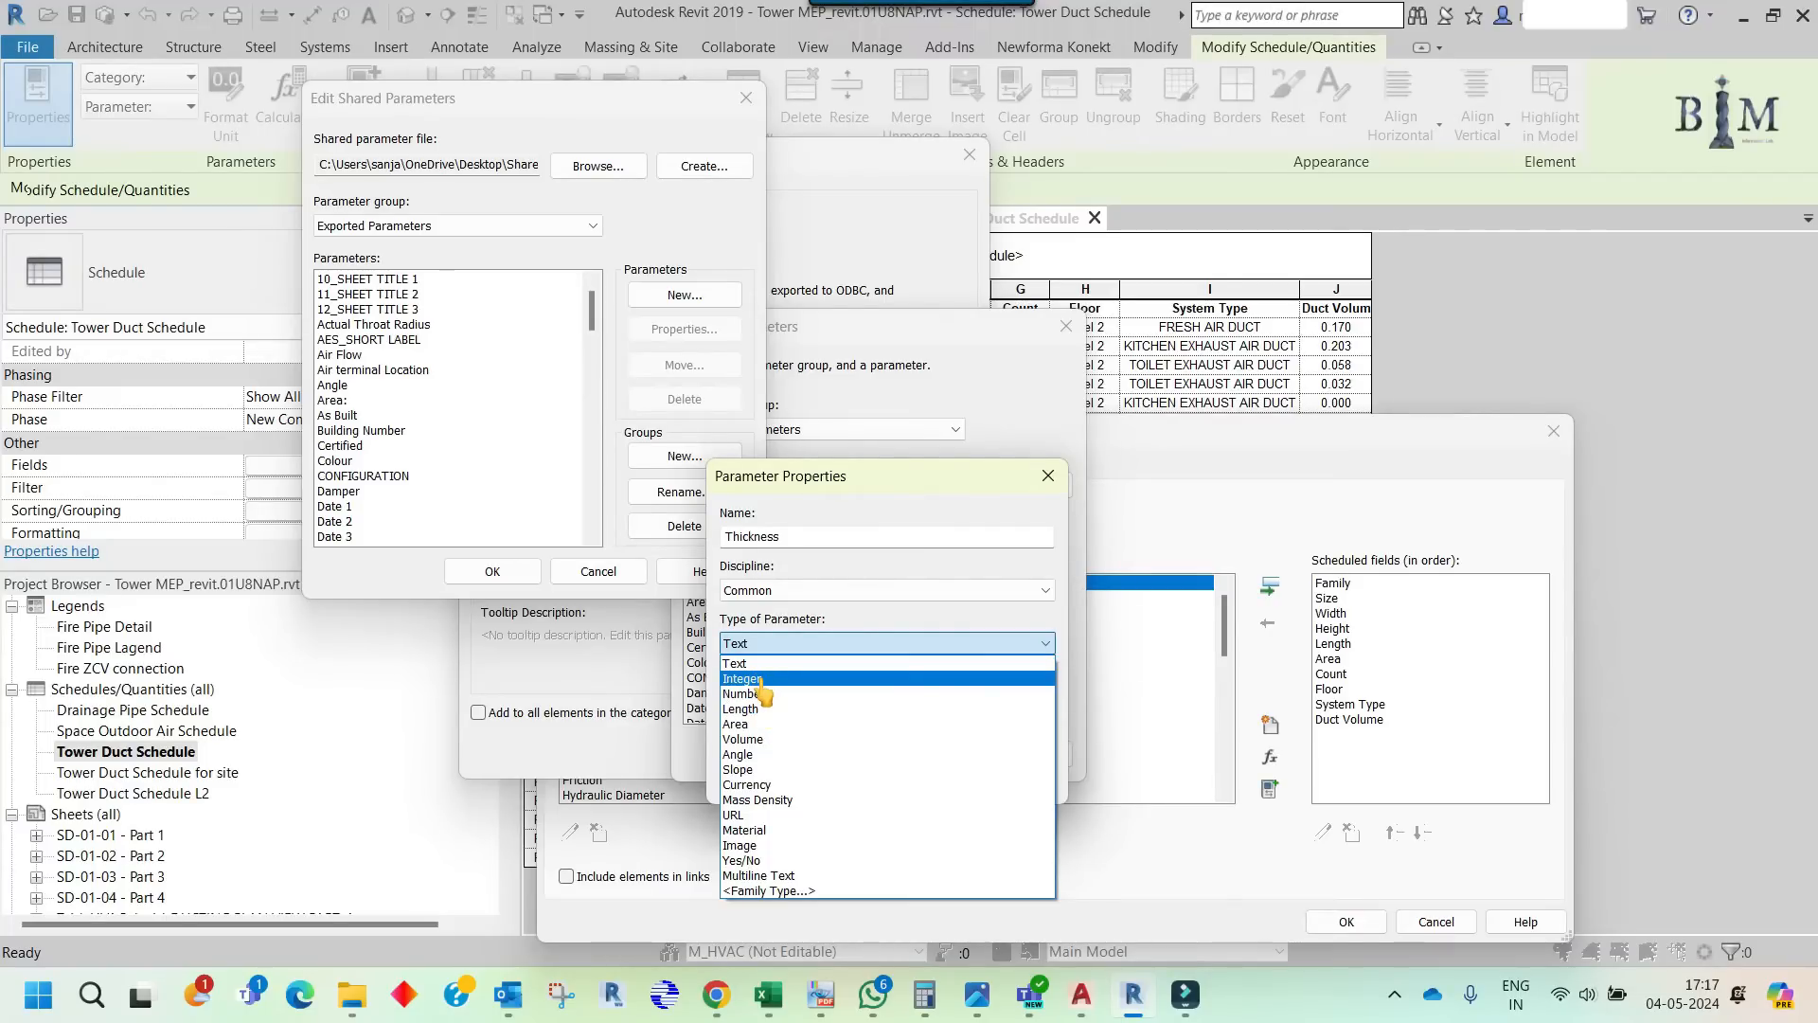
click(758, 679)
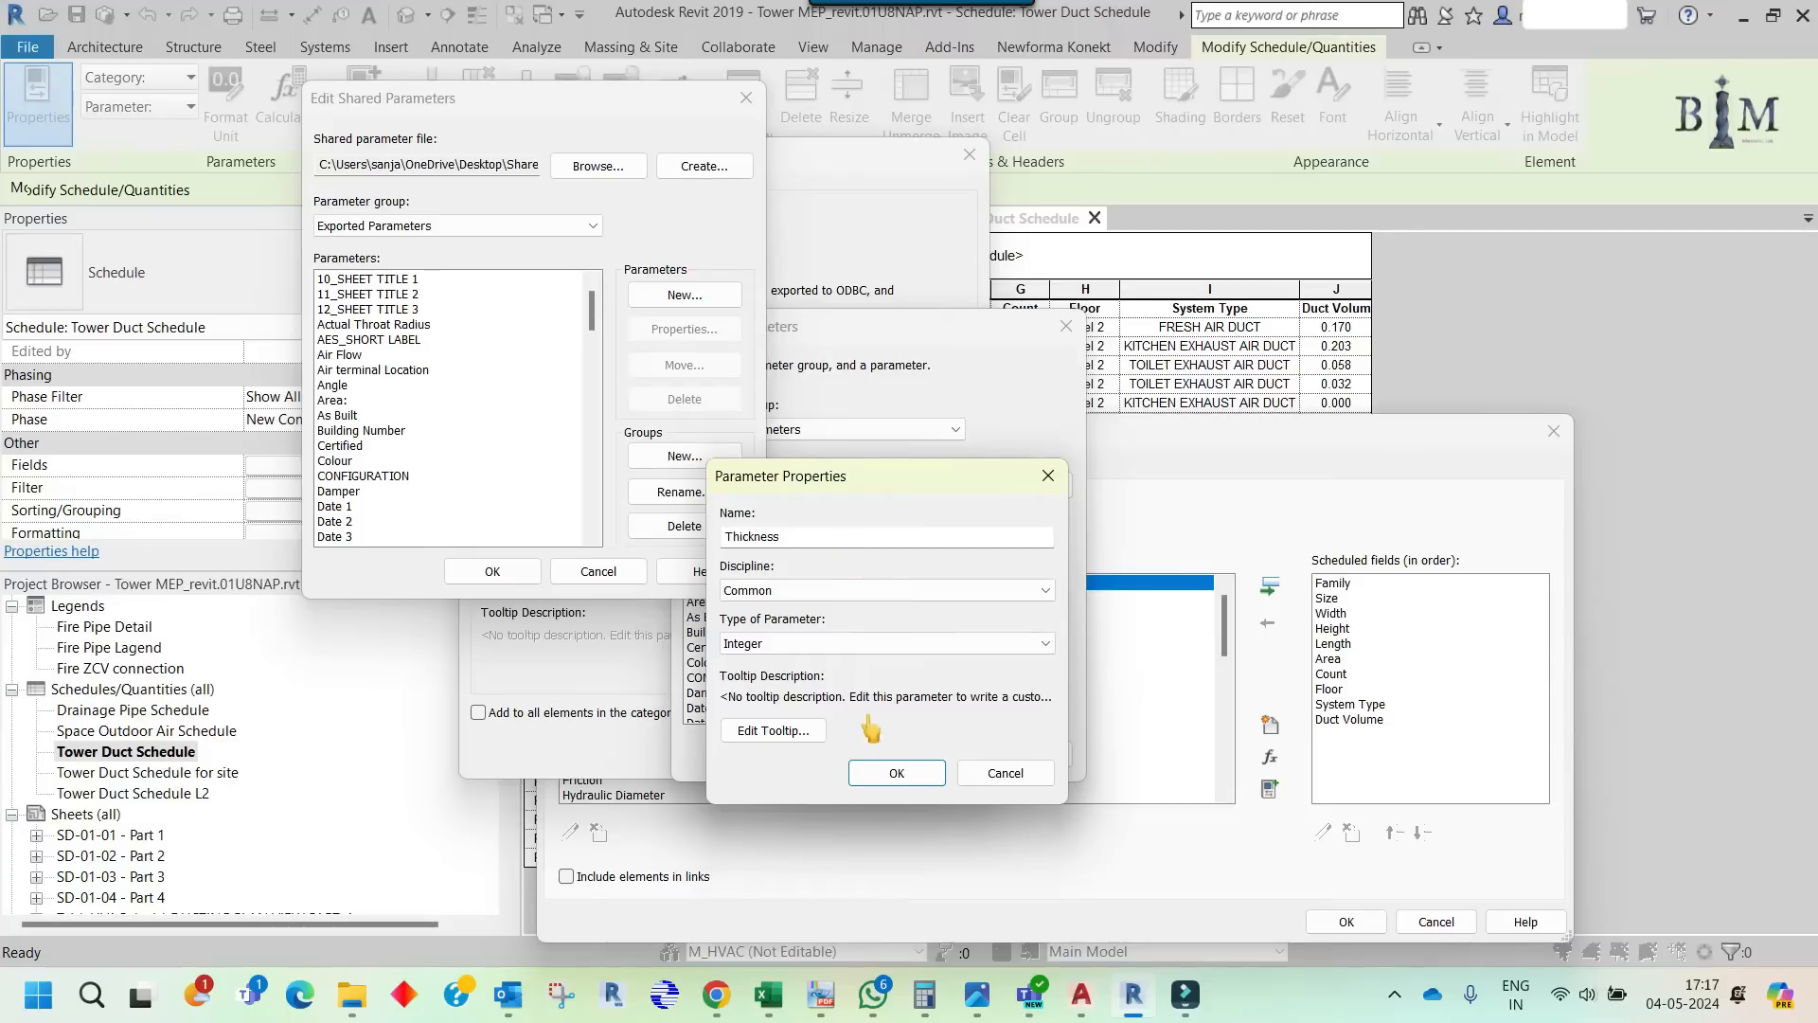
click(892, 772)
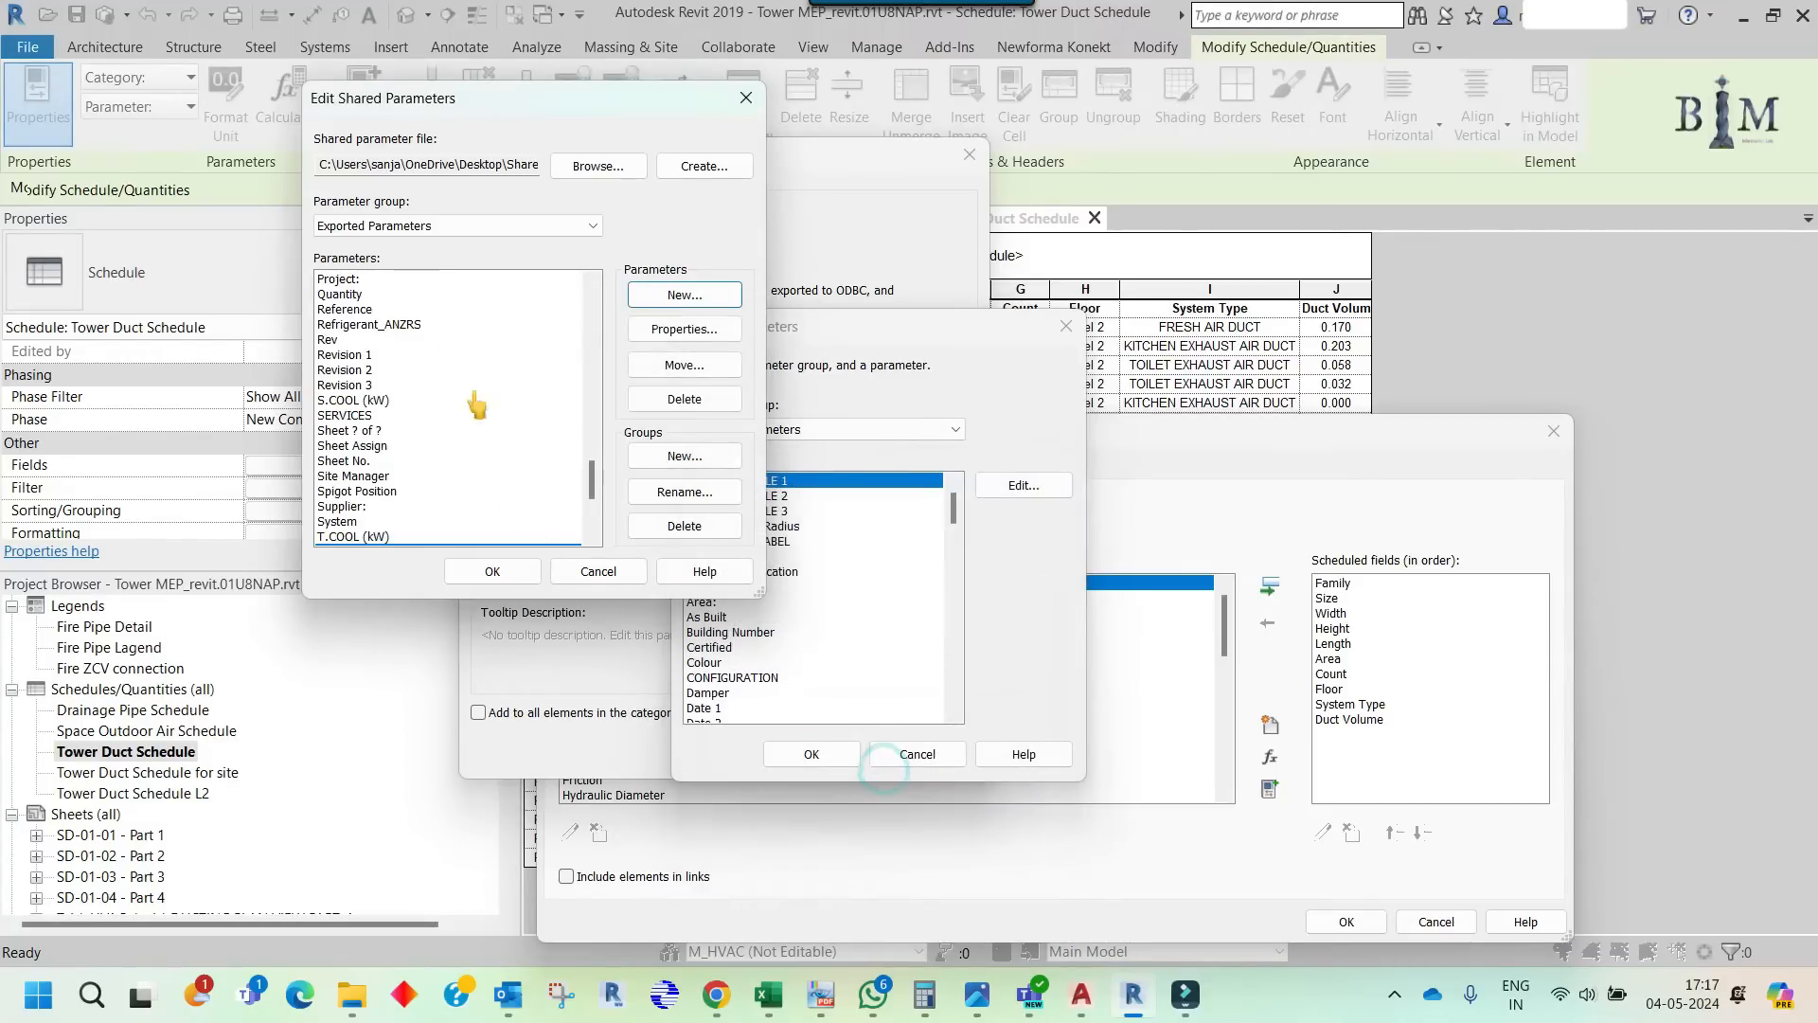
- Locate Thickness in the Exported Parameters list and accept the shared parameter file edits
click(352, 428)
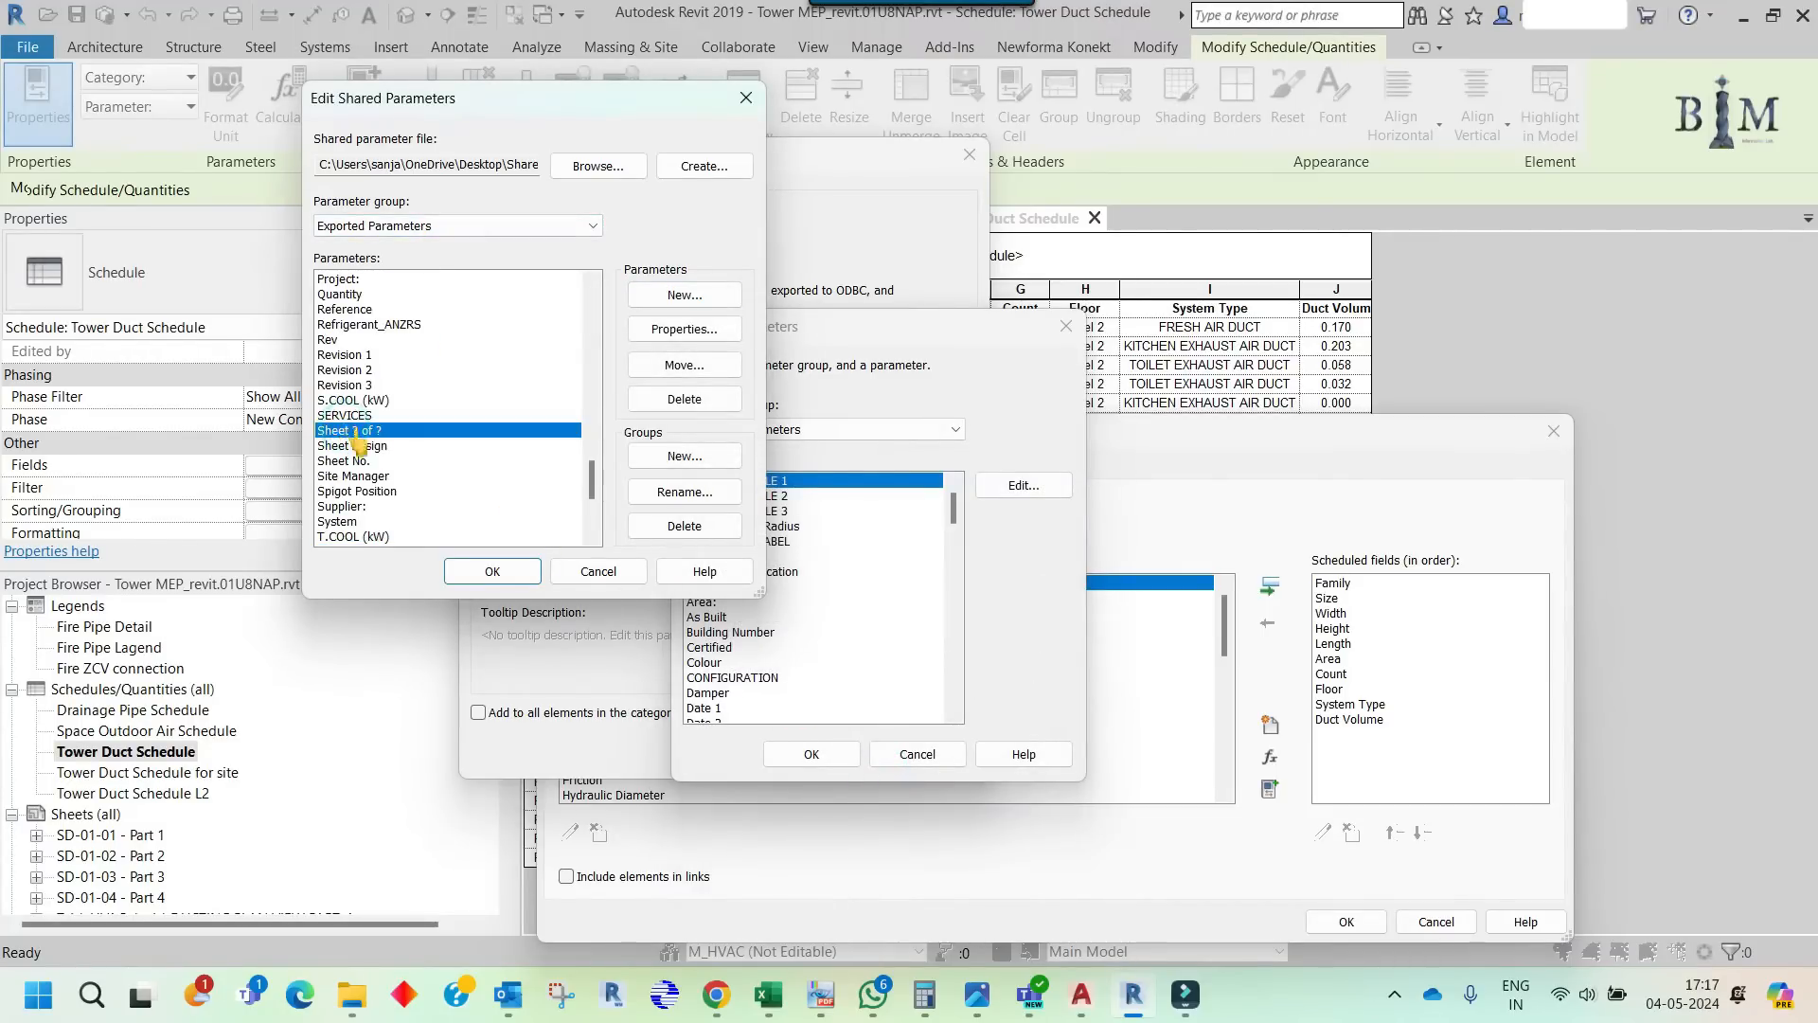
key(t)
scroll(369, 463, down, 2)
click(369, 461)
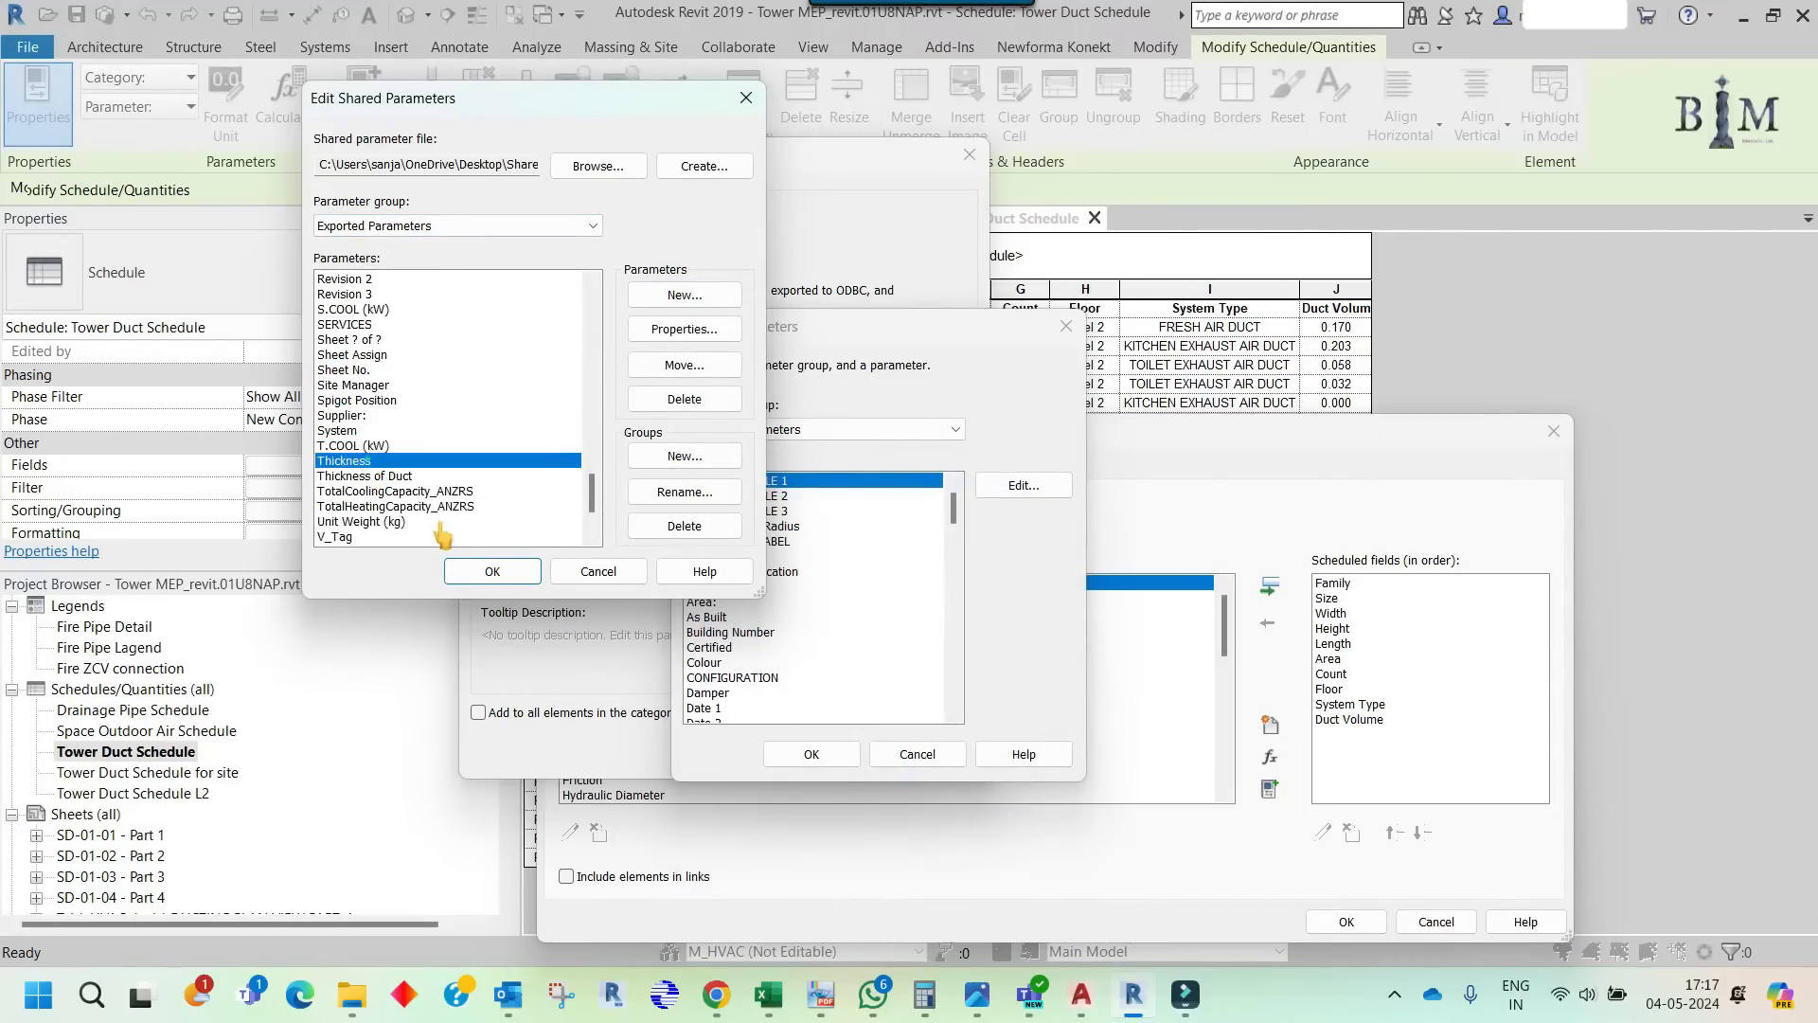
click(471, 570)
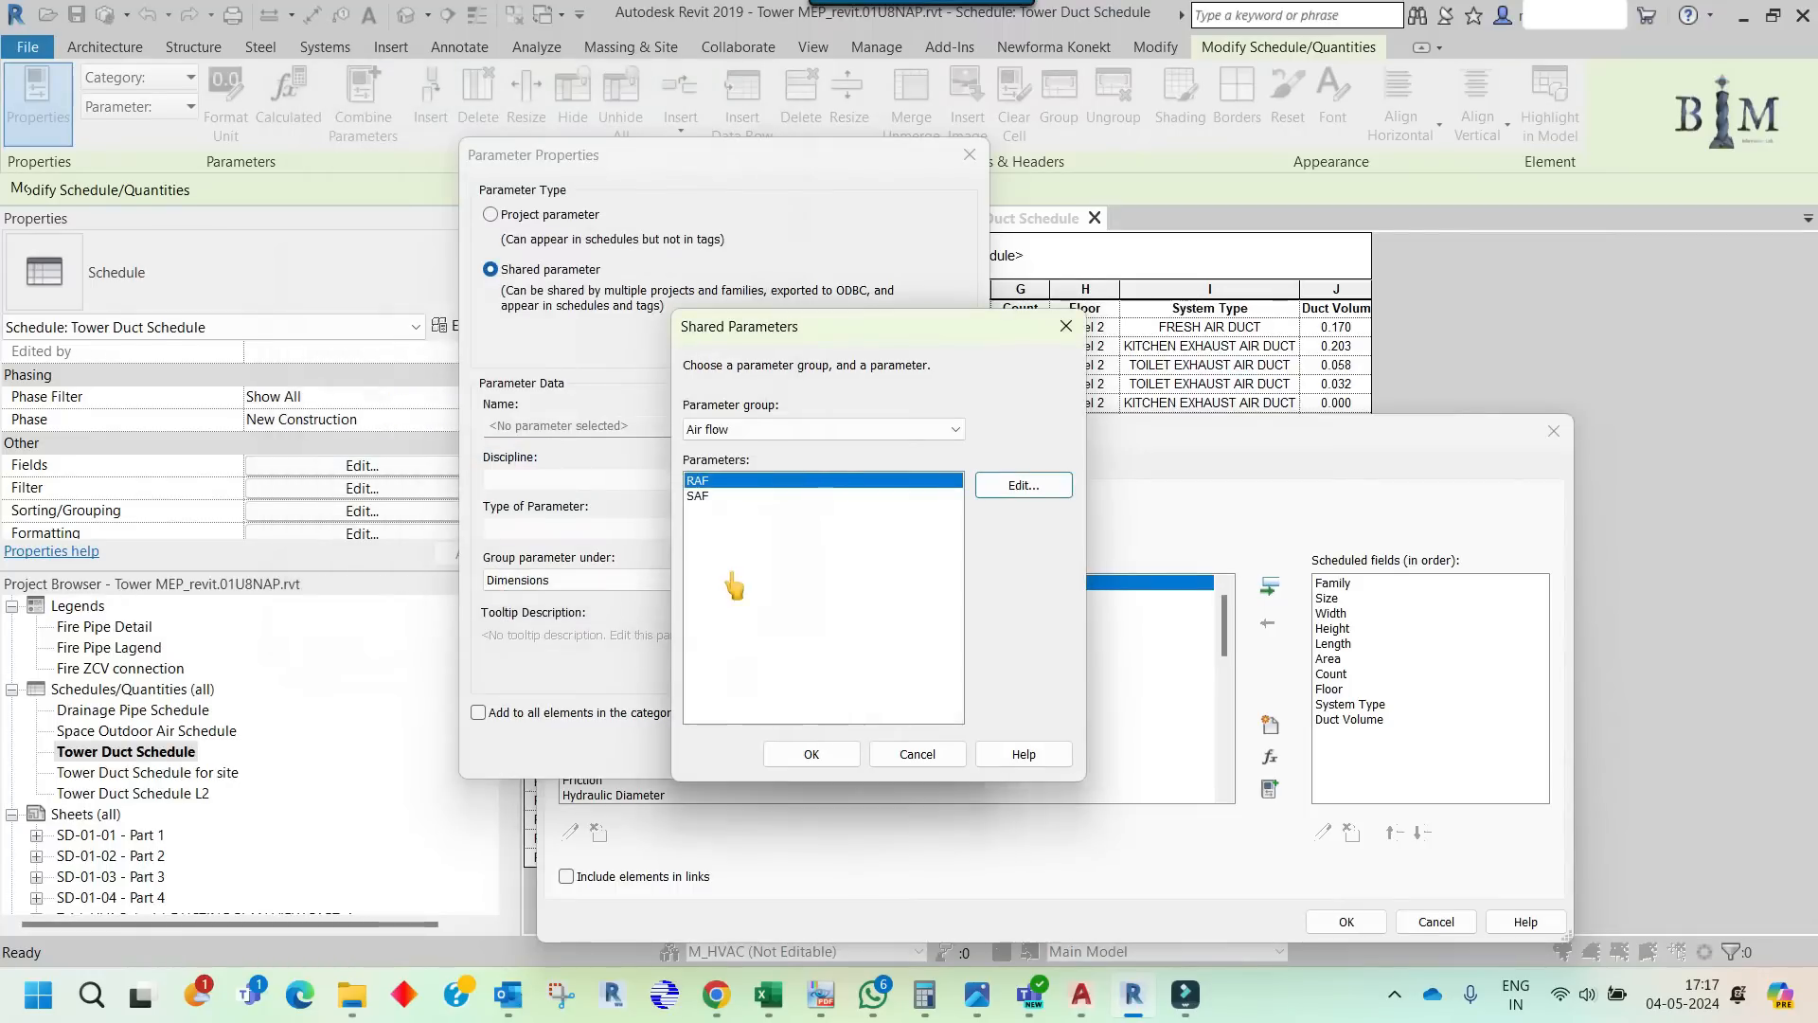
- Choose Thickness from the Exported Parameters group and add it as a field of the Tower Duct Schedule
click(753, 432)
click(764, 465)
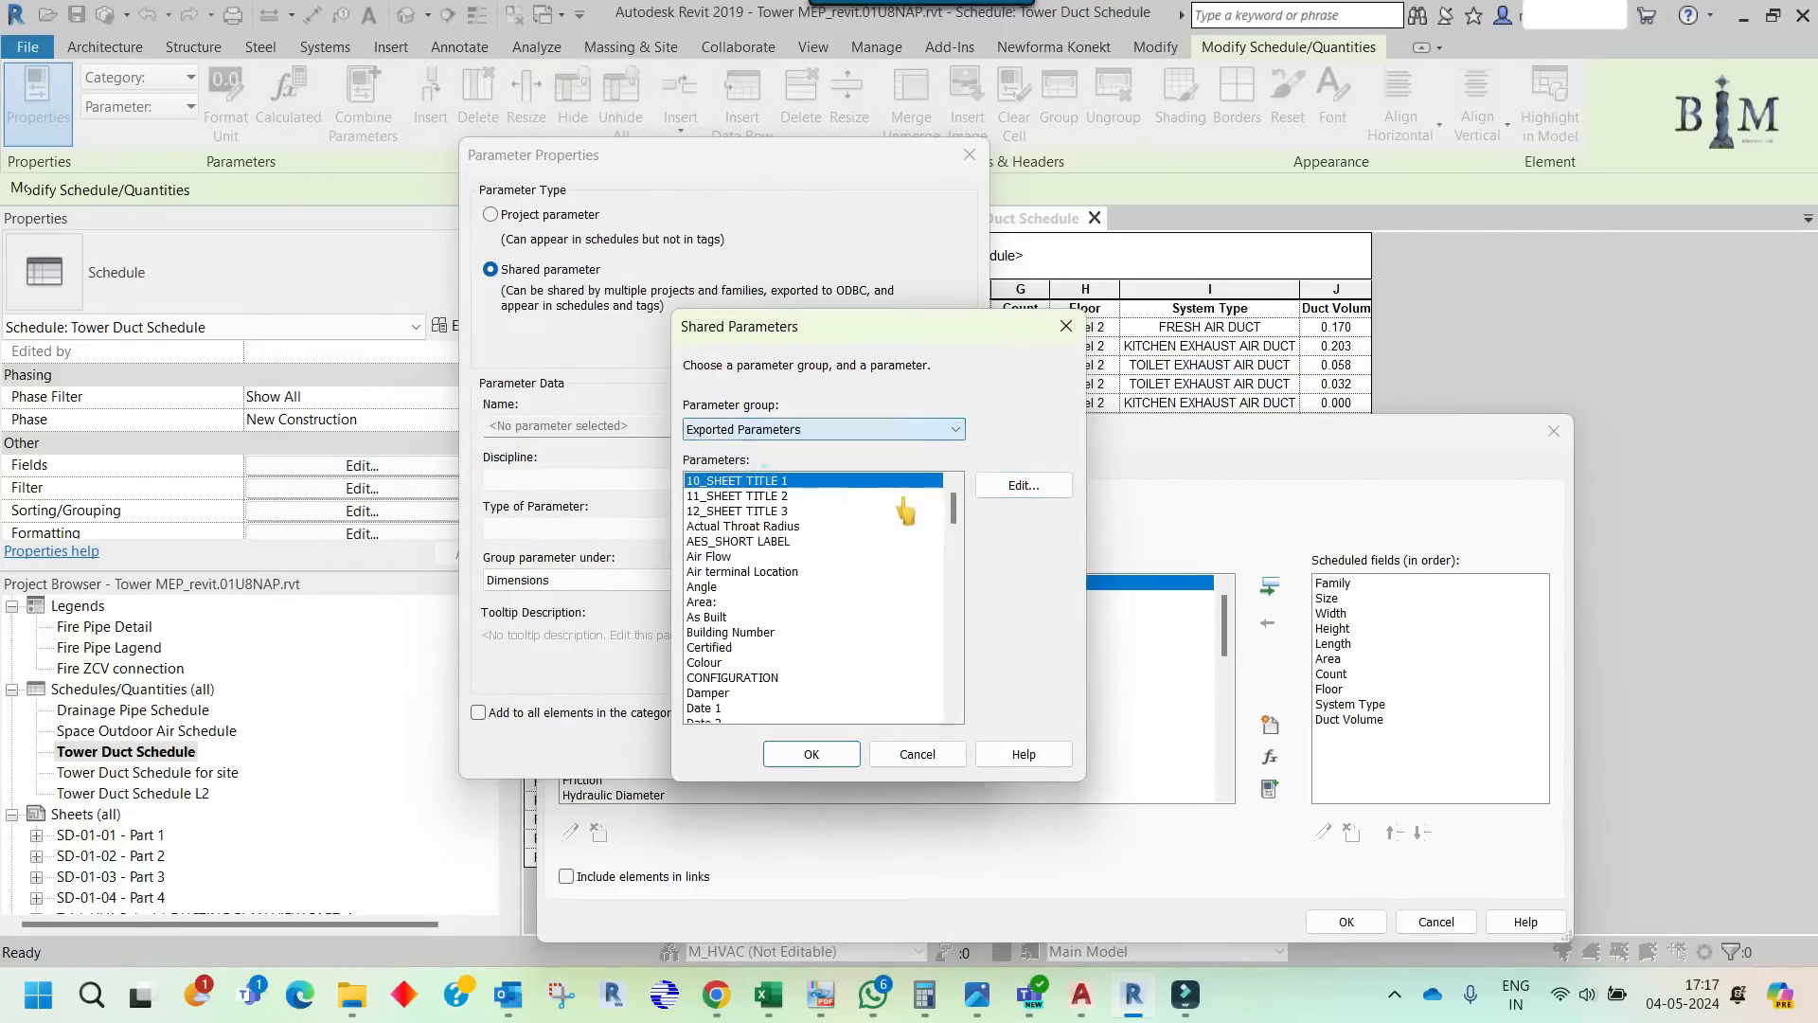
click(764, 631)
key(t)
scroll(757, 653, down, 3)
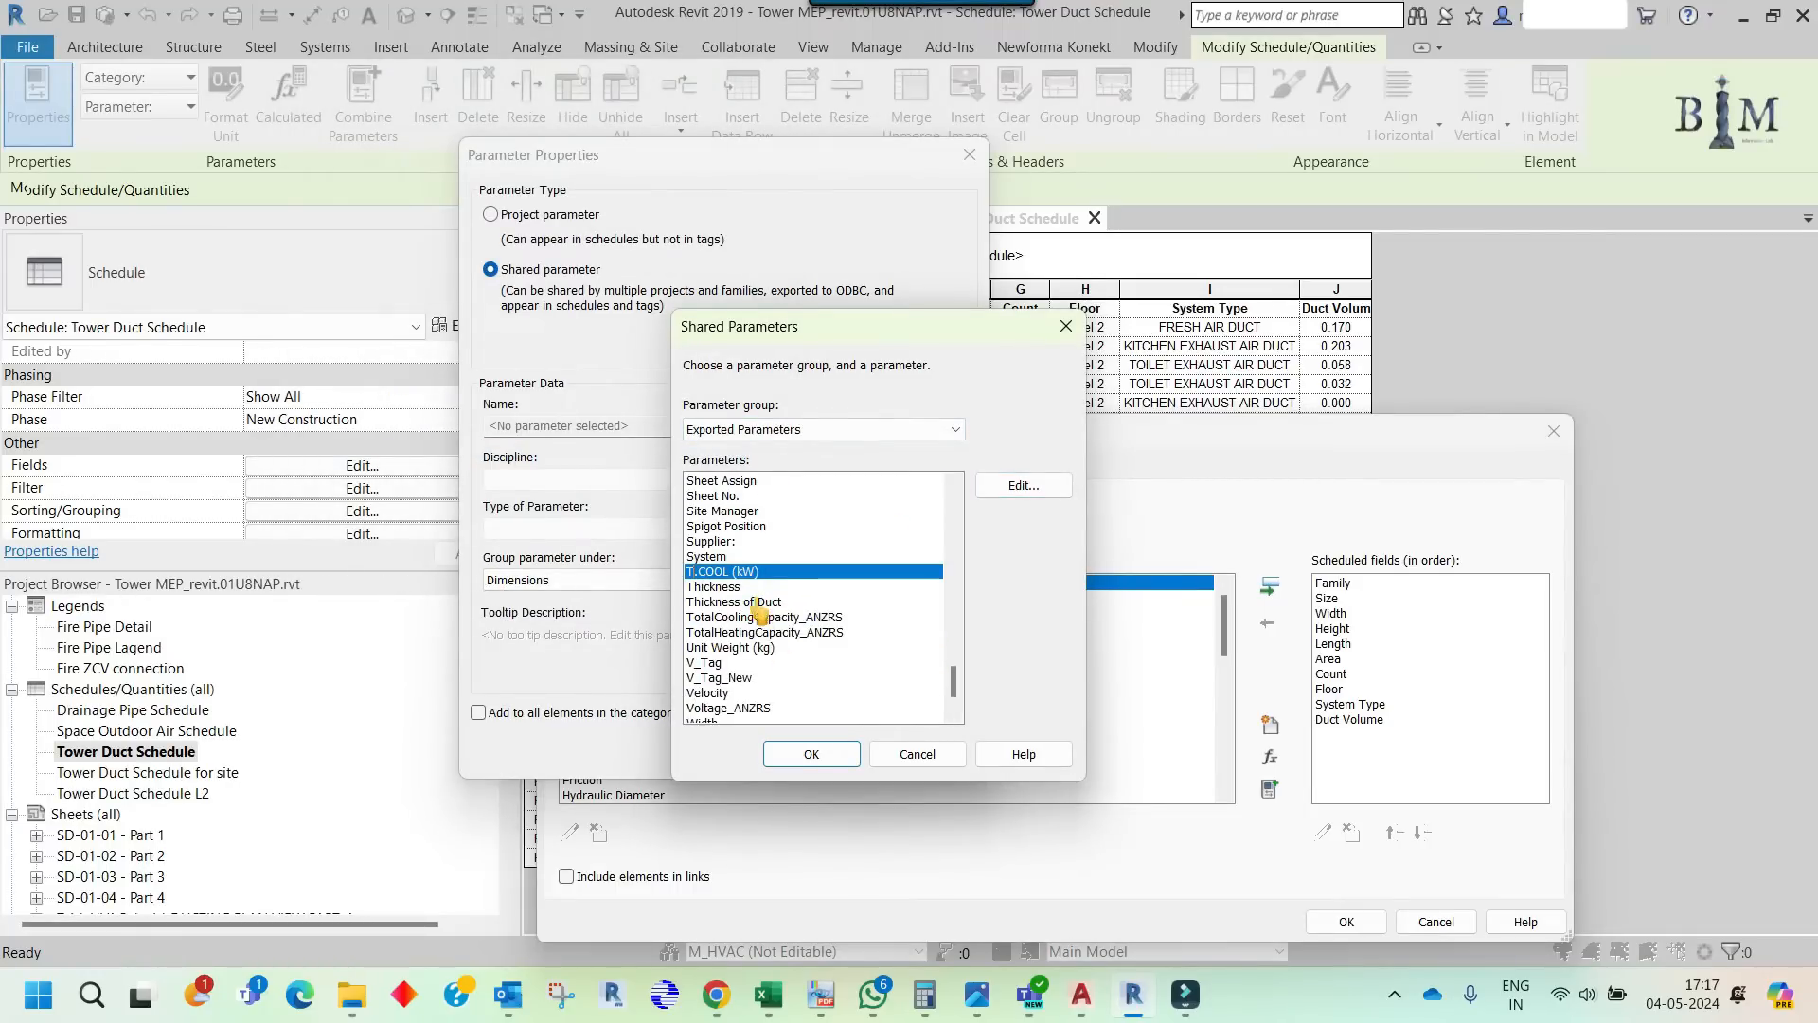
click(729, 589)
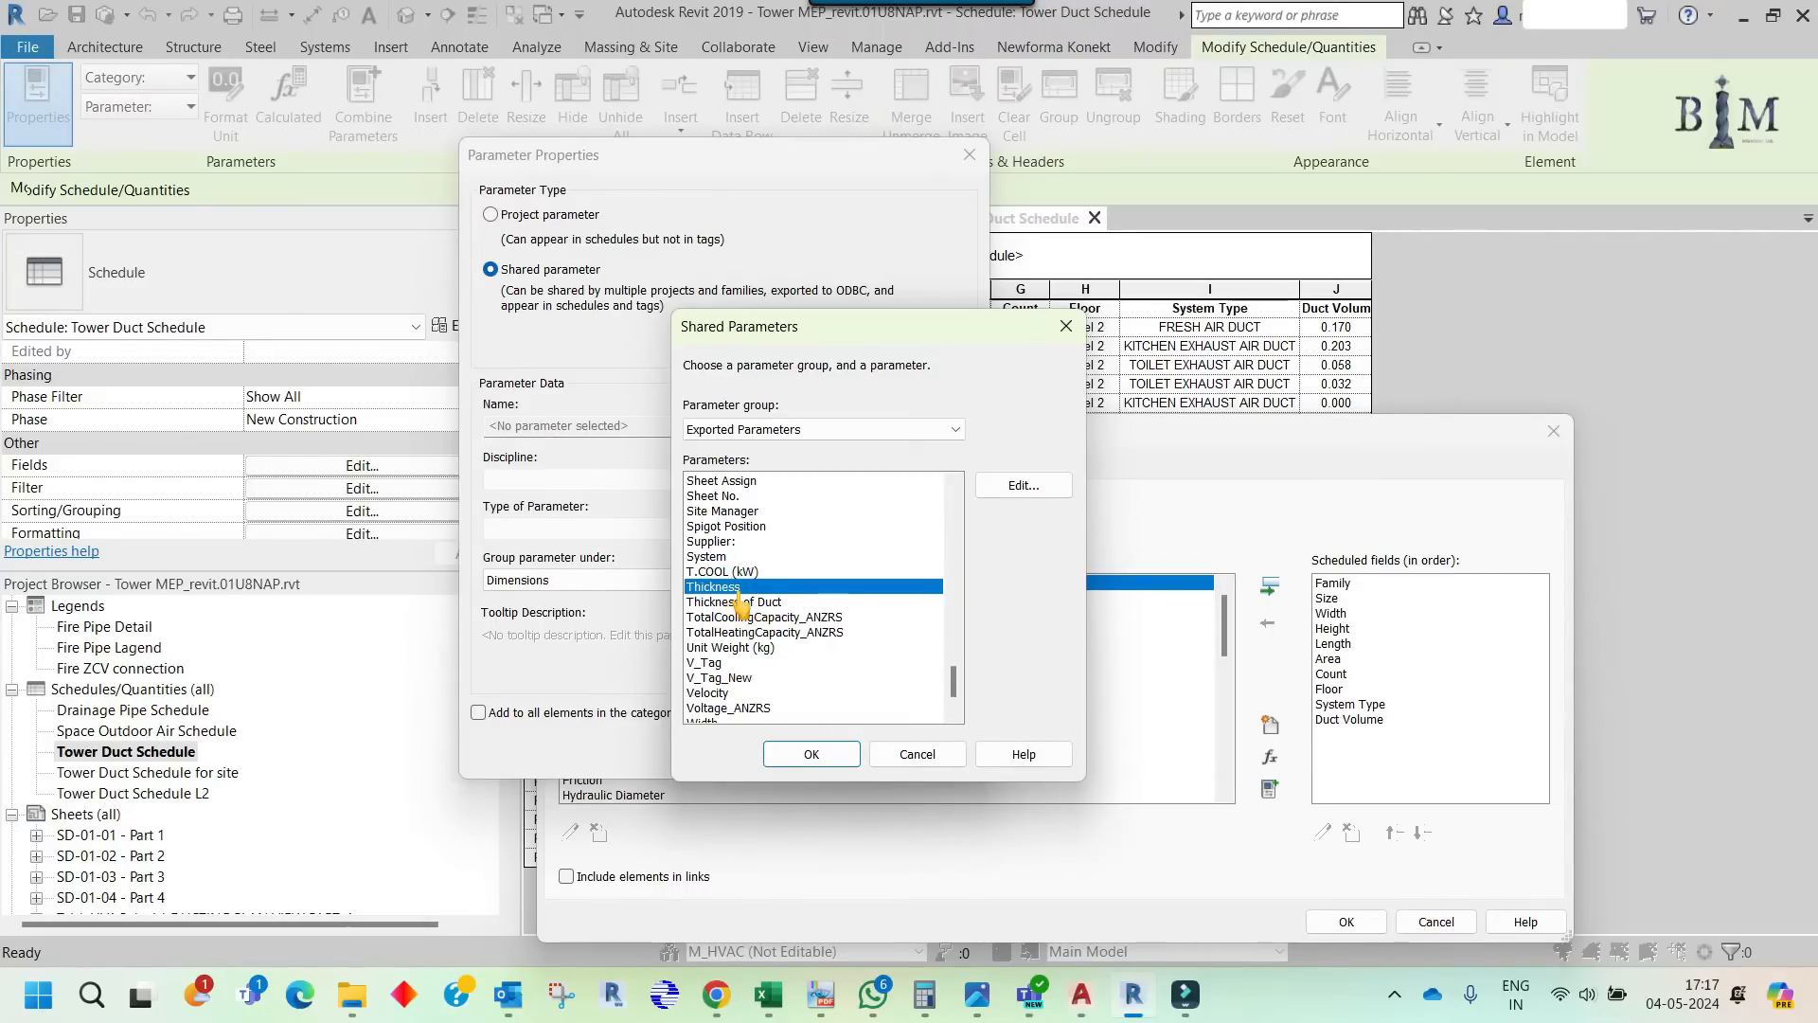
click(801, 752)
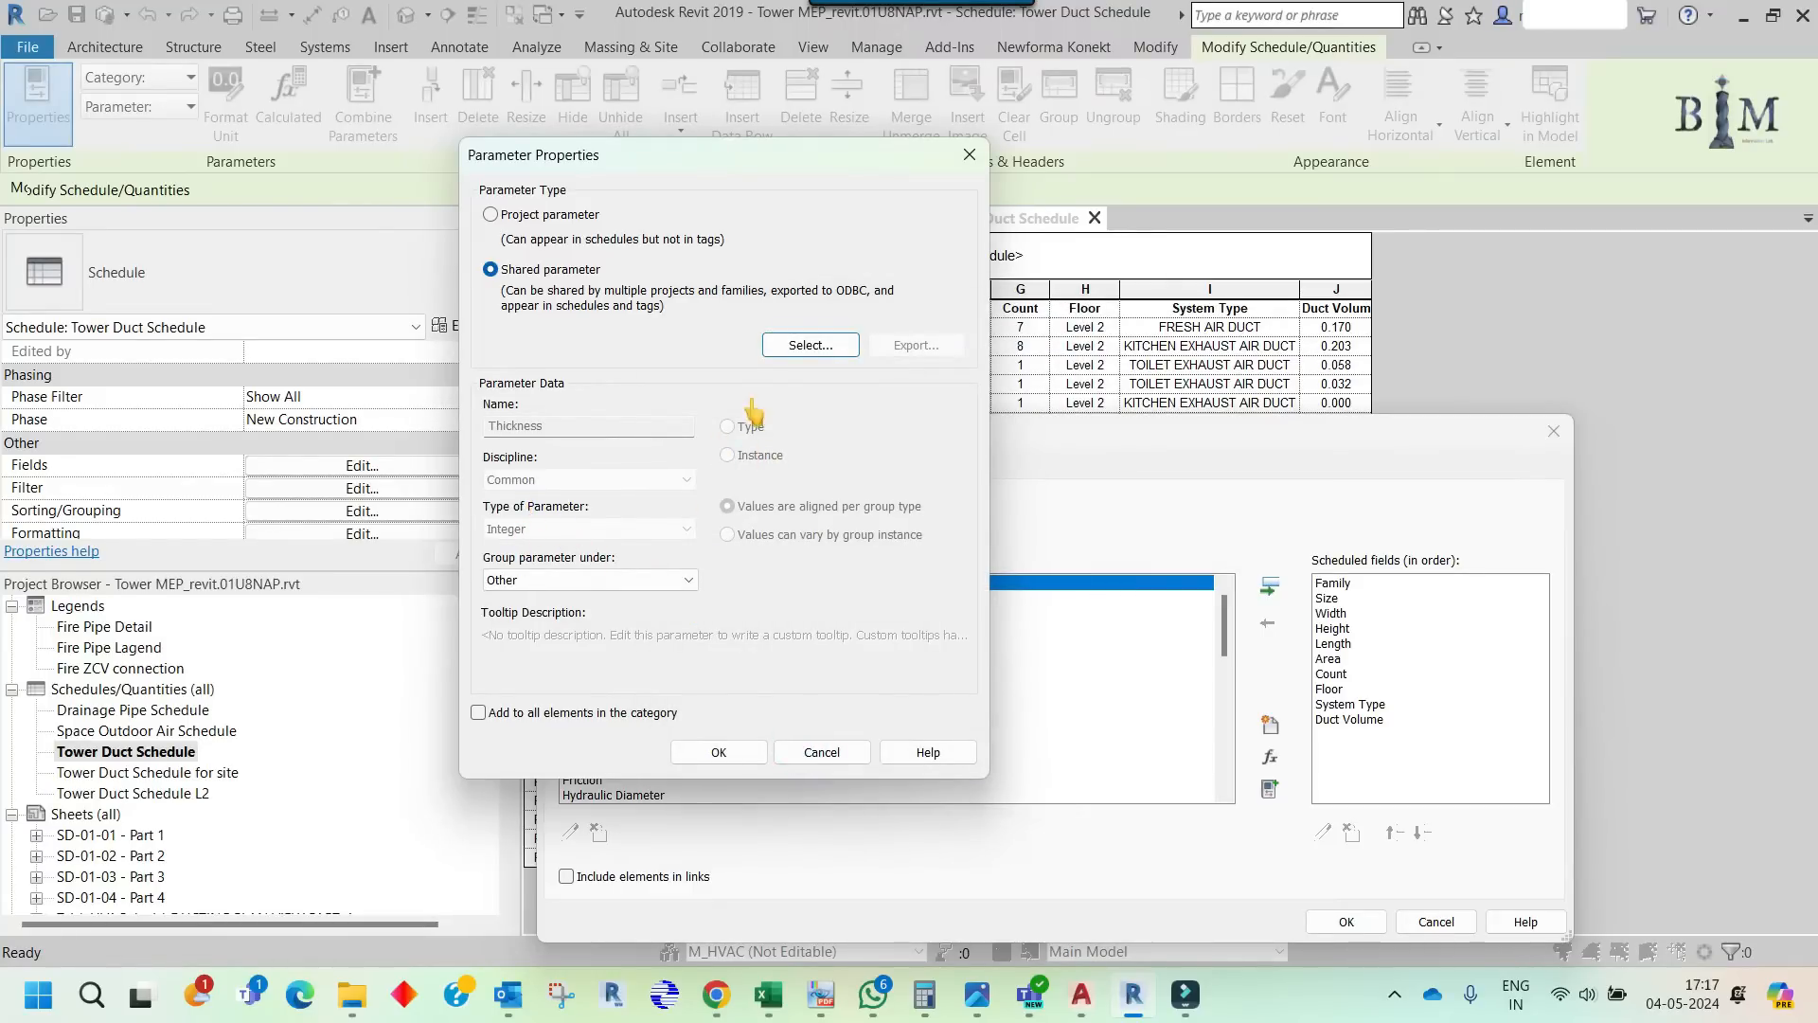
click(719, 753)
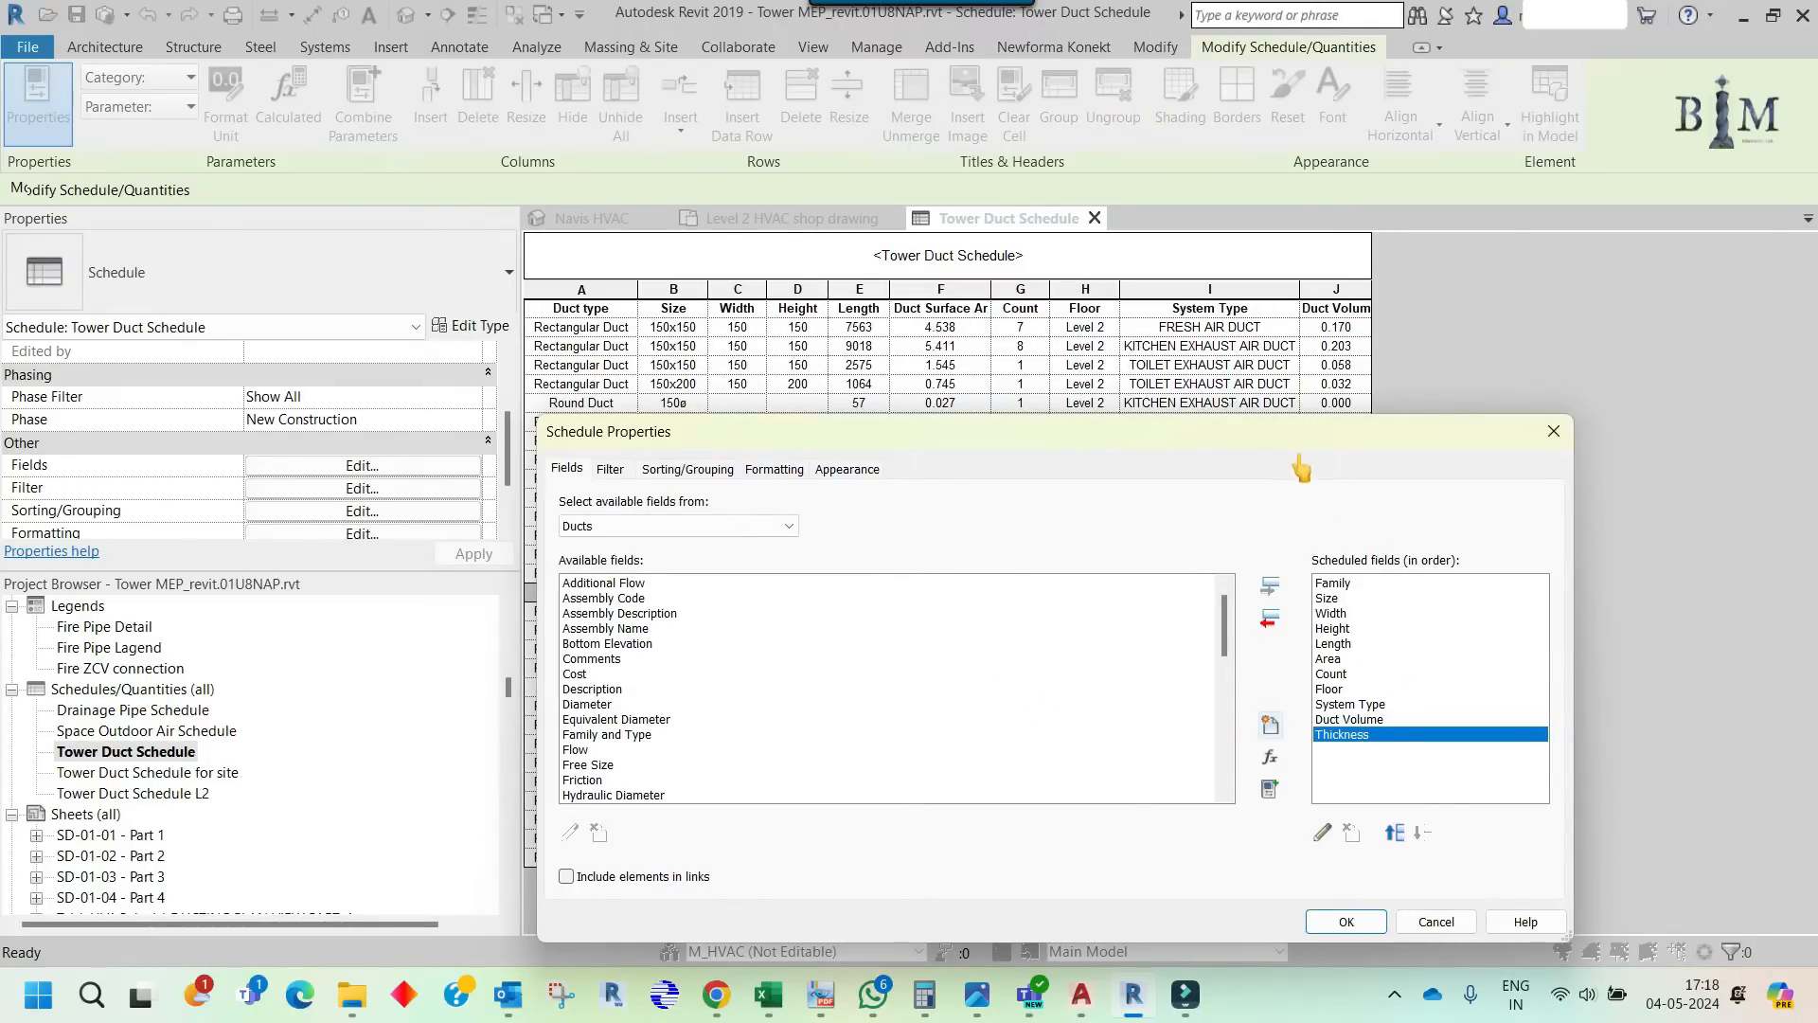
click(1369, 758)
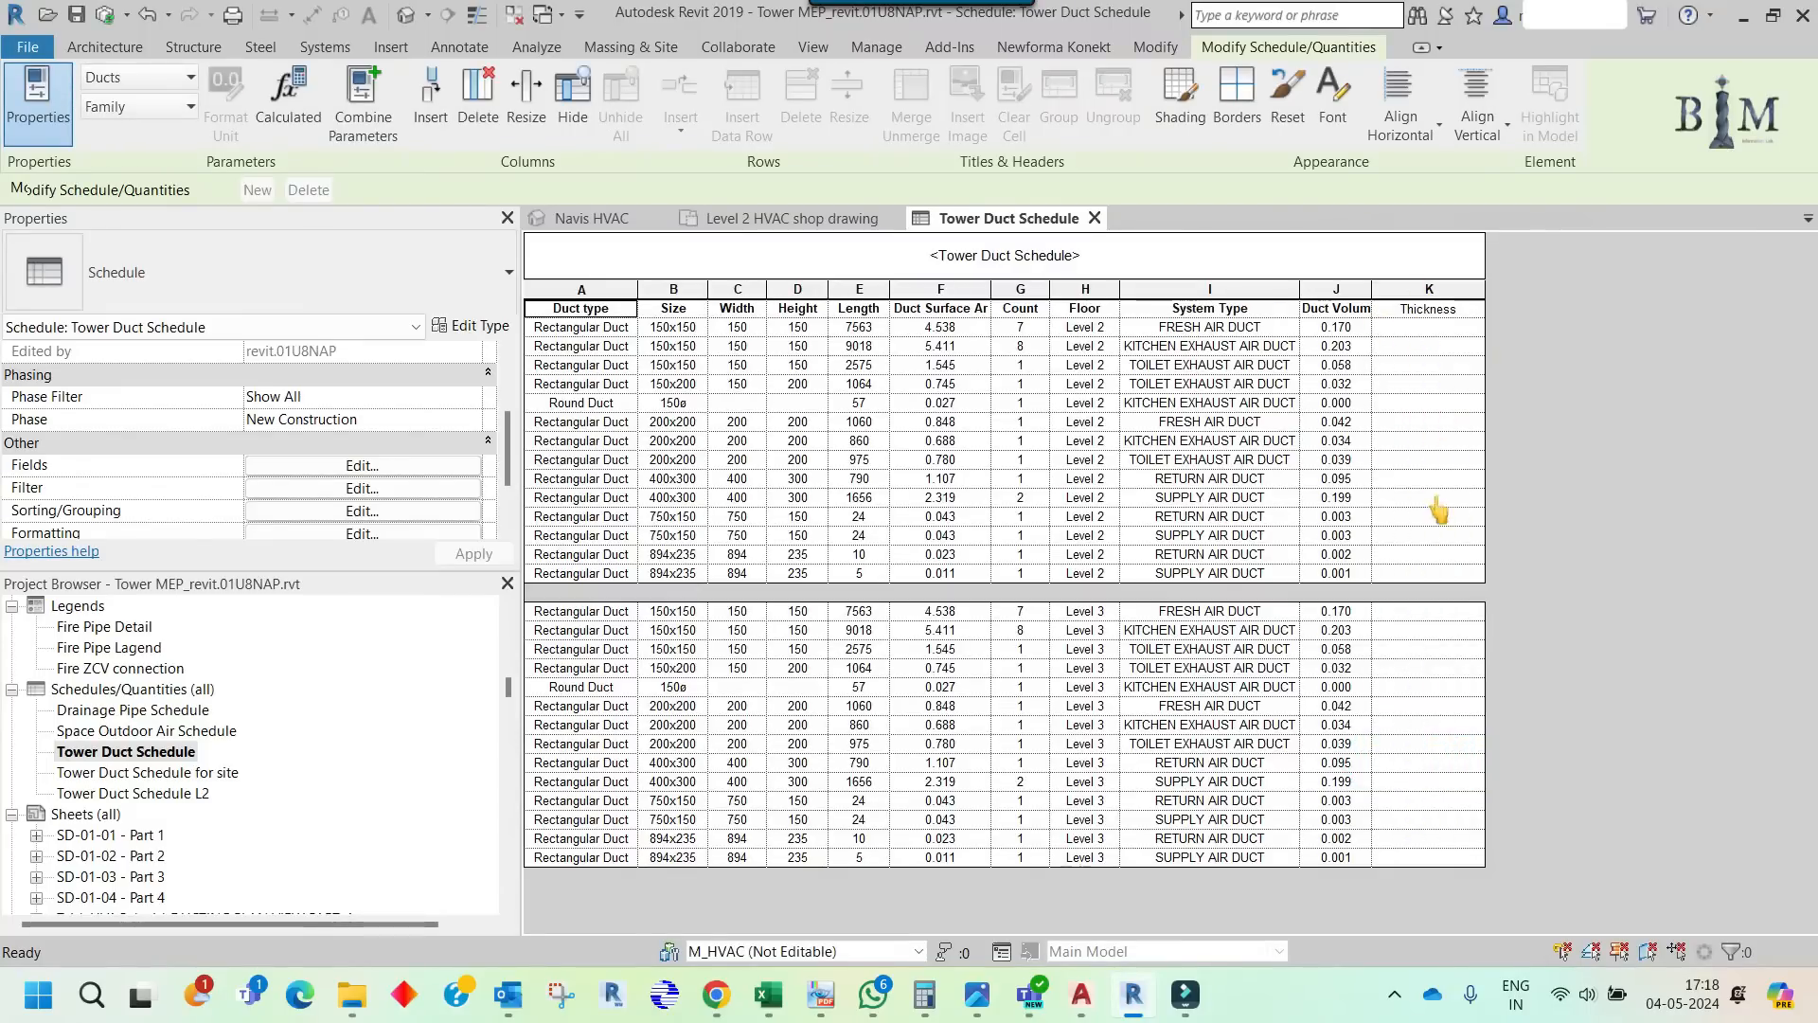
- Start adding a shared parameter to the project parameters and choose the Exported Parameters group
click(1432, 331)
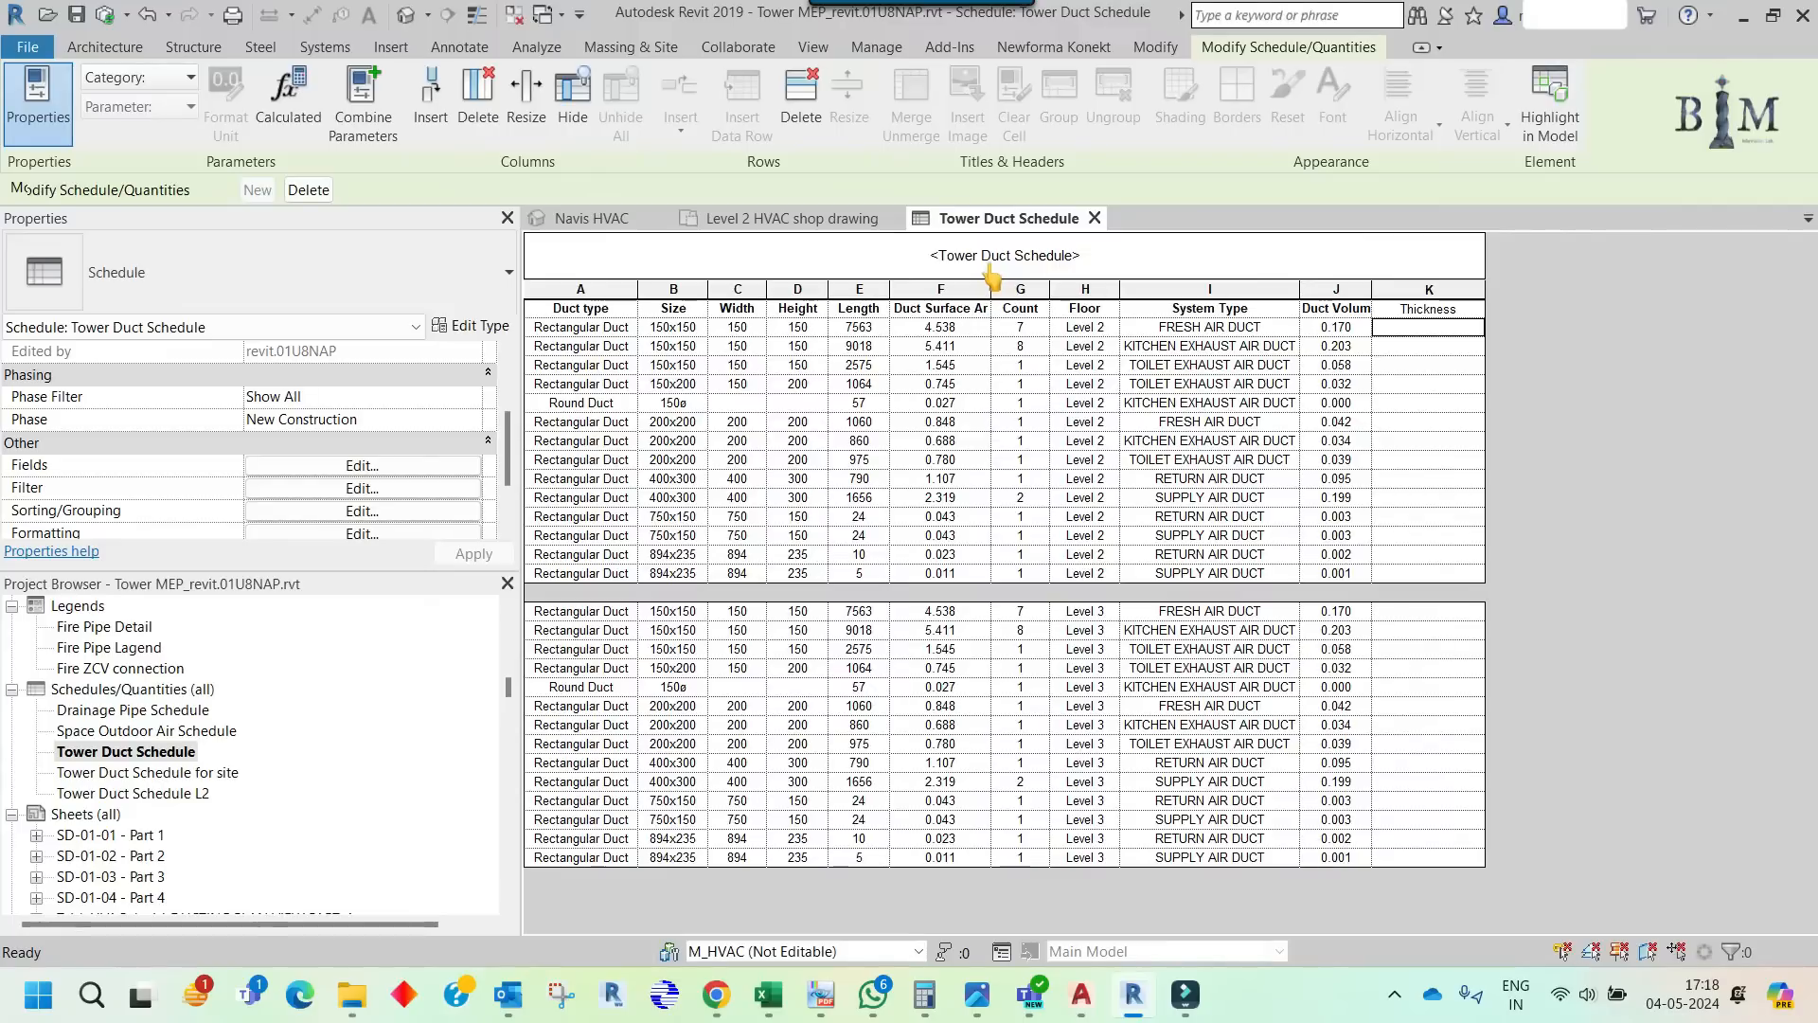
click(867, 48)
click(397, 76)
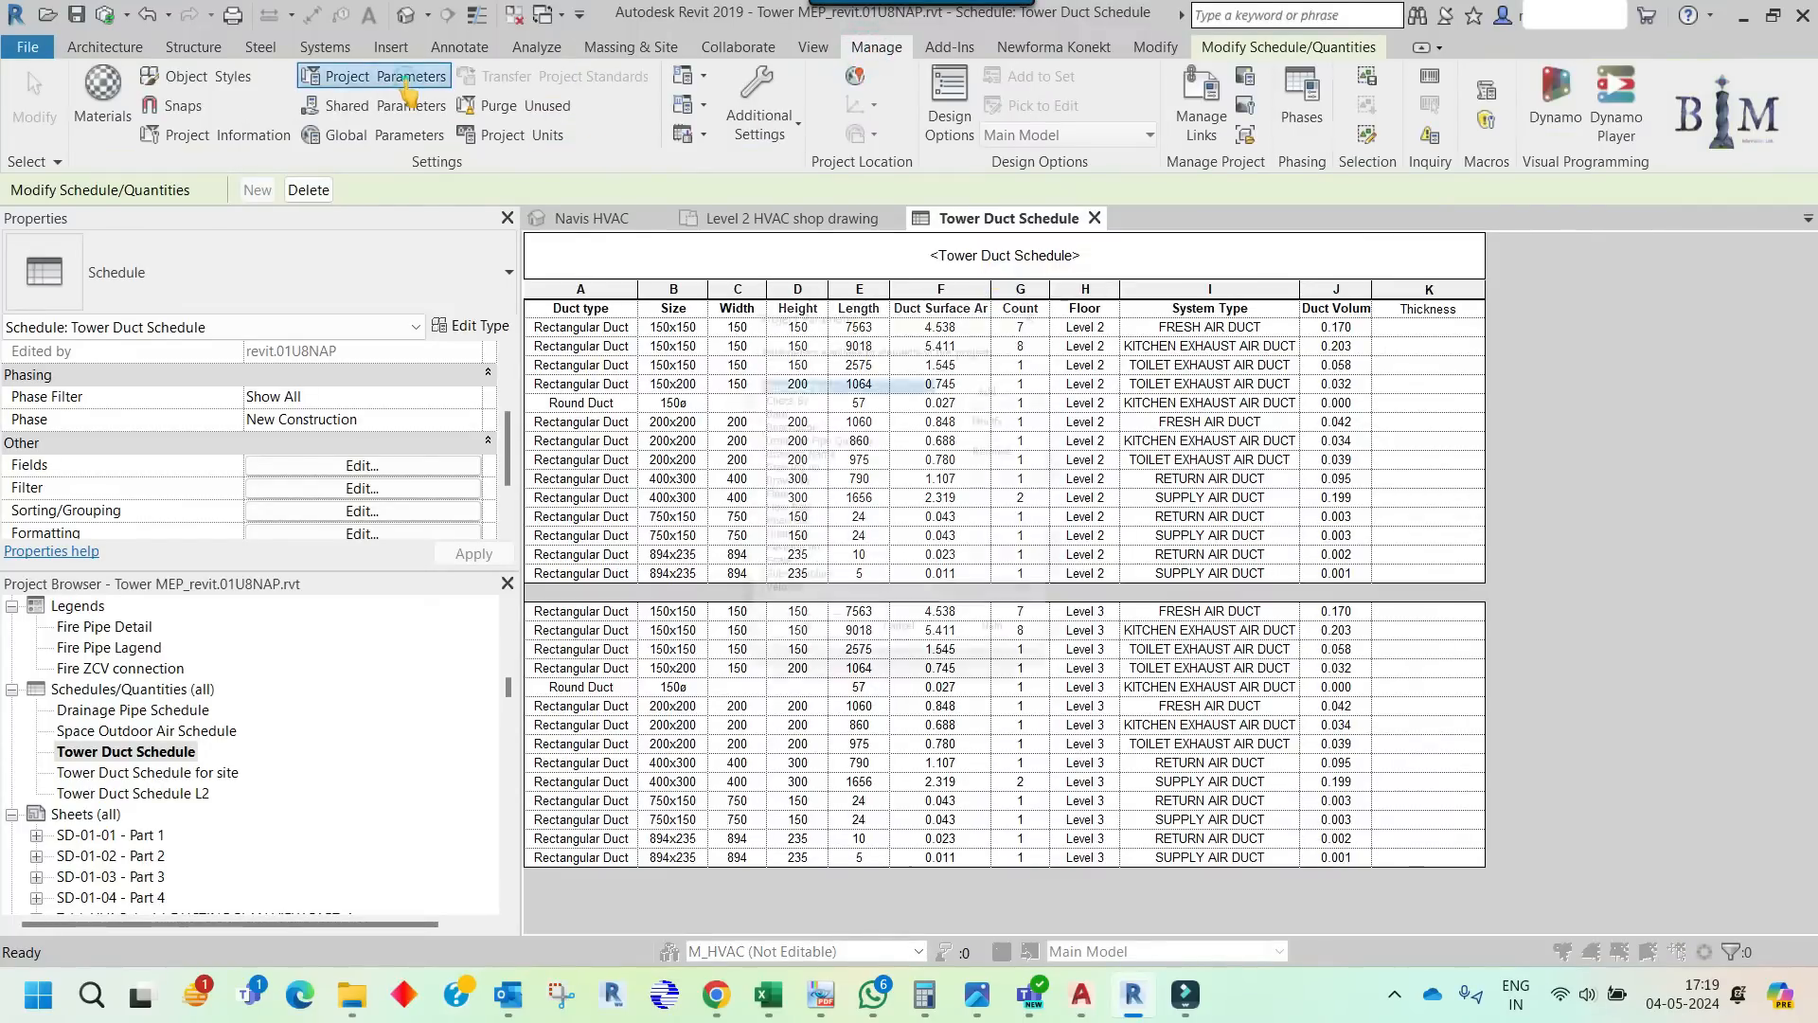
click(1013, 383)
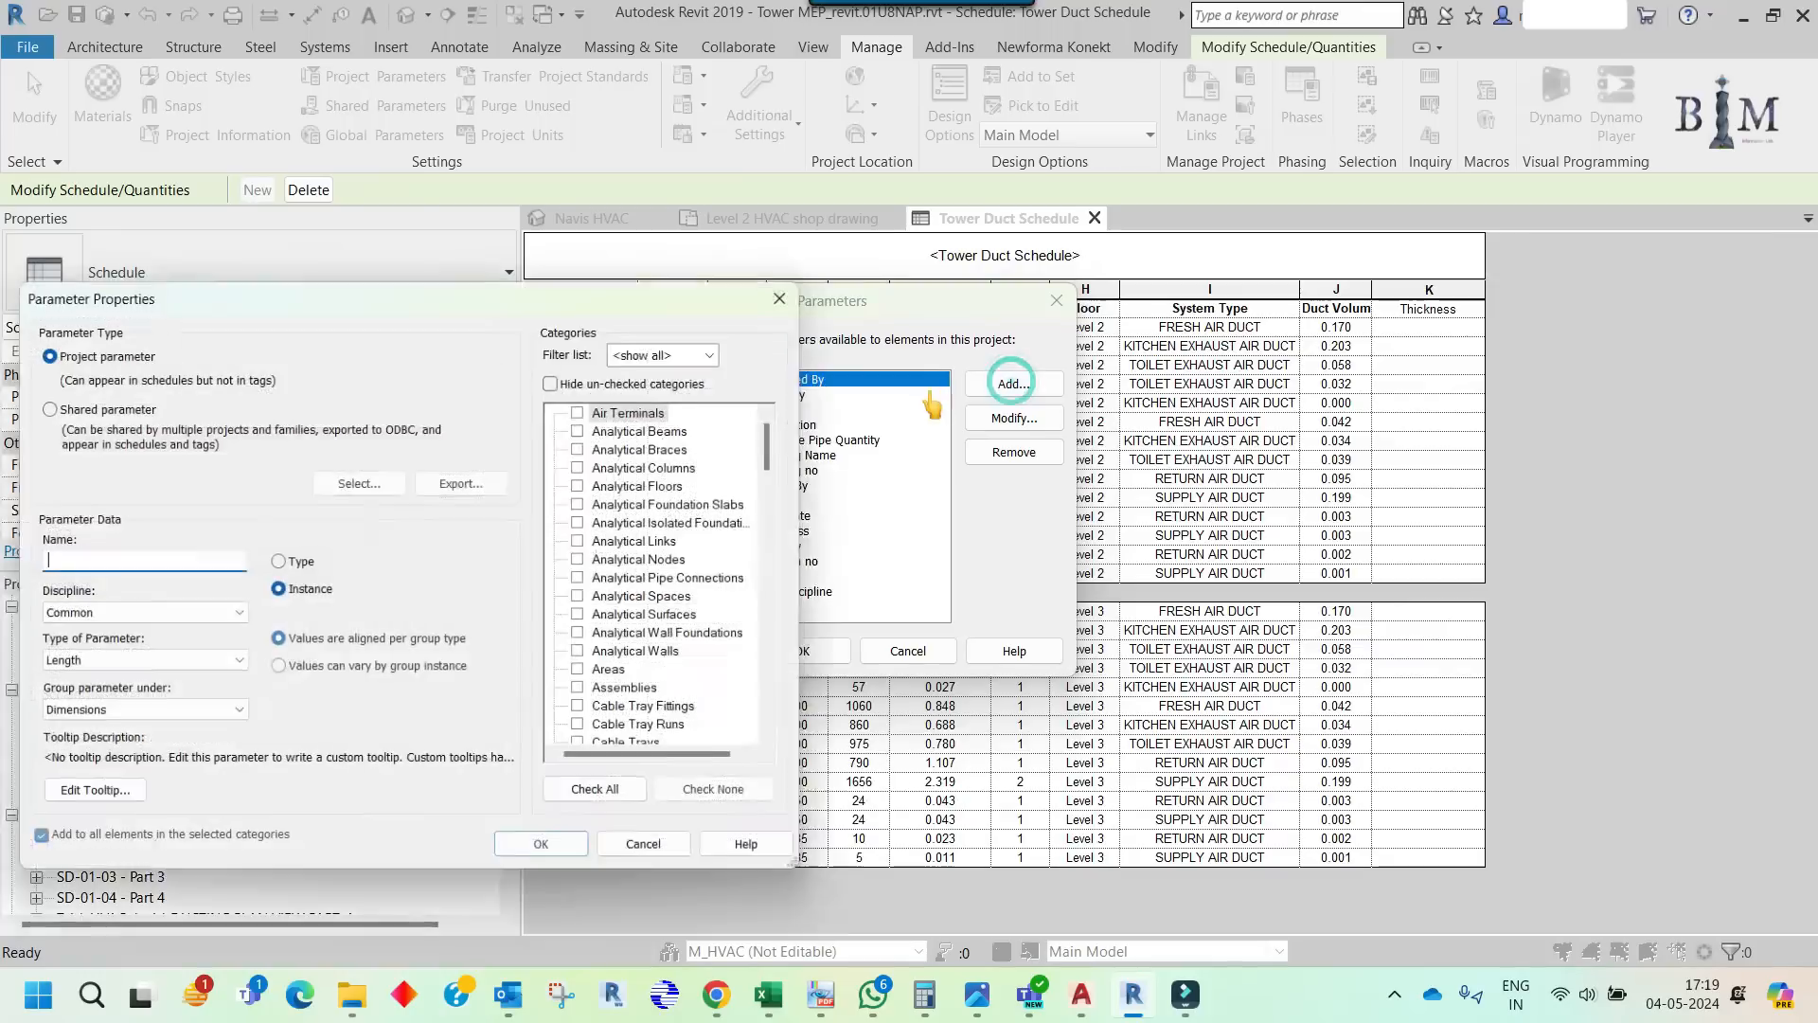
click(99, 408)
click(360, 481)
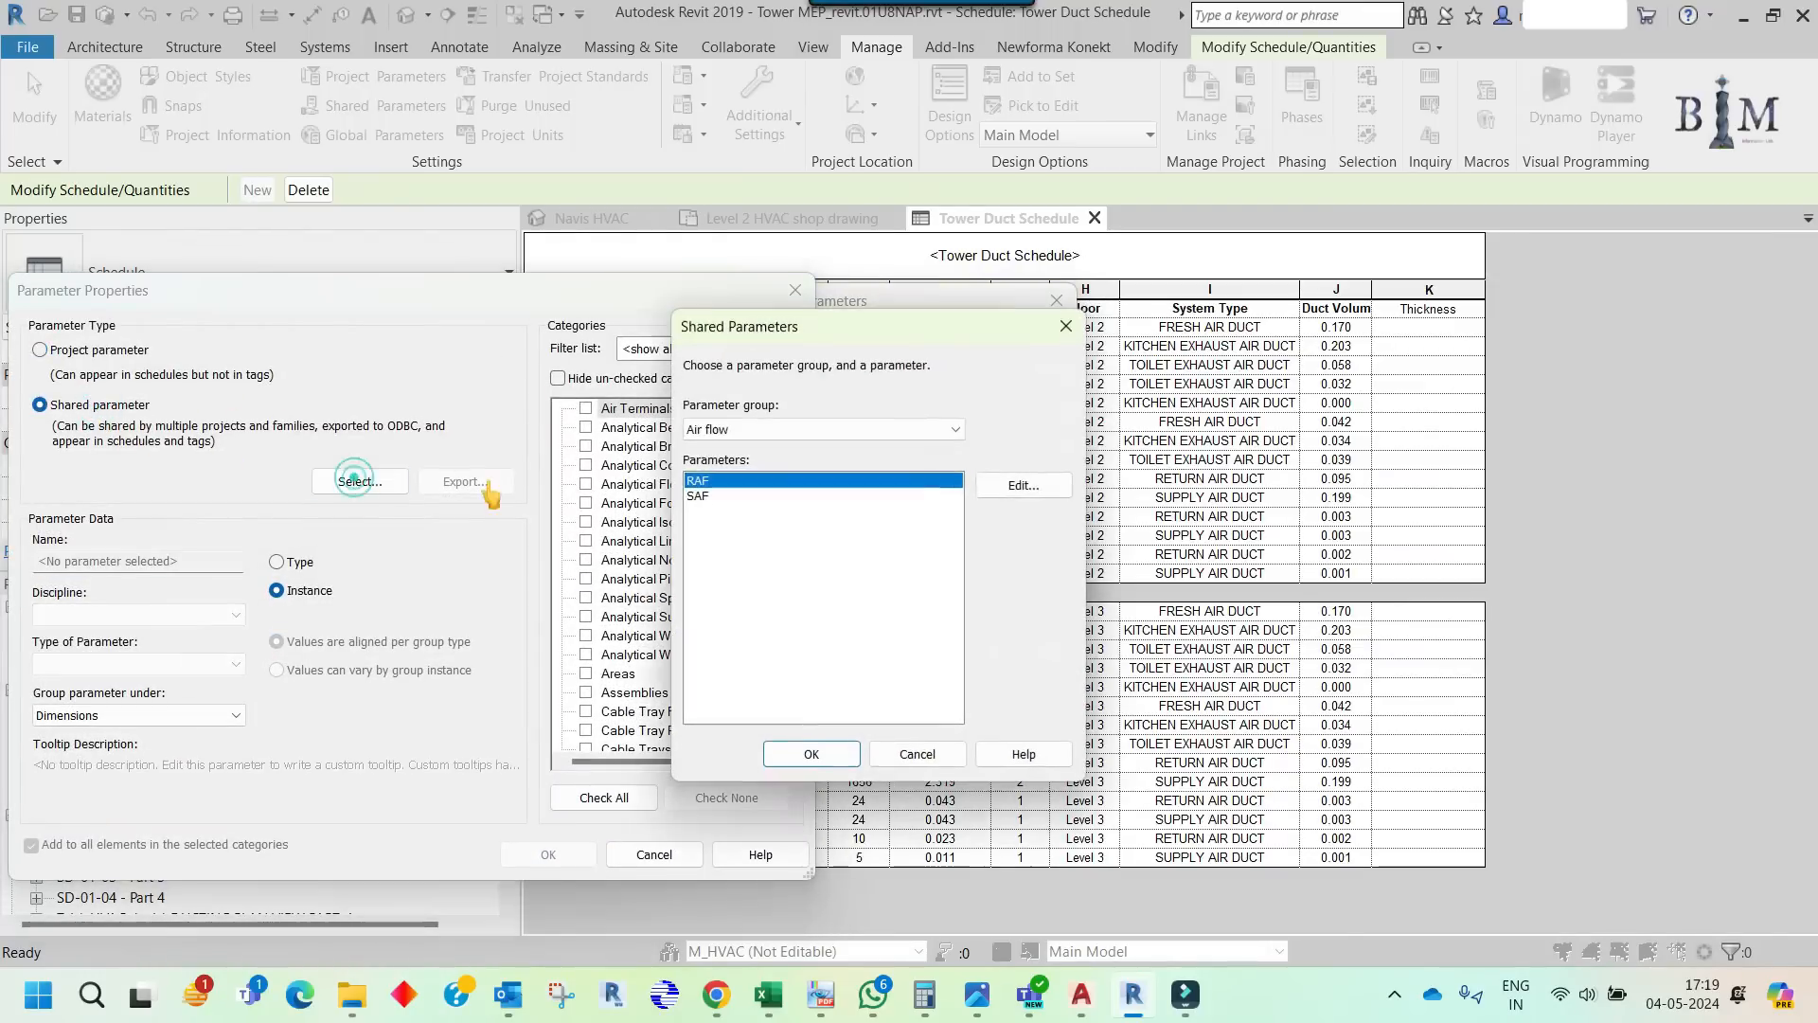
click(765, 429)
click(762, 461)
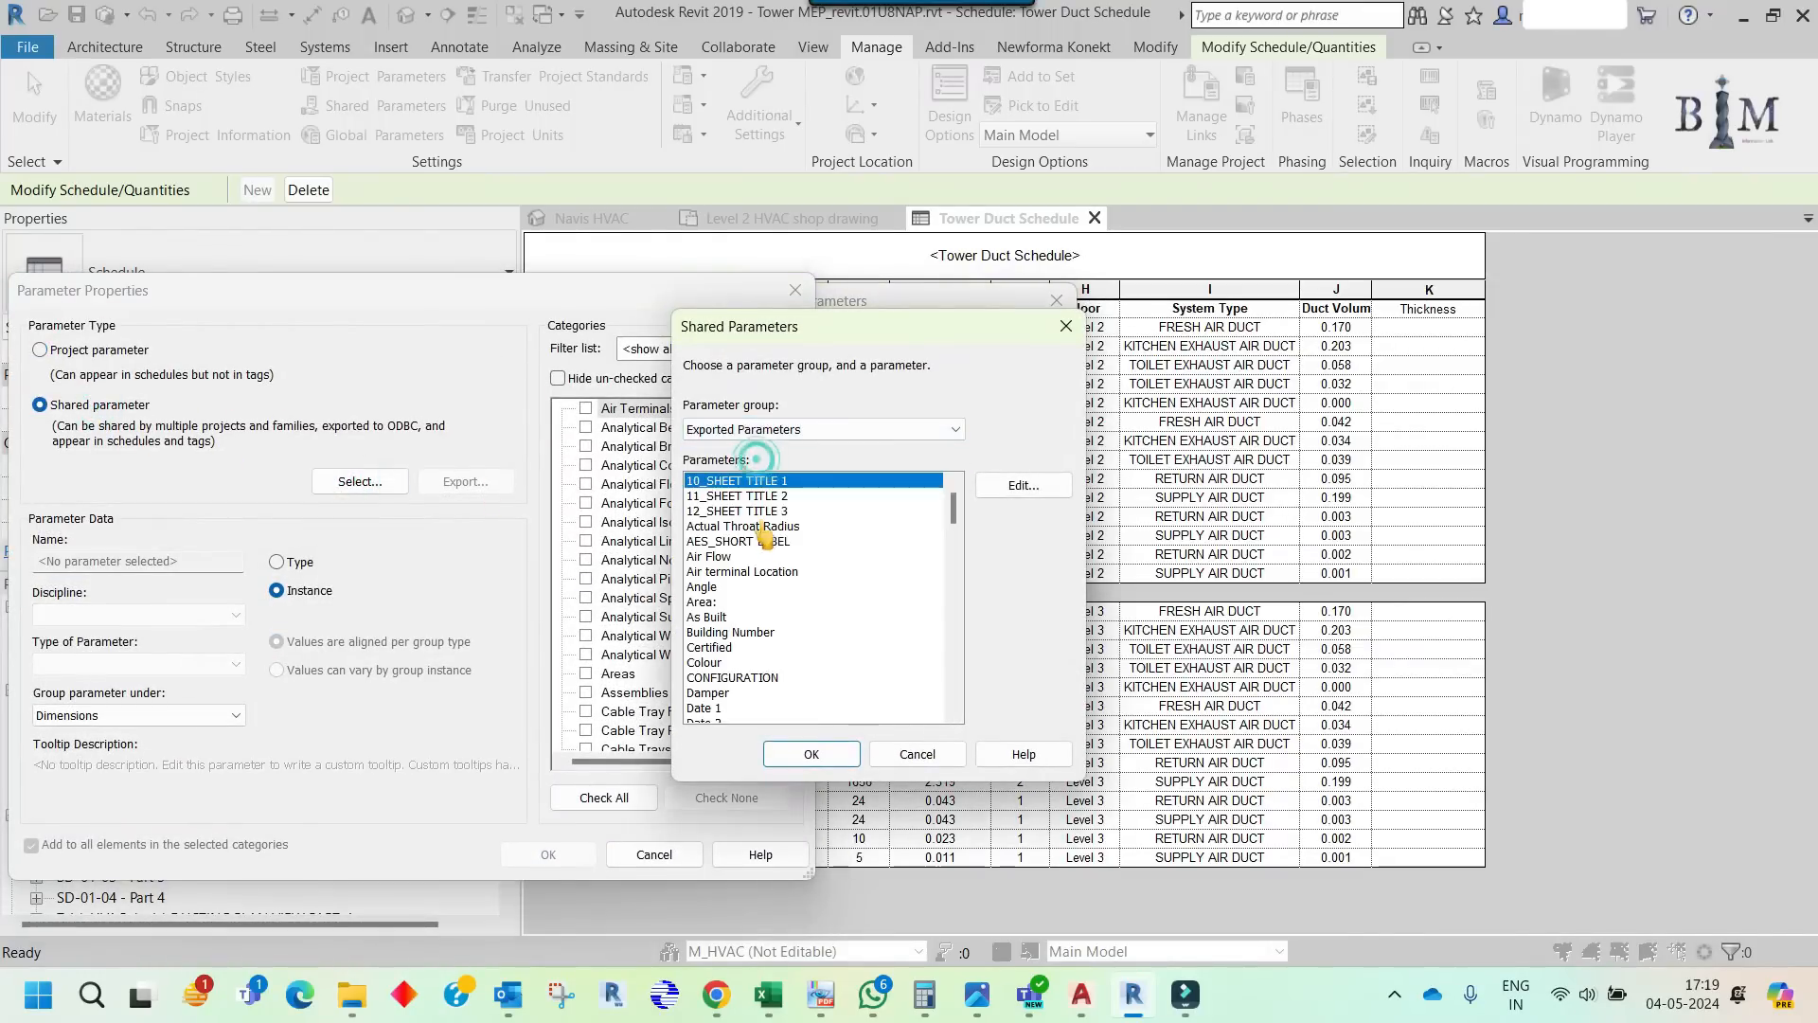
- Check the shared parameter file's Exported Parameters group for the Thickness parameter
click(1023, 484)
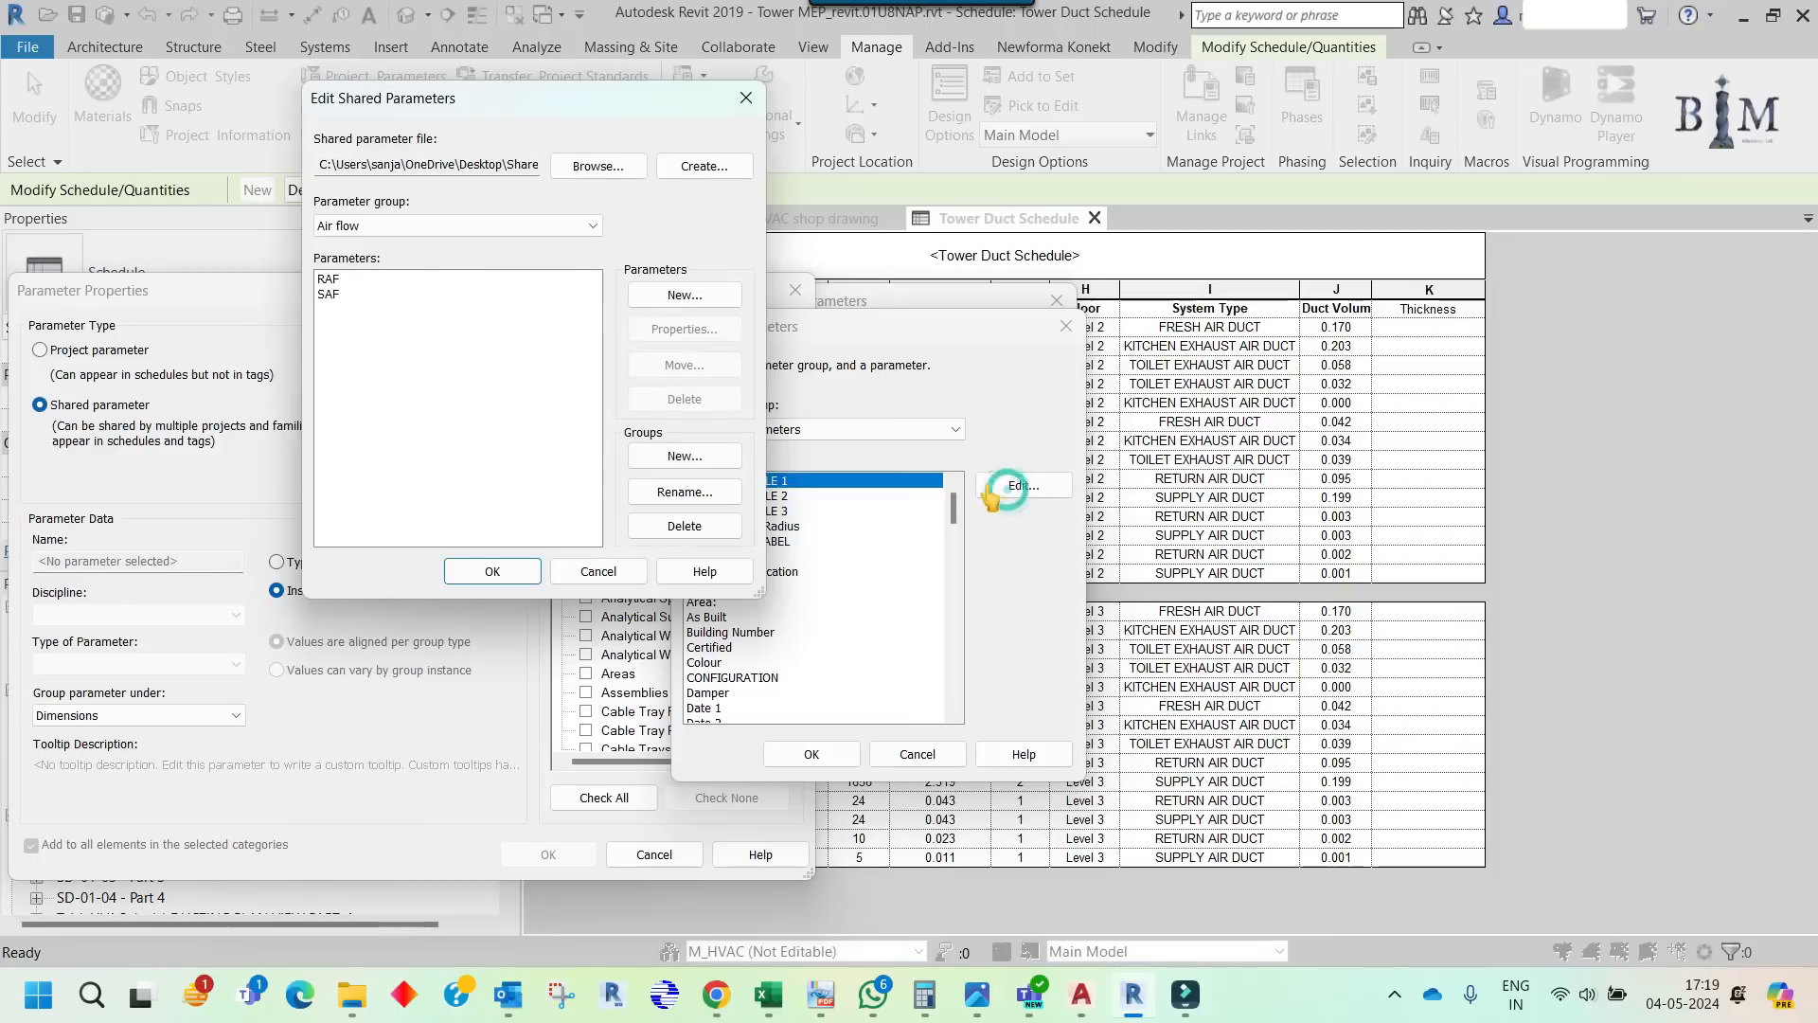
click(409, 227)
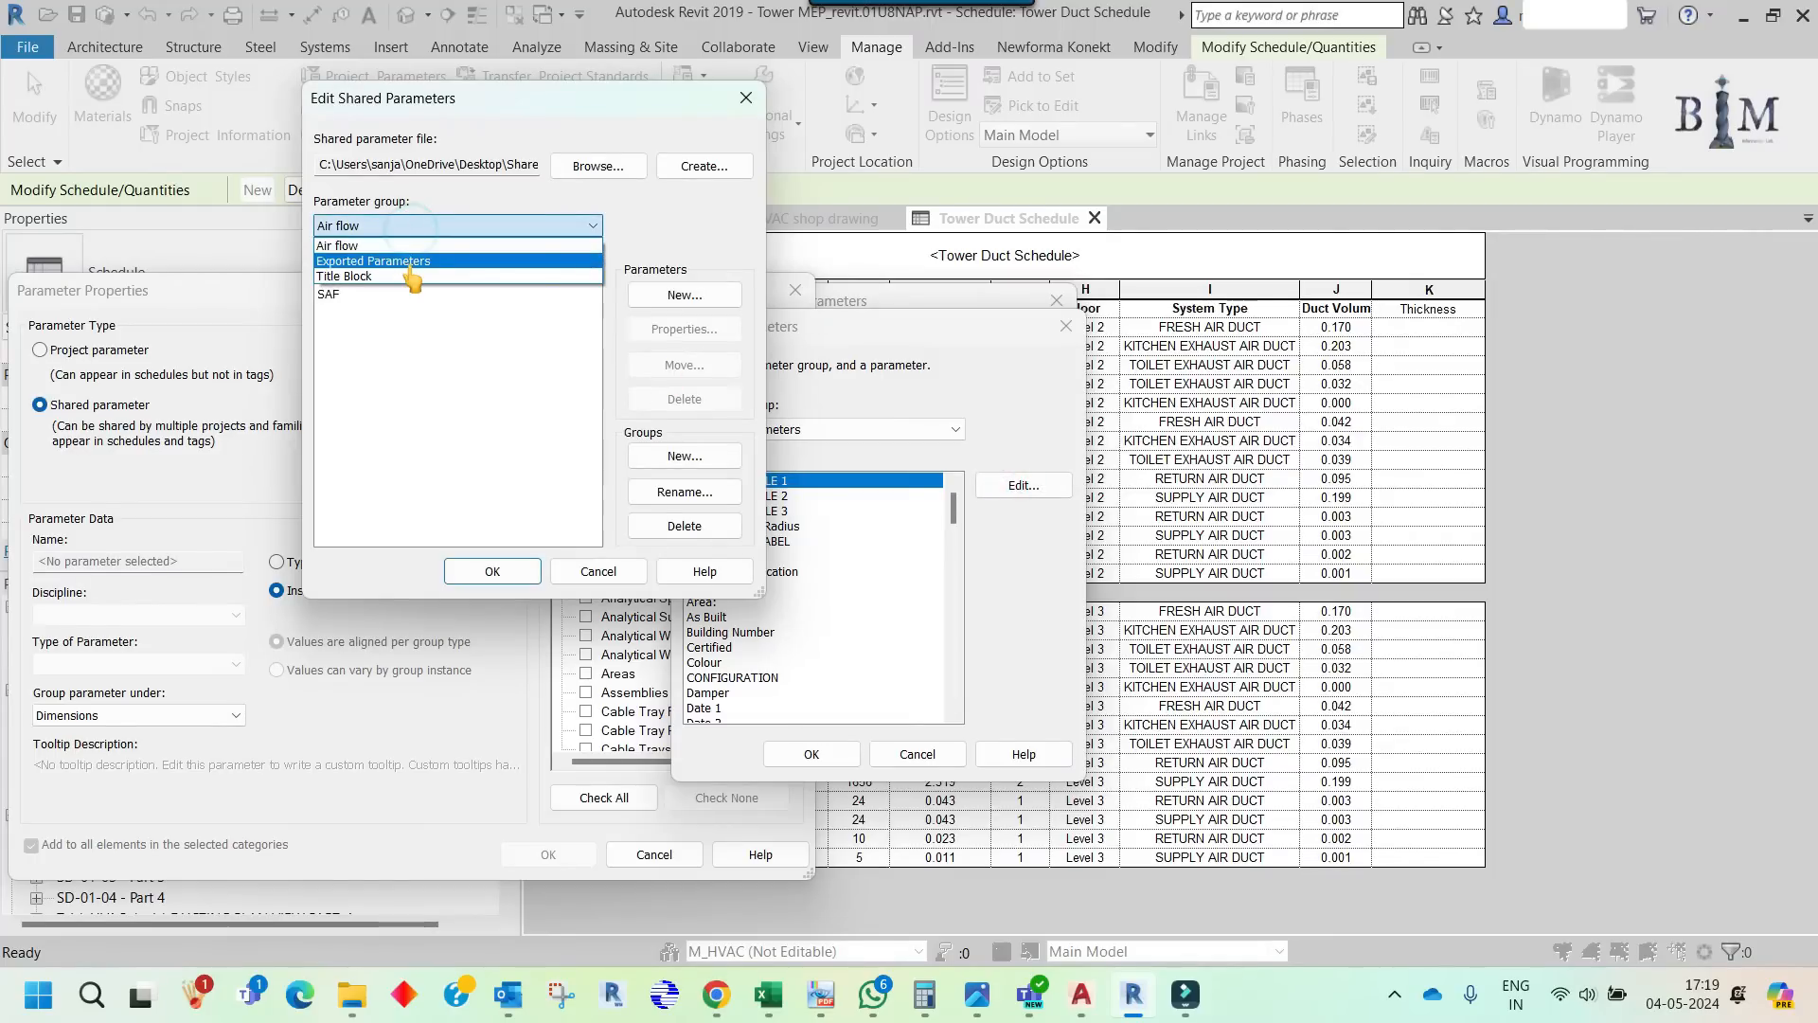
click(411, 261)
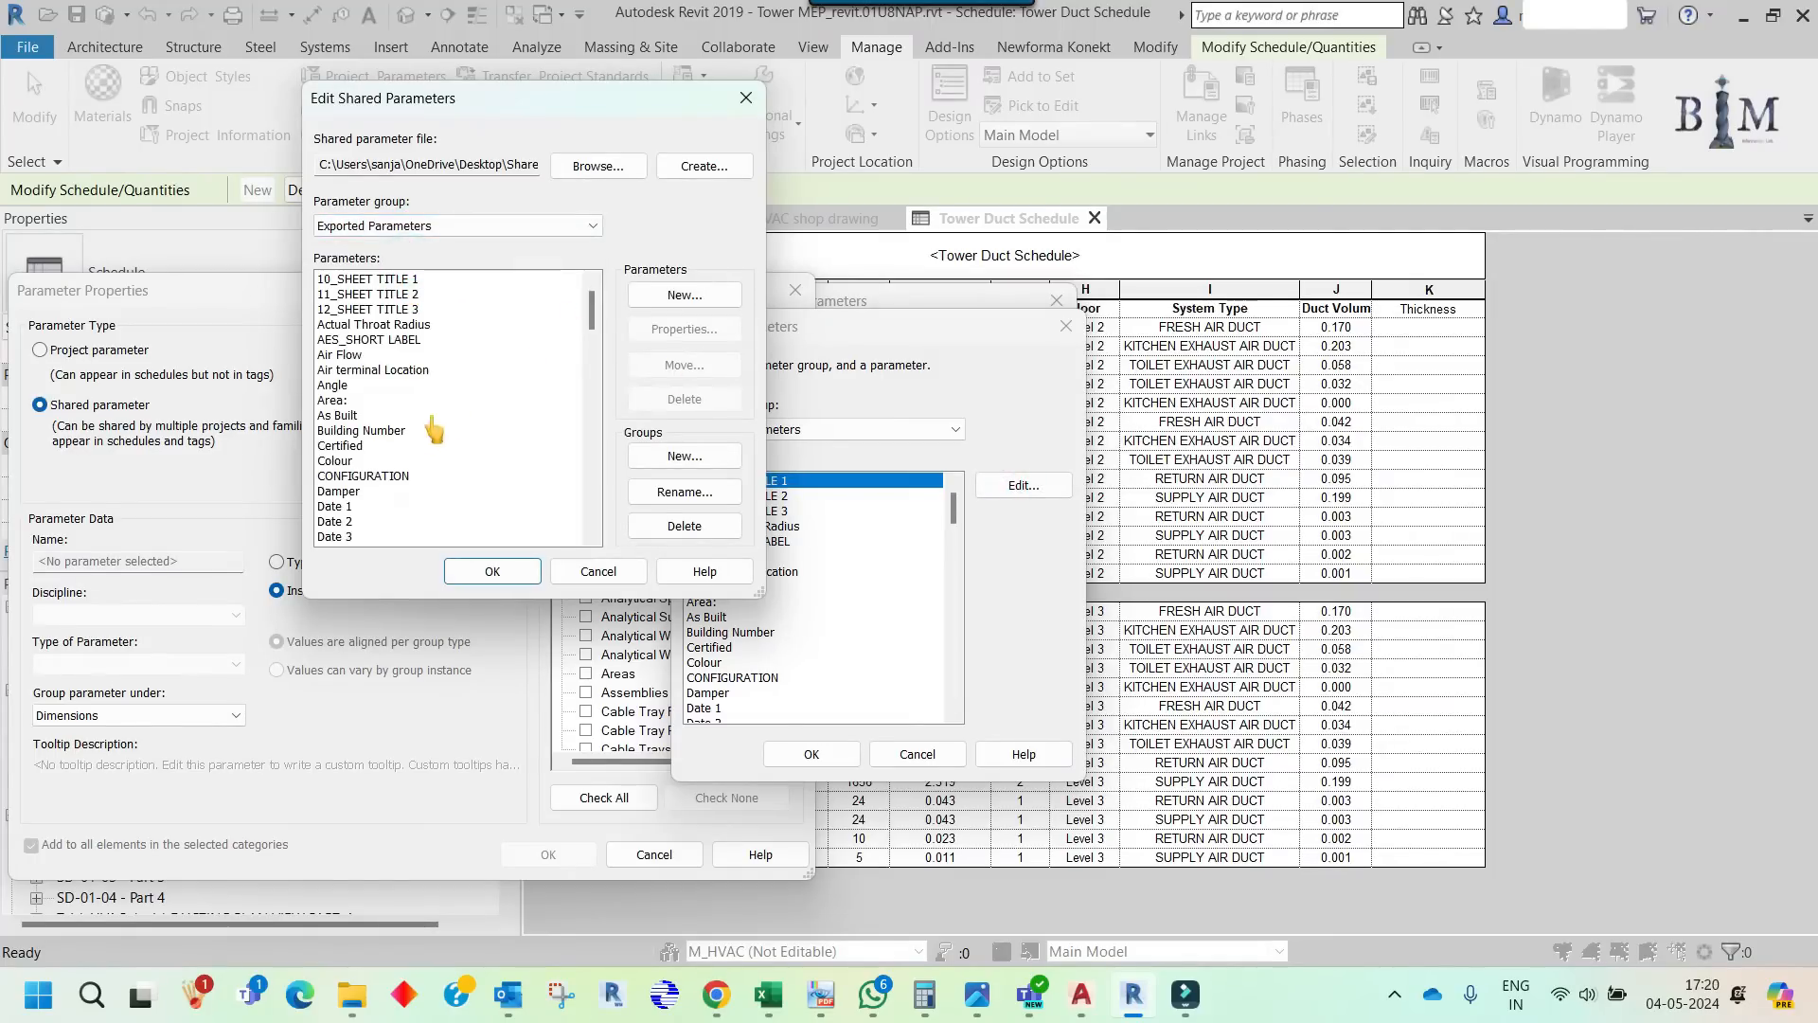
click(359, 474)
key(t)
scroll(384, 475, down, 2)
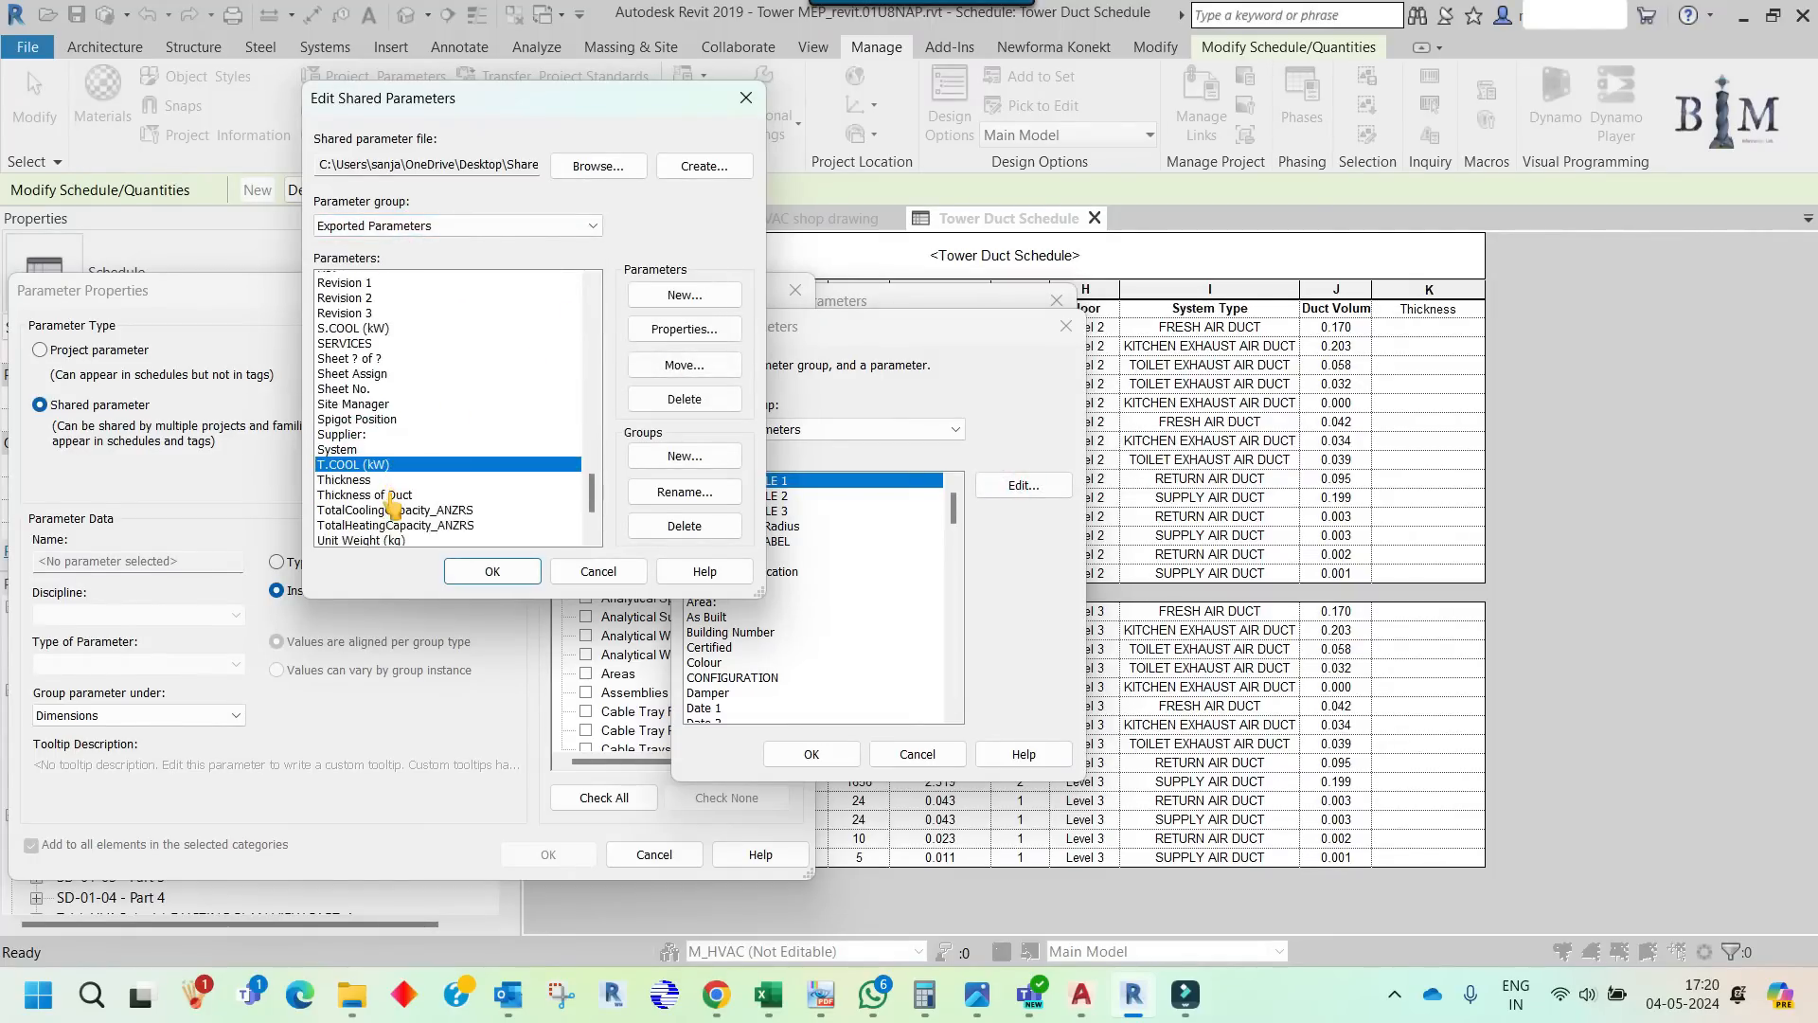
click(384, 476)
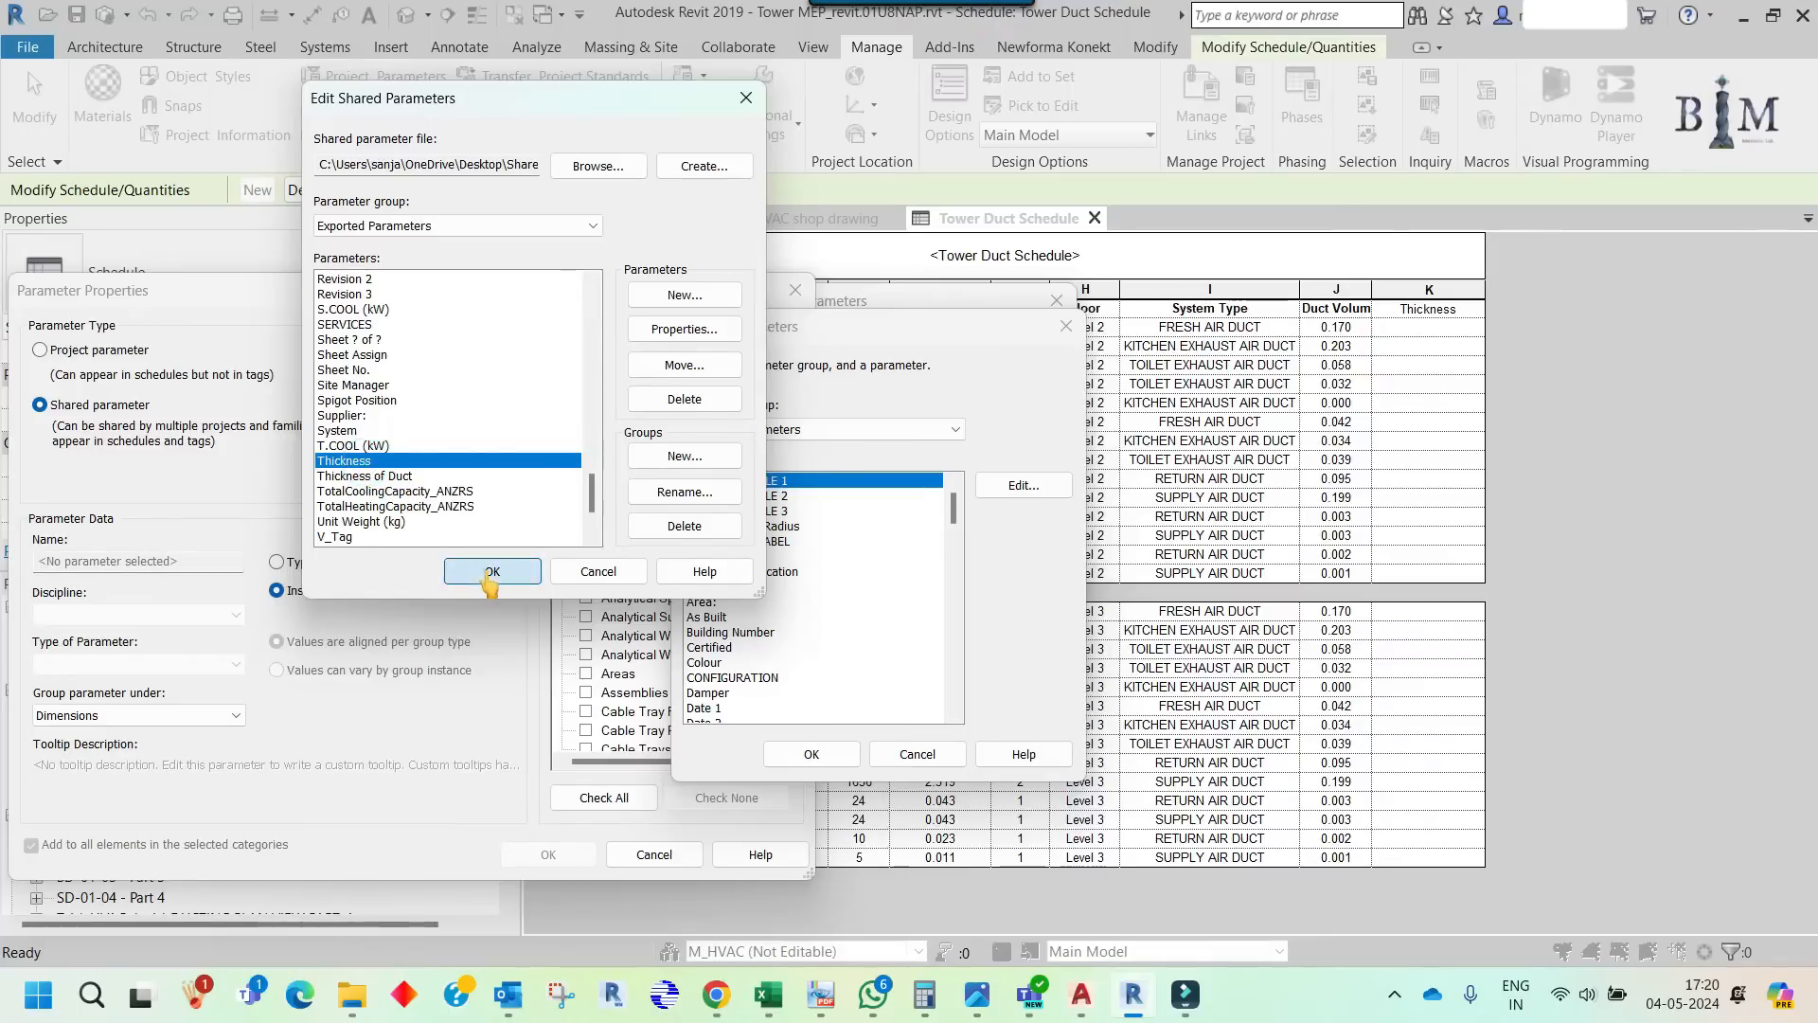
click(492, 571)
- Choose Thickness from the Exported Parameters group as the shared parameter for the project
click(814, 427)
click(801, 462)
click(787, 542)
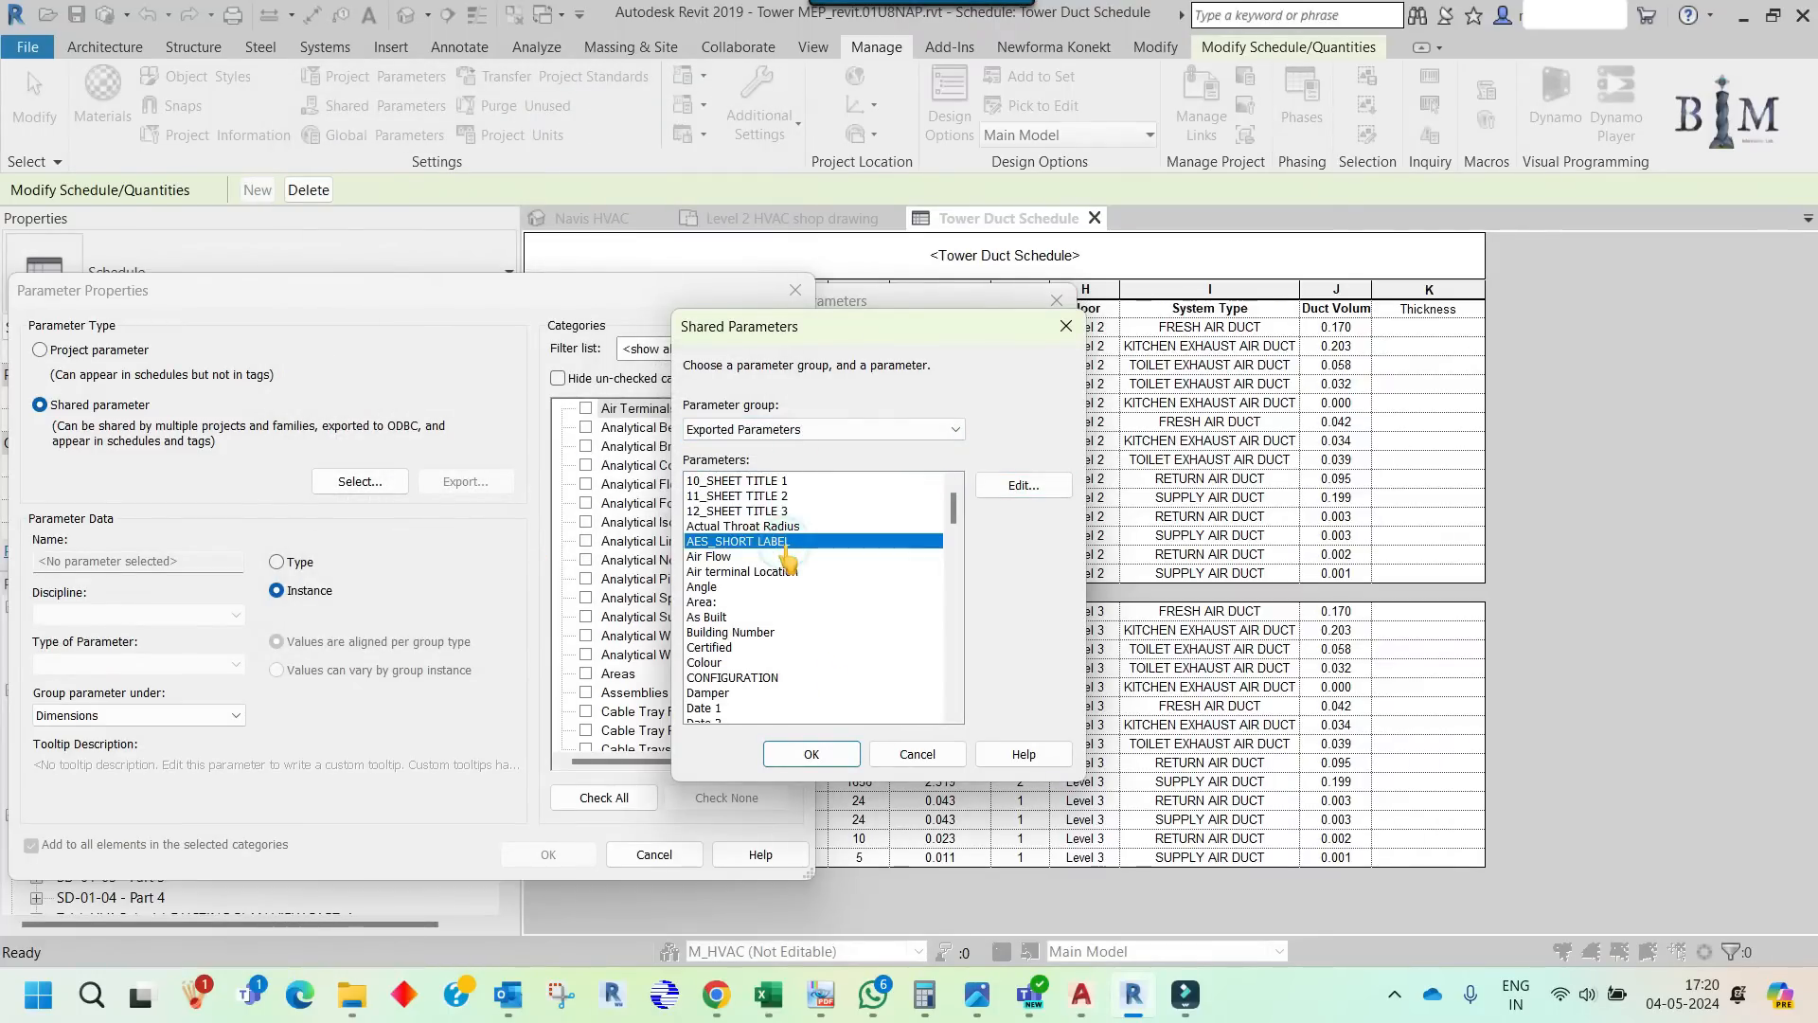
key(t)
scroll(796, 579, down, 2)
click(720, 617)
click(812, 754)
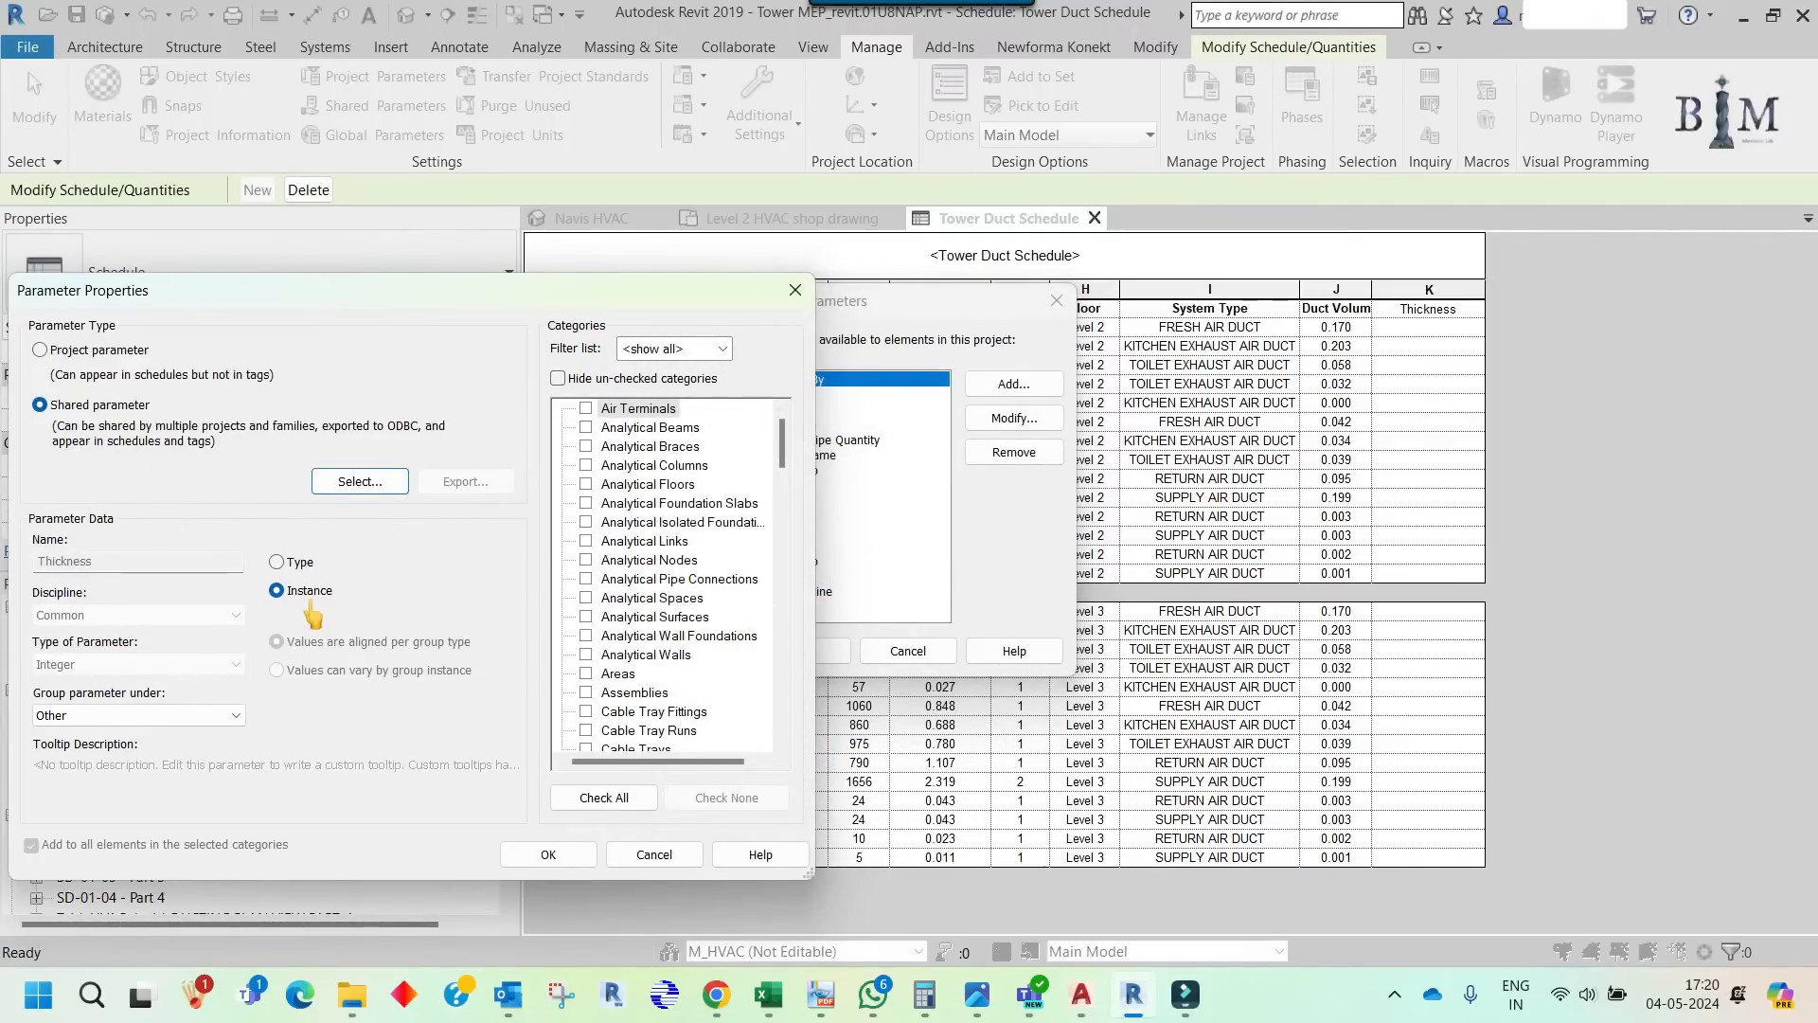
- Assign the Thickness project parameter to the Ducts category and accept it without giving the selected elements a value
click(654, 561)
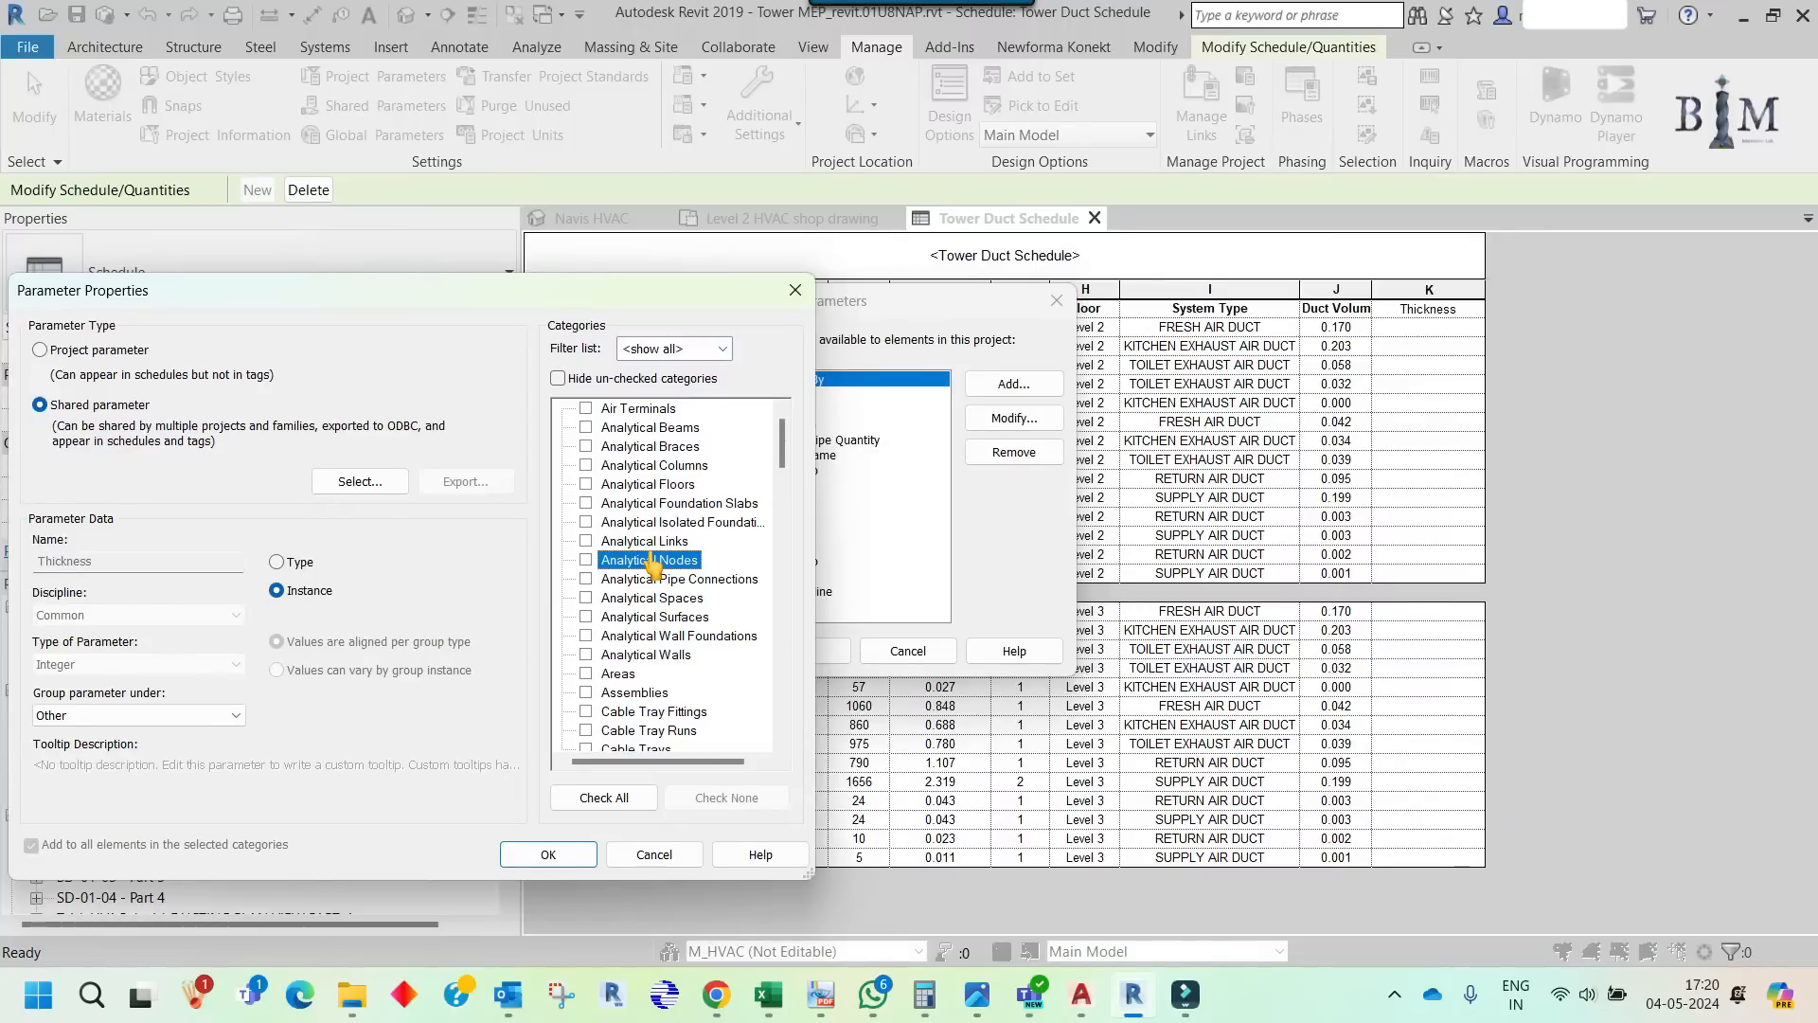
key(d)
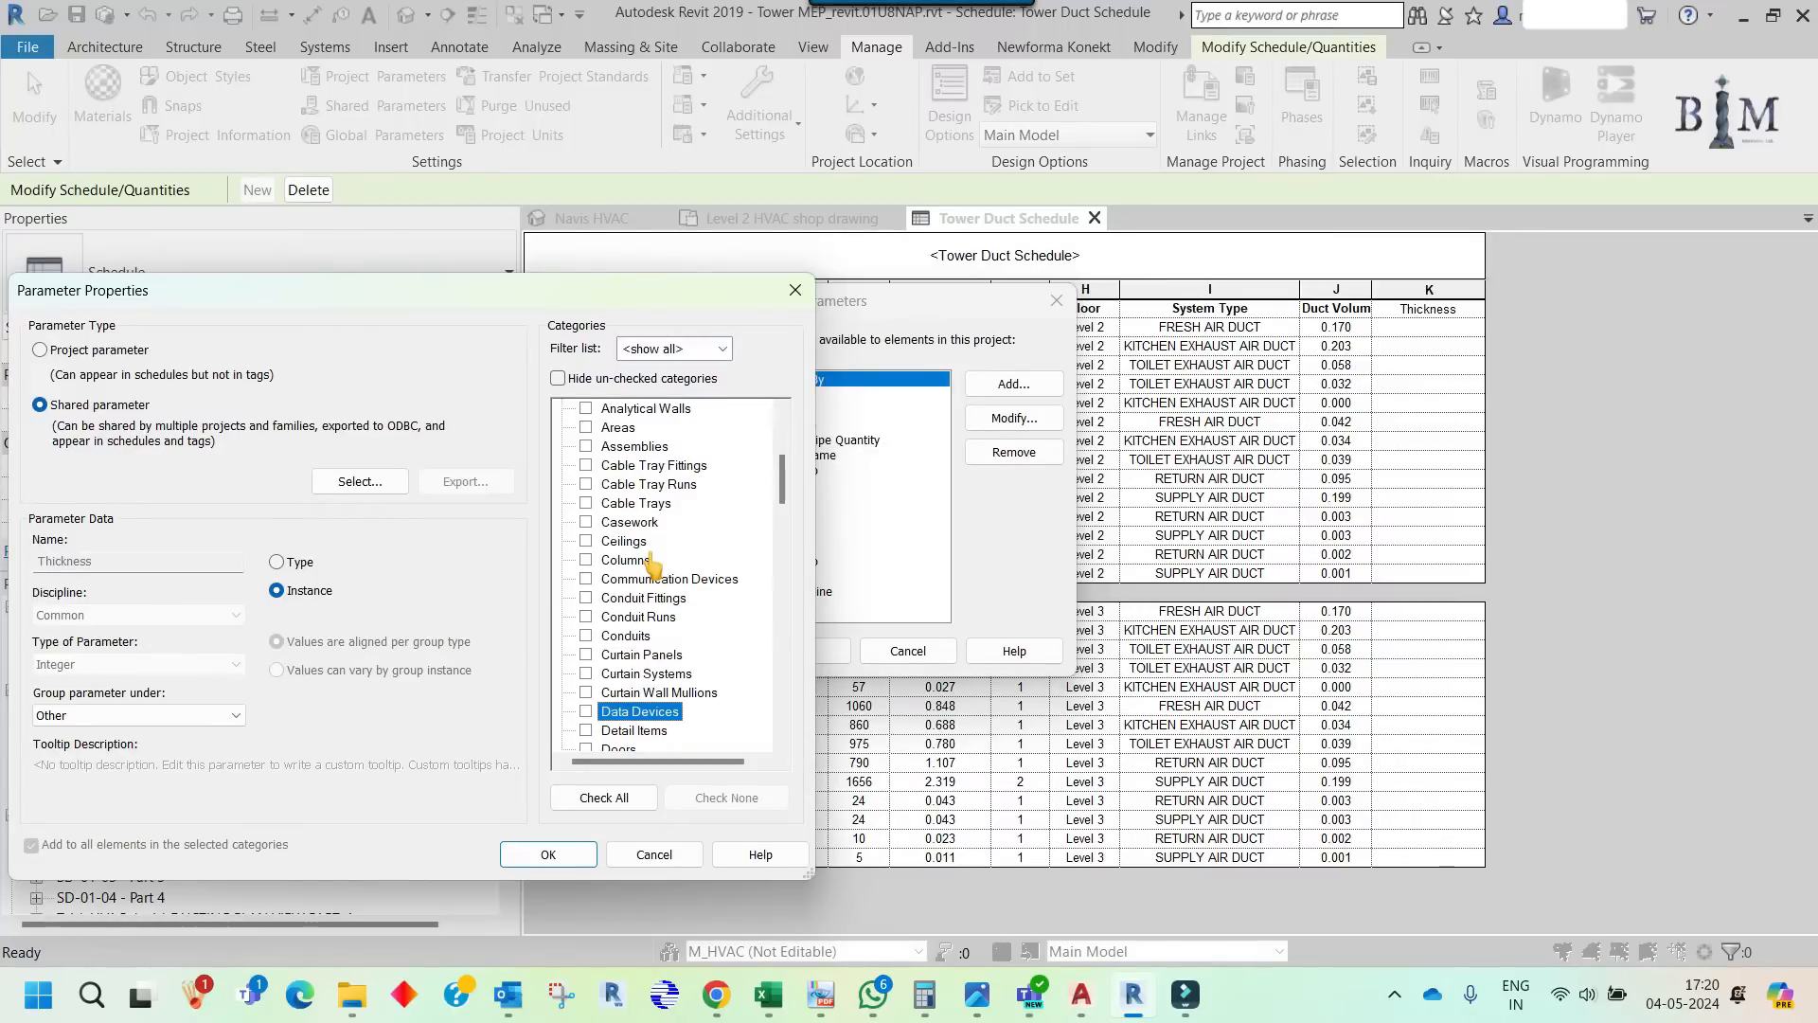
scroll(653, 565, down, 5)
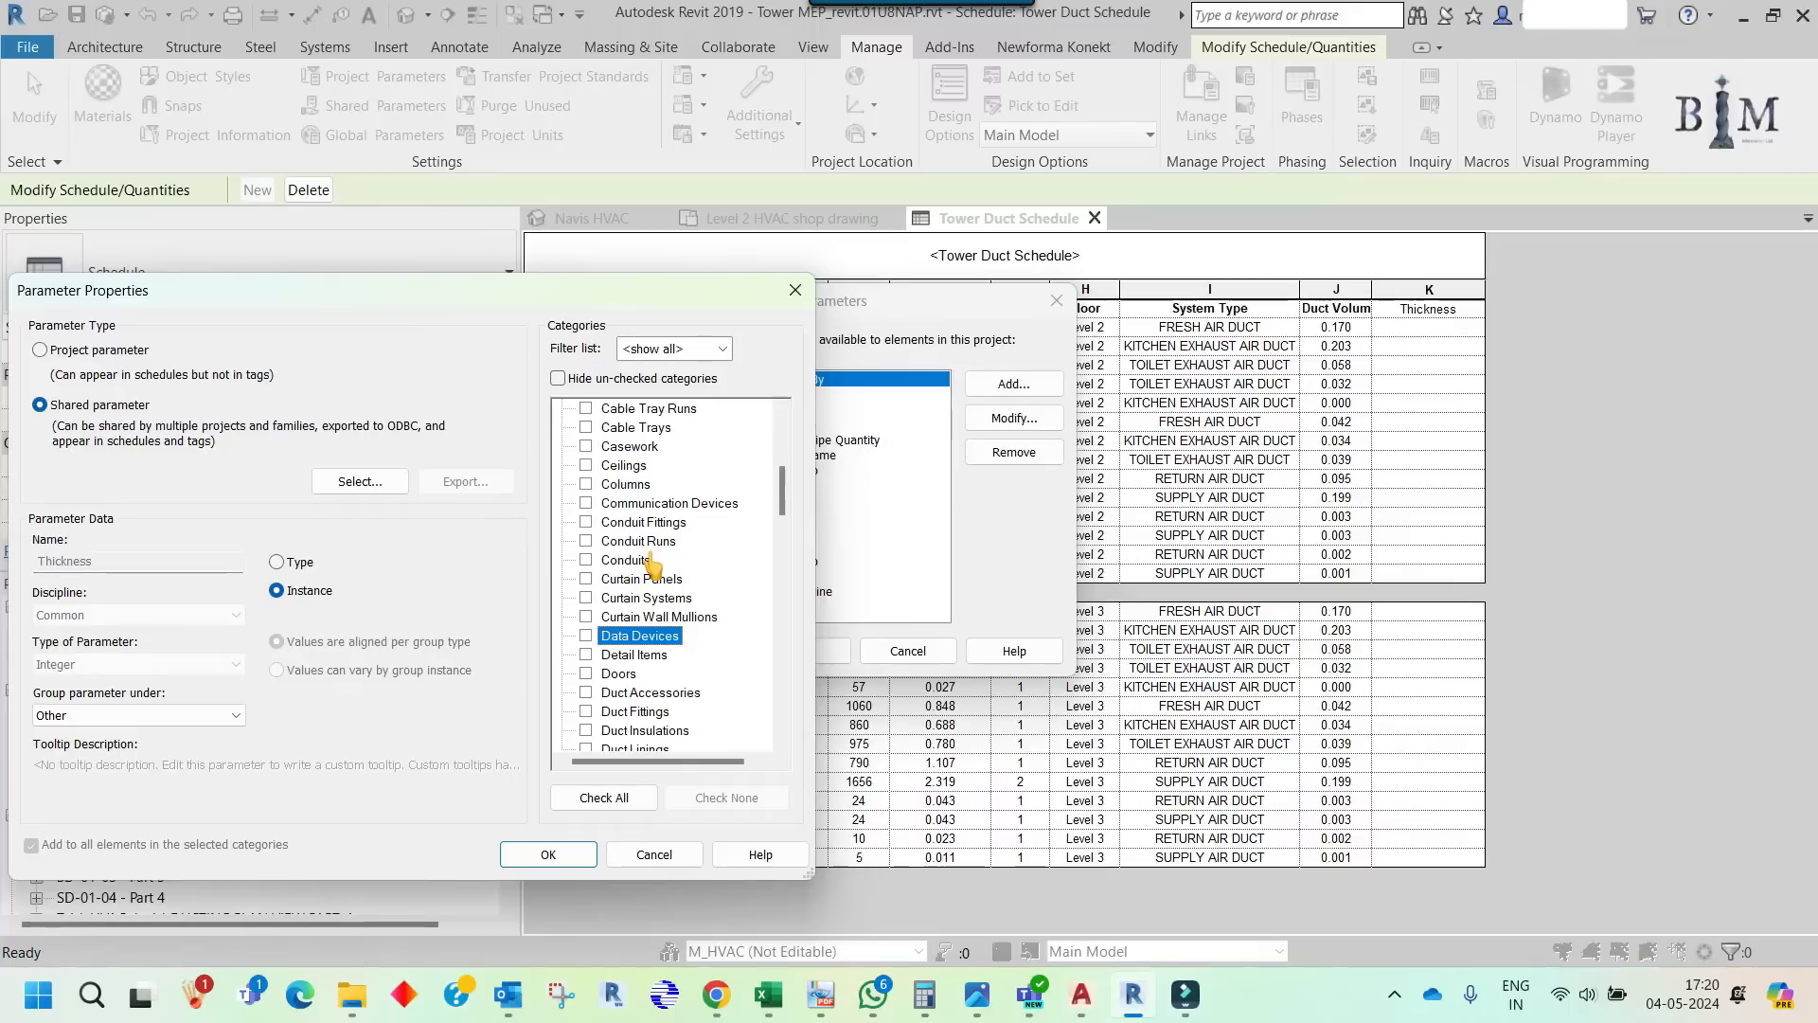
scroll(654, 566, down, 1)
scroll(674, 592, down, 3)
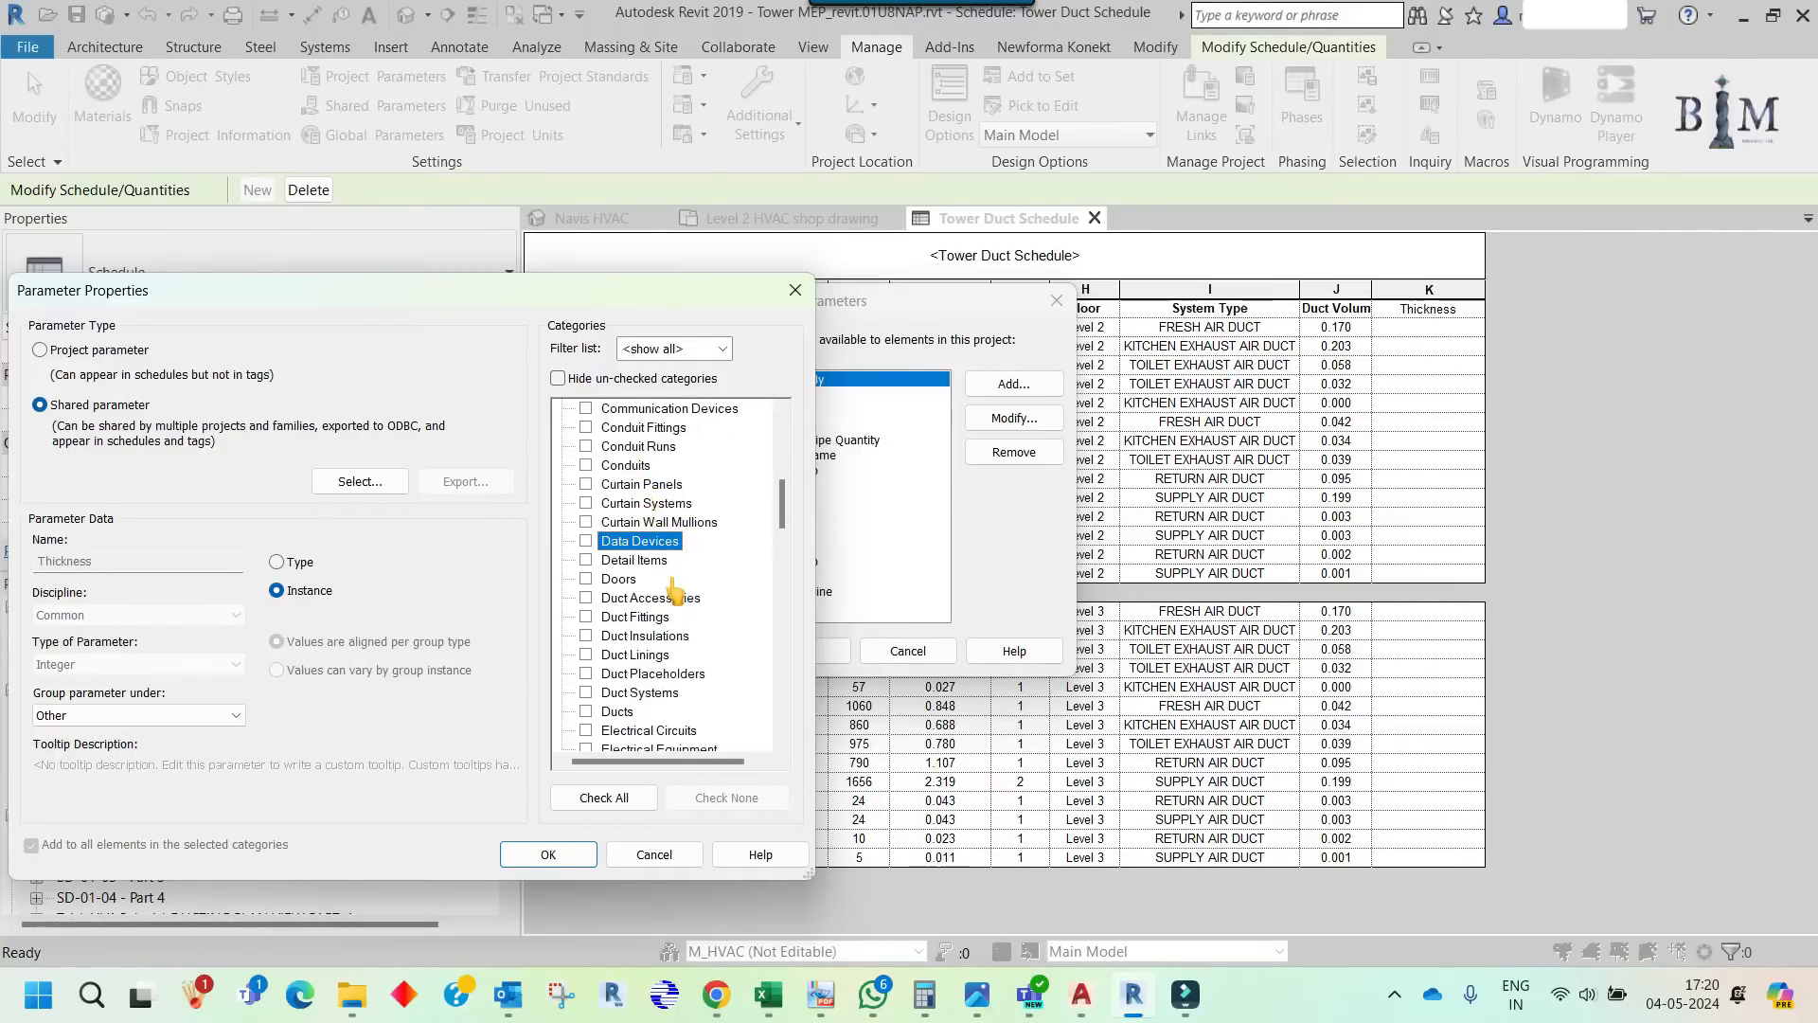
click(585, 711)
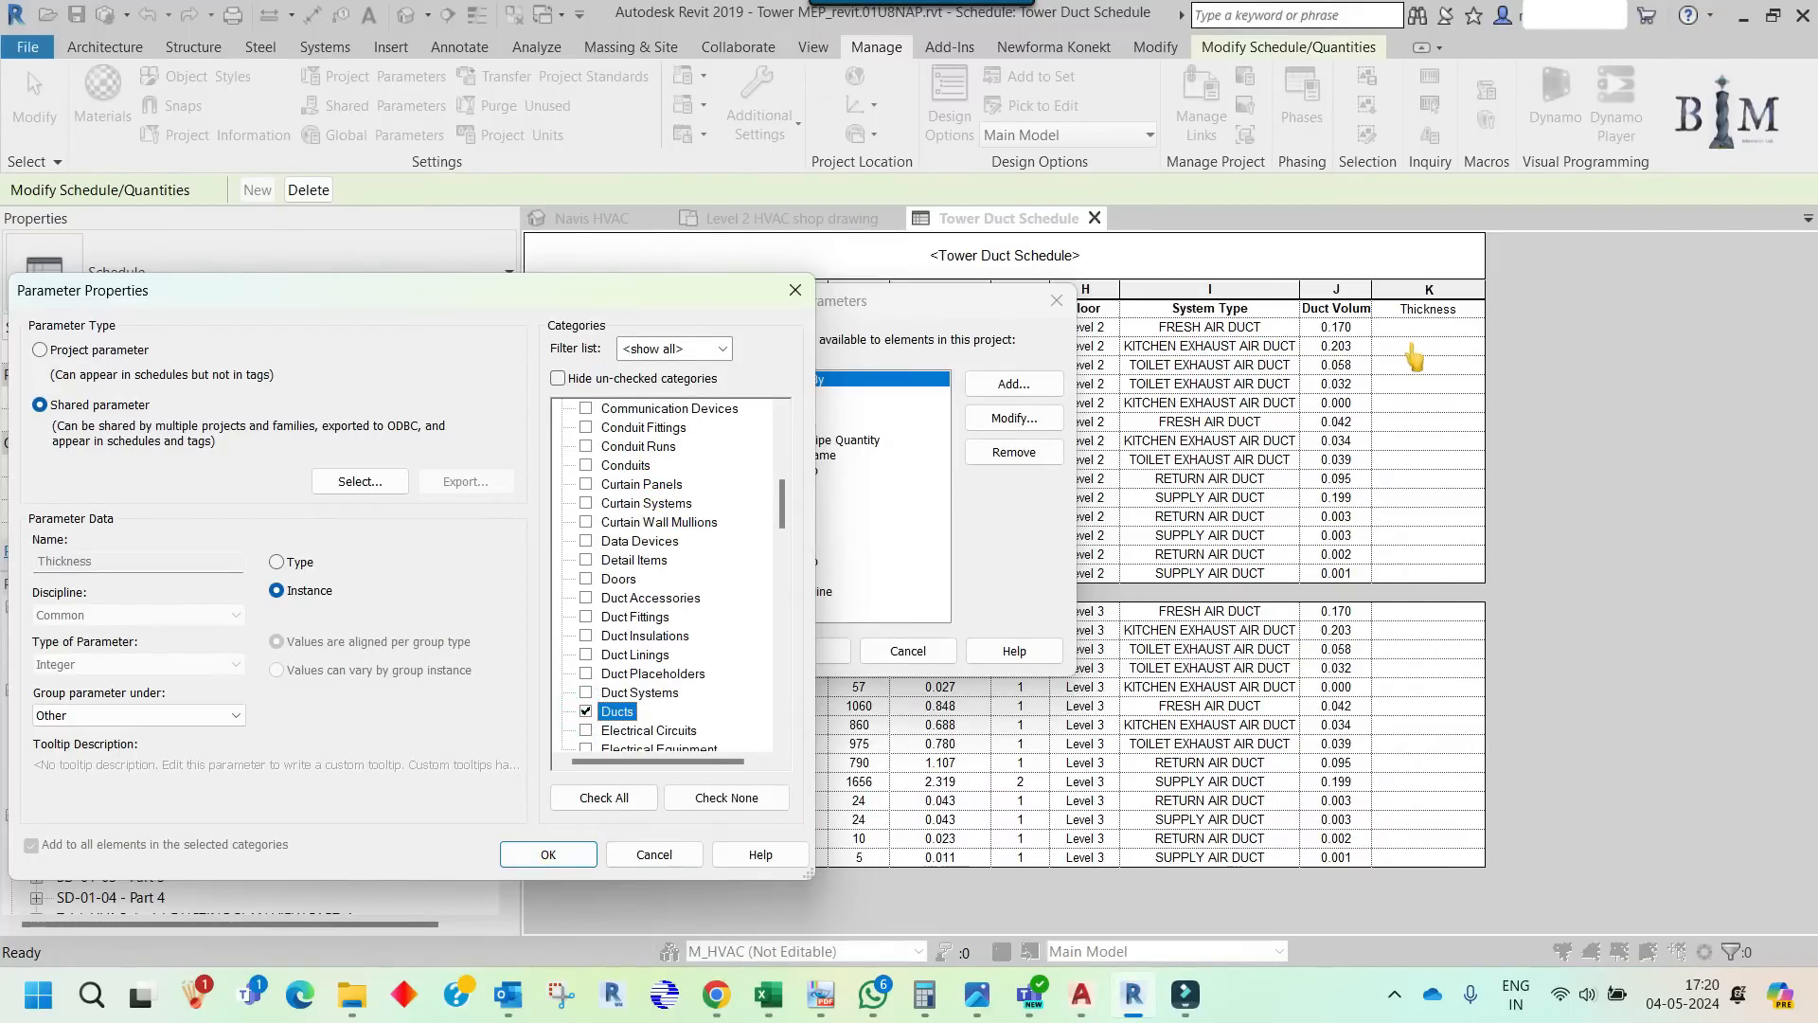
click(549, 855)
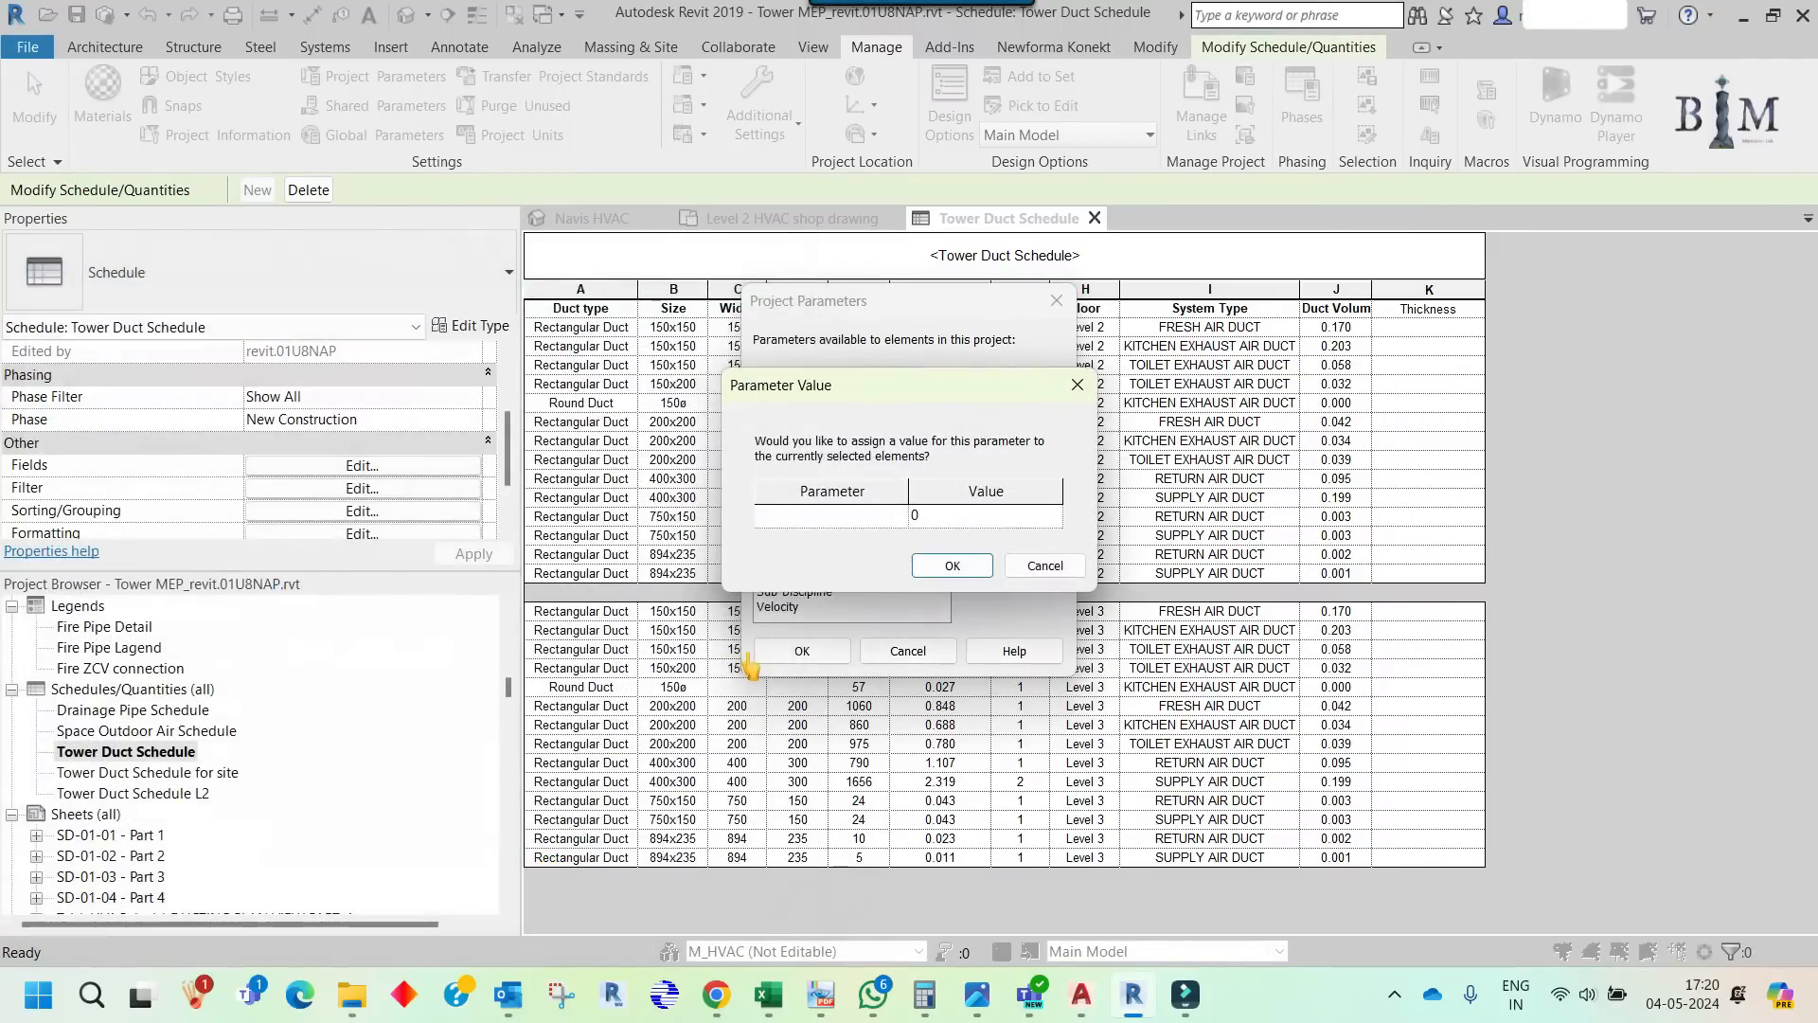
click(1043, 566)
click(801, 651)
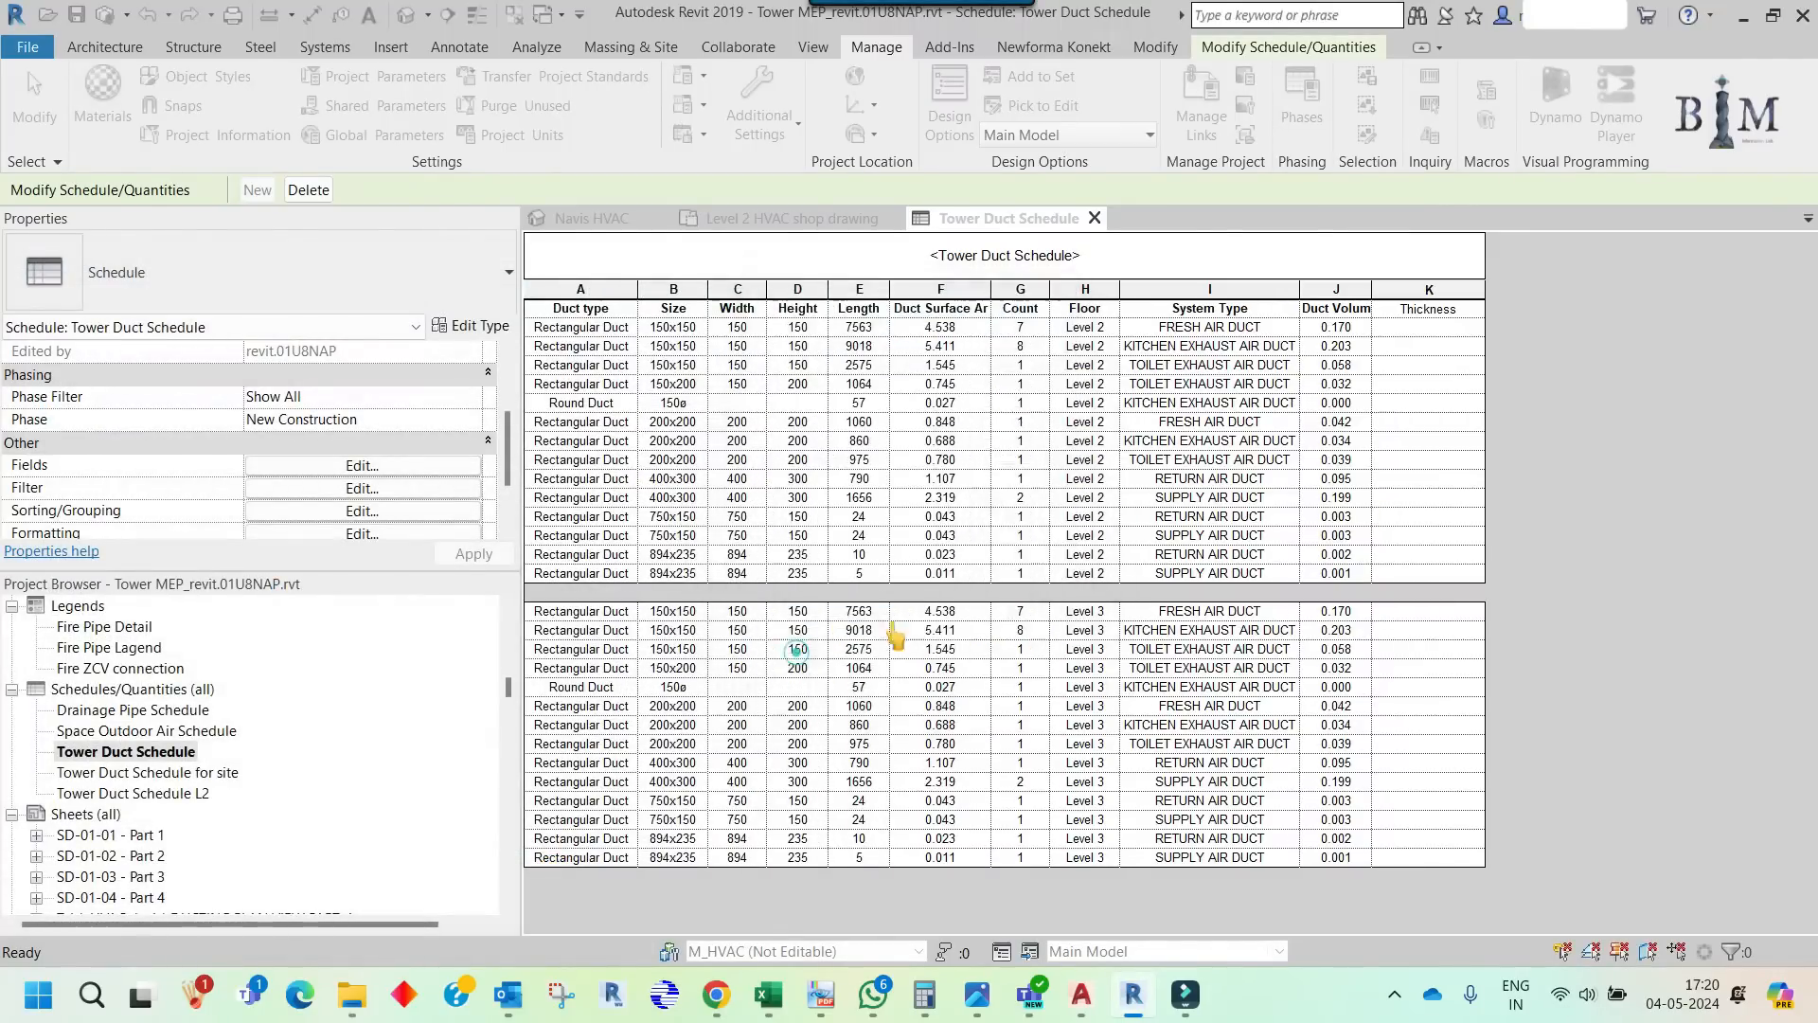
- Check the Thickness cells of the first two Level 2 duct rows and review the Thickness field's formatting
click(1385, 346)
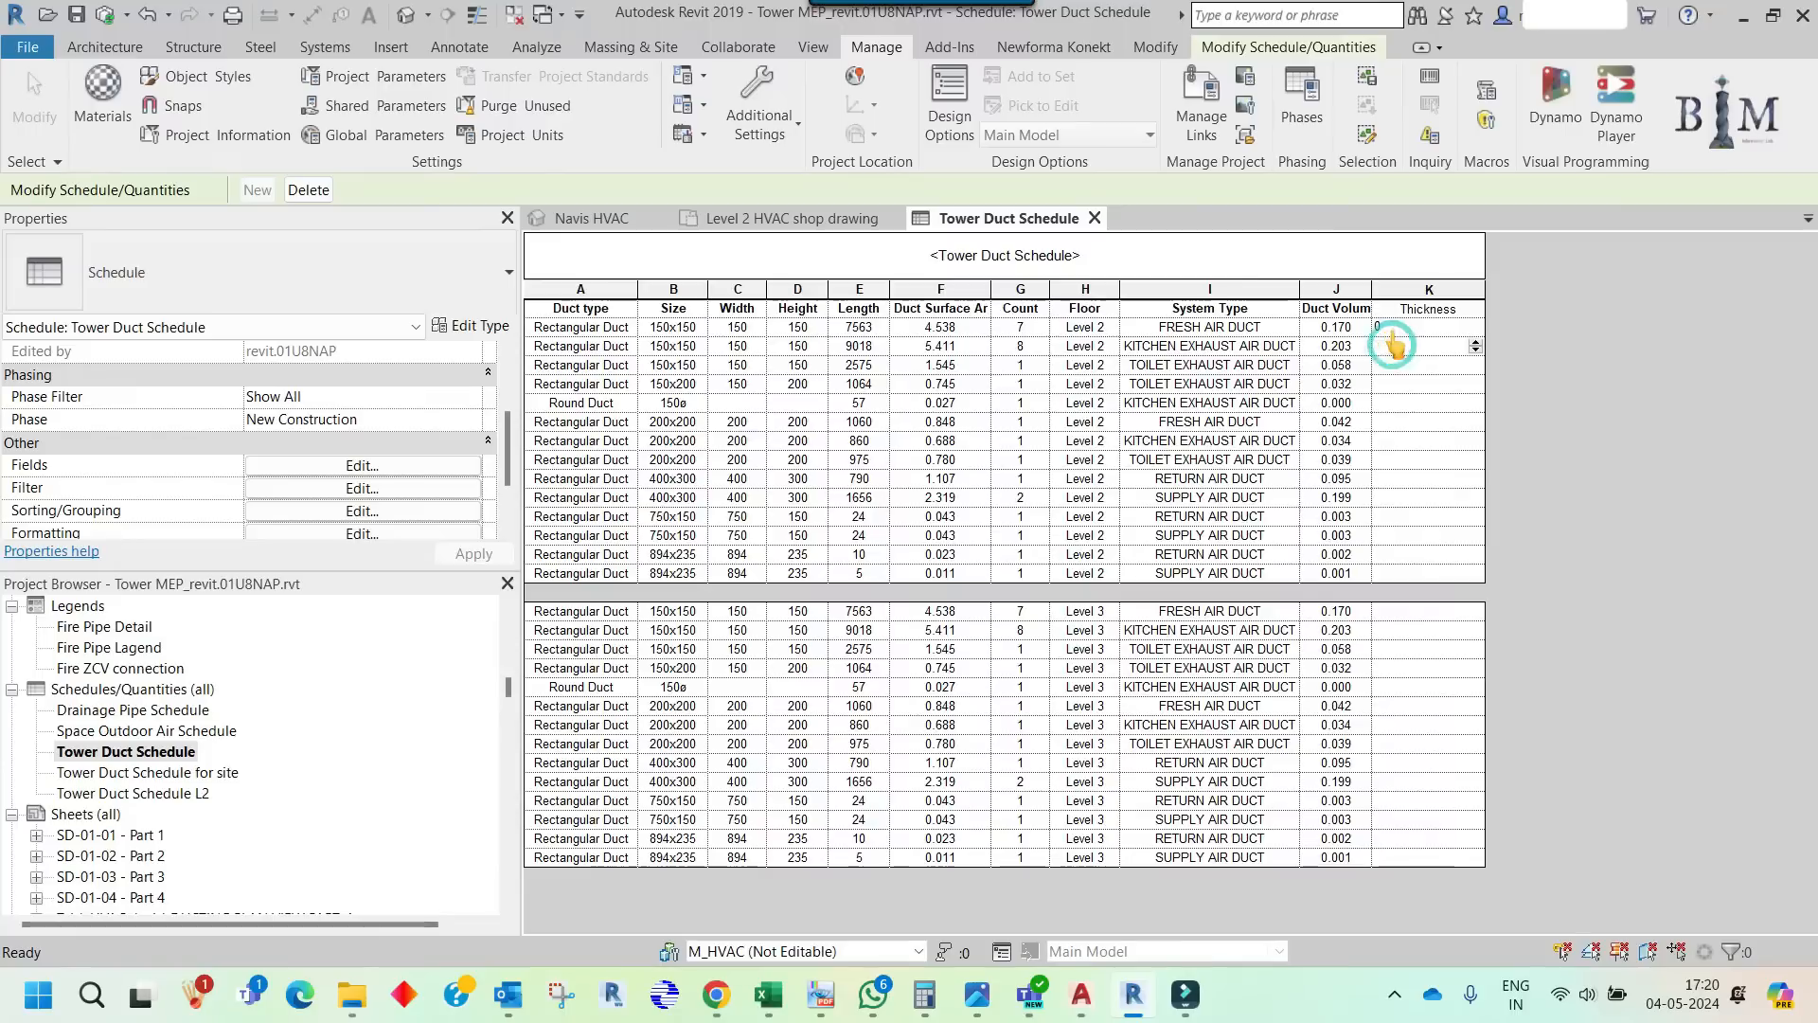
click(1388, 327)
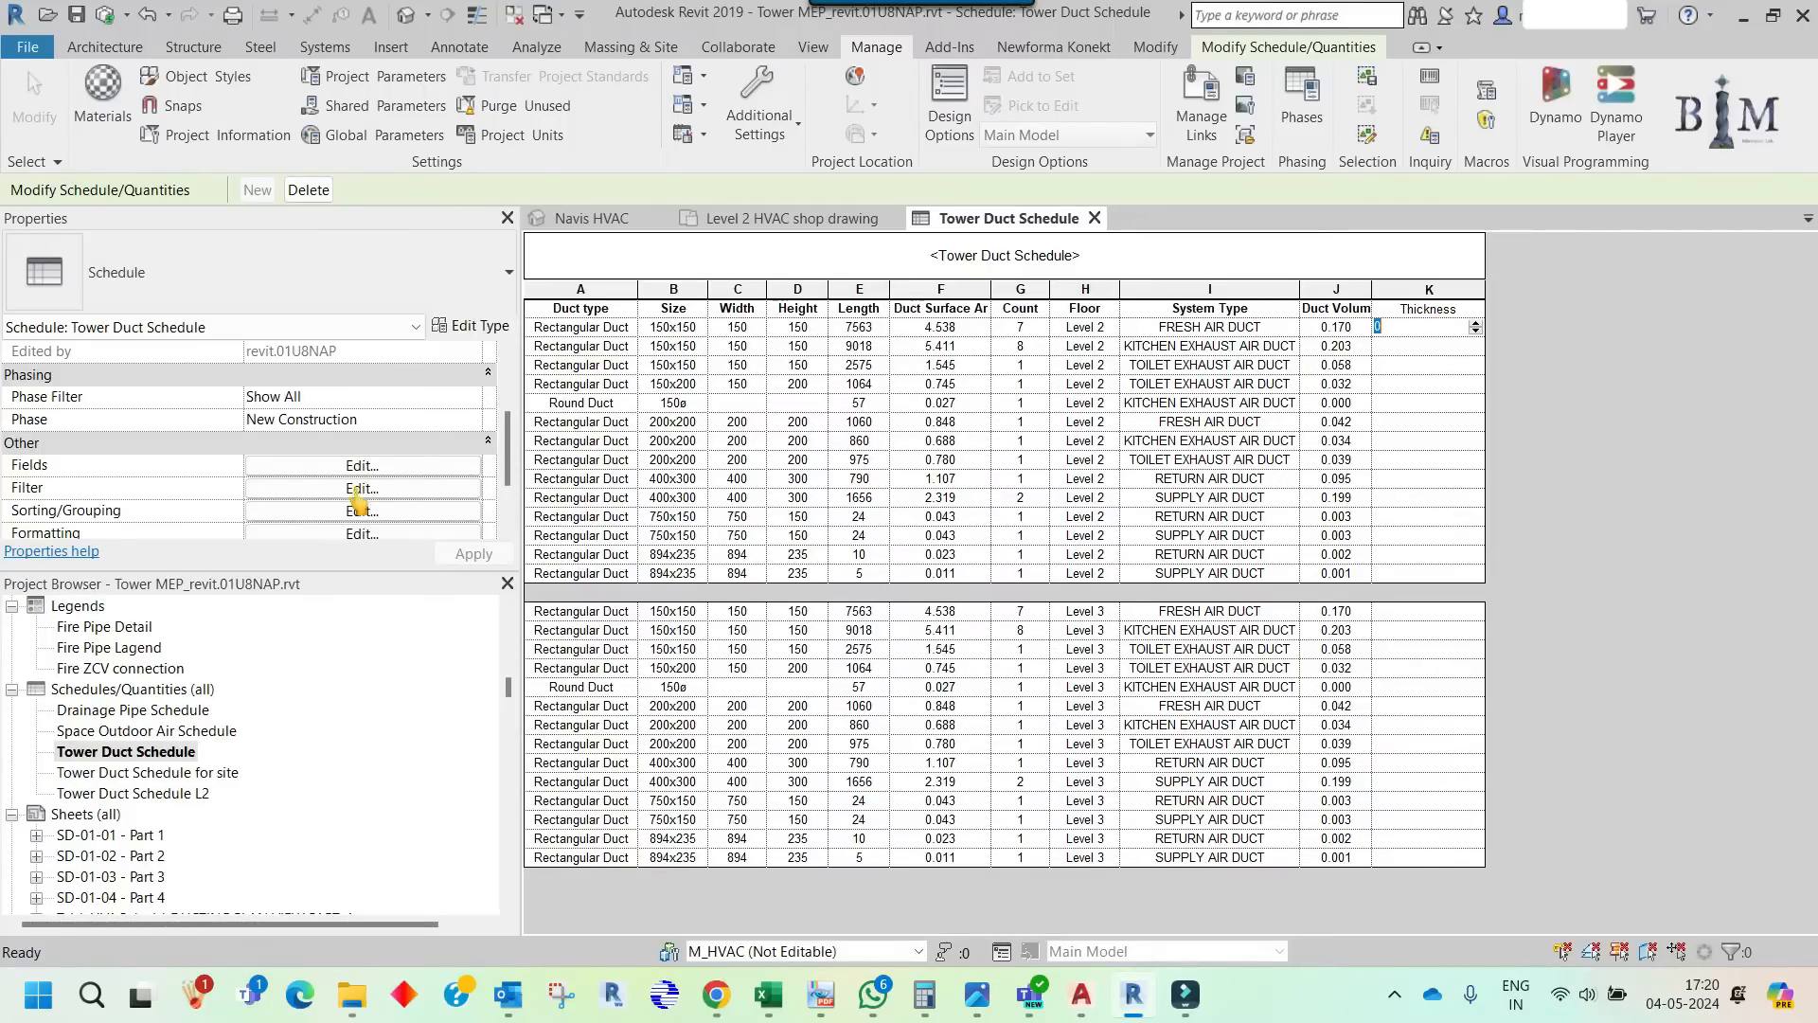
scroll(350, 500, down, 1)
click(294, 489)
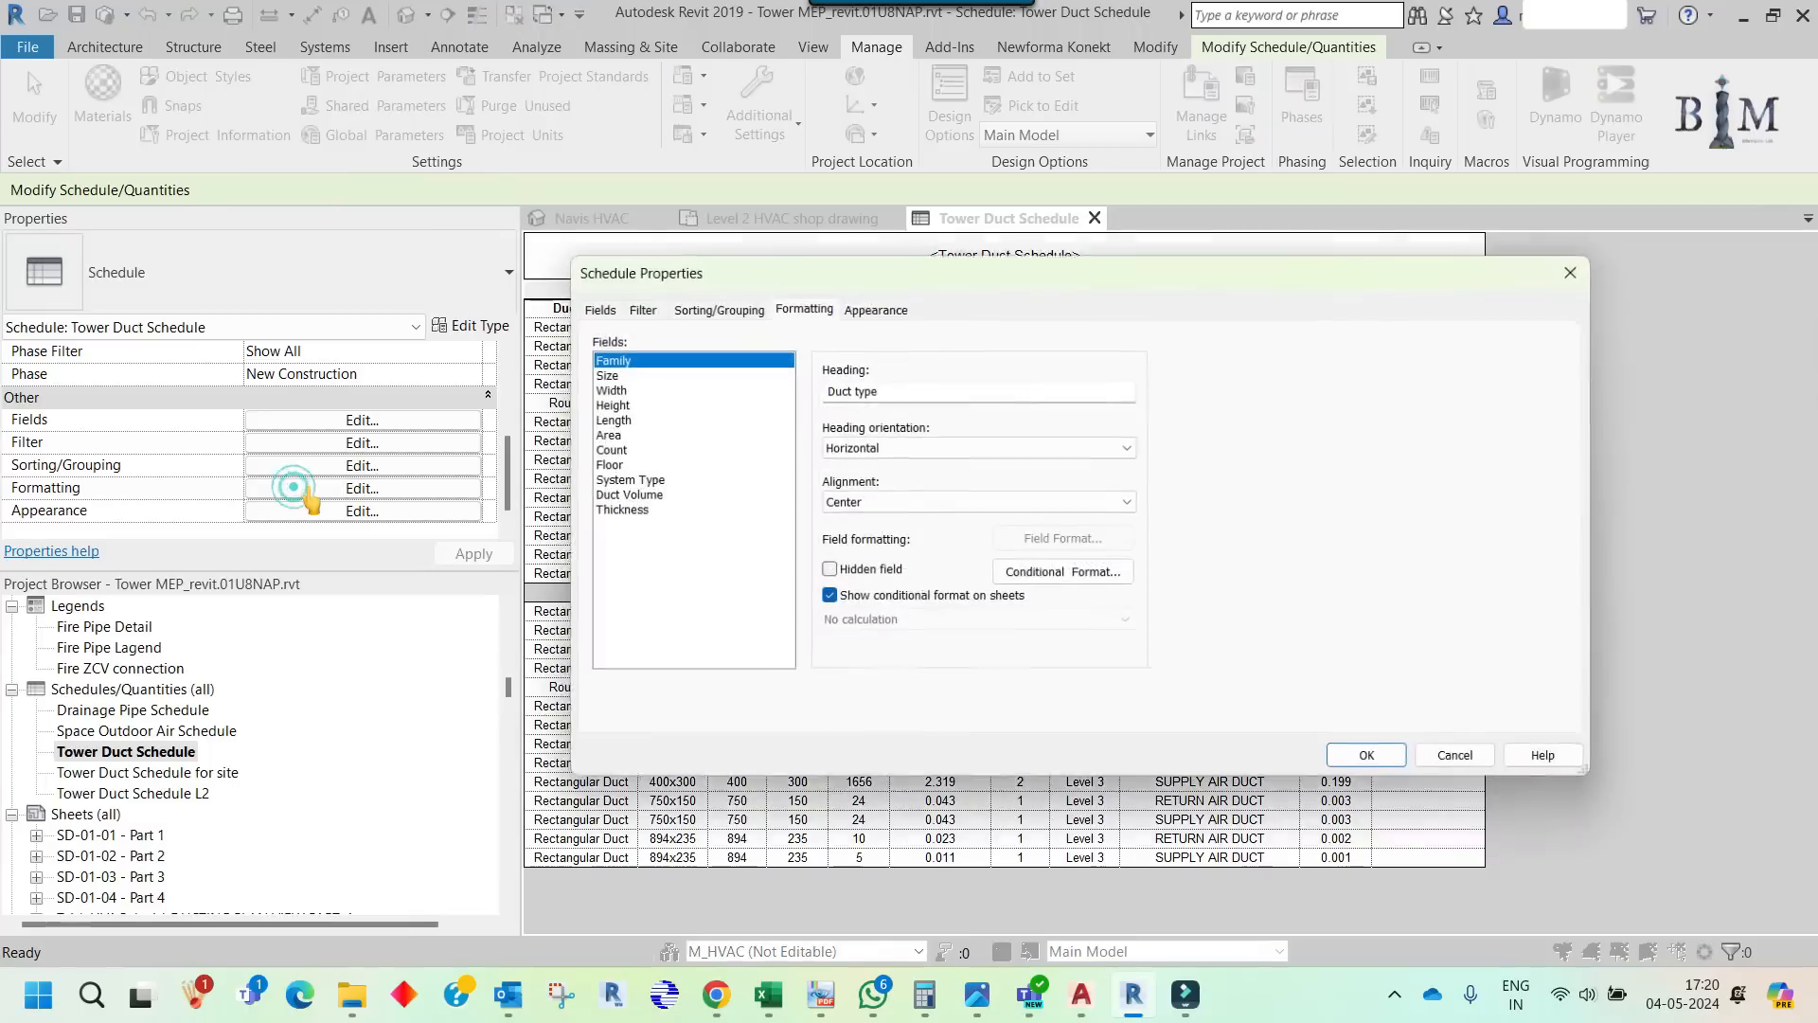
click(617, 509)
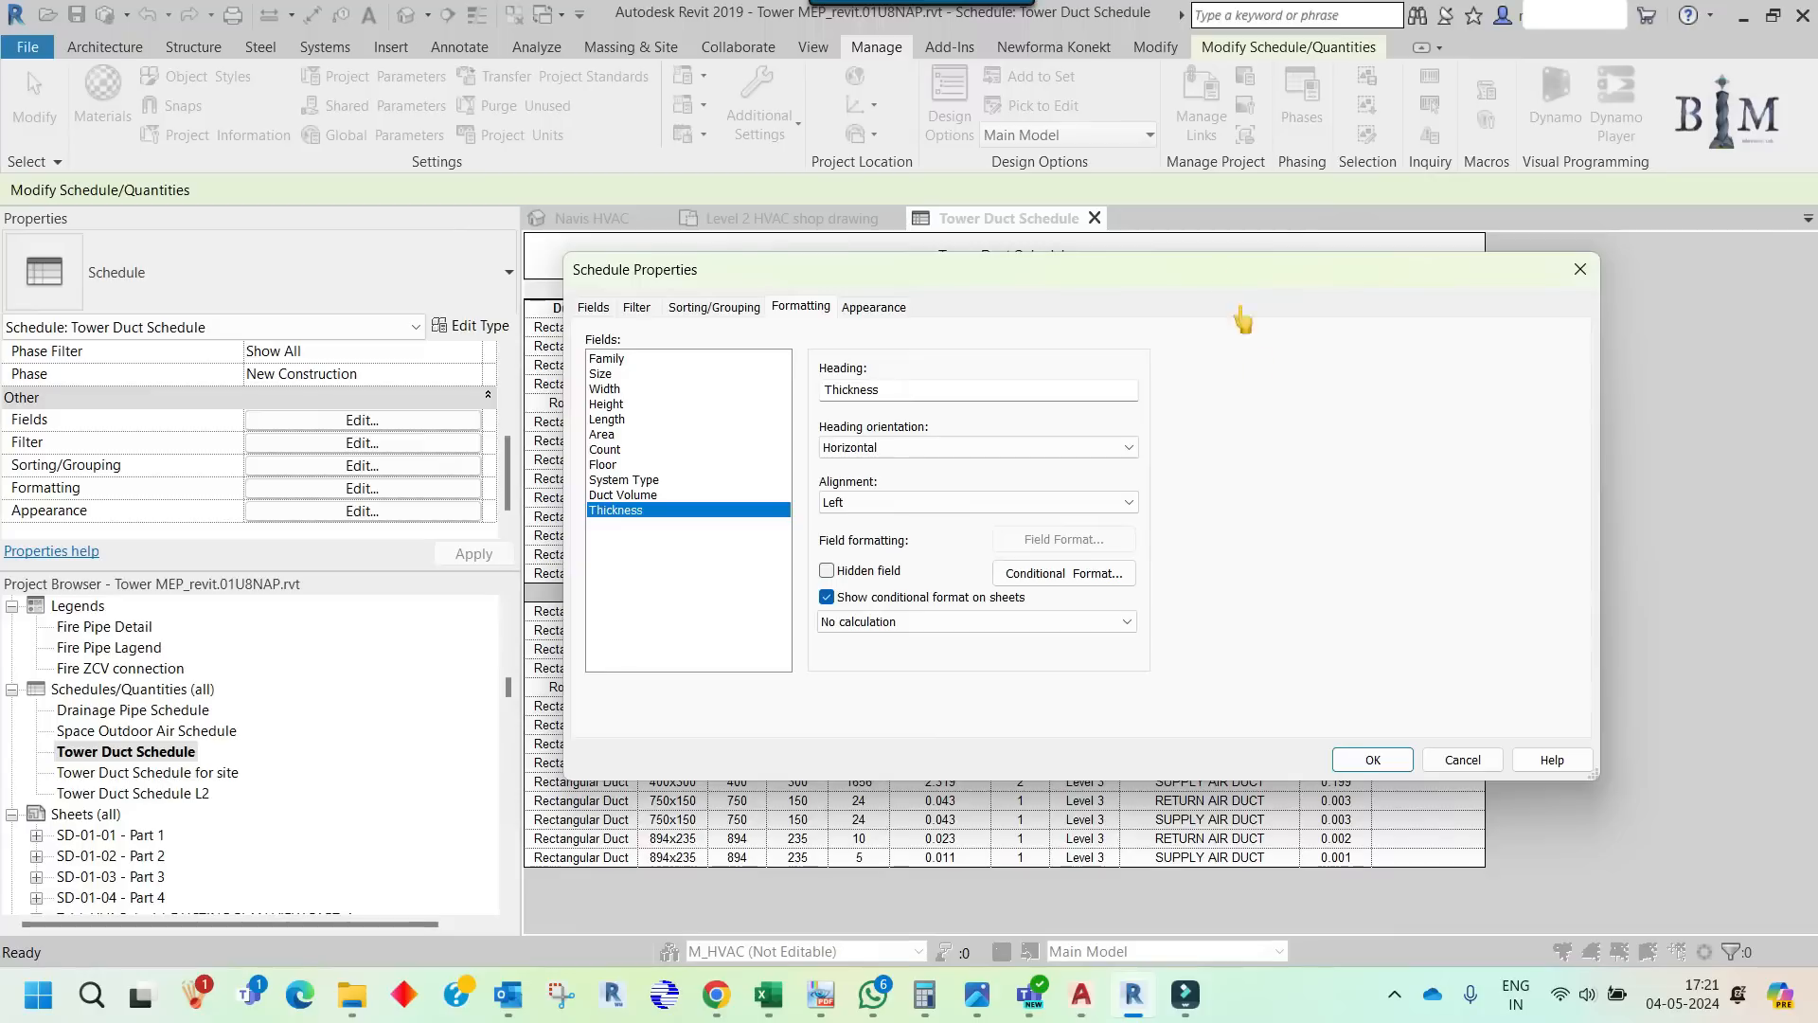
click(1368, 760)
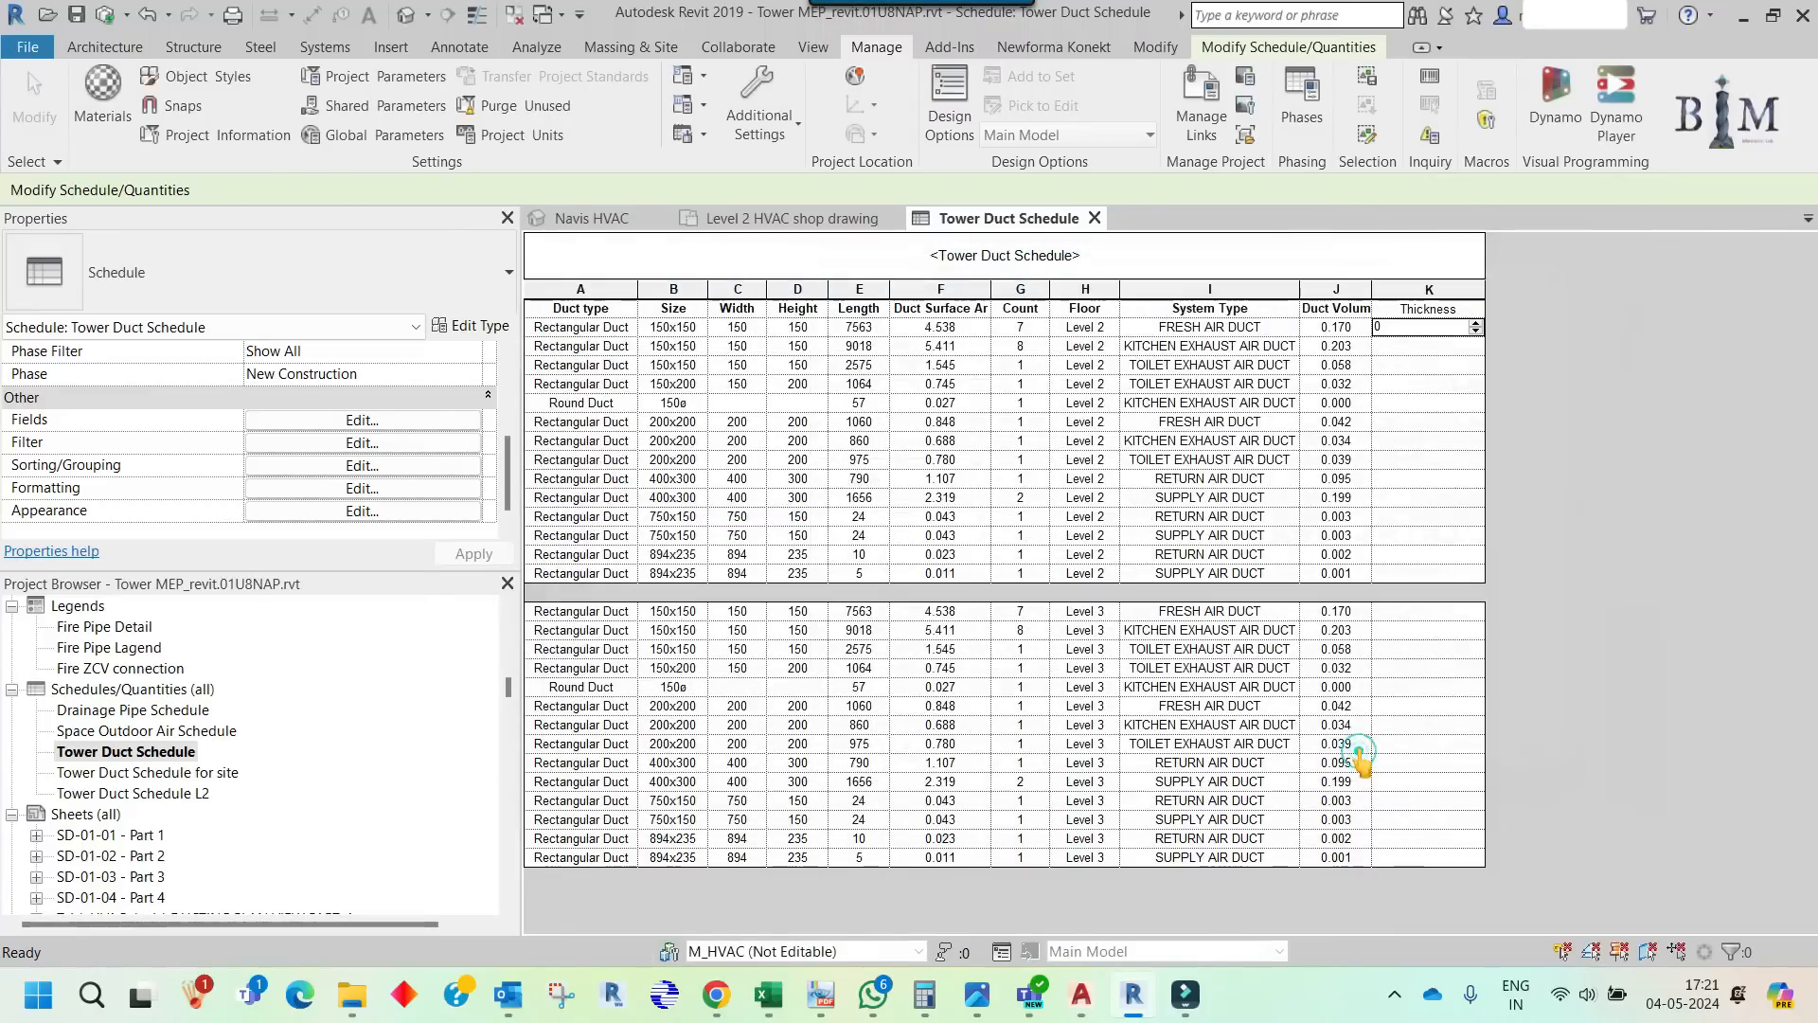
- Delete the Thickness column from the Tower Duct Schedule
click(1429, 289)
right_click(1431, 289)
click(1526, 558)
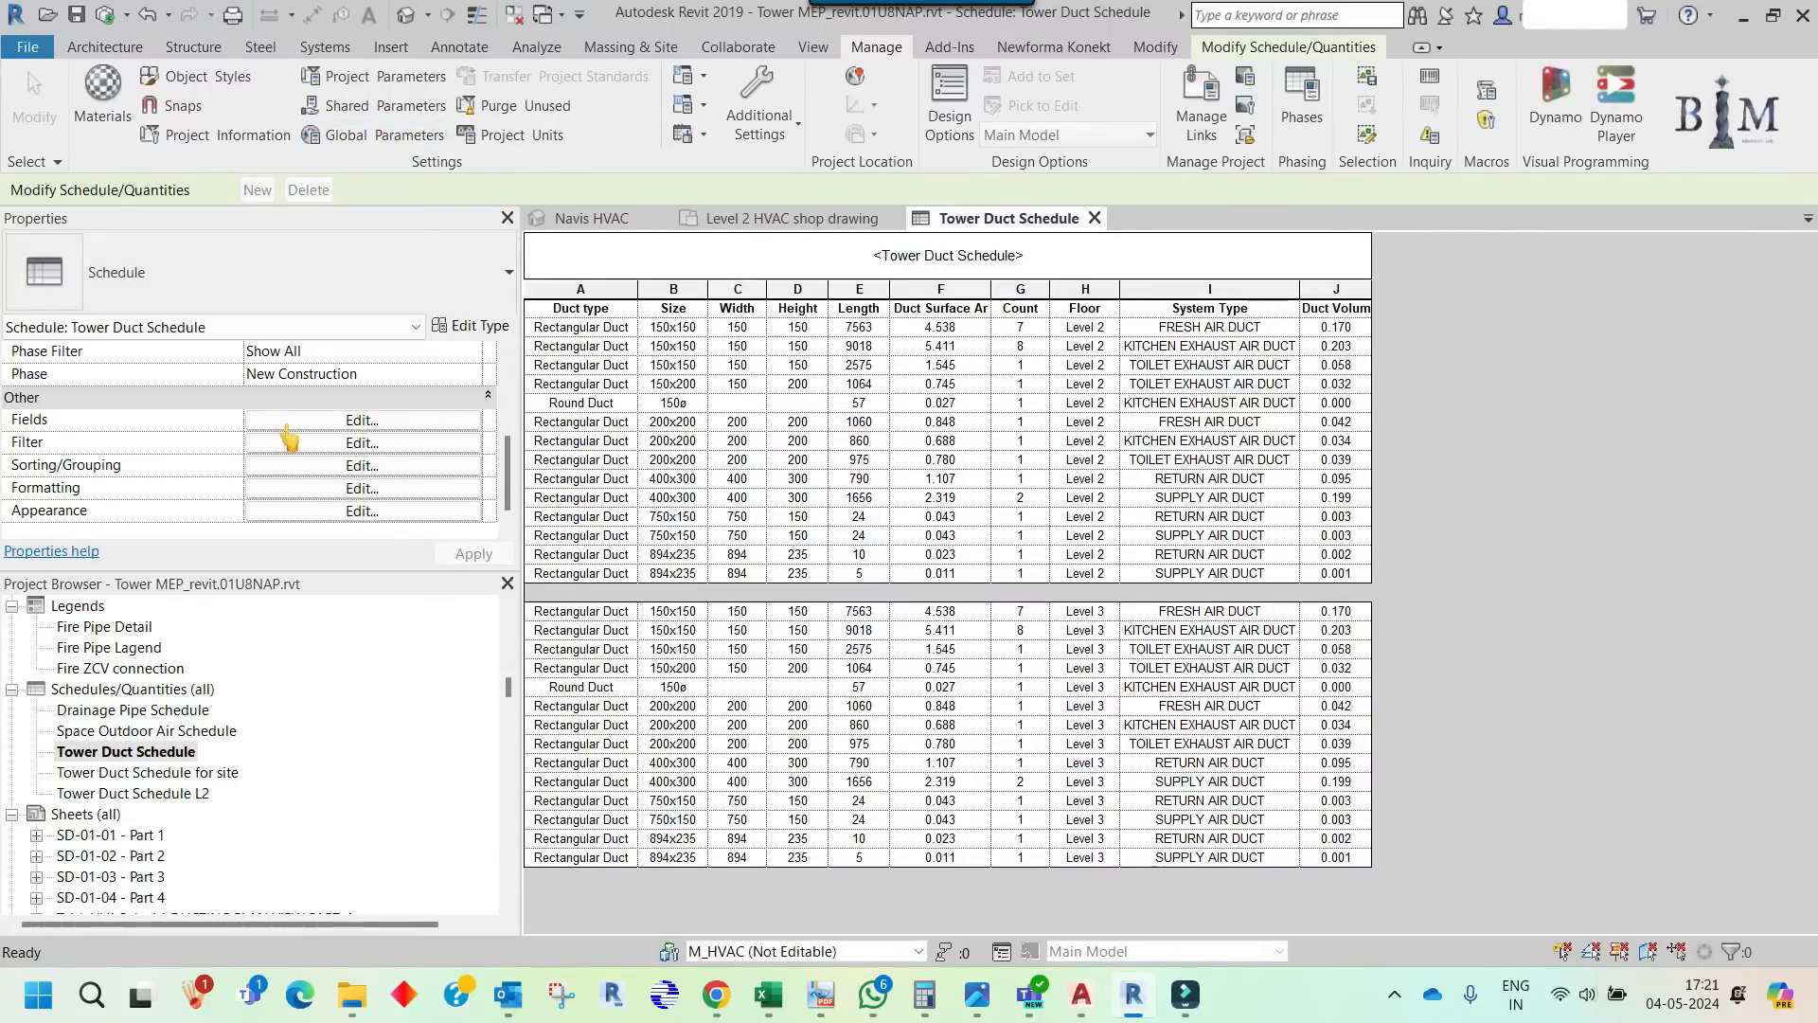
- Look through the schedule's available duct fields and start adding a new field based on a shared parameter
click(318, 425)
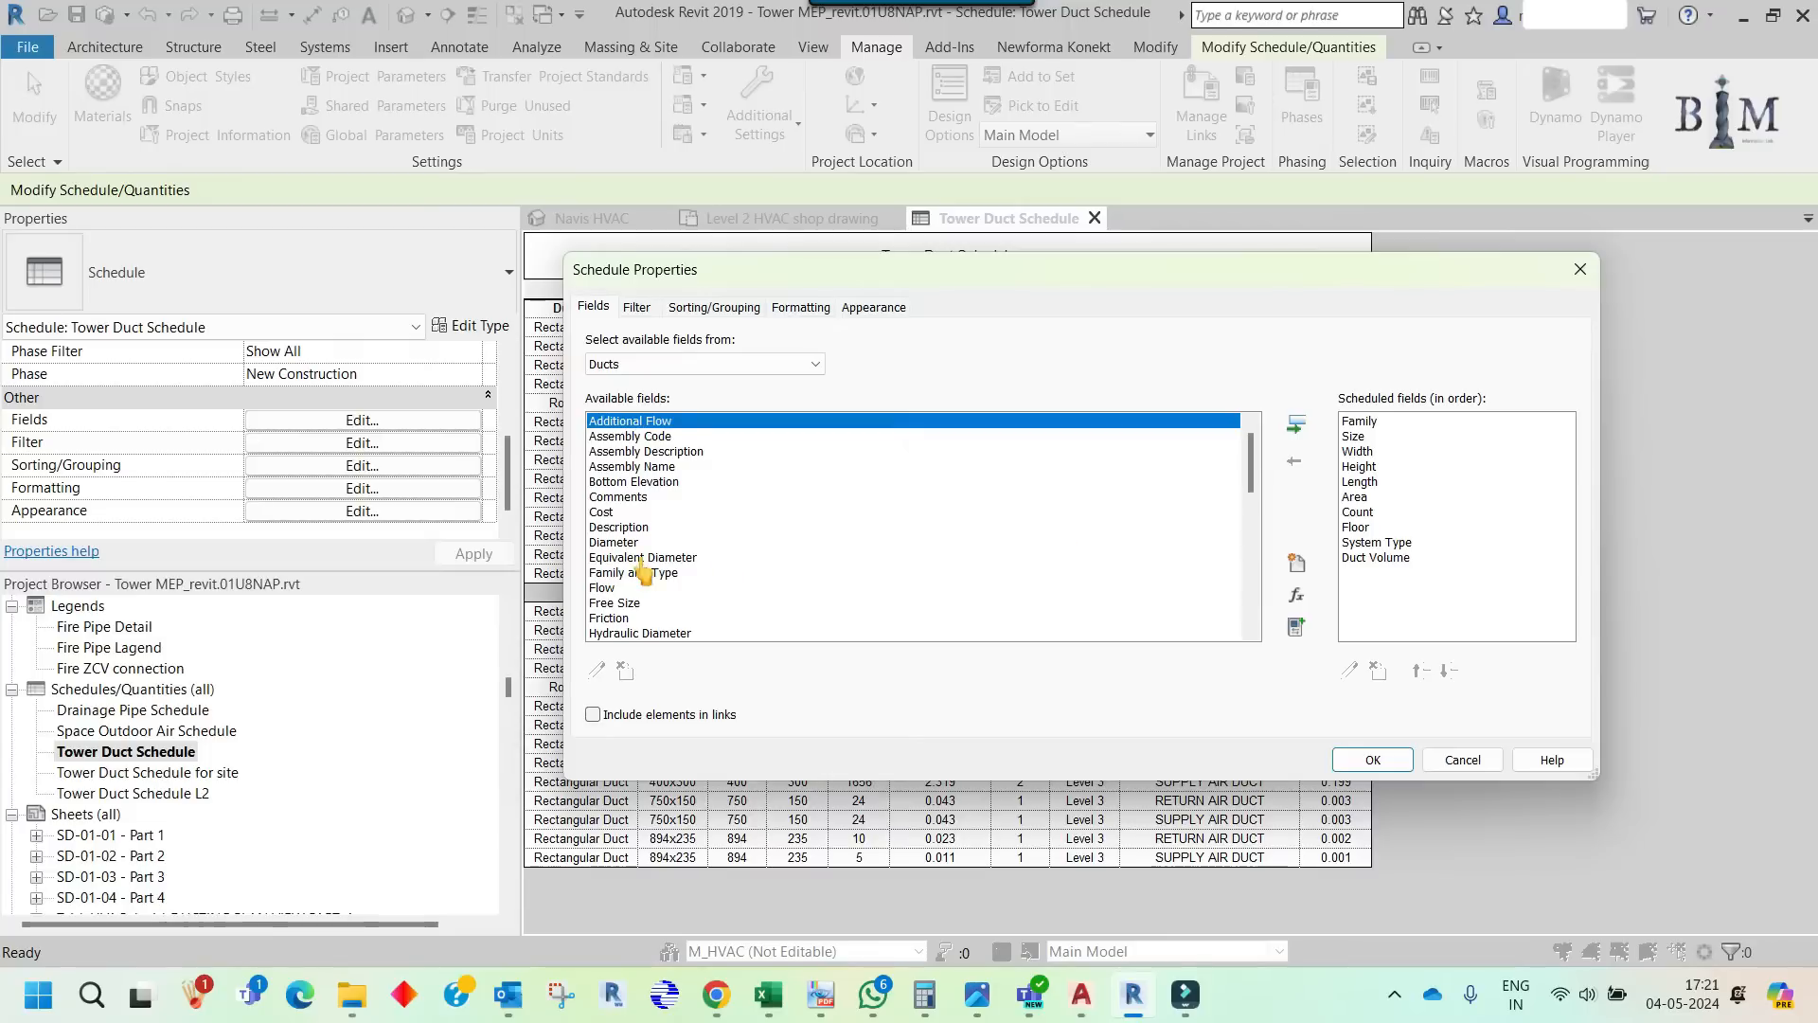
scroll(670, 568, down, 1)
click(670, 514)
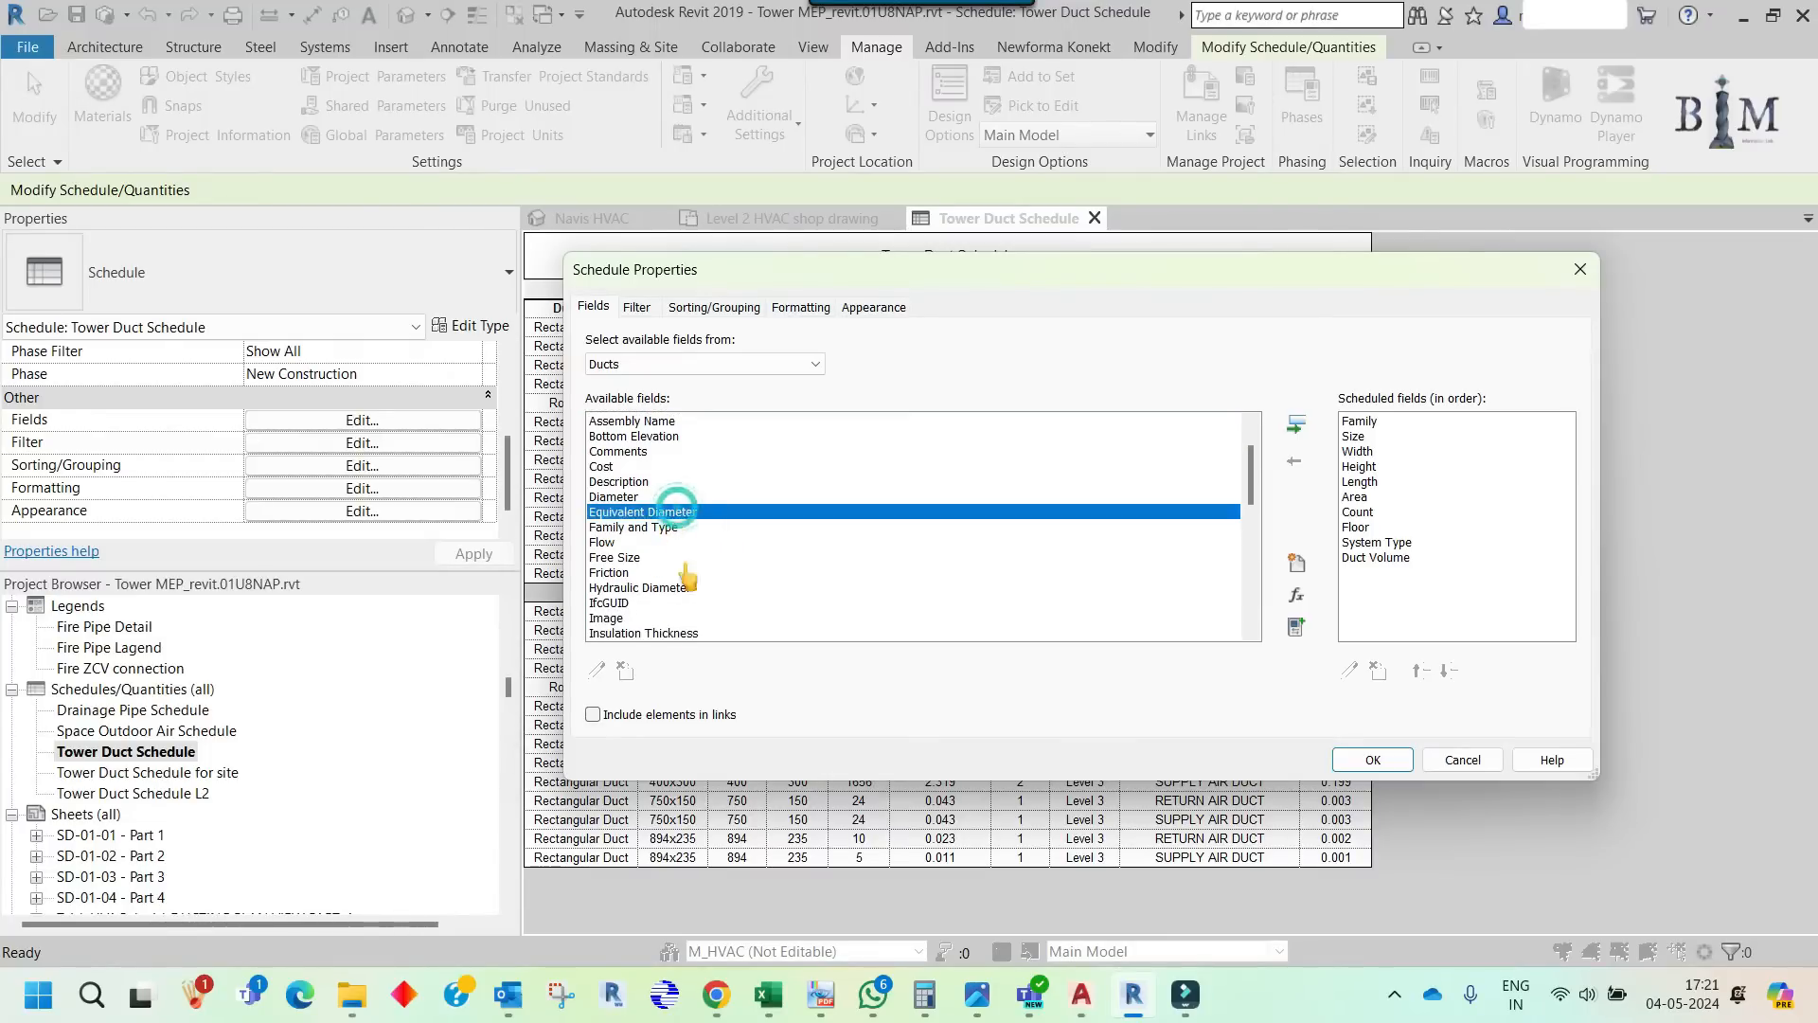
scroll(678, 606, down, 2)
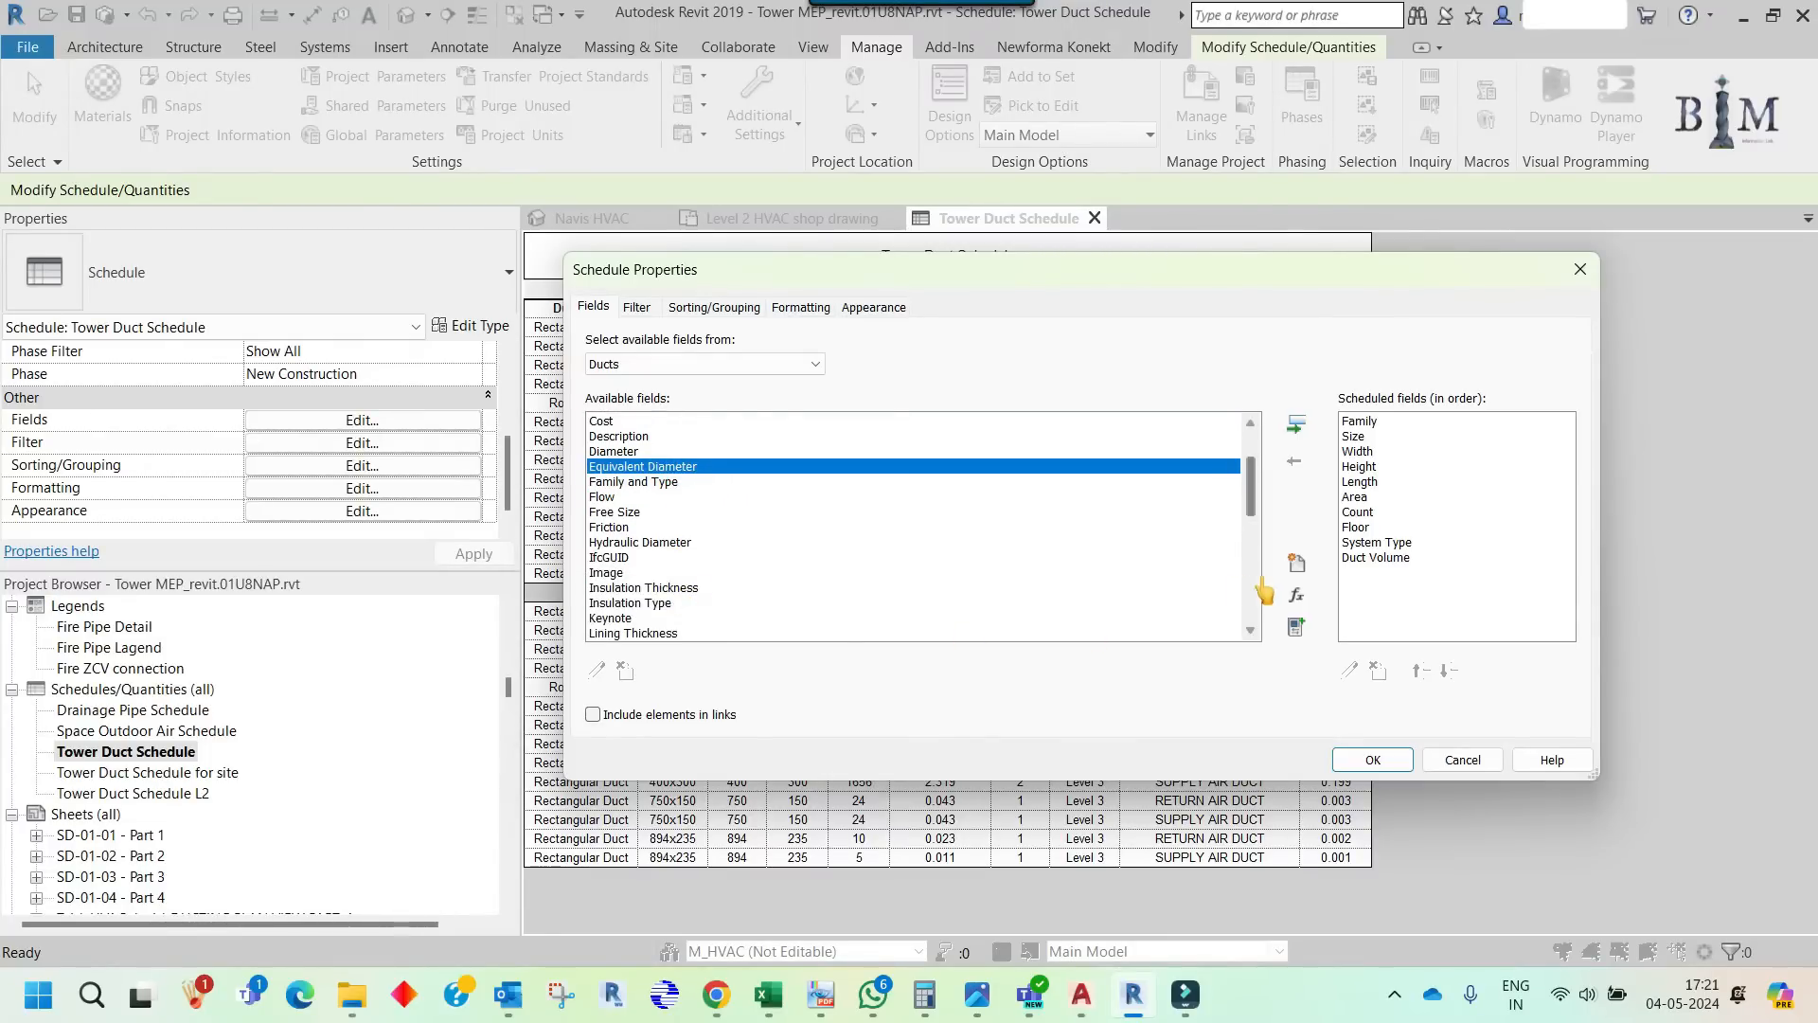
click(1295, 564)
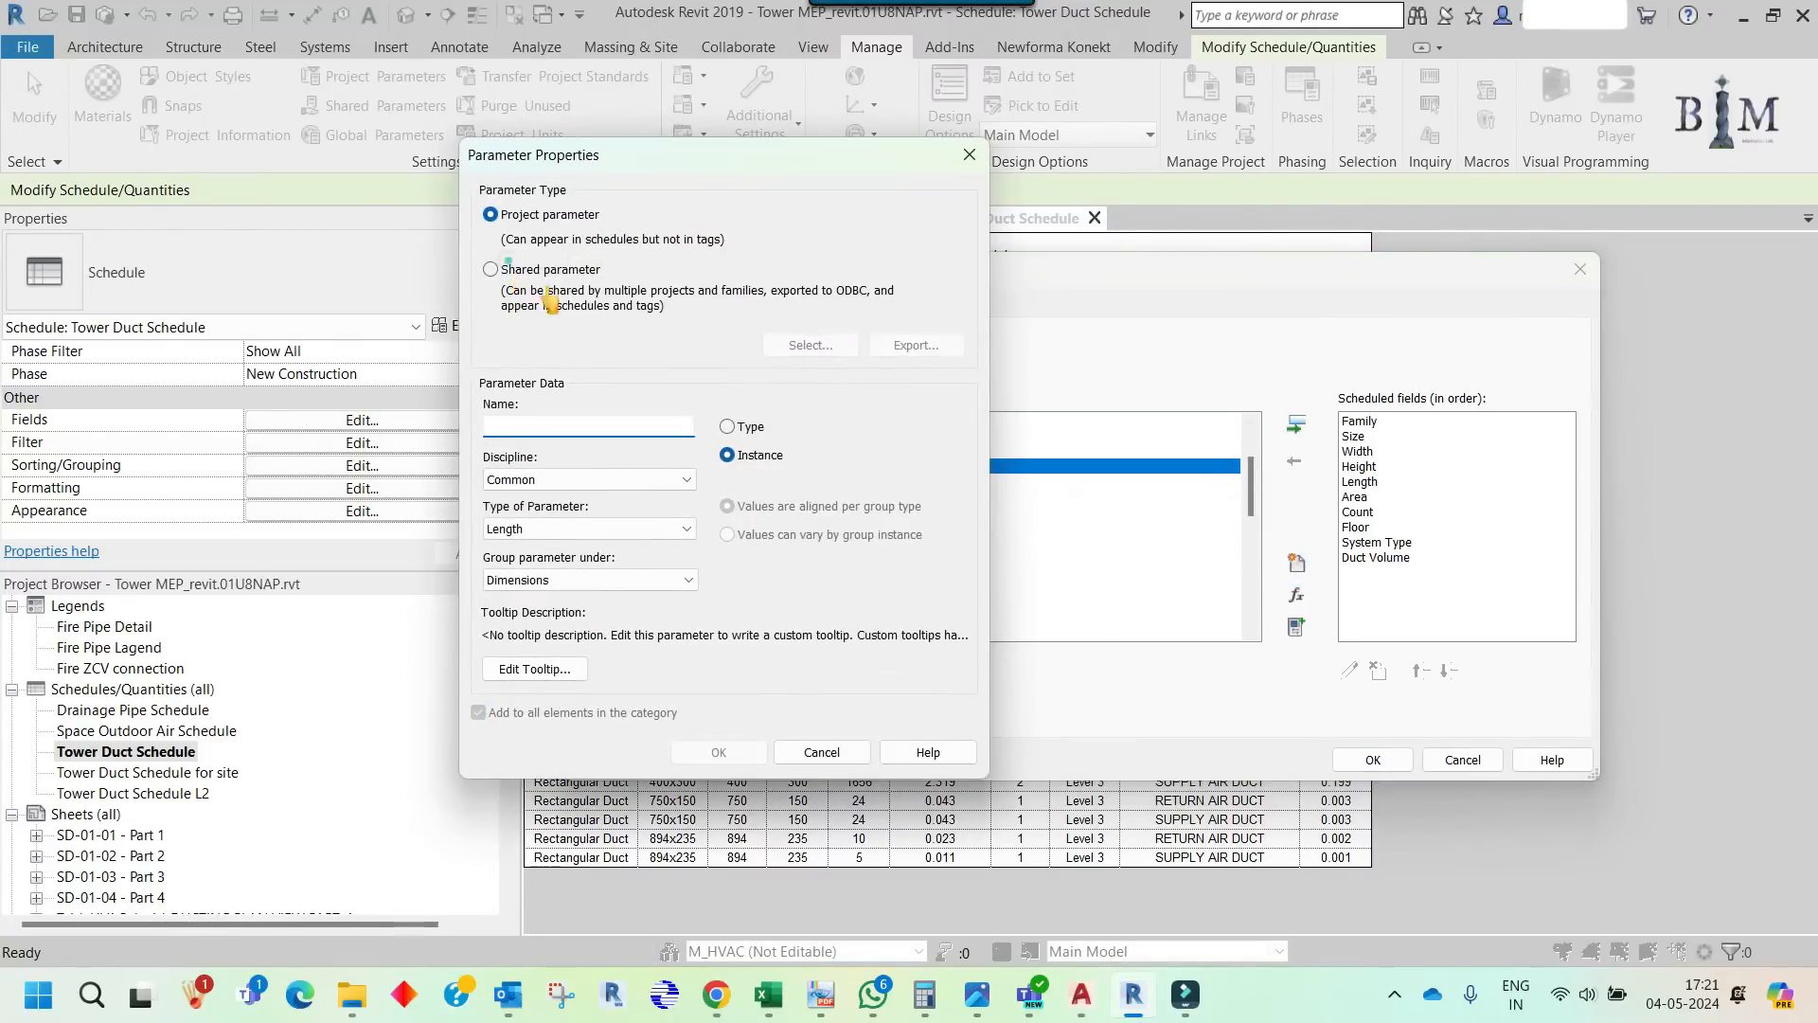
click(531, 270)
click(807, 346)
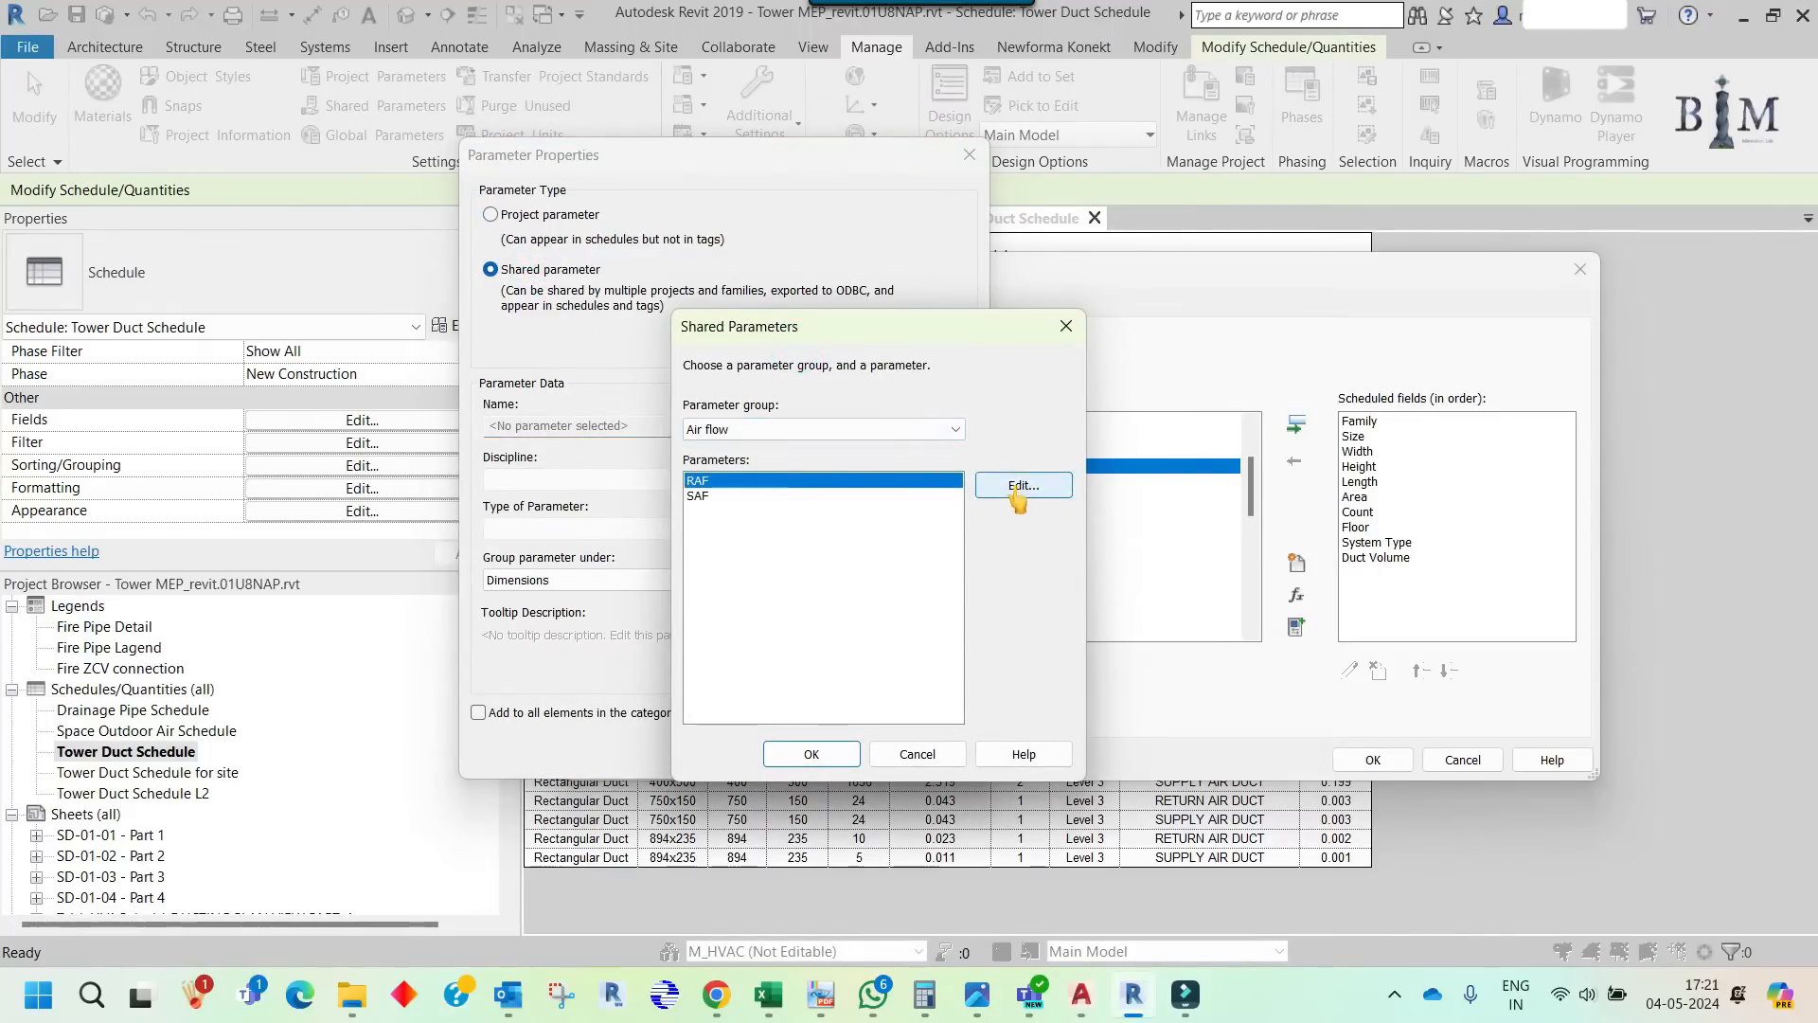
- Start a new parameter named Duct Thickness in the Exported Parameters group of the shared parameter file
click(954, 429)
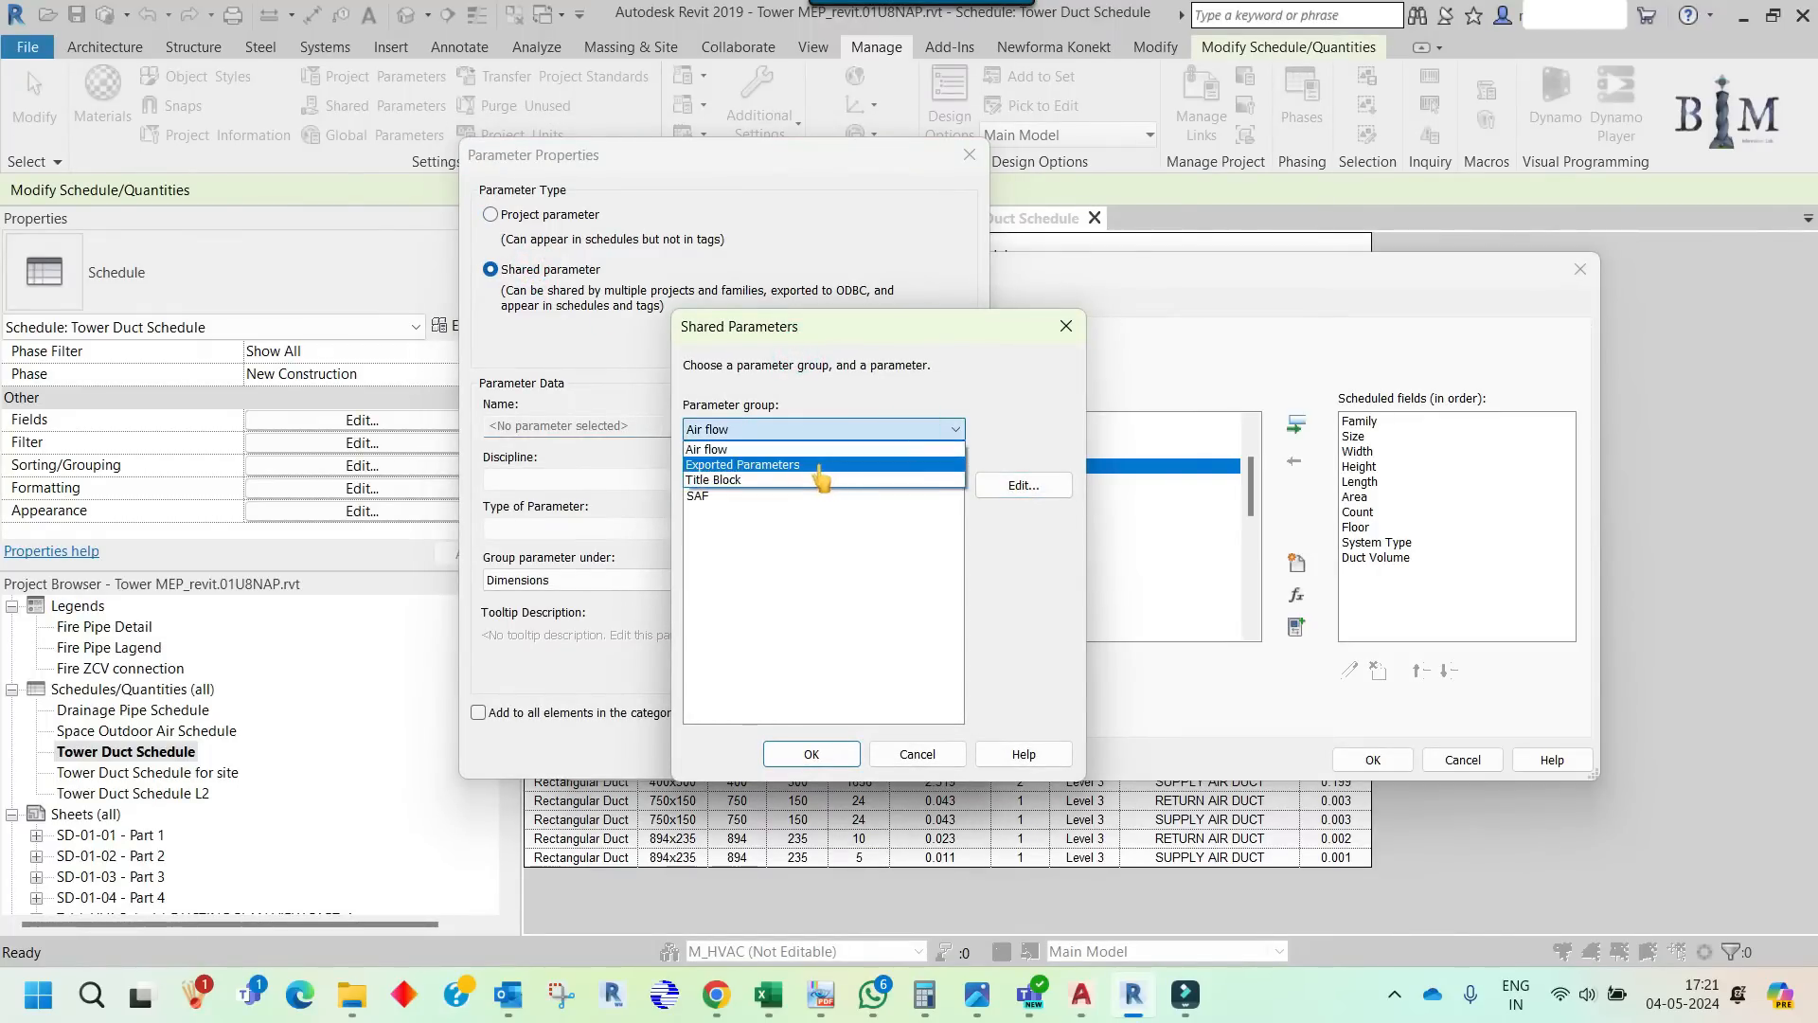
click(834, 471)
click(1006, 484)
click(445, 228)
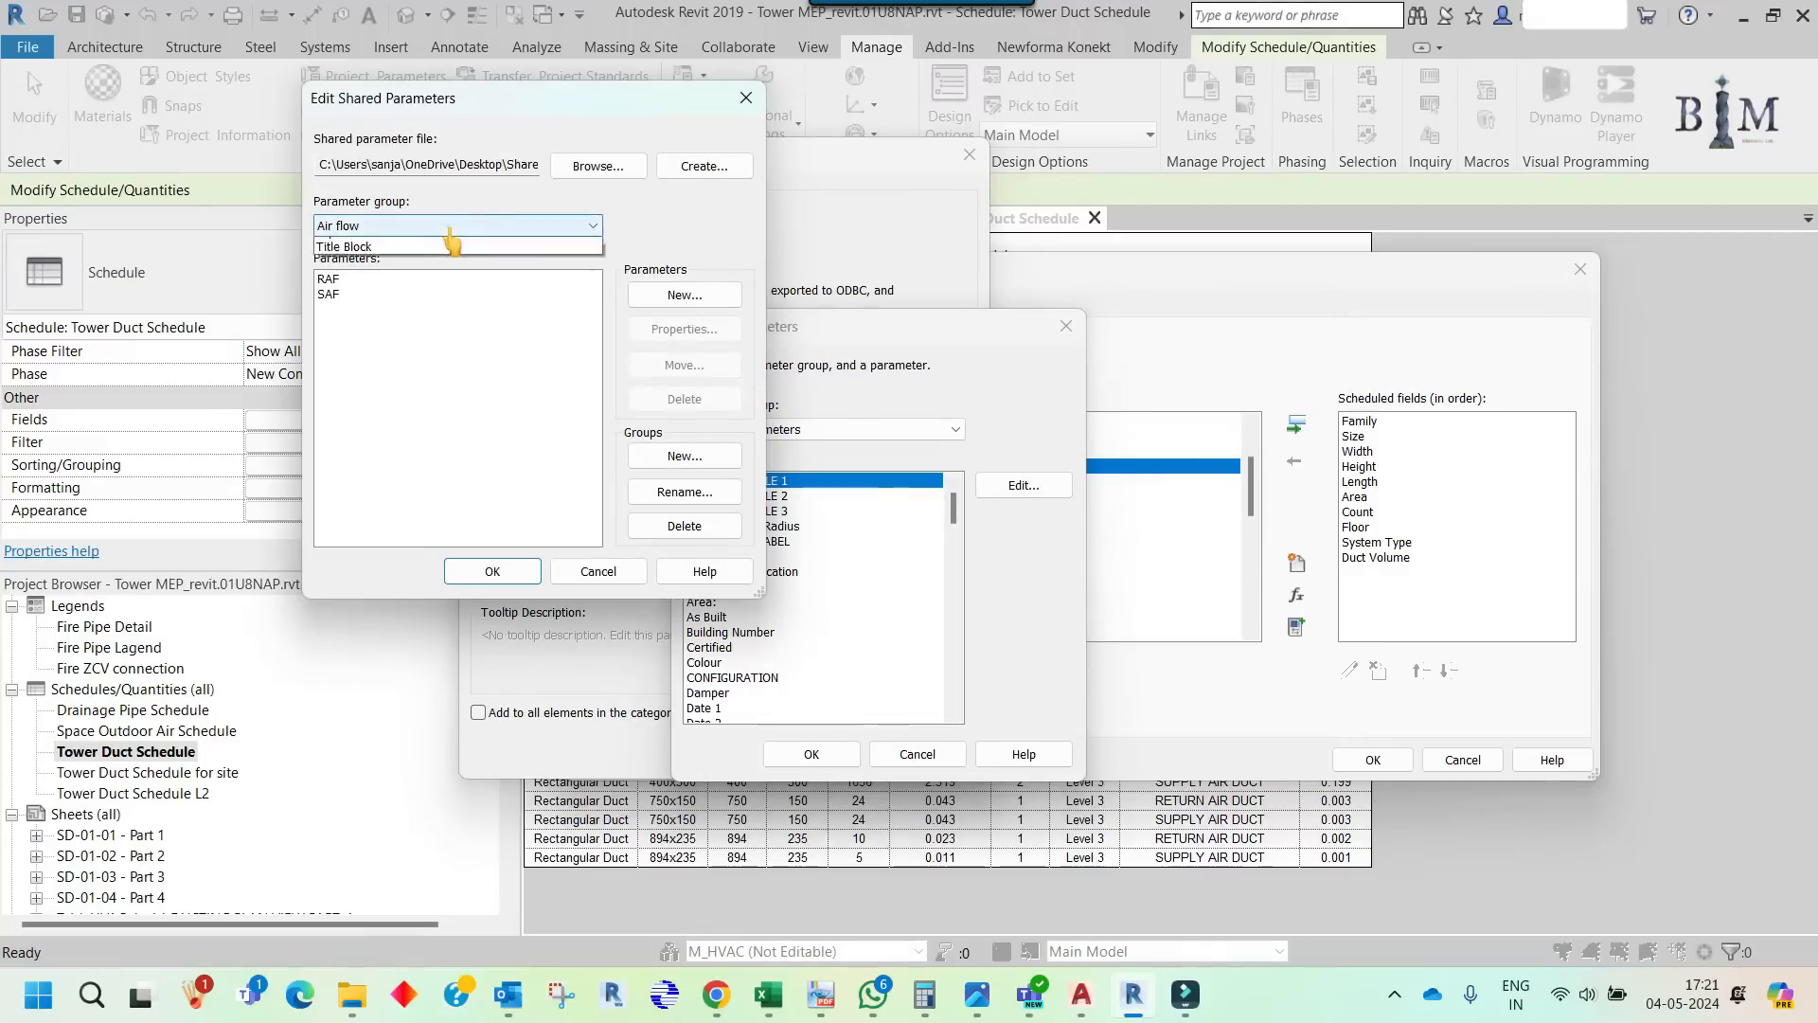
click(418, 257)
click(678, 305)
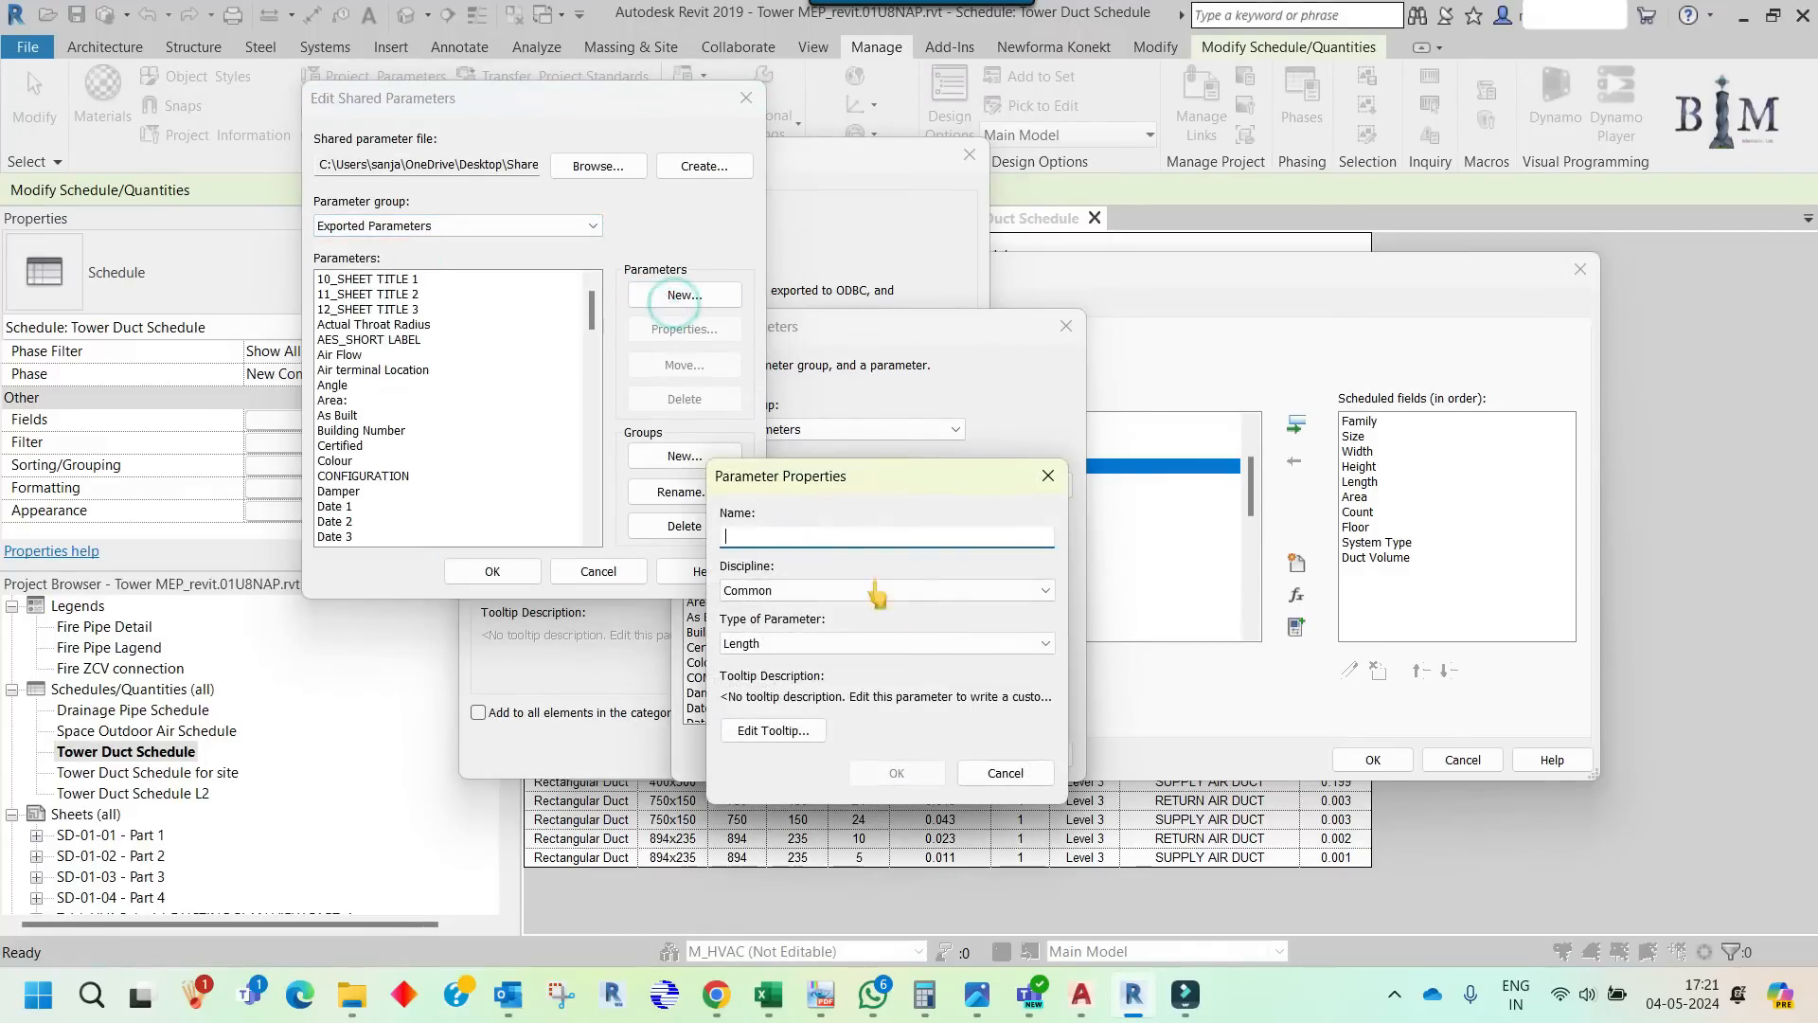
text(Duct)
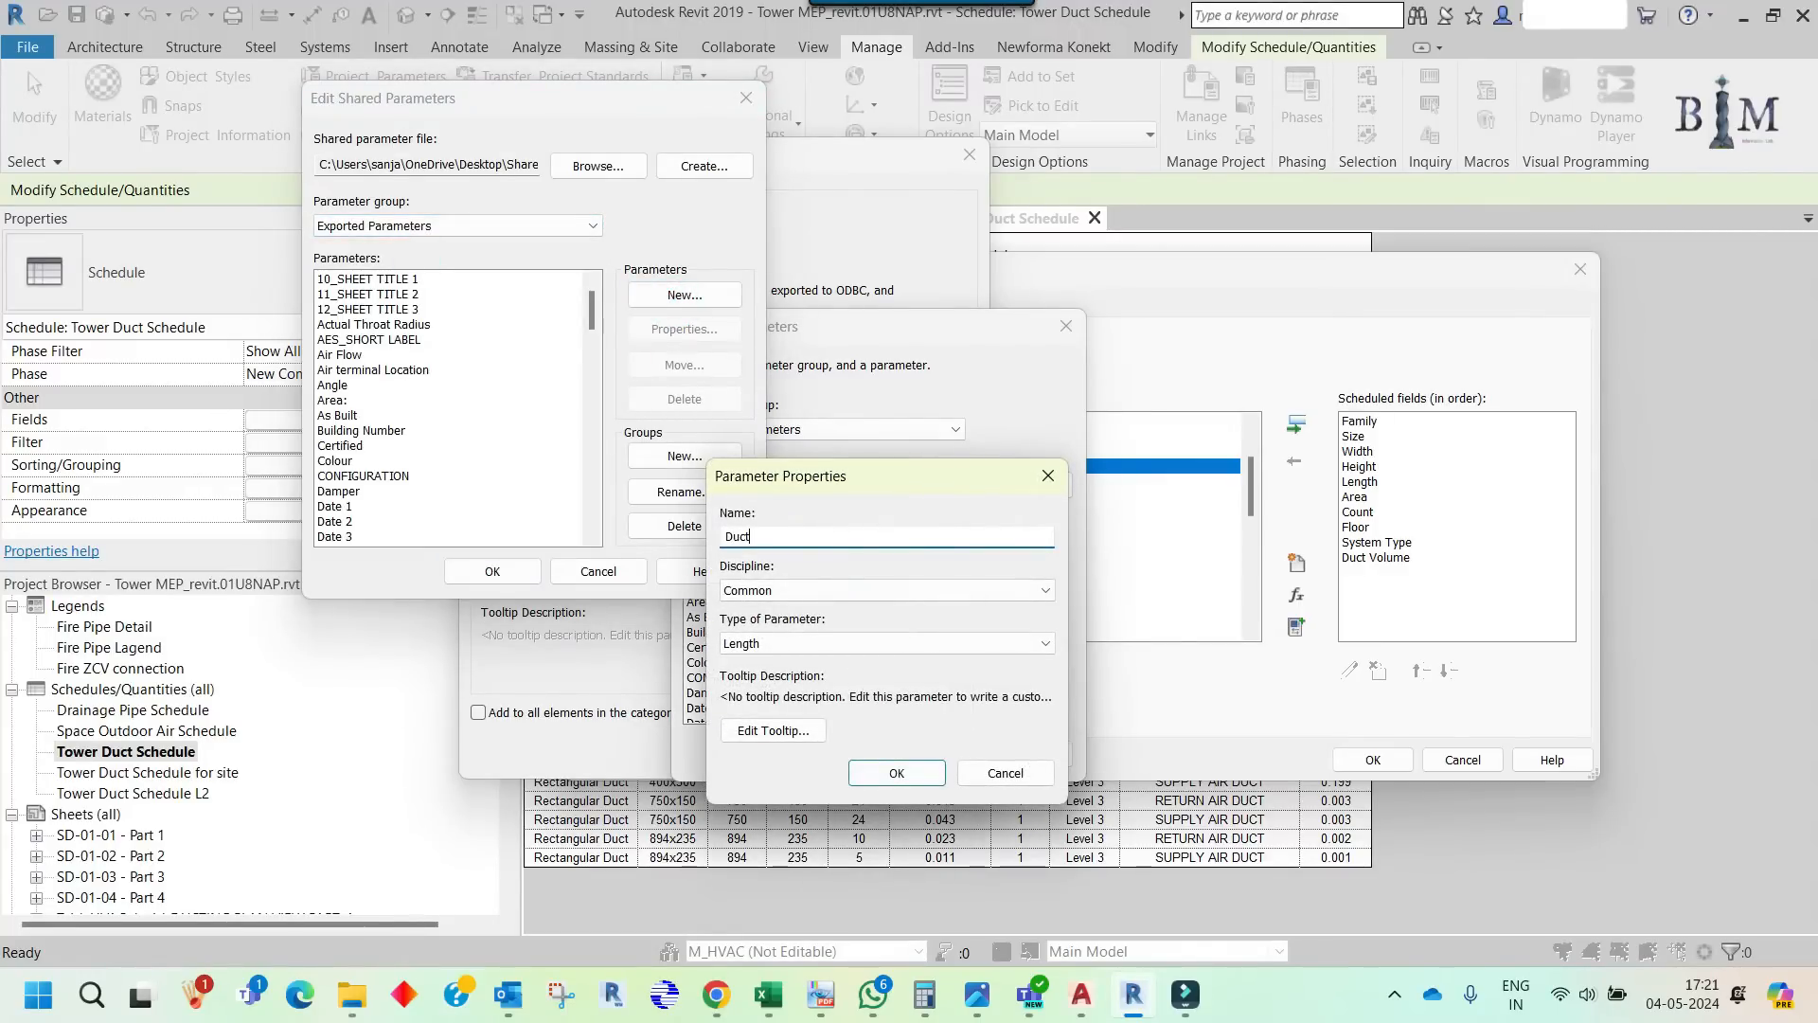
text( Thickness)
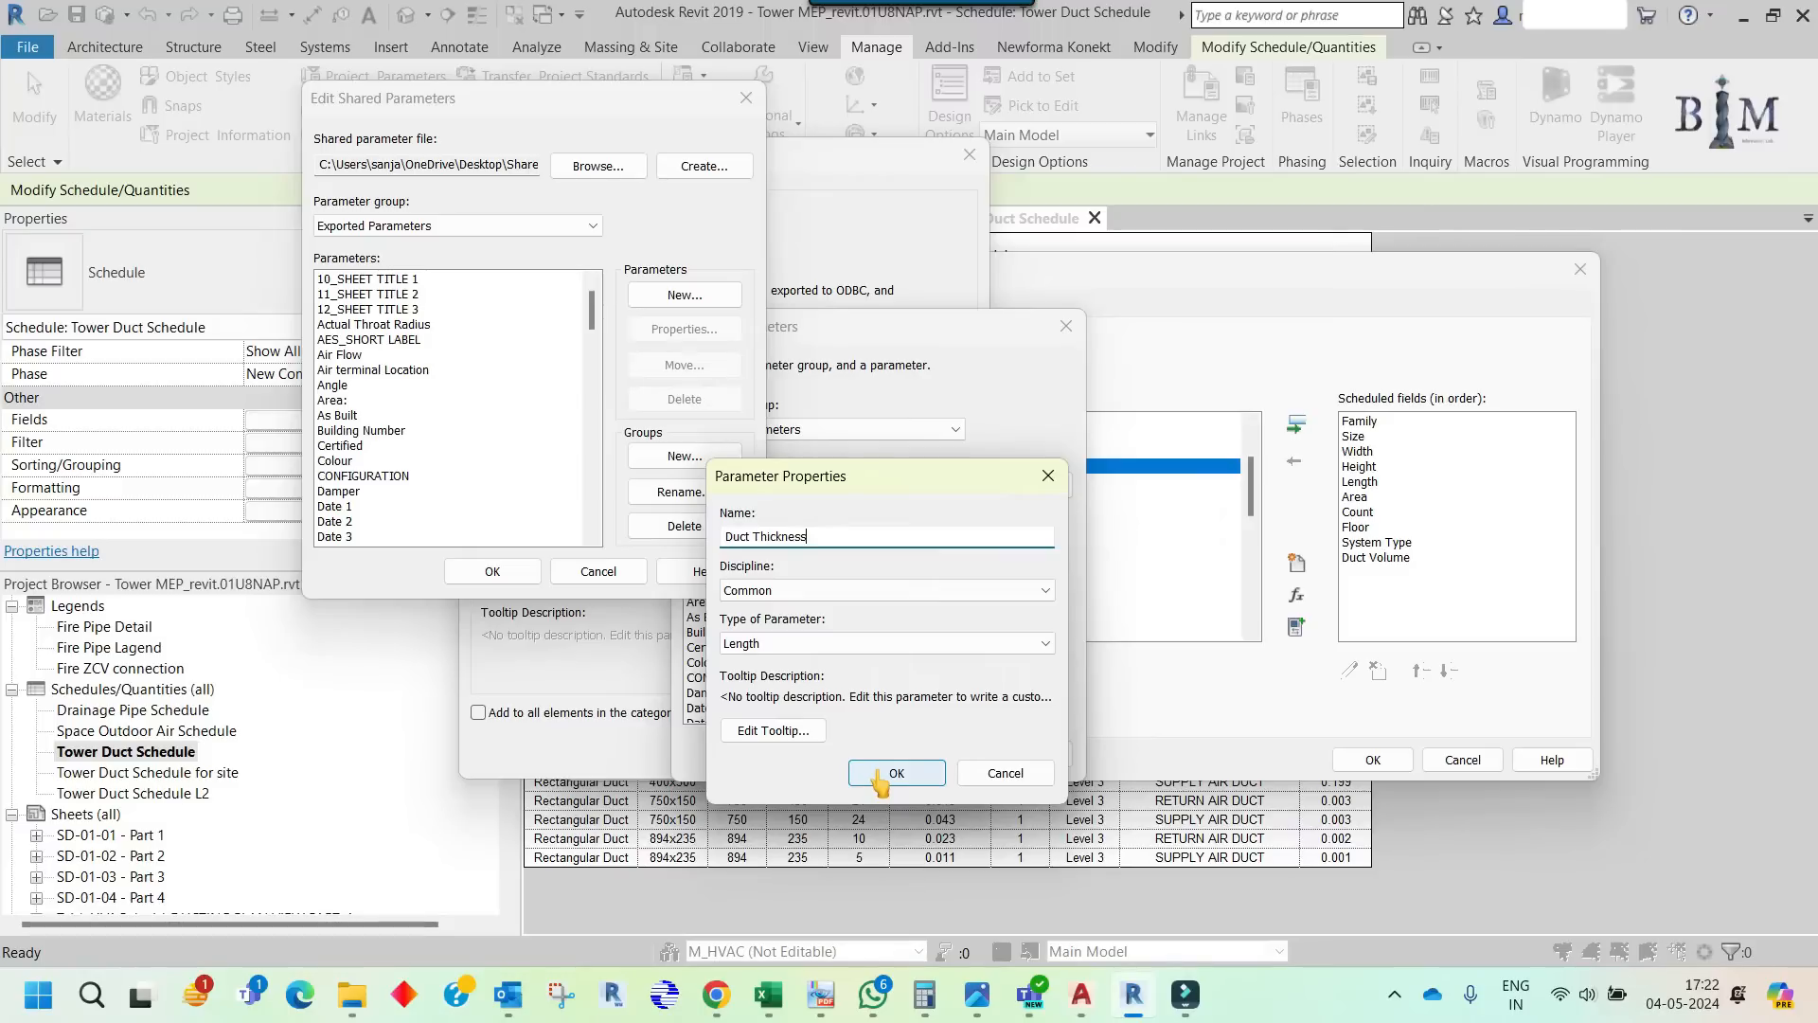
- Create the Duct Thickness length parameter, locate it in the Exported Parameters list, and finish editing the shared parameters
click(881, 779)
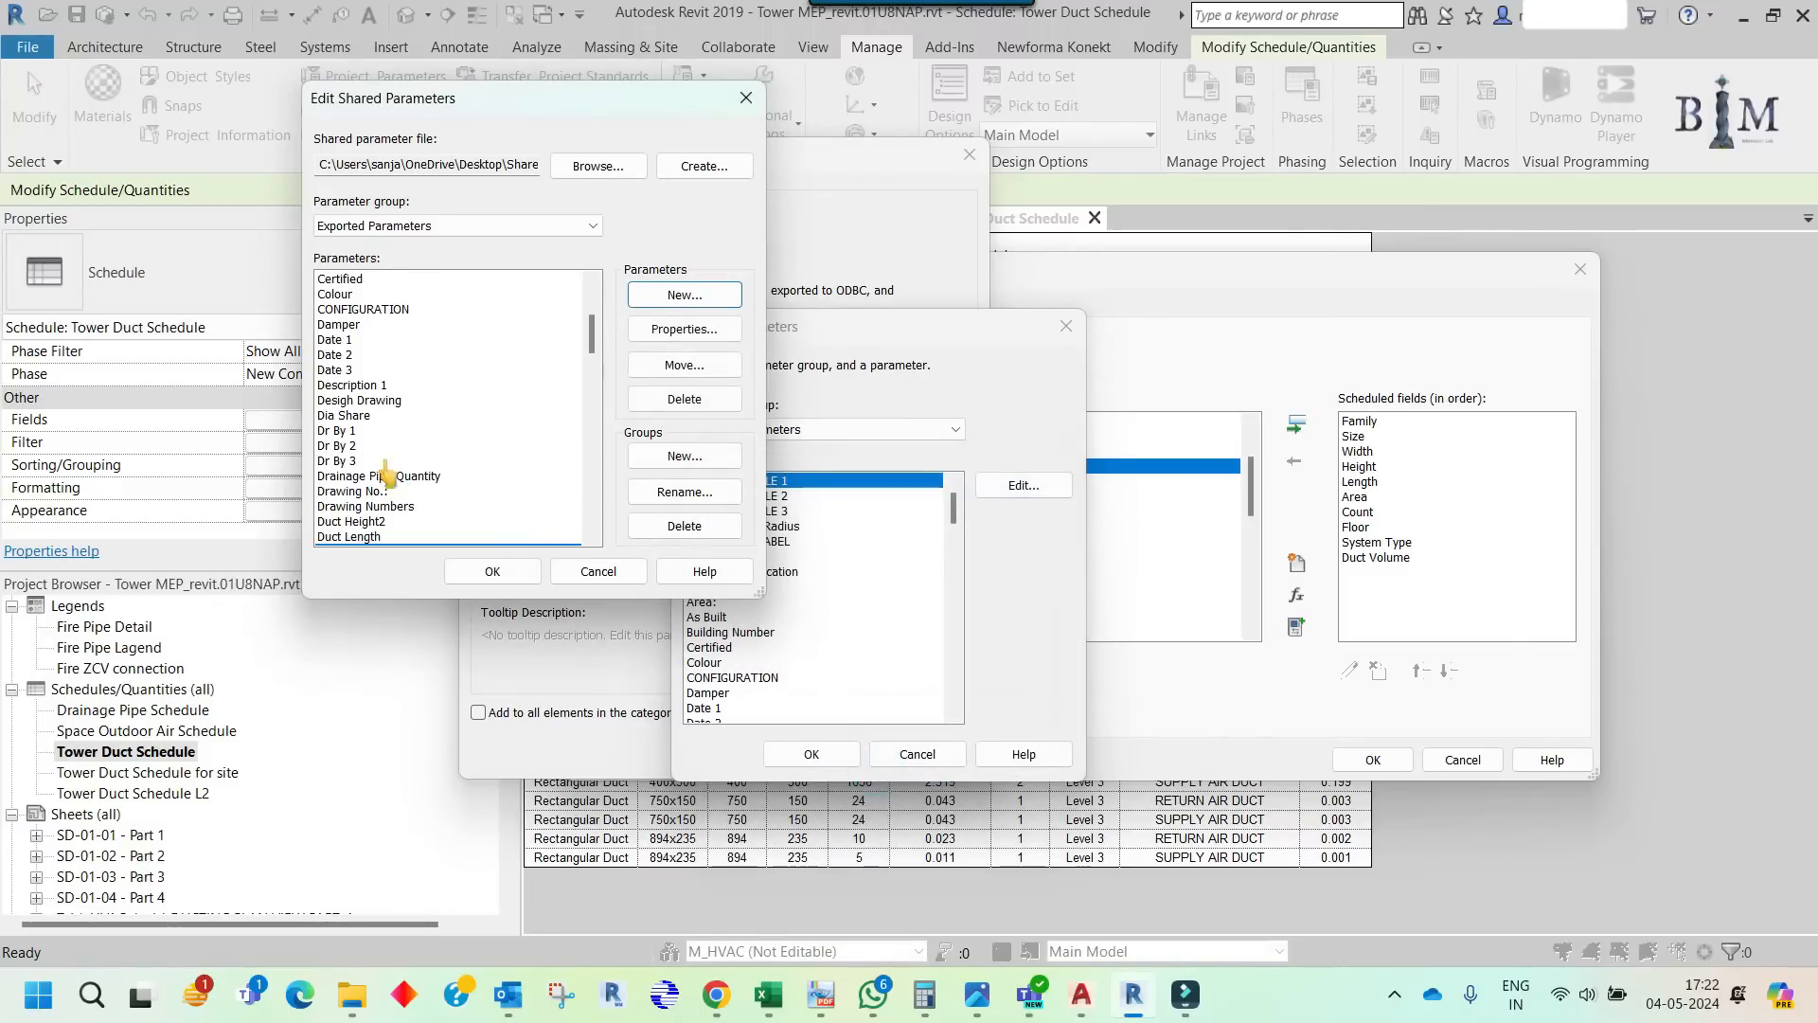
click(357, 401)
key(d)
scroll(390, 451, down, 2)
scroll(390, 450, up, 2)
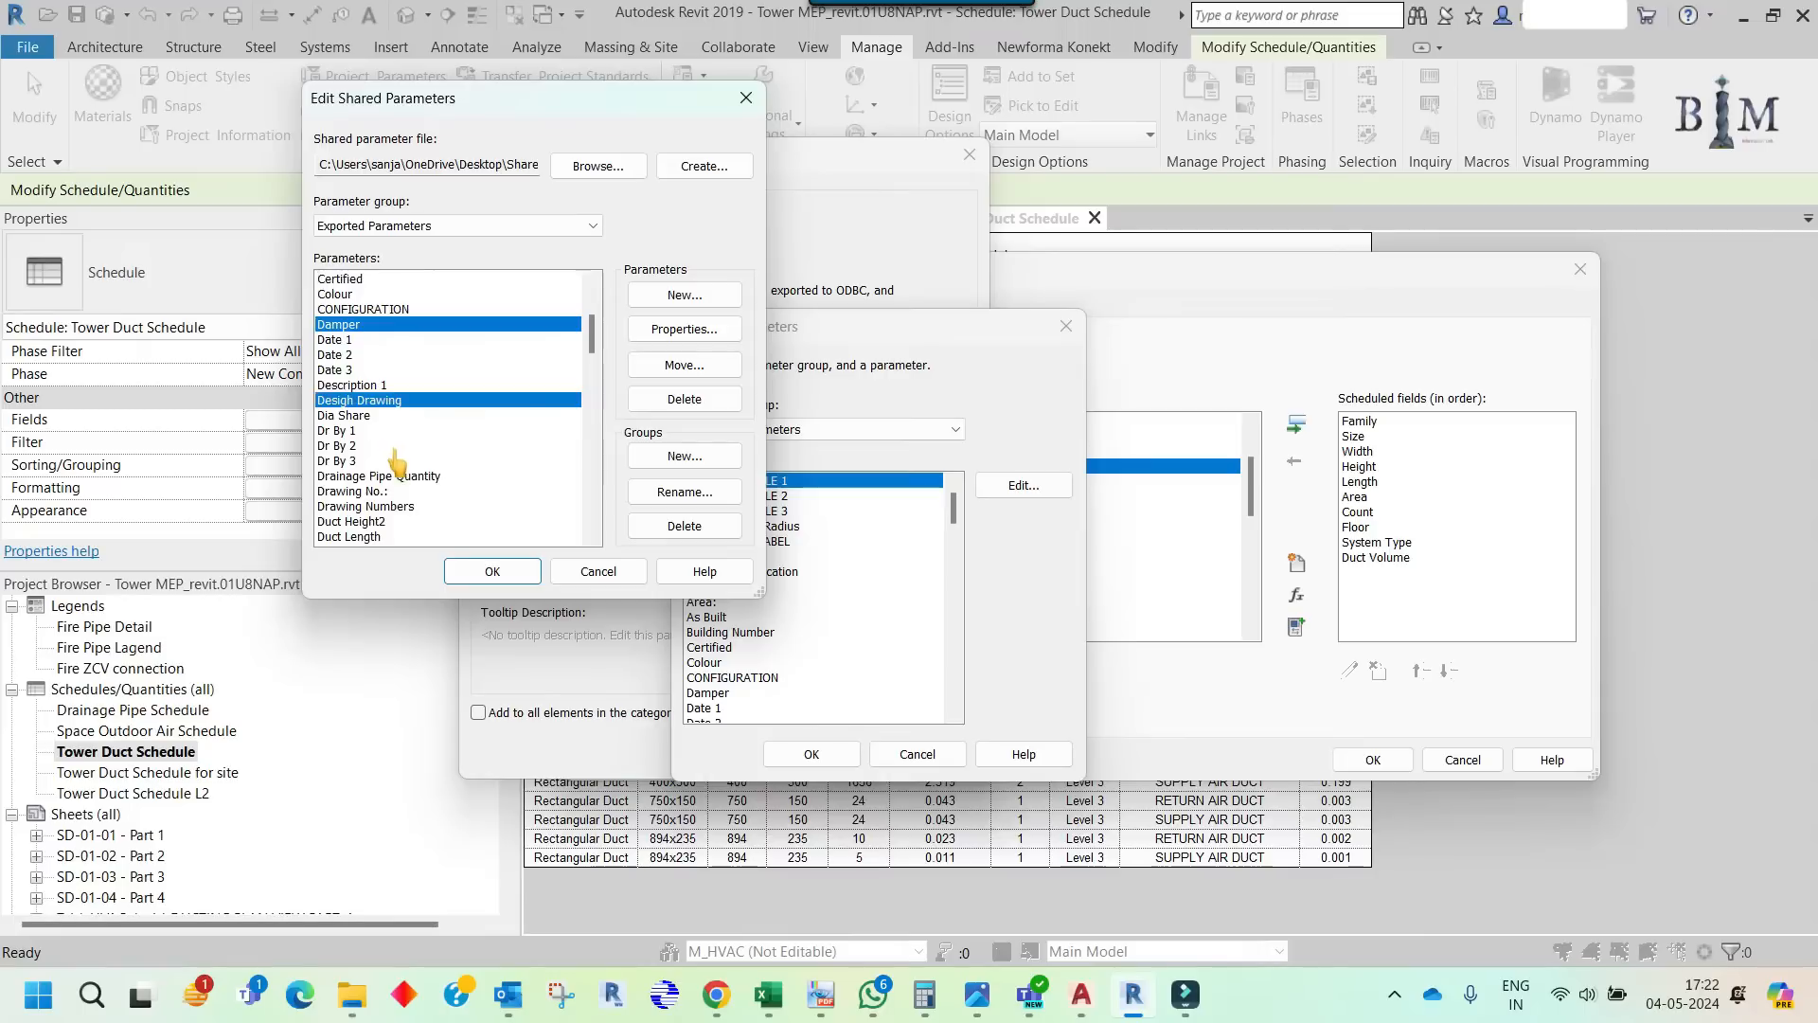
scroll(398, 464, down, 2)
scroll(410, 471, down, 2)
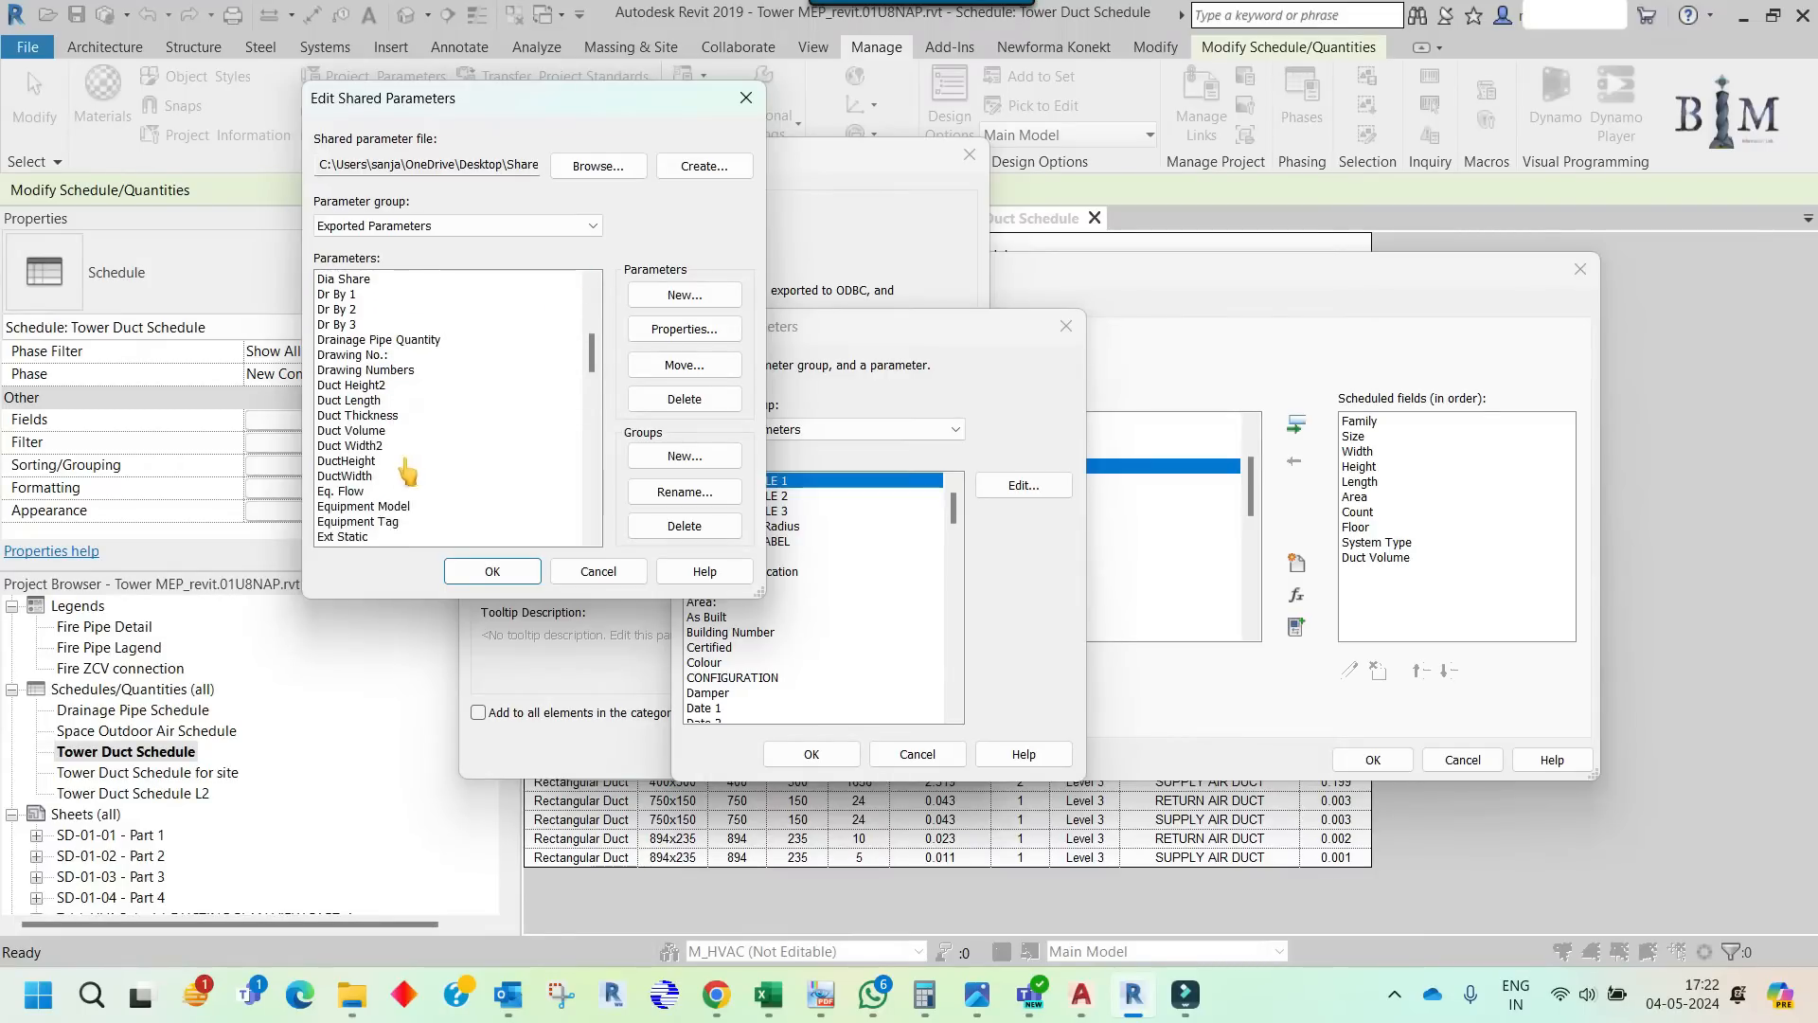
click(387, 367)
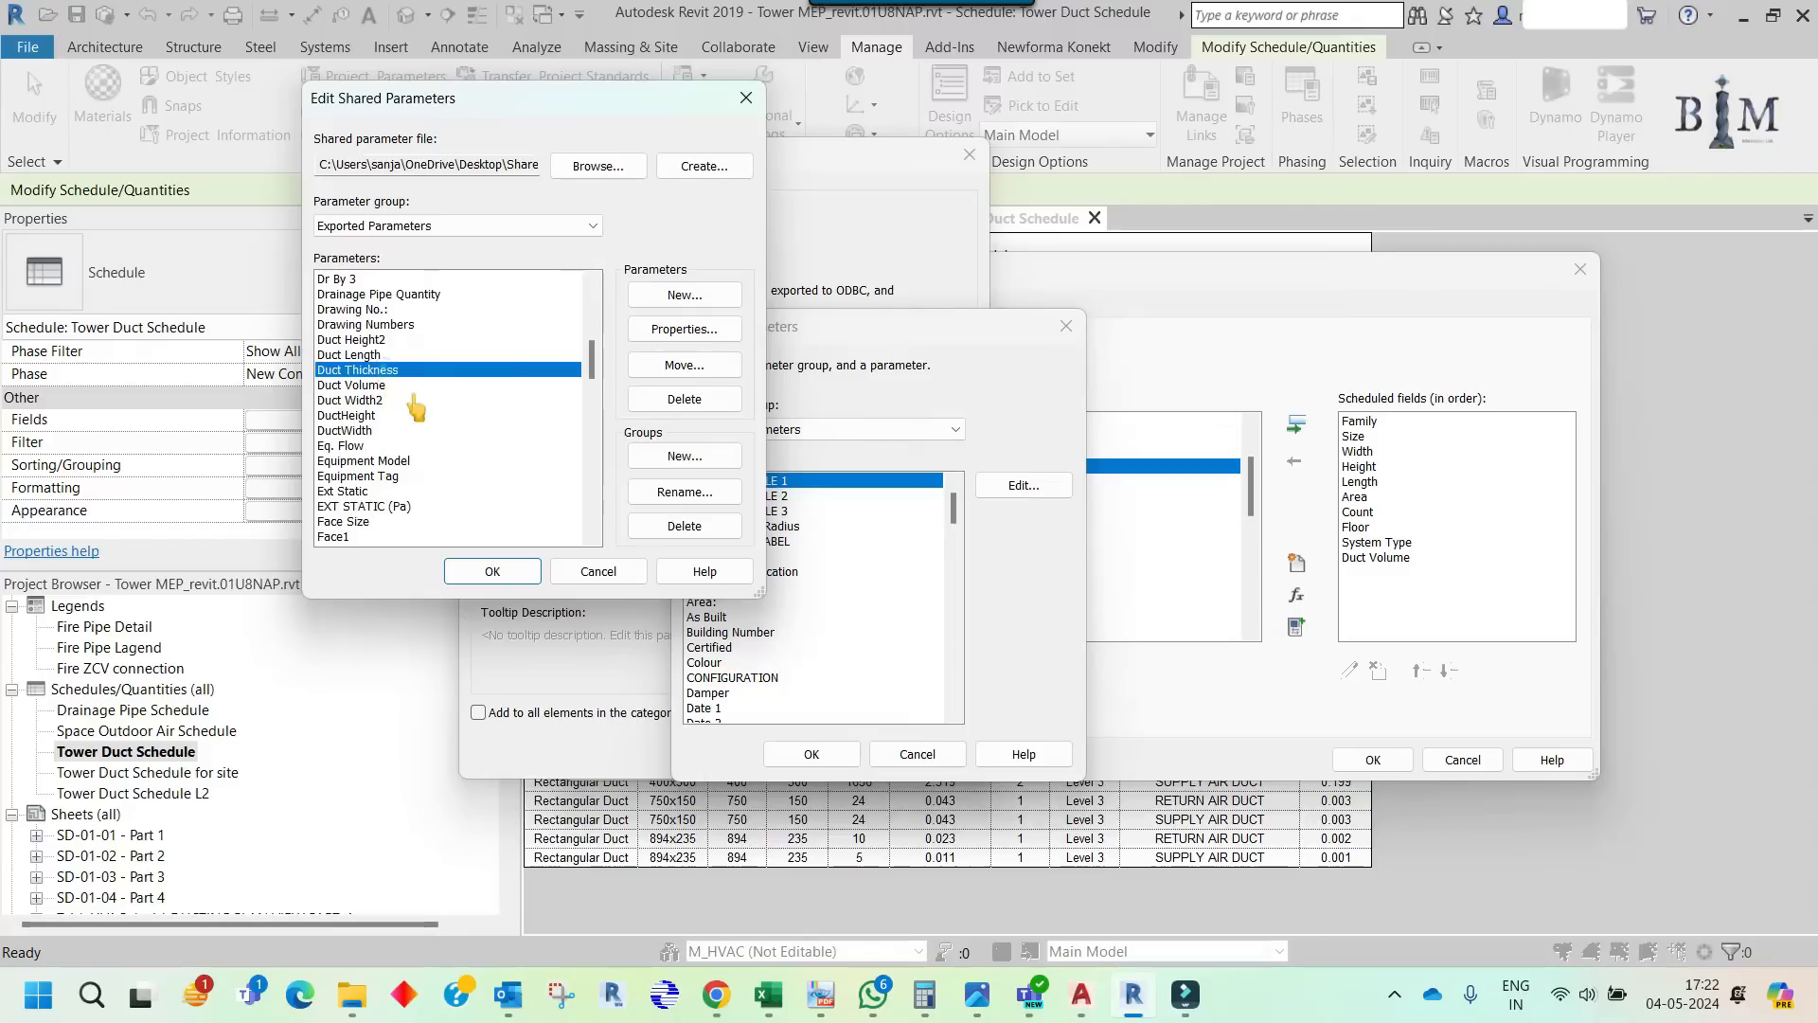
click(488, 571)
- Choose Duct Thickness from the Exported Parameters group and add it as a field to the Tower Duct Schedule
click(758, 434)
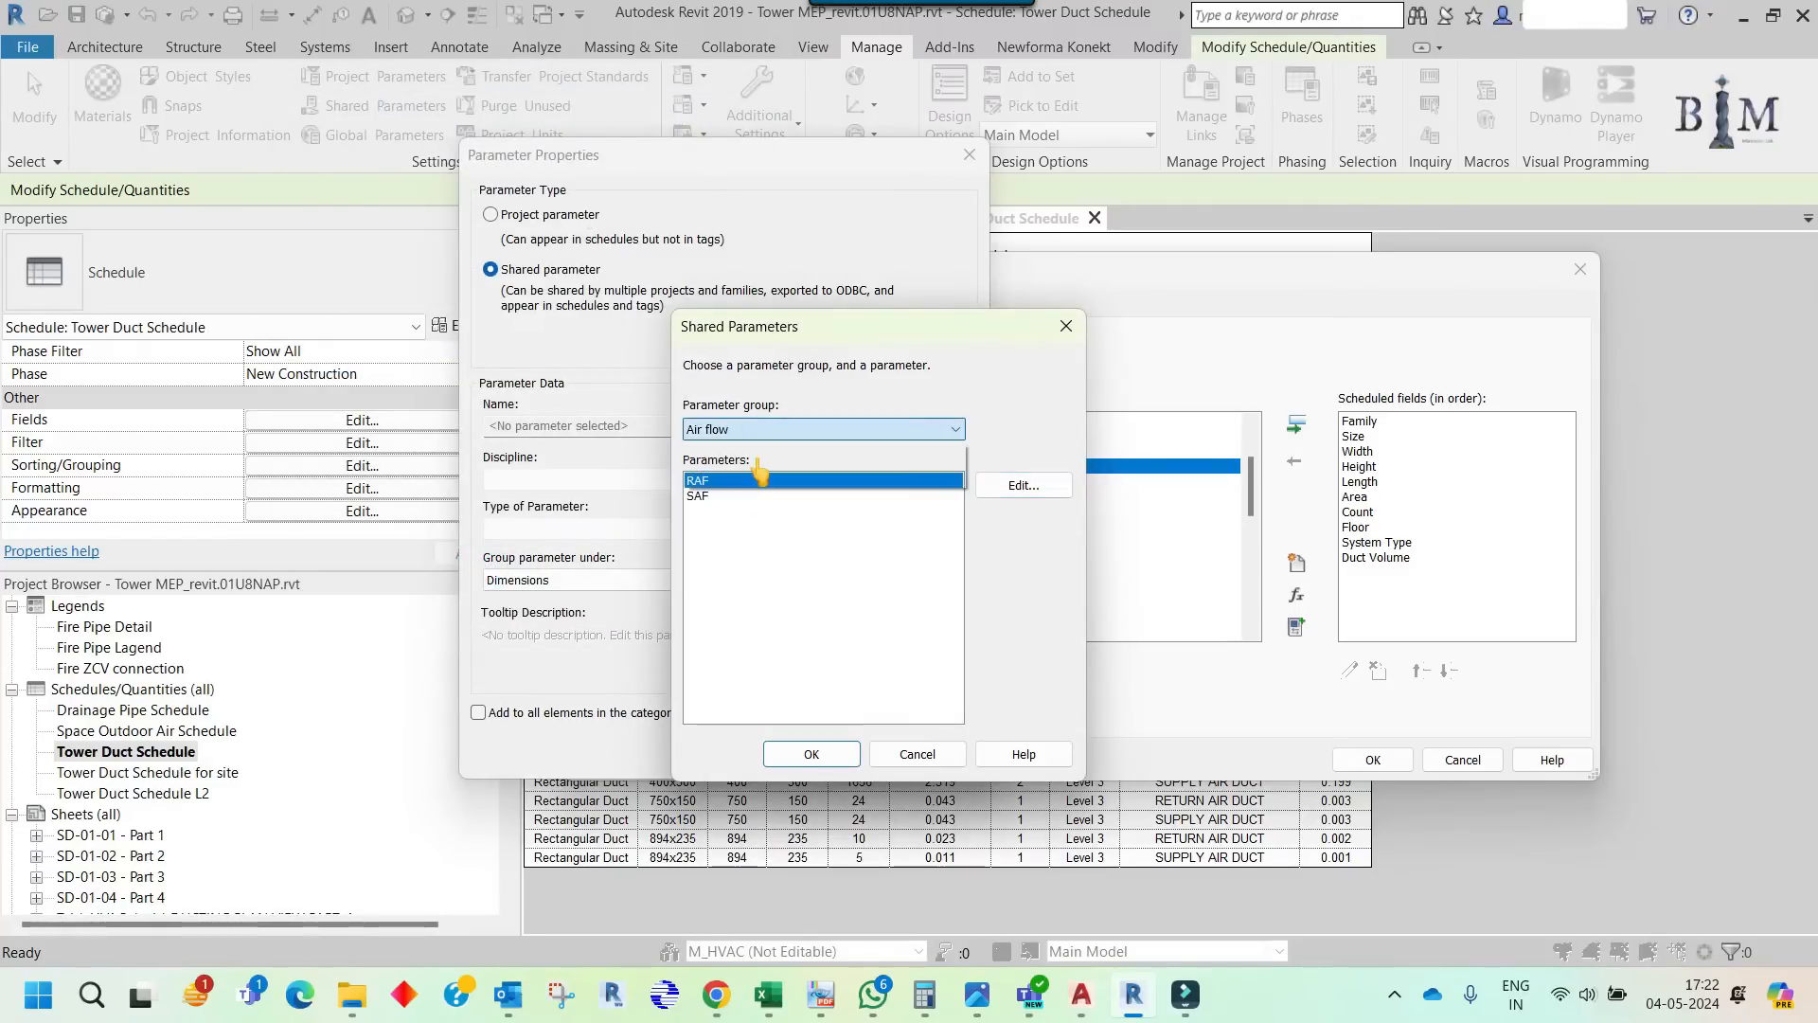
click(758, 464)
click(736, 556)
scroll(763, 607, down, 5)
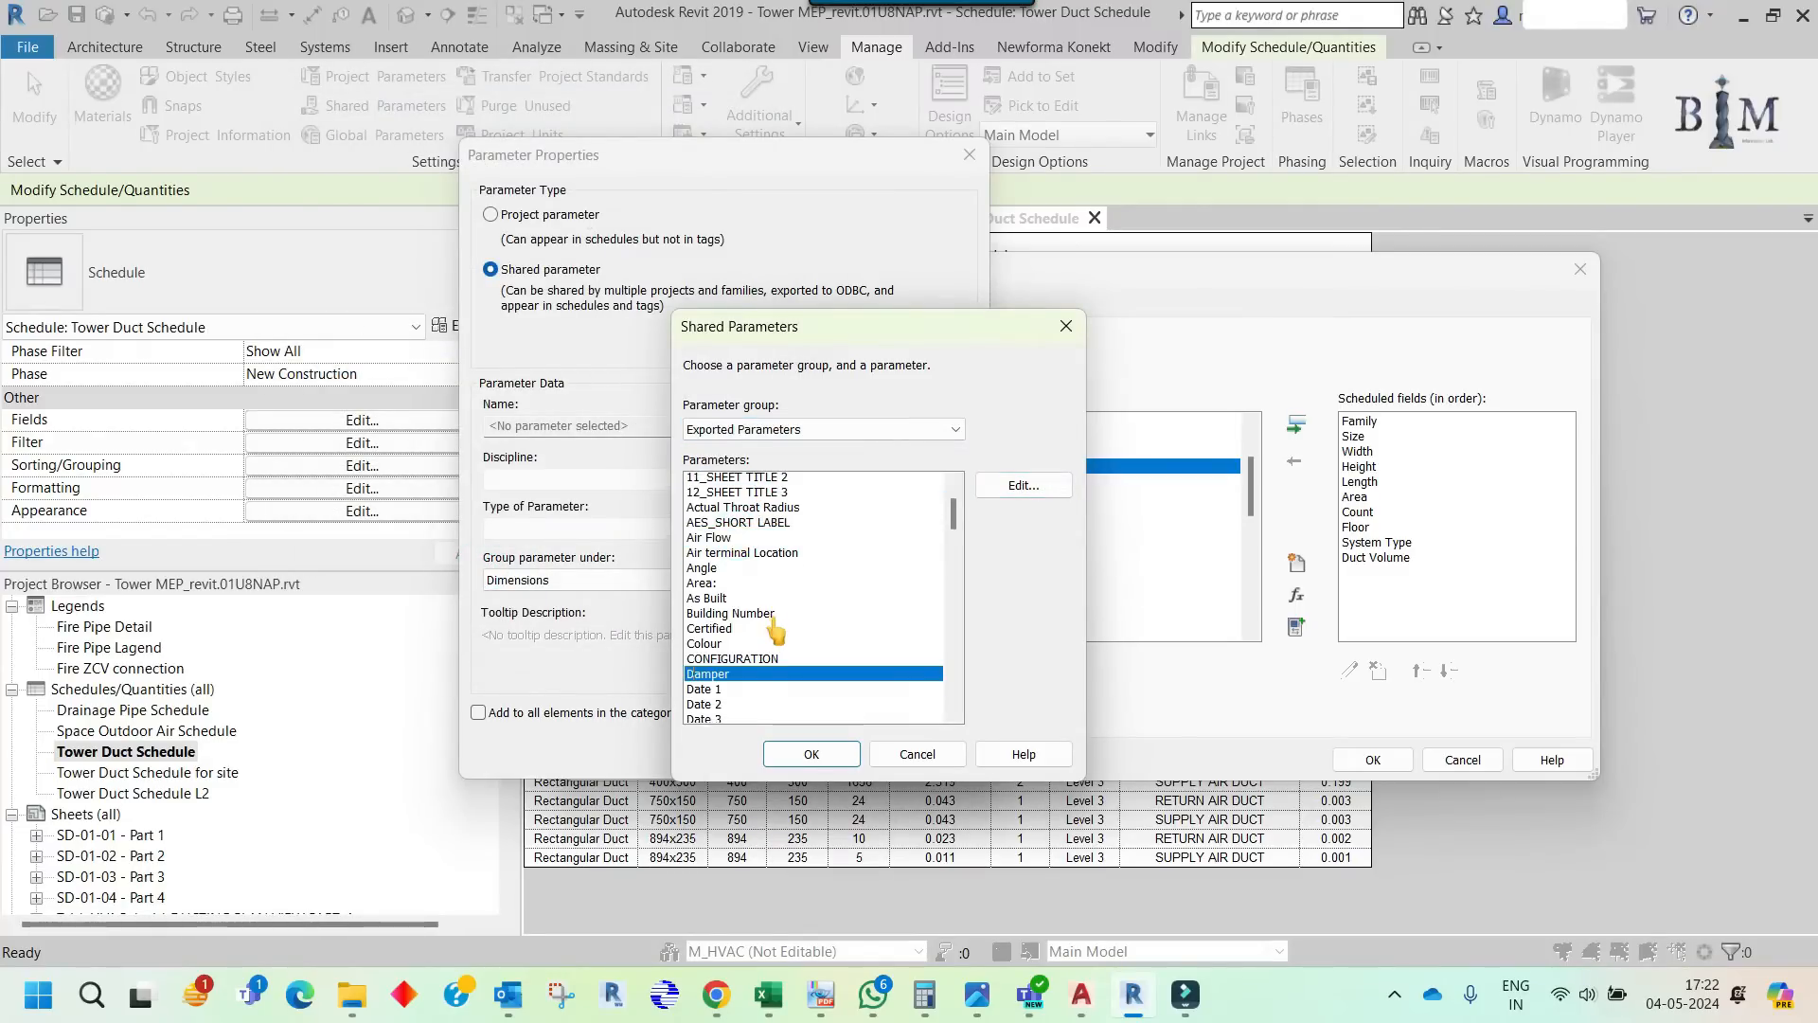
scroll(781, 625, down, 1)
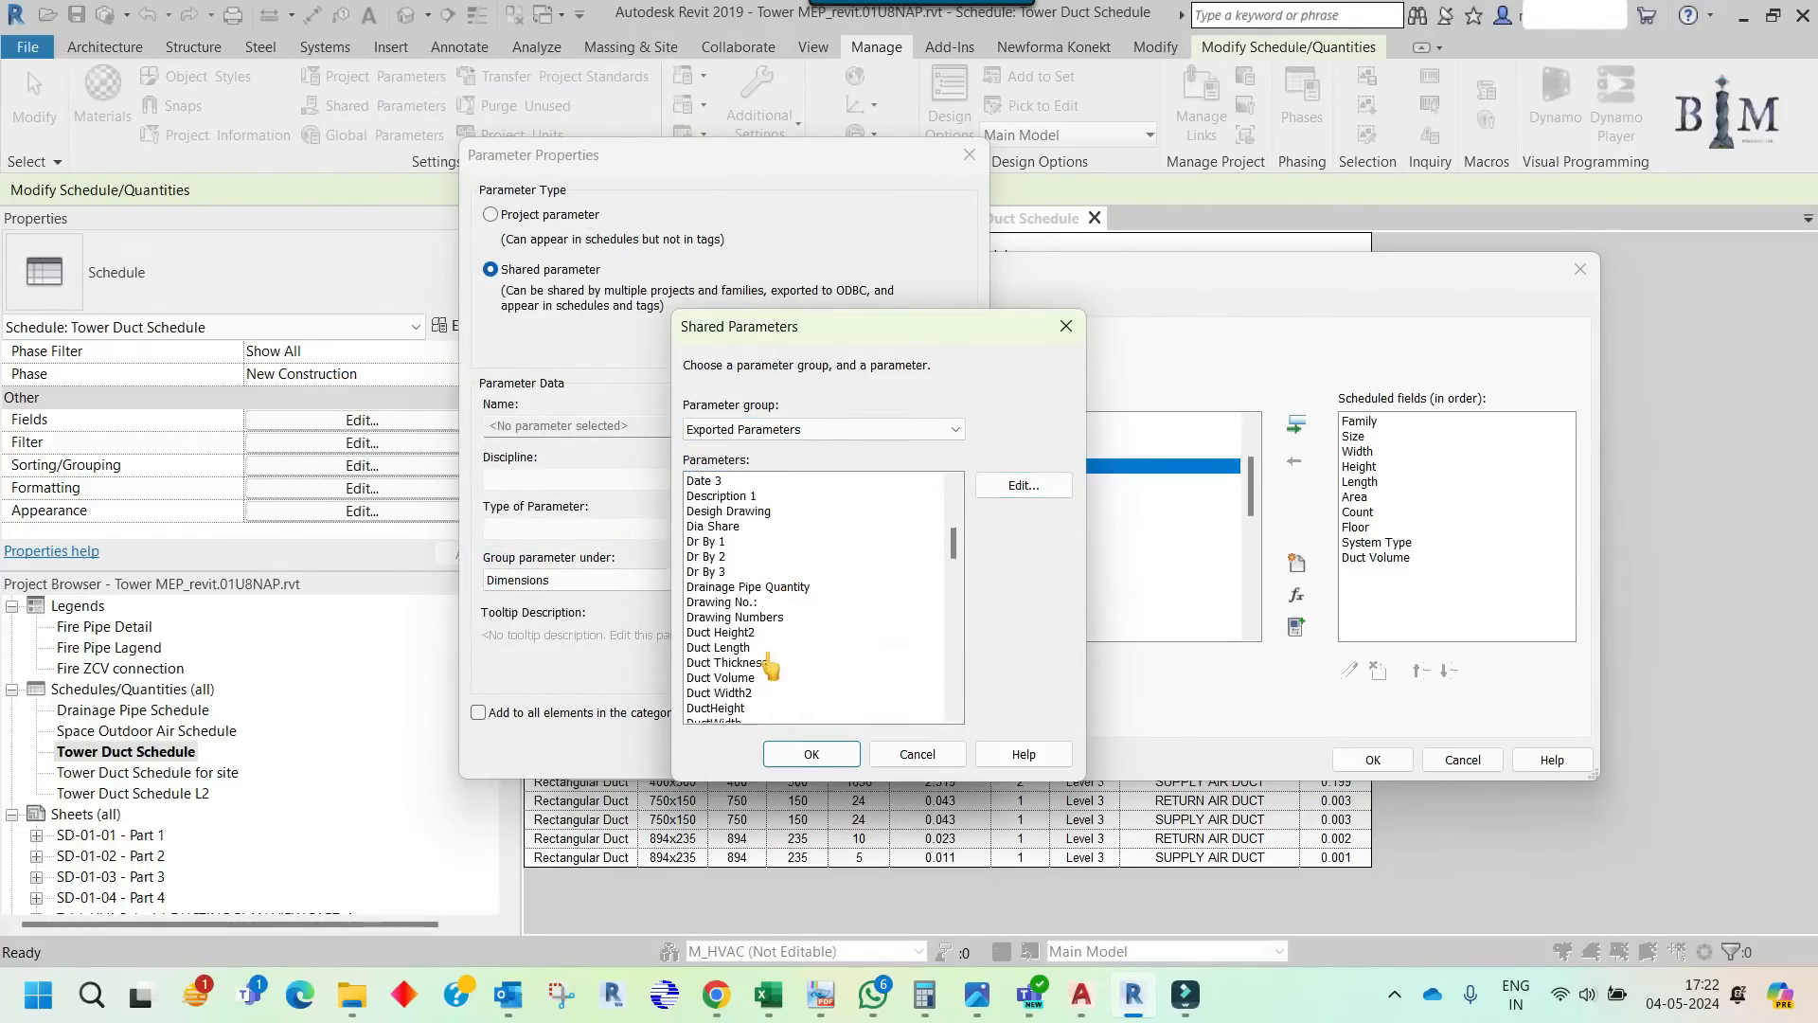
click(782, 646)
click(805, 755)
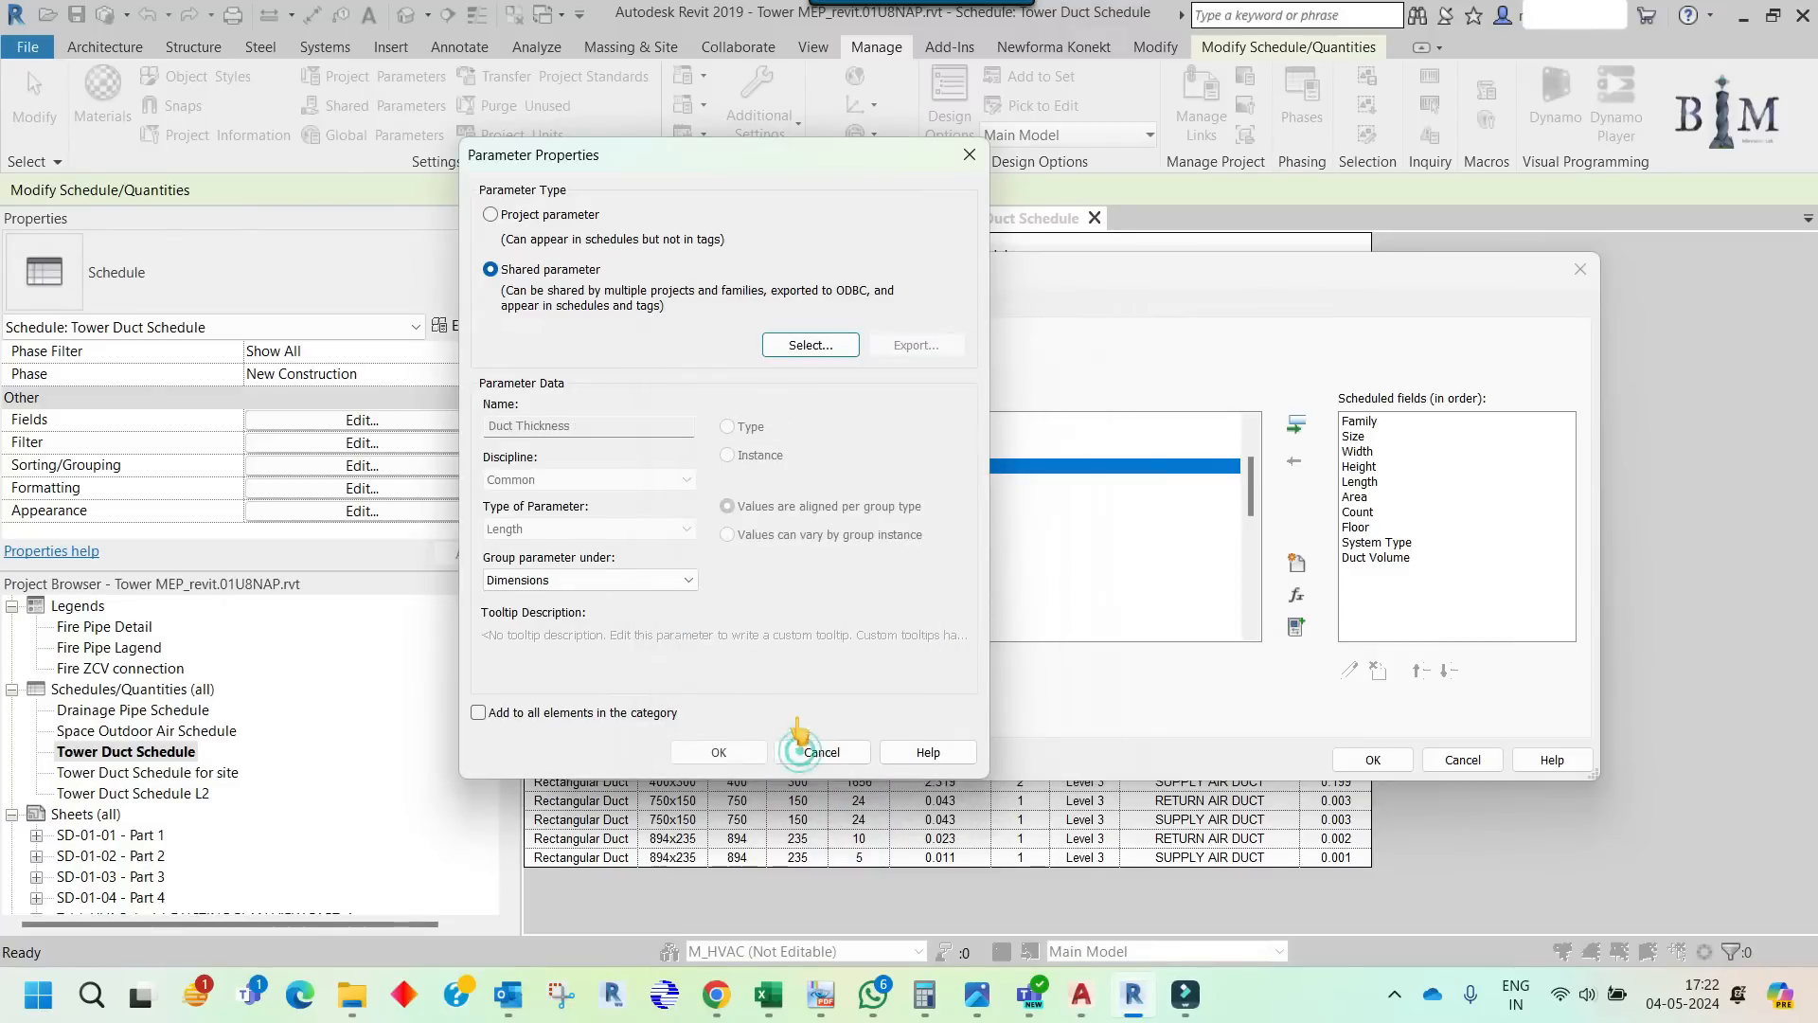
click(717, 751)
click(1373, 760)
click(1417, 326)
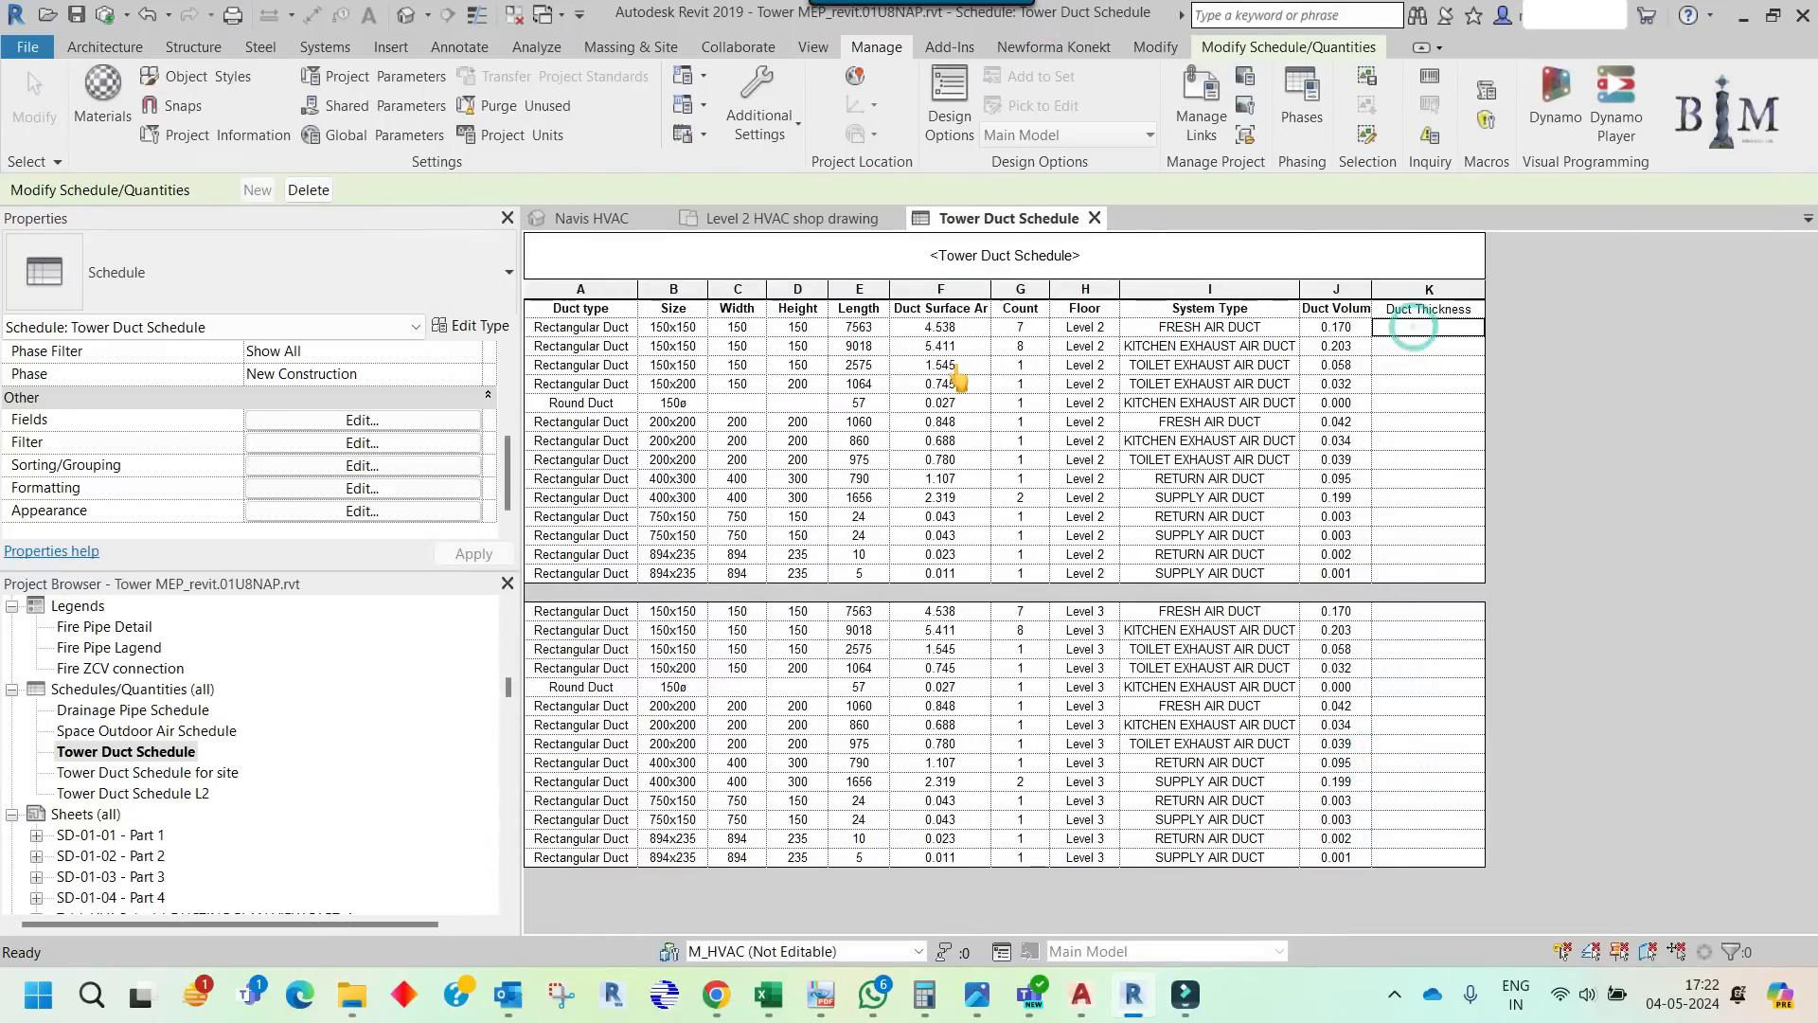
- Override the project settings in the Duct Thickness field format and set its units to Meters
click(359, 490)
click(641, 510)
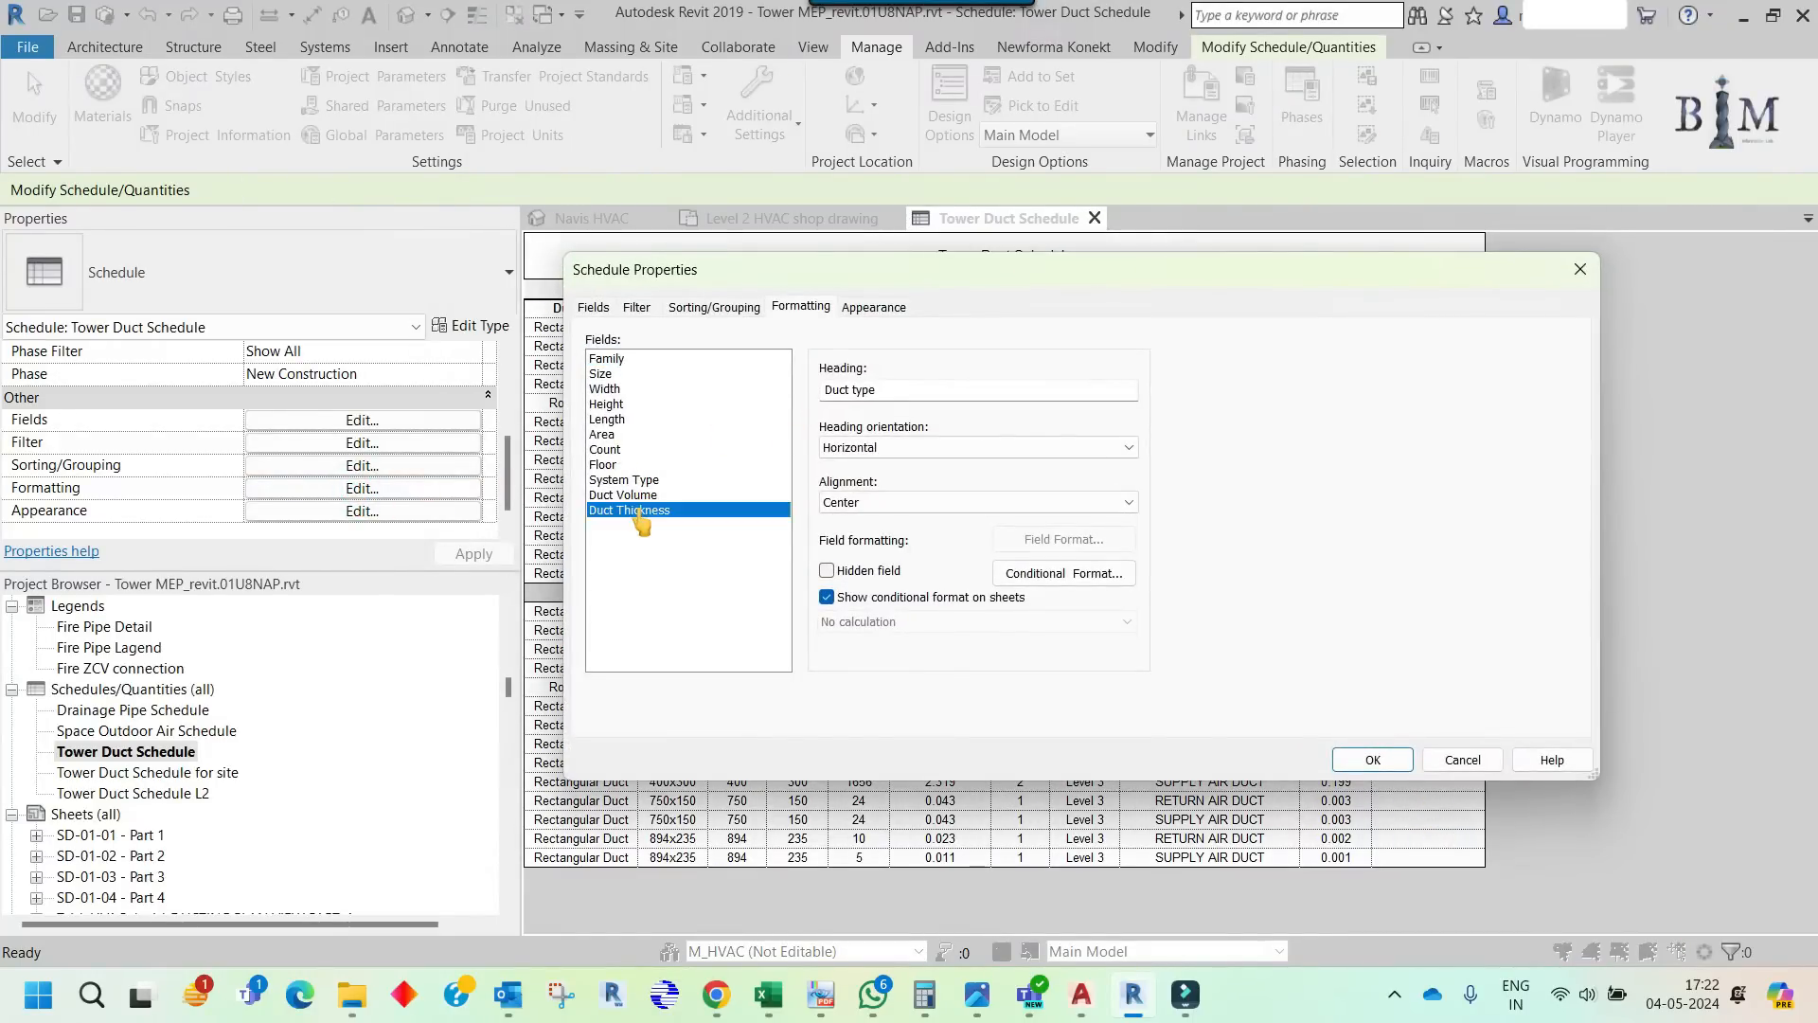
click(1038, 542)
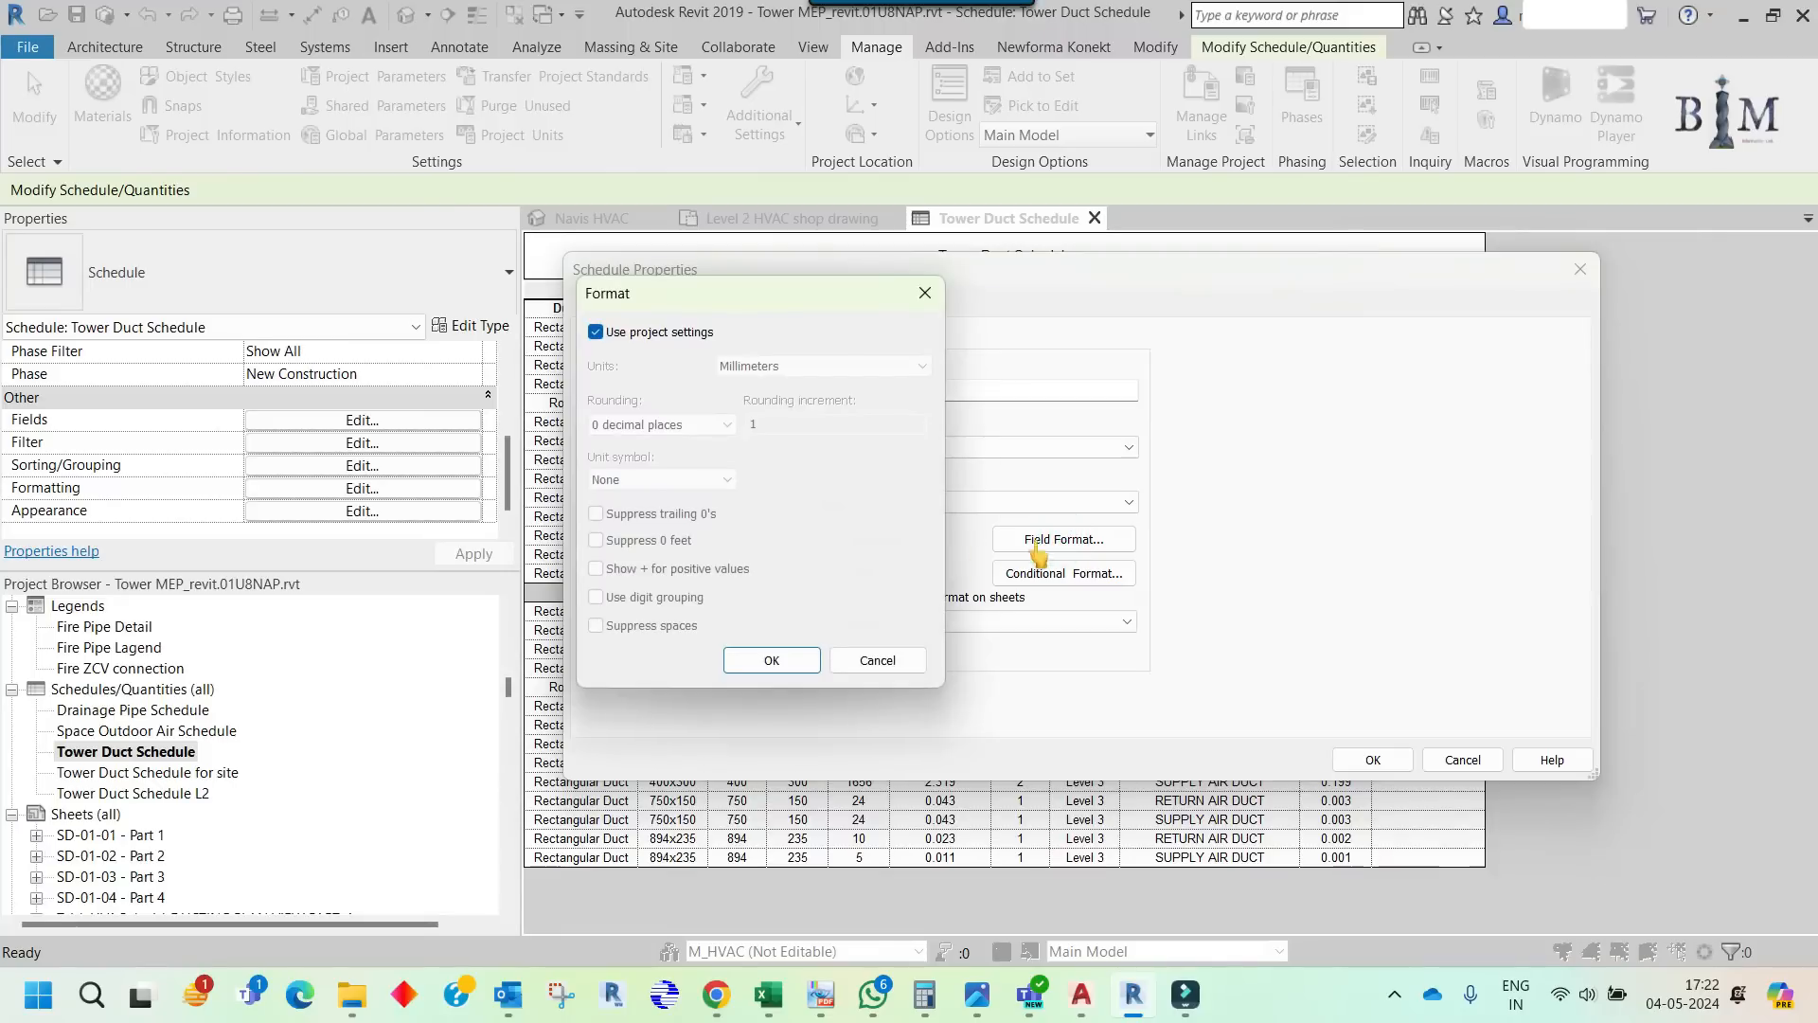
click(661, 334)
click(786, 368)
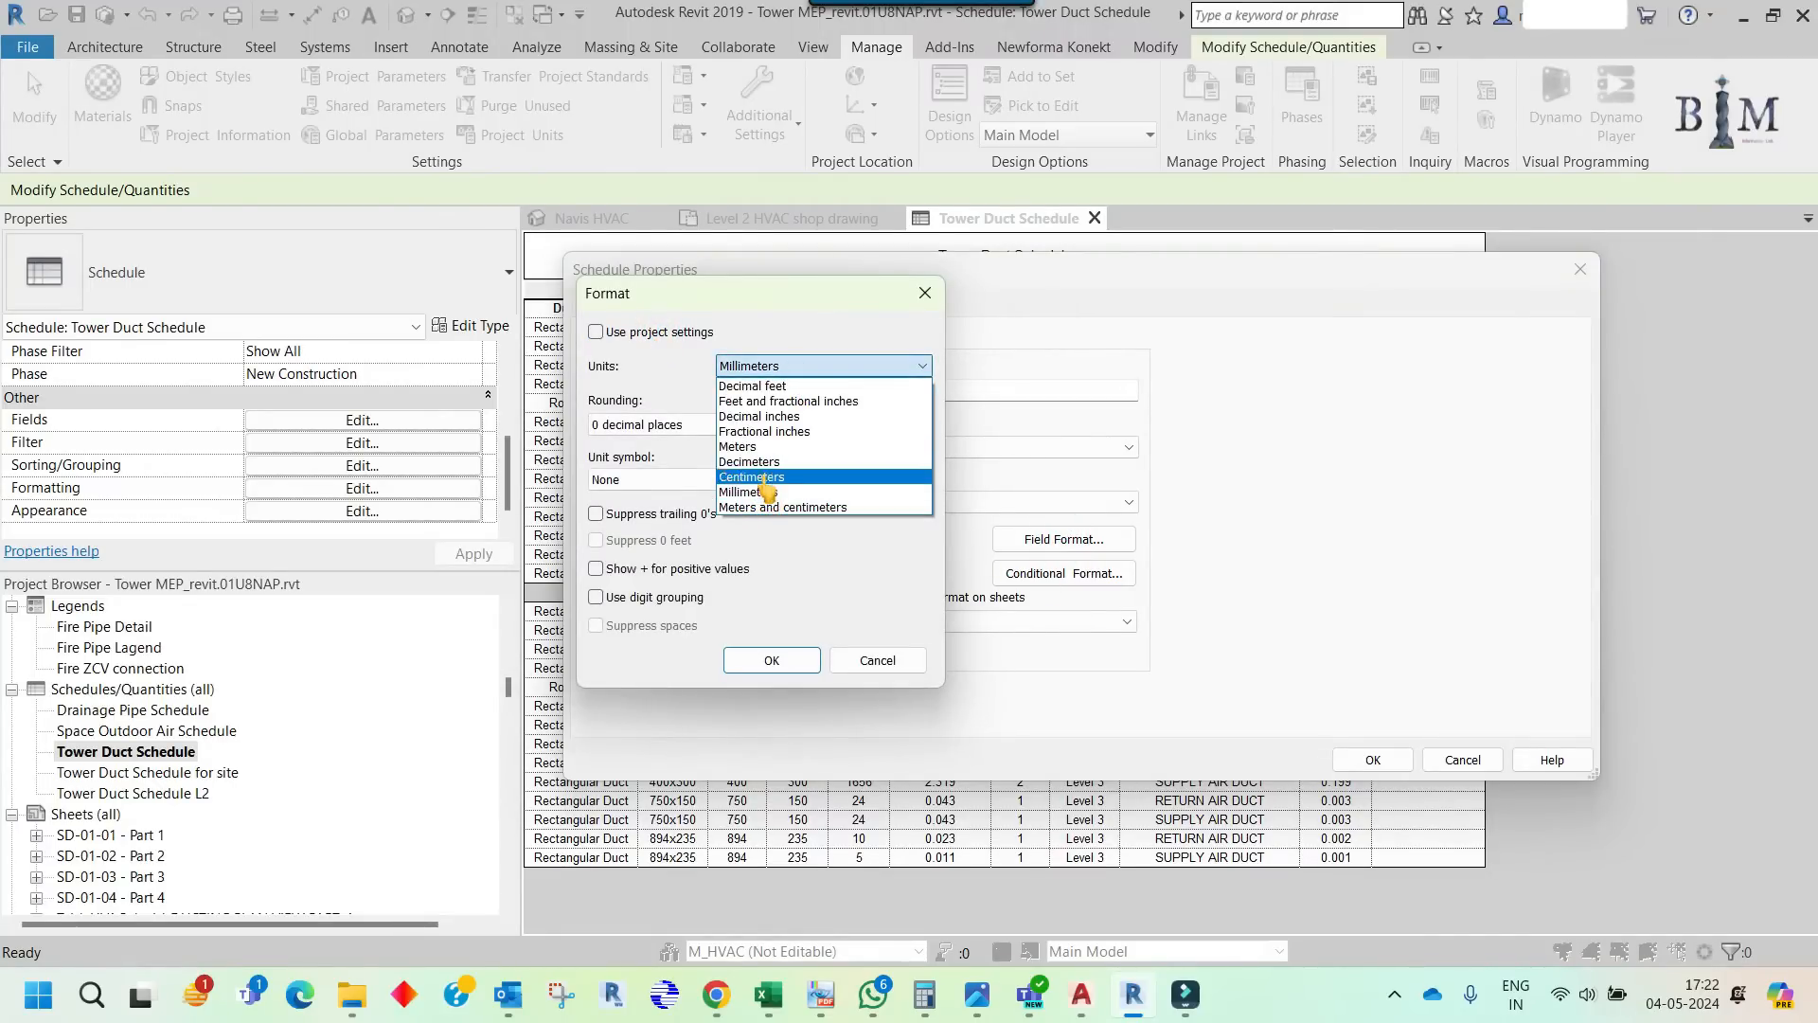
click(738, 446)
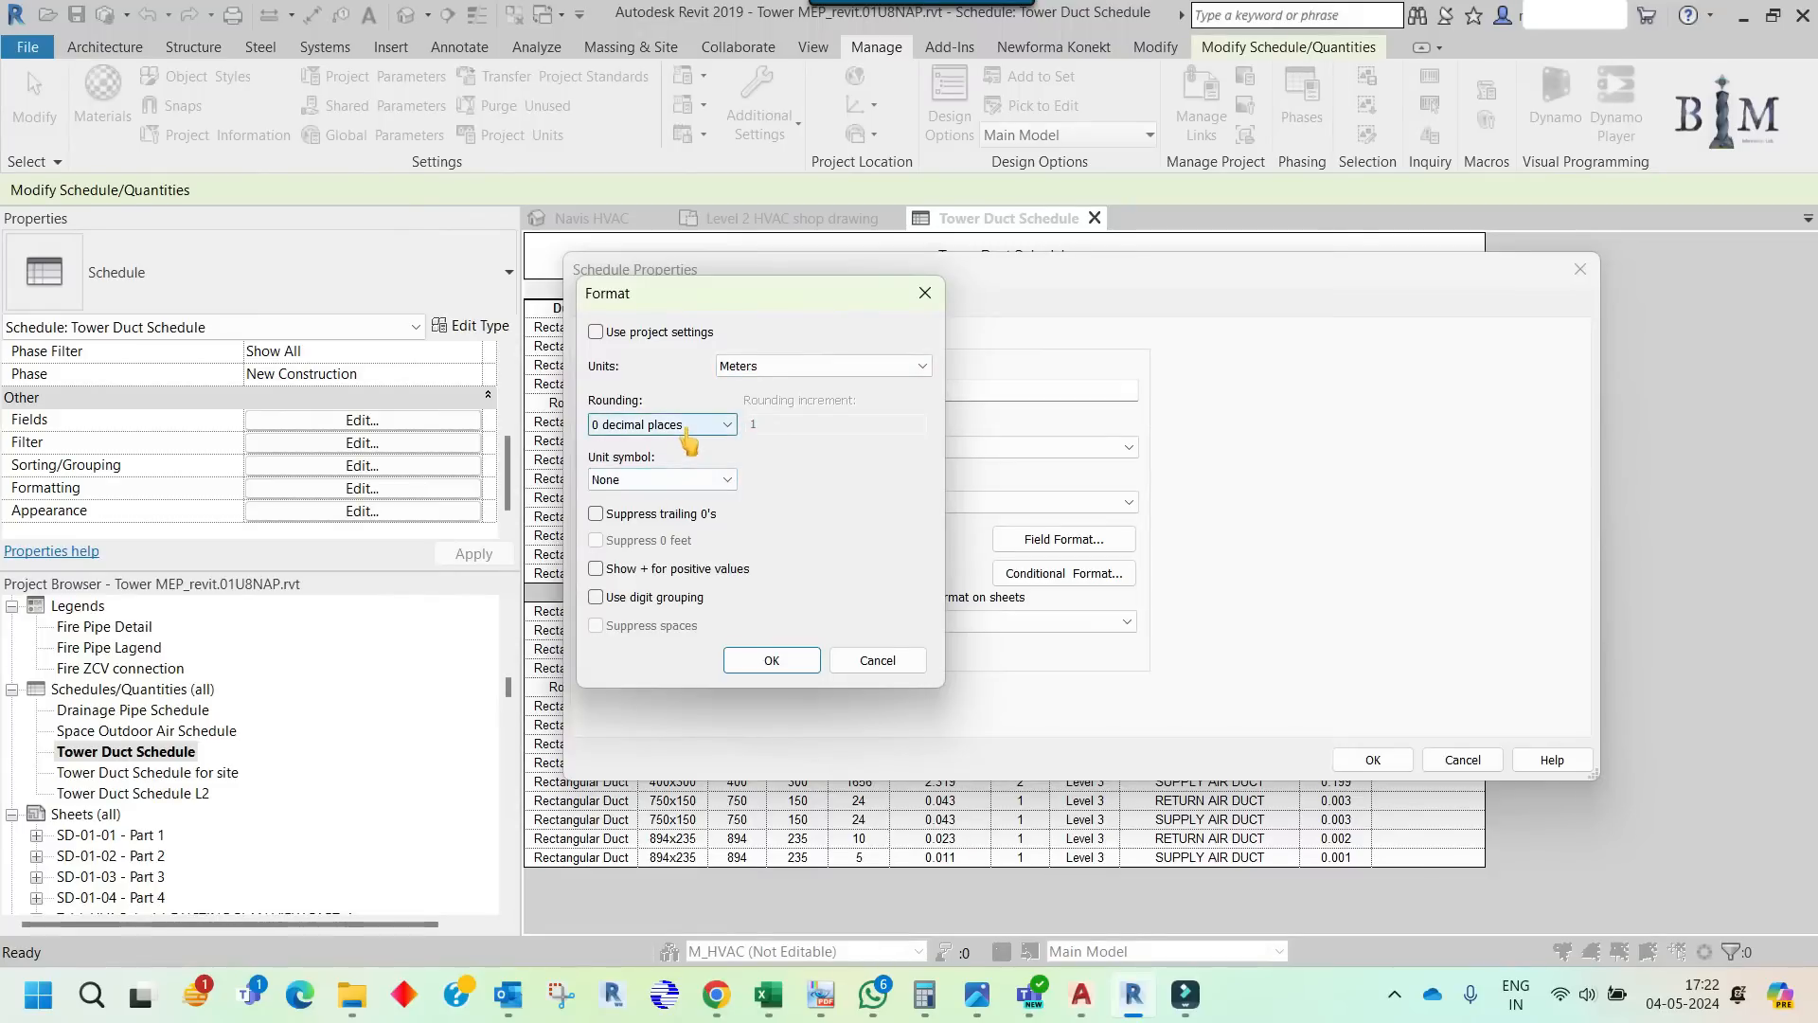
- Set the Duct Thickness format to Custom rounding with a rounding increment of 0.0001
click(715, 425)
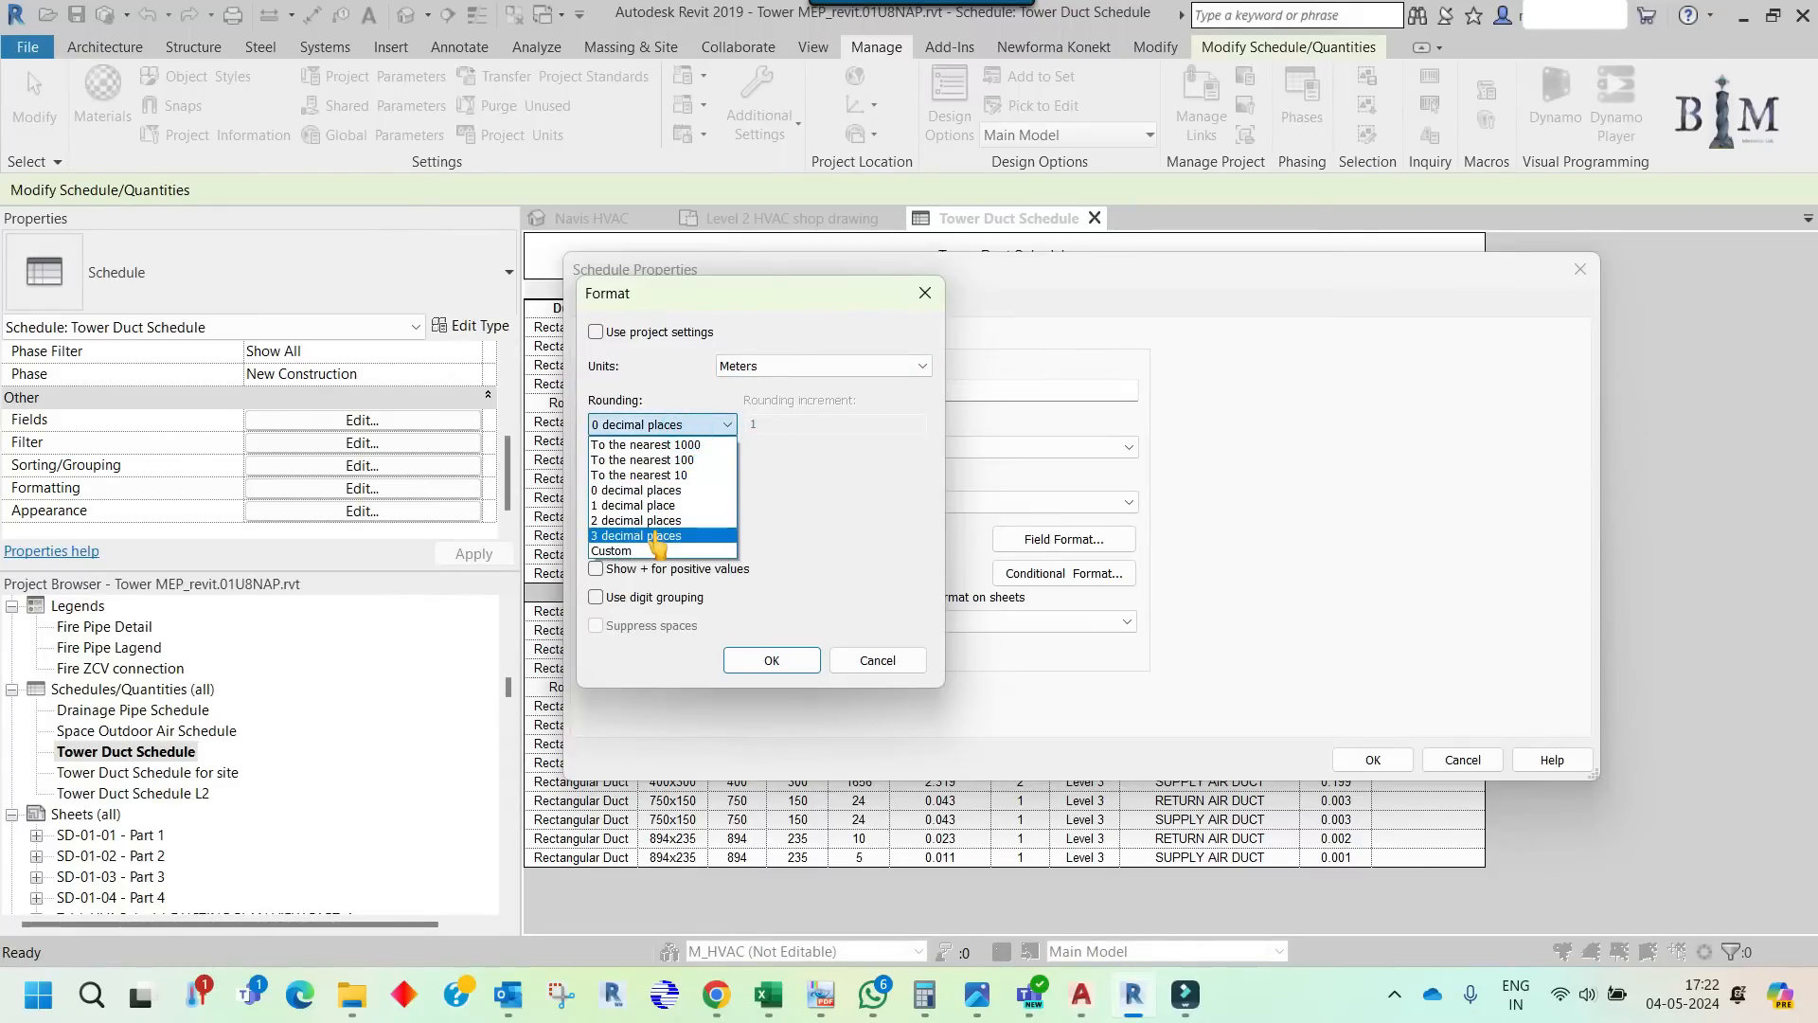
click(616, 551)
double_click(763, 424)
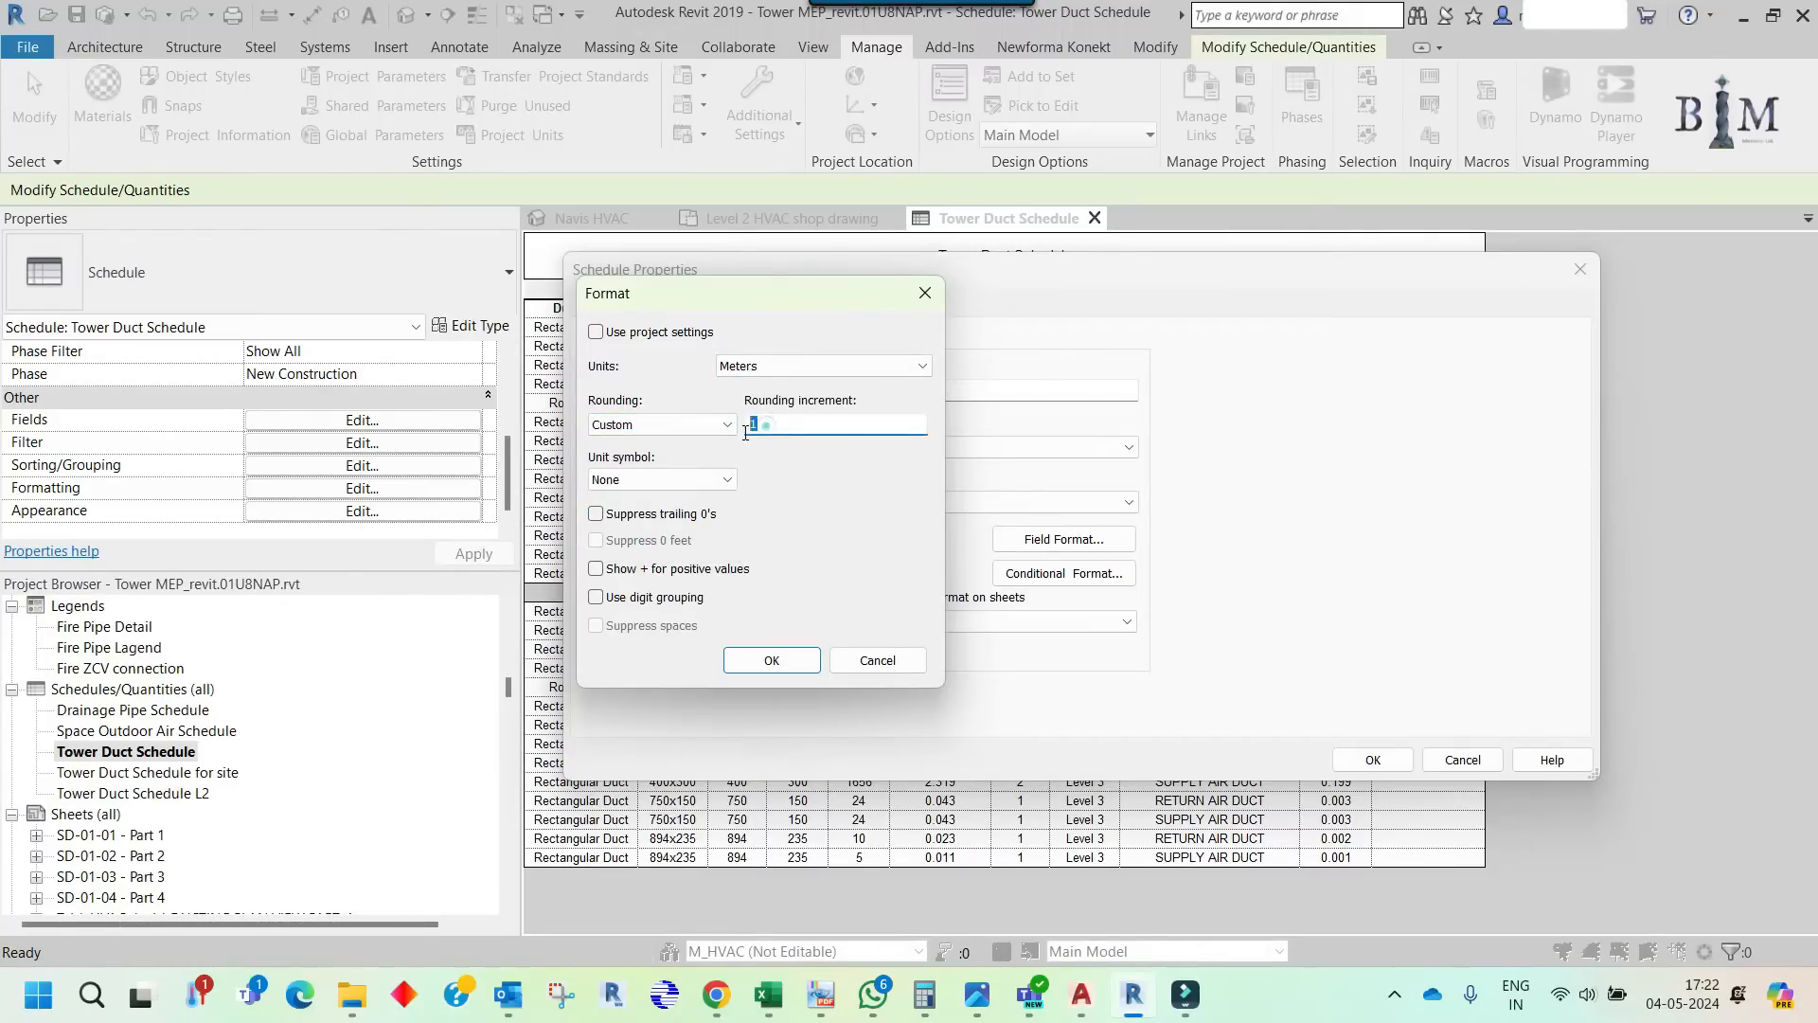
click(632, 424)
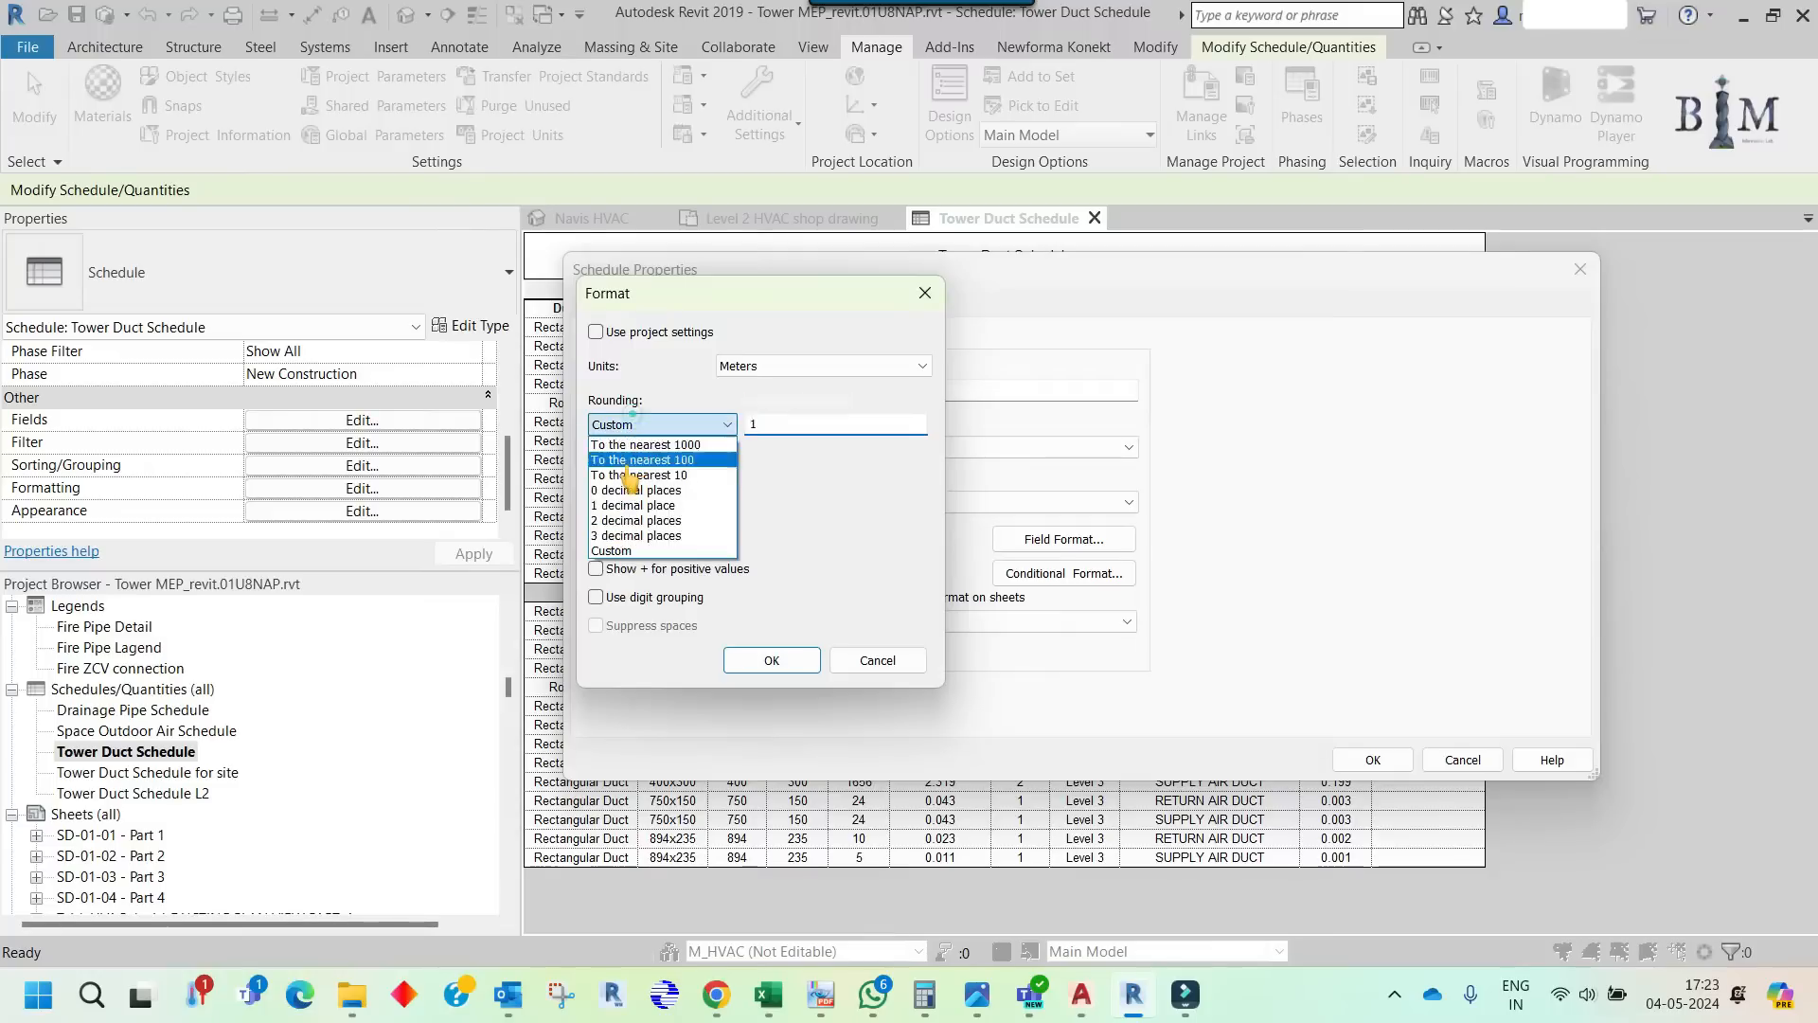
click(618, 536)
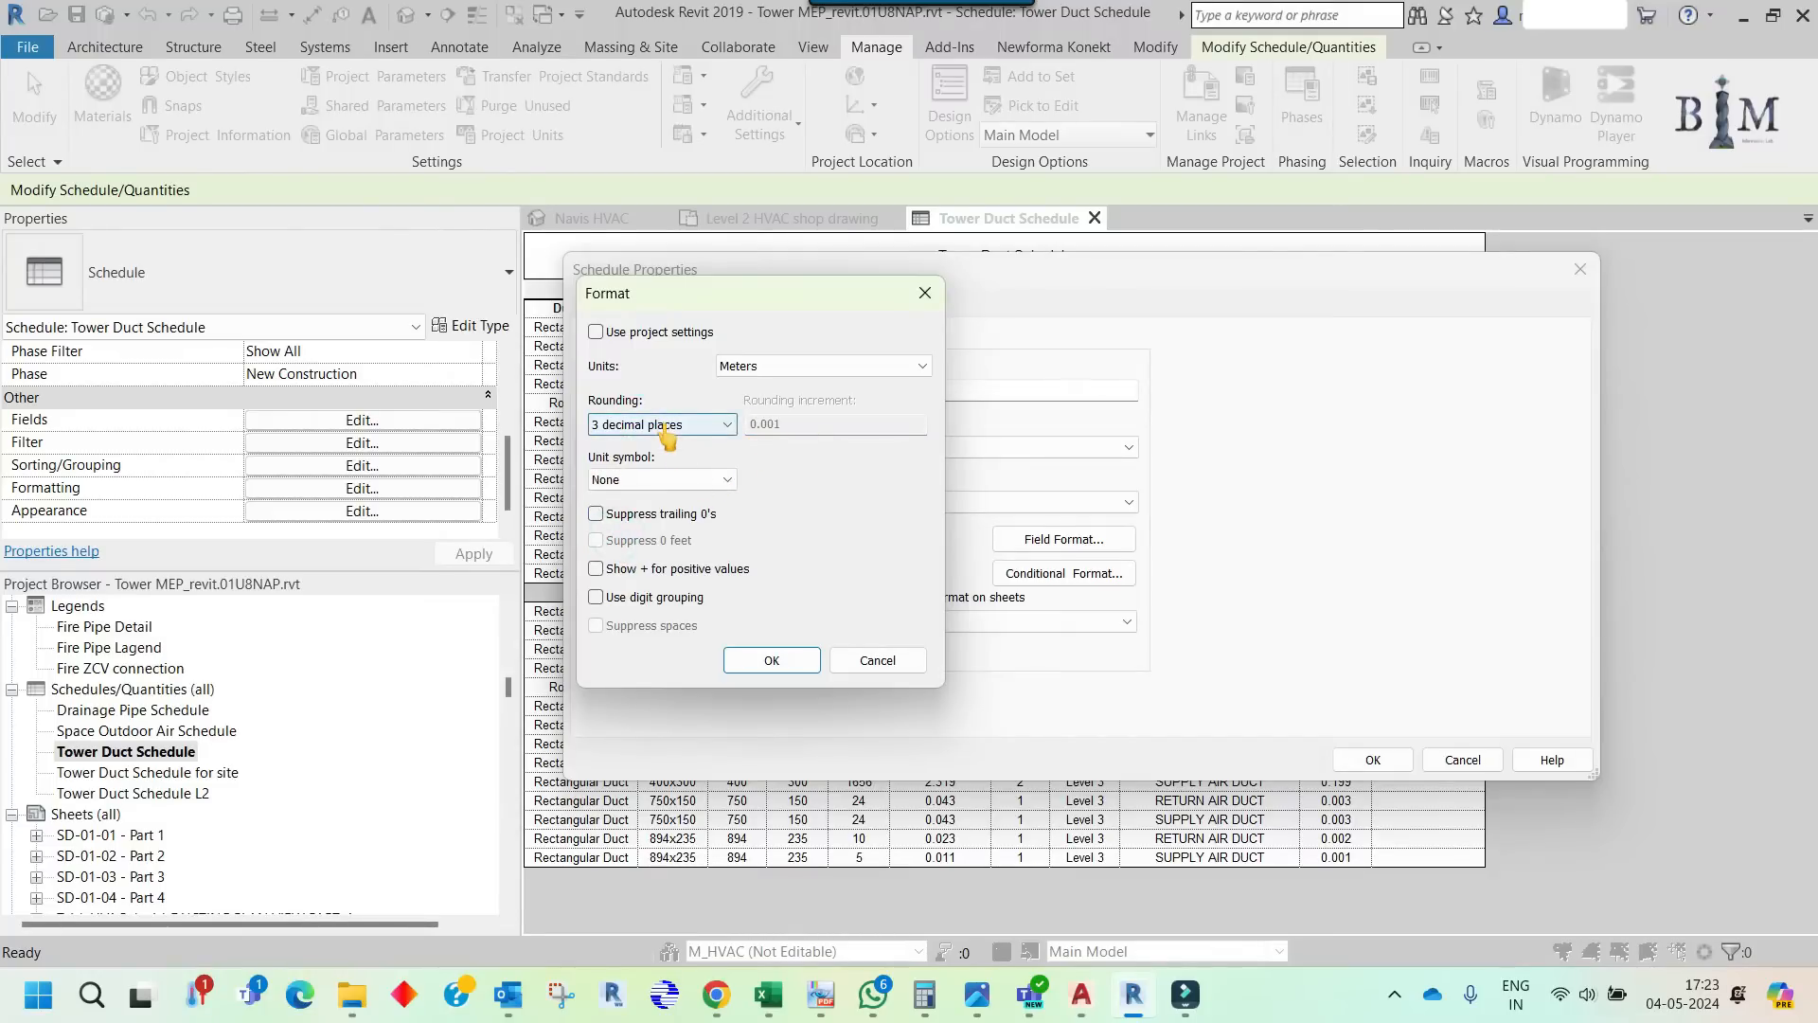
click(663, 423)
click(616, 551)
double_click(777, 424)
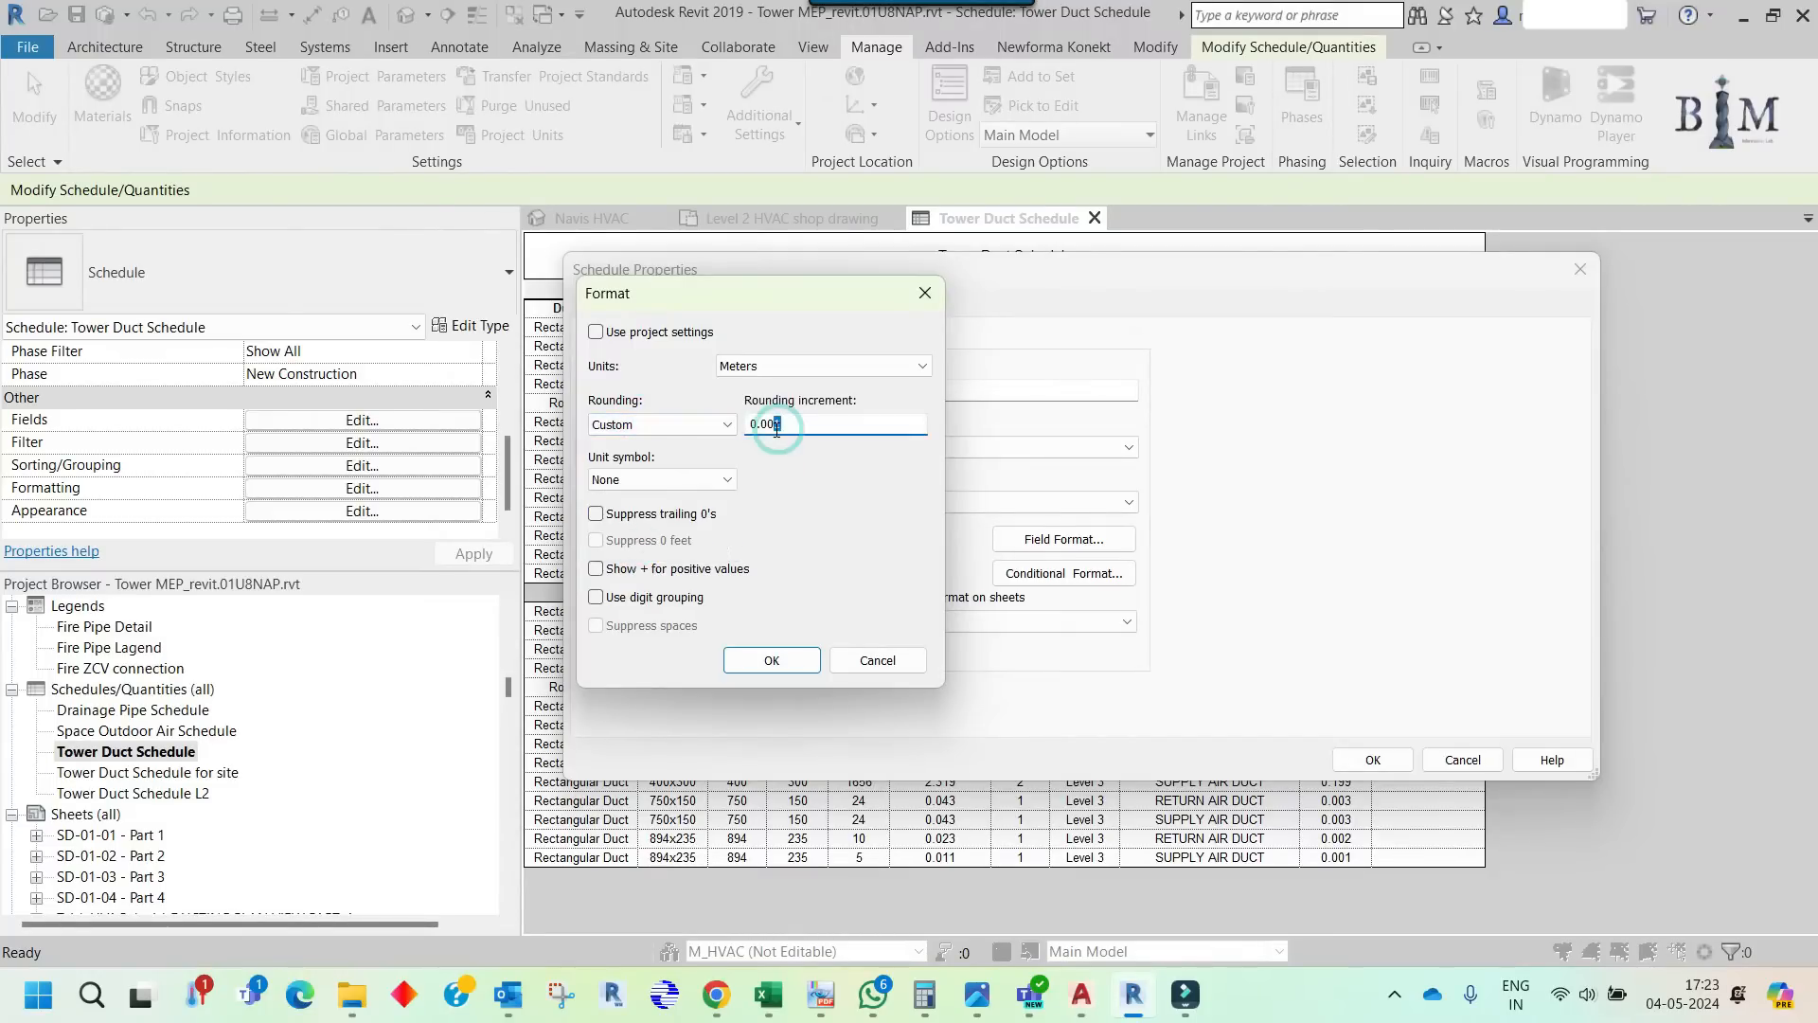
text(0)
key(BackSpace)
- Switch to the Duct Volume workbook in Excel to check the thickness values in metres, and return to Revit
mouse_move(768, 995)
click(1063, 934)
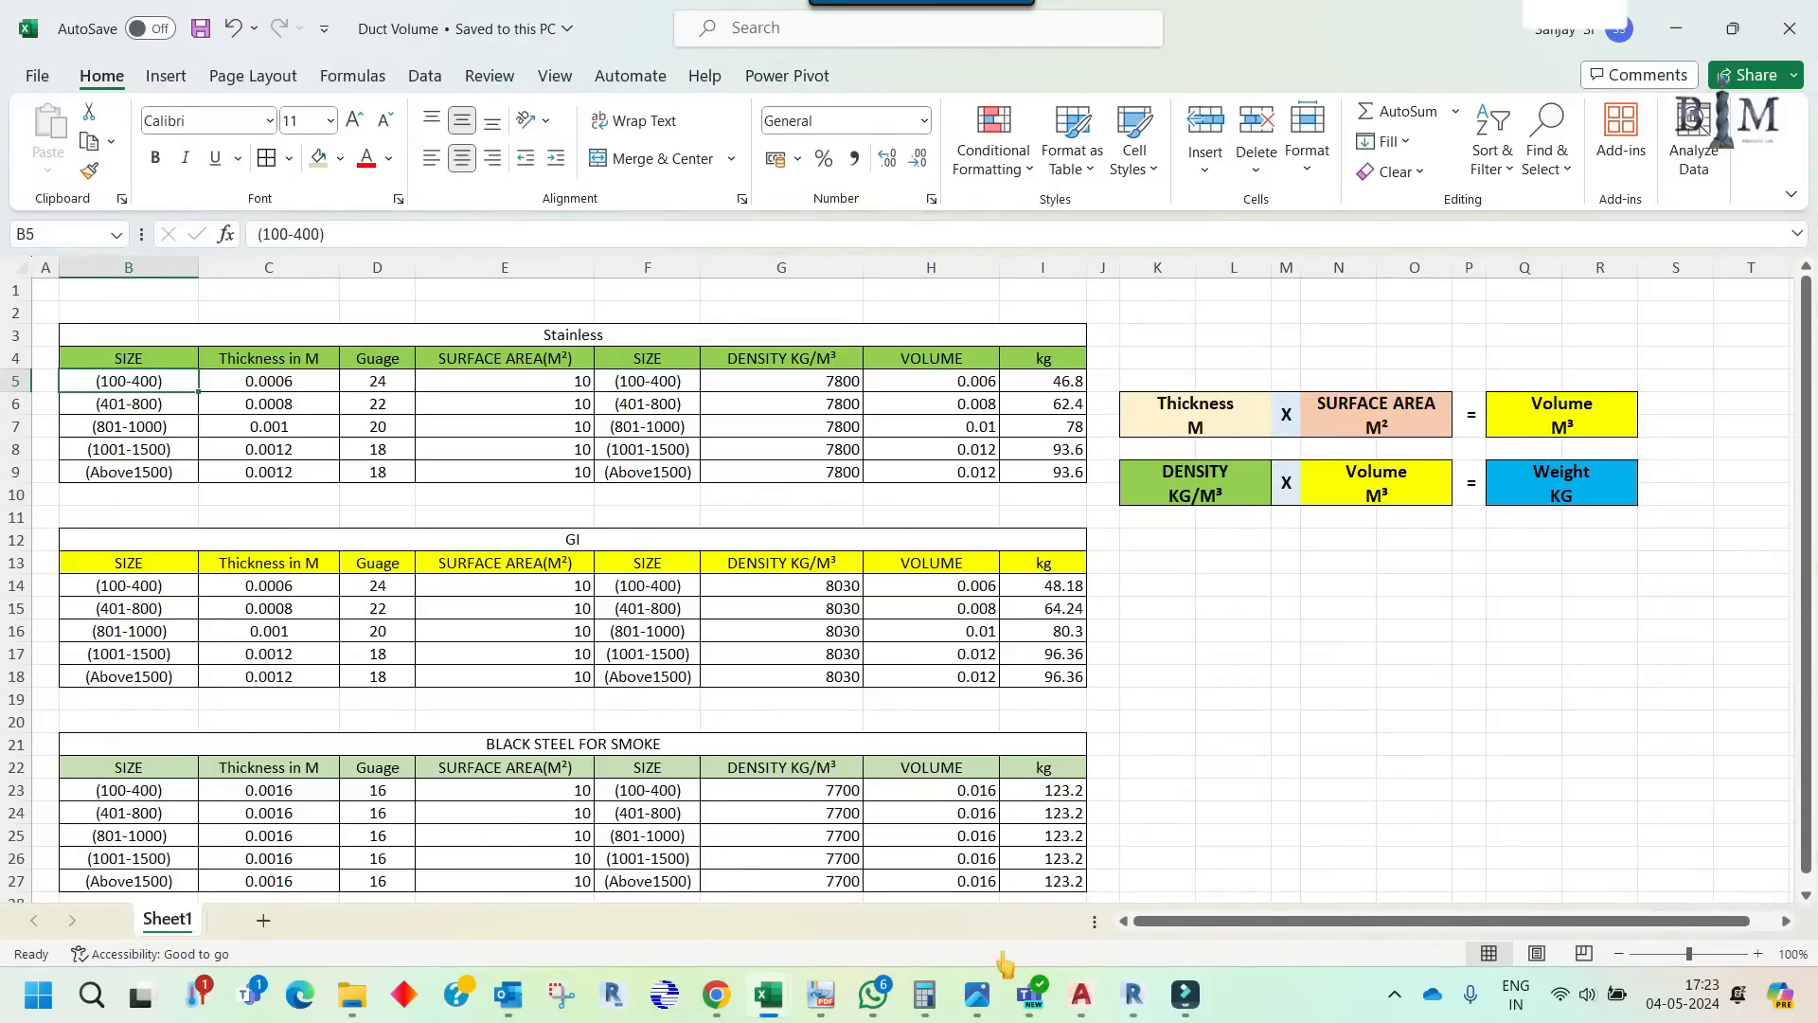
mouse_move(1141, 996)
click(1172, 909)
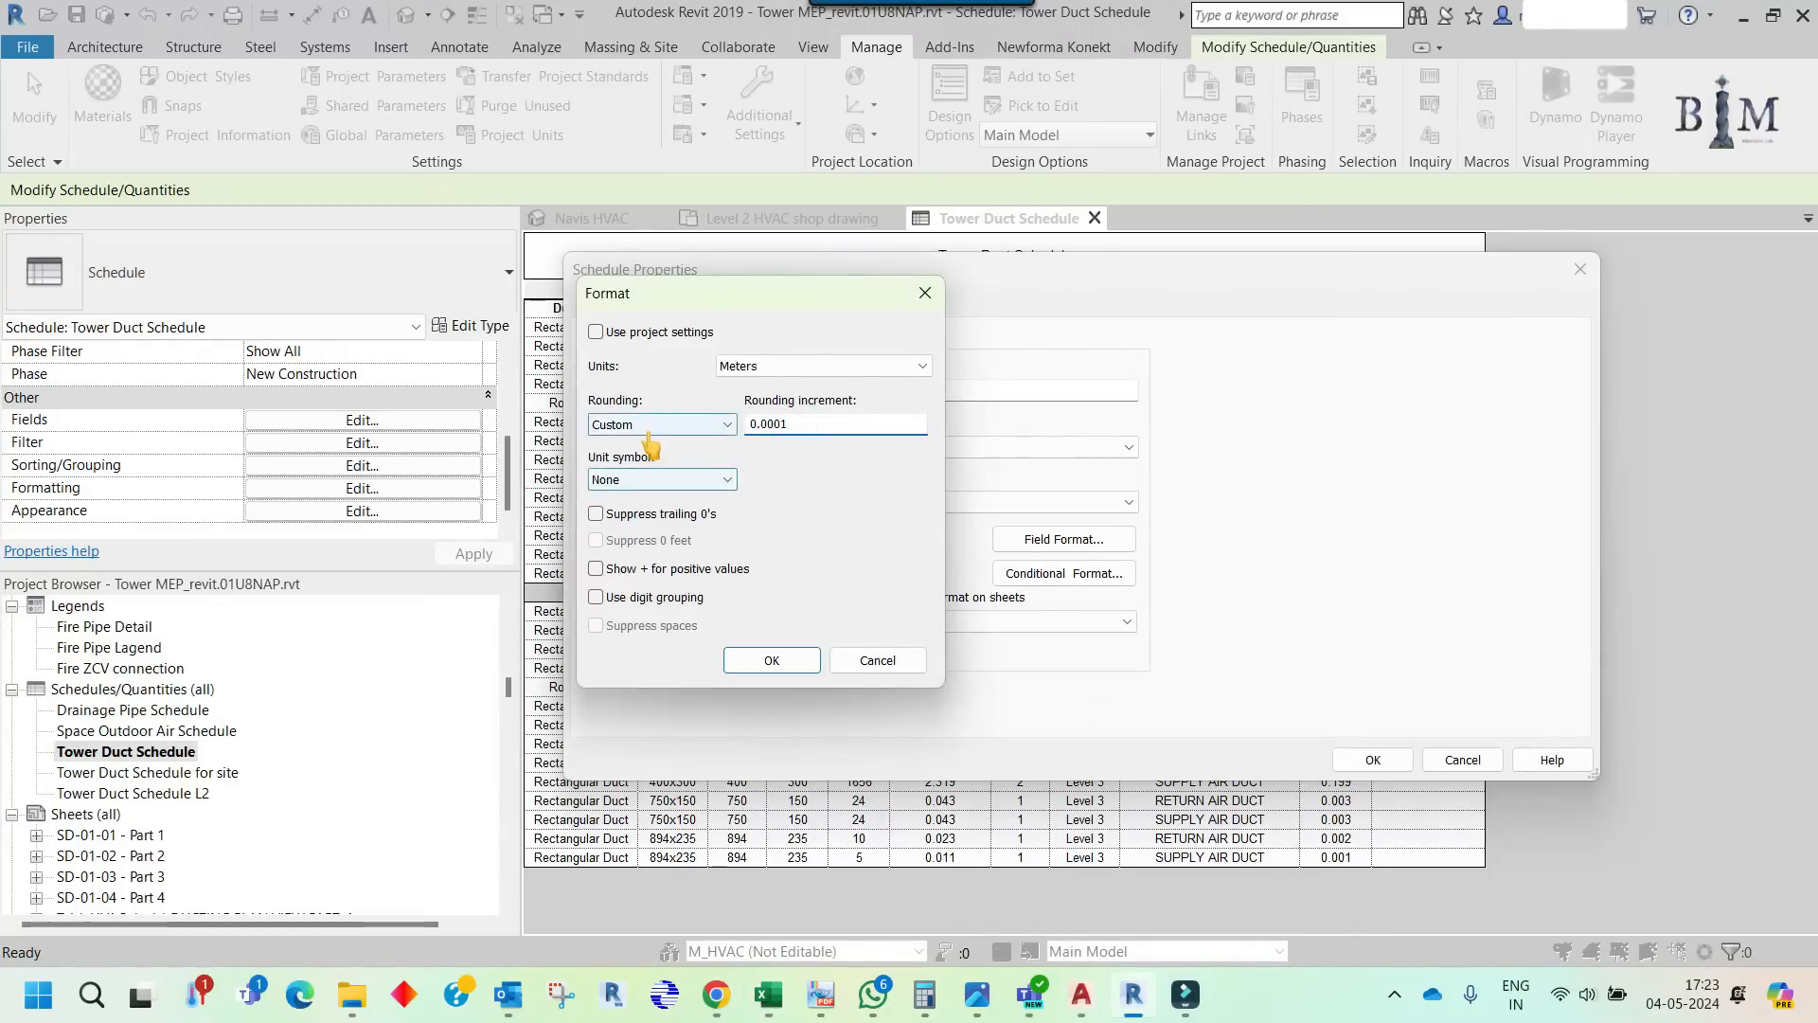
- Keep the unit symbol as None and apply the Duct Thickness format to the schedule
click(646, 483)
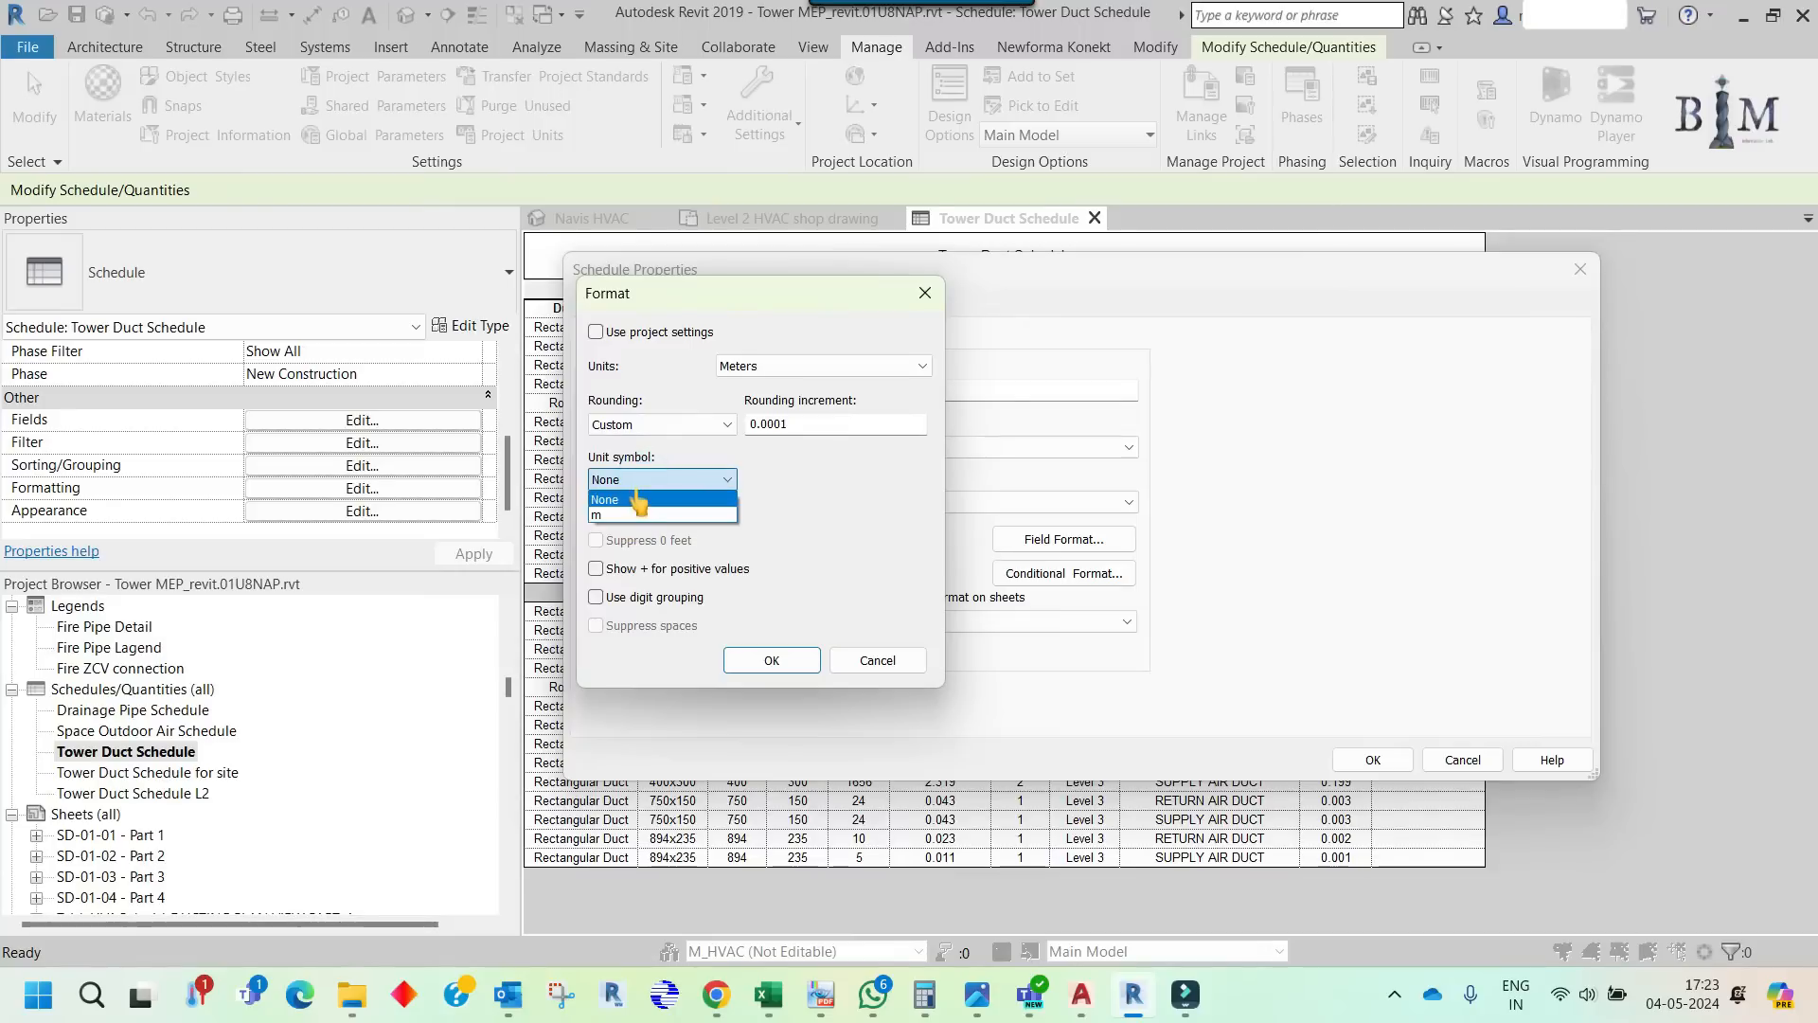
click(634, 484)
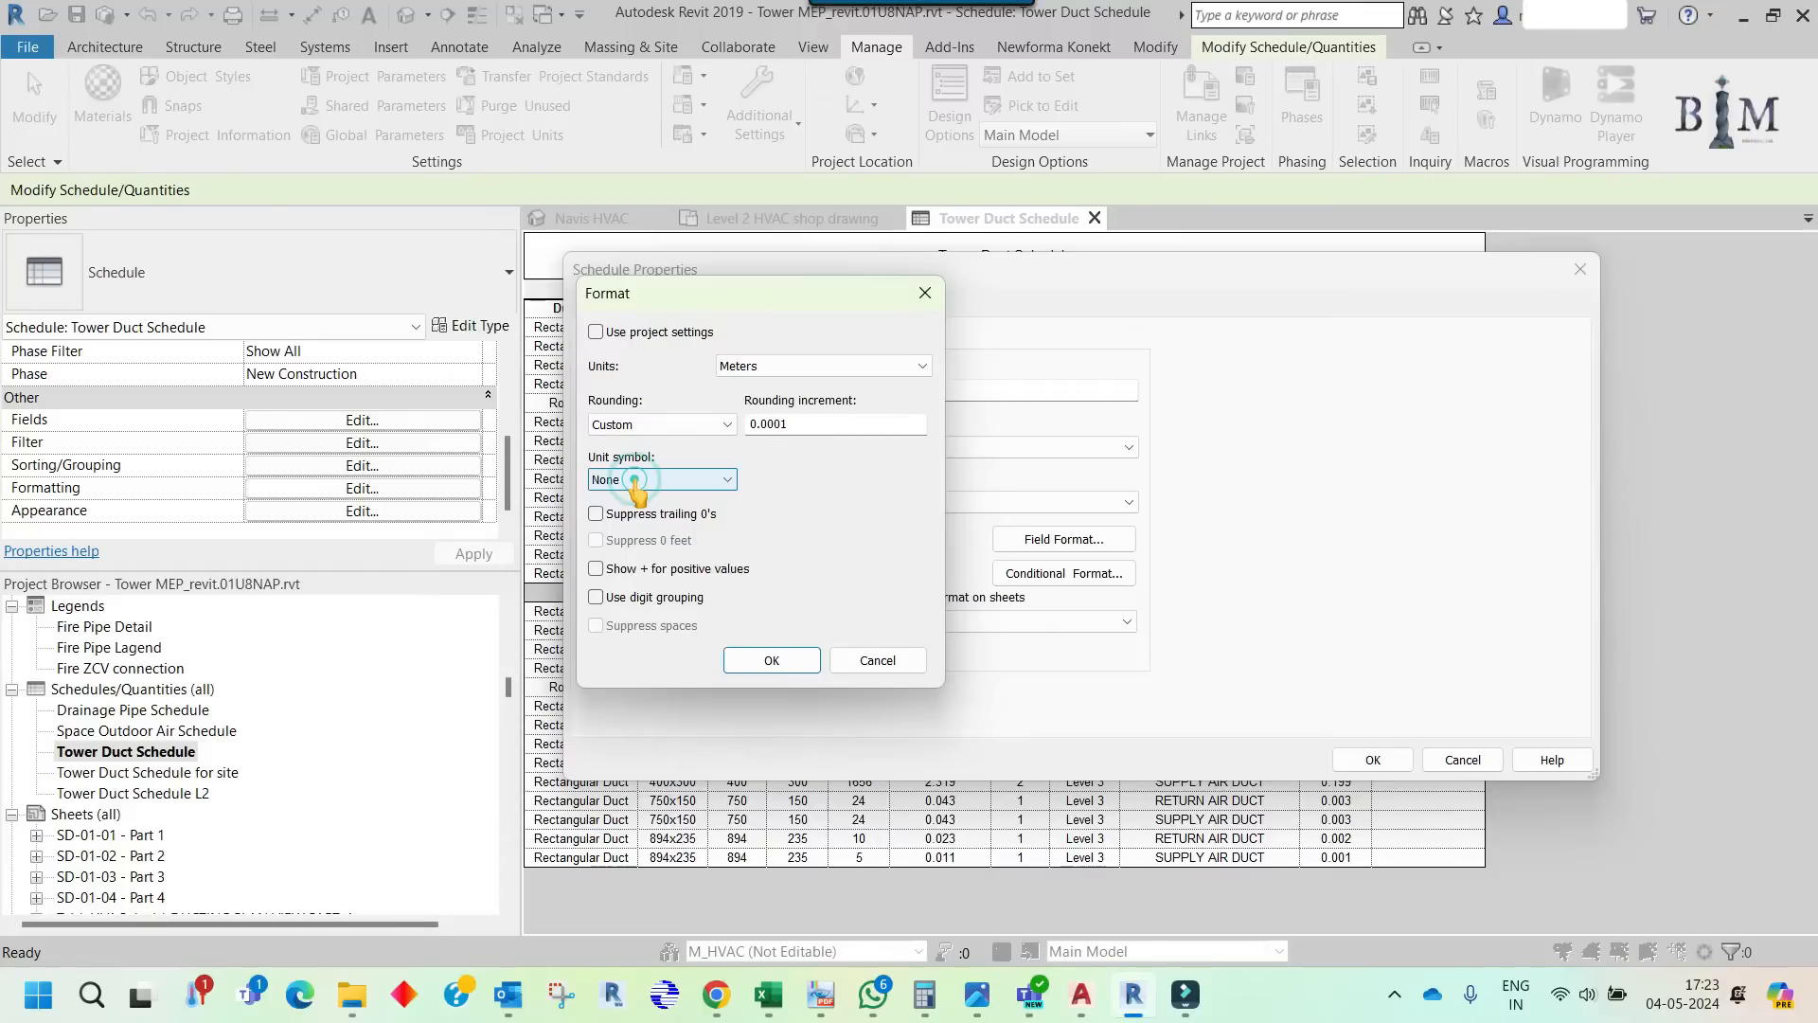
click(773, 660)
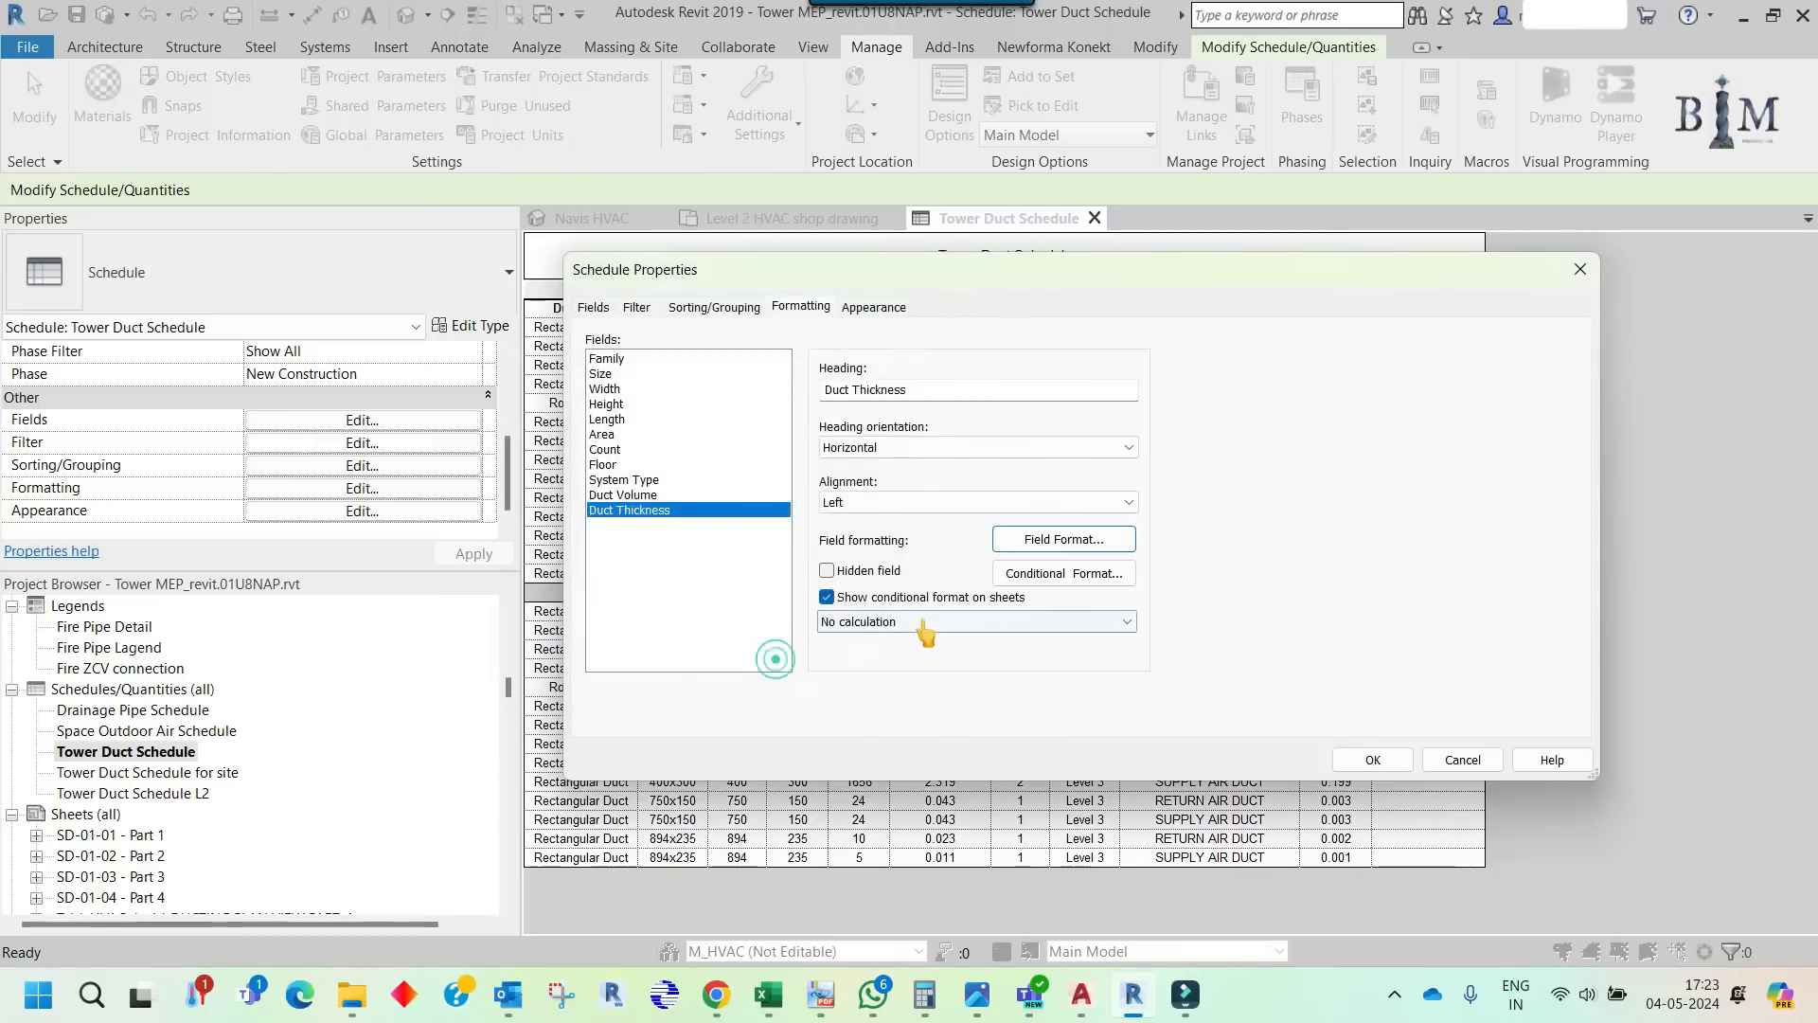
click(1373, 760)
click(1407, 332)
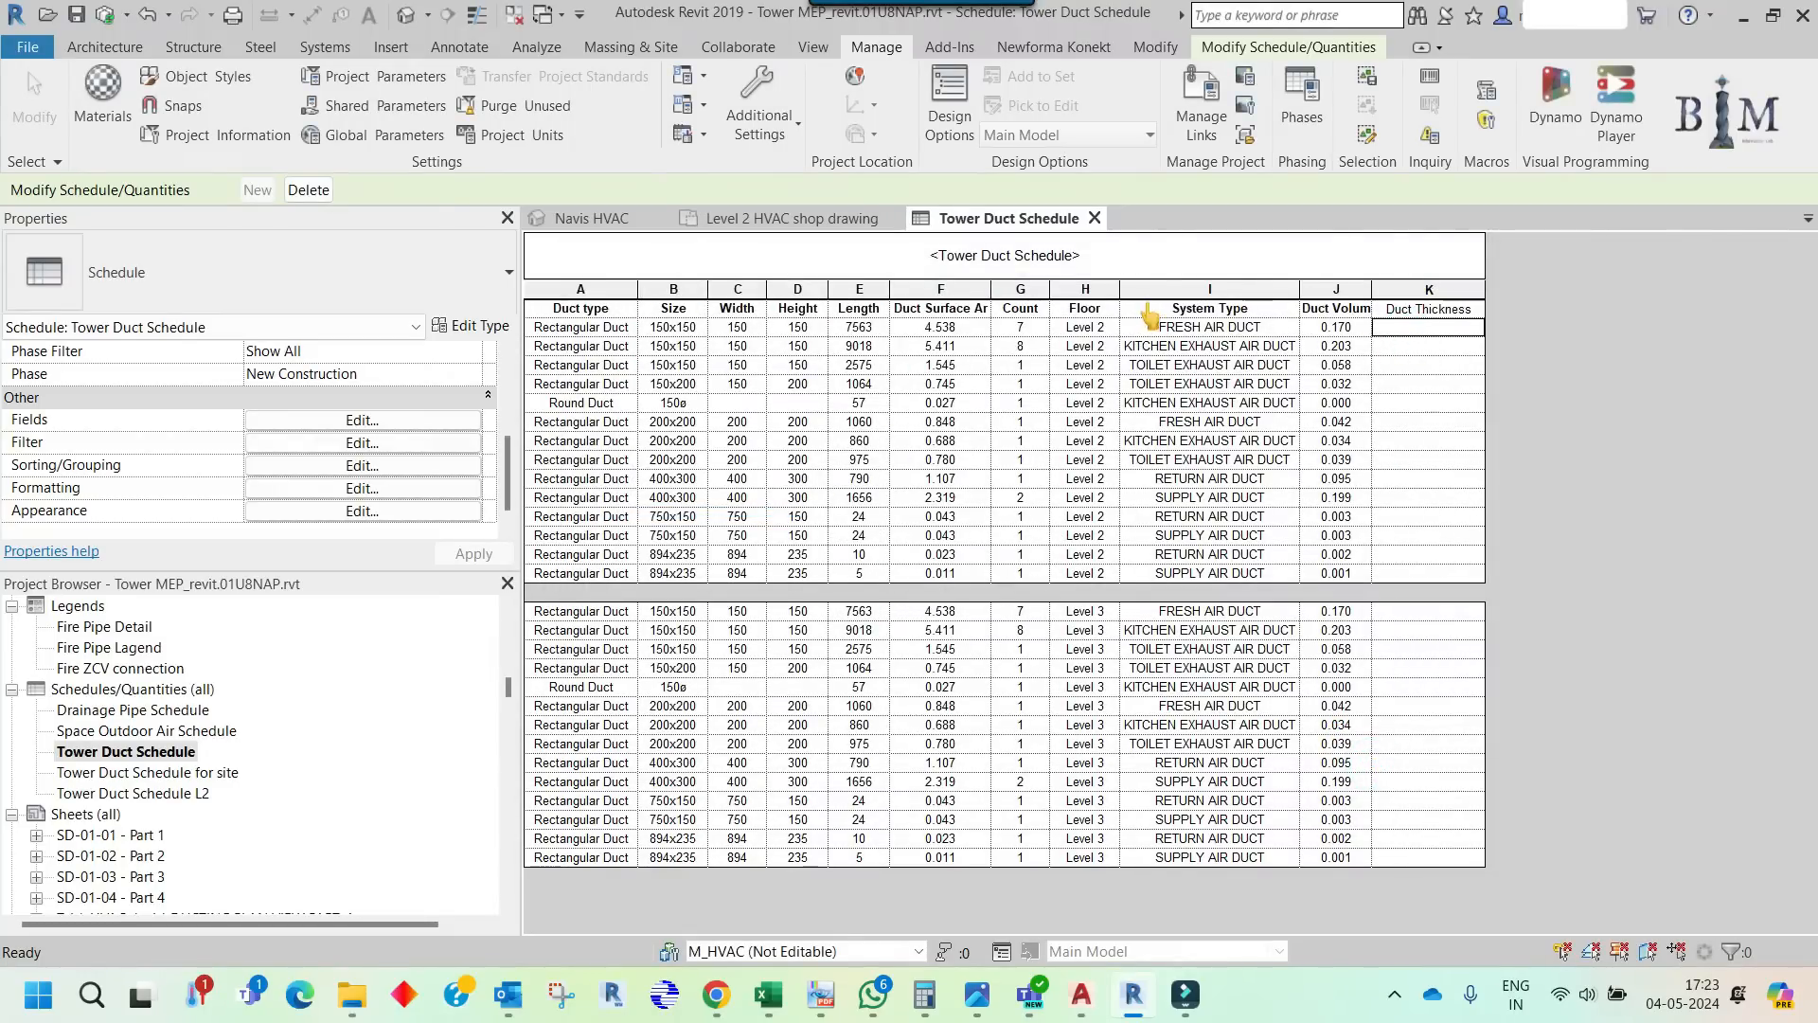
- Start a new shared project parameter and choose Duct Thickness from the Exported Parameters group for it
click(378, 78)
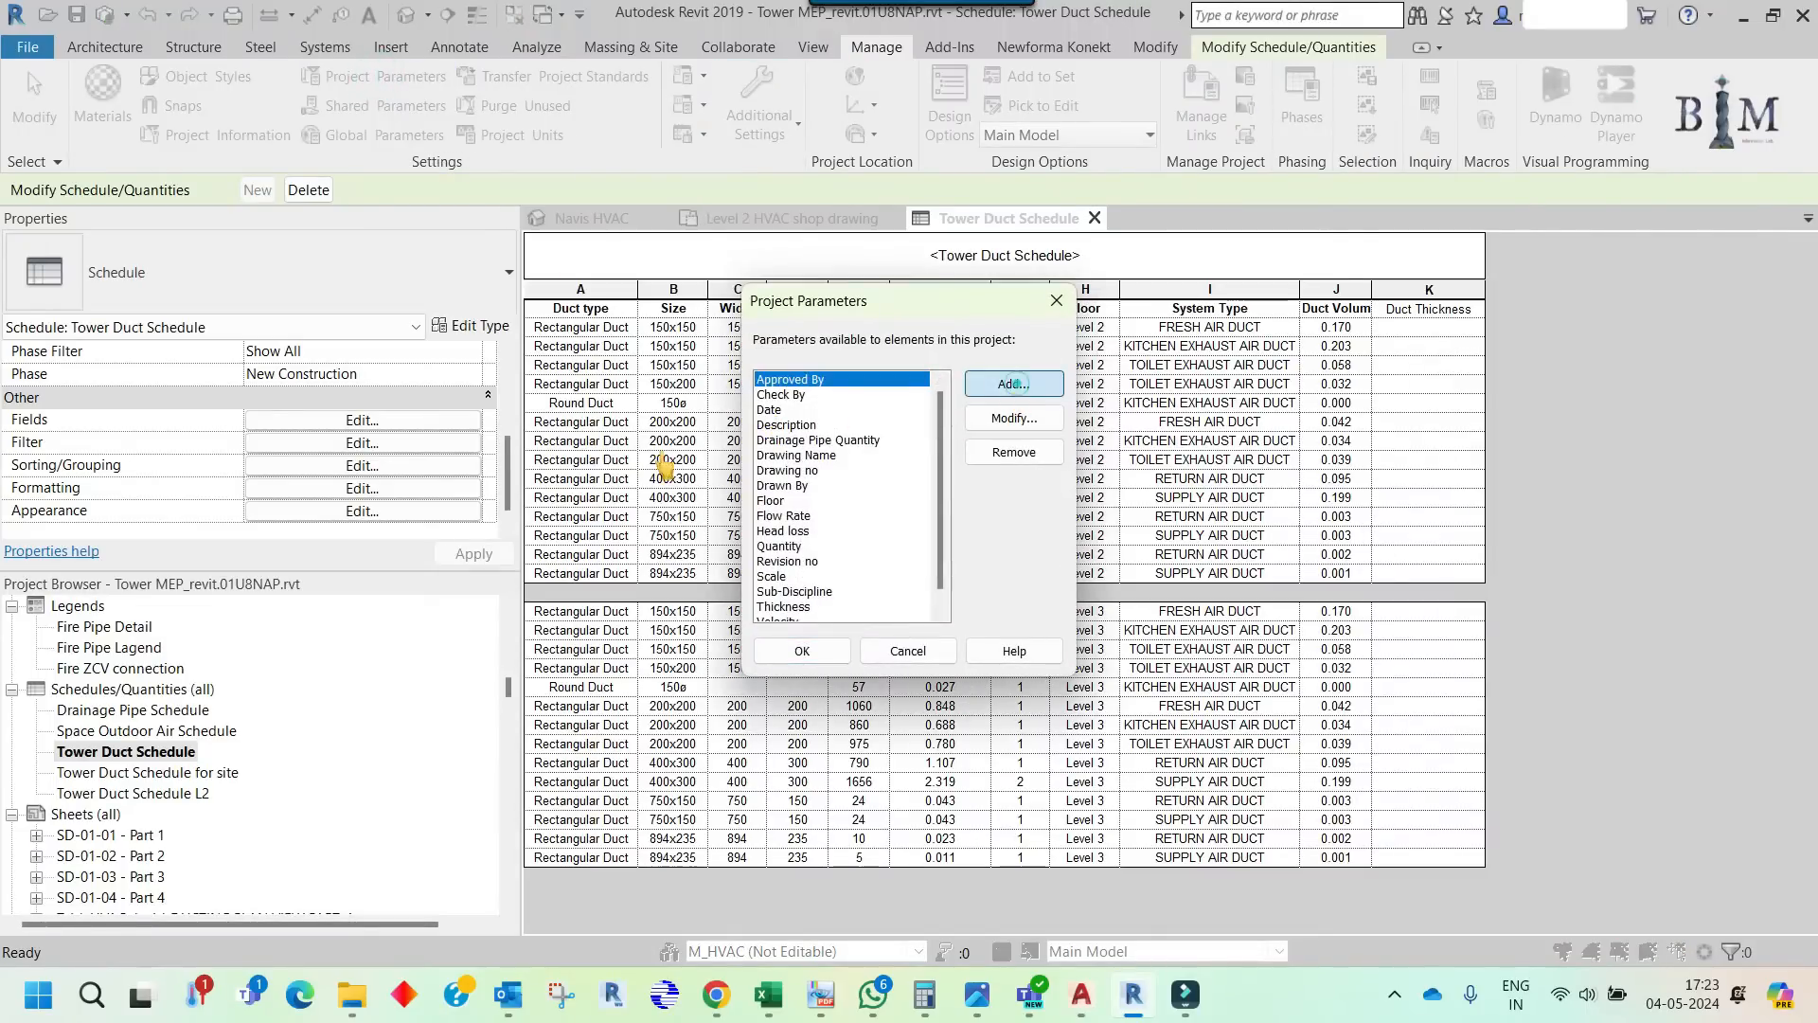
click(1015, 384)
click(74, 409)
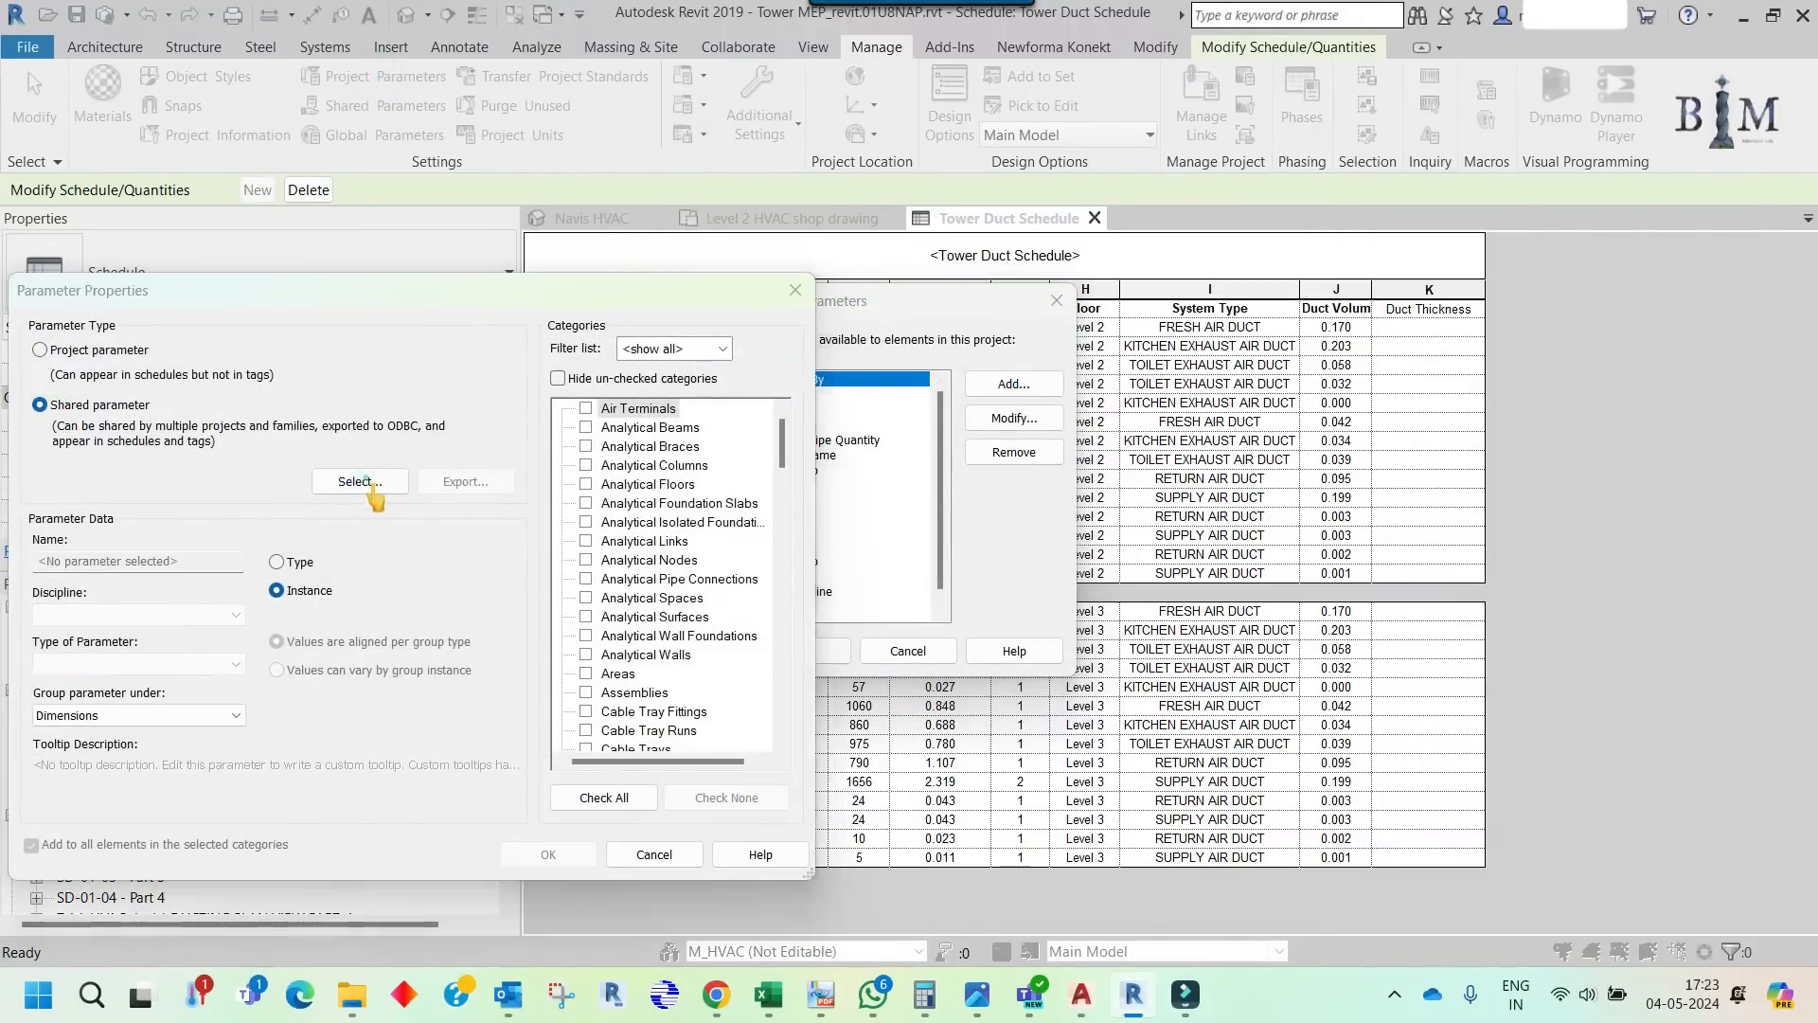
click(360, 481)
click(824, 429)
click(748, 459)
click(749, 587)
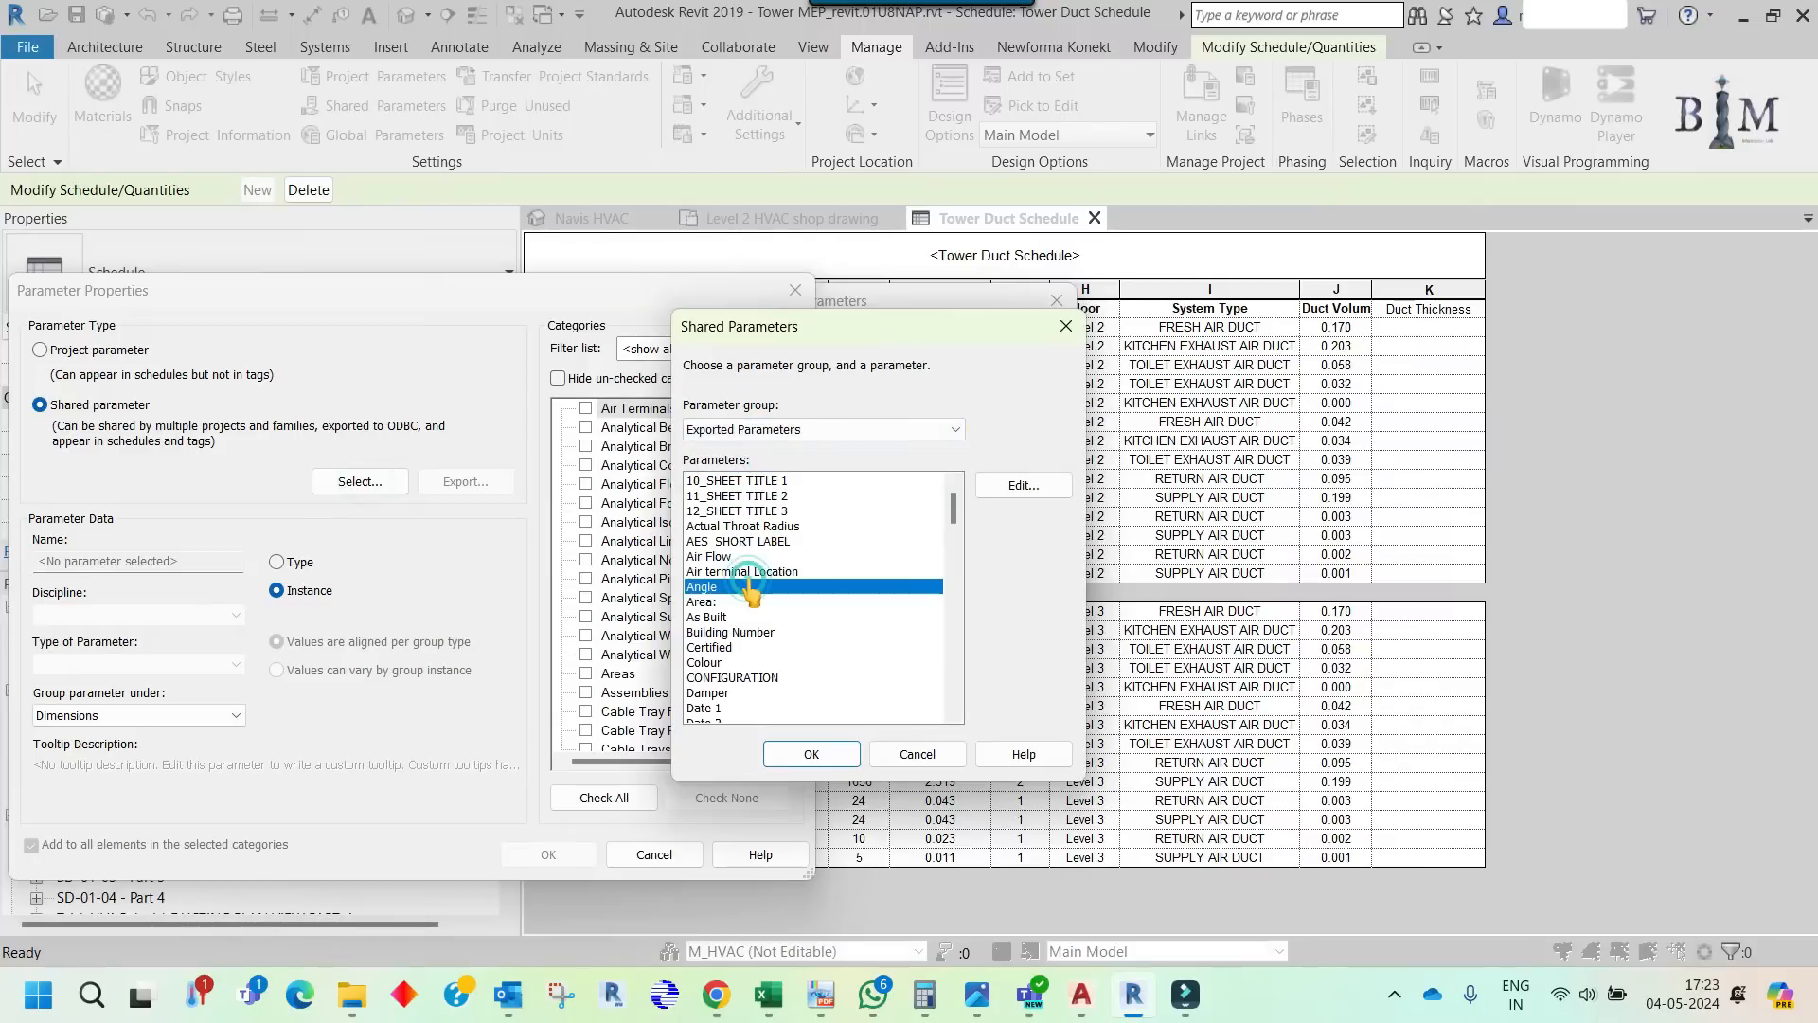
key(d)
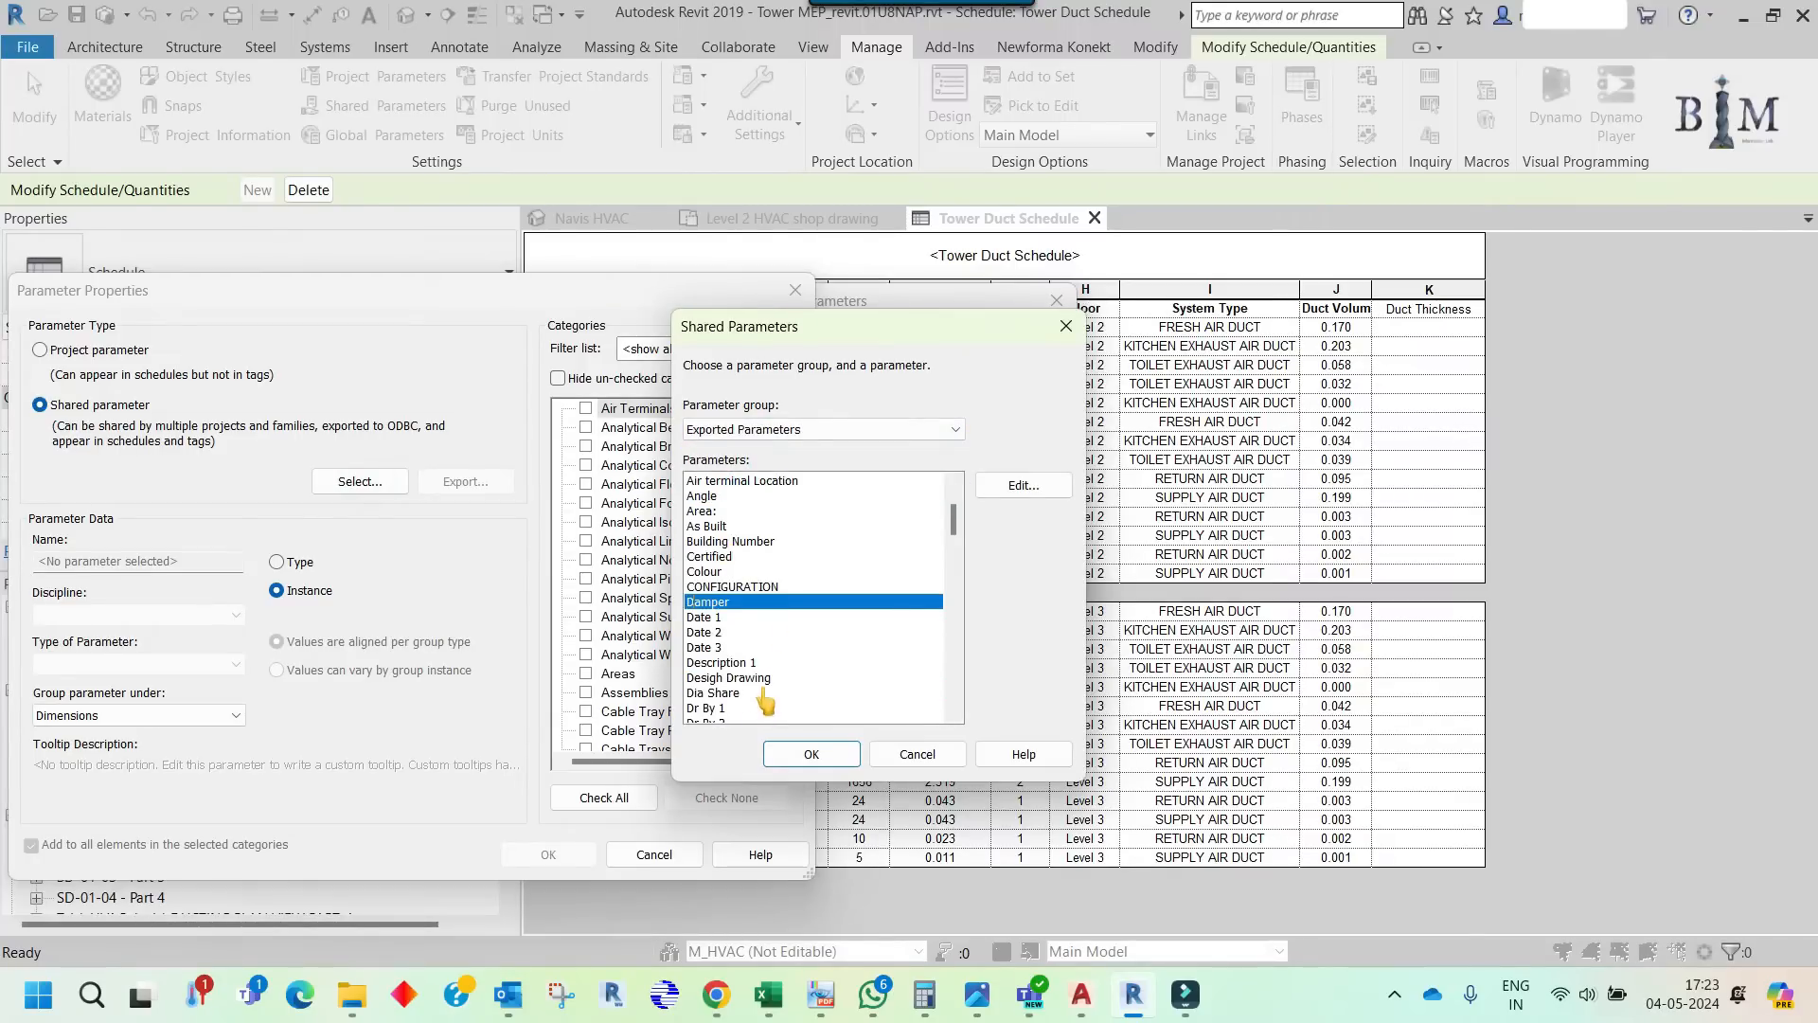
scroll(771, 682, down, 2)
scroll(778, 682, down, 2)
click(753, 648)
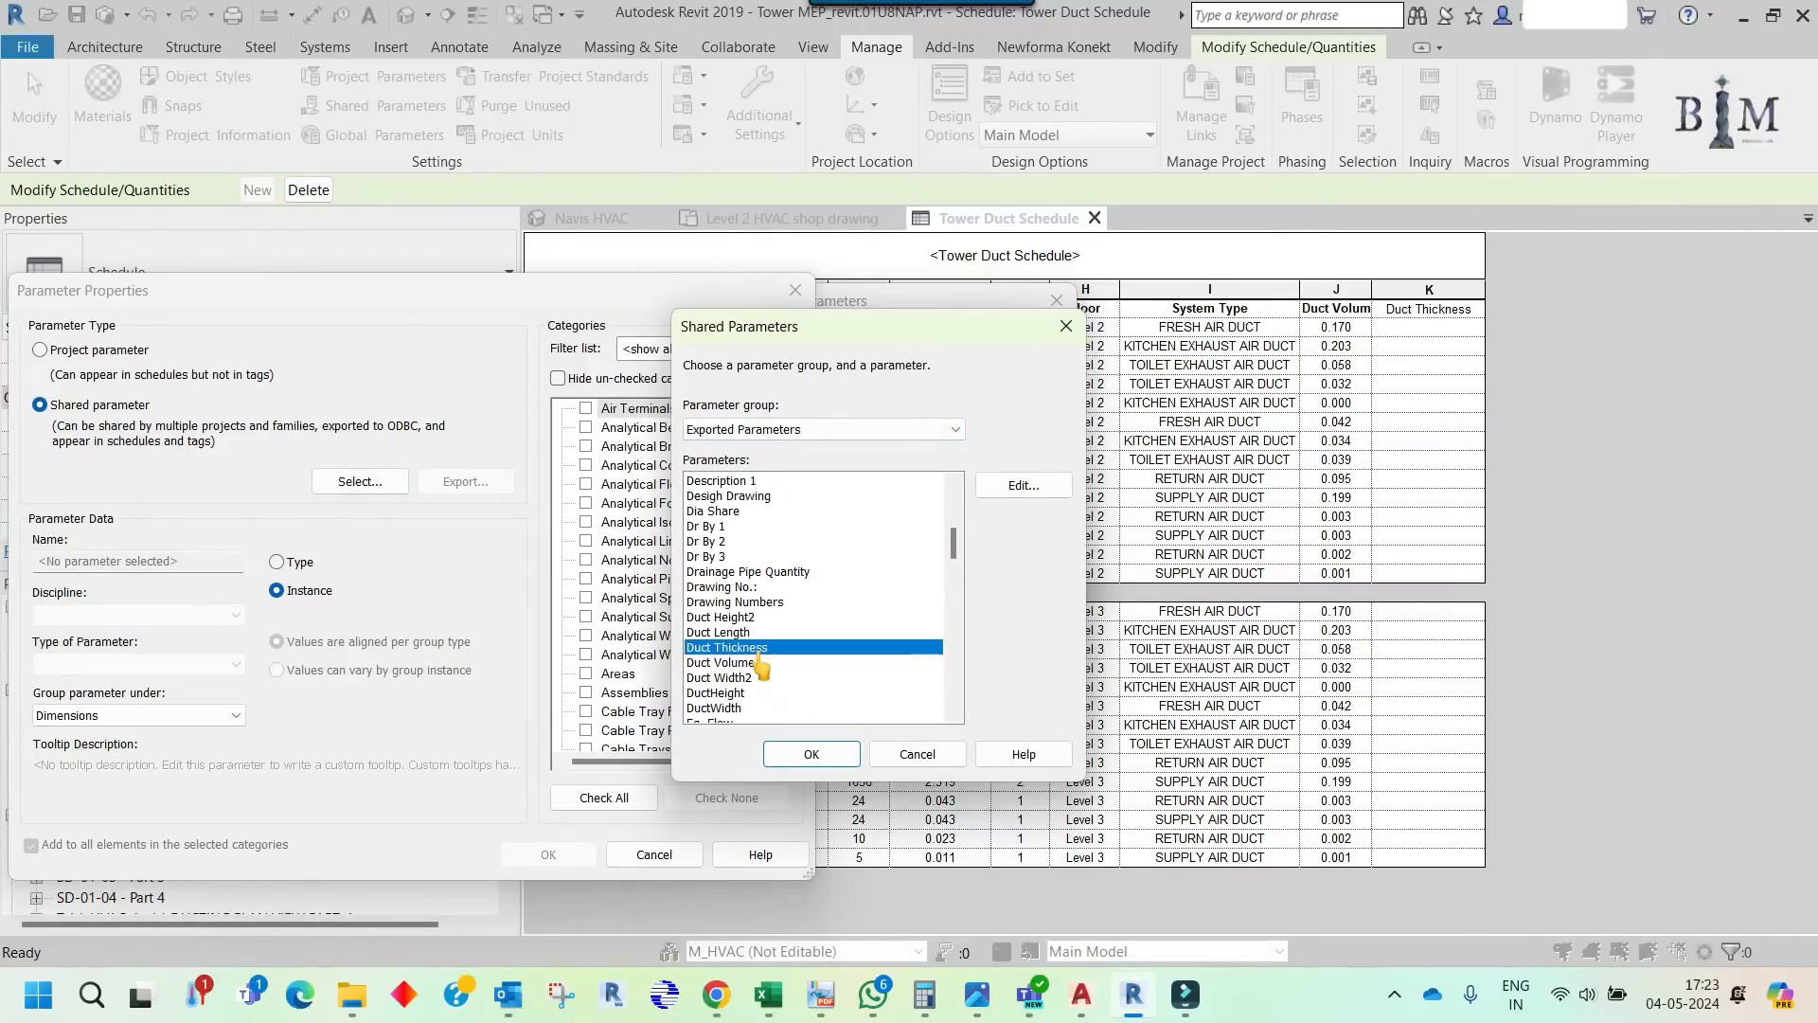
click(812, 755)
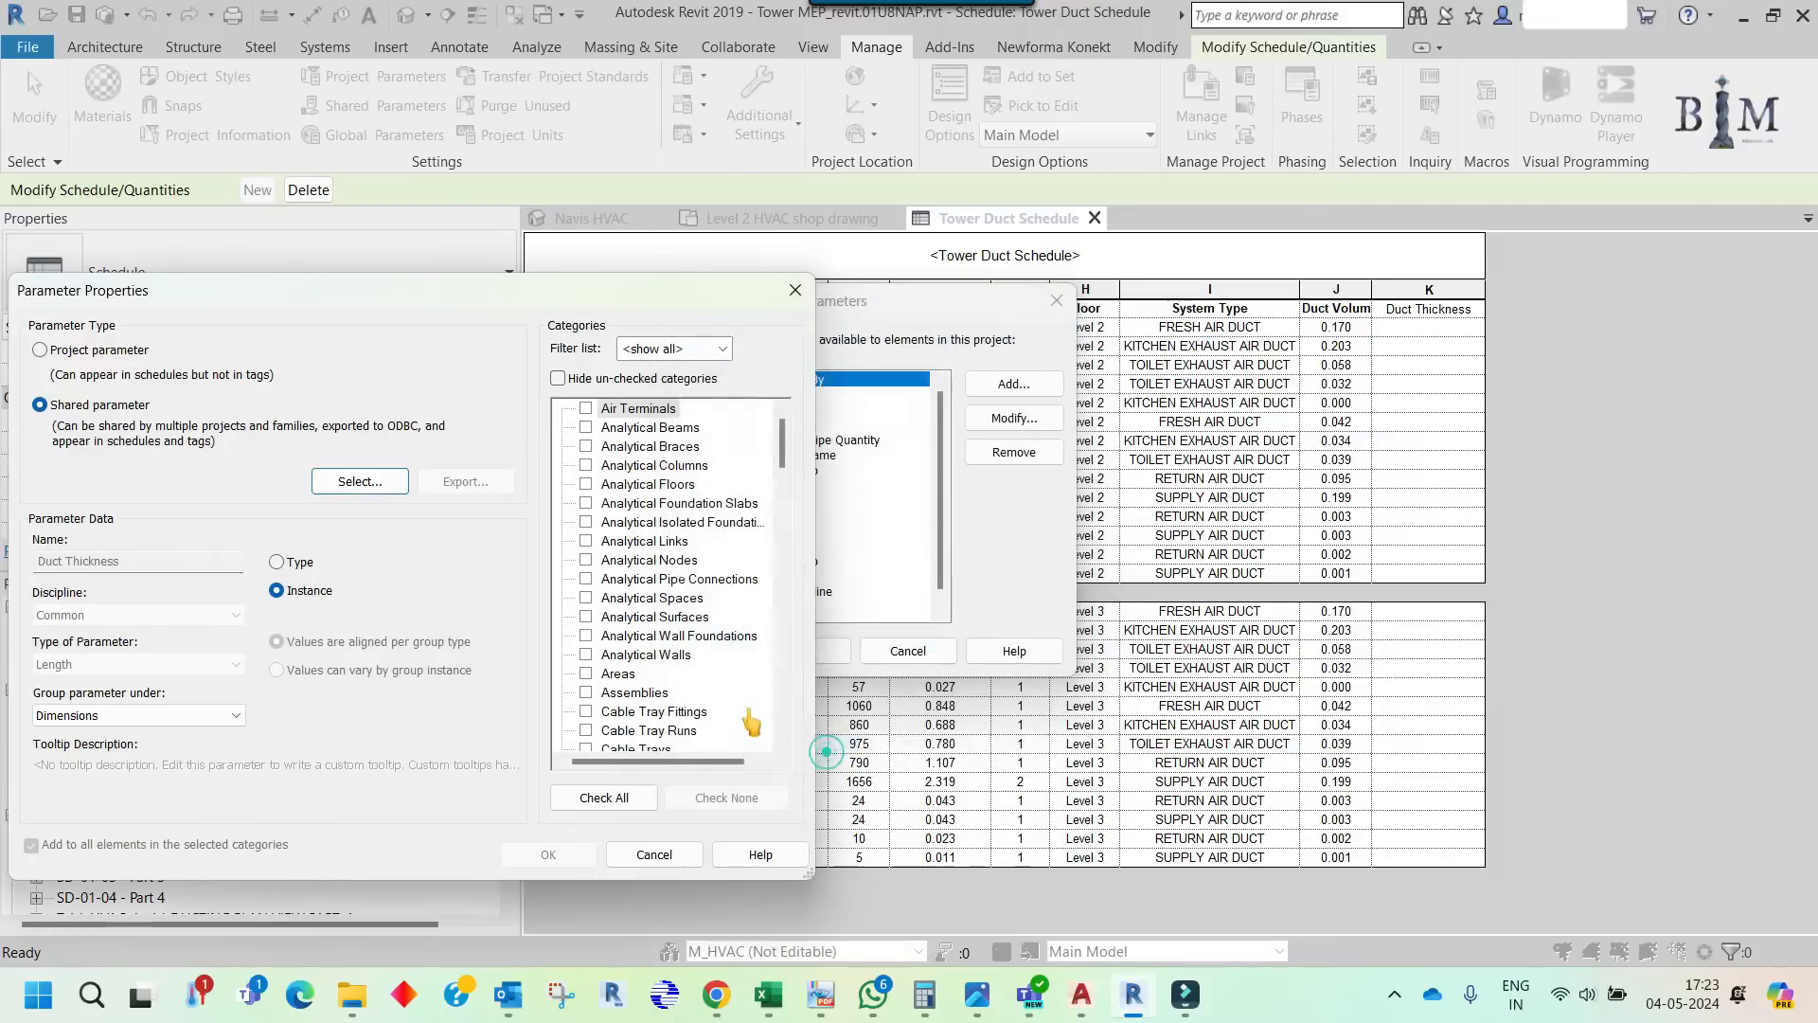
- Assign the Duct Thickness parameter to the Ducts category and add it to the project, accepting the value 0
click(633, 617)
key(d)
scroll(644, 625, down, 3)
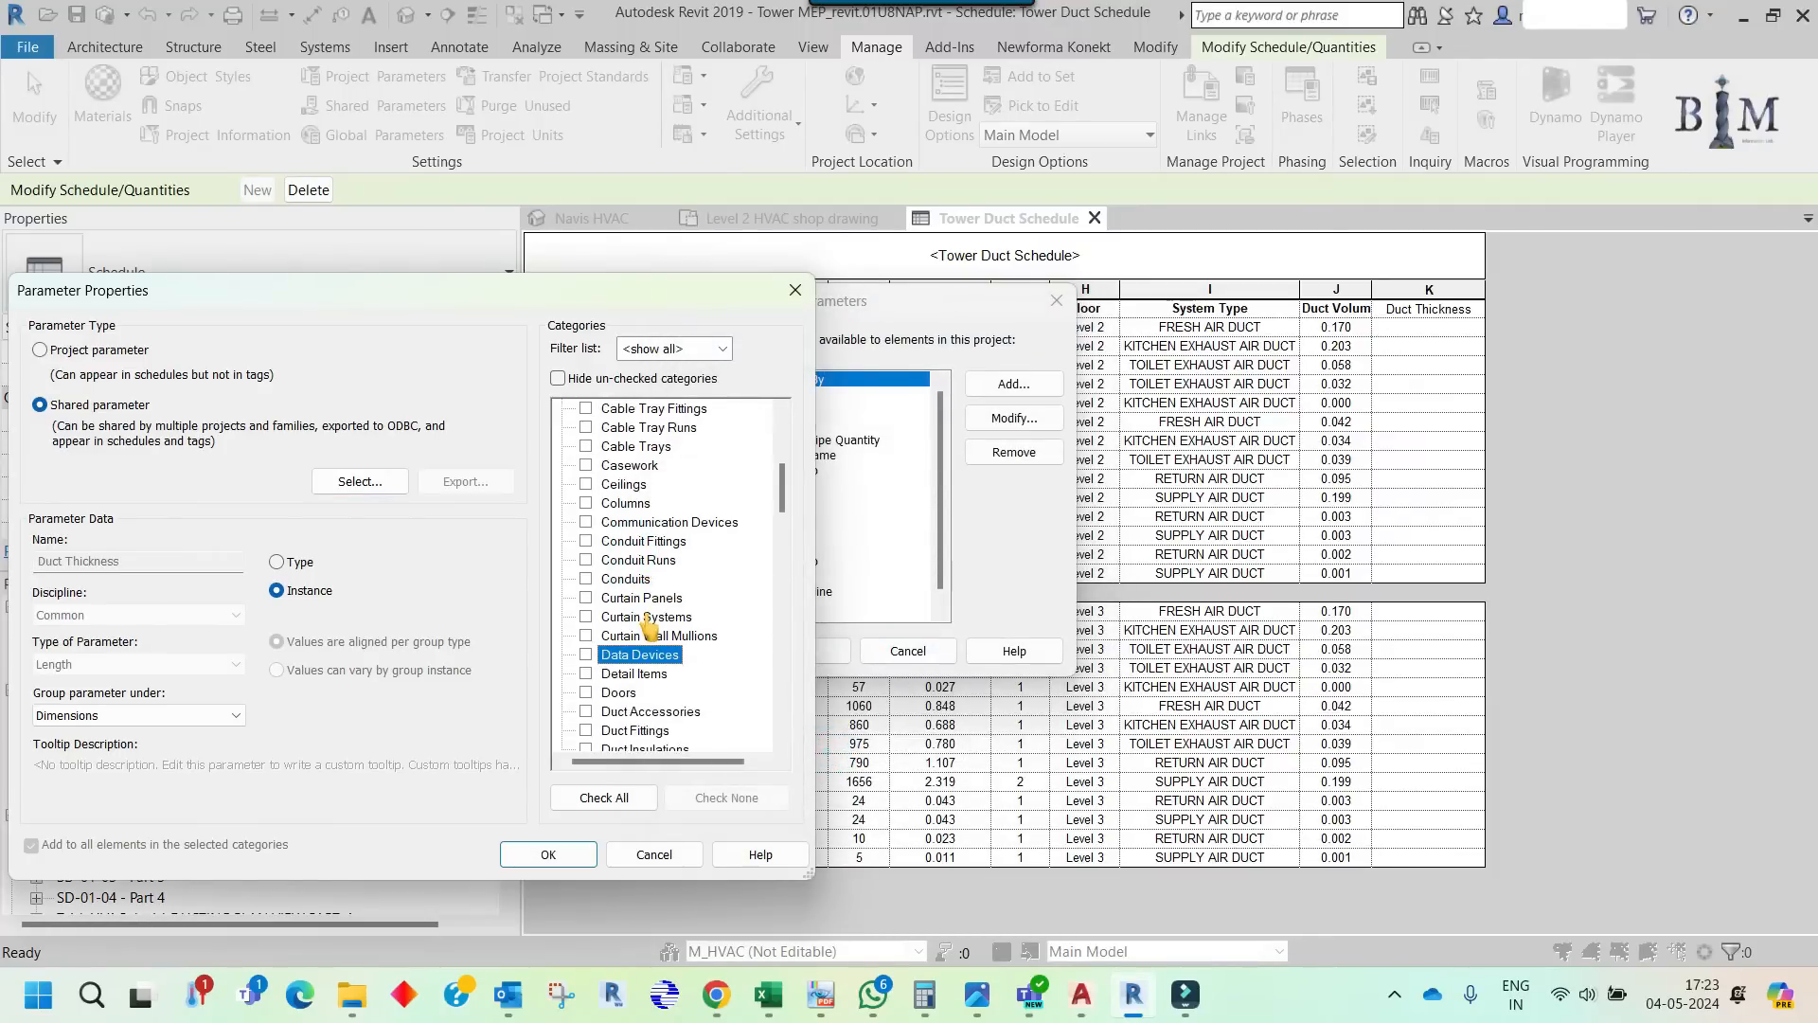
scroll(647, 625, down, 1)
click(585, 711)
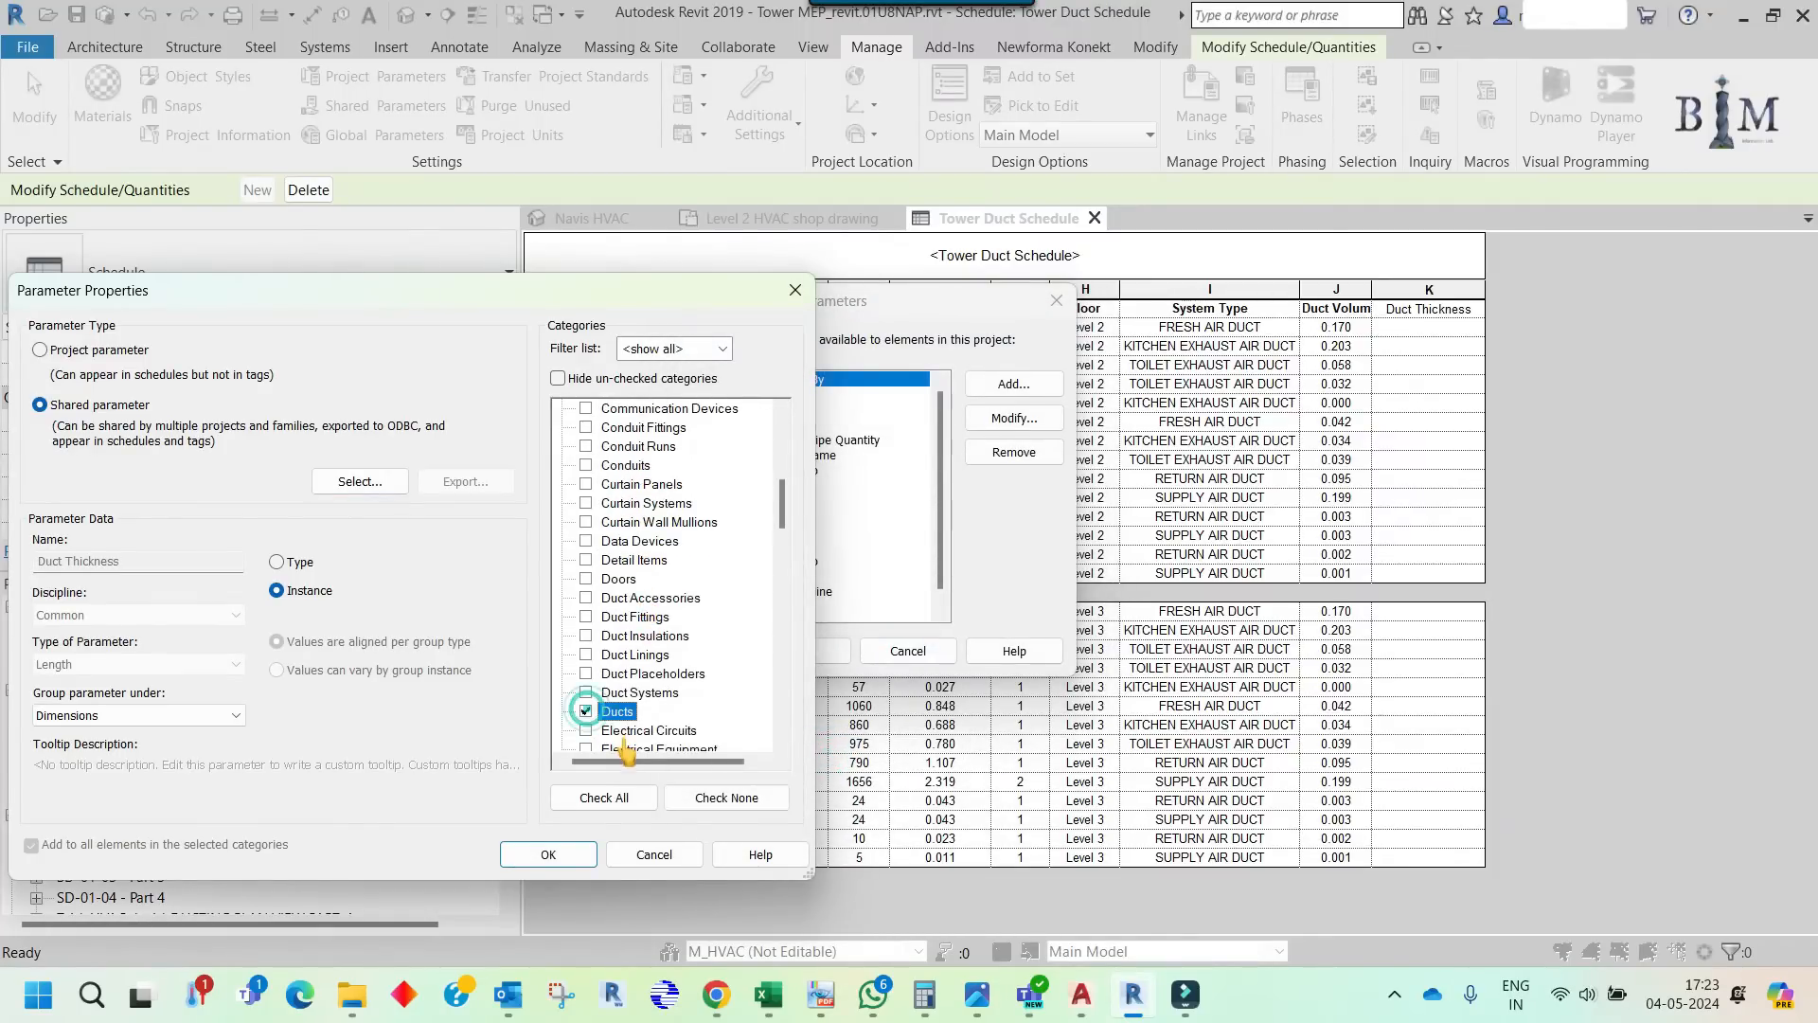
click(546, 855)
click(956, 568)
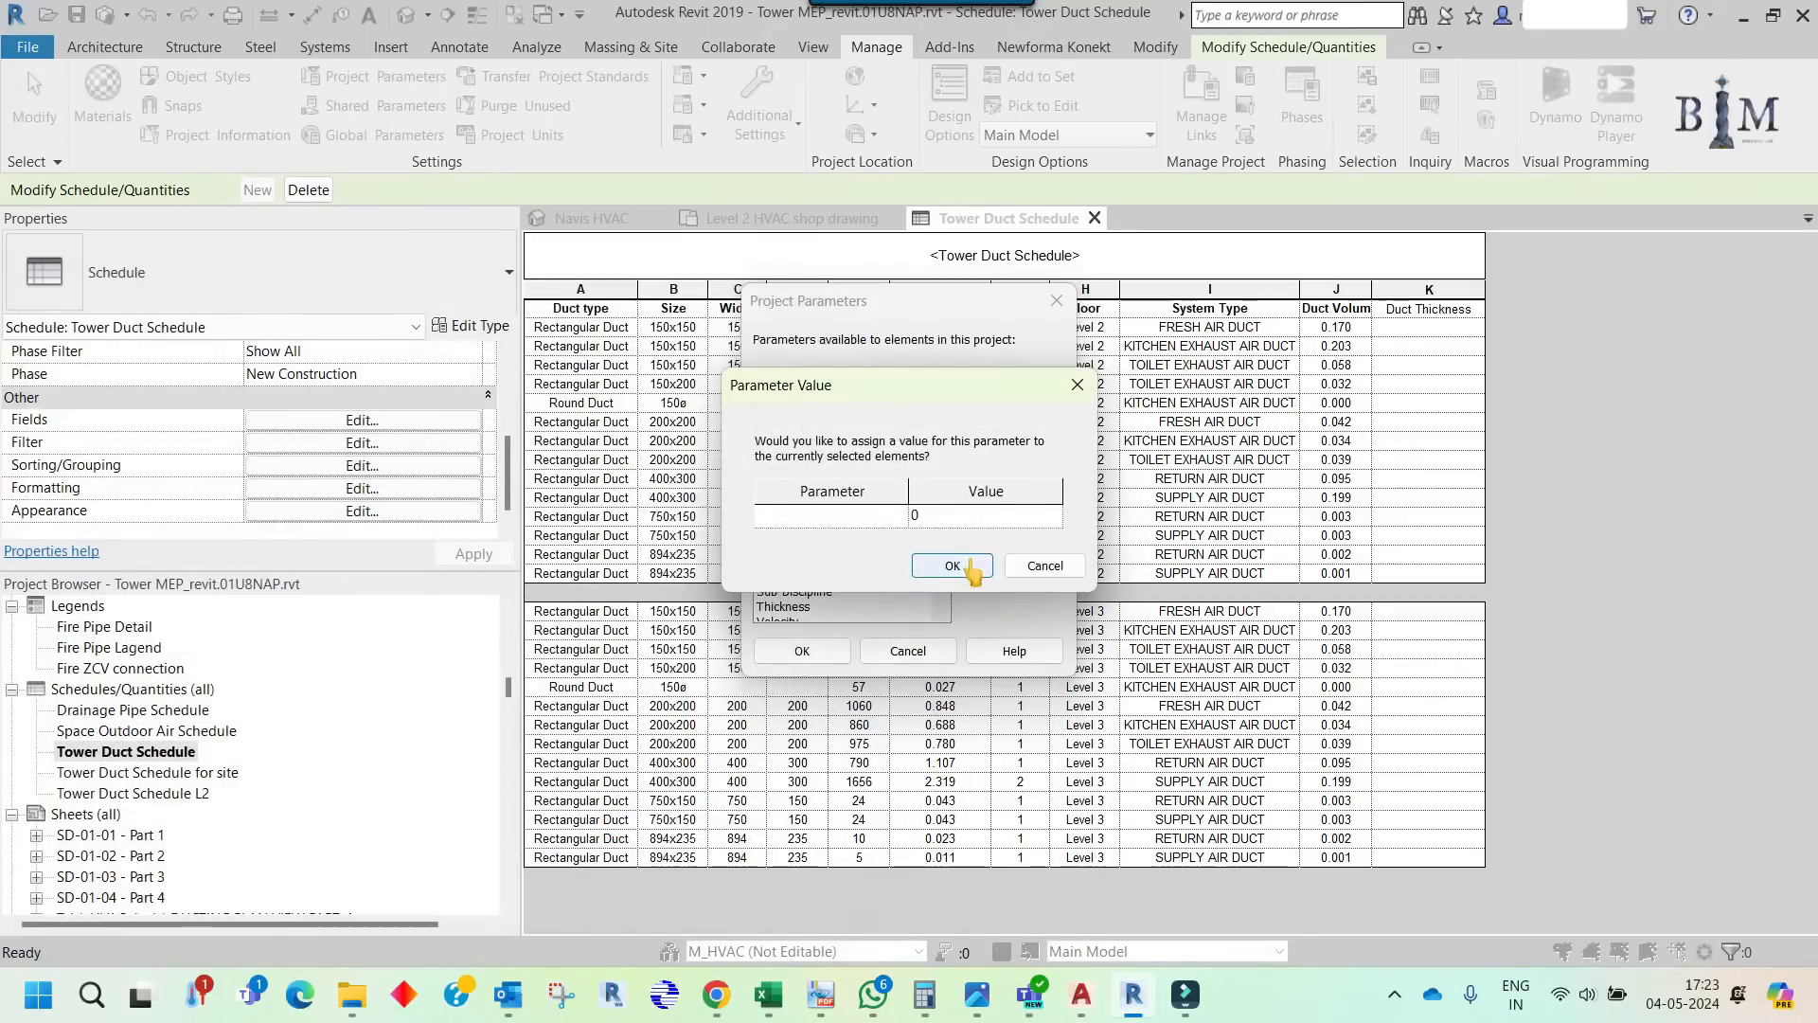
click(820, 647)
- Check whether the Duct Thickness cells of the first two Level 2 duct rows can be edited
click(1400, 344)
click(1428, 327)
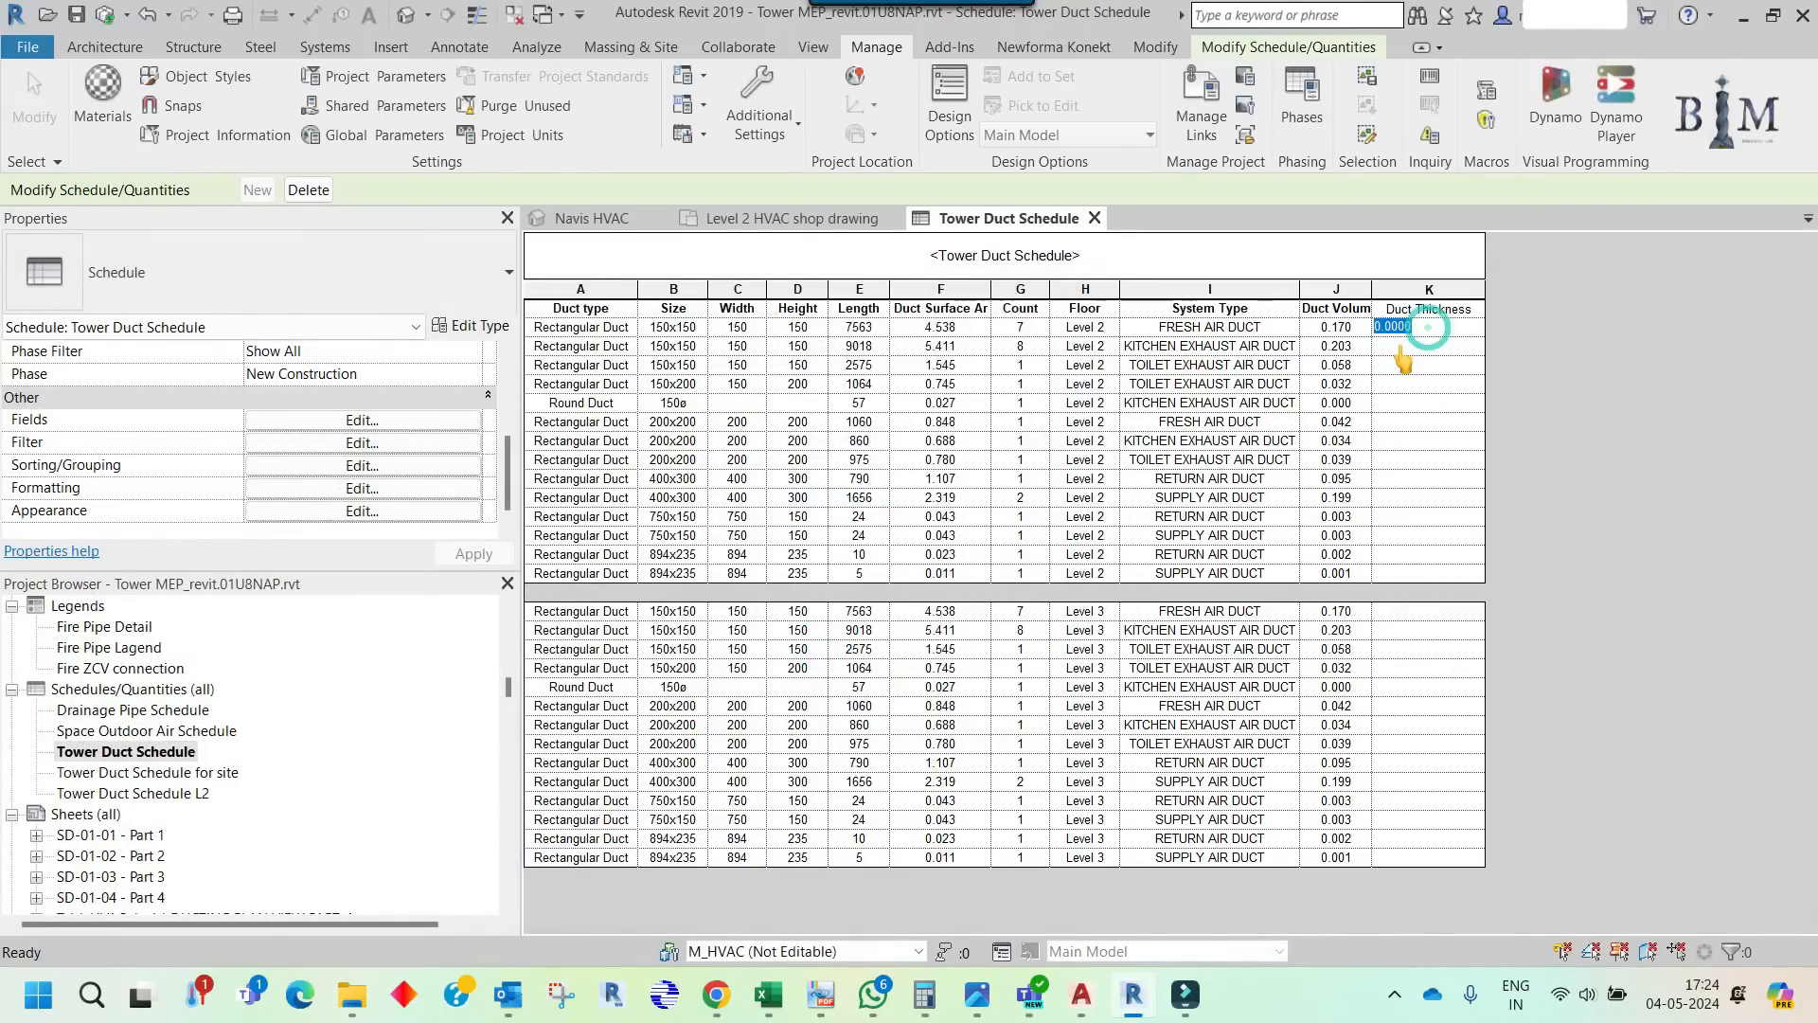
click(1405, 347)
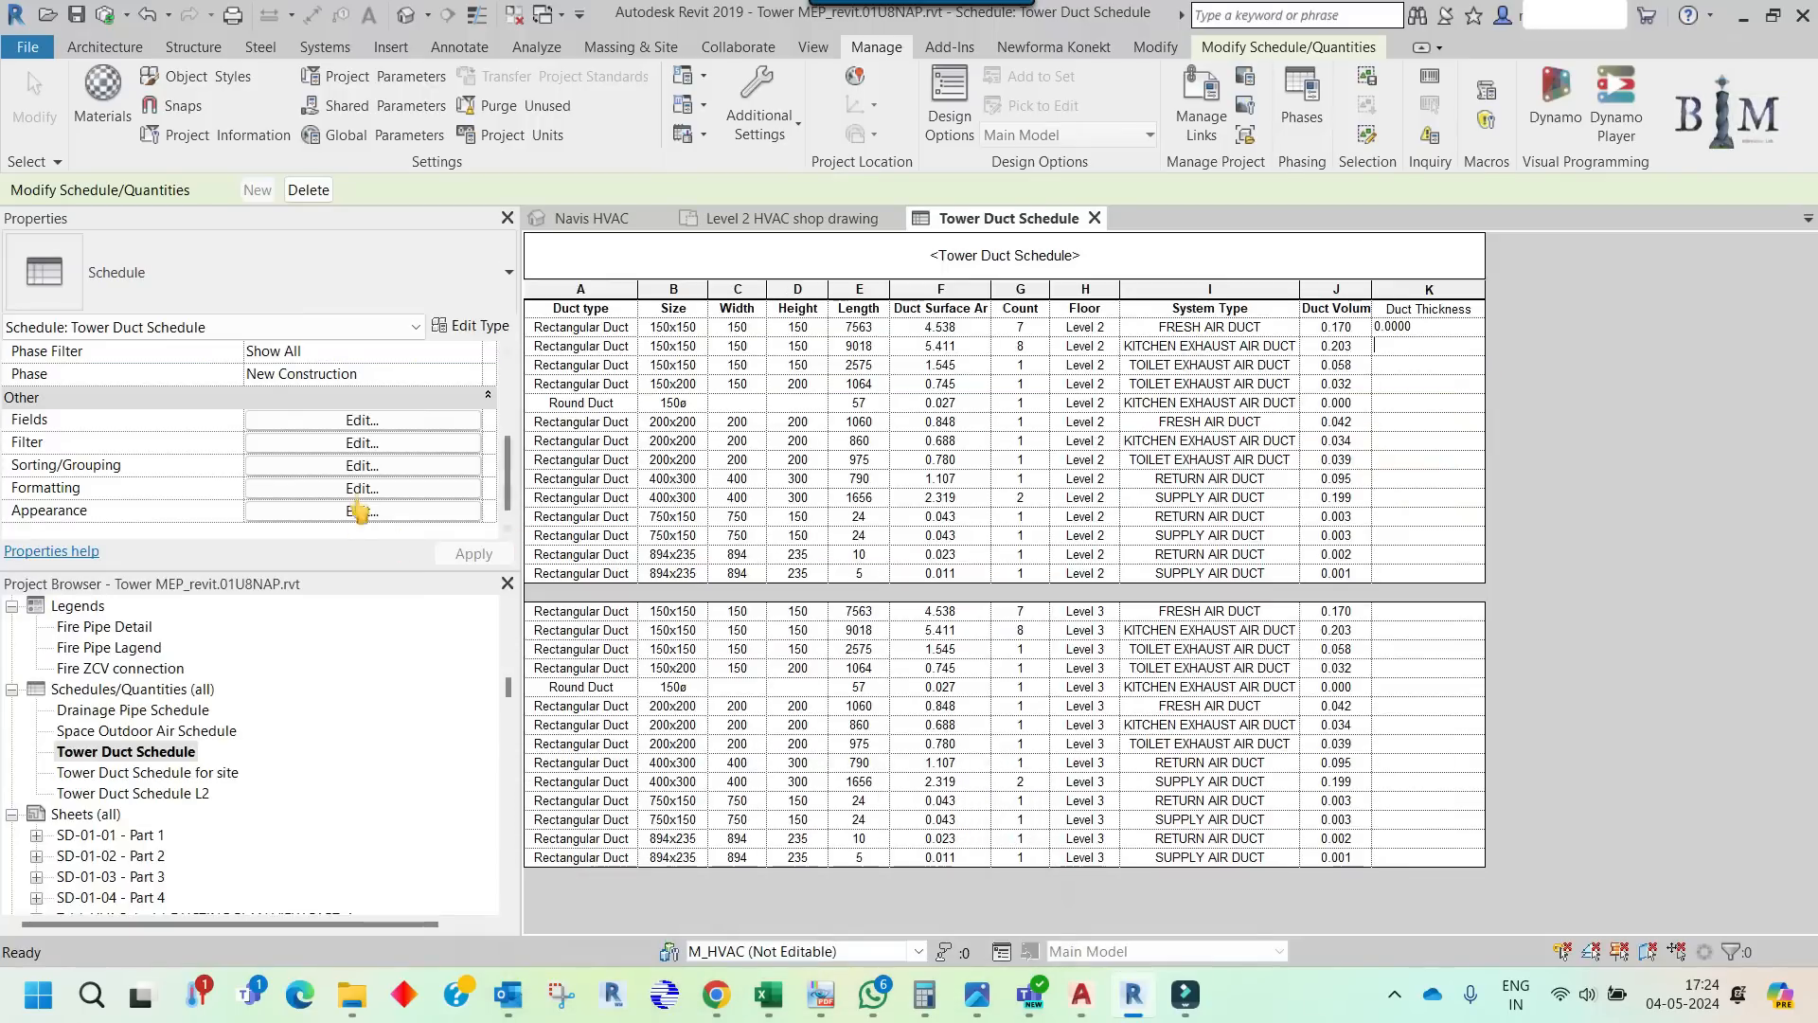
- Check the conditional formatting options of the Duct Thickness field, closing the schedule properties without applying a condition
click(360, 488)
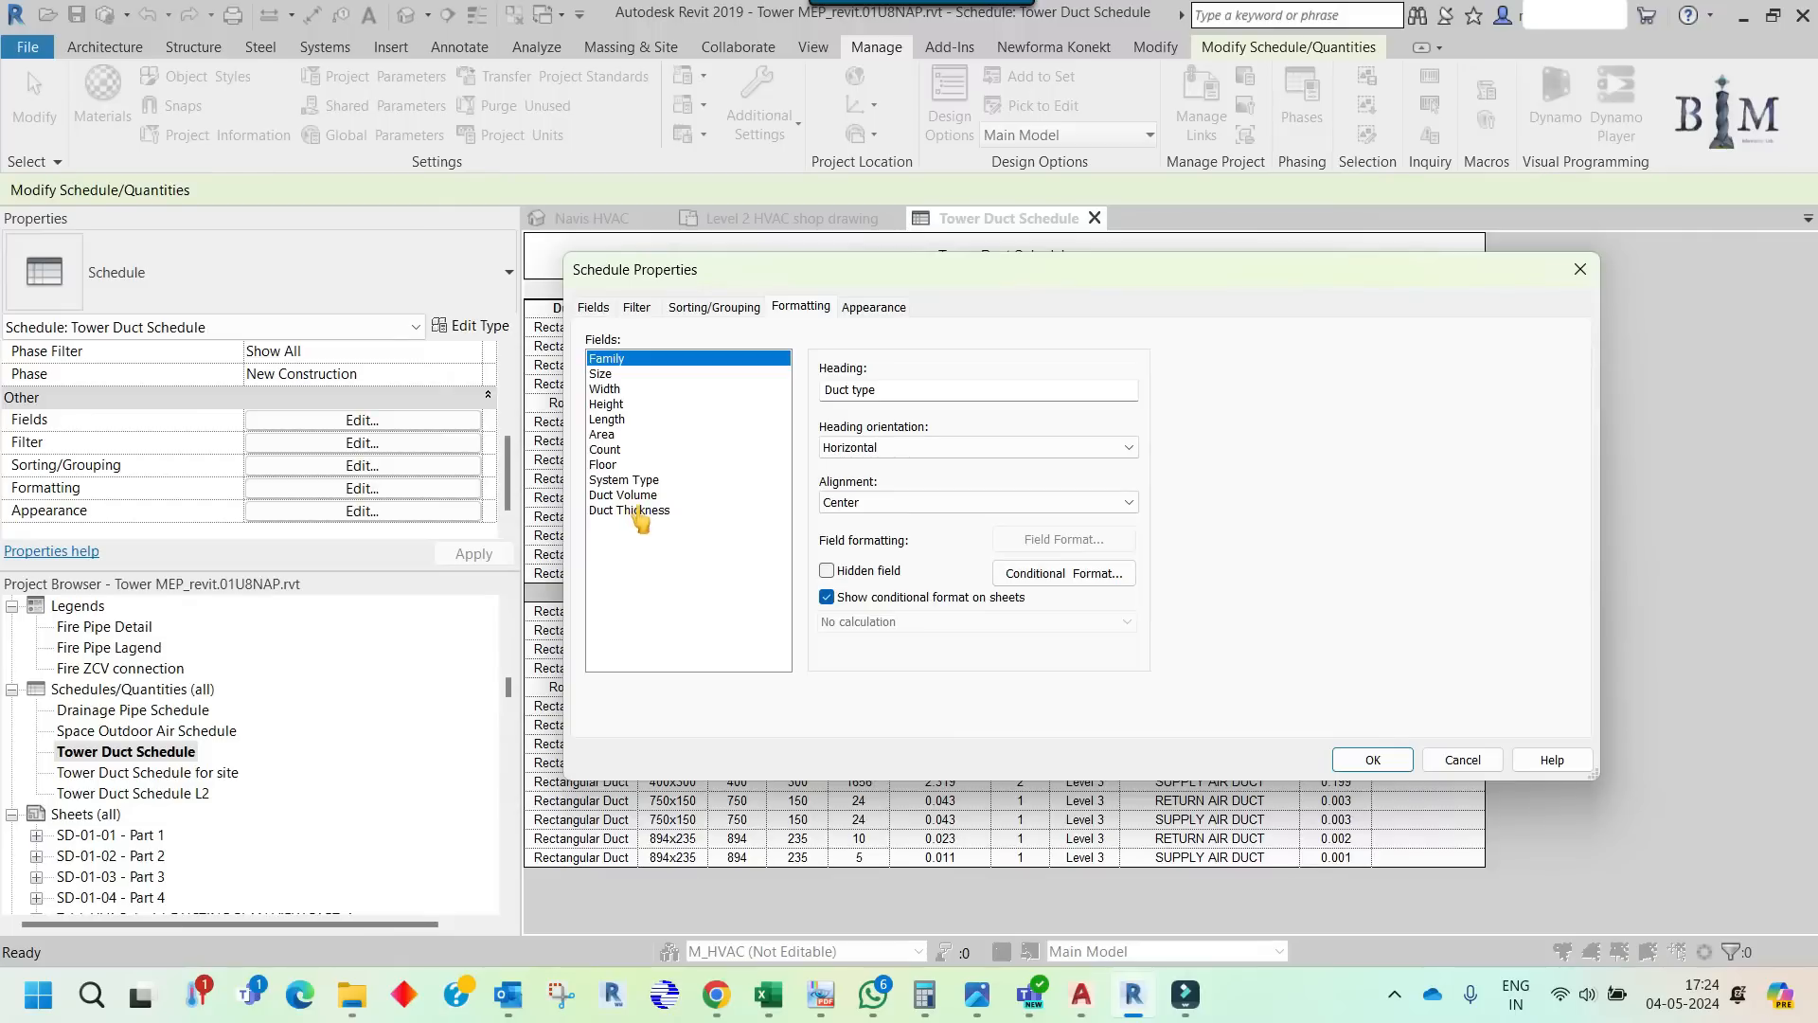
click(632, 511)
click(1066, 576)
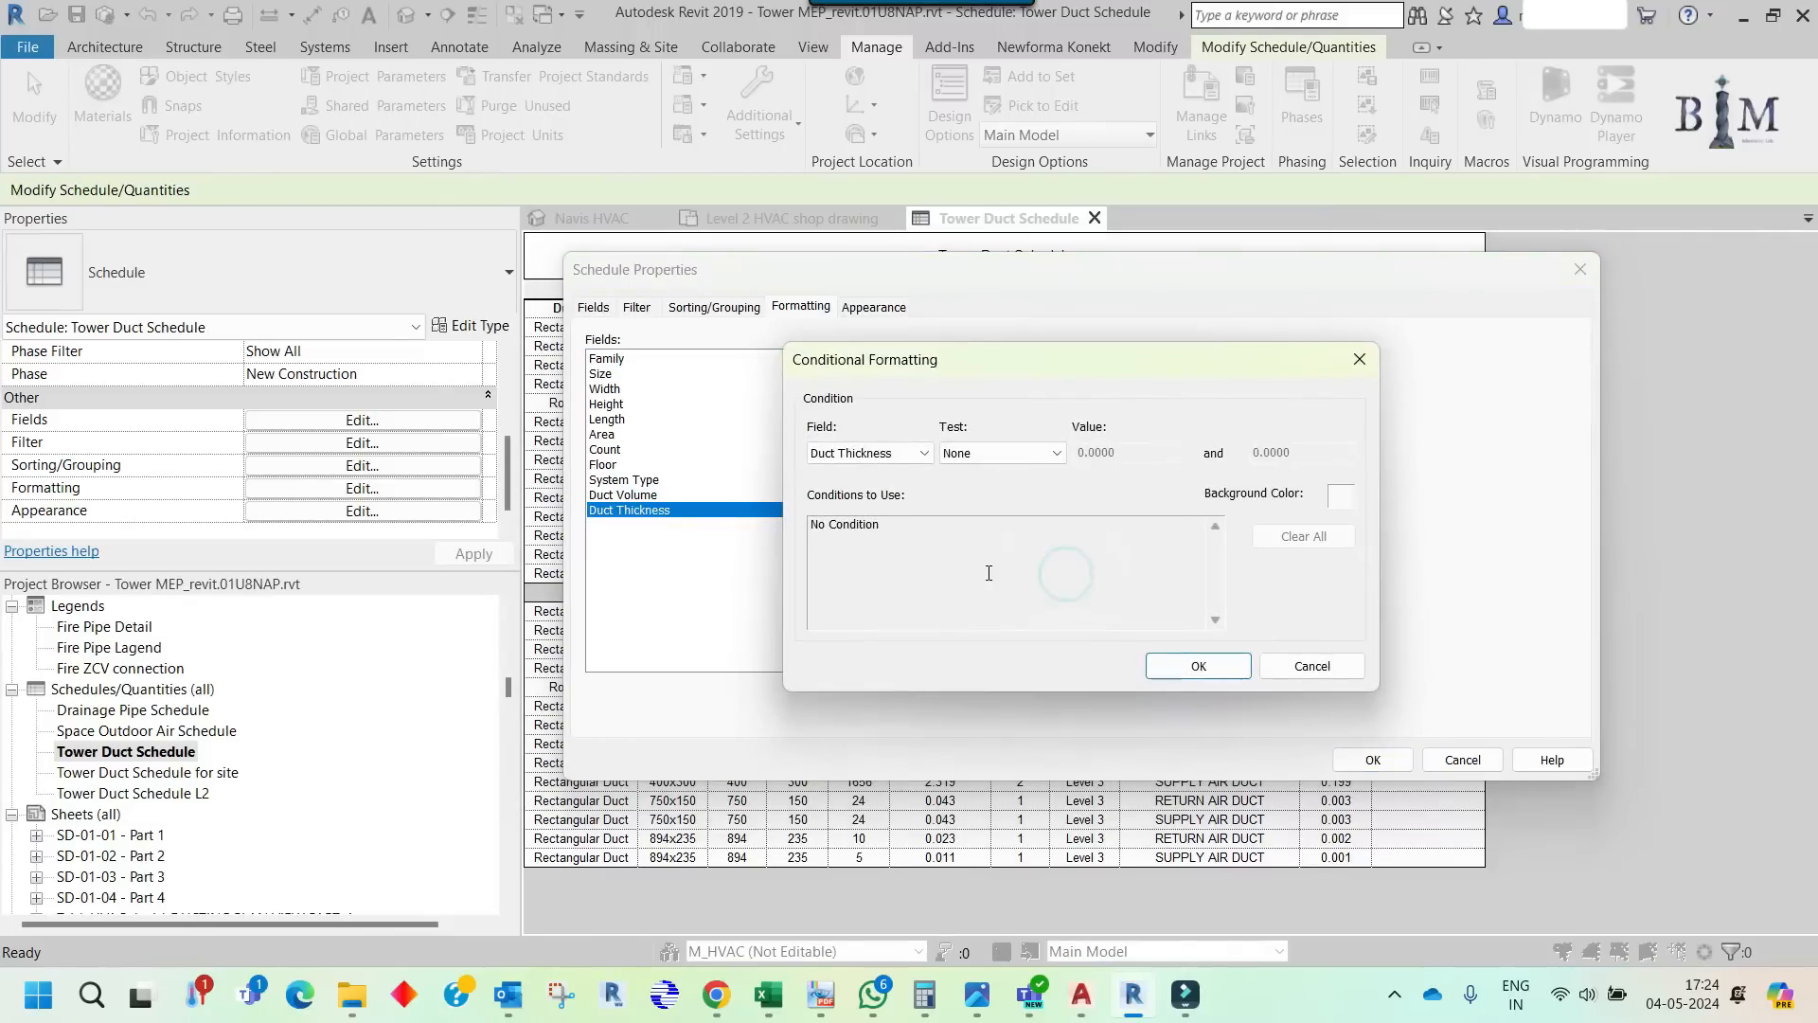
click(890, 455)
click(890, 454)
click(1359, 361)
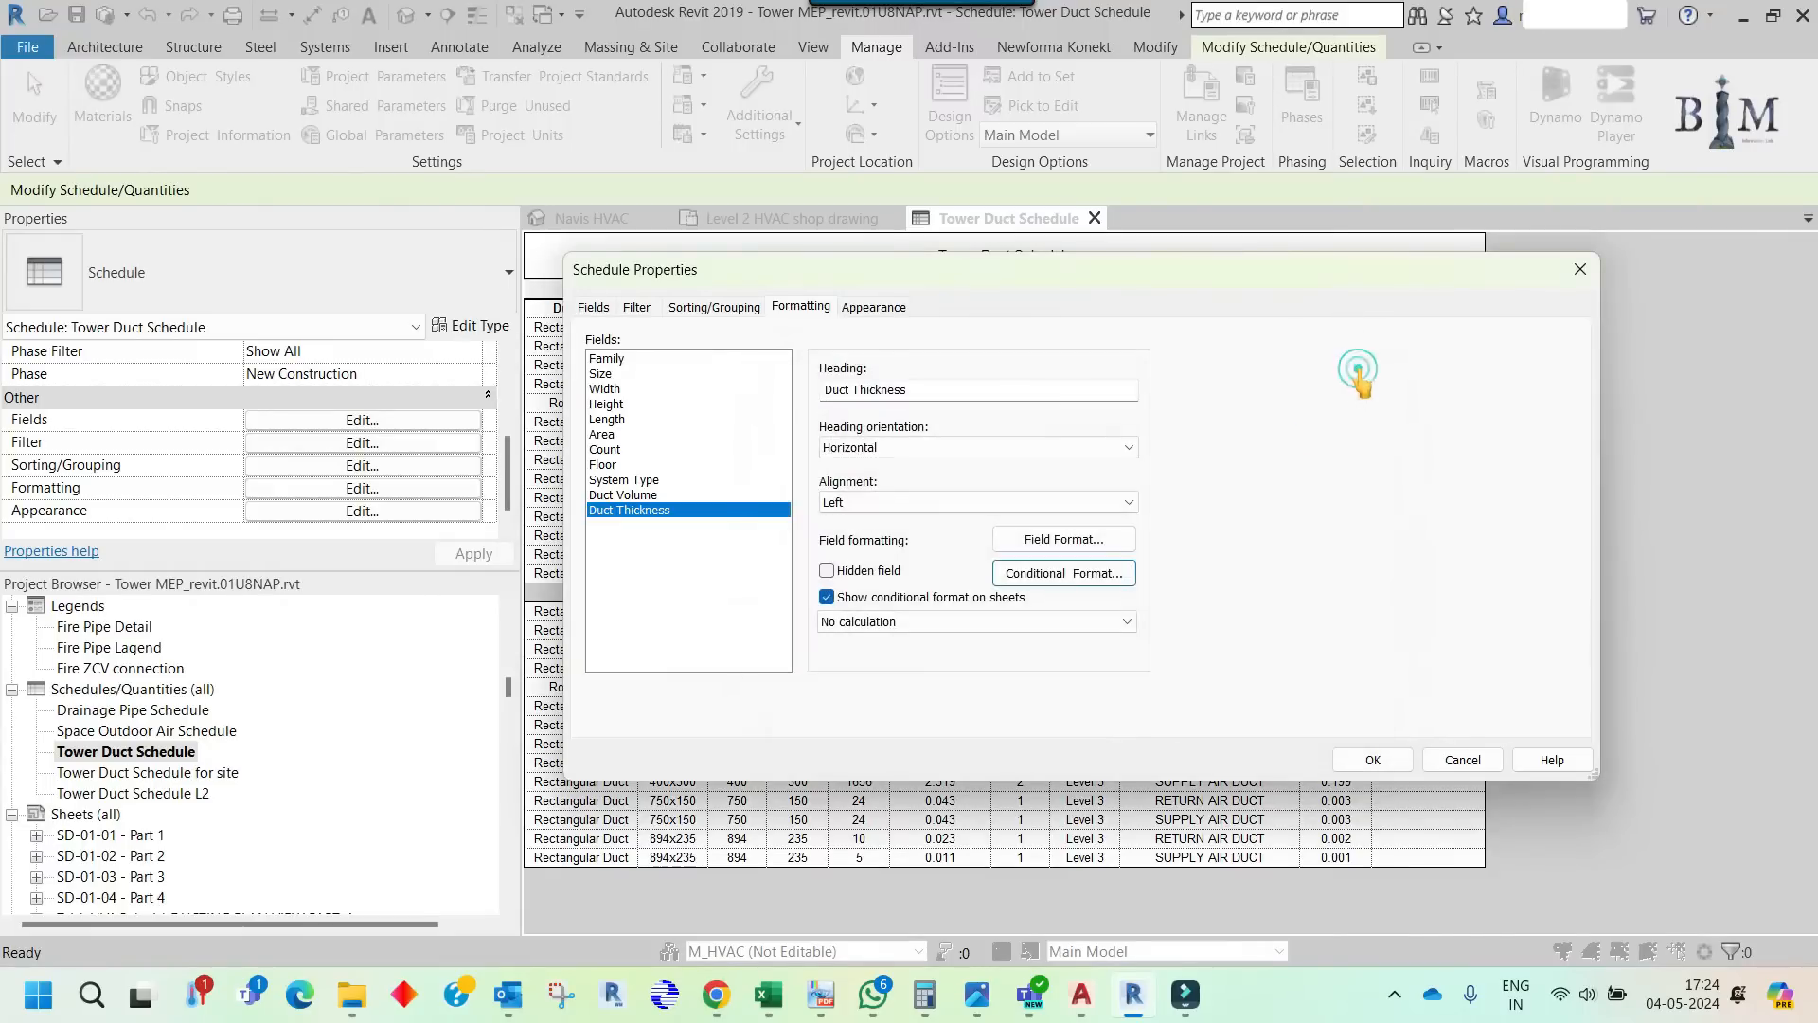
click(1580, 275)
- Set Duct Thickness to 0.0006 for the three Level 2 150x150 rows, using the 100-400 size thickness from the Duct Volume workbook in Excel
click(1417, 328)
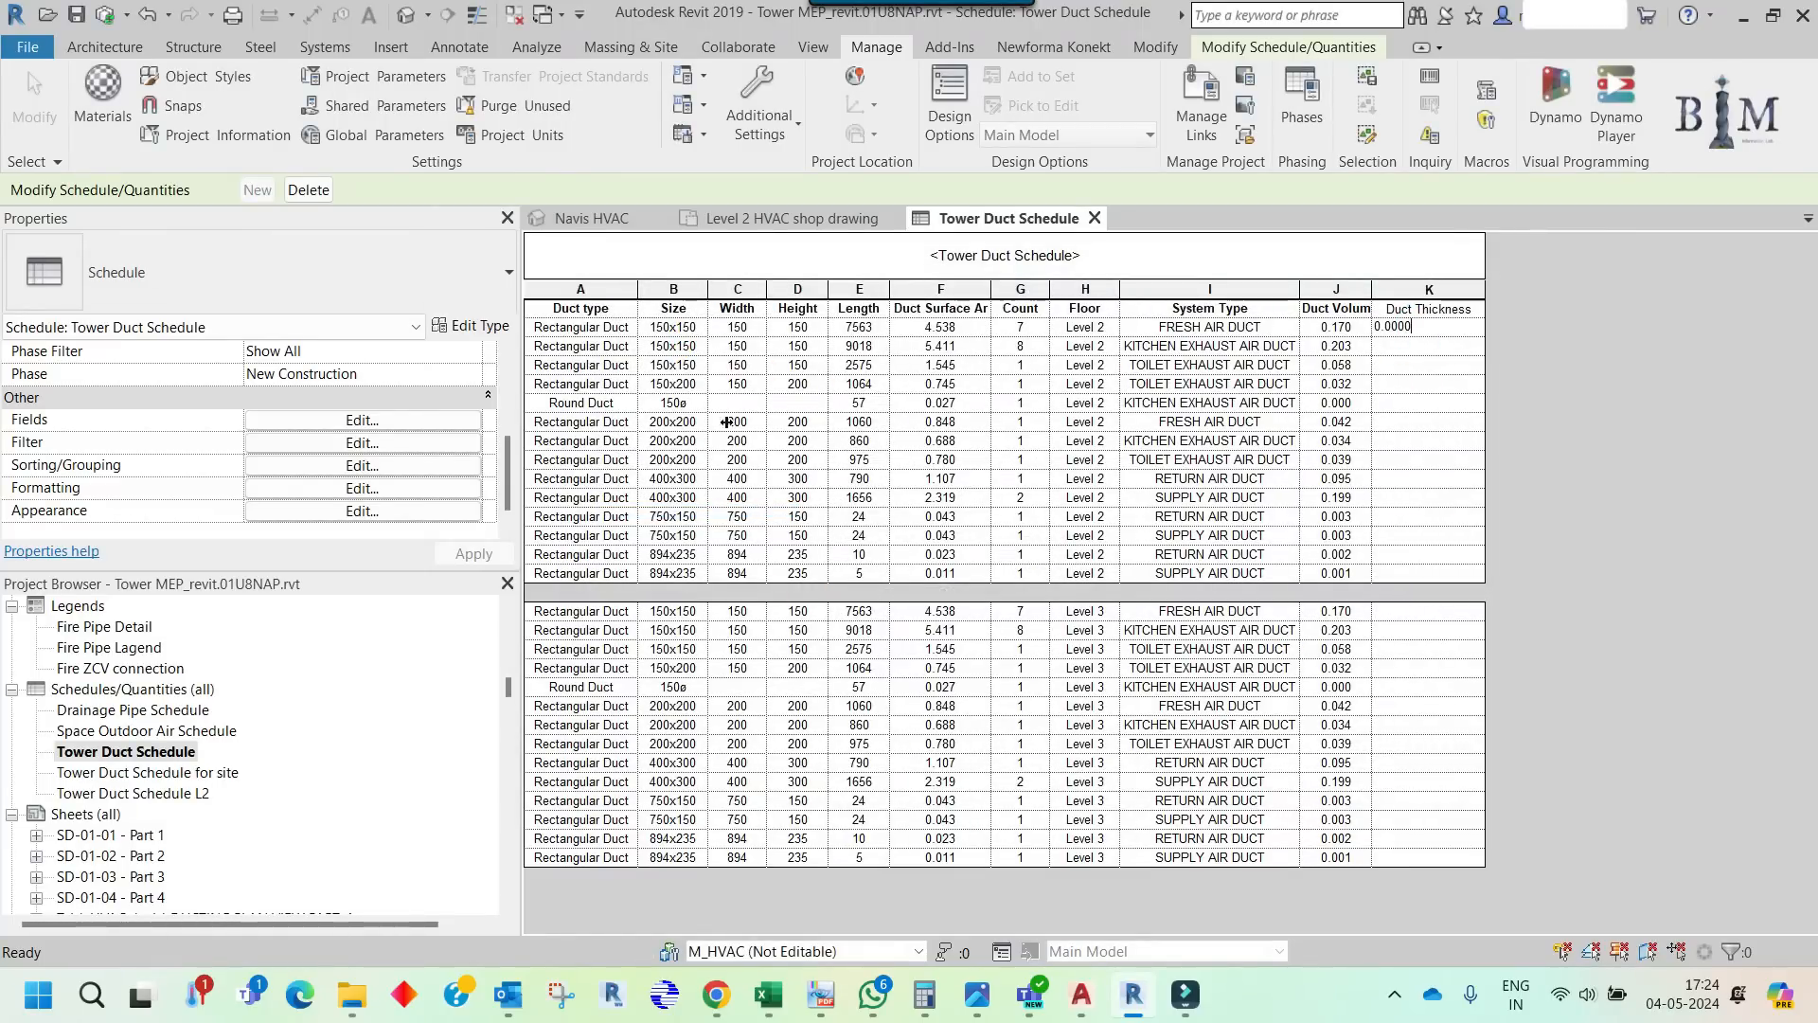
mouse_move(768, 994)
click(766, 994)
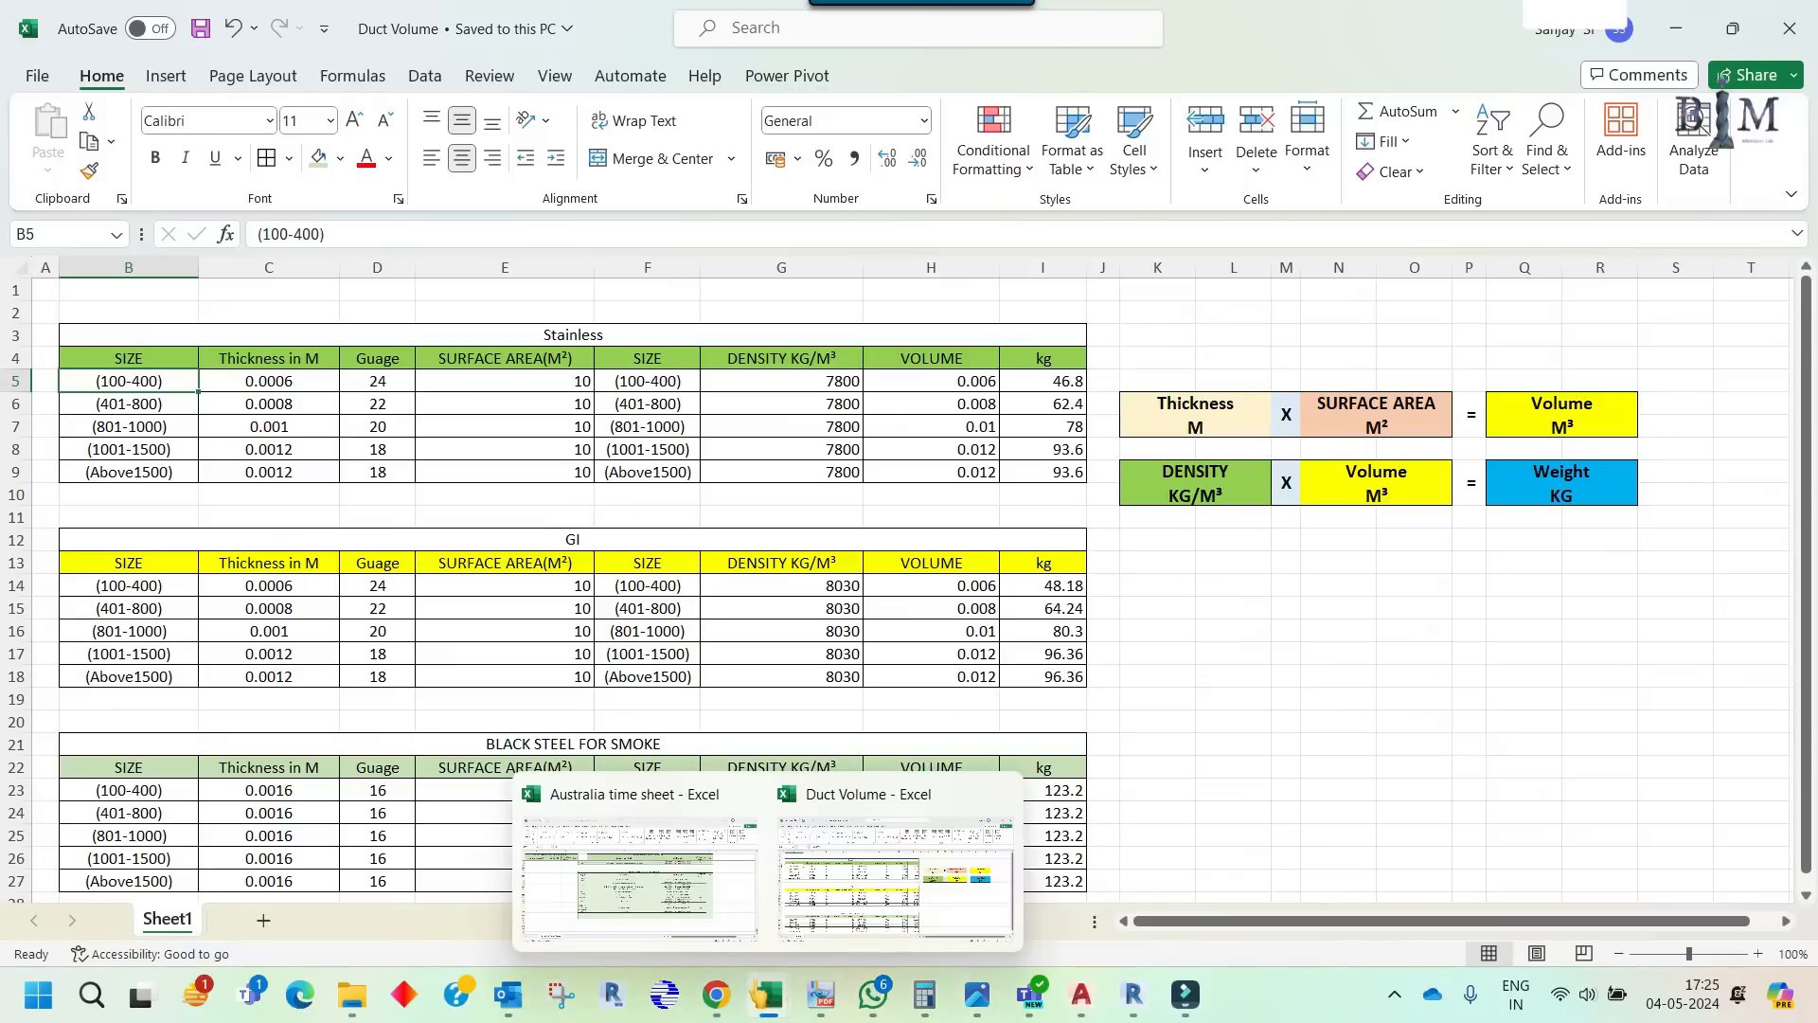
mouse_move(1136, 995)
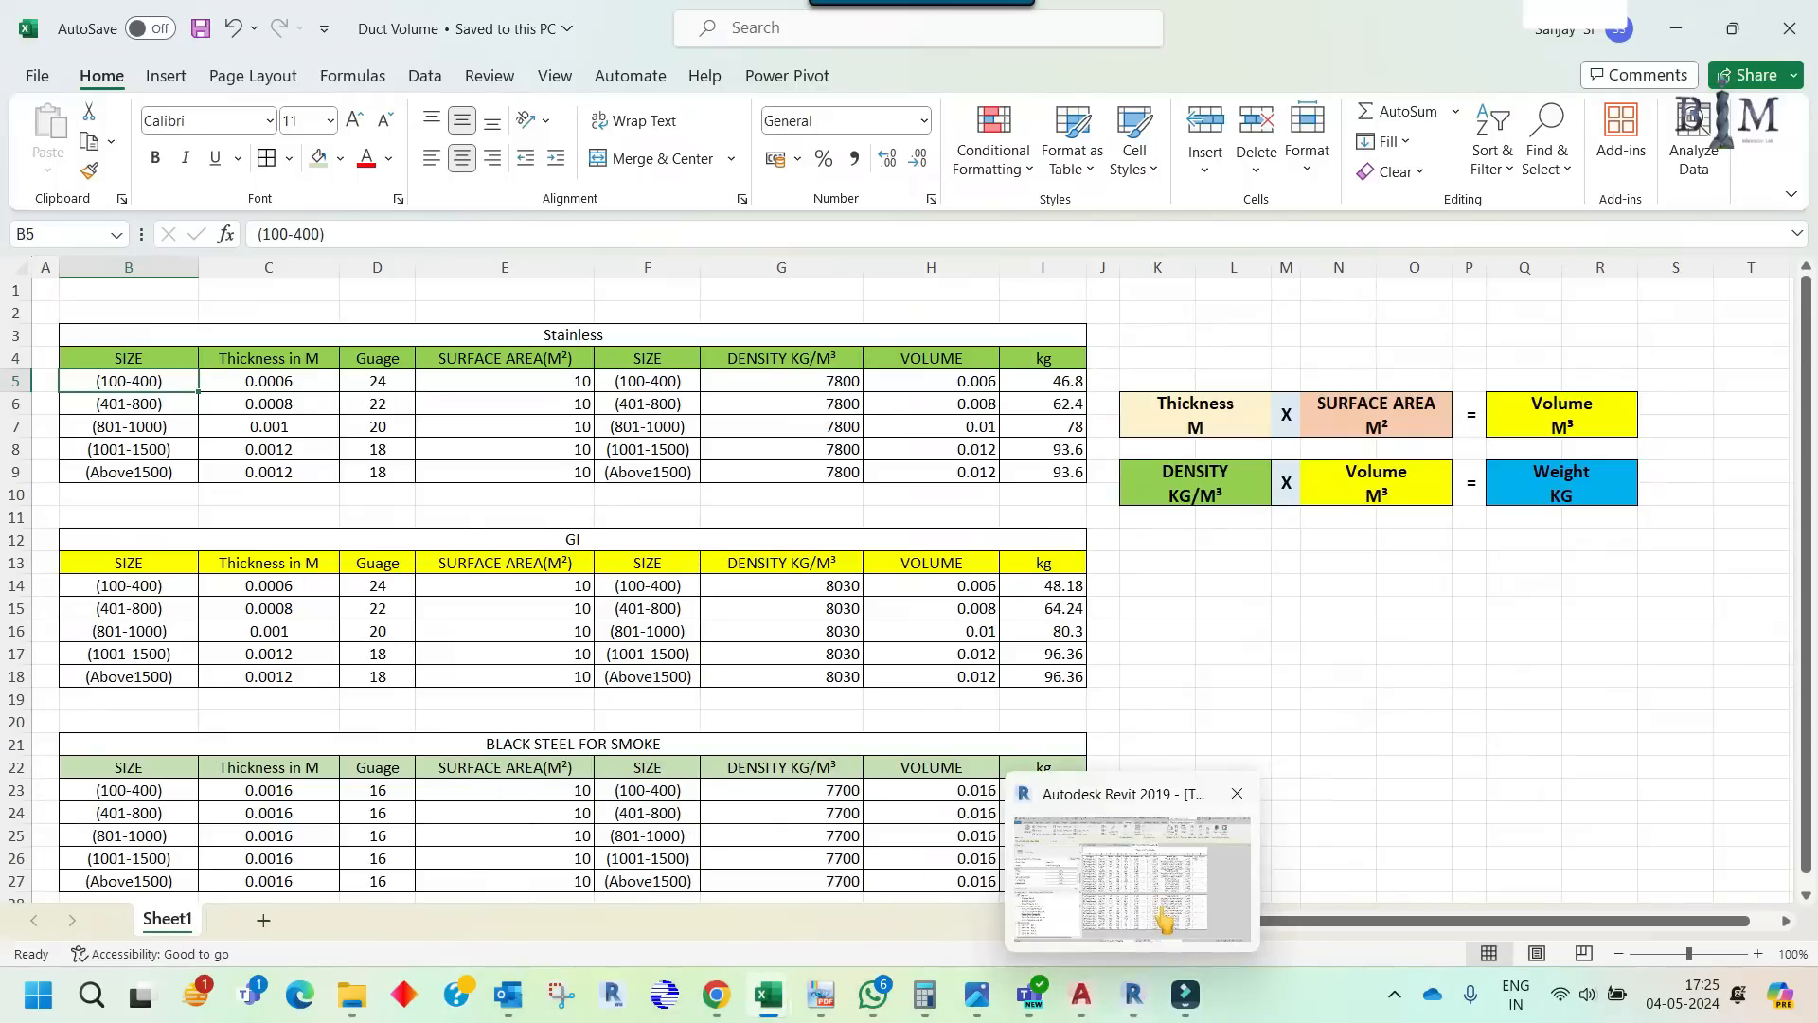
click(1163, 924)
click(1423, 326)
text(0.0006)
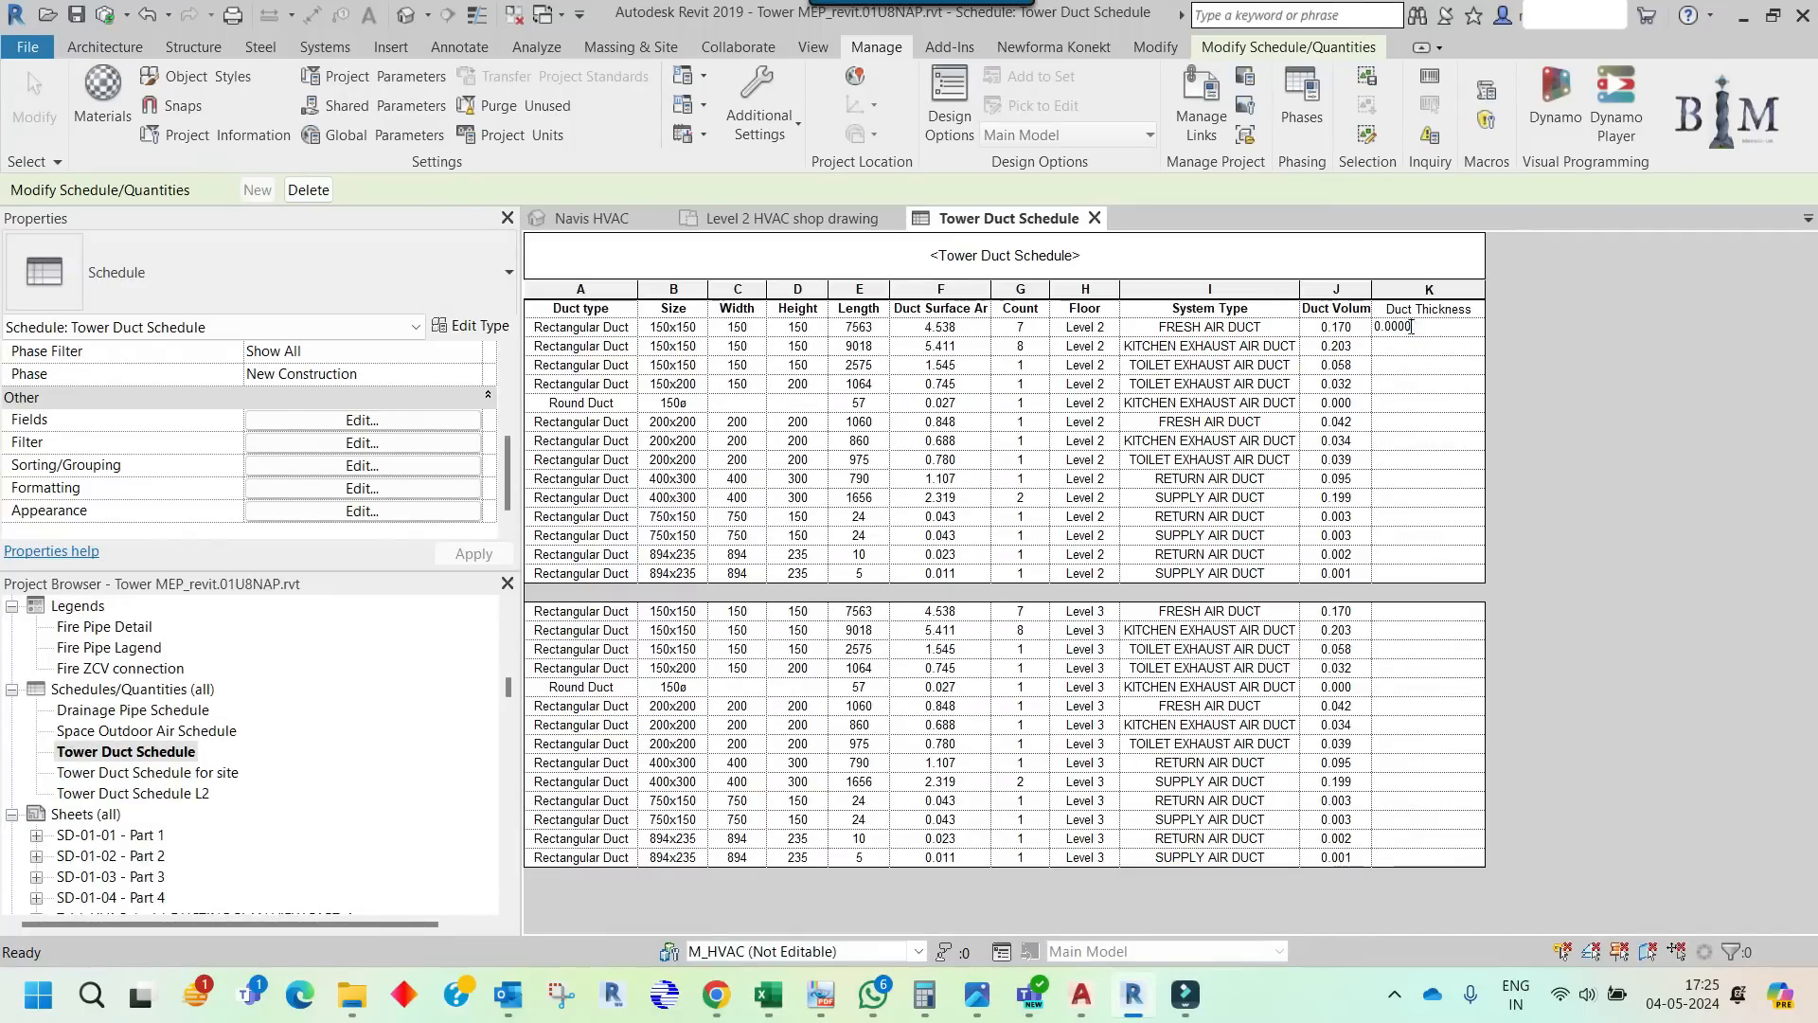
key(Return)
click(1403, 343)
click(1415, 360)
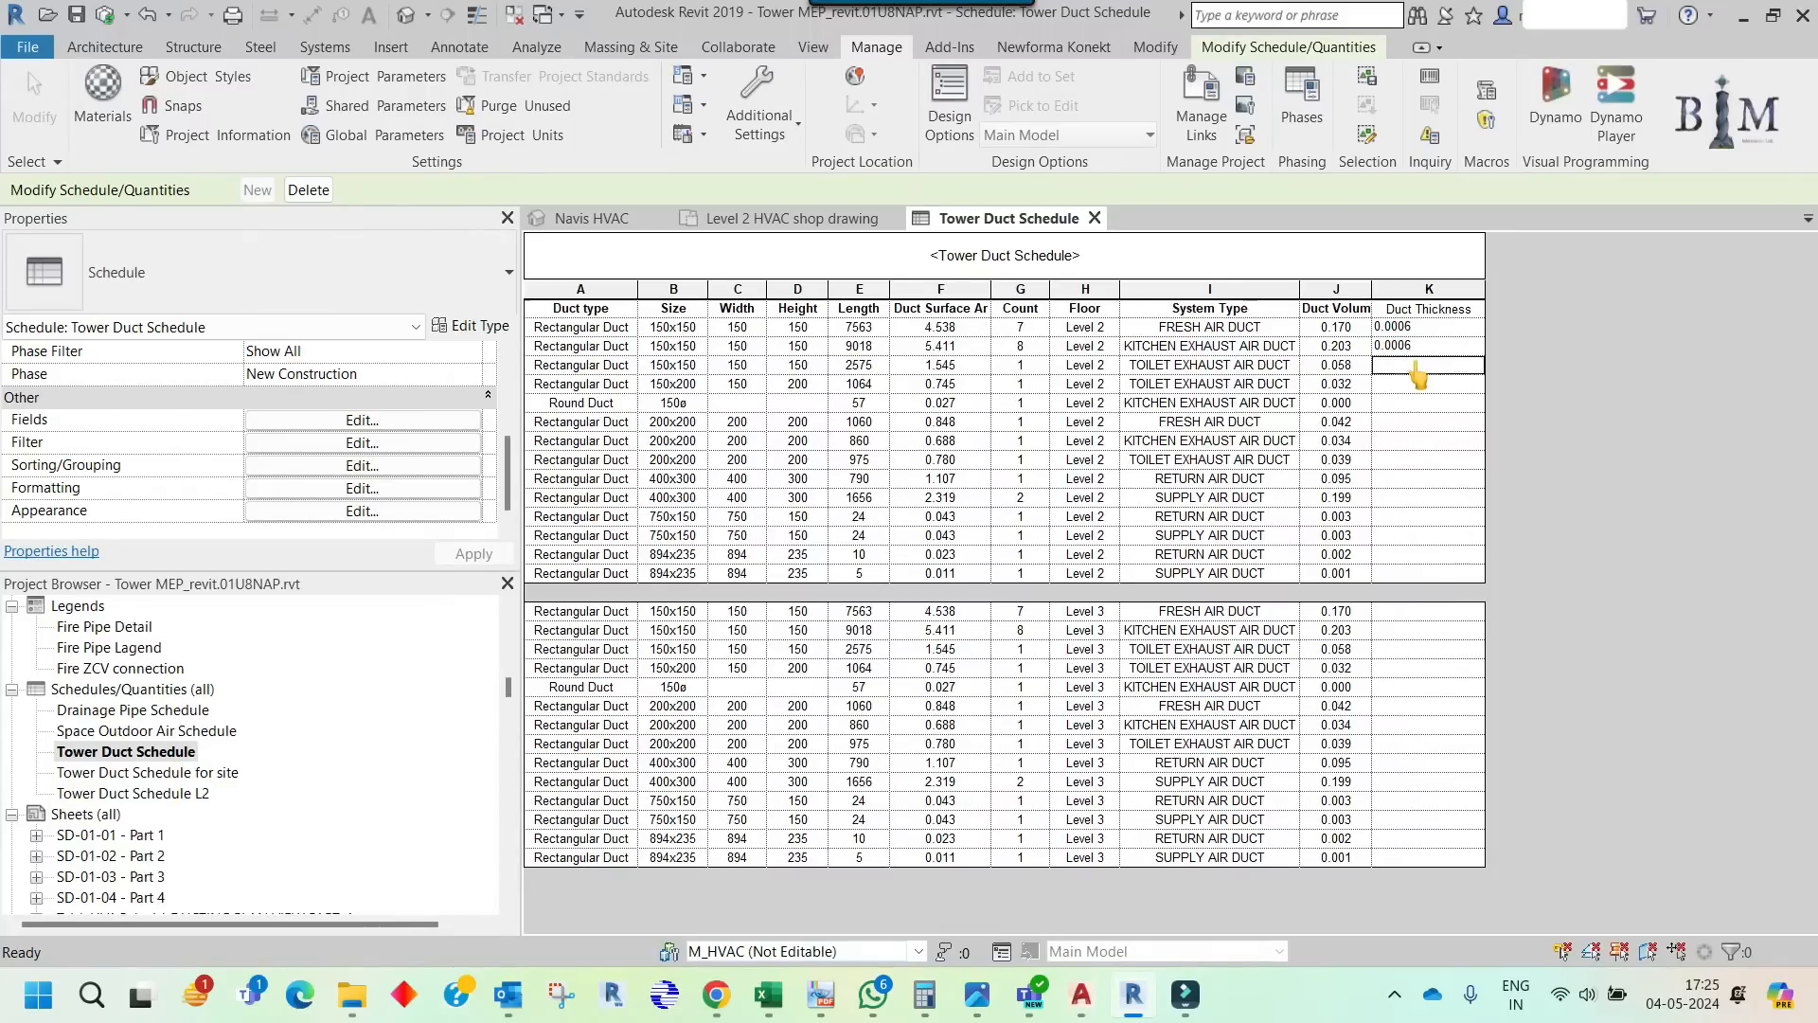
text(.0006)
- Set Duct Thickness to 0.0006 for the Level 2 150x200 rectangular duct and the 150ø round duct
click(1393, 380)
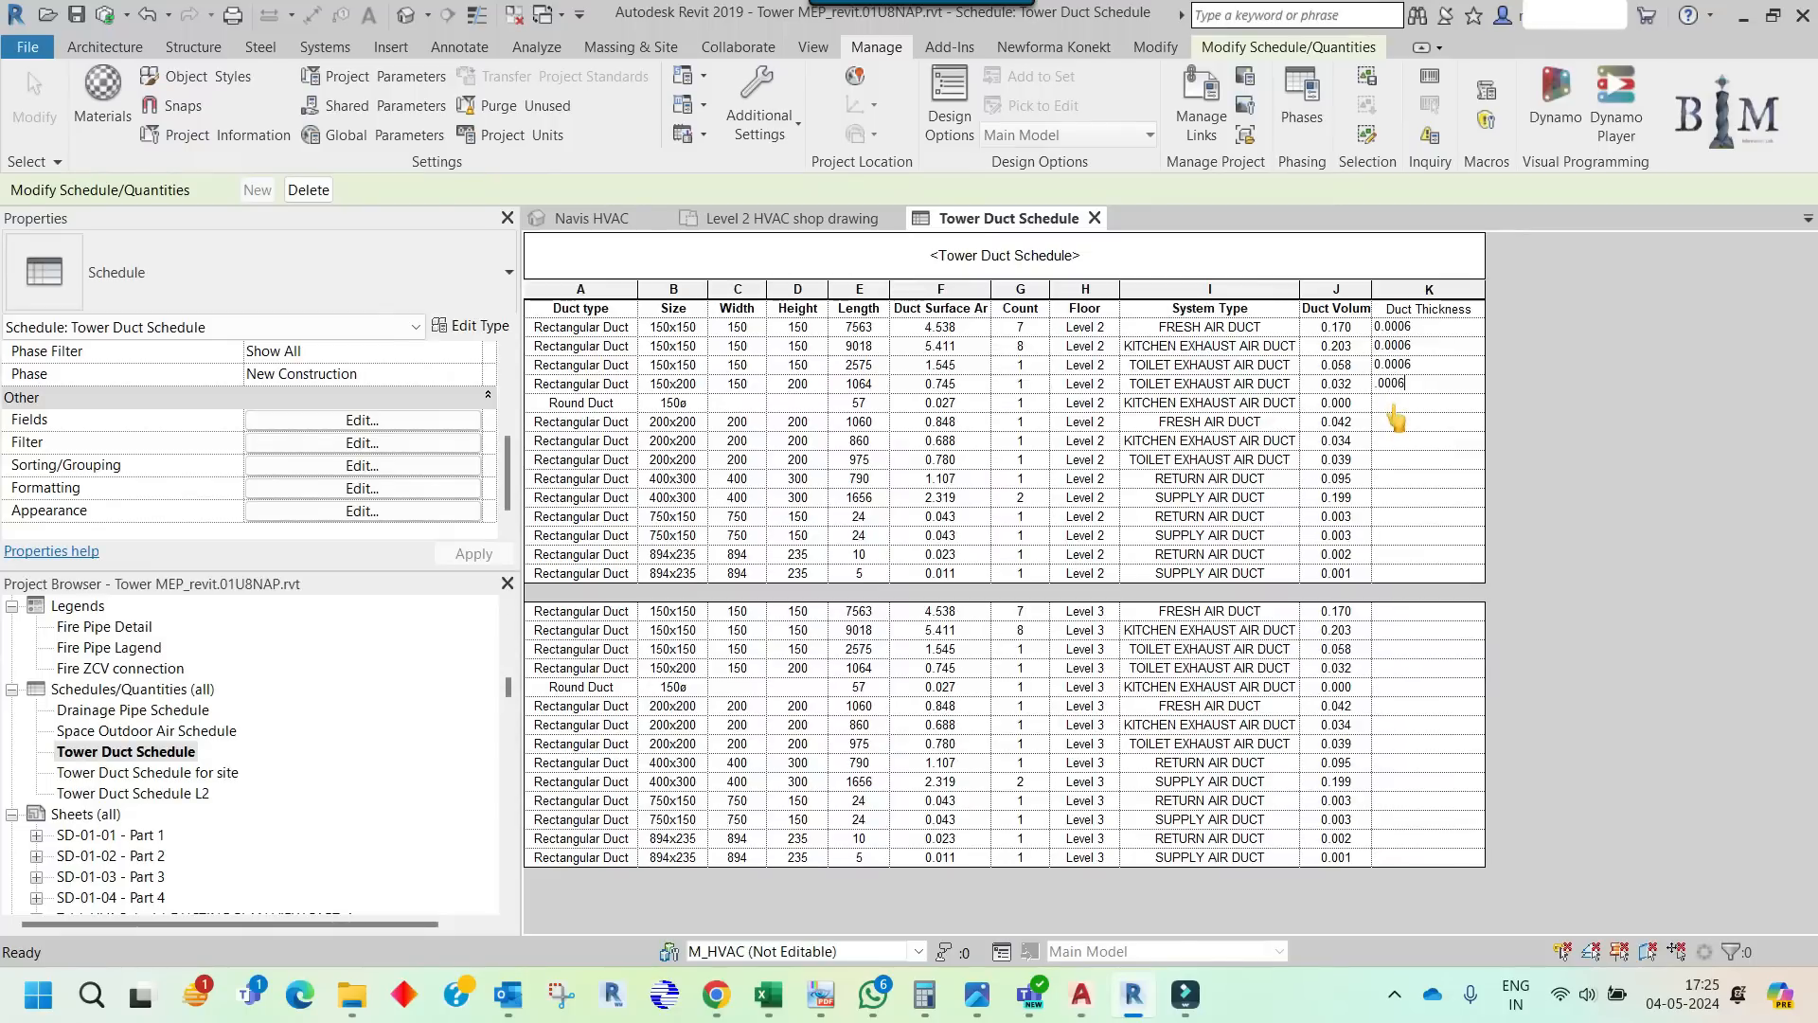
click(1396, 400)
text(0.0006)
- Enter 0.0006 as Duct Thickness for the Level 2 200x200 fresh air duct and copy it to the other two 200x200 rows
click(1394, 424)
text(.0006)
double_click(1433, 423)
click(1410, 438)
click(1419, 422)
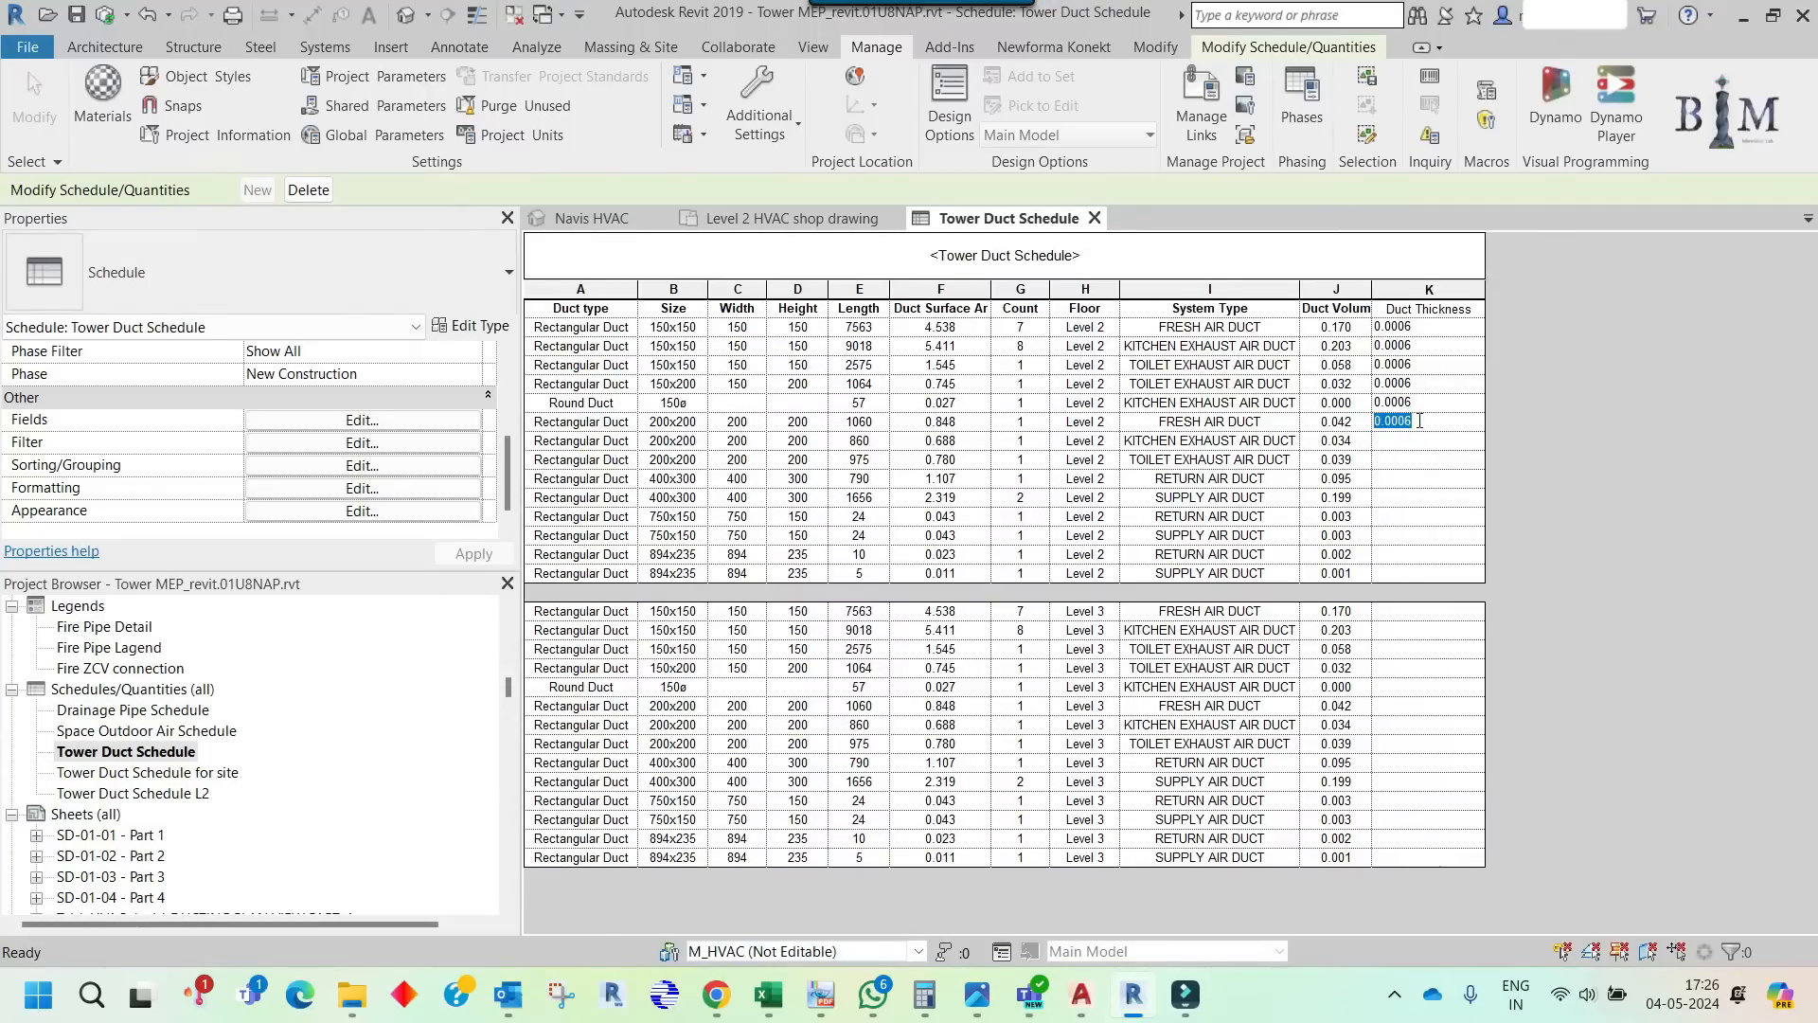
key(ctrl+c)
click(1402, 440)
key(ctrl+v)
click(1398, 458)
key(ctrl+v)
- Paste the 0.0006 Duct Thickness into the Level 2 400x300 return air and supply air duct rows
click(1384, 480)
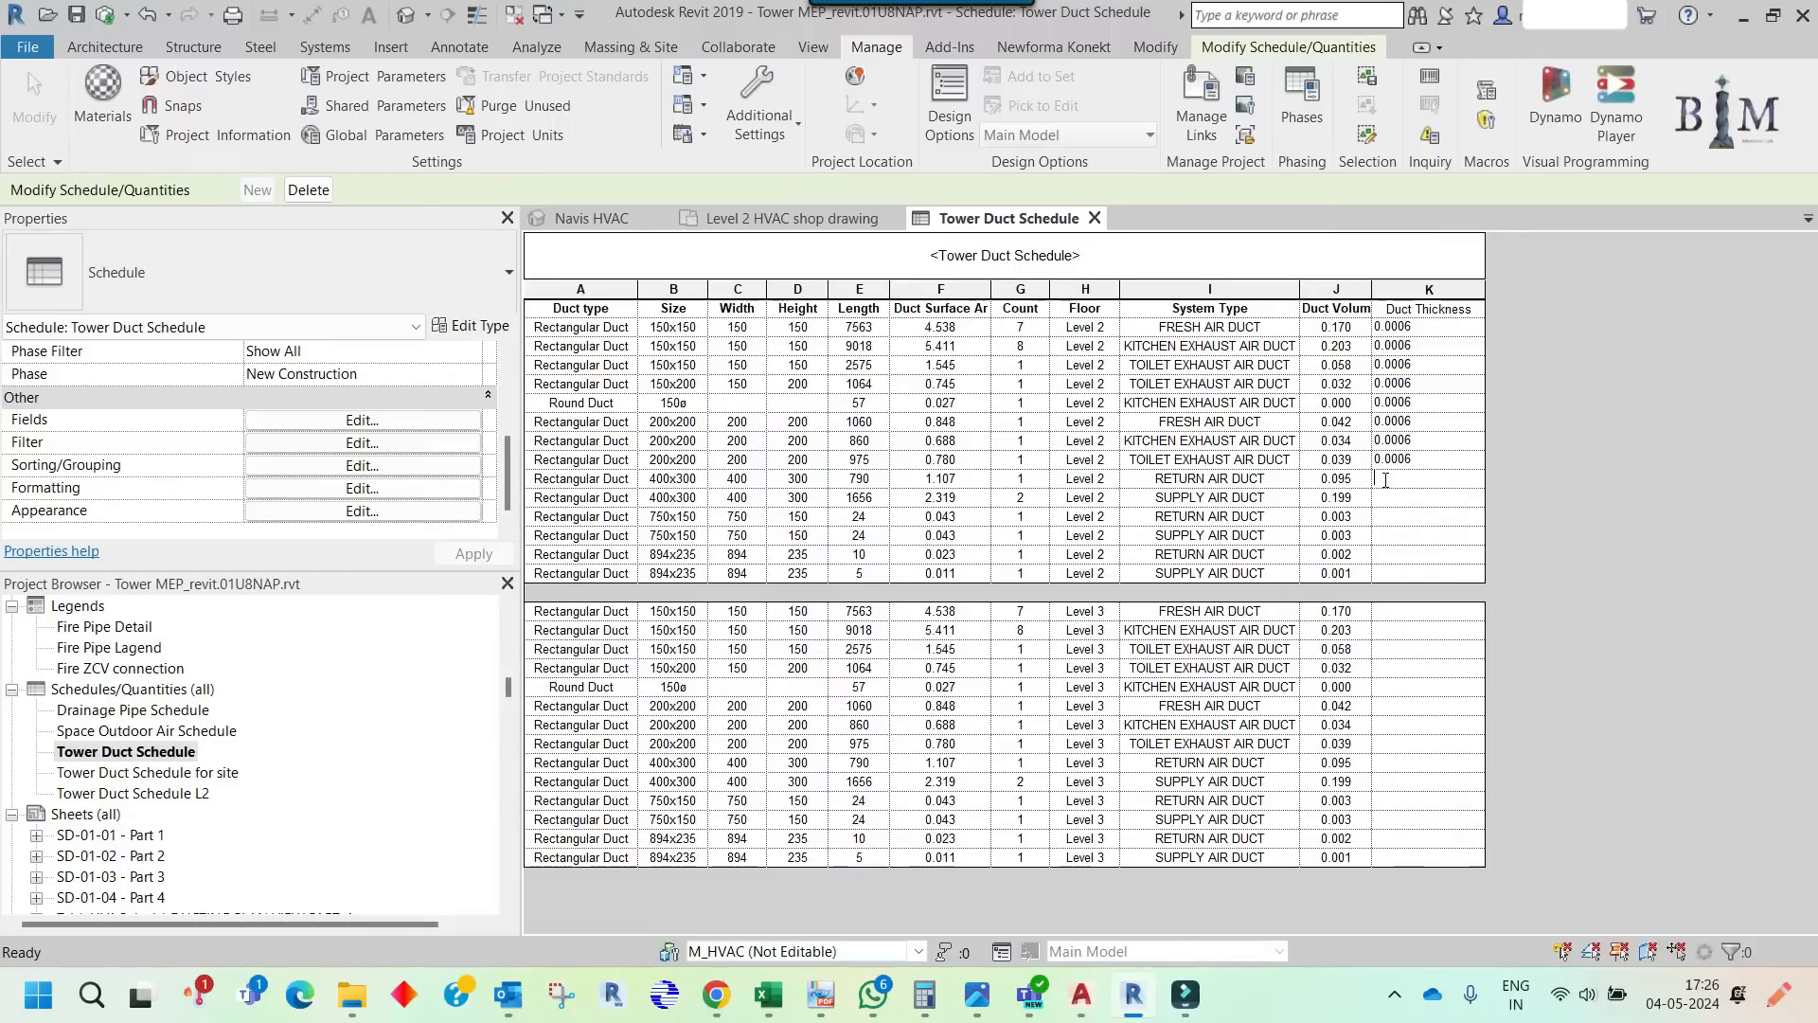
key(ctrl+v)
click(1395, 497)
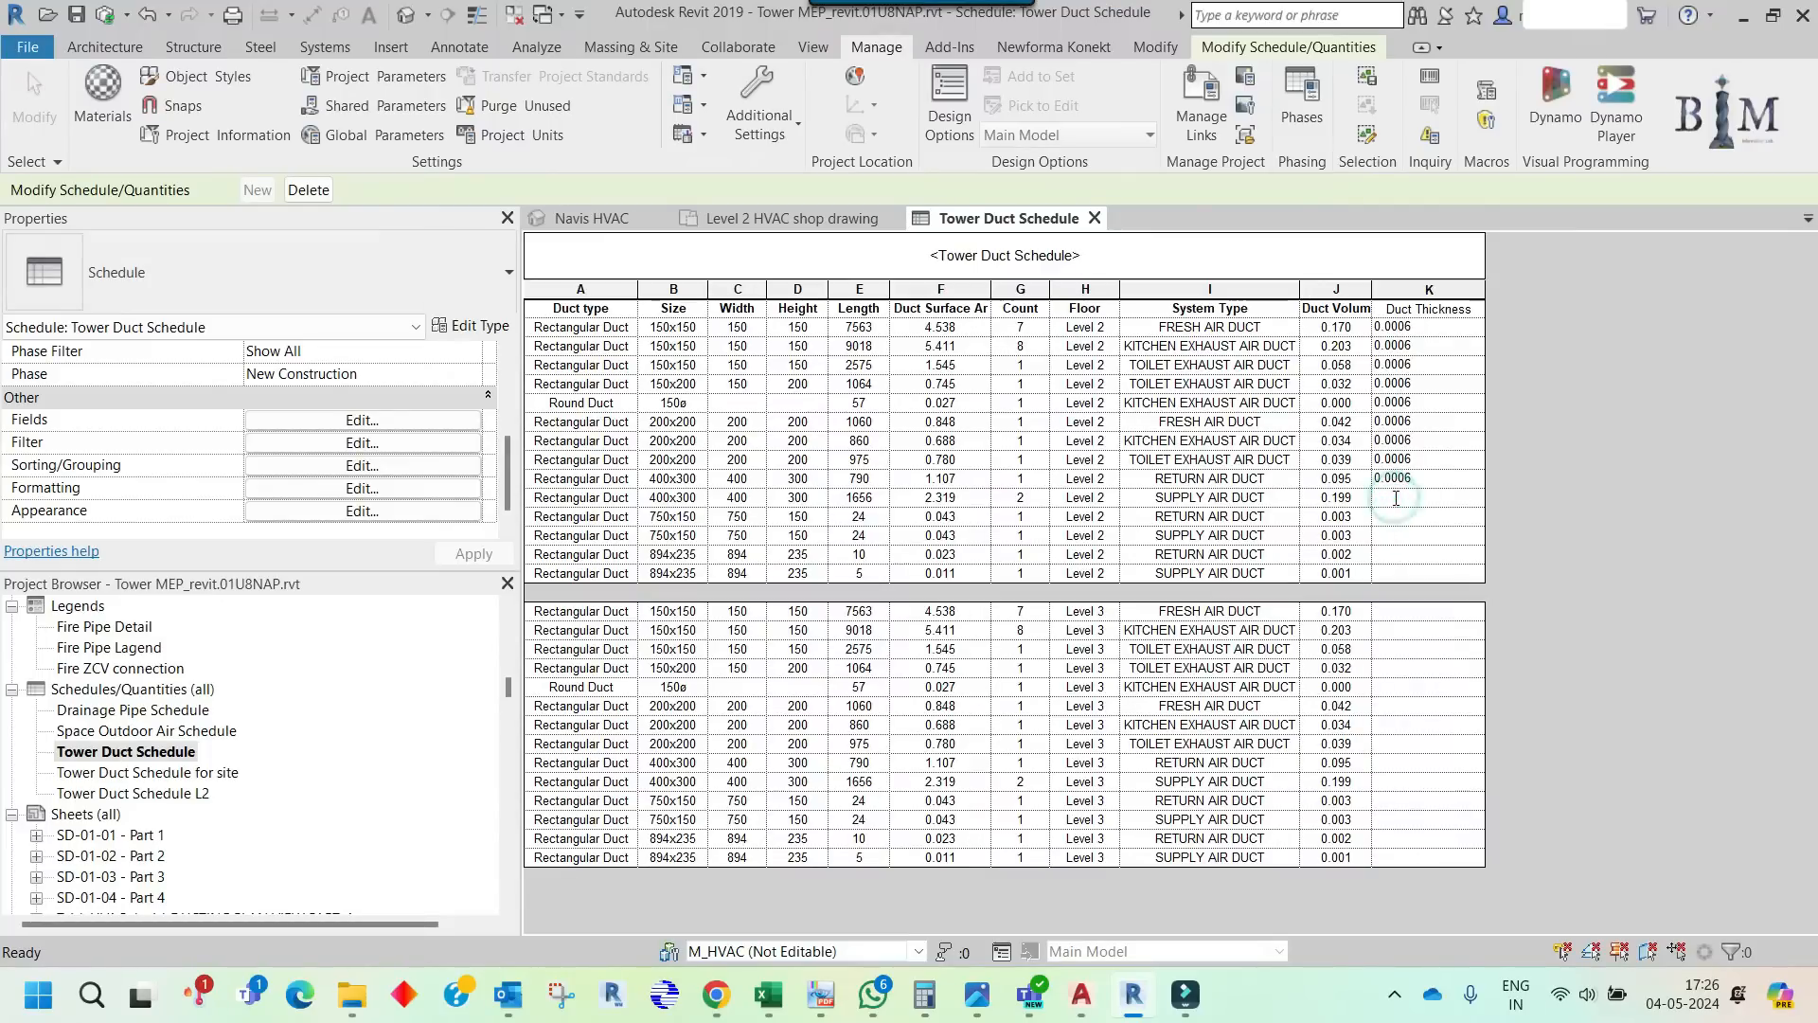
key(ctrl+v)
- Set Duct Thickness to 0.0008 for both Level 2 750x150 rows, using the 401-800 size thickness from the Duct Volume workbook in Excel
click(1398, 516)
mouse_move(768, 1006)
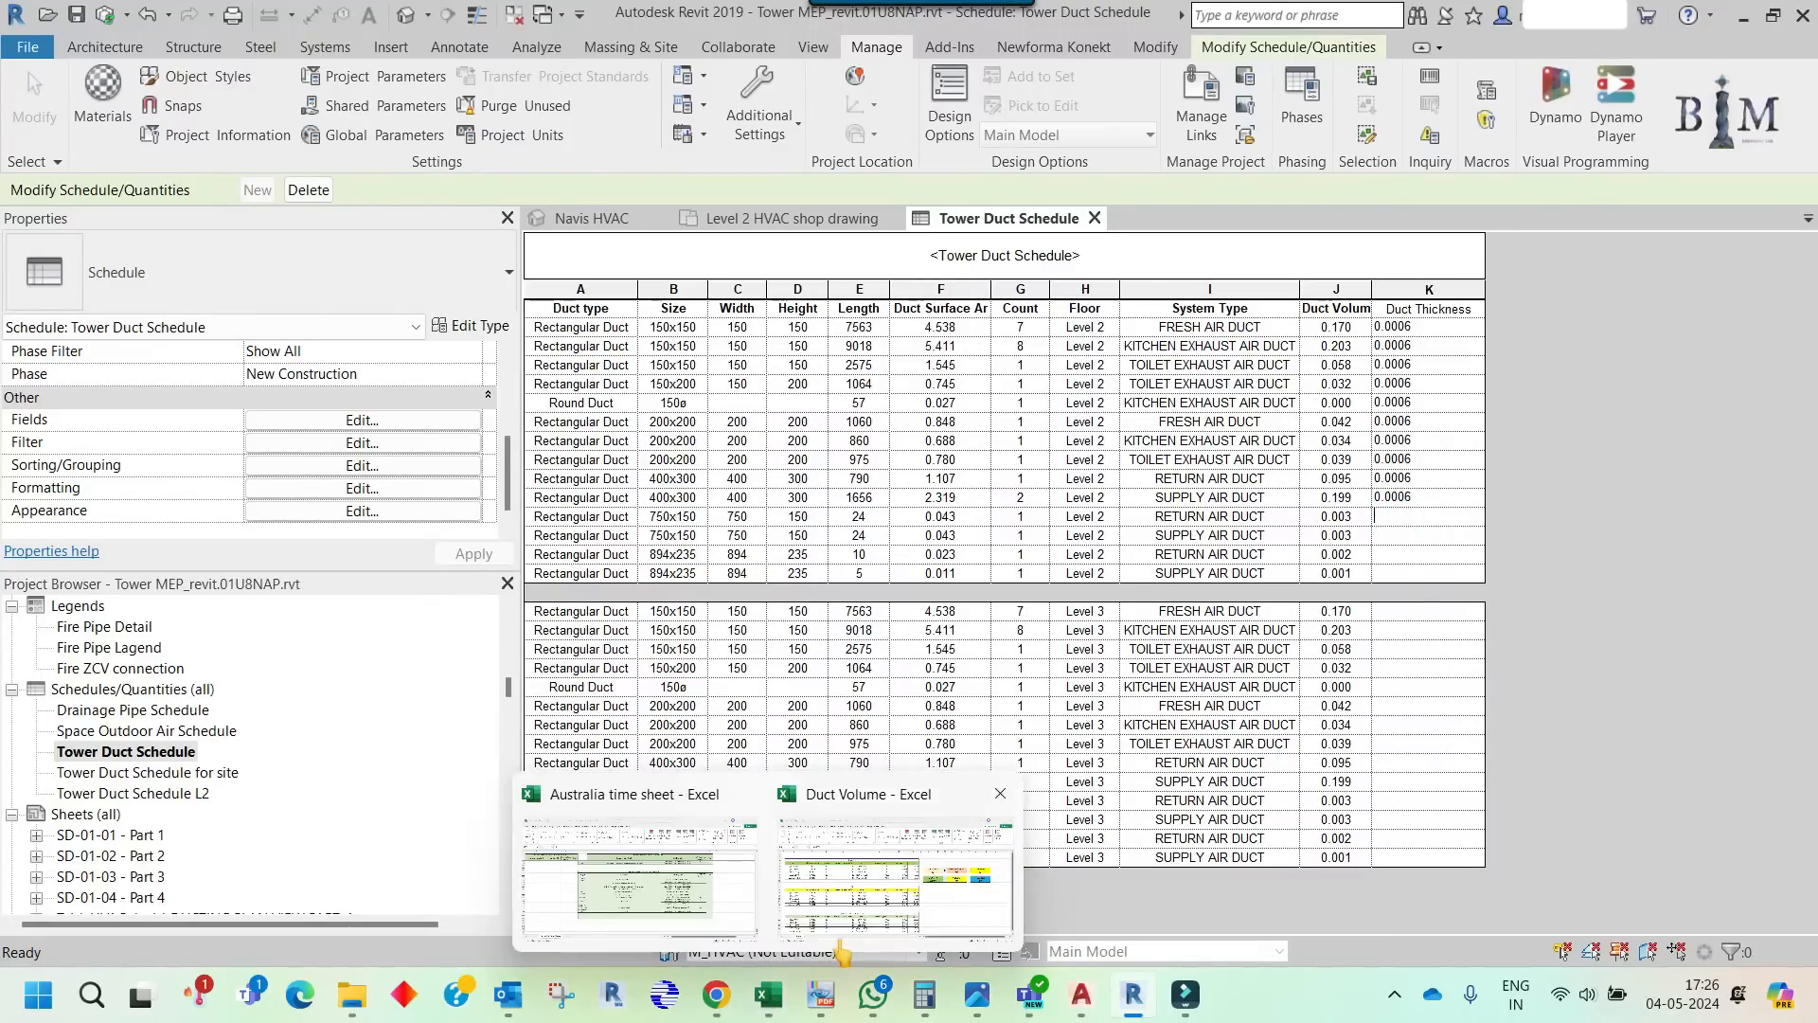
click(848, 924)
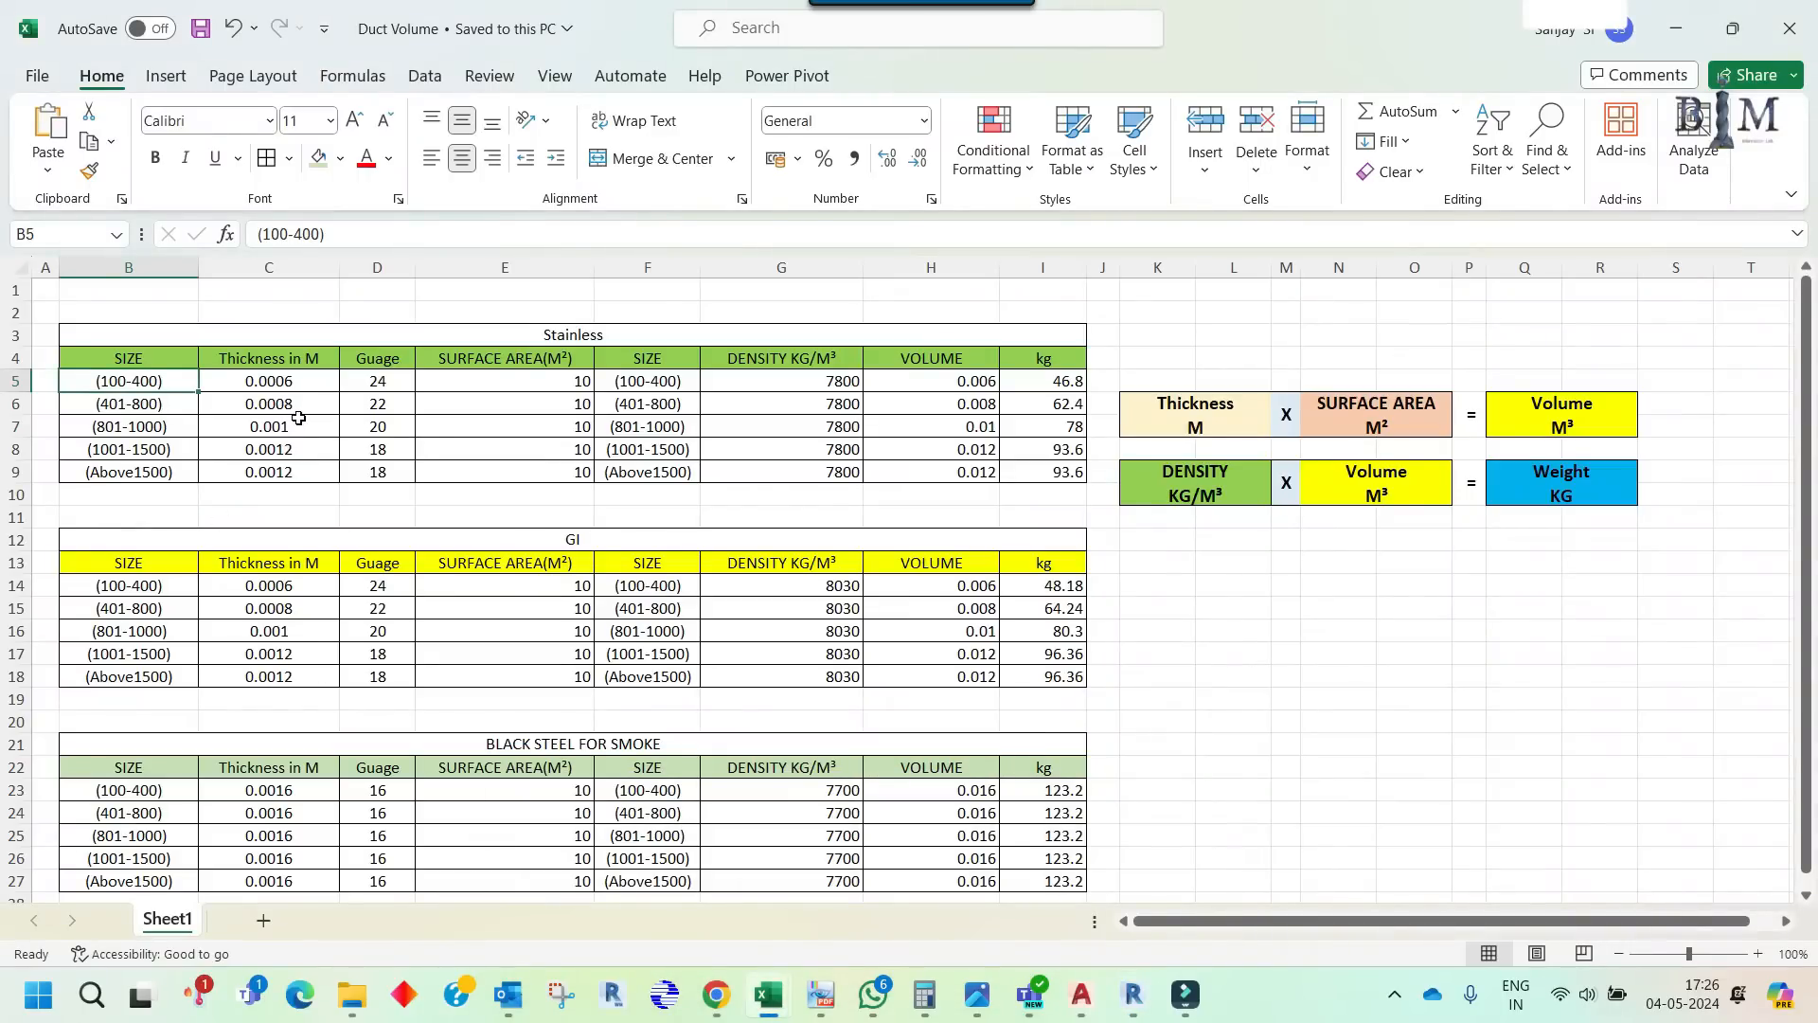
mouse_move(787, 1002)
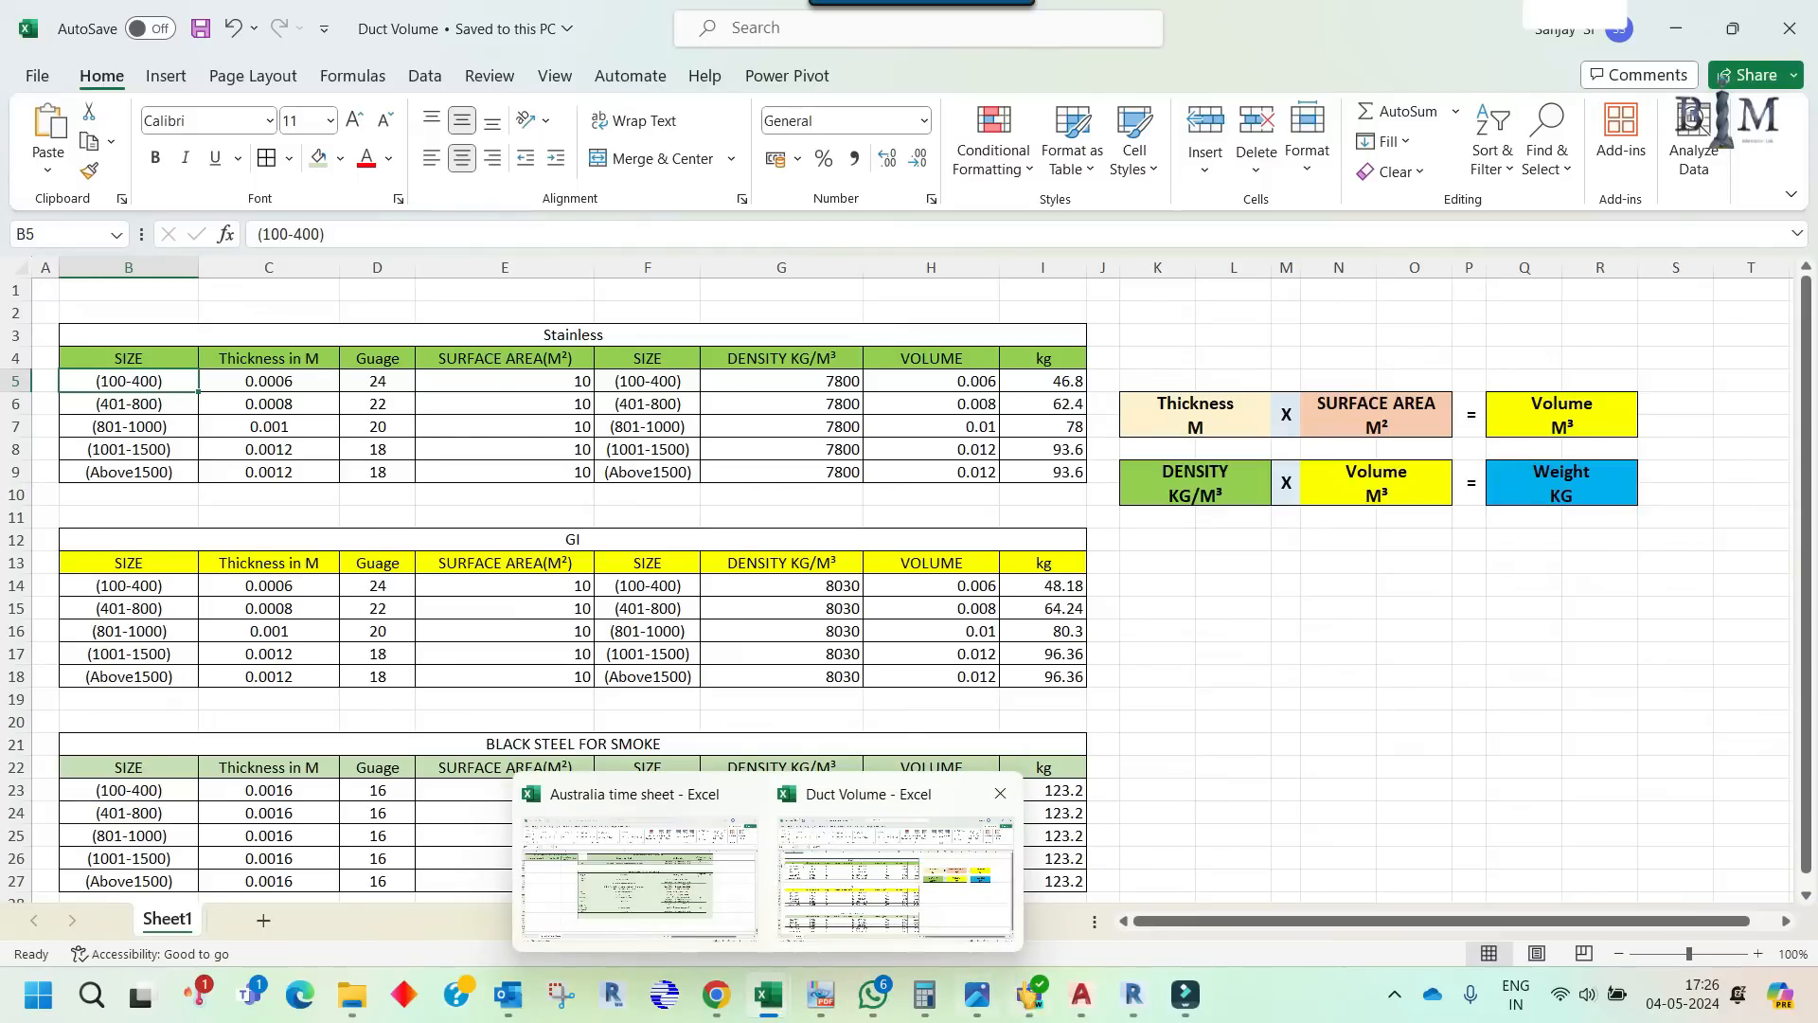
mouse_move(1132, 996)
click(1171, 895)
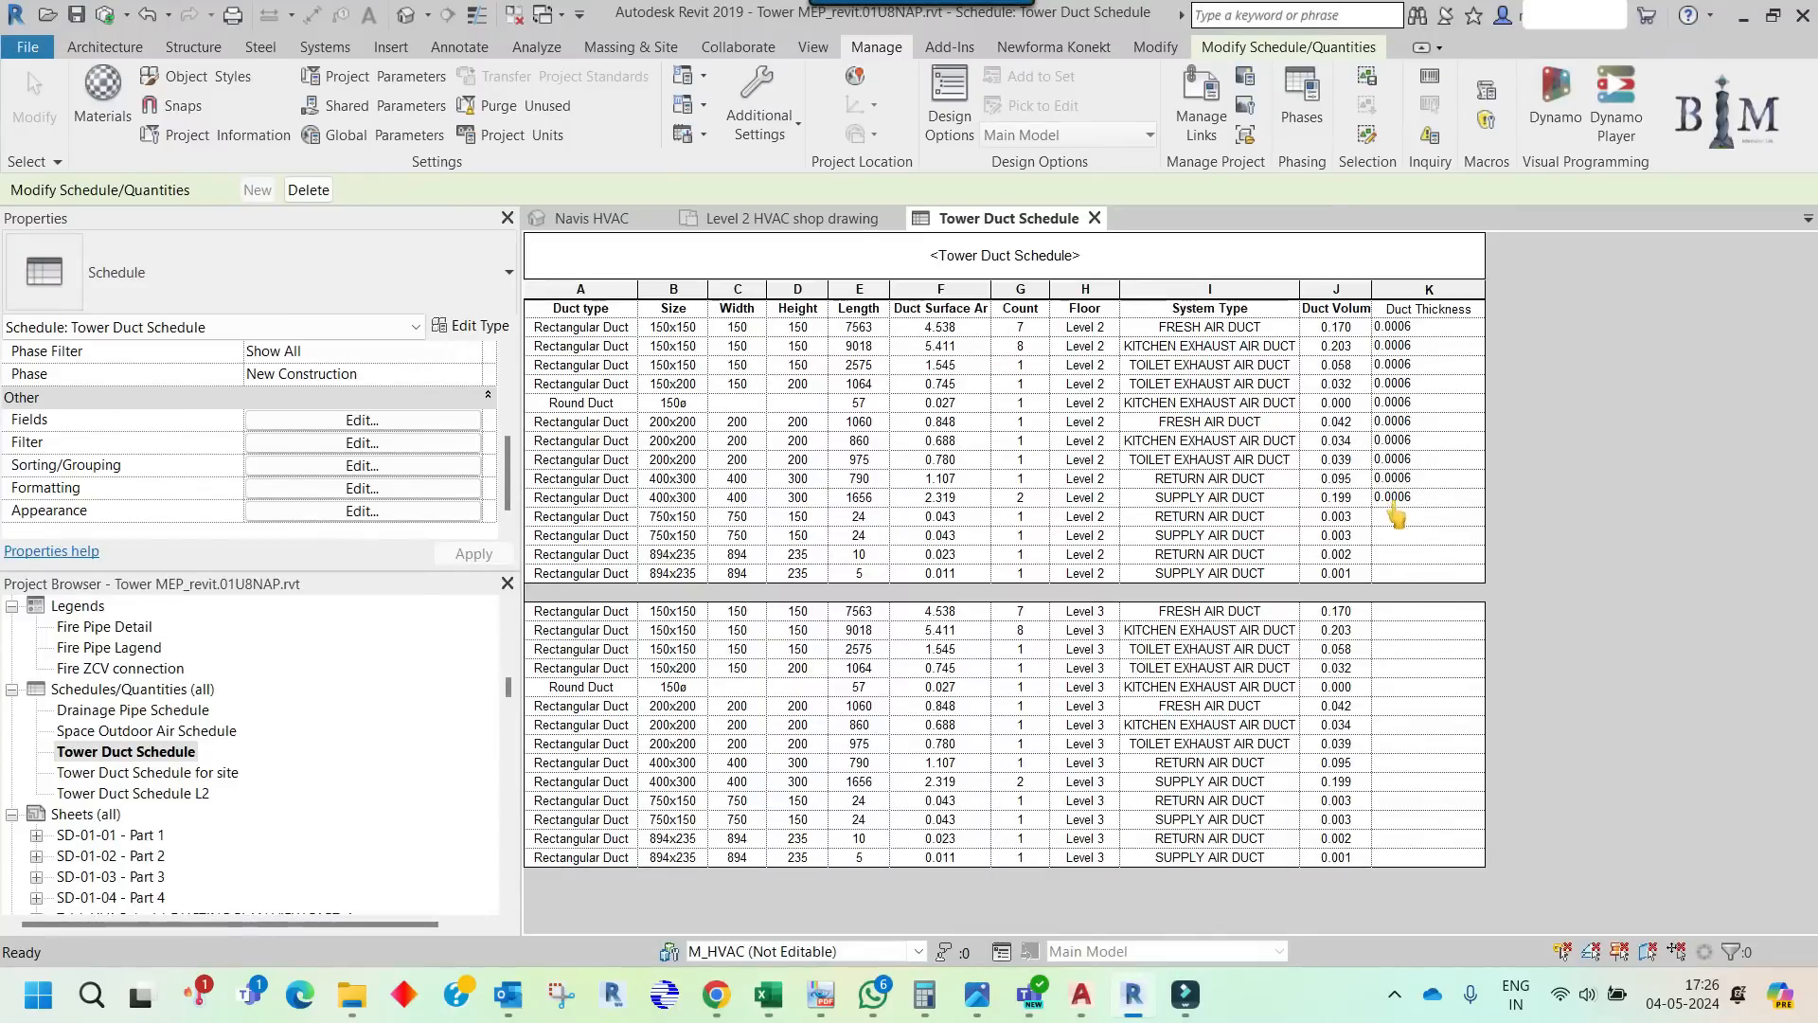
click(1386, 514)
text(0.000)
double_click(1403, 524)
click(1398, 537)
key(ctrl+v)
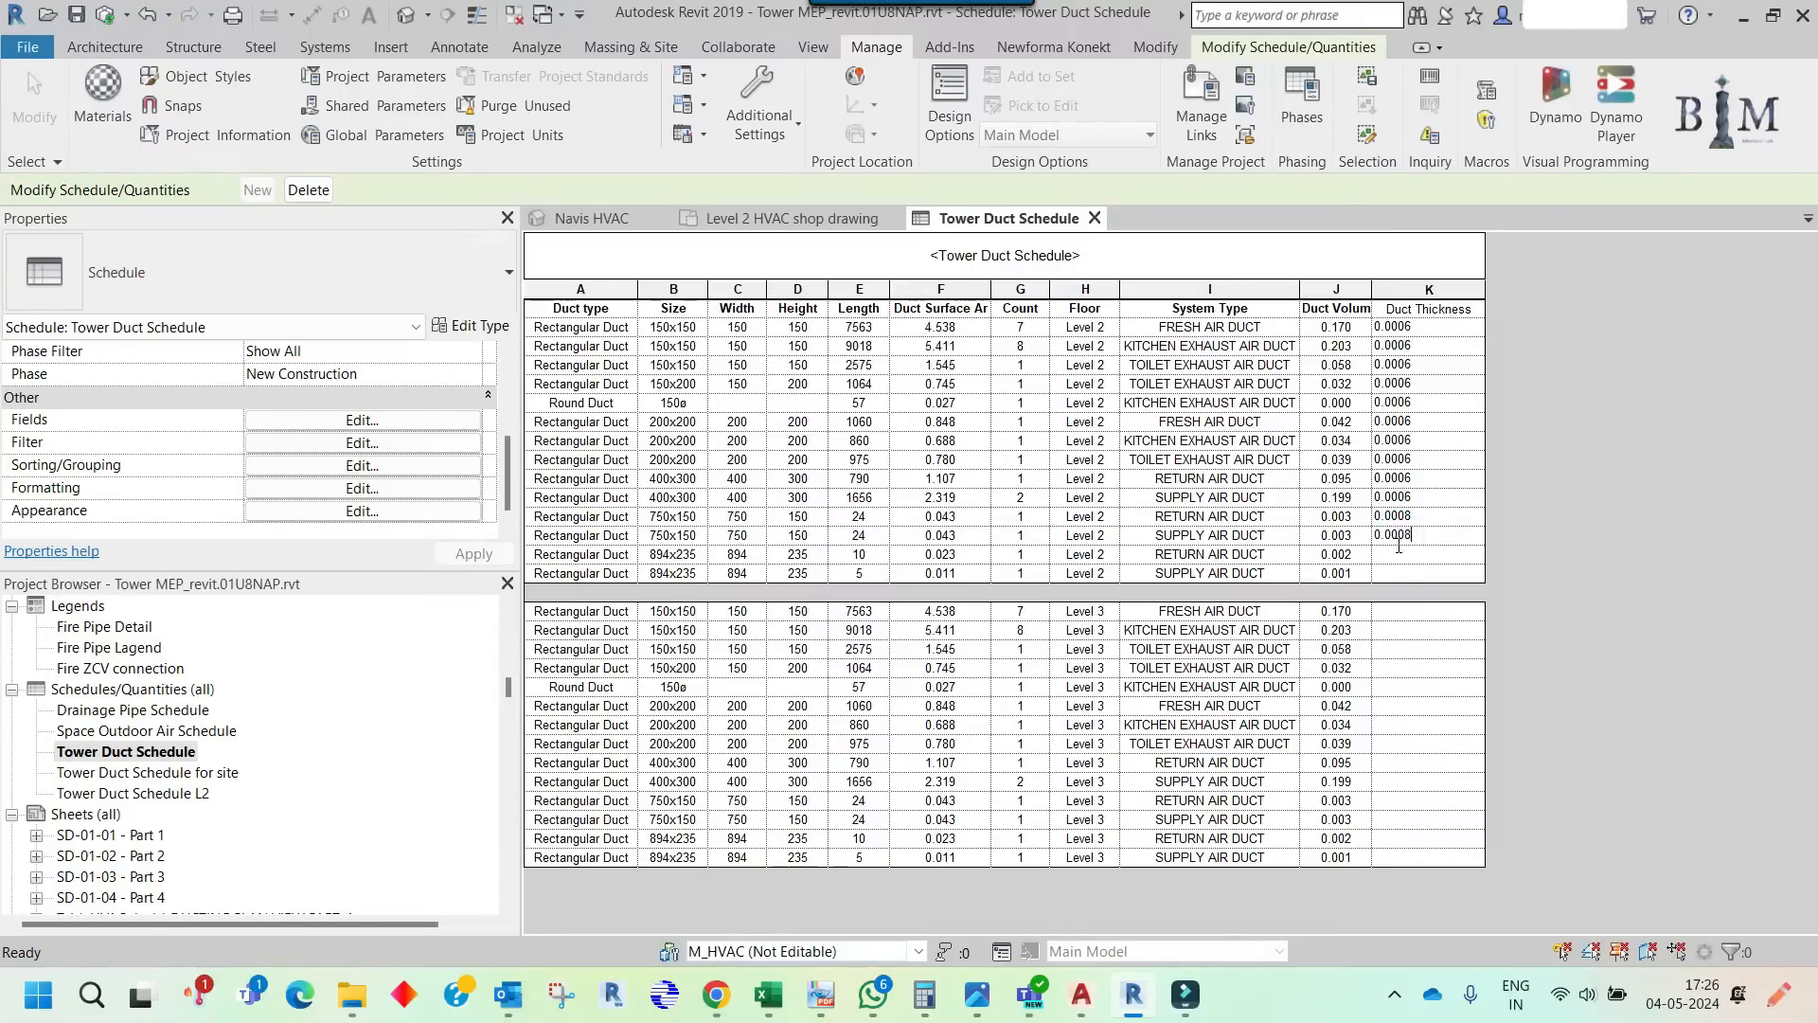
- Set Duct Thickness to 0.0010 for both Level 2 894x235 rows, using the 801-1000 size thickness from the Duct Volume workbook in Excel
click(1398, 554)
mouse_move(768, 994)
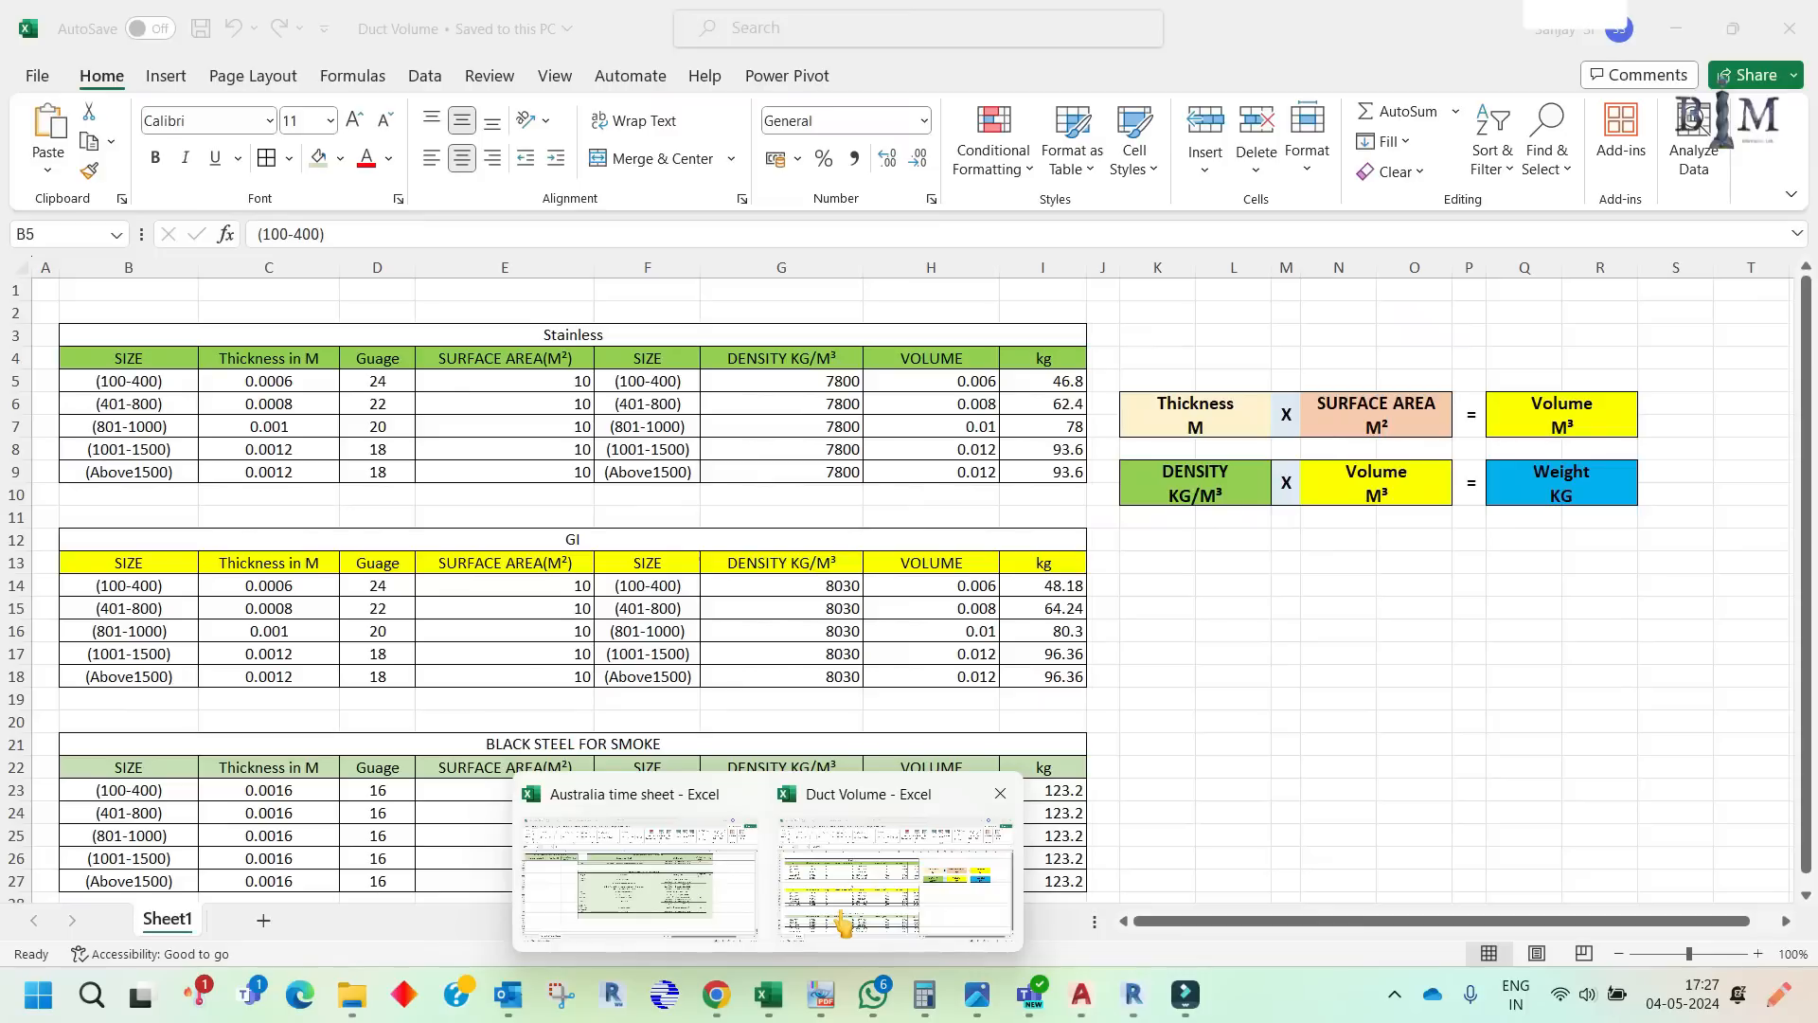
click(843, 918)
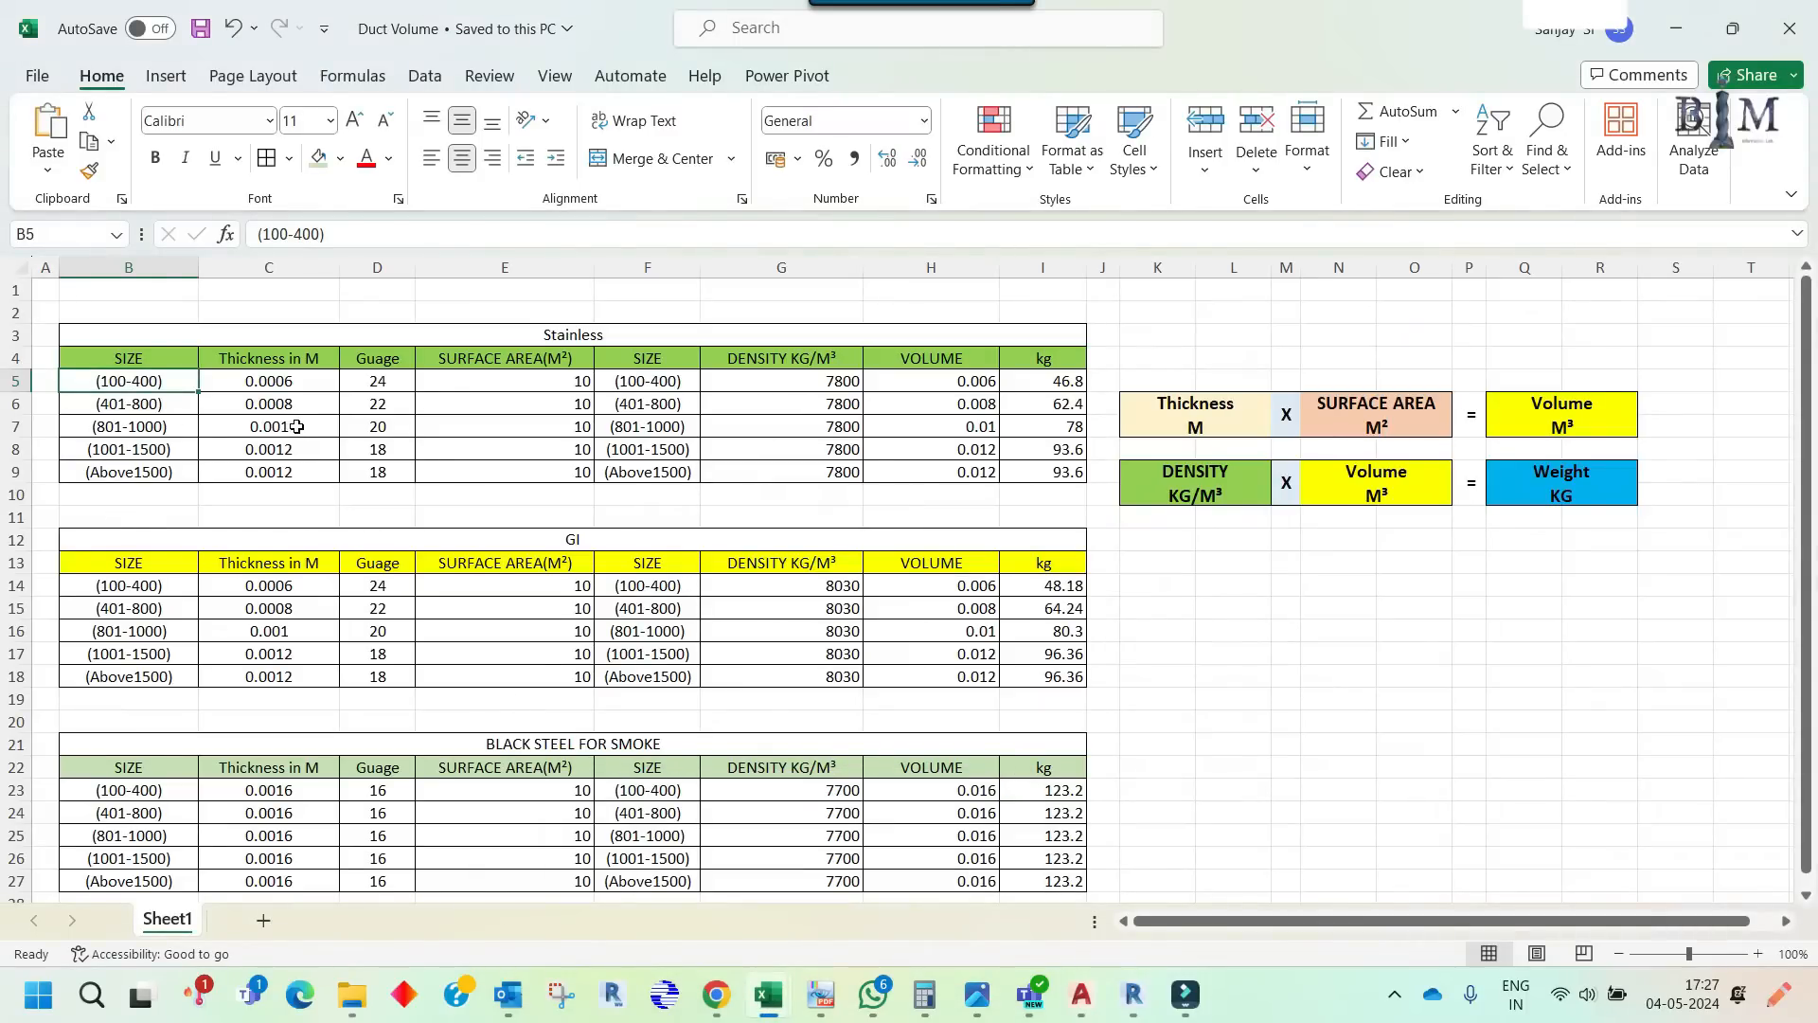
mouse_move(1132, 994)
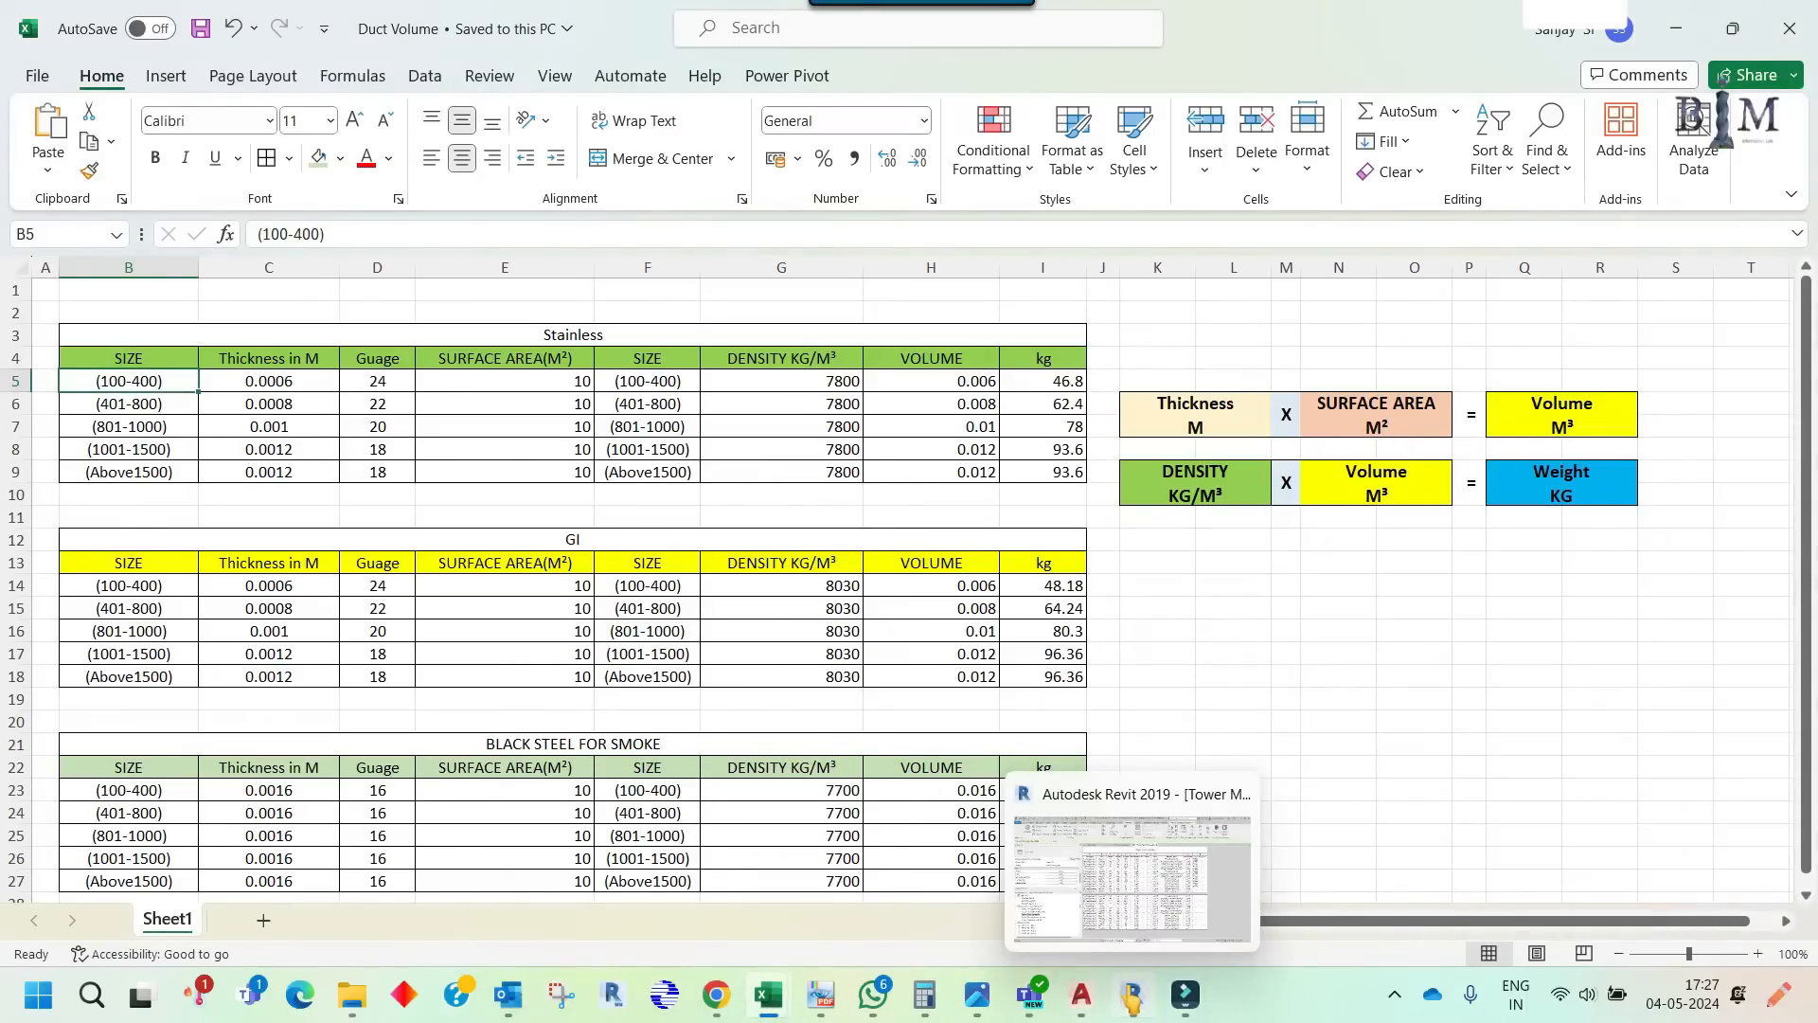
click(1157, 899)
click(1386, 553)
text(0)
key(BackSpace)
text(.0010)
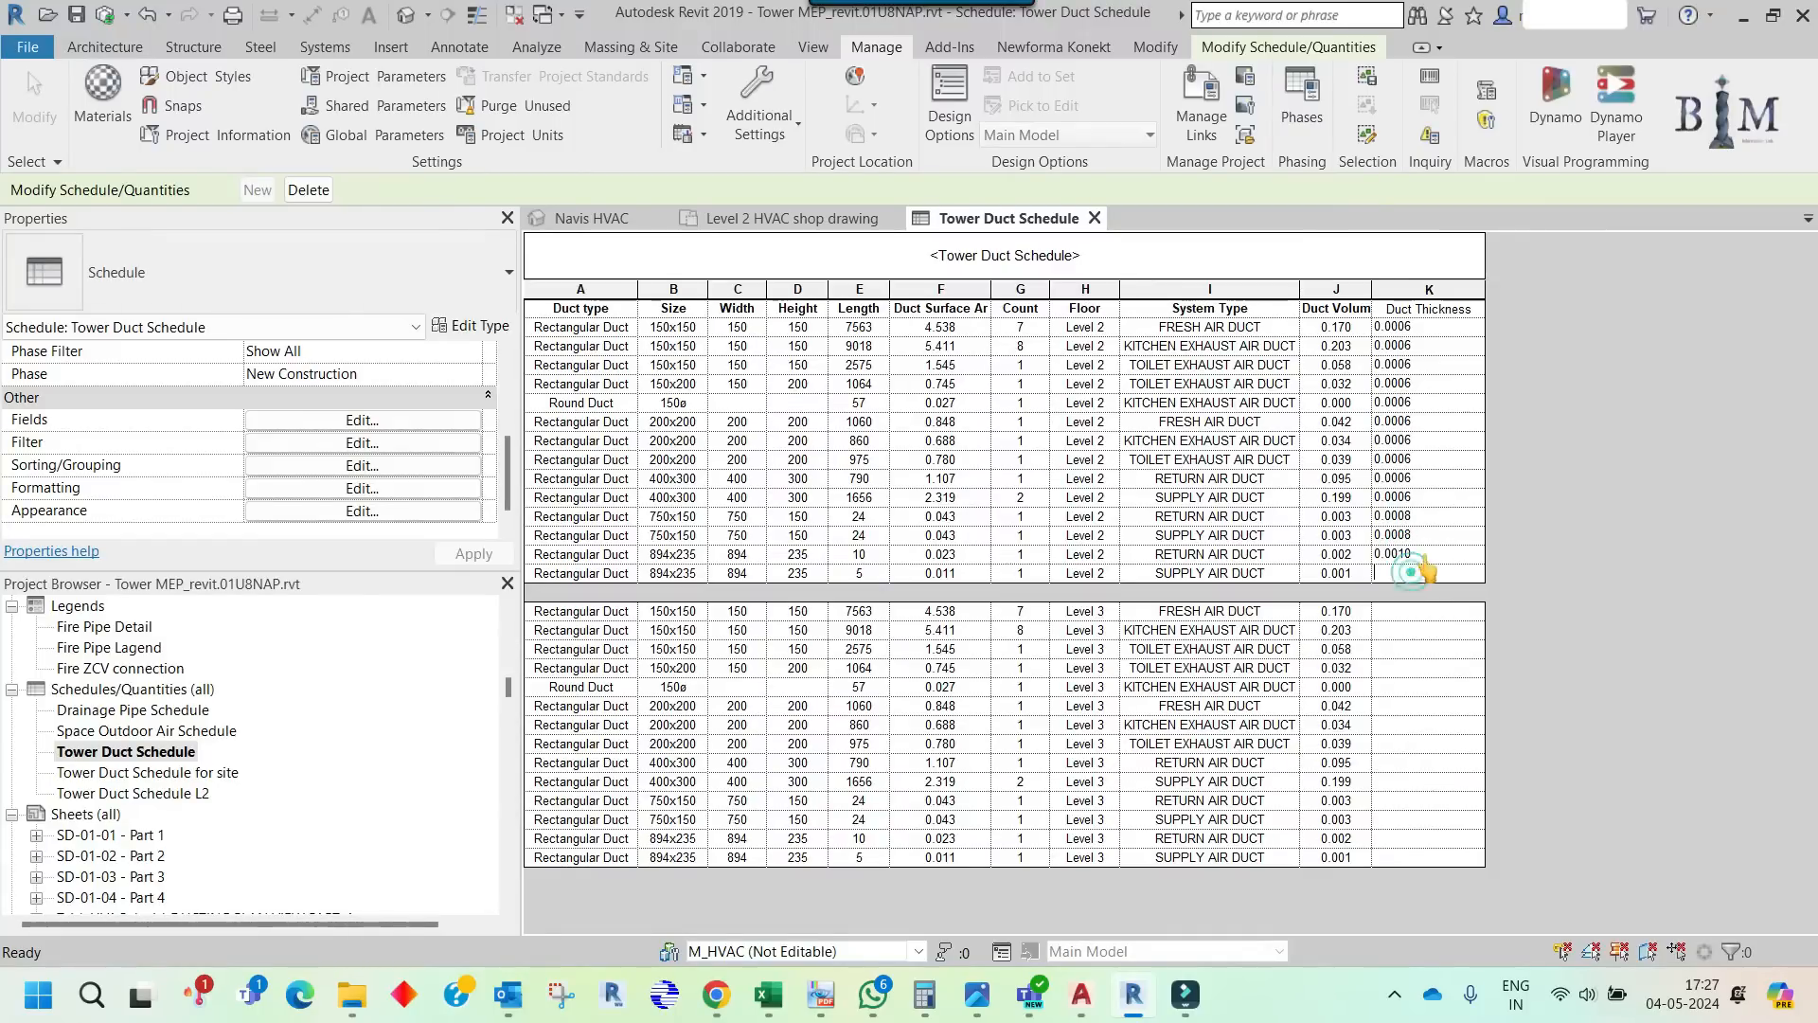
click(1426, 556)
click(1411, 573)
key(ctrl+v)
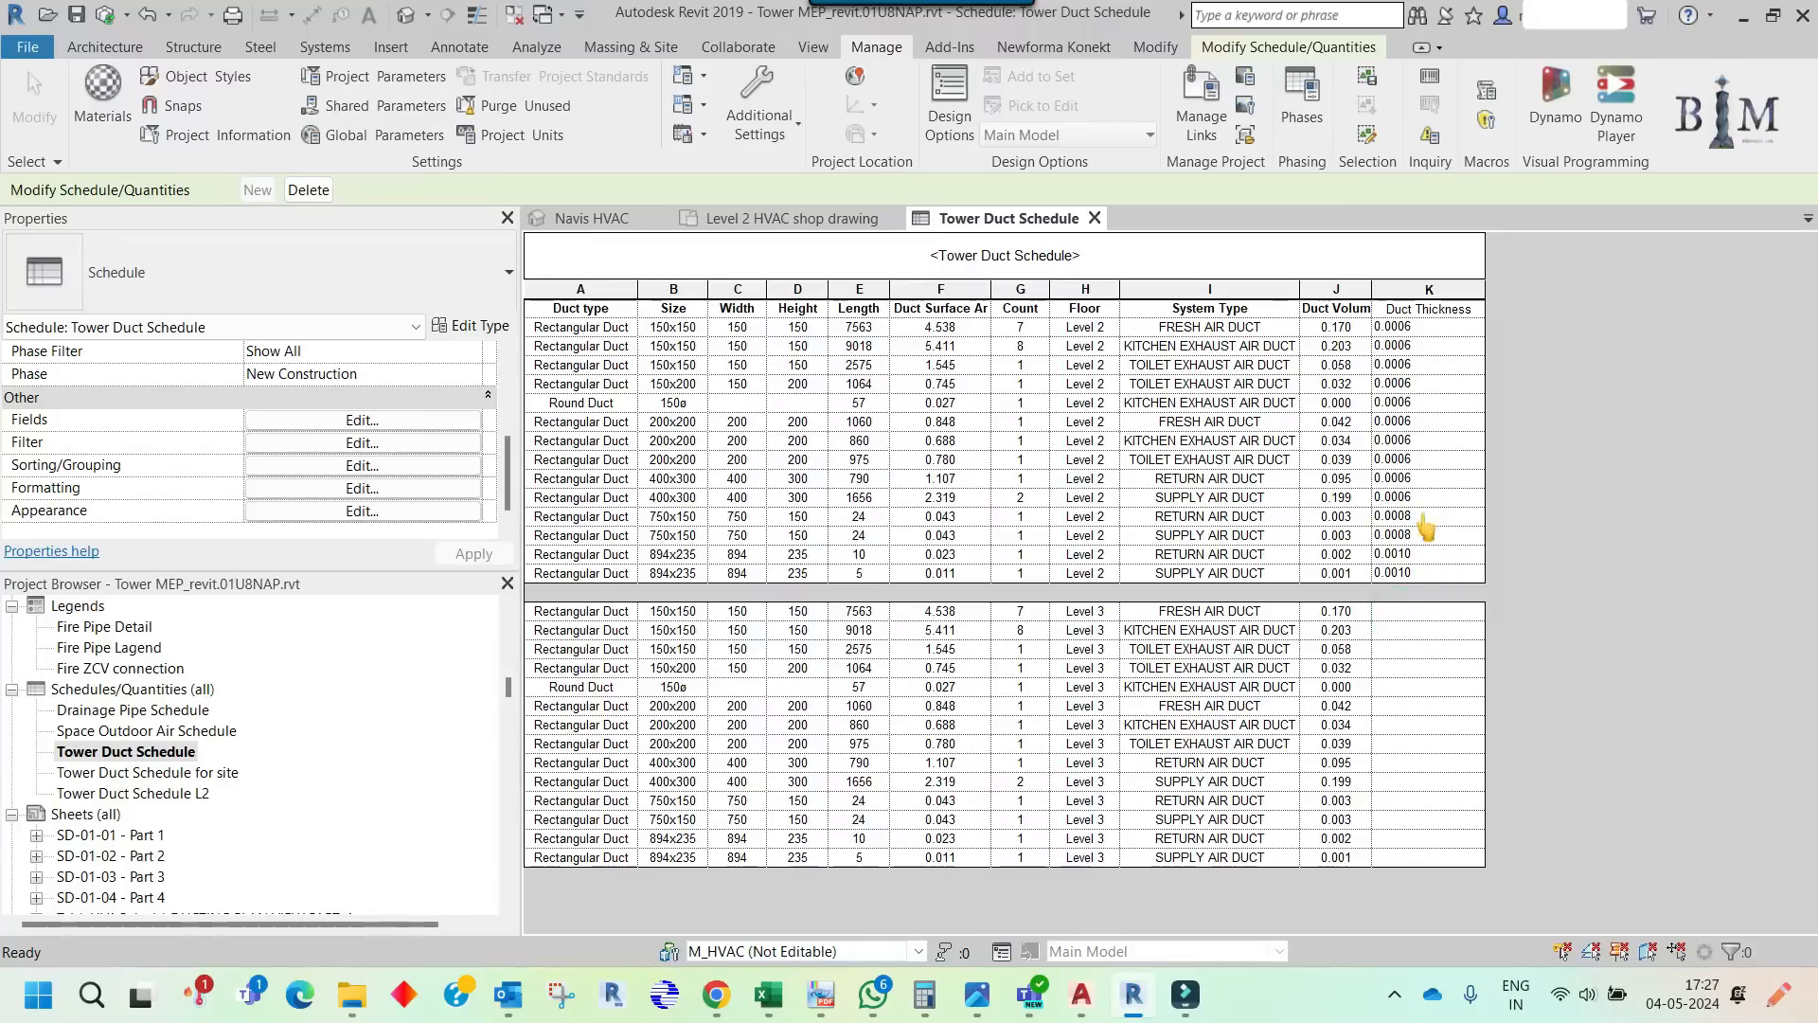
- Copy the 0.0006 Duct Thickness from Level 2 into the Level 3 150x150, 150x200 and 150ø duct rows
click(1429, 495)
key(ctrl+c)
click(1410, 611)
key(ctrl+v)
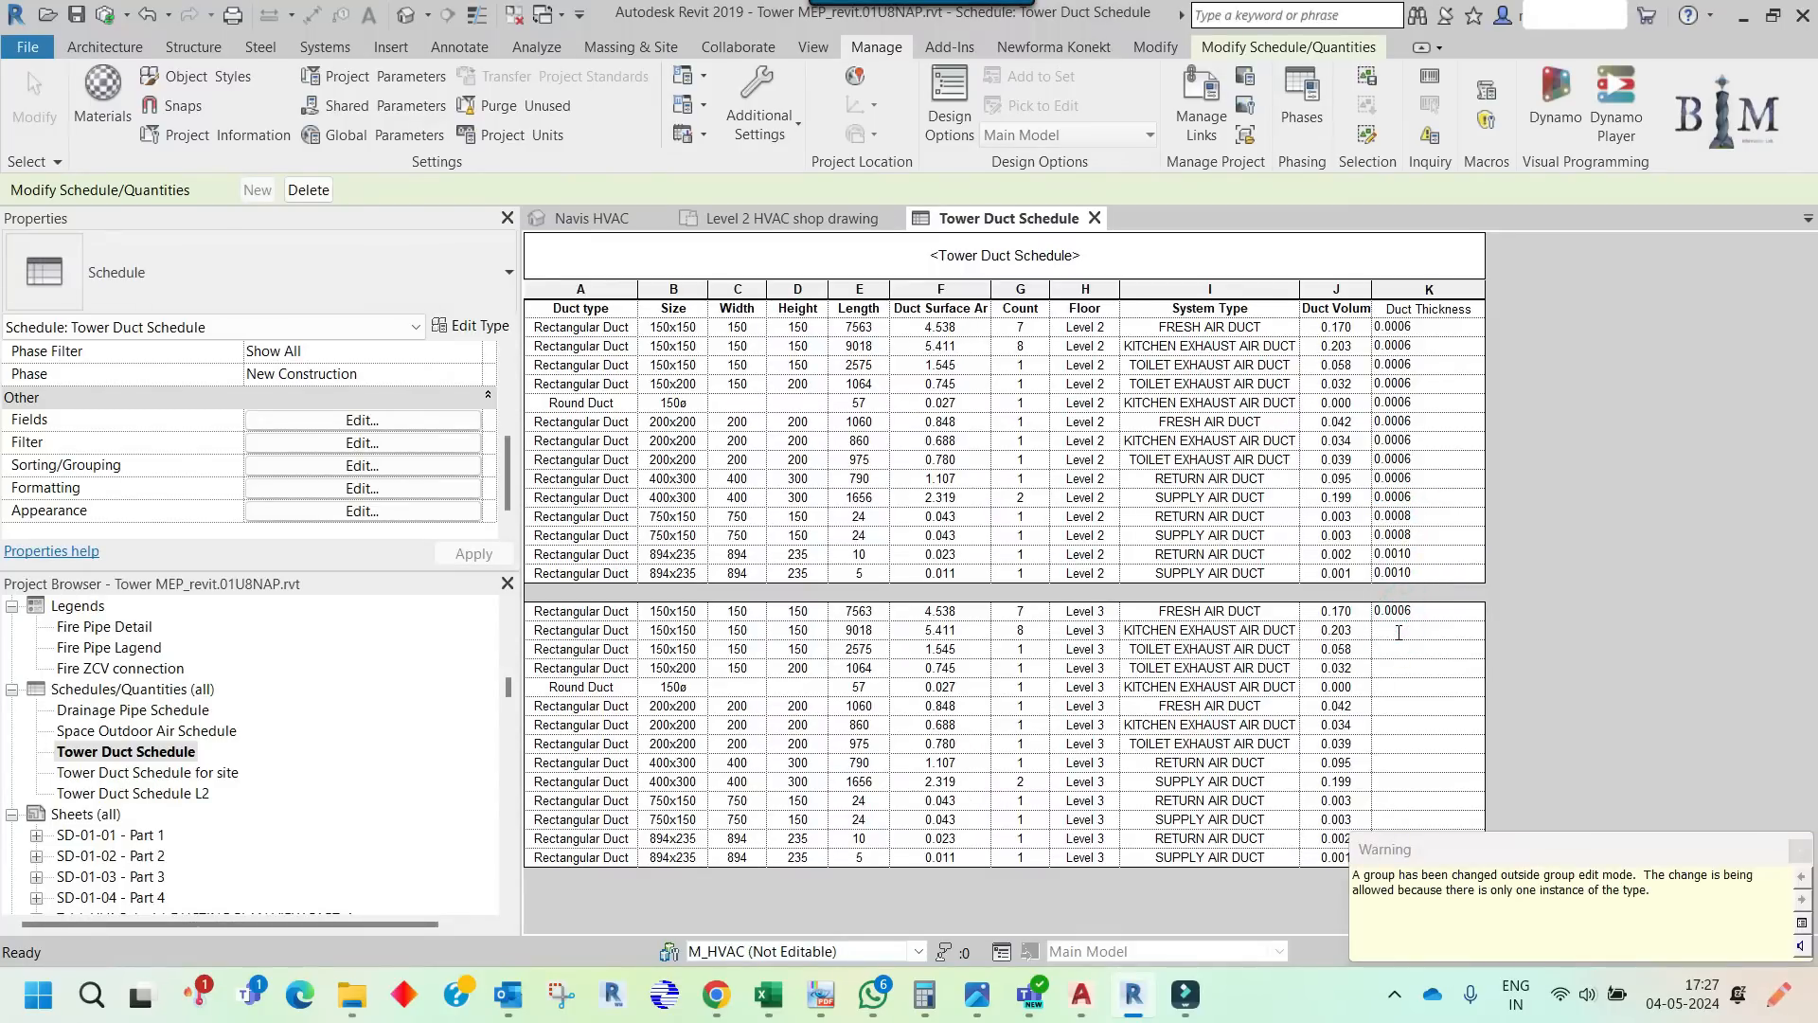
click(1398, 630)
key(ctrl+v)
click(1395, 652)
key(ctrl+v)
click(1390, 668)
key(ctrl+v)
click(1394, 687)
key(ctrl+v)
- Paste the 0.0006 Duct Thickness into the three Level 3 200x200 duct rows
click(1391, 707)
key(ctrl+v)
click(1391, 726)
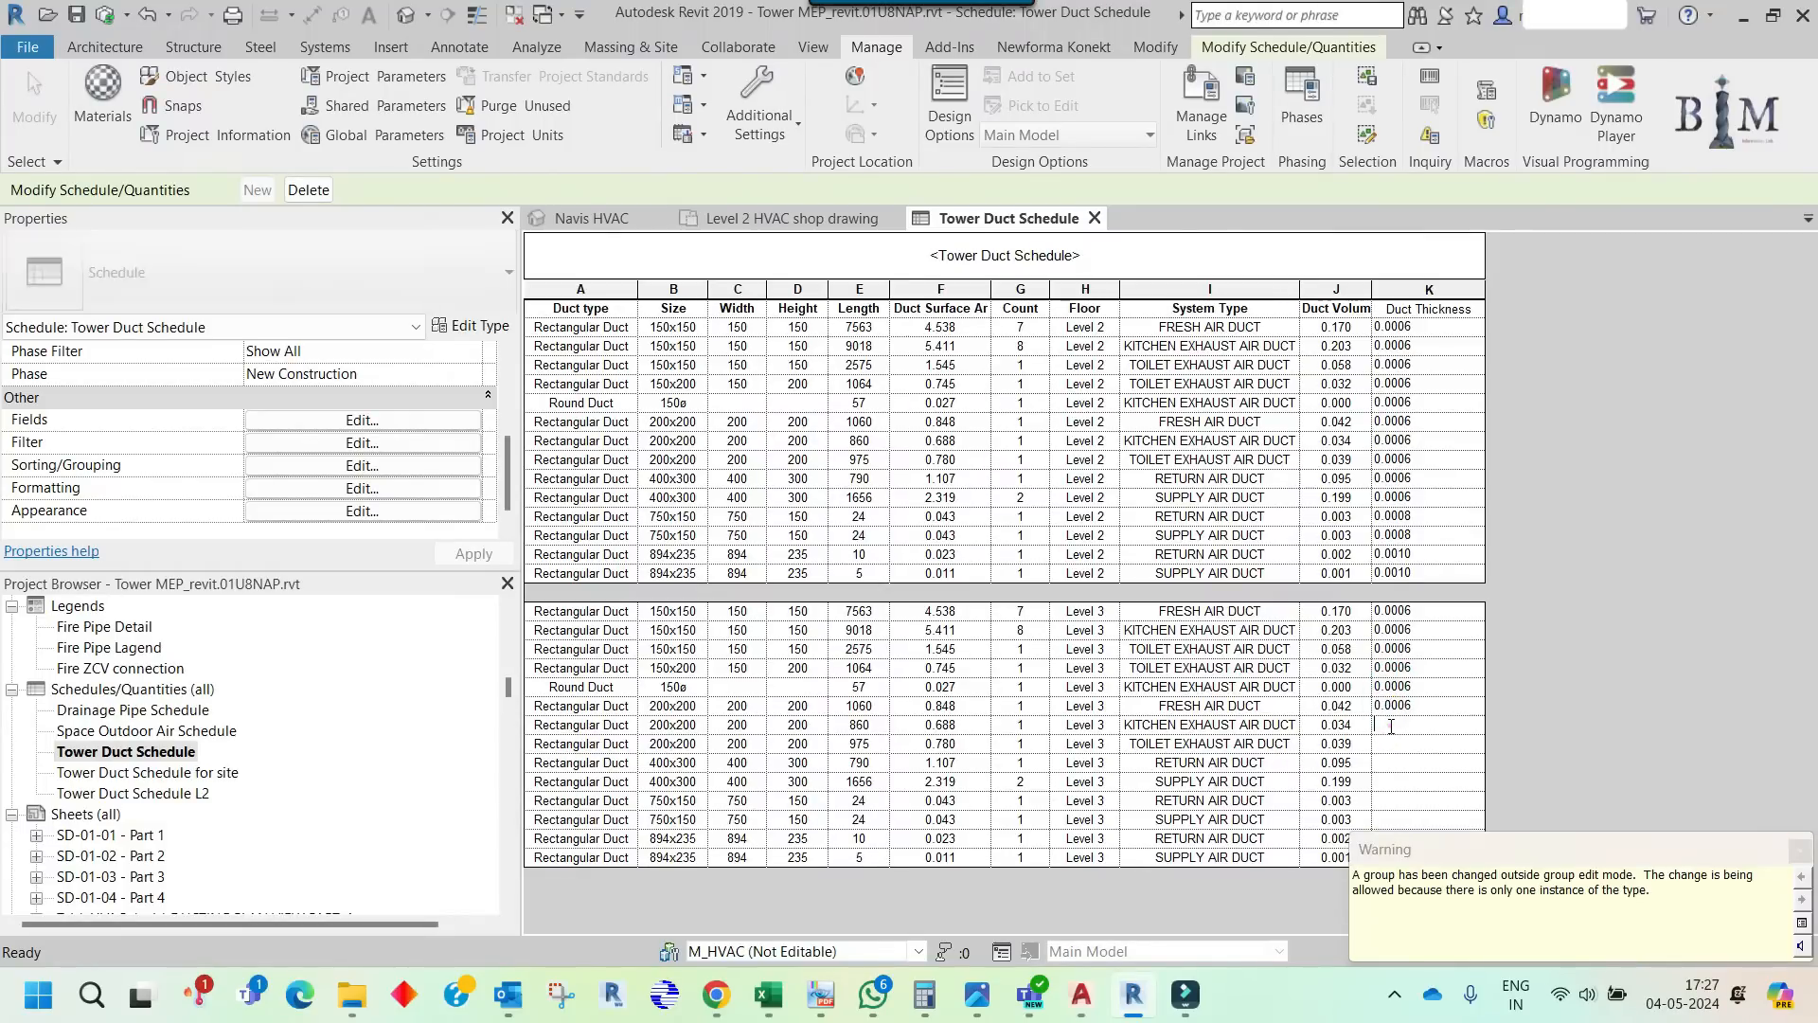
key(ctrl+v)
click(1395, 740)
key(ctrl+v)
- Paste the 0.0006 Duct Thickness into the Level 3 400x300 return air and supply air duct rows
click(1392, 764)
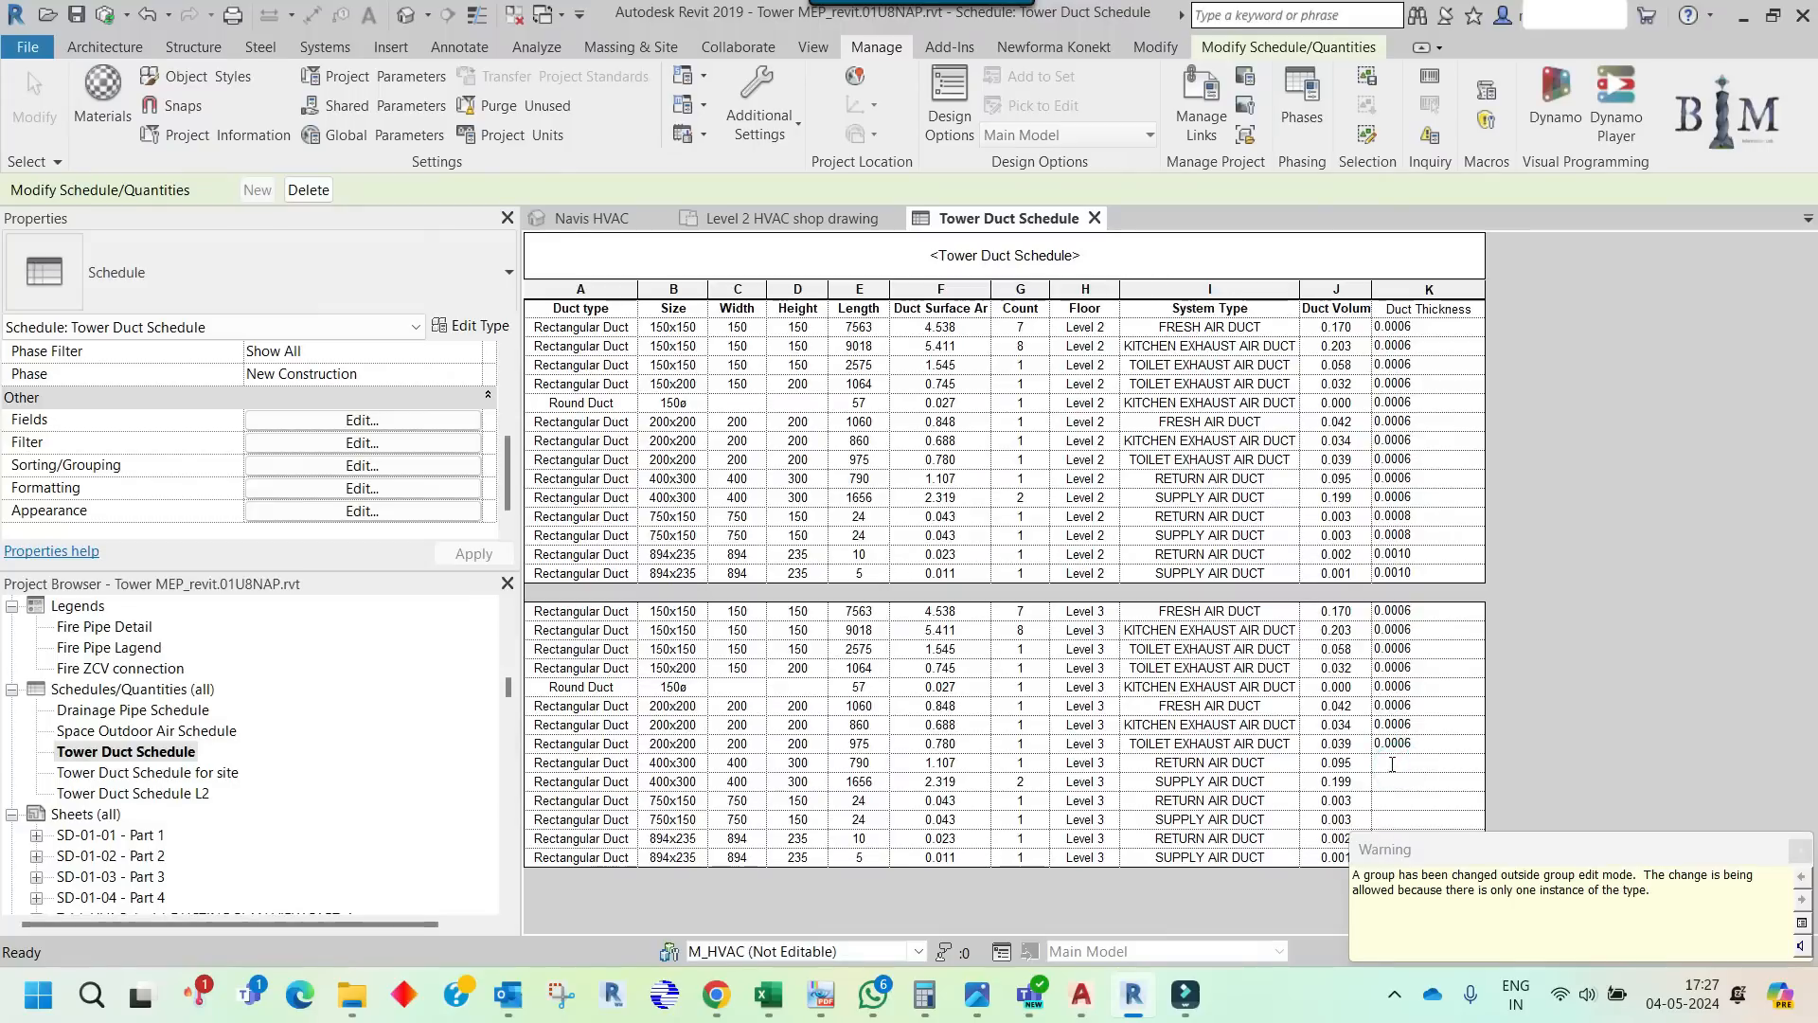
key(ctrl+v)
click(1384, 778)
key(ctrl+v)
- Copy the 0.0008 Duct Thickness from Level 2 into the two Level 3 750x150 duct rows
click(1392, 800)
double_click(1426, 532)
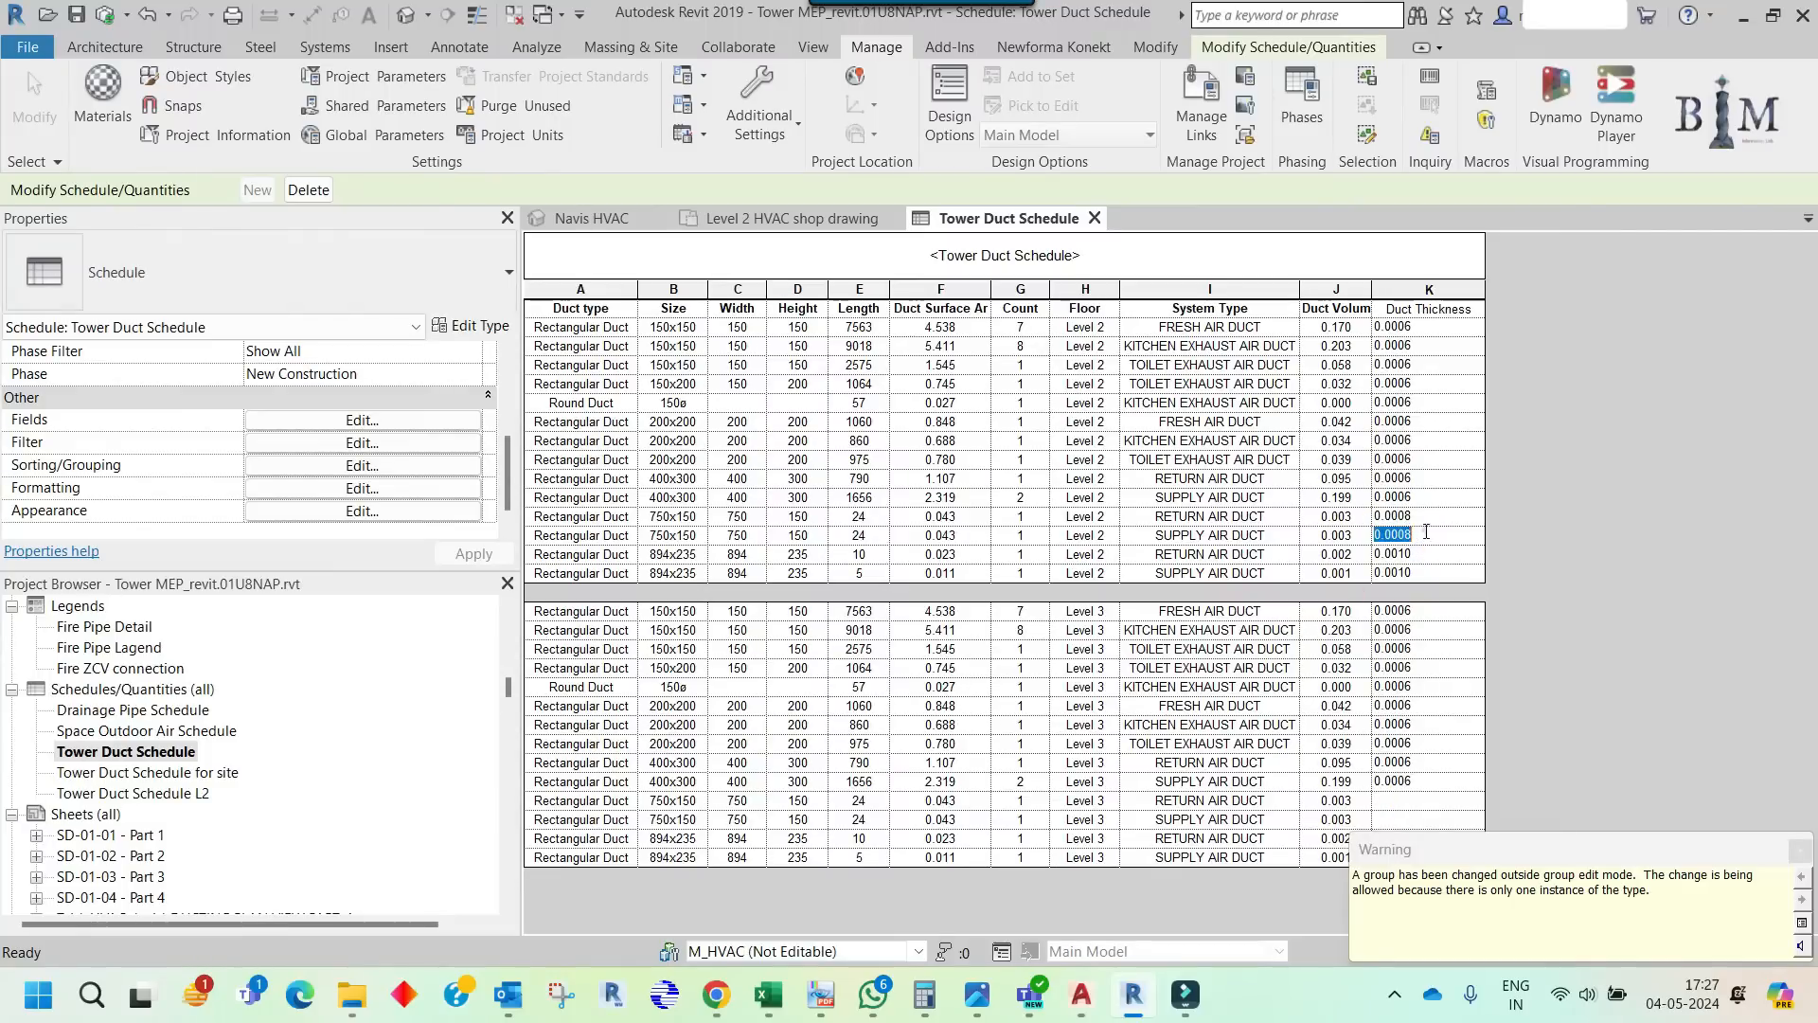
double_click(1392, 783)
click(1395, 800)
key(ctrl+v)
click(1400, 821)
key(ctrl+v)
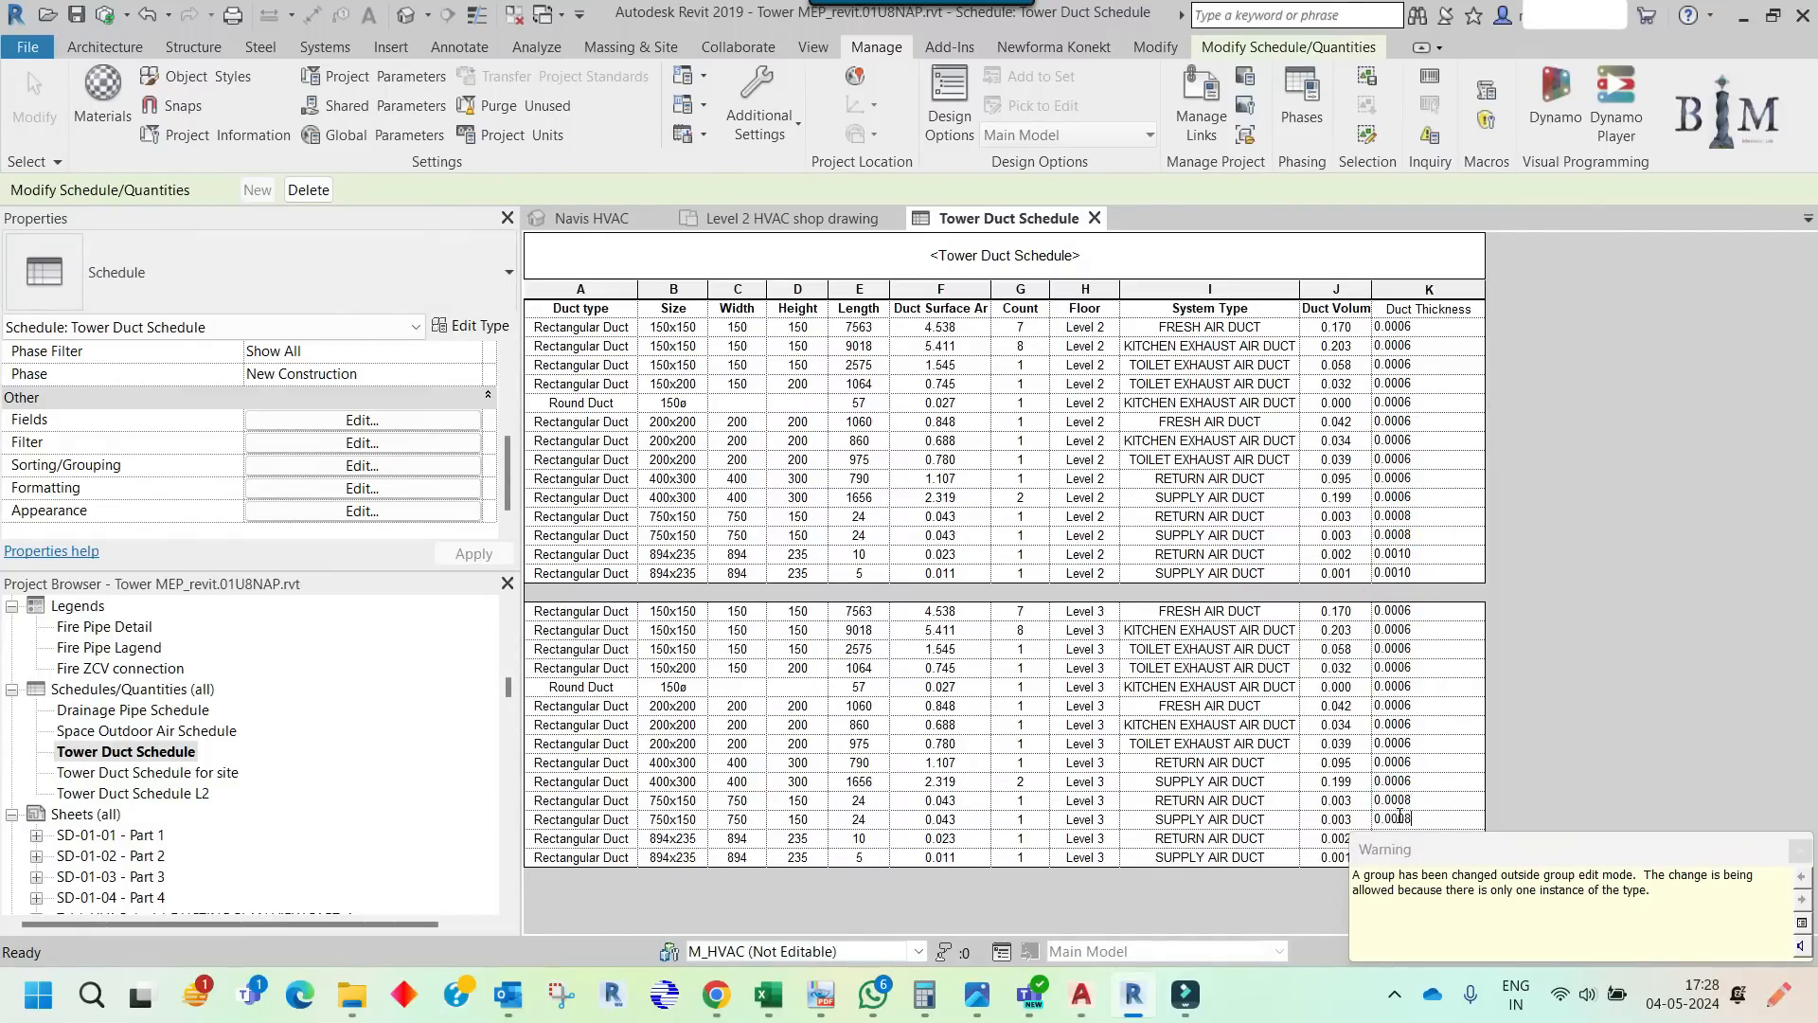
- Copy the 0.0010 Duct Thickness from Level 2 into both Level 3 894x235 rows, dismissing the group change warnings
double_click(1411, 555)
click(1799, 849)
click(1410, 839)
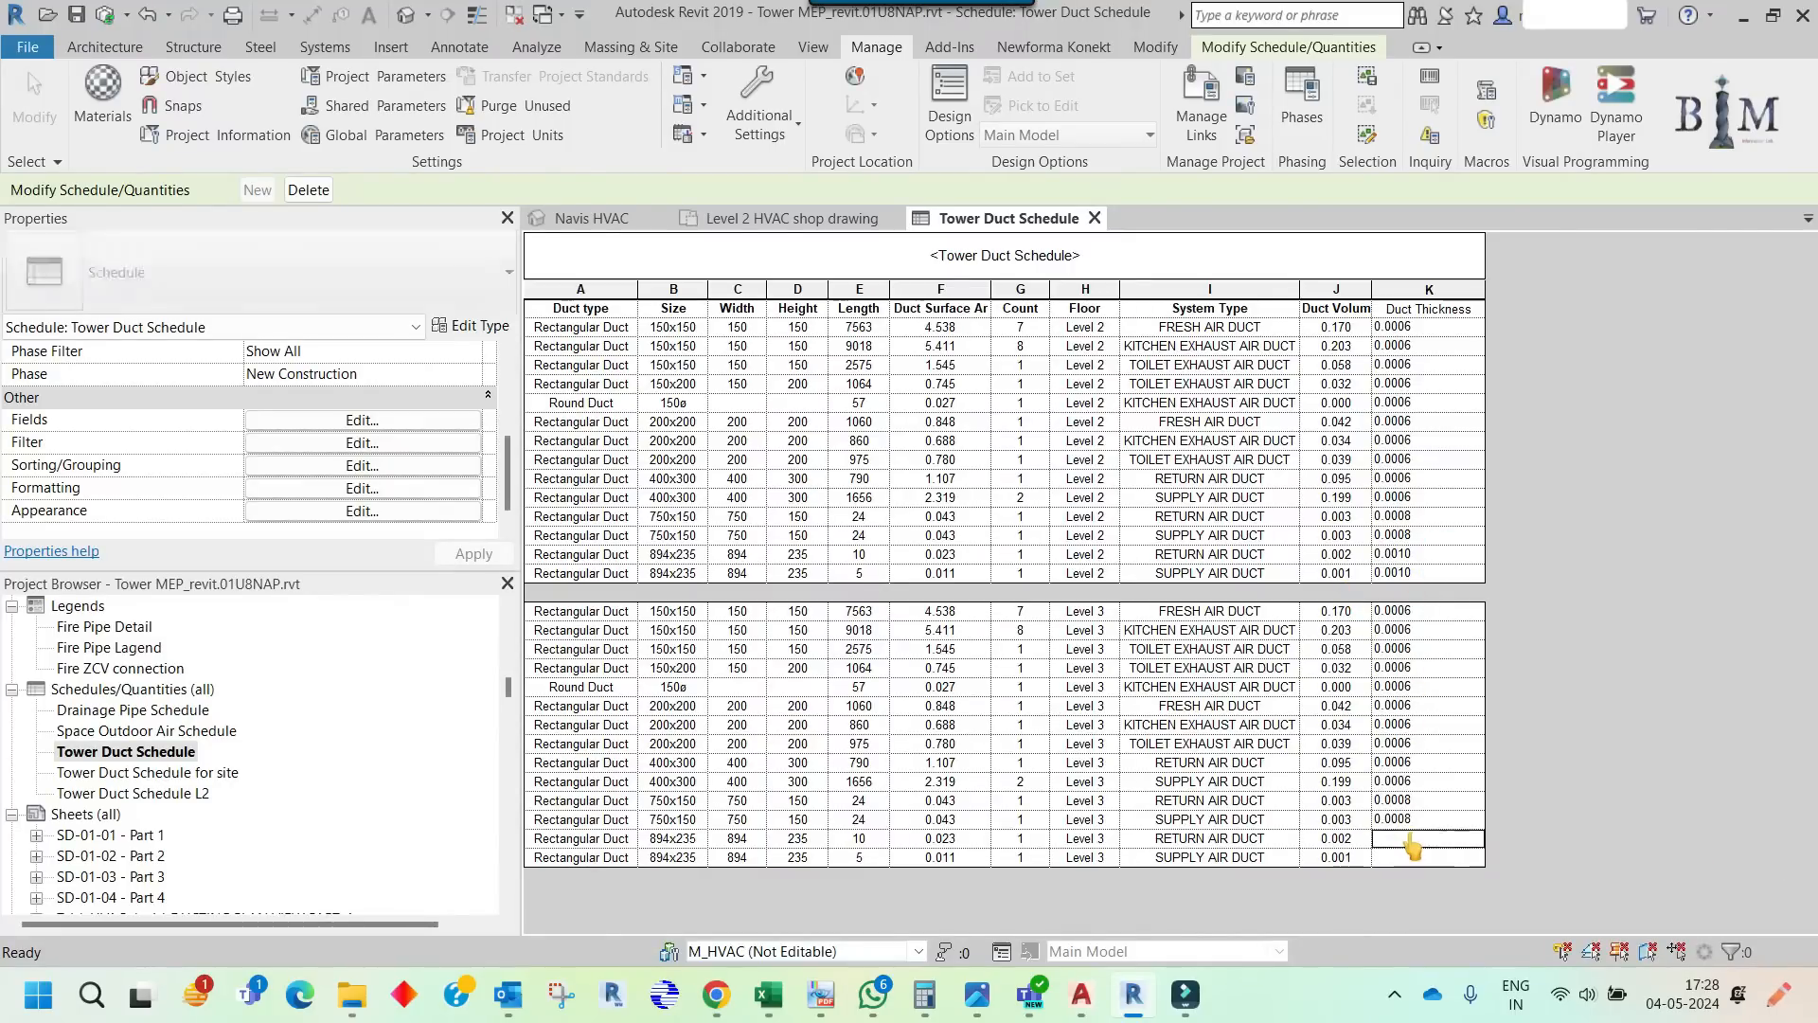
key(ctrl+v)
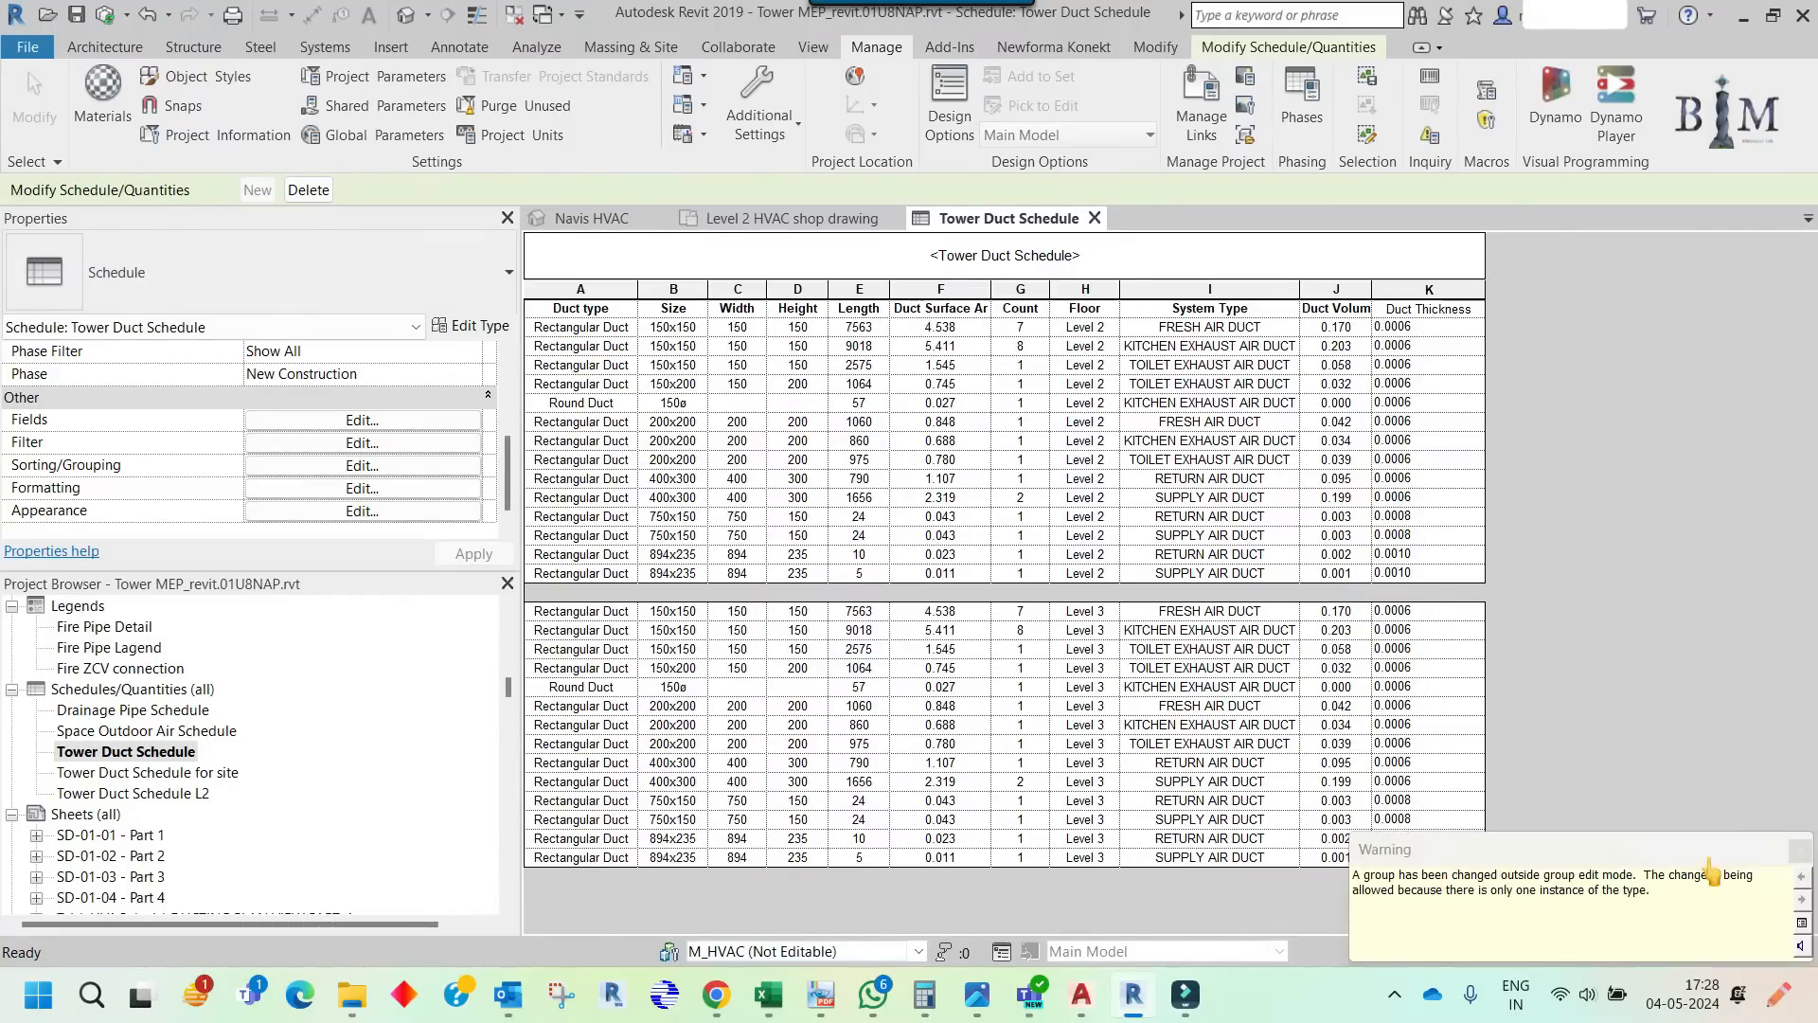
click(1799, 850)
click(1425, 857)
key(ctrl+v)
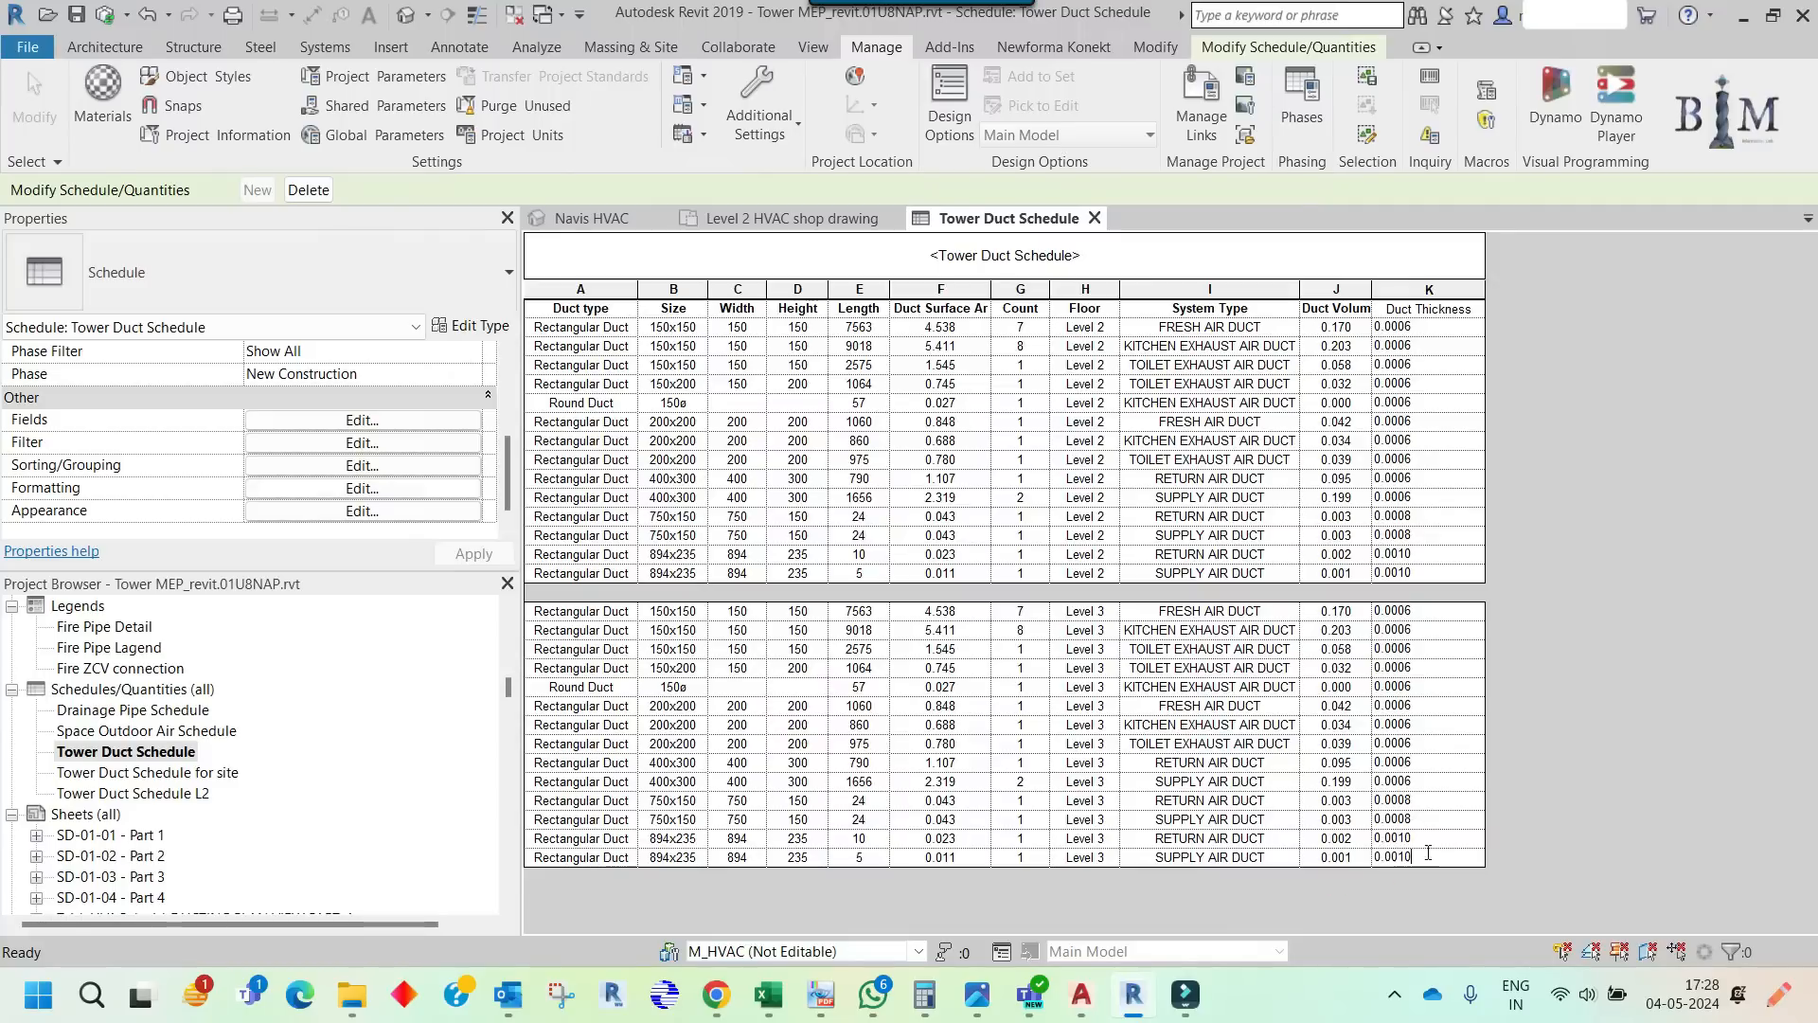
click(1447, 784)
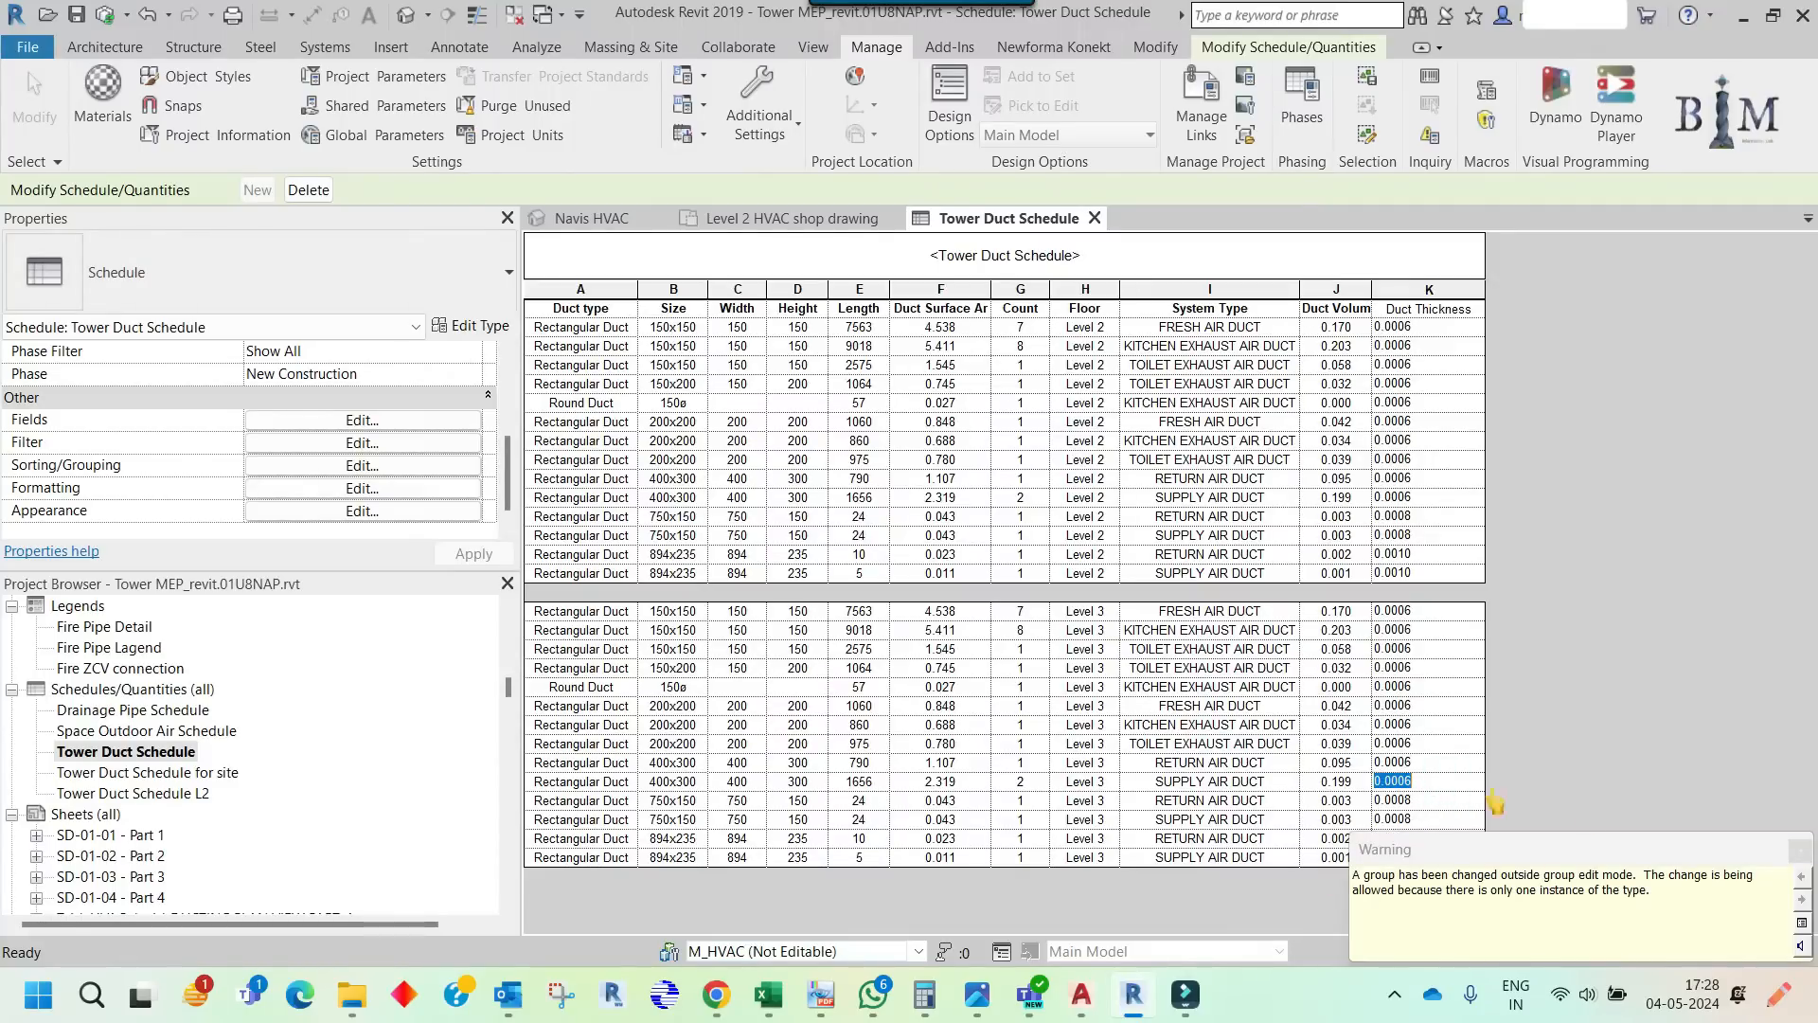
click(1788, 839)
- Check the units and rounding in the Duct Thickness field format of the Tower Duct Schedule
click(1439, 325)
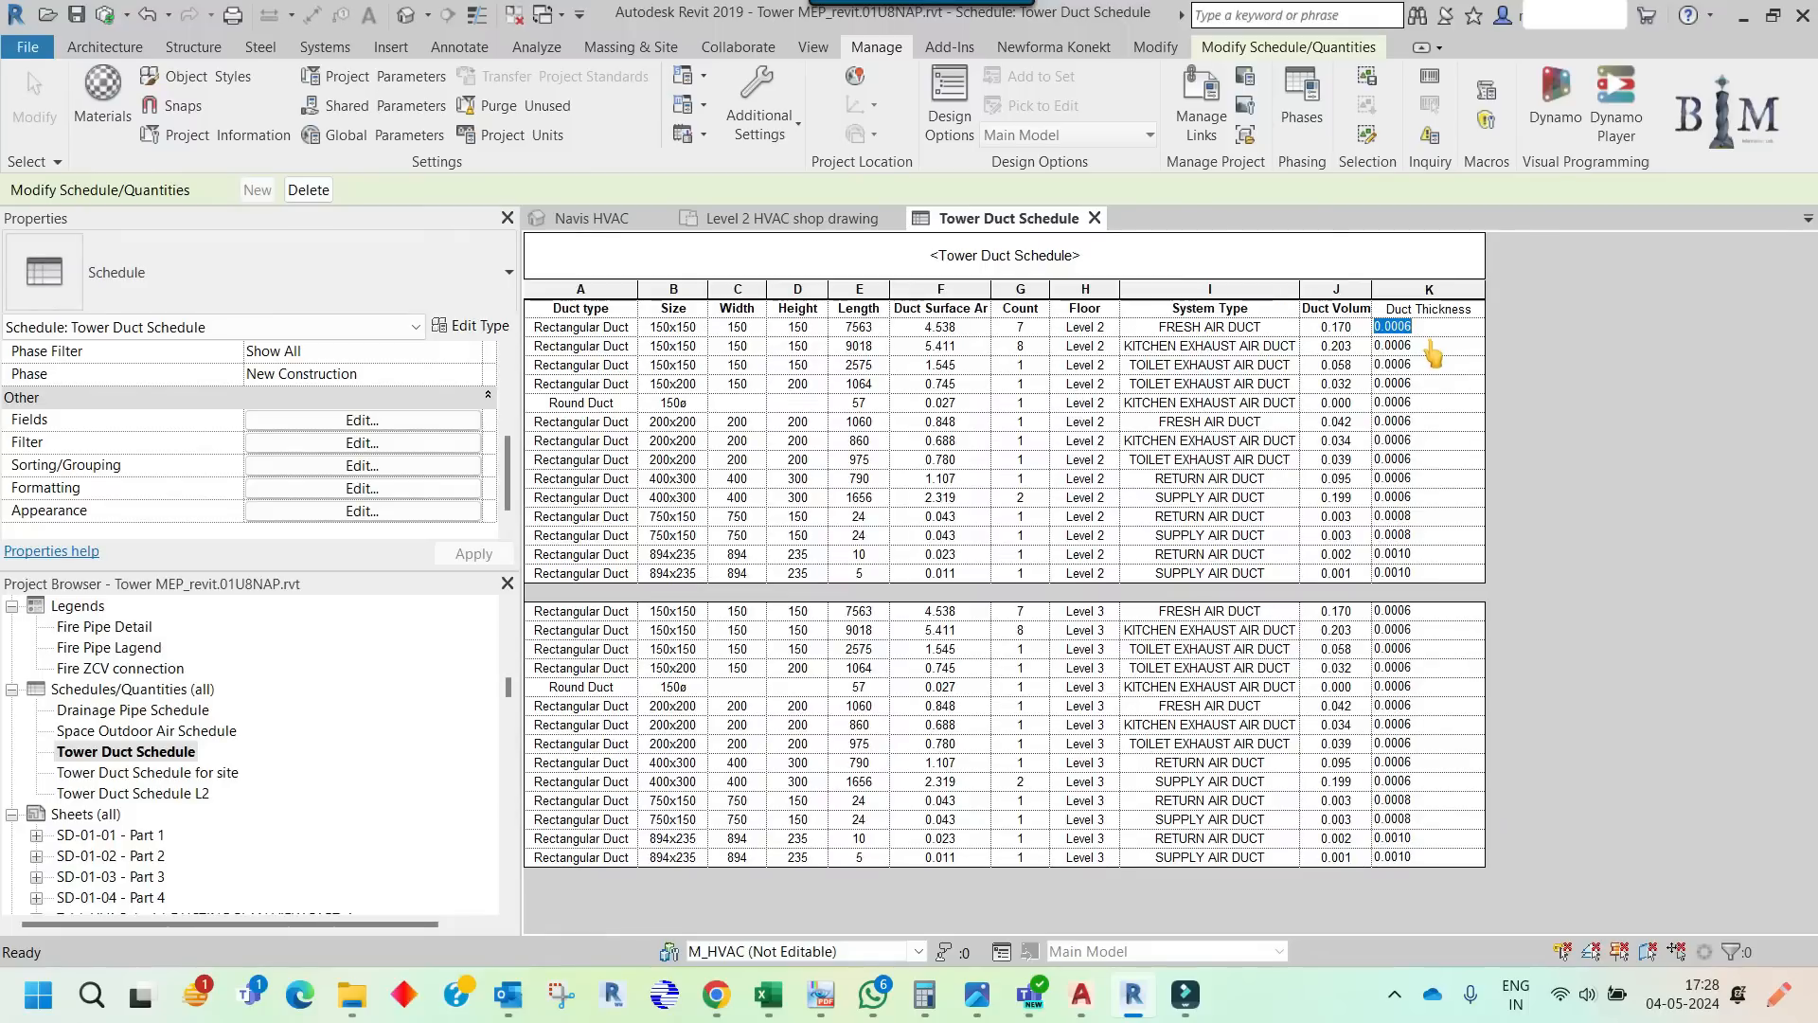
click(346, 489)
click(642, 496)
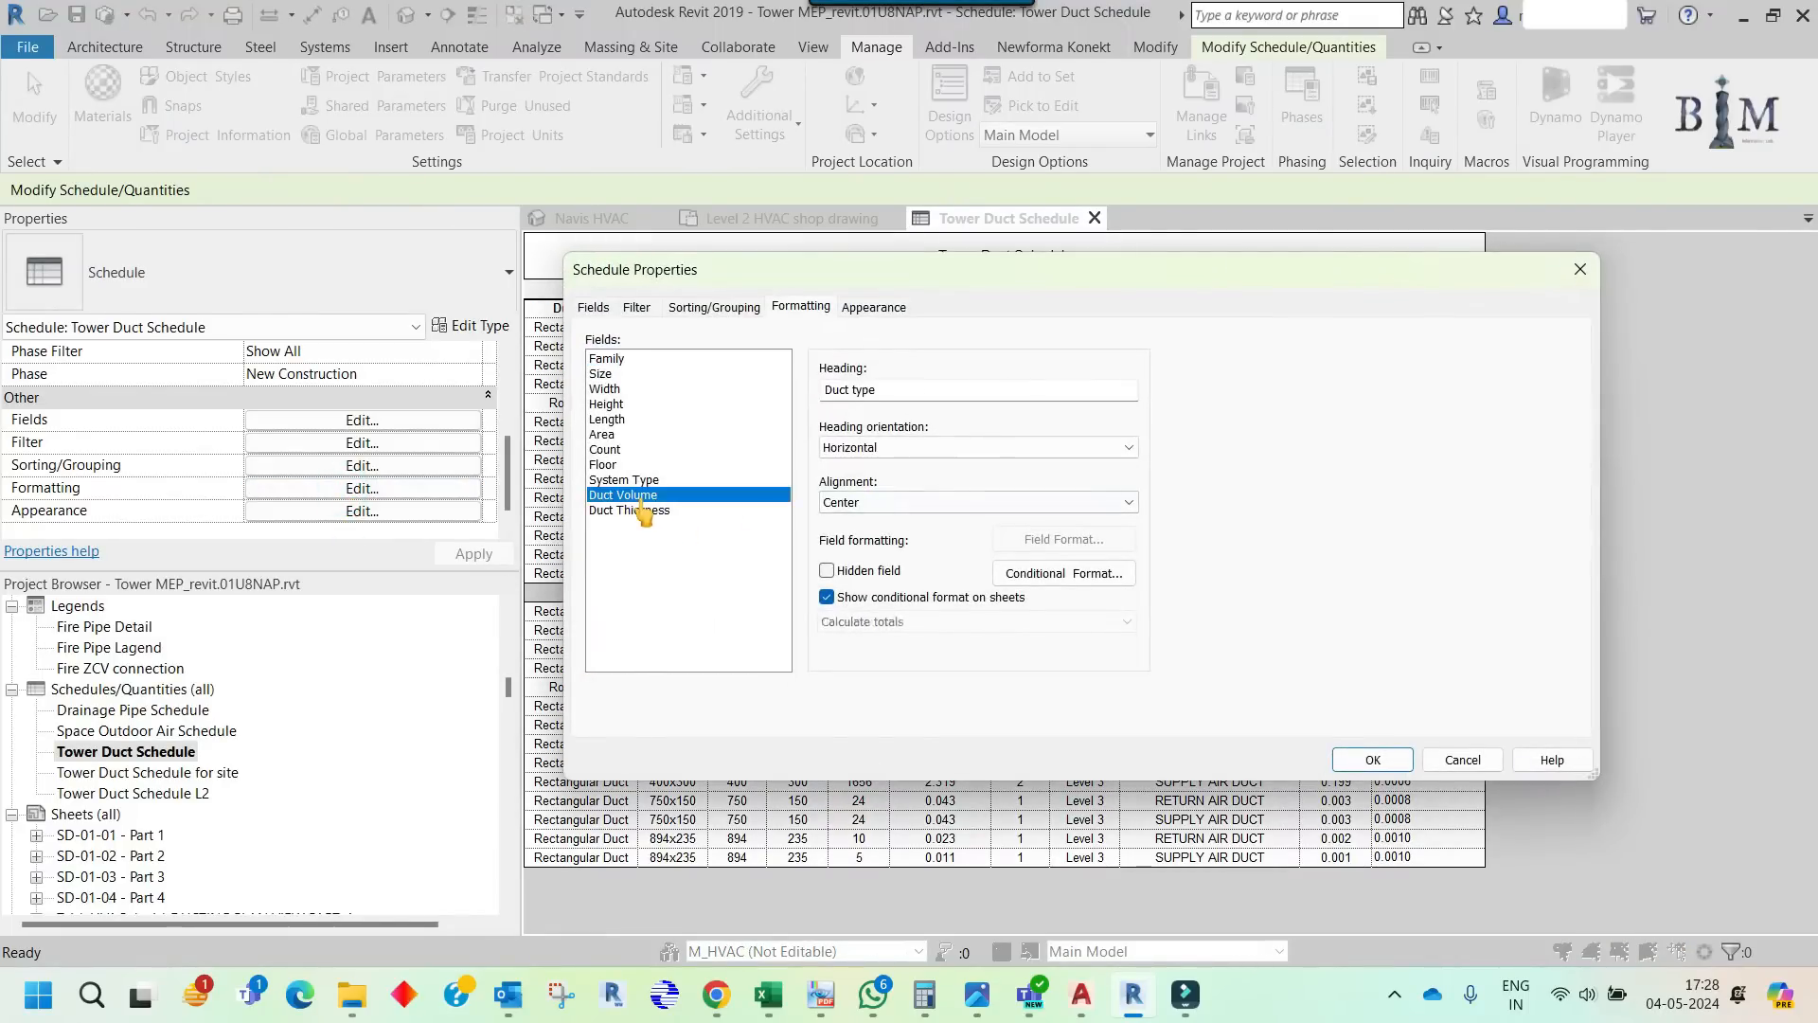
click(637, 511)
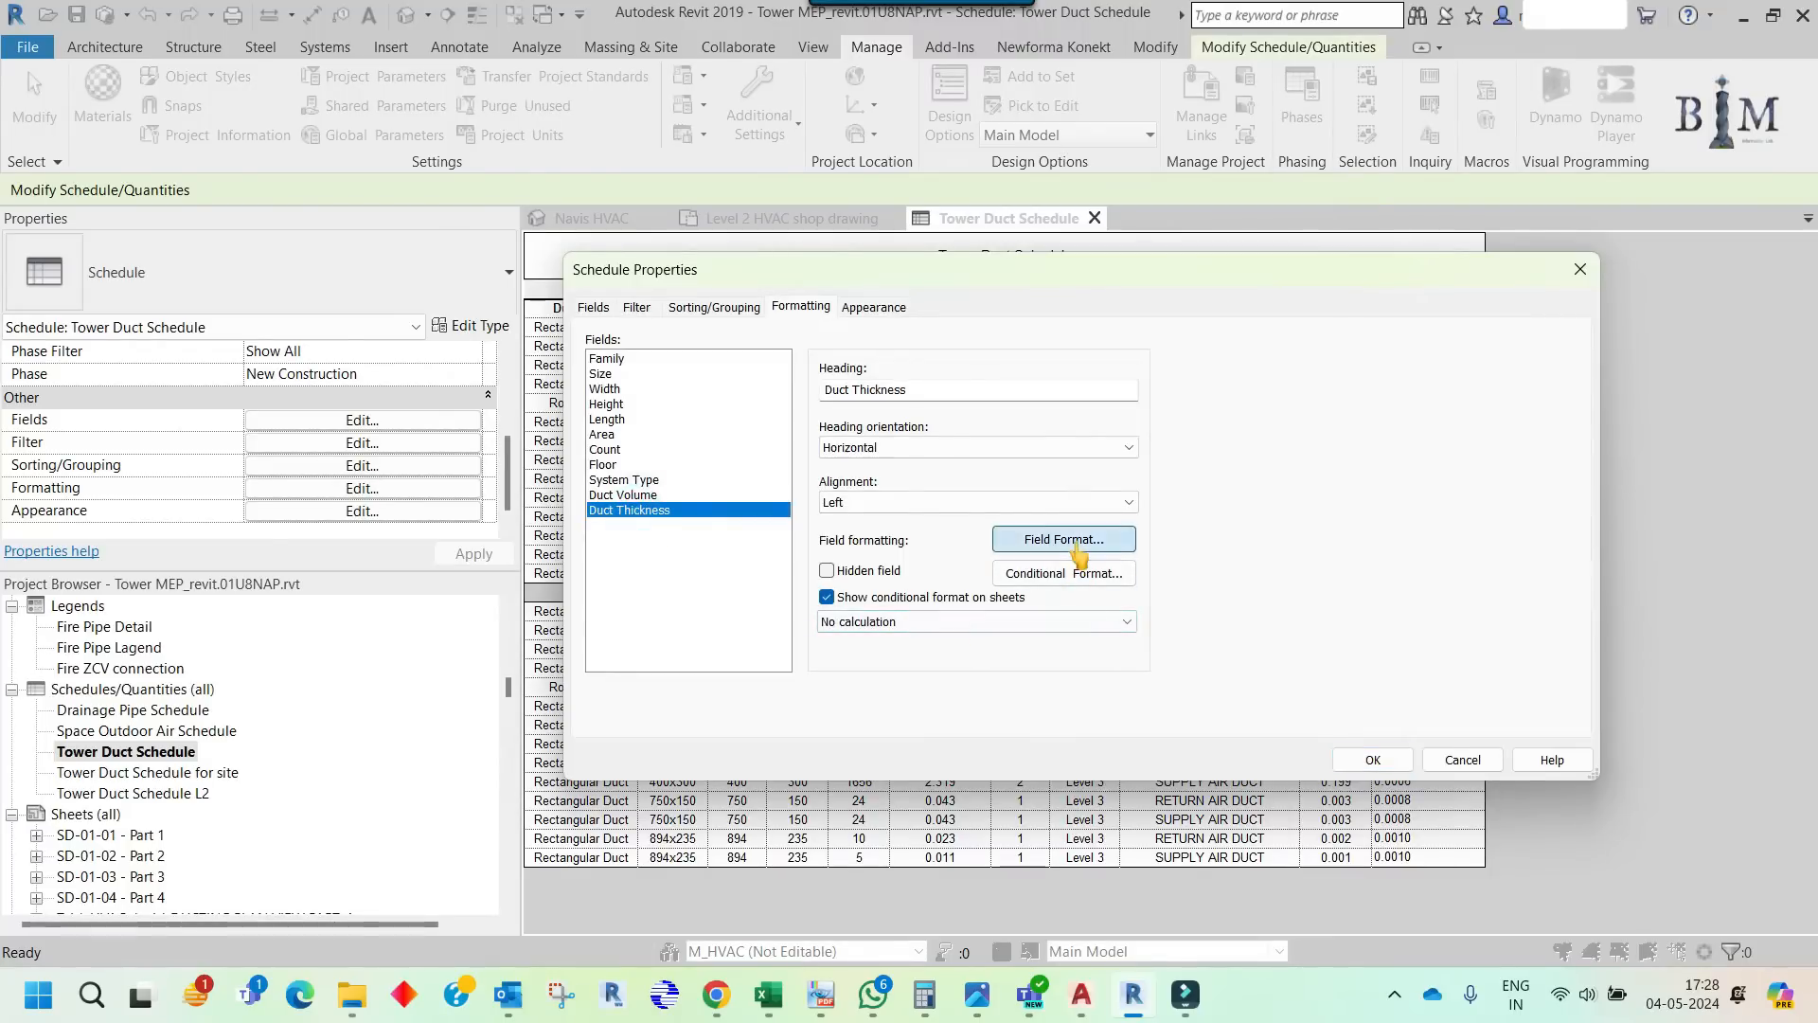
click(1077, 545)
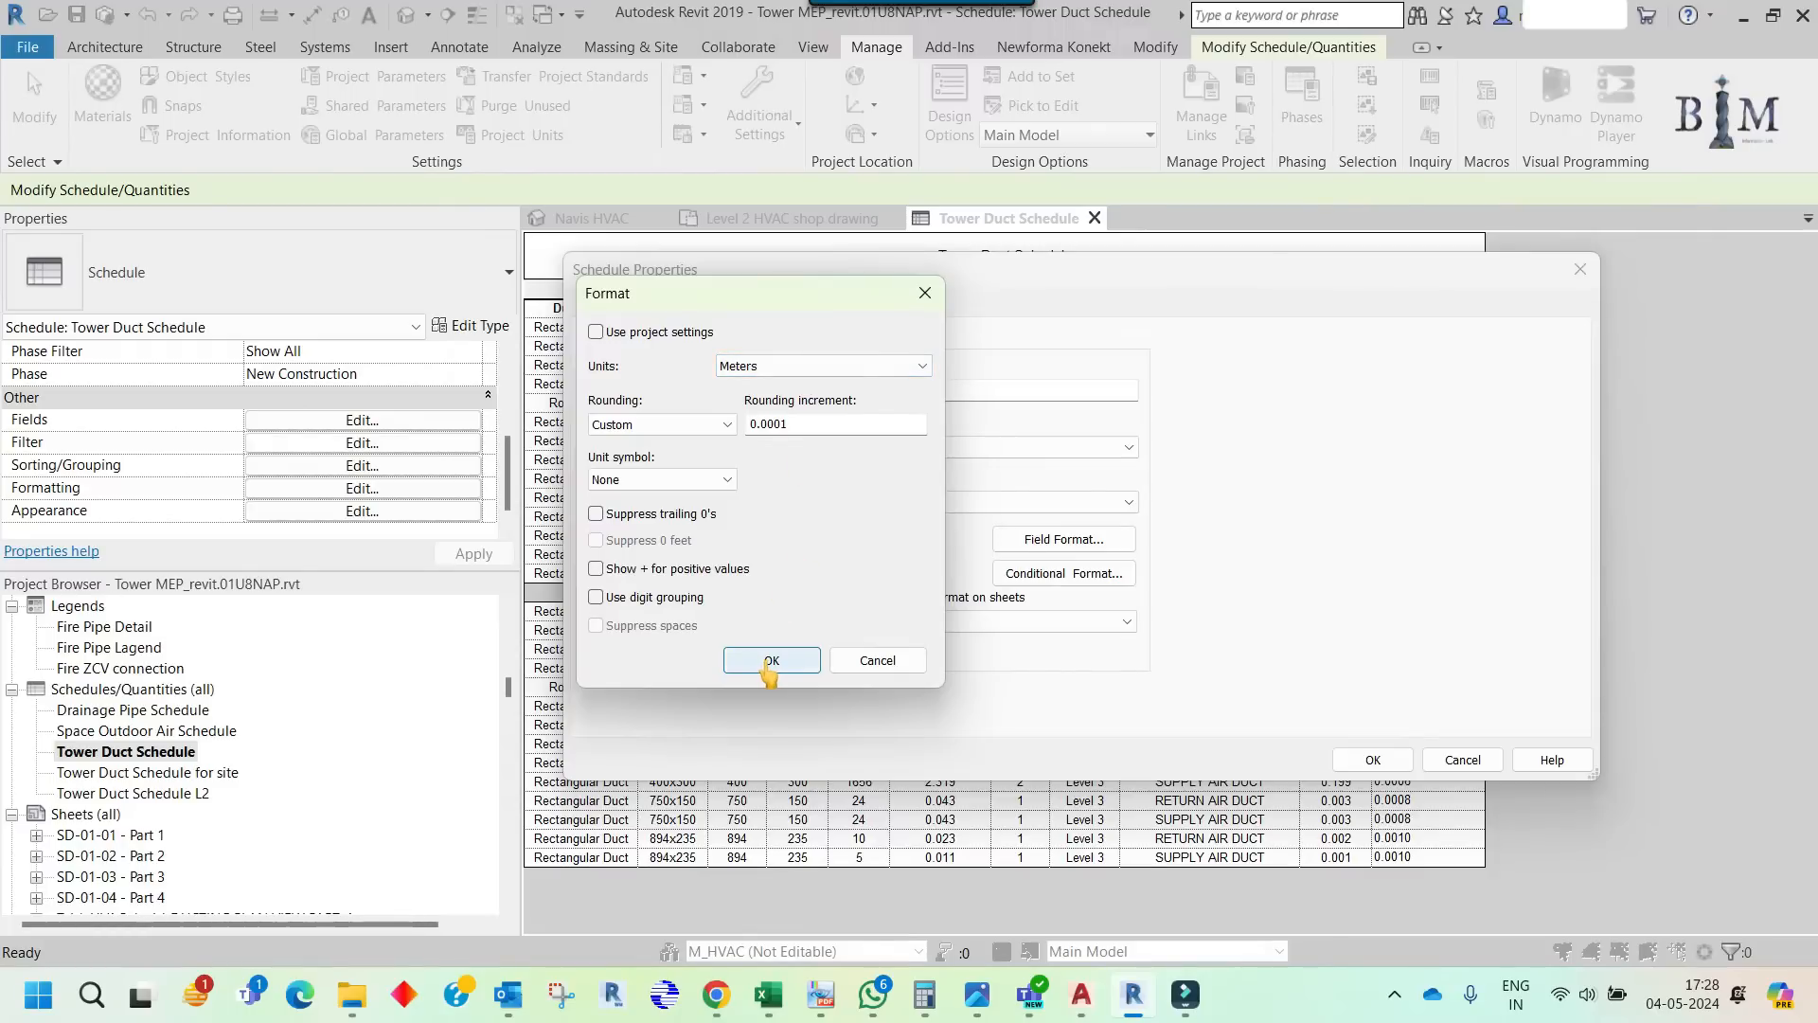
click(772, 660)
click(1385, 759)
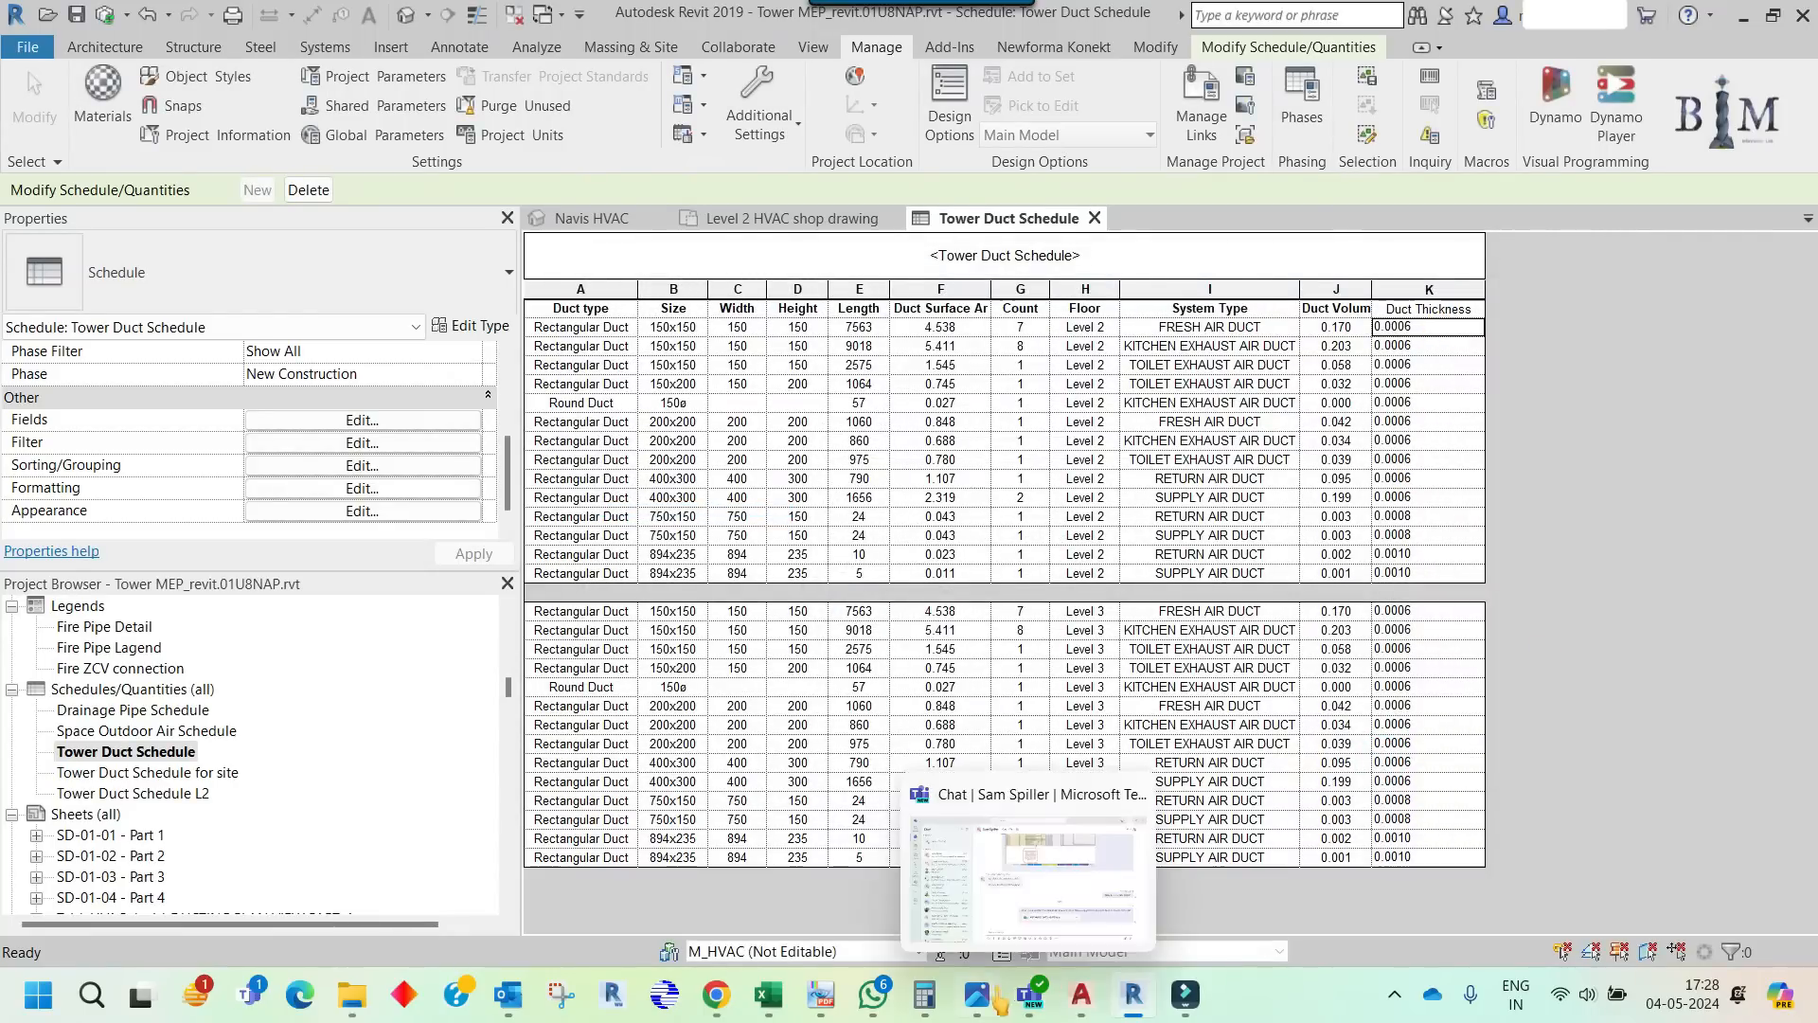
- Switch to the Duct Volume workbook in Excel and review the volume and weight formulas
mouse_move(760, 997)
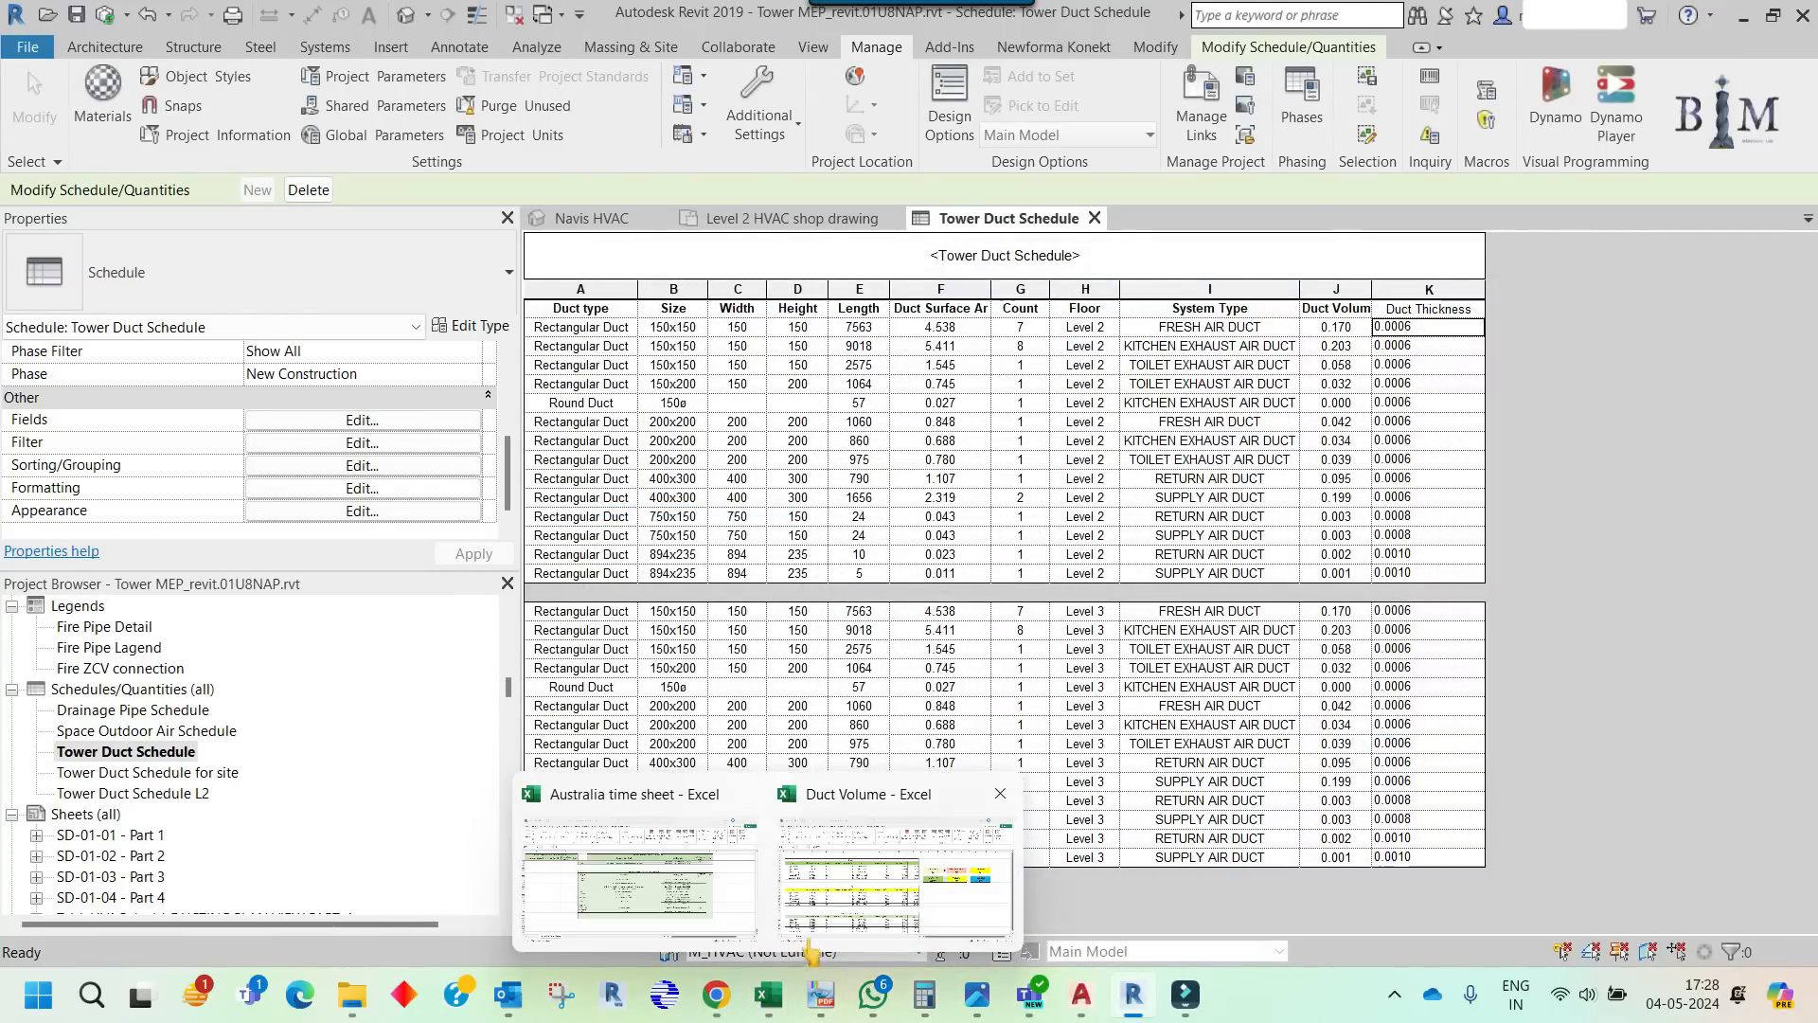
click(855, 916)
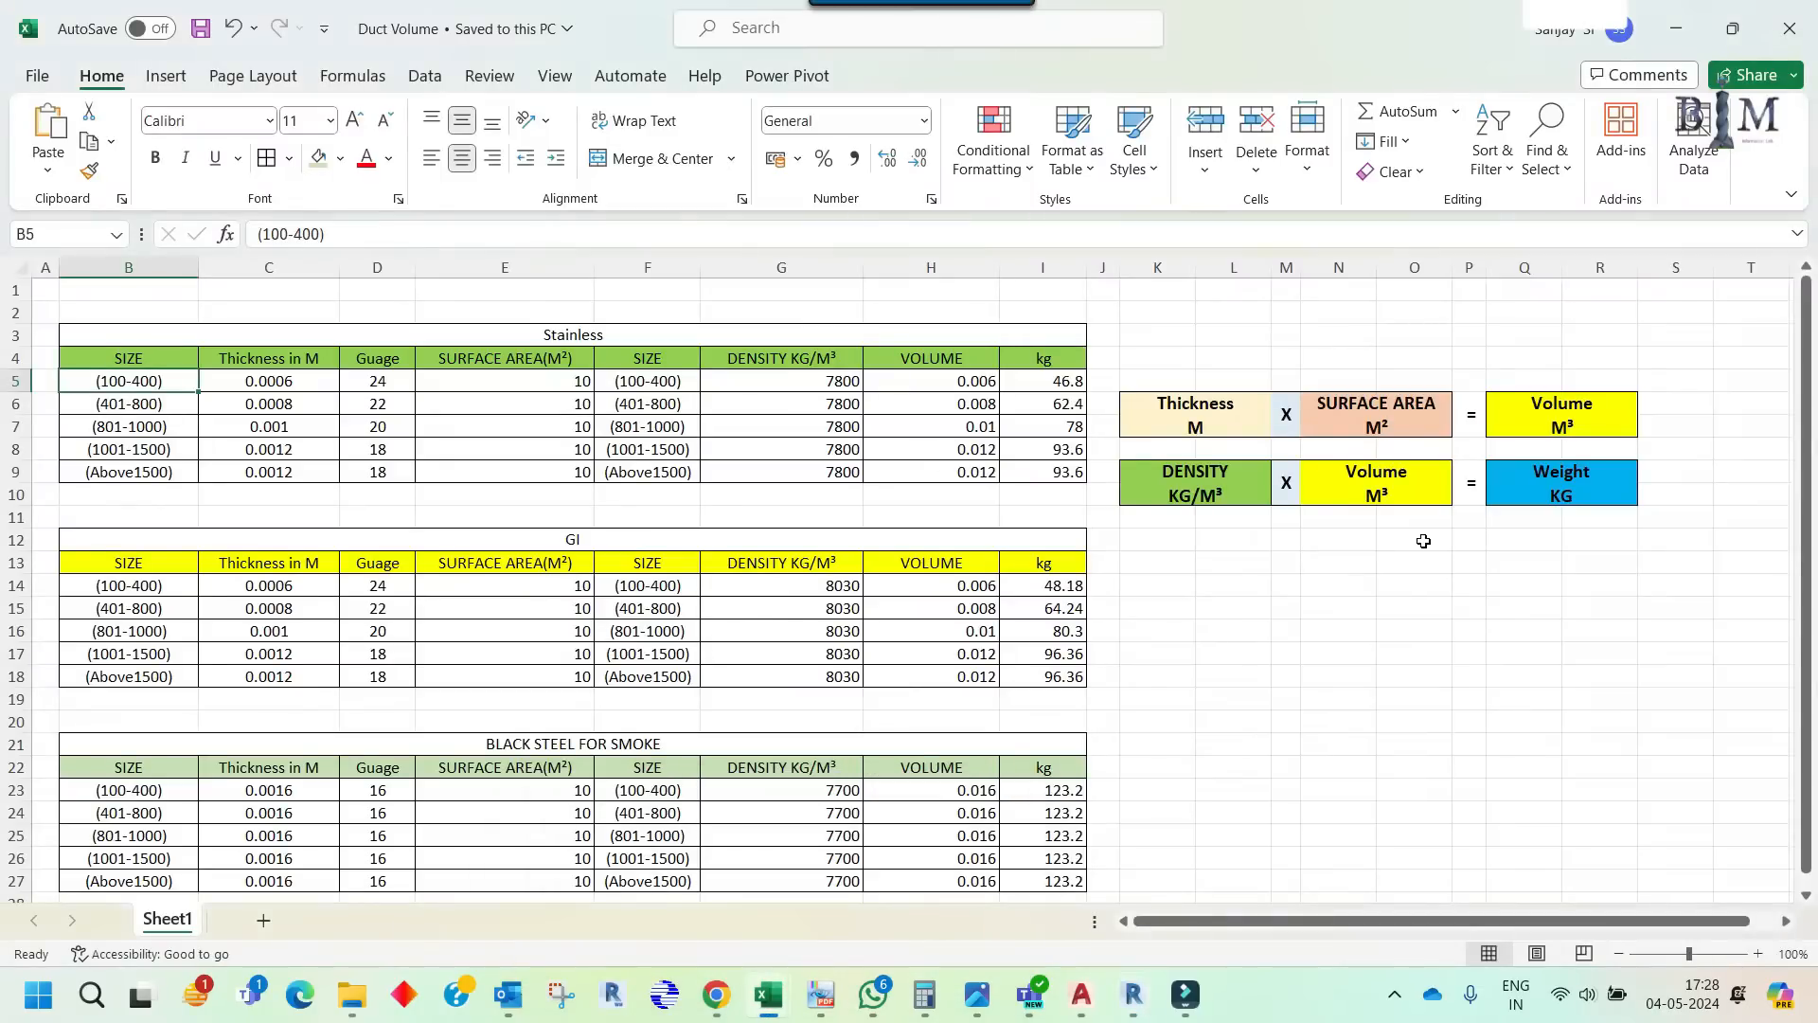
click(1355, 485)
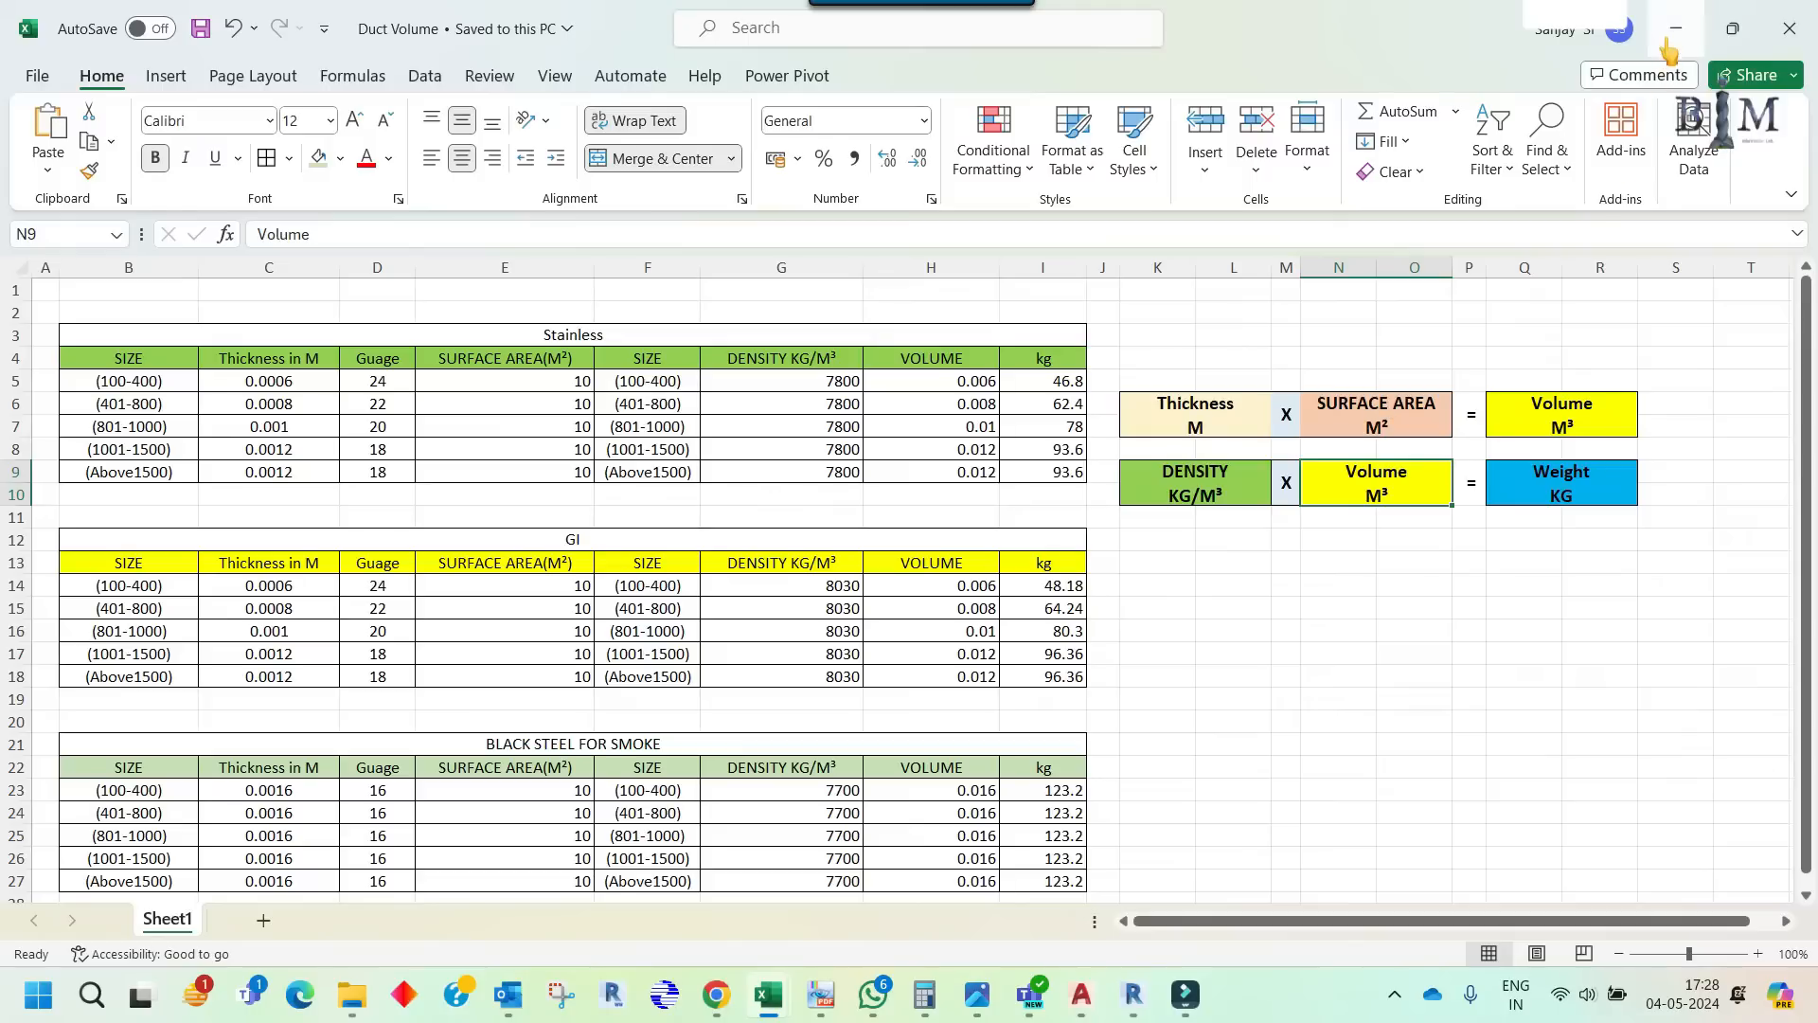
- Switch back to Revit and open the Duct Volume calculated value from the schedule fields to examine its formula
mouse_move(830, 980)
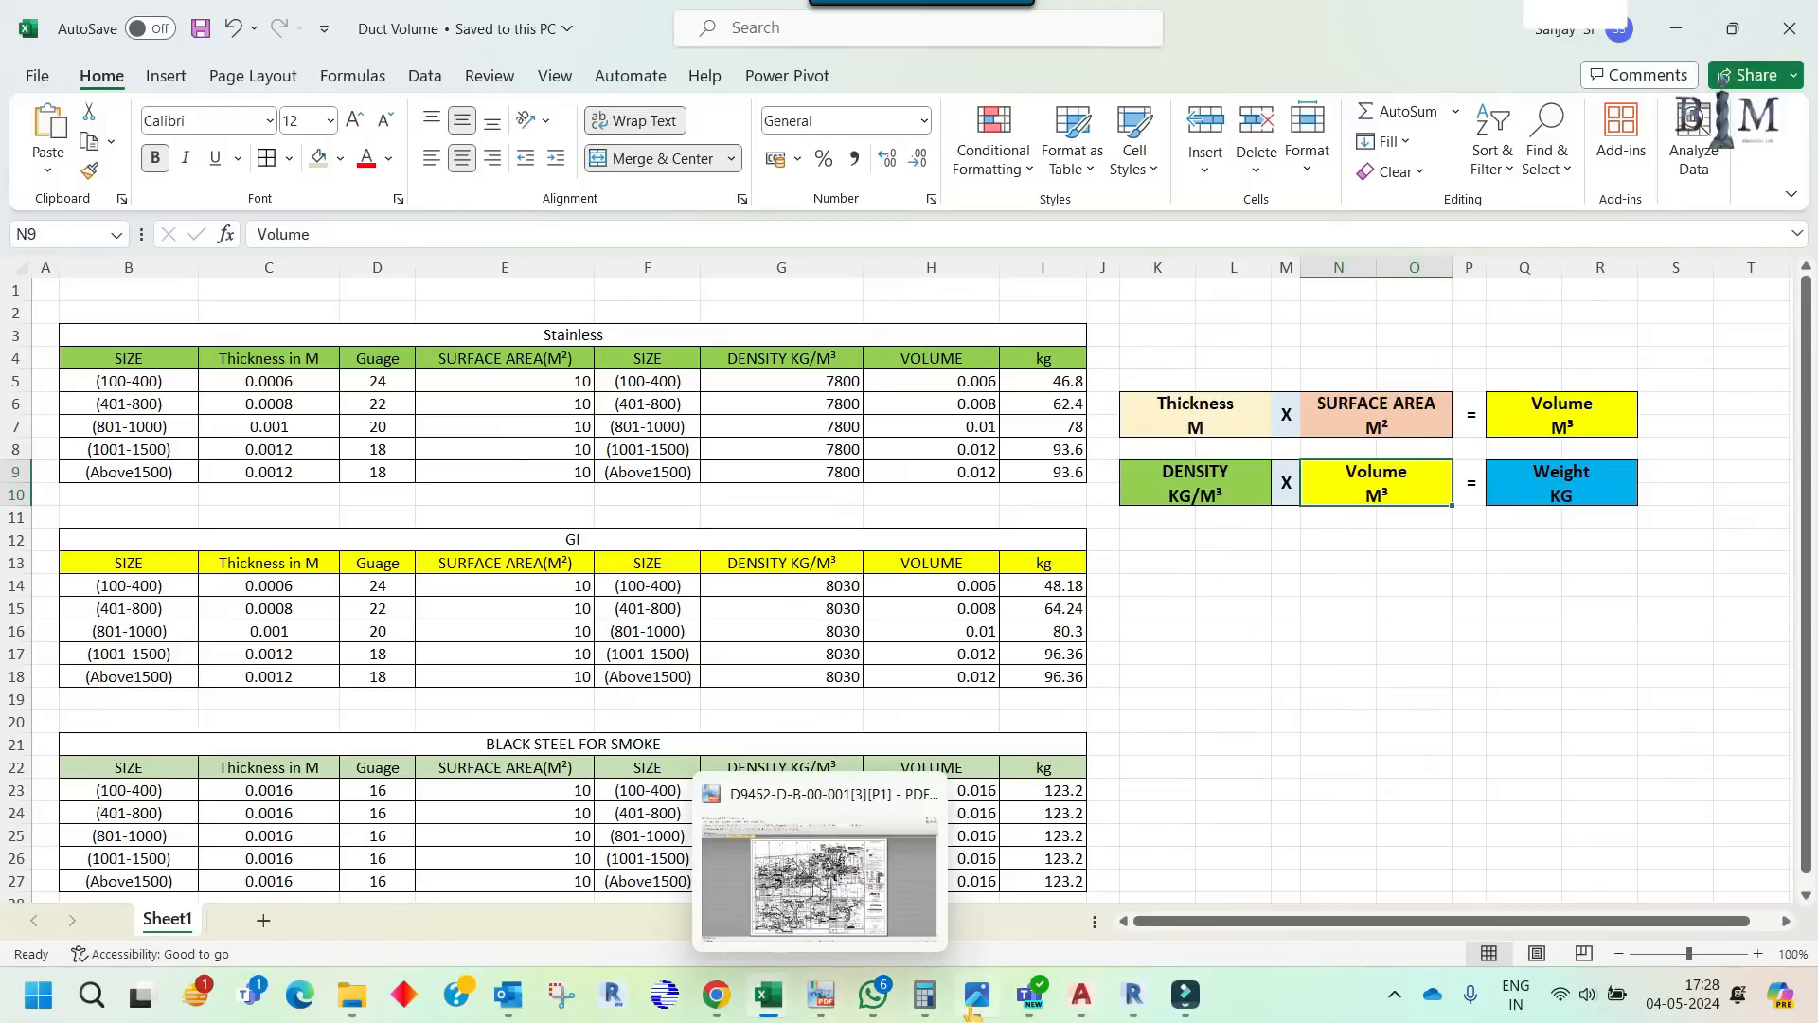
mouse_move(1134, 994)
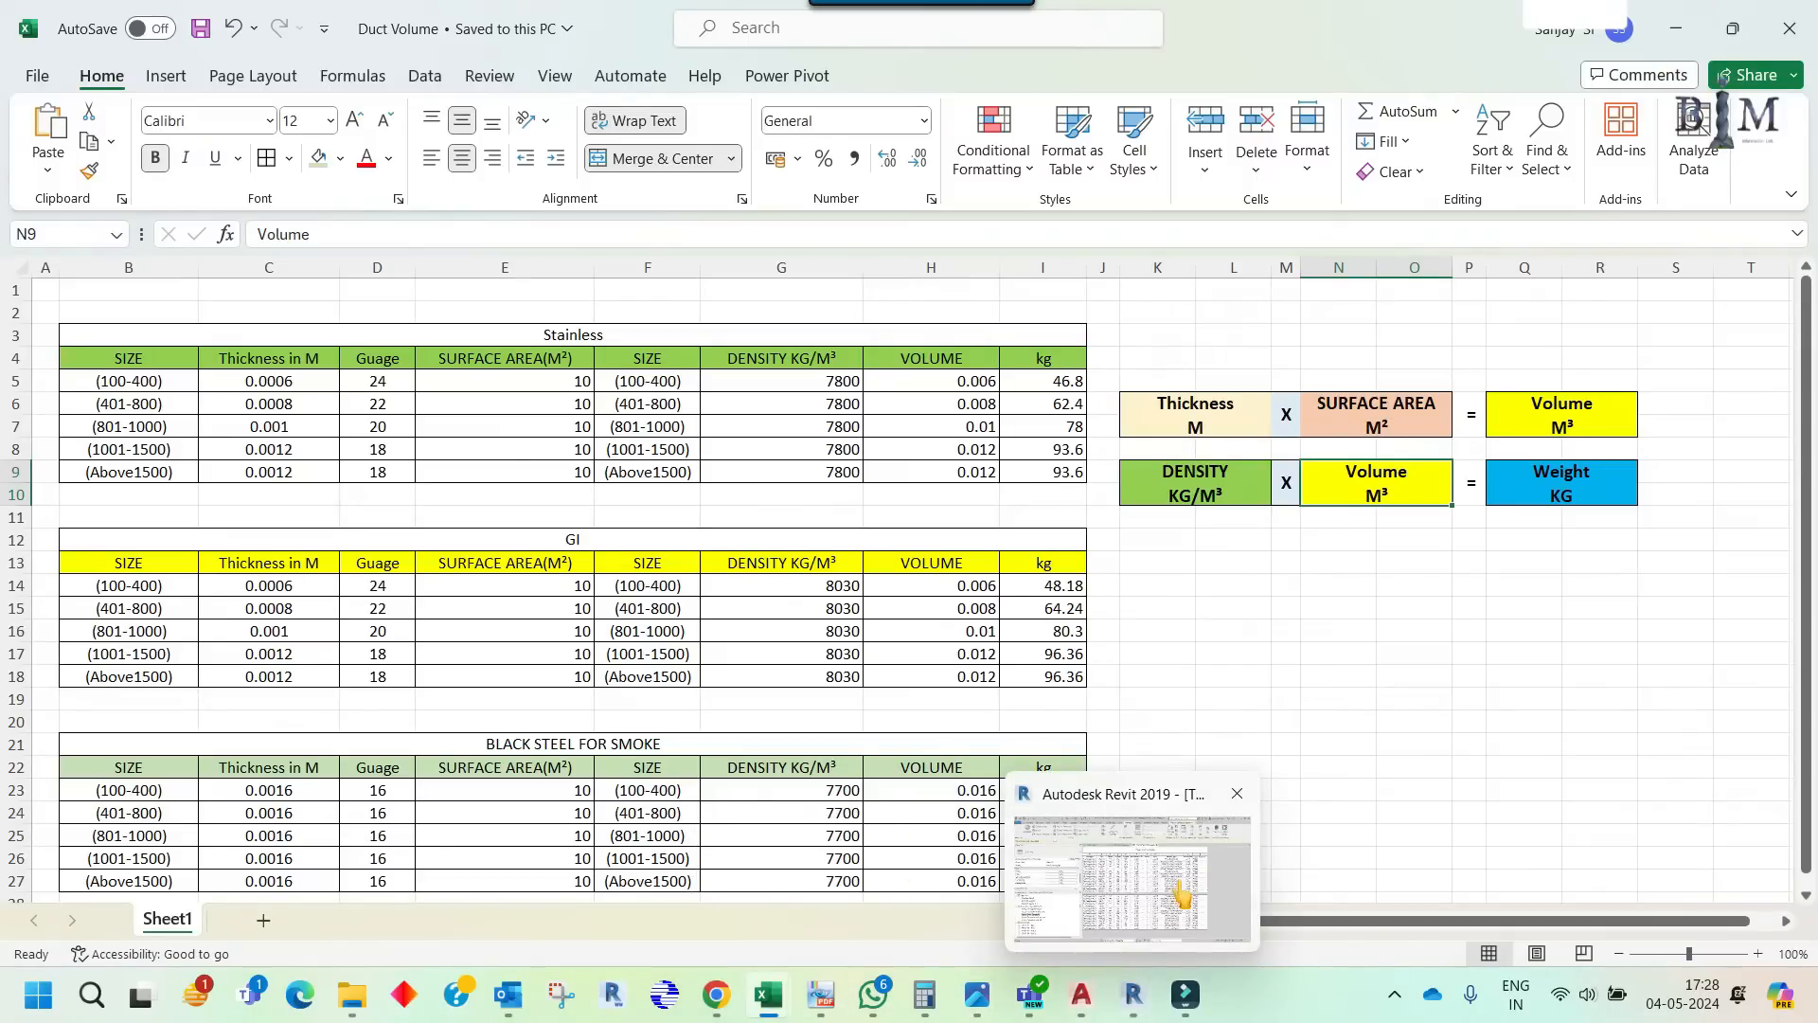
click(1178, 885)
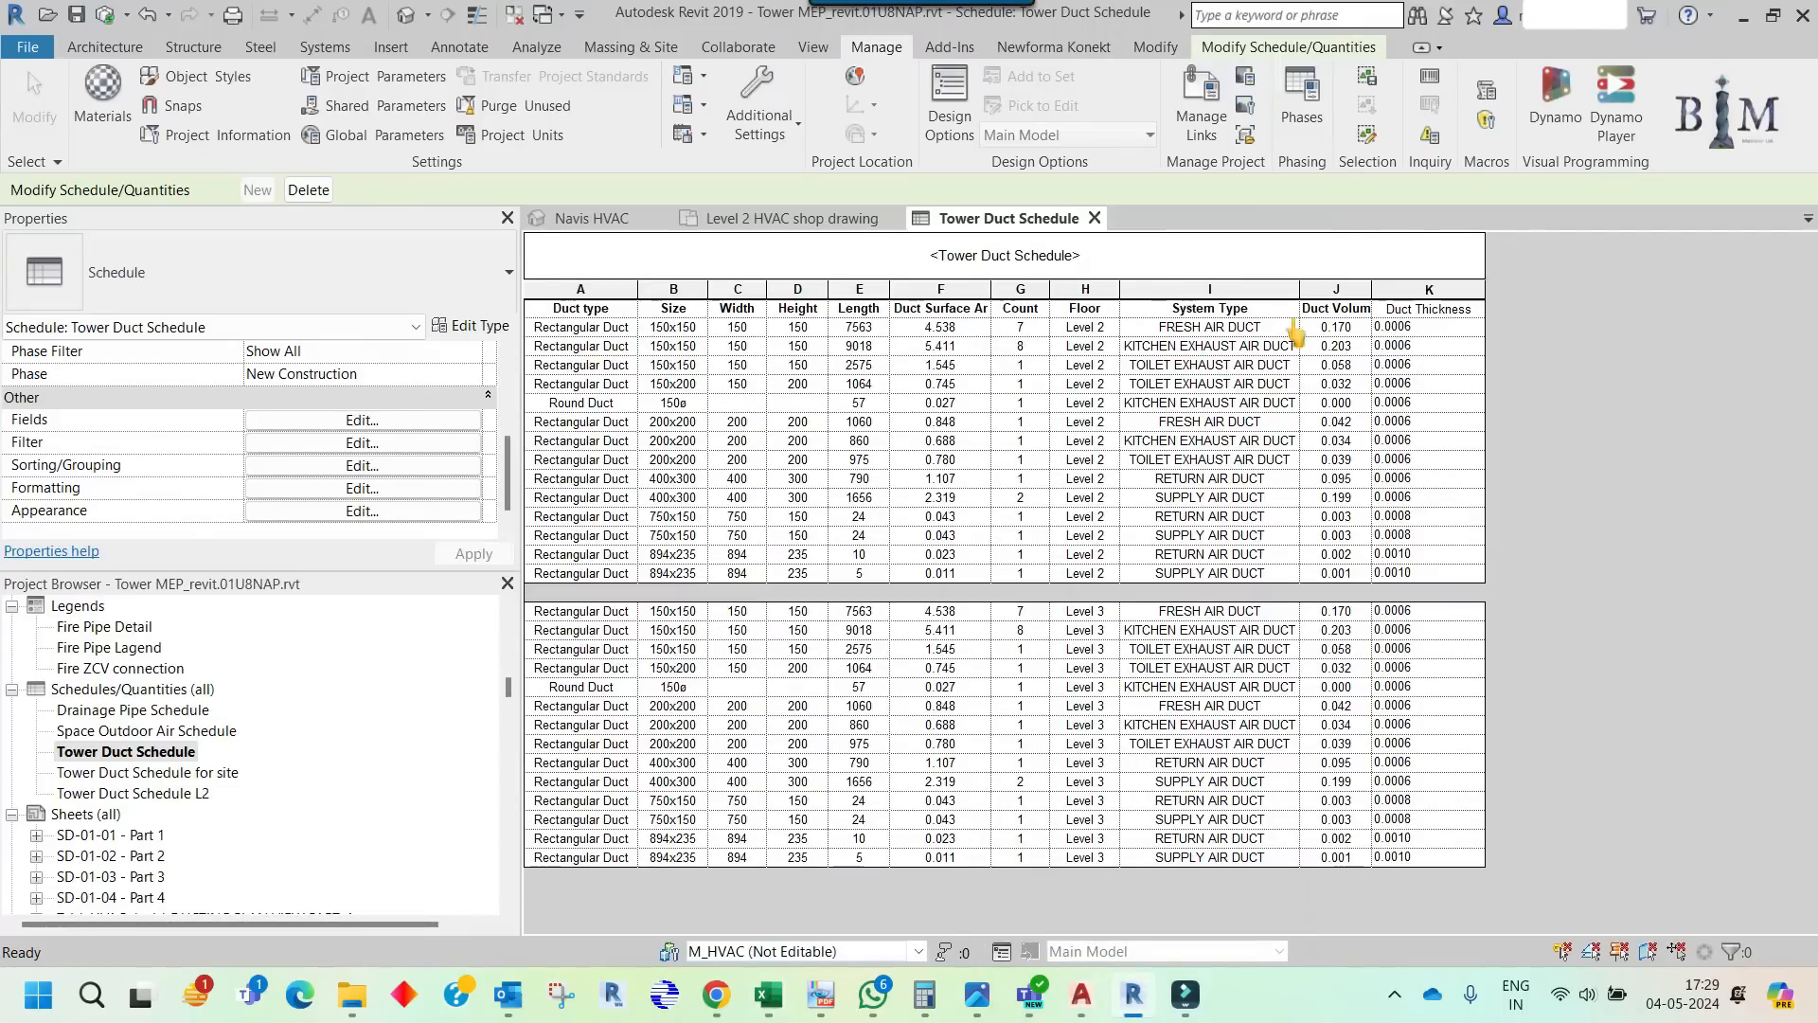
click(1334, 331)
click(338, 488)
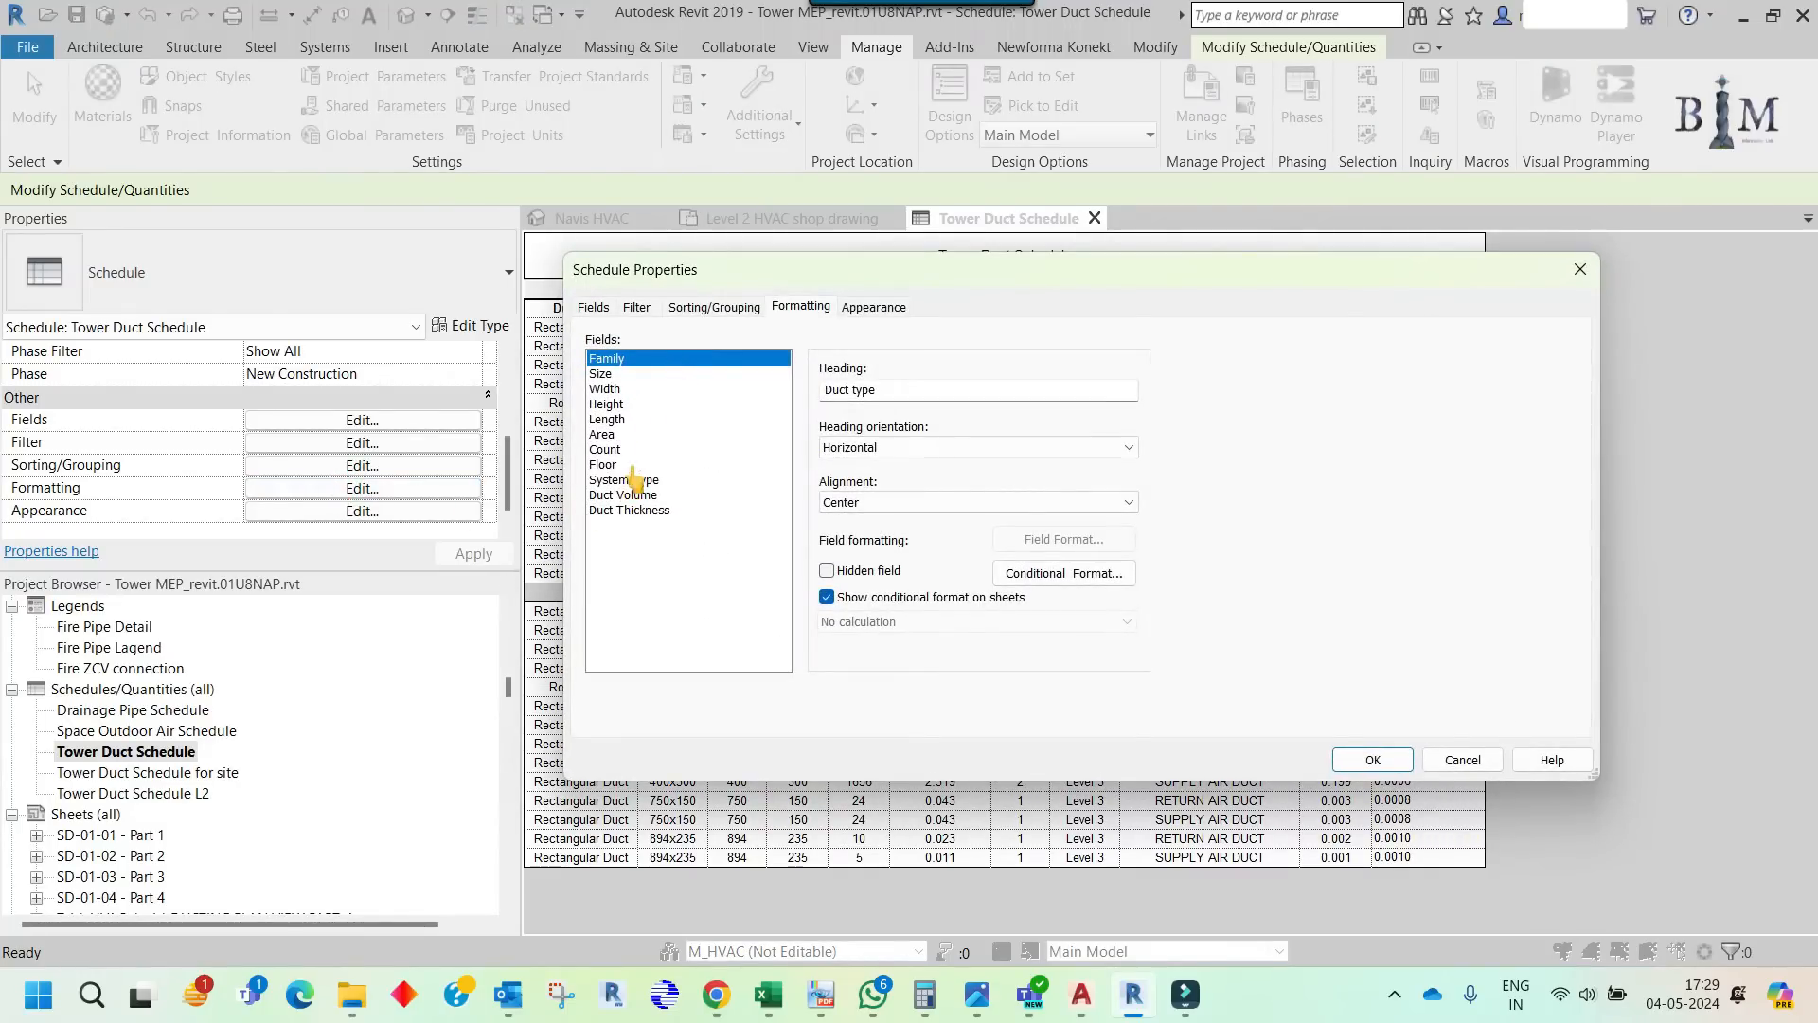
click(593, 306)
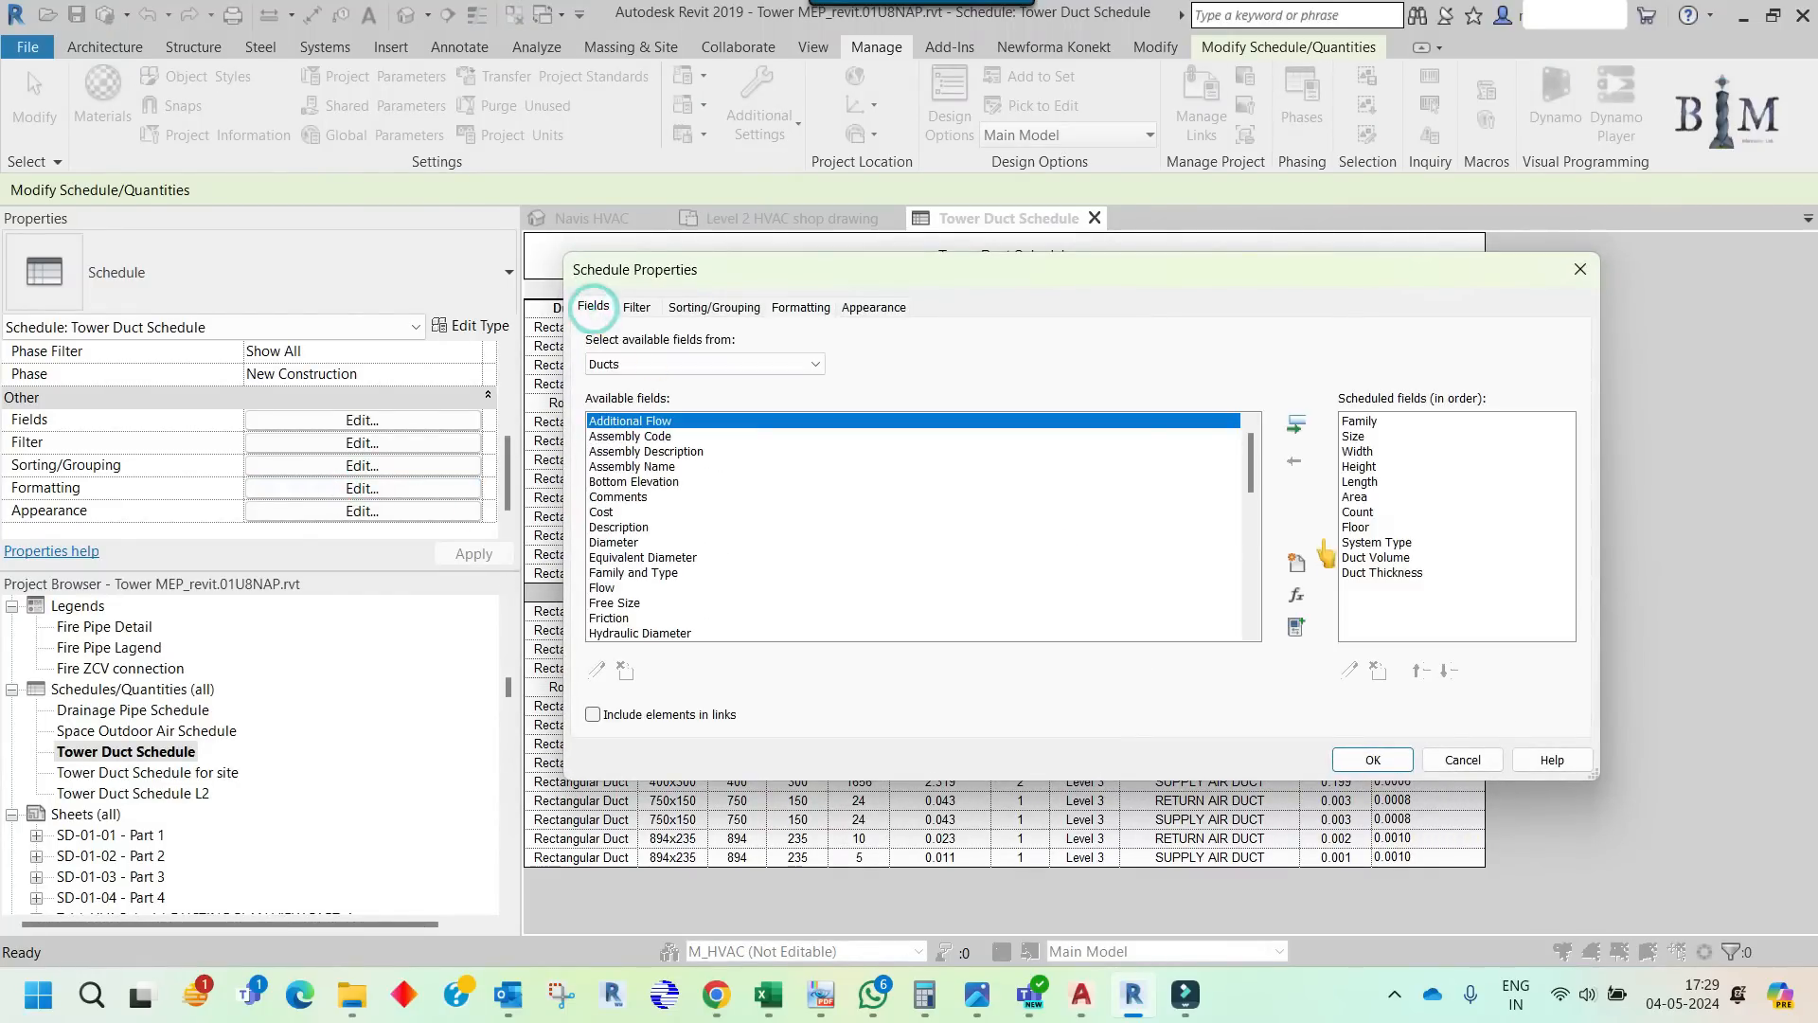
click(1385, 557)
click(1349, 670)
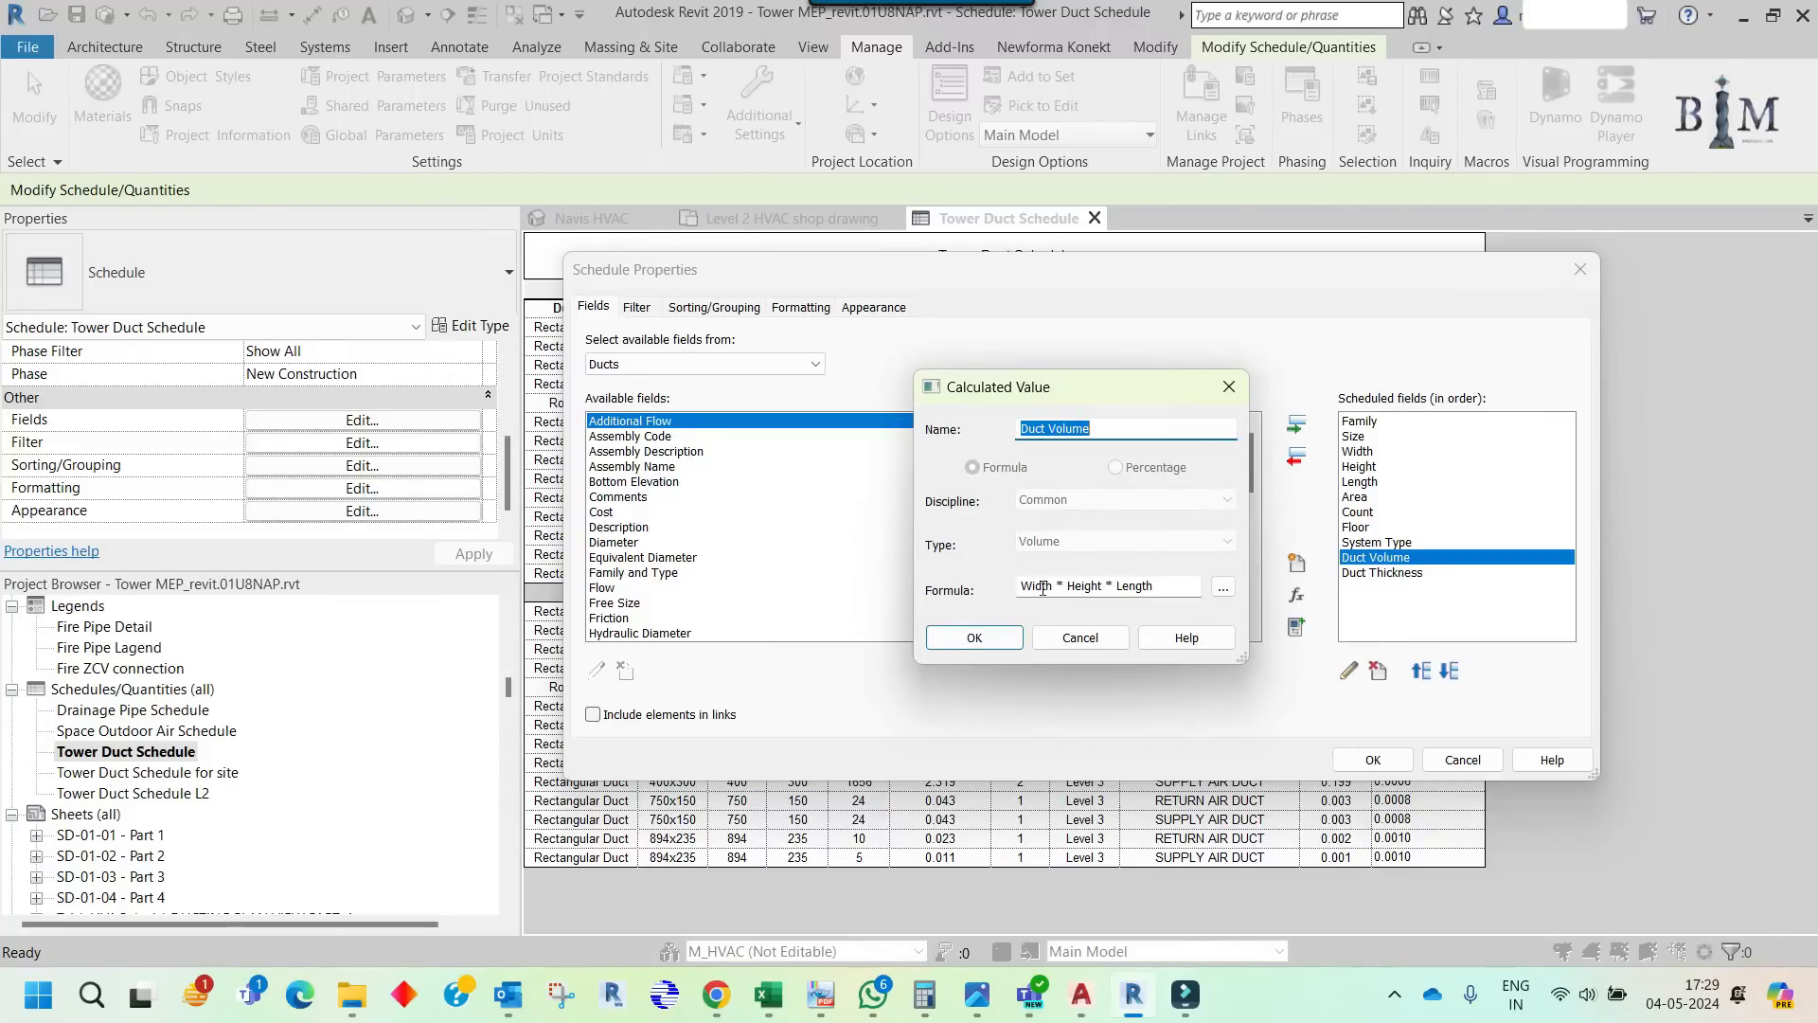
drag(1024, 585, 1036, 585)
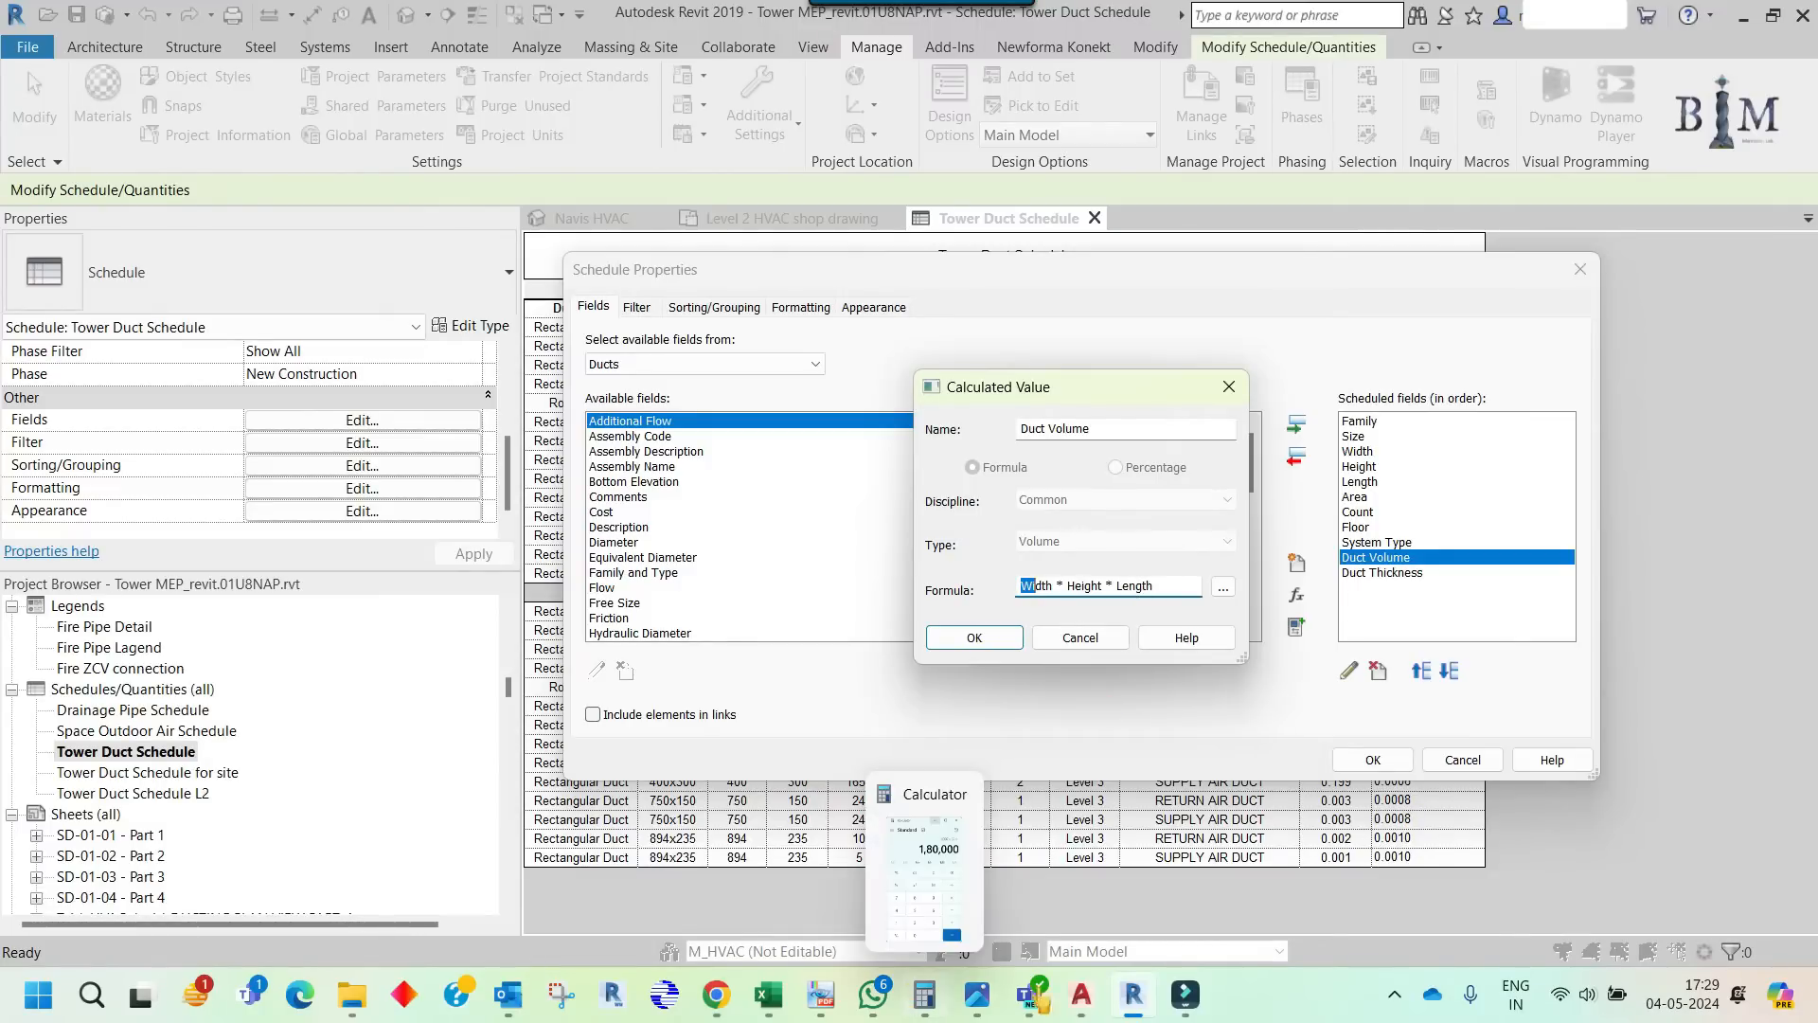
- Switch to AutoCAD and draw a freehand rectangle in the middle of the empty Drawing1
click(1081, 994)
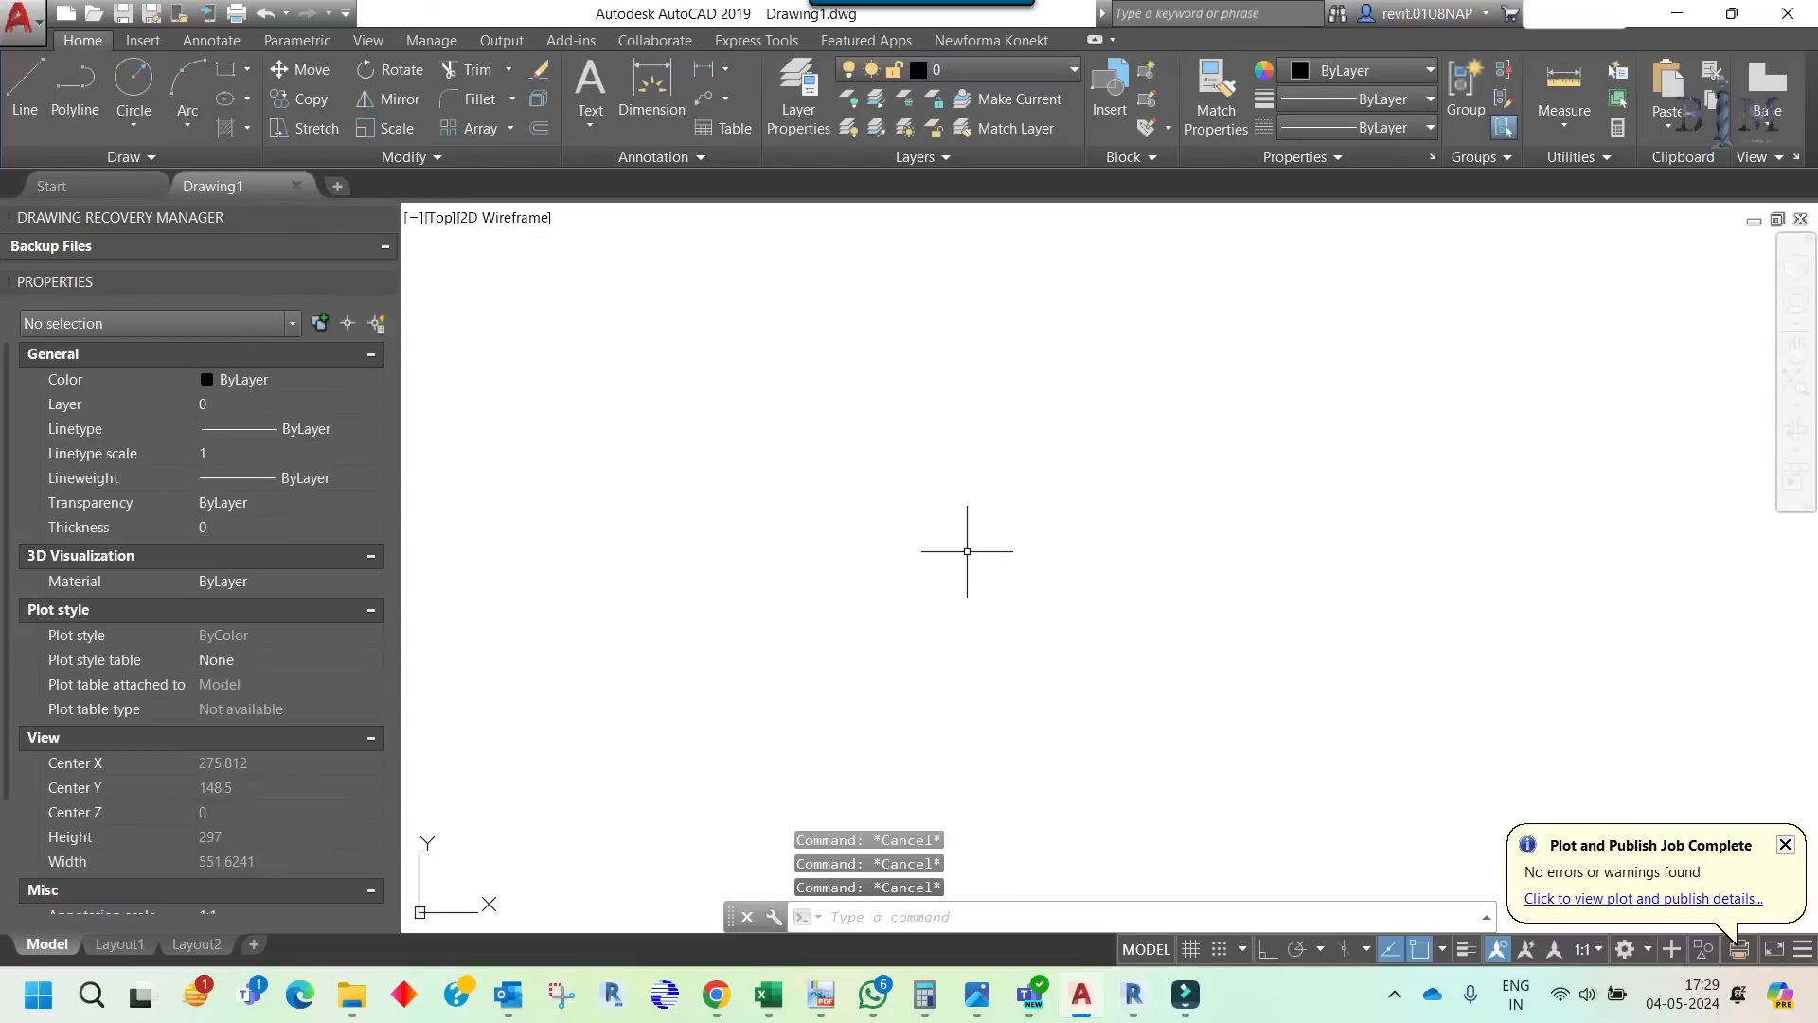
text(rec)
key(Return)
click(899, 458)
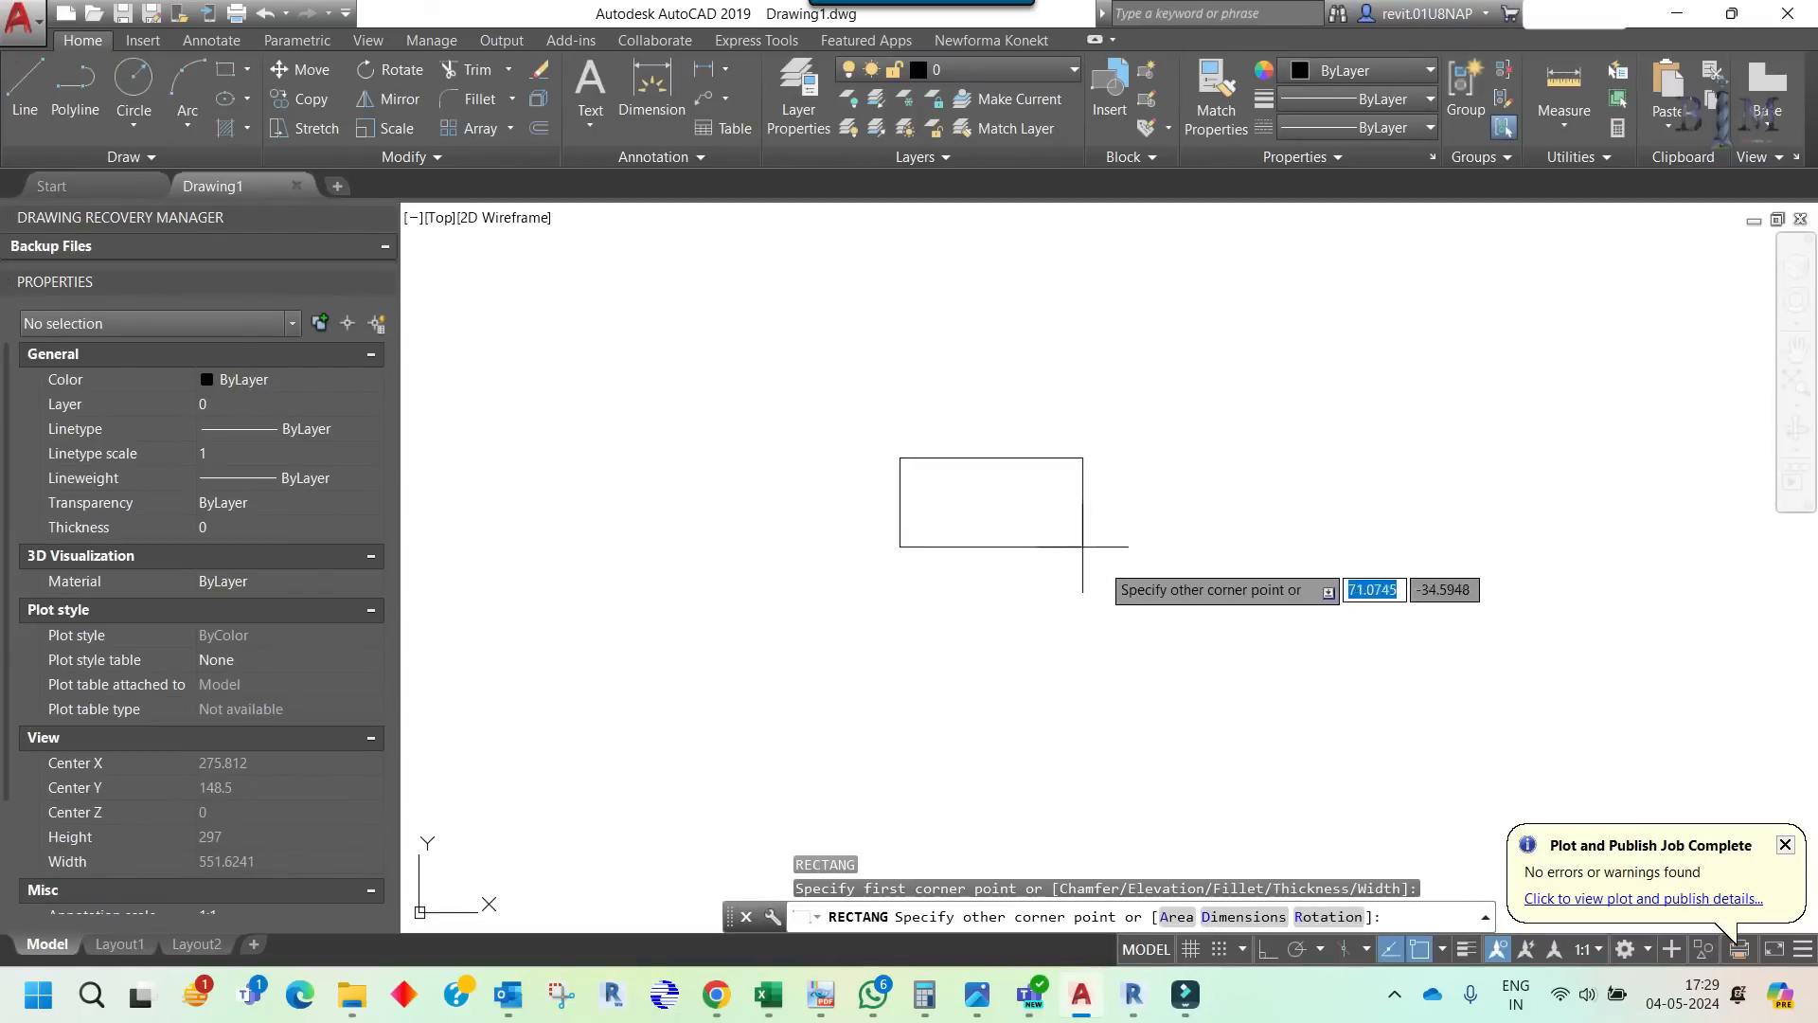
click(1109, 610)
key(Escape)
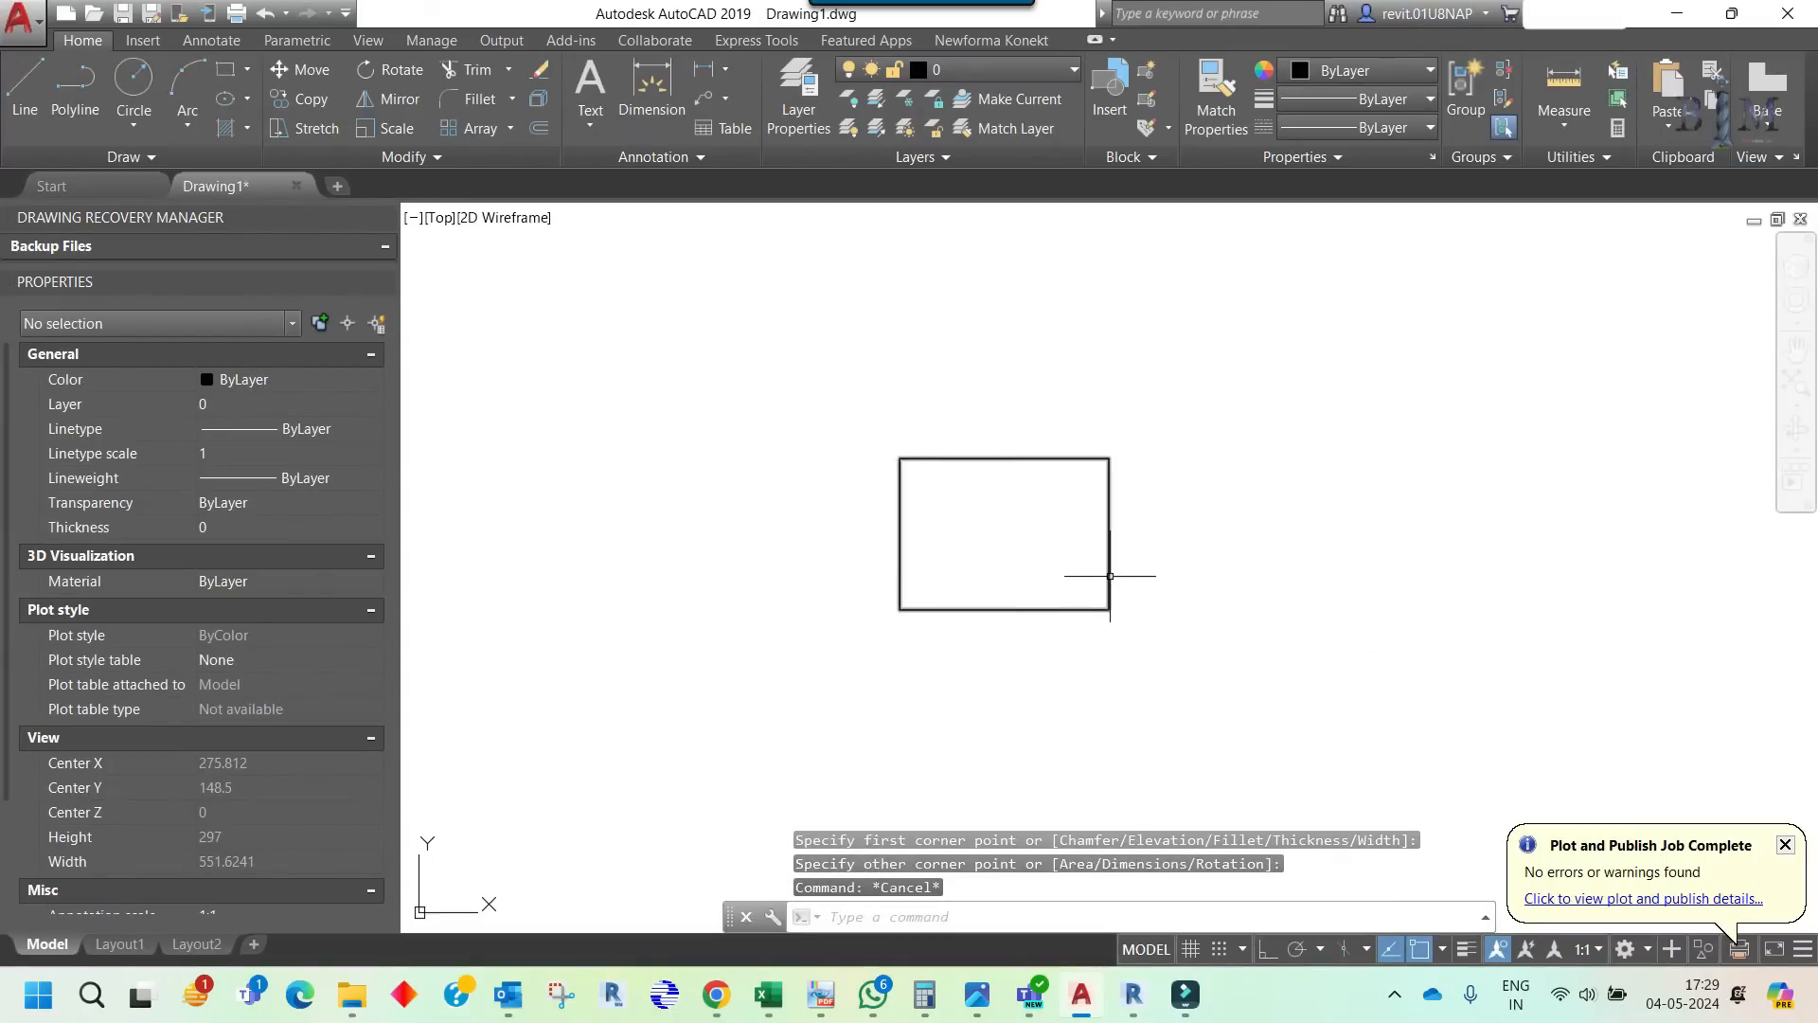
- Erase the freehand rectangle from the drawing
click(1109, 576)
key(Escape)
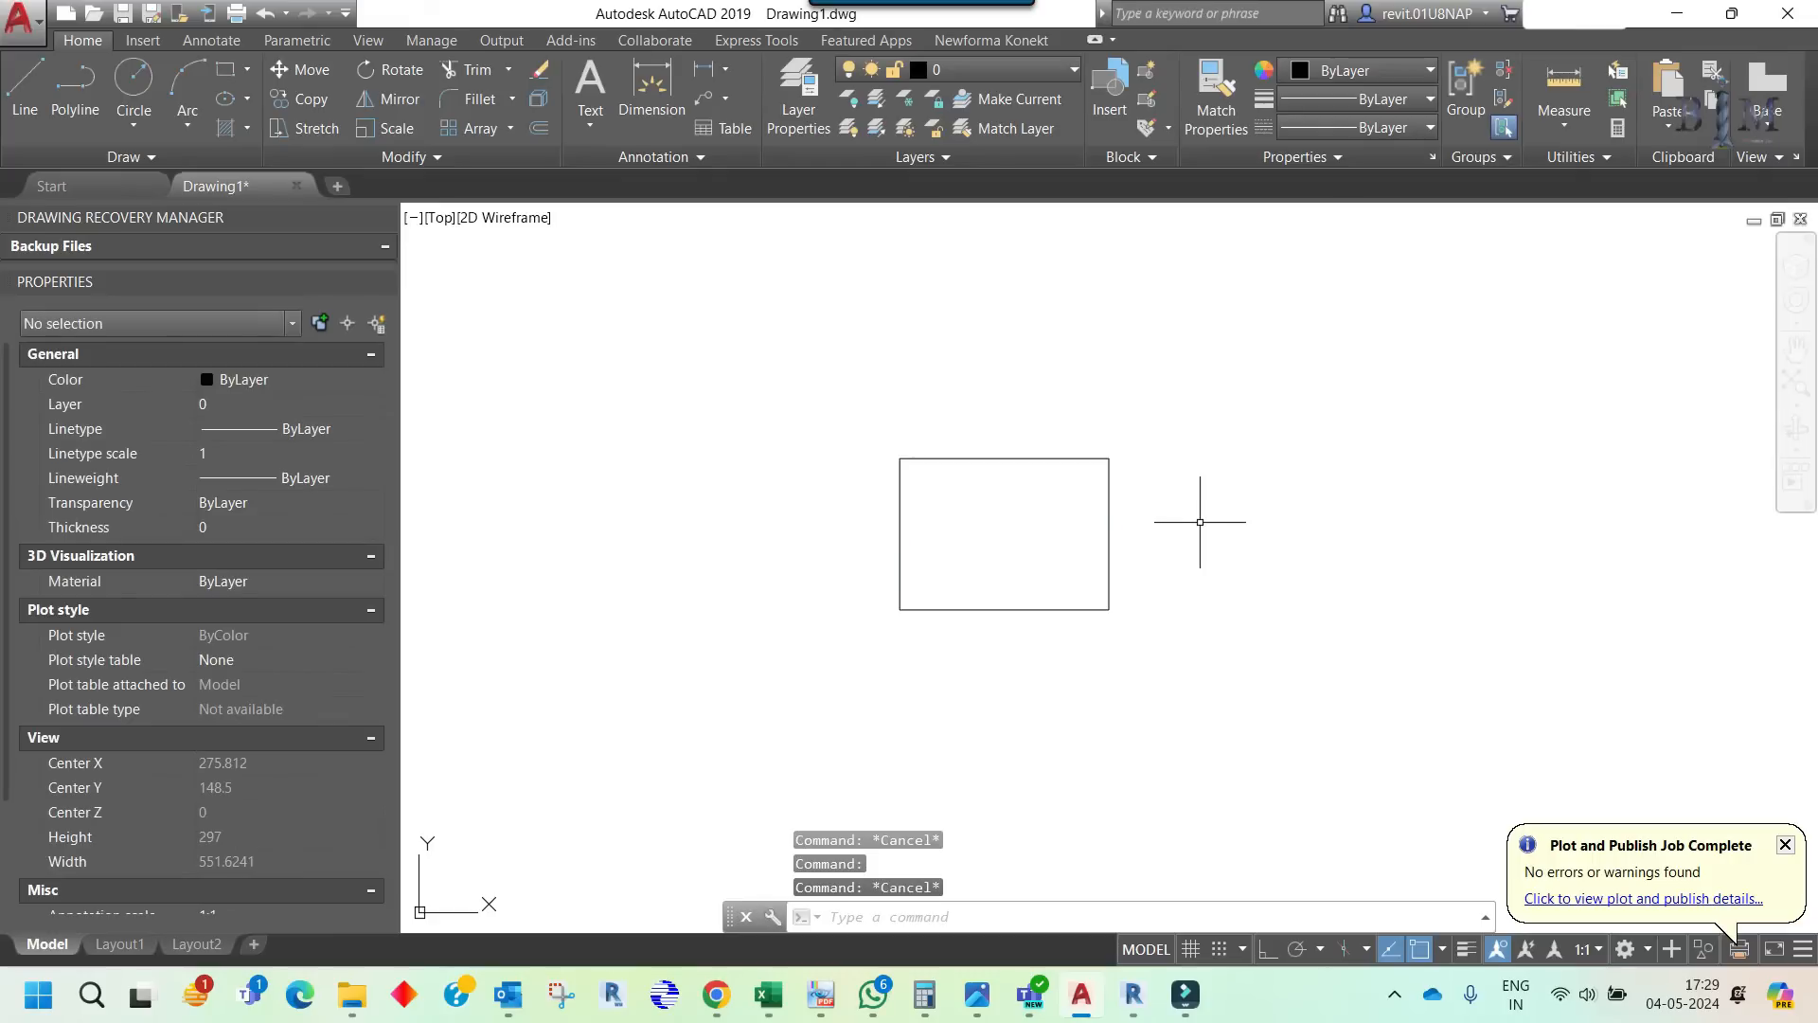
click(1111, 538)
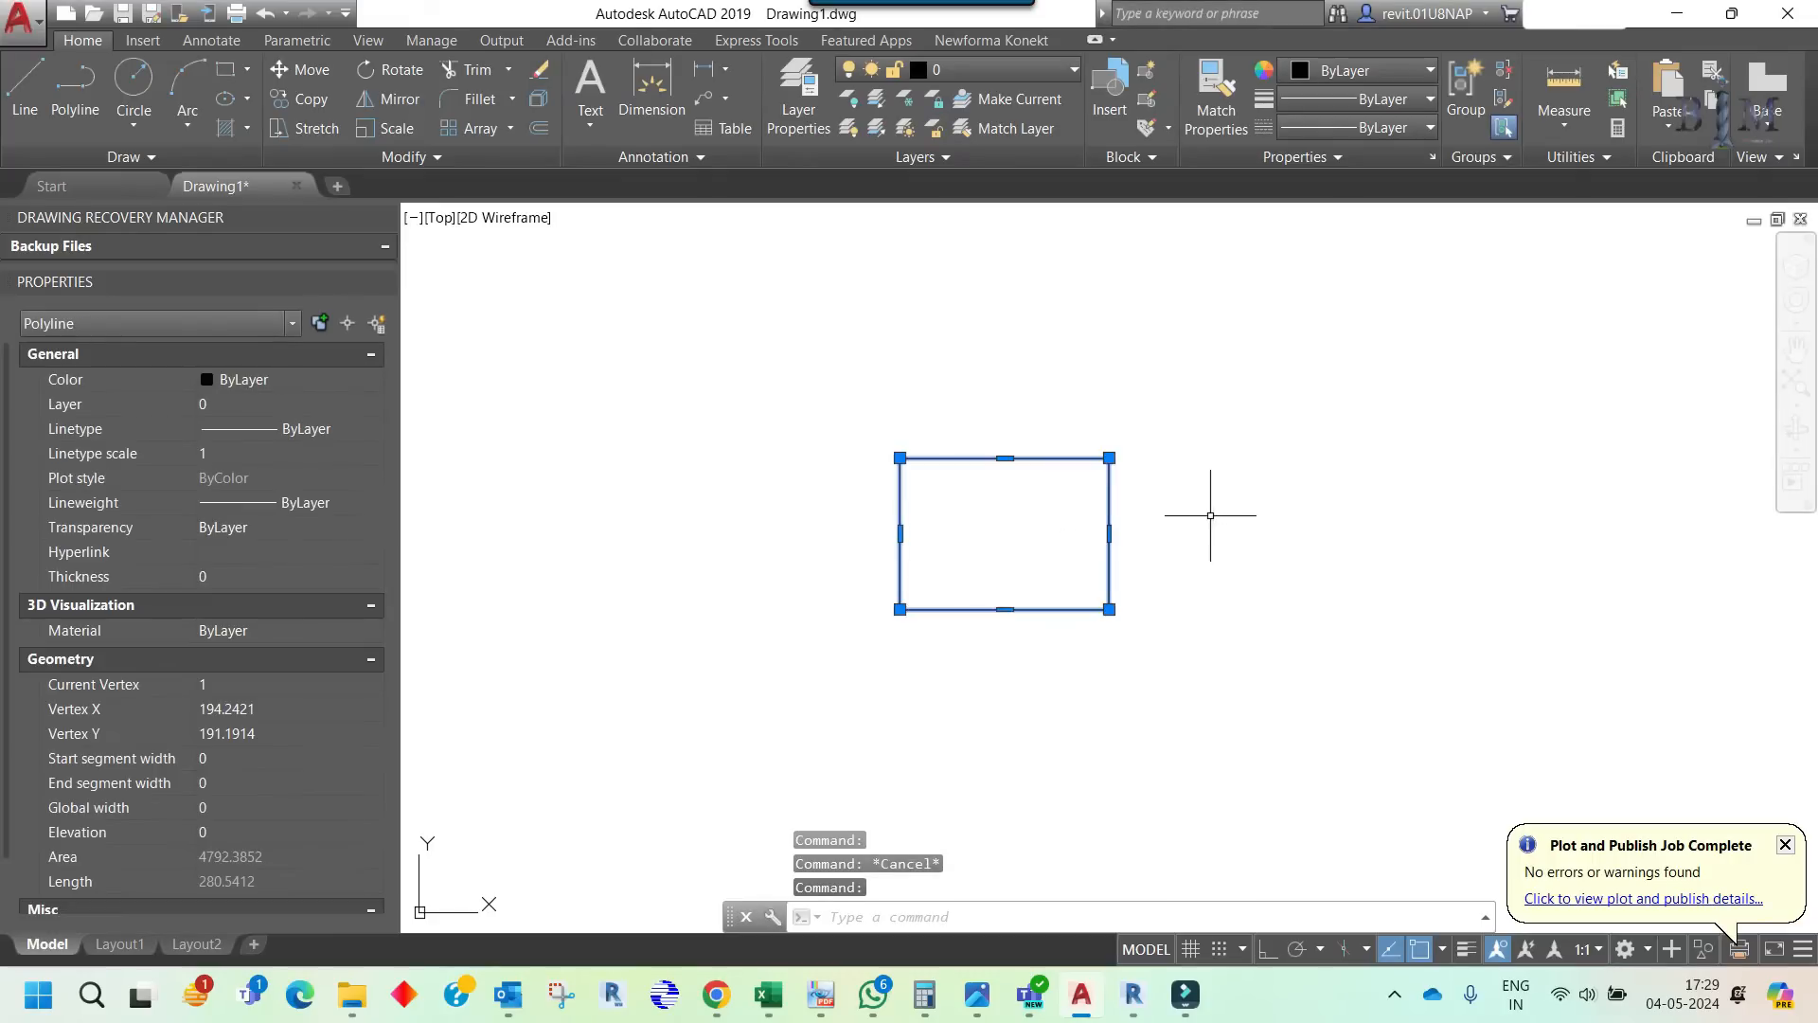
key(Delete)
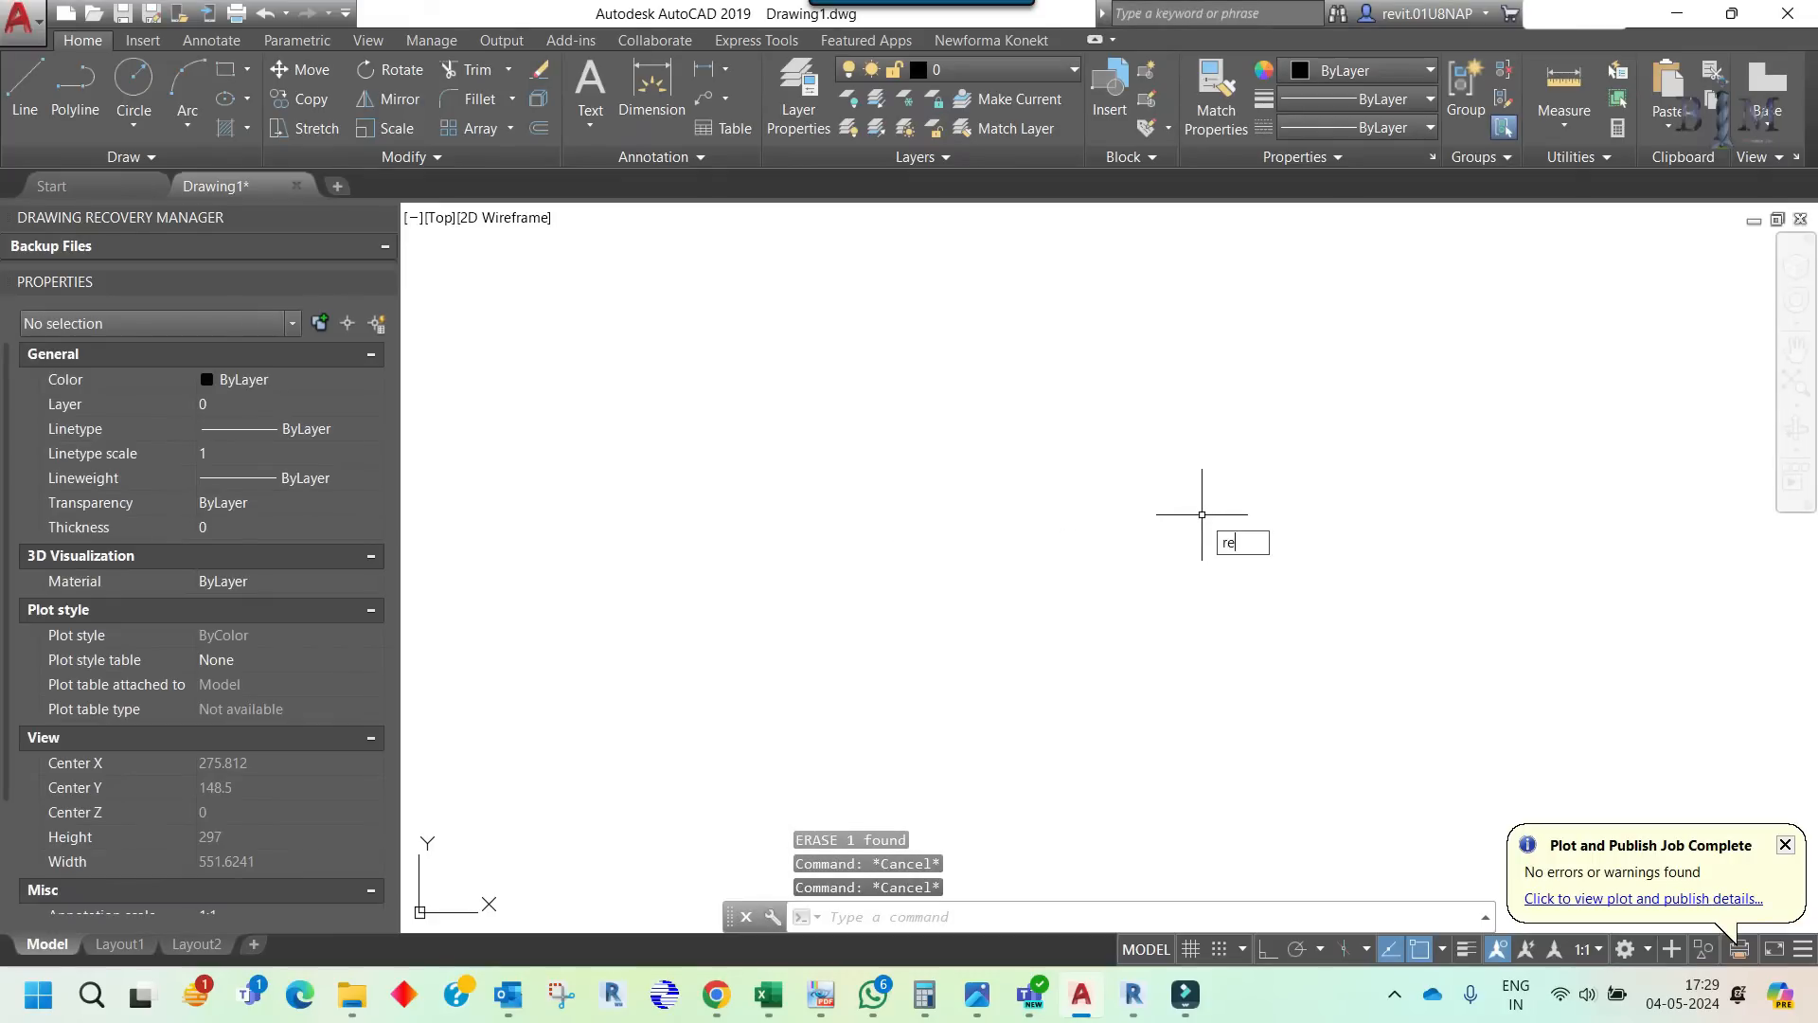
- Draw a 400 by 400 square with the Rectangle command, using relative coordinates for the opposite corner
key(Return)
click(963, 467)
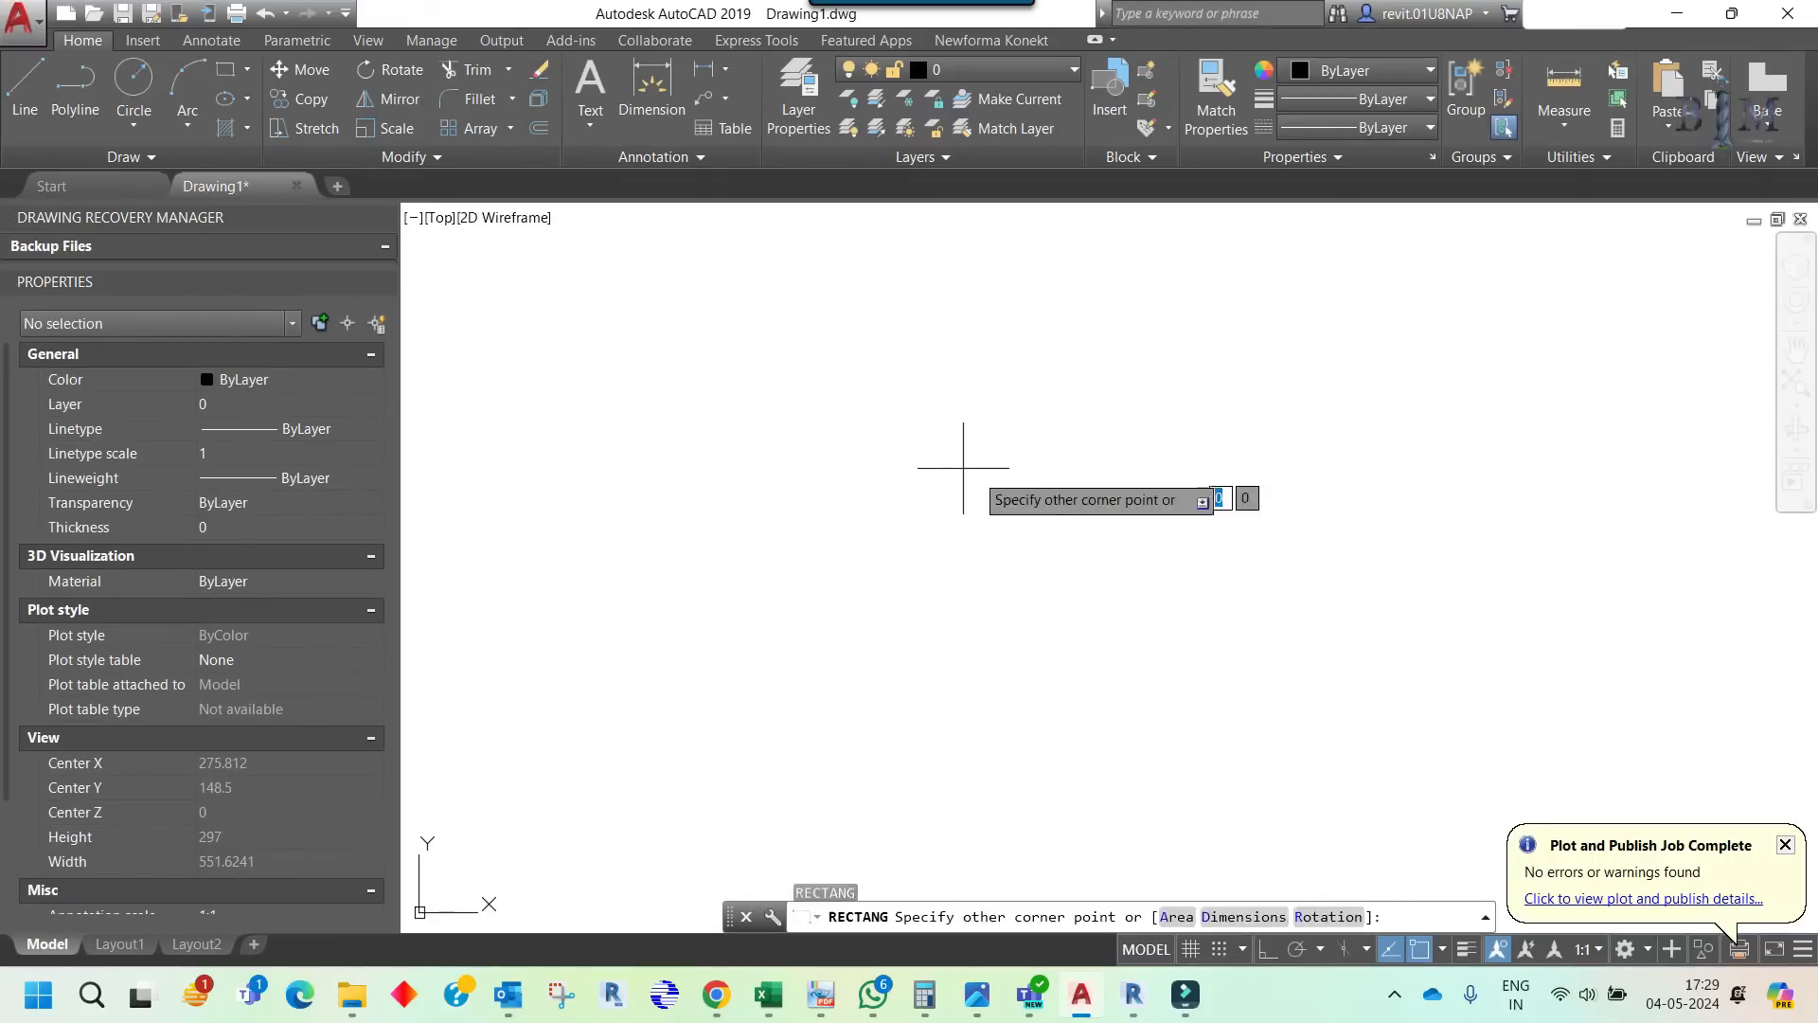
text(@)
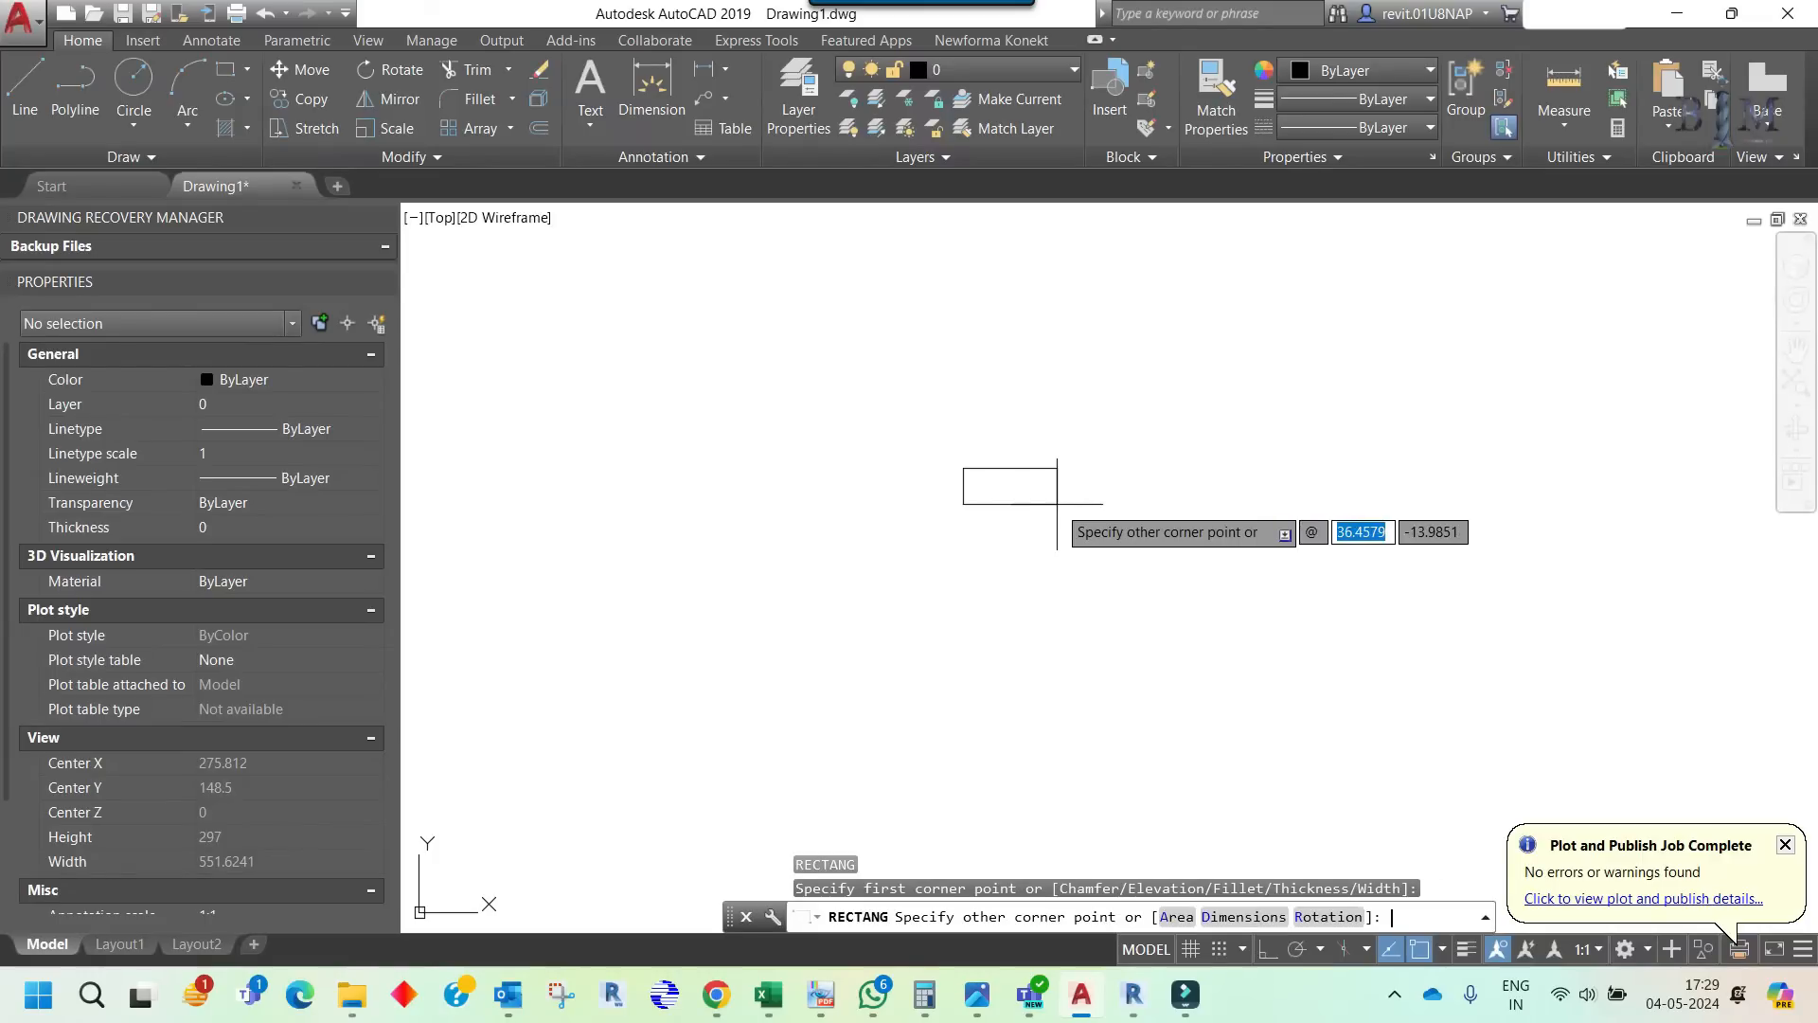
text(400)
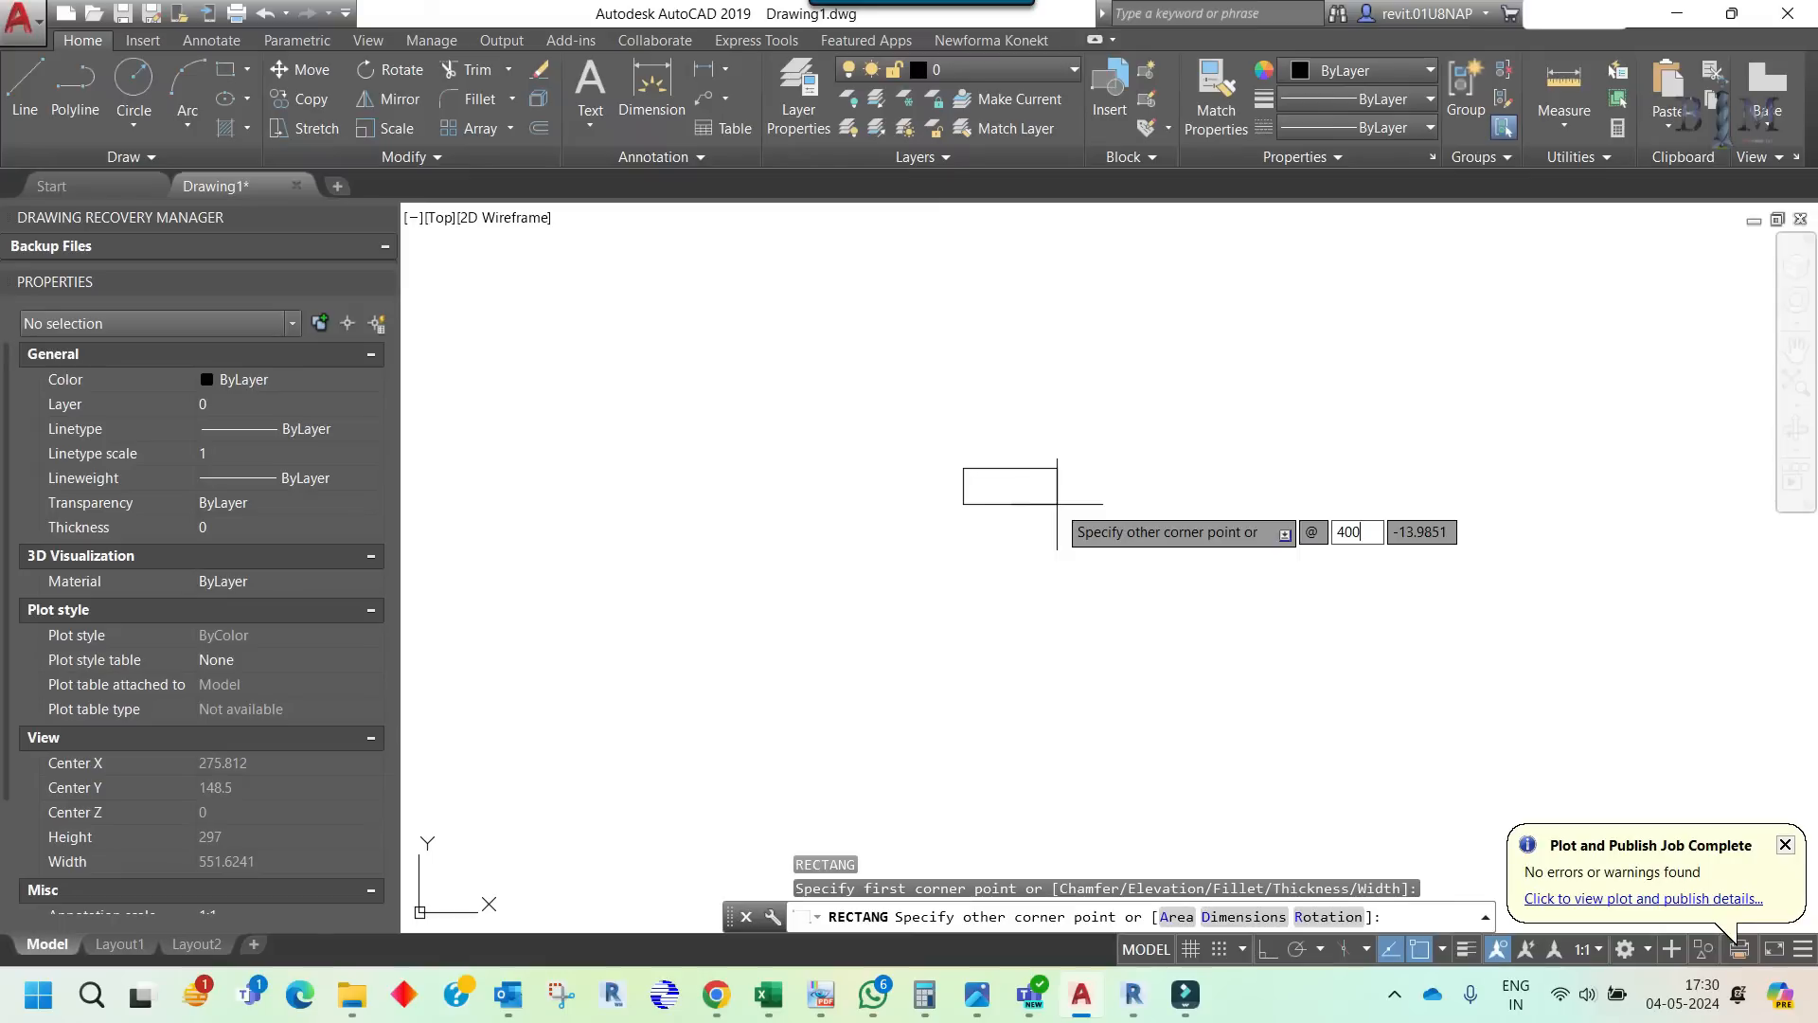
key(Tab)
text(10)
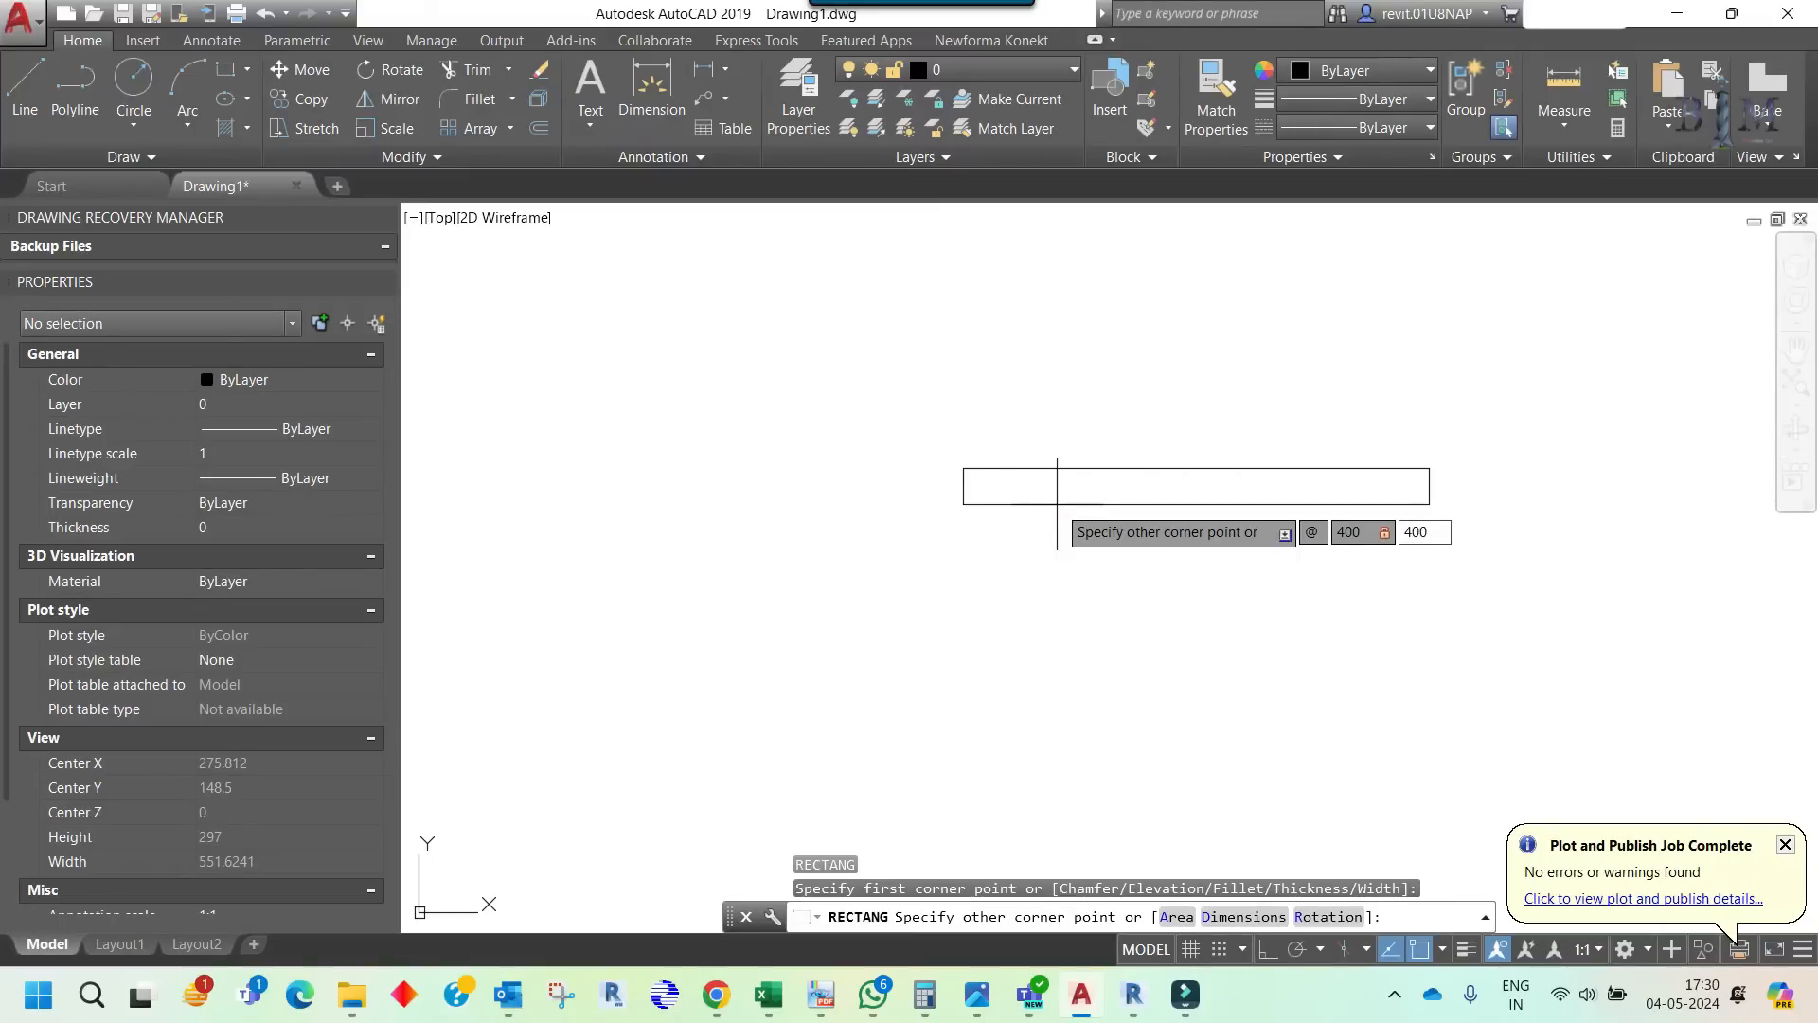
key(Return)
scroll(823, 629, down, 8)
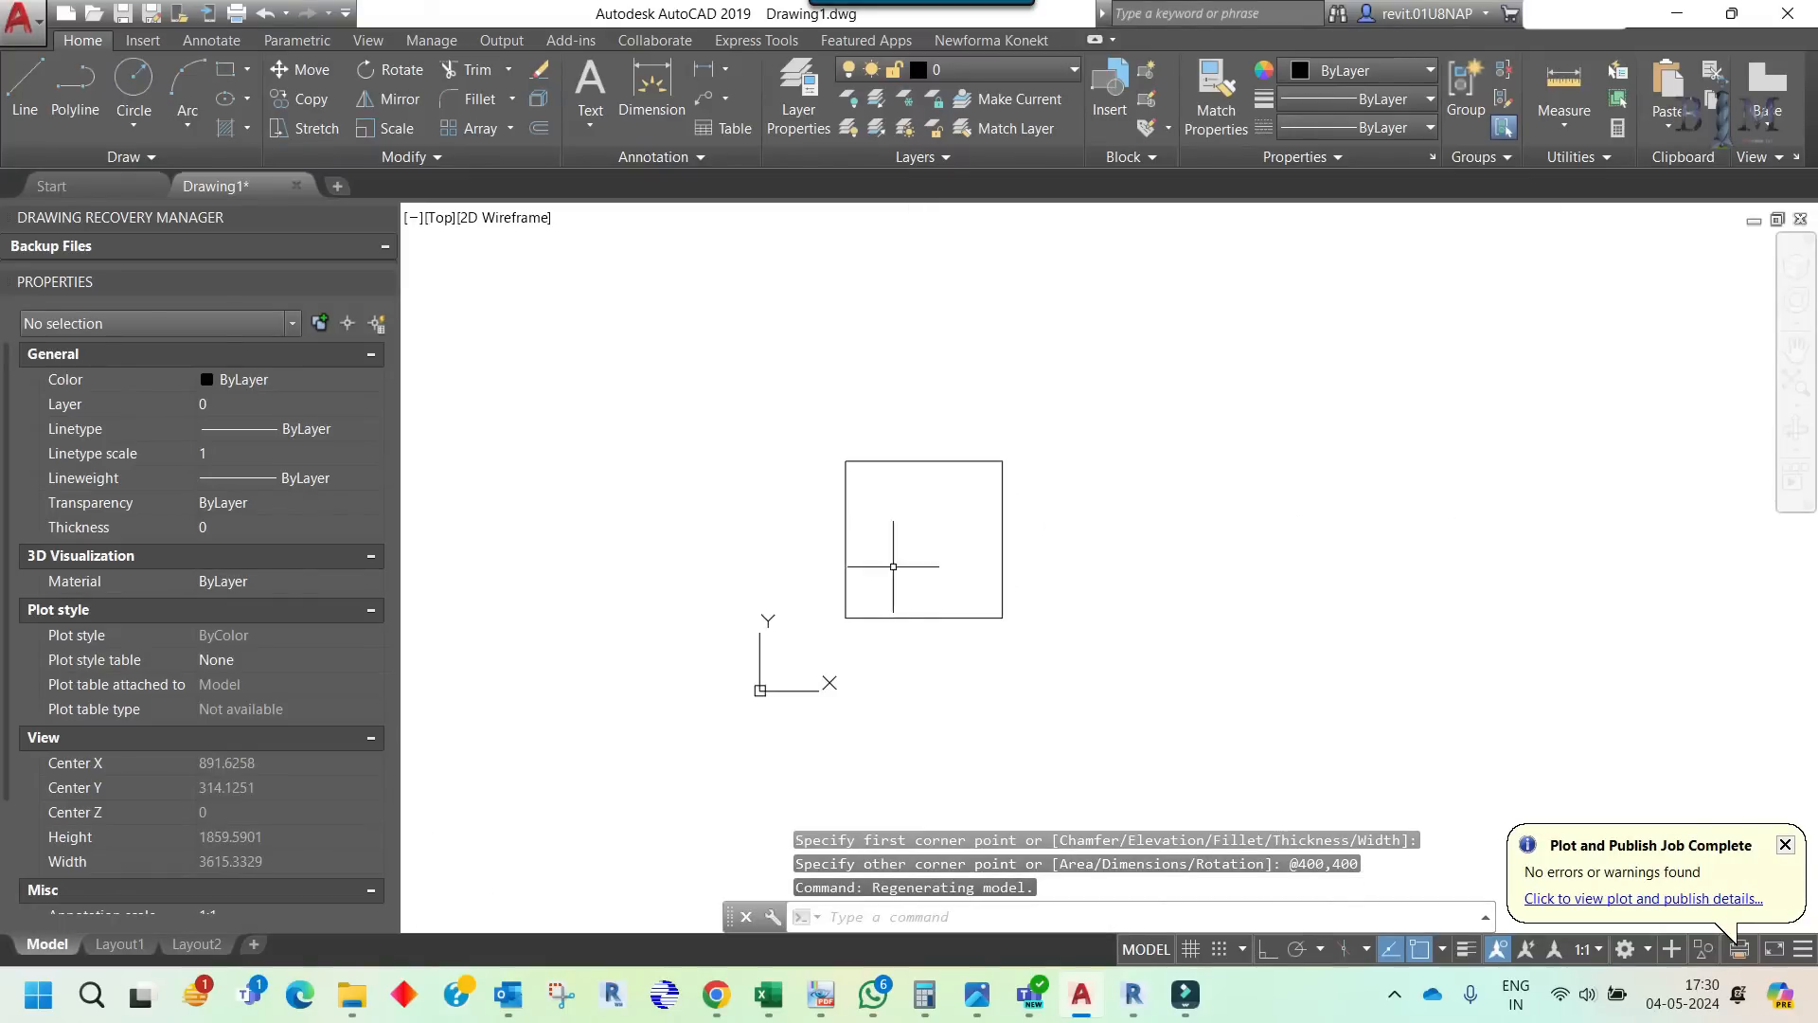
- Copy the square about 710 units horizontally to its right with Ortho on
click(1002, 508)
text(Co)
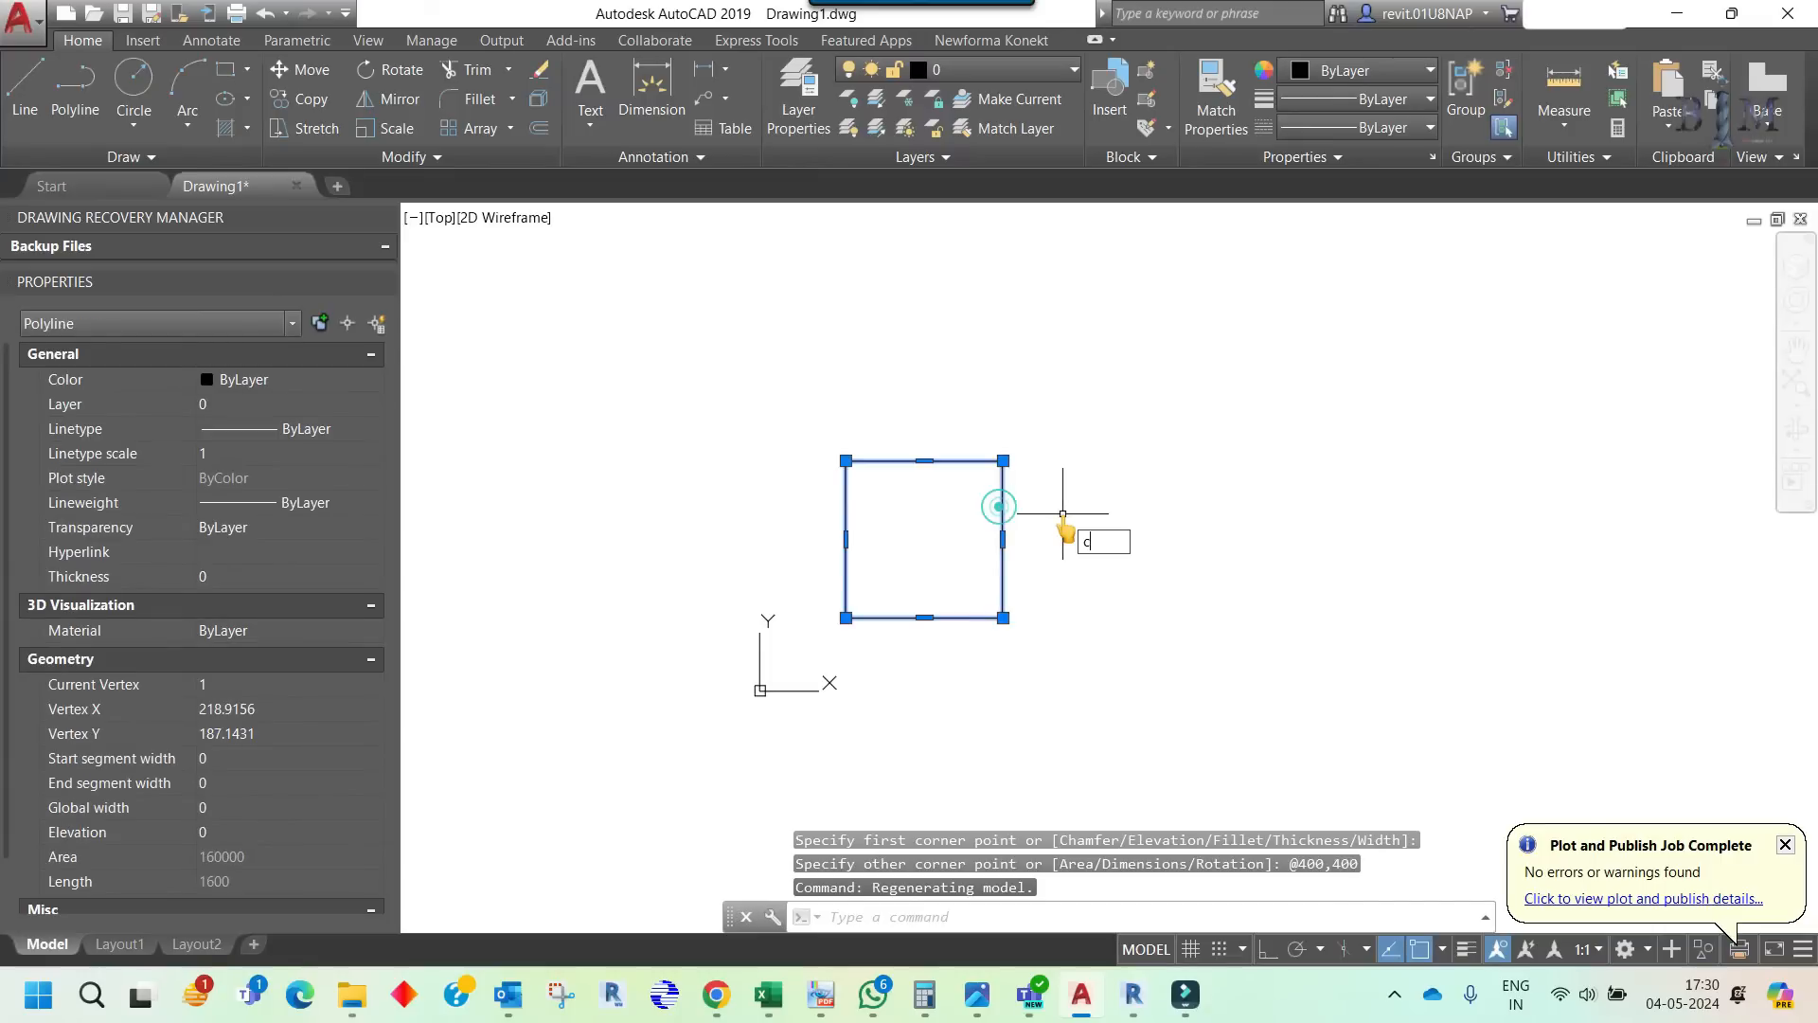
key(Return)
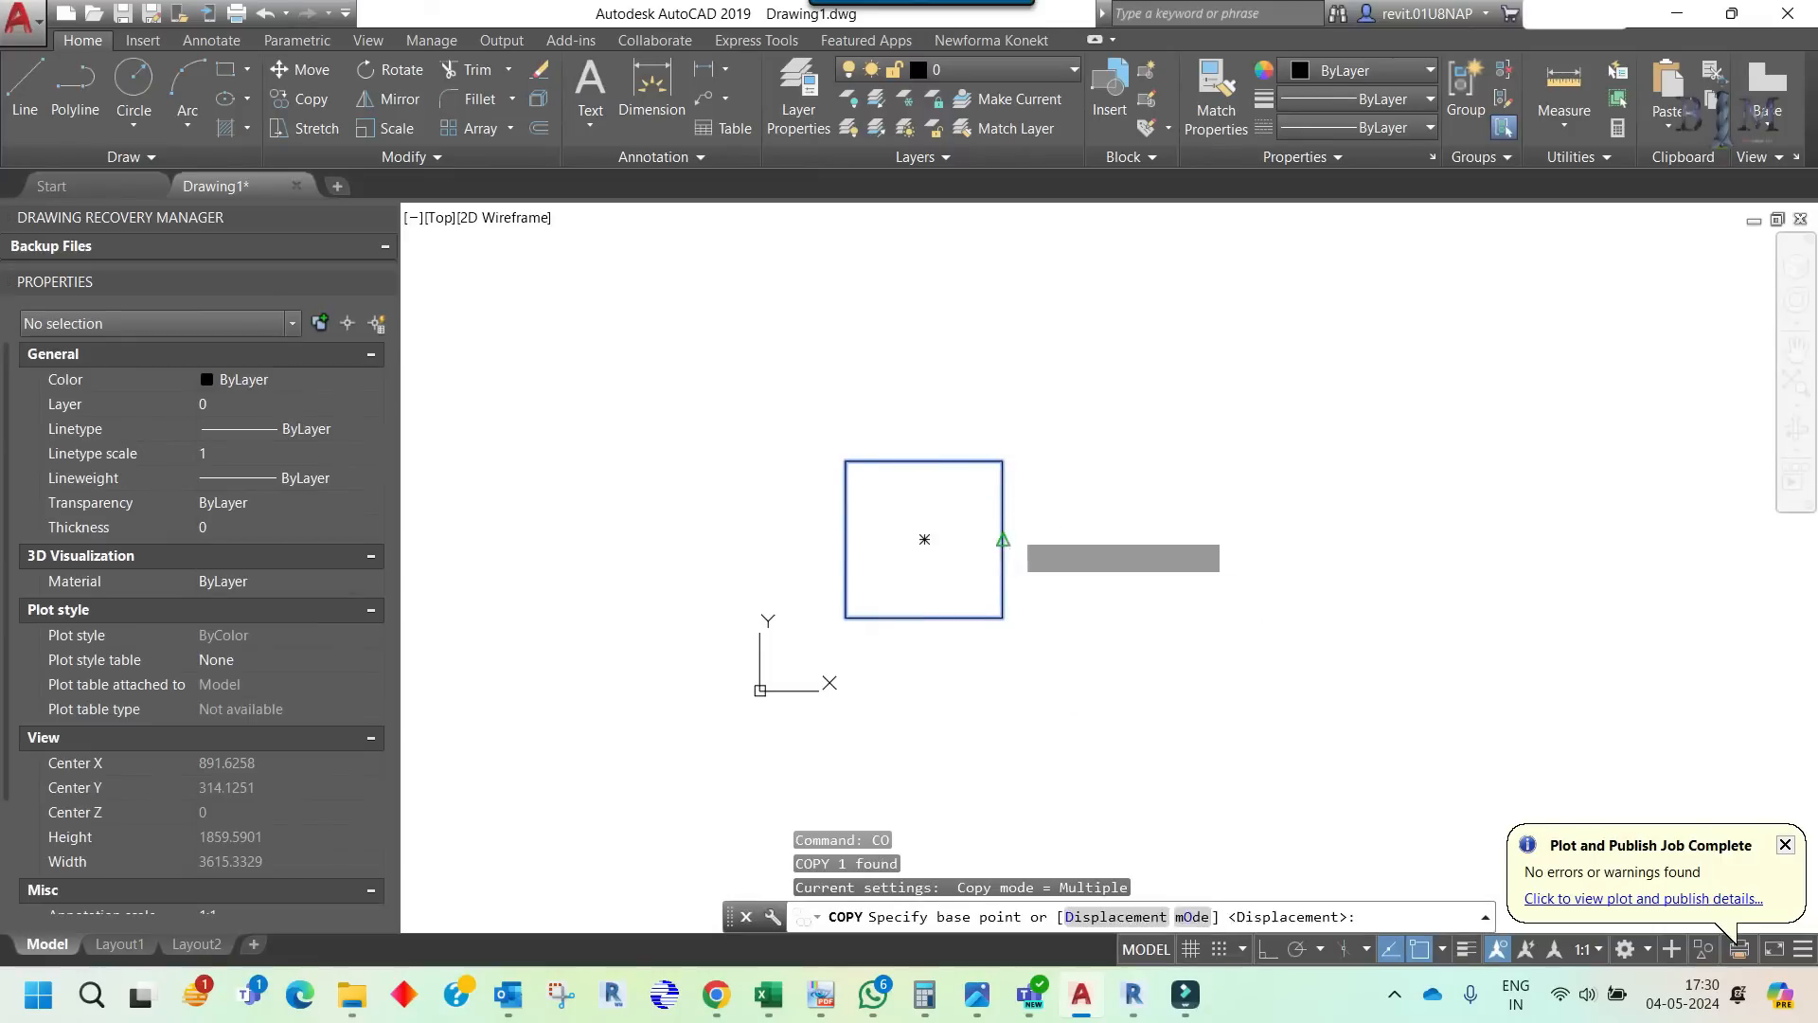
click(924, 539)
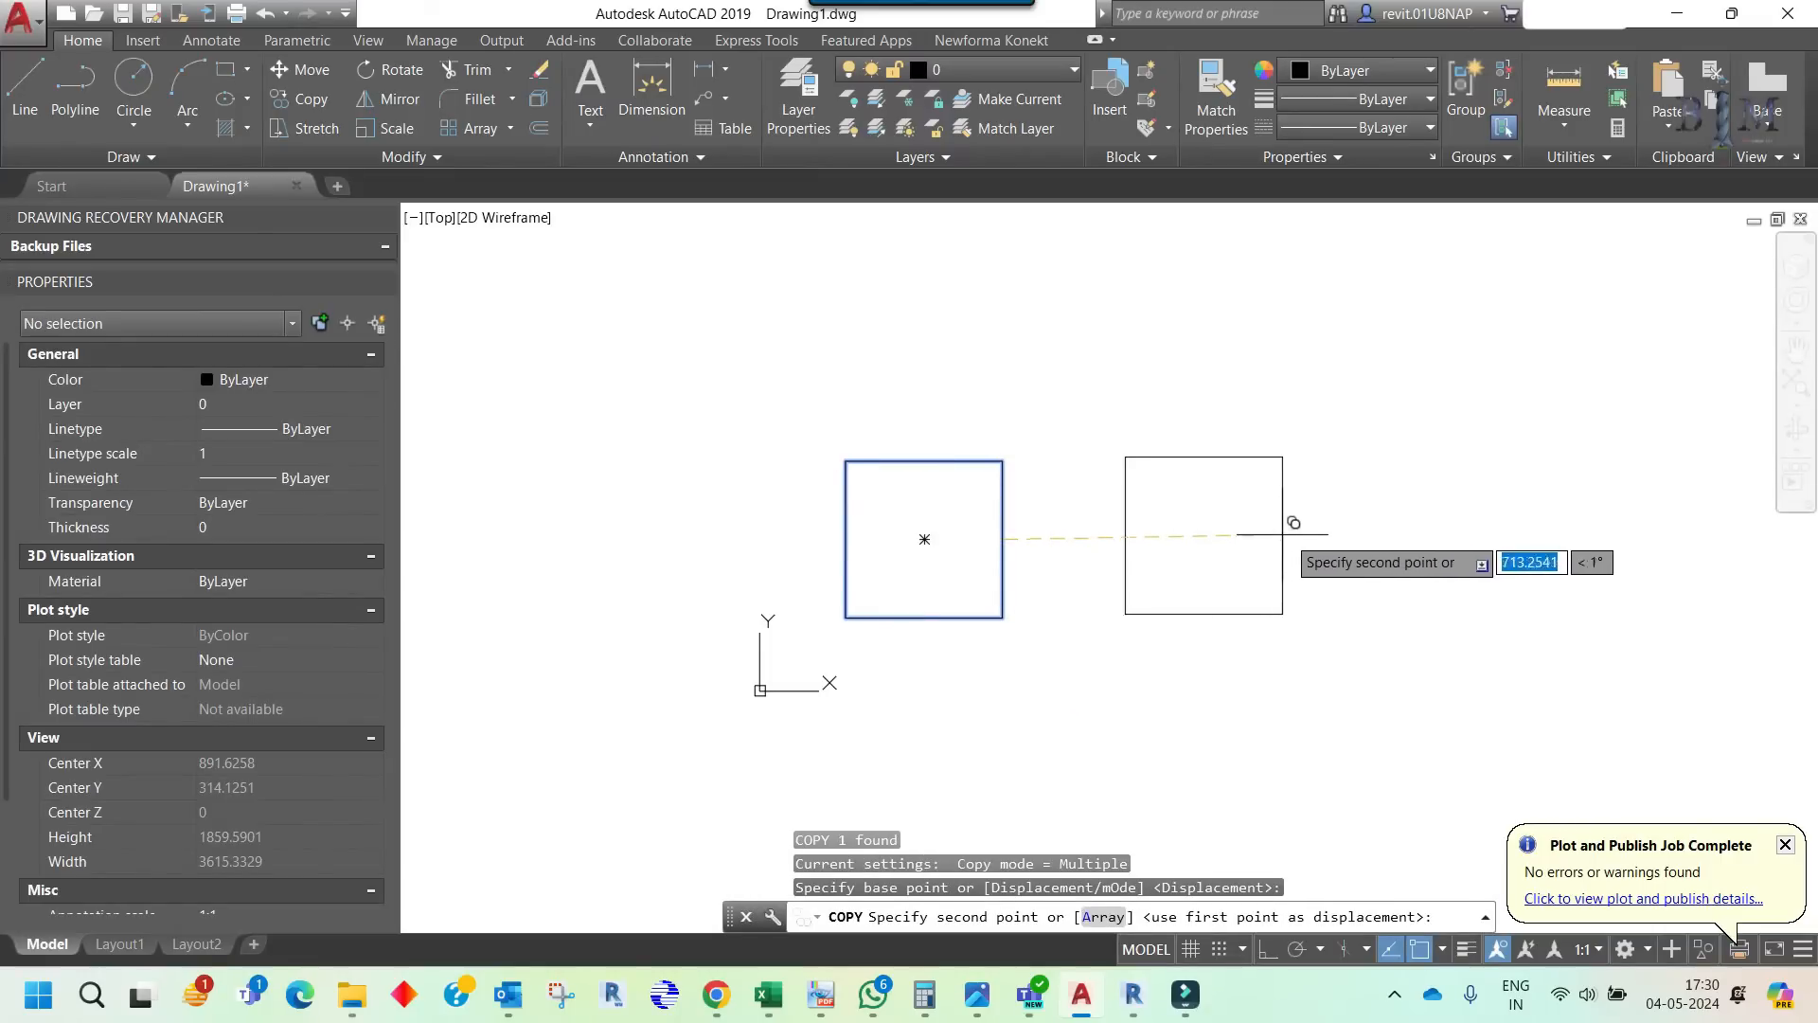
key(F8)
click(1284, 546)
key(Escape)
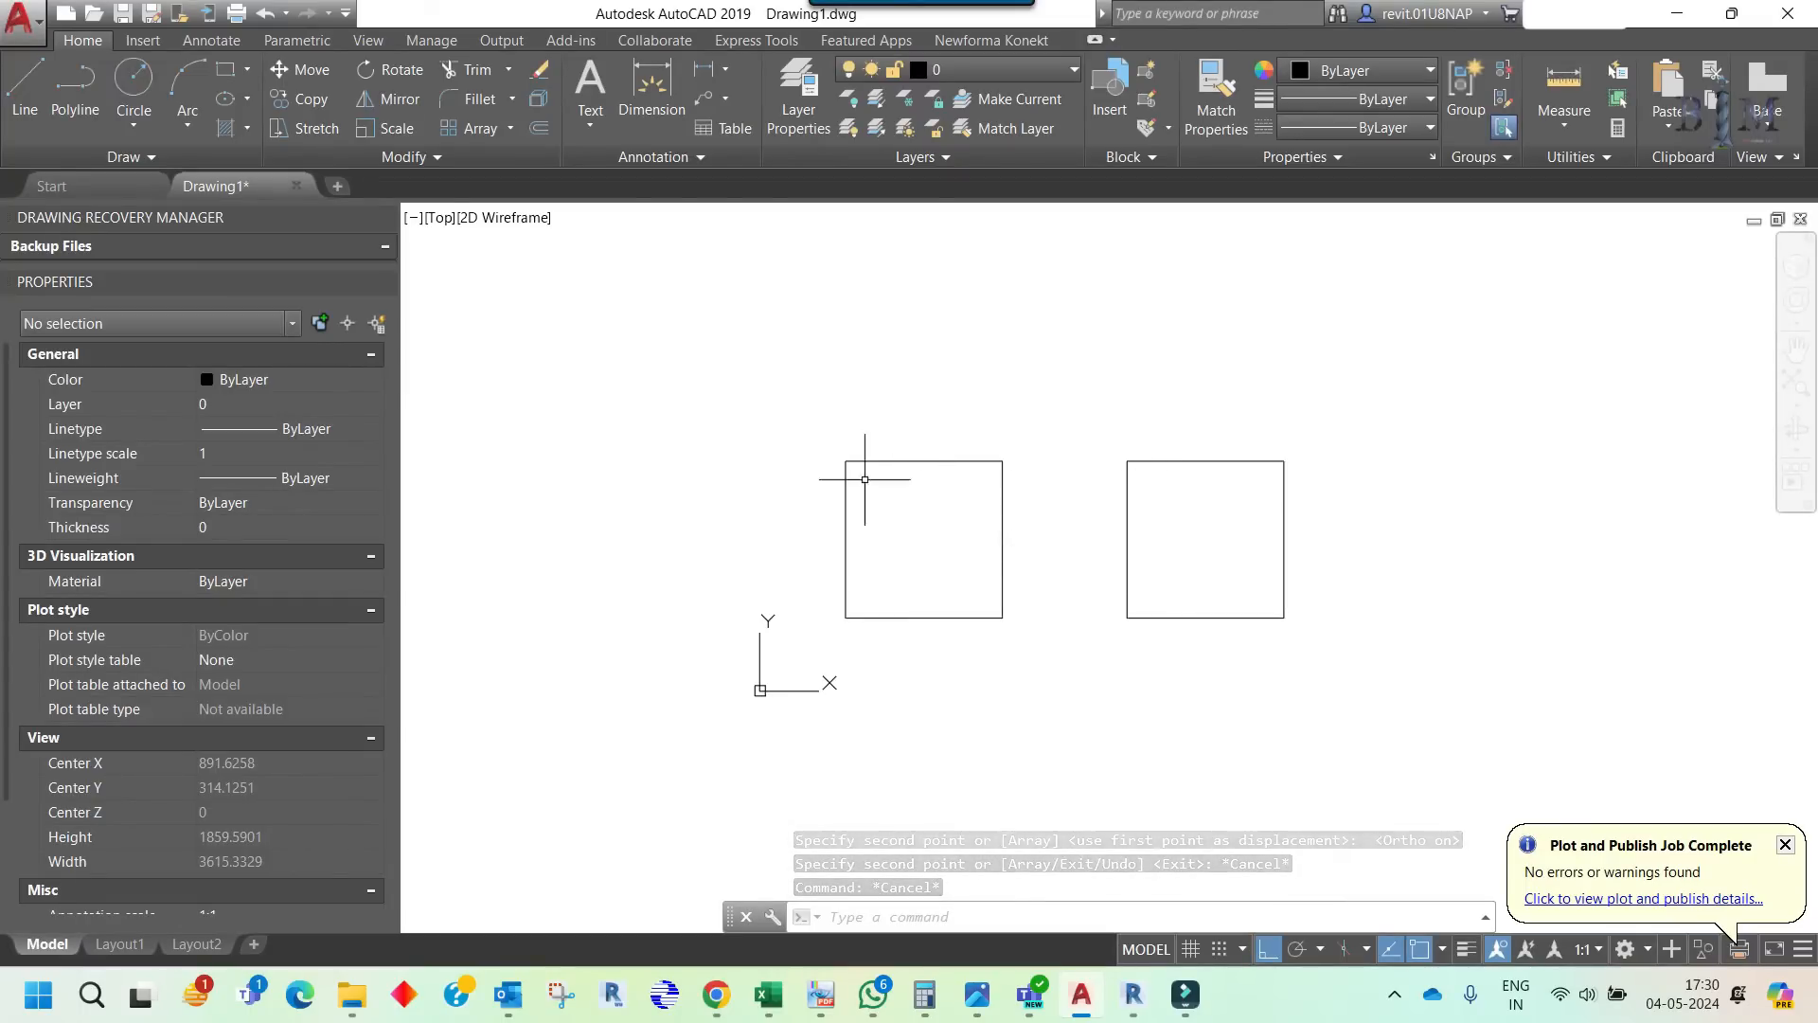
- With Ortho off, draw a line about 533 units up-left from the left square's upper-left corner, continuing about 533 units straight down
text(l)
key(Return)
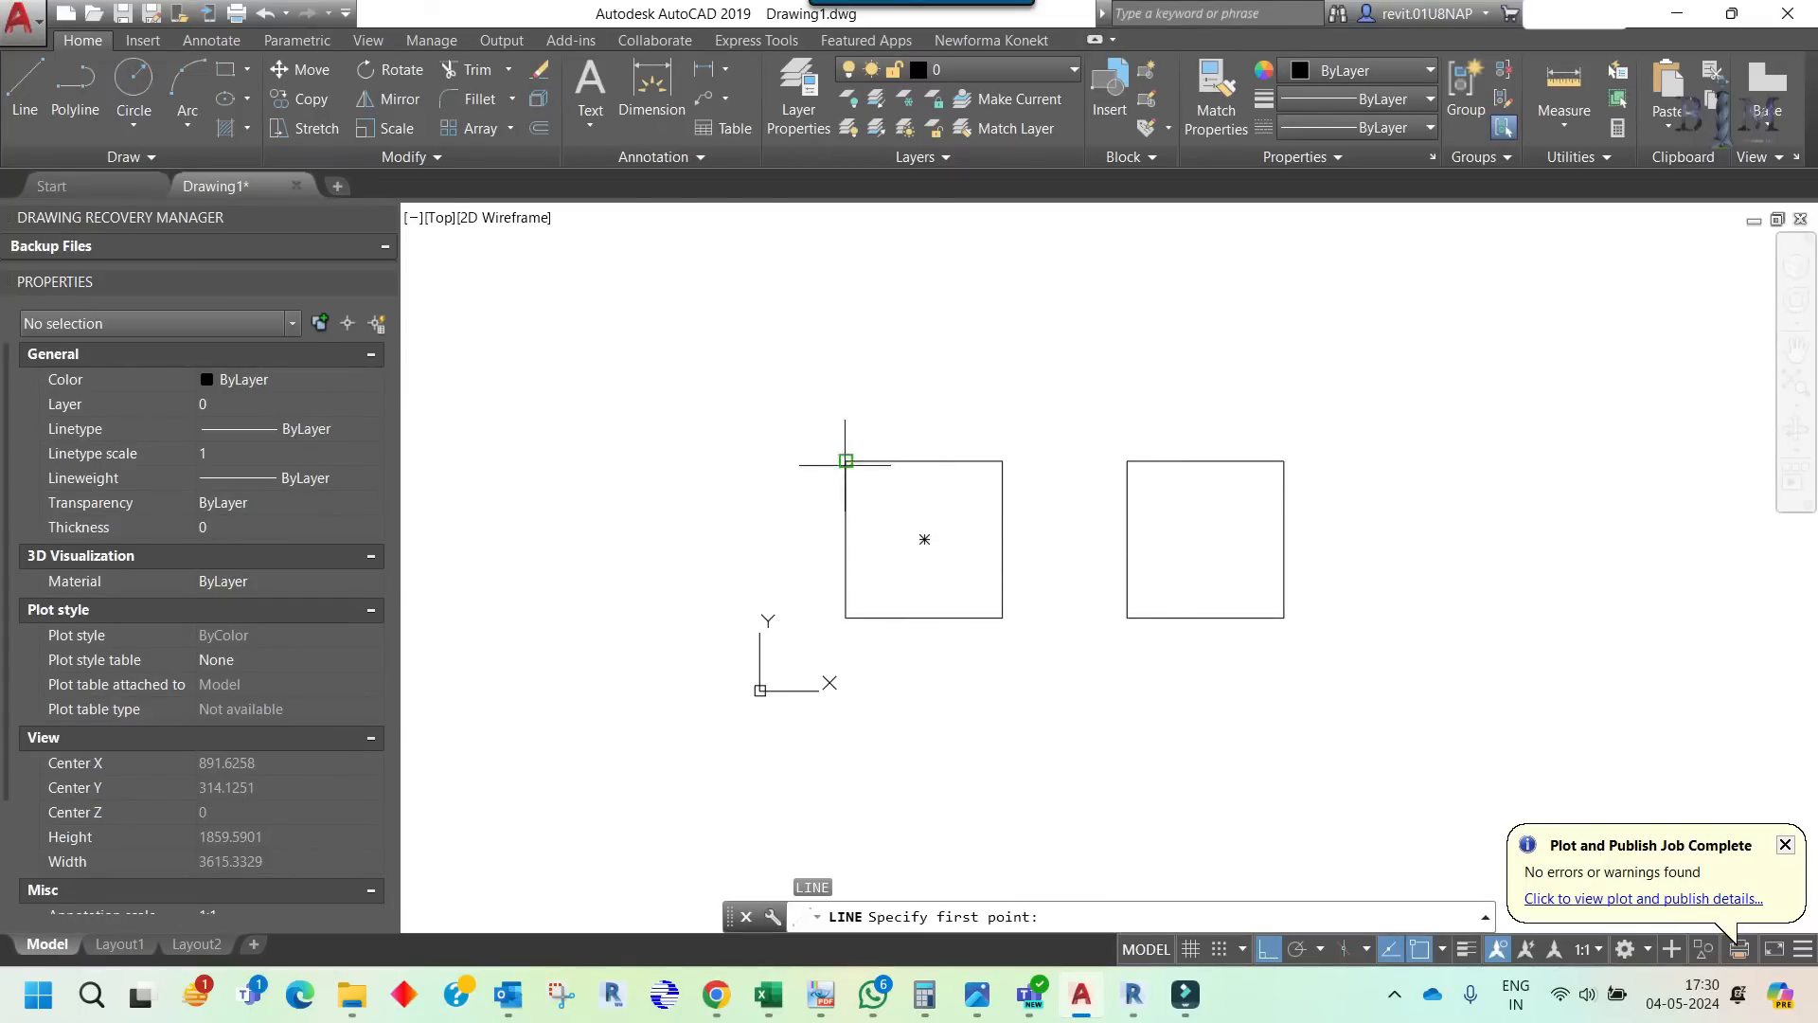
click(846, 461)
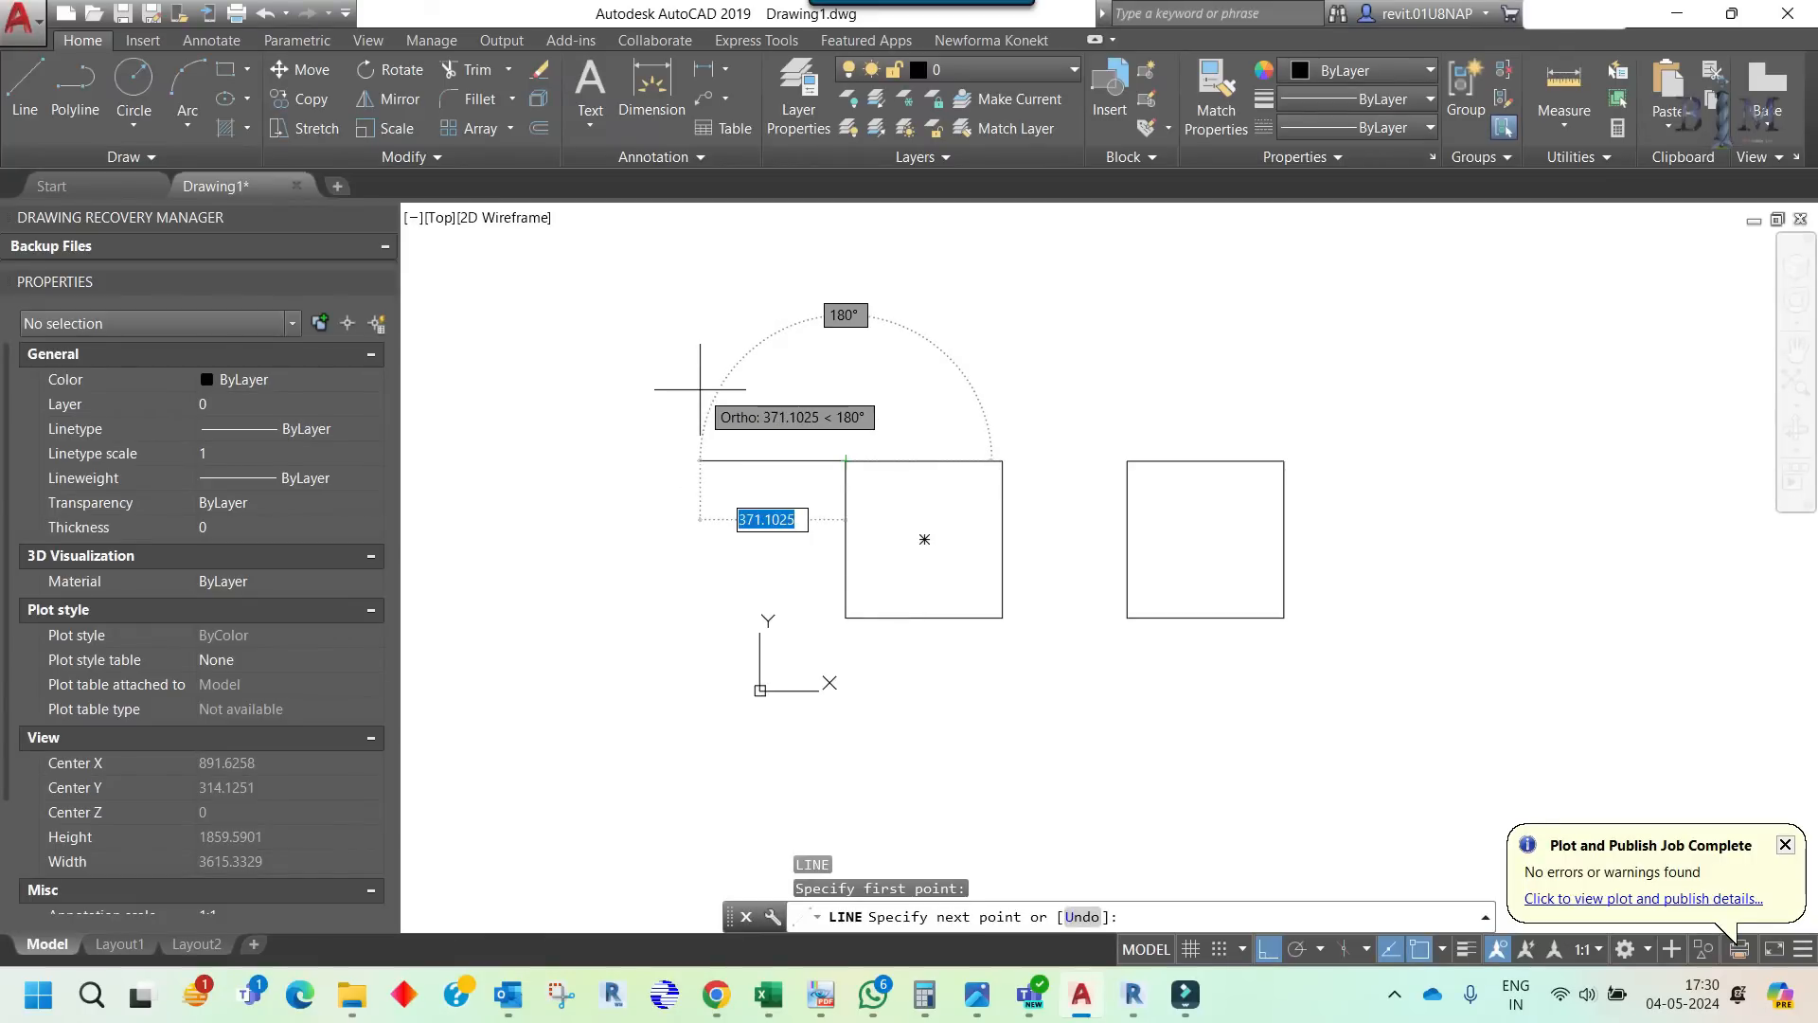
key(F8)
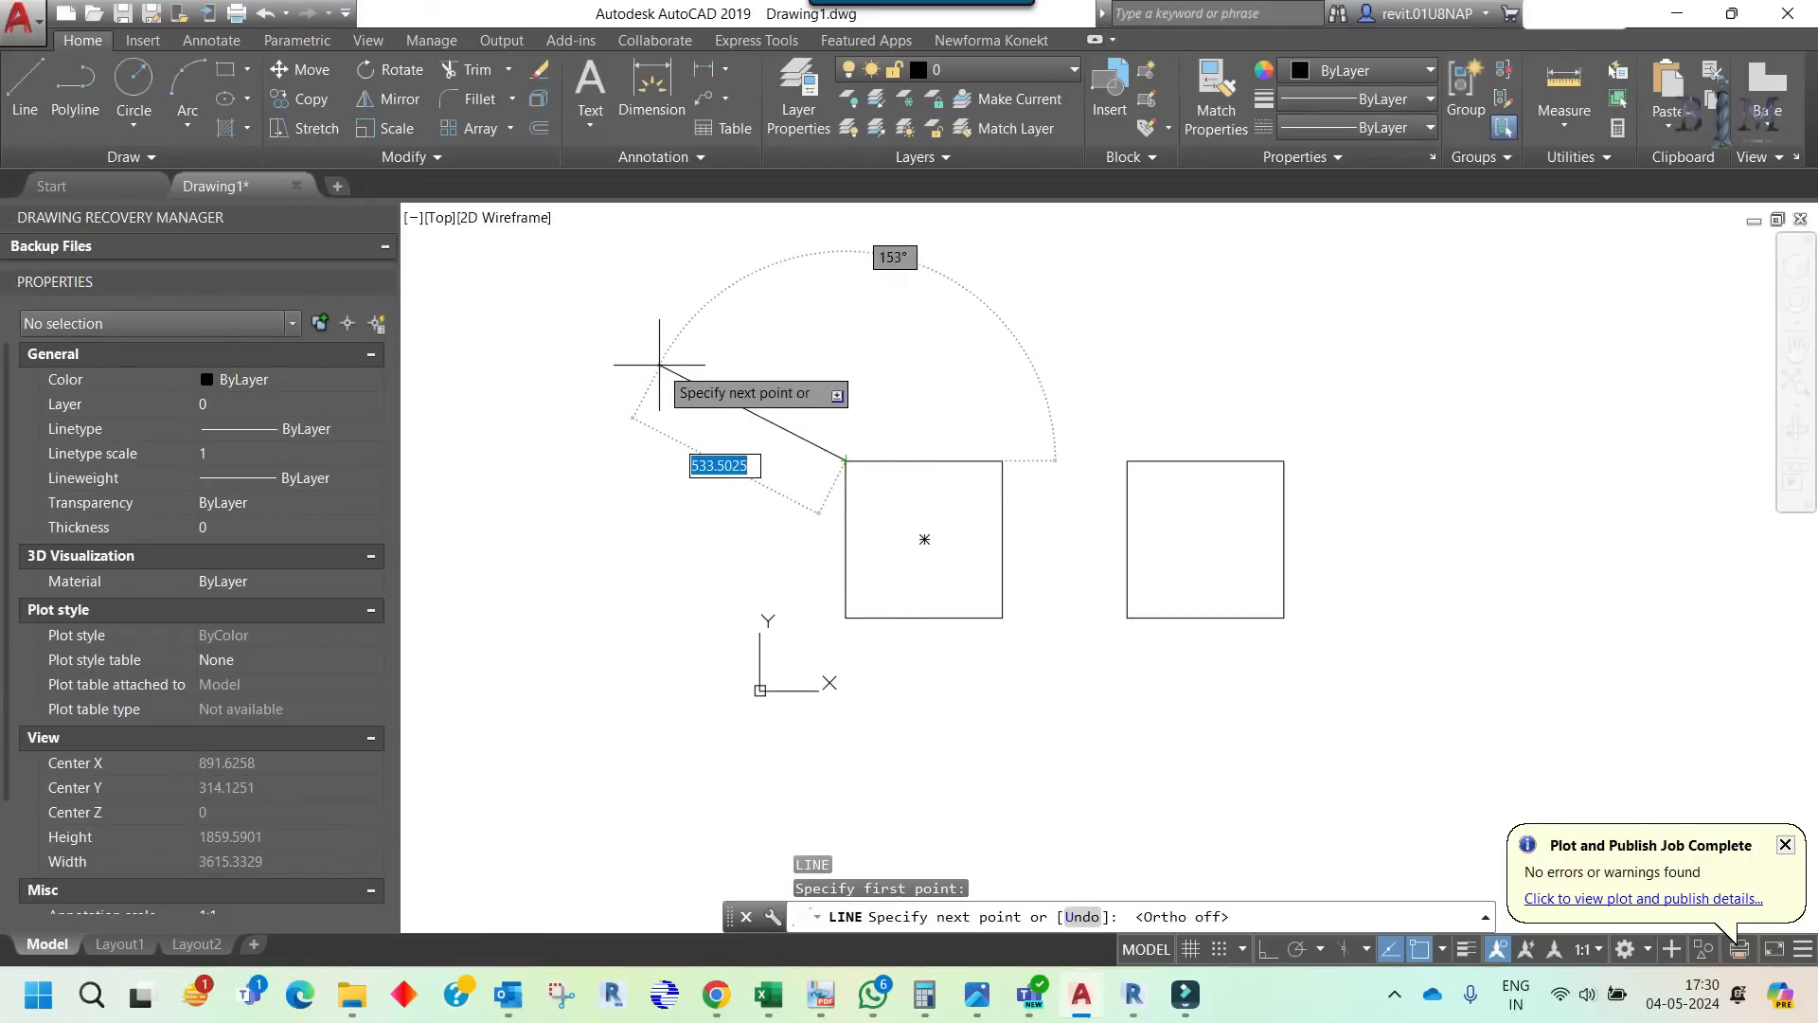
click(660, 366)
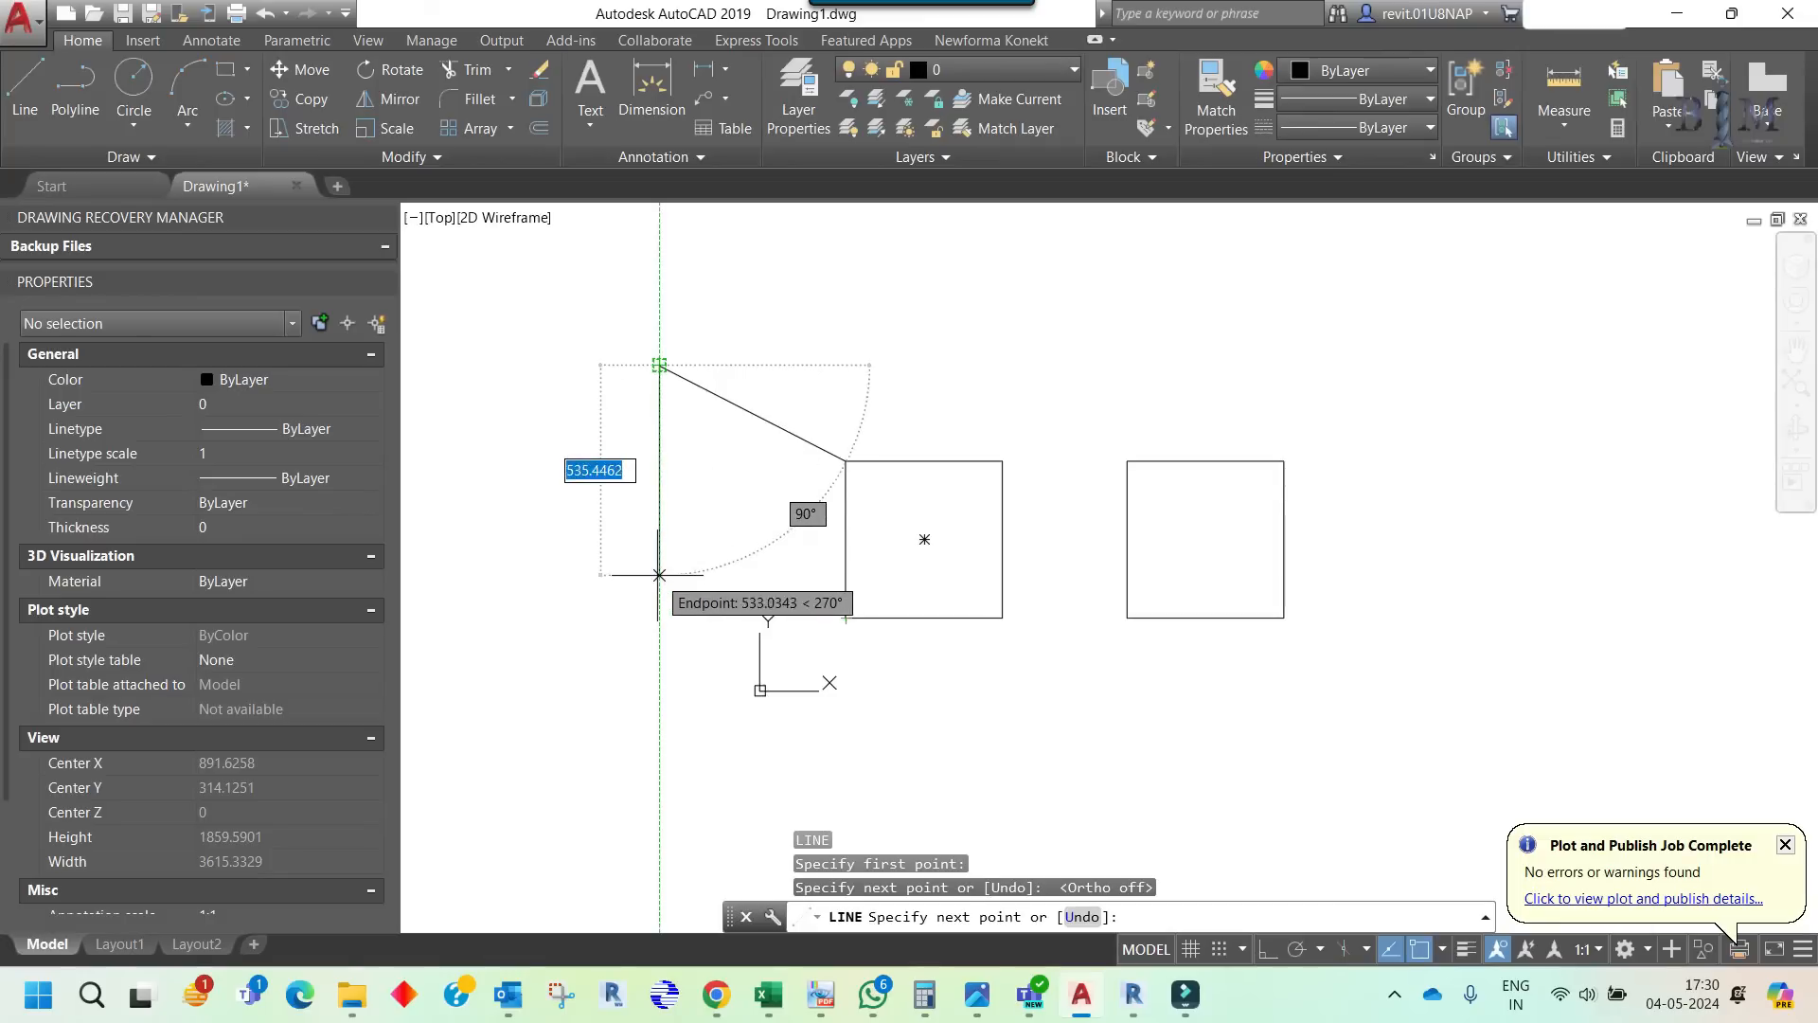
click(660, 575)
key(Escape)
key(space)
click(848, 621)
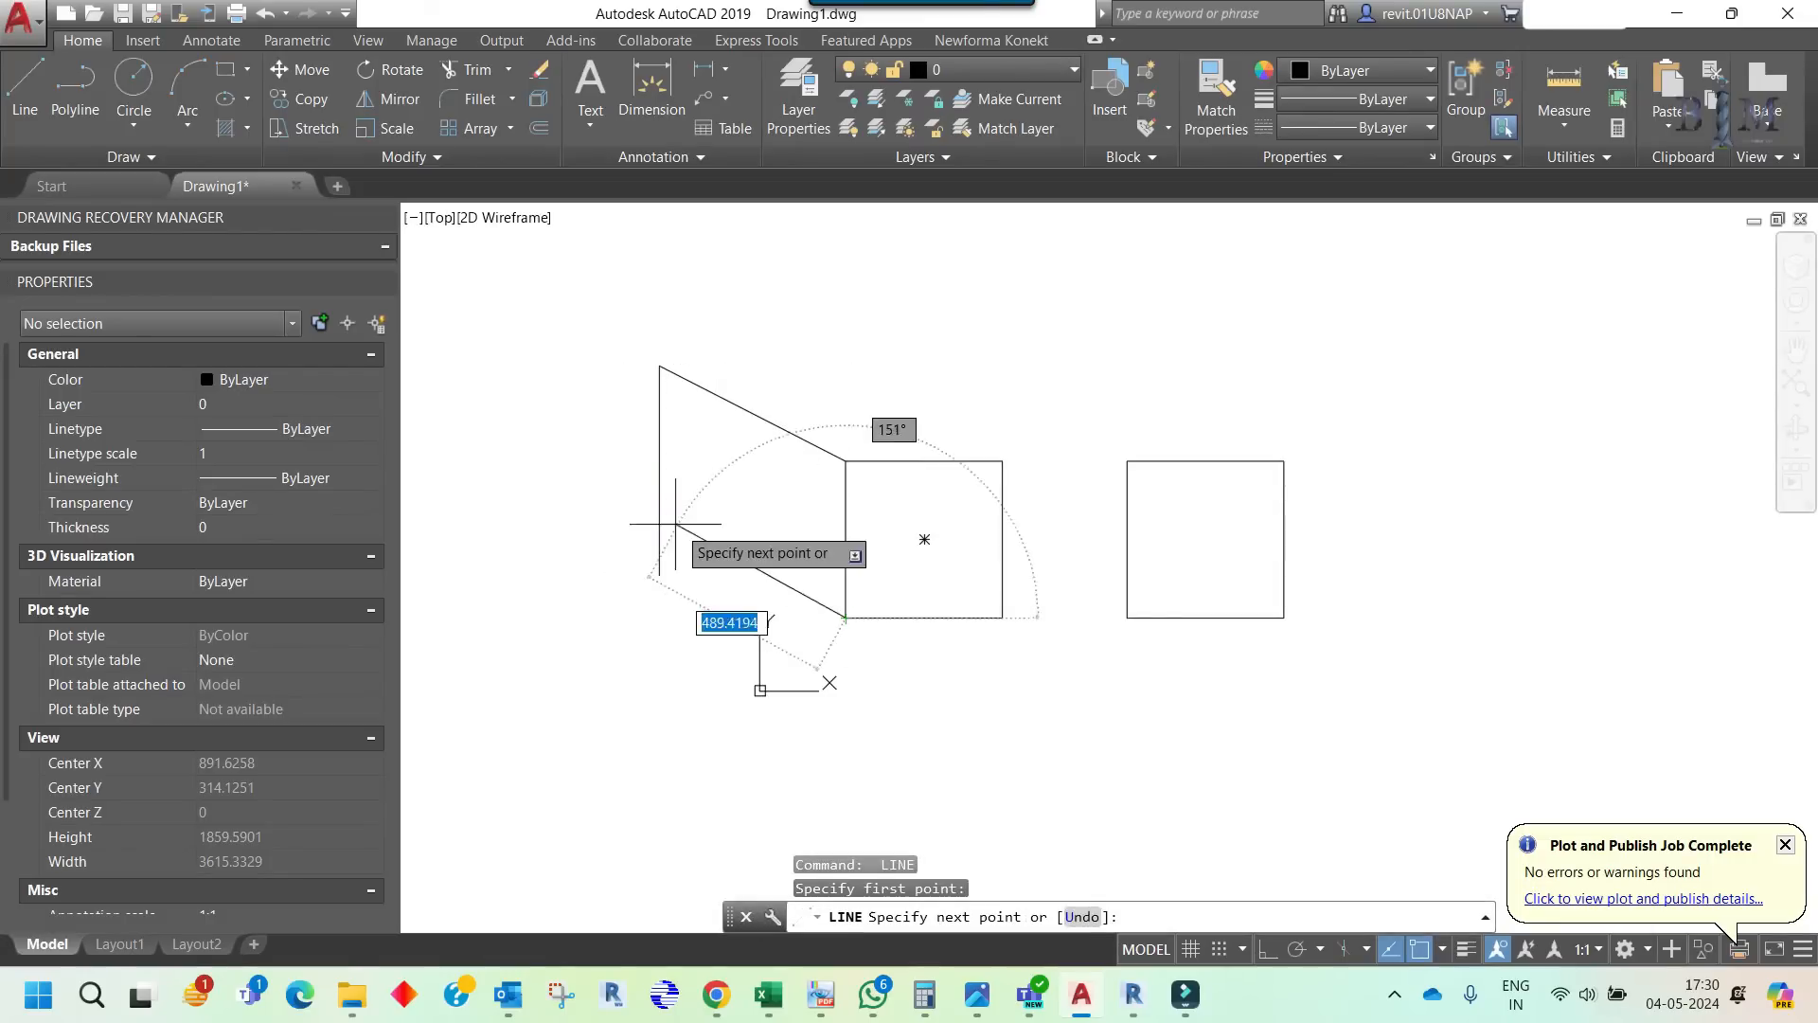
key(Escape)
key(Escape)
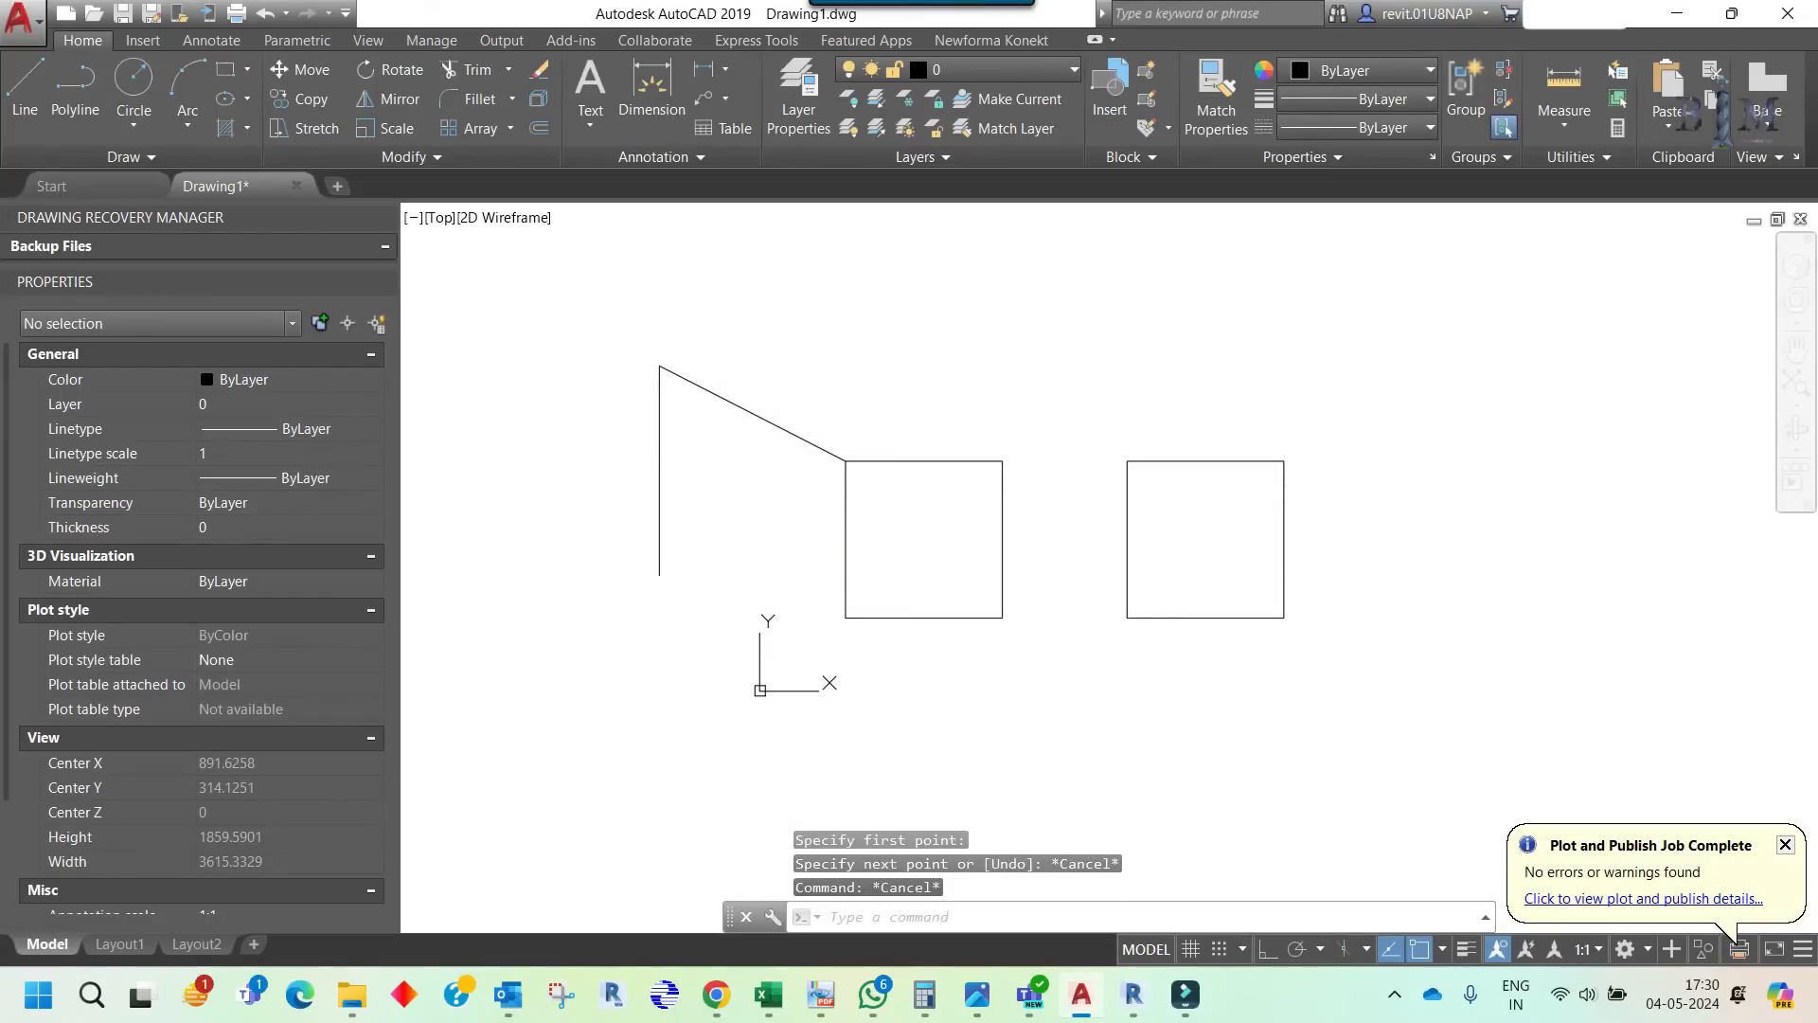
- Copy the slanted line from the left square's upper-left corner to its lower-left corner
click(777, 425)
key(Return)
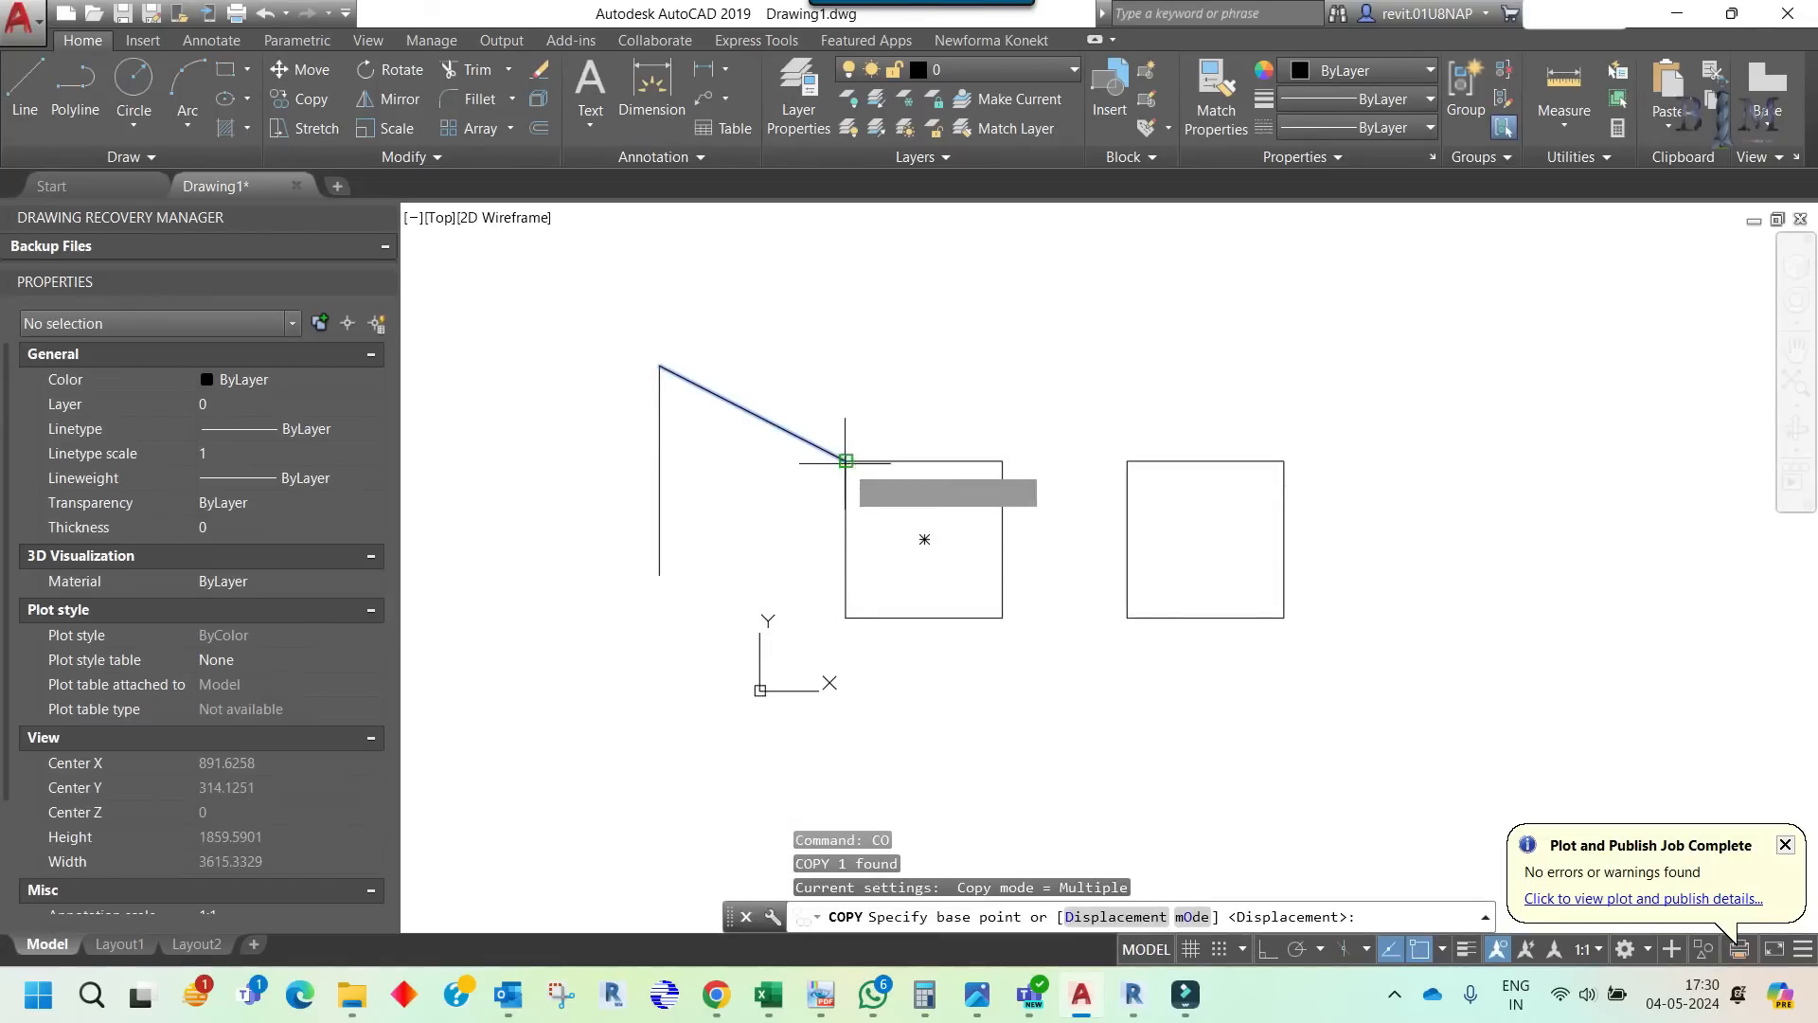
click(846, 461)
click(846, 617)
key(Escape)
key(Escape)
key(Escape)
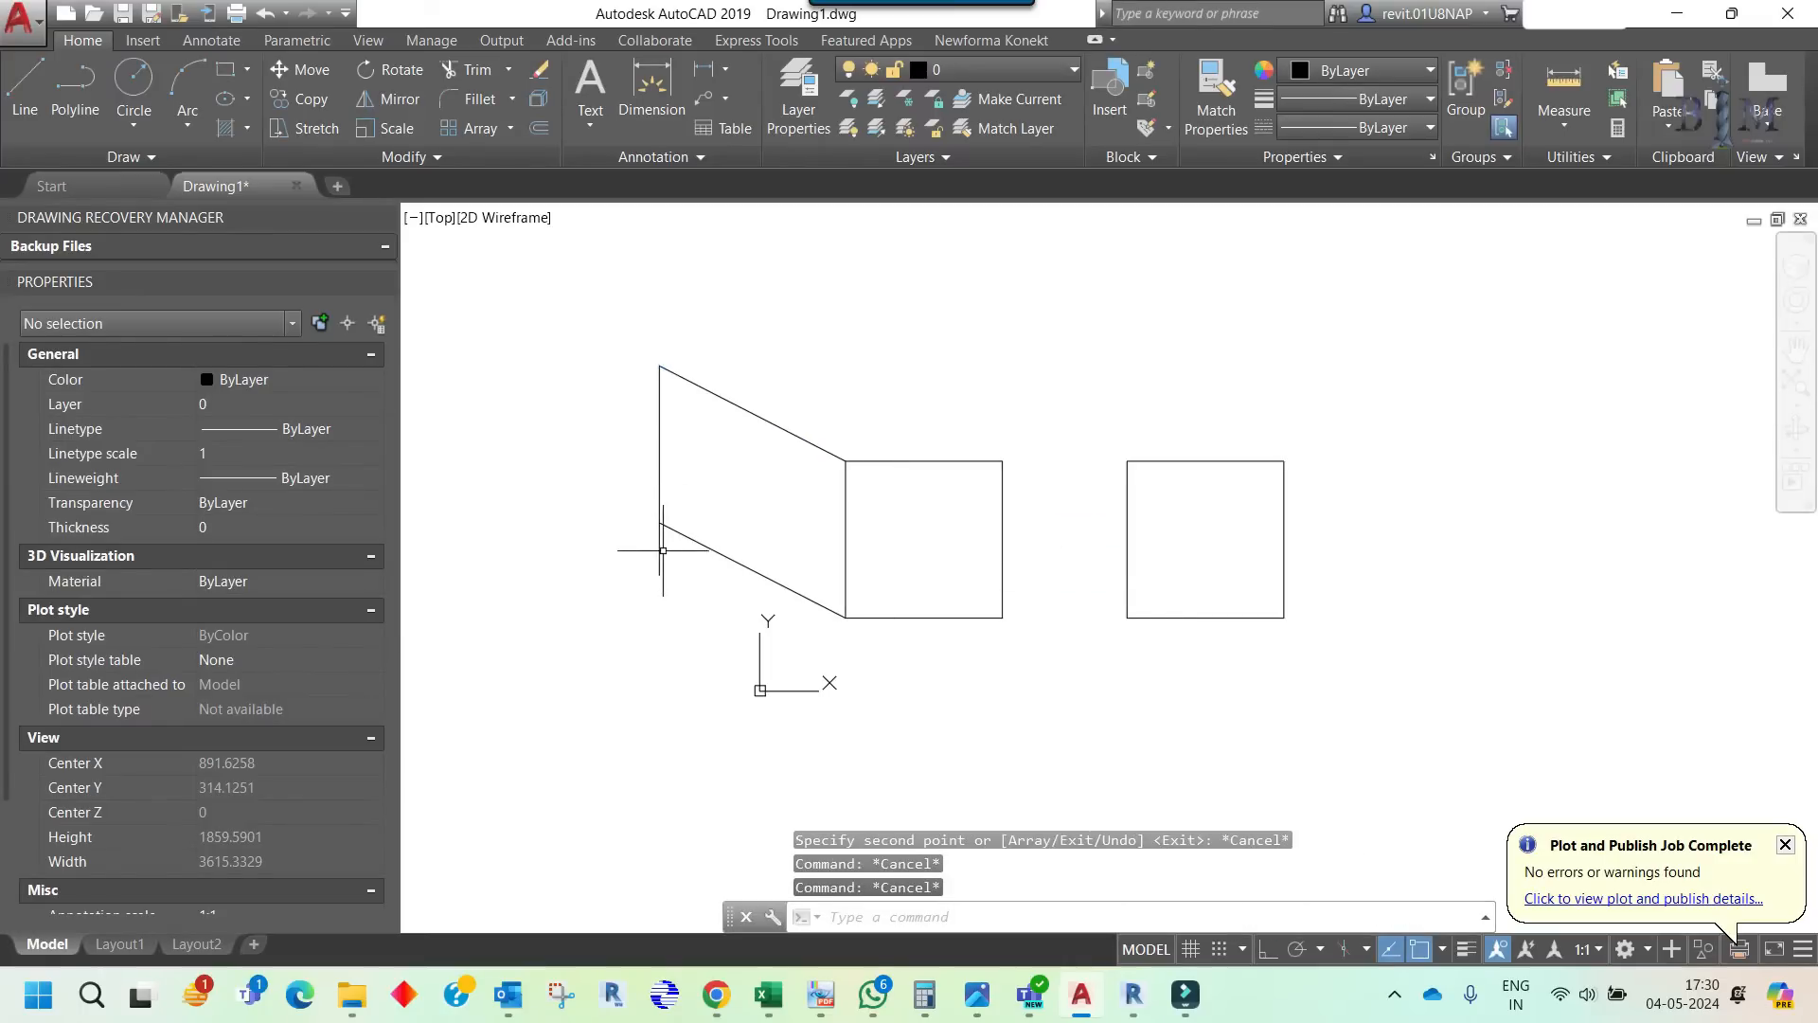
- Trim the part of the far-left vertical line that extends below the lower slanted line
key(Return)
key(Return)
click(660, 560)
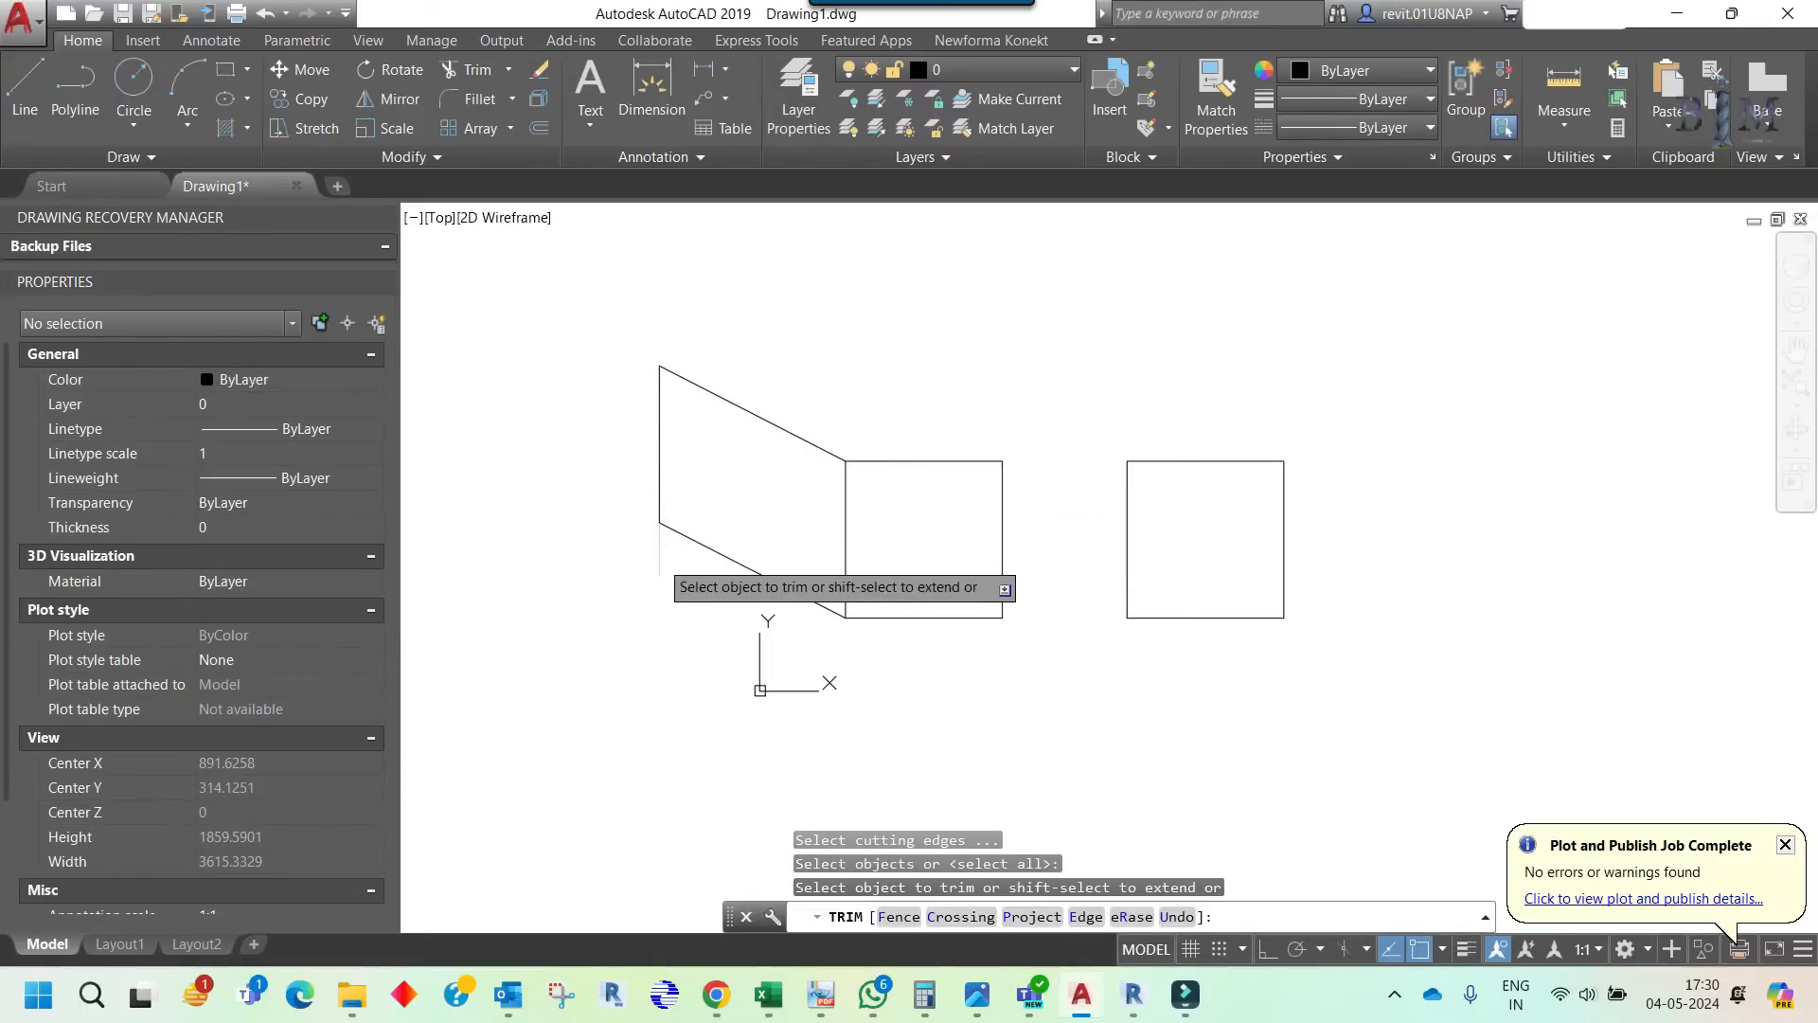
key(Escape)
key(Escape)
key(Escape)
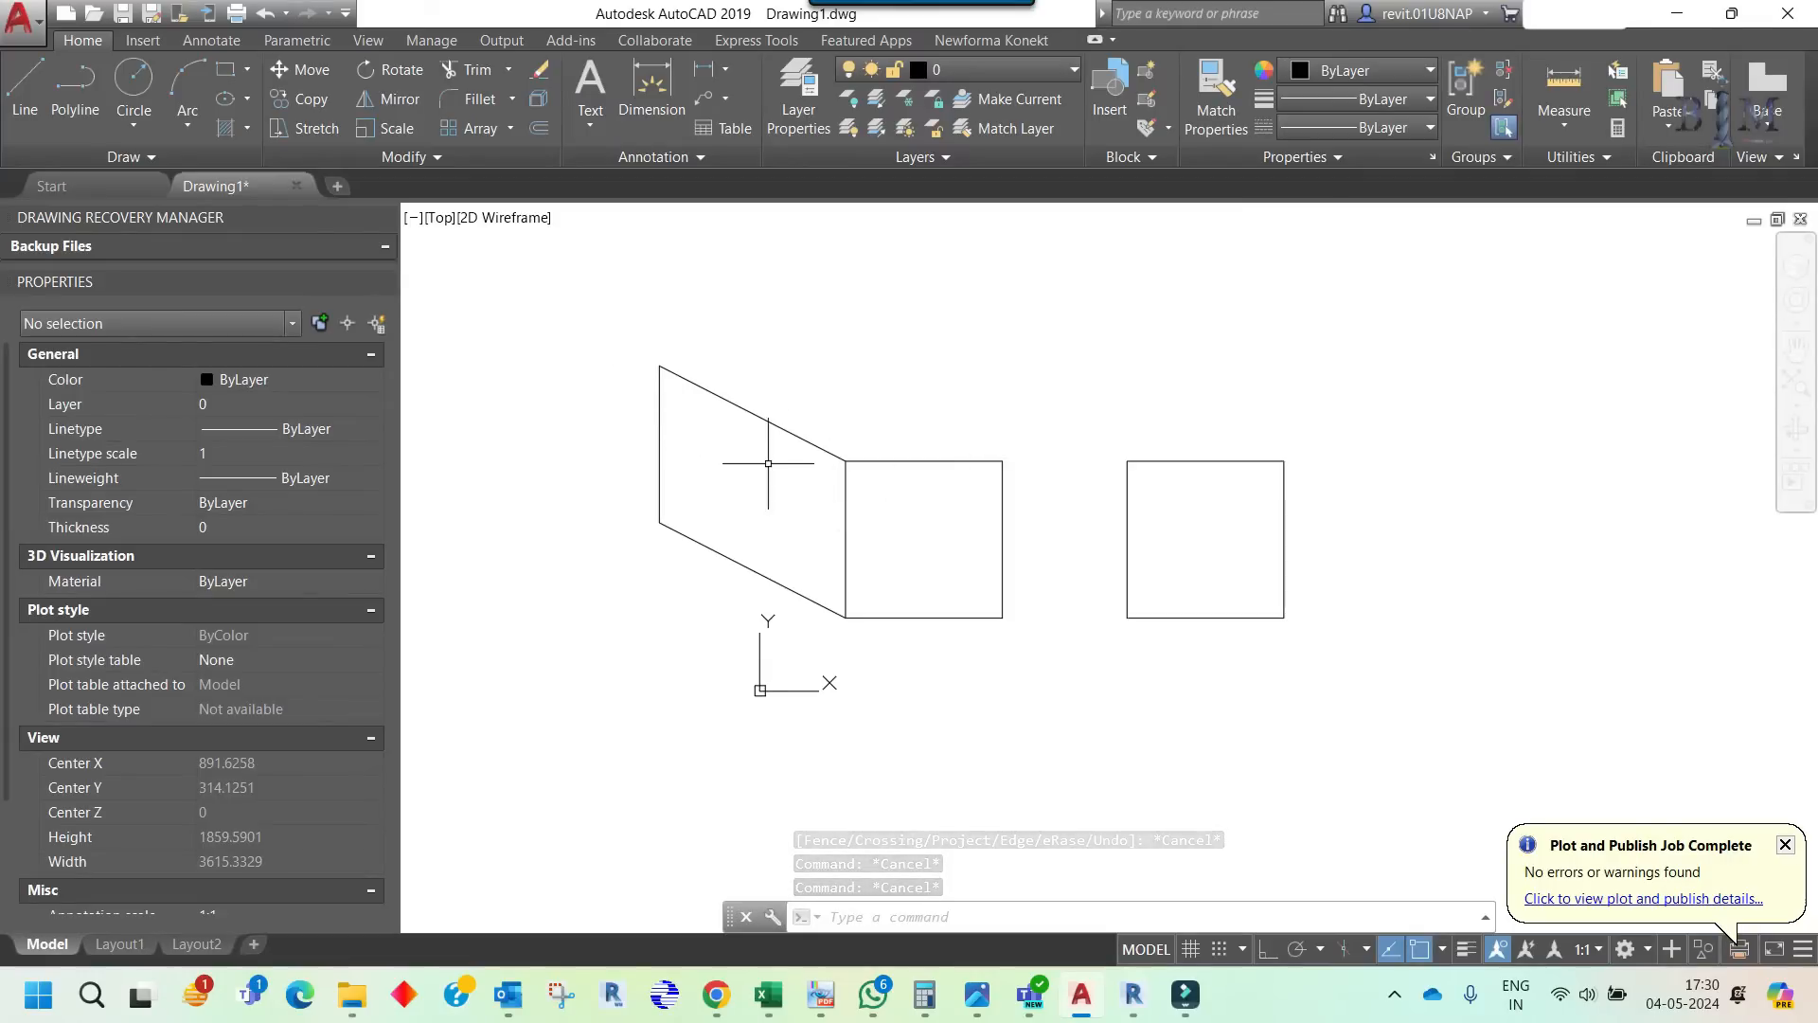
- Copy the left square from its upper-left corner to the far end of the upper slanted line as the box's back face
click(895, 461)
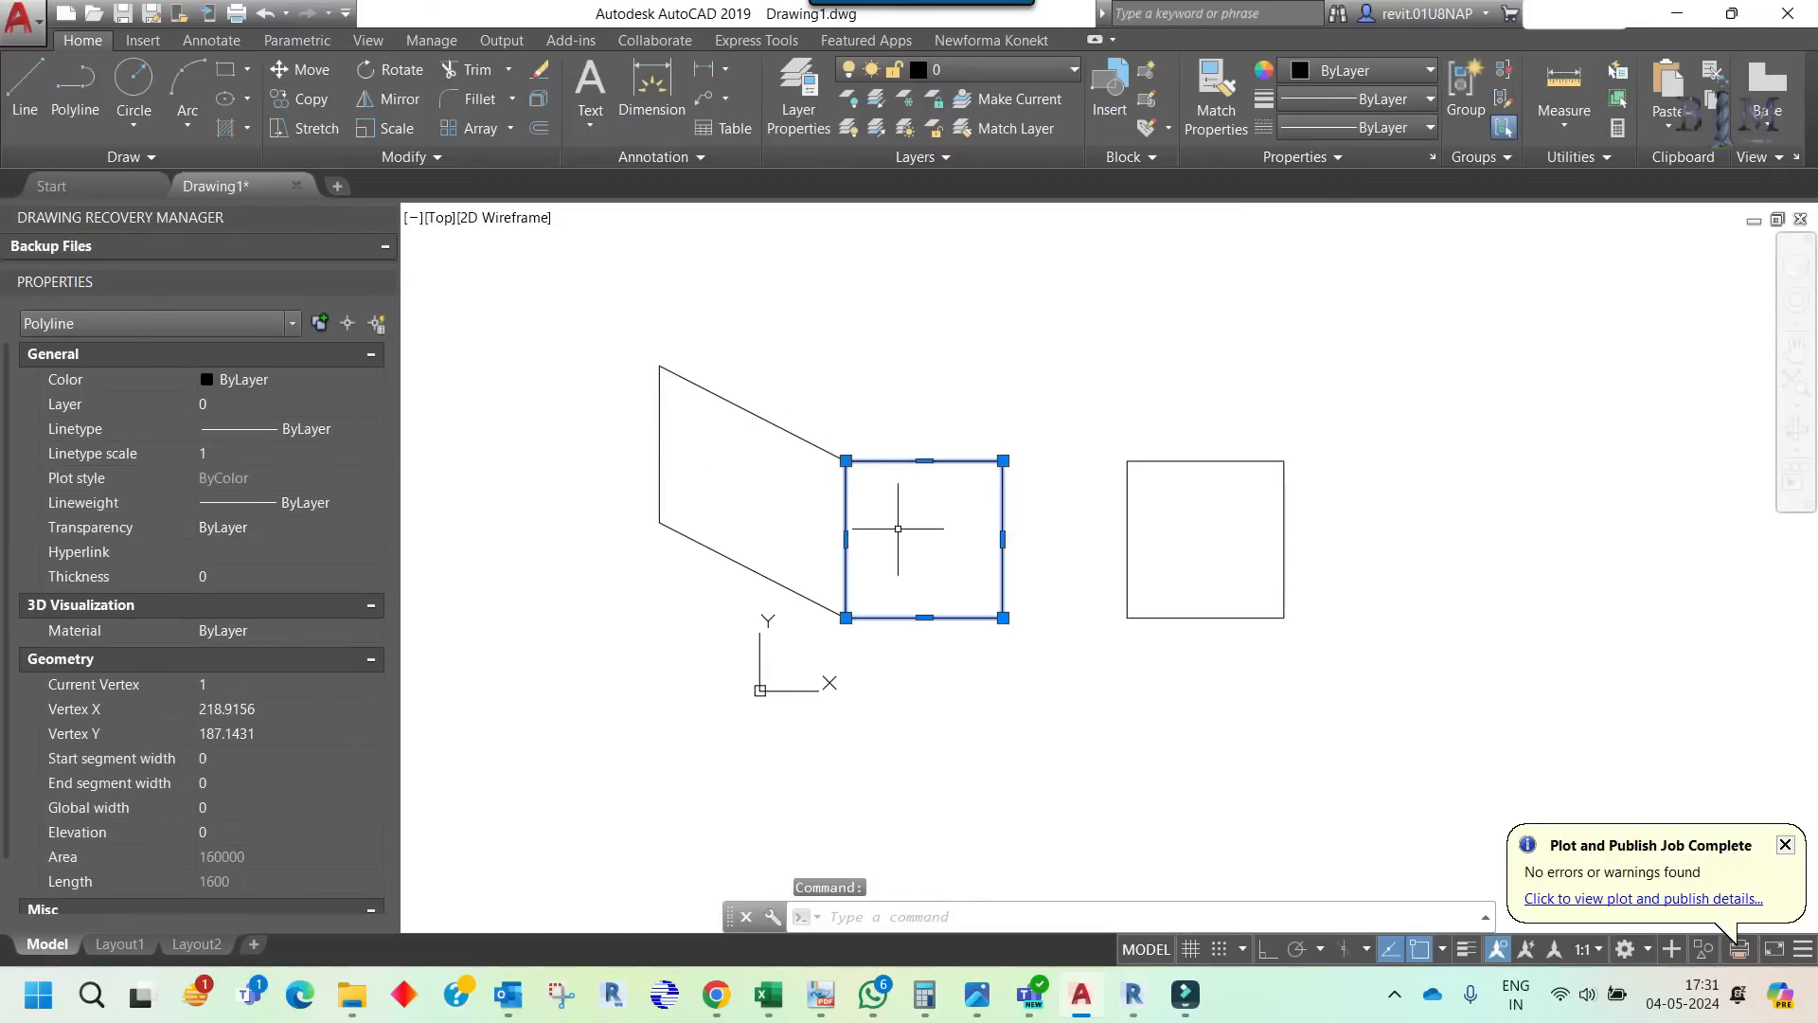
text(co)
key(Return)
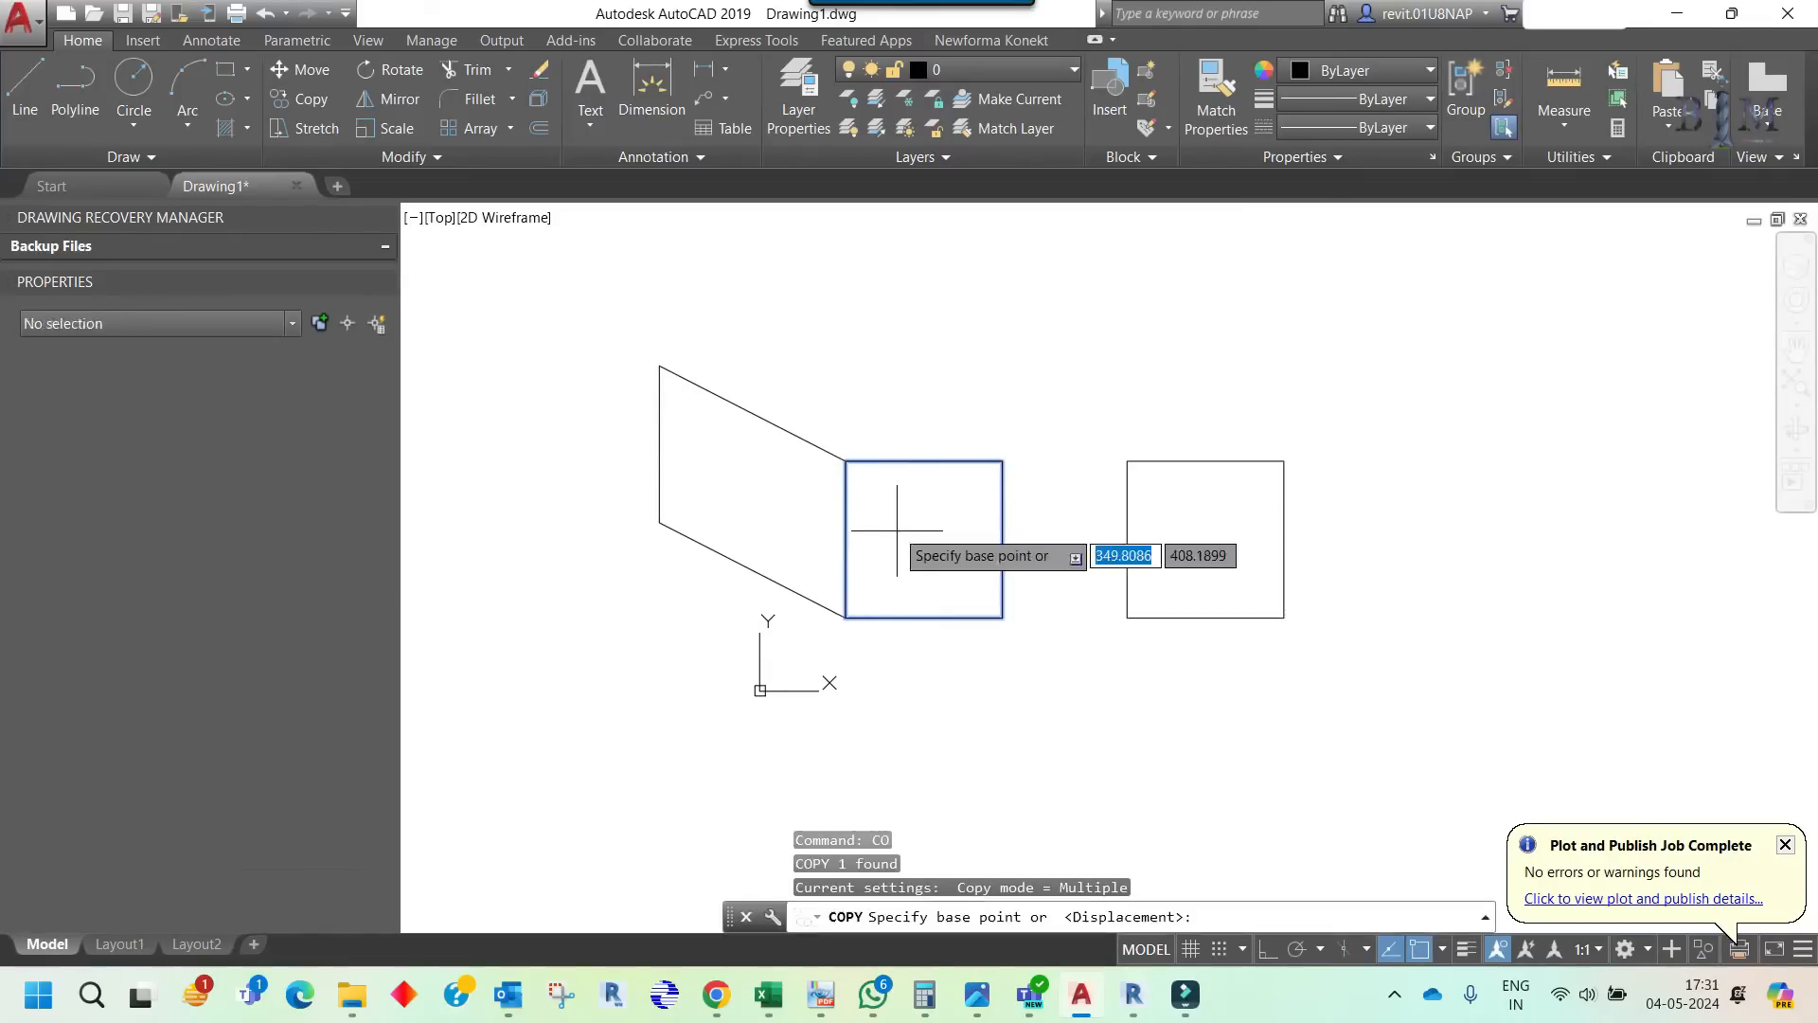
click(846, 461)
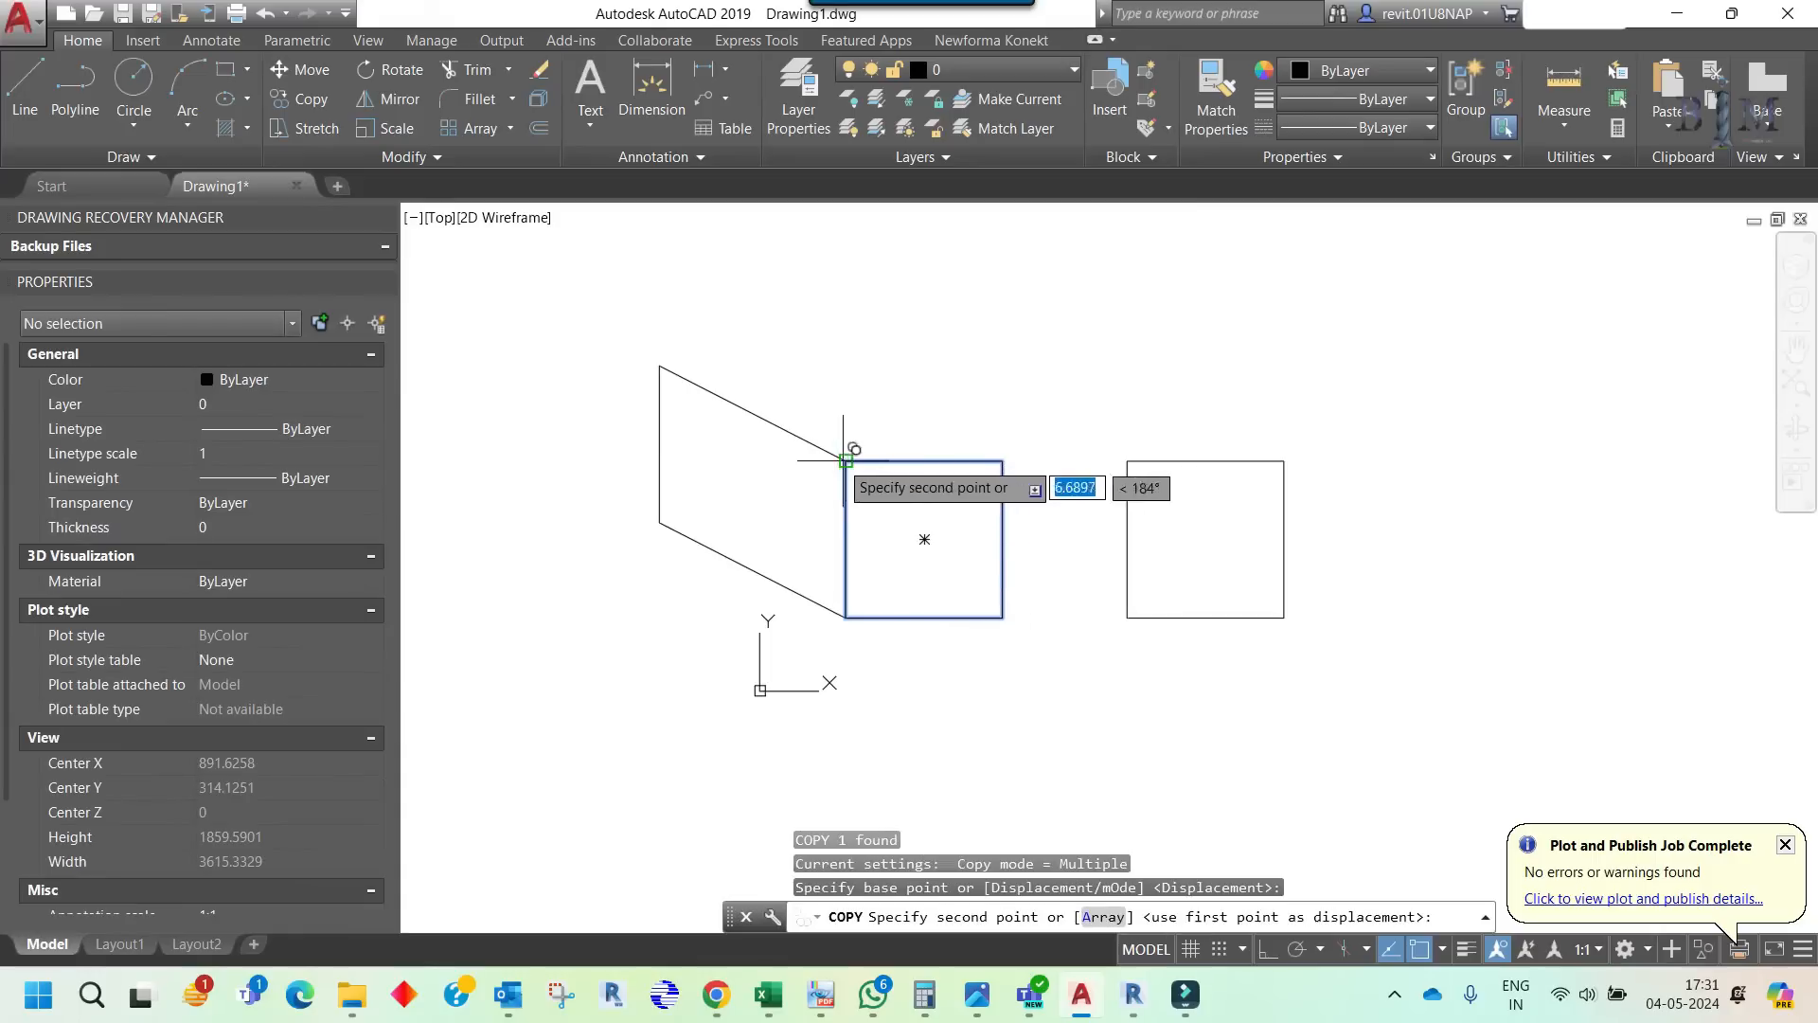
click(659, 366)
key(Escape)
key(Escape)
key(Escape)
- Draw two lines joining the back square's upper-right and lower-right corners to the matching corners of the front square
text(l)
key(Return)
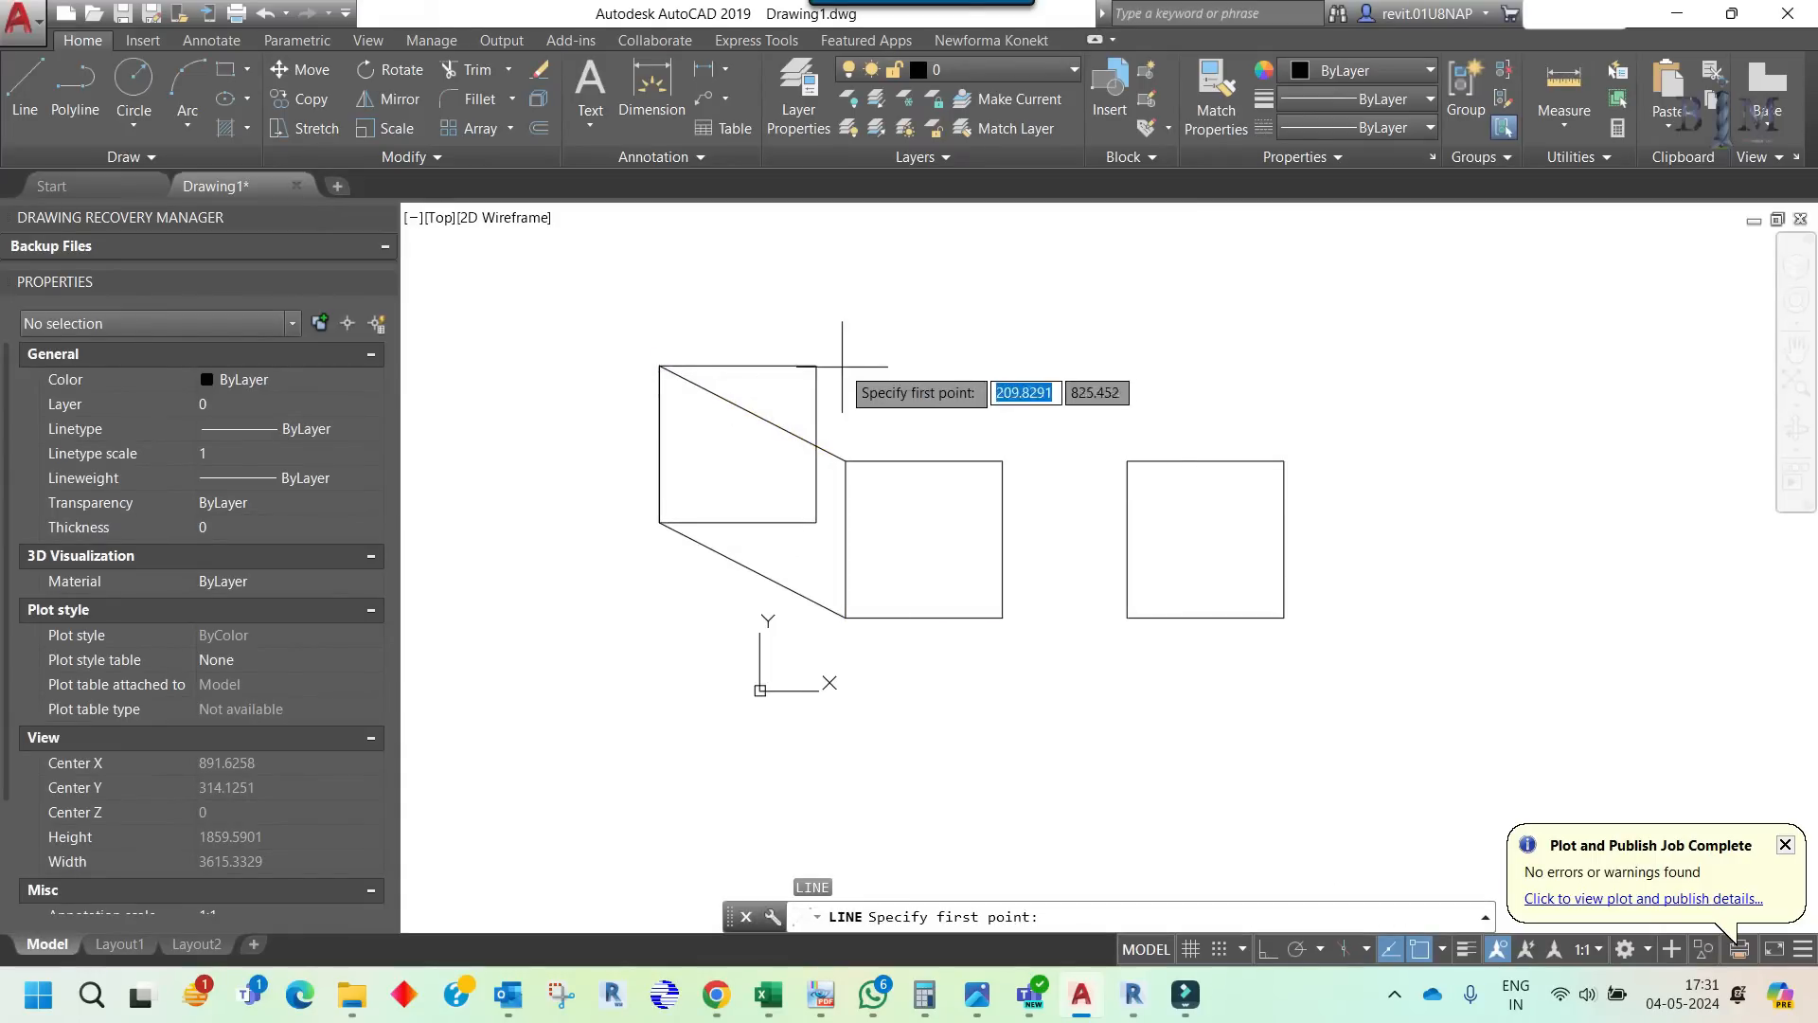
click(816, 365)
click(1003, 461)
key(Return)
key(Return)
click(817, 522)
click(1002, 617)
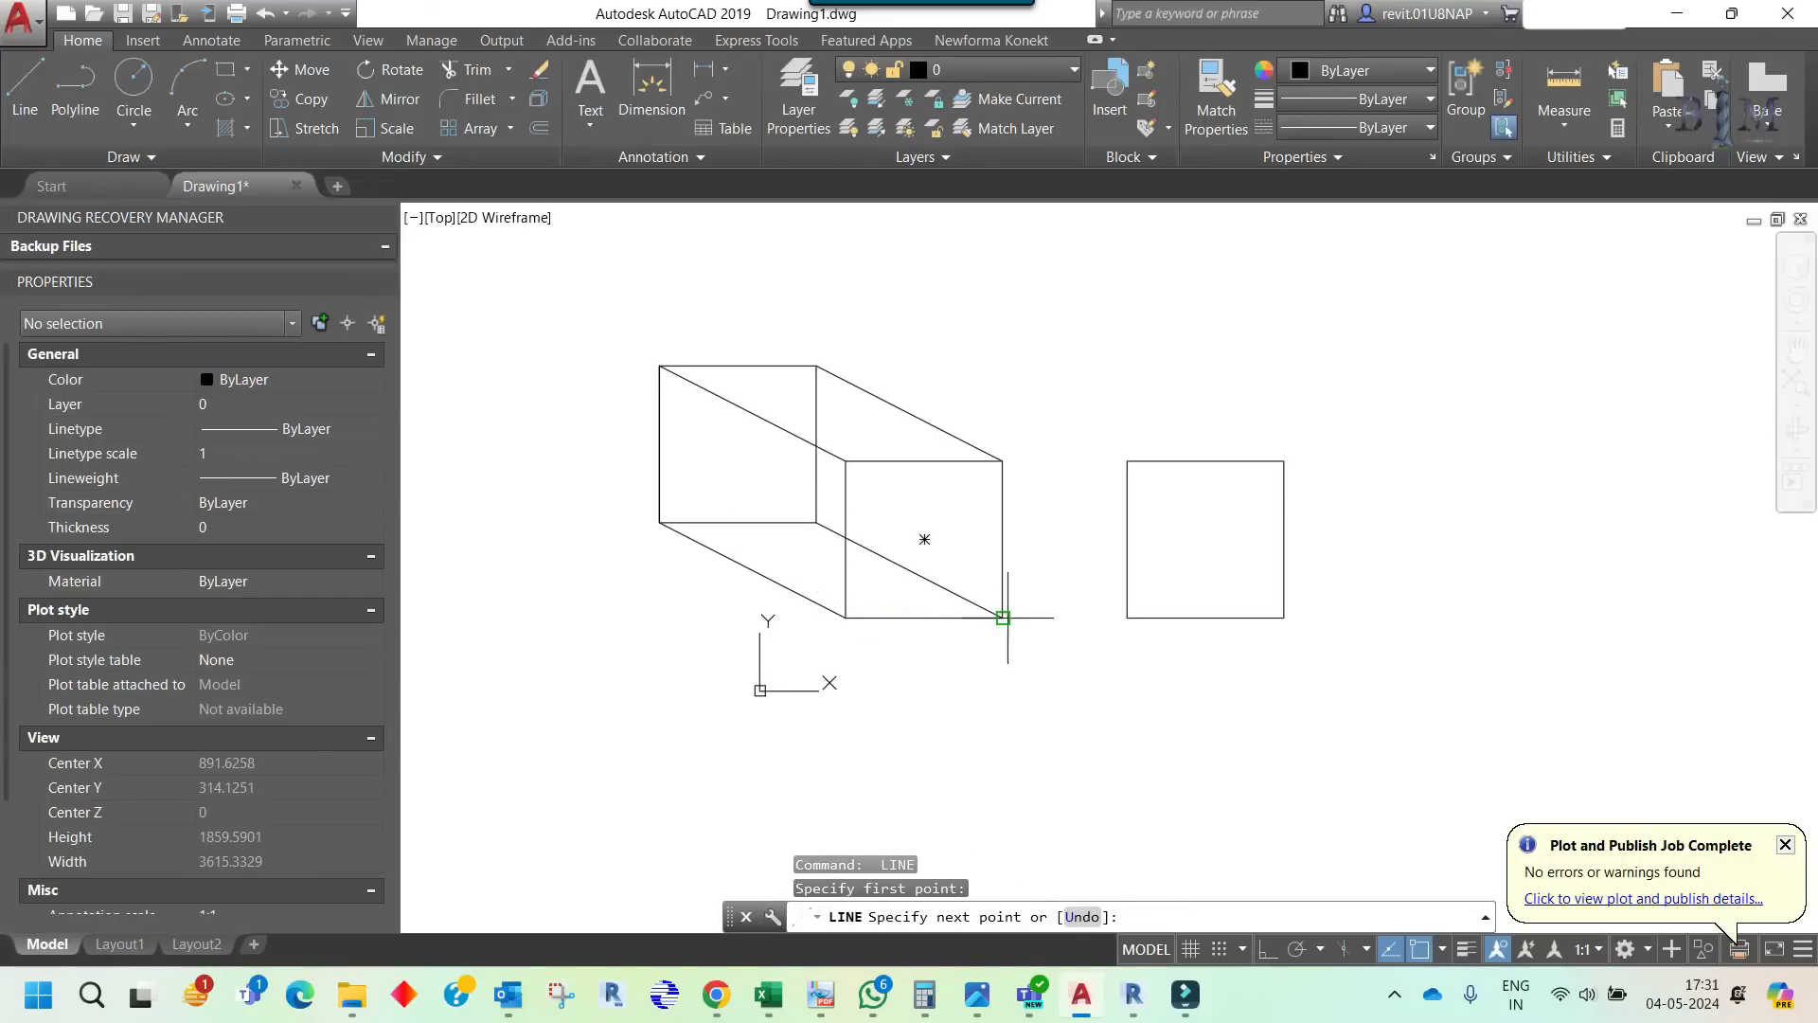
key(Return)
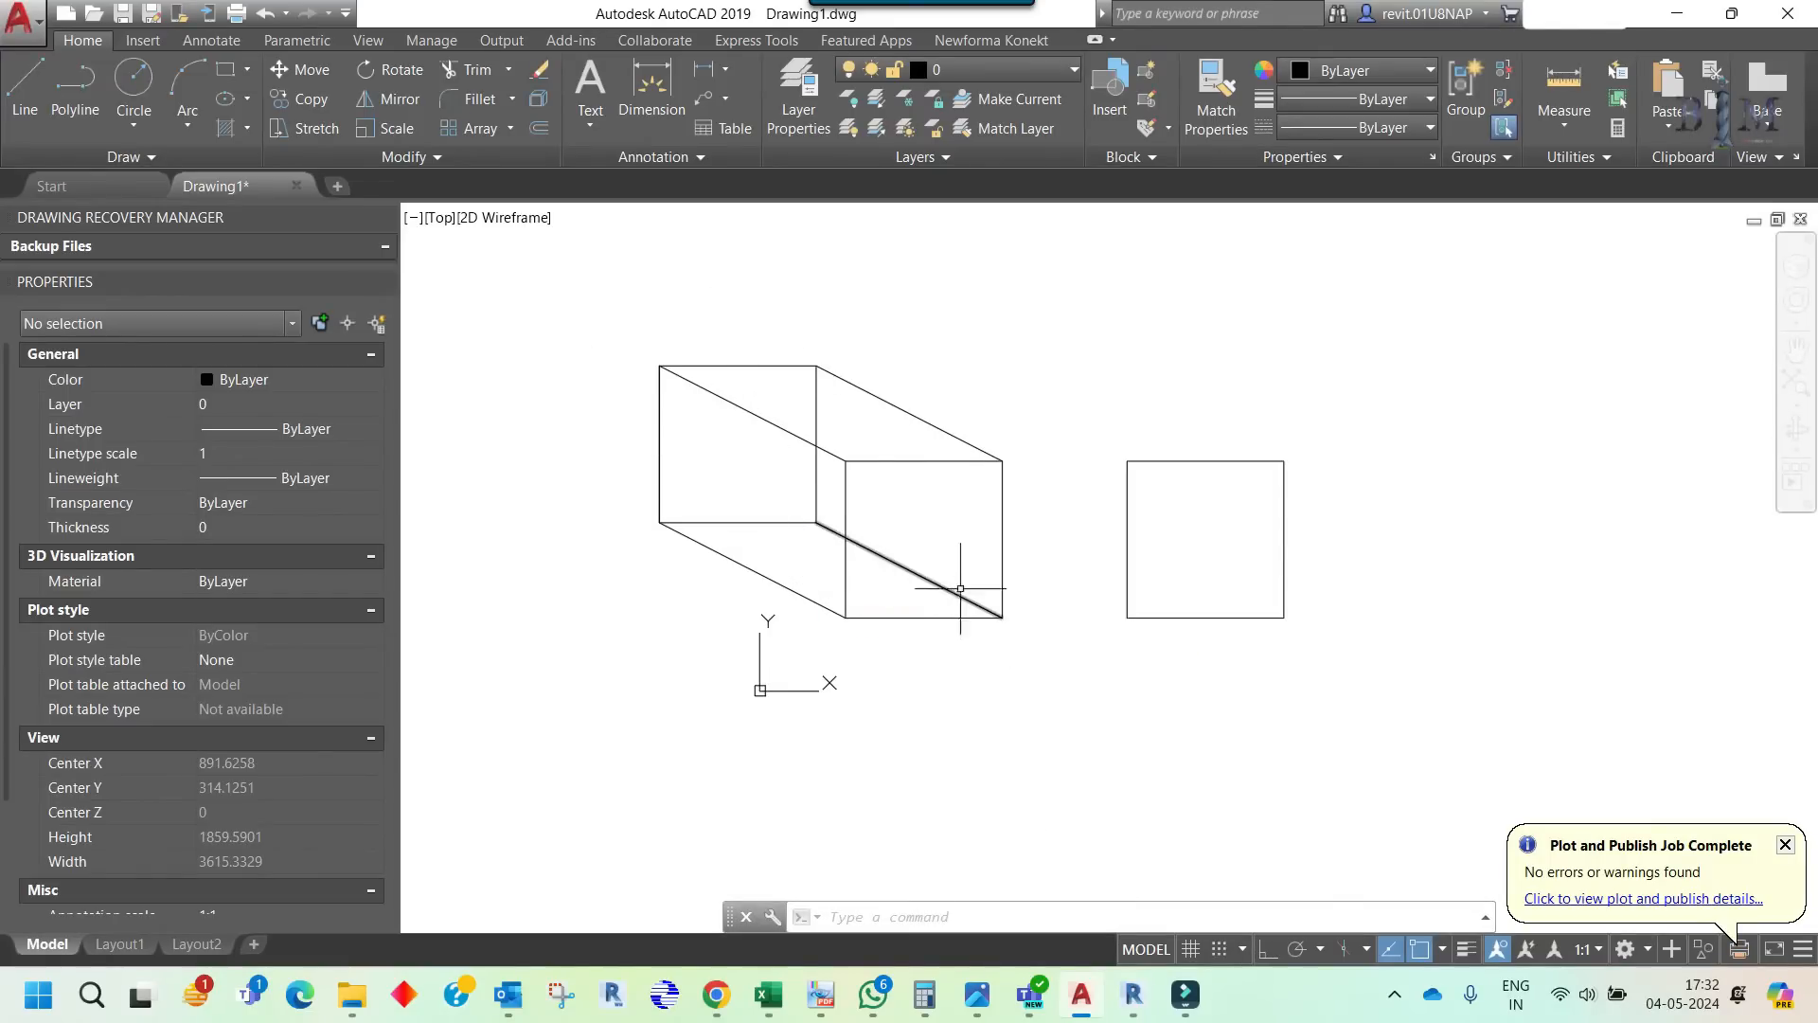
- Erase the separate square beside the box
click(1099, 412)
click(1314, 653)
text(e)
key(Return)
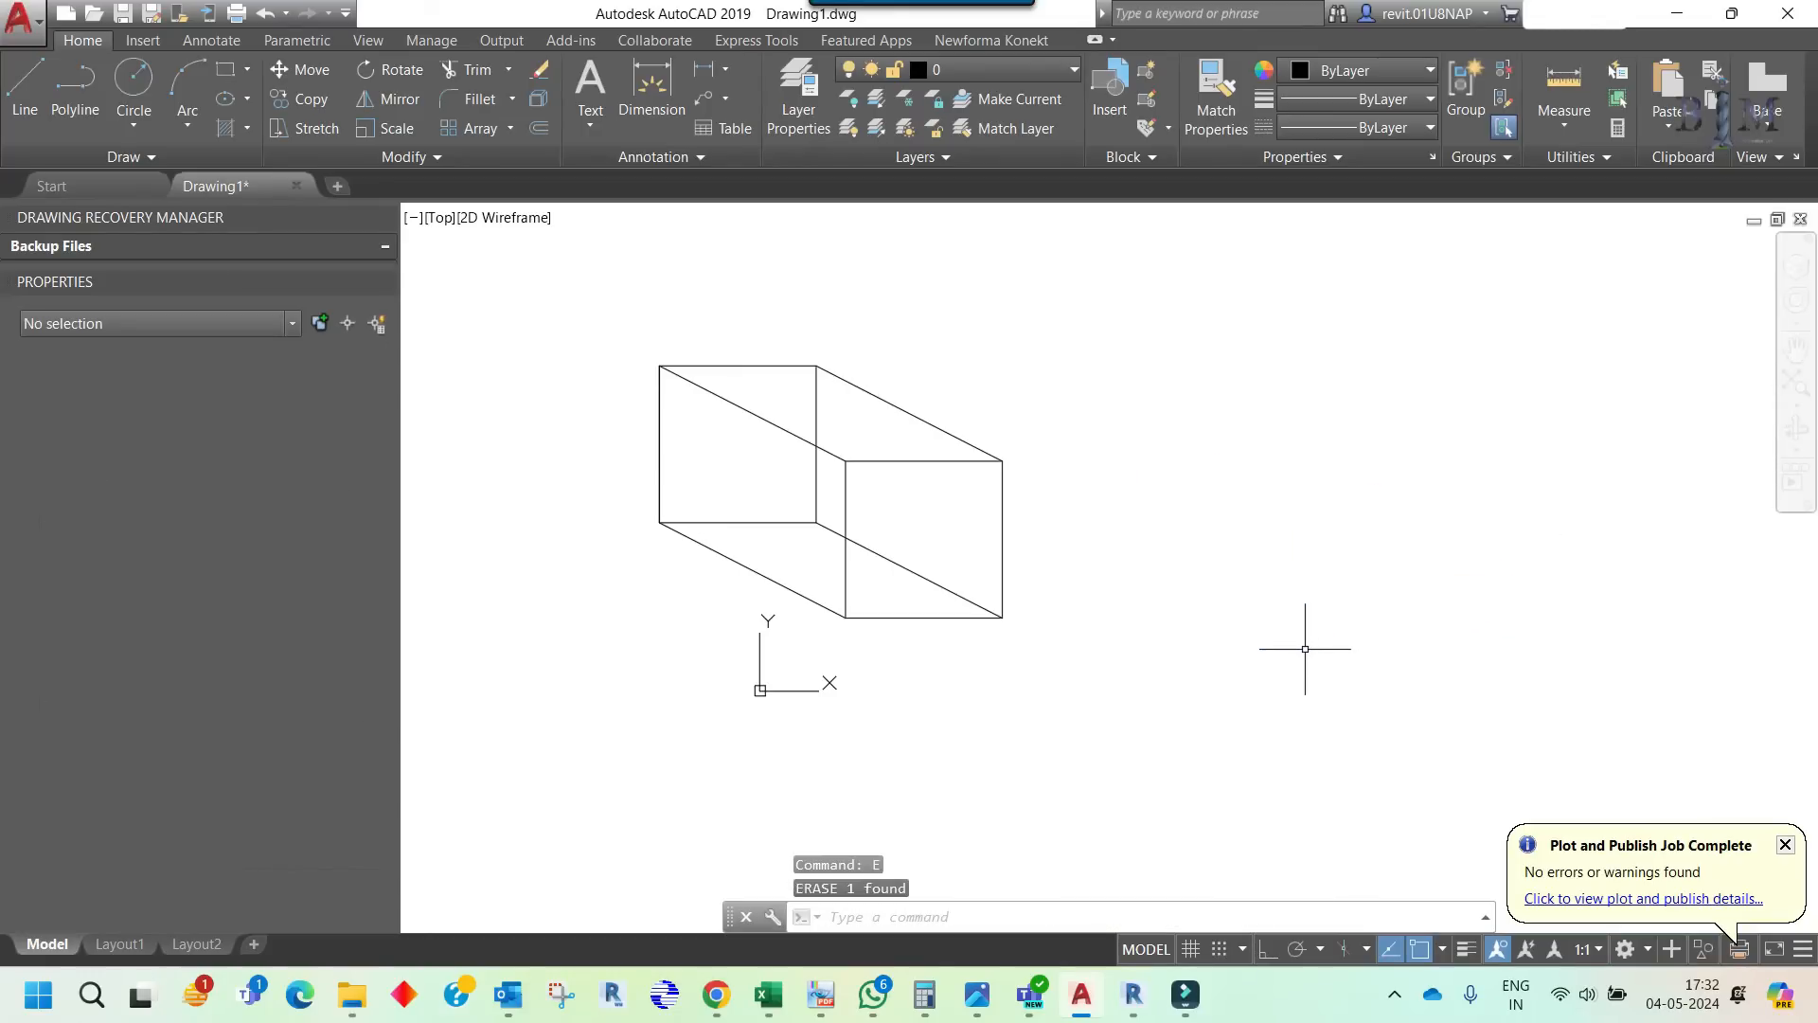
- Copy the whole box horizontally to its right with Ortho on
click(617, 313)
click(1088, 681)
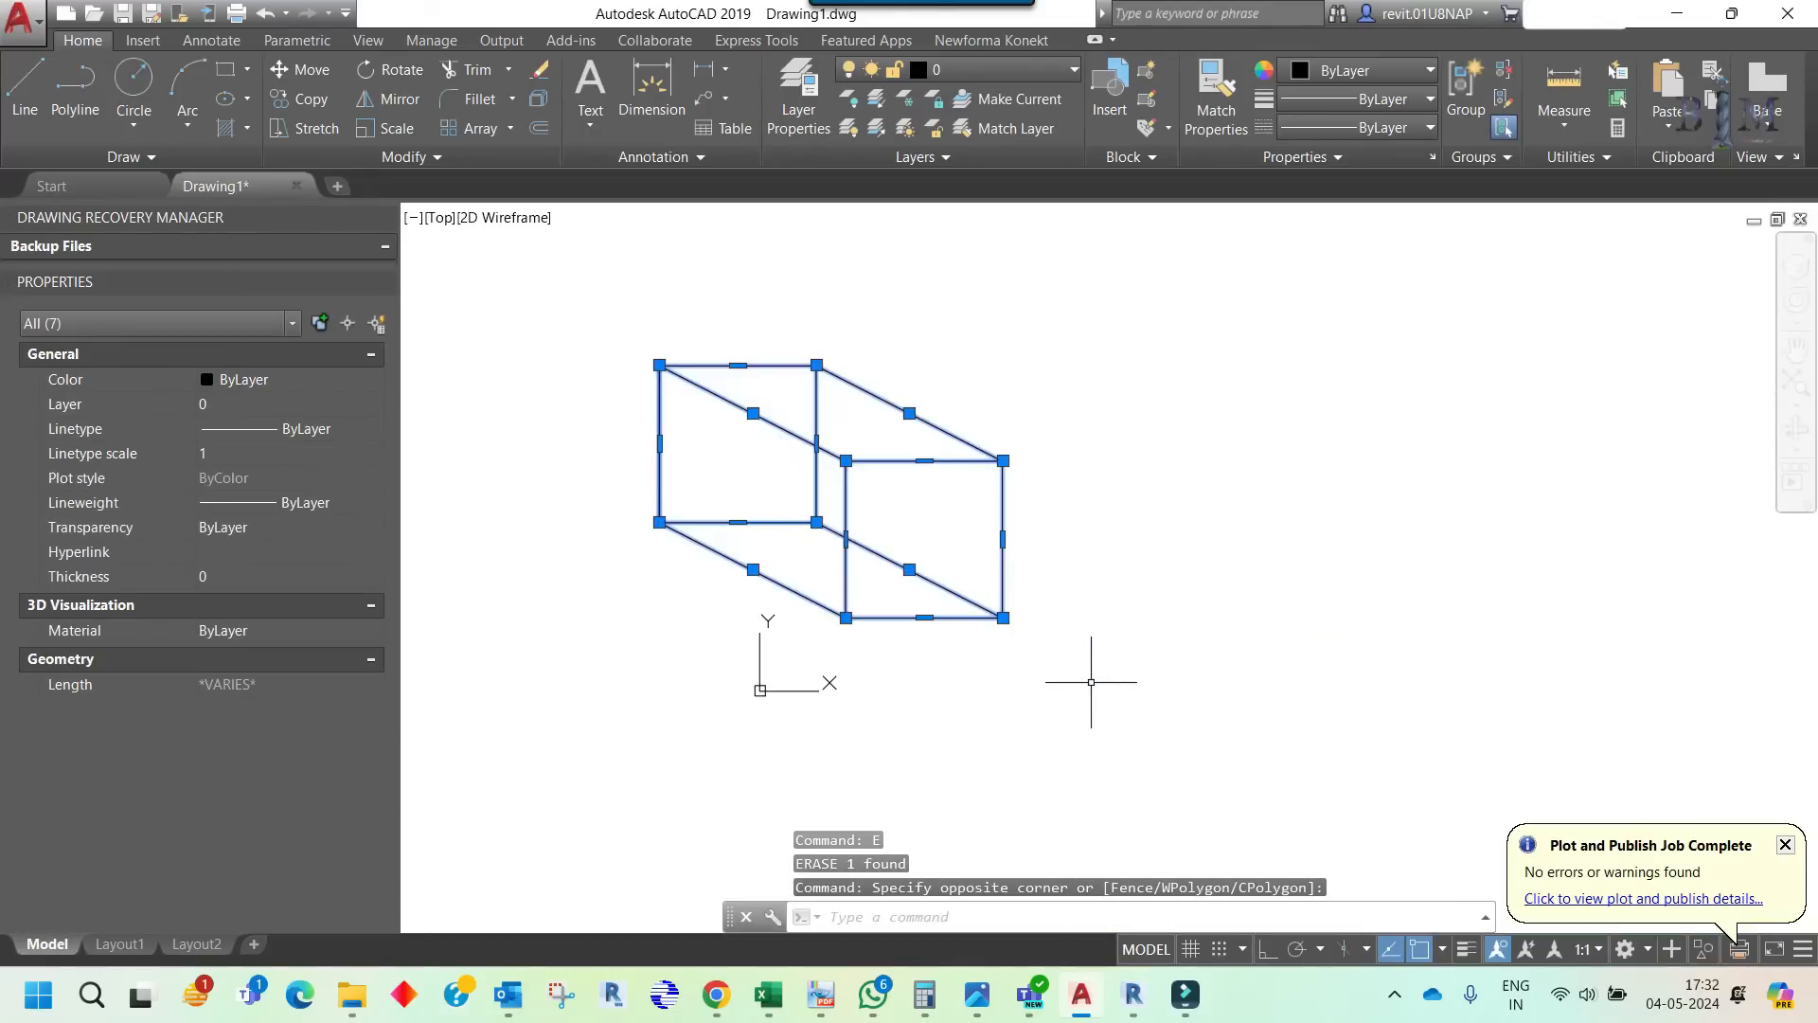
text(co)
key(Return)
click(1083, 576)
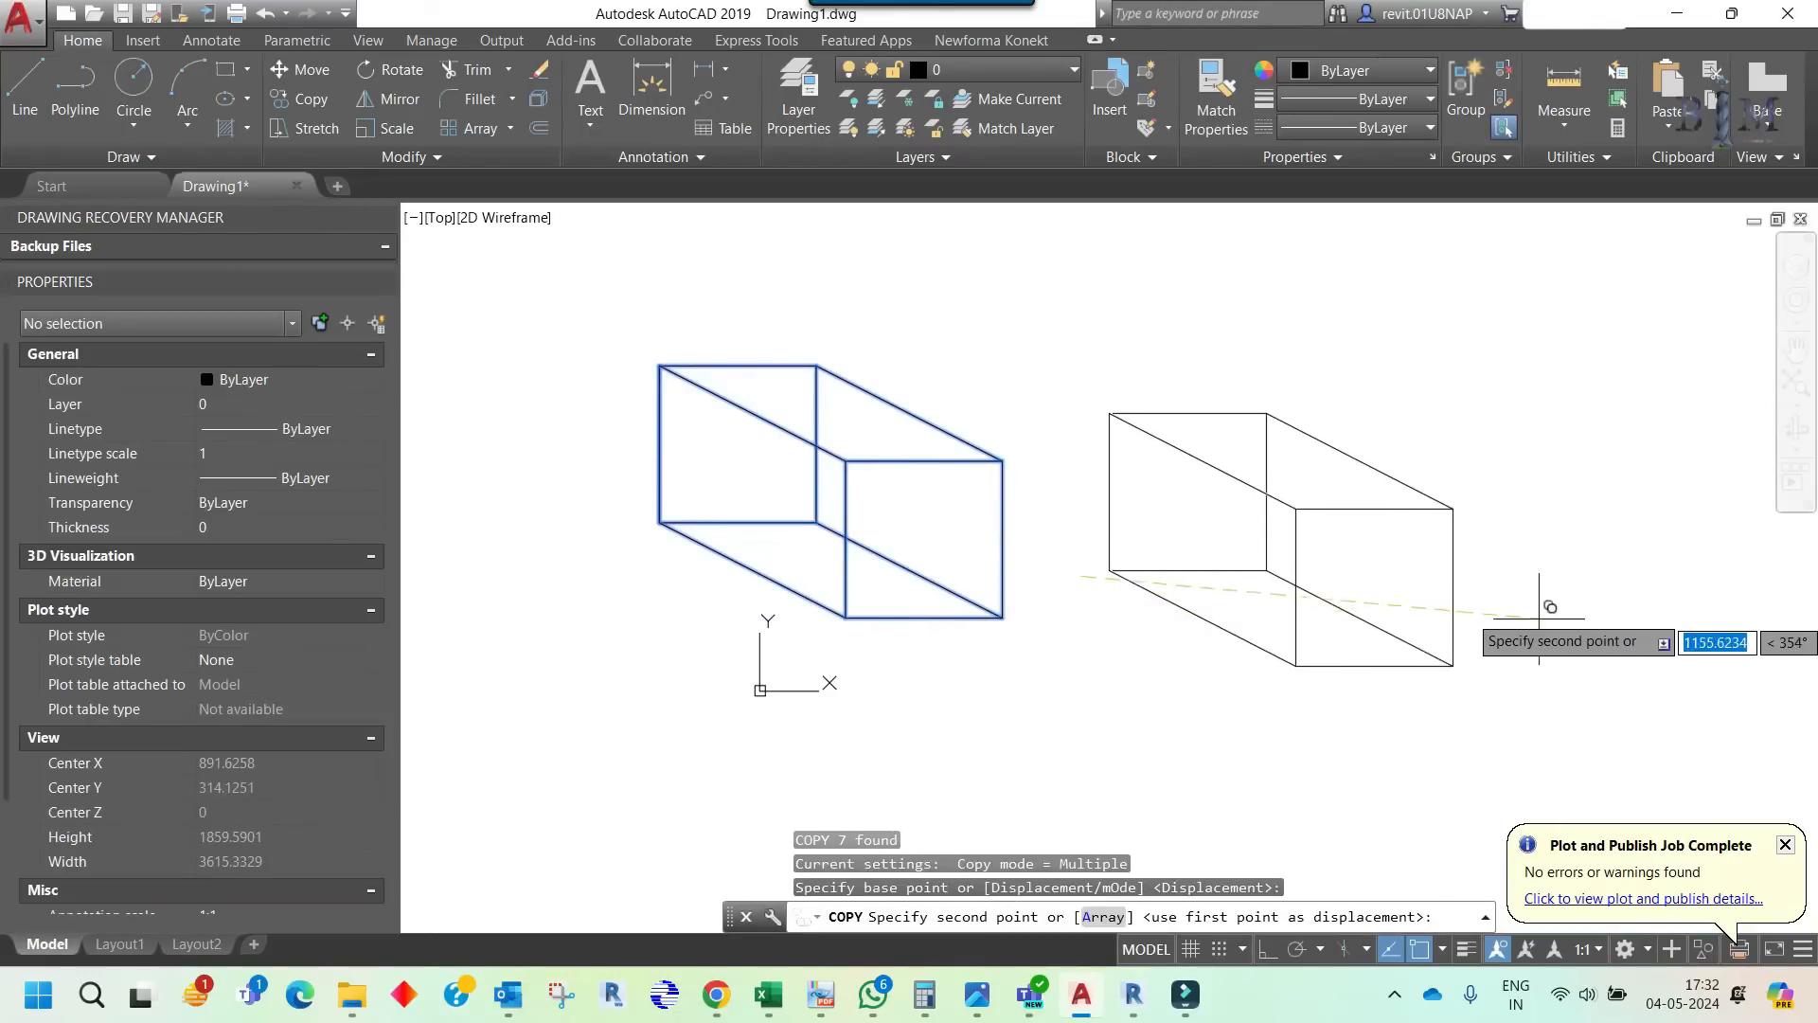
key(F8)
click(1563, 573)
key(Escape)
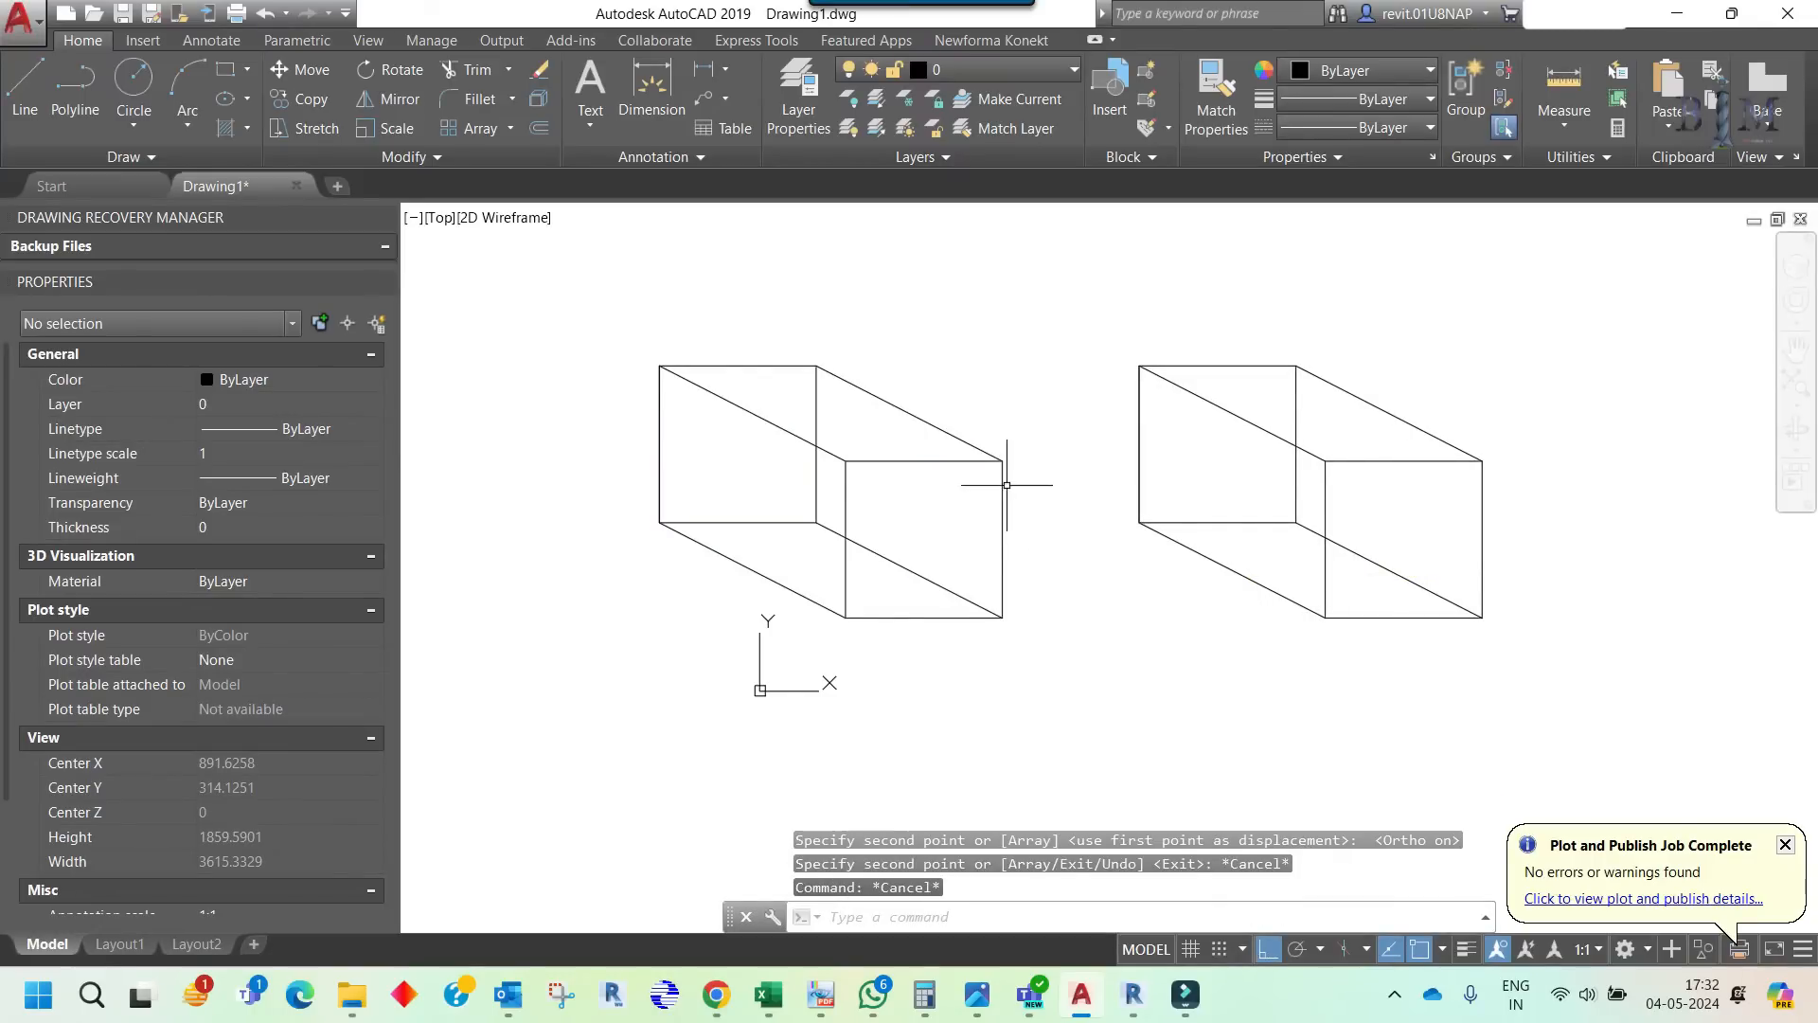
- Offset the front square of the left box 10 units inward
text(o)
key(Return)
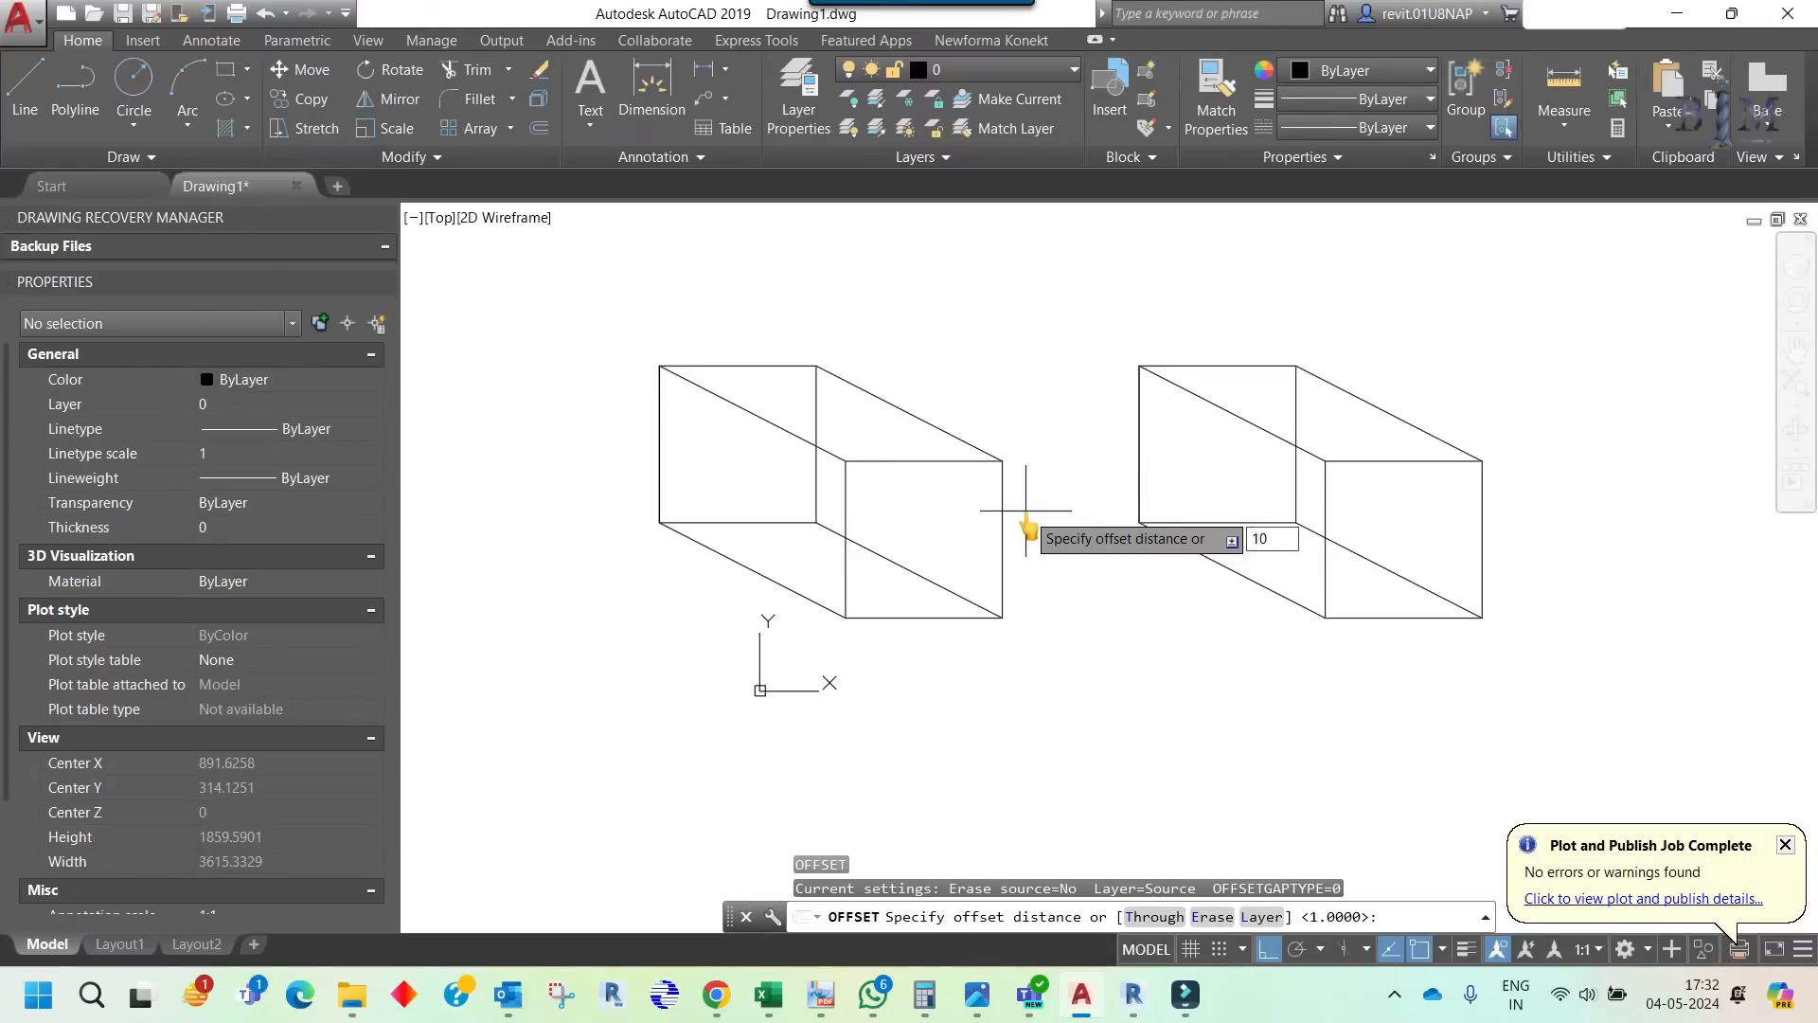
key(Return)
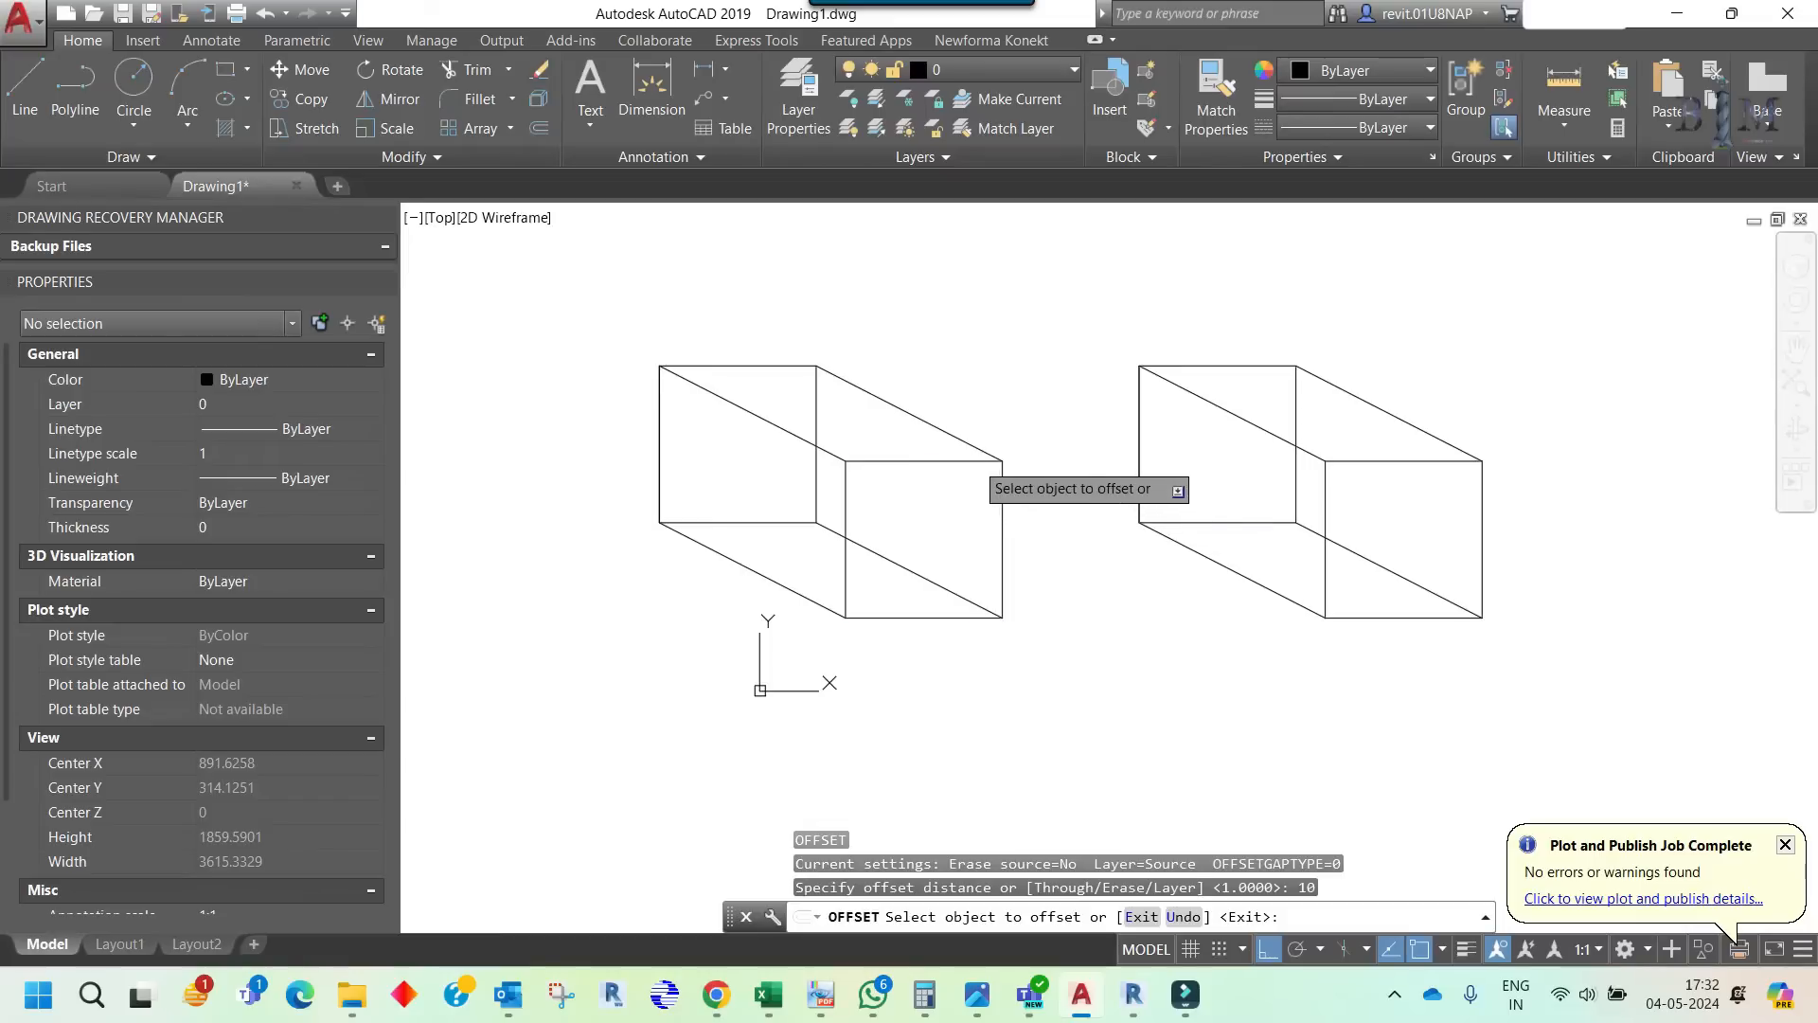
click(976, 461)
scroll(973, 481, up, 3)
click(966, 483)
scroll(963, 487, down, 2)
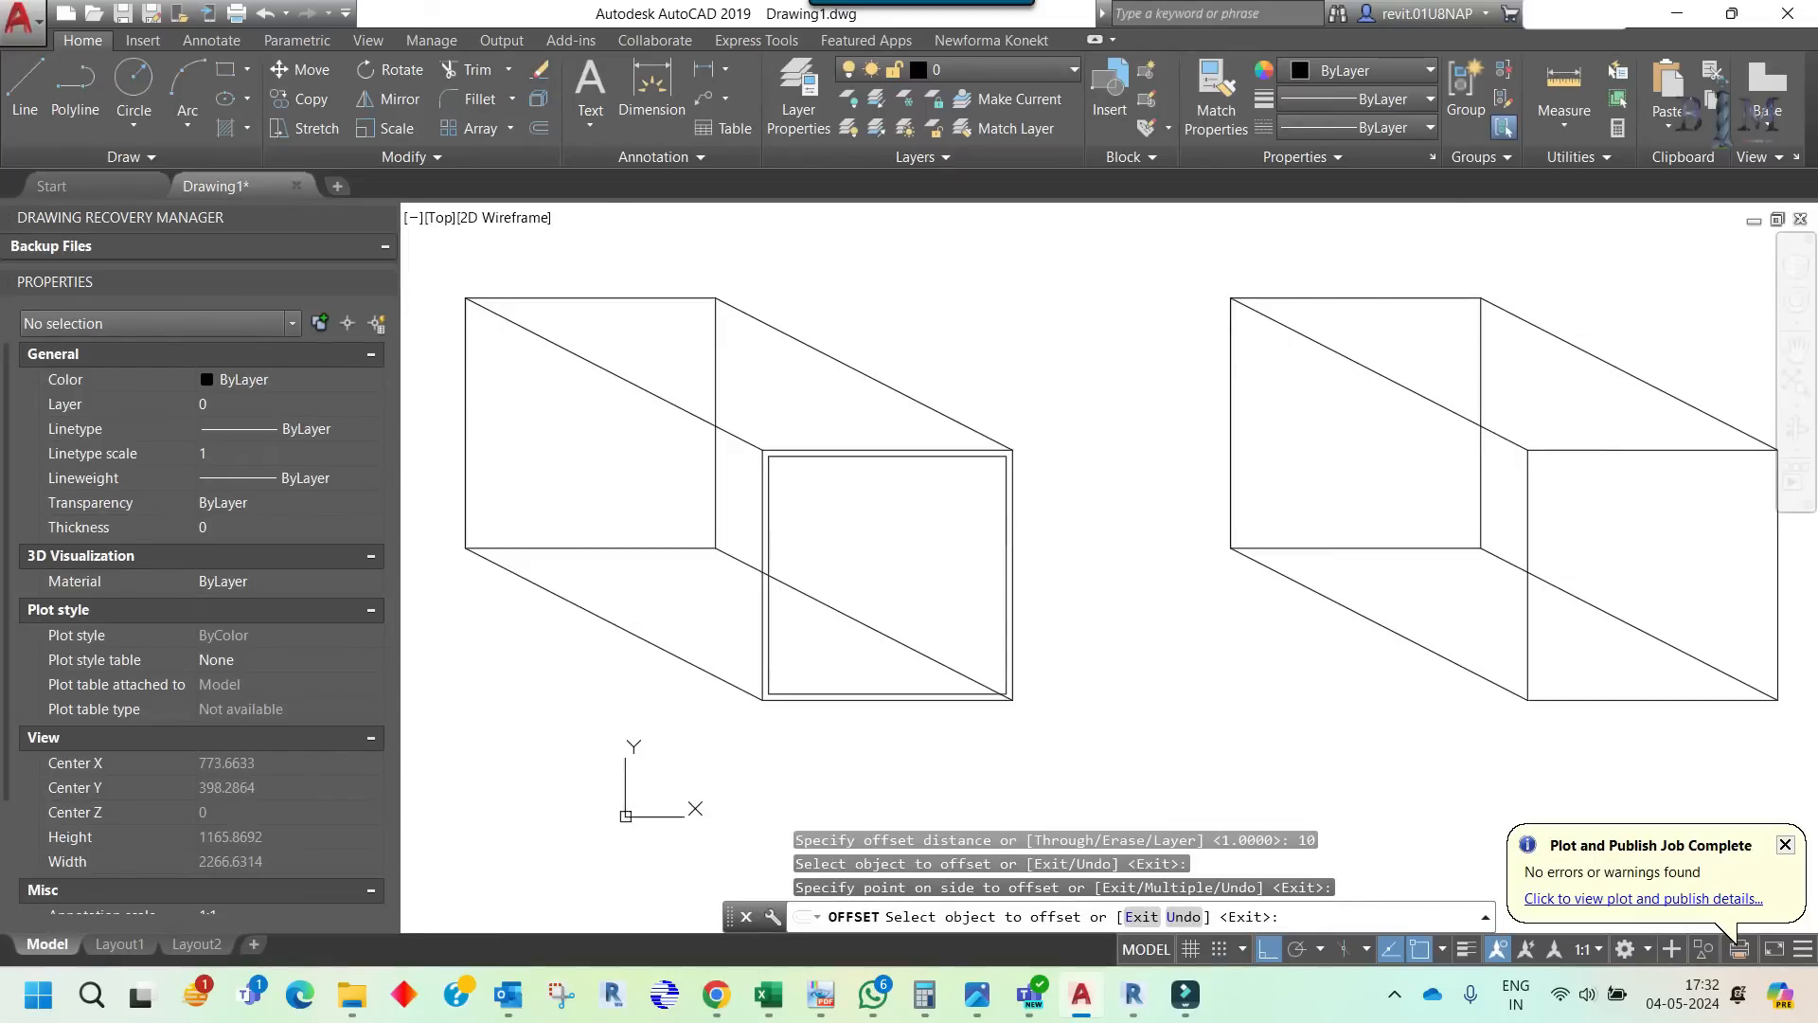
key(Escape)
key(Escape)
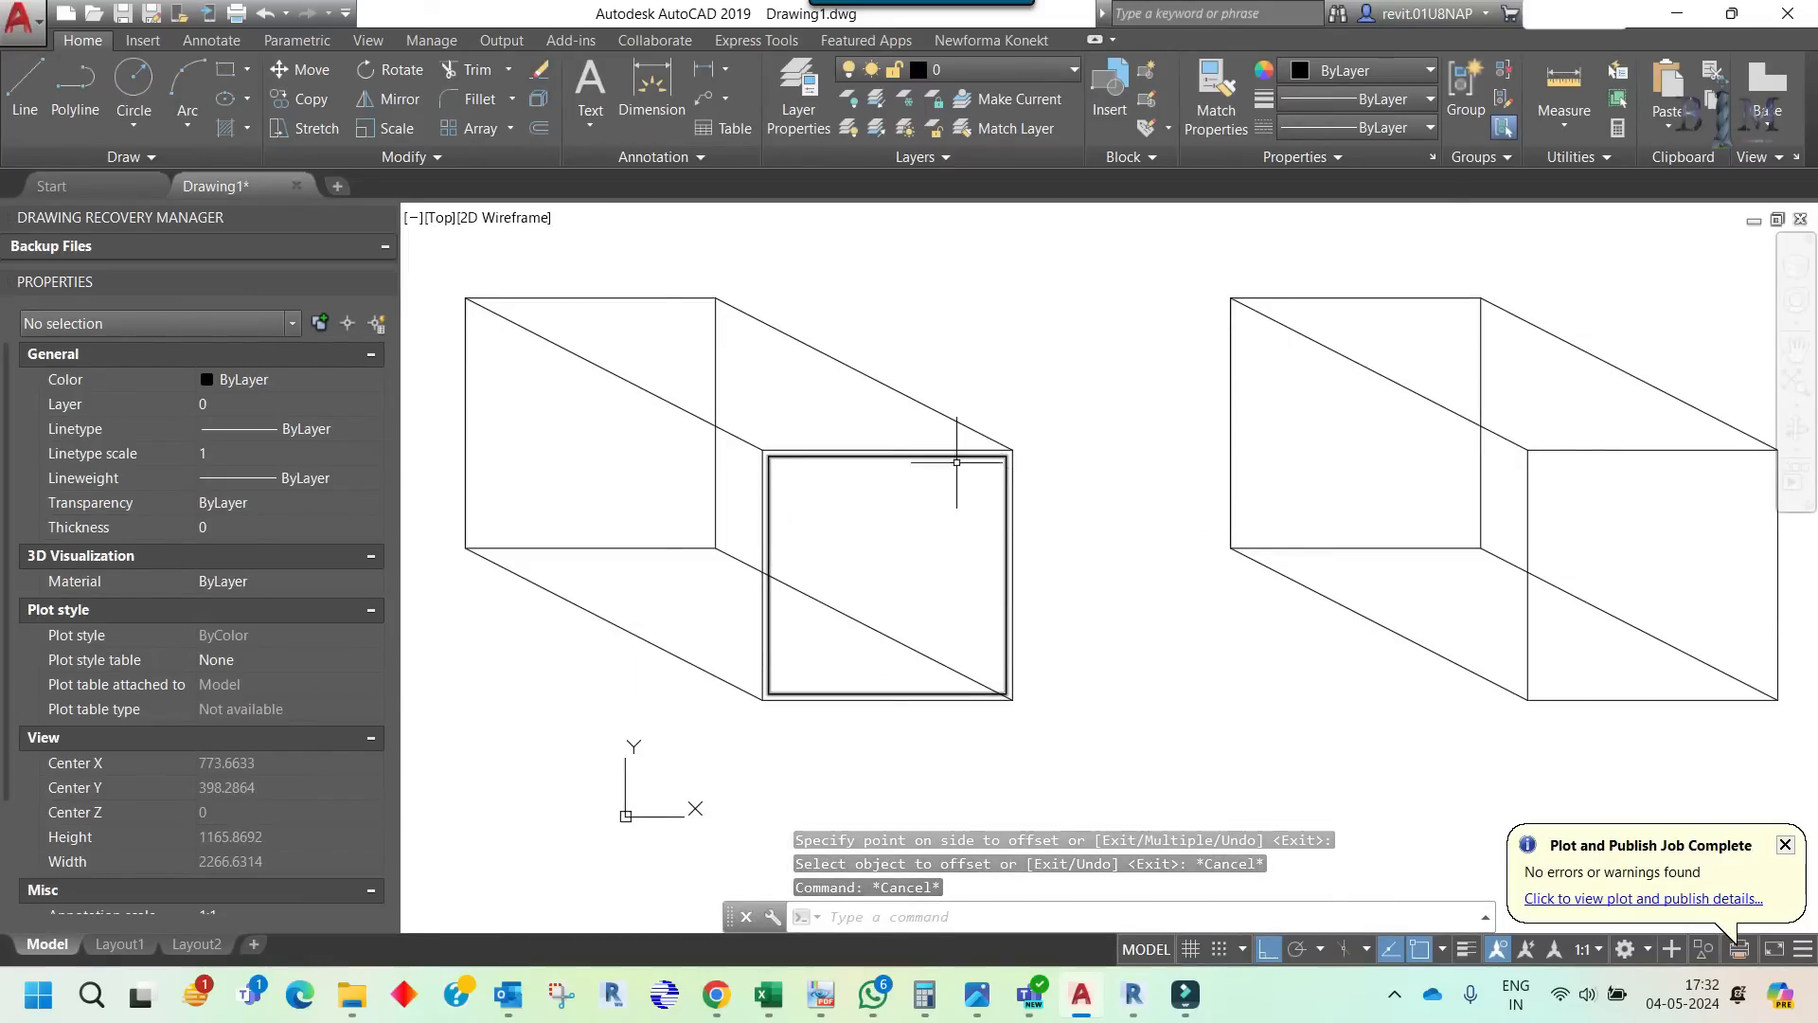
- Examine the wall thickness on the left box's front face and compare it with the right box
scroll(959, 455, up, 4)
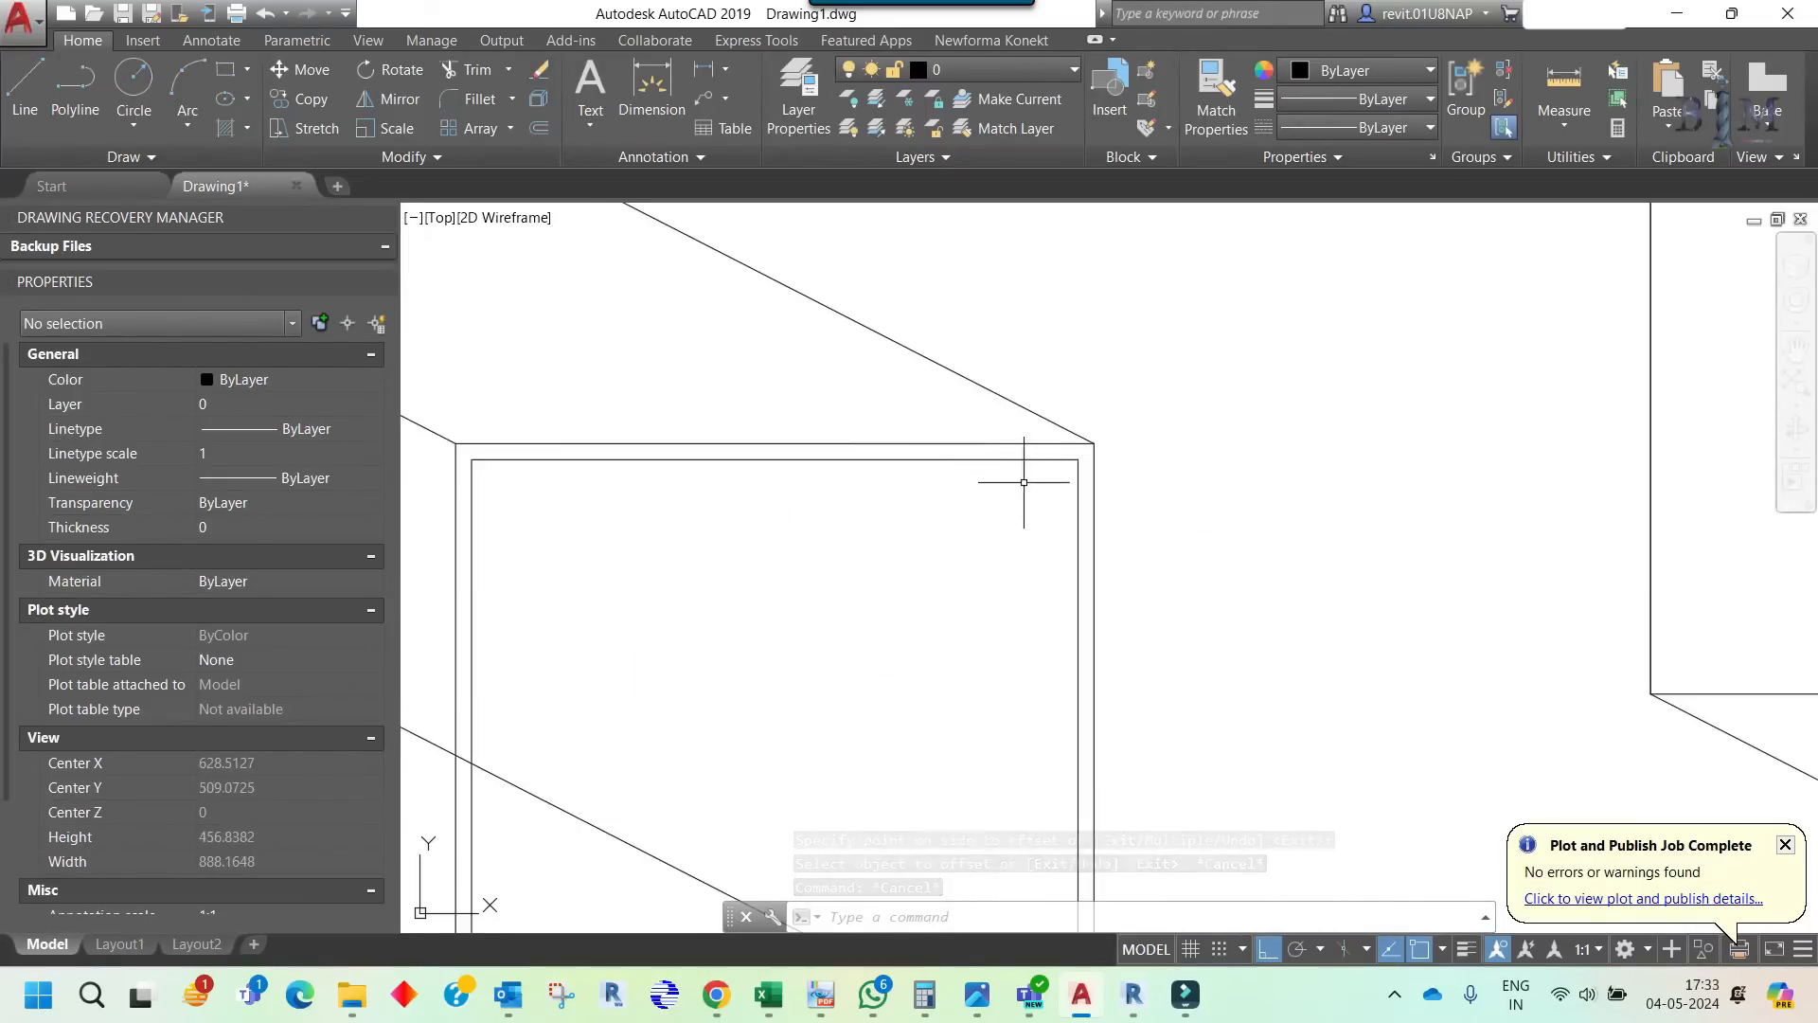
scroll(973, 471, down, 2)
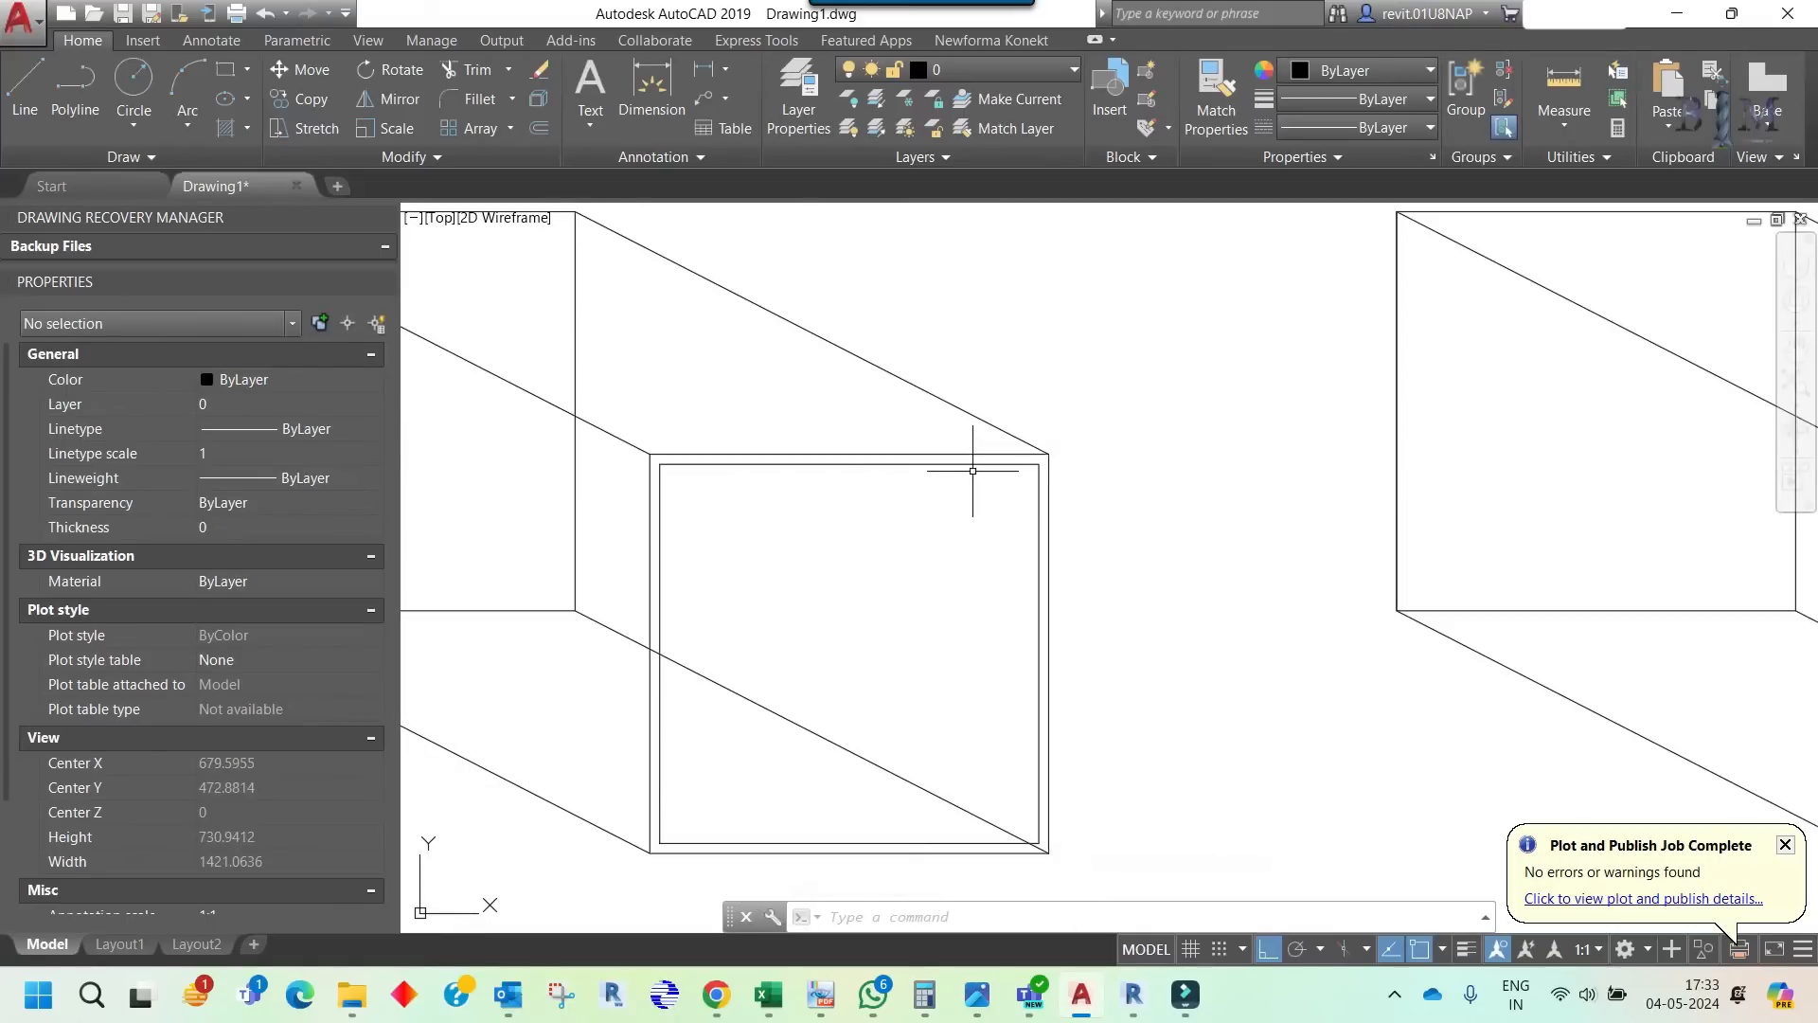
scroll(849, 447, down, 4)
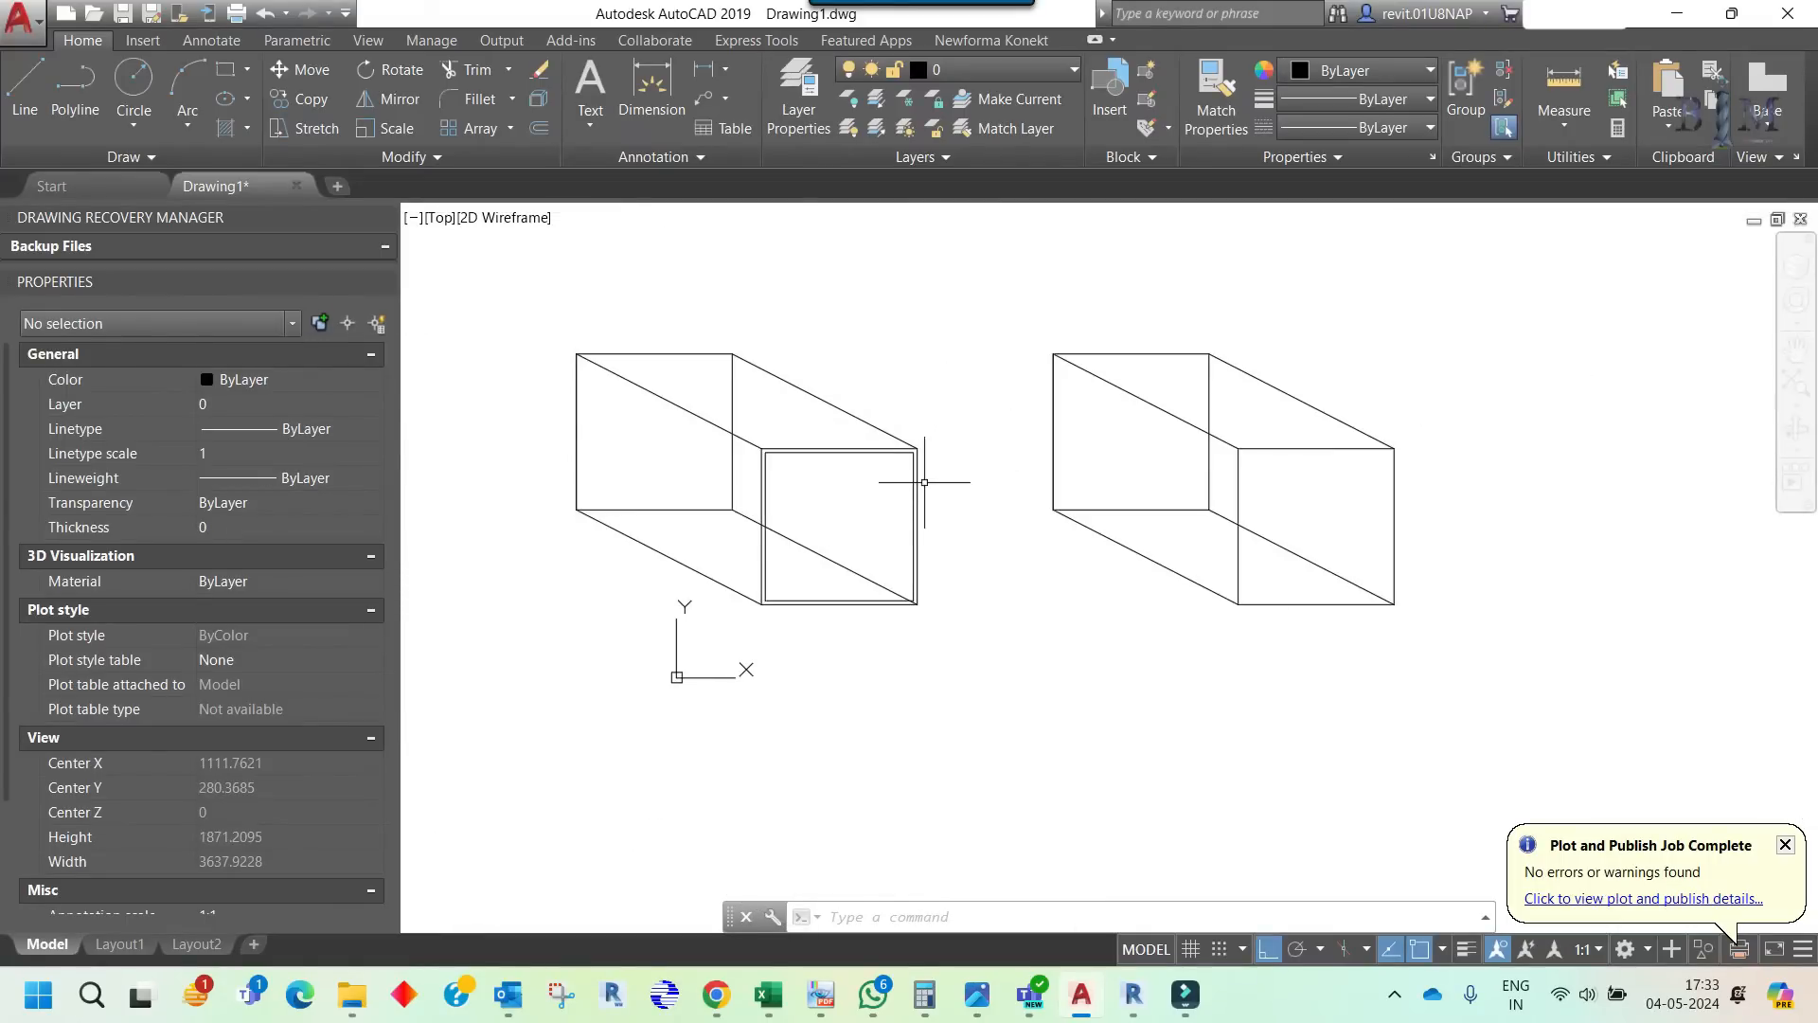
key(Escape)
key(Escape)
scroll(824, 476, up, 2)
scroll(916, 440, up, 8)
scroll(905, 439, down, 8)
middle_drag(1140, 483, 820, 454)
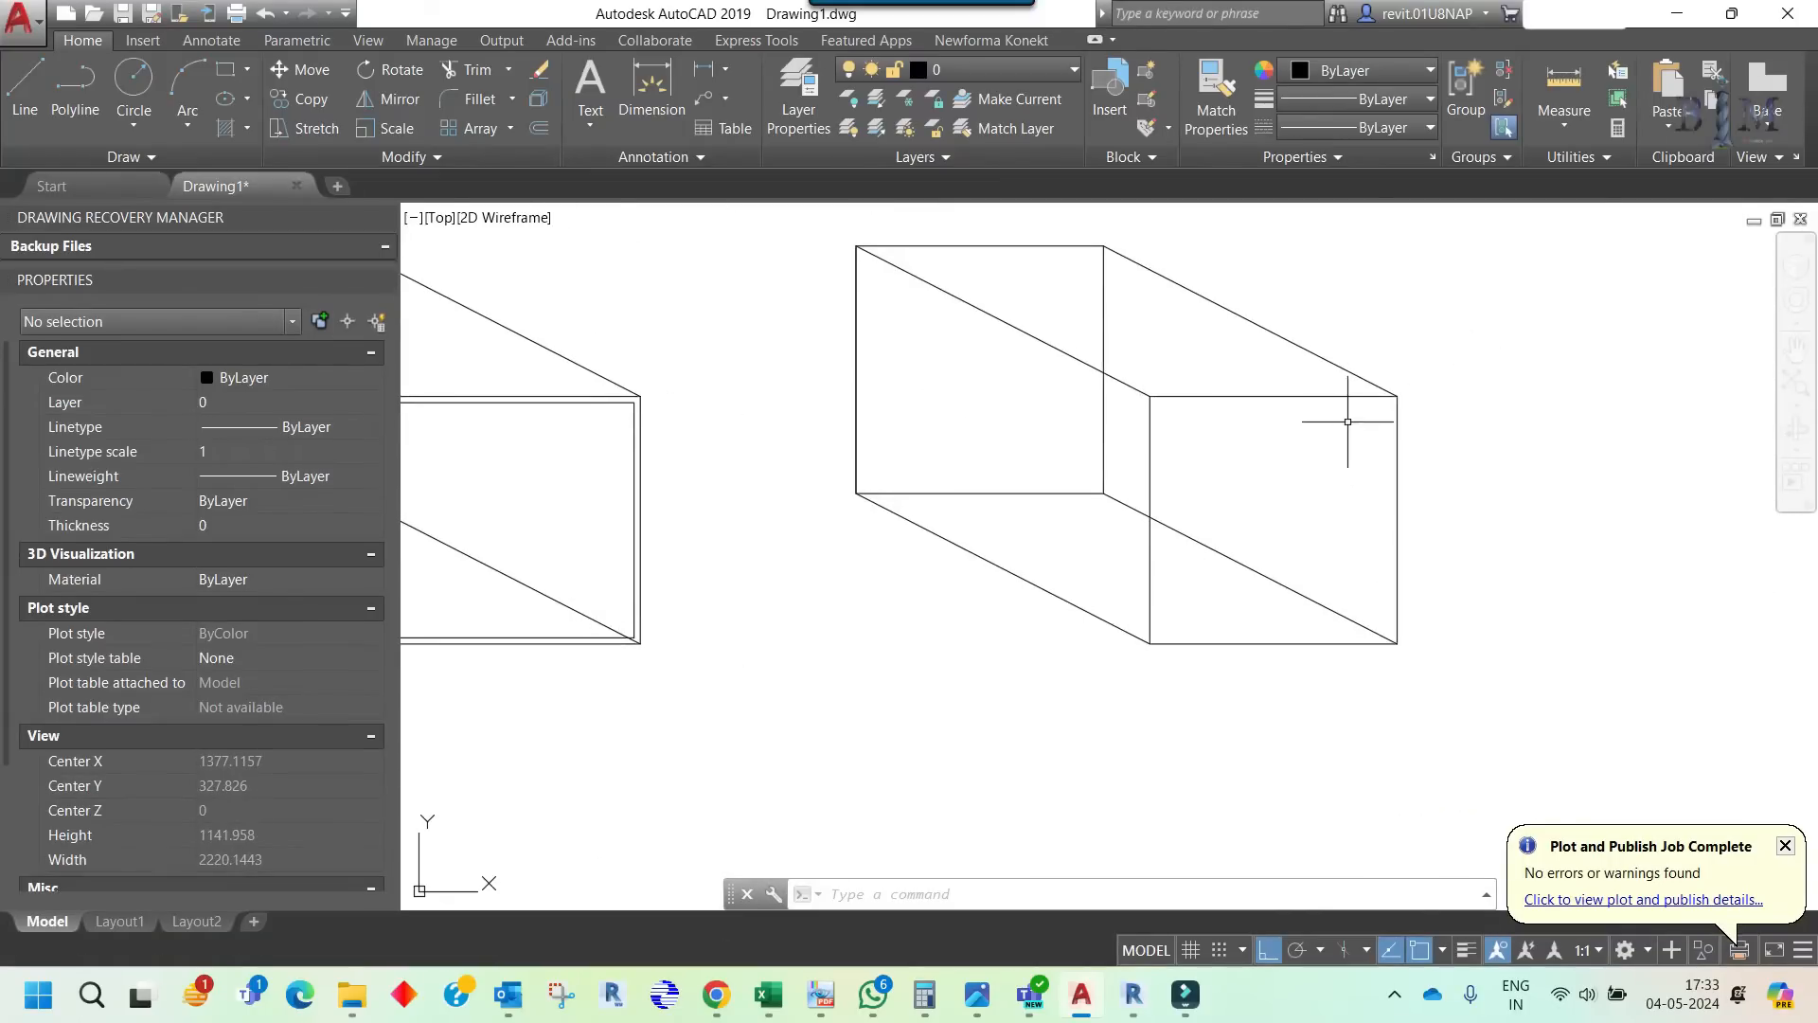
scroll(1392, 509, down, 2)
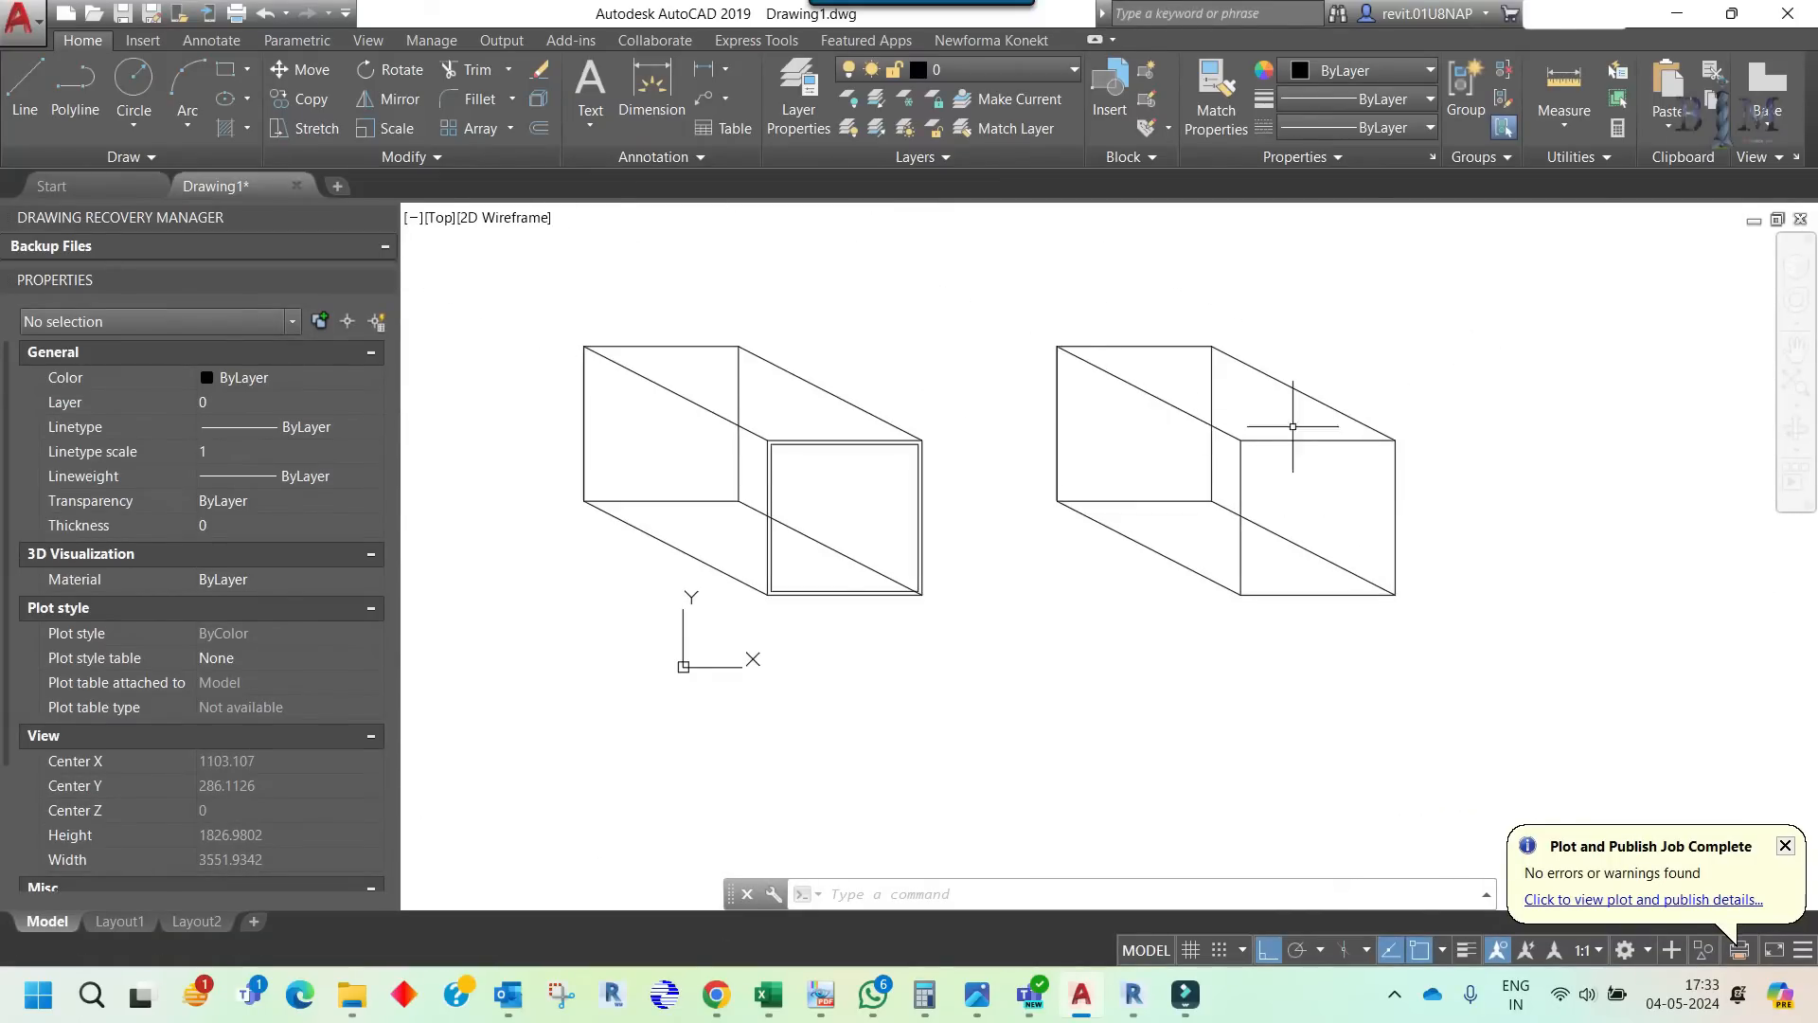
key(Escape)
key(Escape)
key(Escape)
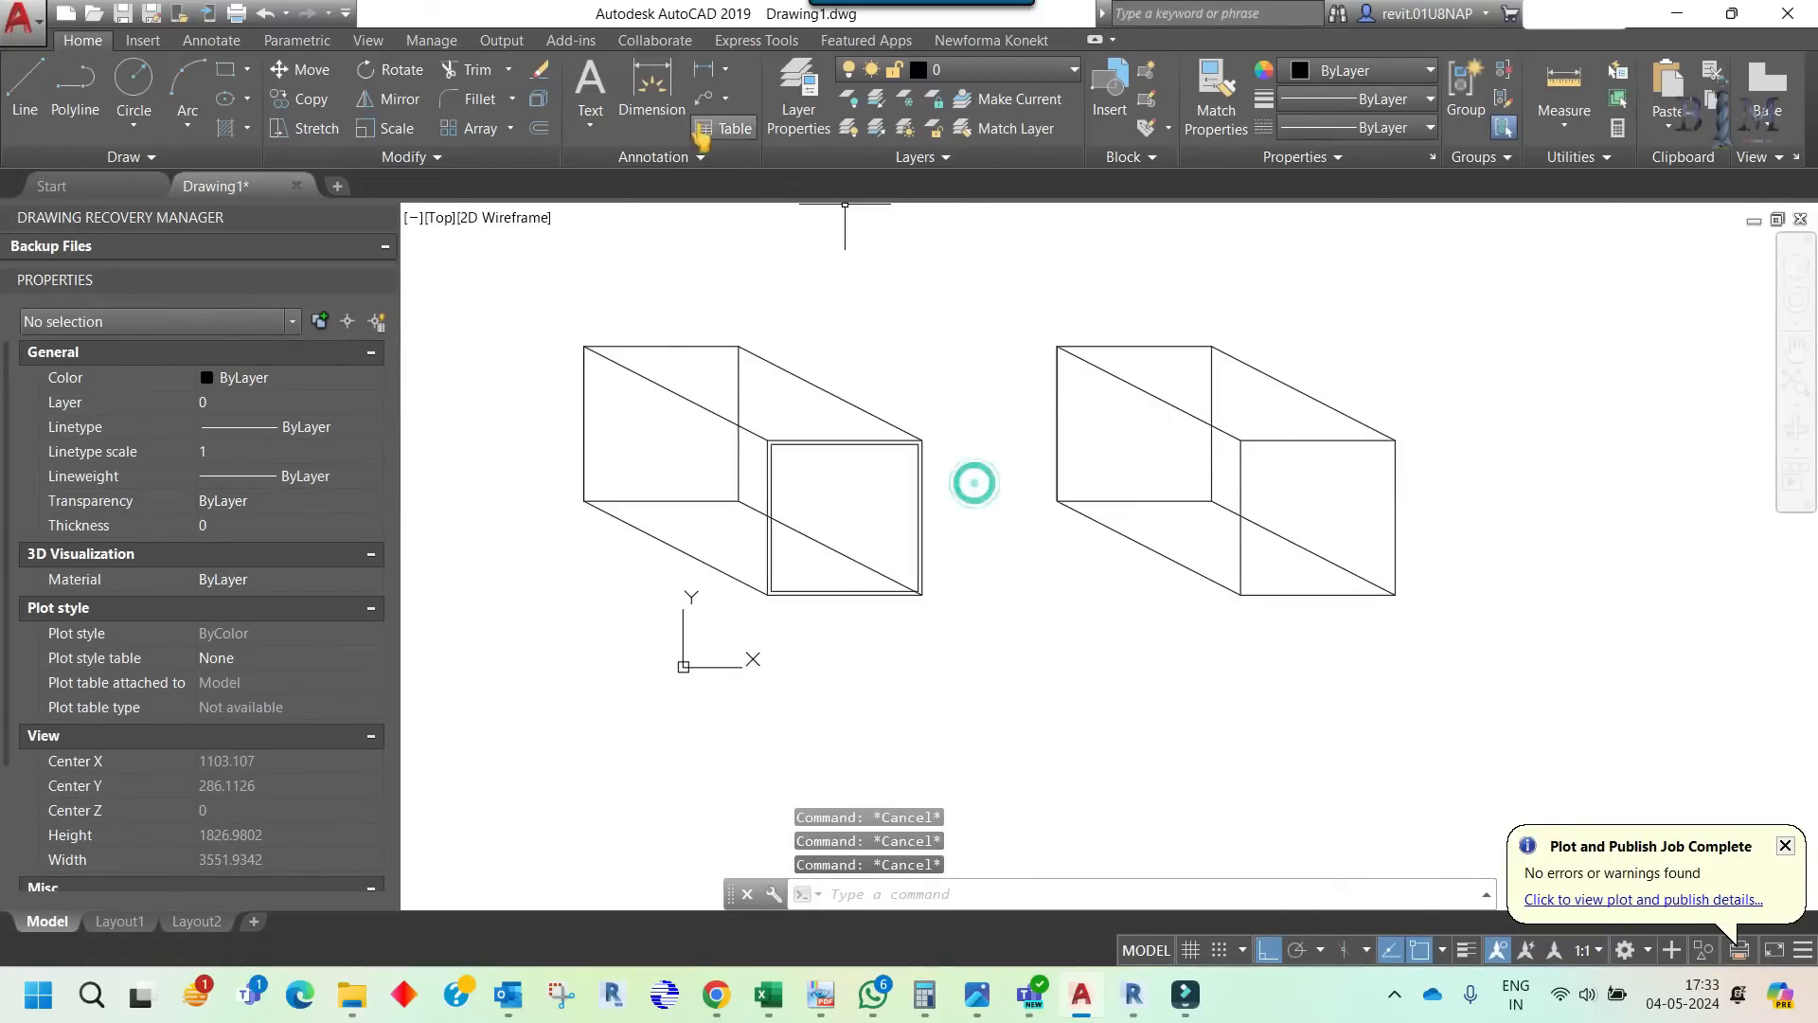
- Add multiline text "w" above the front square of the left box
click(593, 121)
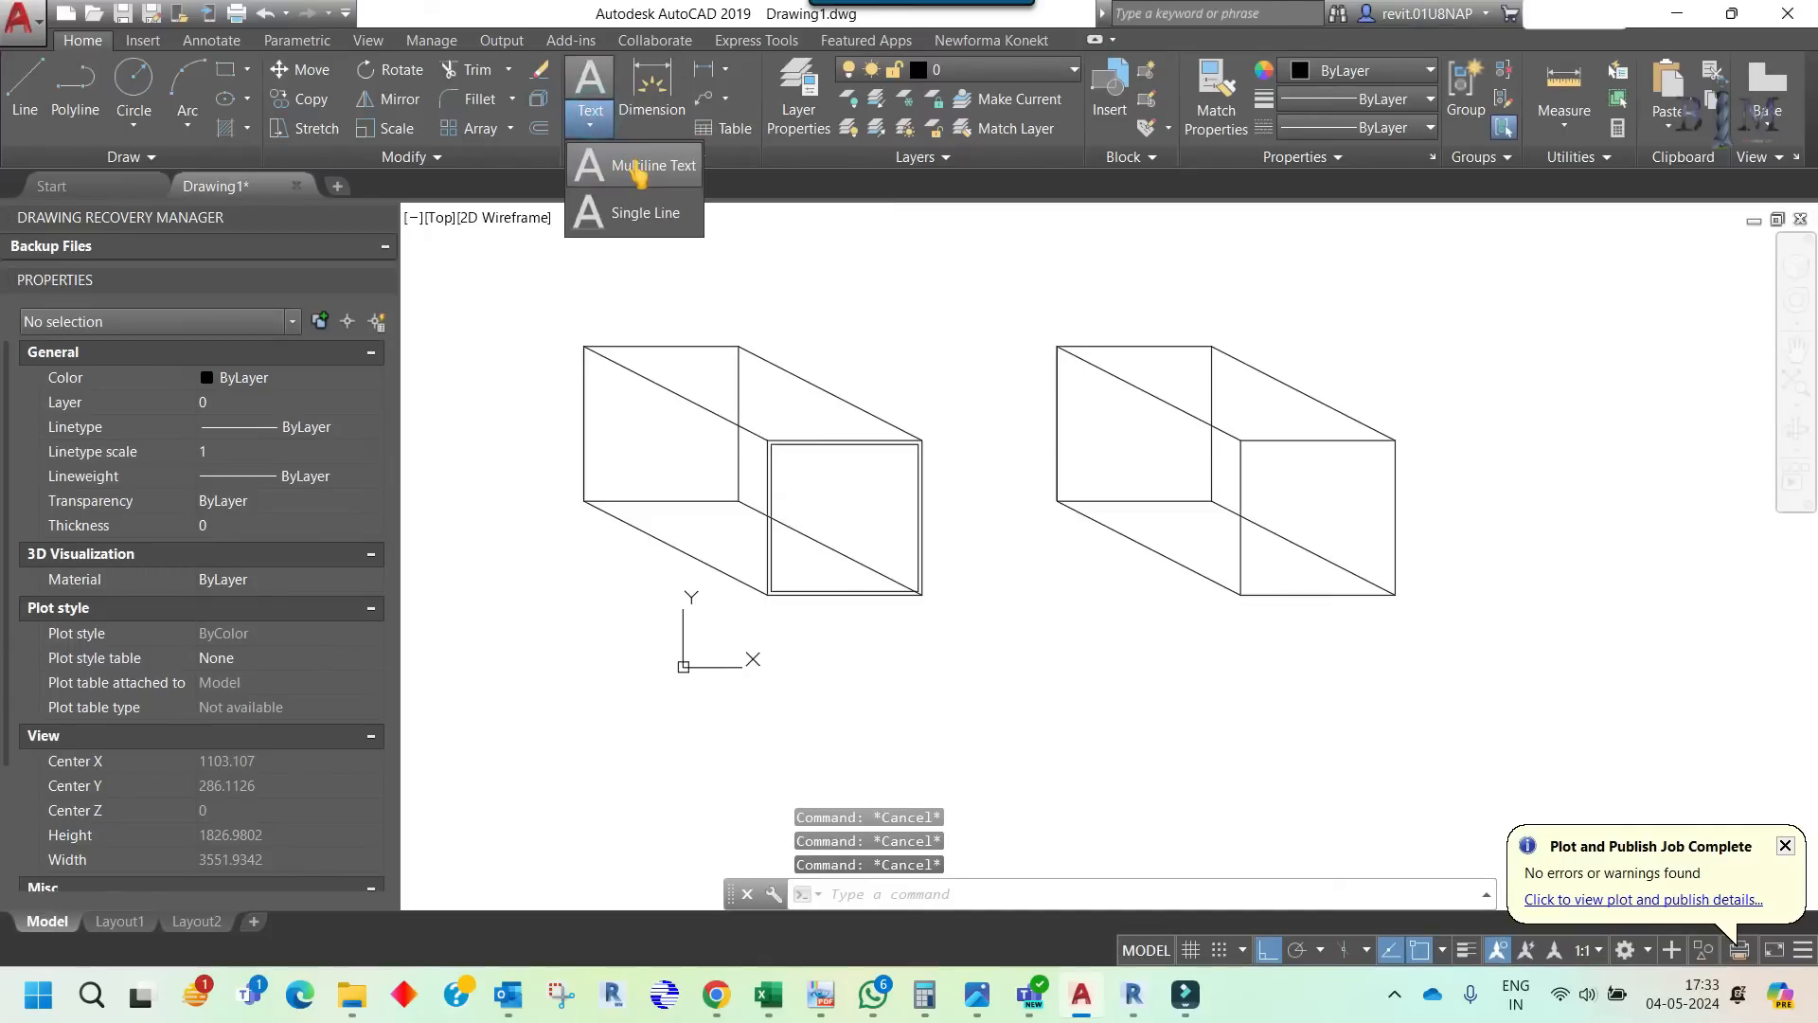
click(636, 167)
click(807, 399)
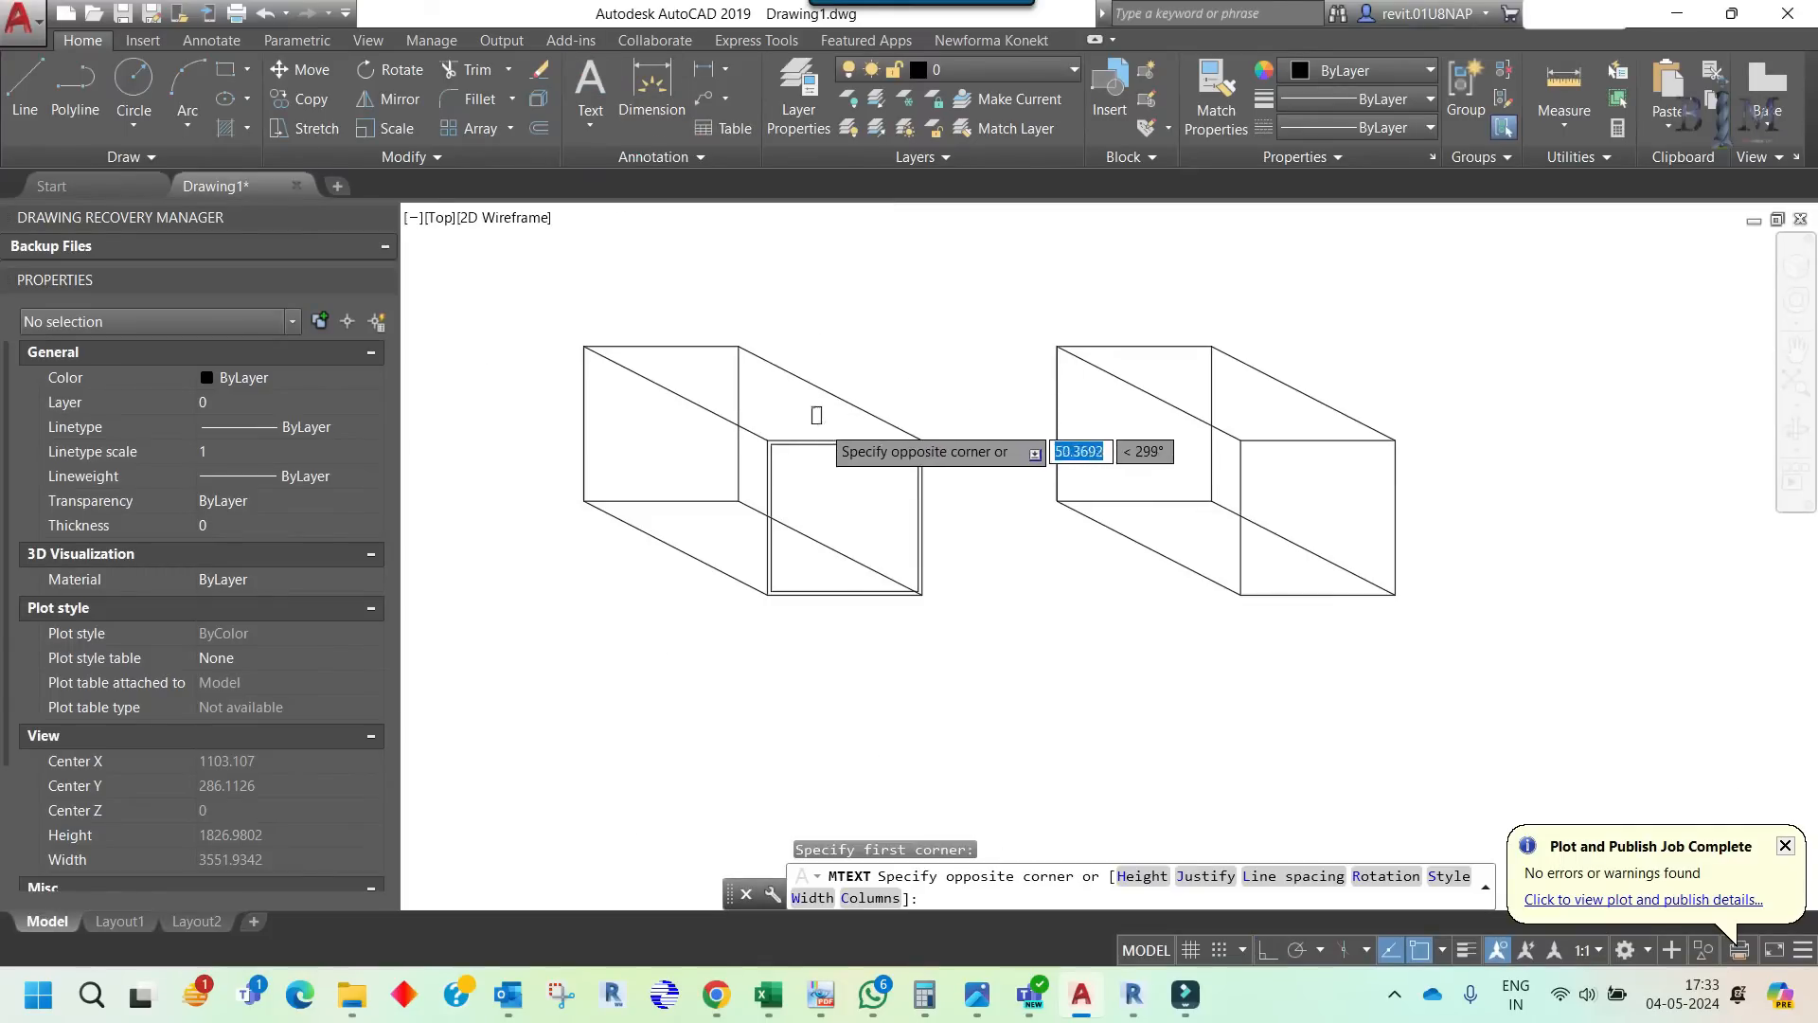
scroll(820, 418, up, 4)
click(836, 425)
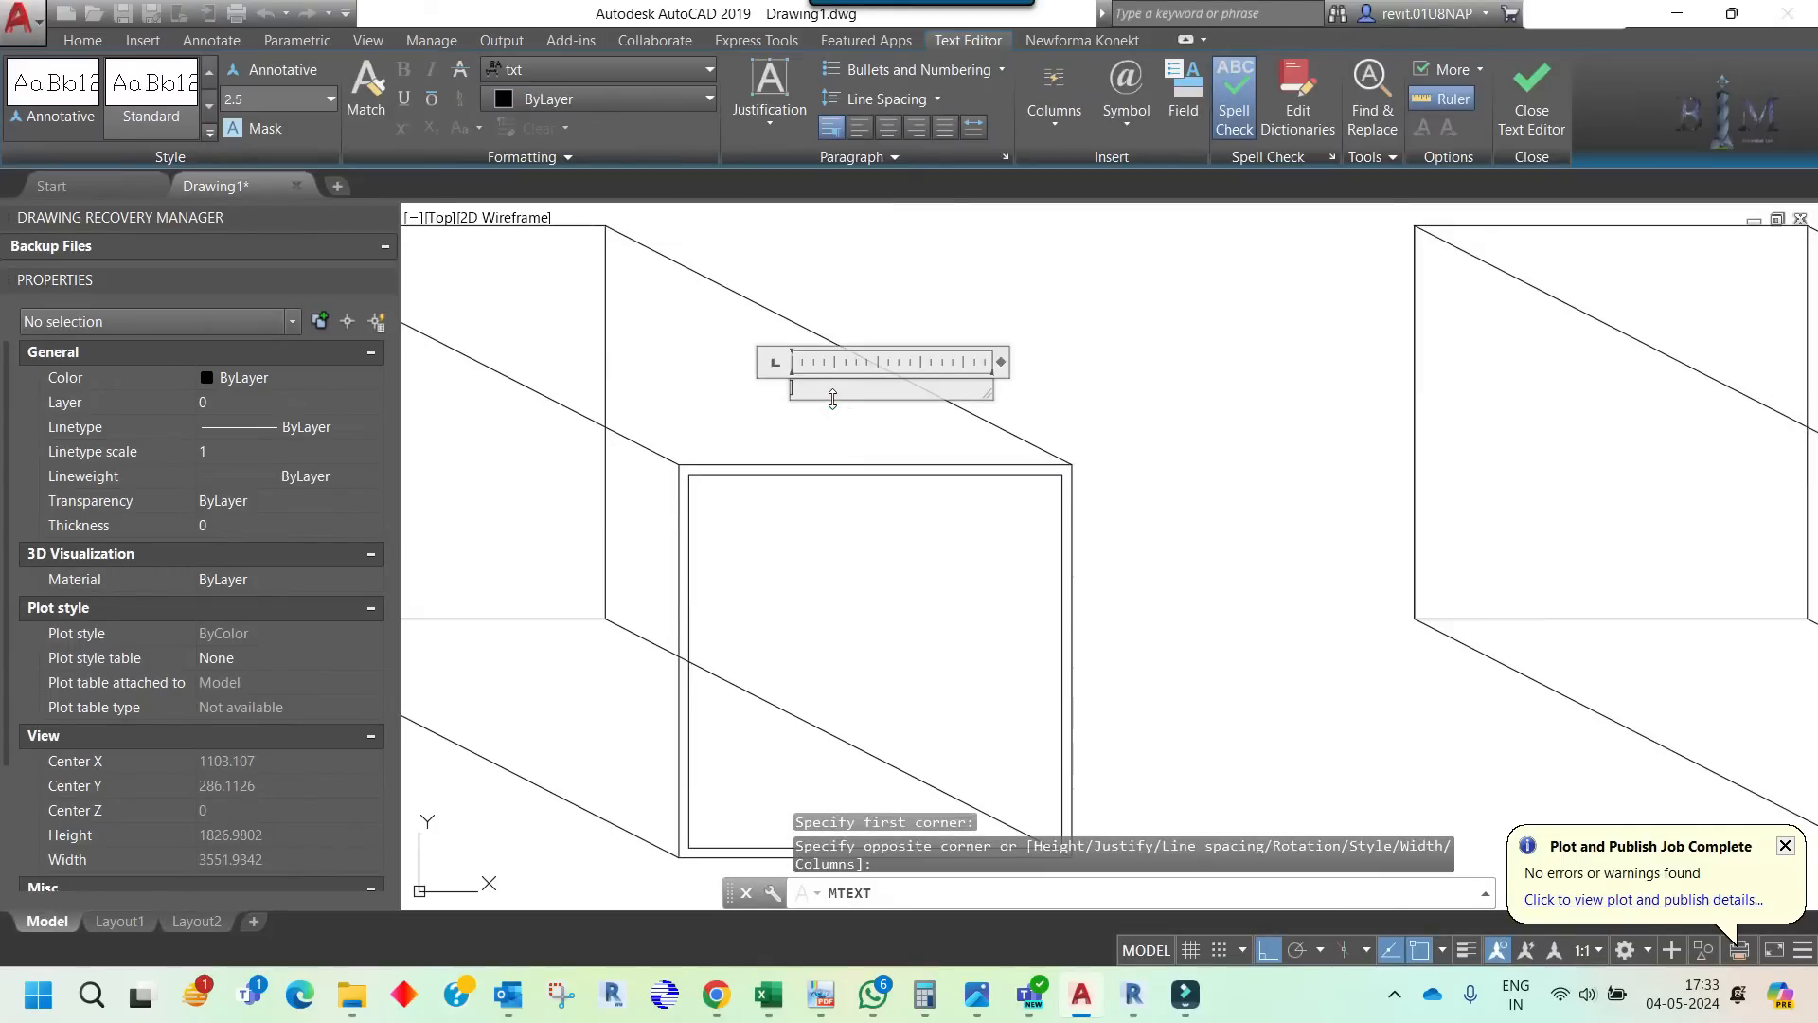
key(Escape)
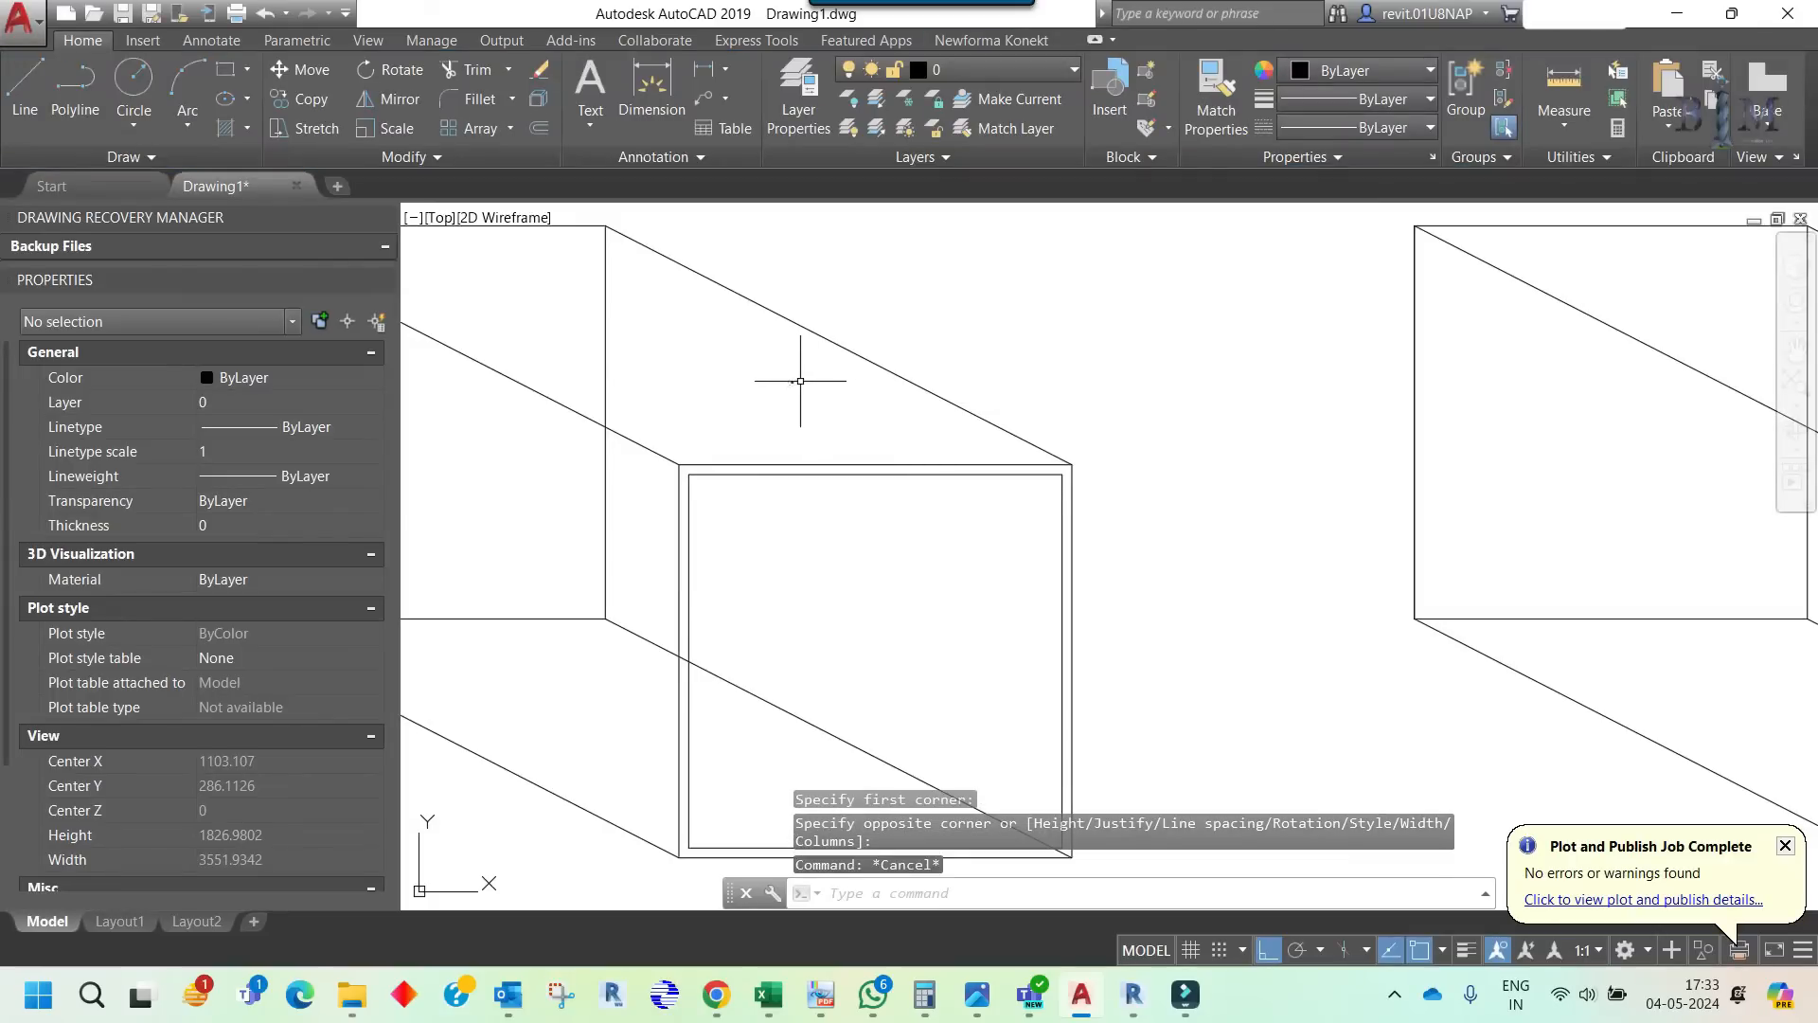
- Try a text height of 250 for the "w" label and settle on 150
click(800, 380)
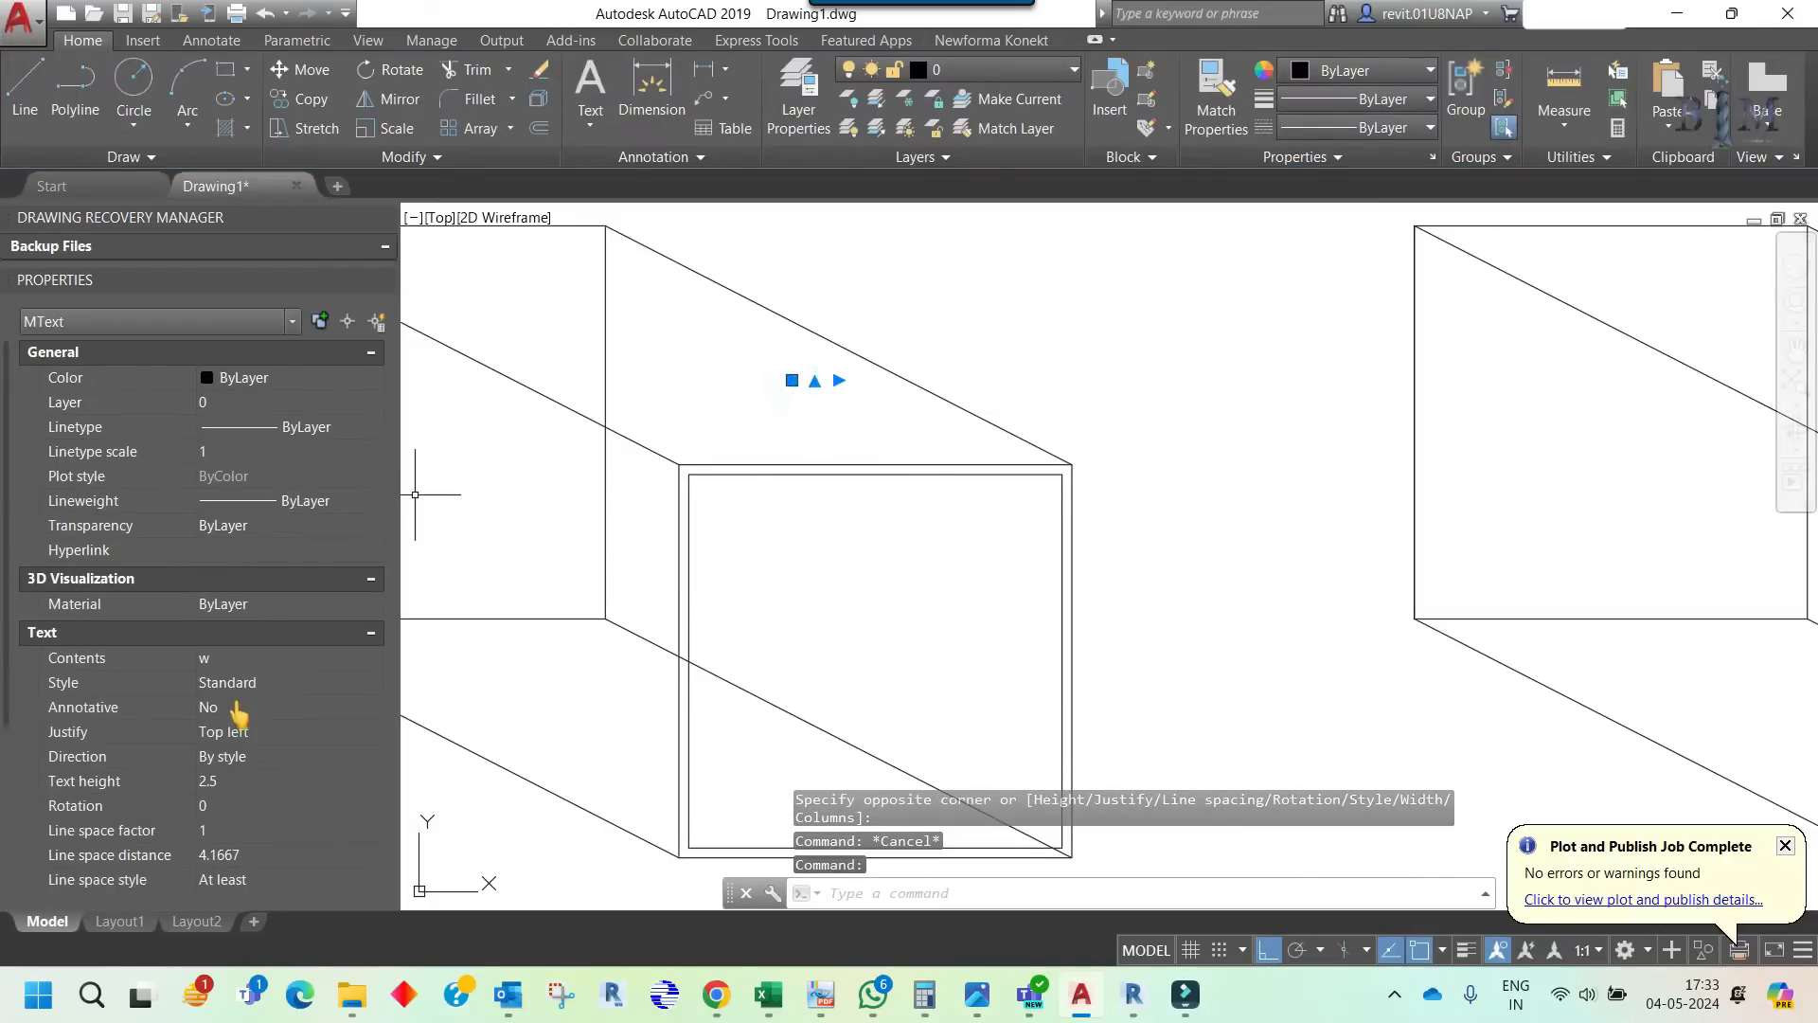
click(236, 780)
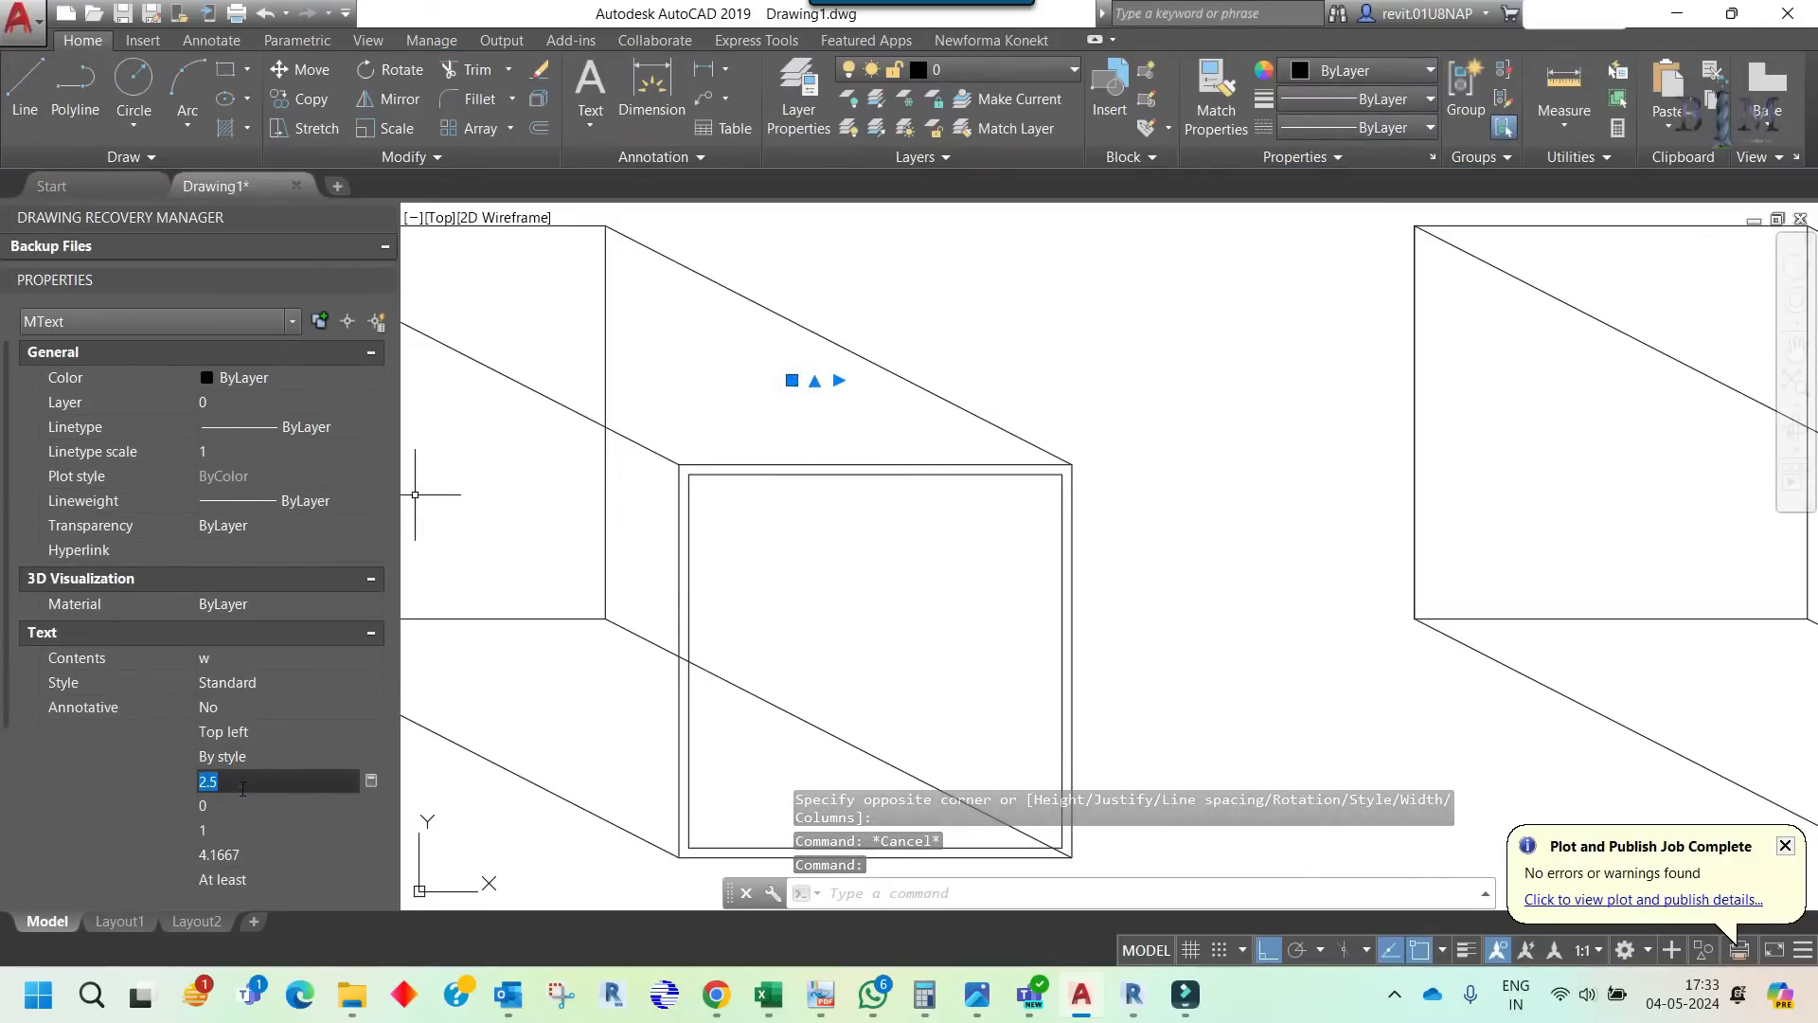
text(250)
key(Tab)
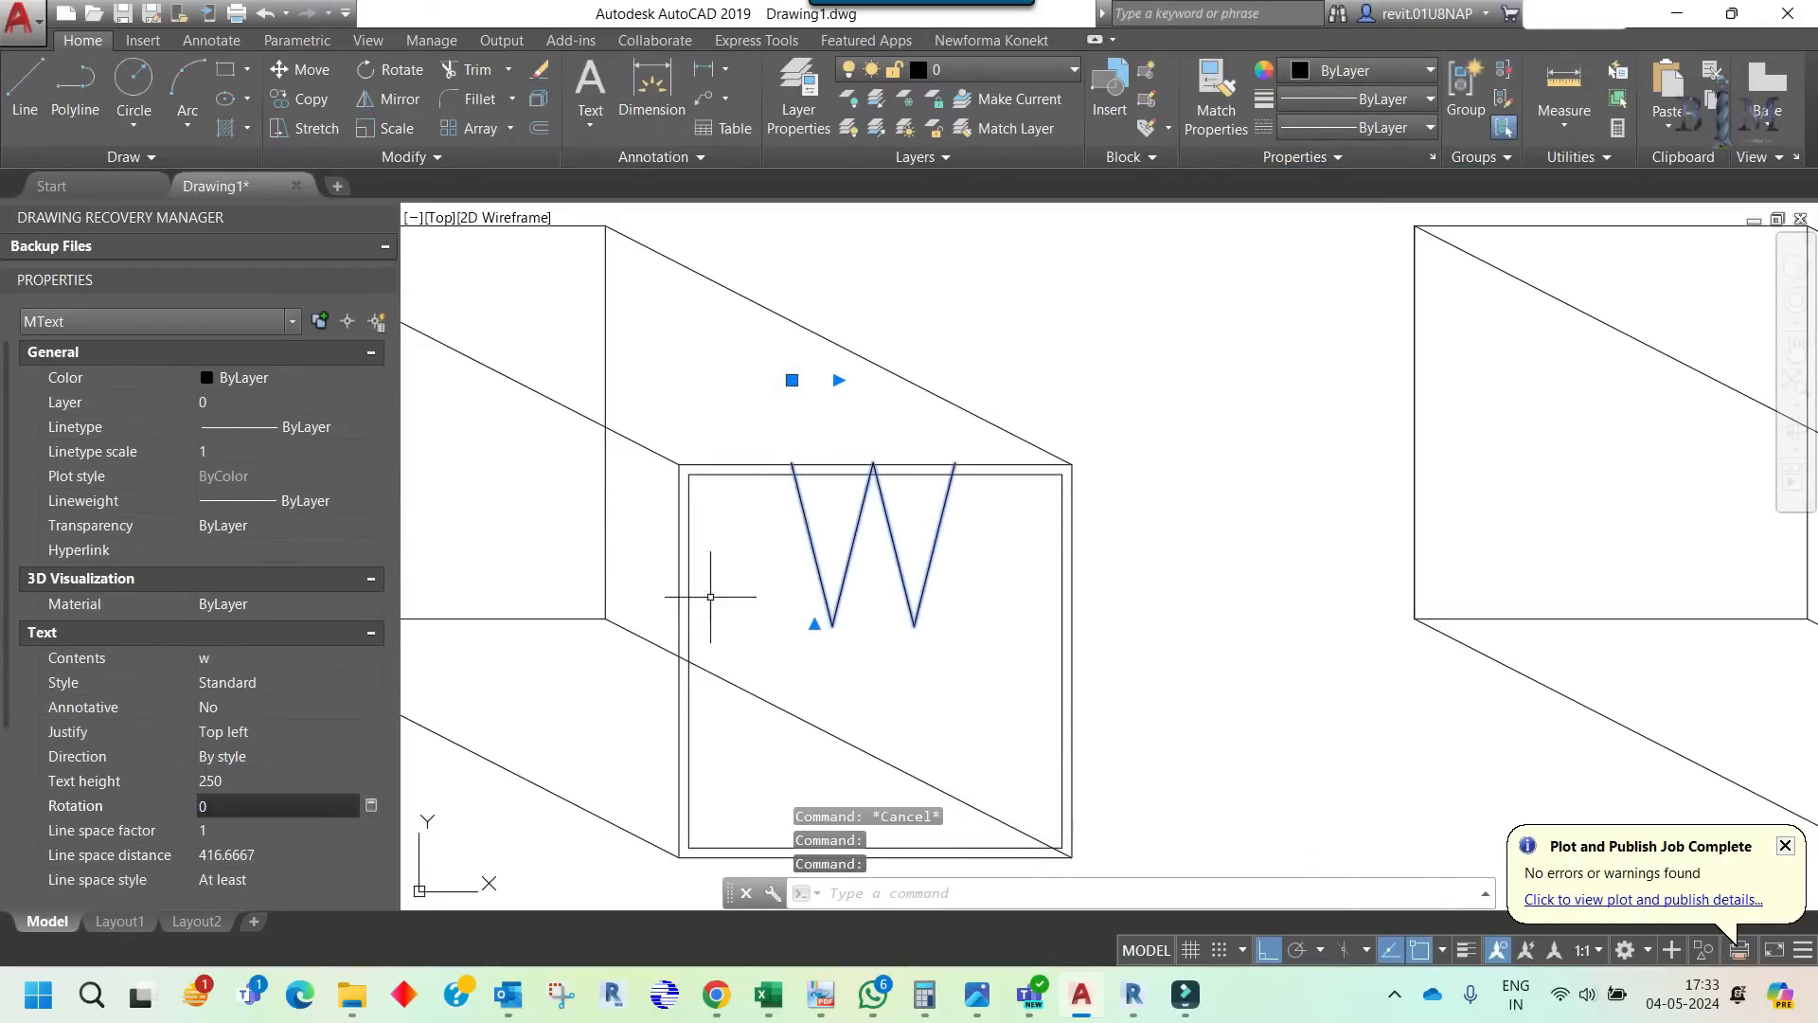
scroll(834, 559, down, 2)
click(254, 782)
text(150)
key(Tab)
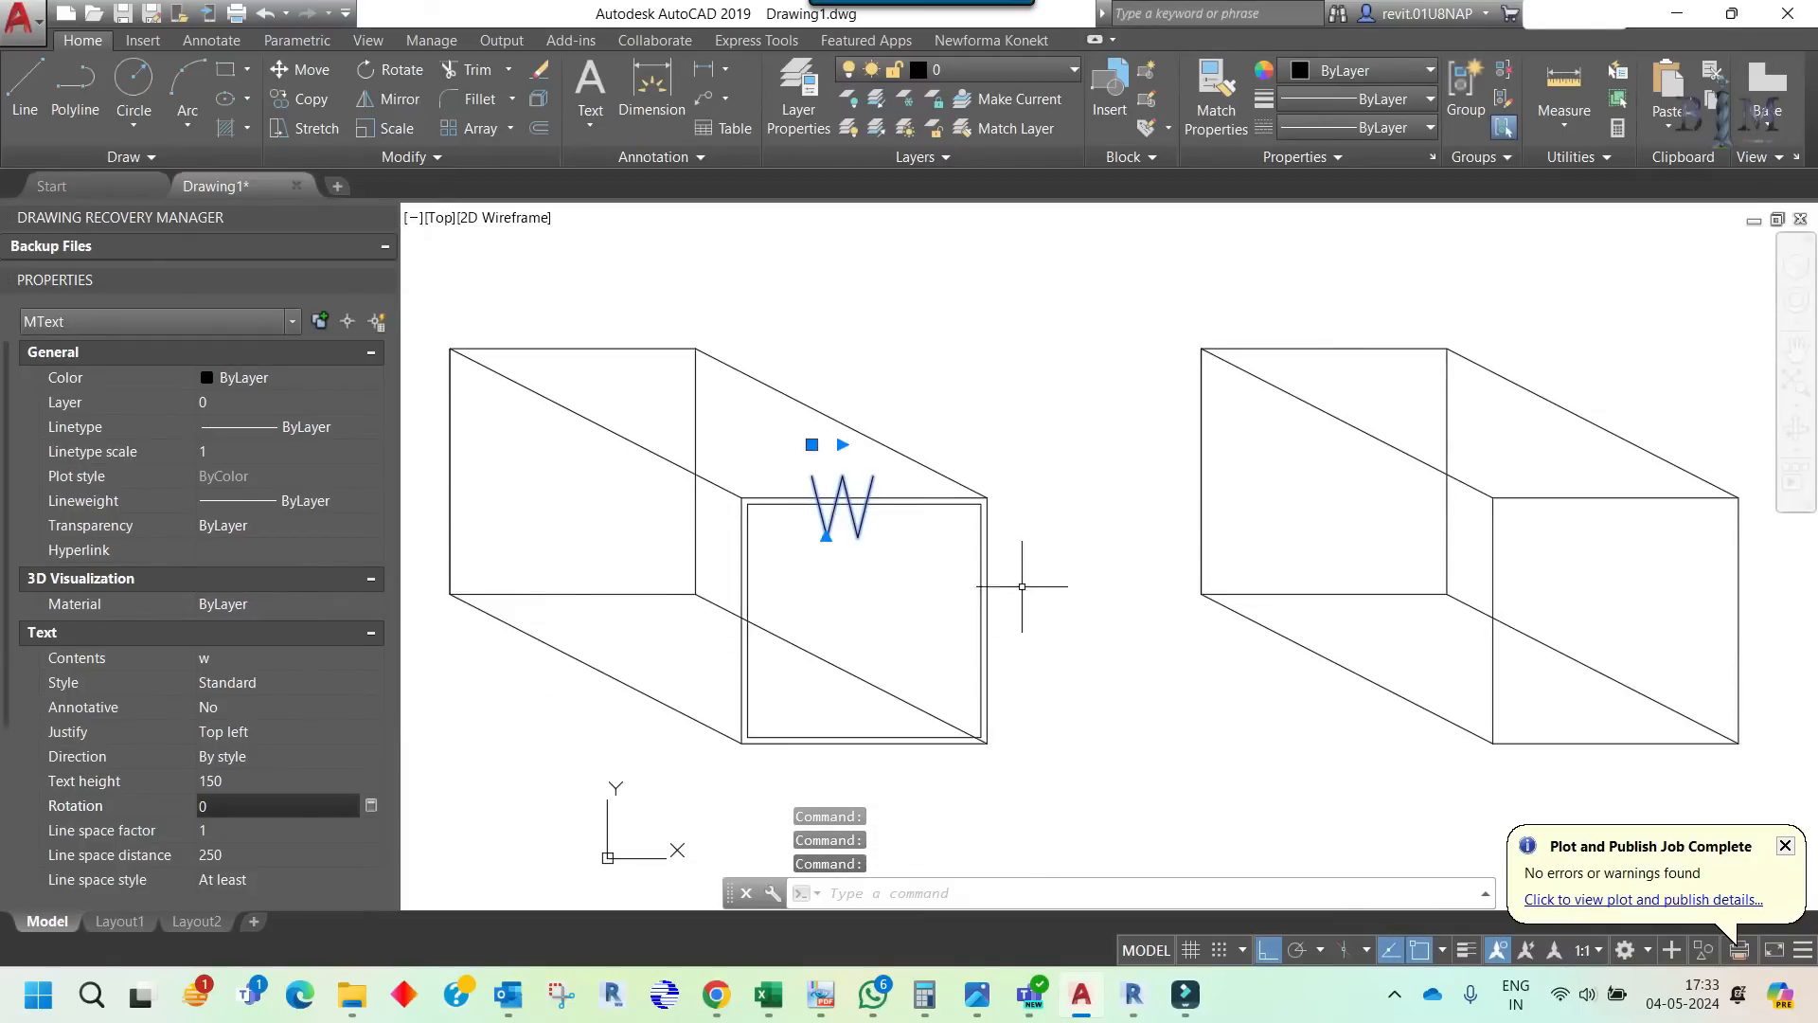
- Move the "w" label straight up so it sits just above the front square's top edge
text(m)
key(Return)
click(1060, 617)
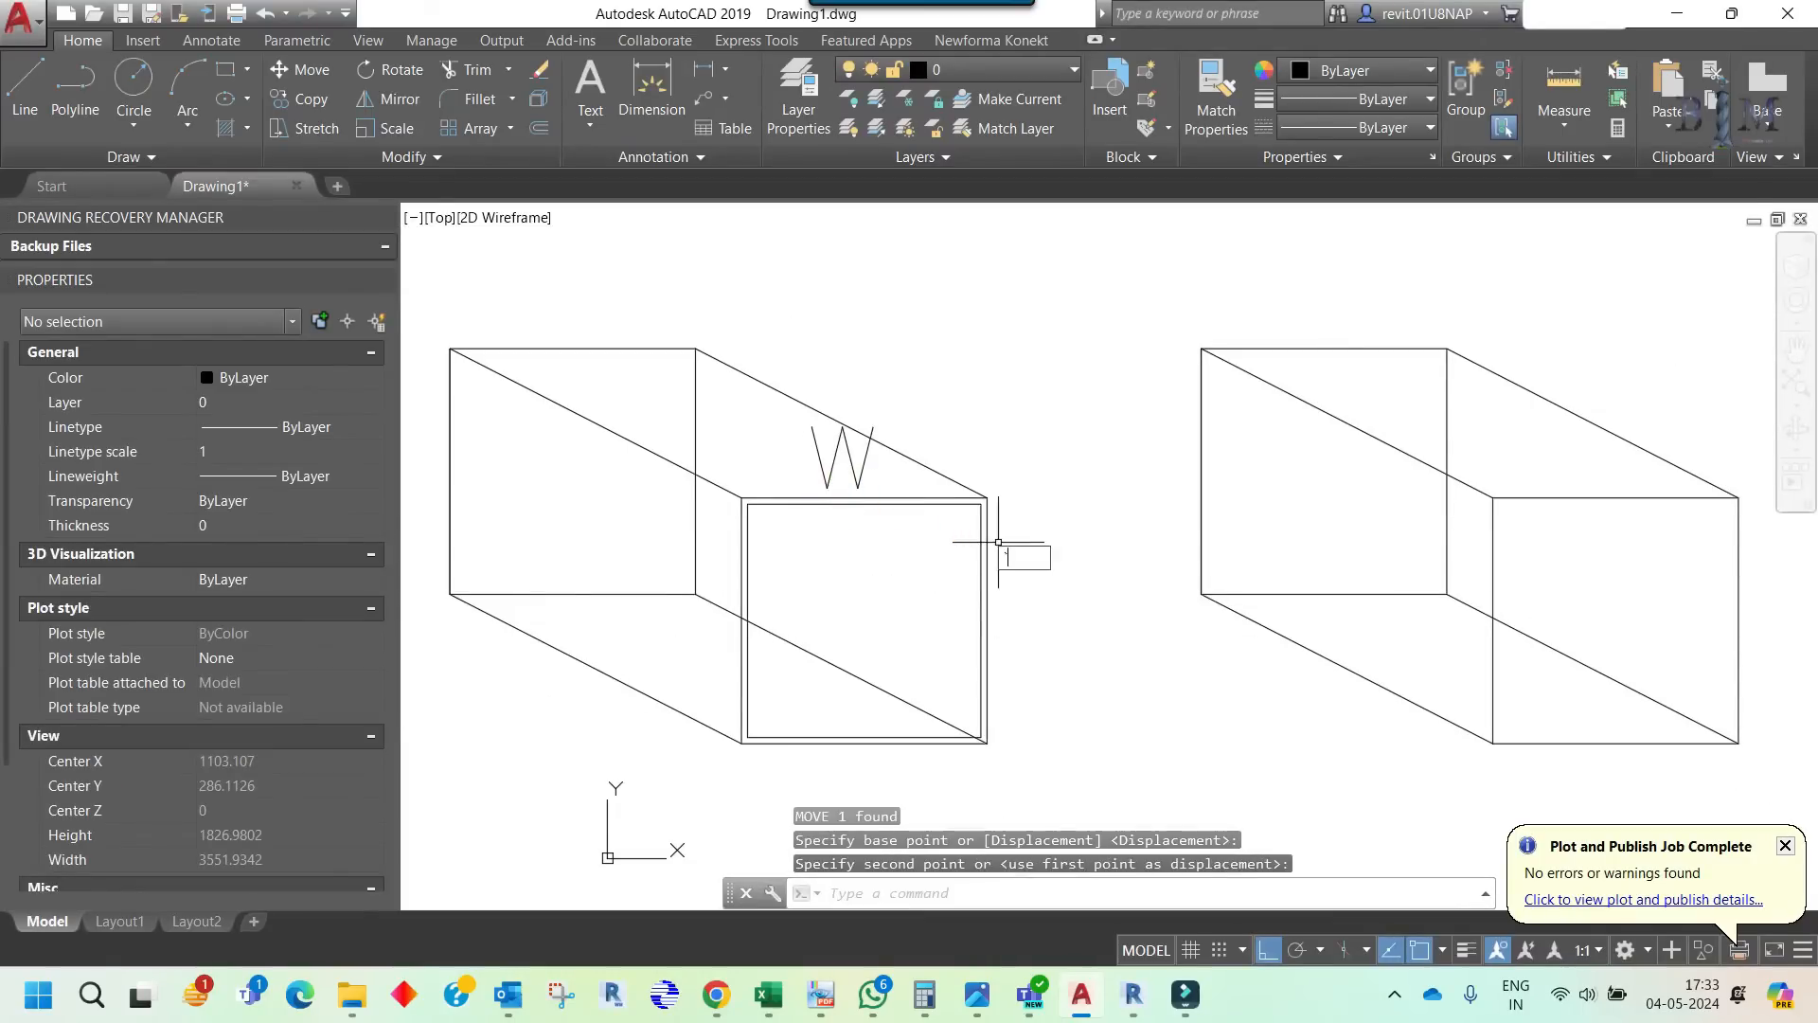
- Copy the "w" label to just beside the right edge of the left box's front square
key(Escape)
key(Escape)
click(866, 467)
text(co)
key(Return)
click(864, 620)
key(F8)
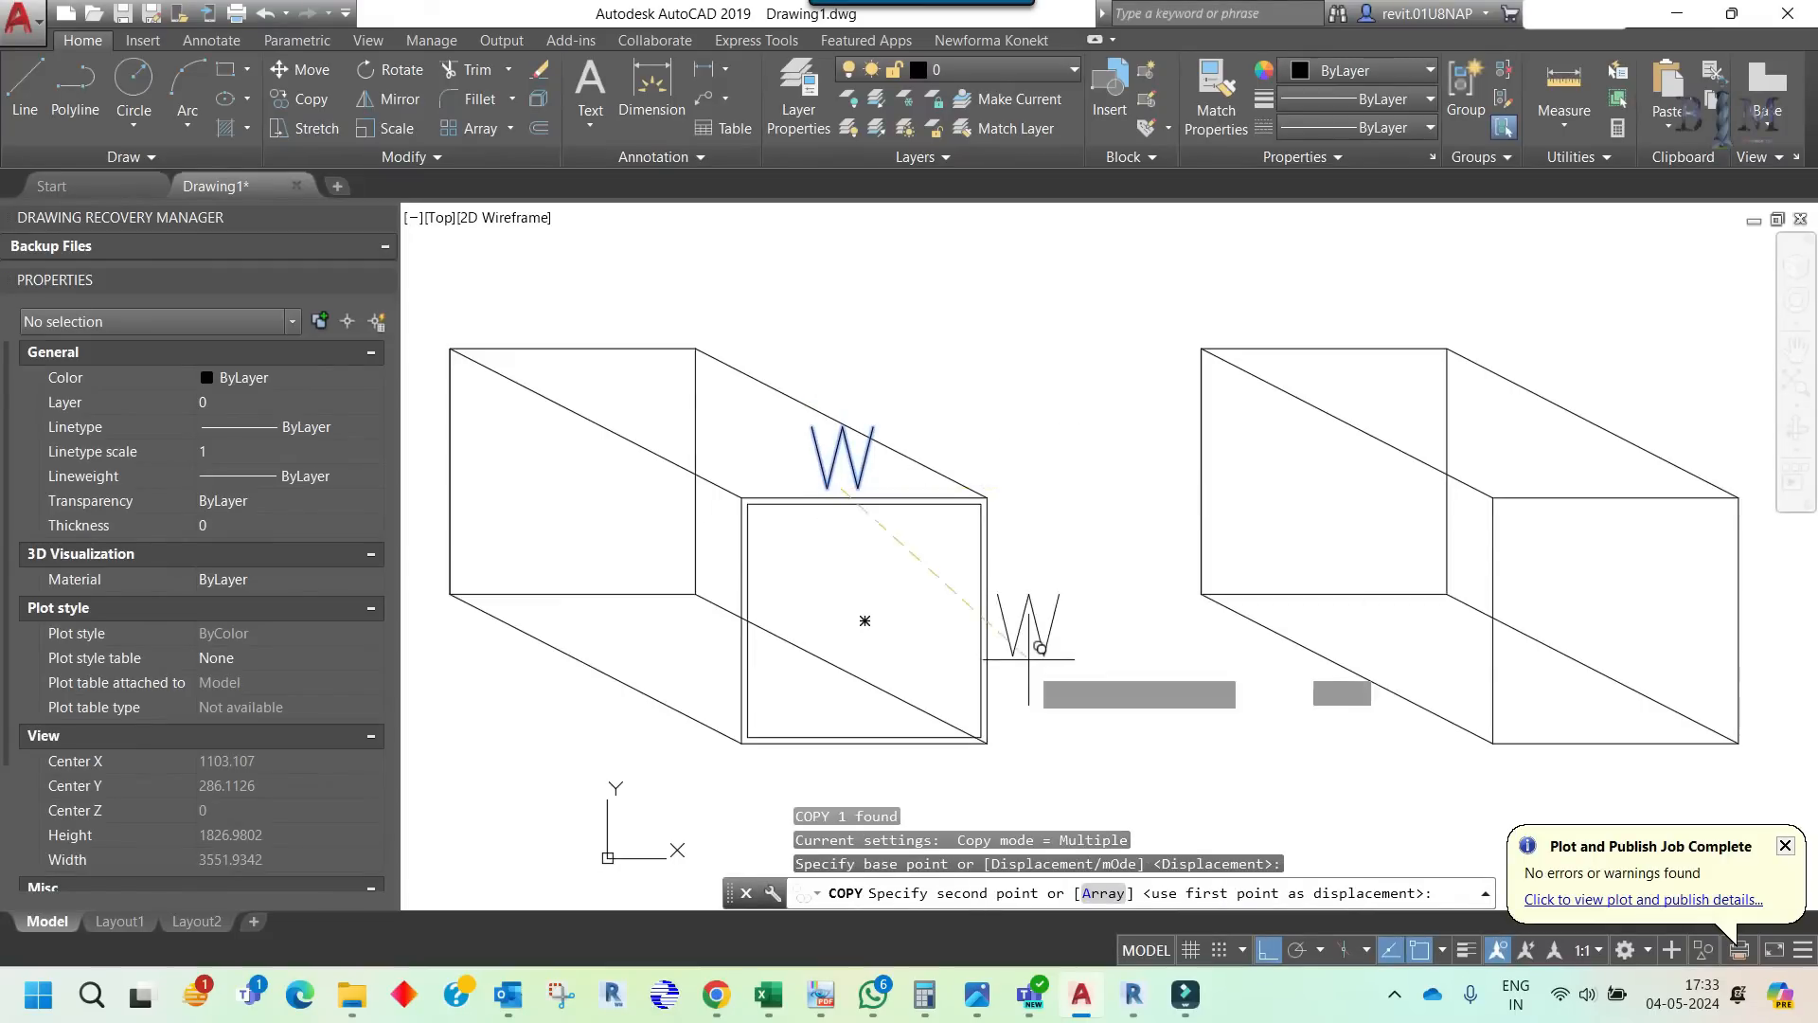
click(1043, 617)
key(Escape)
- Change the text of the copied label beside the front square to "H"
click(1050, 608)
double_click(1051, 609)
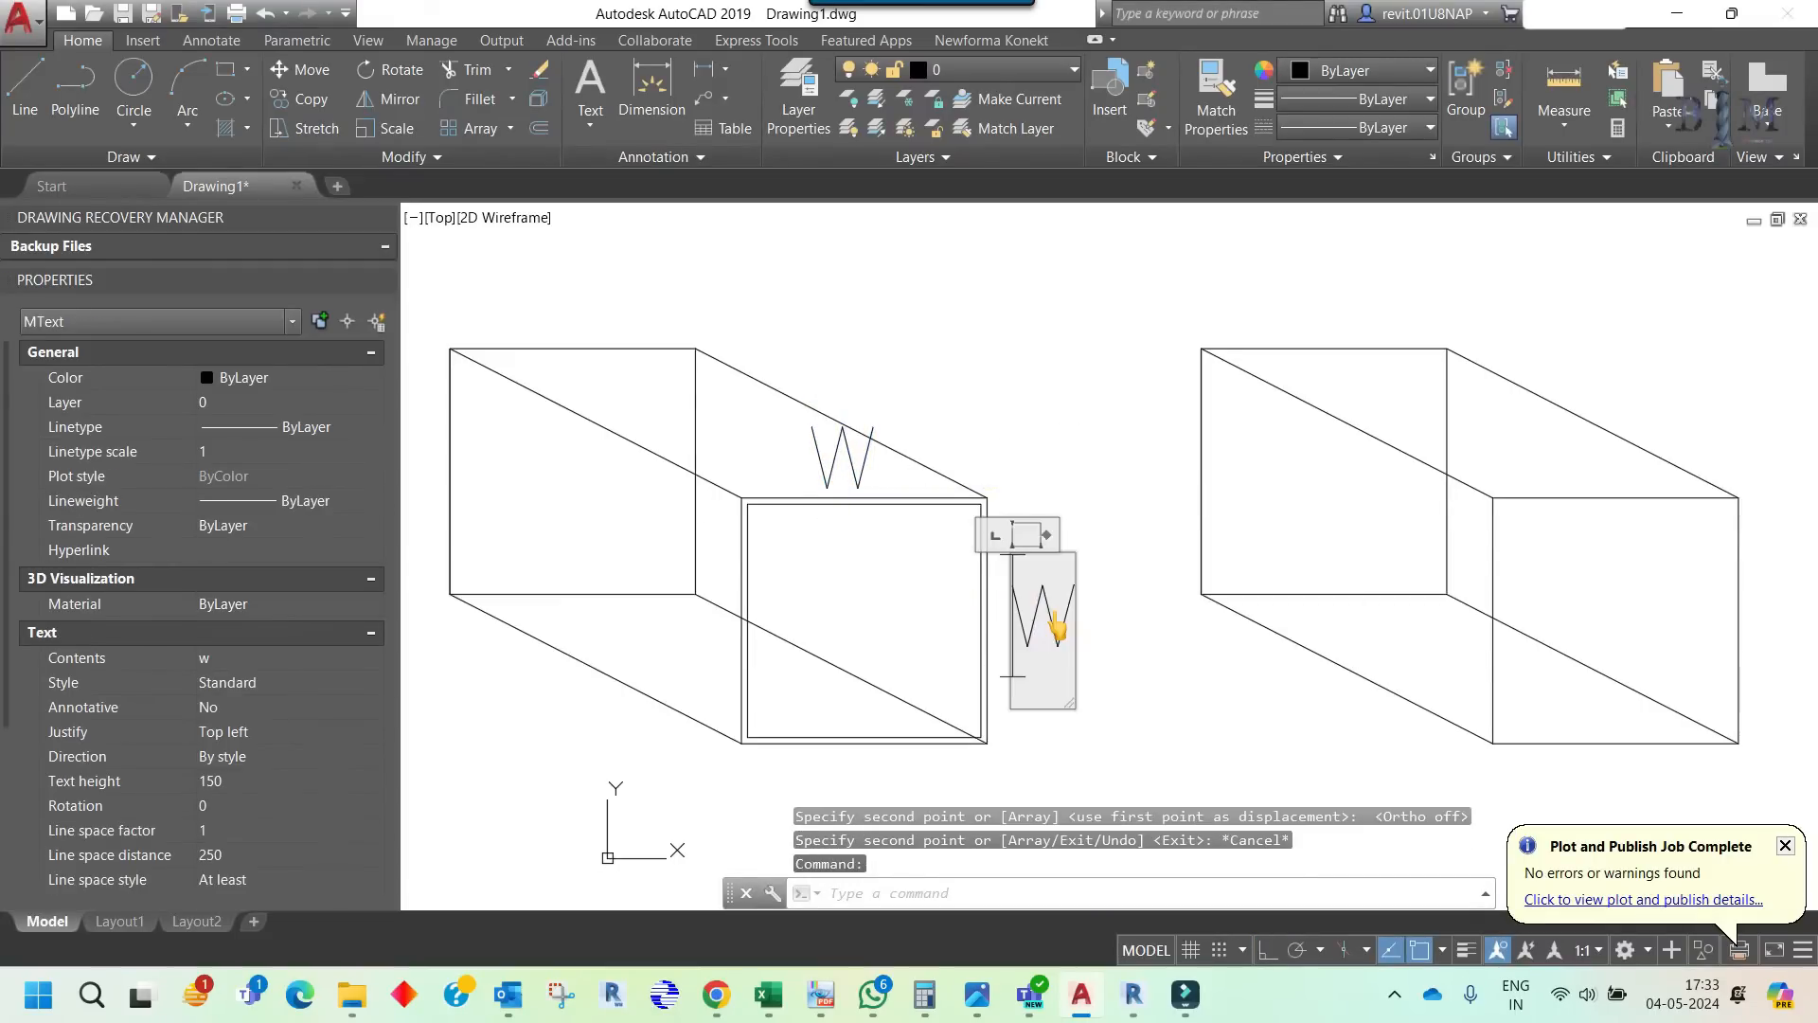
text(A)
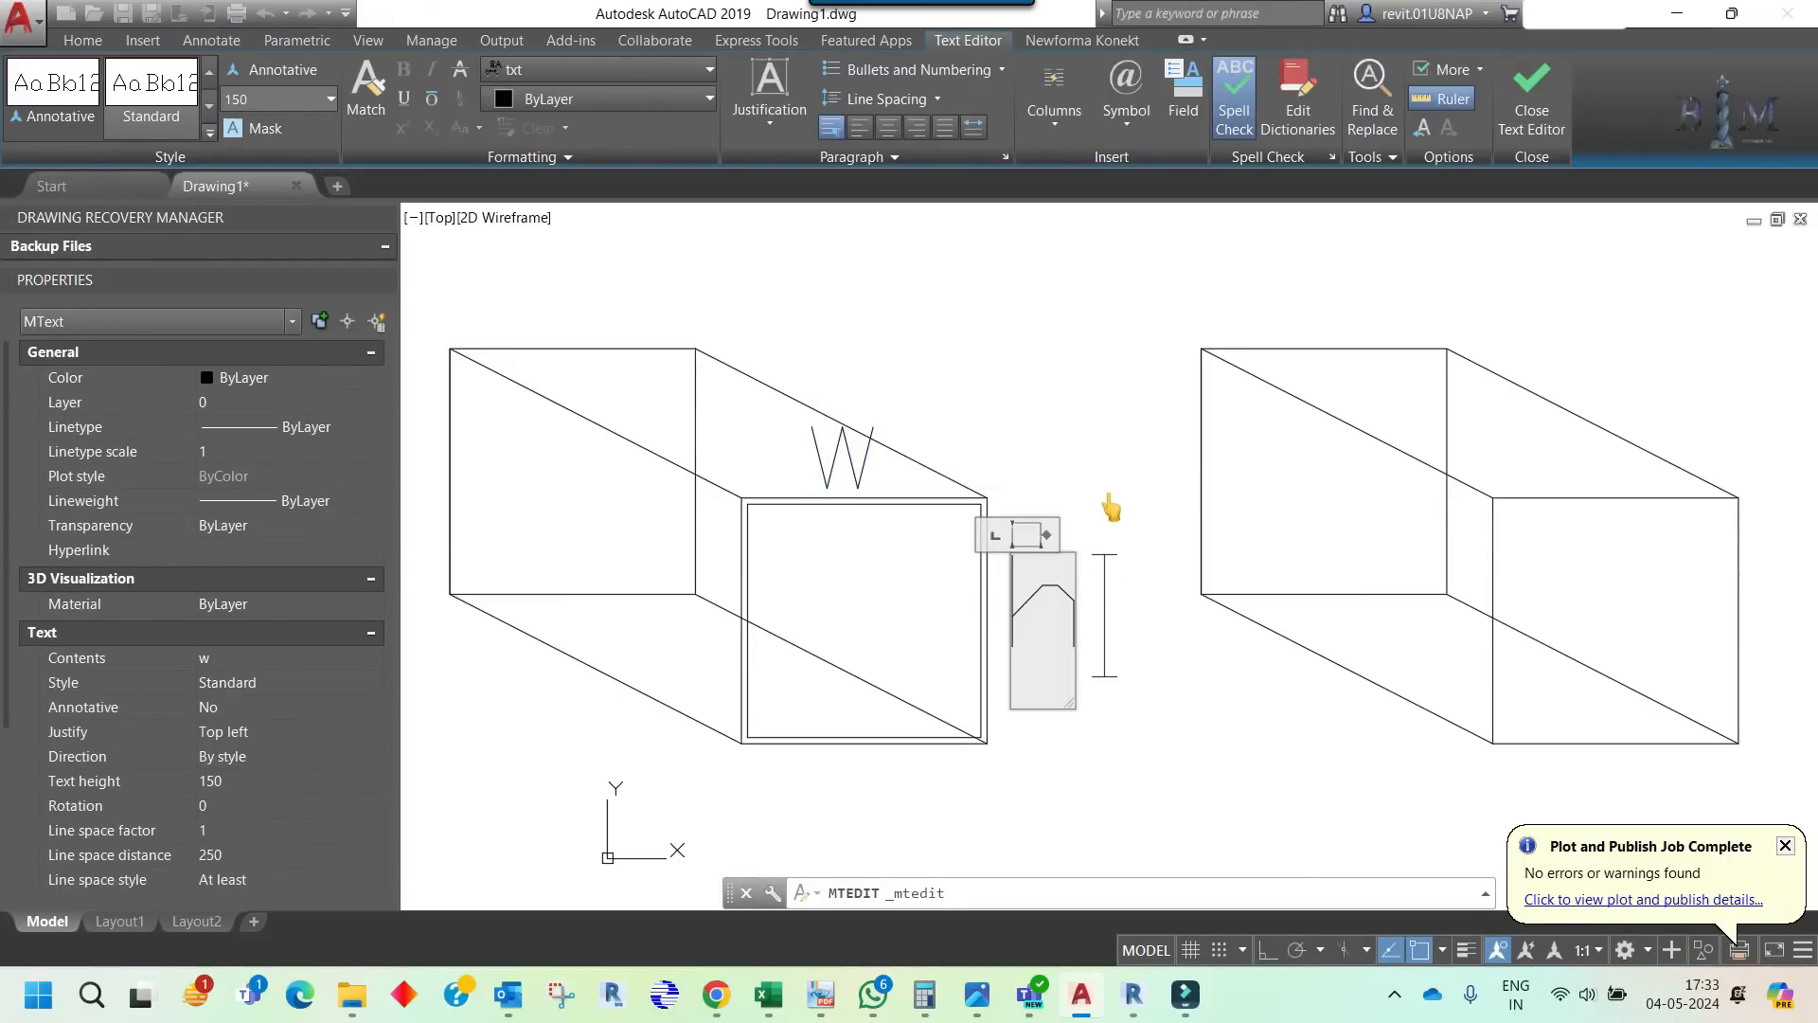
key(ctrl+a)
key(Right)
key(BackSpace)
key(Caps_Lock)
text(H)
click(1102, 519)
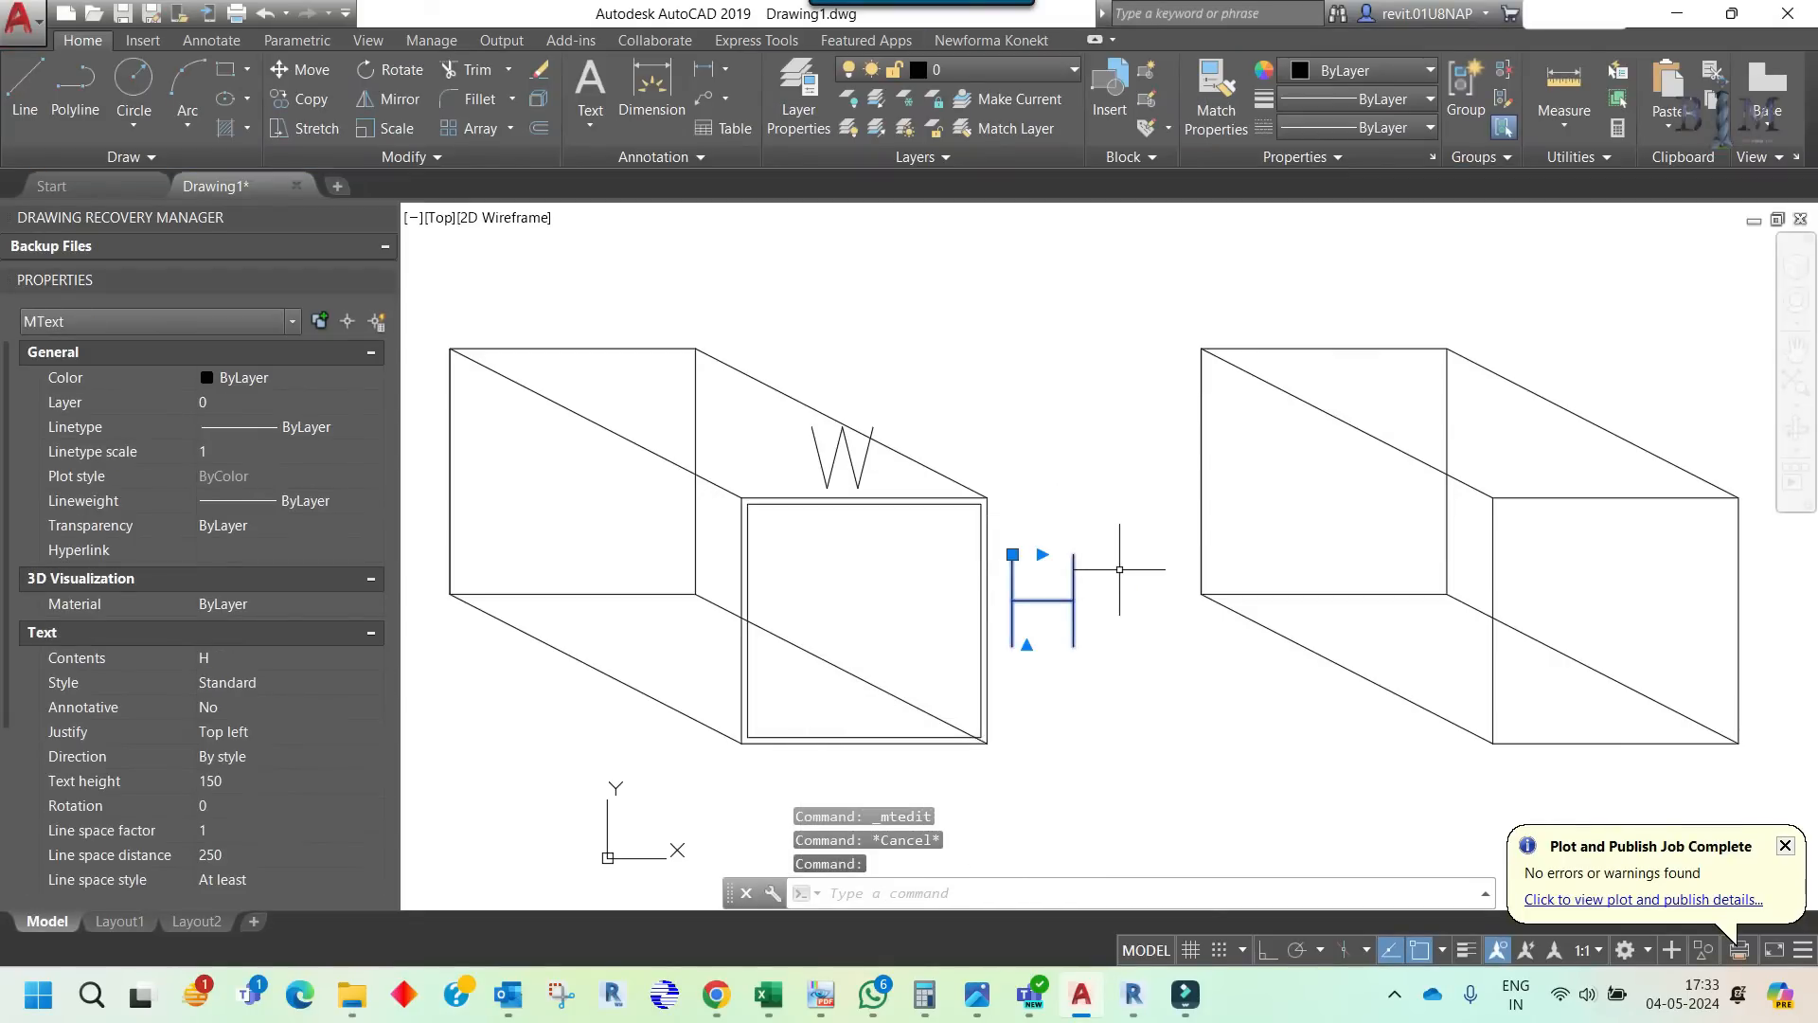
- Copy the "H" label to below the left box's slanted bottom edge and change the copy's text to "L"
text(co)
key(space)
click(1012, 554)
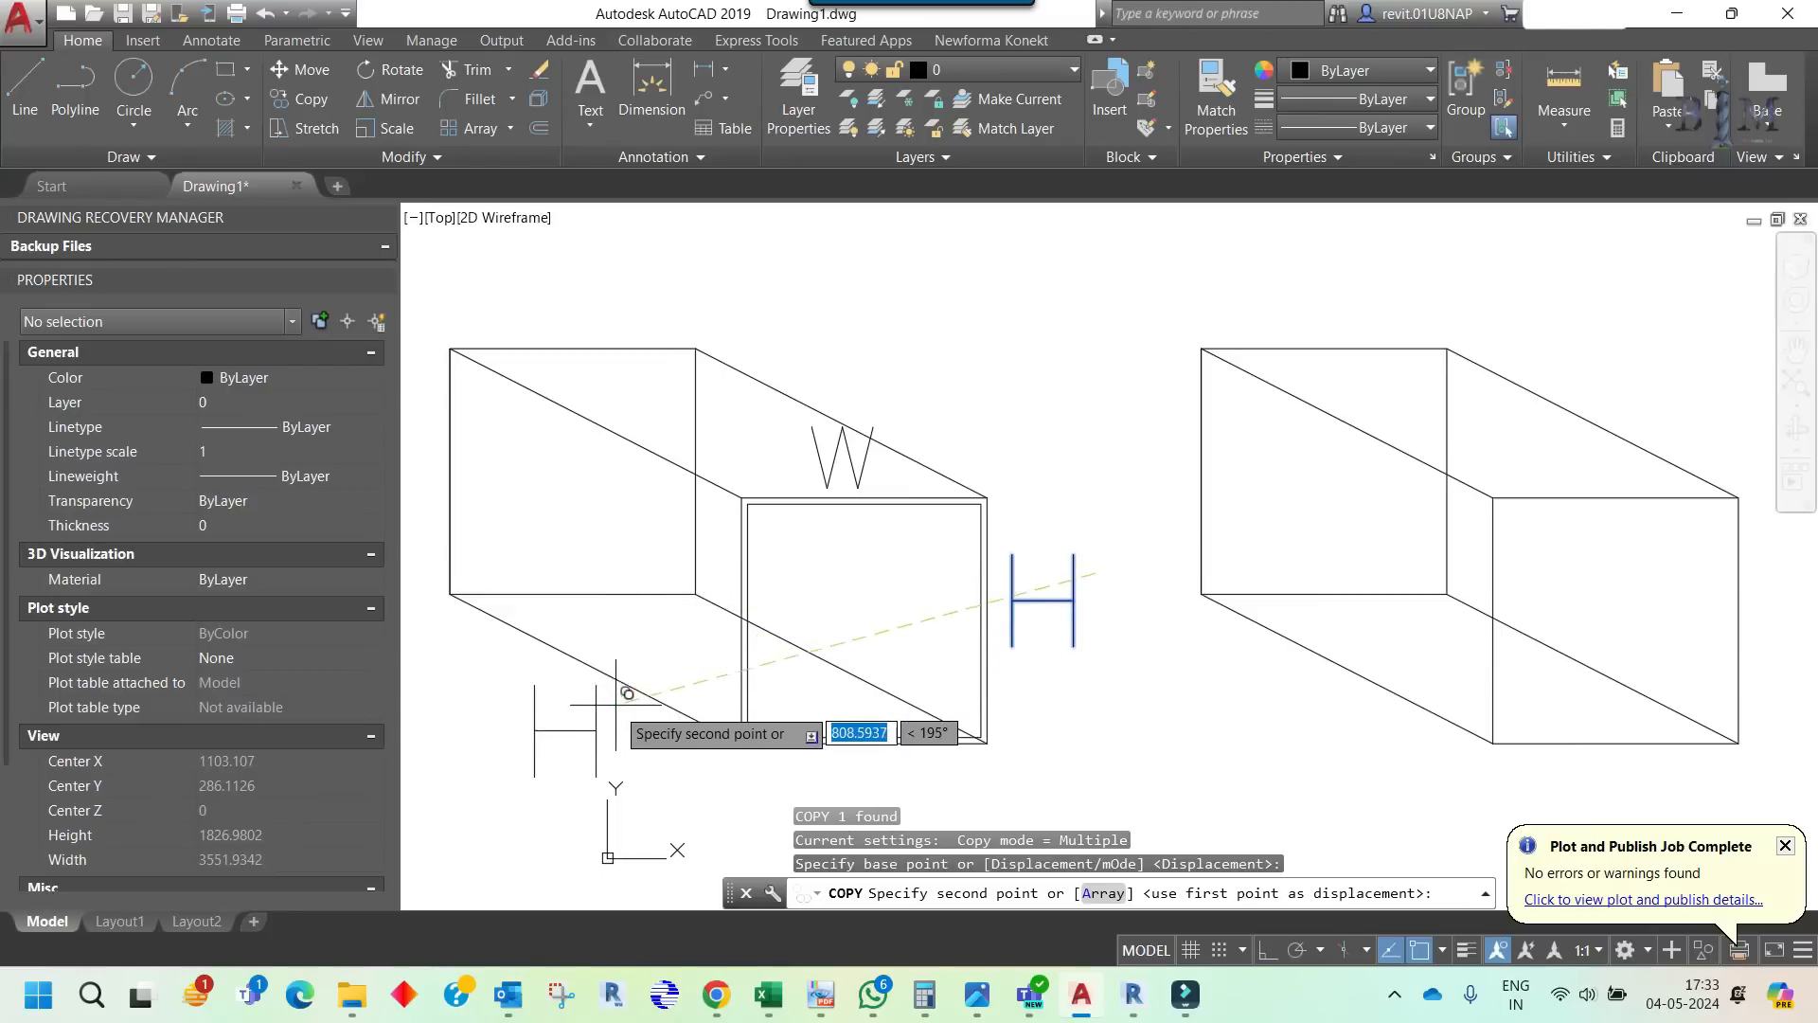
click(527, 694)
key(Escape)
double_click(589, 722)
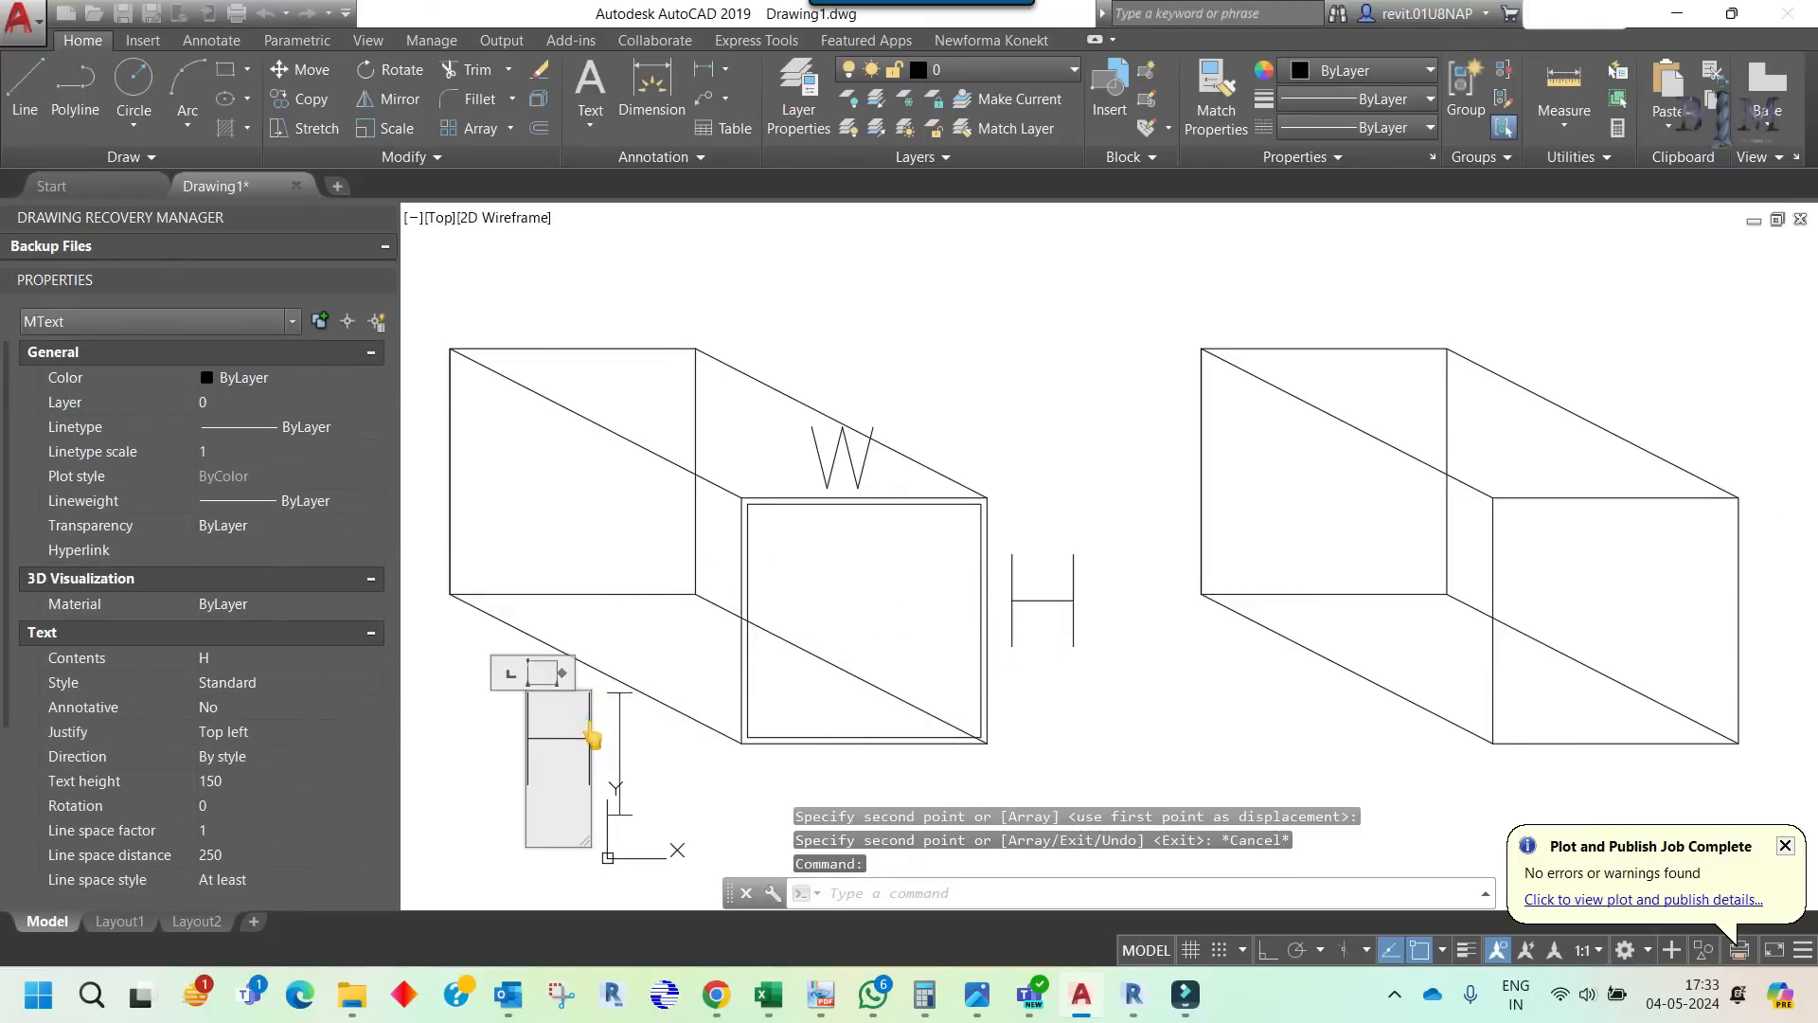
key(BackSpace)
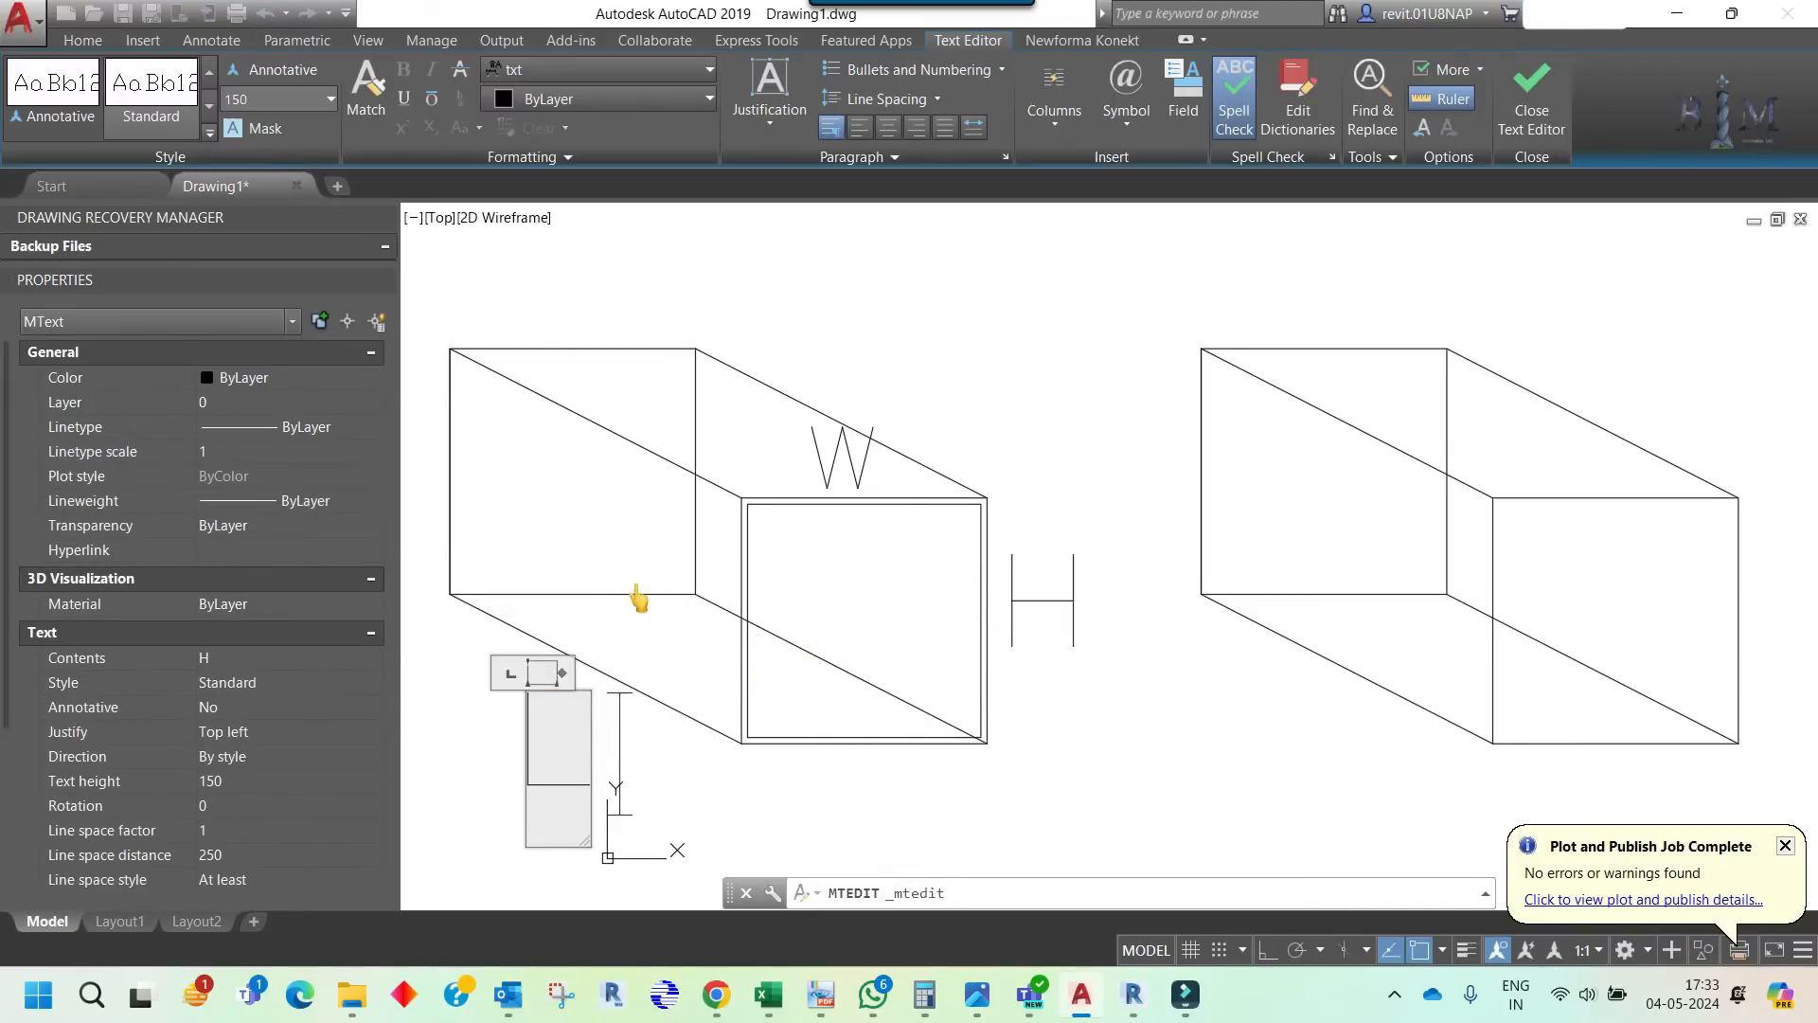
text(L)
click(639, 599)
scroll(568, 455, down, 3)
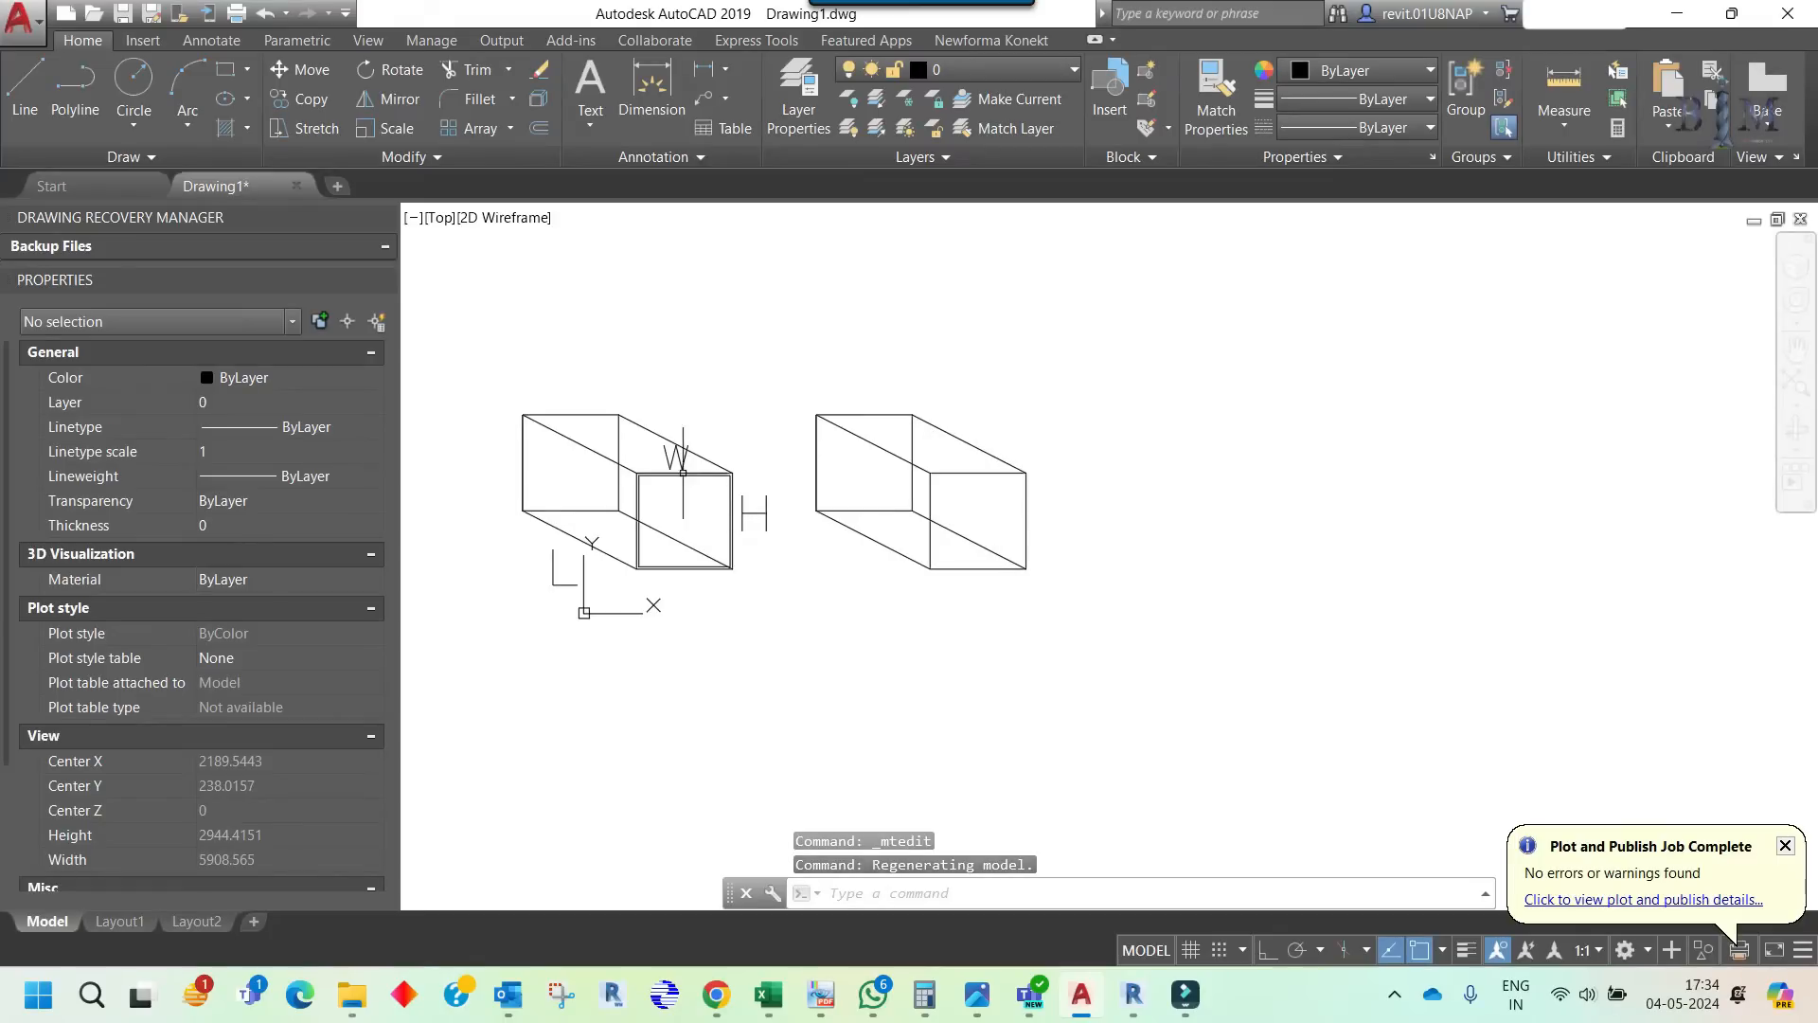
mouse_move(682, 471)
middle_down()
mouse_move(751, 495)
mouse_move(724, 516)
middle_up()
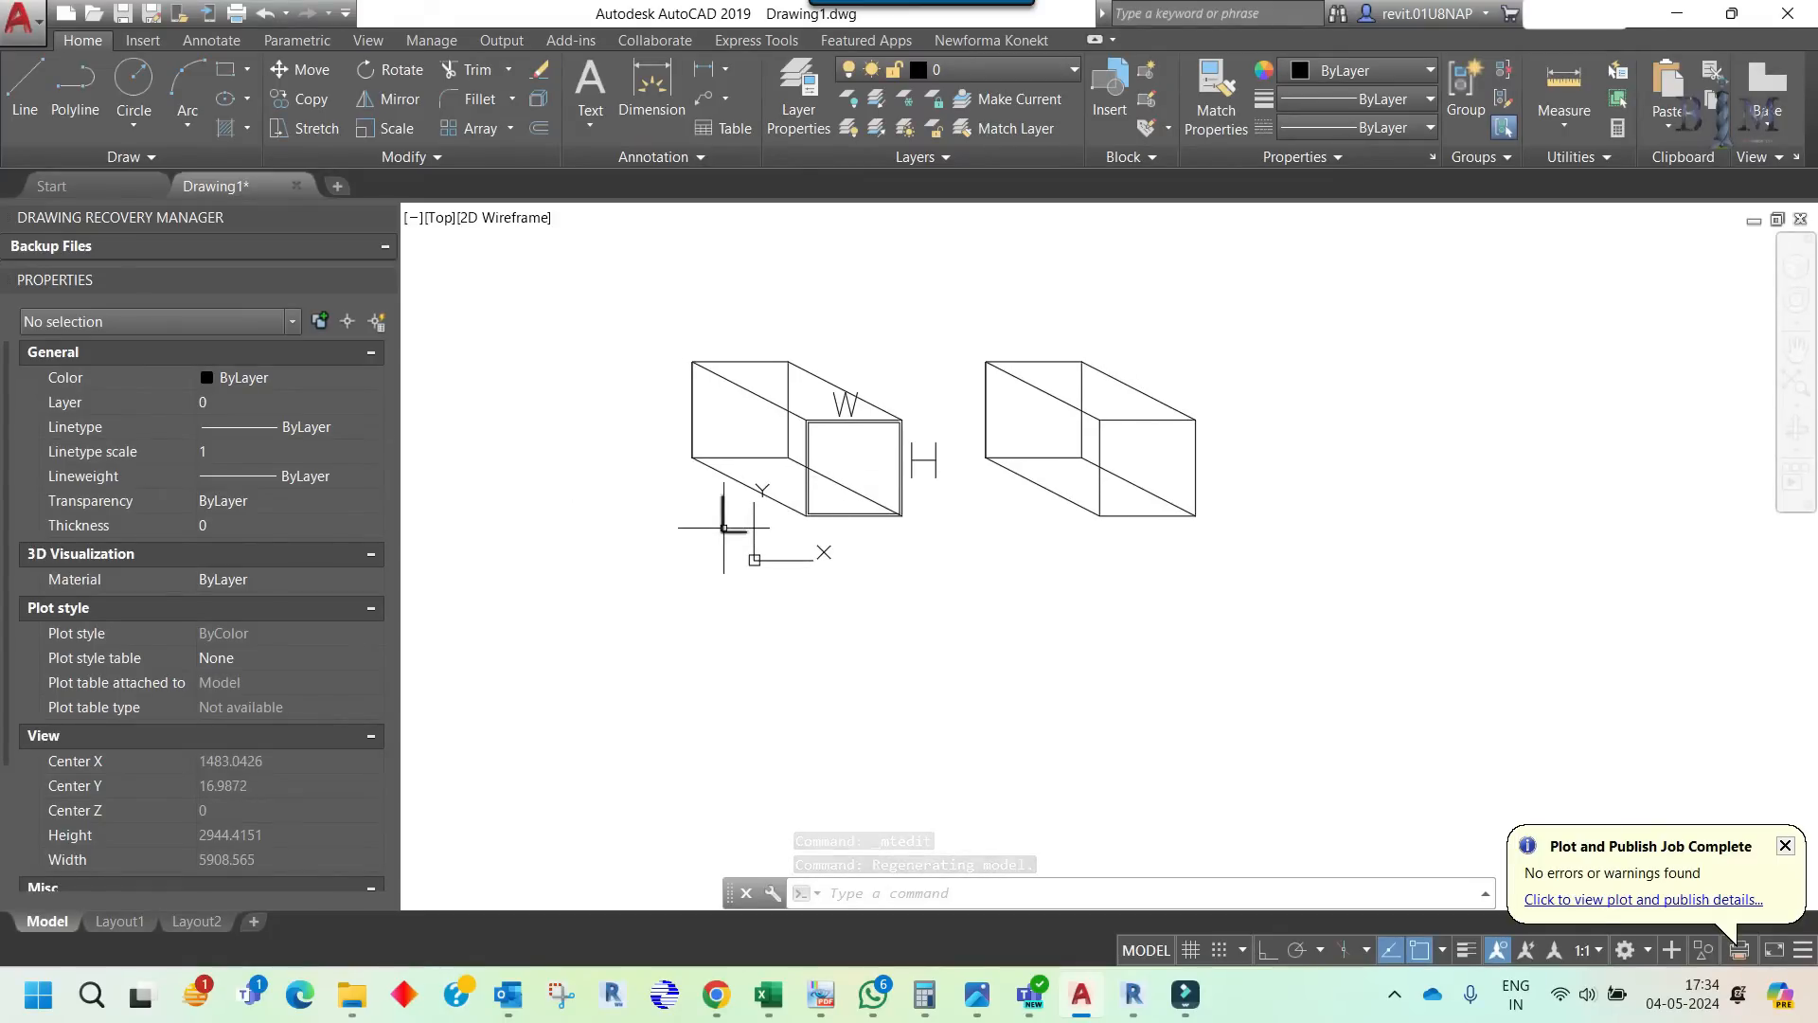
click(723, 527)
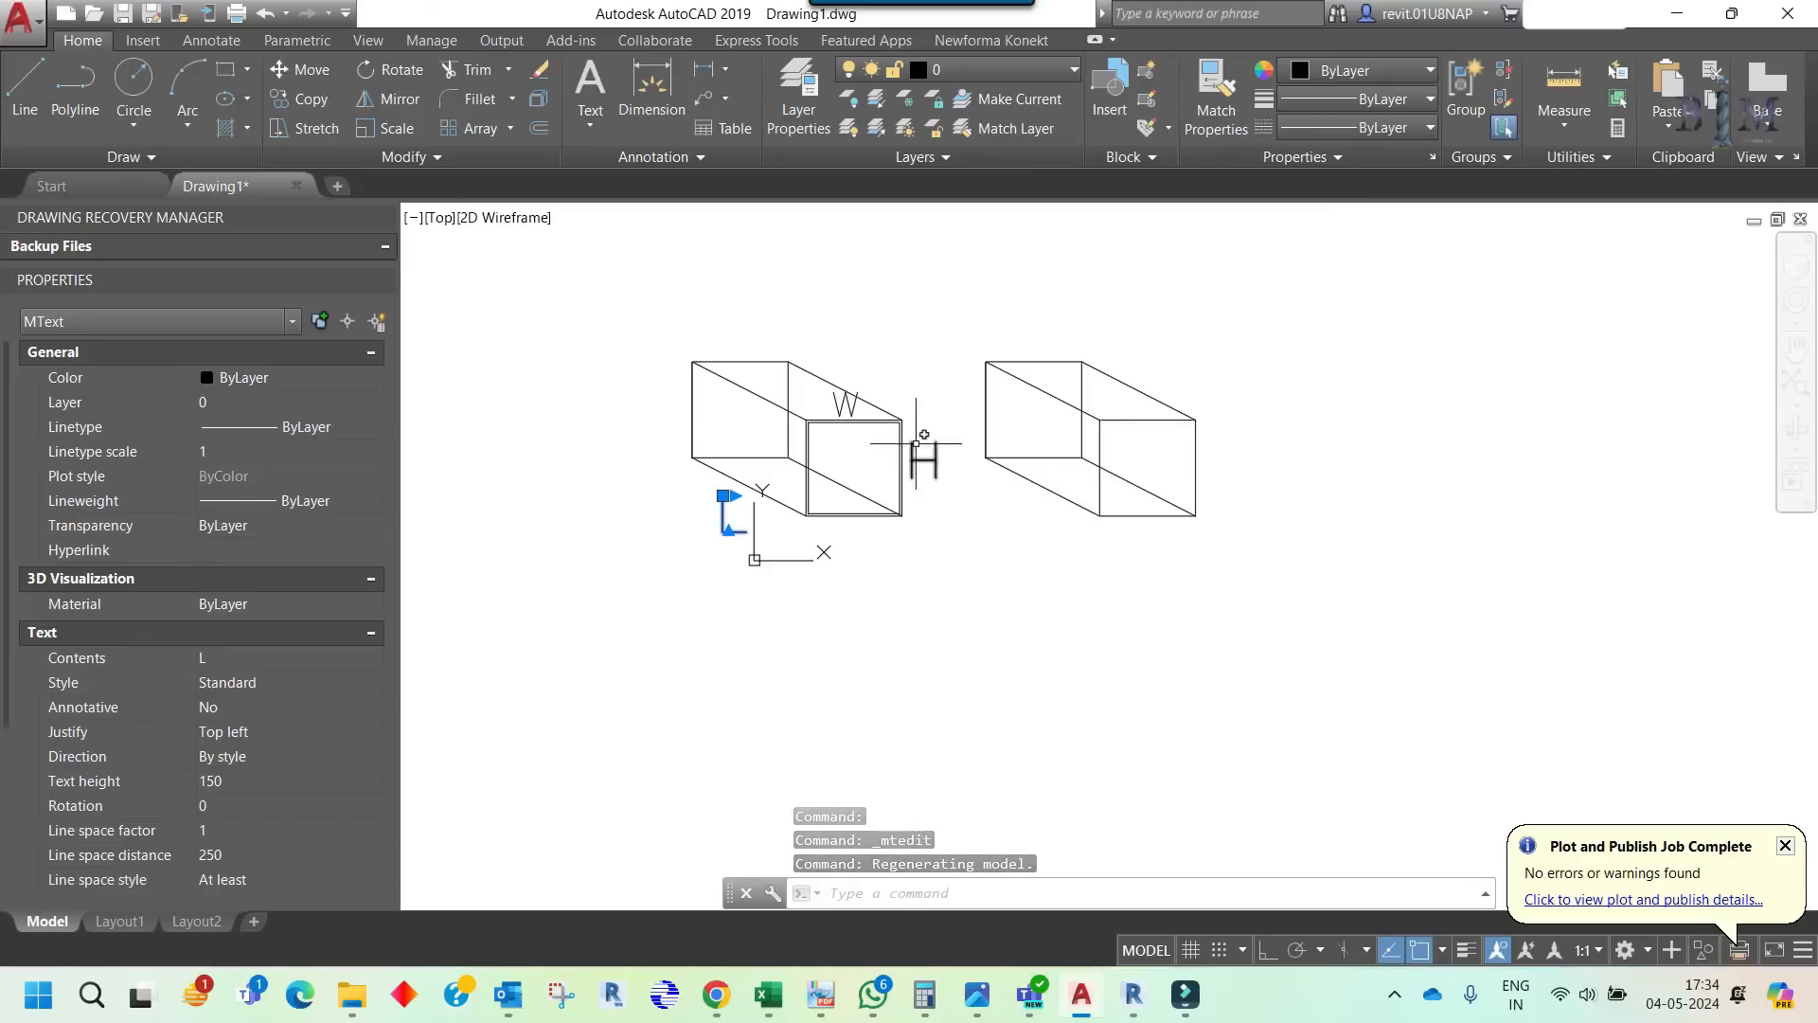
scroll(873, 407, up, 6)
key(Escape)
key(Escape)
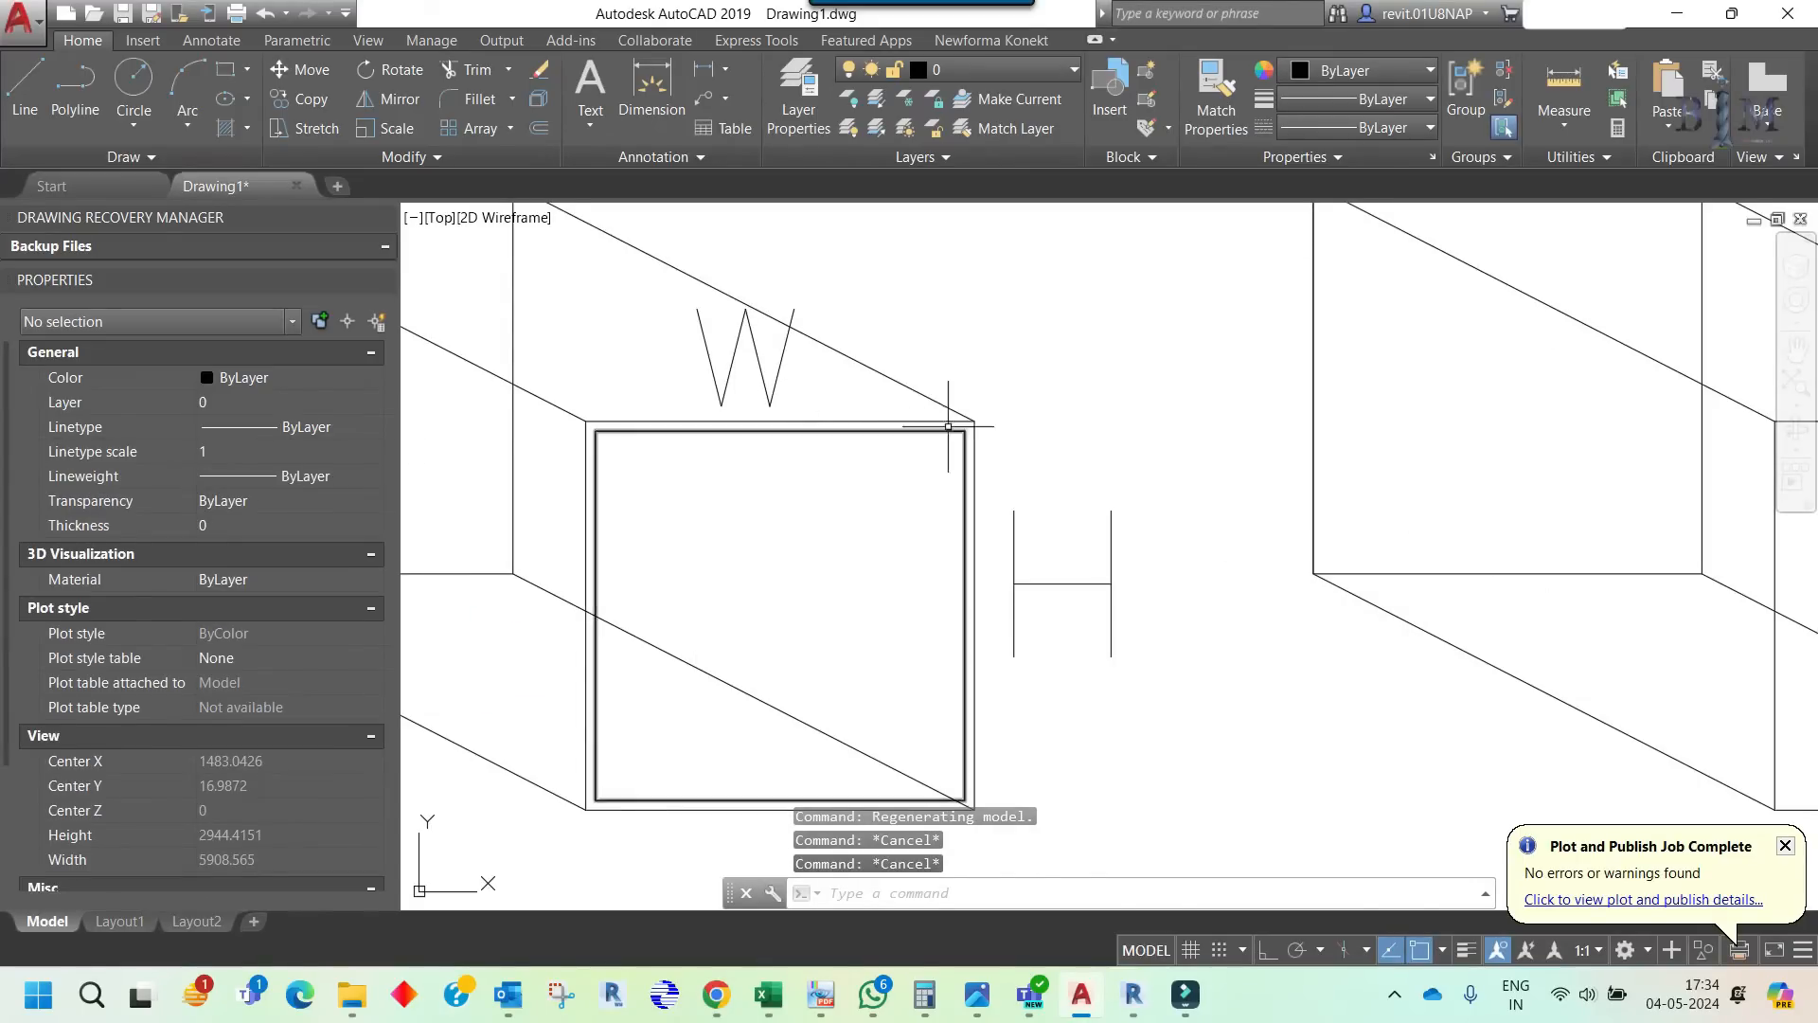
- Hatch the right box's front square with the ANGLE pattern at scale 1
scroll(957, 424, down, 4)
key(Escape)
text(h)
key(Return)
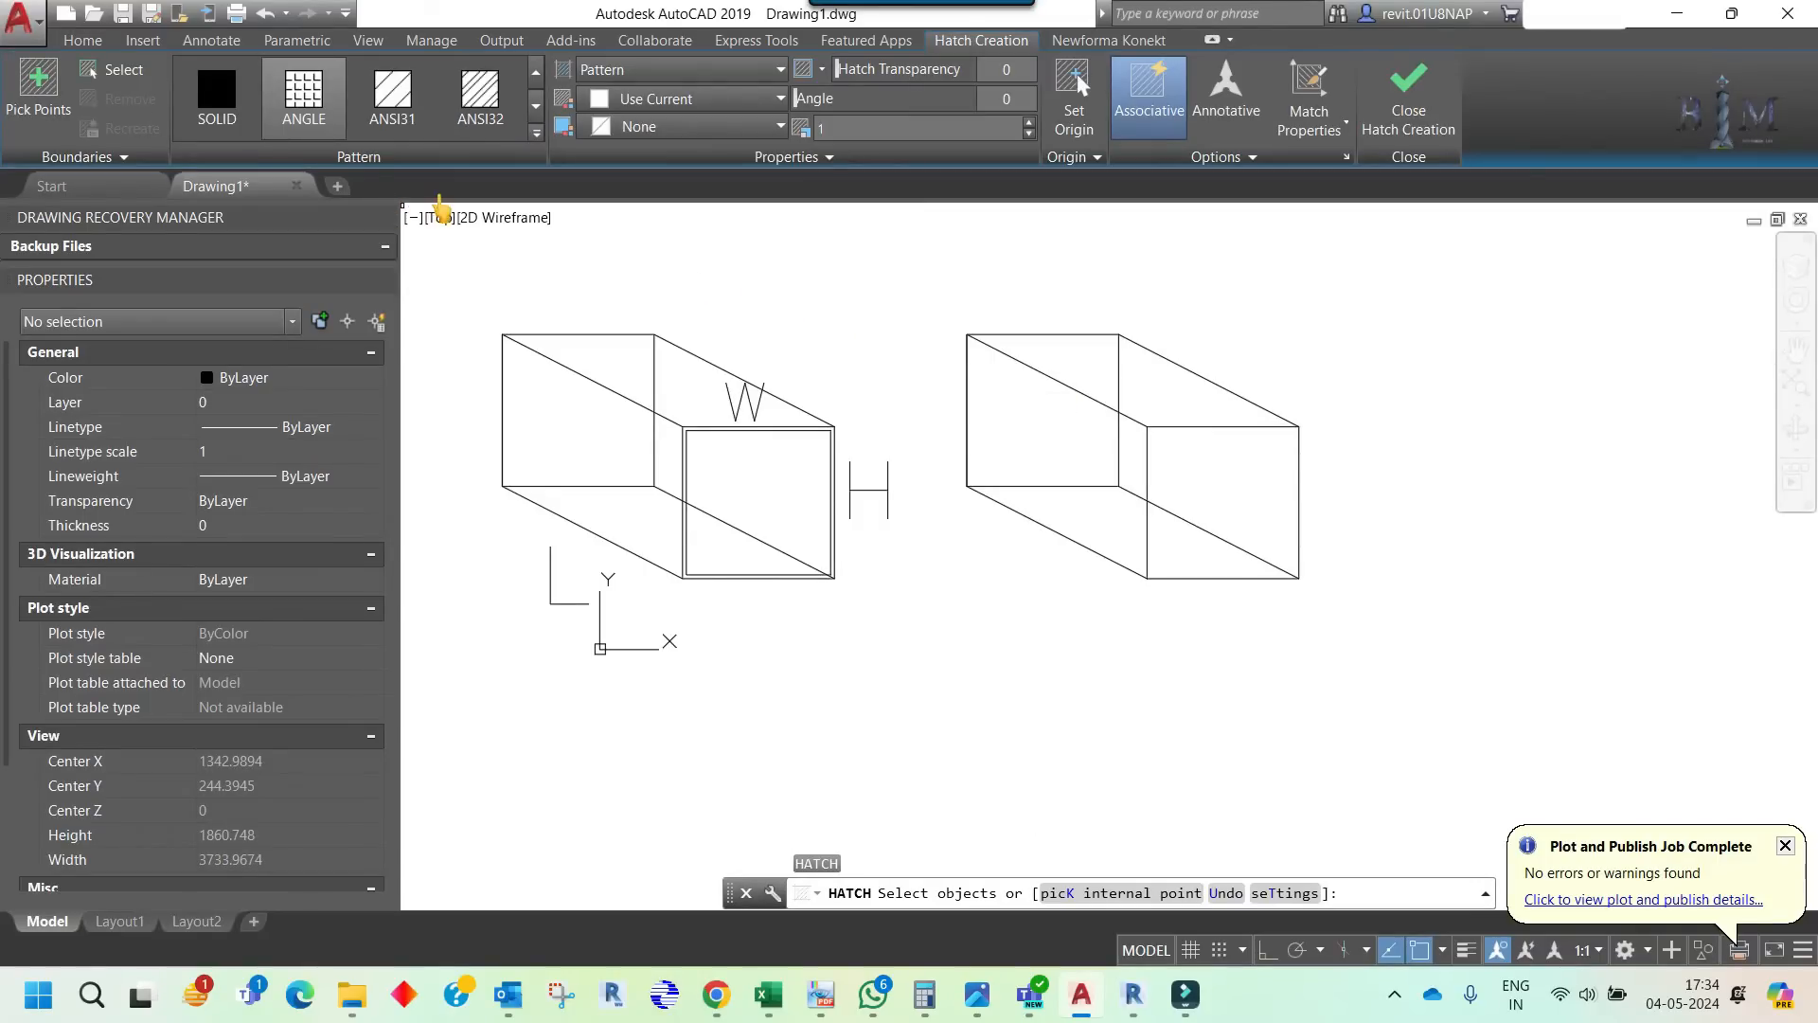
click(1168, 425)
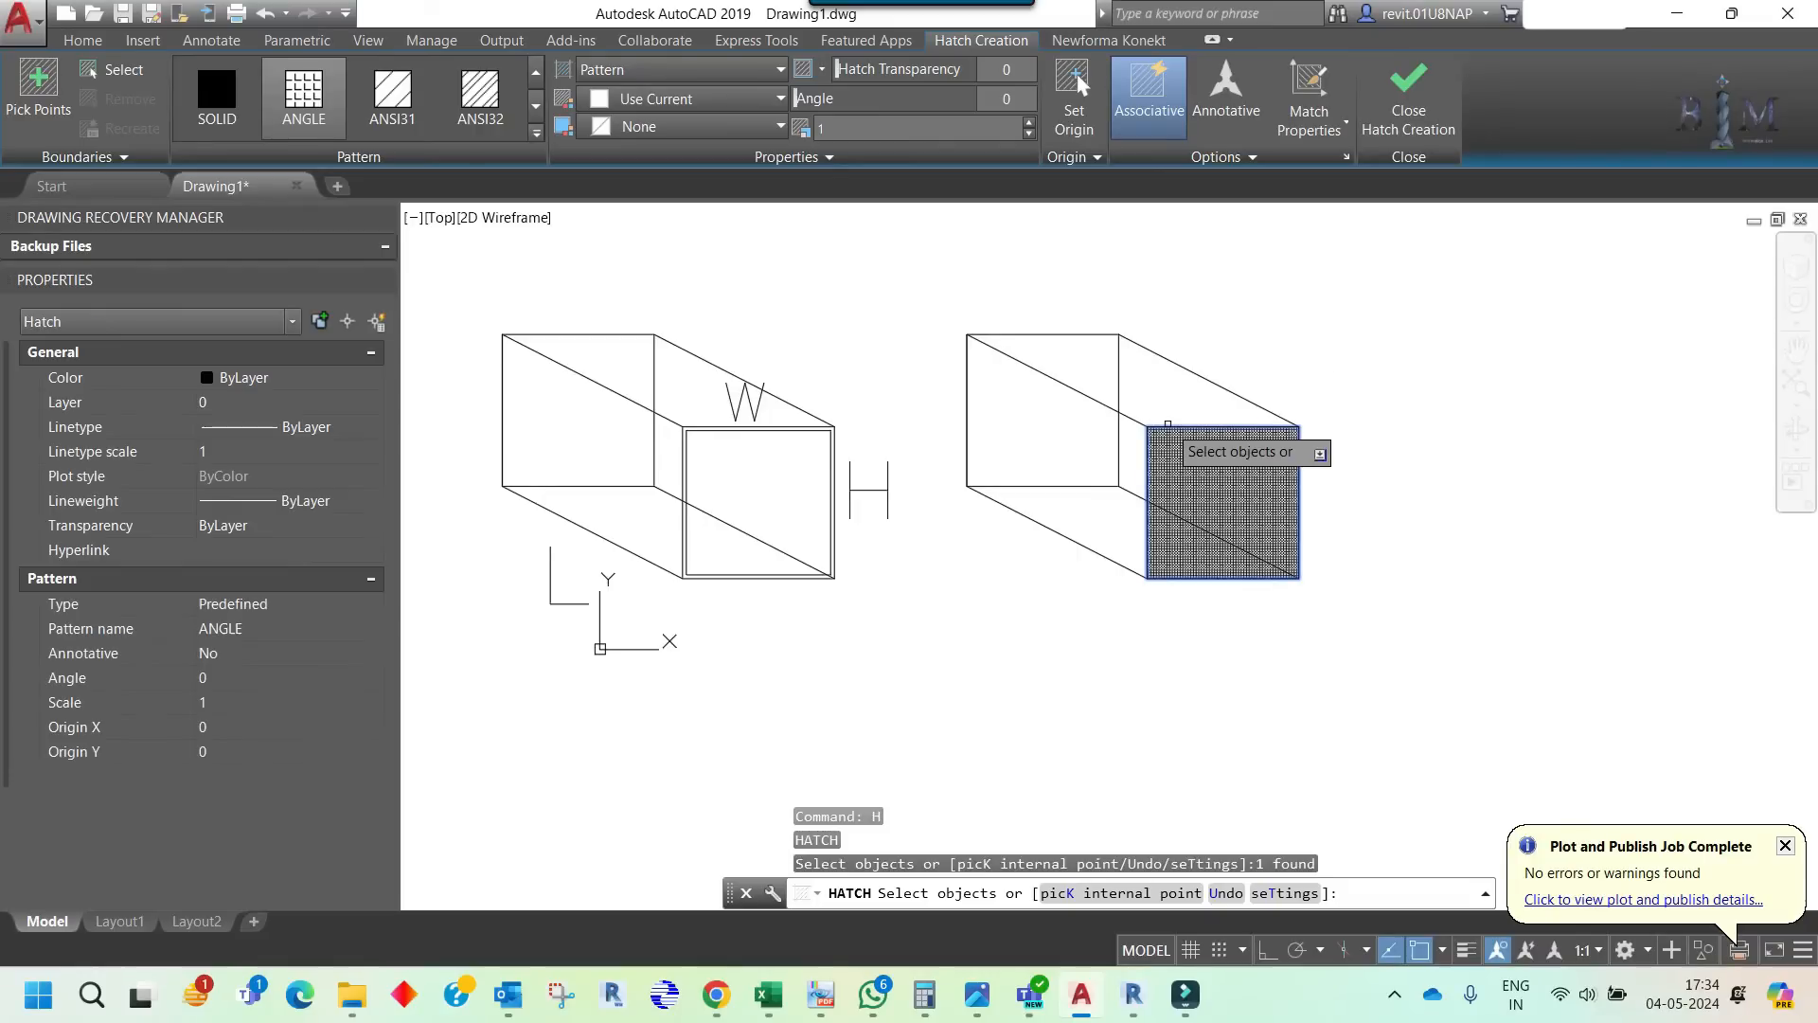
key(Return)
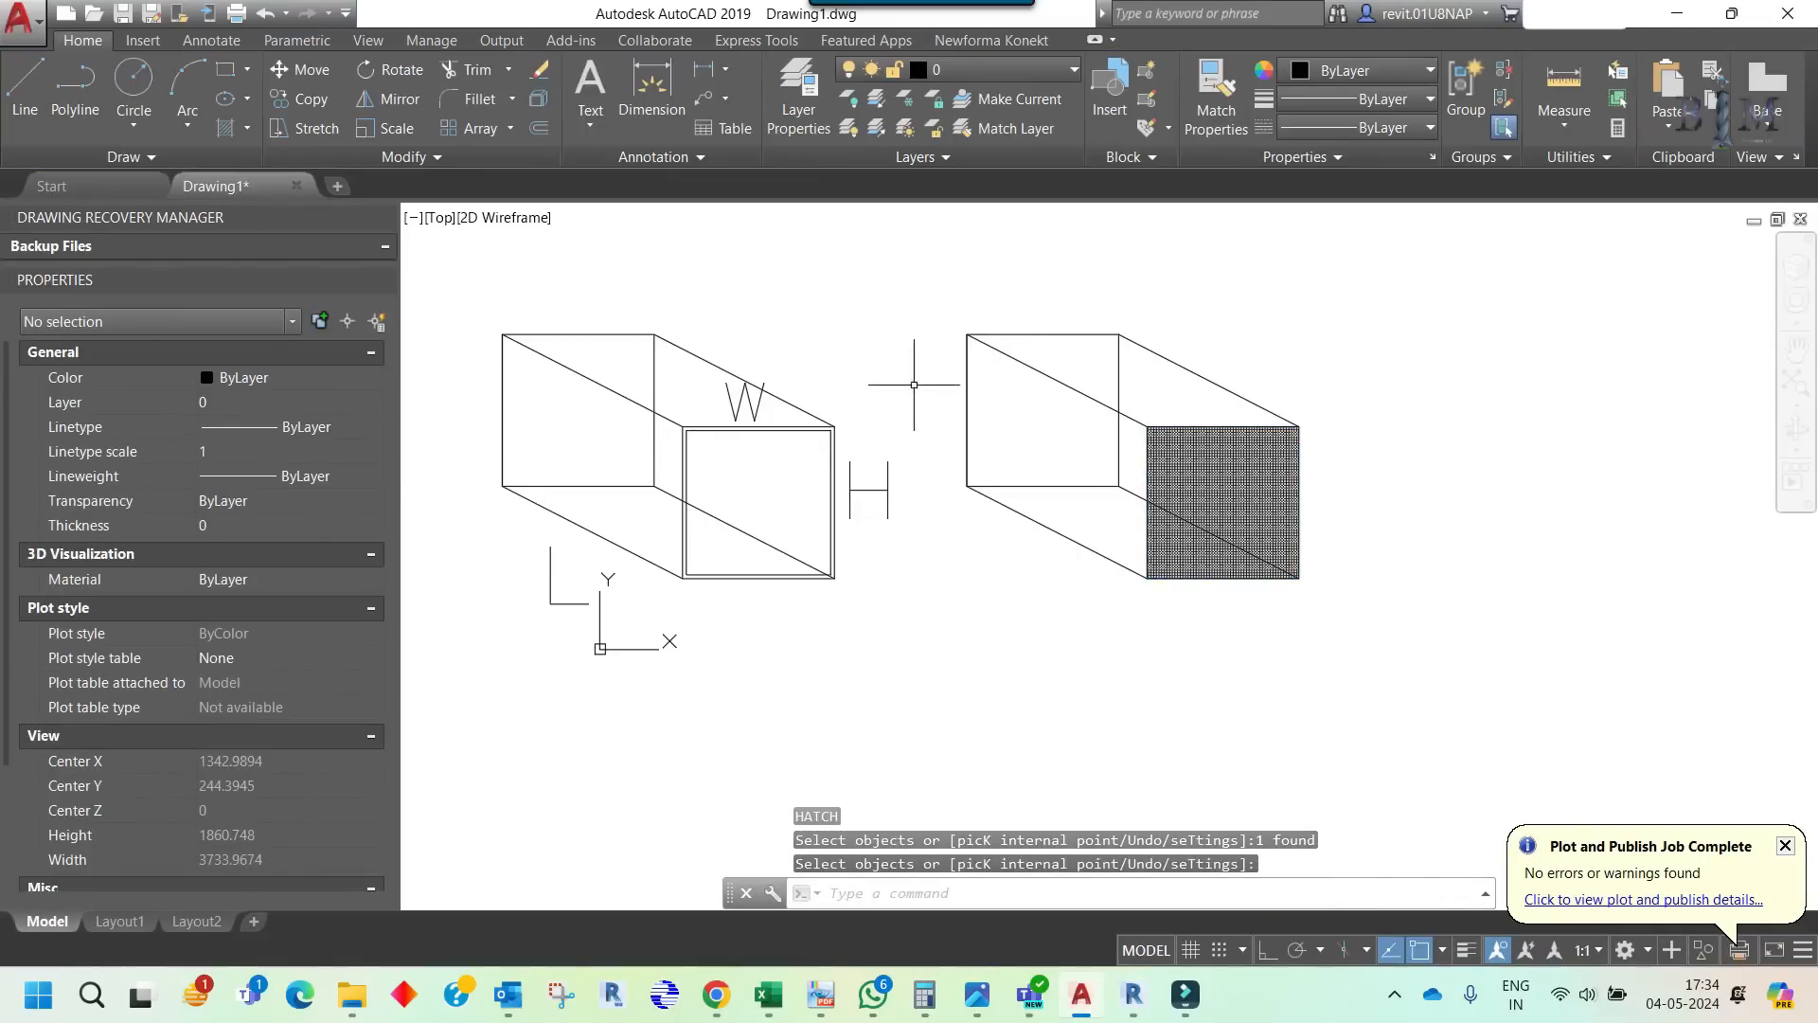
key(Return)
scroll(782, 422, up, 4)
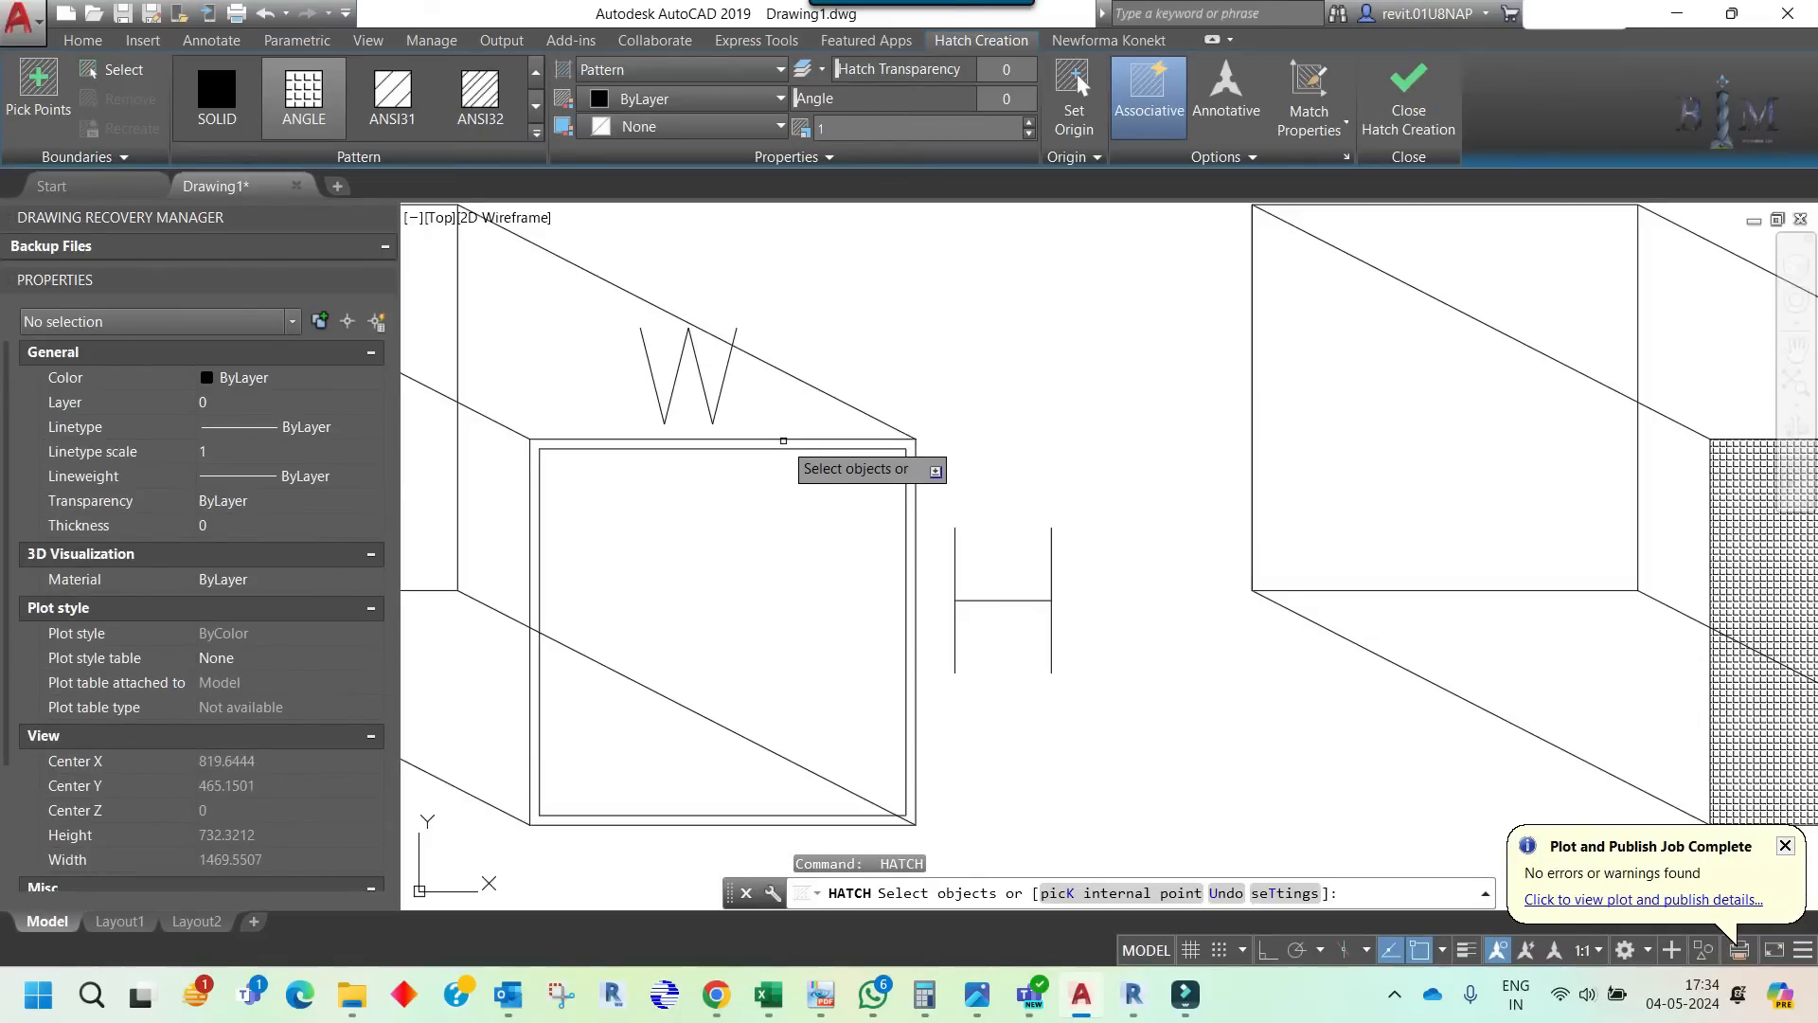
scroll(783, 440, up, 2)
click(800, 435)
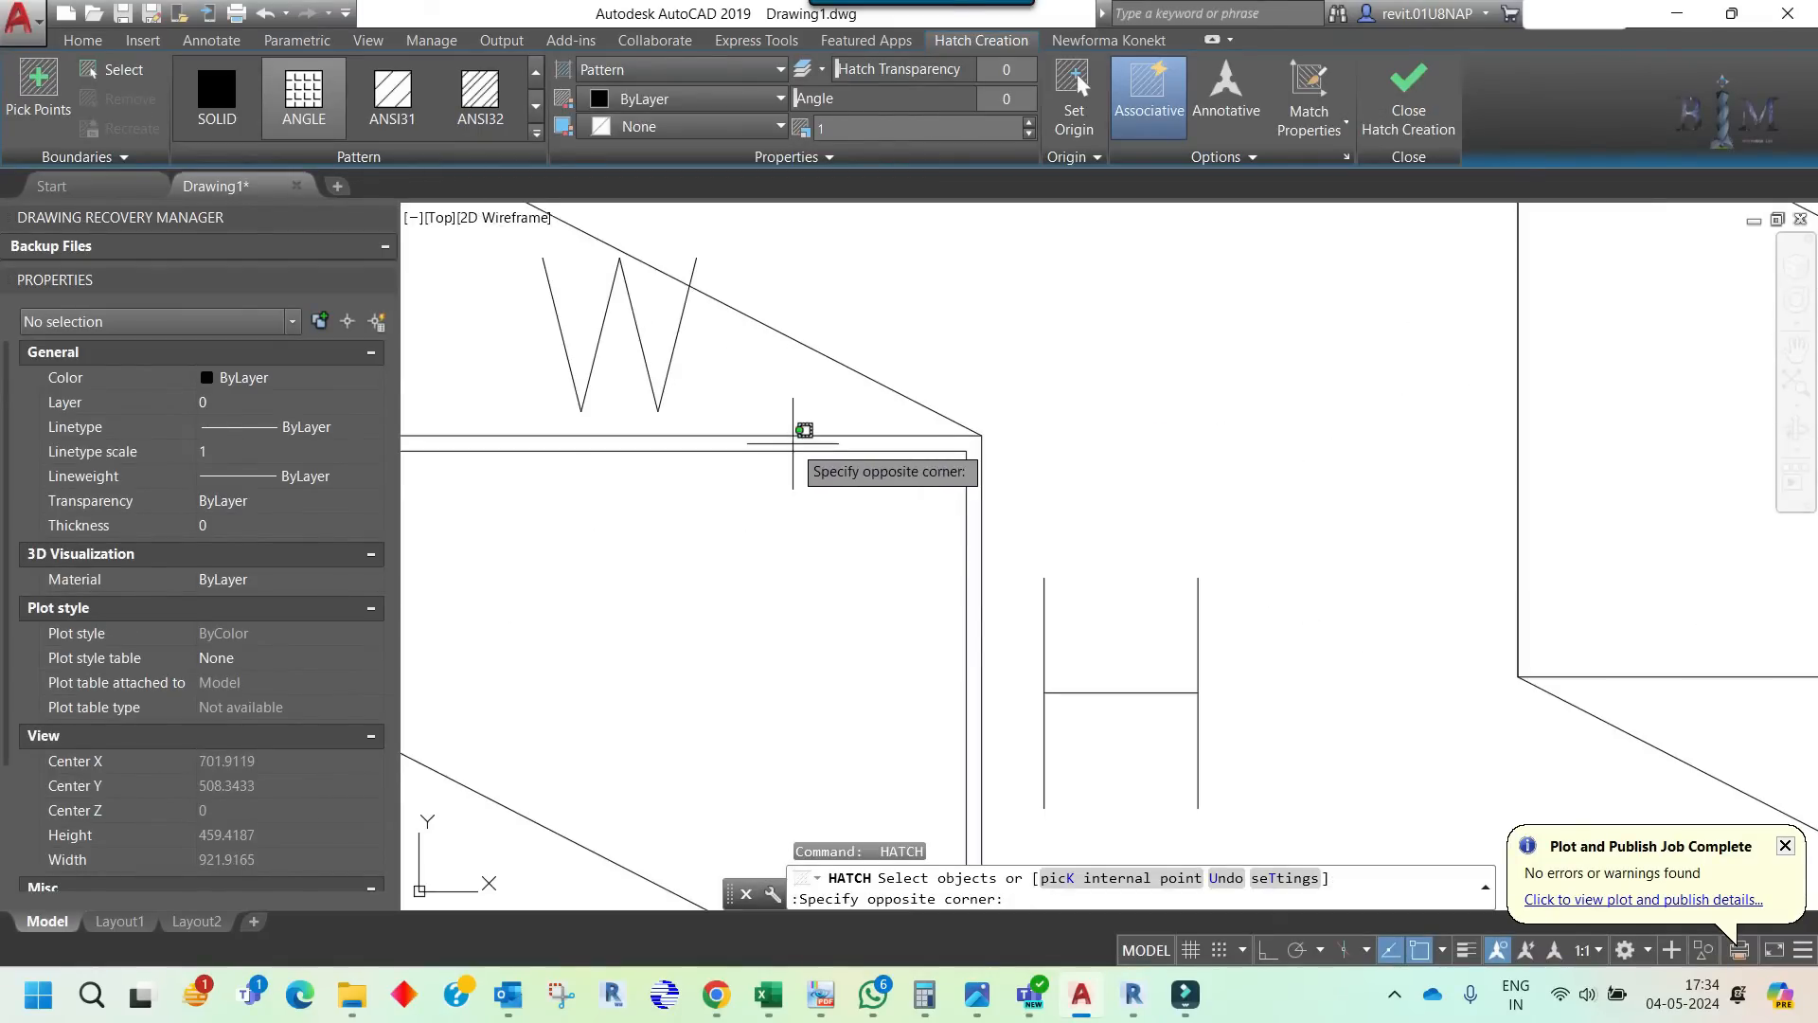
click(788, 439)
scroll(774, 448, down, 3)
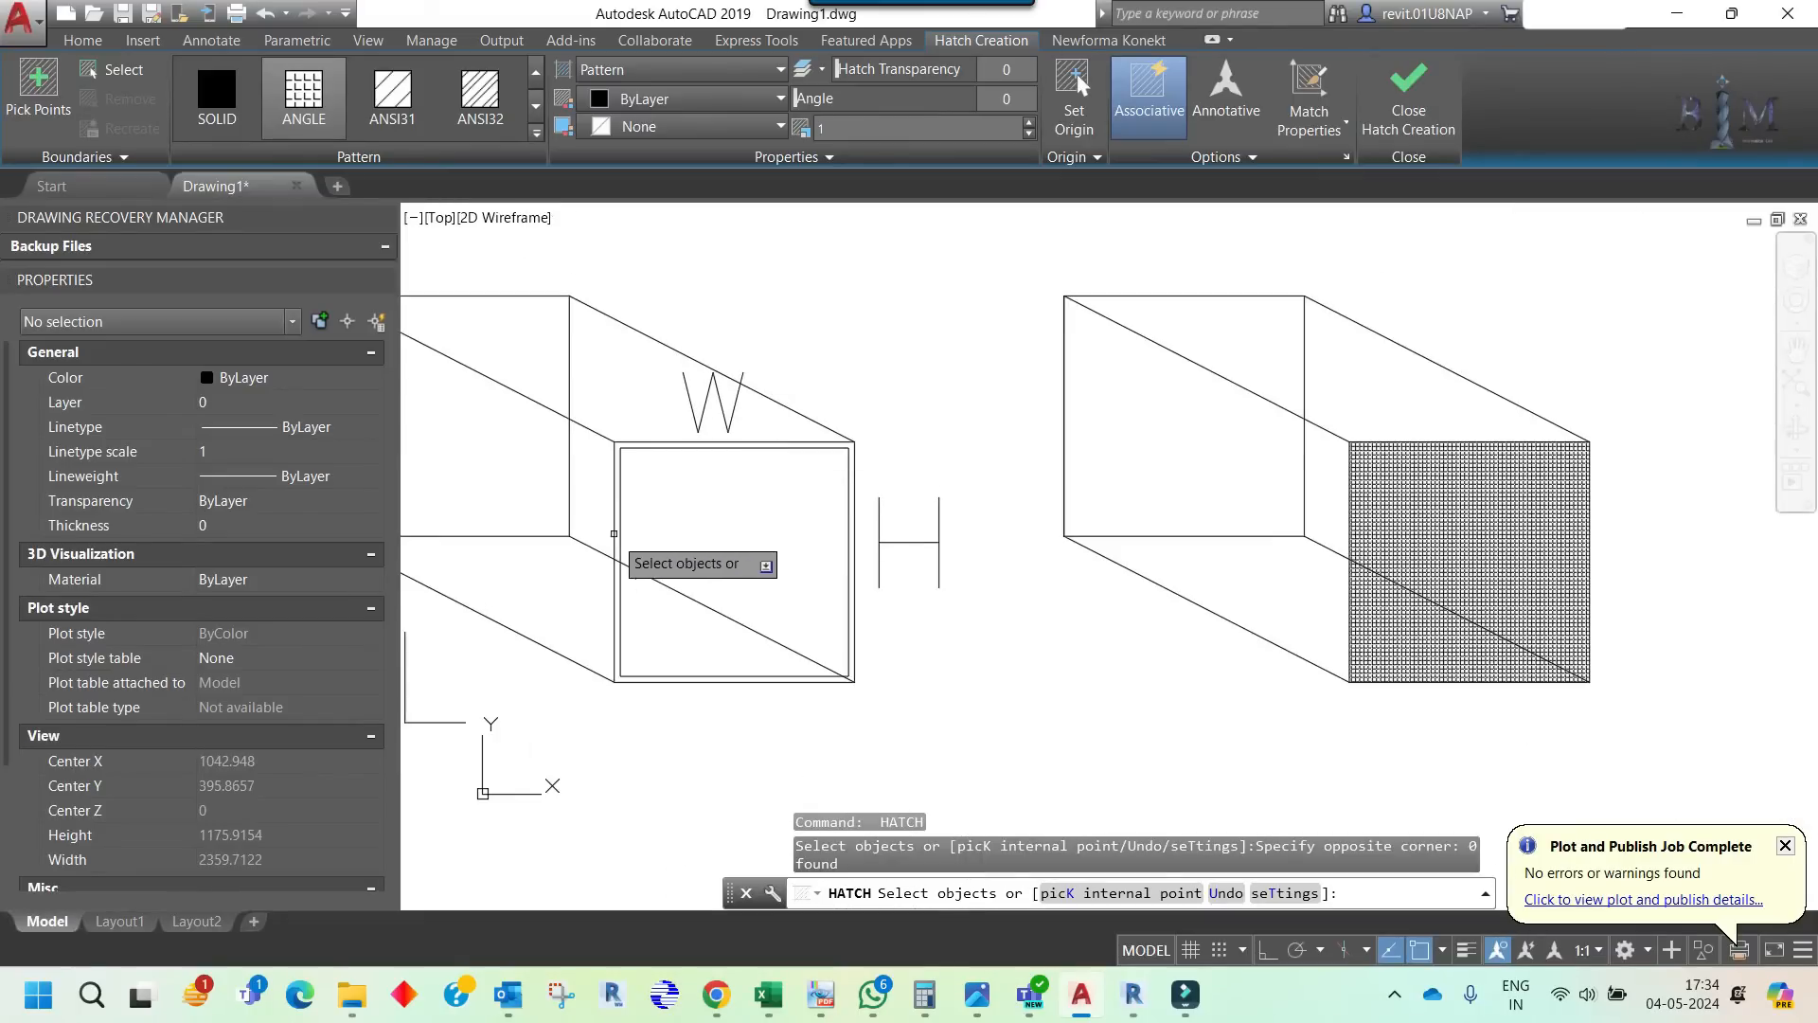
key(Escape)
key(Escape)
key(Escape)
- Trim the diagonal edge of the left box where it crosses the front face's wall, at the side and at the lower-right corner
text(T)
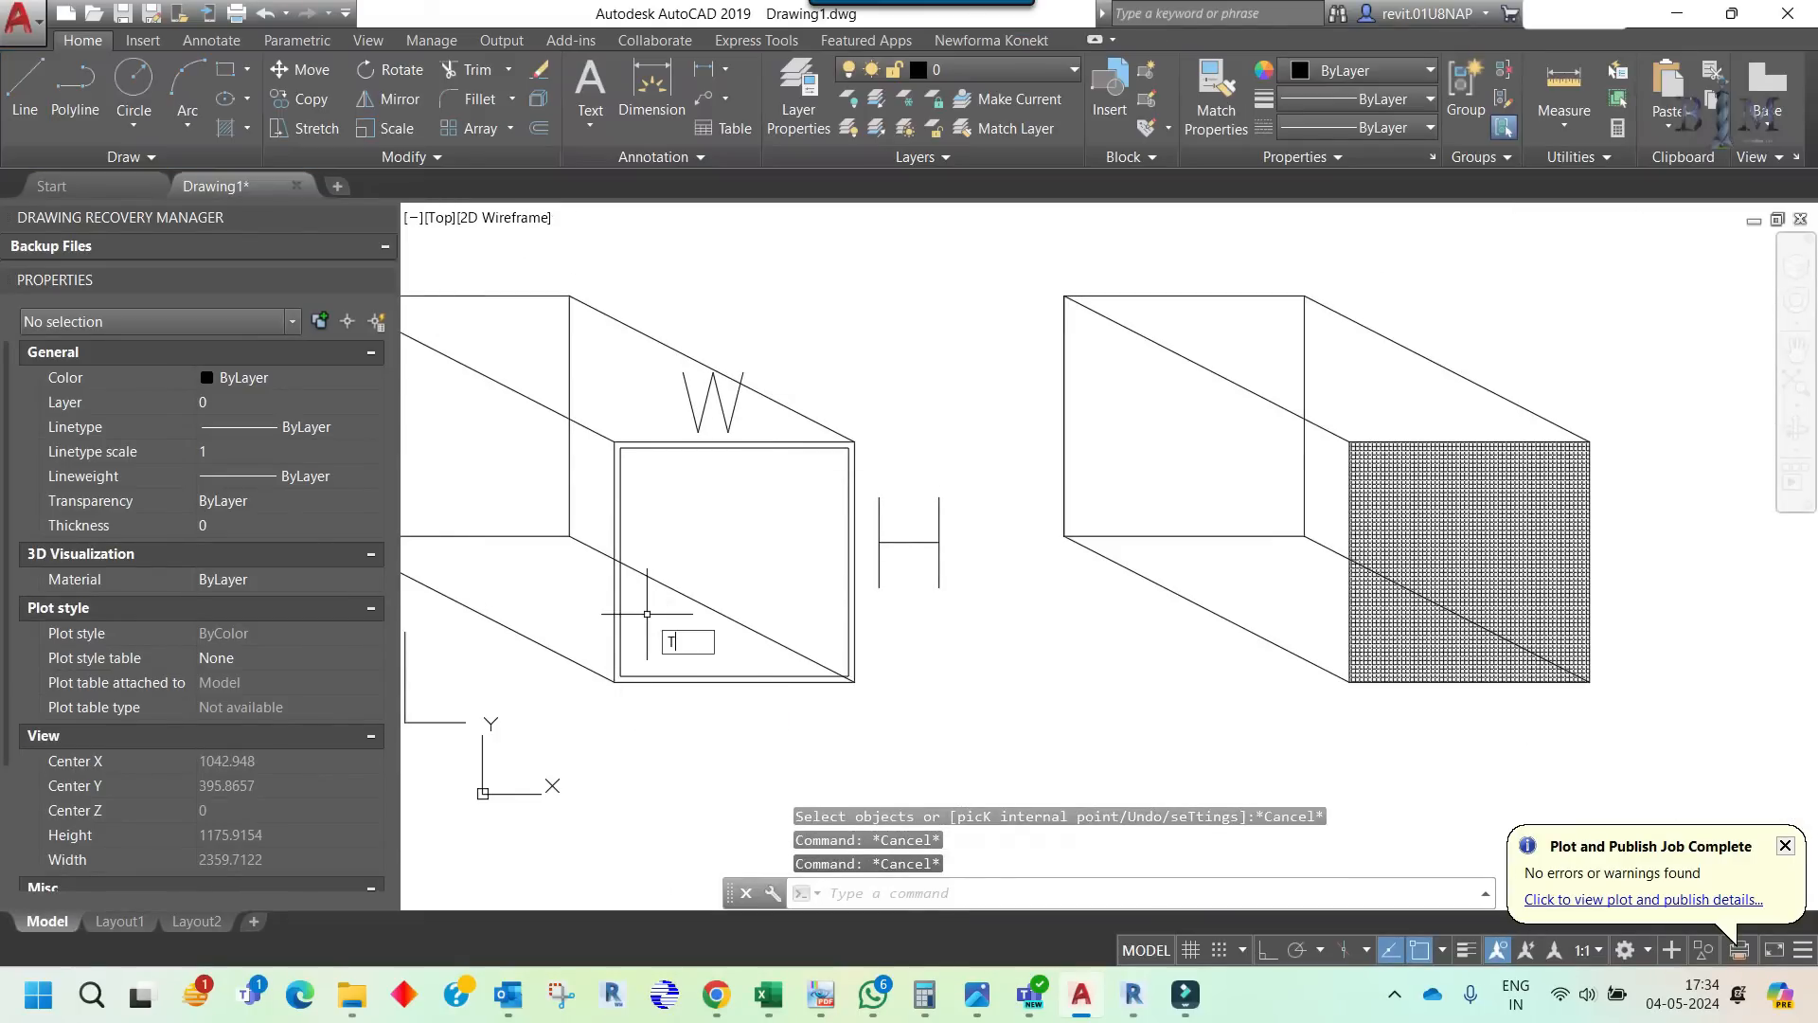
text(R)
key(Return)
key(Return)
scroll(653, 606, up, 8)
click(722, 511)
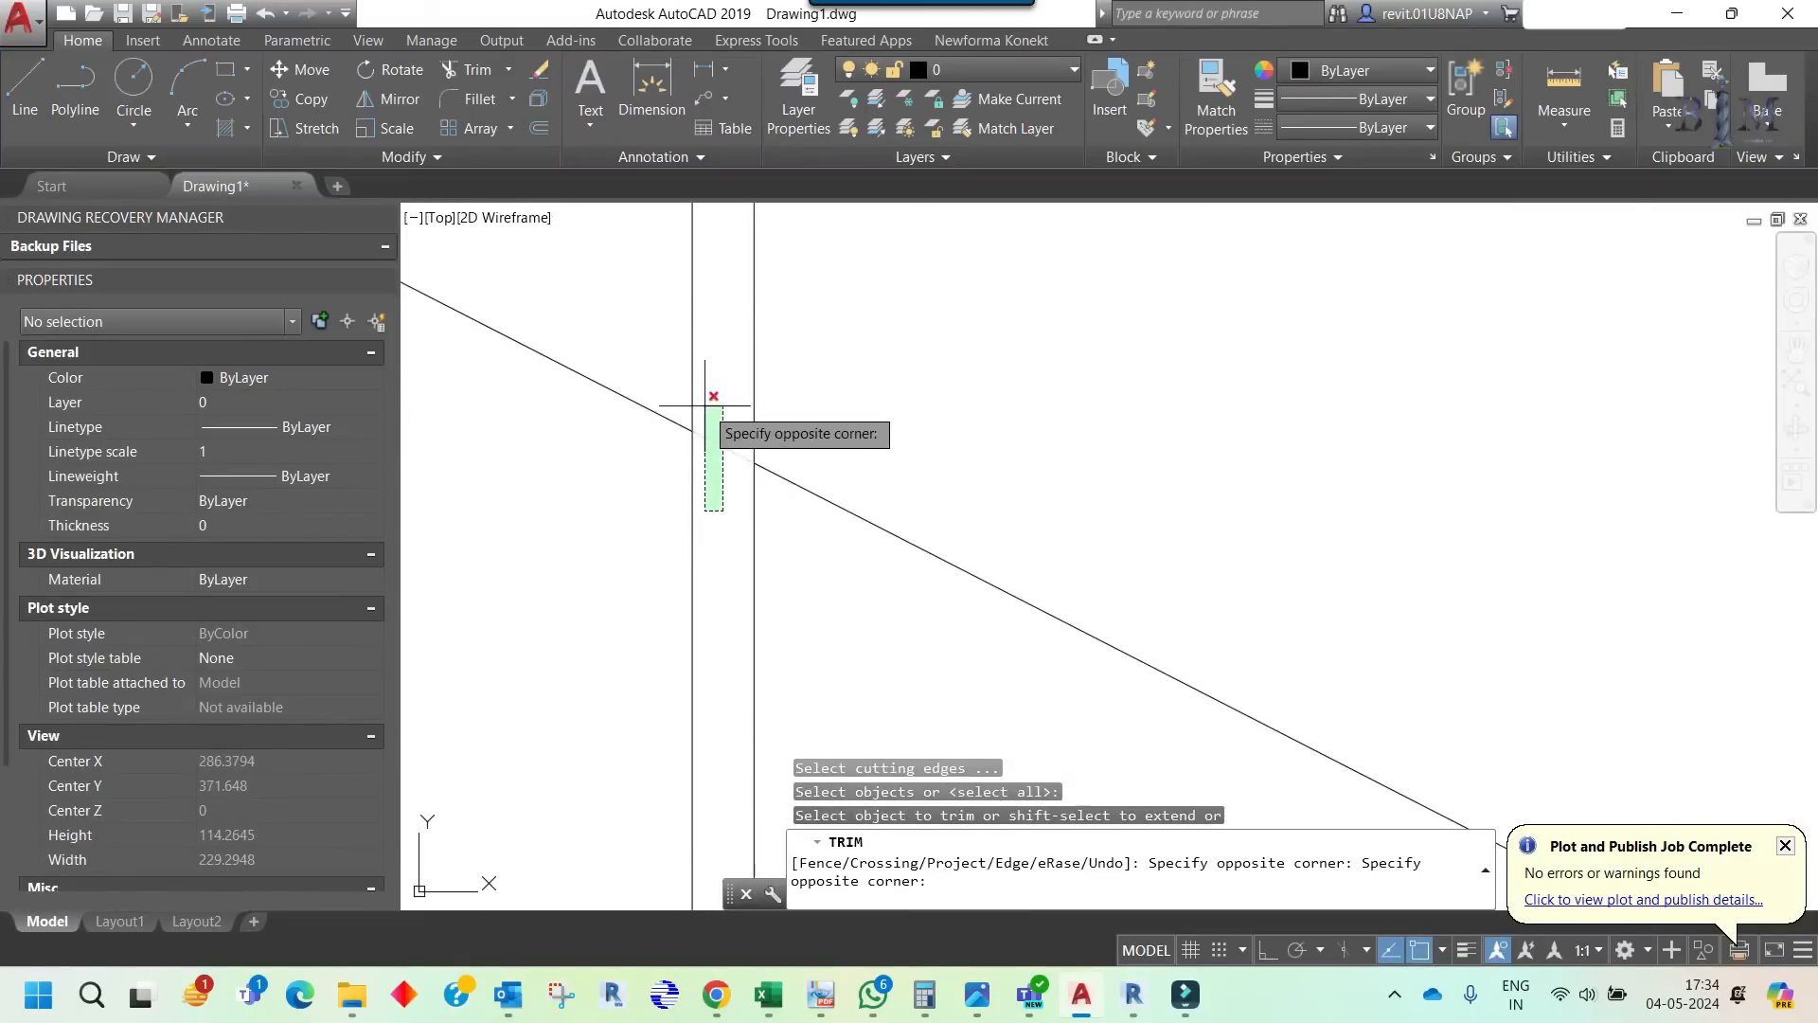
click(704, 405)
scroll(705, 405, down, 10)
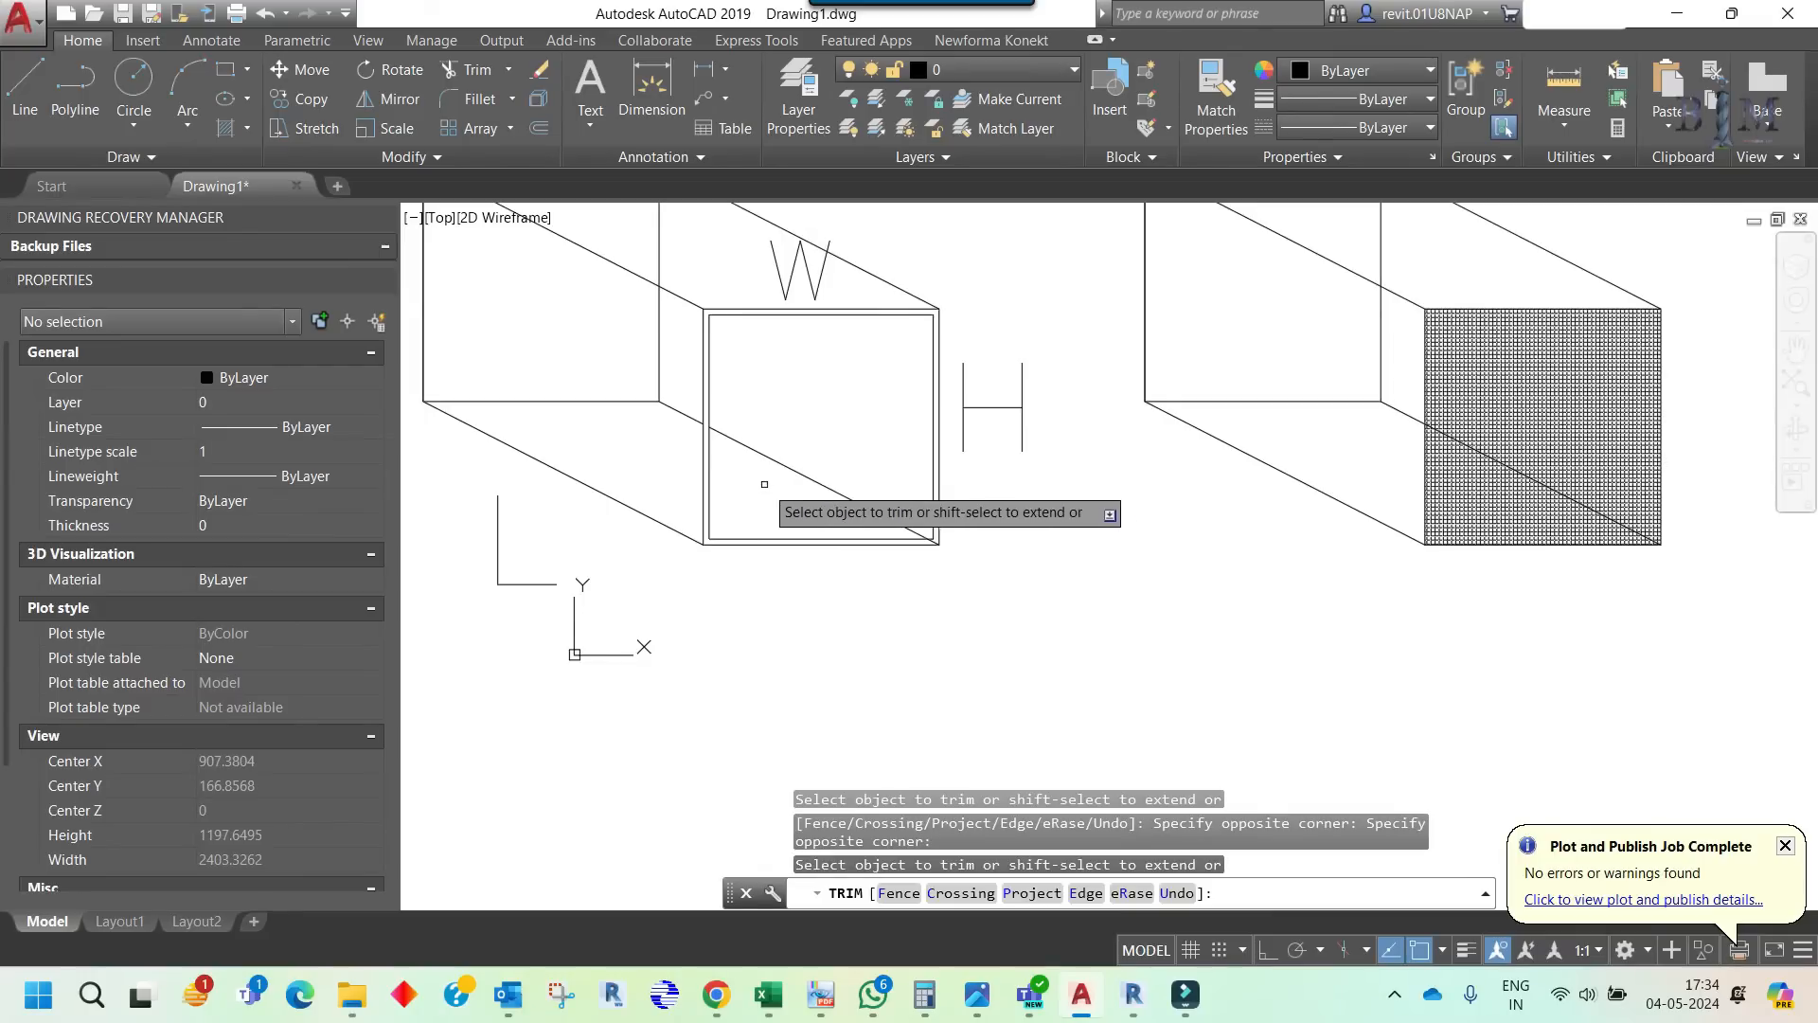
scroll(922, 537, up, 10)
click(999, 556)
click(975, 559)
scroll(1032, 561, down, 8)
scroll(1037, 369, up, 2)
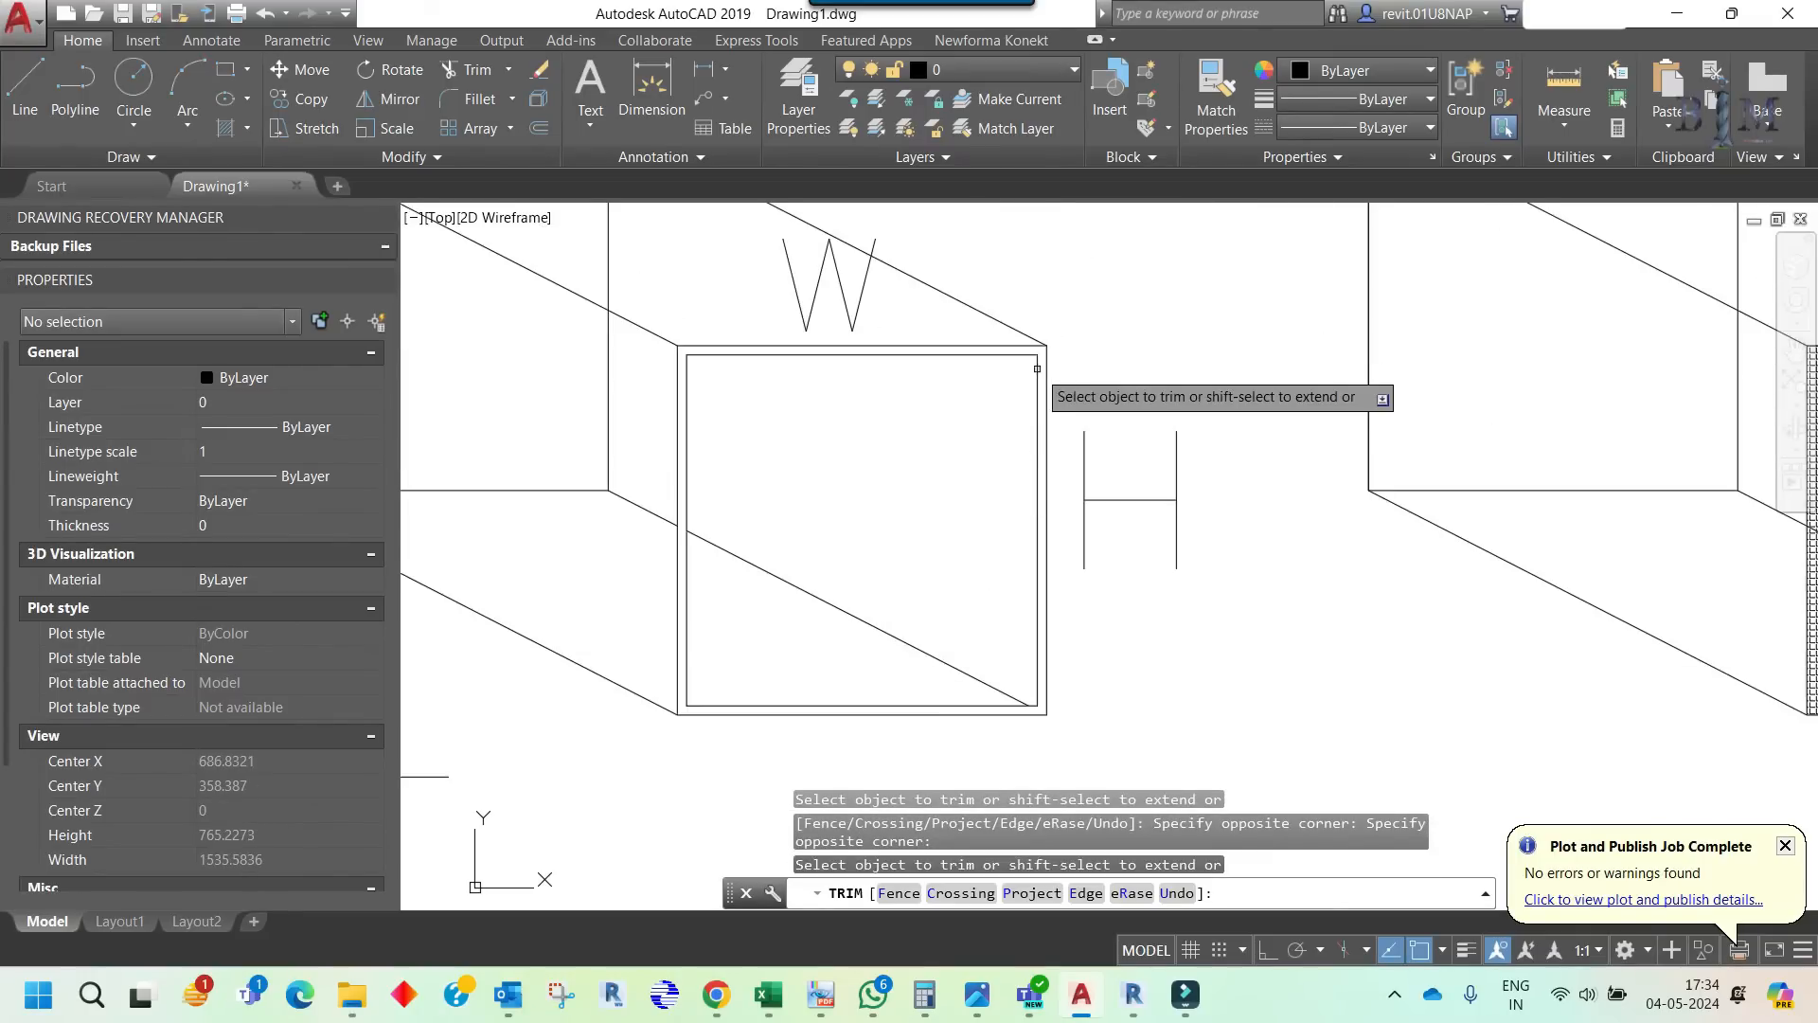
key(Escape)
- Hatch the wall strip between the left box's outer and inner front squares with the ANGLE pattern, using an internal point
text(h)
key(Return)
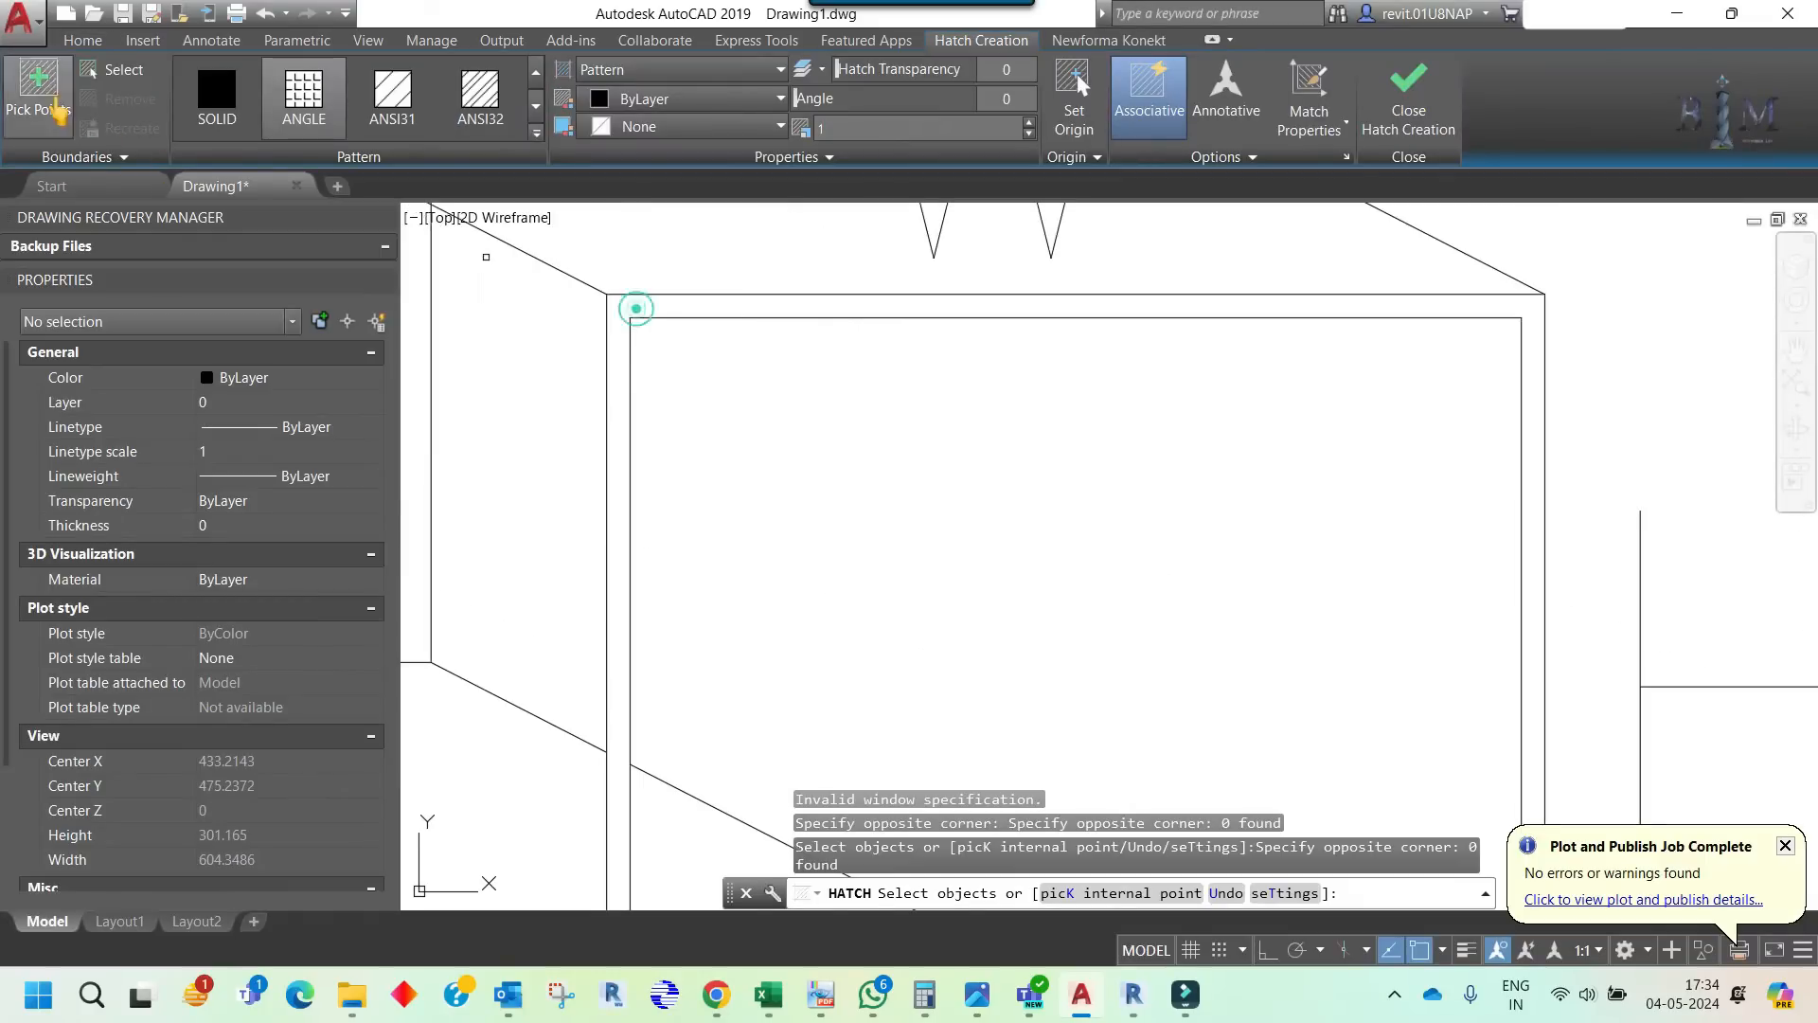
click(57, 106)
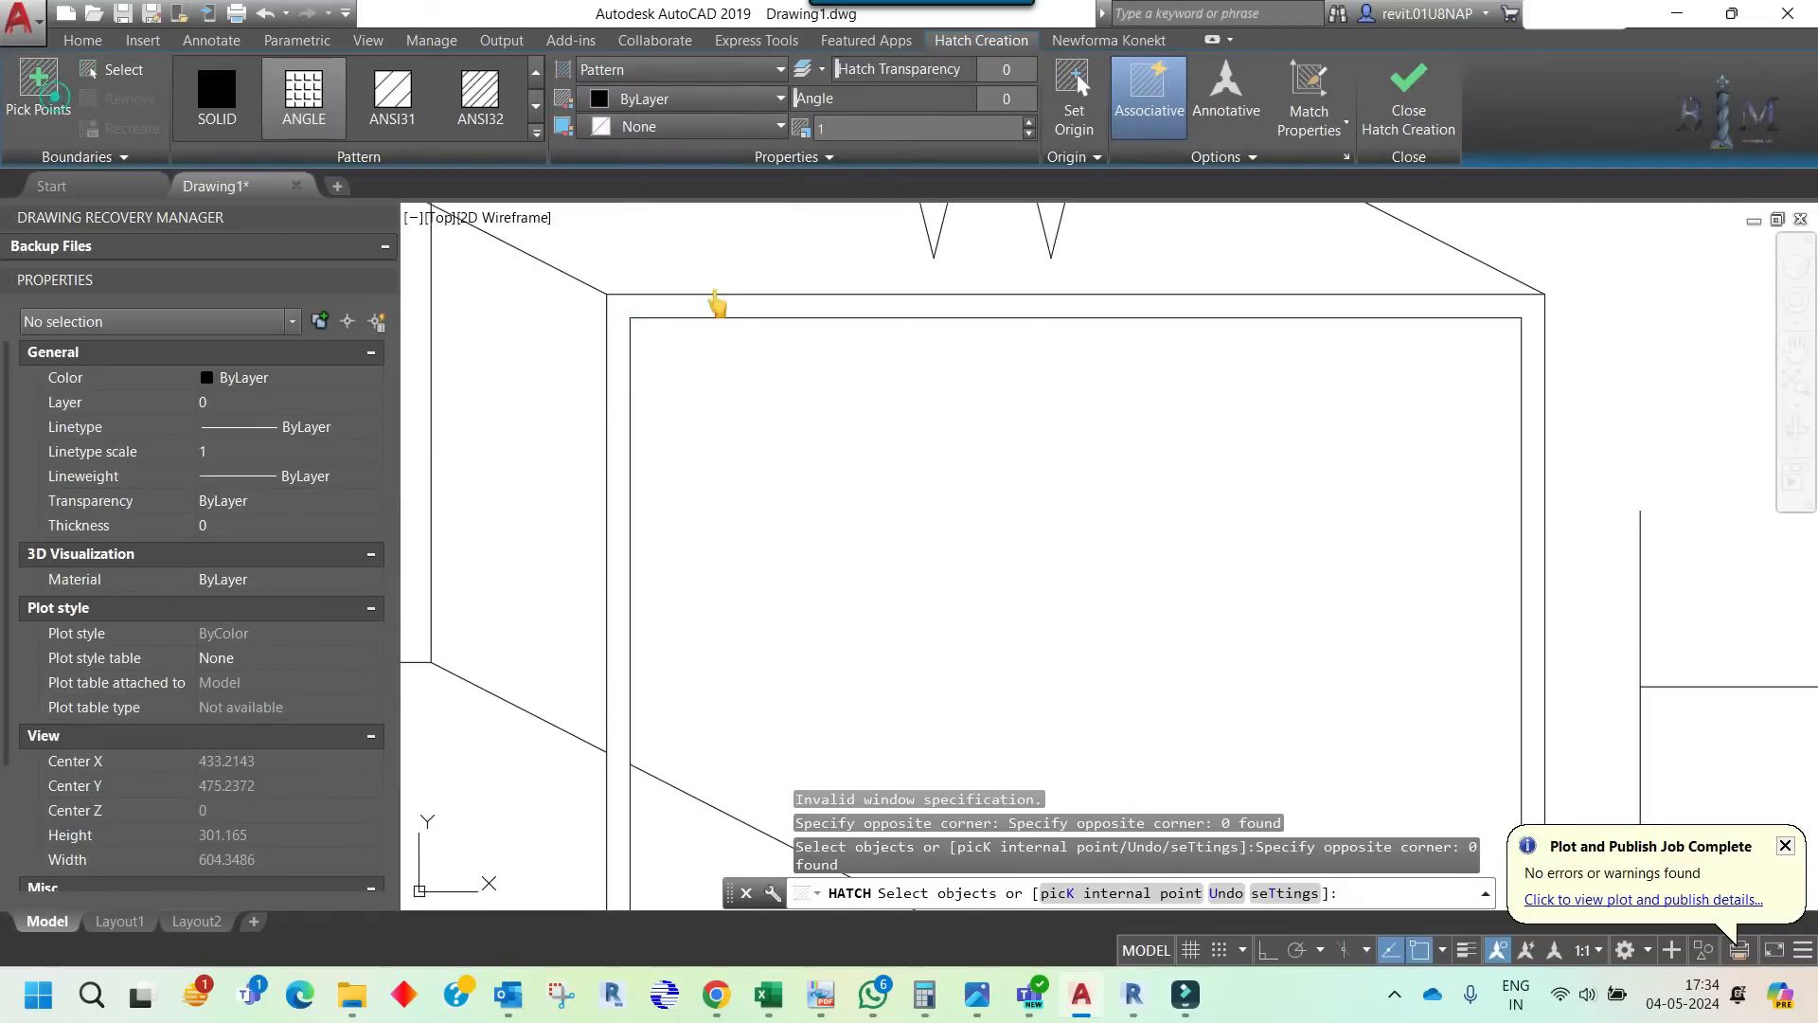
click(712, 305)
scroll(715, 308, down, 4)
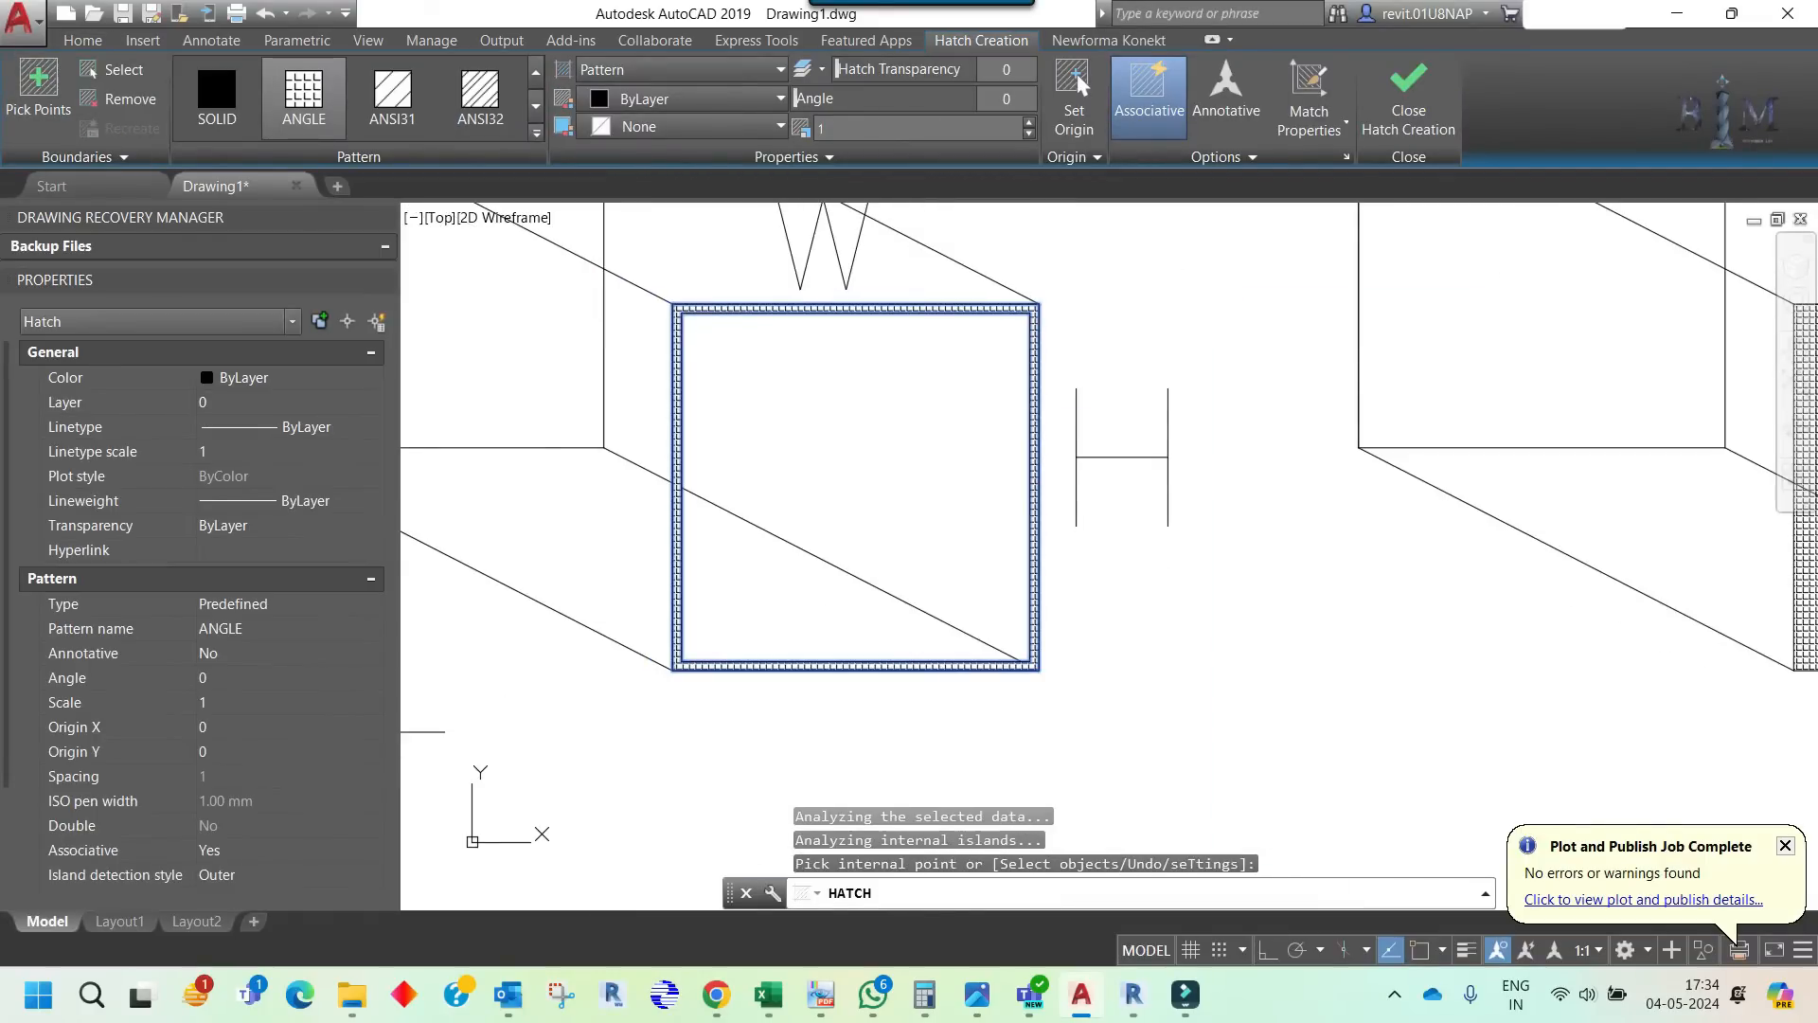
key(Return)
scroll(785, 455, down, 4)
scroll(825, 413, up, 4)
scroll(813, 414, down, 2)
middle_drag(1006, 451, 1165, 479)
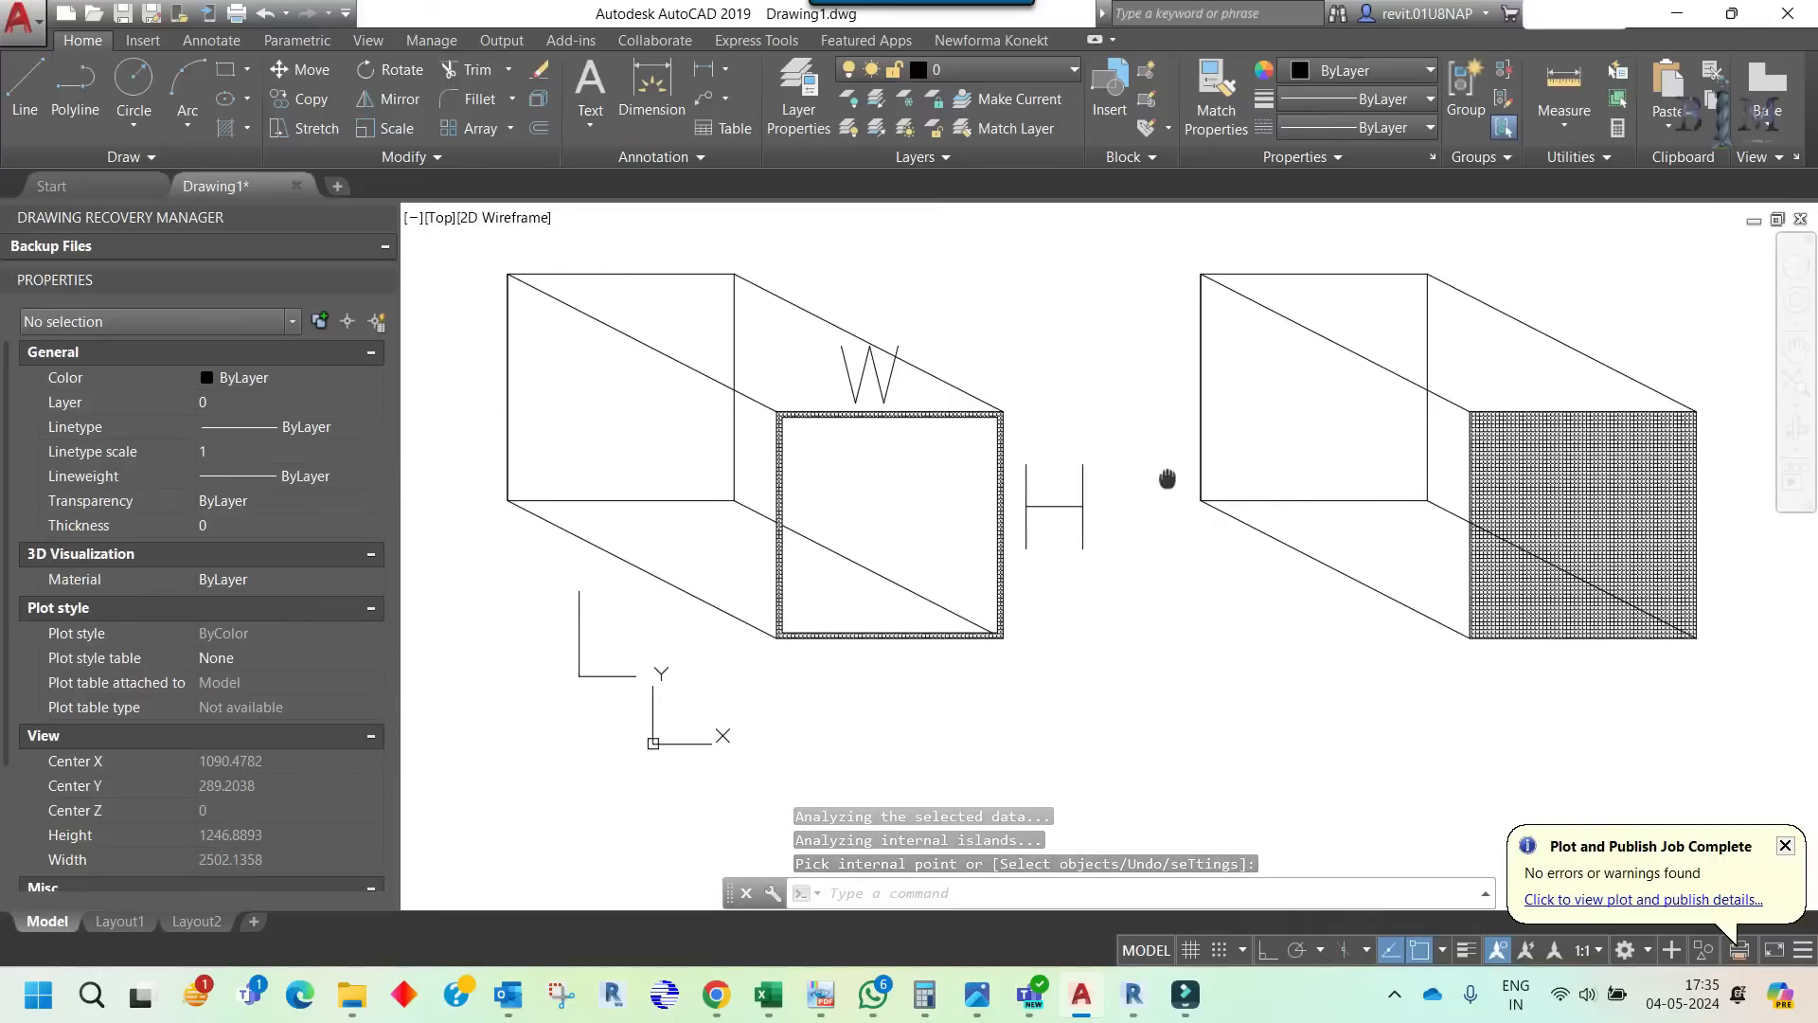
scroll(790, 462, up, 3)
scroll(790, 462, up, 1)
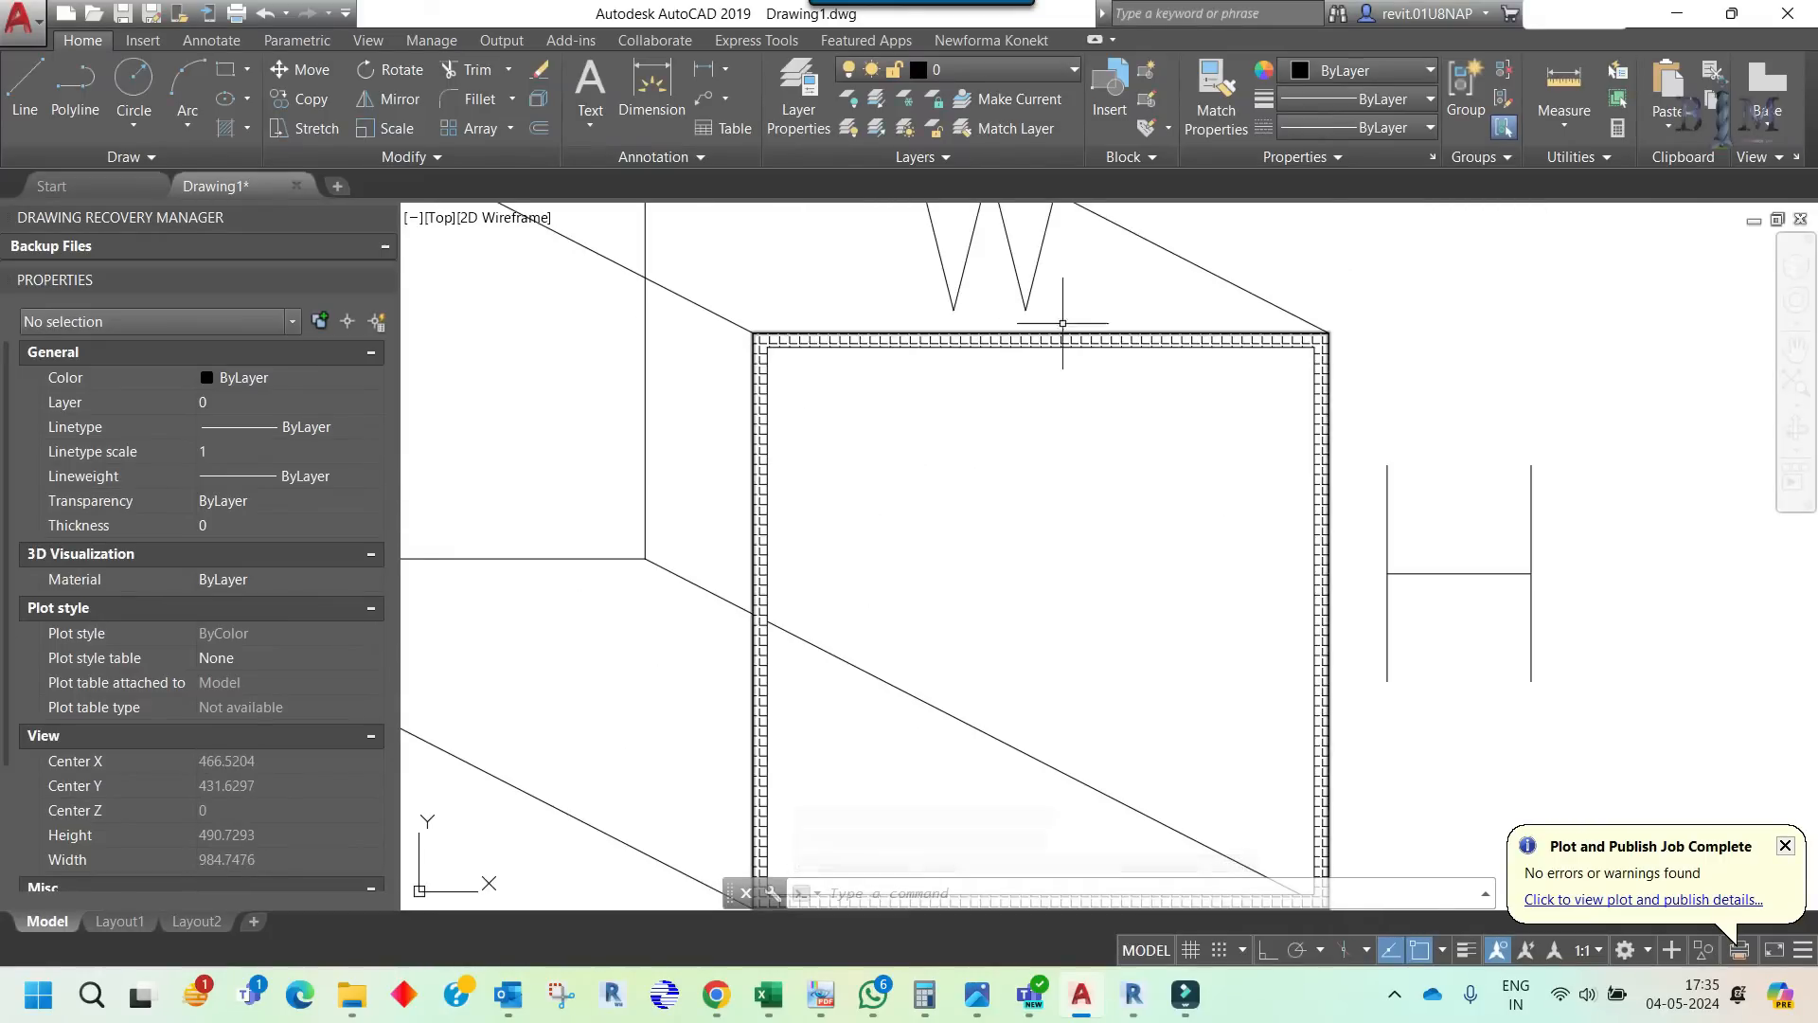
scroll(1135, 505, down, 3)
- Copy the "H" label straight above itself, beside the front square's top corner, and change the copy's text to "T"
click(1230, 516)
text(co)
key(Return)
click(1255, 529)
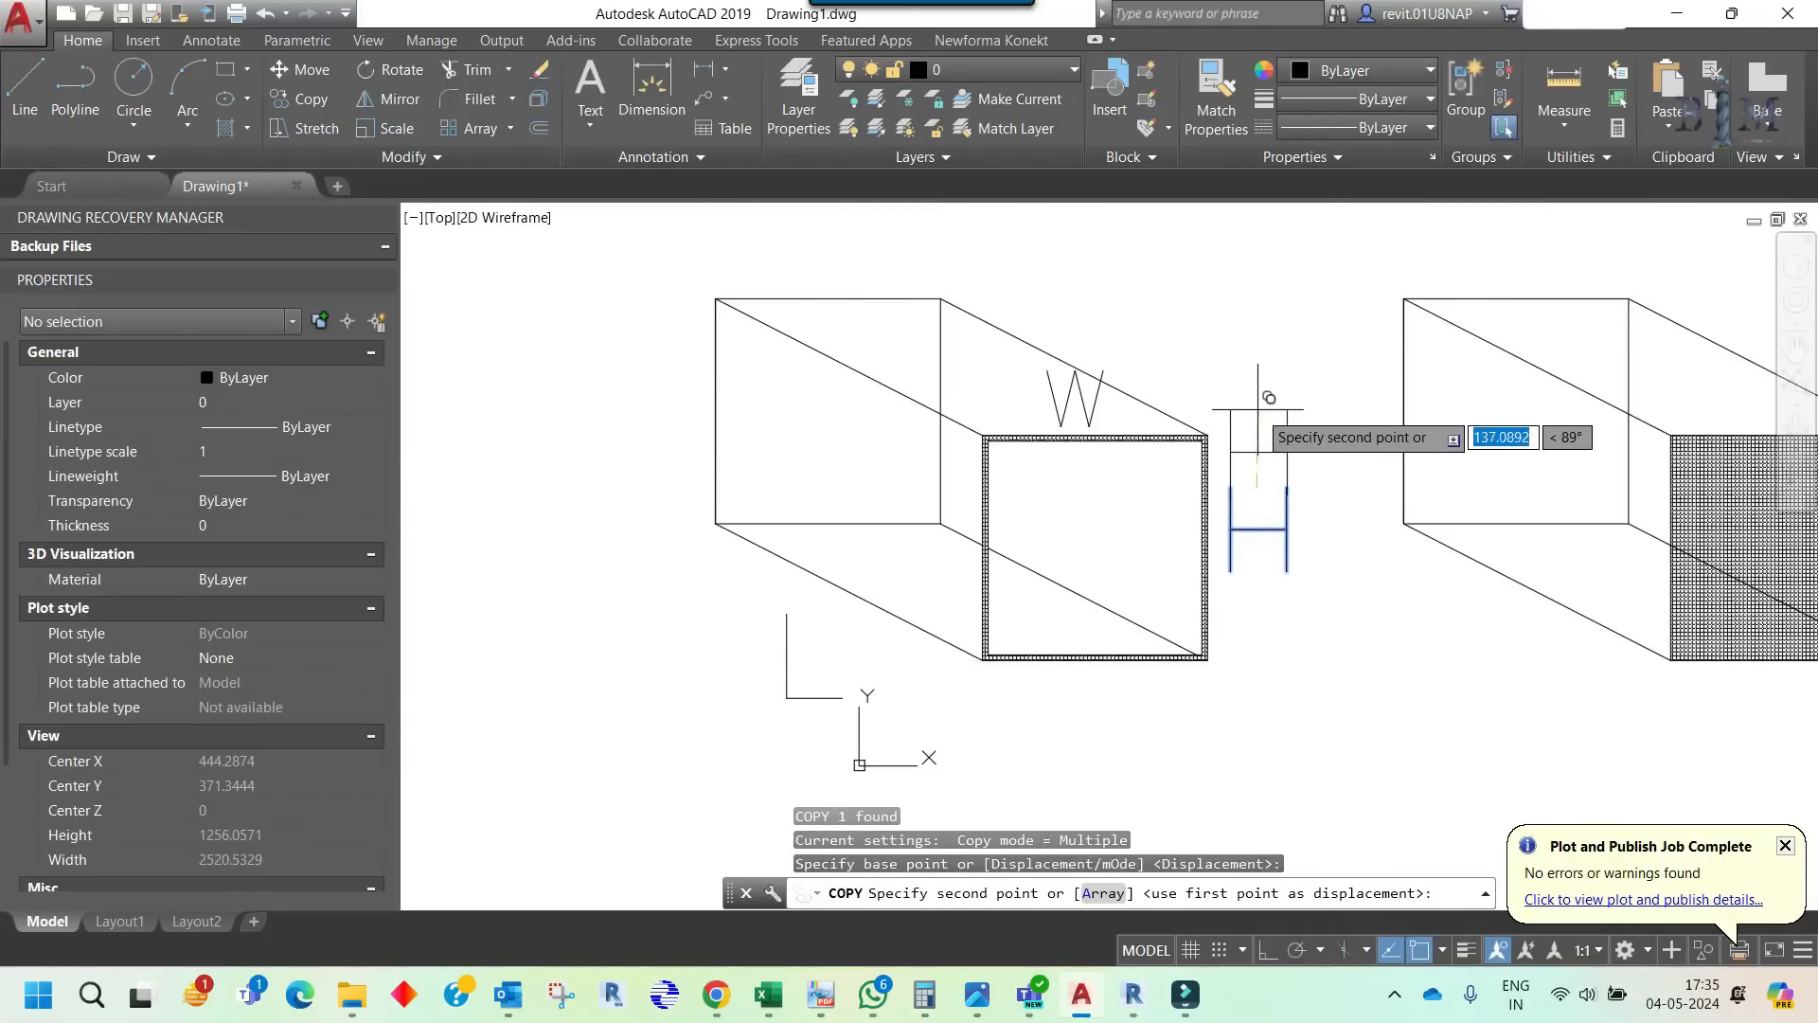
click(1255, 407)
key(Escape)
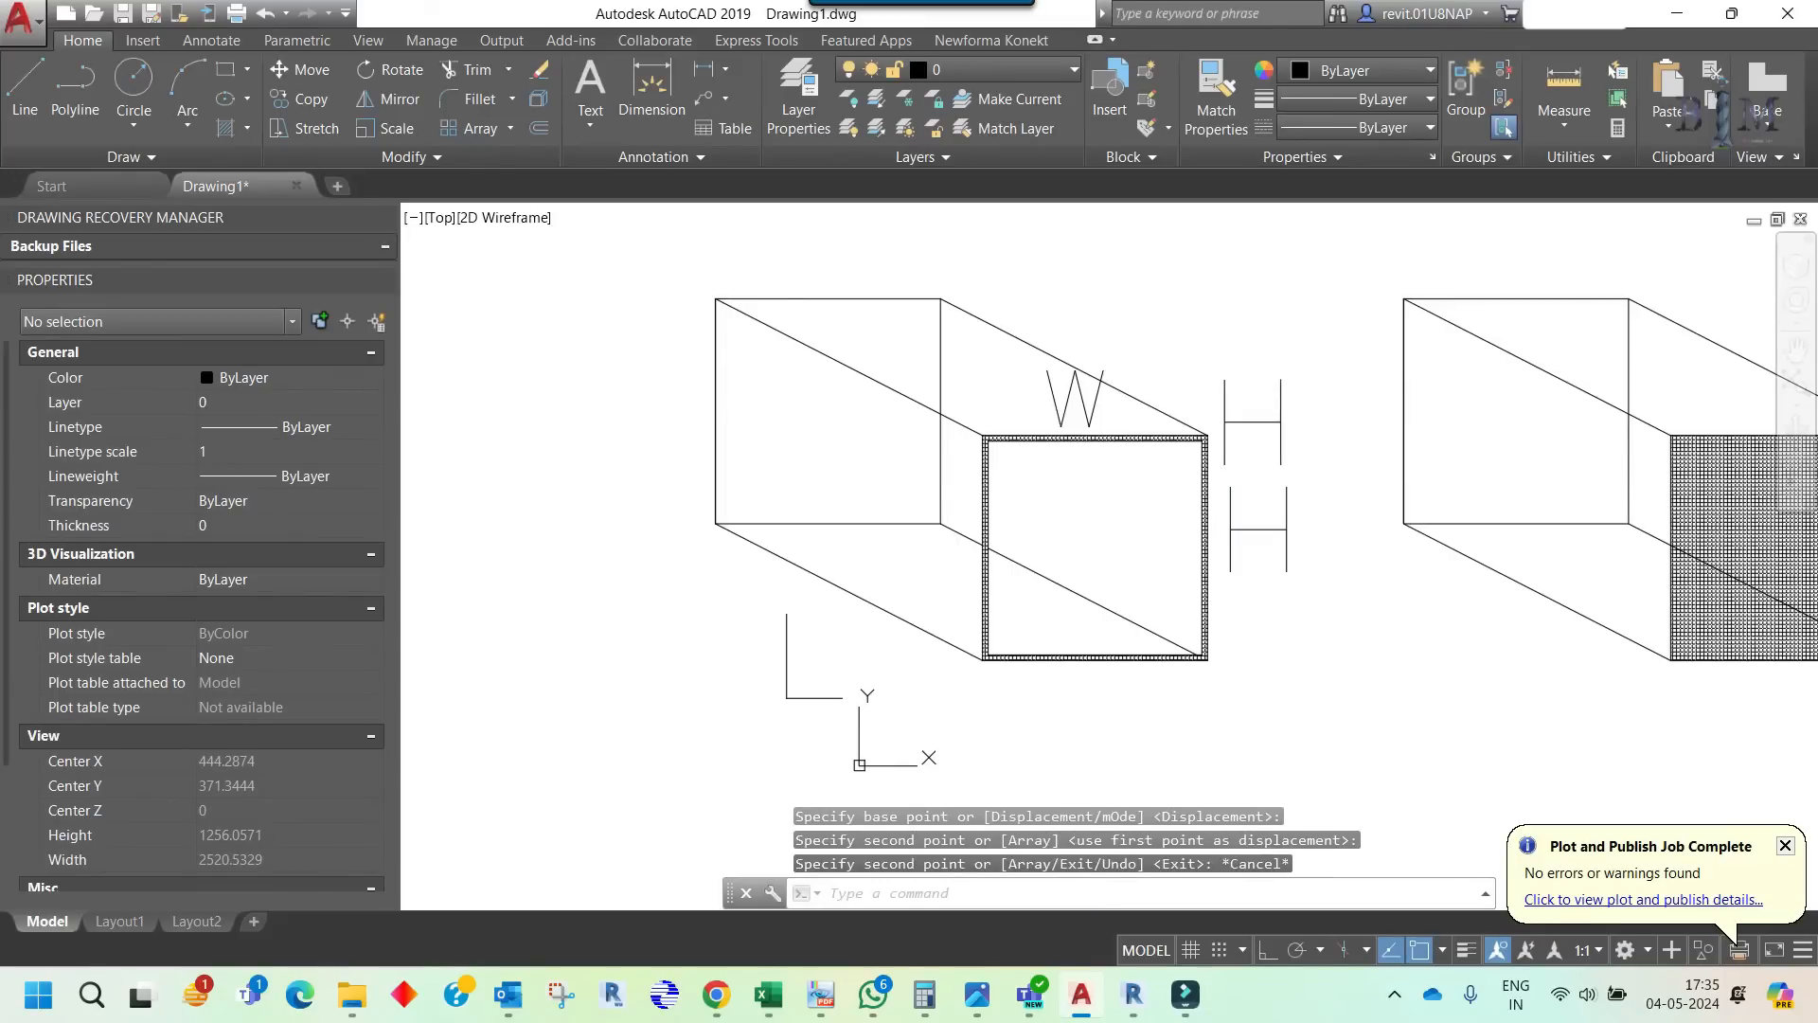
double_click(1248, 428)
key(BackSpace)
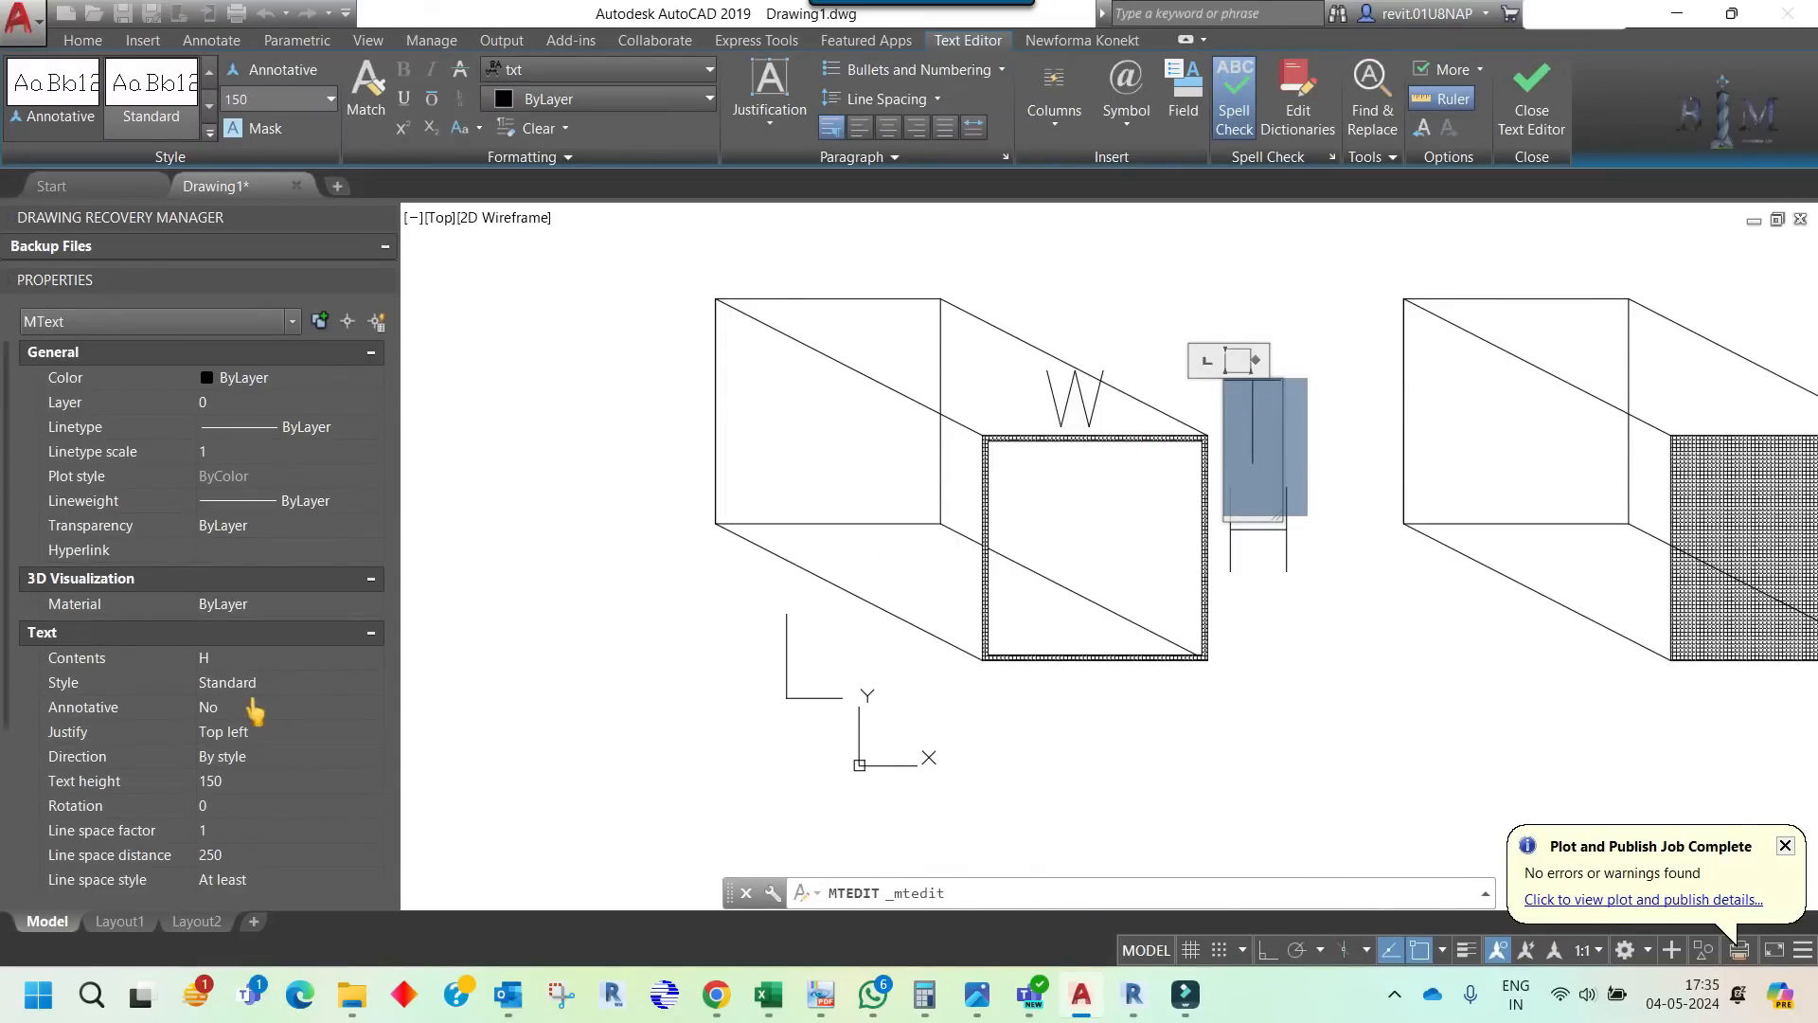
click(641, 706)
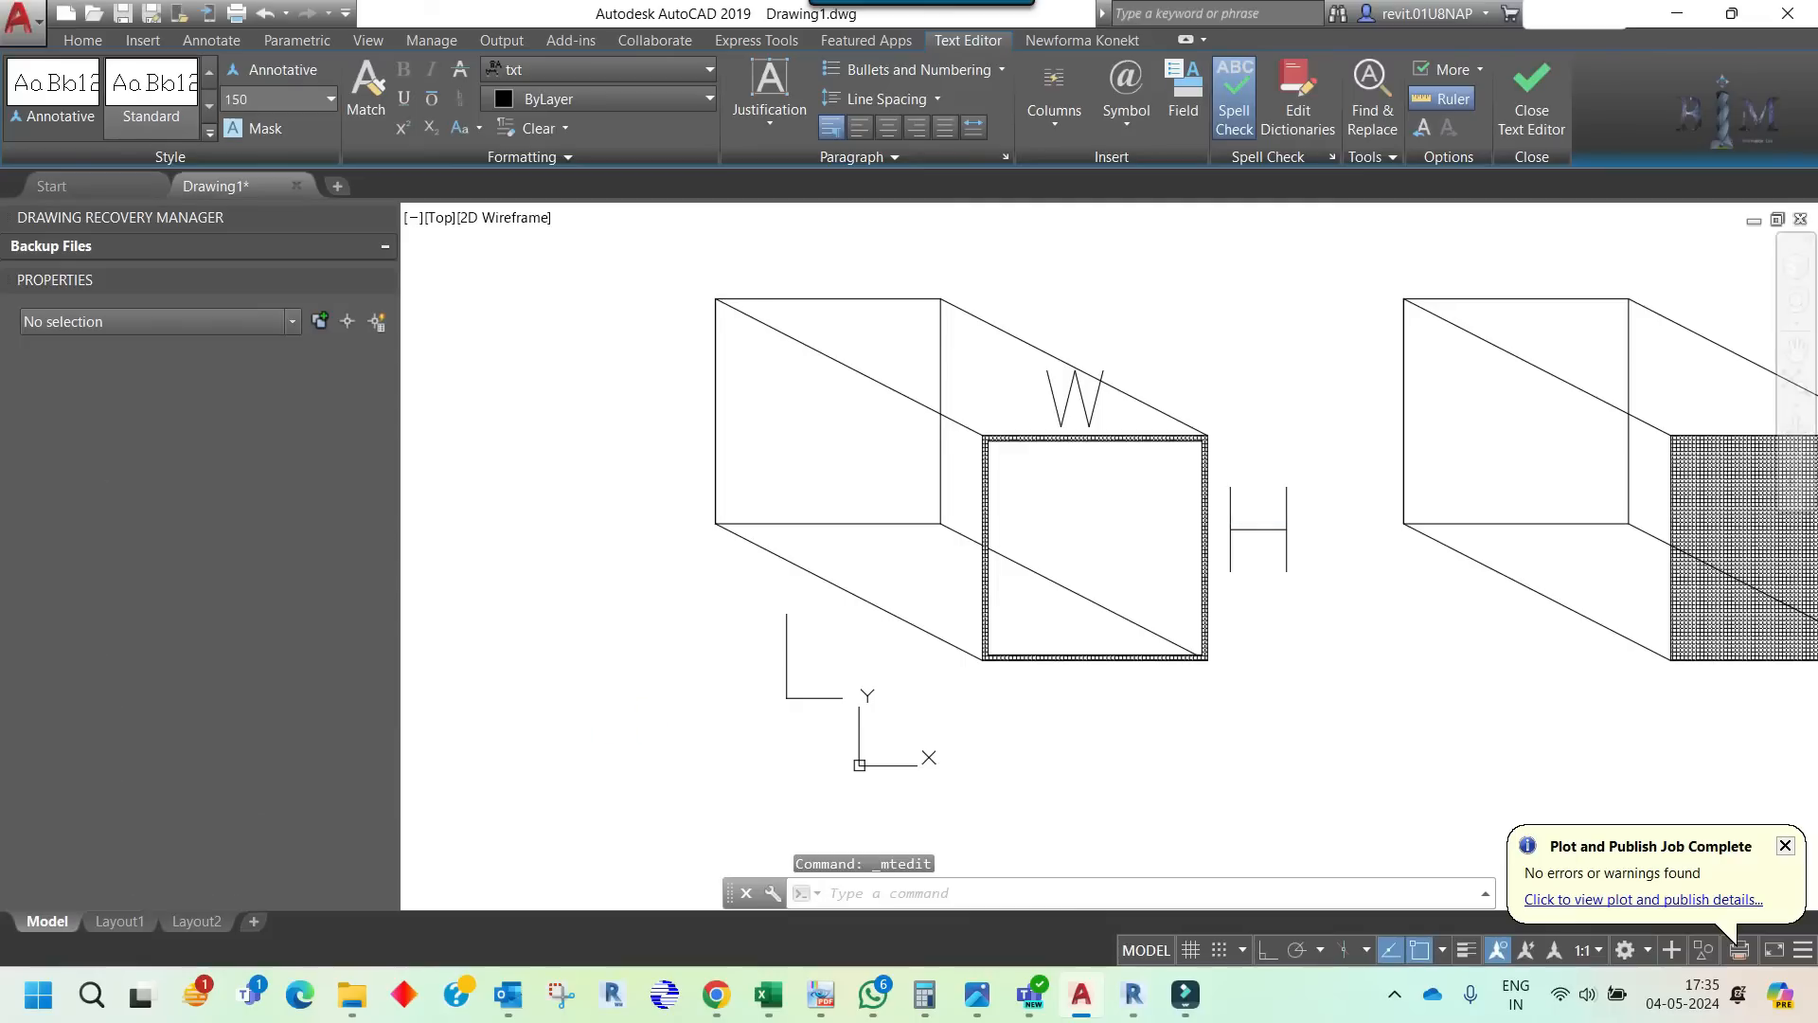
- Set the text height of the "T" label to 80
click(1258, 428)
click(1250, 428)
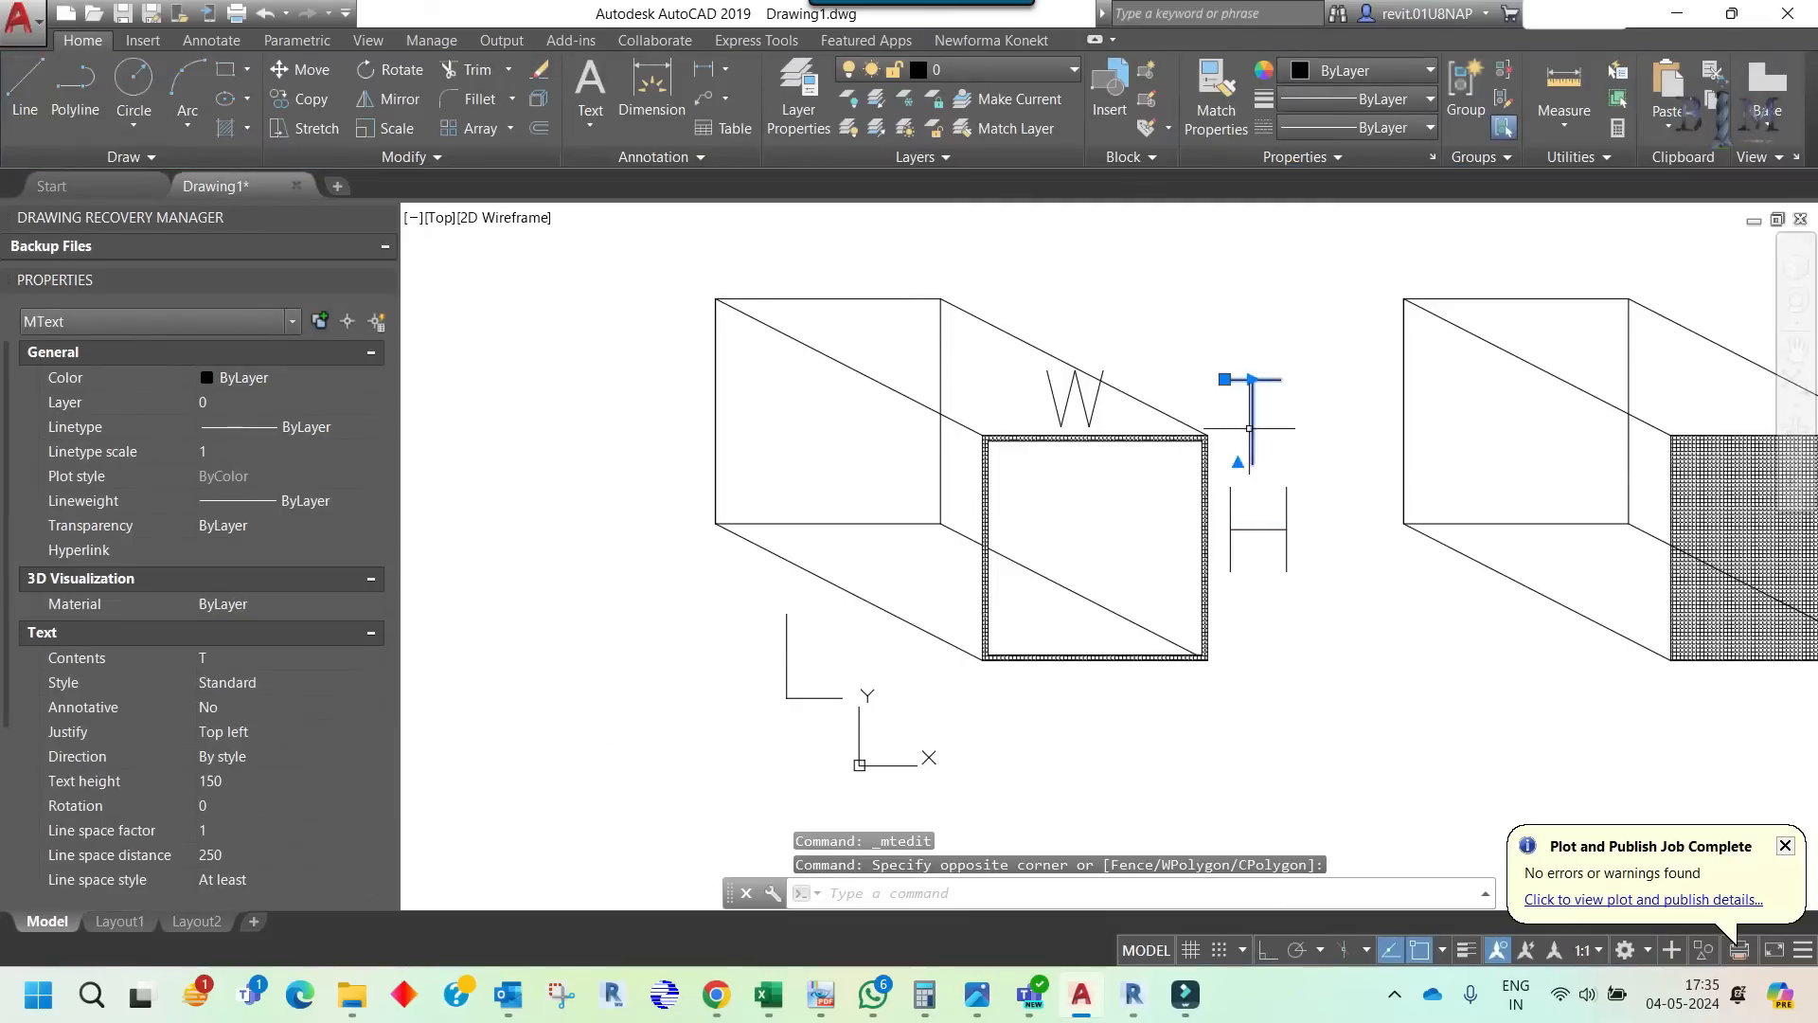
click(253, 780)
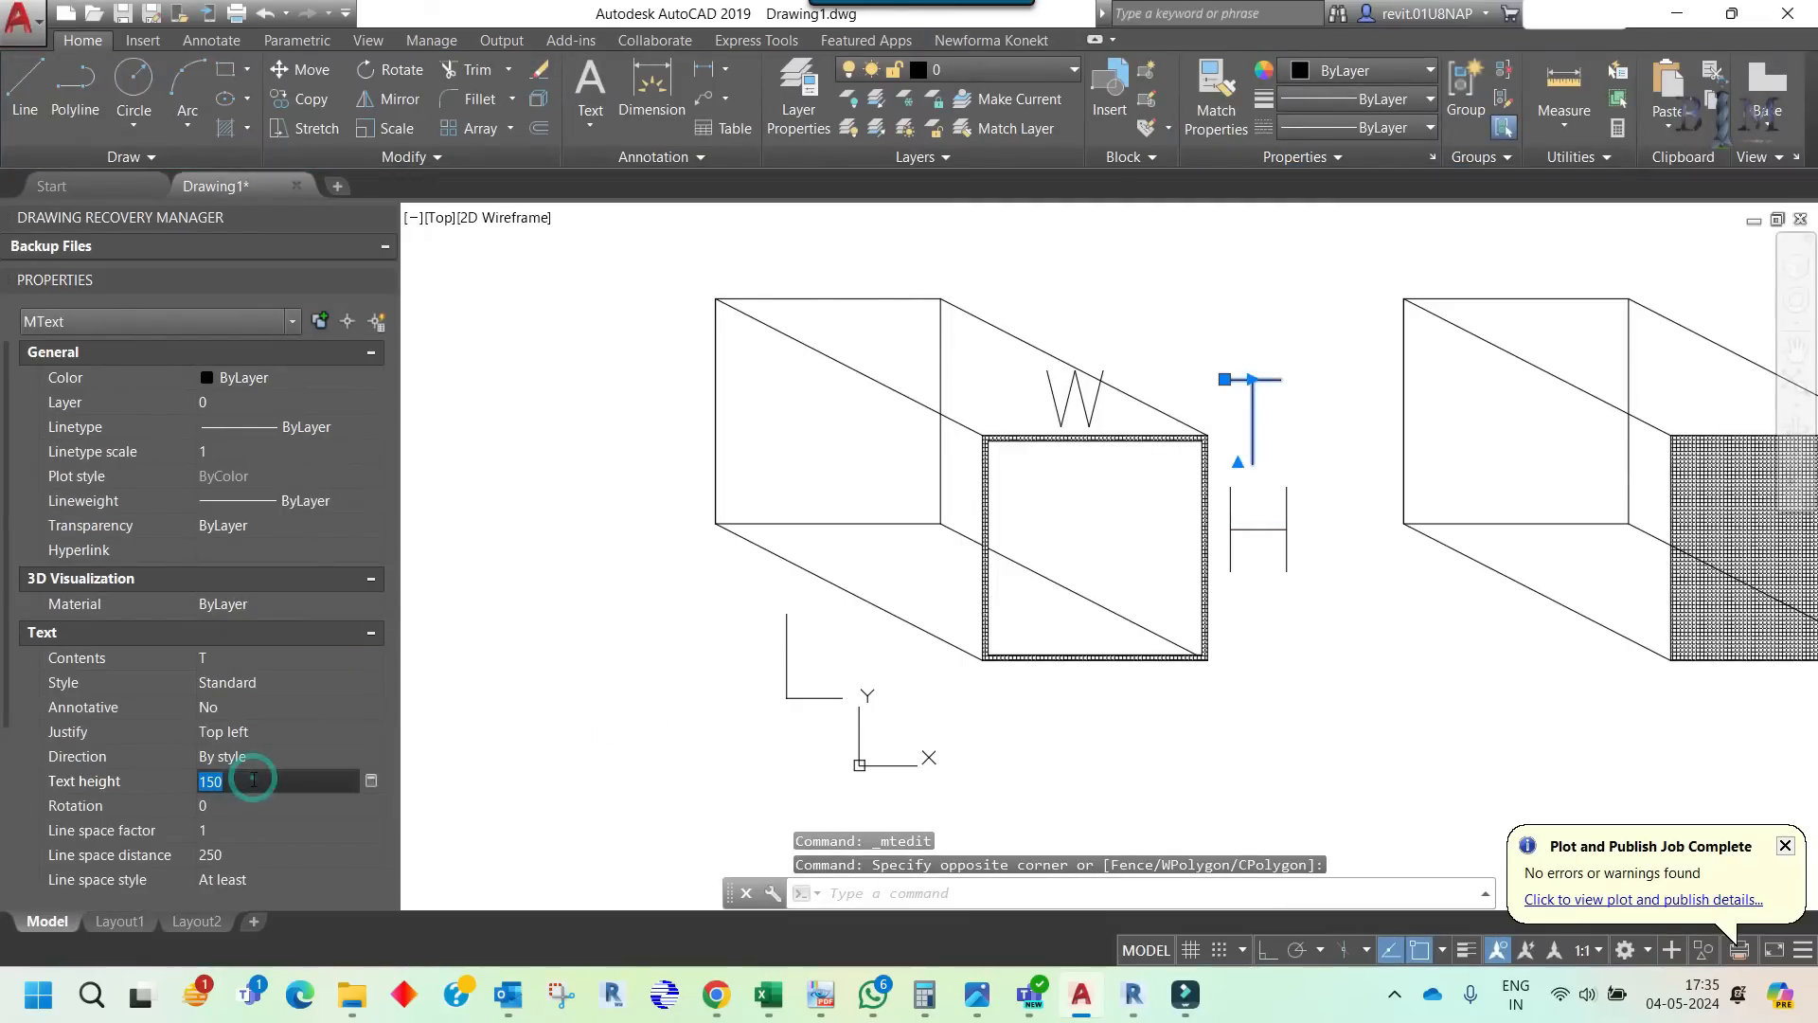
text(80)
key(Return)
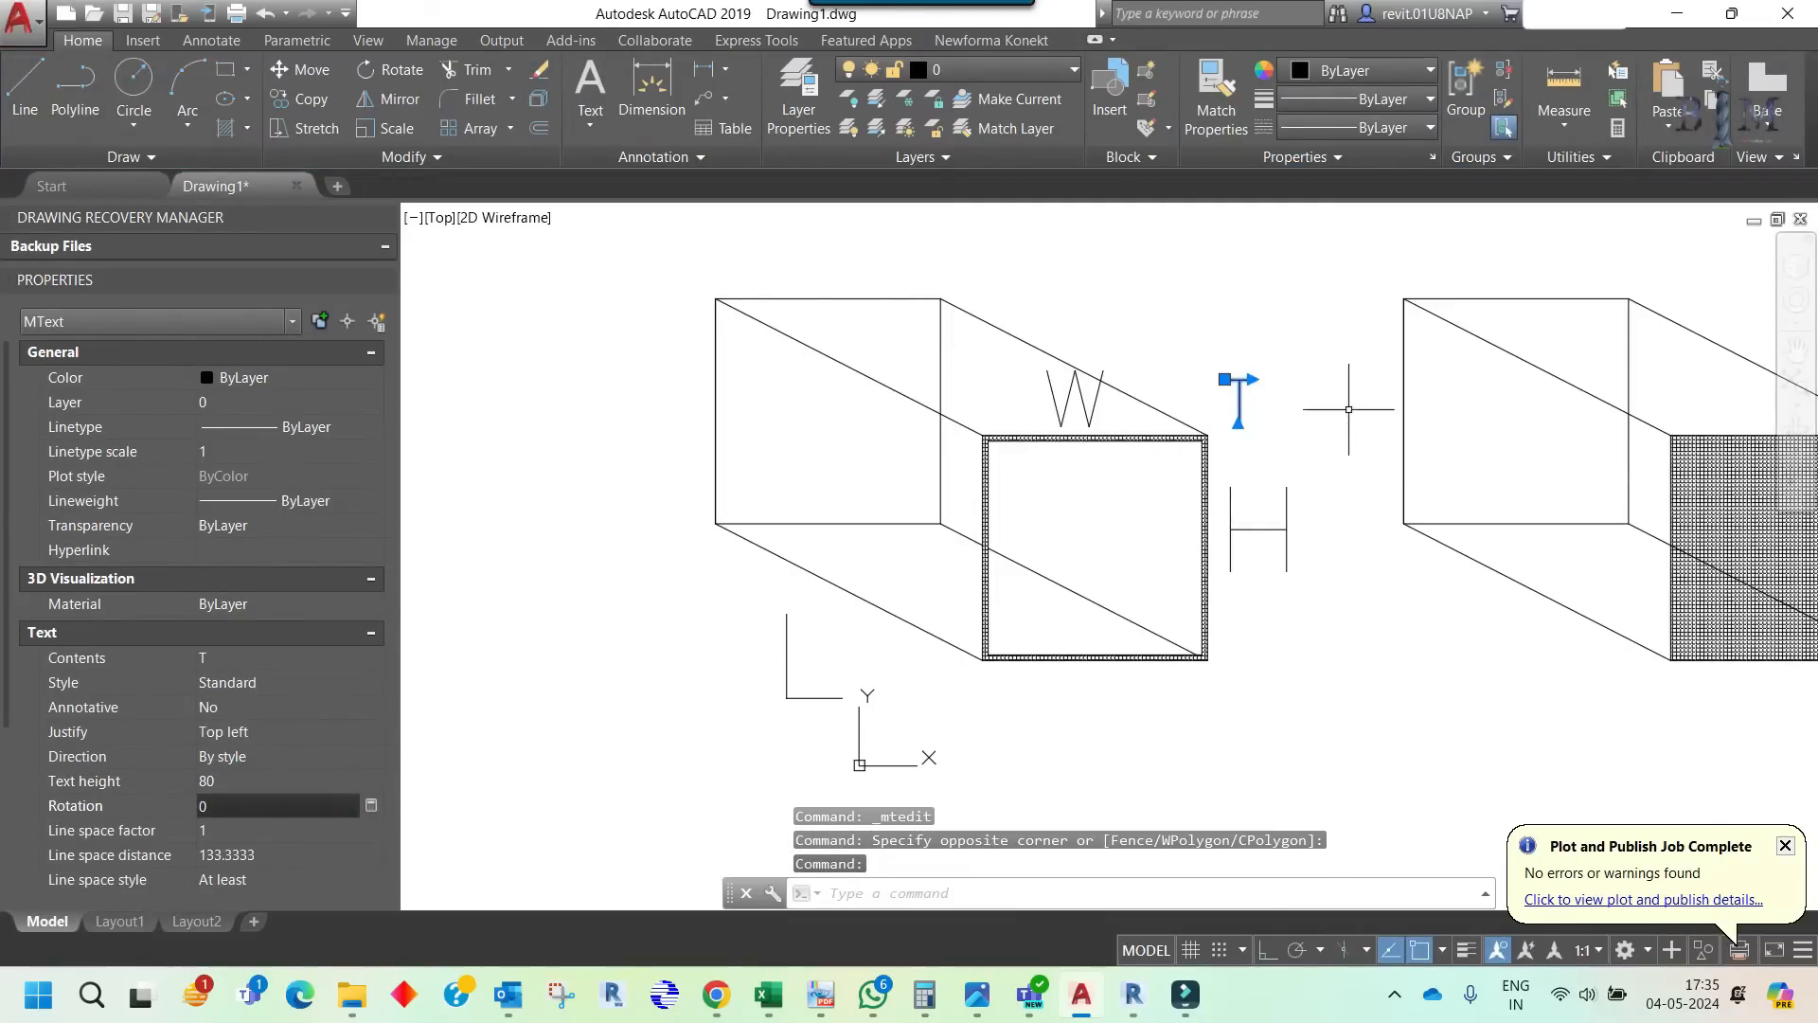
scroll(1348, 409, up, 4)
key(Escape)
click(1068, 413)
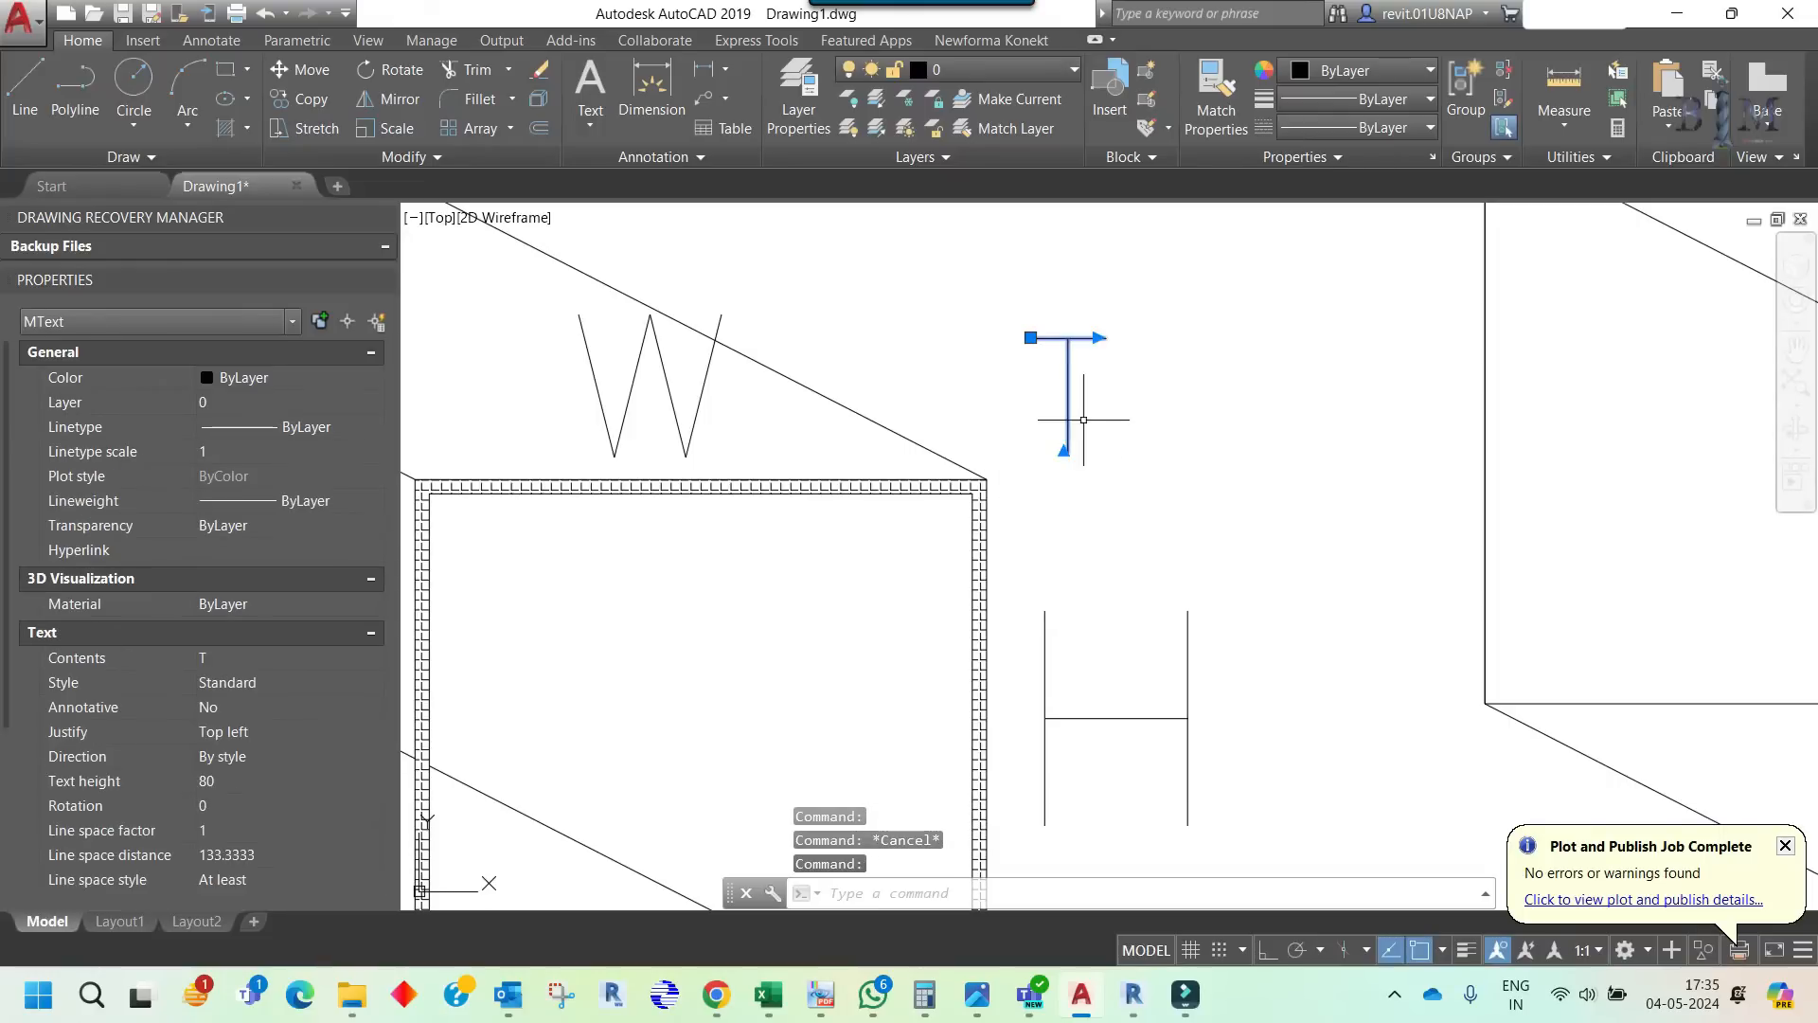
- Move the T label closer to the upper right corner of the hollow duct's front face
text(m)
key(Return)
click(1140, 410)
click(1097, 489)
key(Escape)
scroll(916, 471, down, 4)
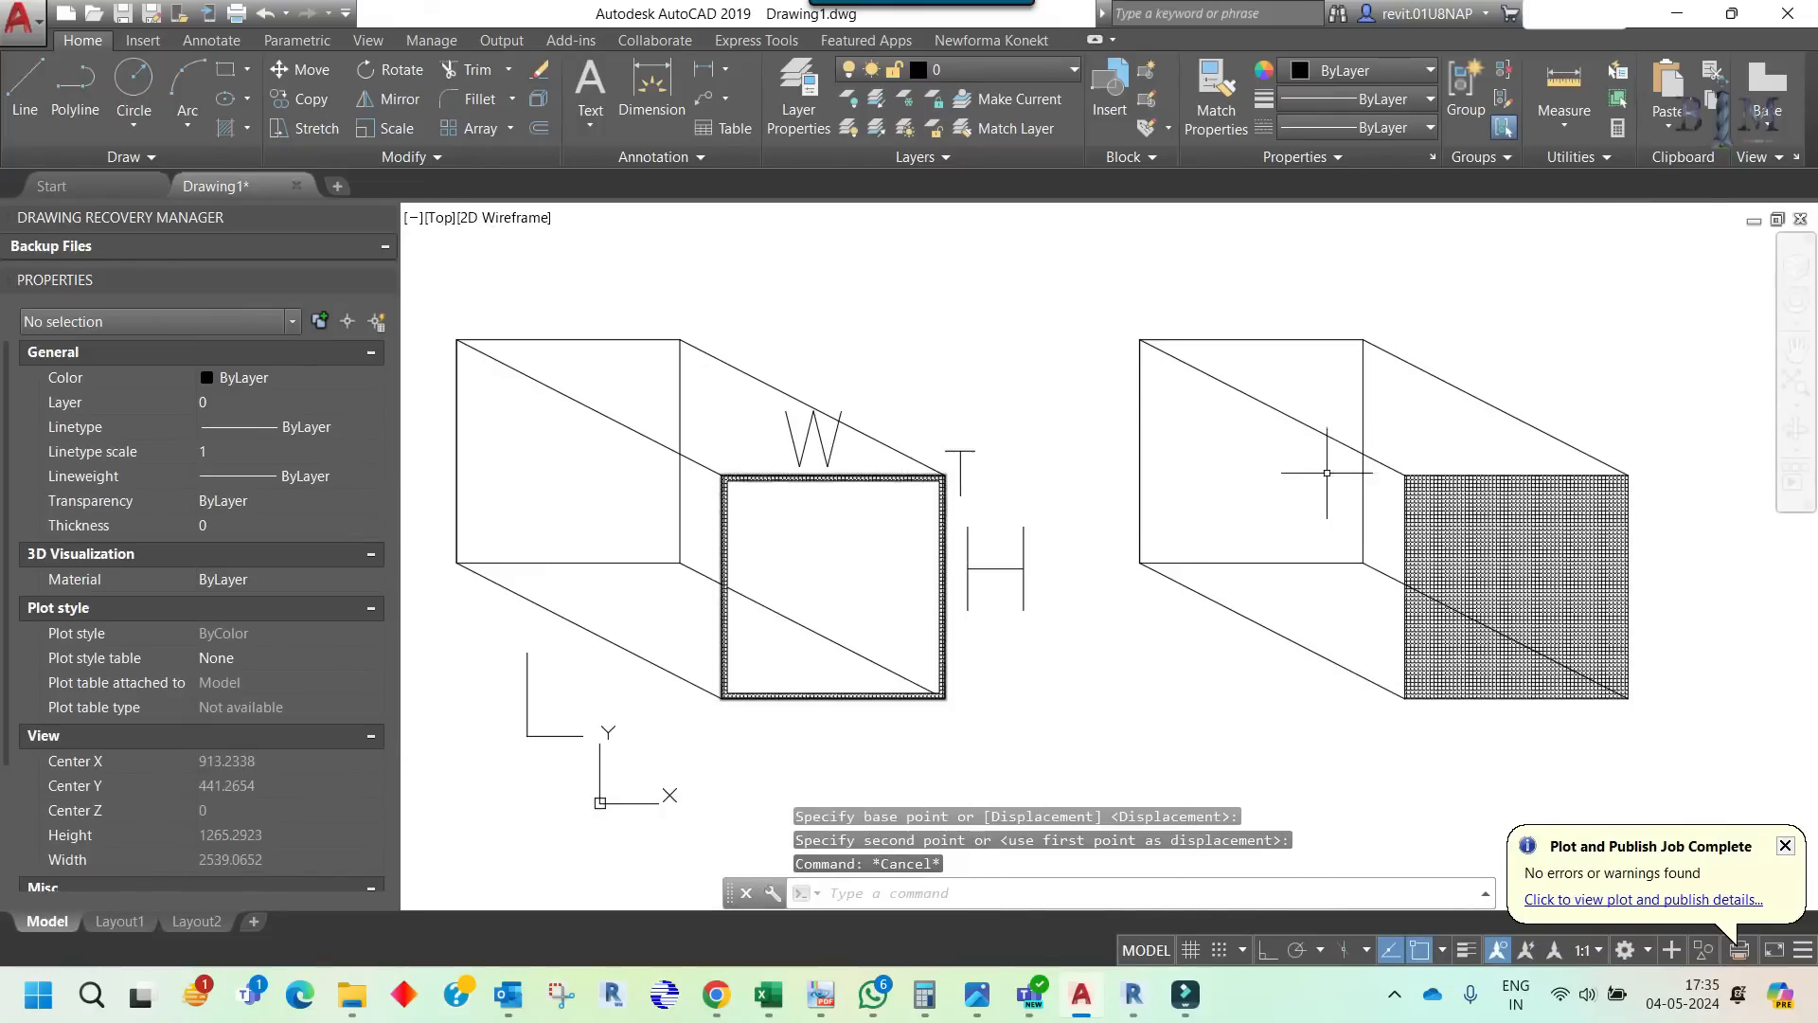
- Copy the L, W and H labels from the hollow duct to matching positions on the hatched duct, using the upper left rear corners as reference
middle_drag(917, 471, 696, 359)
middle_drag(1195, 486, 1329, 487)
middle_drag(1029, 556, 1132, 591)
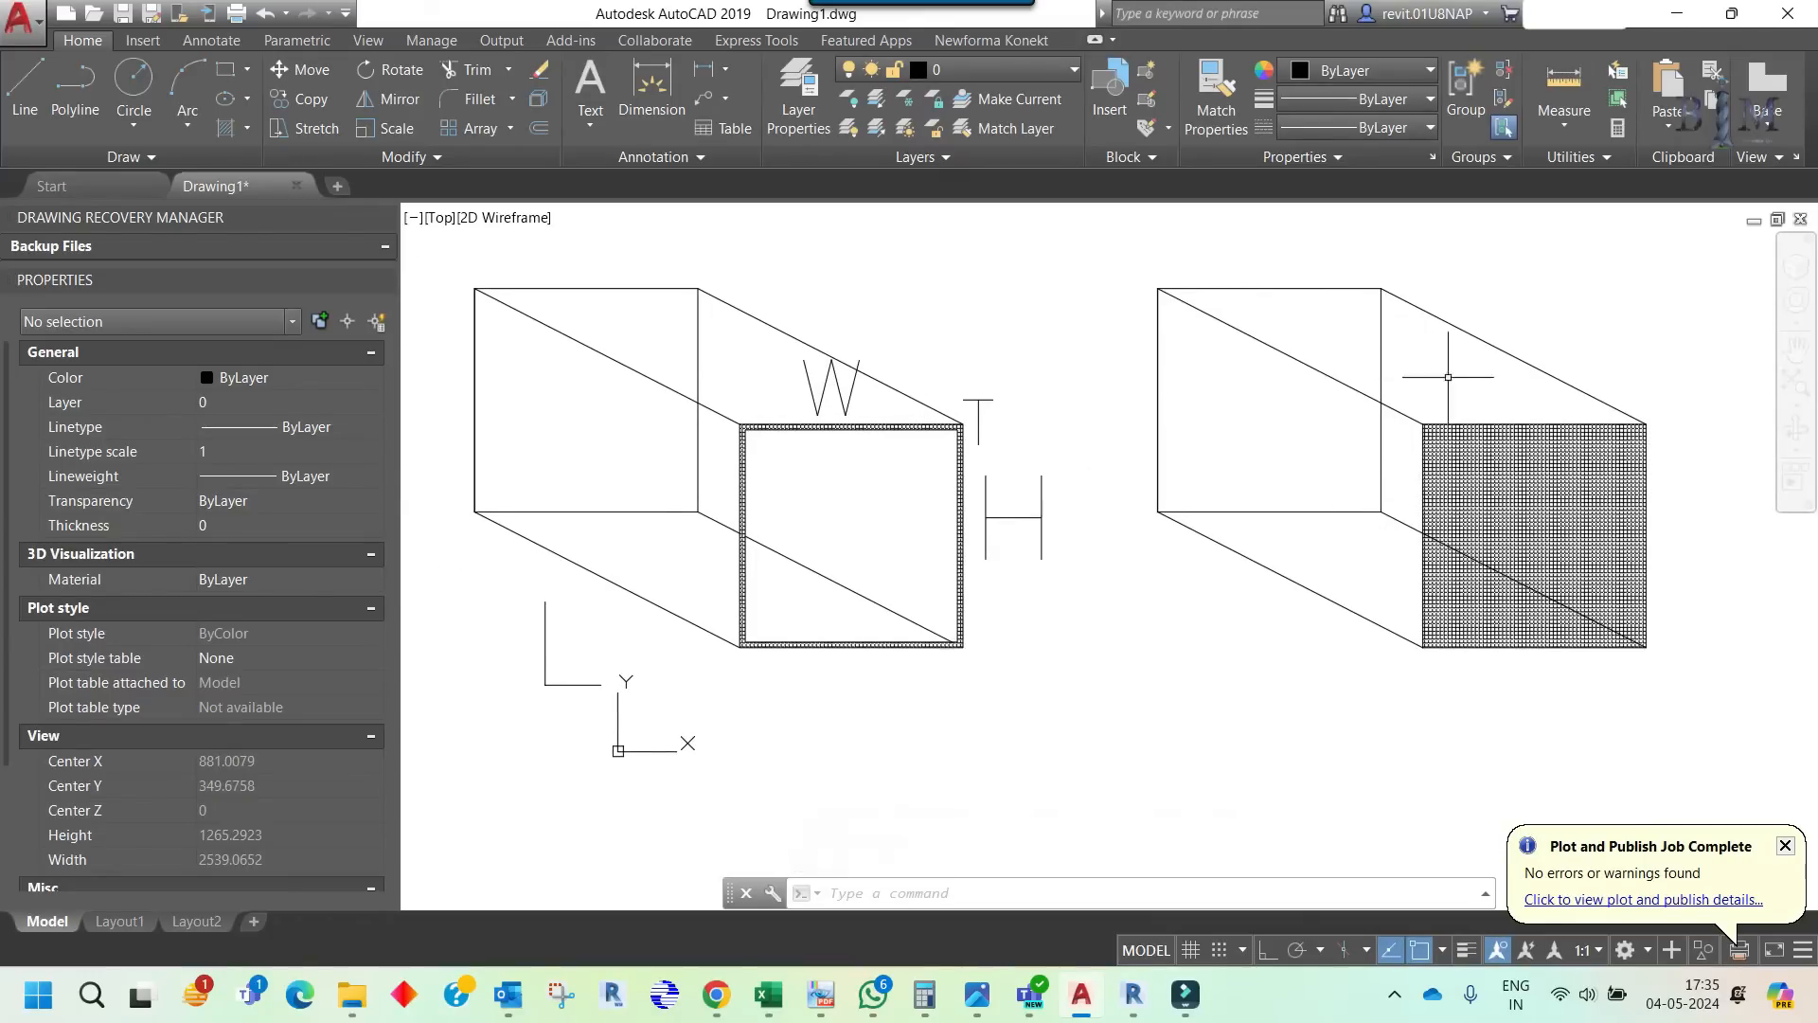
scroll(1326, 407, down, 4)
scroll(906, 530, up, 2)
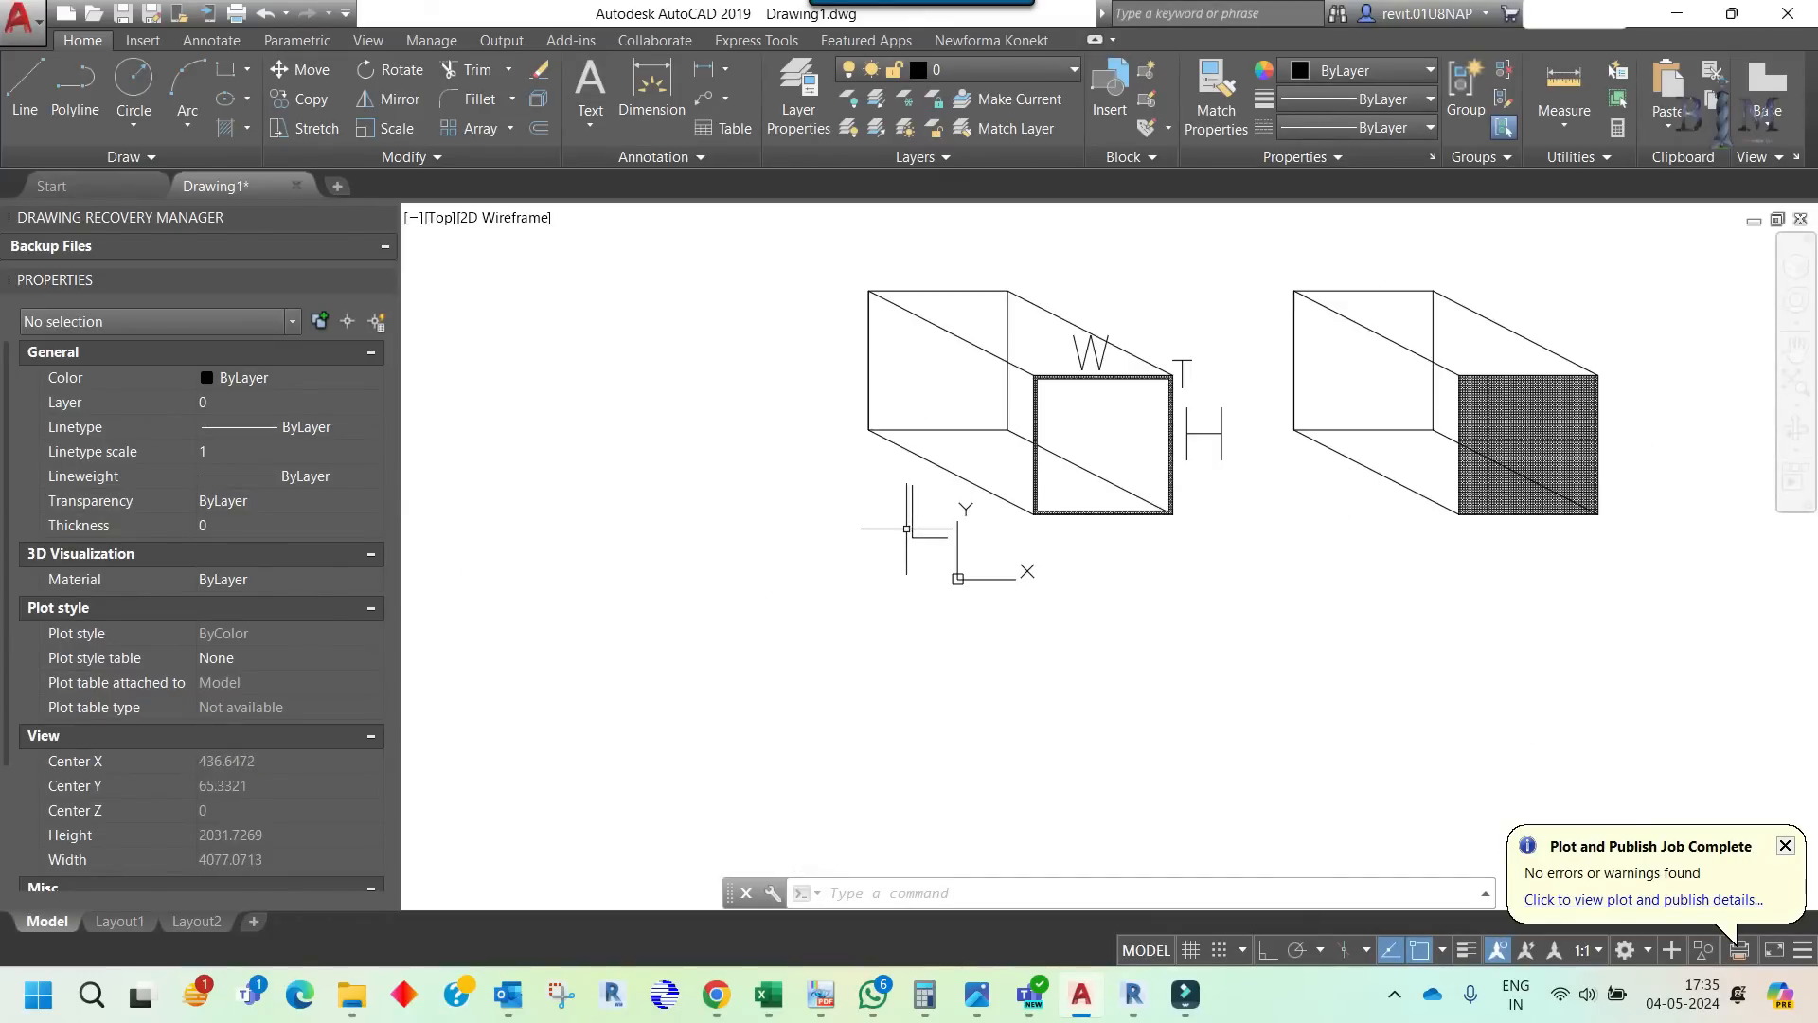
click(912, 529)
click(1100, 357)
click(1220, 431)
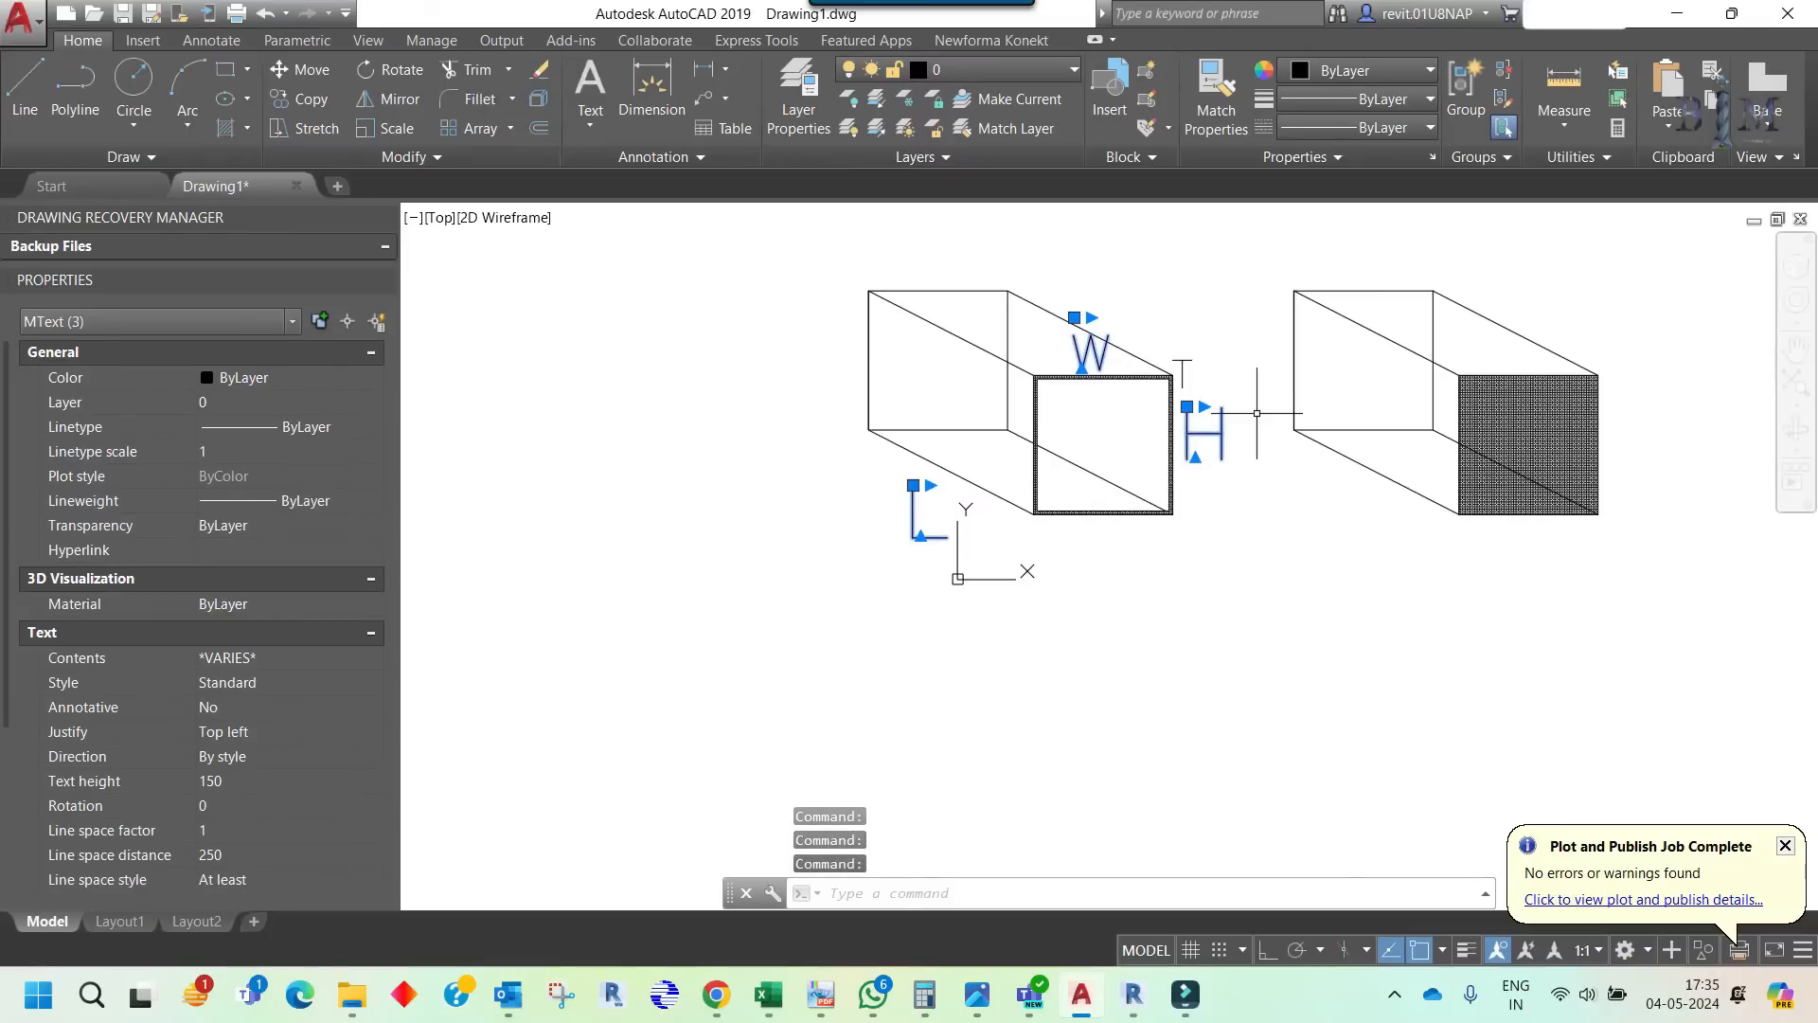
text(O)
key(Return)
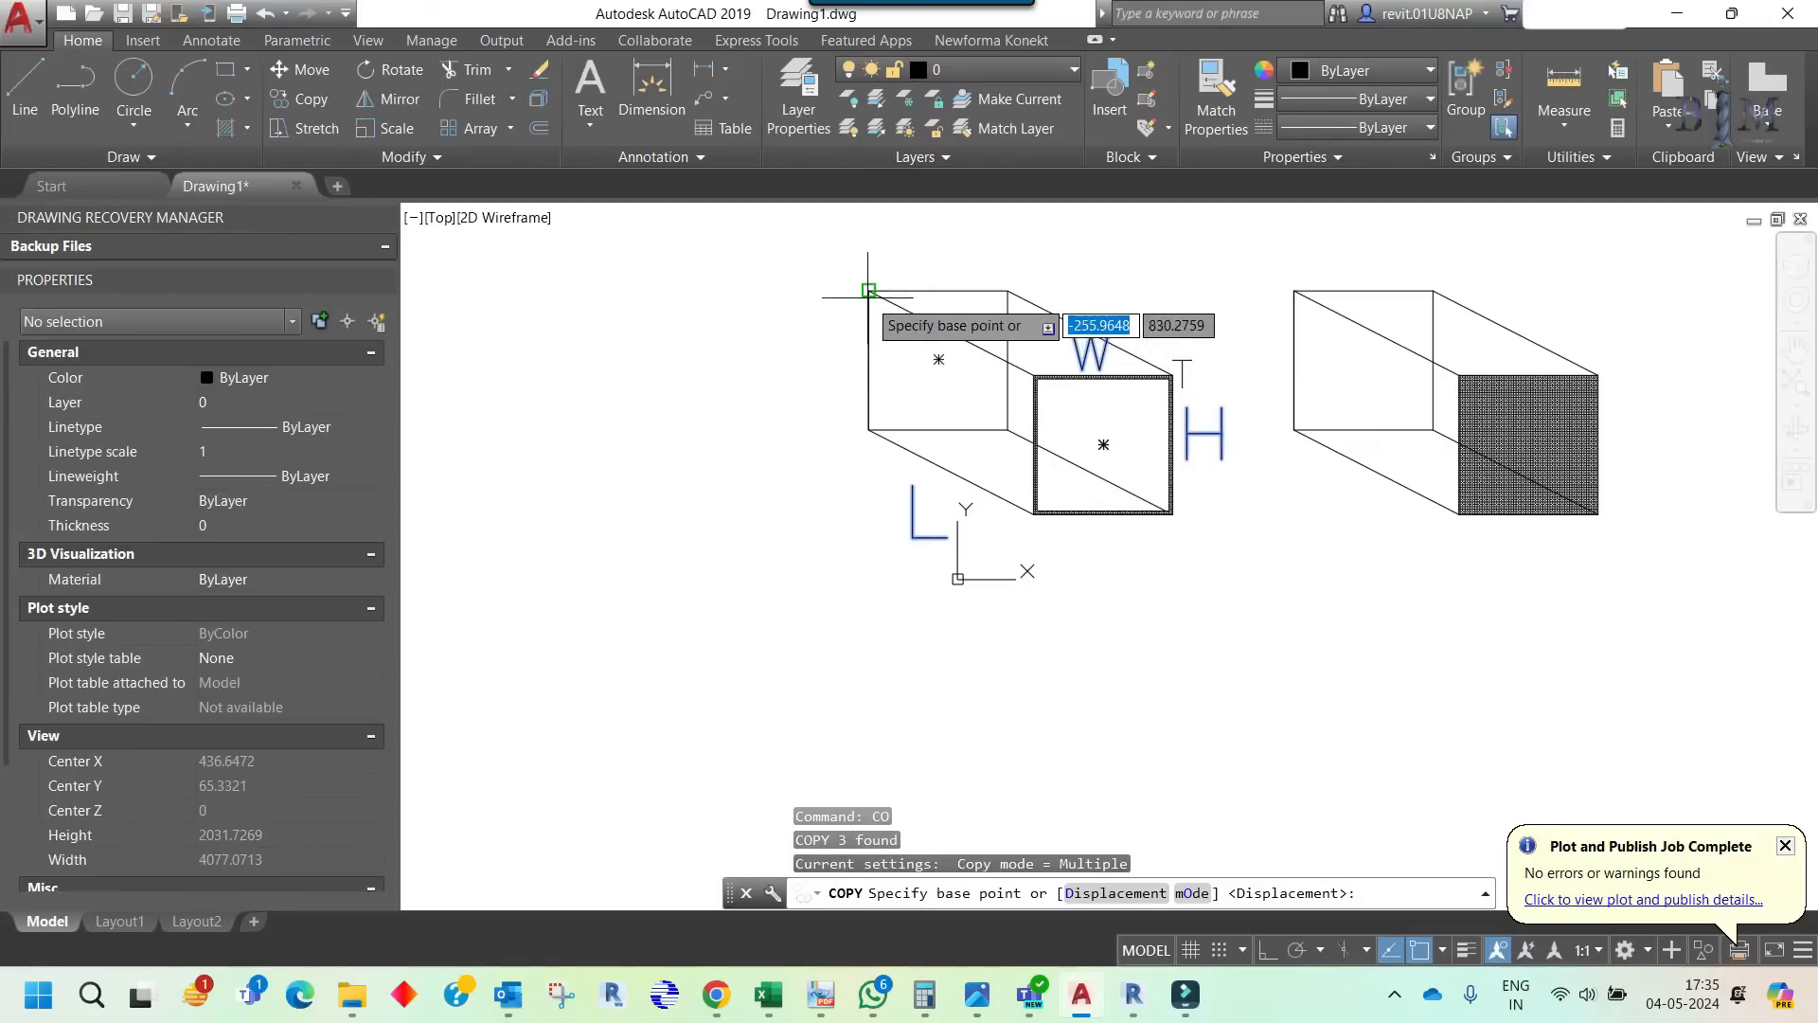
click(868, 291)
click(1293, 290)
key(Escape)
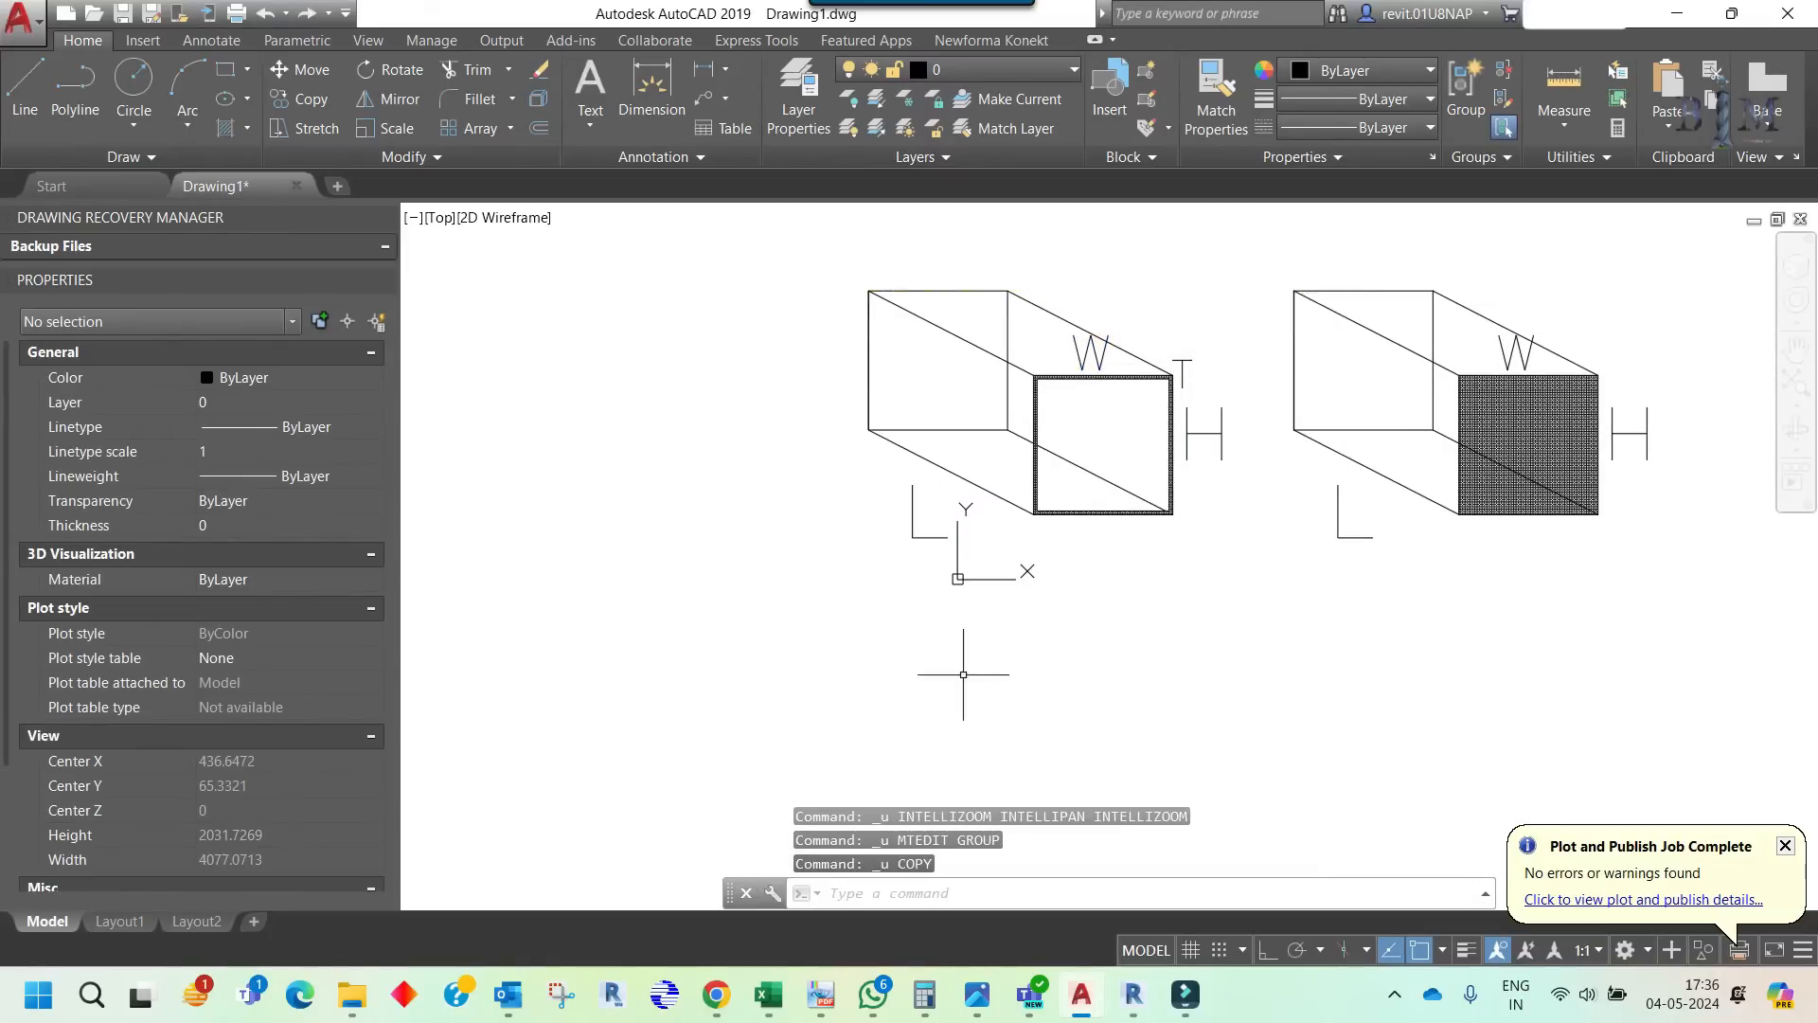
scroll(1248, 392, up, 2)
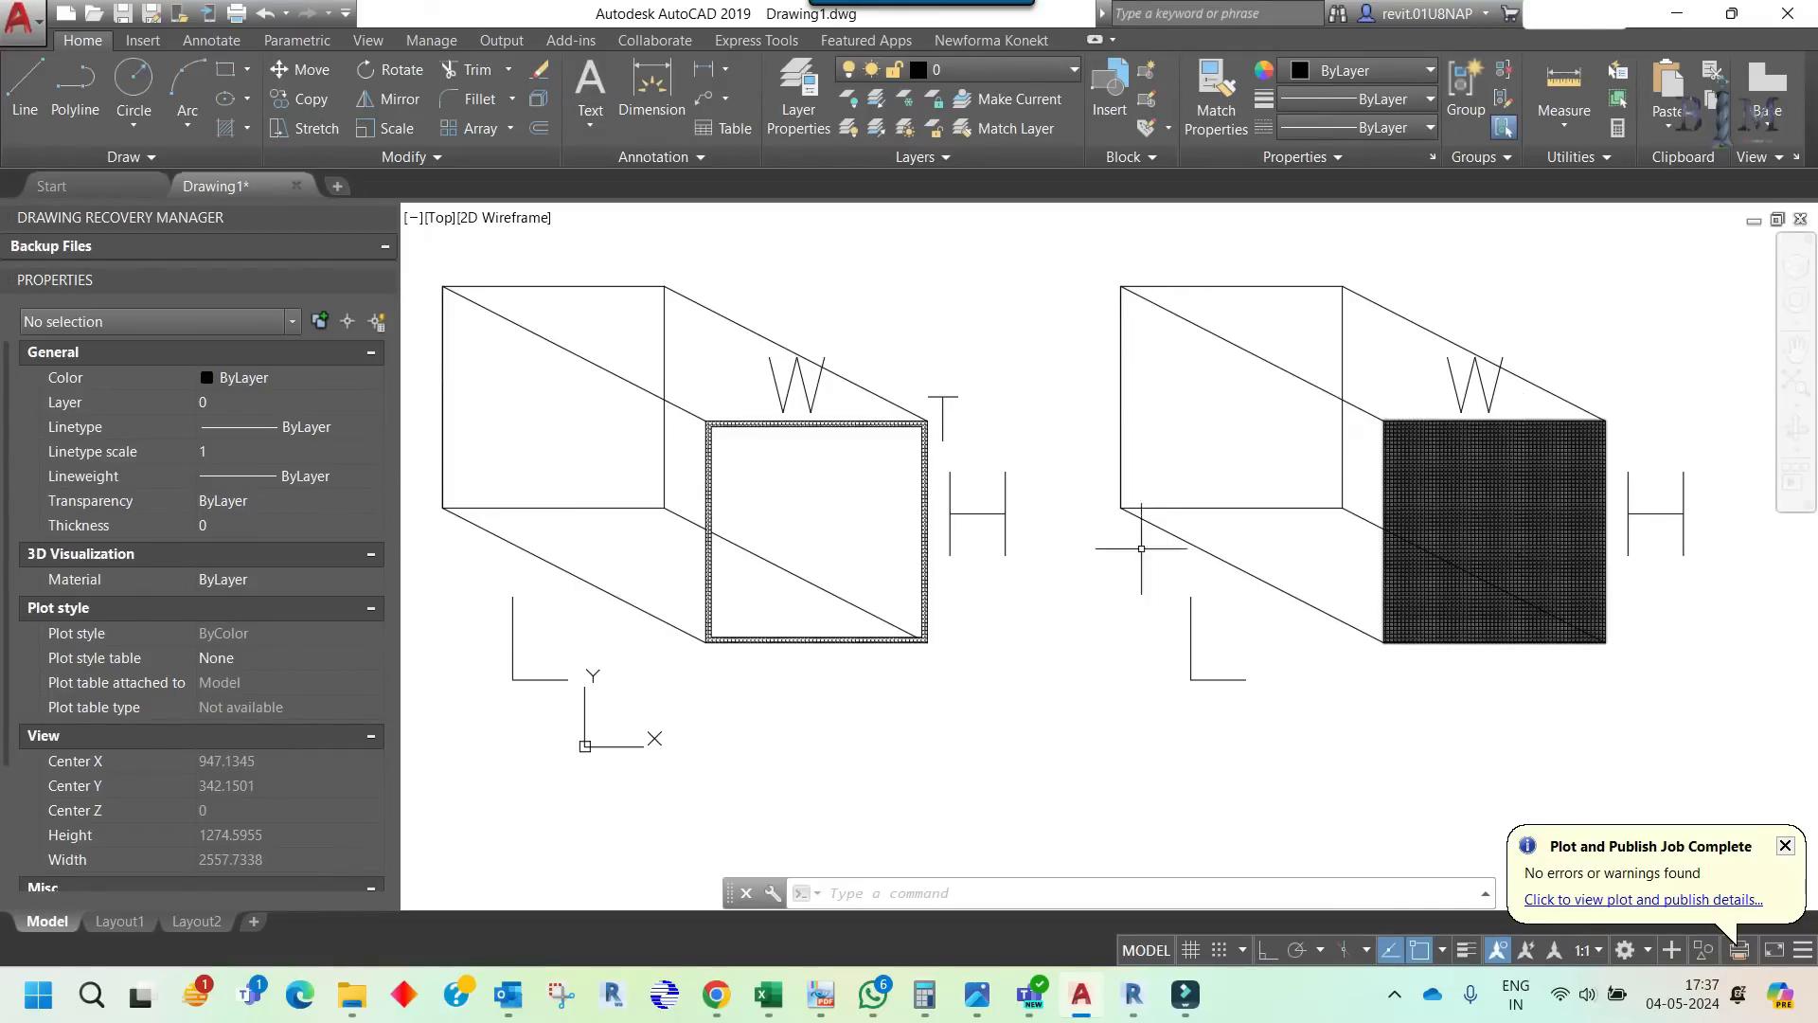
middle_drag(762, 460, 924, 439)
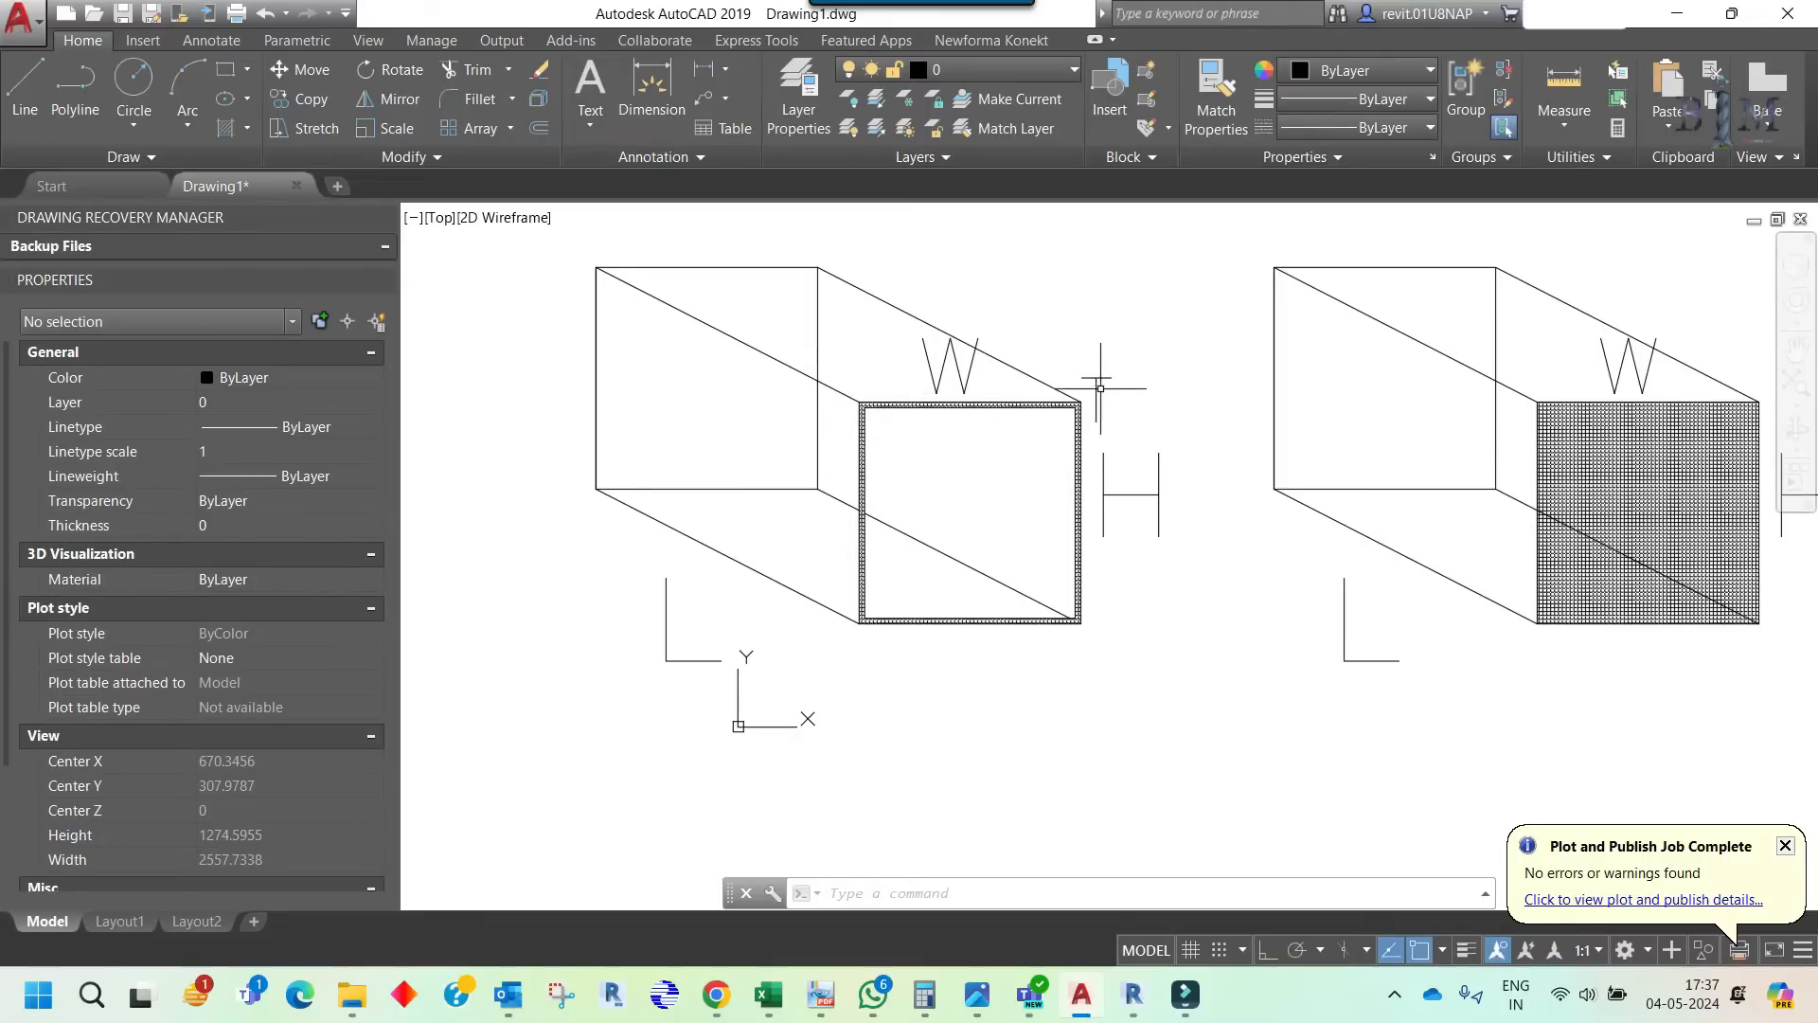
middle_drag(1112, 404, 1003, 442)
scroll(798, 396, down, 2)
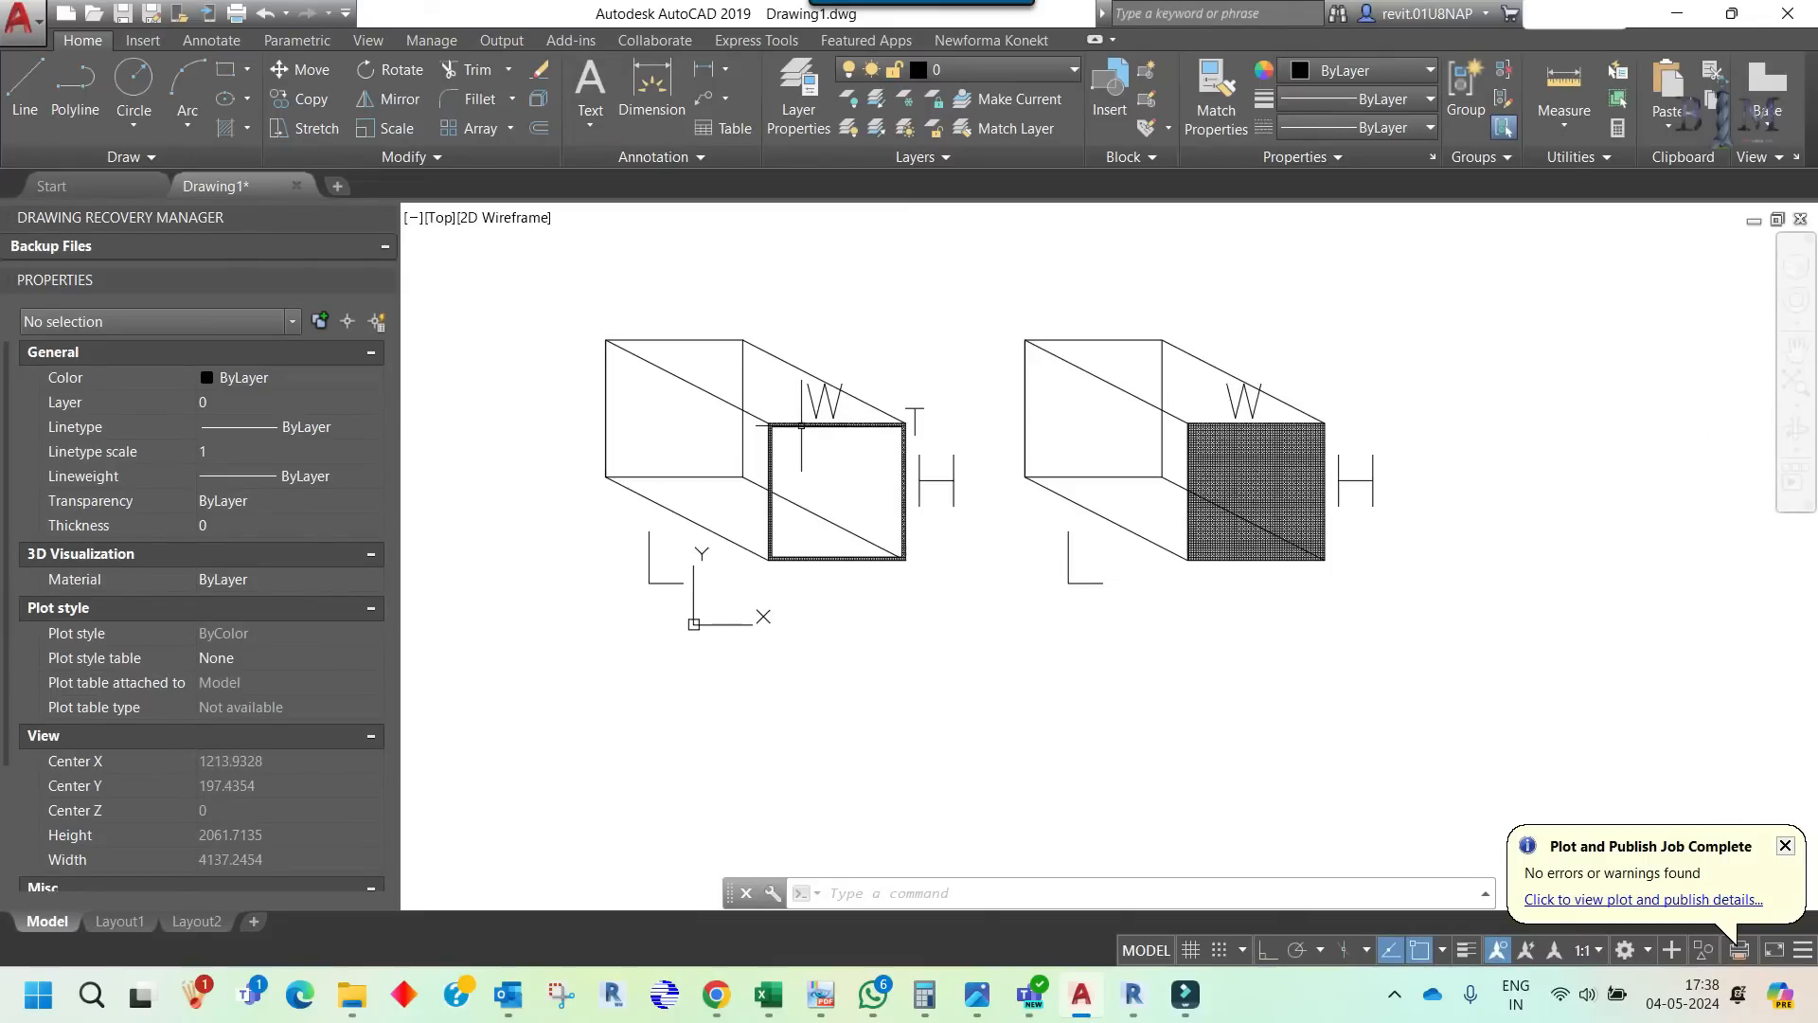
scroll(863, 435, up, 2)
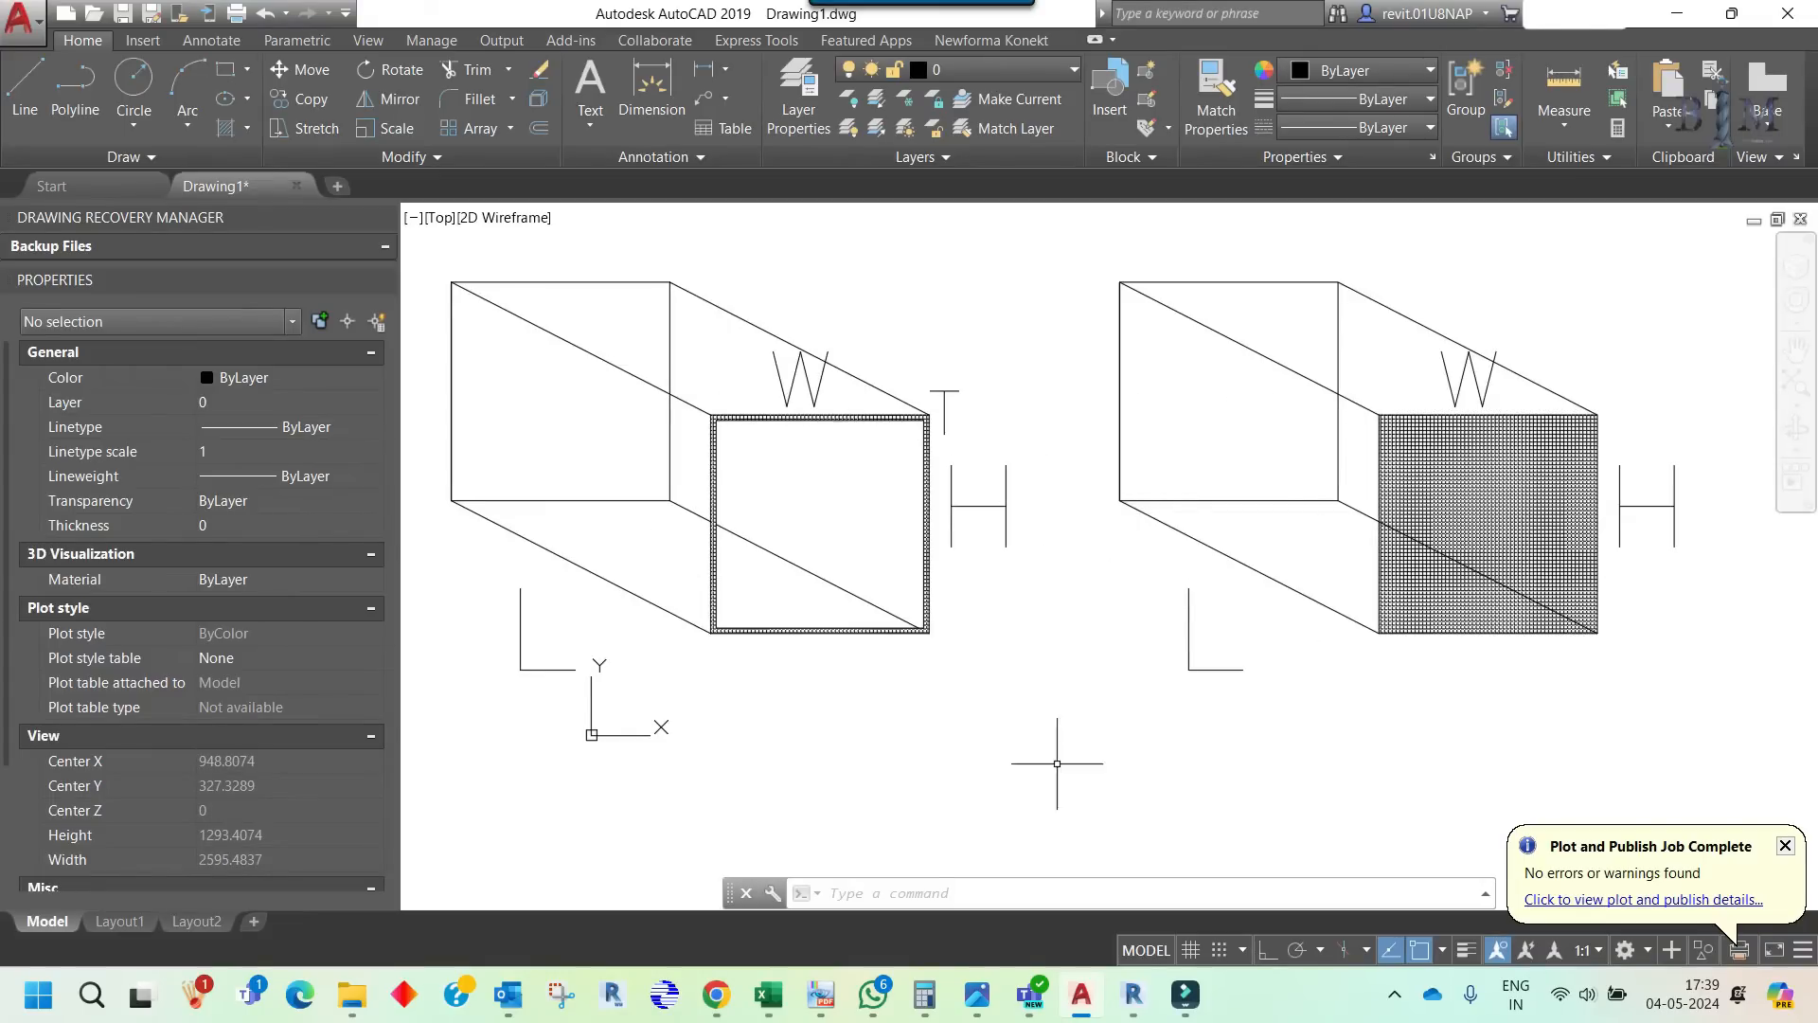
- Switch to Revit, leave the Duct Volume calculation and start a new calculated value named Actual Duct Volume
click(1132, 994)
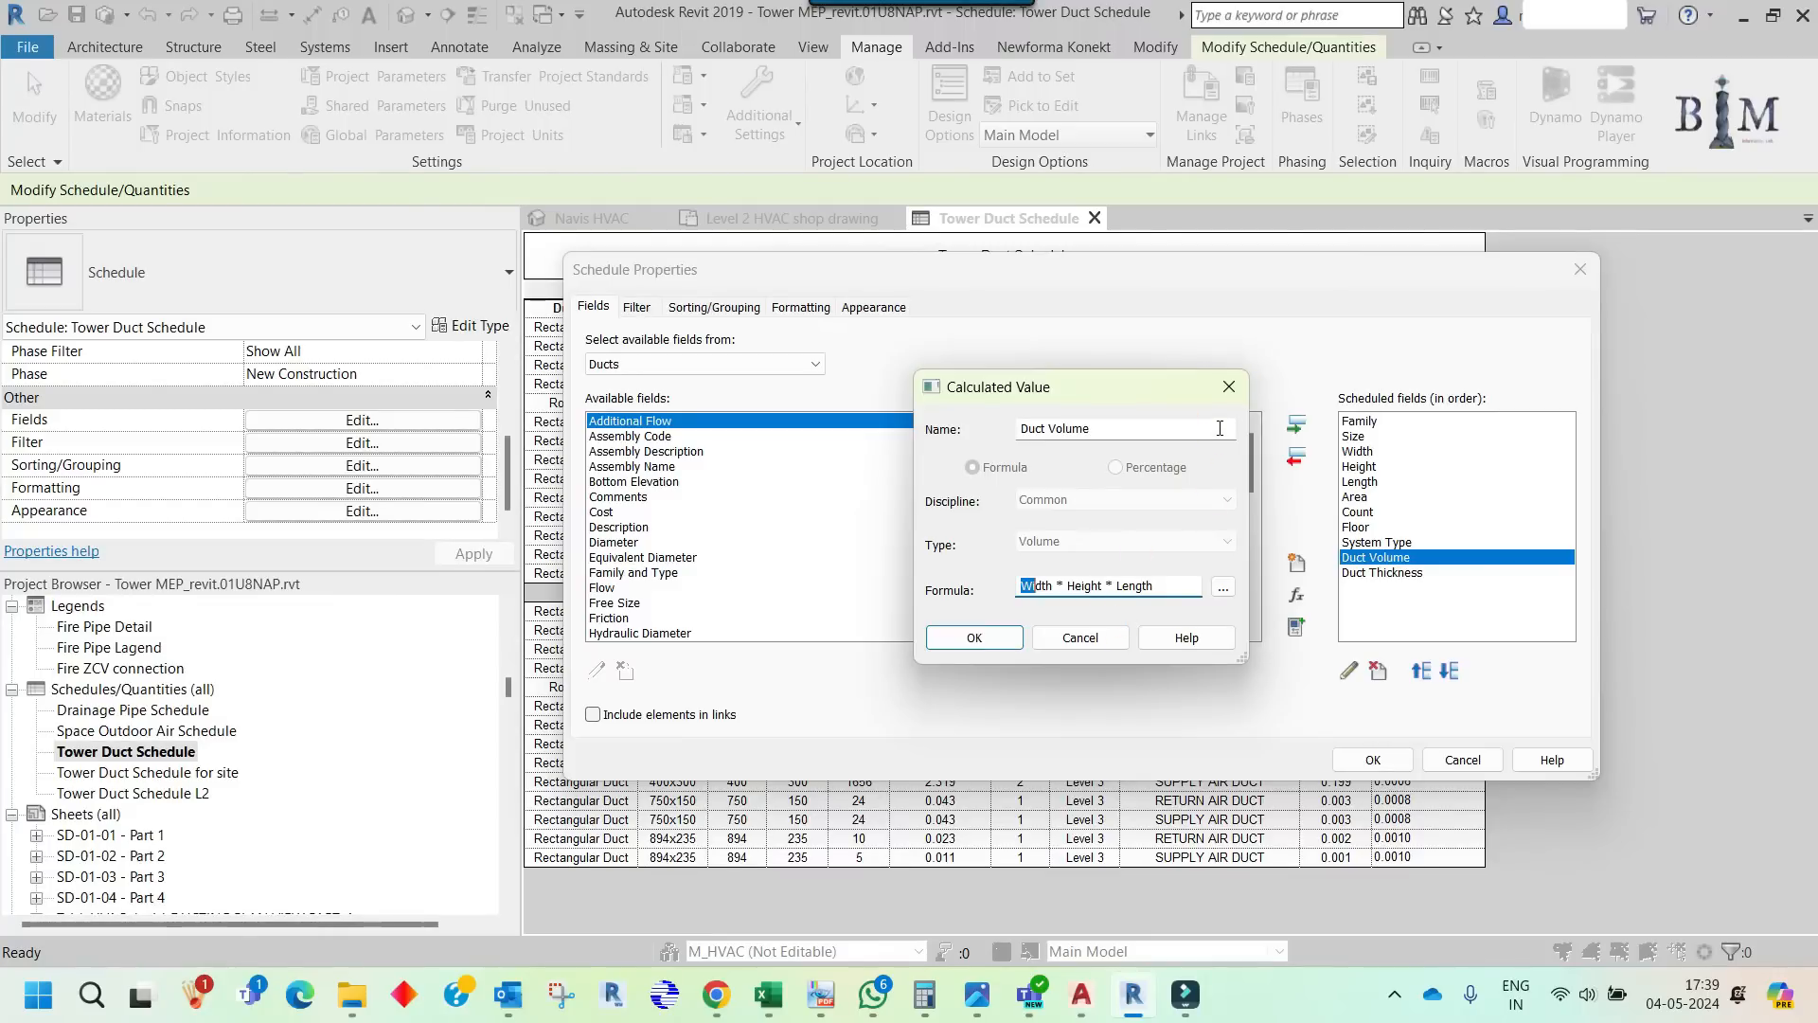
click(1227, 388)
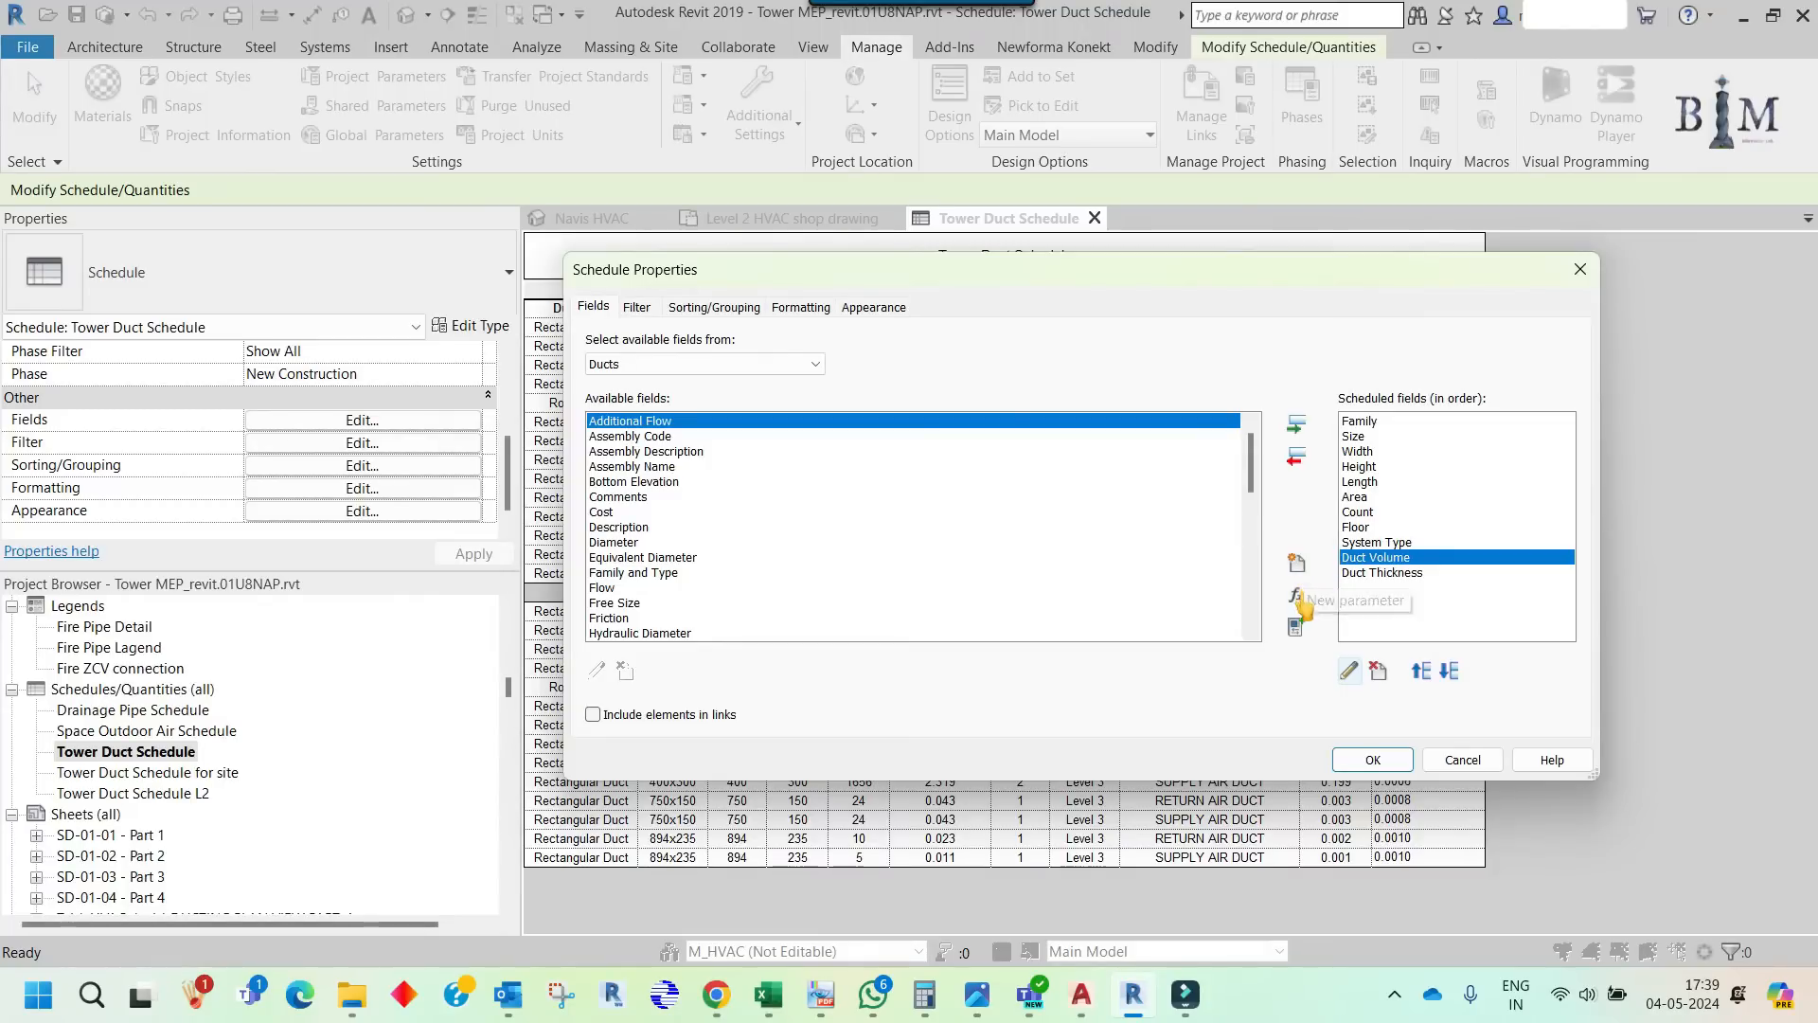
click(1299, 596)
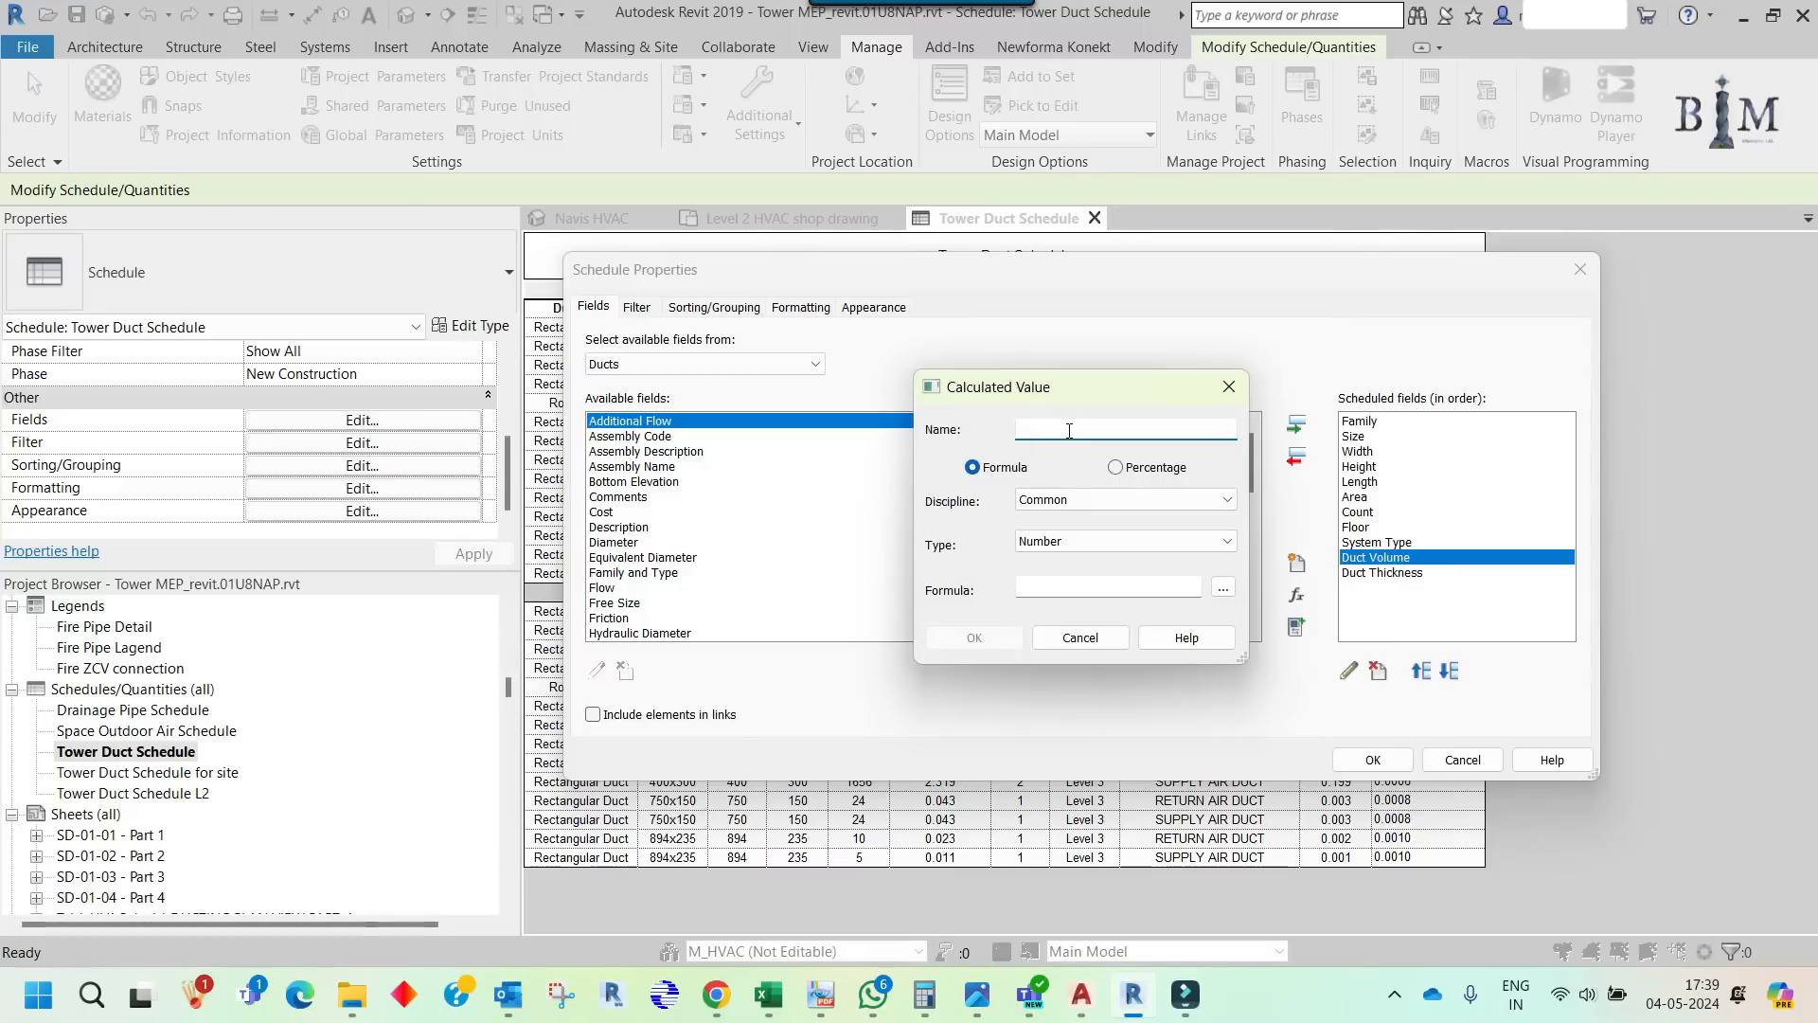
key(Caps_Lock)
text(Actual Duct Volume)
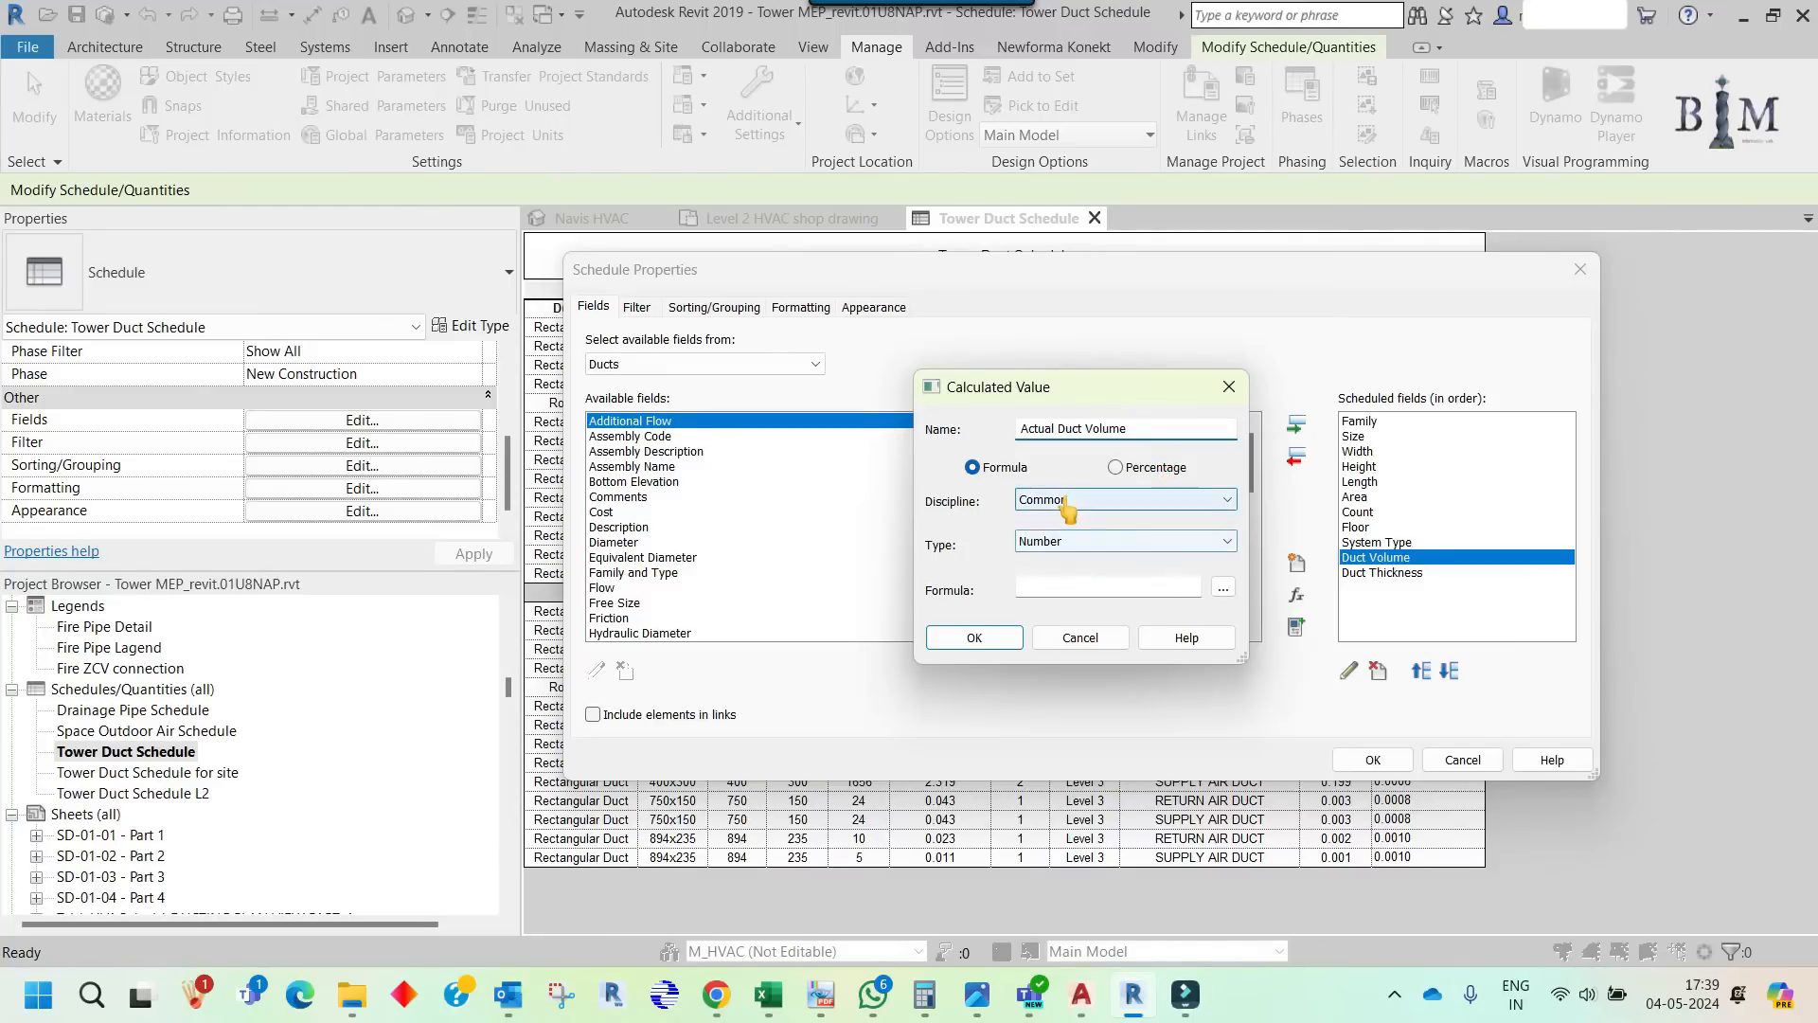
click(1064, 547)
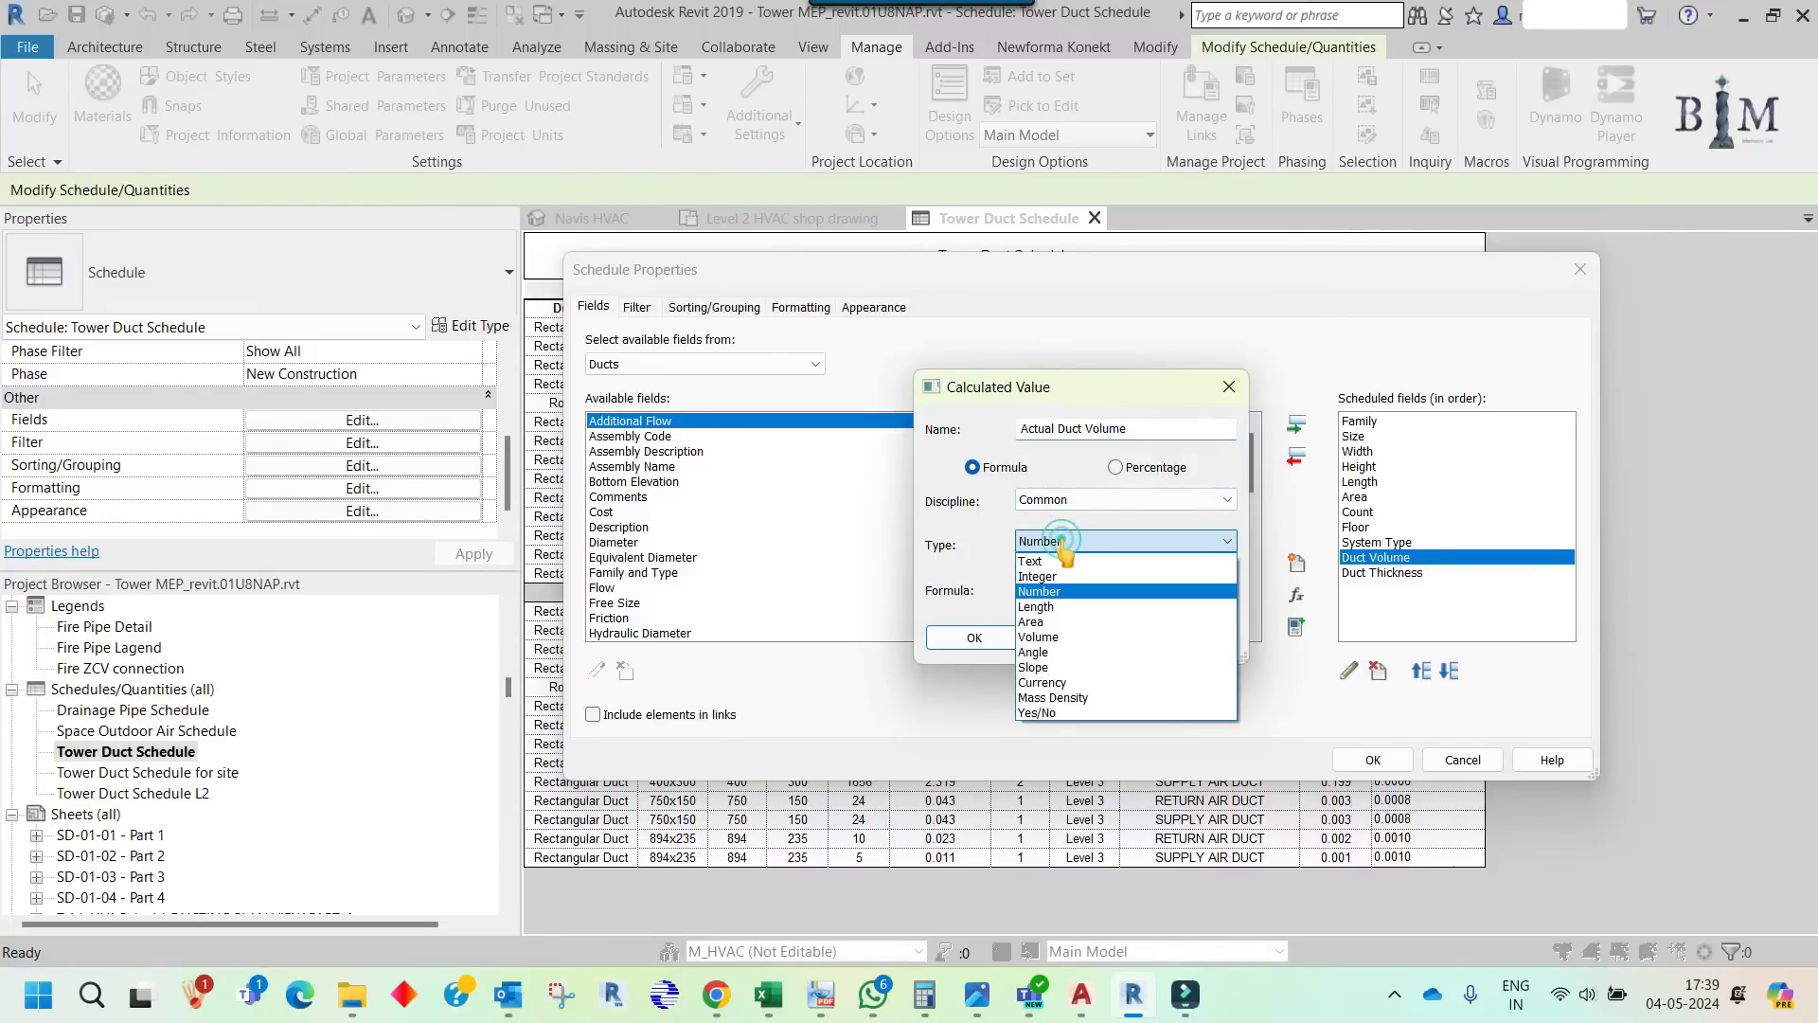
click(1065, 544)
click(1064, 547)
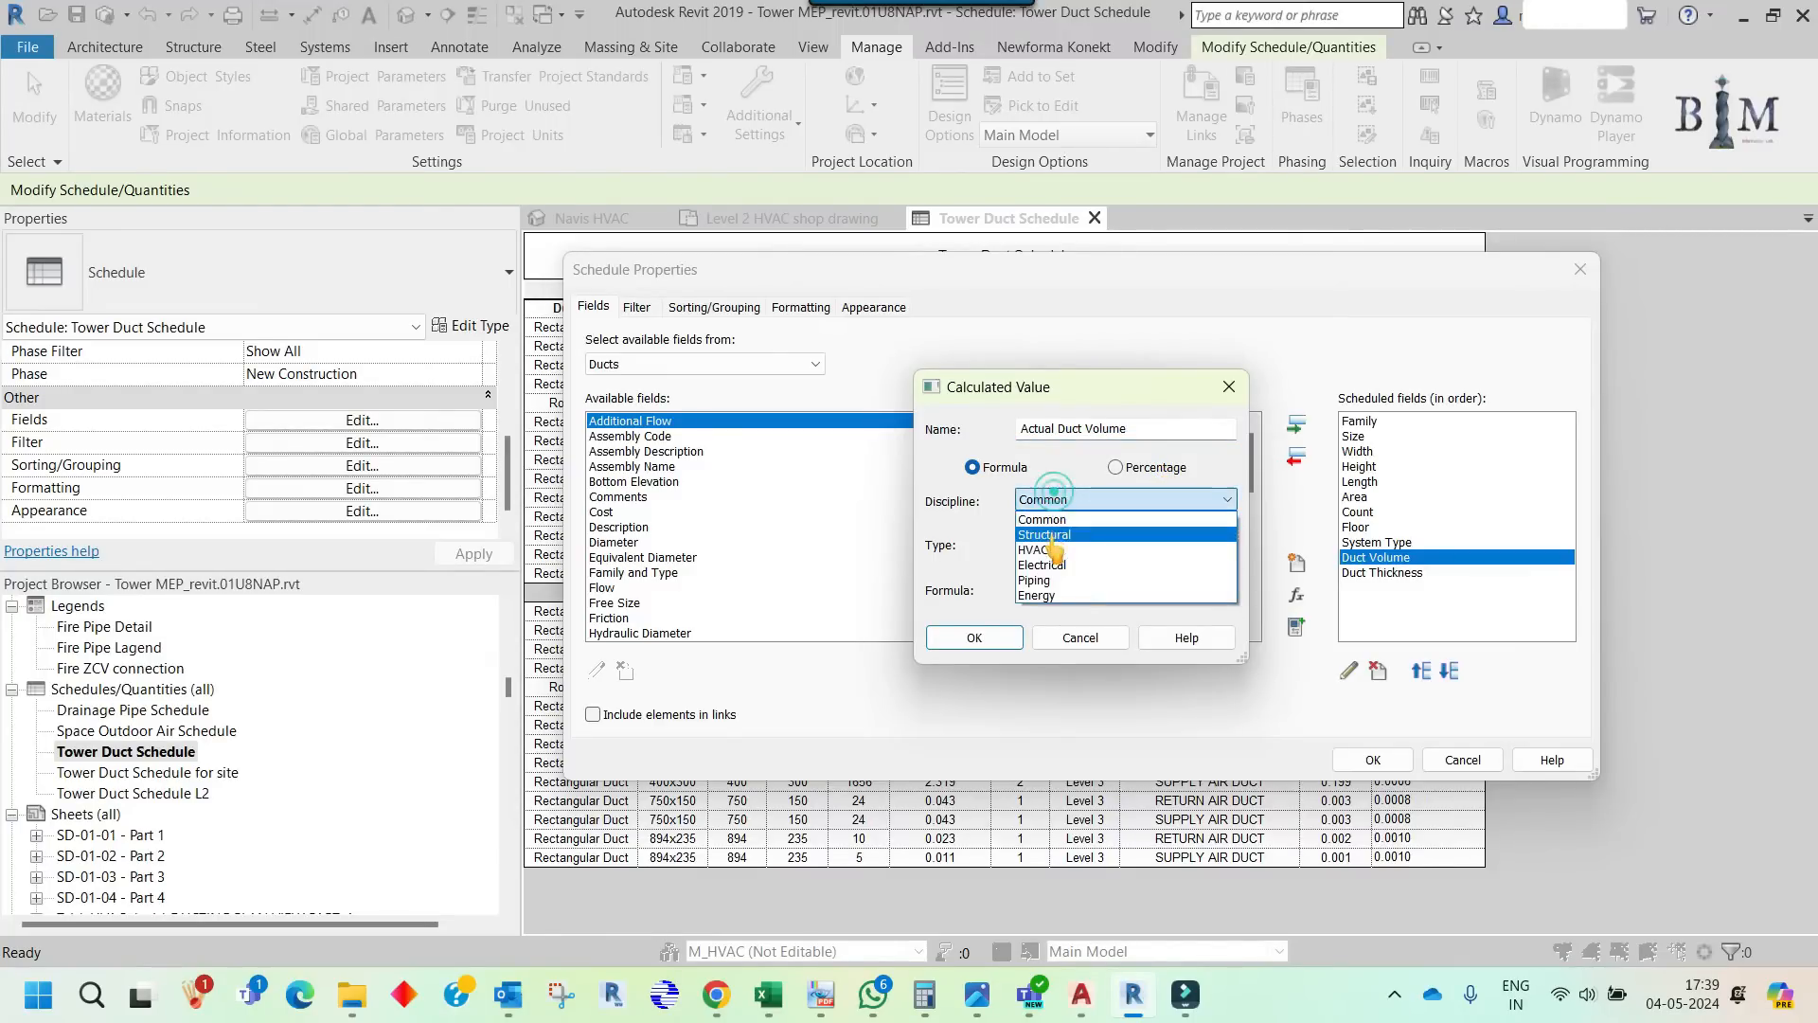
click(1070, 549)
click(1051, 542)
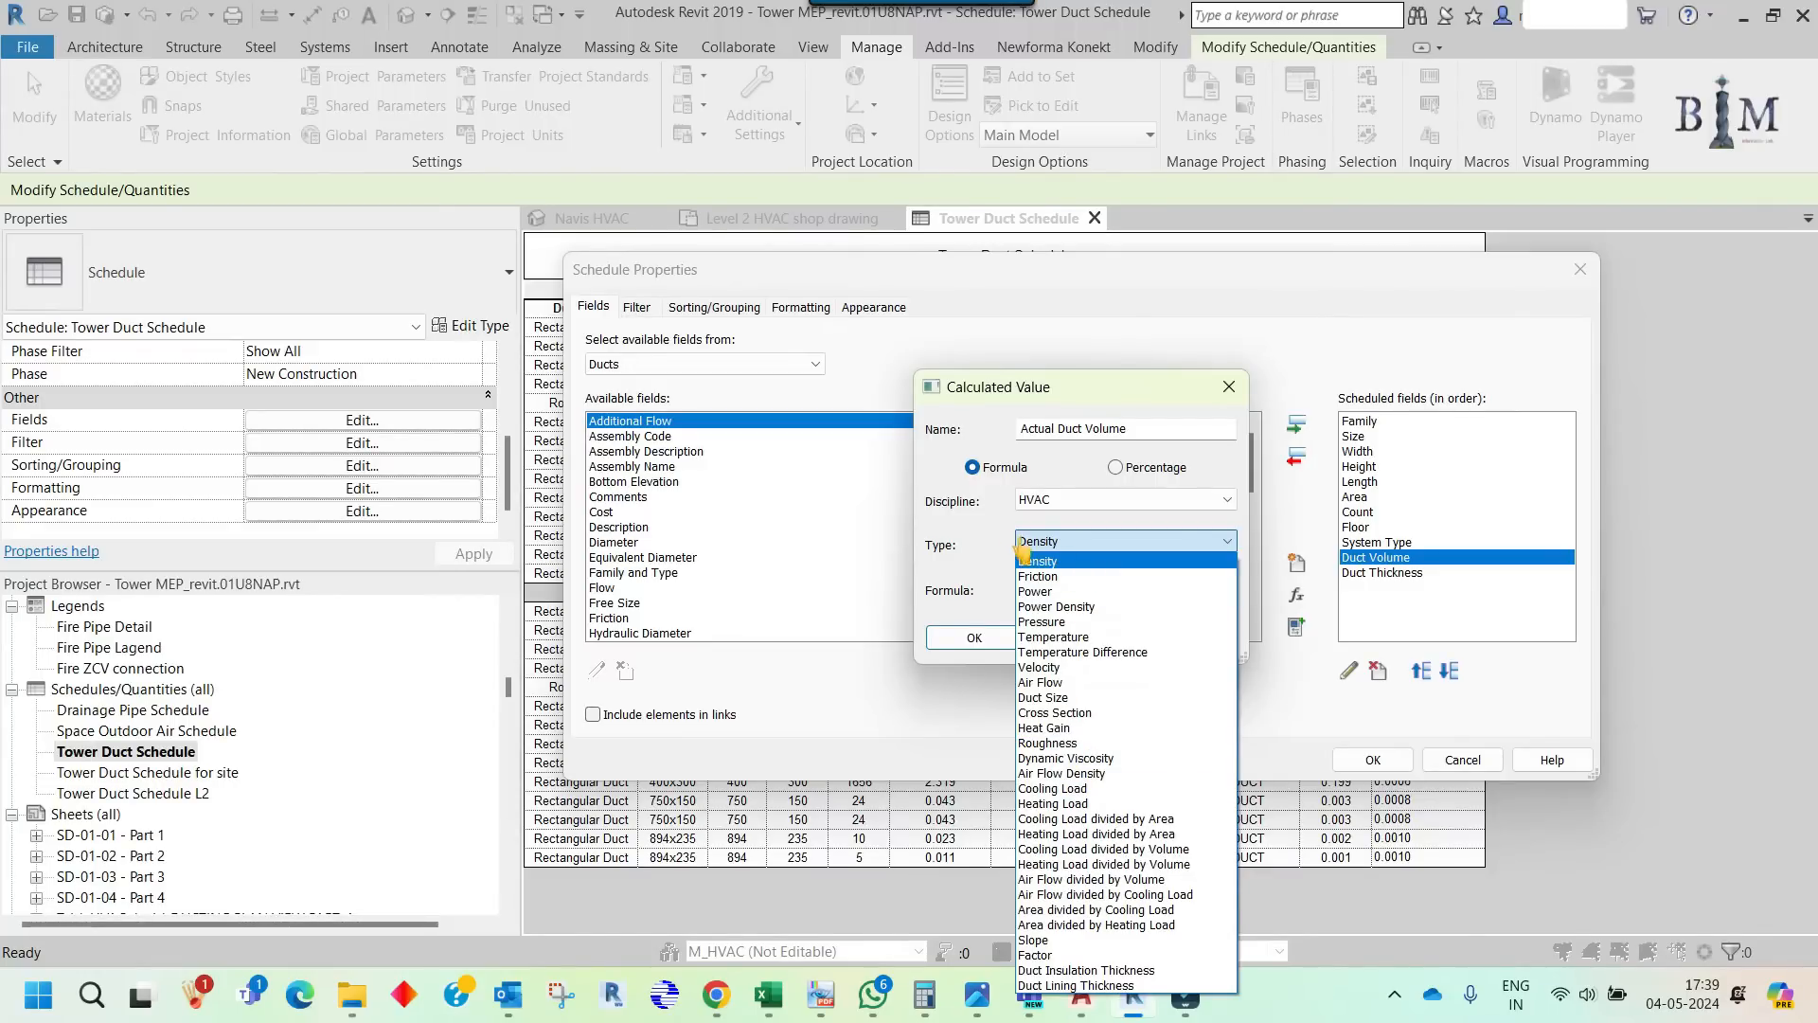
click(1075, 565)
click(1089, 499)
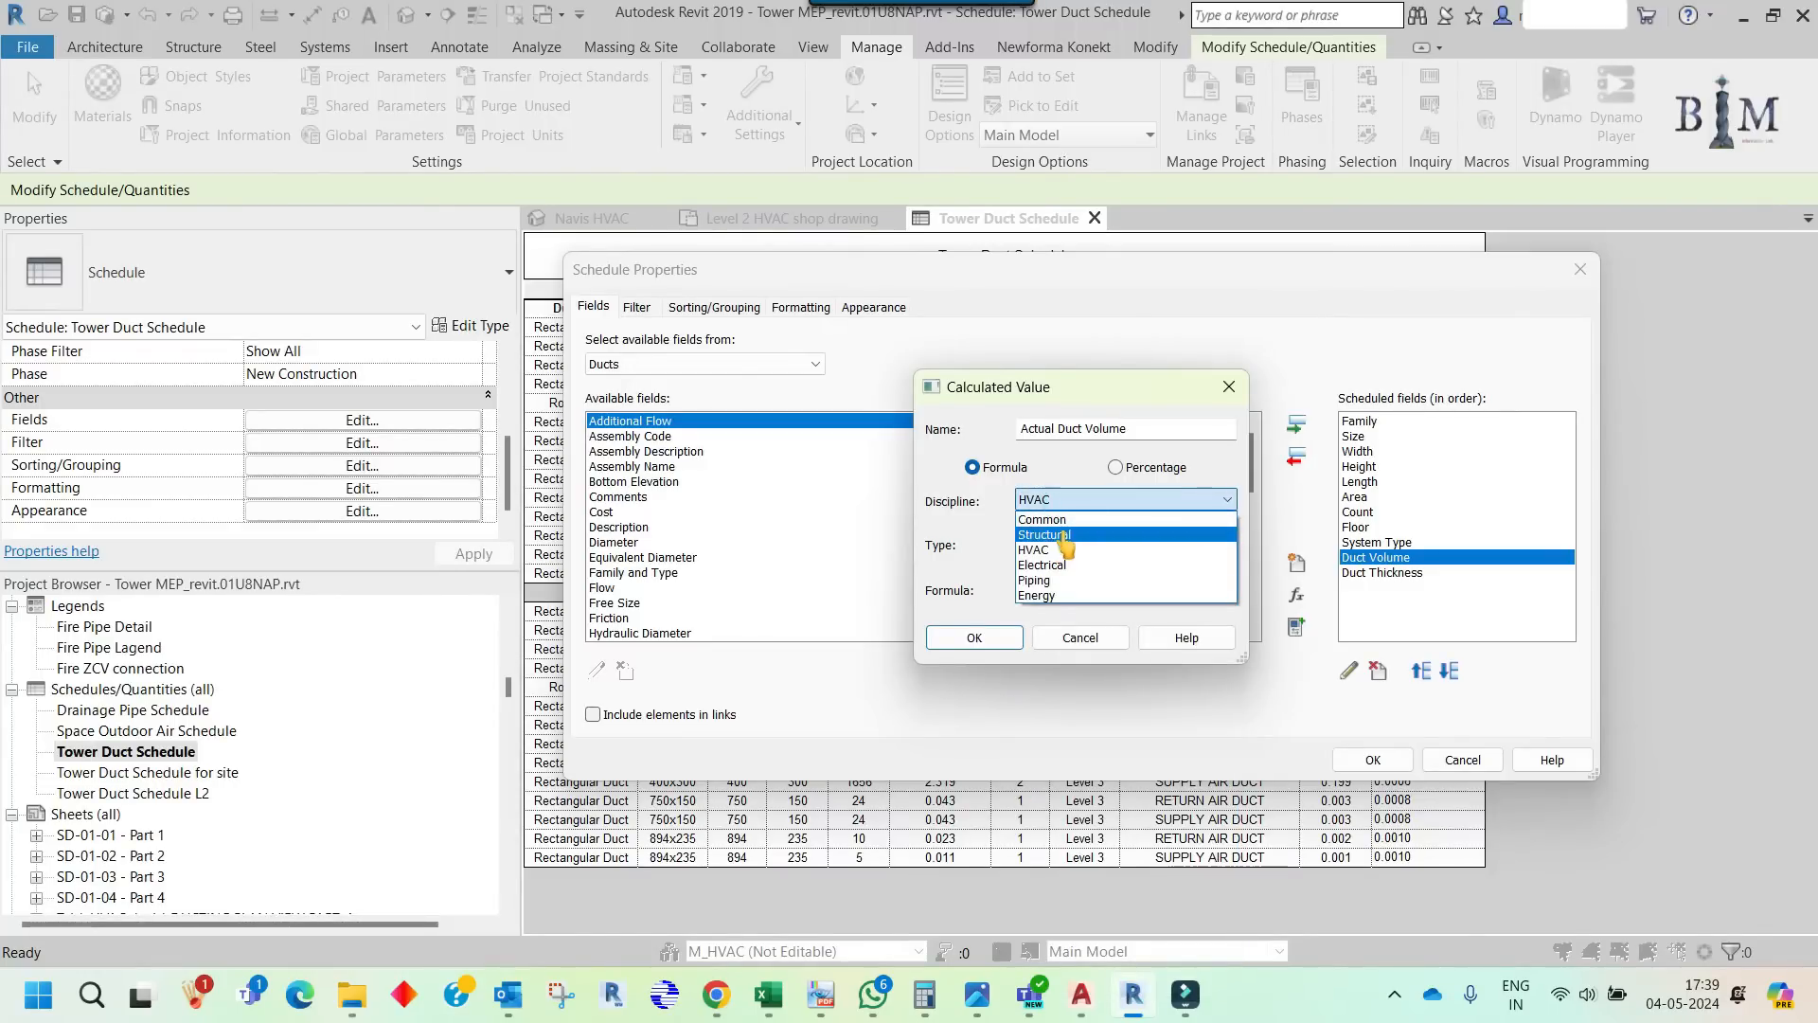
click(1065, 519)
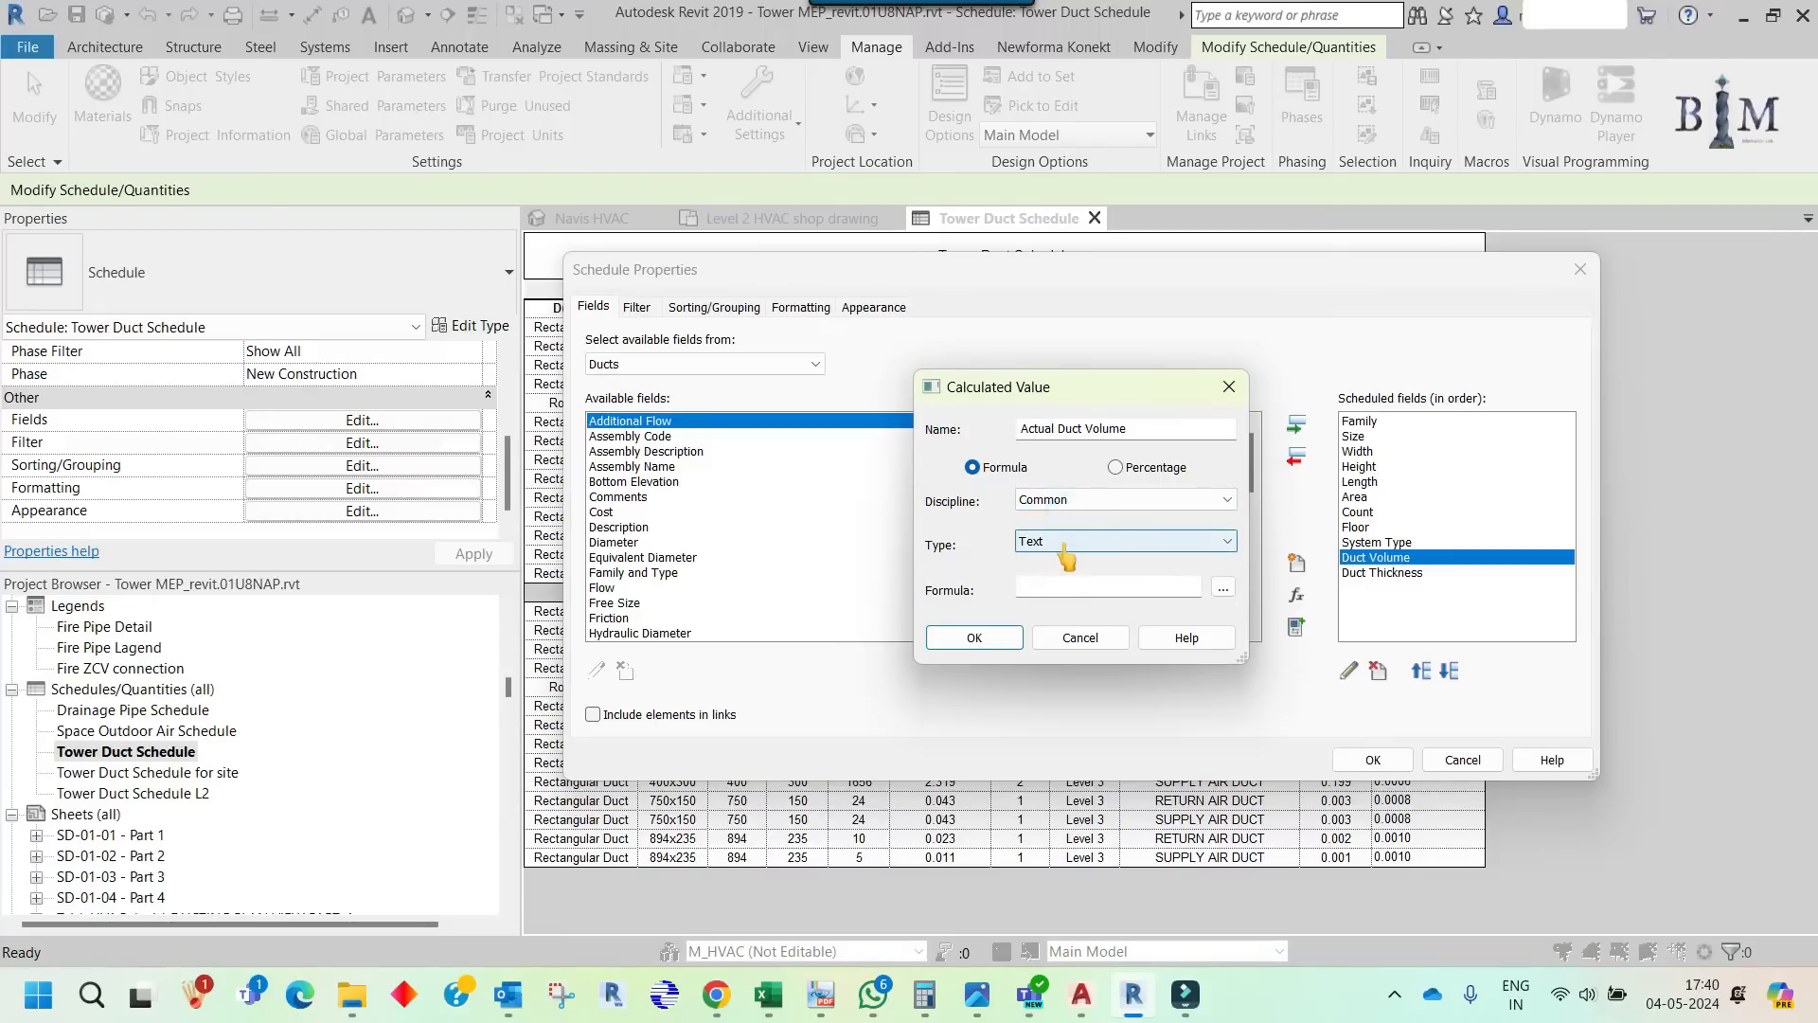
- Give the calculated value the type Volume and the formula Area*Duct Thickness, and apply it to the Tower Duct Schedule
click(1051, 545)
click(1060, 649)
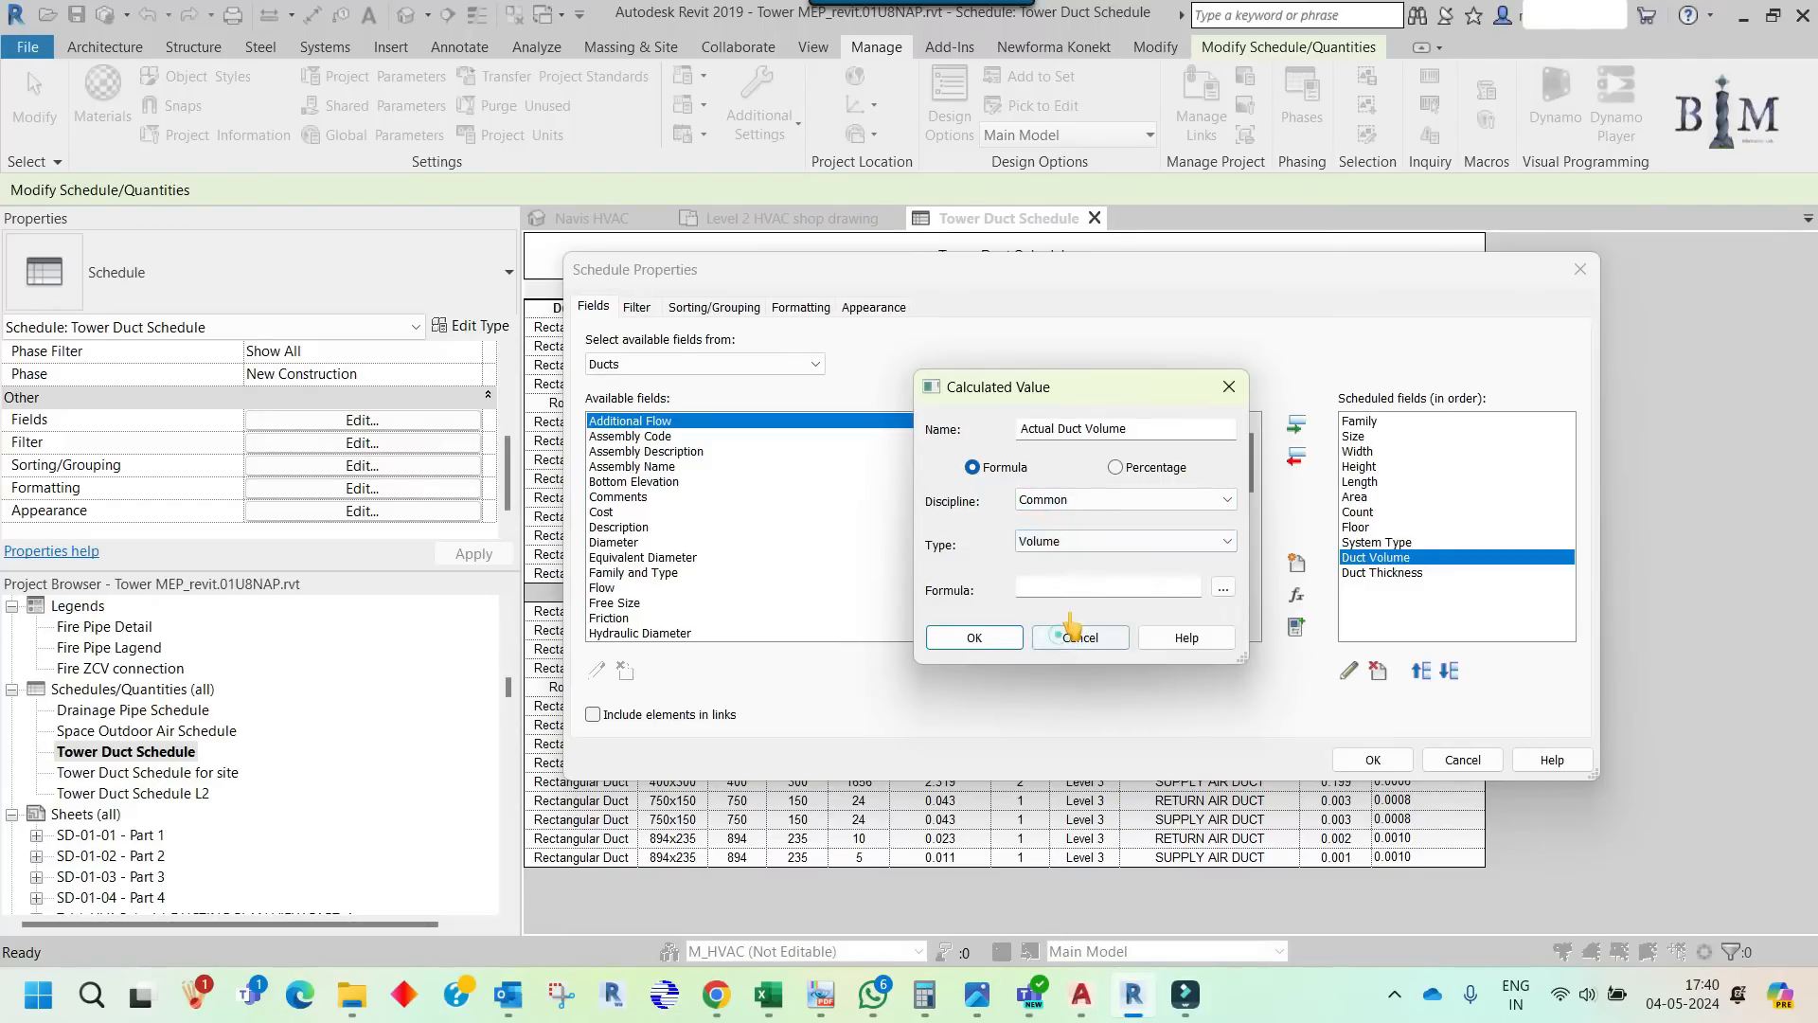
click(1066, 595)
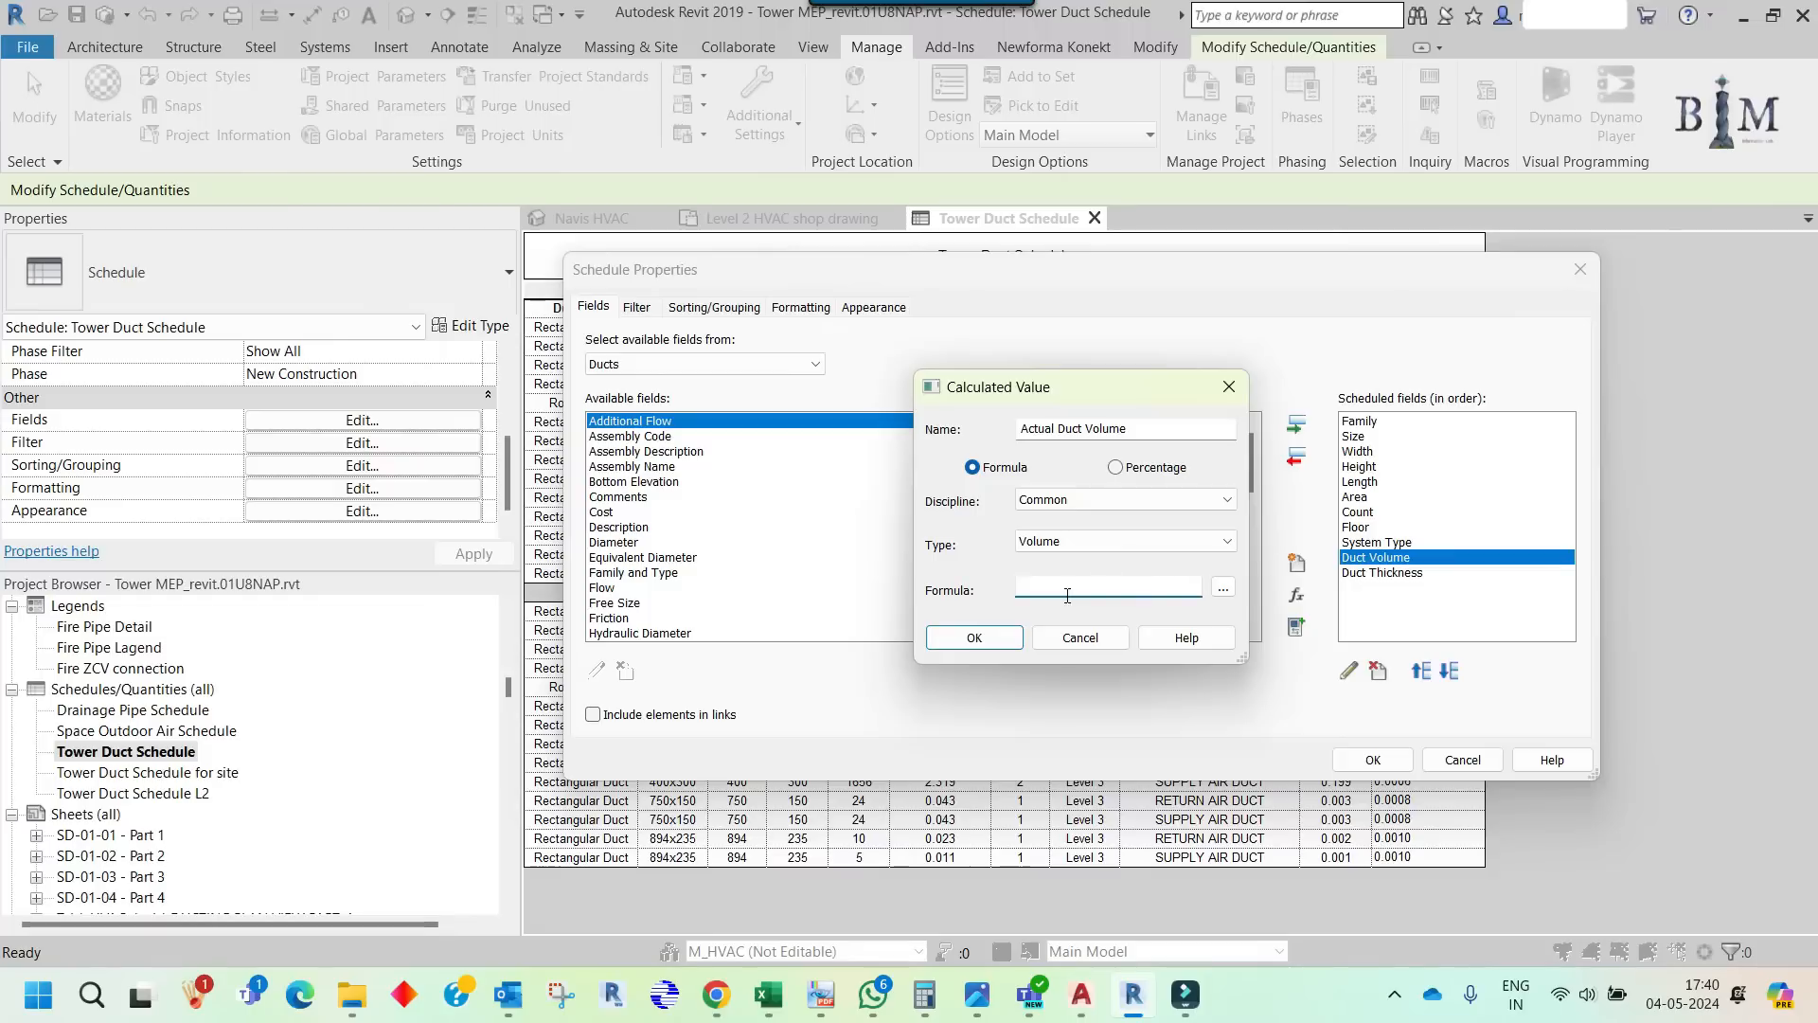
click(1223, 589)
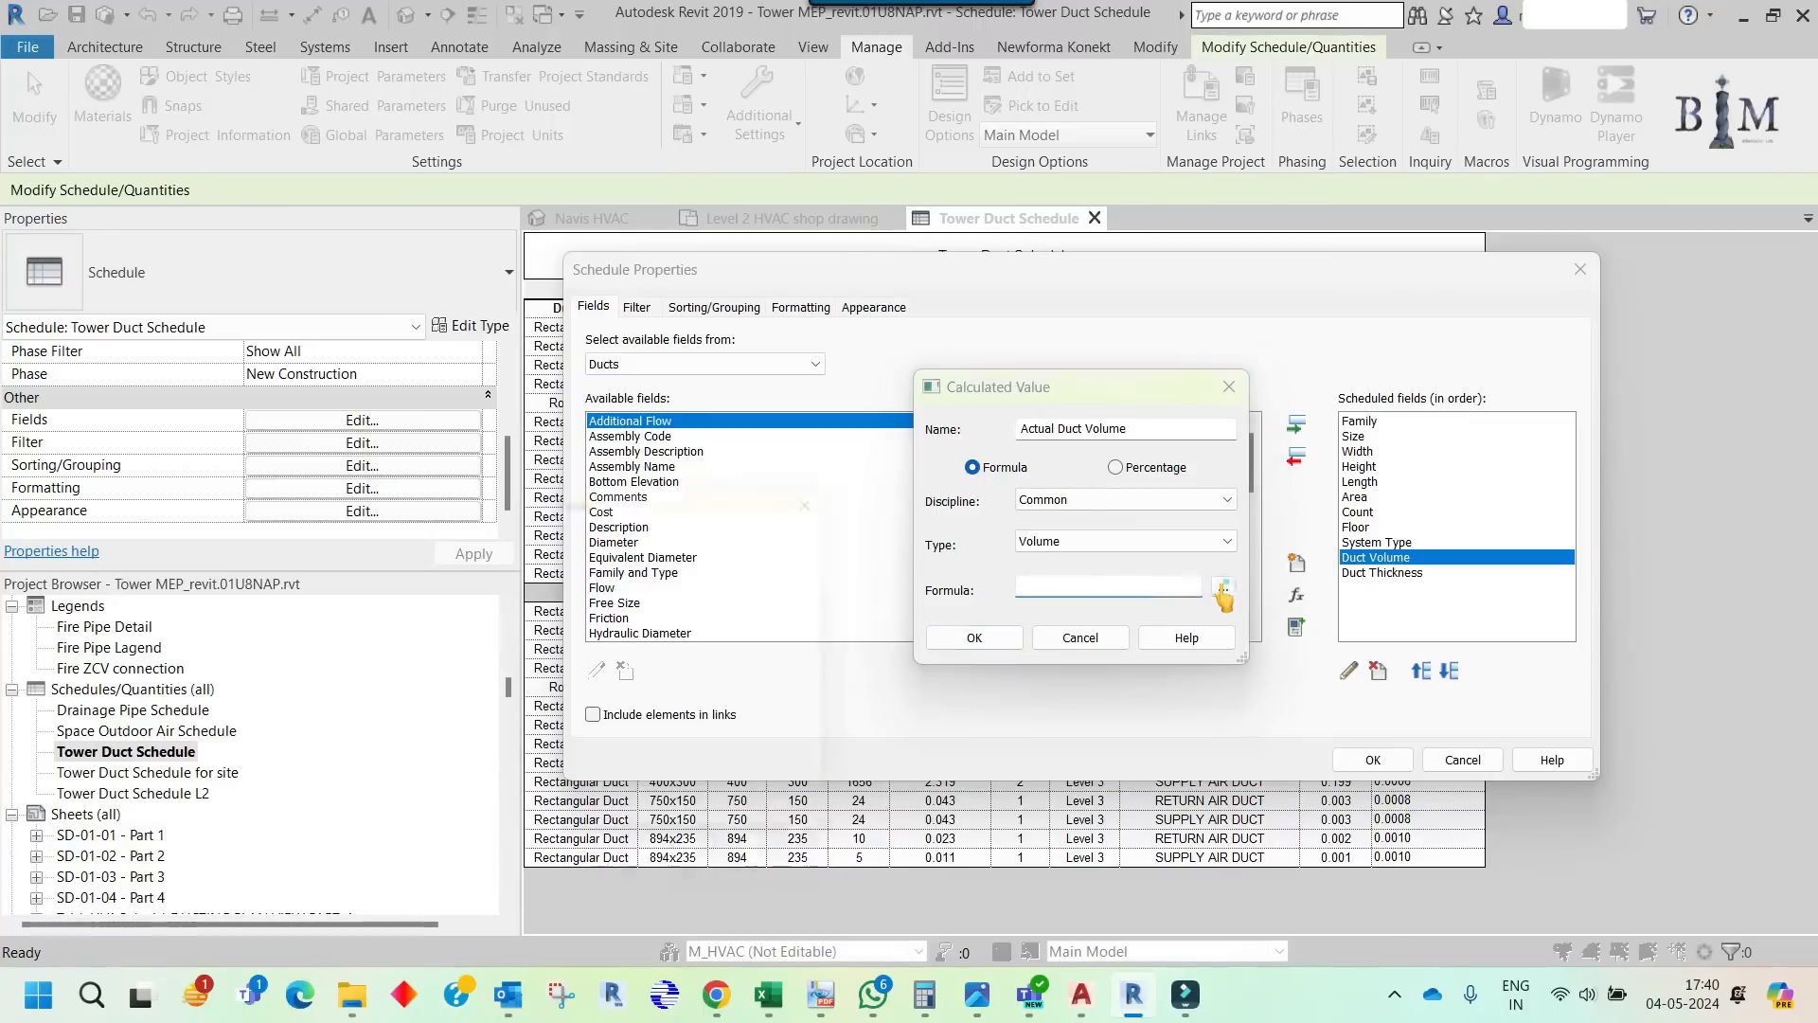
click(574, 632)
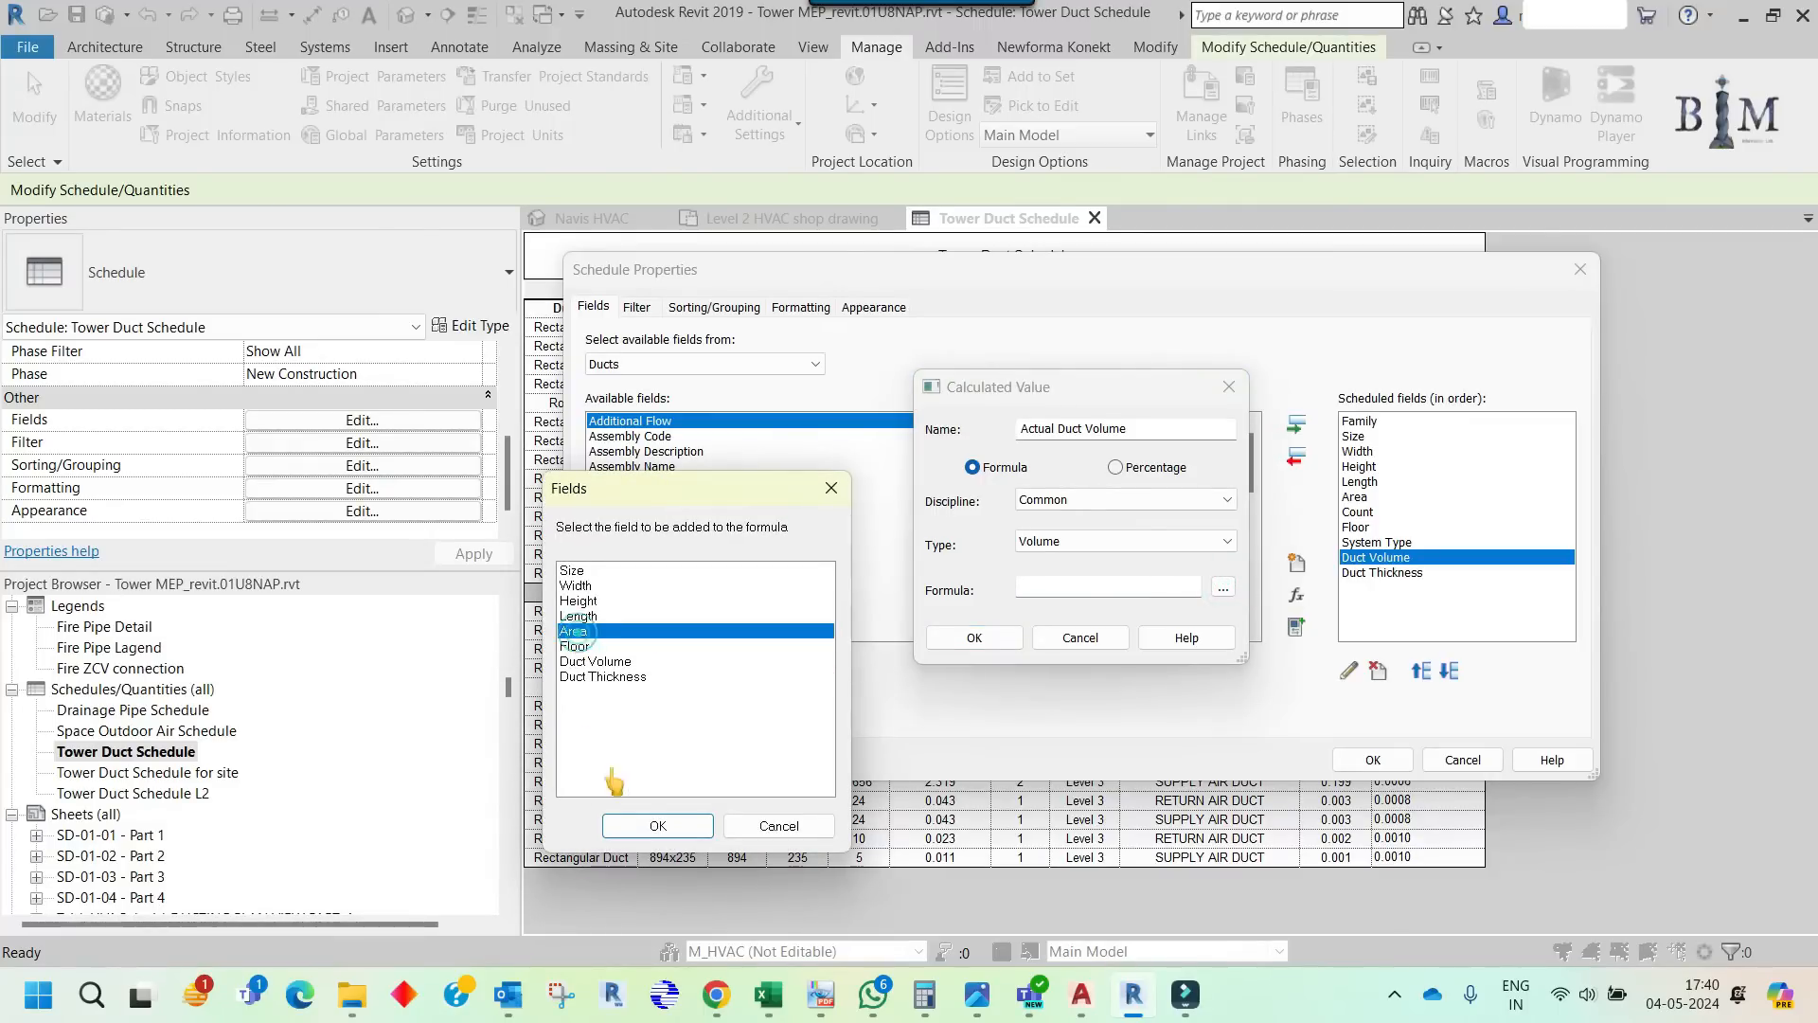
click(658, 826)
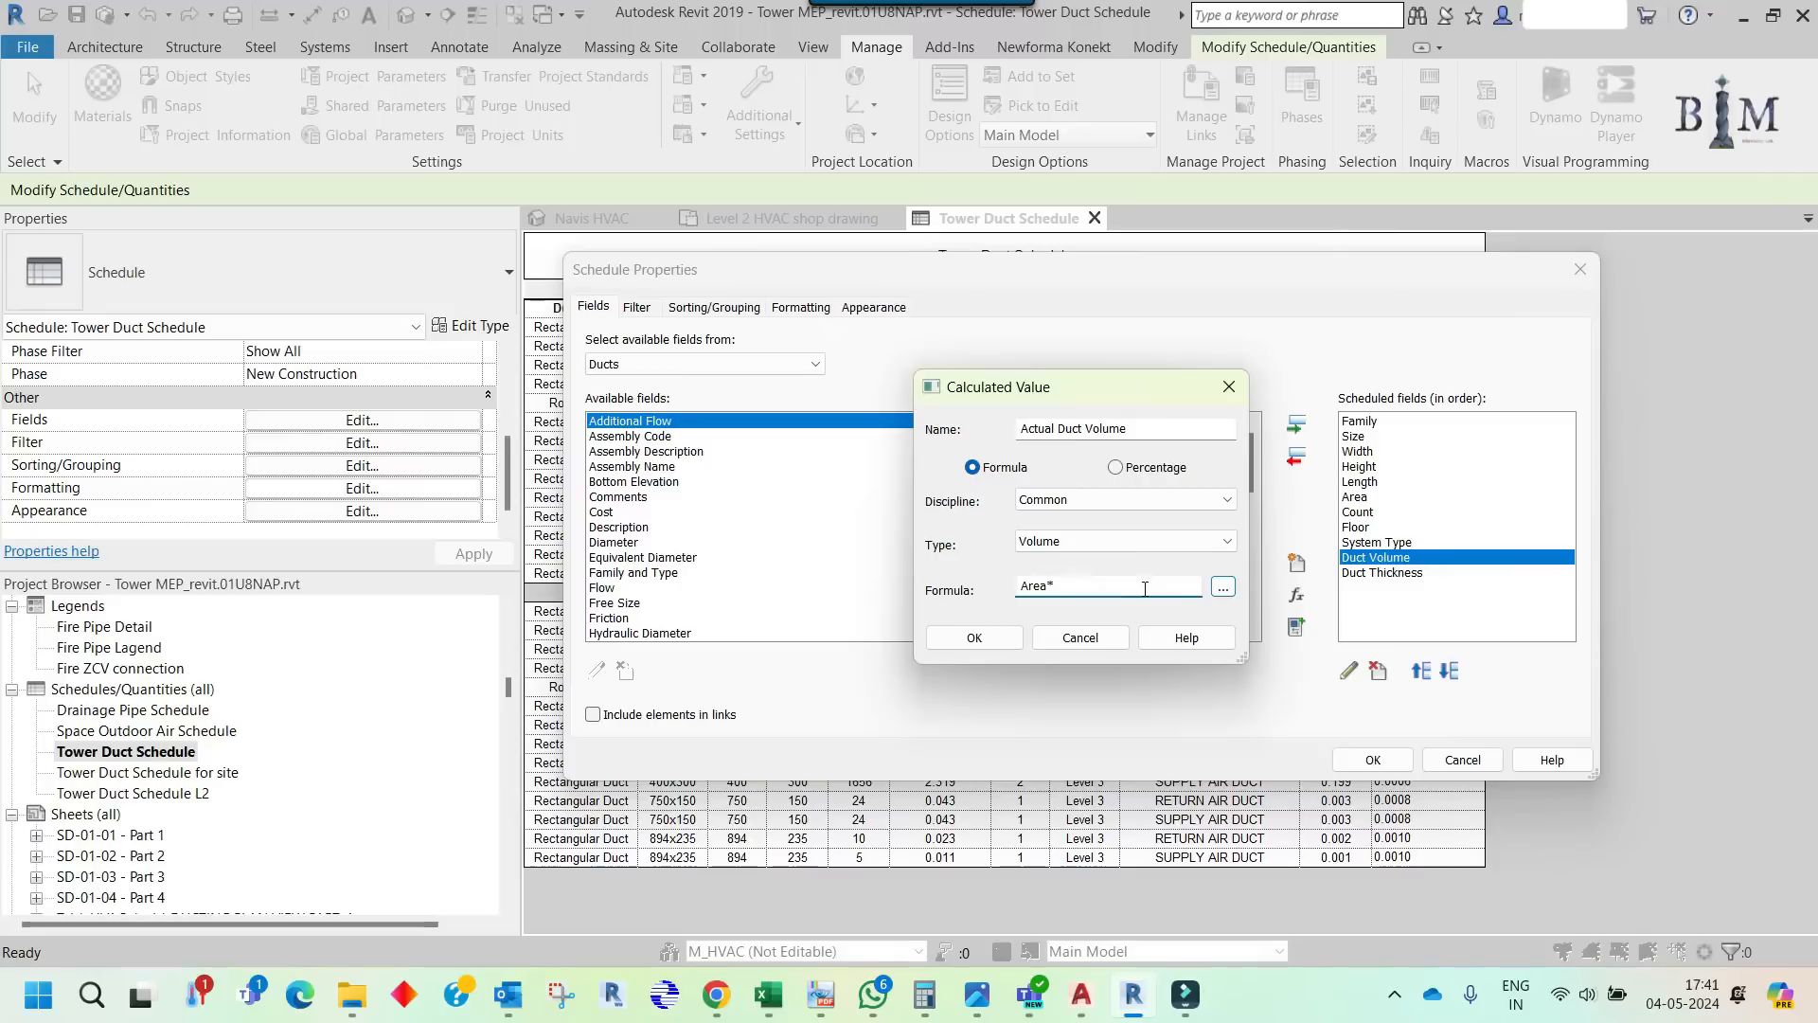
click(1222, 586)
click(616, 677)
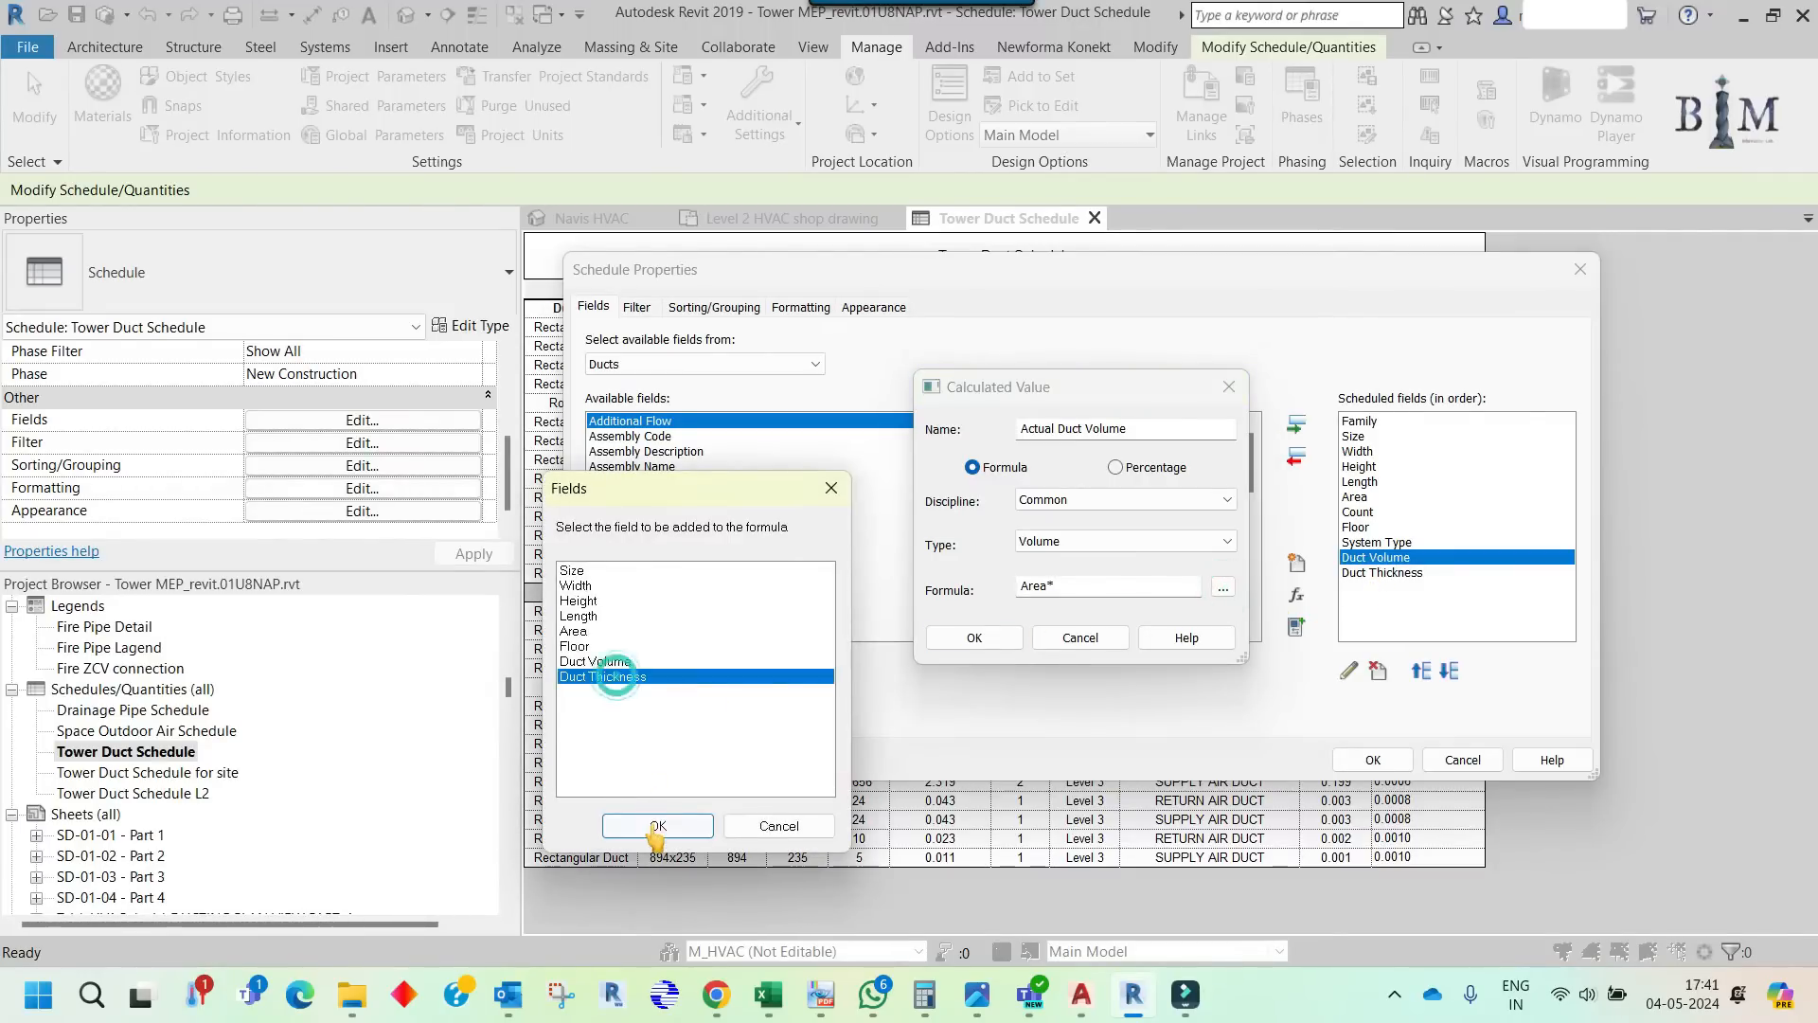
click(658, 826)
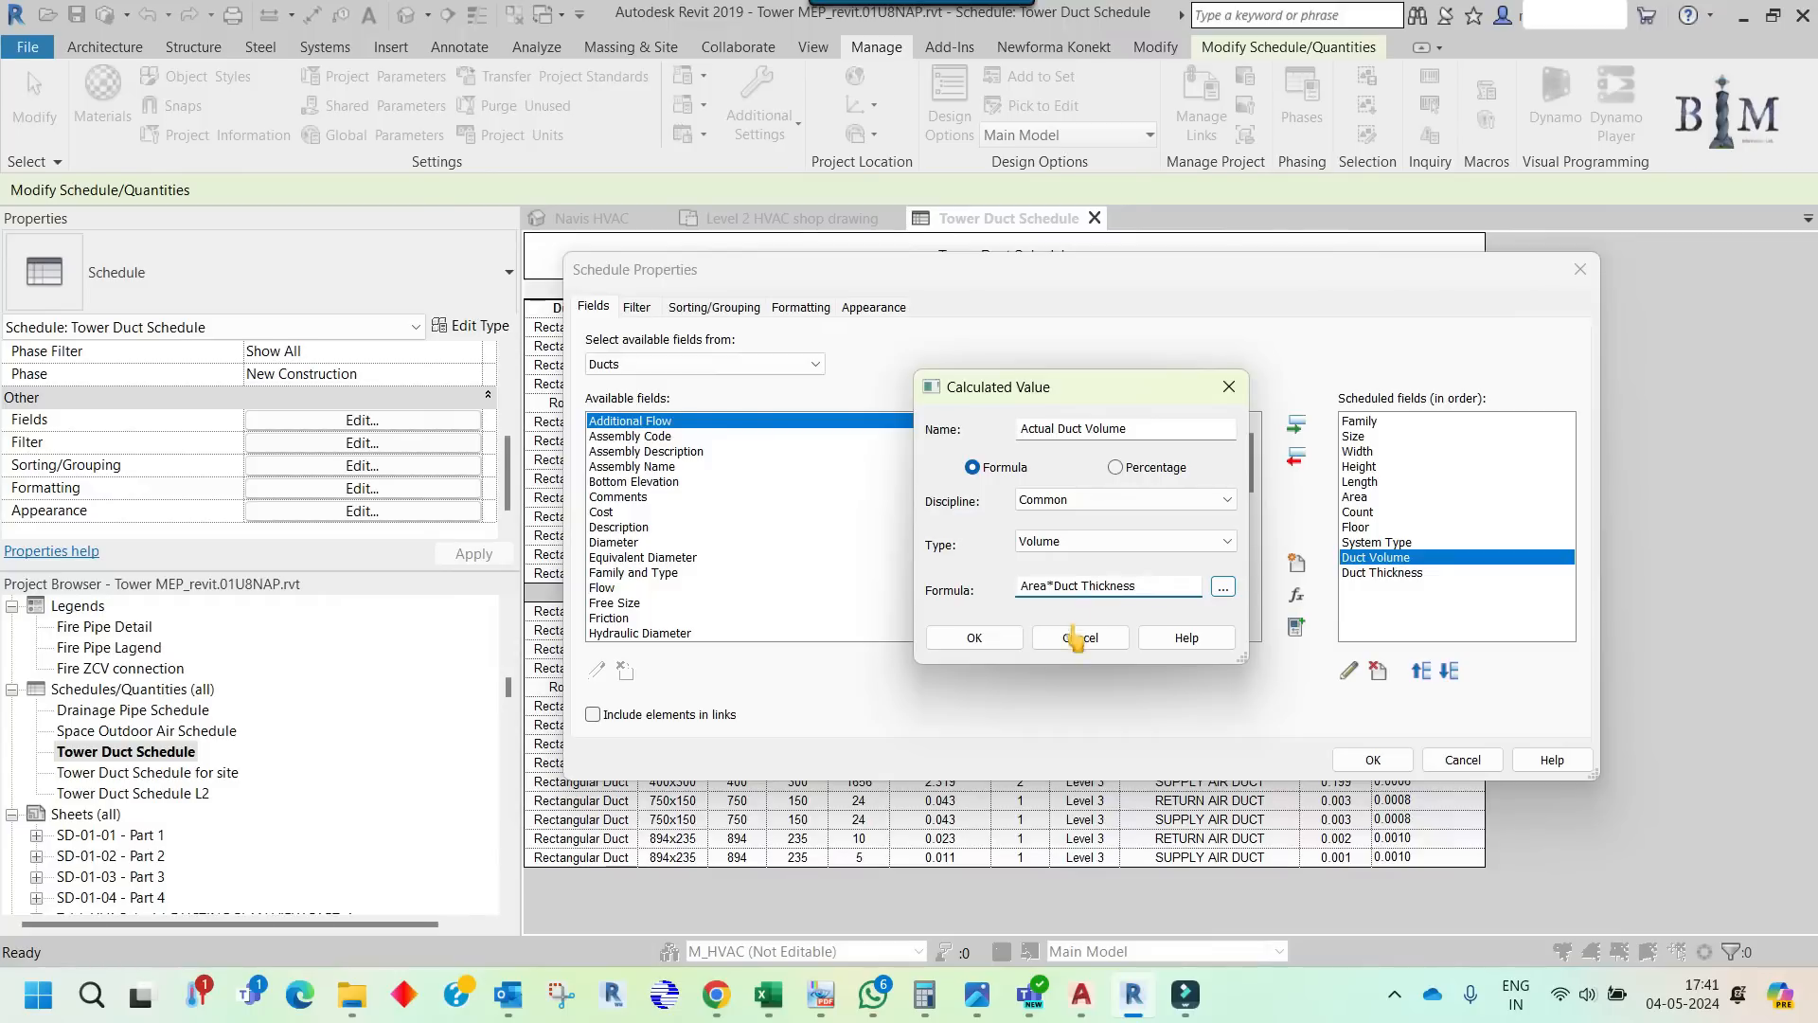
click(974, 637)
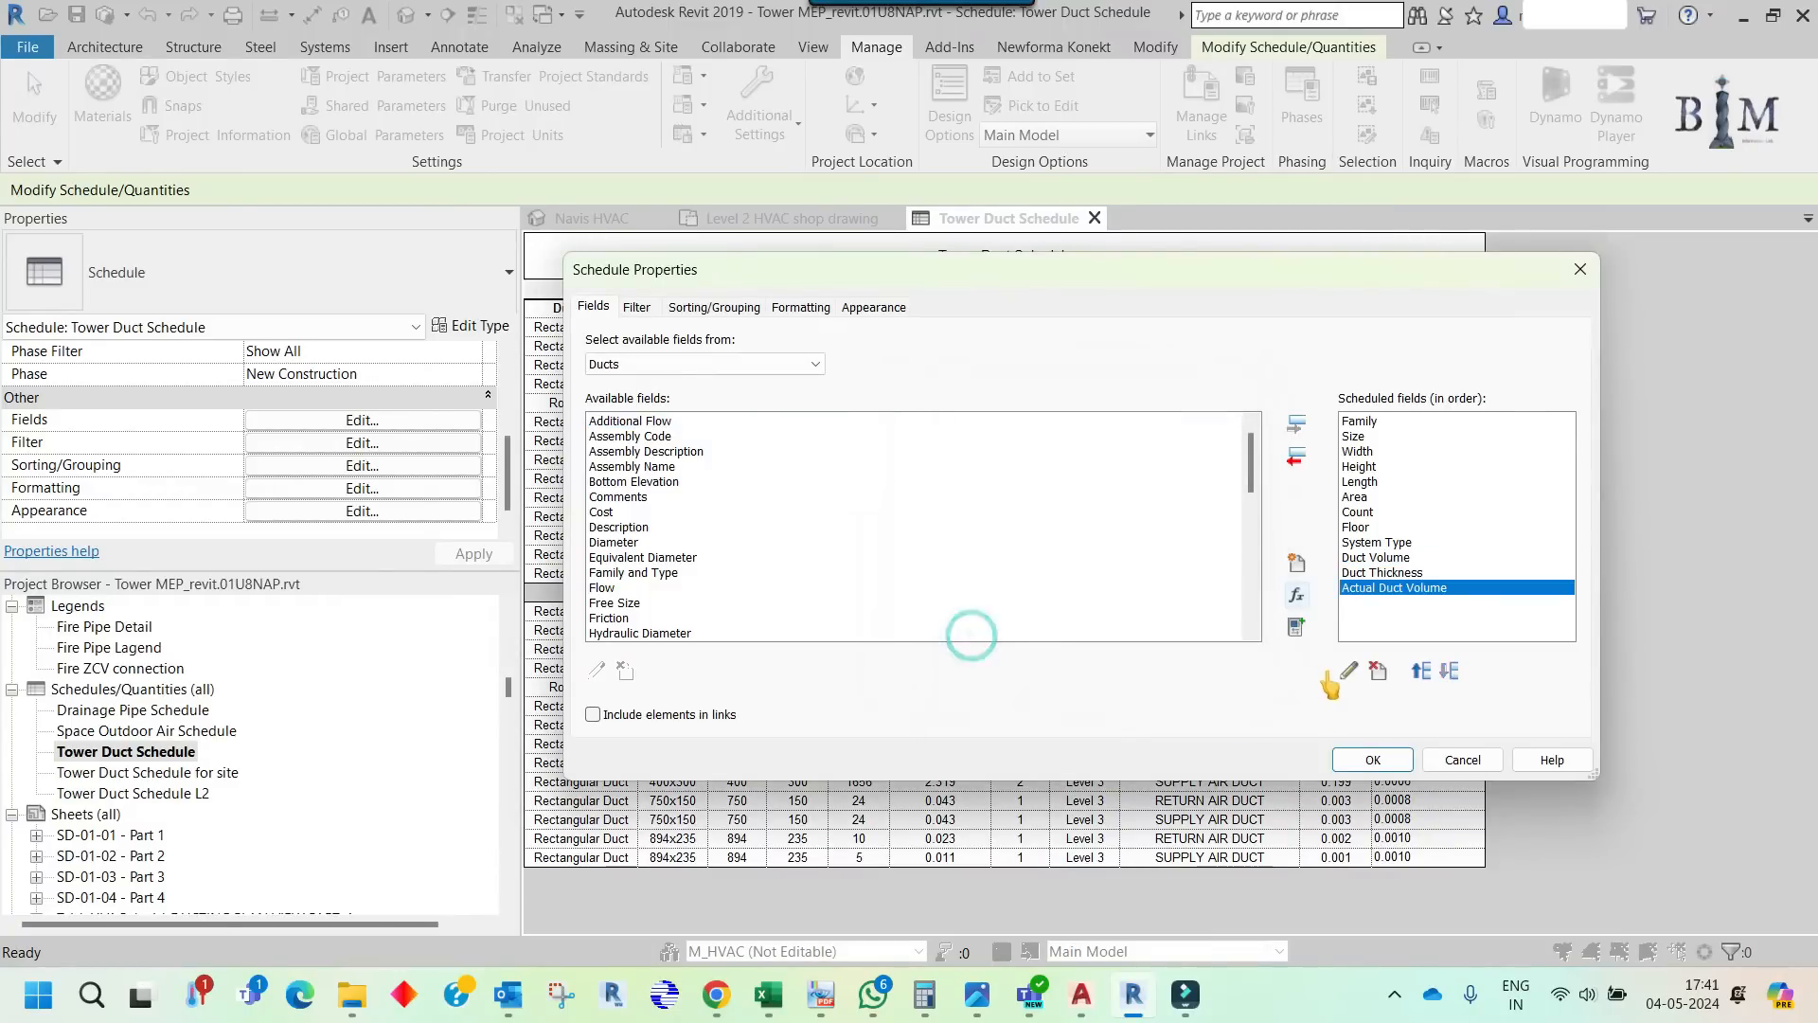
click(1373, 761)
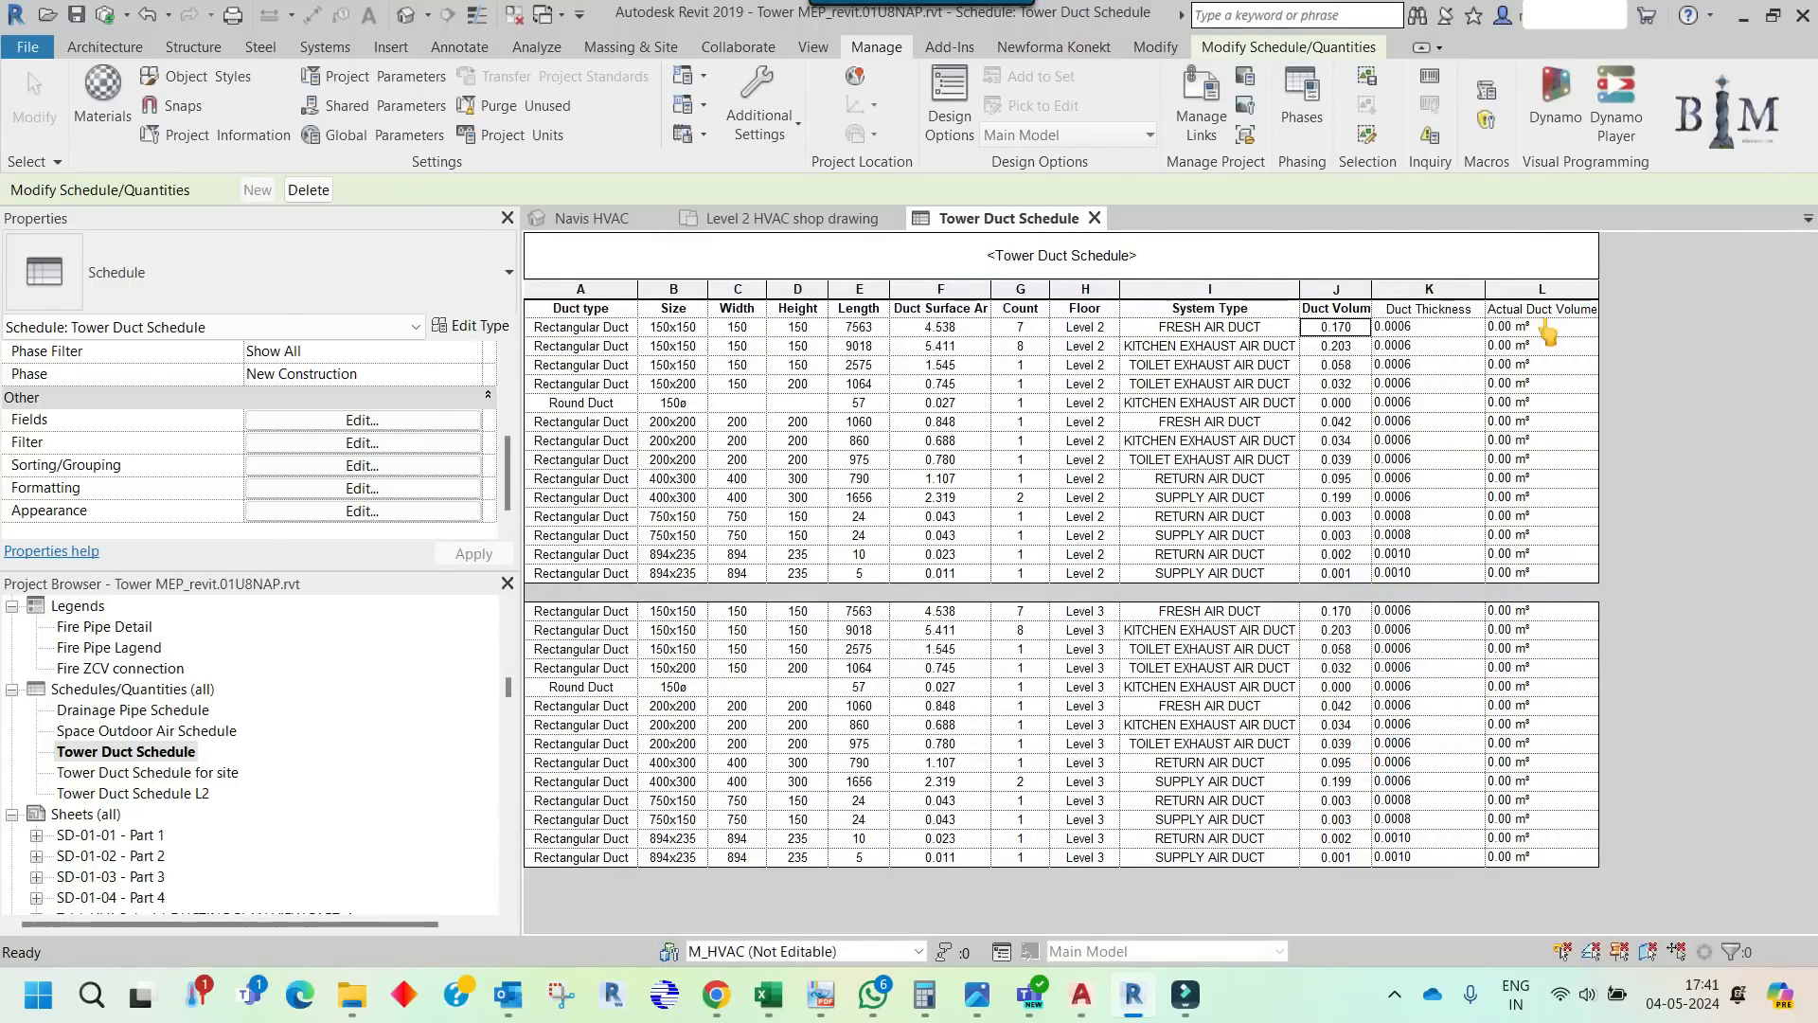
- Set the Actual Duct Volume field's formatting to calculate totals and apply it to the schedule
click(327, 488)
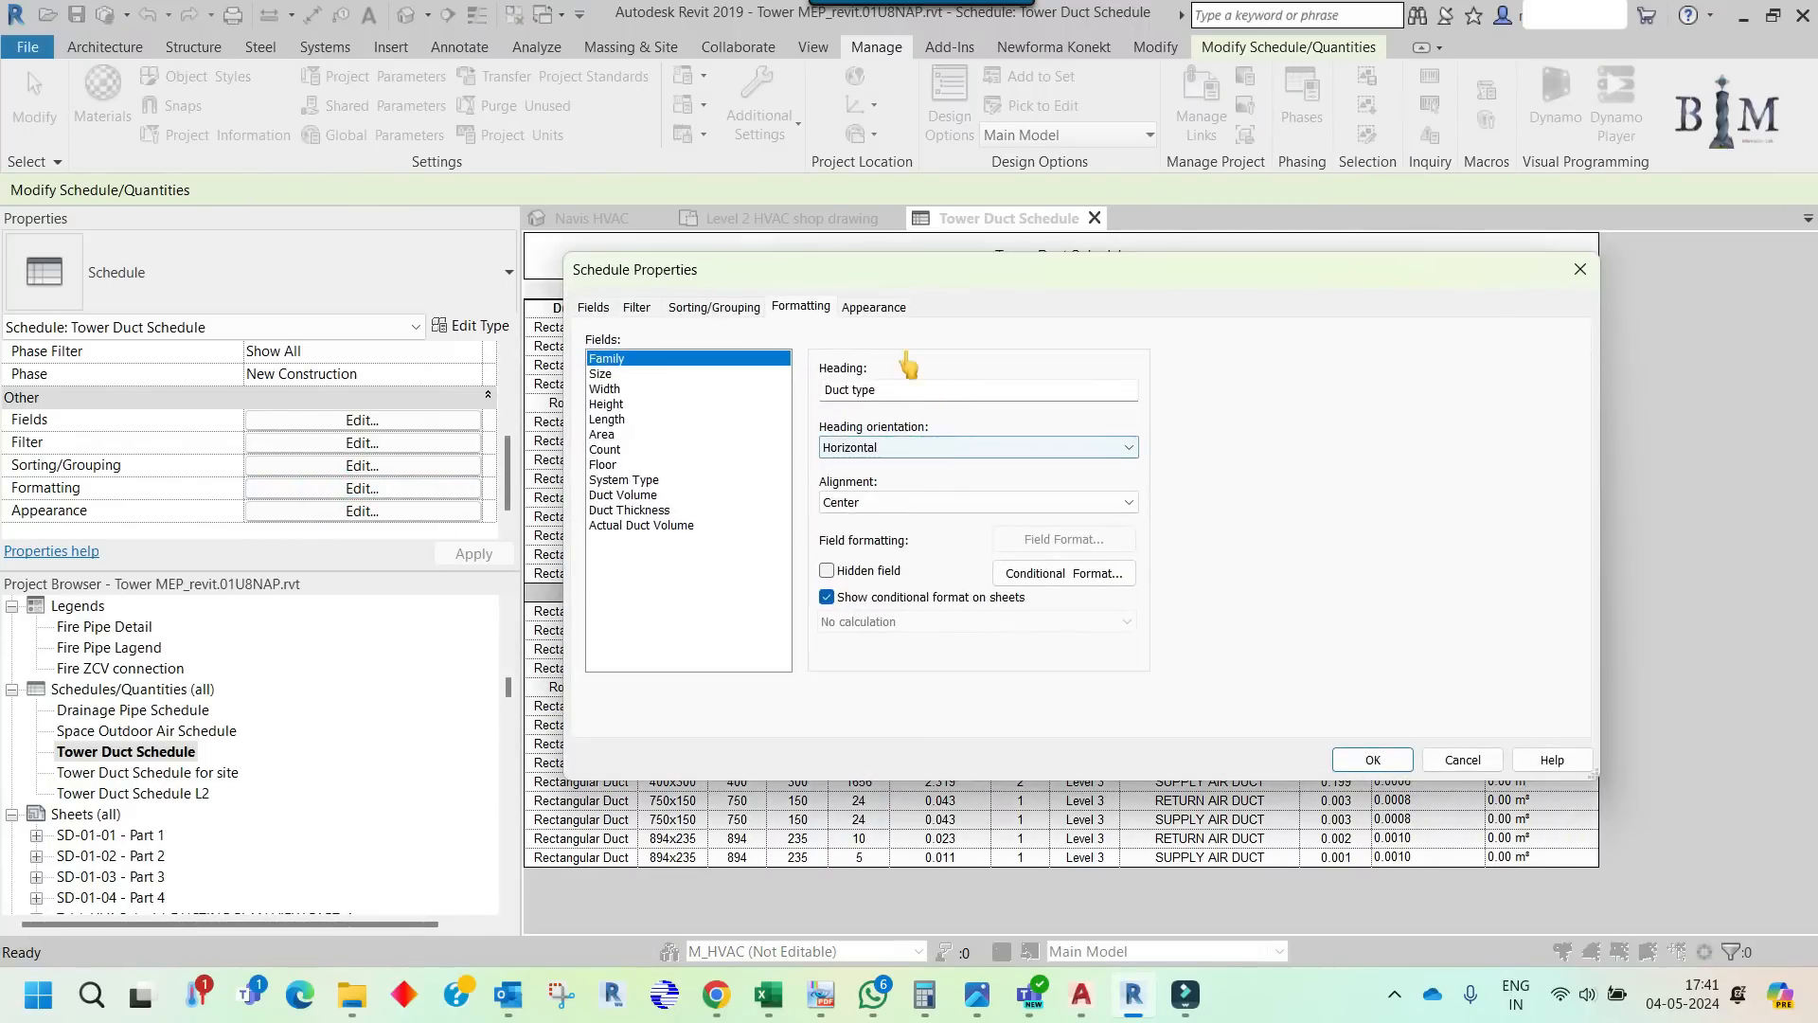
click(663, 525)
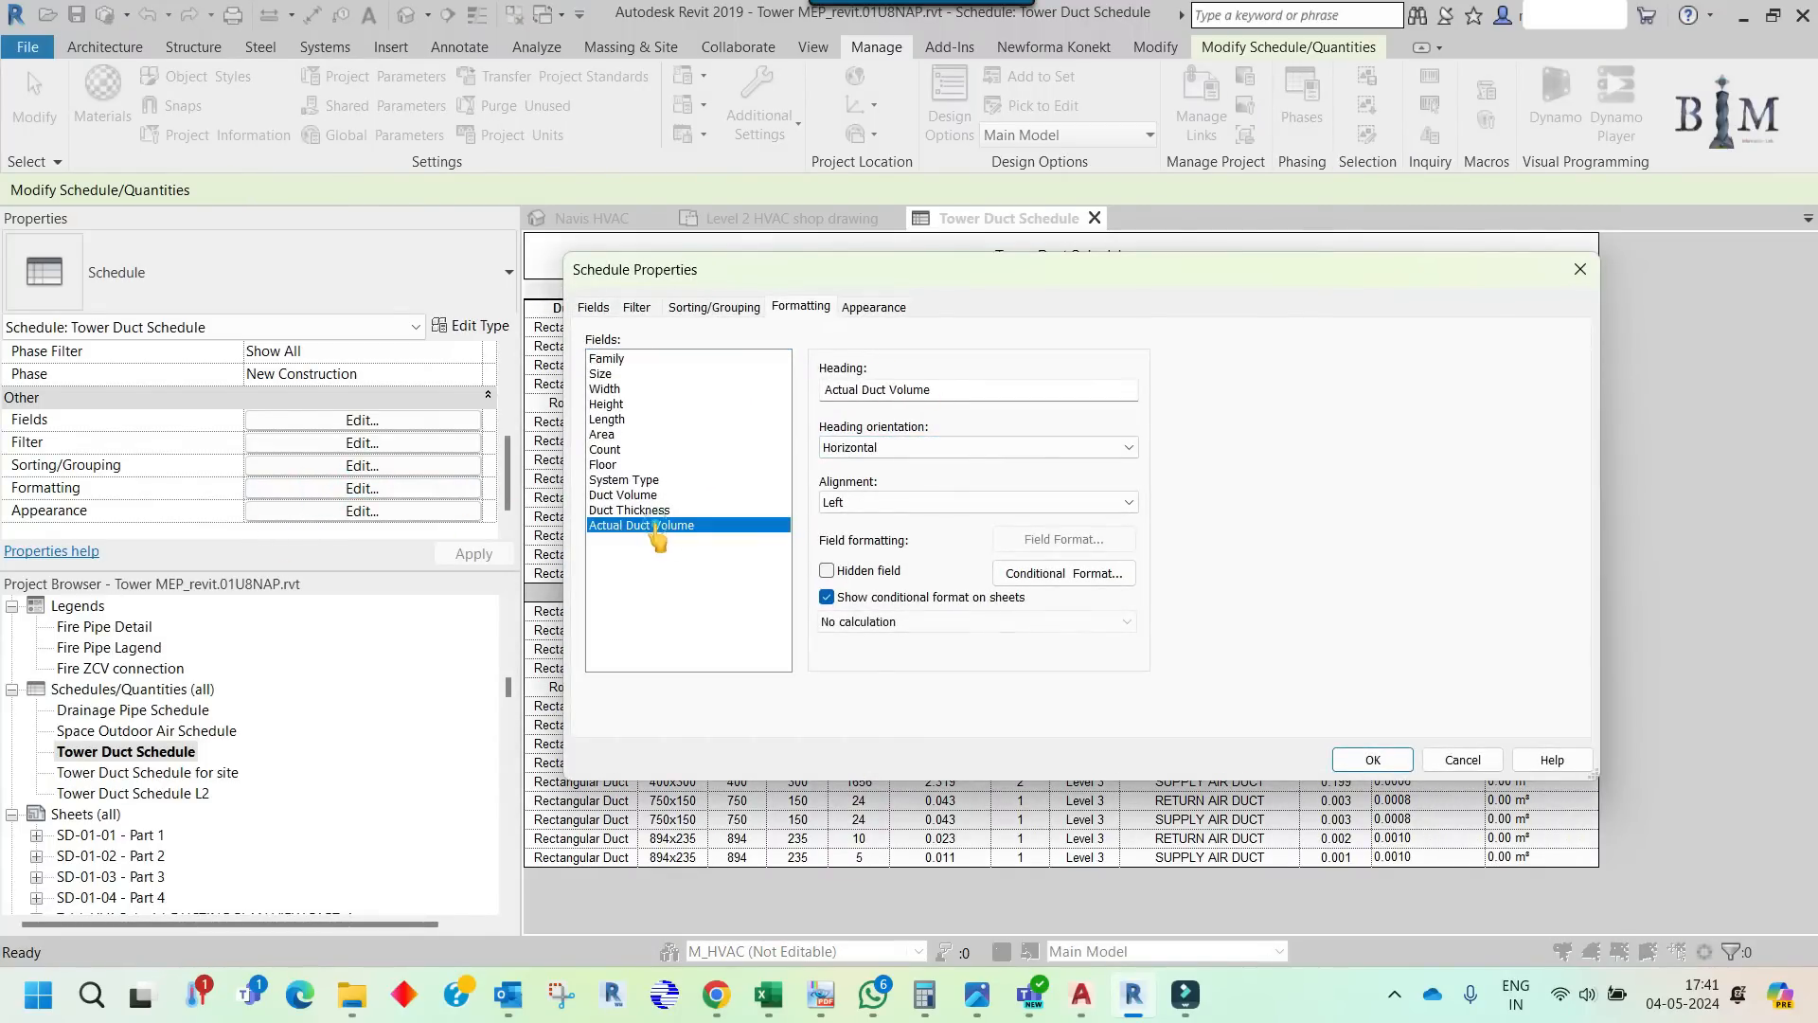
click(946, 627)
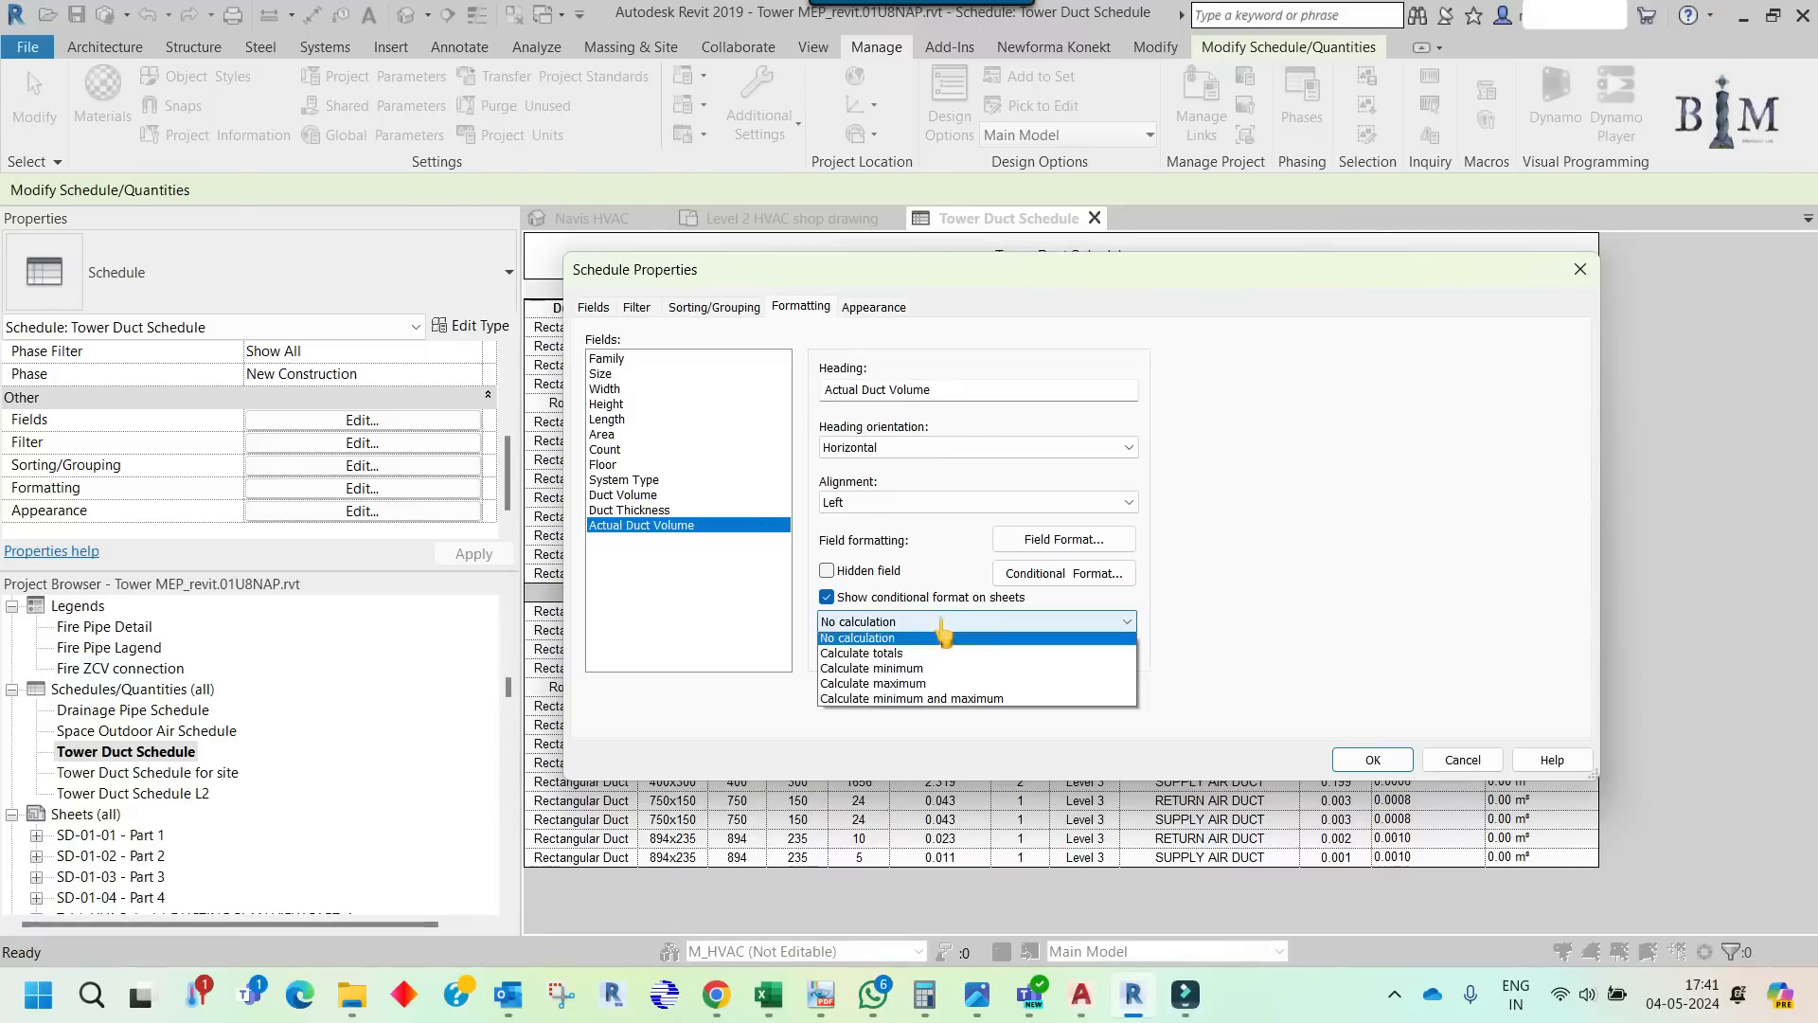
click(903, 648)
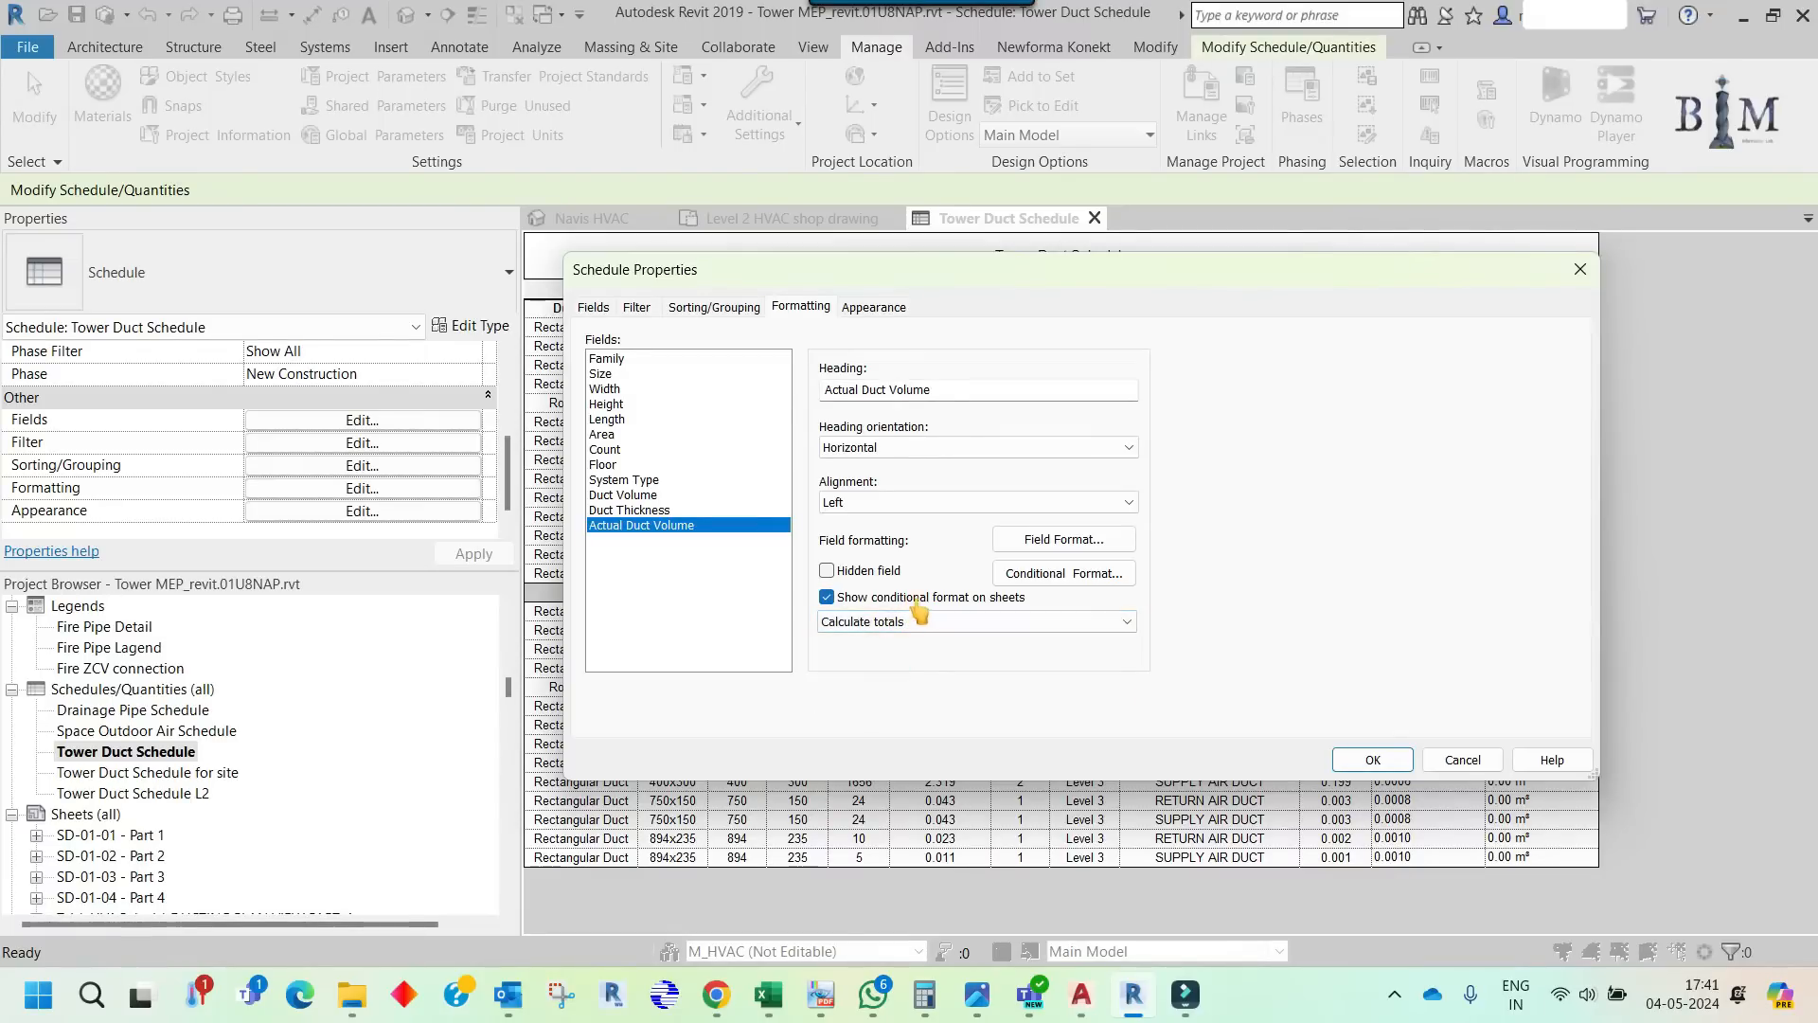
click(1375, 760)
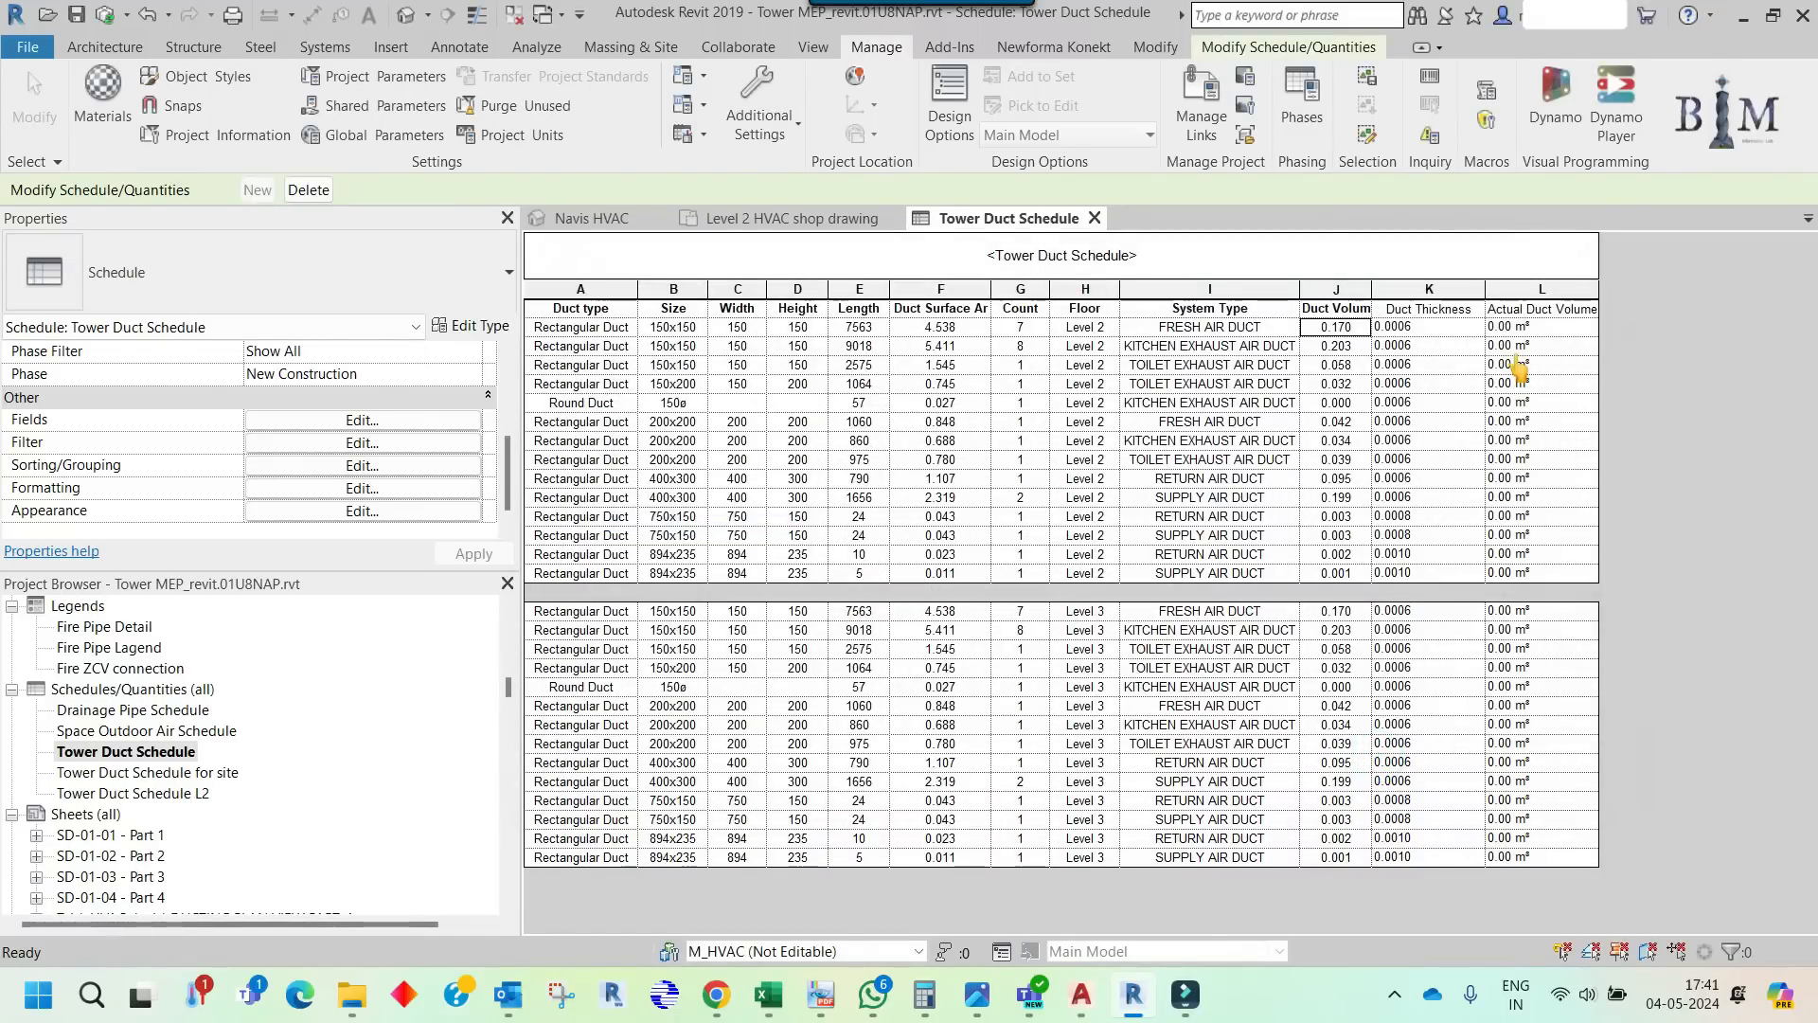
- Check the first row's Actual Duct Volume in Calculator by multiplying 4.538 by 0.0006, and return to the Revit schedule
click(1532, 329)
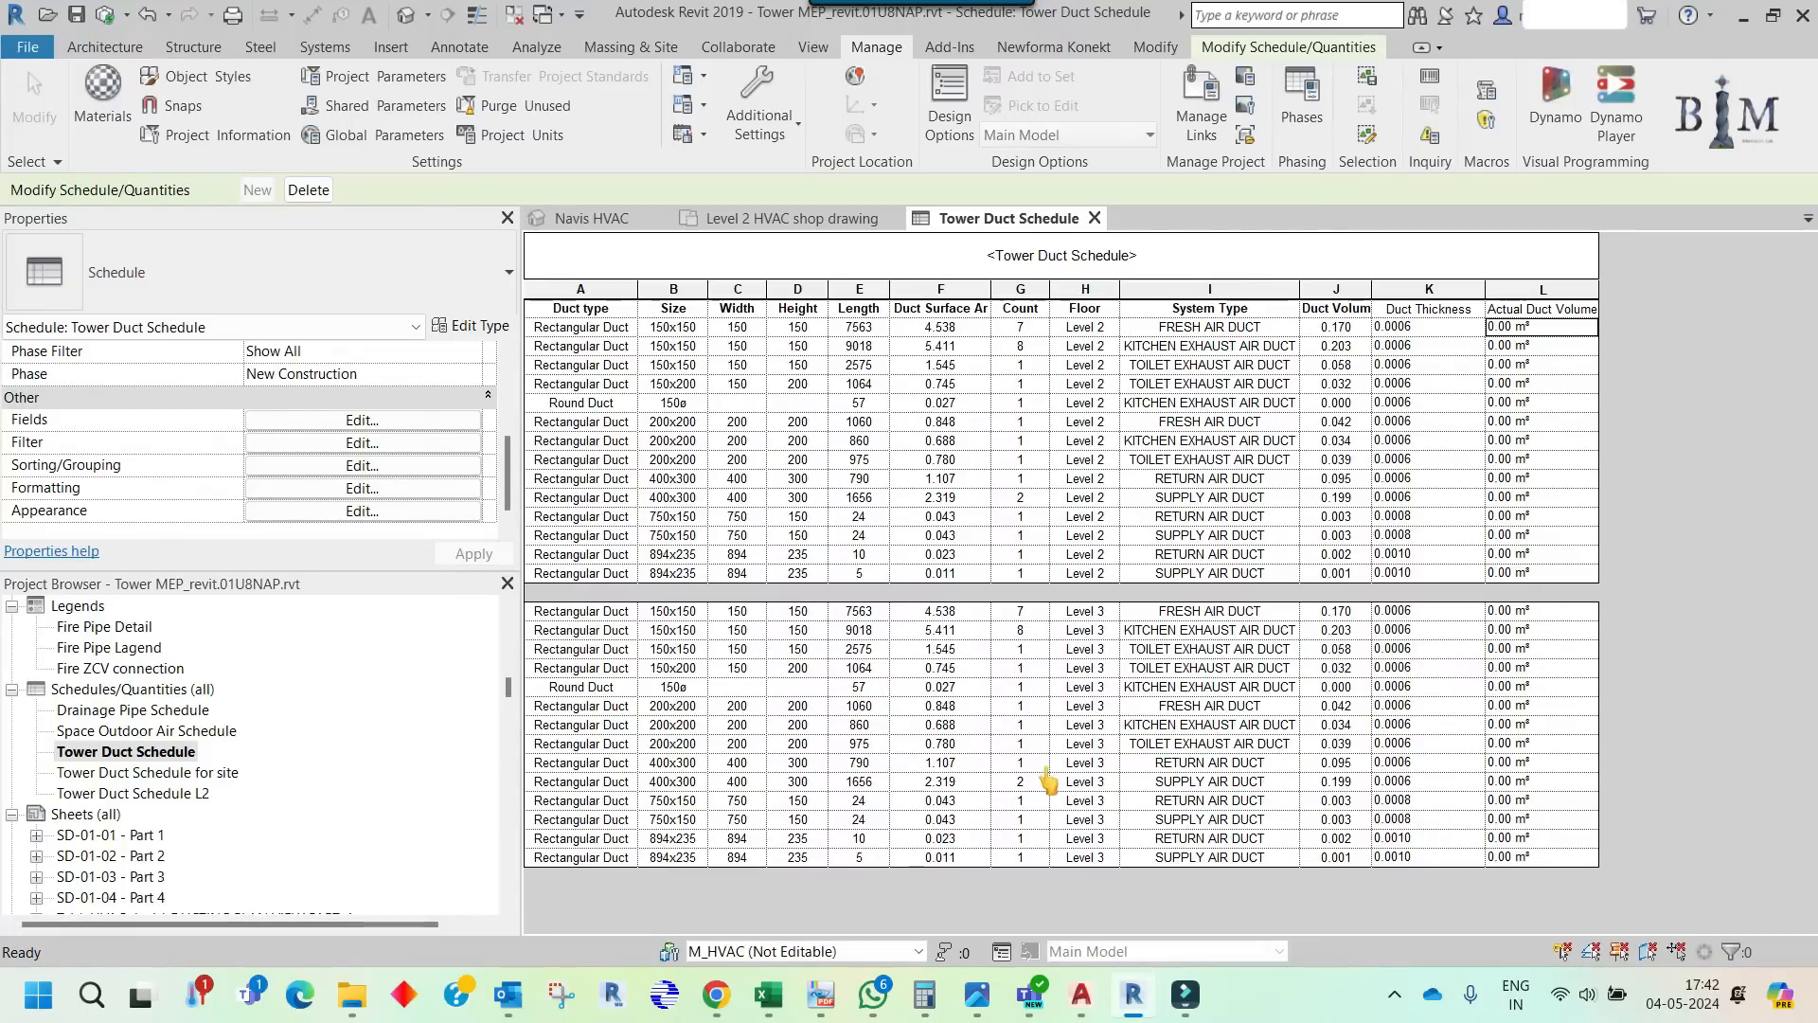
click(924, 995)
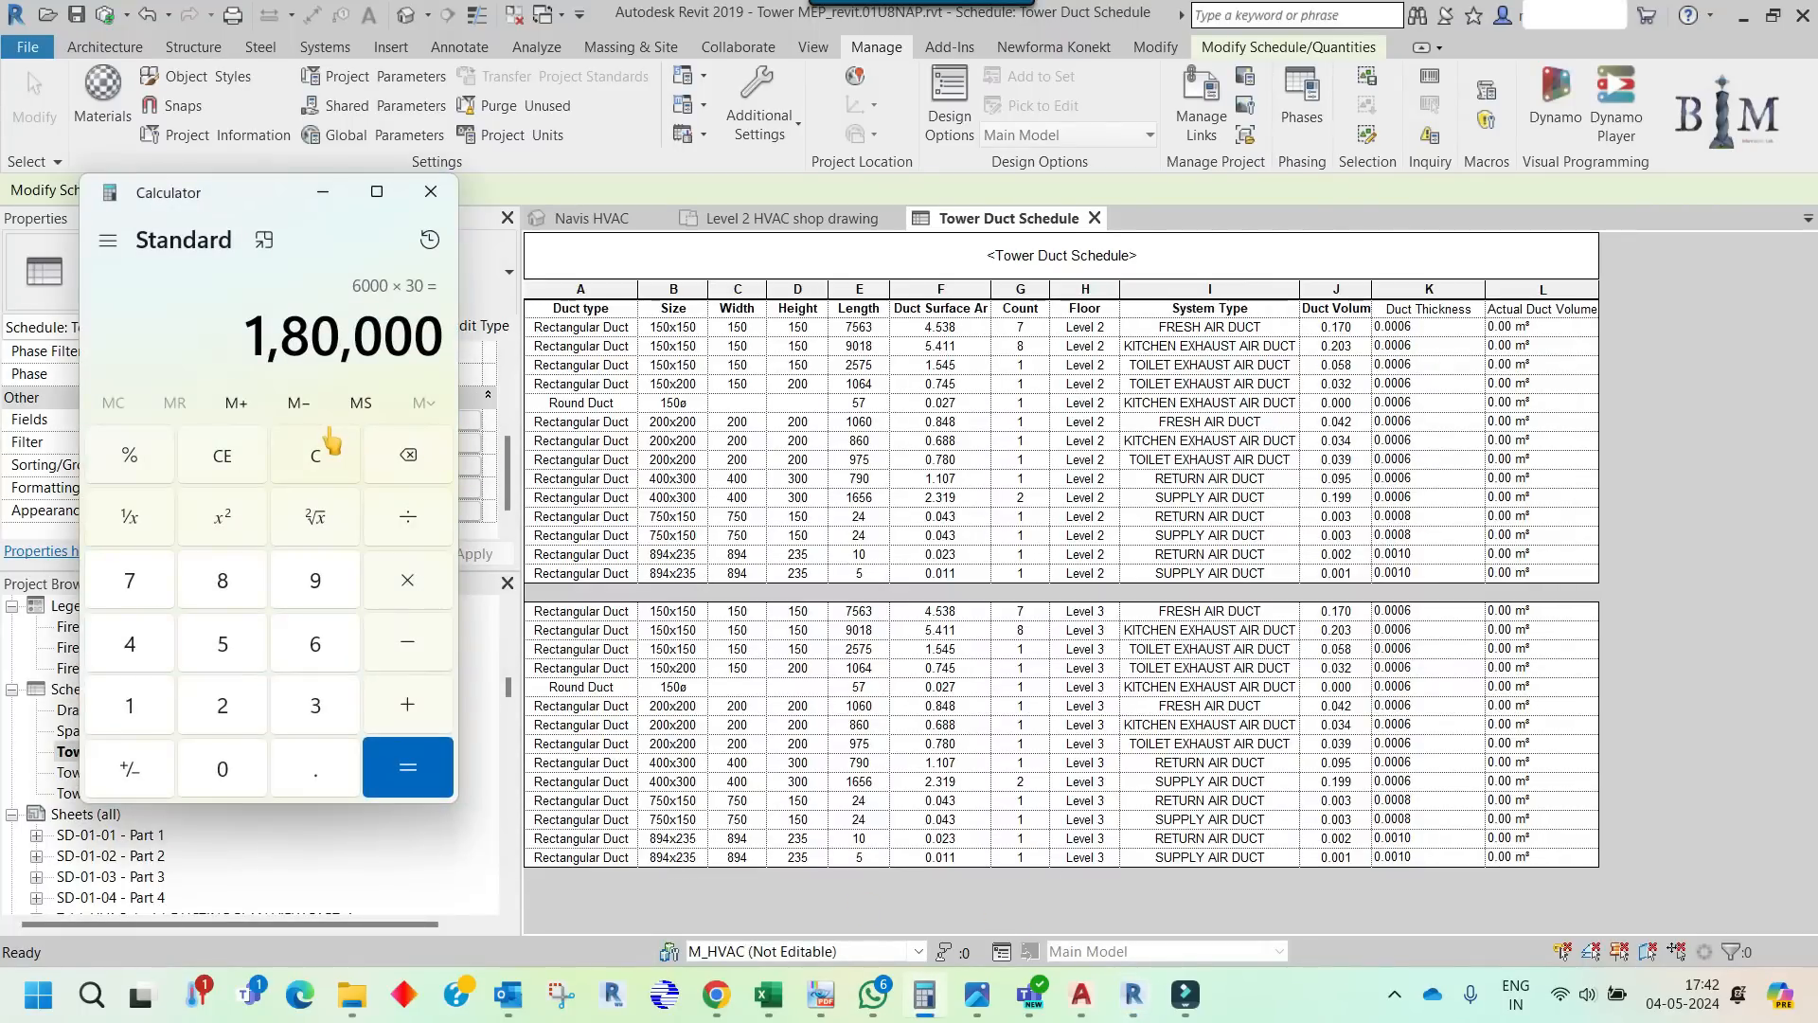
text(4.)
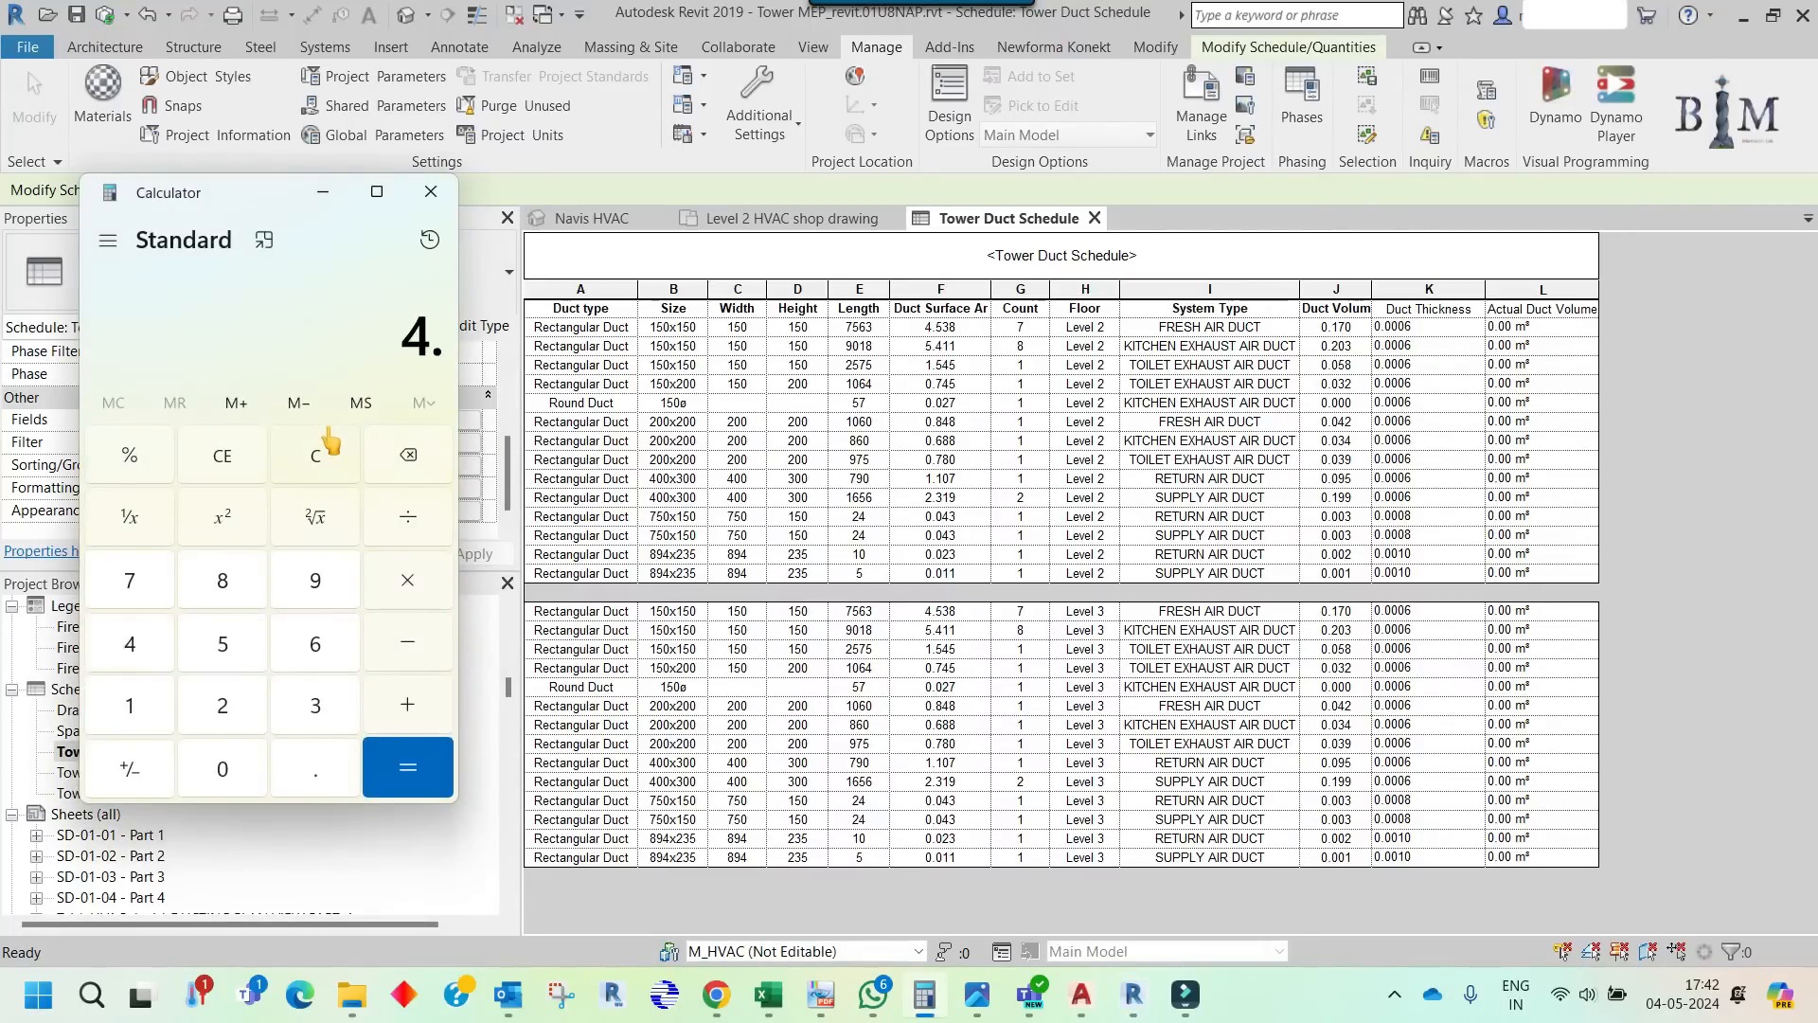
text(538)
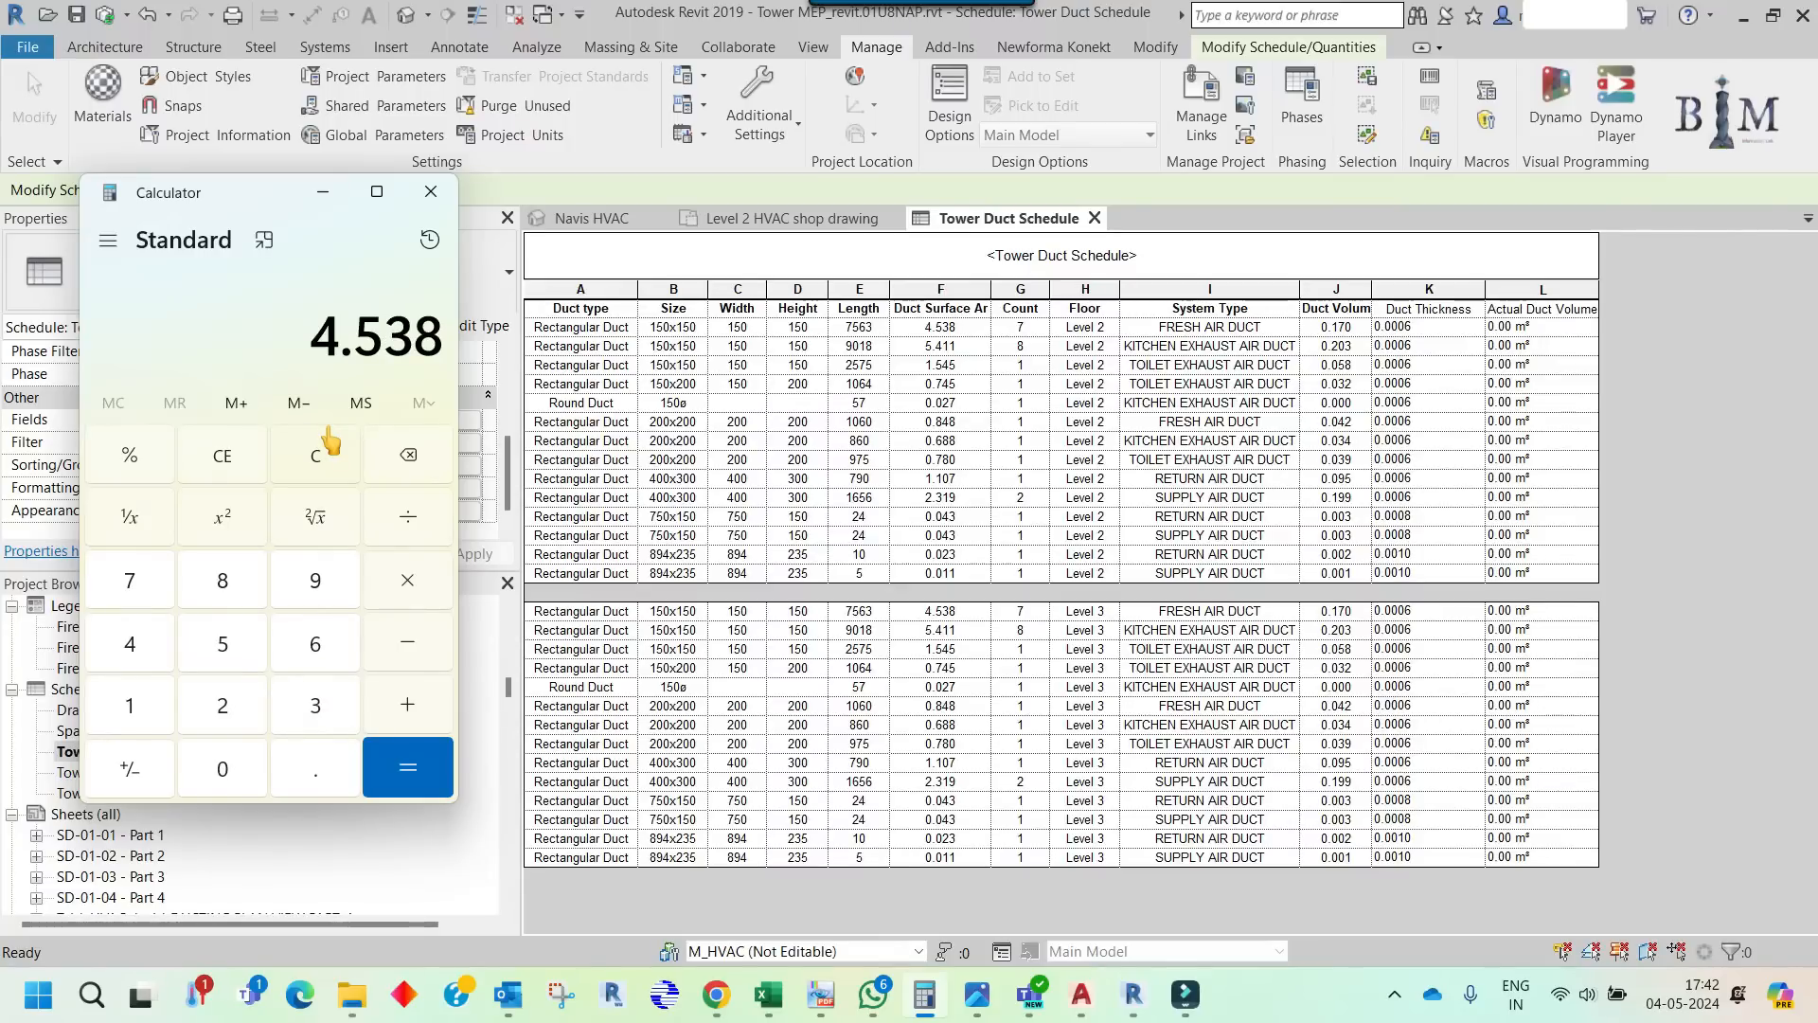
text( × 0.000)
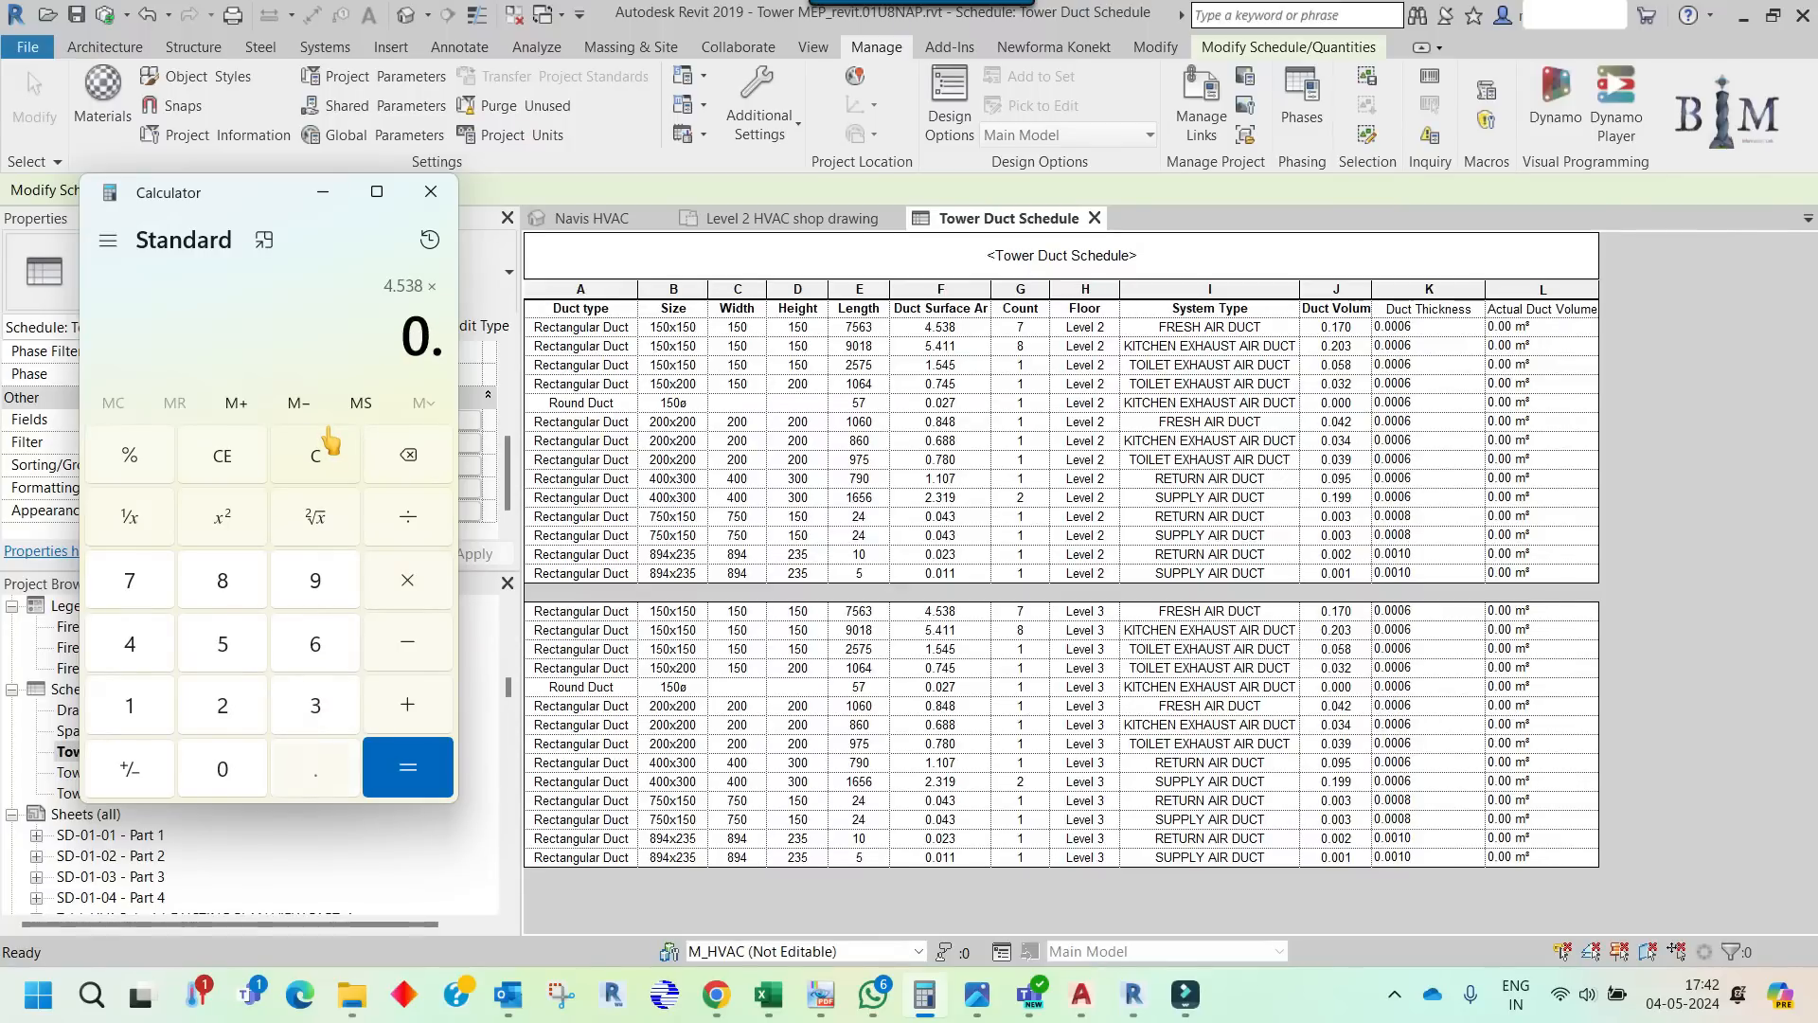
text(6)
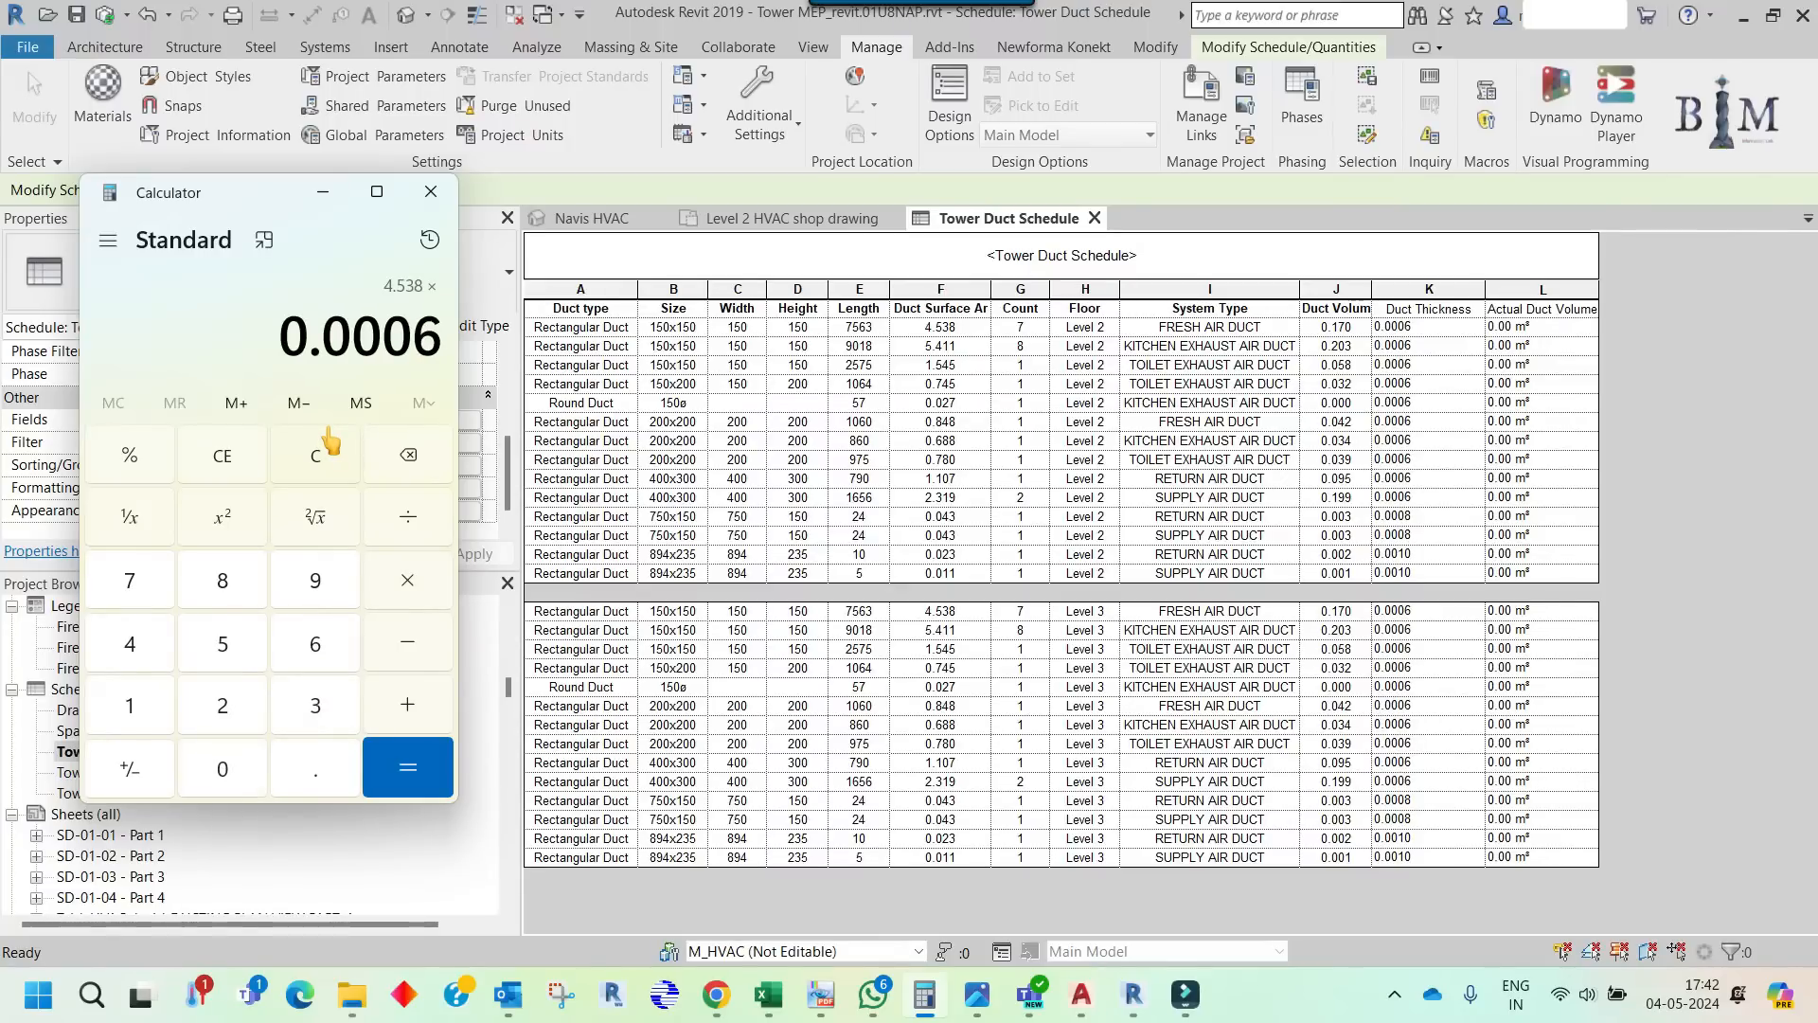
key(Return)
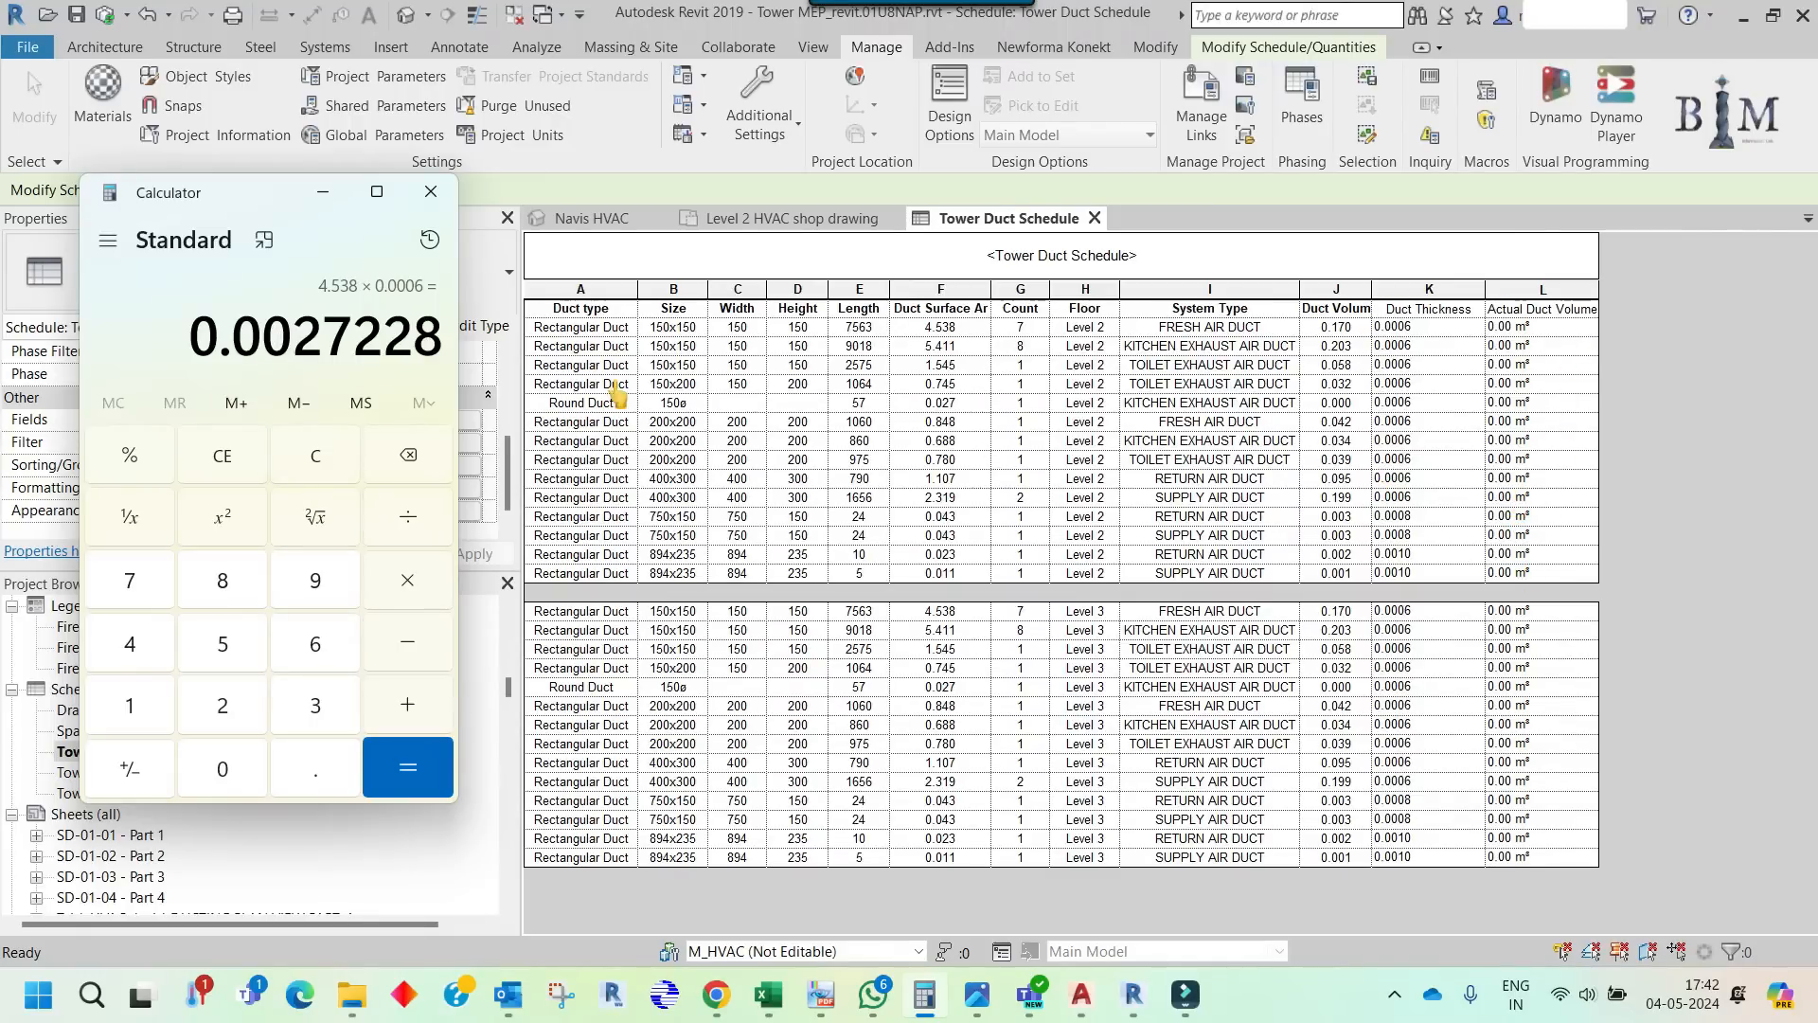
click(1679, 547)
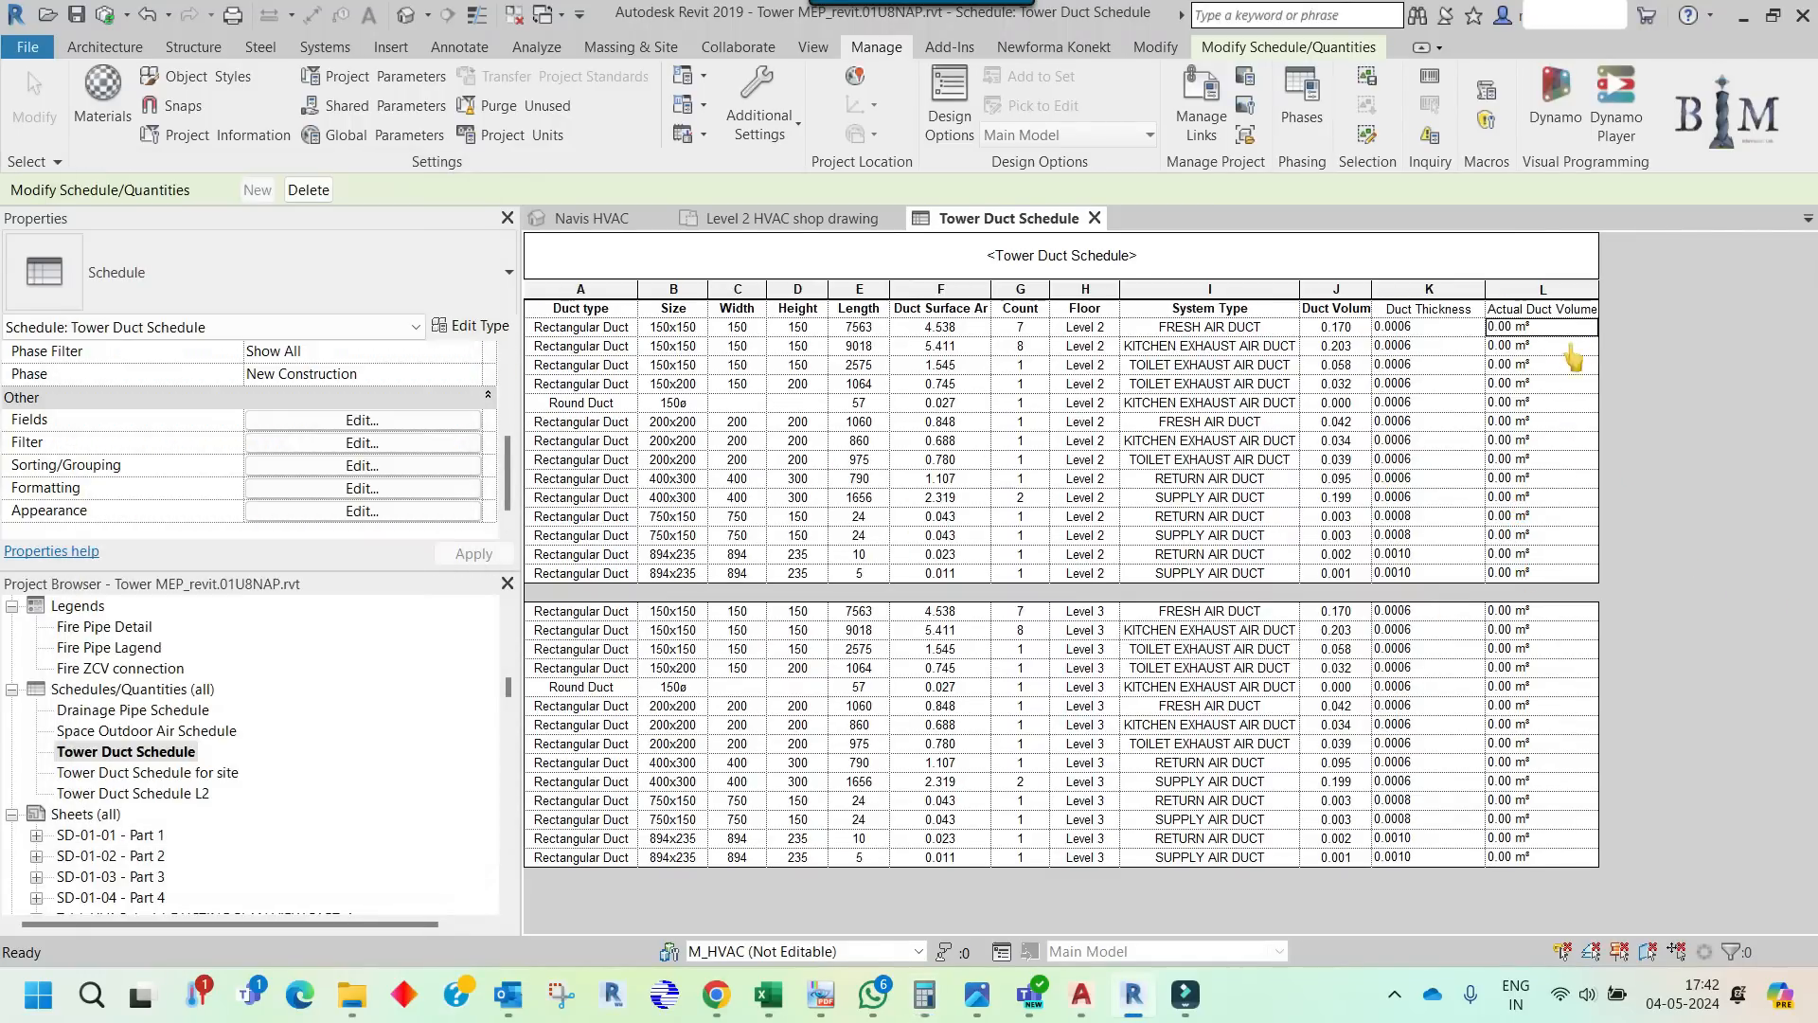
- Give the Actual Duct Volume field a custom rounding increment of 0.00001 in its field format
click(358, 488)
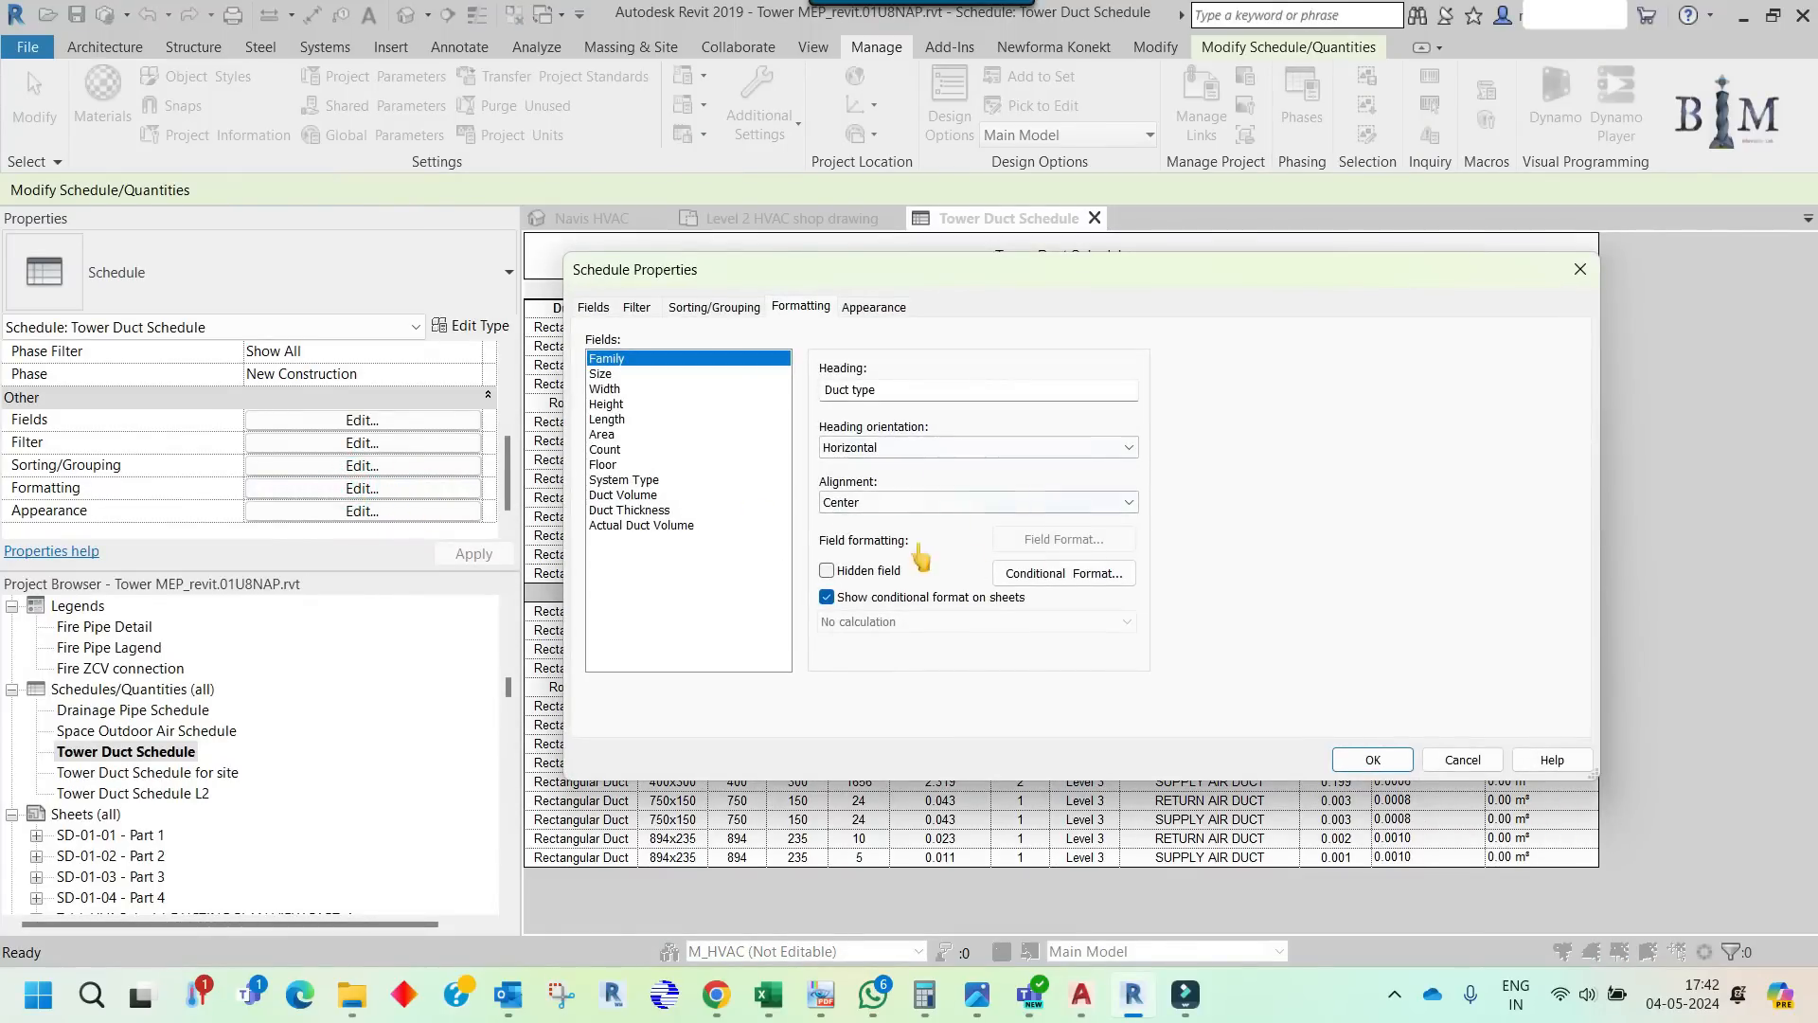
click(648, 526)
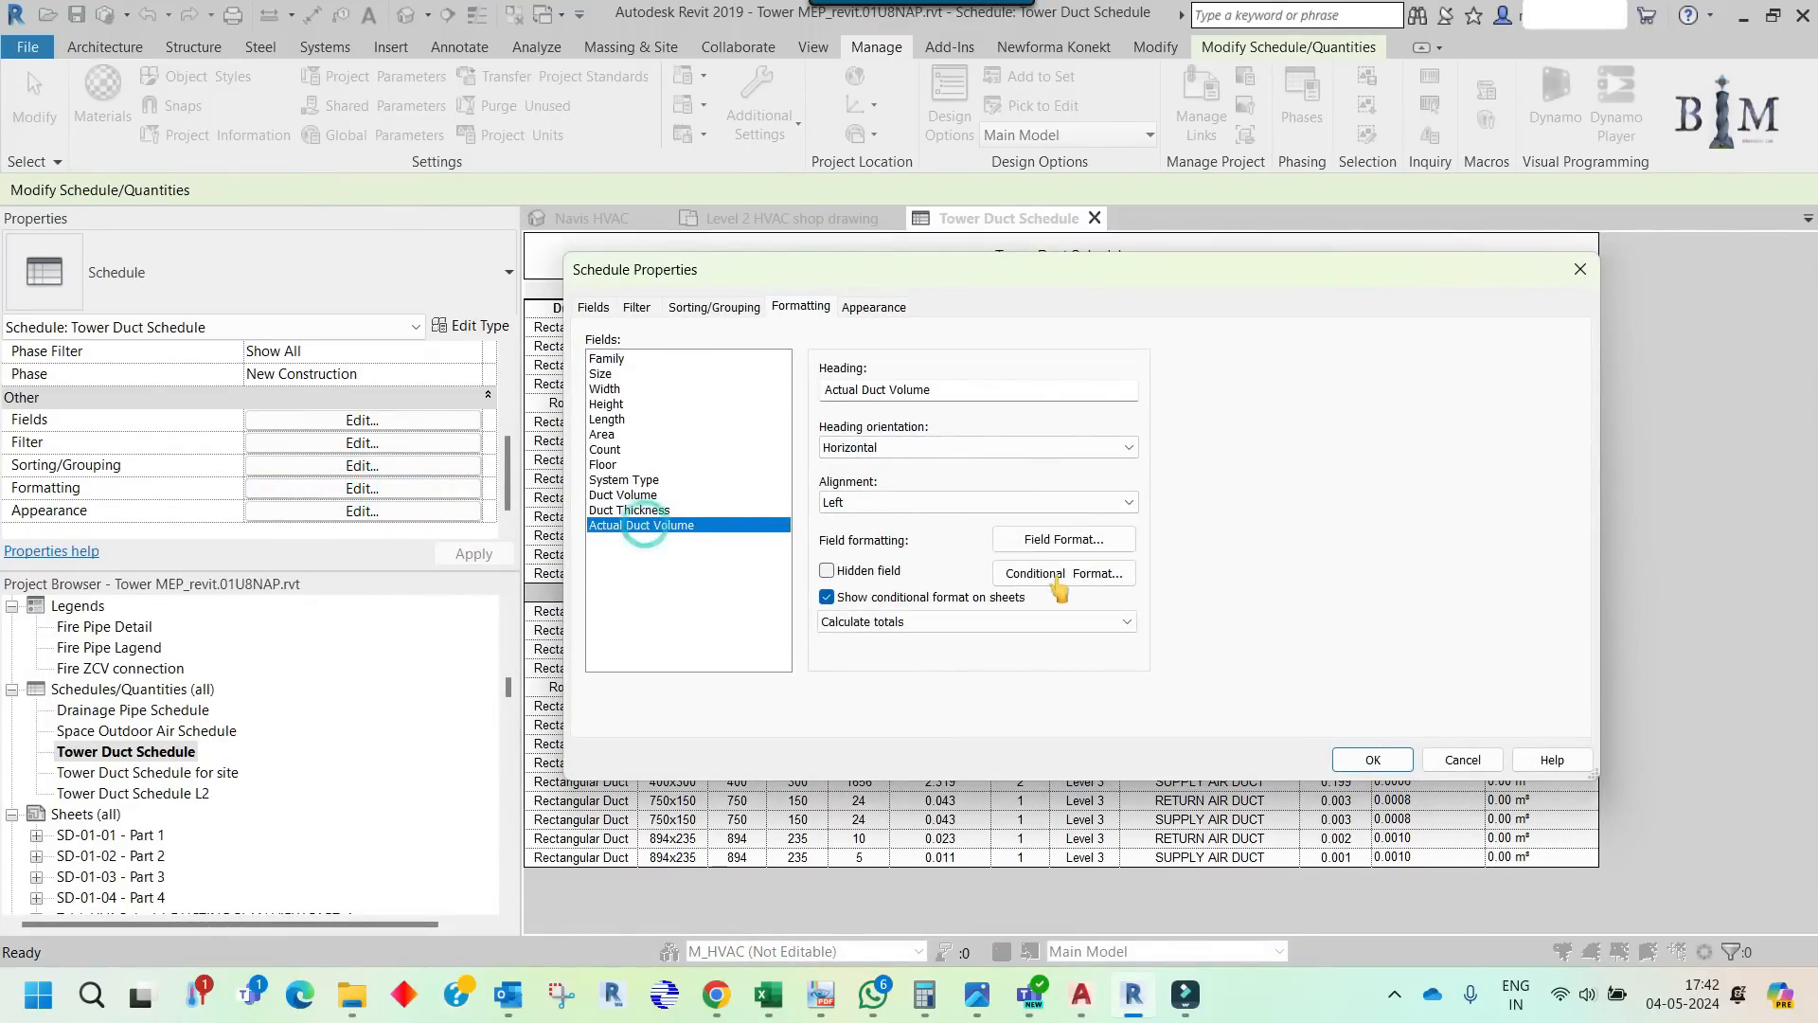
click(1064, 542)
click(650, 333)
click(671, 426)
click(634, 521)
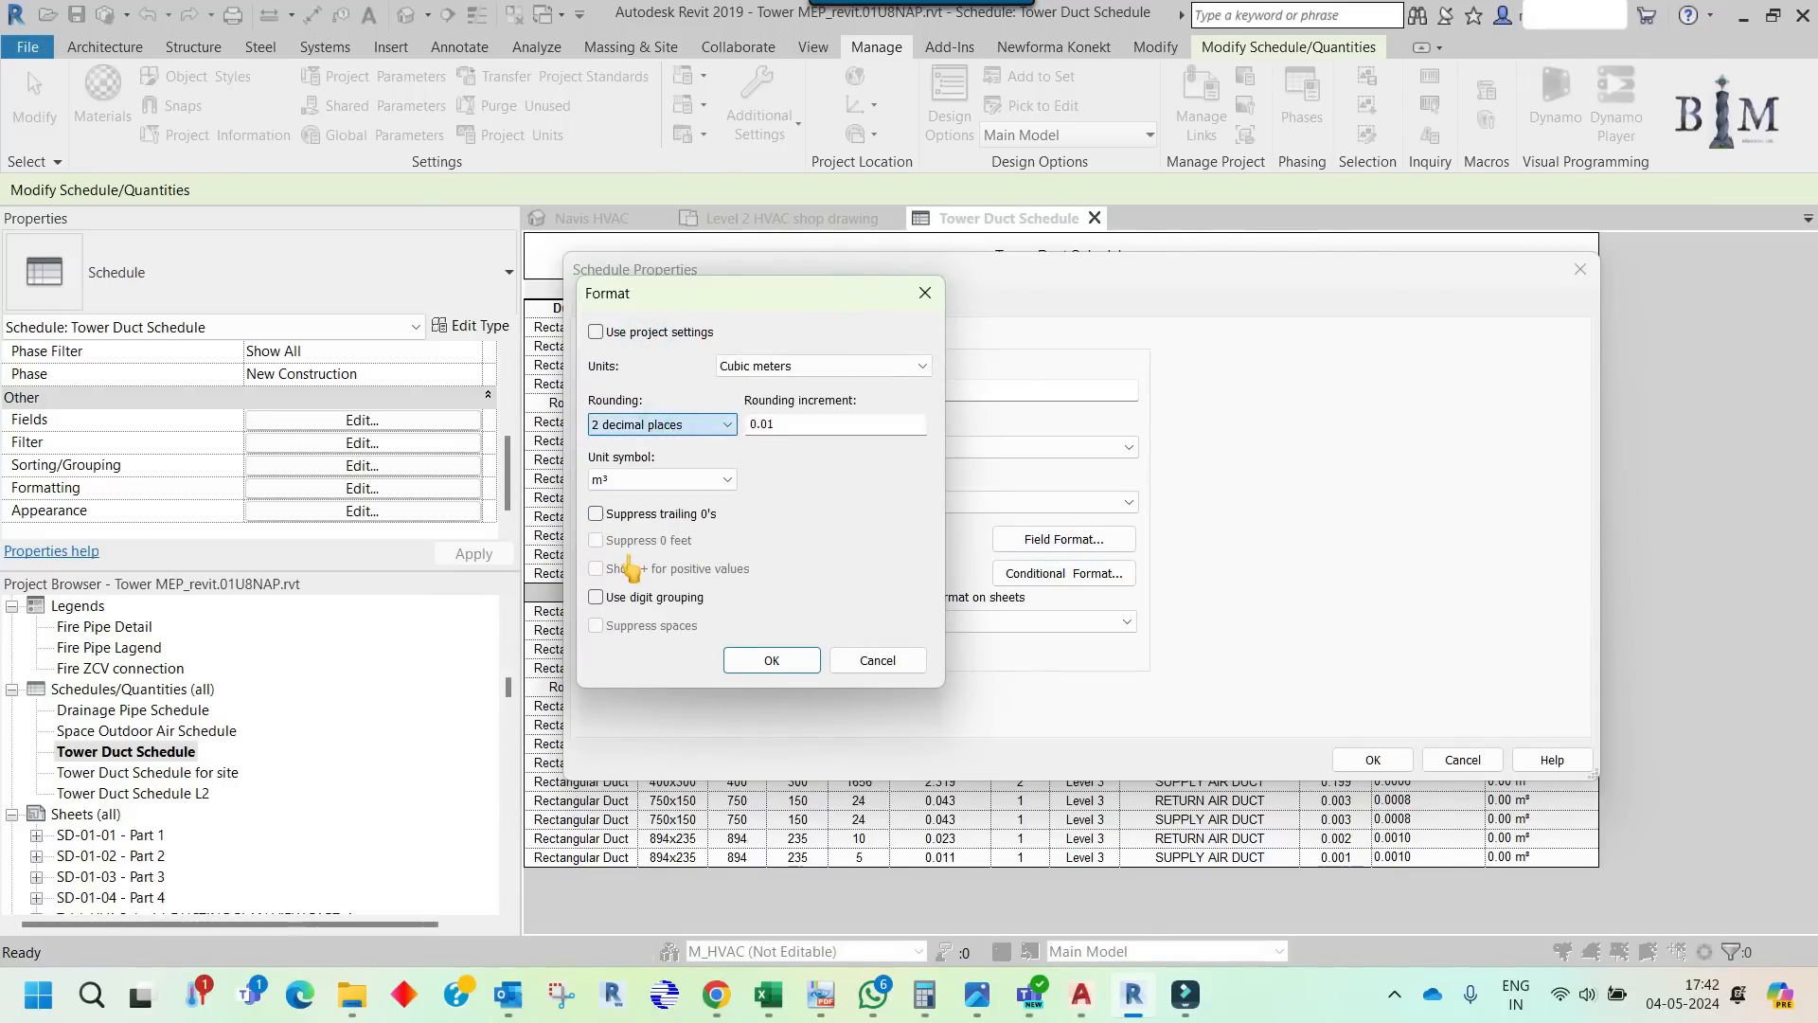
click(769, 424)
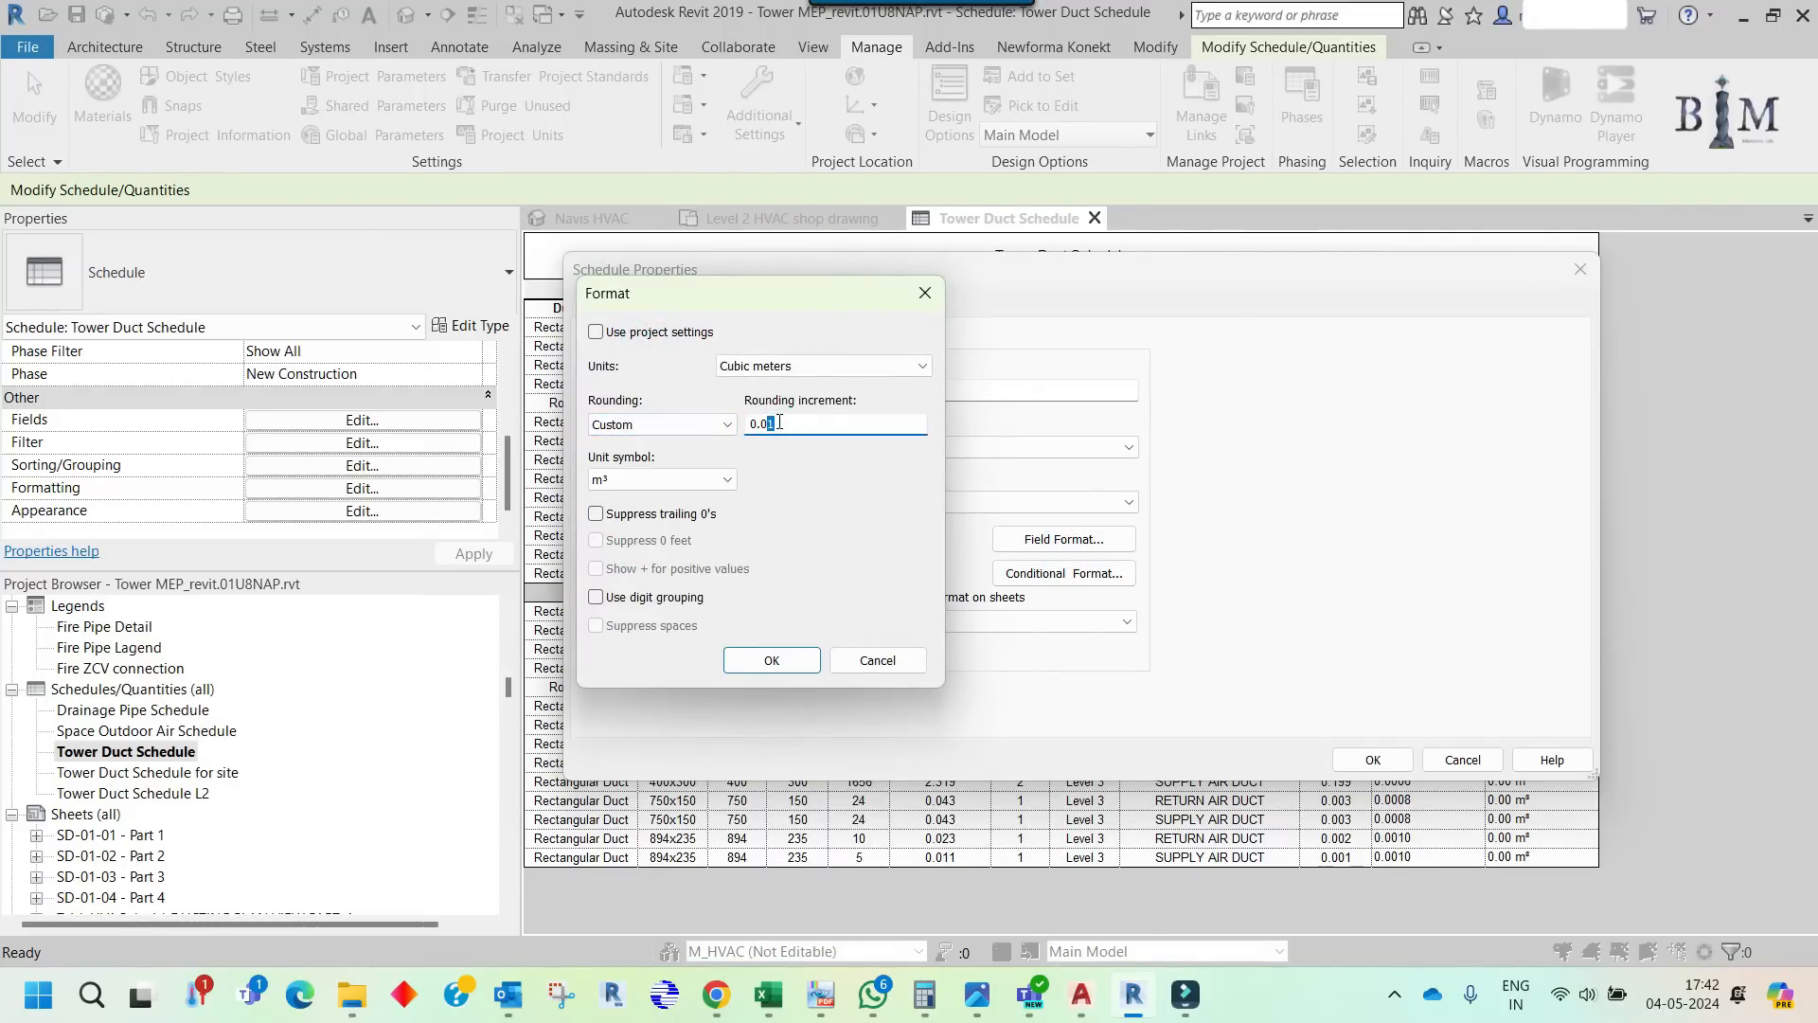
text(1)
key(BackSpace)
text(01)
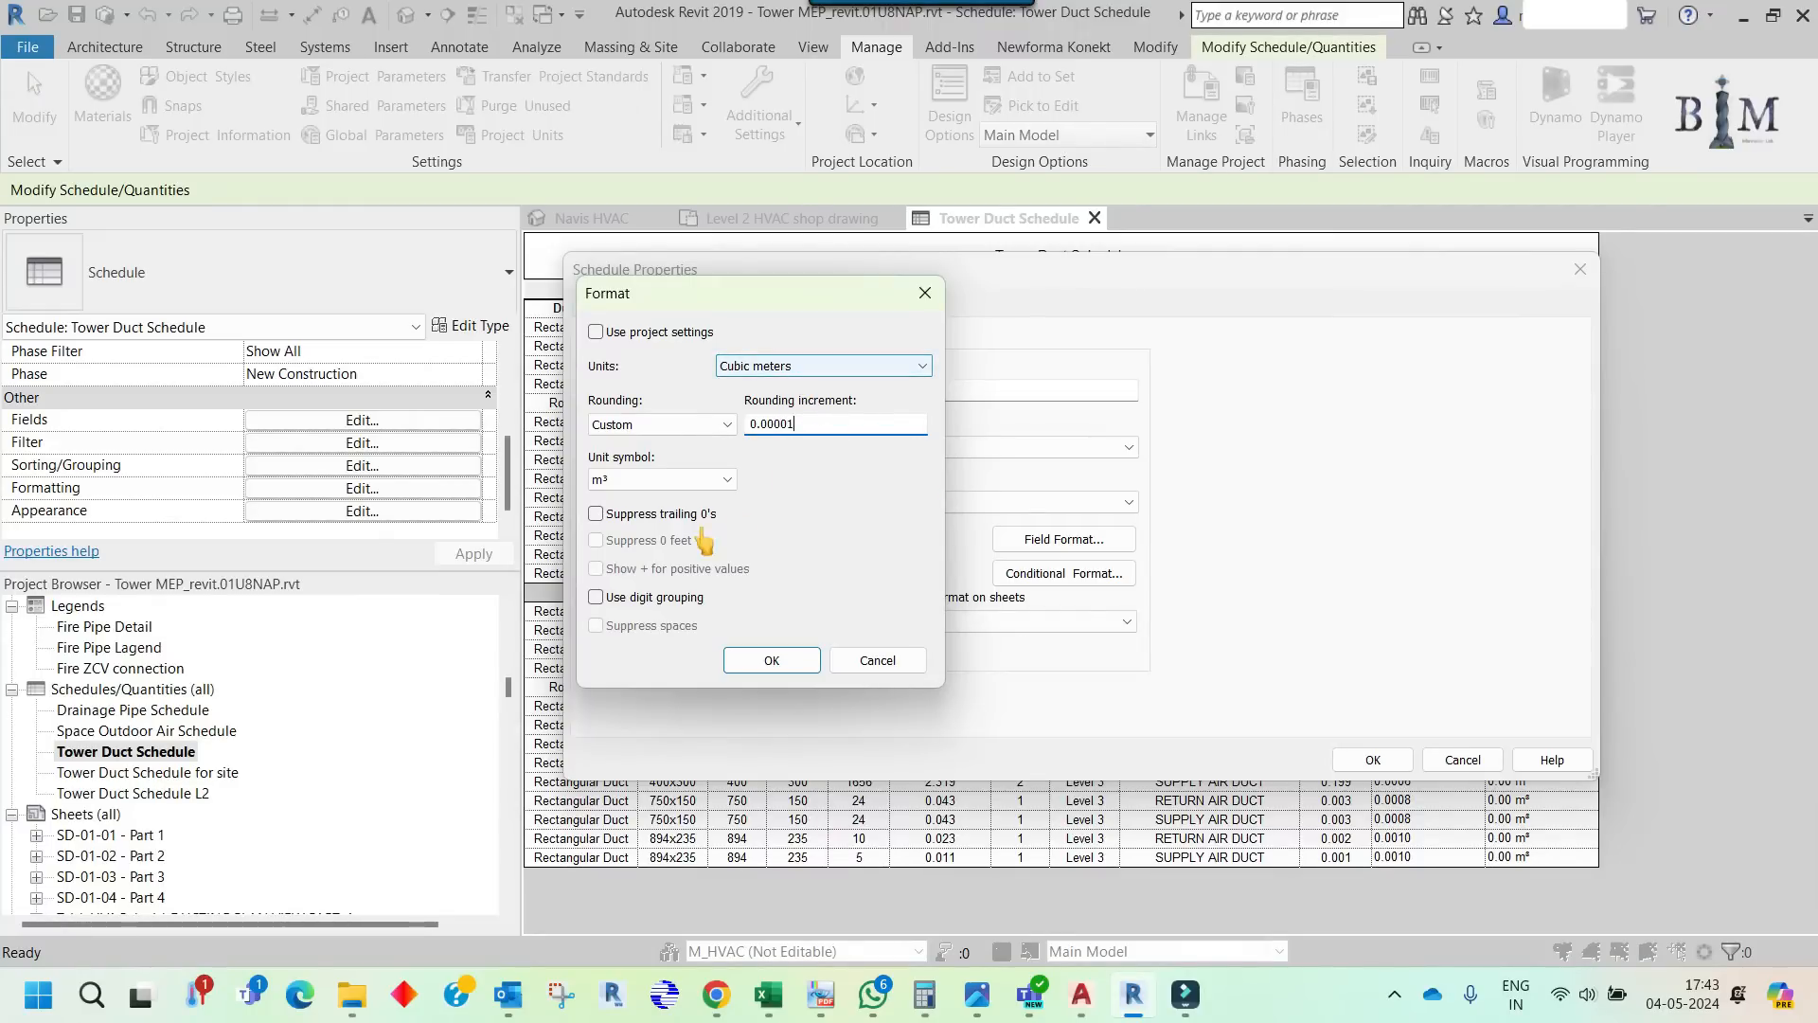
- Set the Actual Duct Volume unit symbol to None and apply the field format to the schedule
click(650, 480)
click(629, 511)
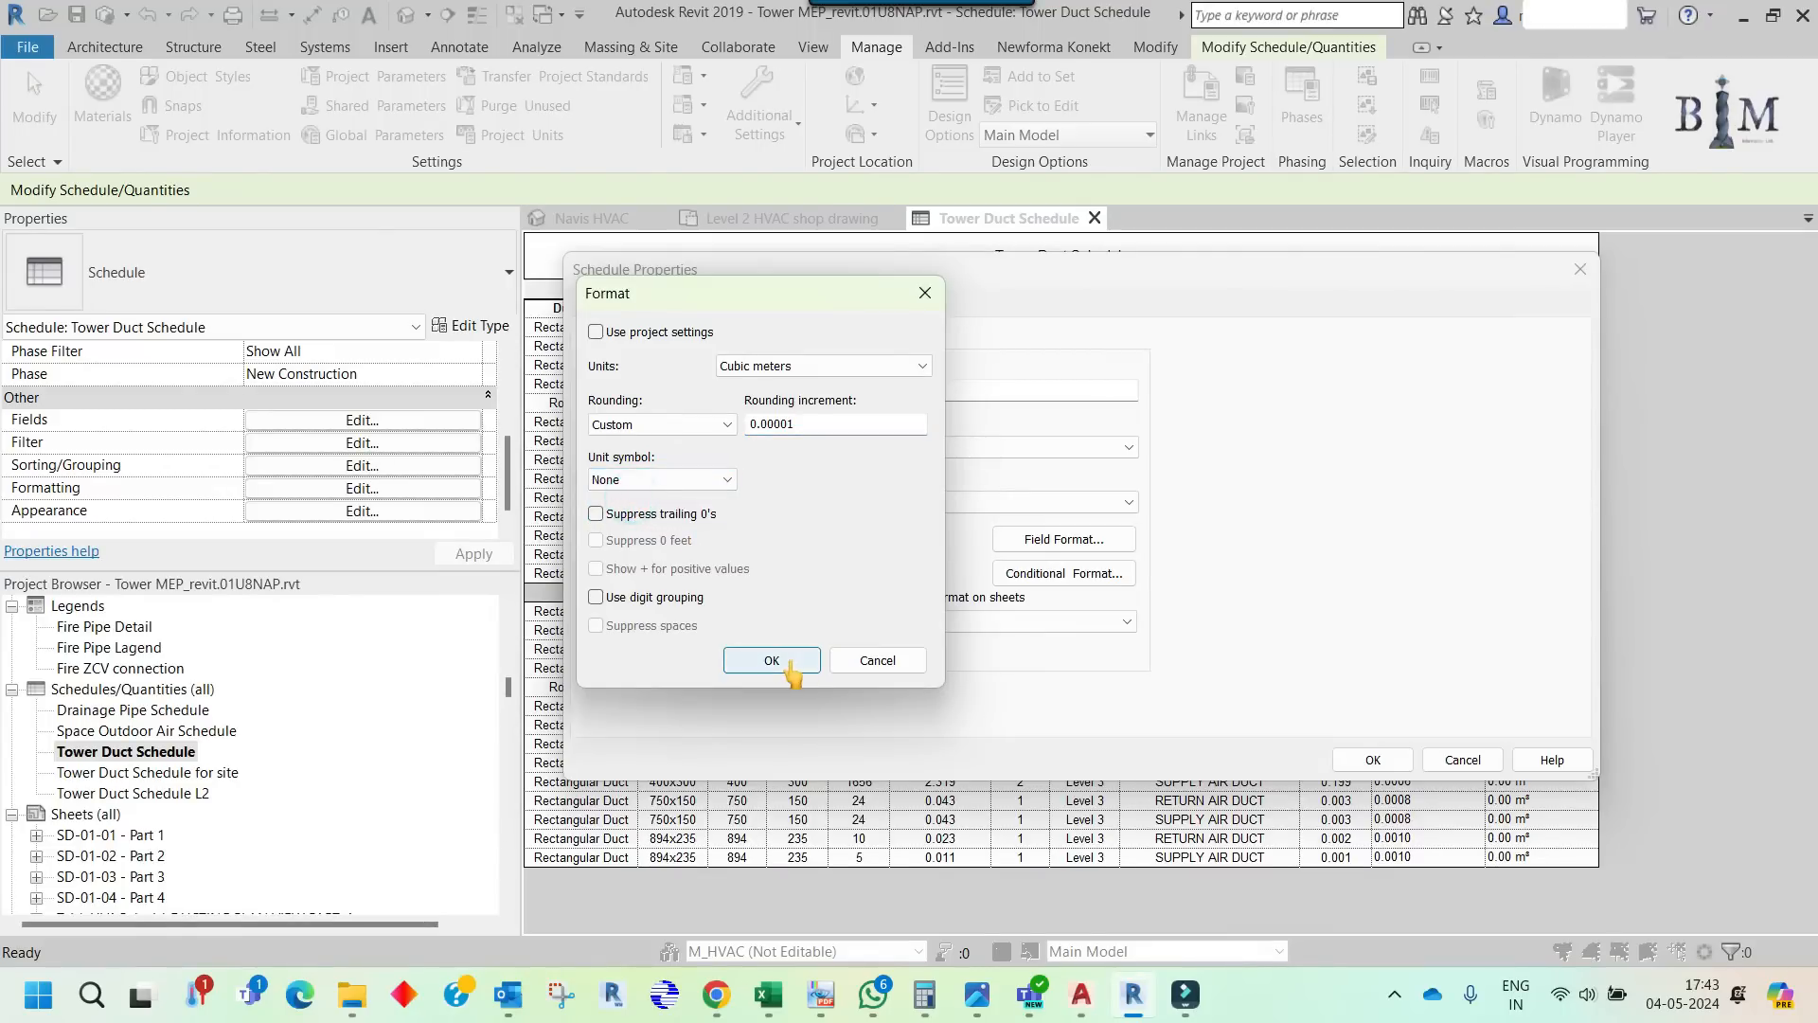
click(789, 662)
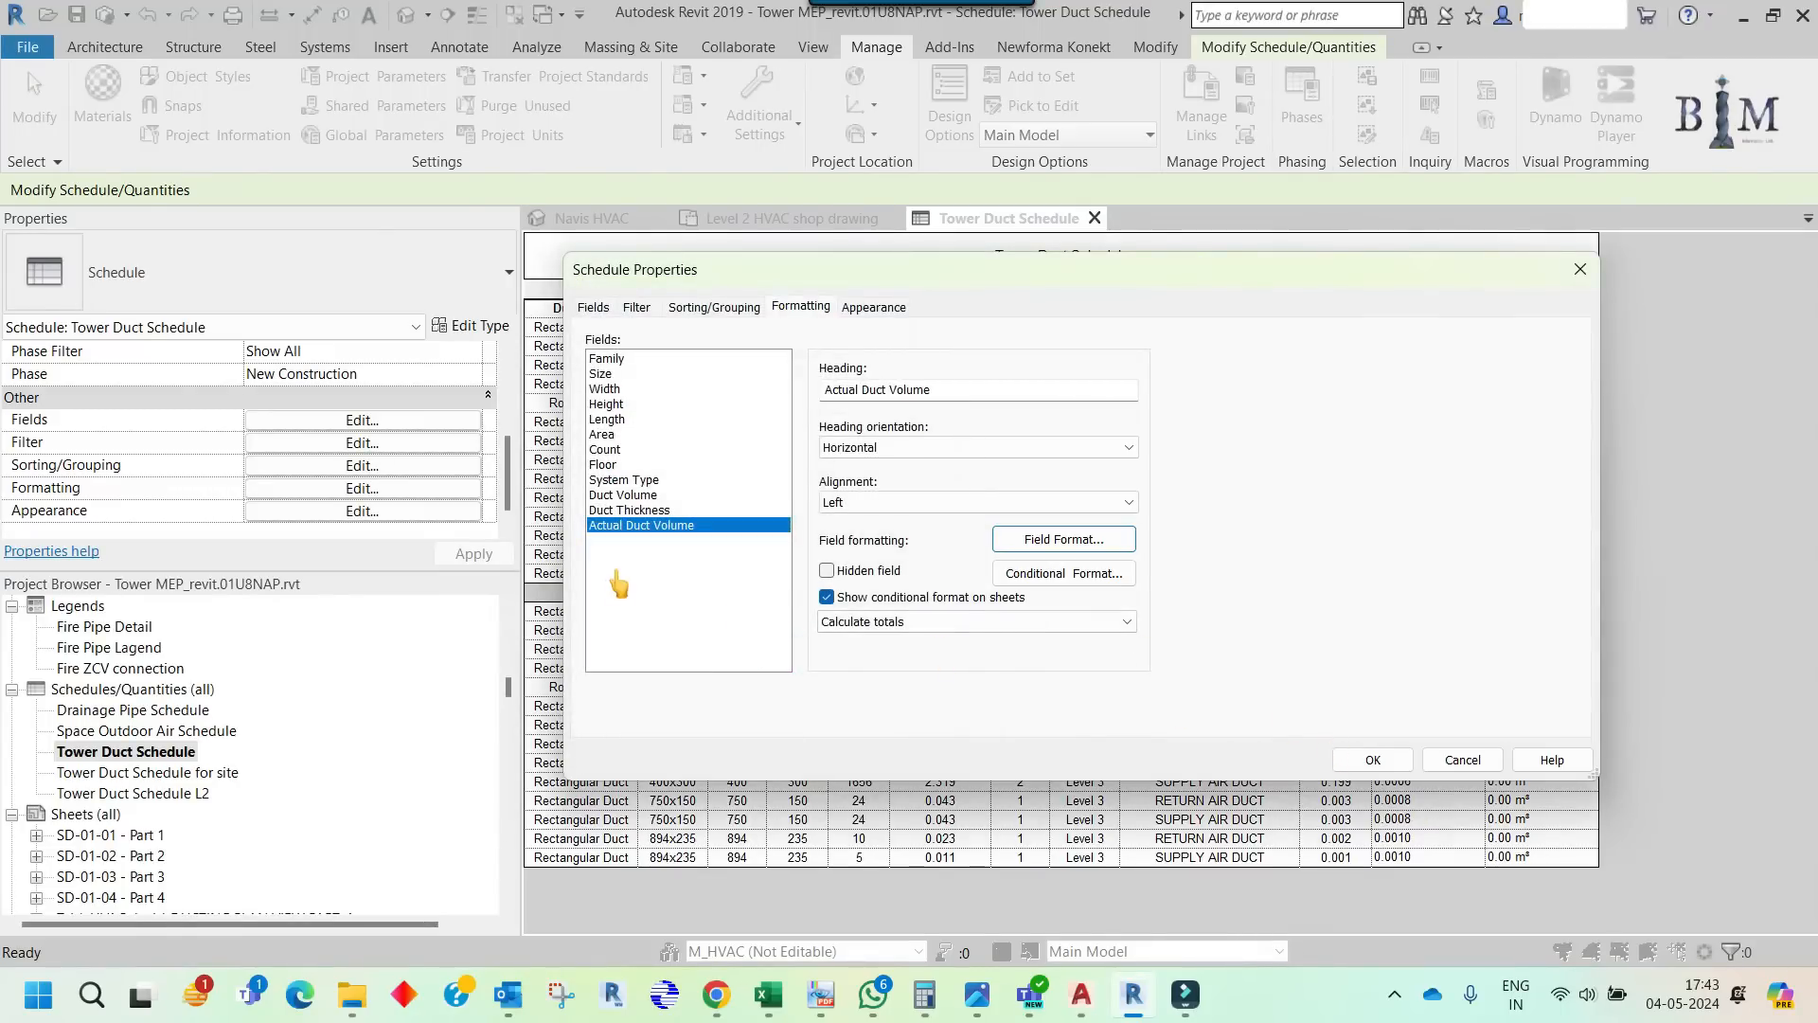
click(1373, 759)
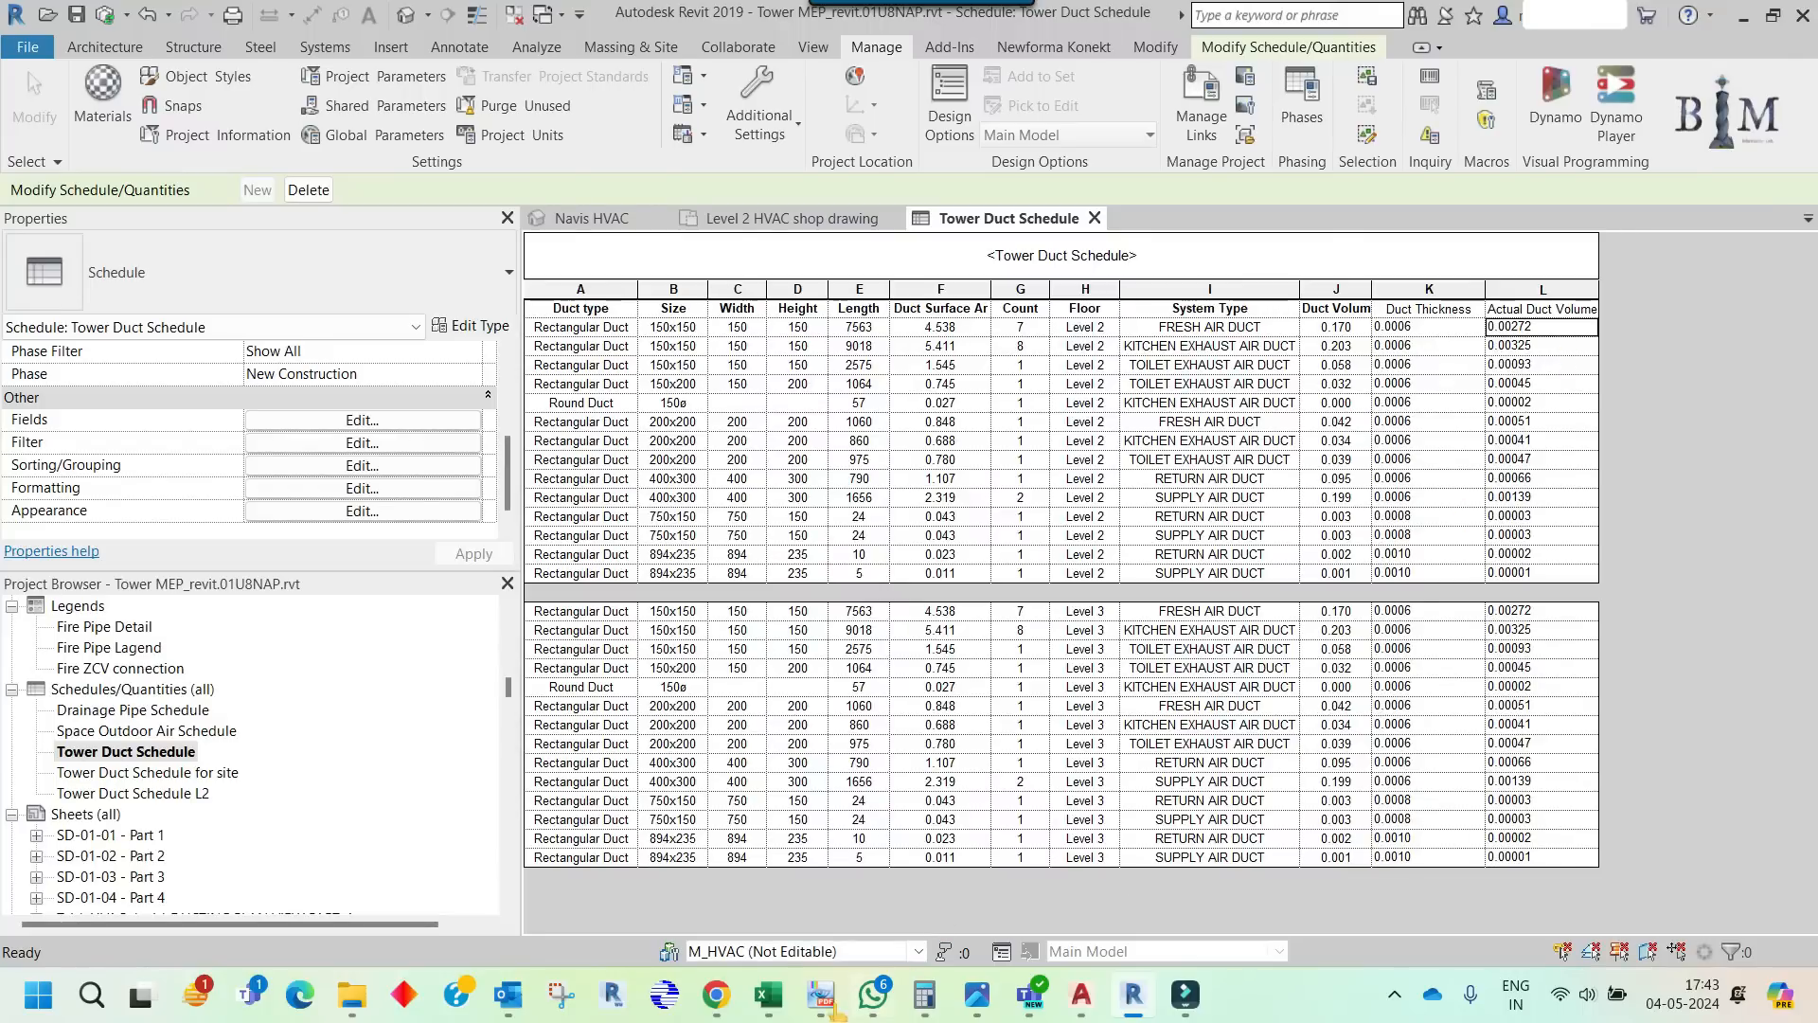
- Switch to the Duct Volume workbook in Excel, examine the density tables and weight formula, and return to Revit
click(767, 994)
click(970, 886)
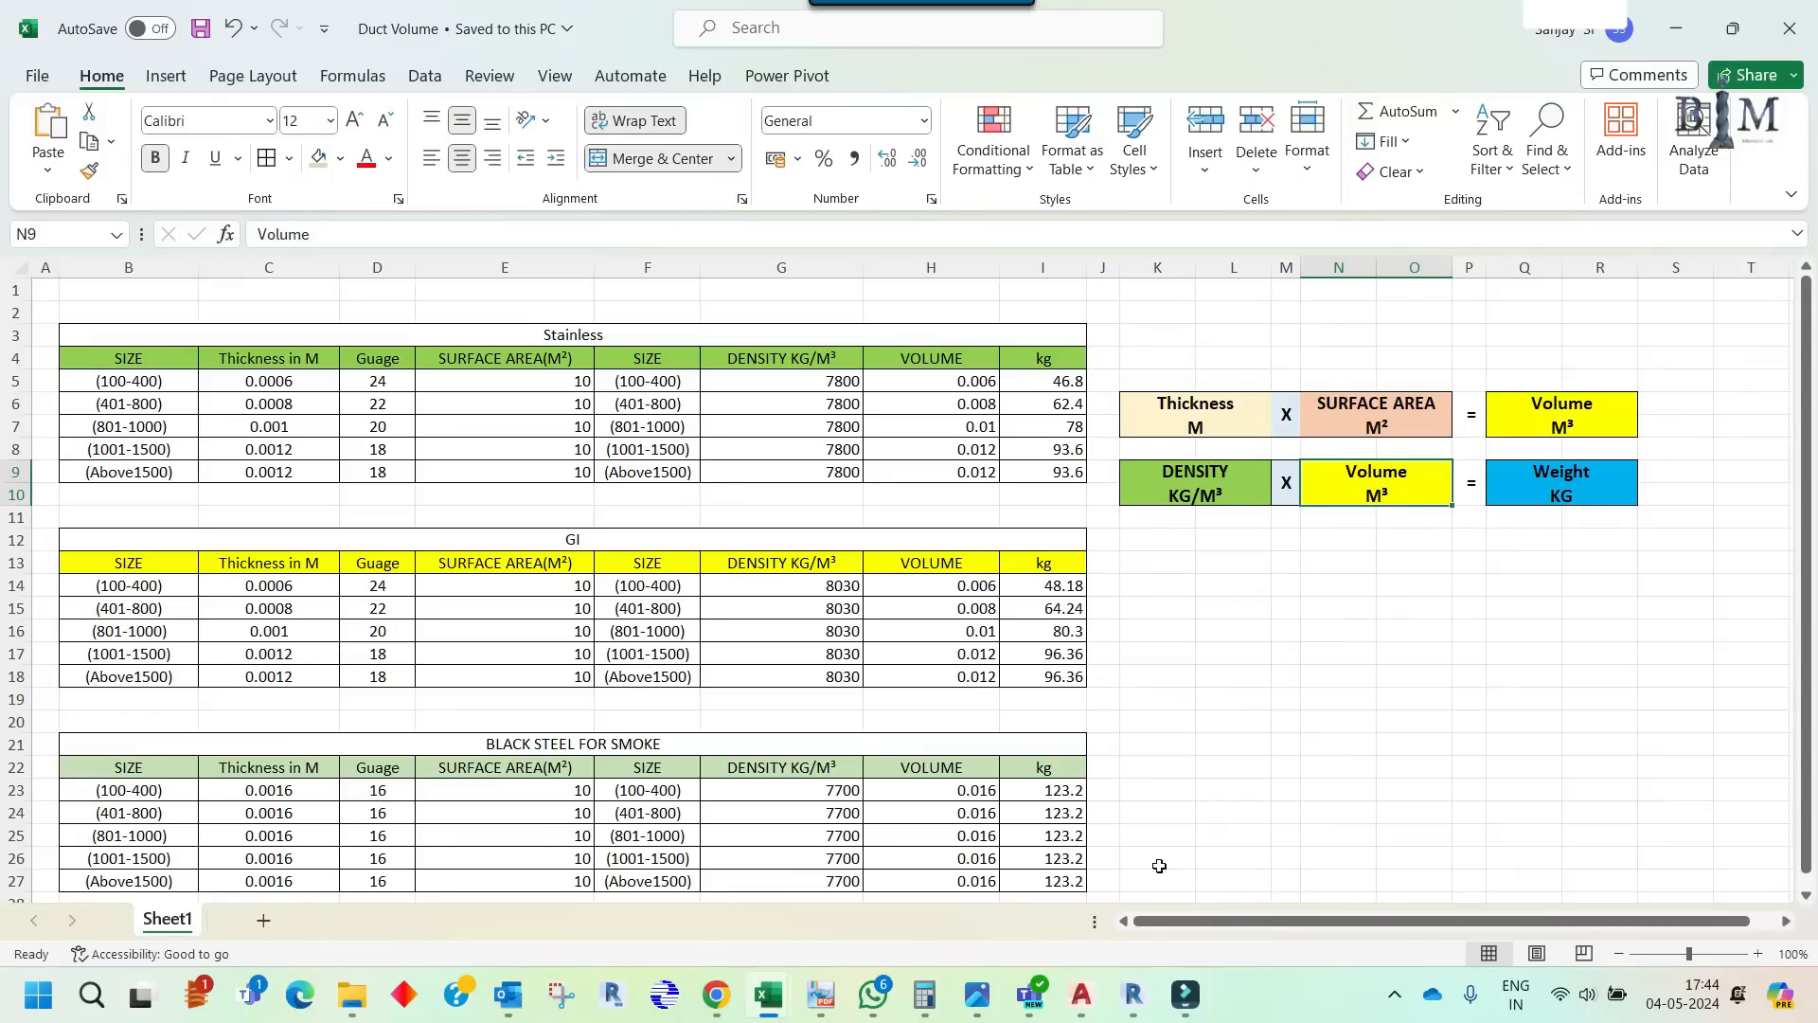
click(1135, 992)
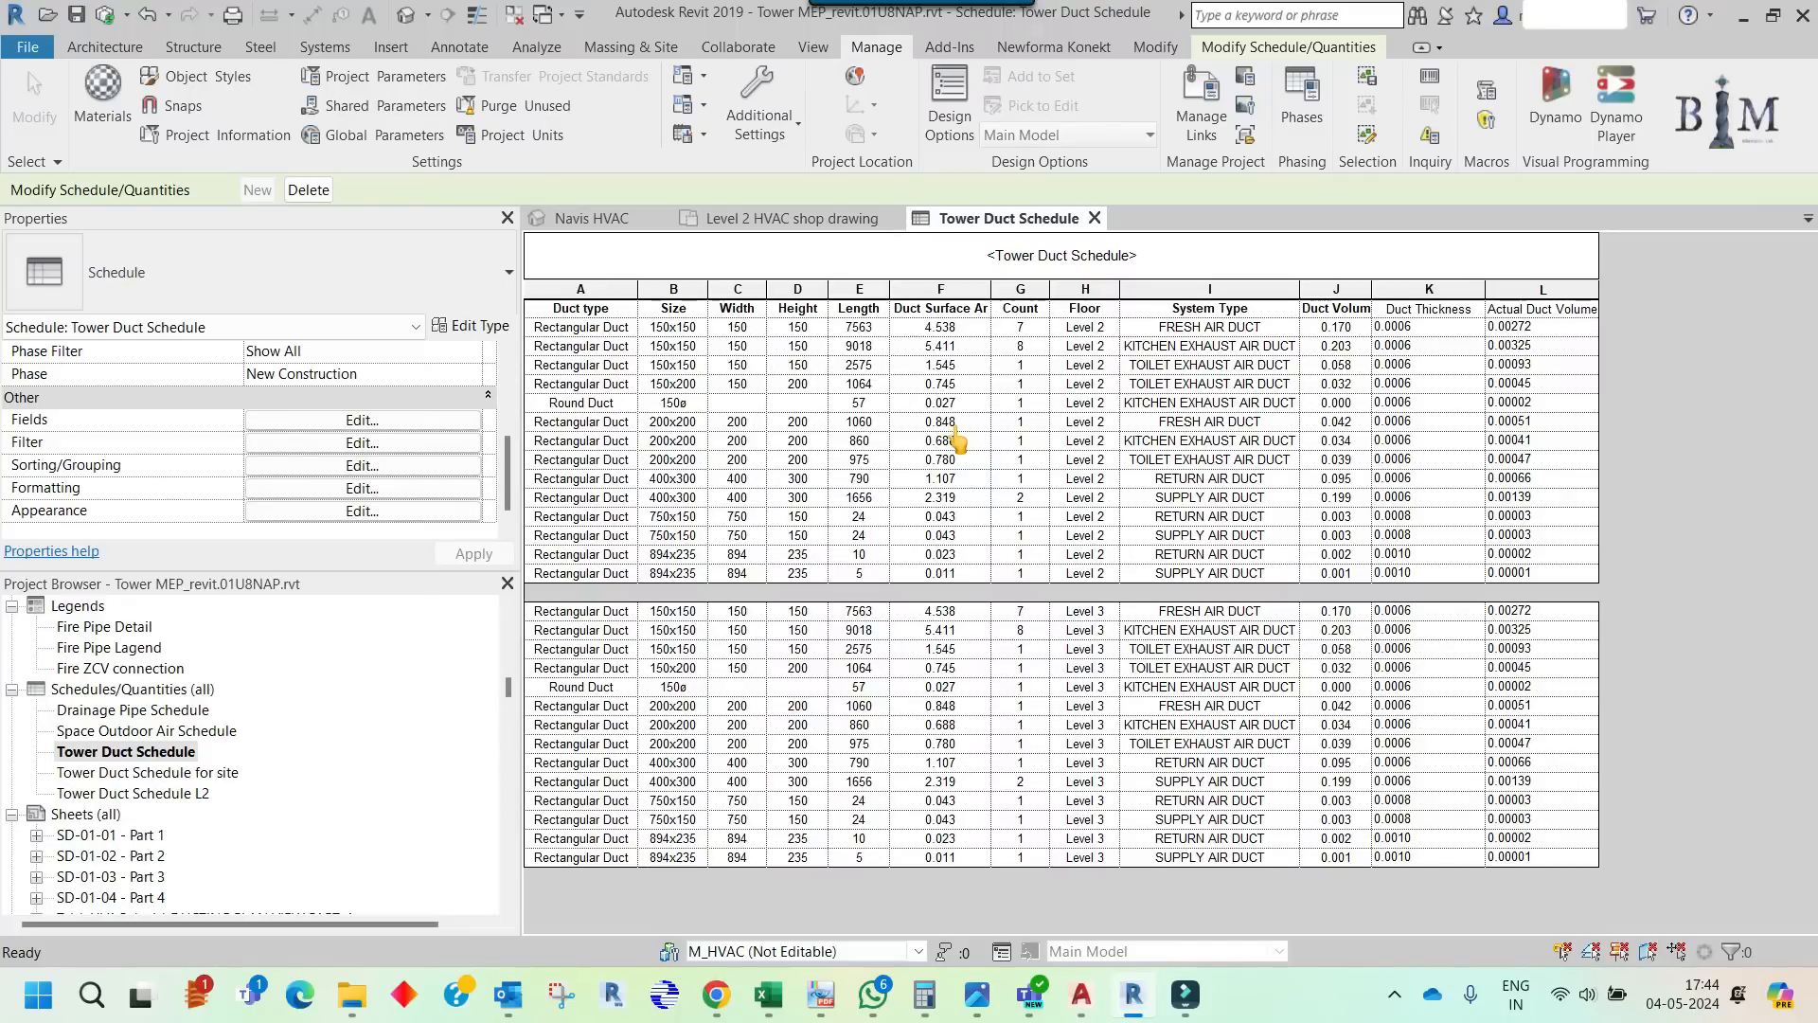
- Start a new shared parameter for the Tower Duct Schedule's fields and show the Exported Parameters group
click(359, 419)
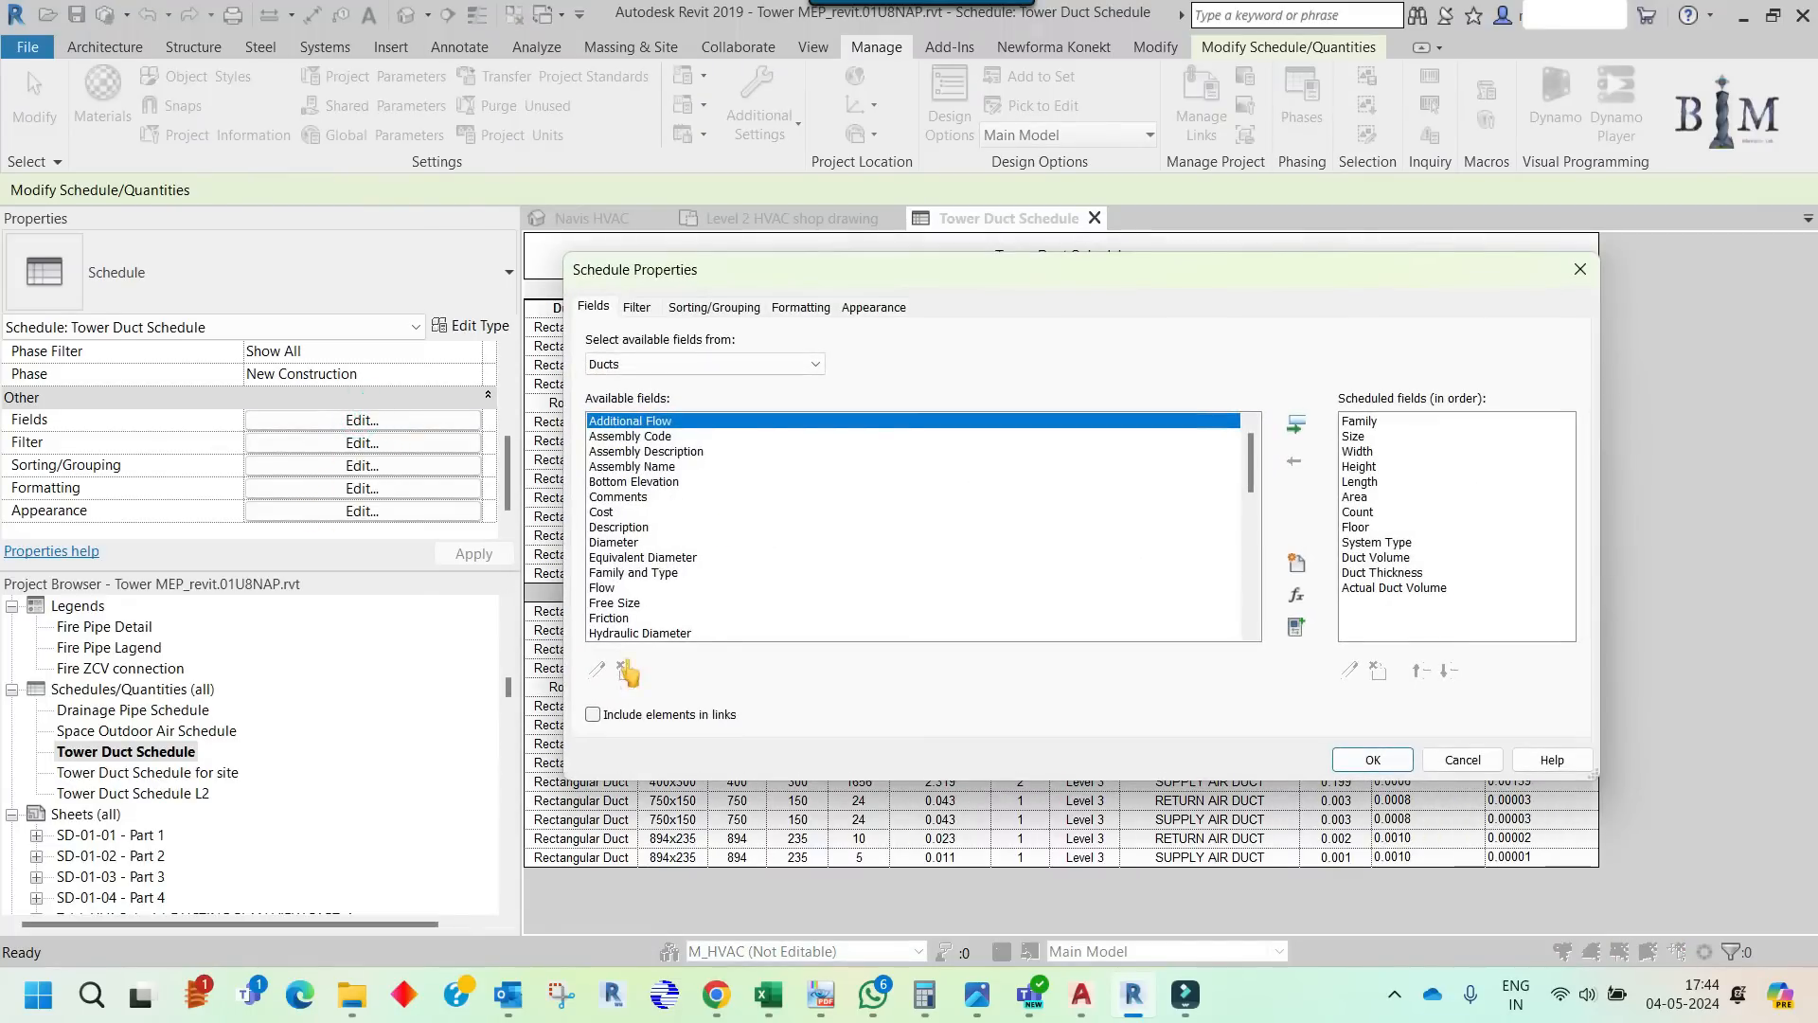
click(1296, 563)
click(521, 272)
click(791, 344)
click(824, 431)
click(784, 474)
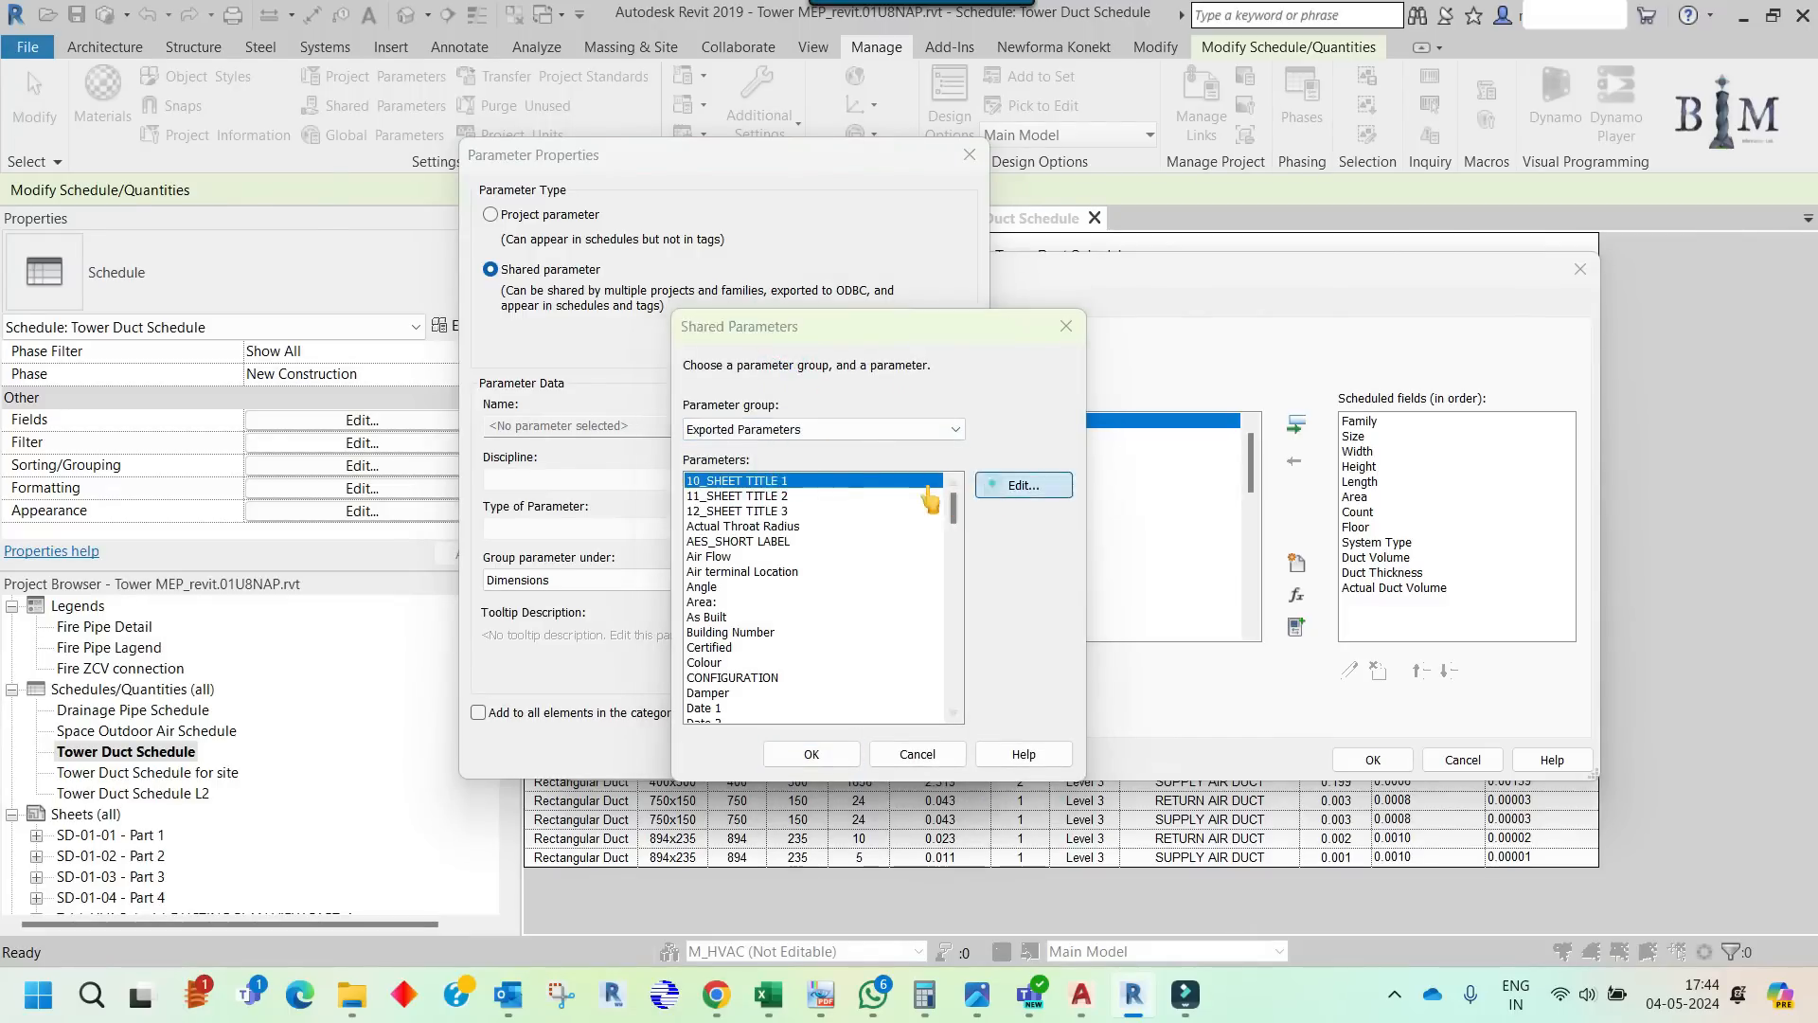
- Start a new parameter named Density in the Exported Parameters group of the shared parameter file
click(1022, 485)
click(419, 233)
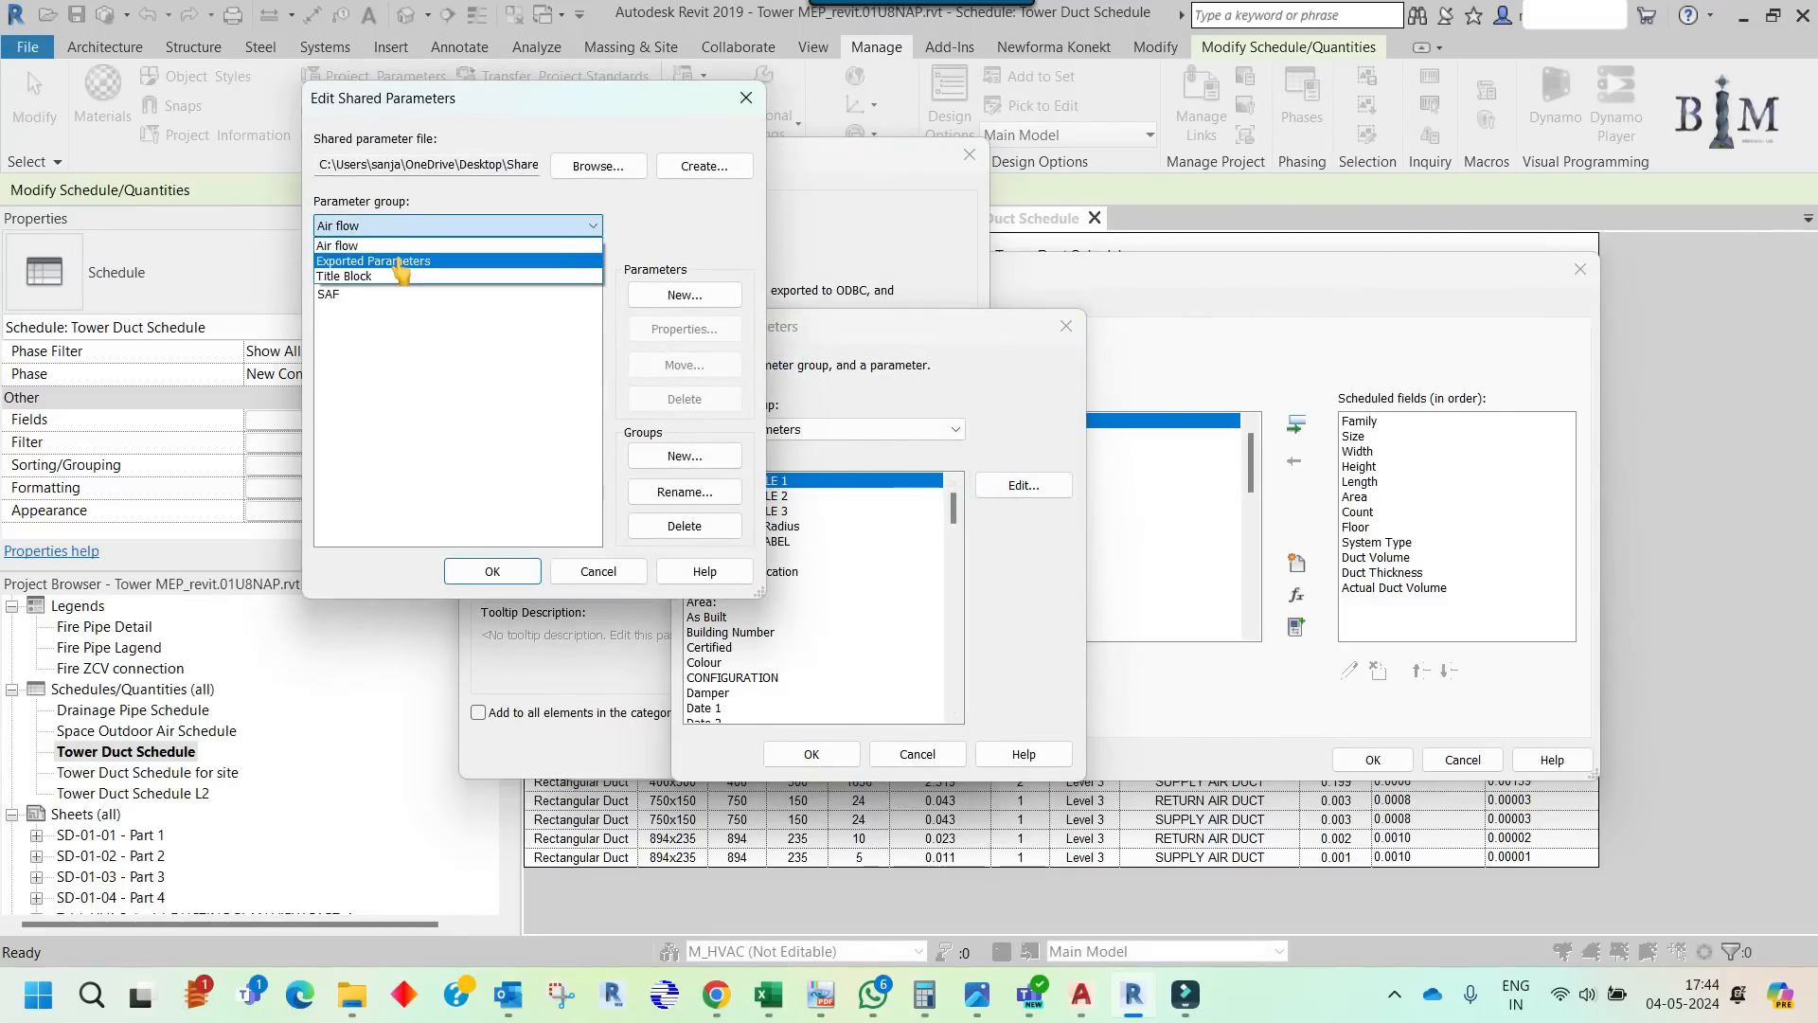
click(378, 259)
click(684, 295)
text(Density)
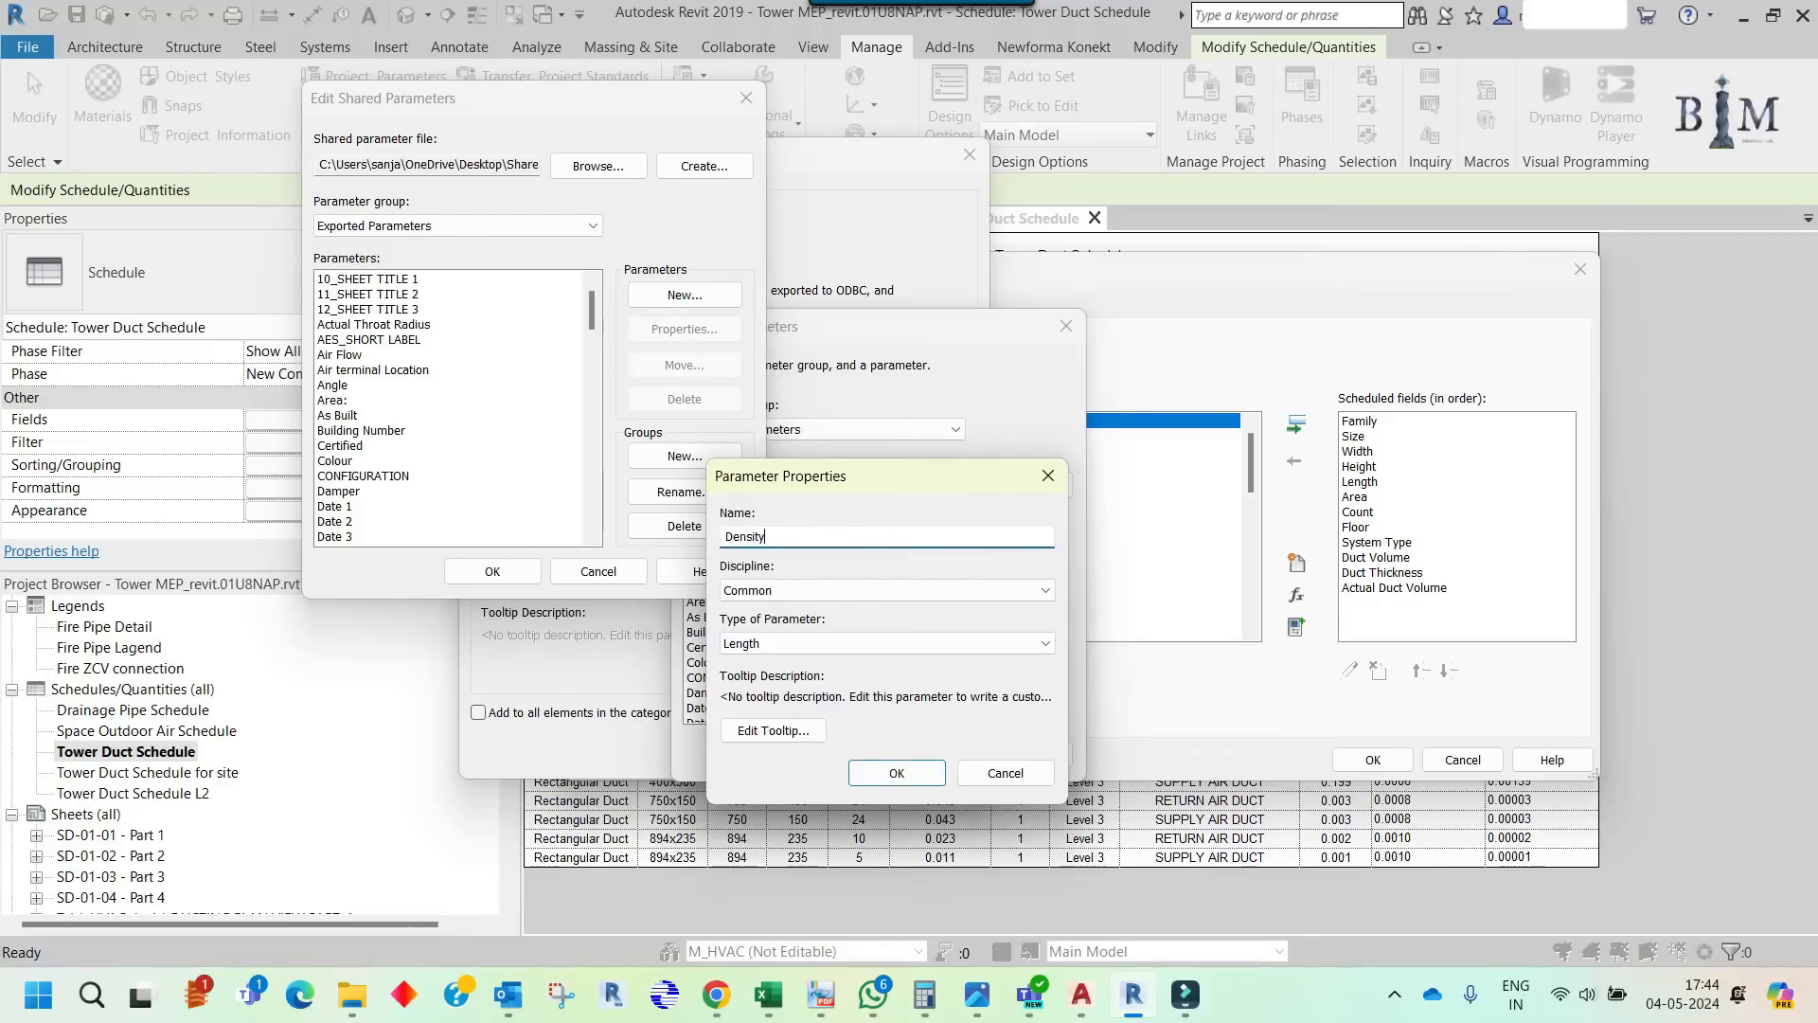
- Give the Density parameter the discipline Common and type Mass Density, and save it to the shared parameter file
click(819, 590)
click(819, 609)
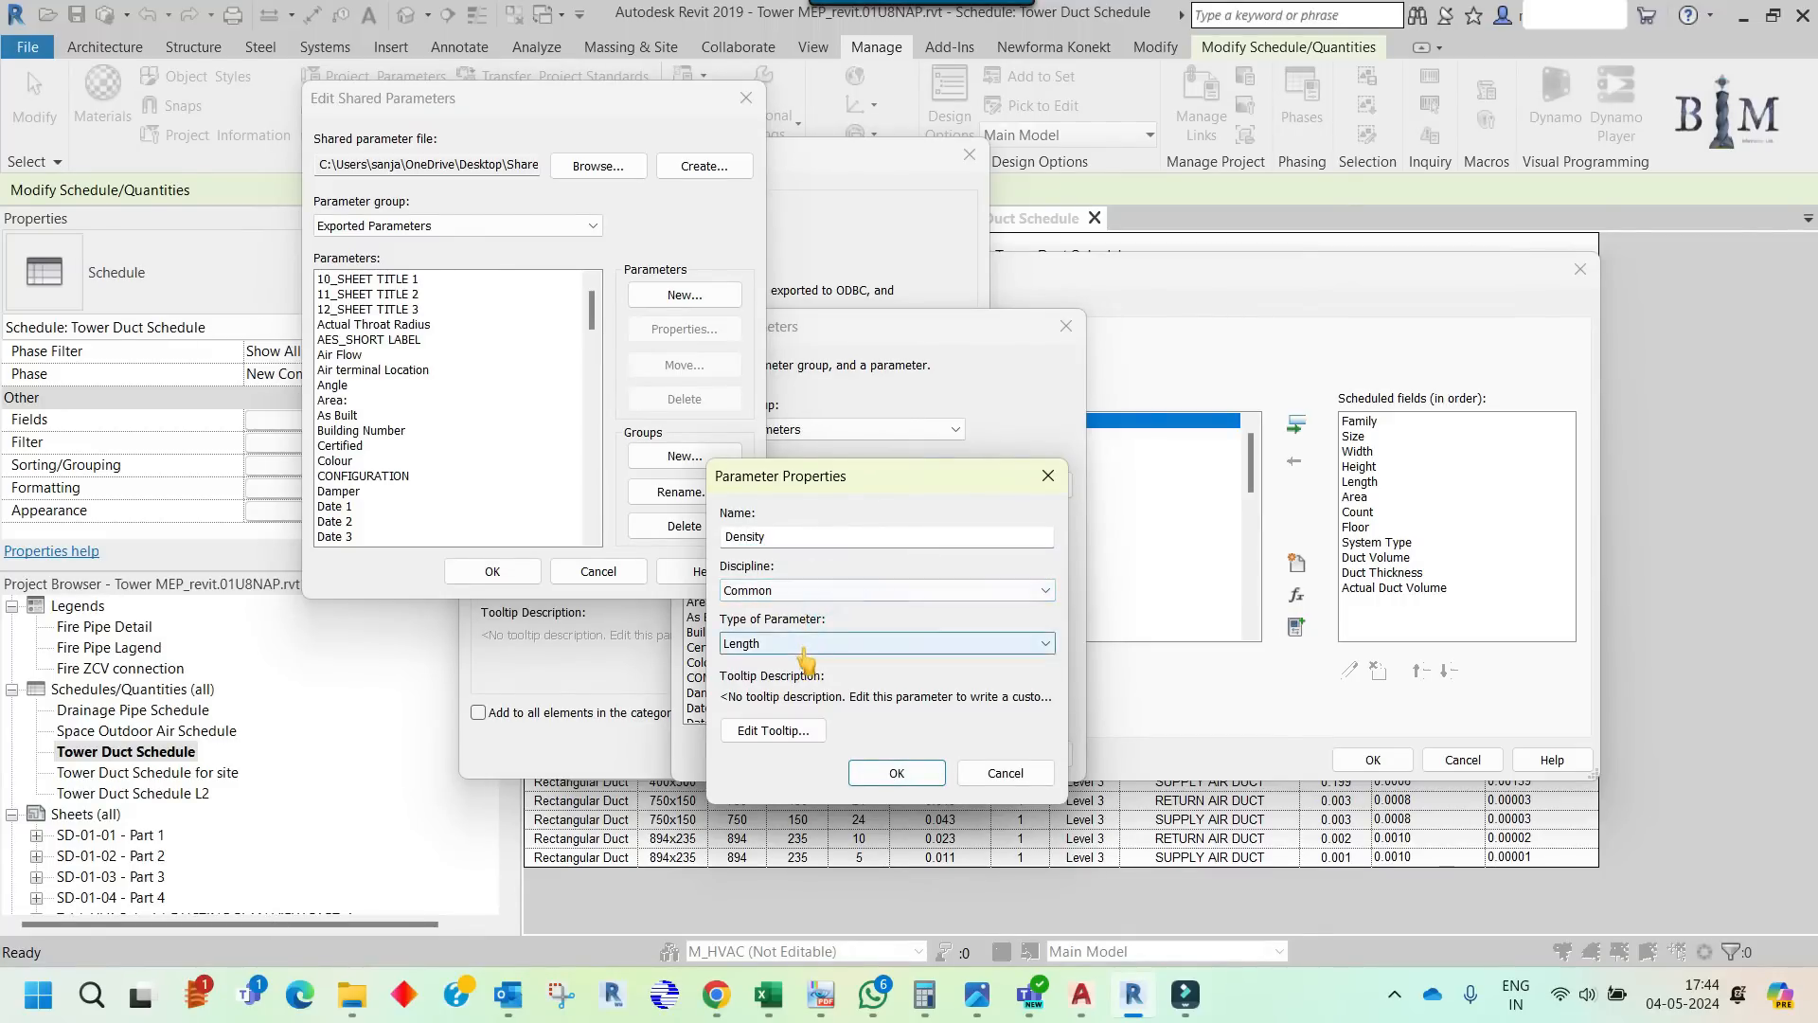
click(805, 644)
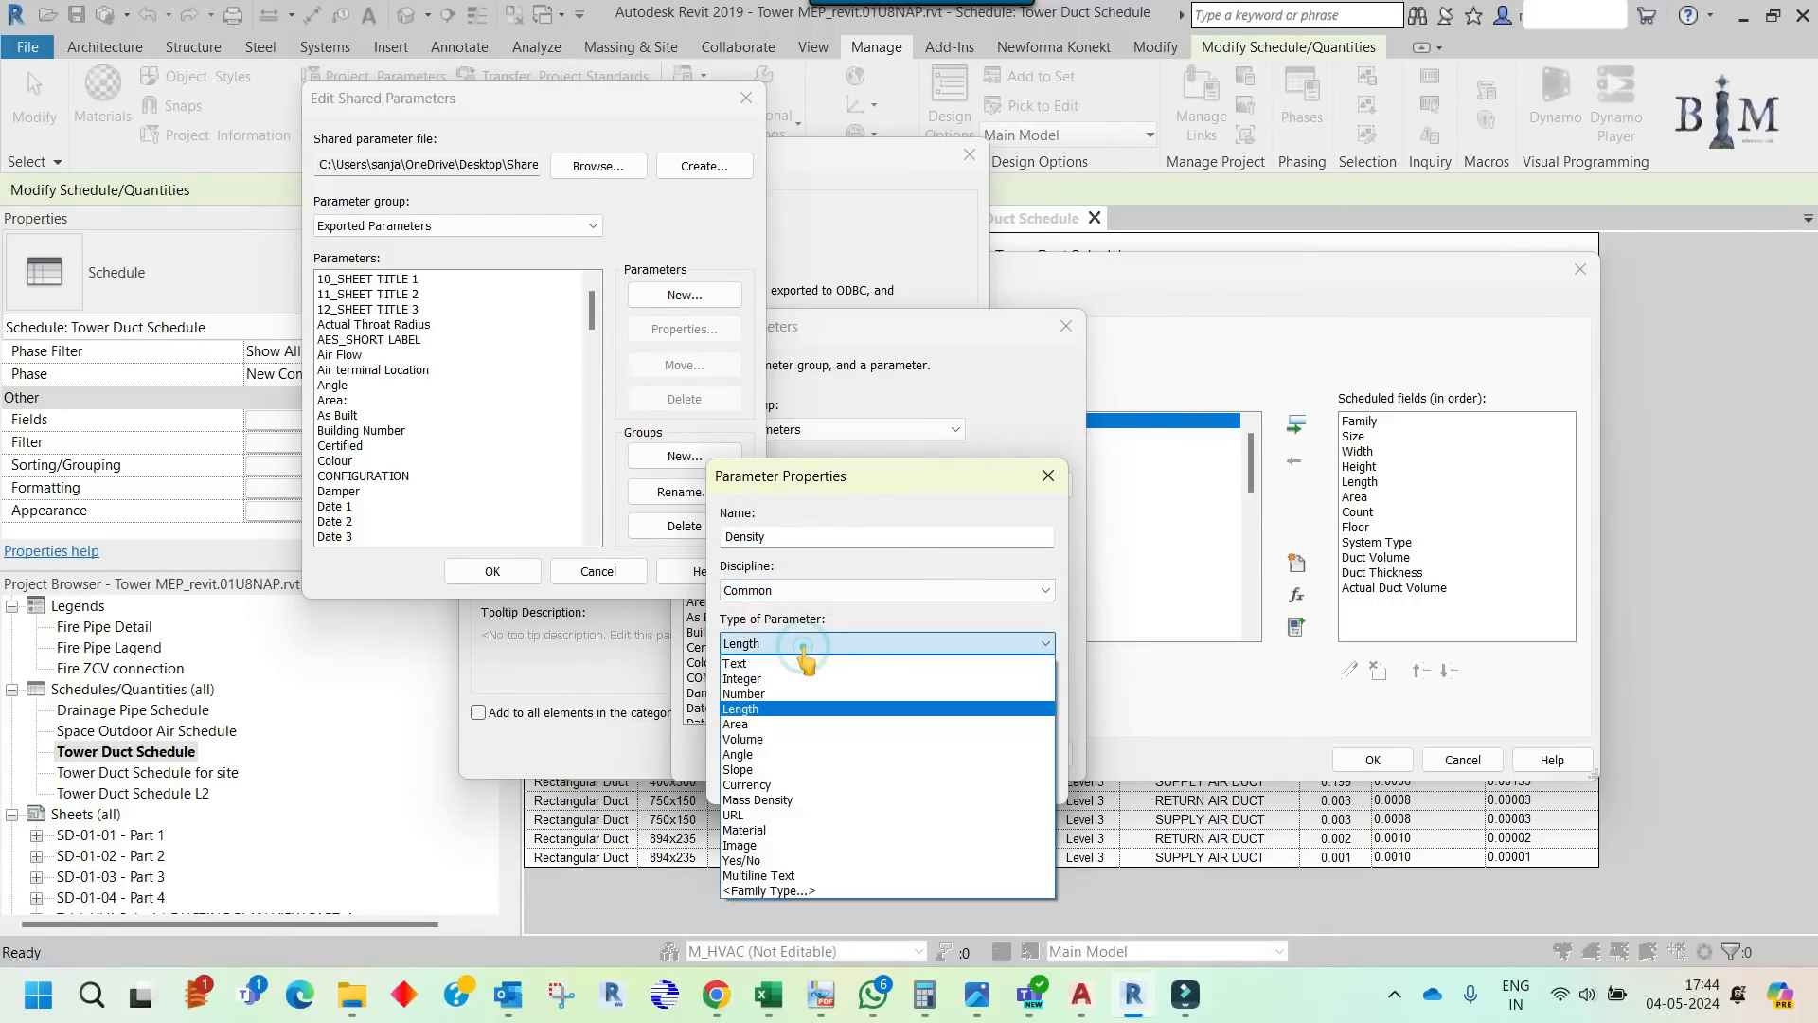
click(788, 801)
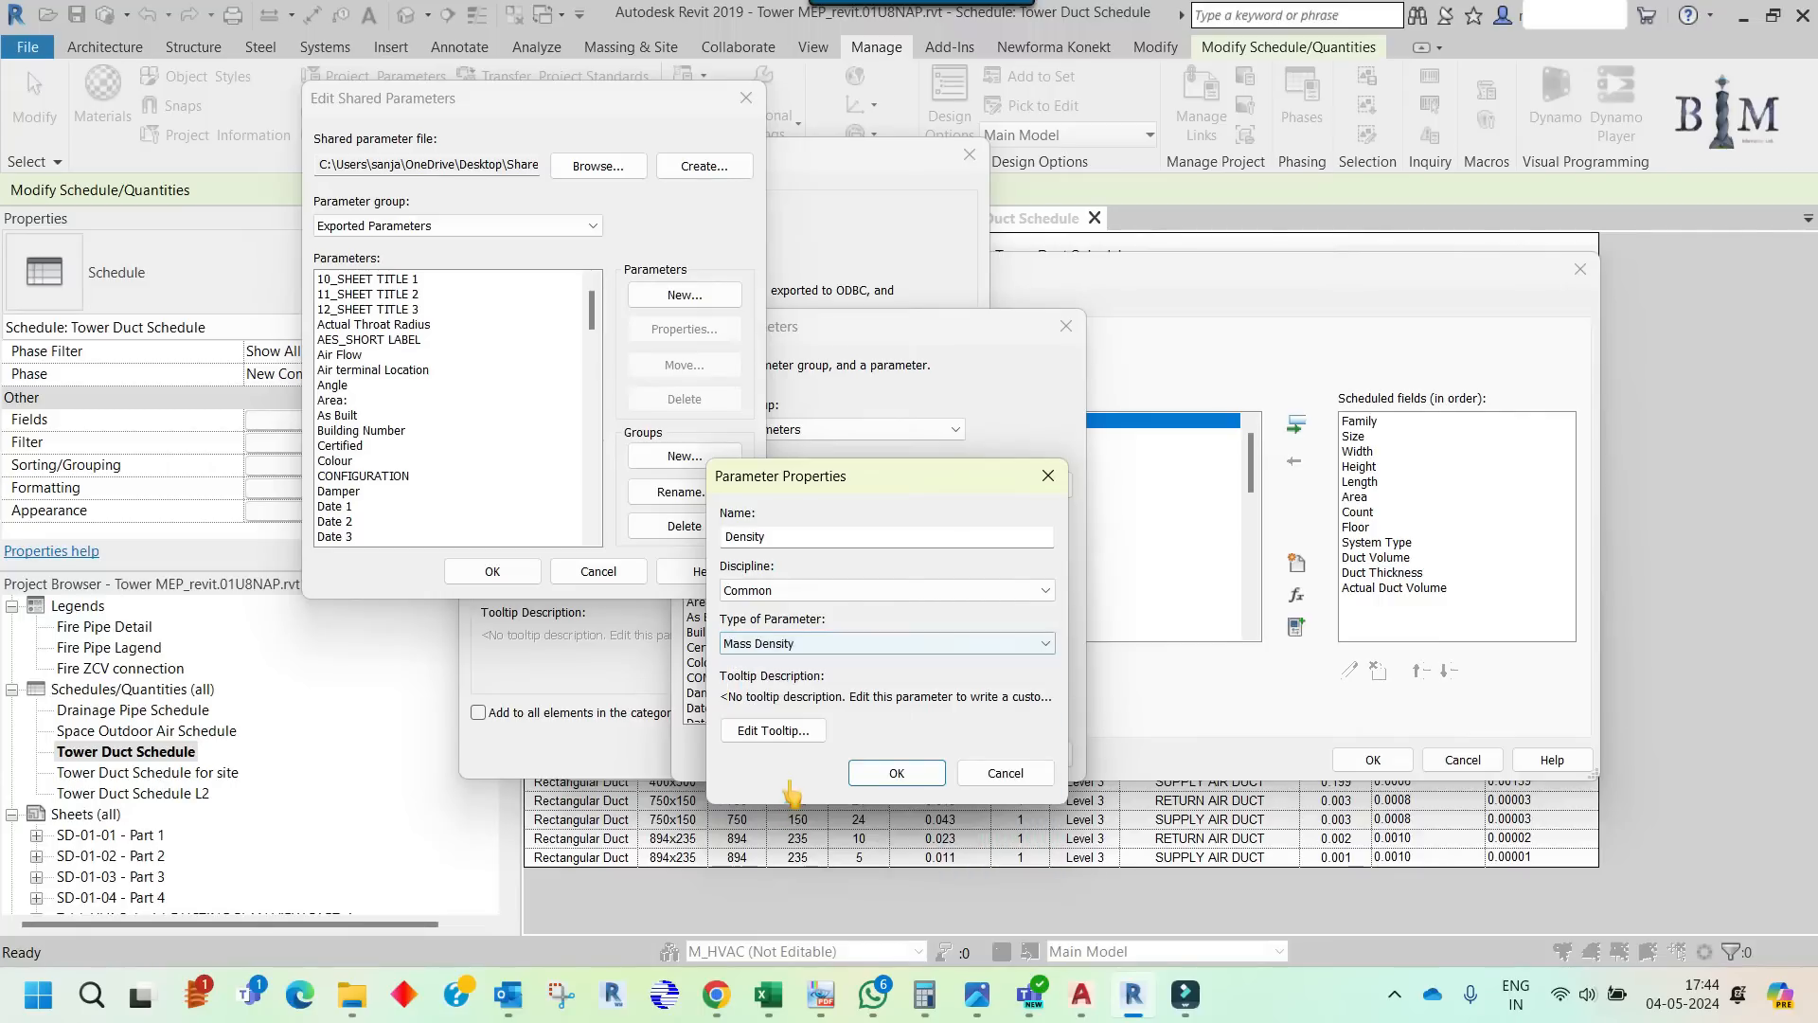
click(833, 647)
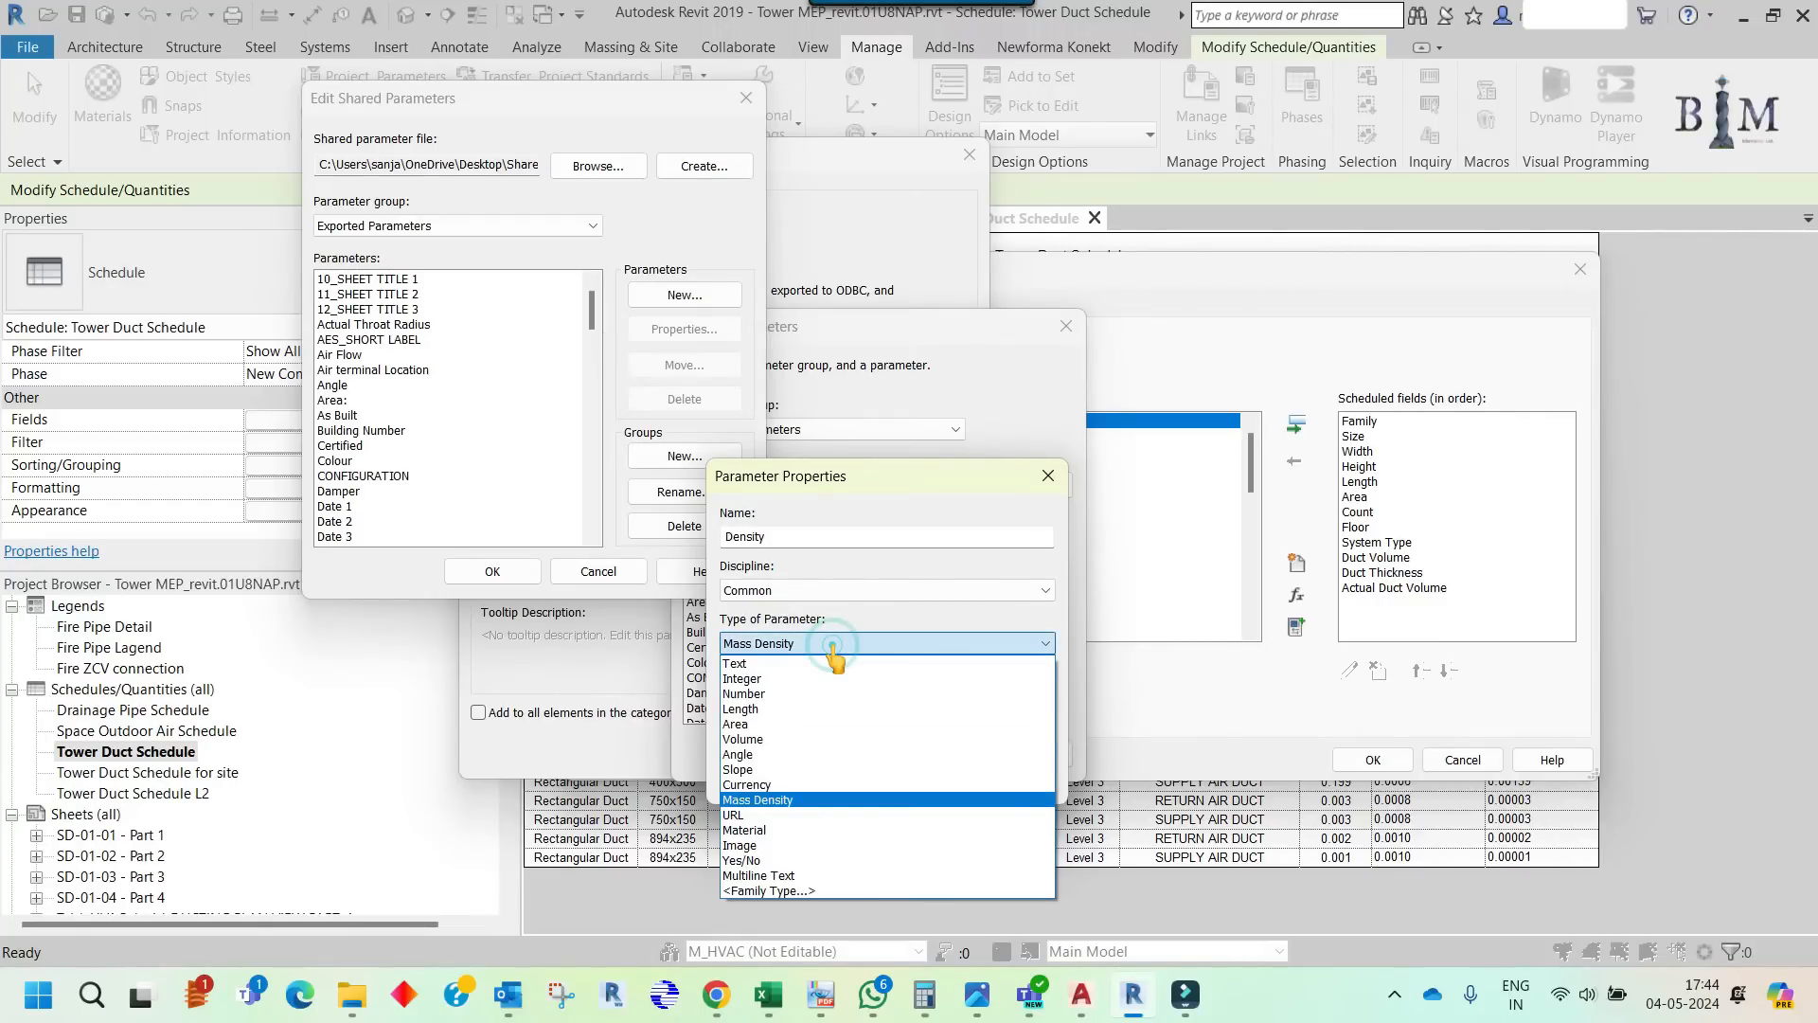
click(833, 647)
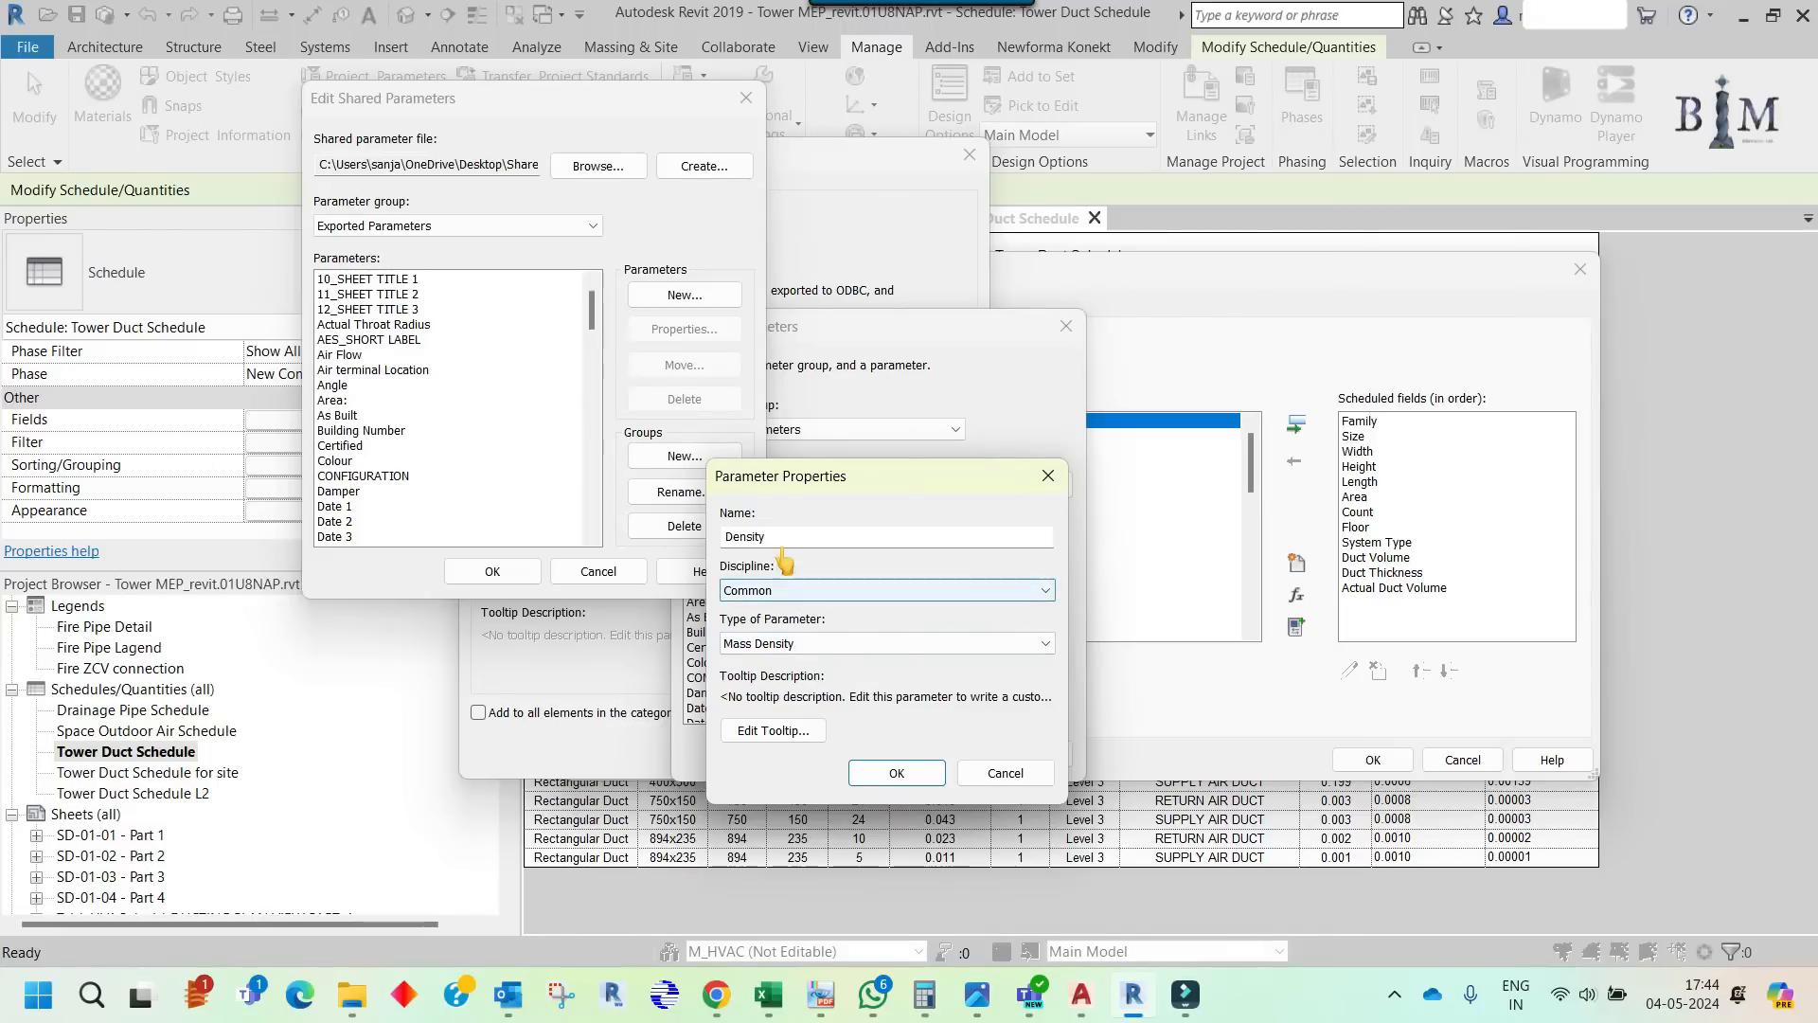
click(886, 771)
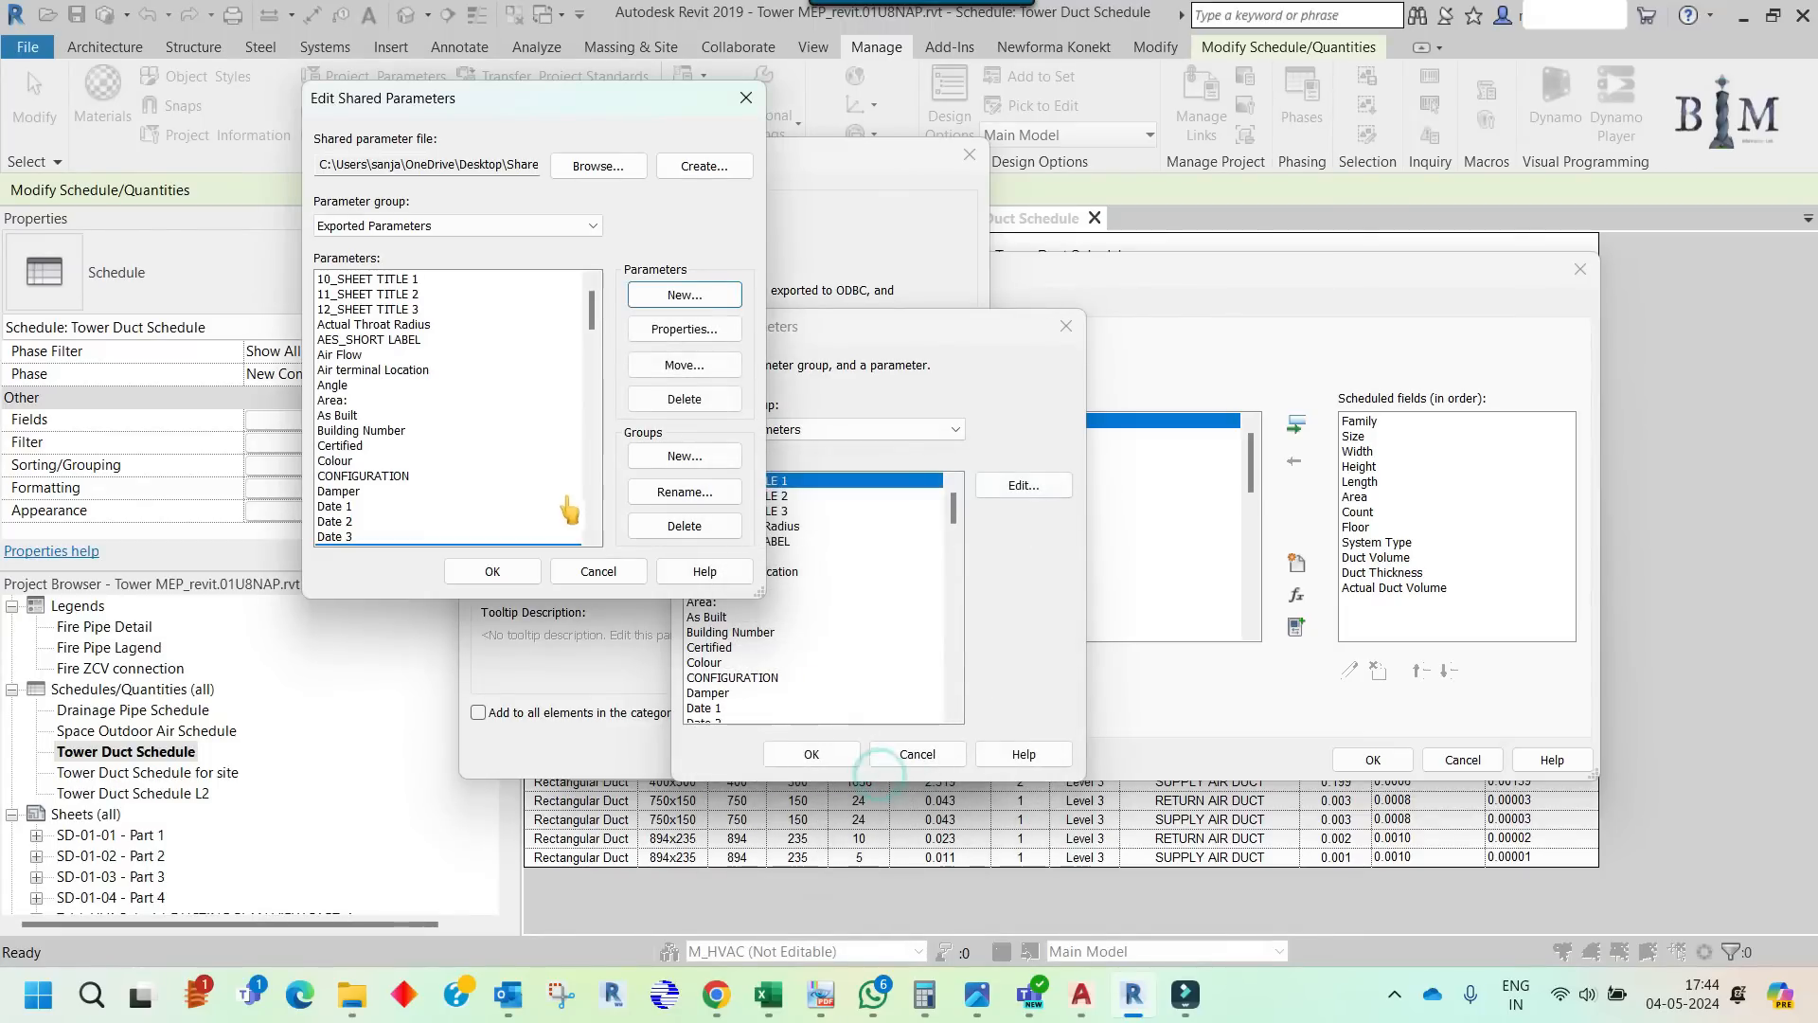
click(489, 572)
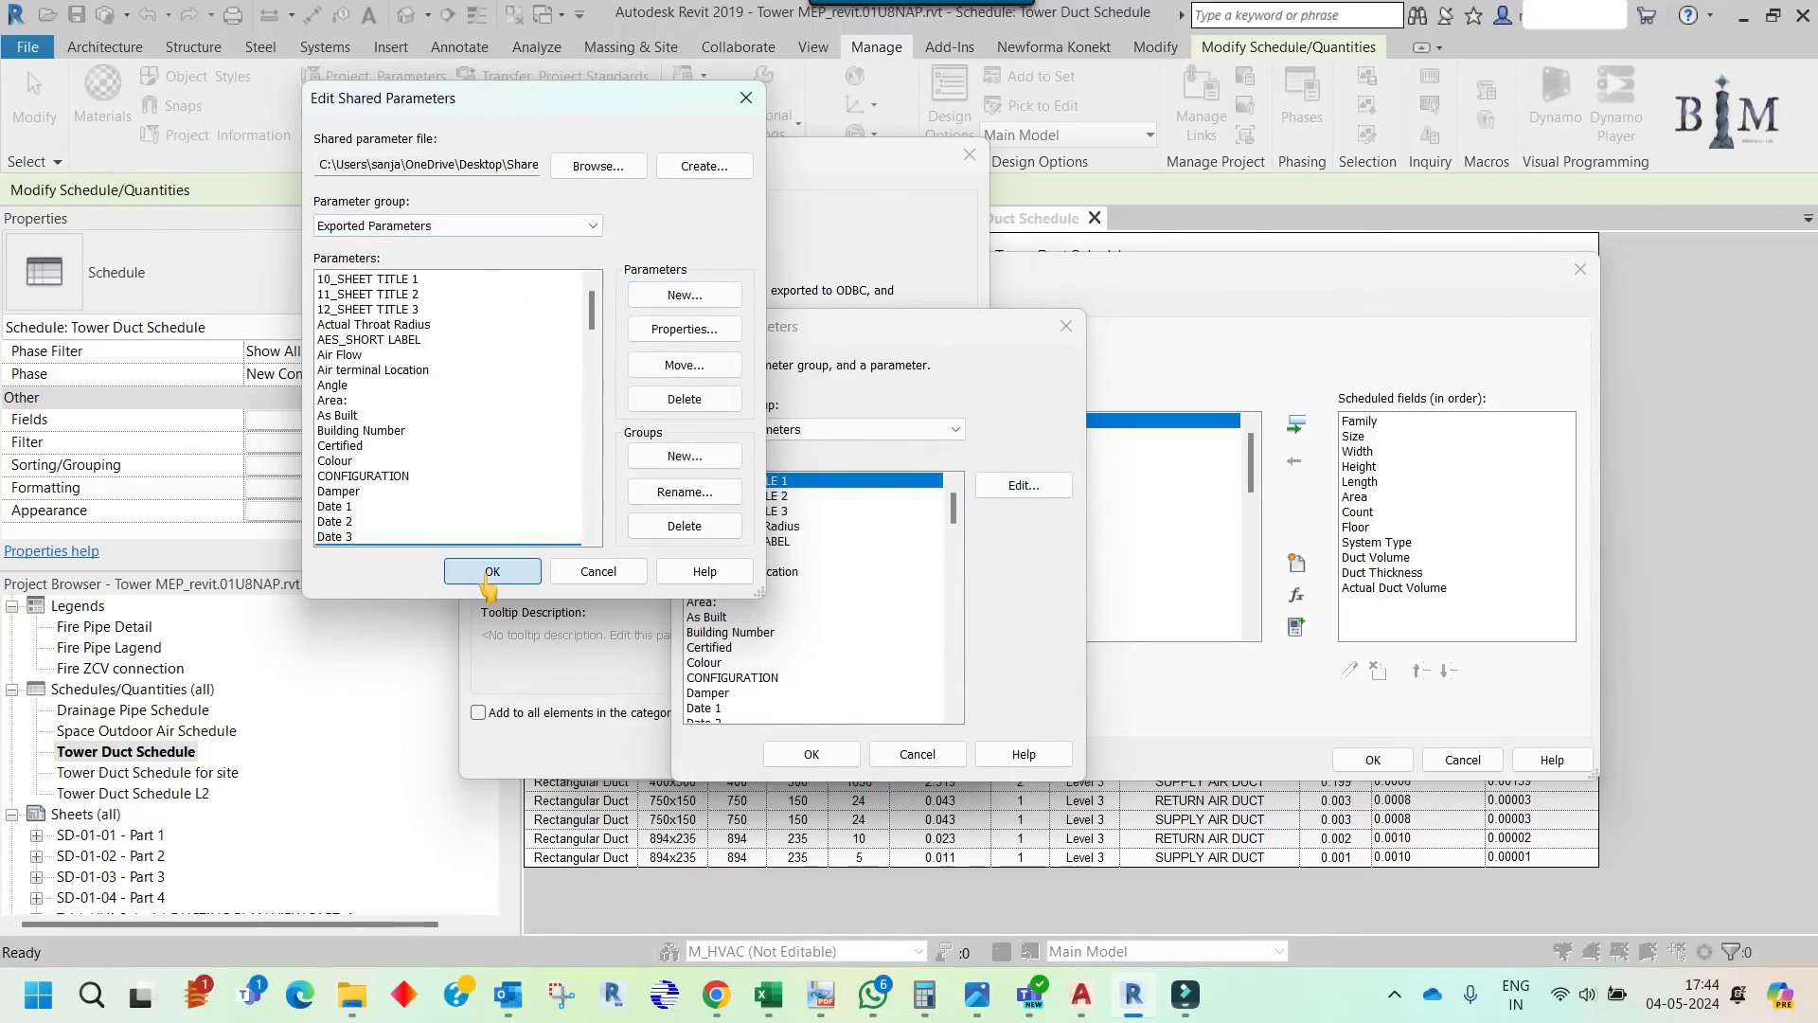
- Choose the Density shared parameter from the Exported Parameters group and add it to the schedule's fields
click(805, 429)
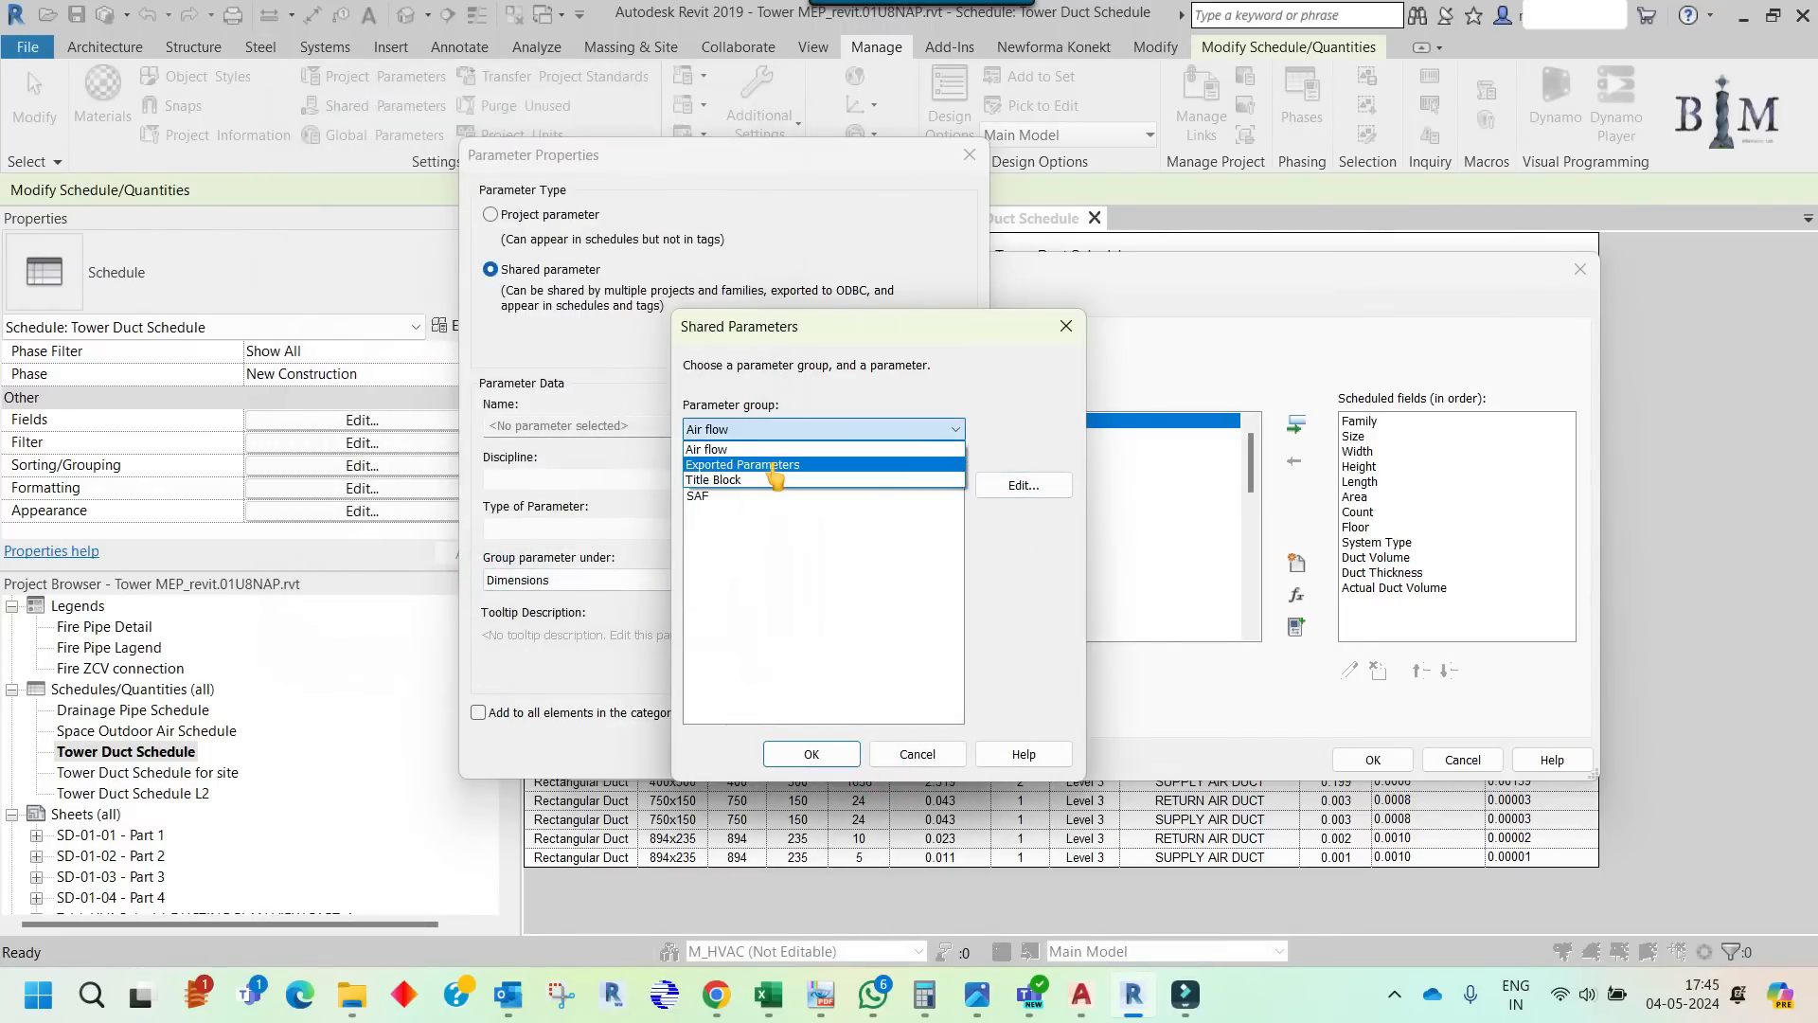
click(773, 463)
click(731, 619)
key(d)
scroll(743, 653, down, 2)
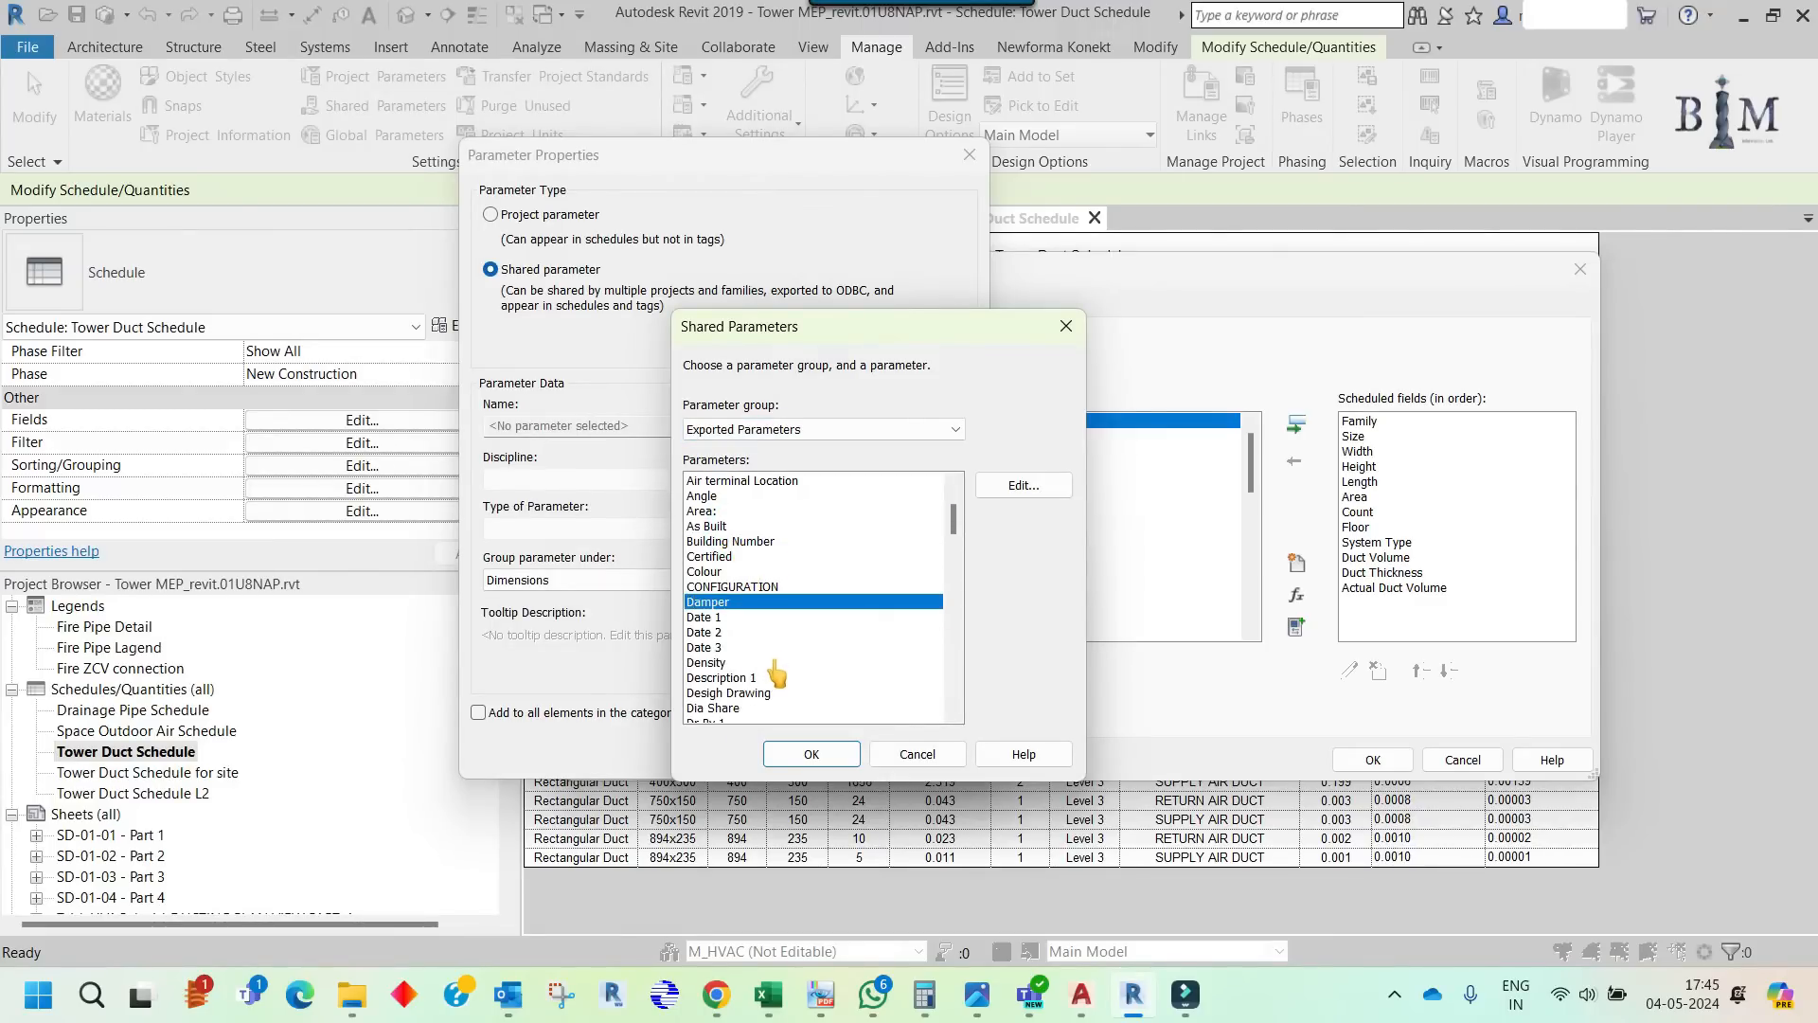
scroll(755, 654, down, 2)
scroll(755, 653, down, 5)
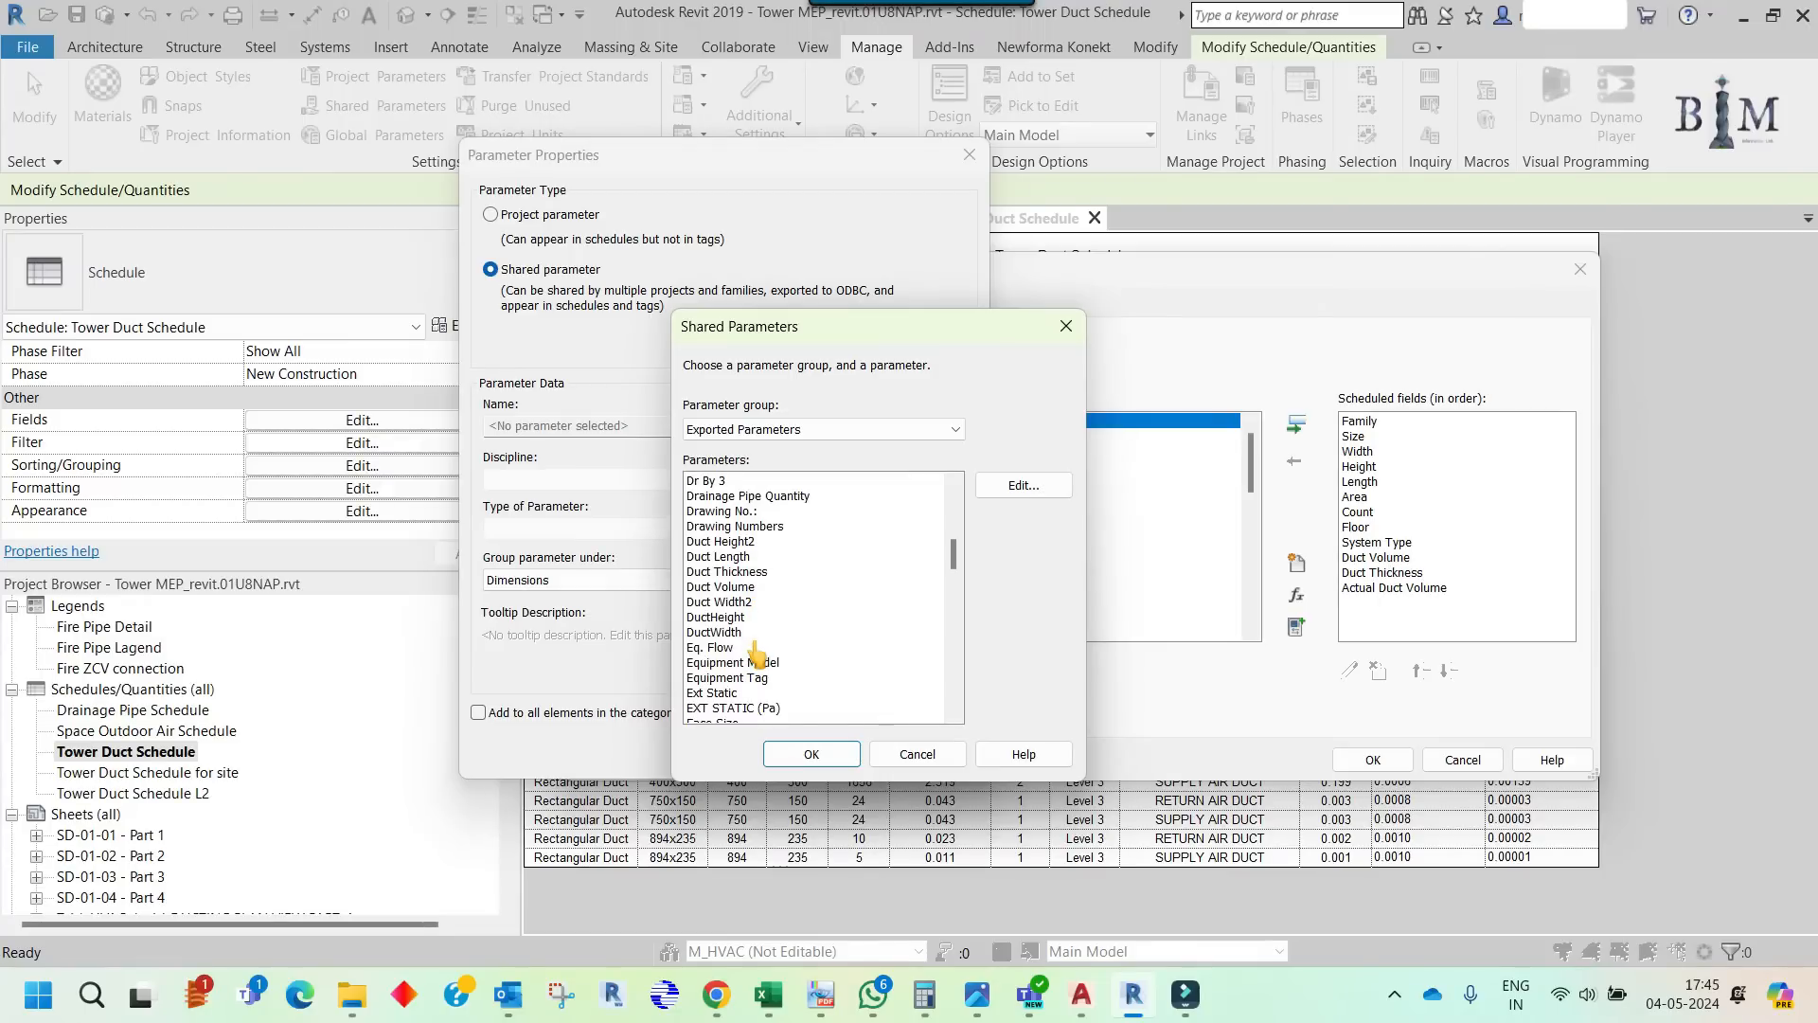
scroll(952, 559, up, 3)
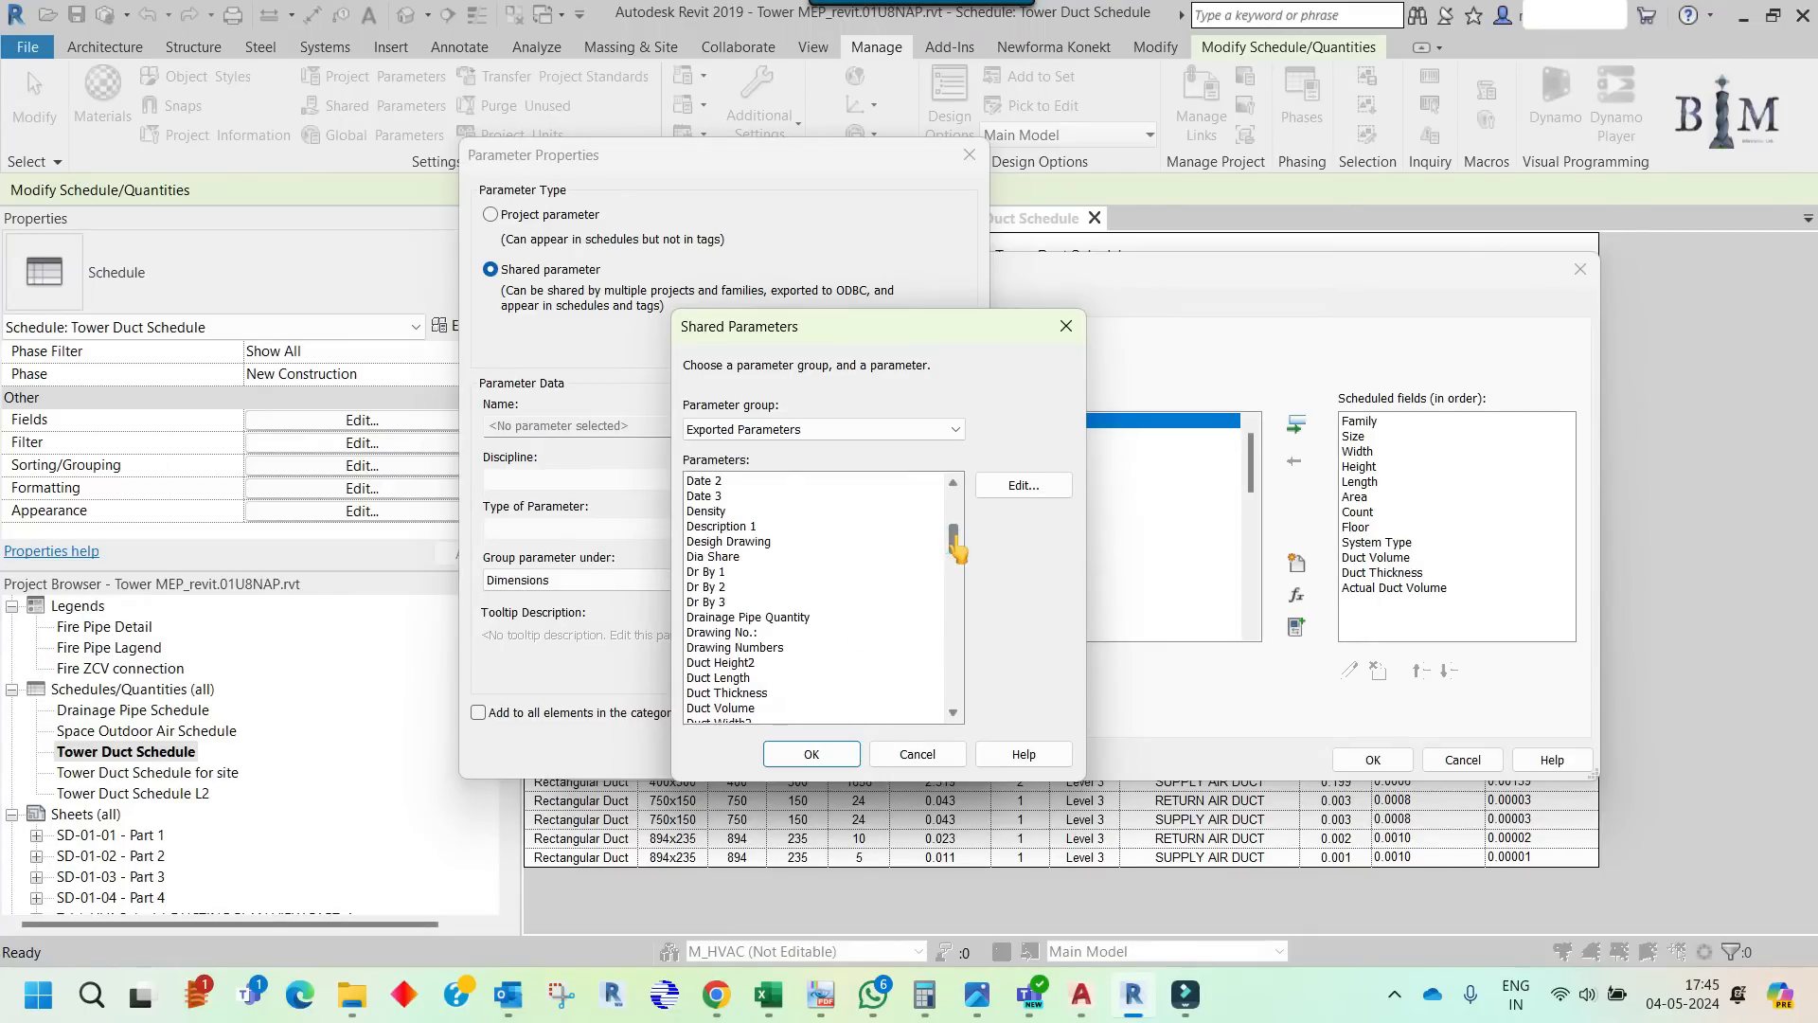
click(708, 527)
click(811, 754)
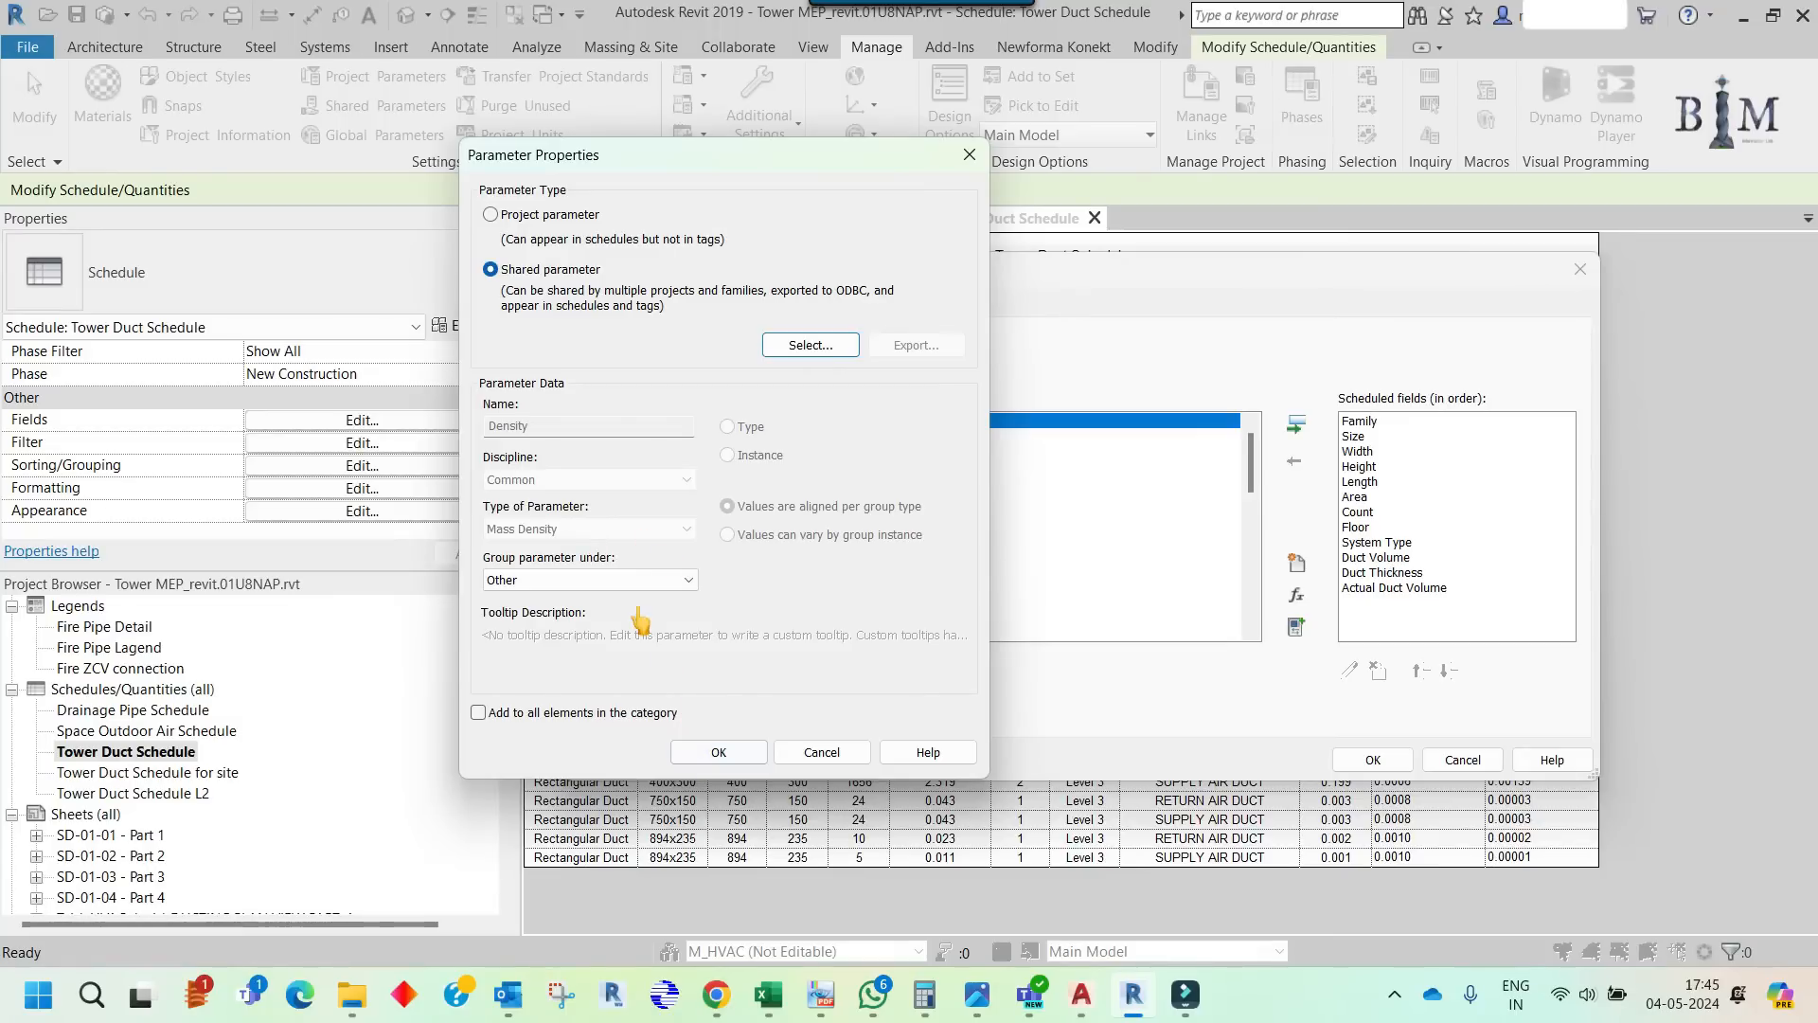
click(719, 752)
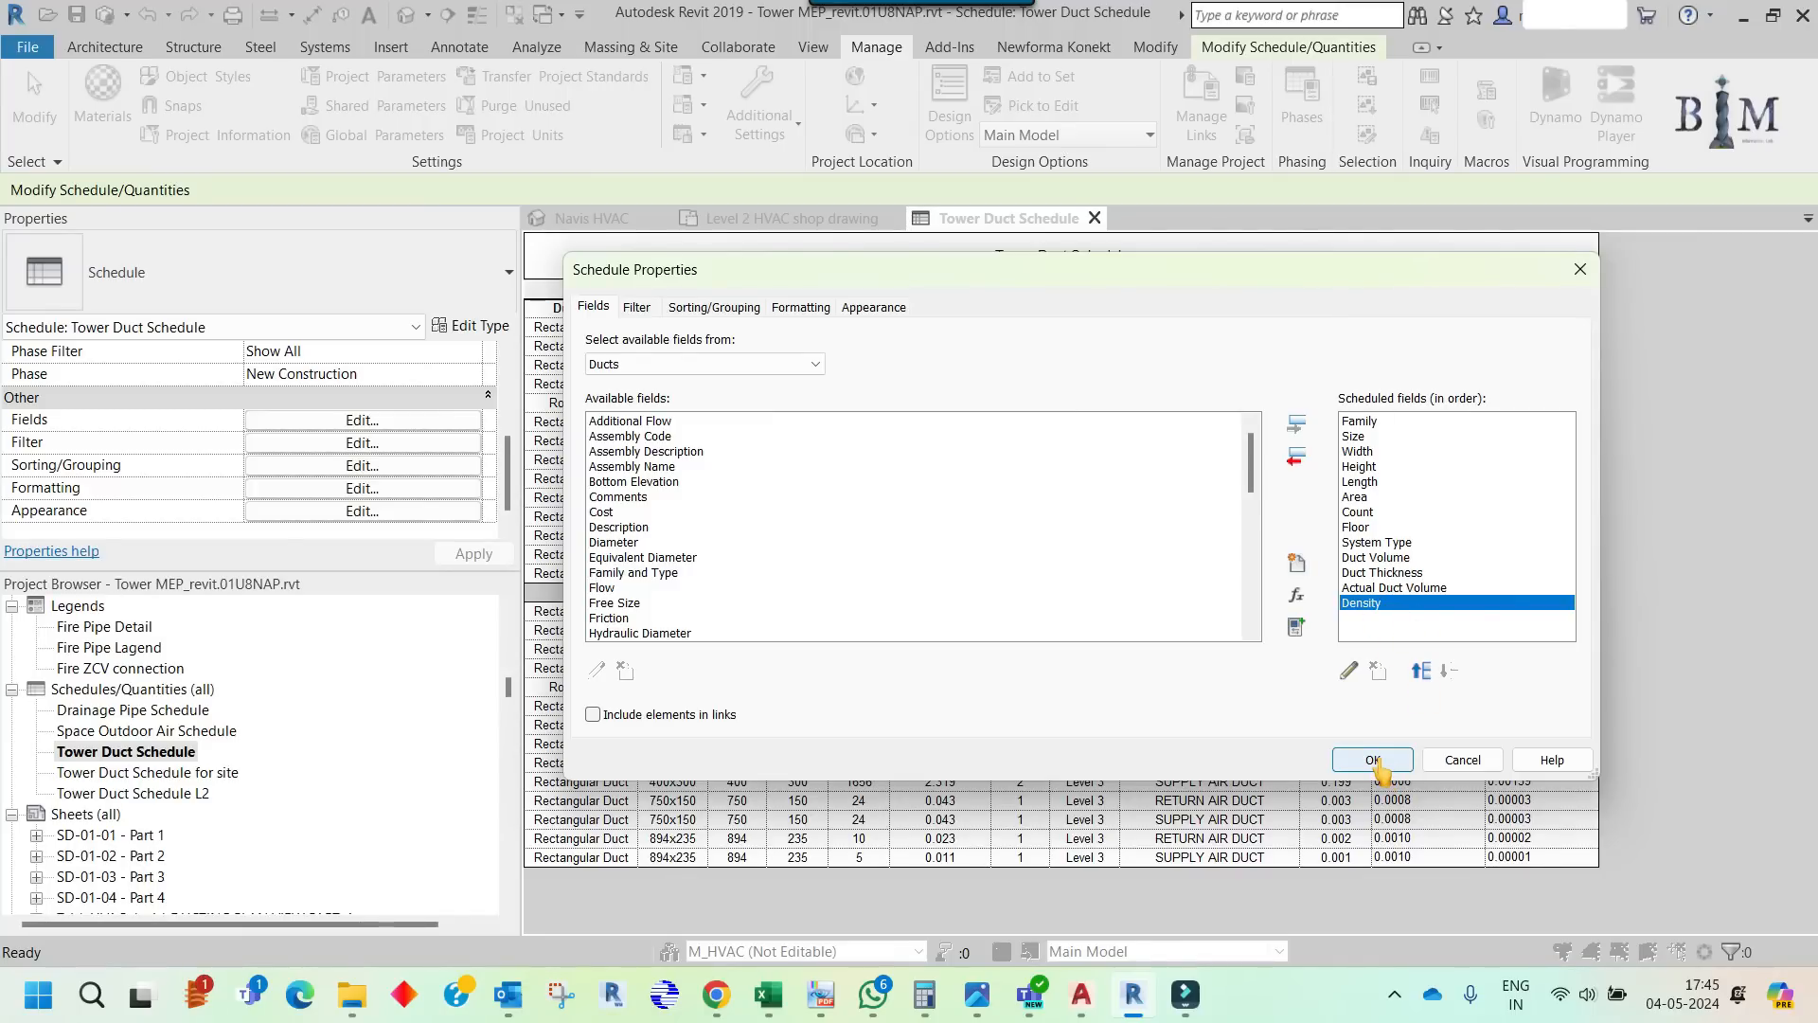
- Apply the schedule's fields and start a new project parameter of the shared parameter kind
click(1372, 760)
click(1655, 329)
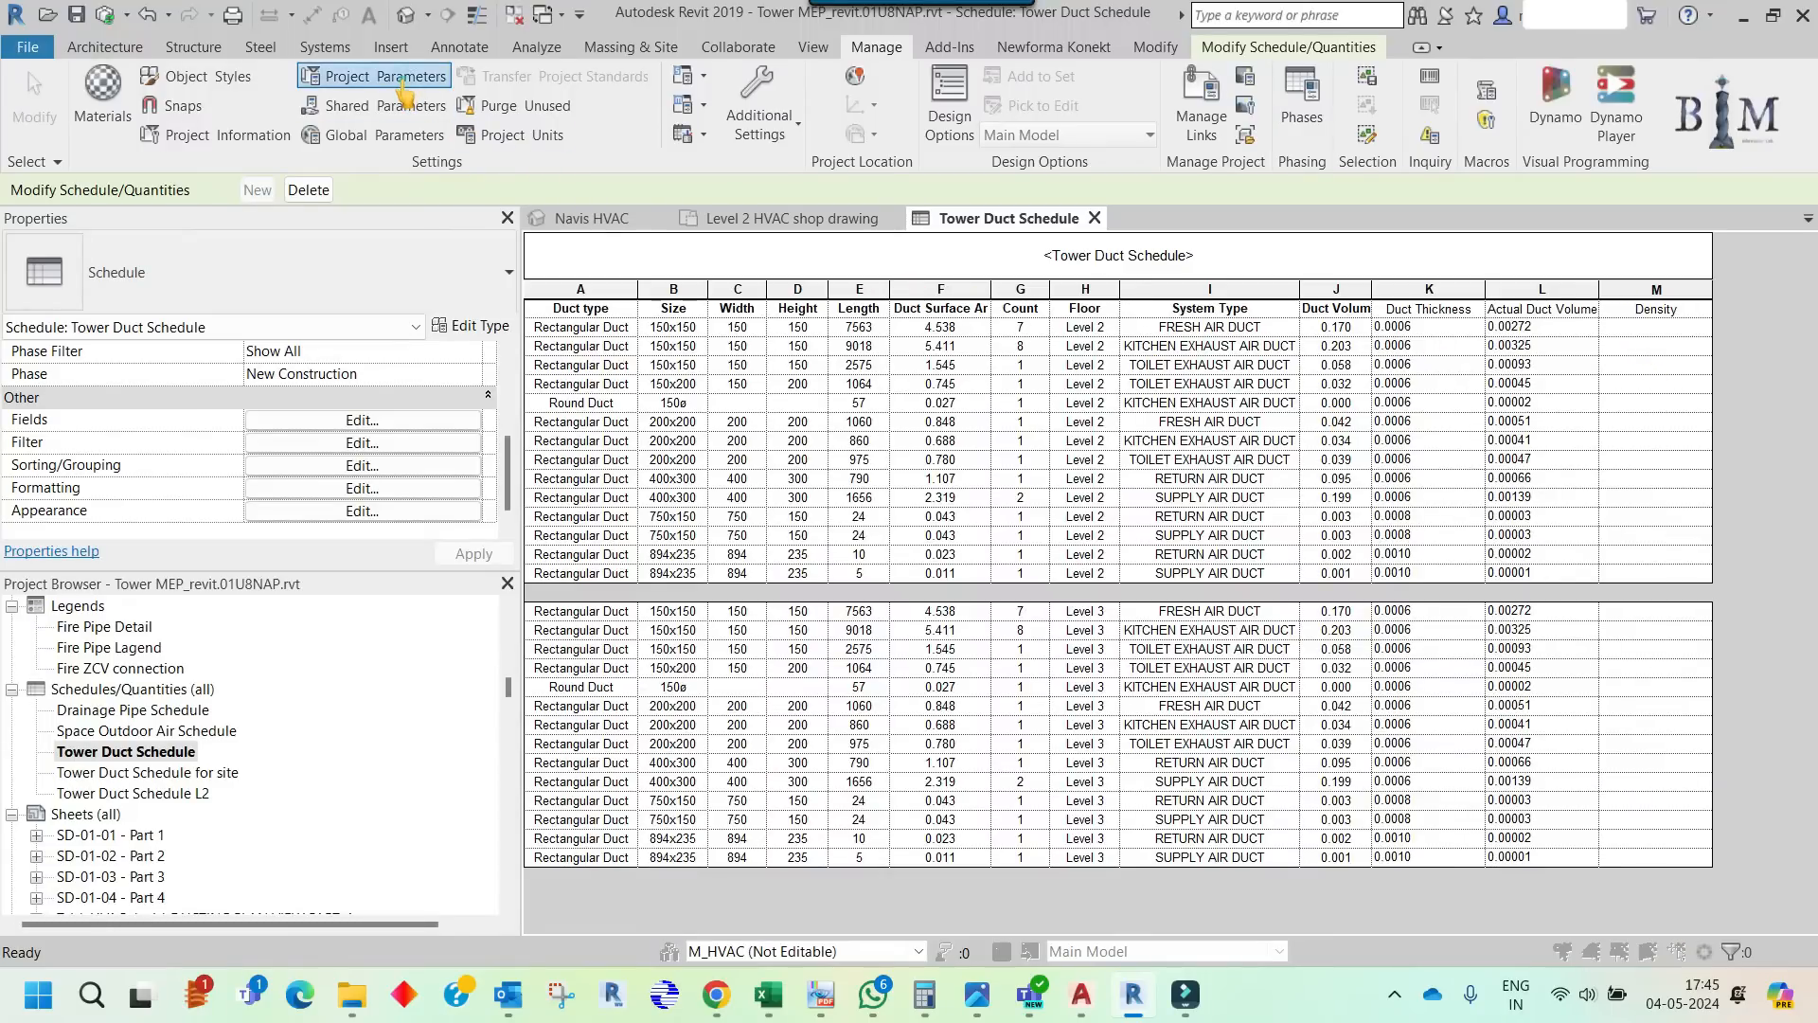
click(372, 77)
click(1014, 384)
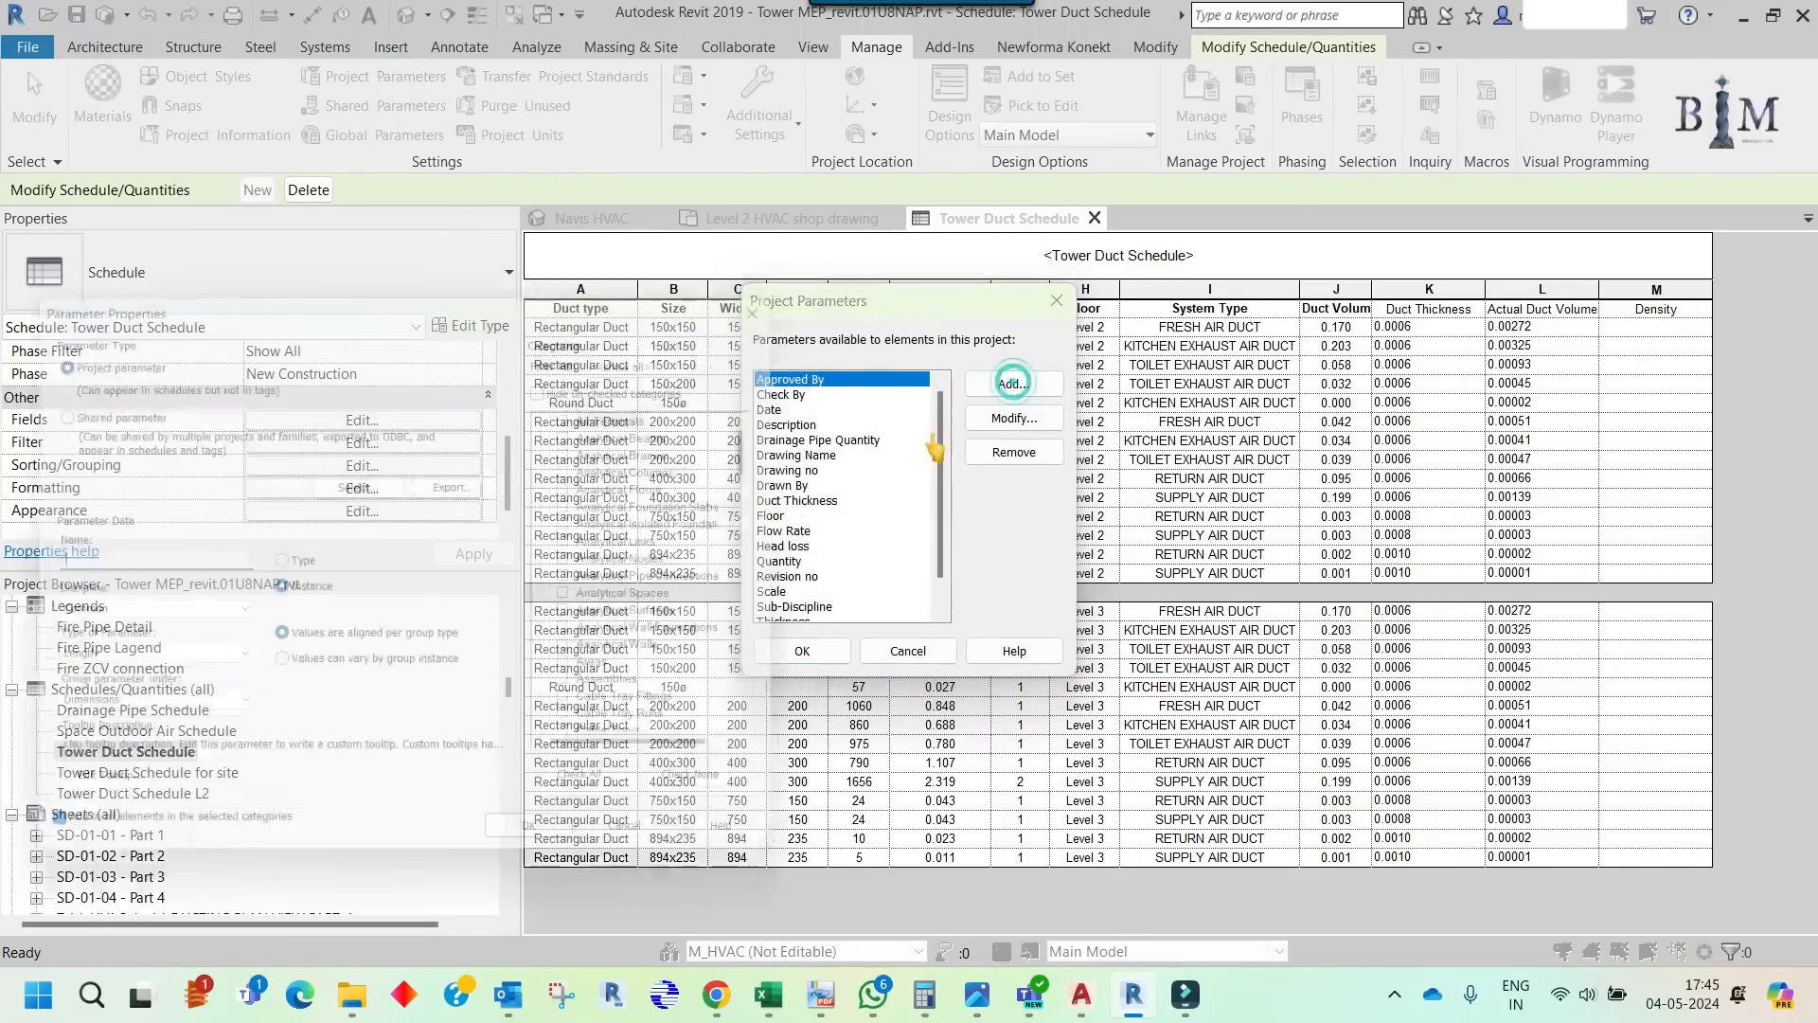
click(107, 414)
click(360, 481)
- Choose the Density shared parameter from the Exported Parameters group as the source of the new project parameter
click(824, 428)
click(763, 472)
click(824, 429)
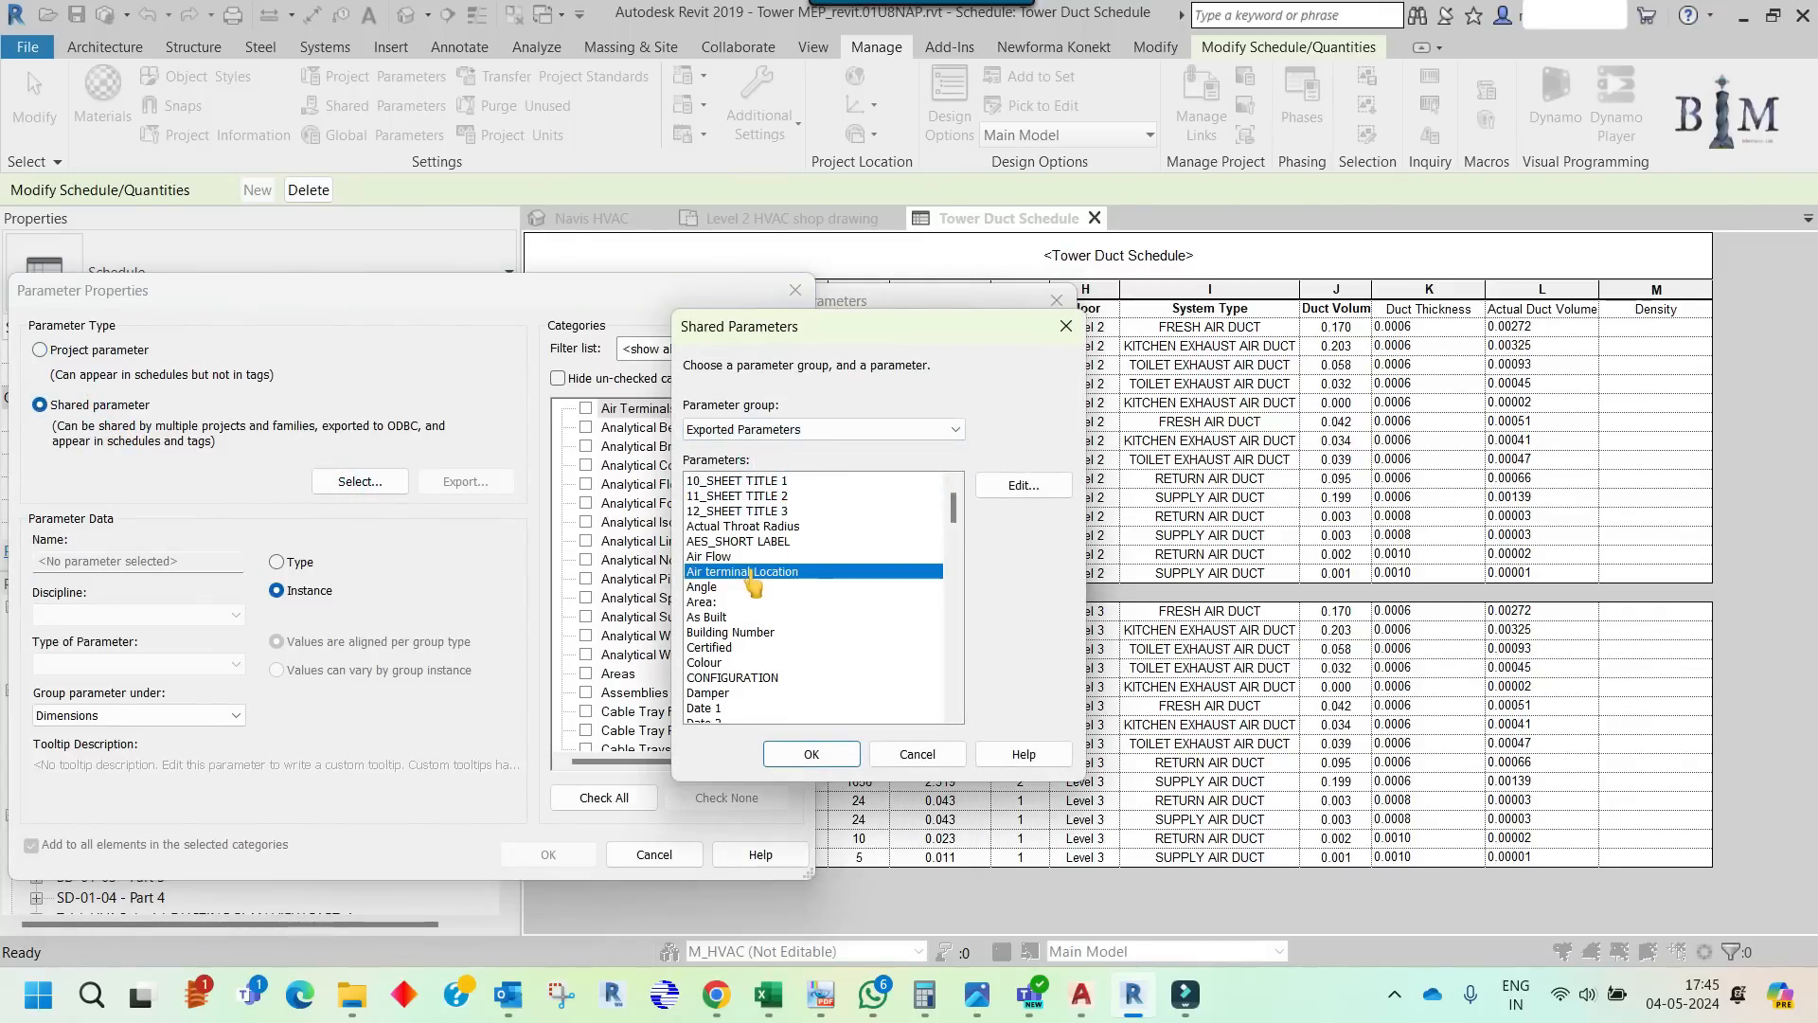
click(754, 580)
click(719, 617)
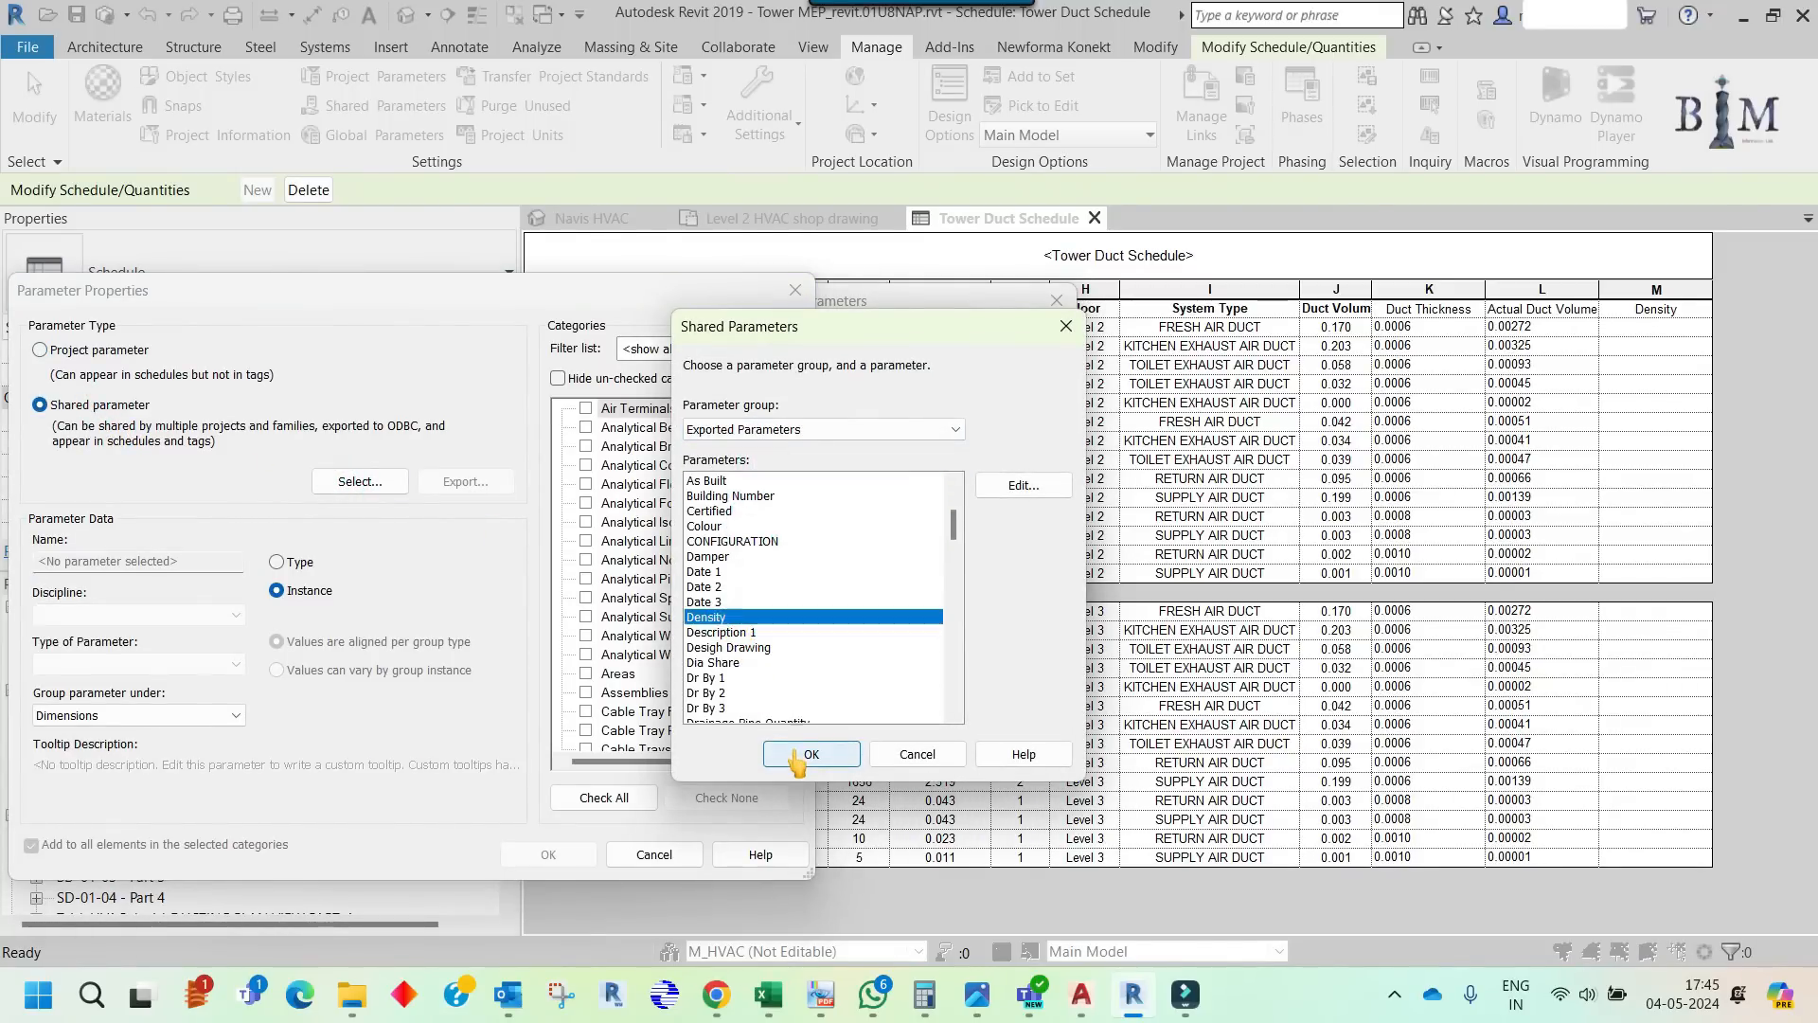
click(811, 754)
- Assign the Density project parameter to the Ducts category and accept 0.00 kg/m³ as its value for the current selection
click(646, 579)
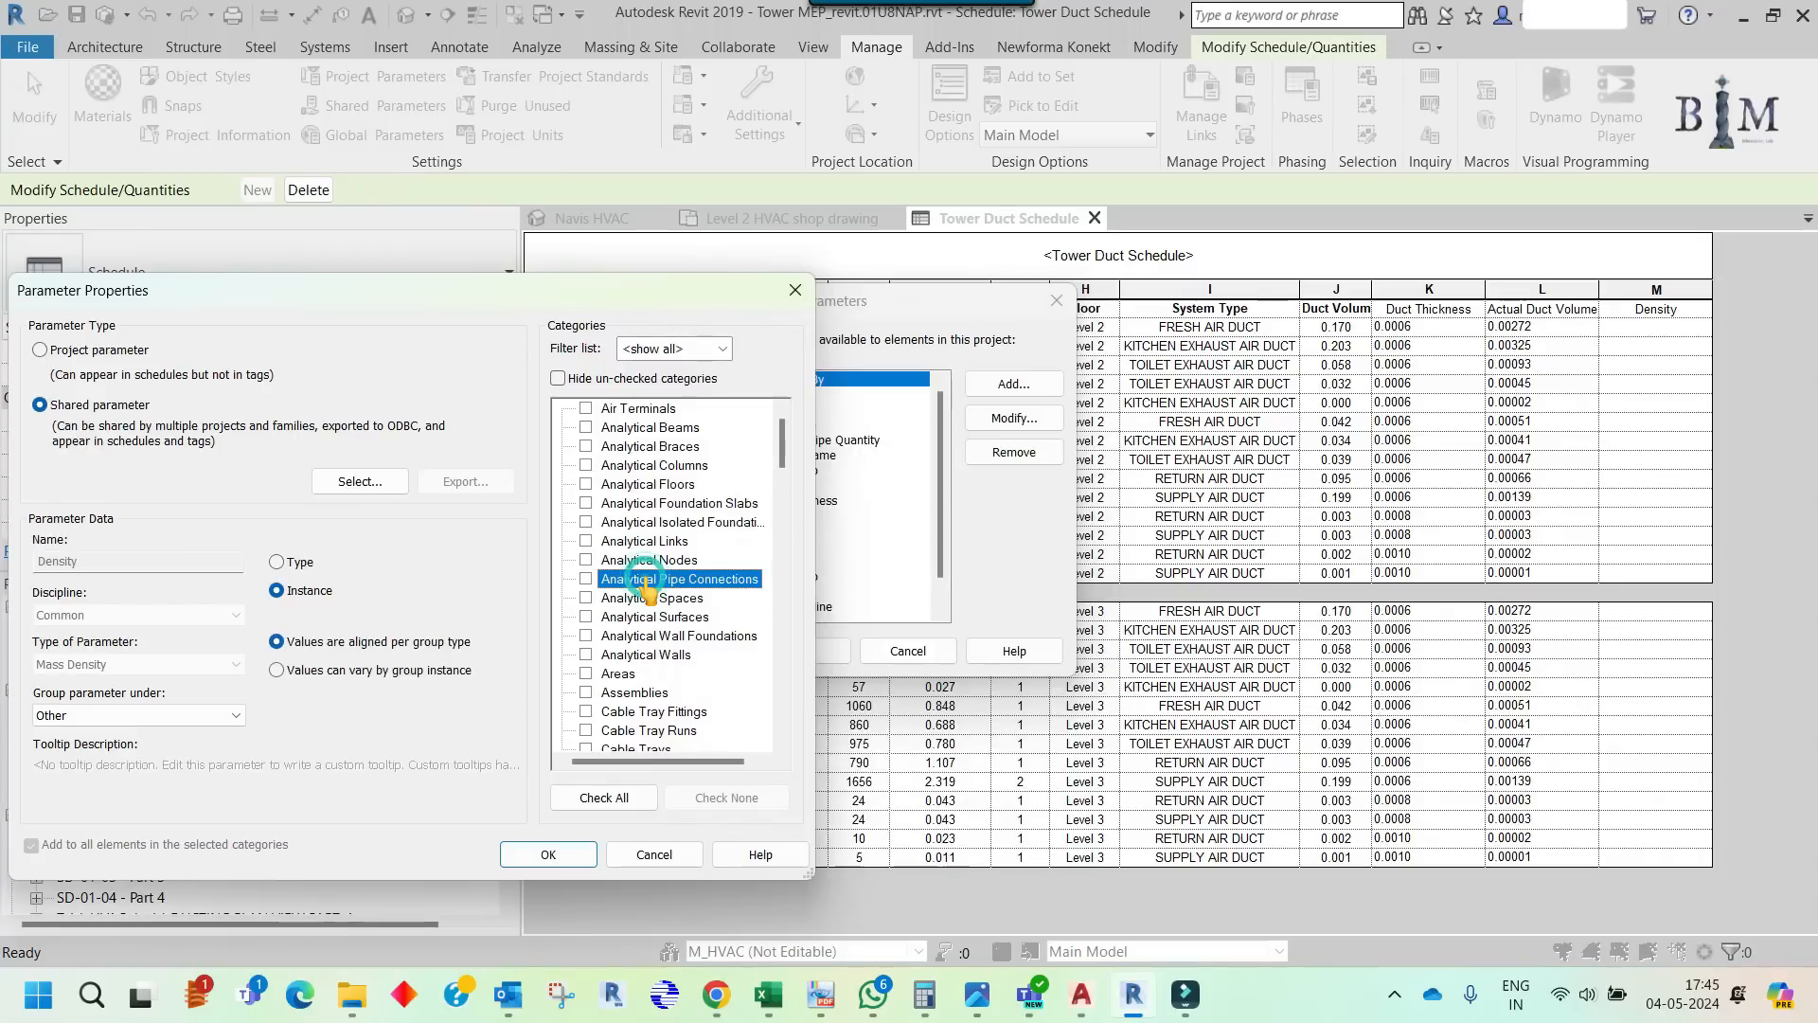
key(d)
scroll(655, 611, down, 1)
scroll(658, 627, down, 3)
click(585, 673)
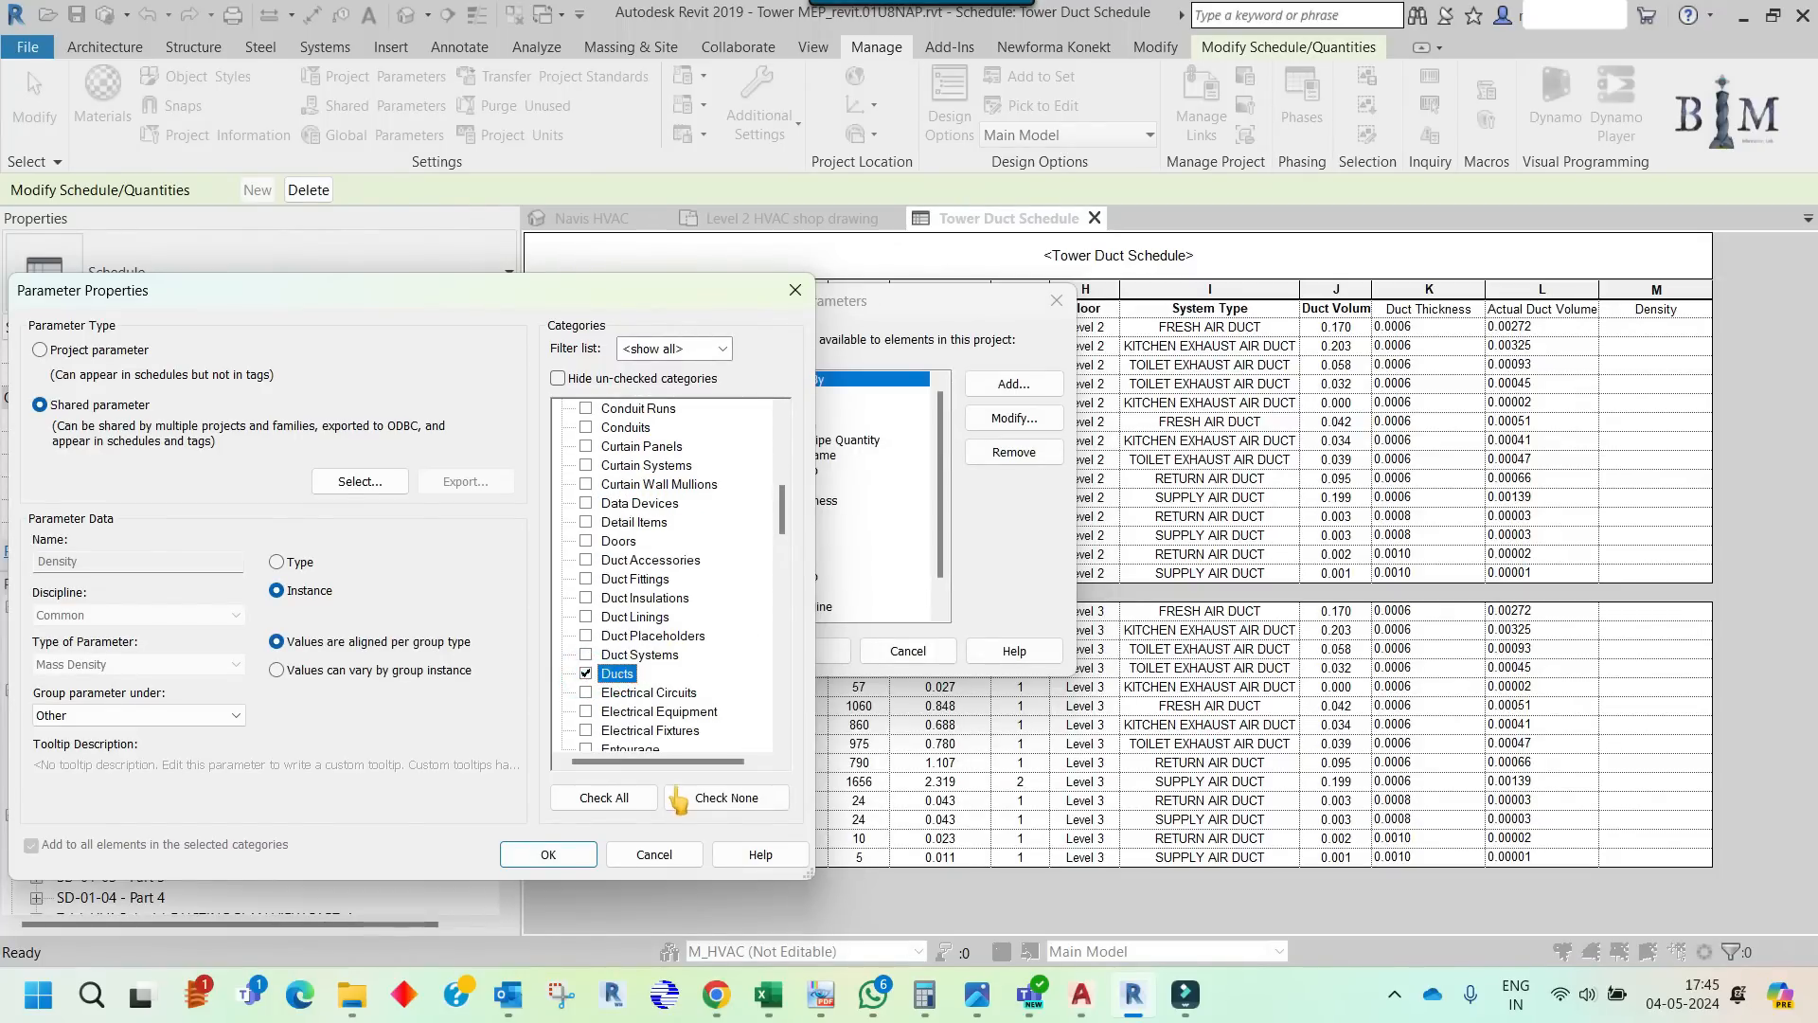
click(549, 855)
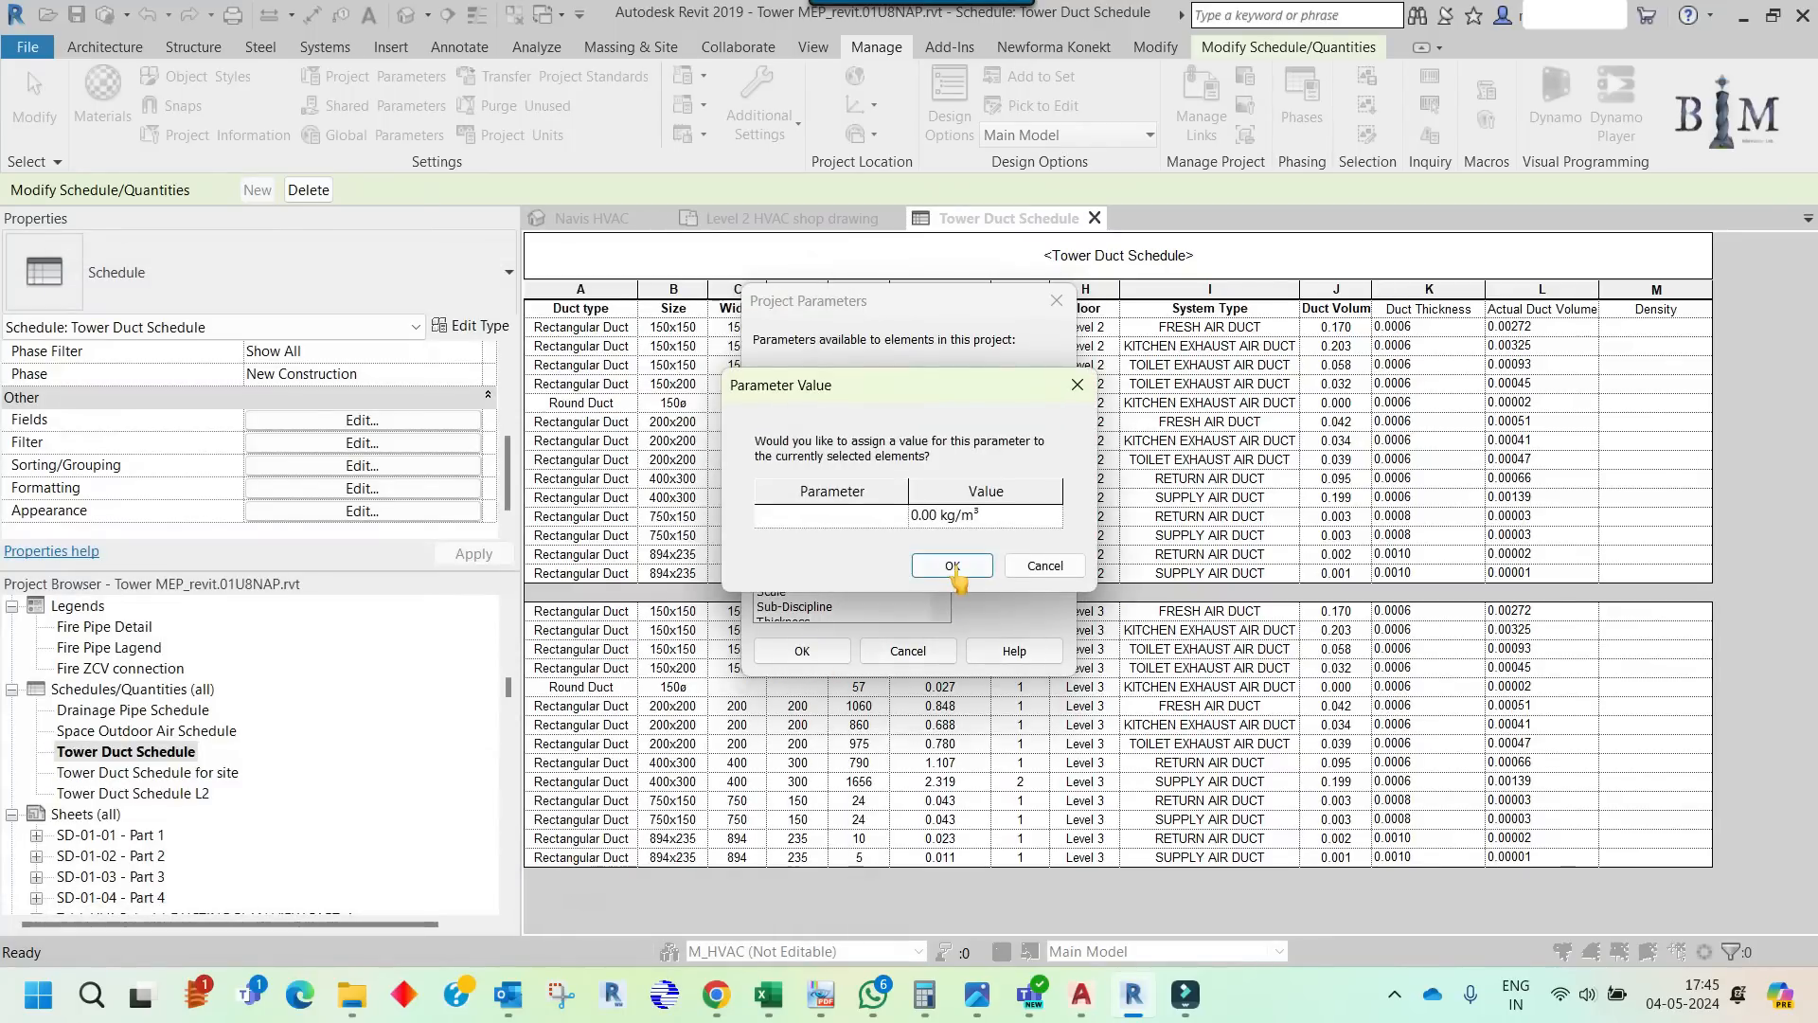
click(952, 565)
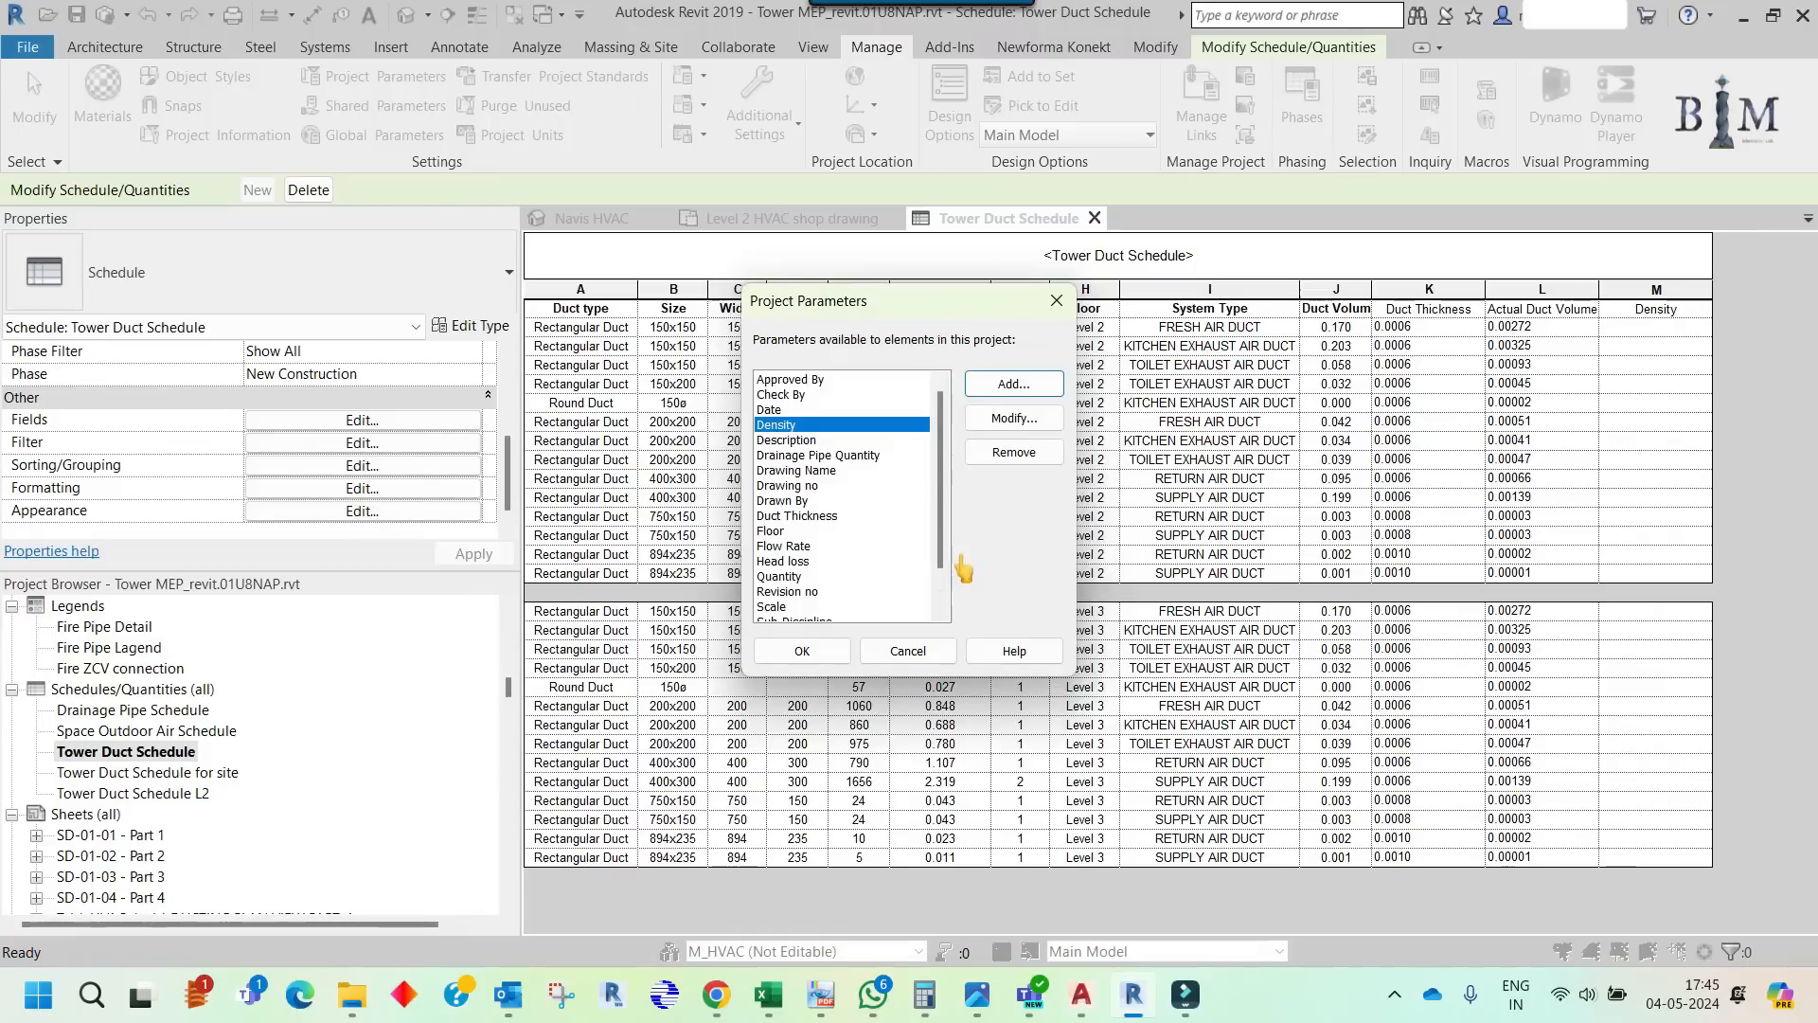
click(807, 653)
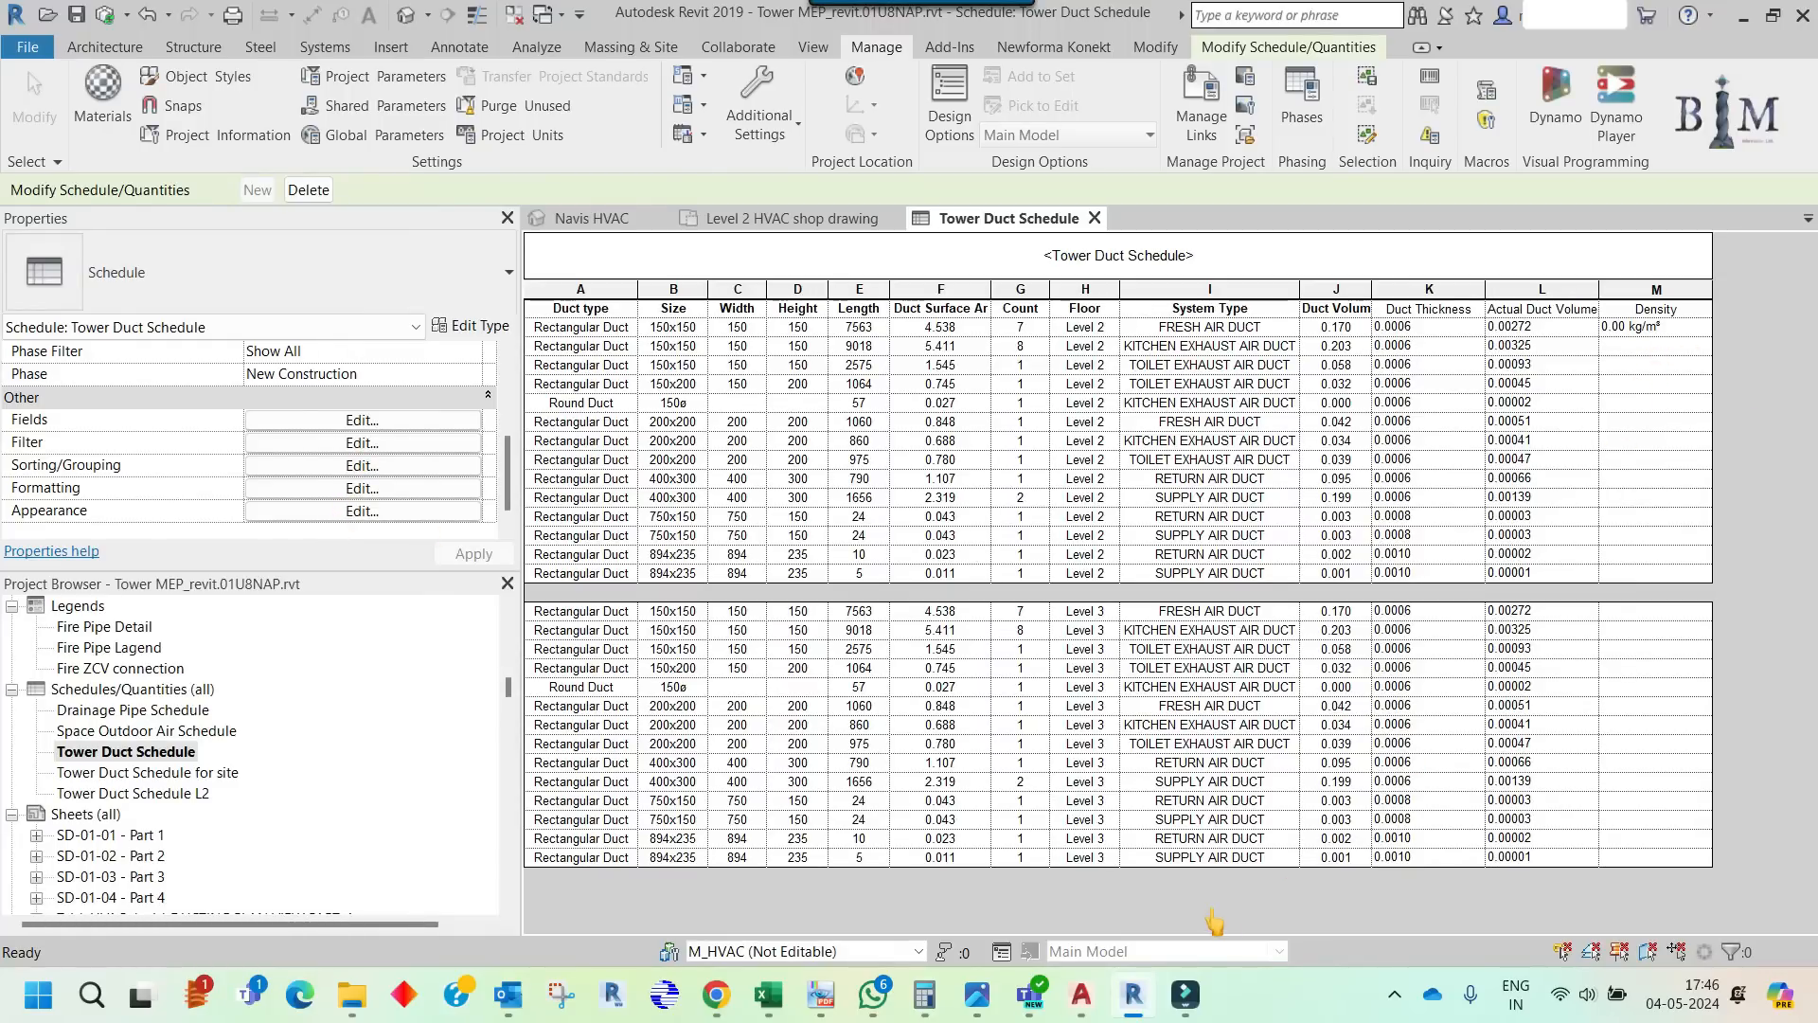
- Look up the stainless steel density in the Duct Volume Excel workbook, and back in Revit enter 7800 as the first schedule row's Density
mouse_move(798, 987)
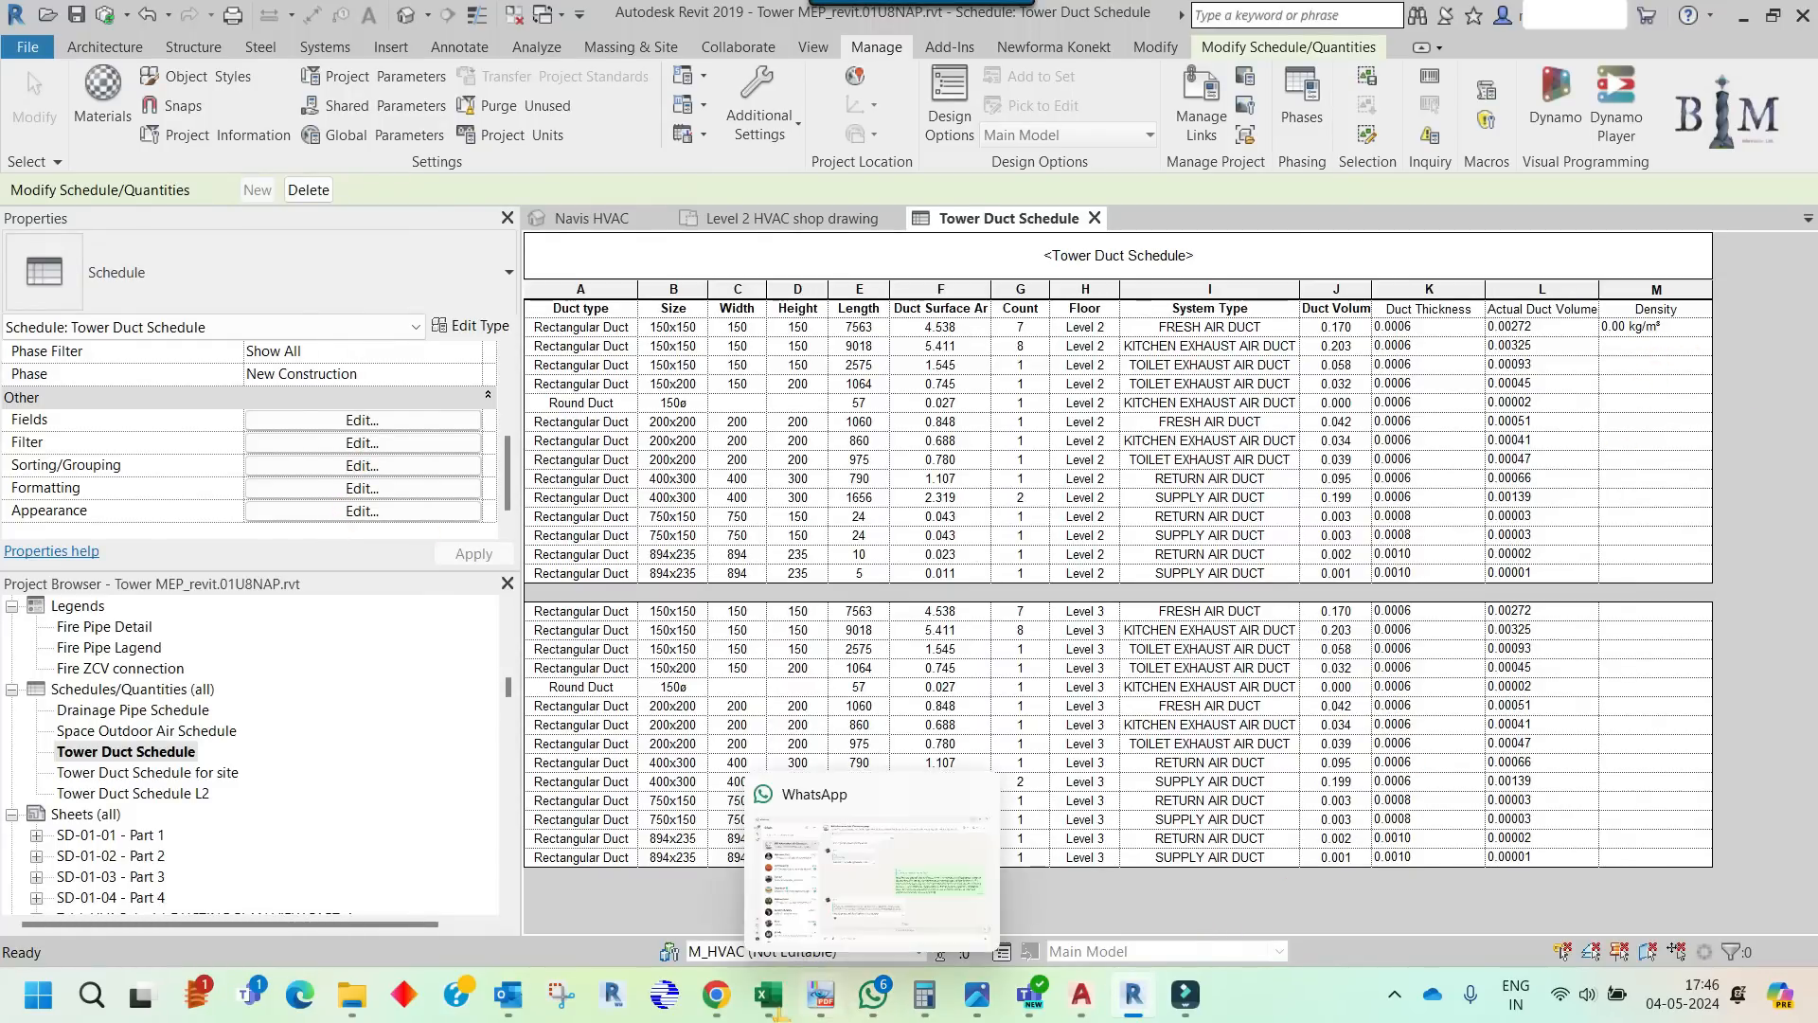
click(843, 891)
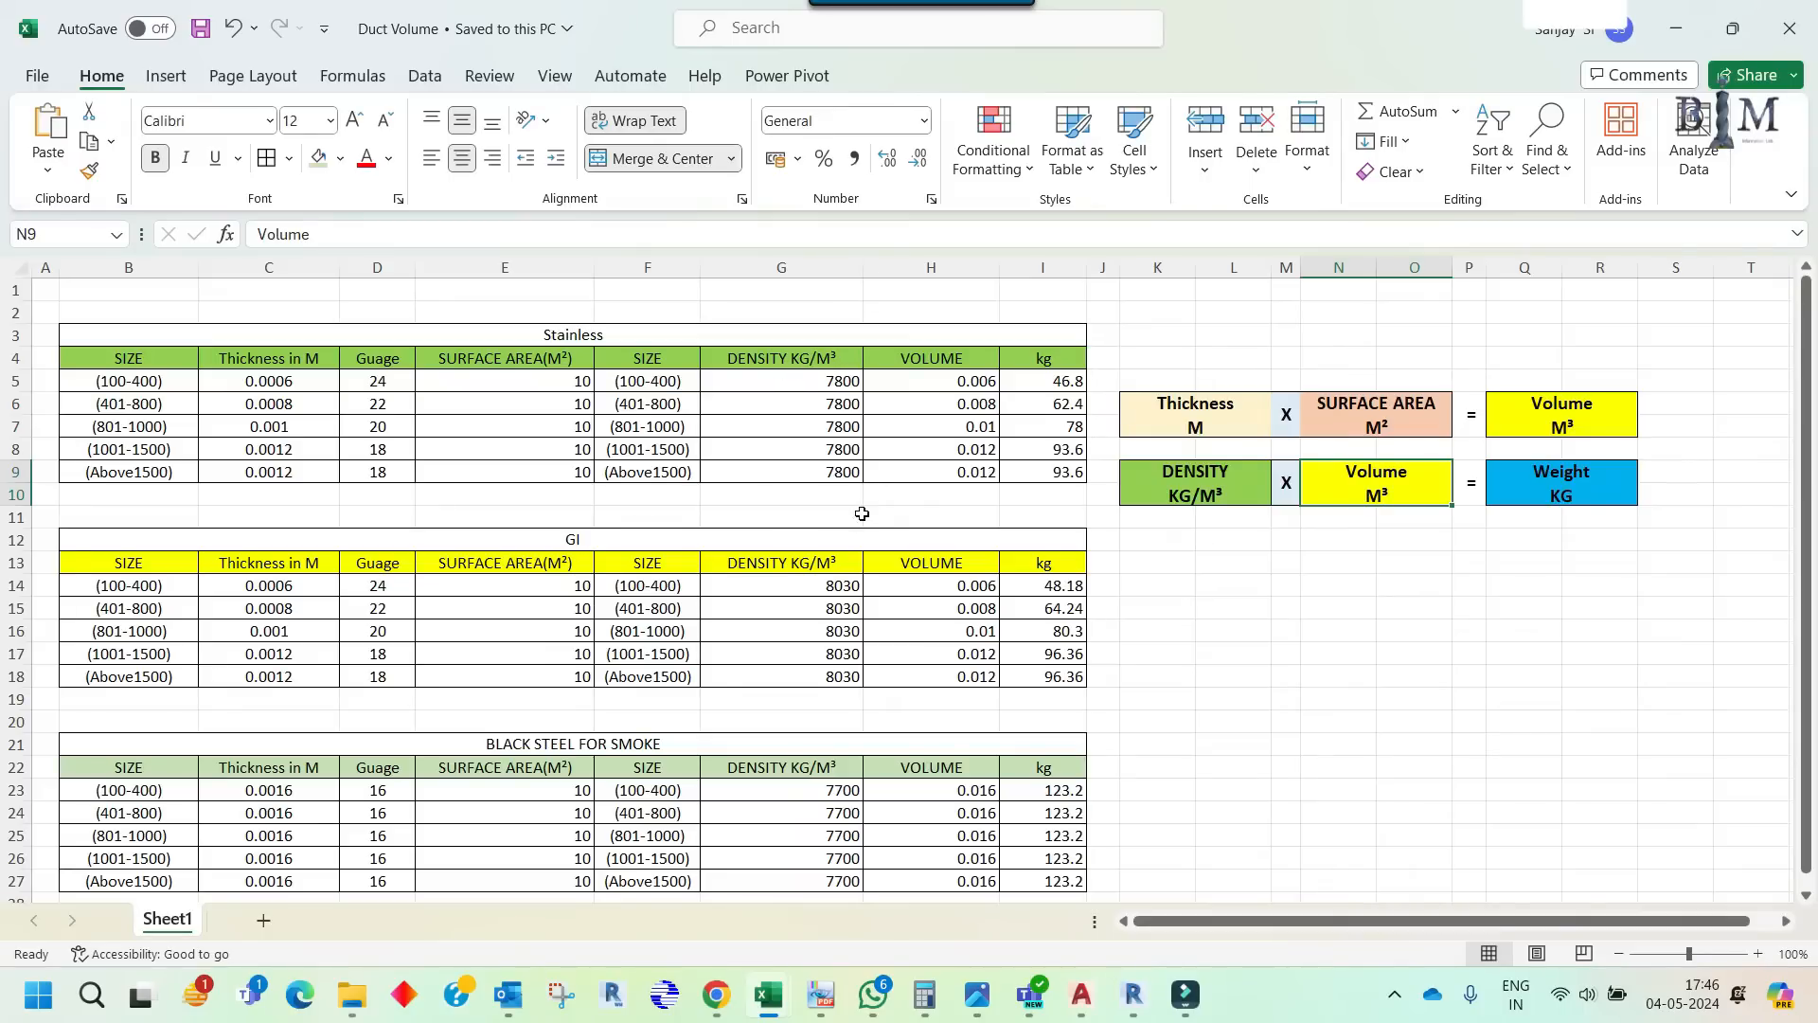
click(1133, 994)
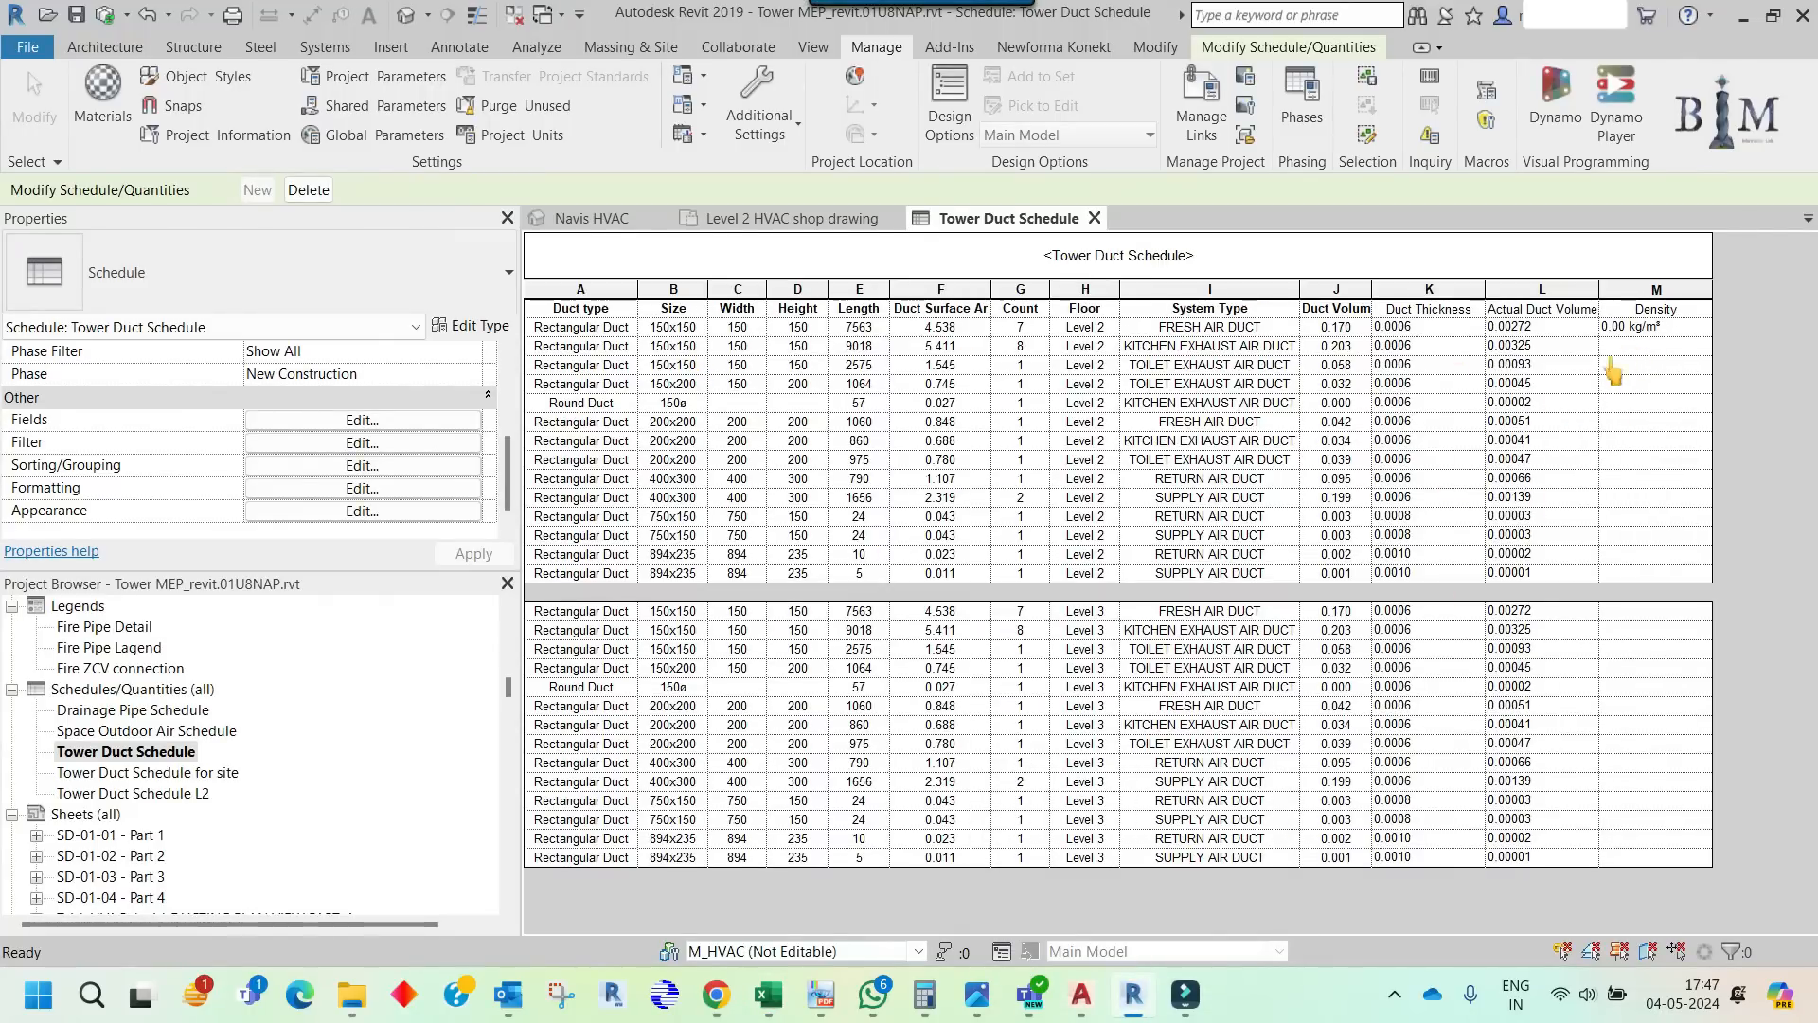
click(1672, 328)
text(7800)
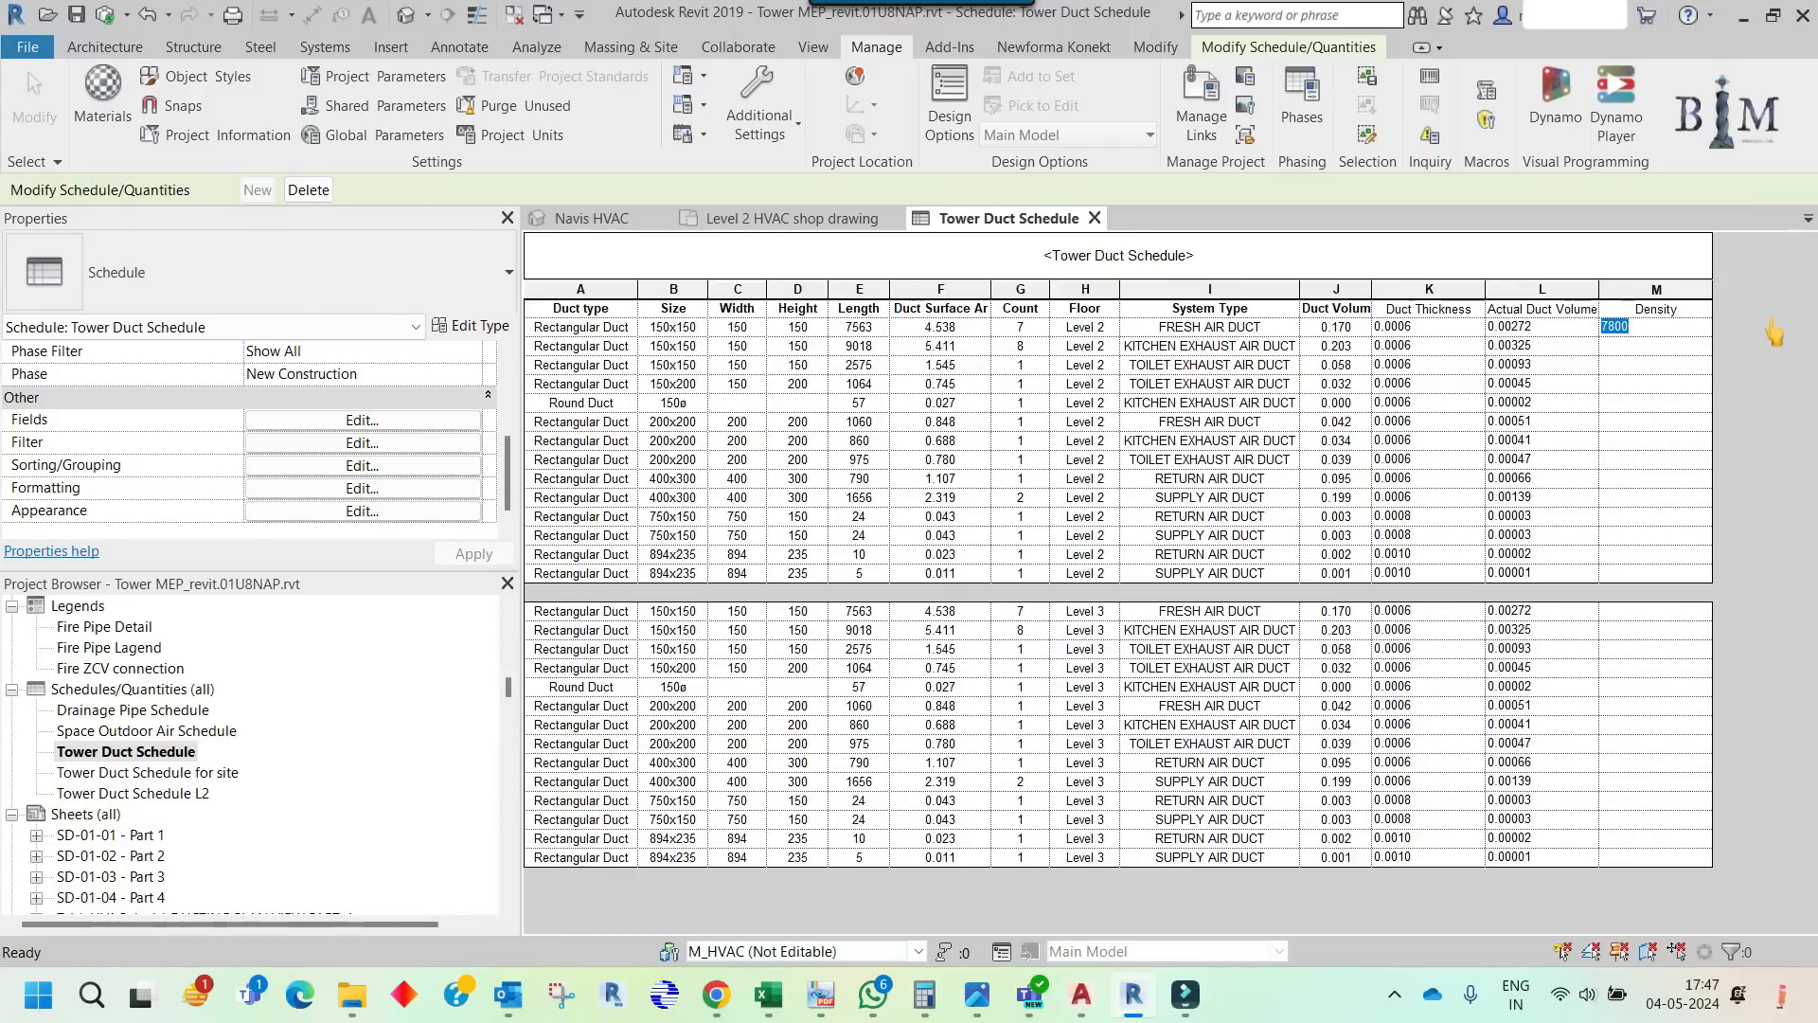
- In the Navis HVAC 3D view, select the duct assemblies on both levels and filter the selection to the Ducts category only
click(591, 218)
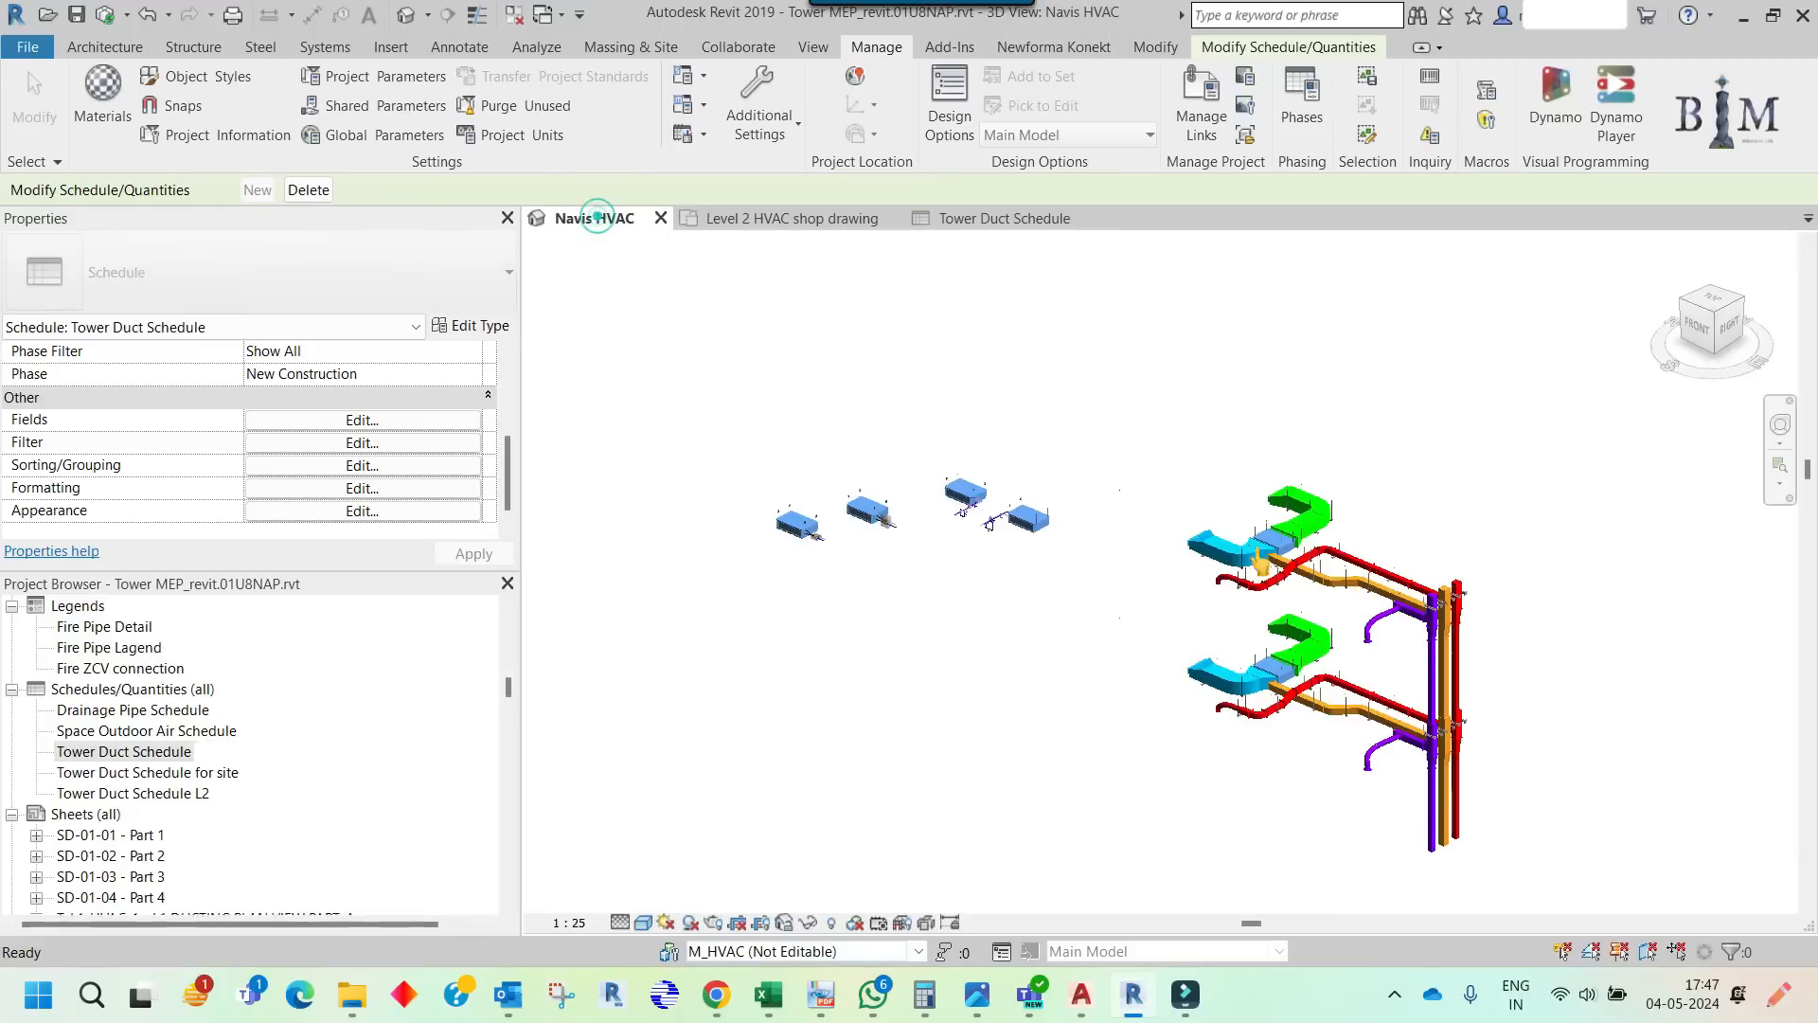
drag(1117, 362, 1515, 875)
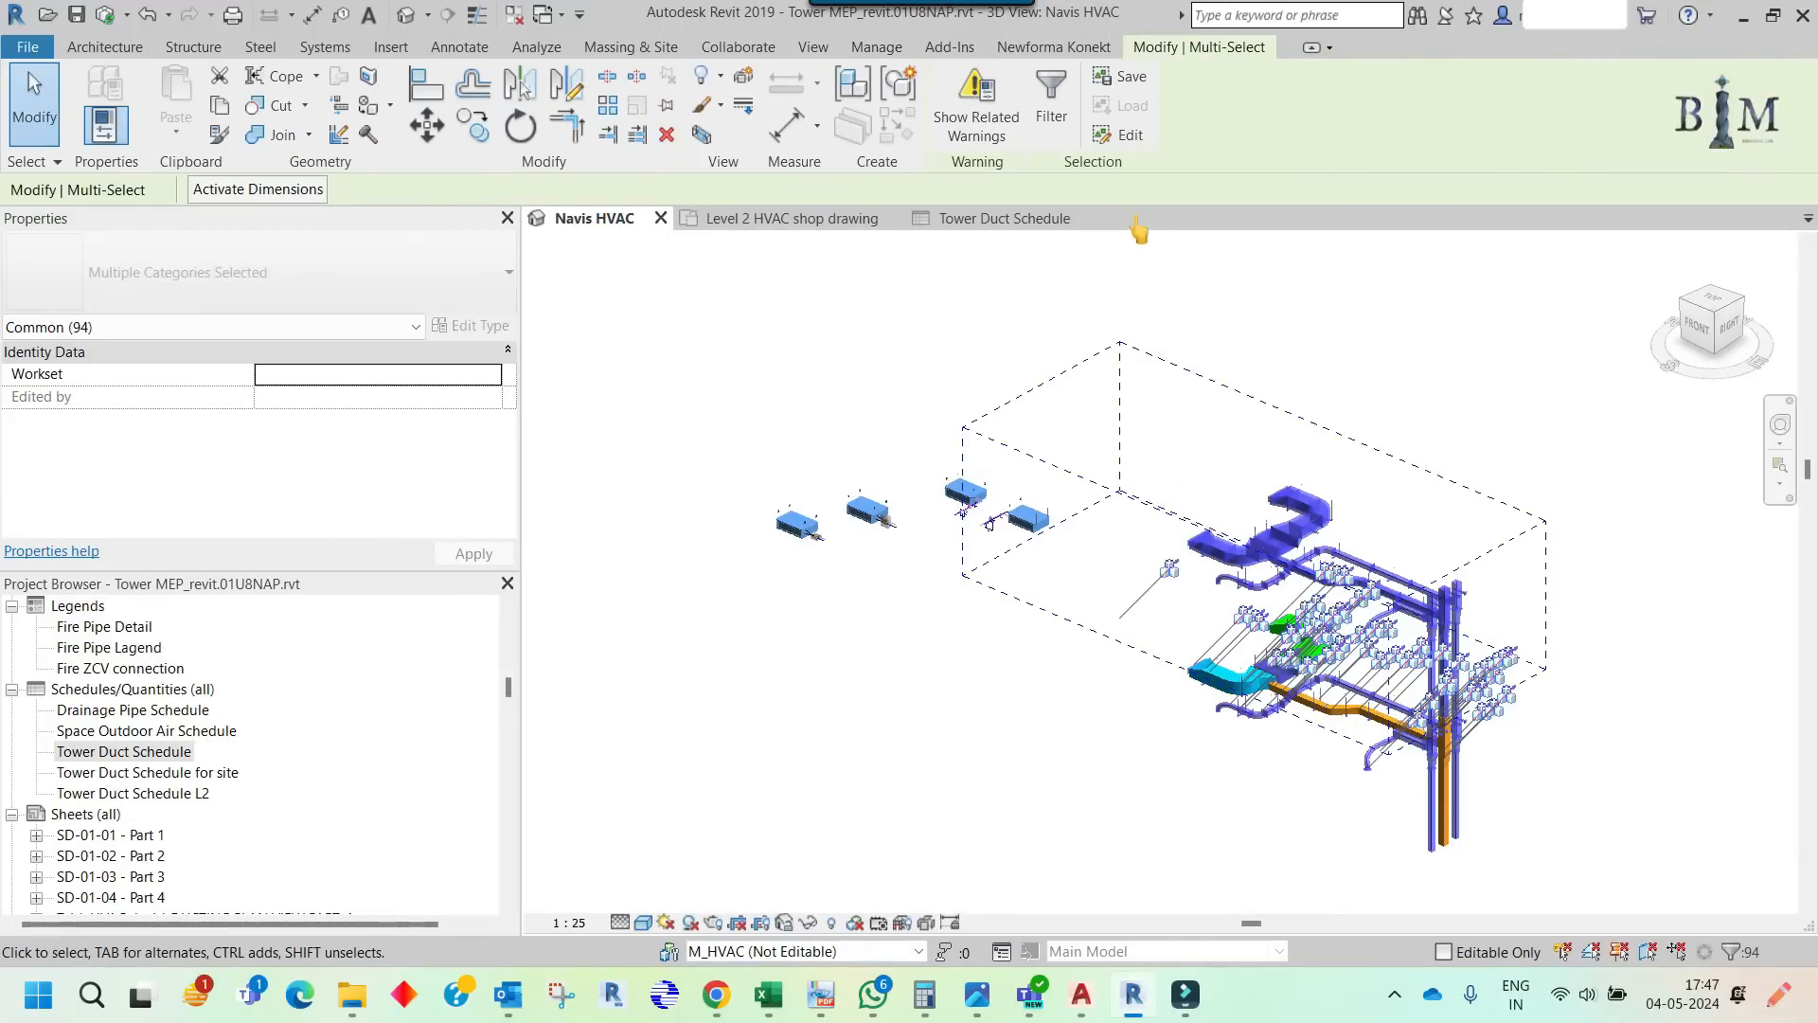
click(1051, 104)
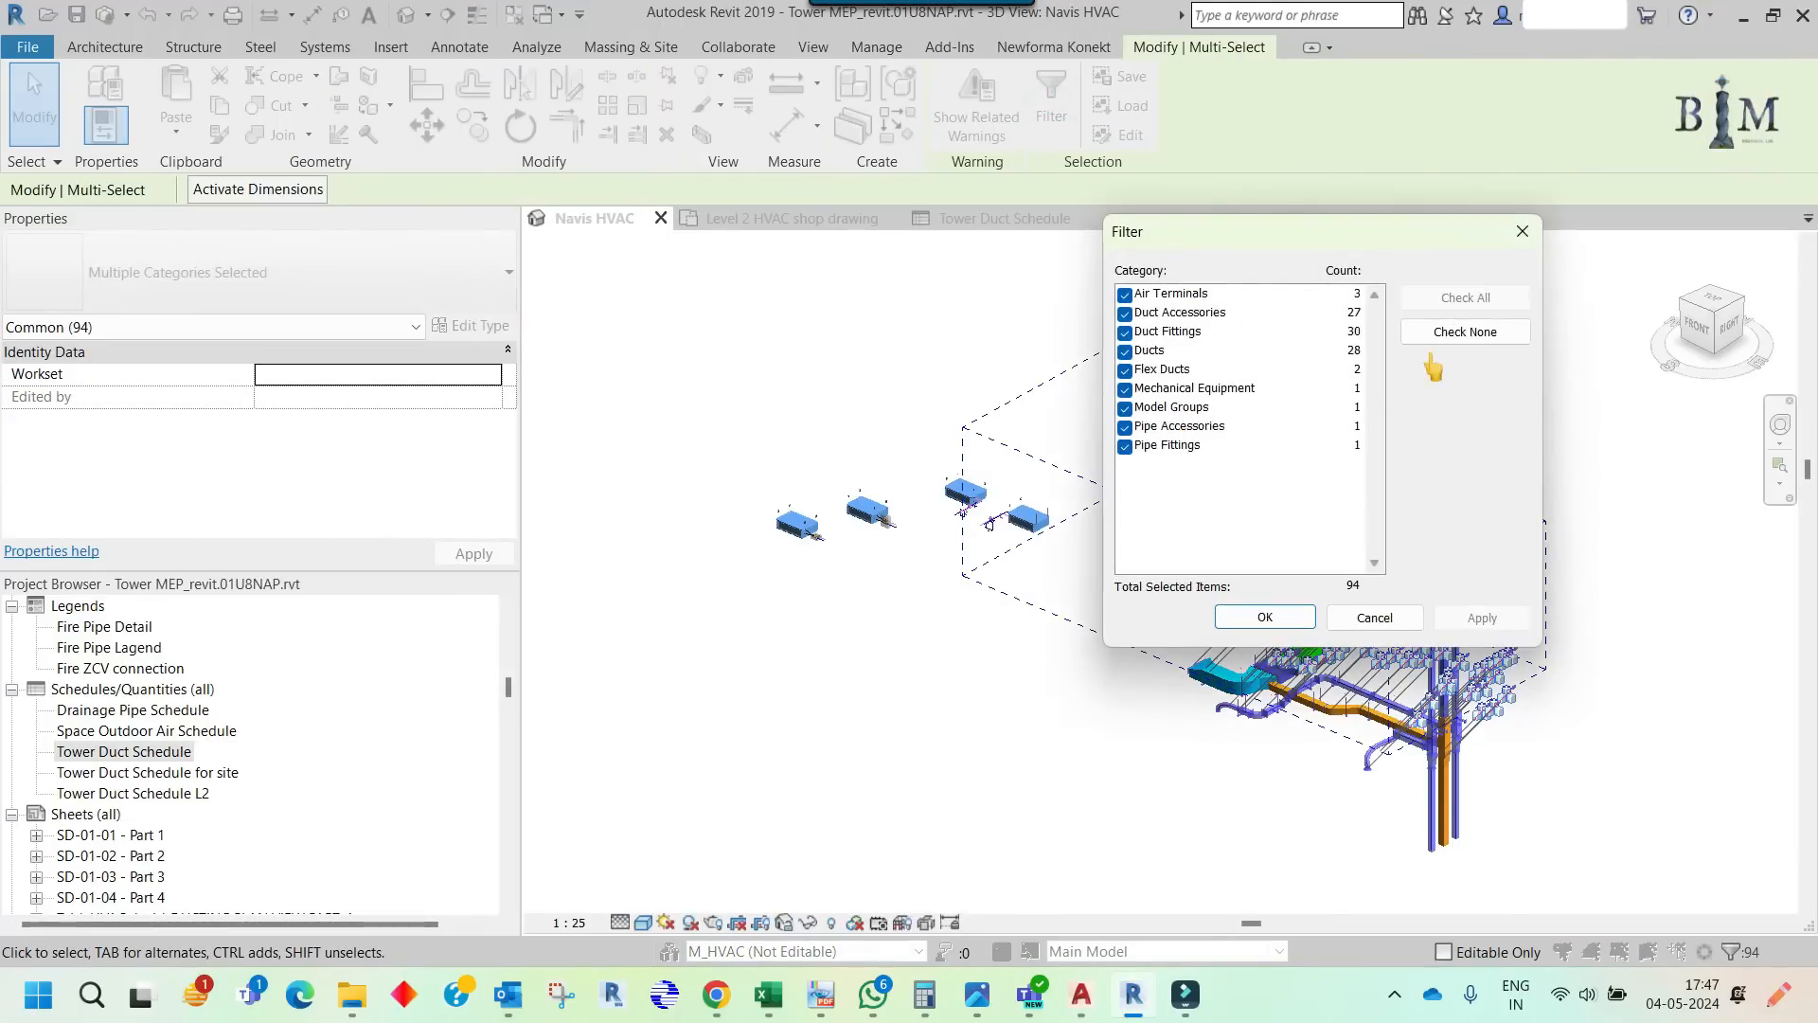
click(1448, 331)
click(1125, 352)
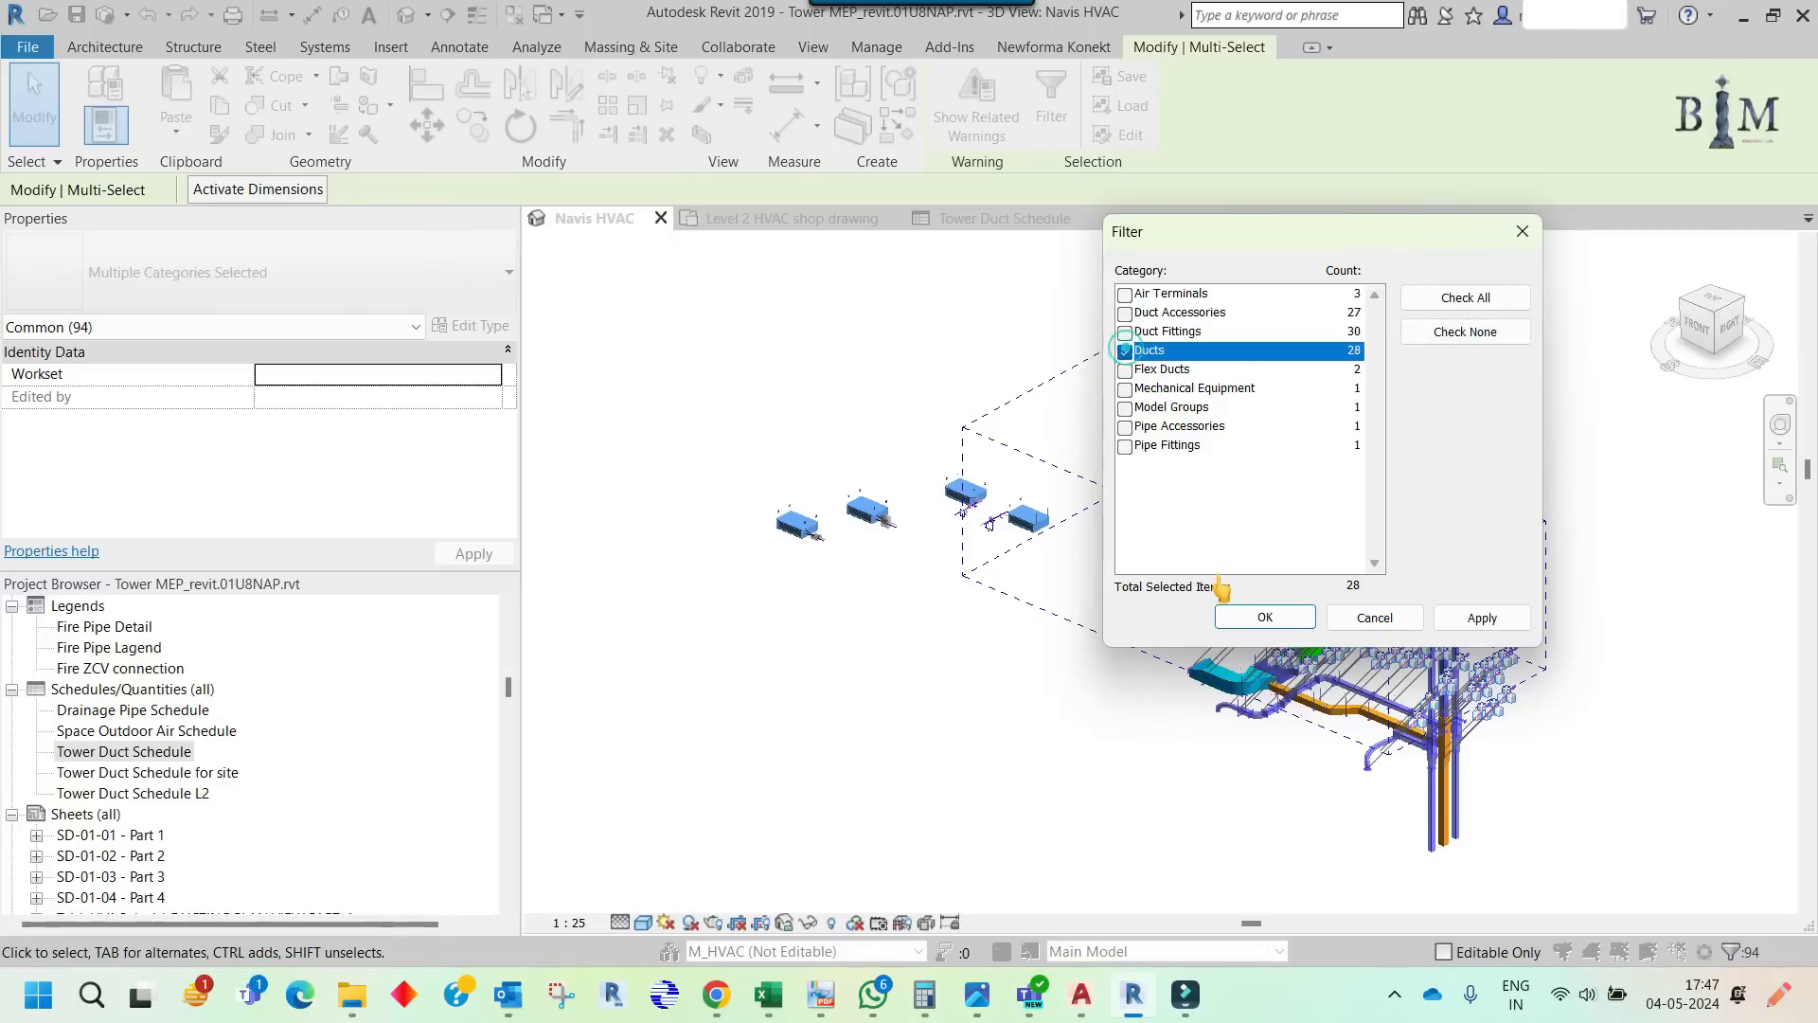
click(1248, 629)
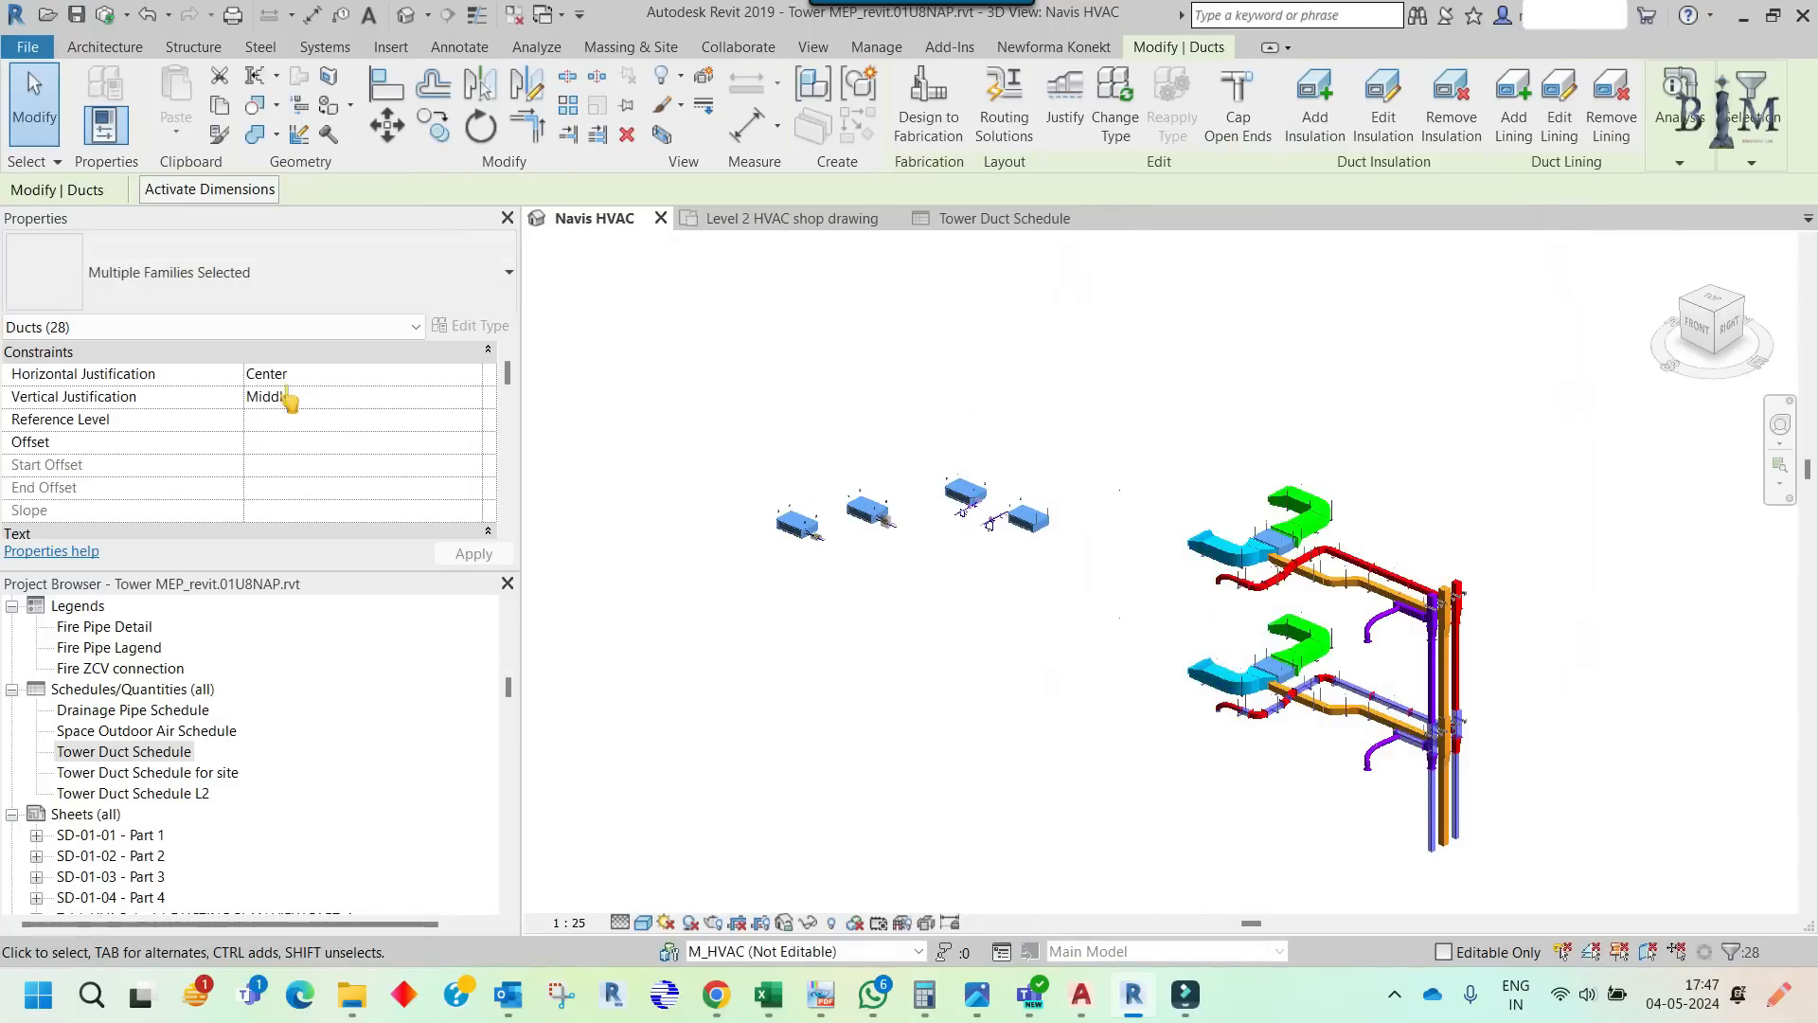
- Set the Density of the selected ducts to 7800 kg/m³ and clear the selection
scroll(291, 488, down, 5)
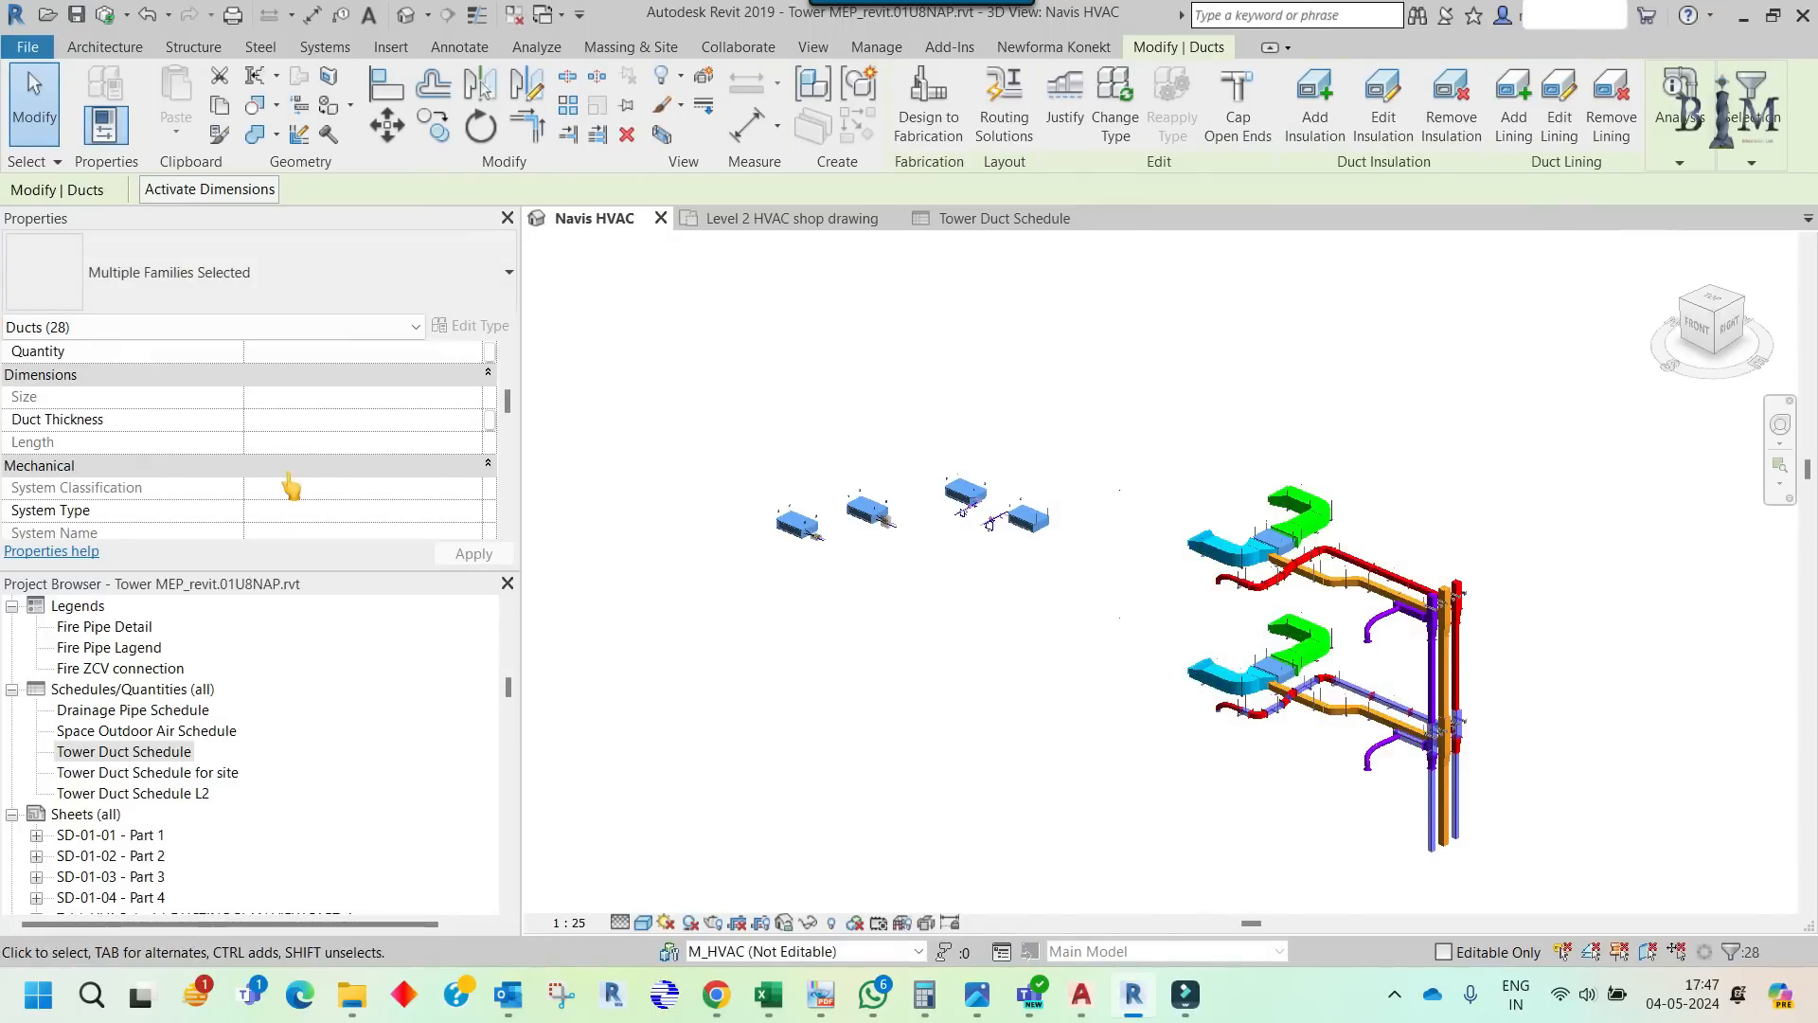
scroll(290, 488, up, 2)
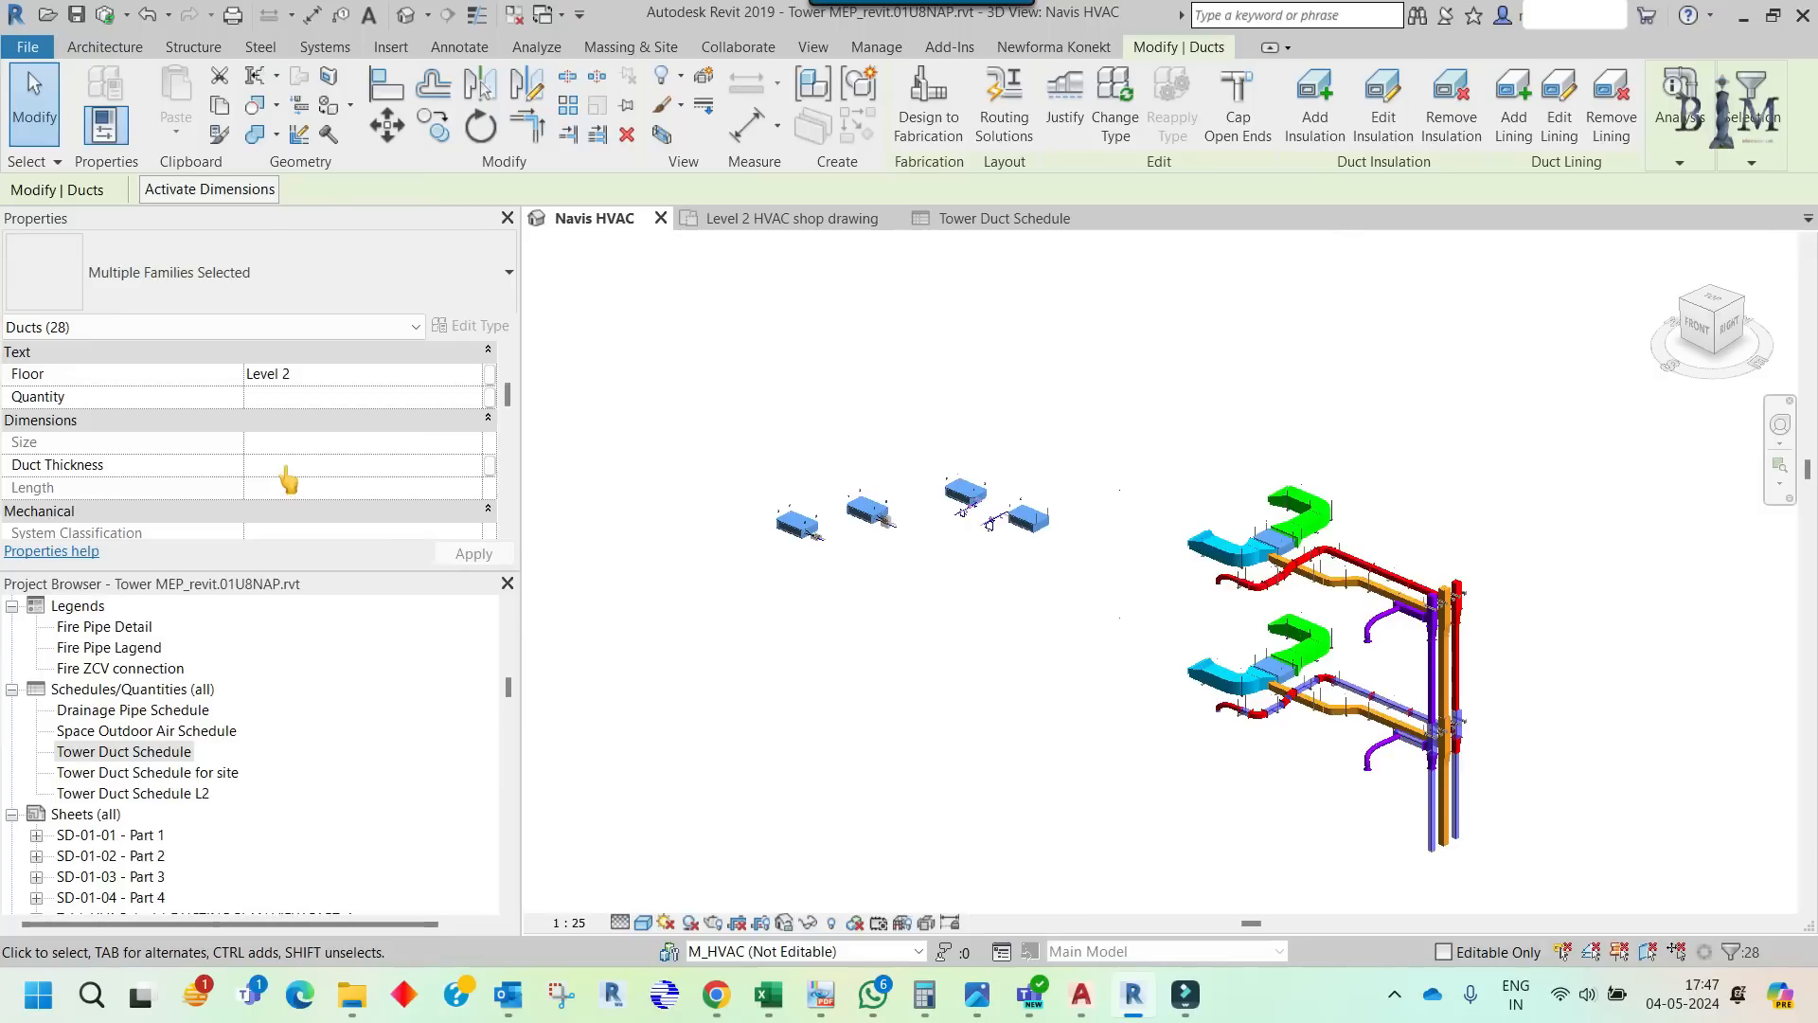
scroll(298, 473, down, 5)
scroll(305, 467, down, 5)
click(286, 488)
text(7800.000000 kg/m³)
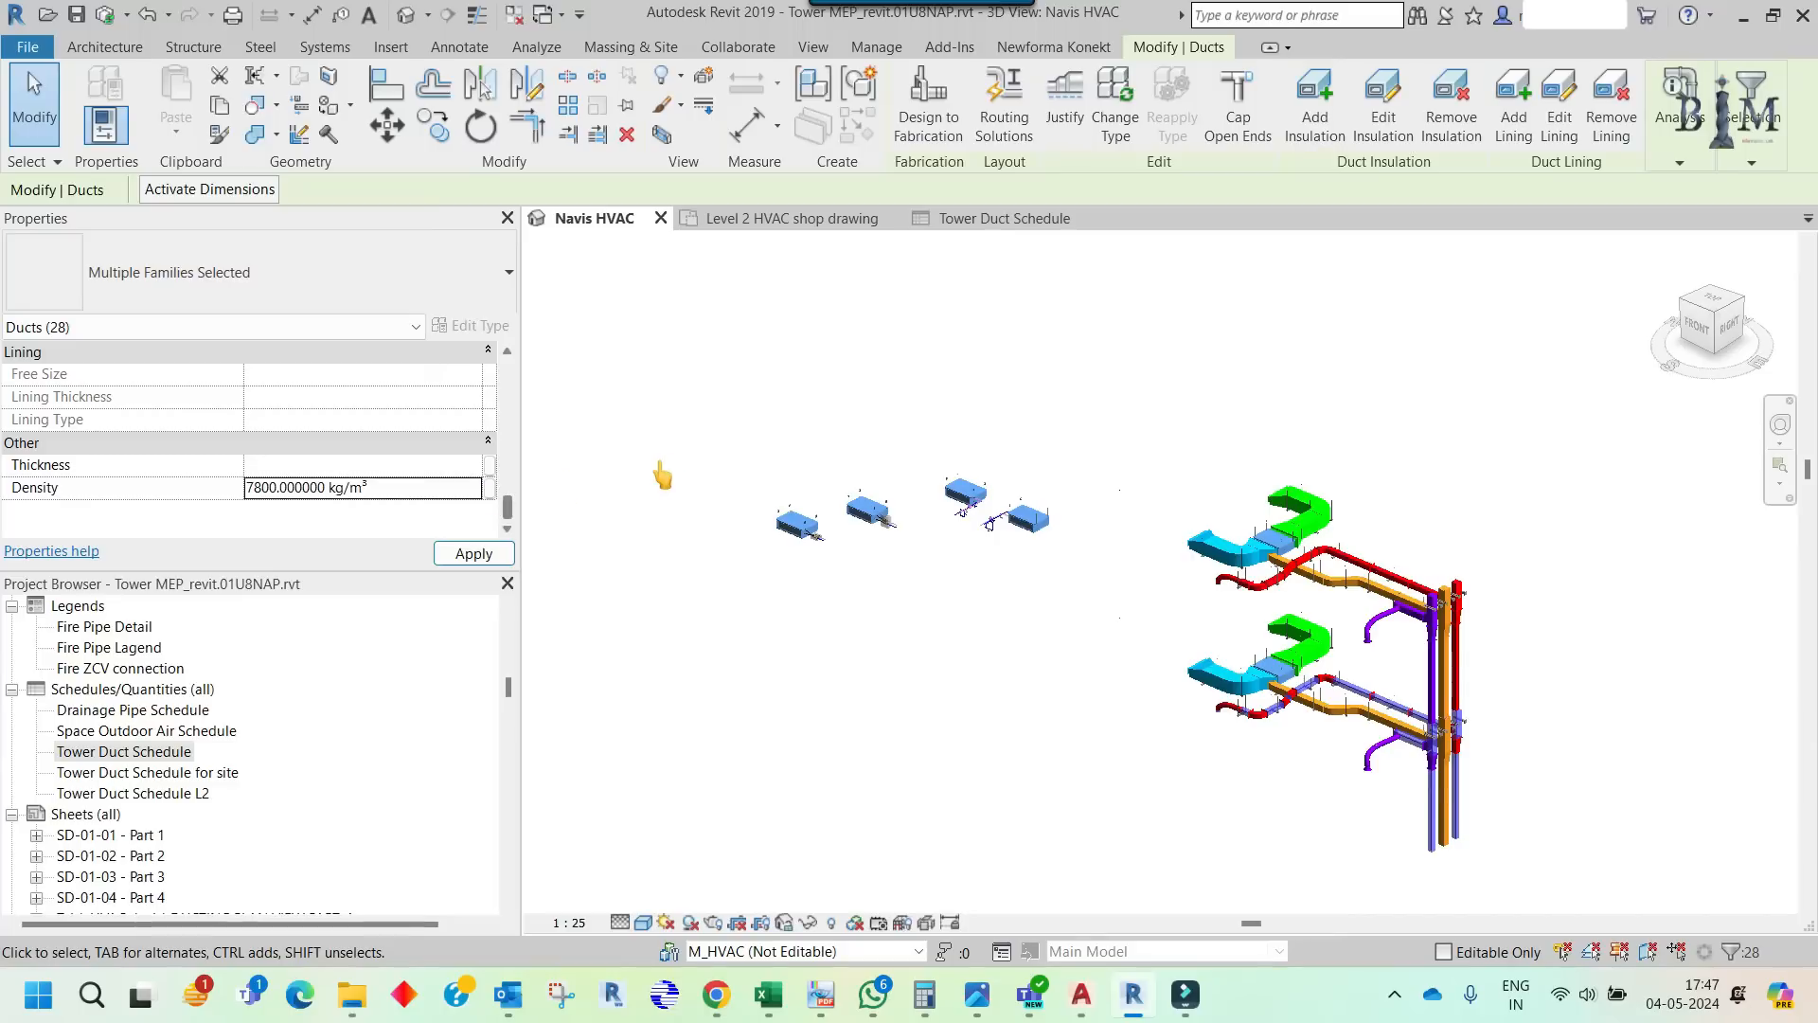
click(662, 470)
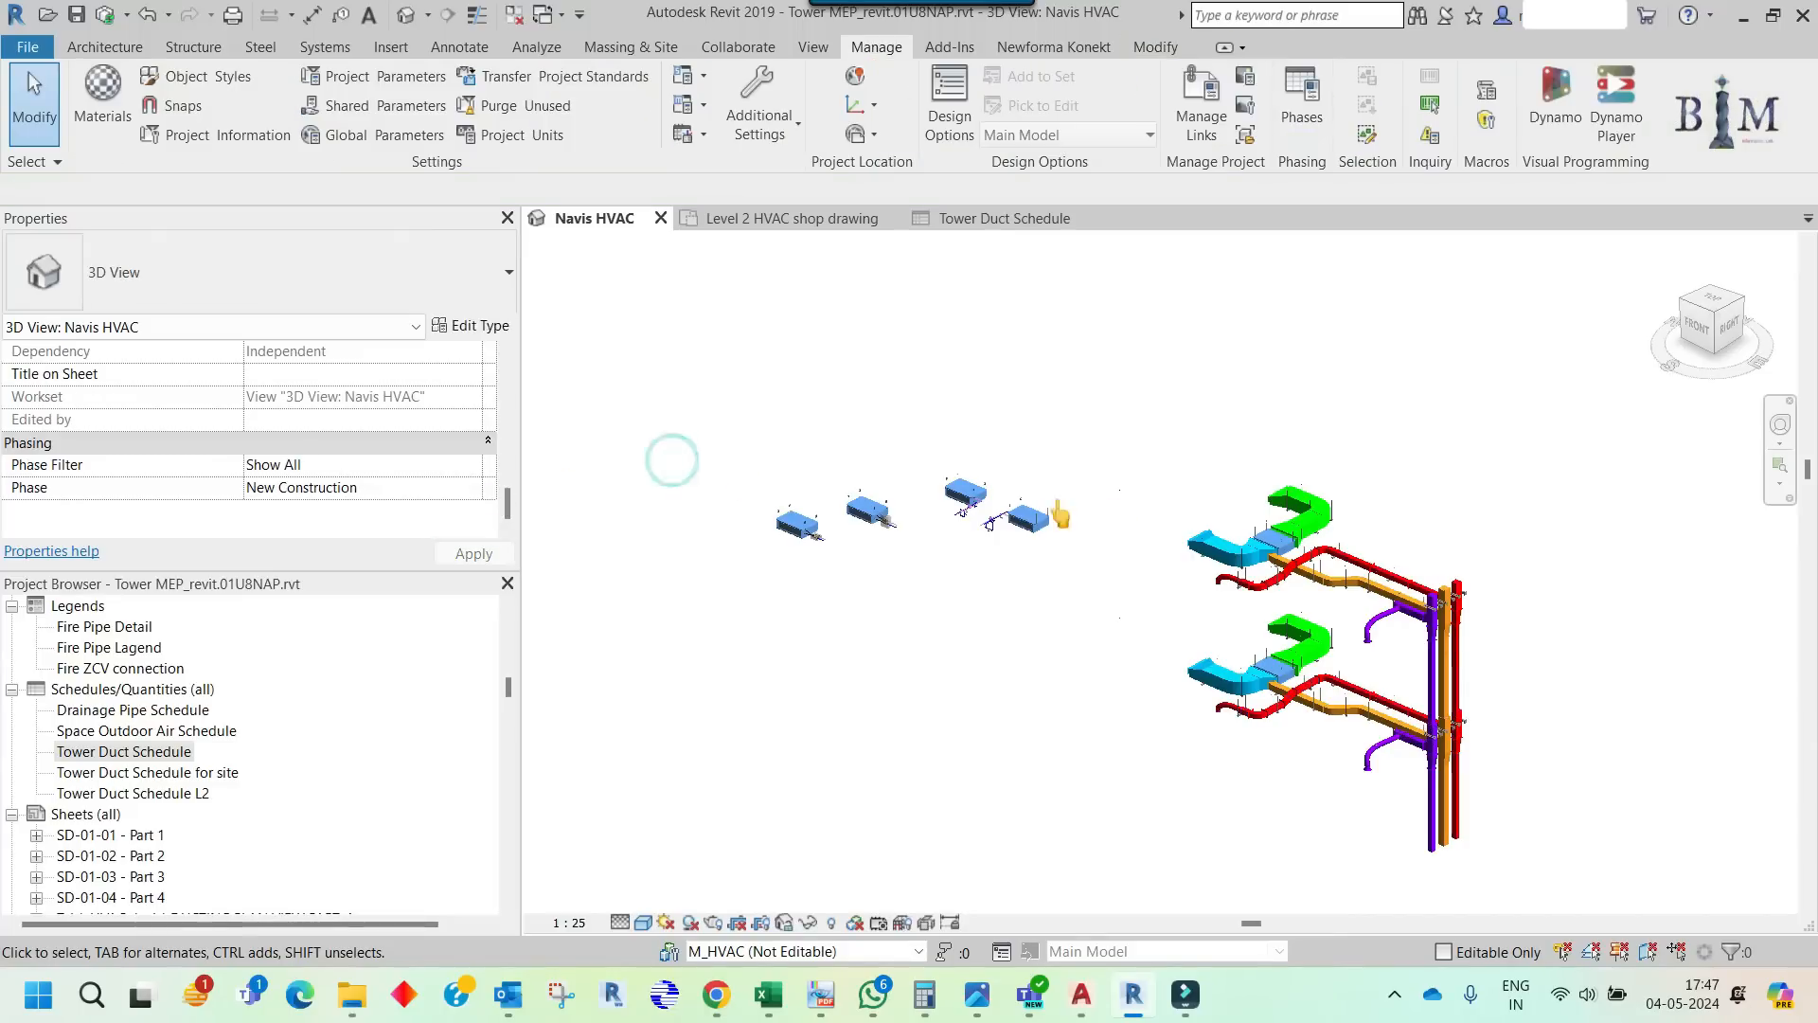
- Open the upper level's model group Group 2 for editing and select only the ducts inside it
click(1392, 612)
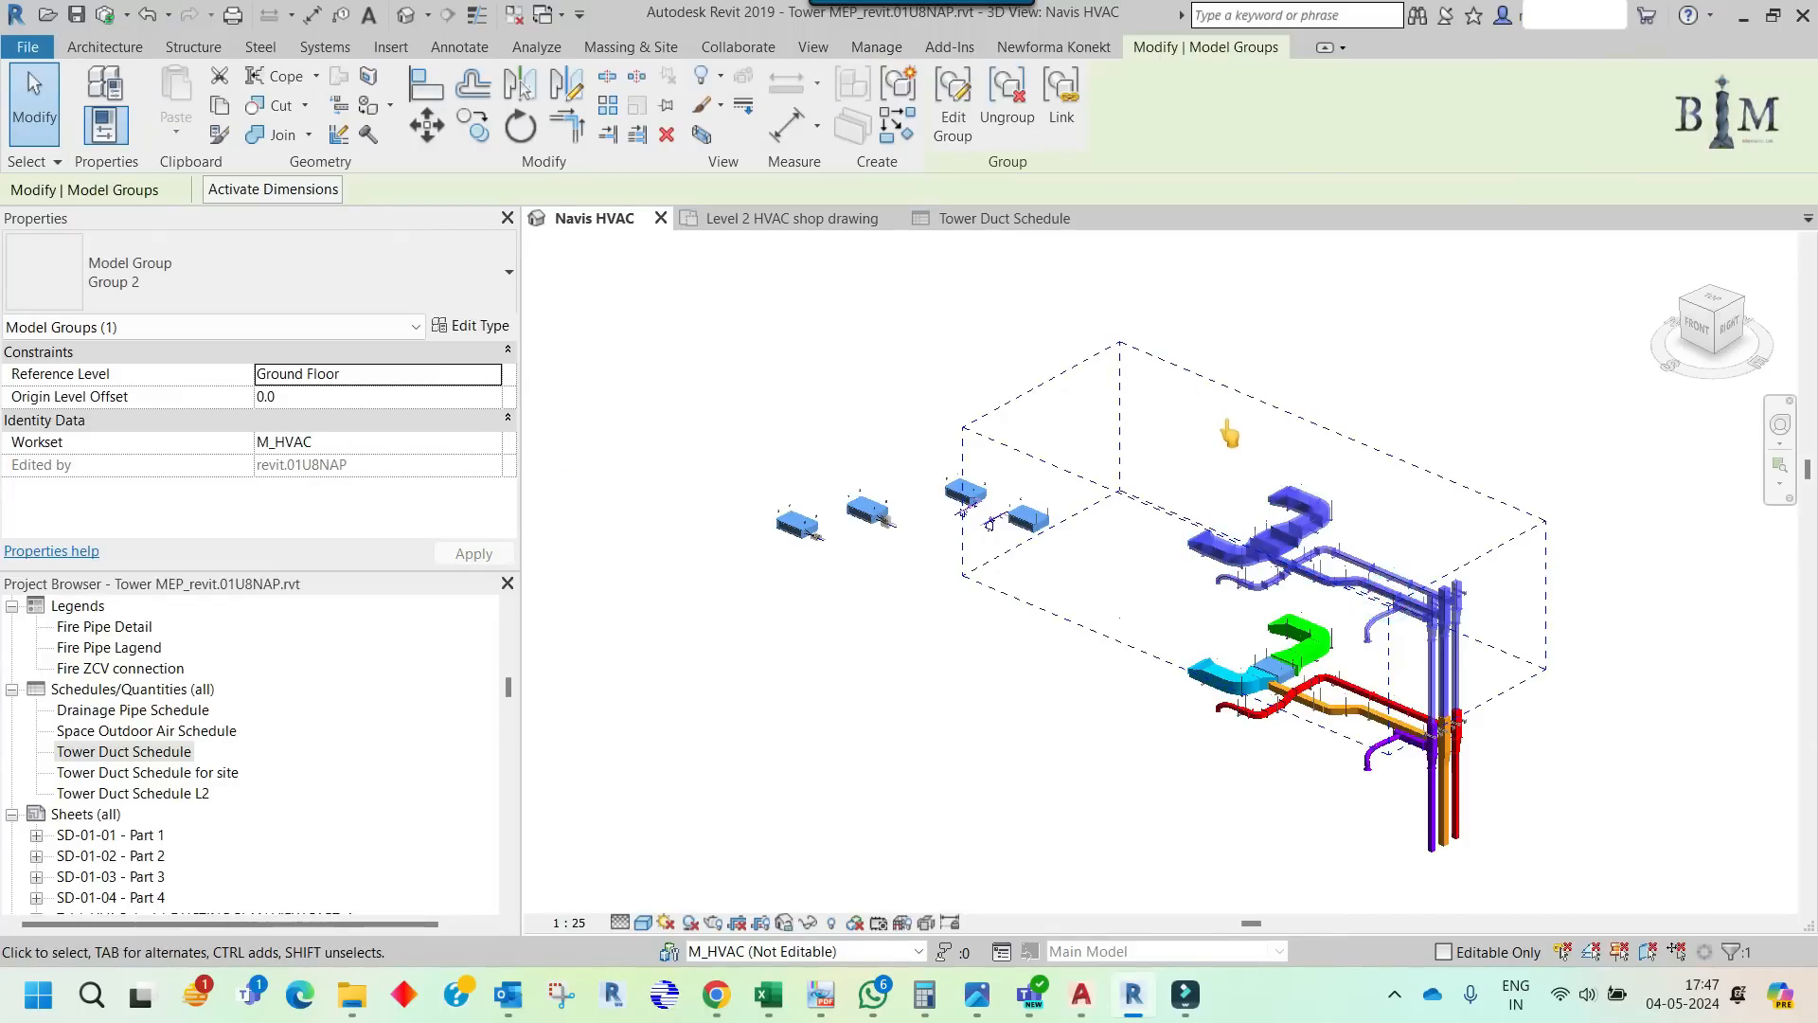
click(954, 127)
drag(1110, 367, 1532, 751)
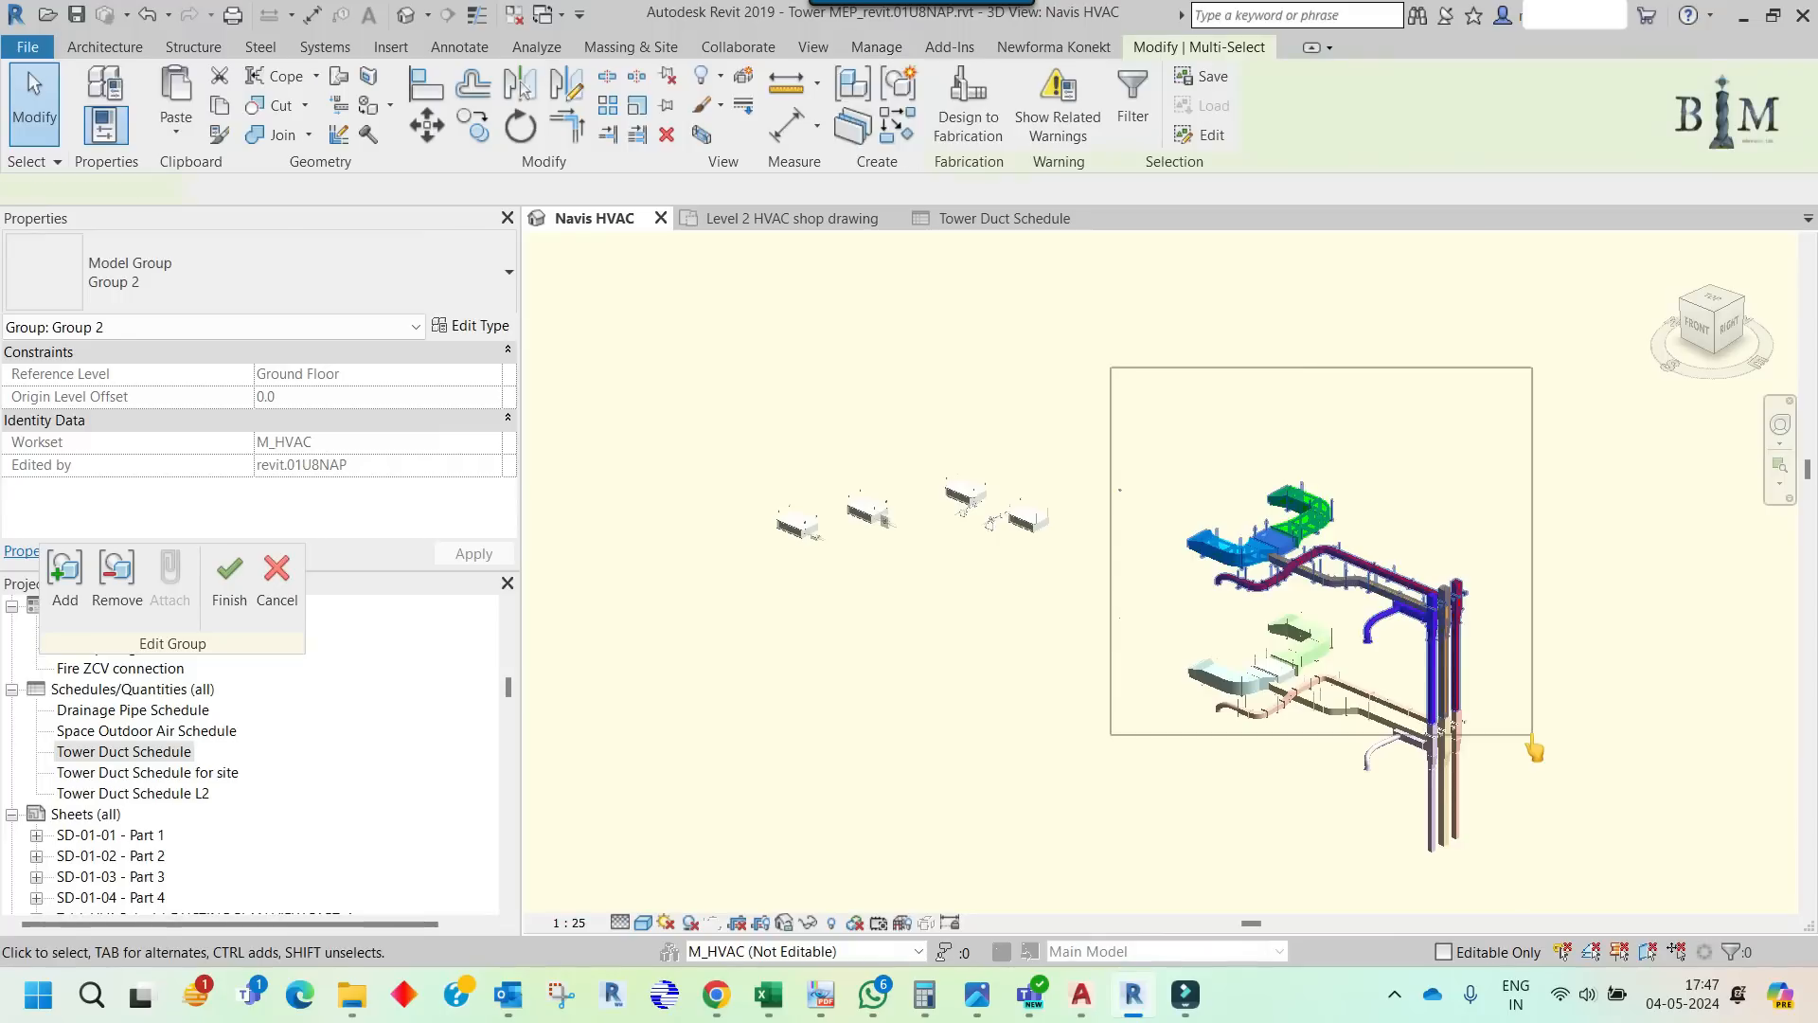
click(1127, 121)
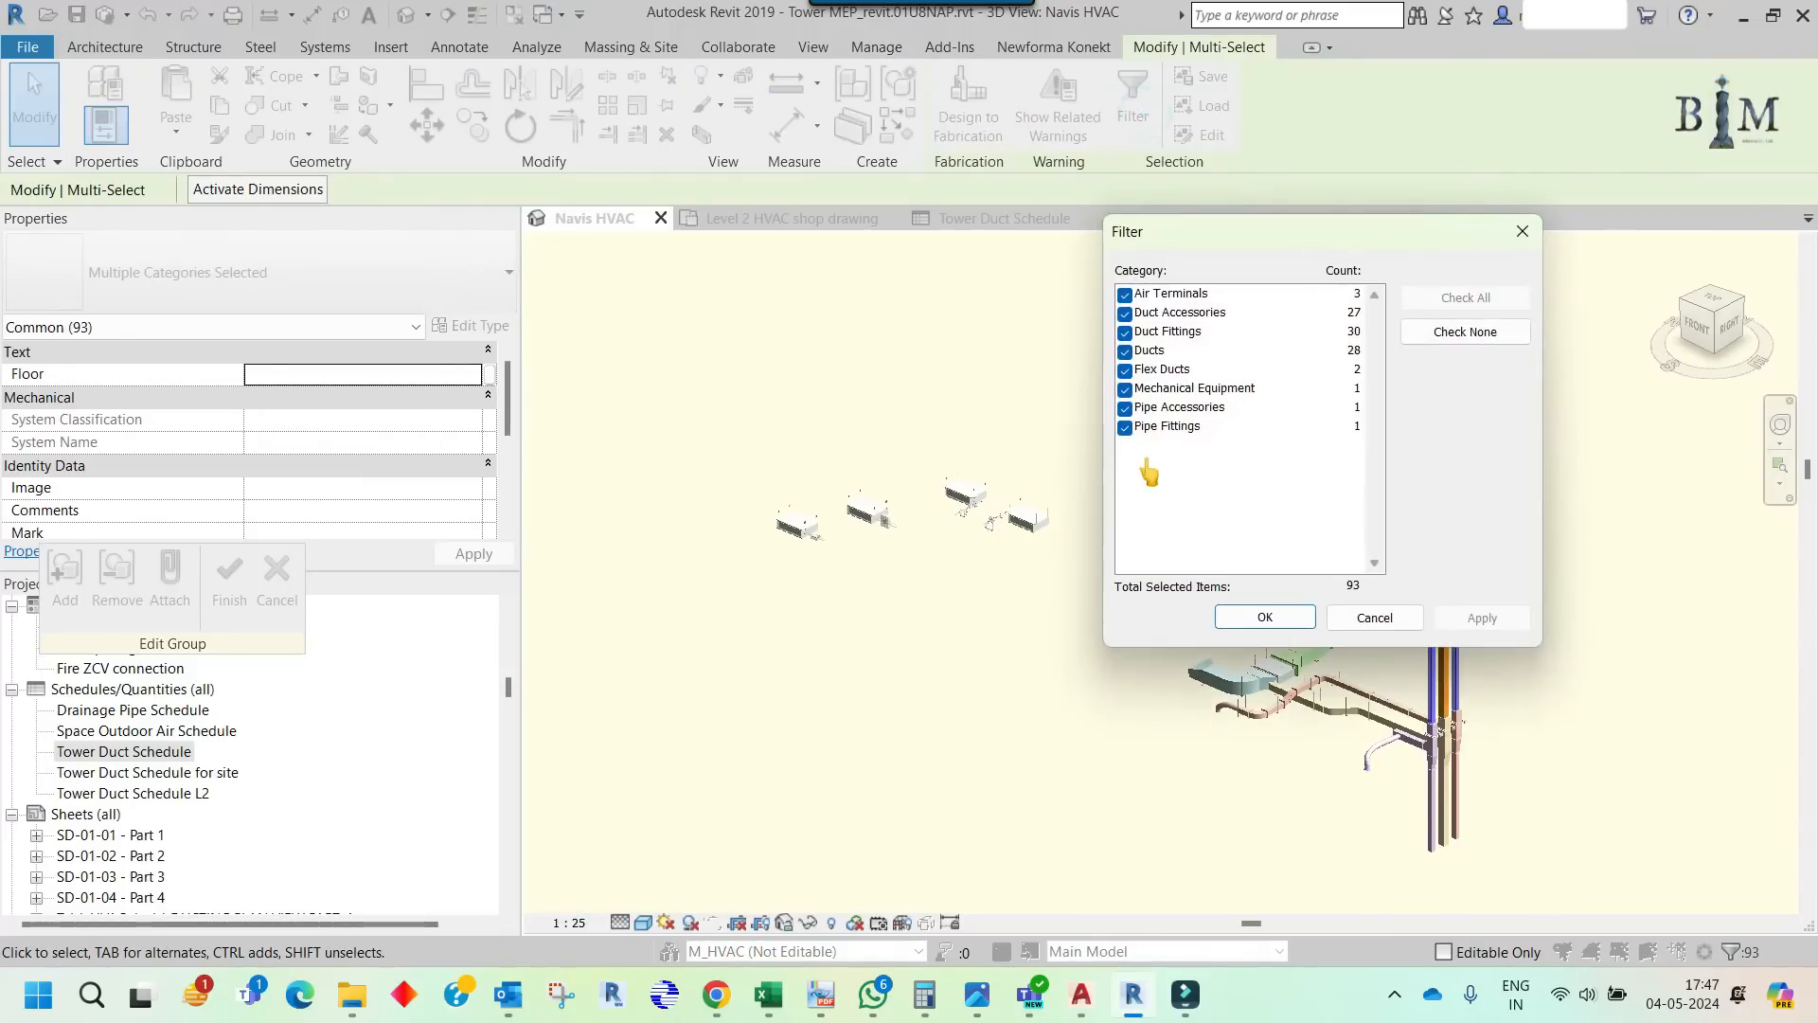
click(1451, 333)
click(1156, 351)
click(1124, 351)
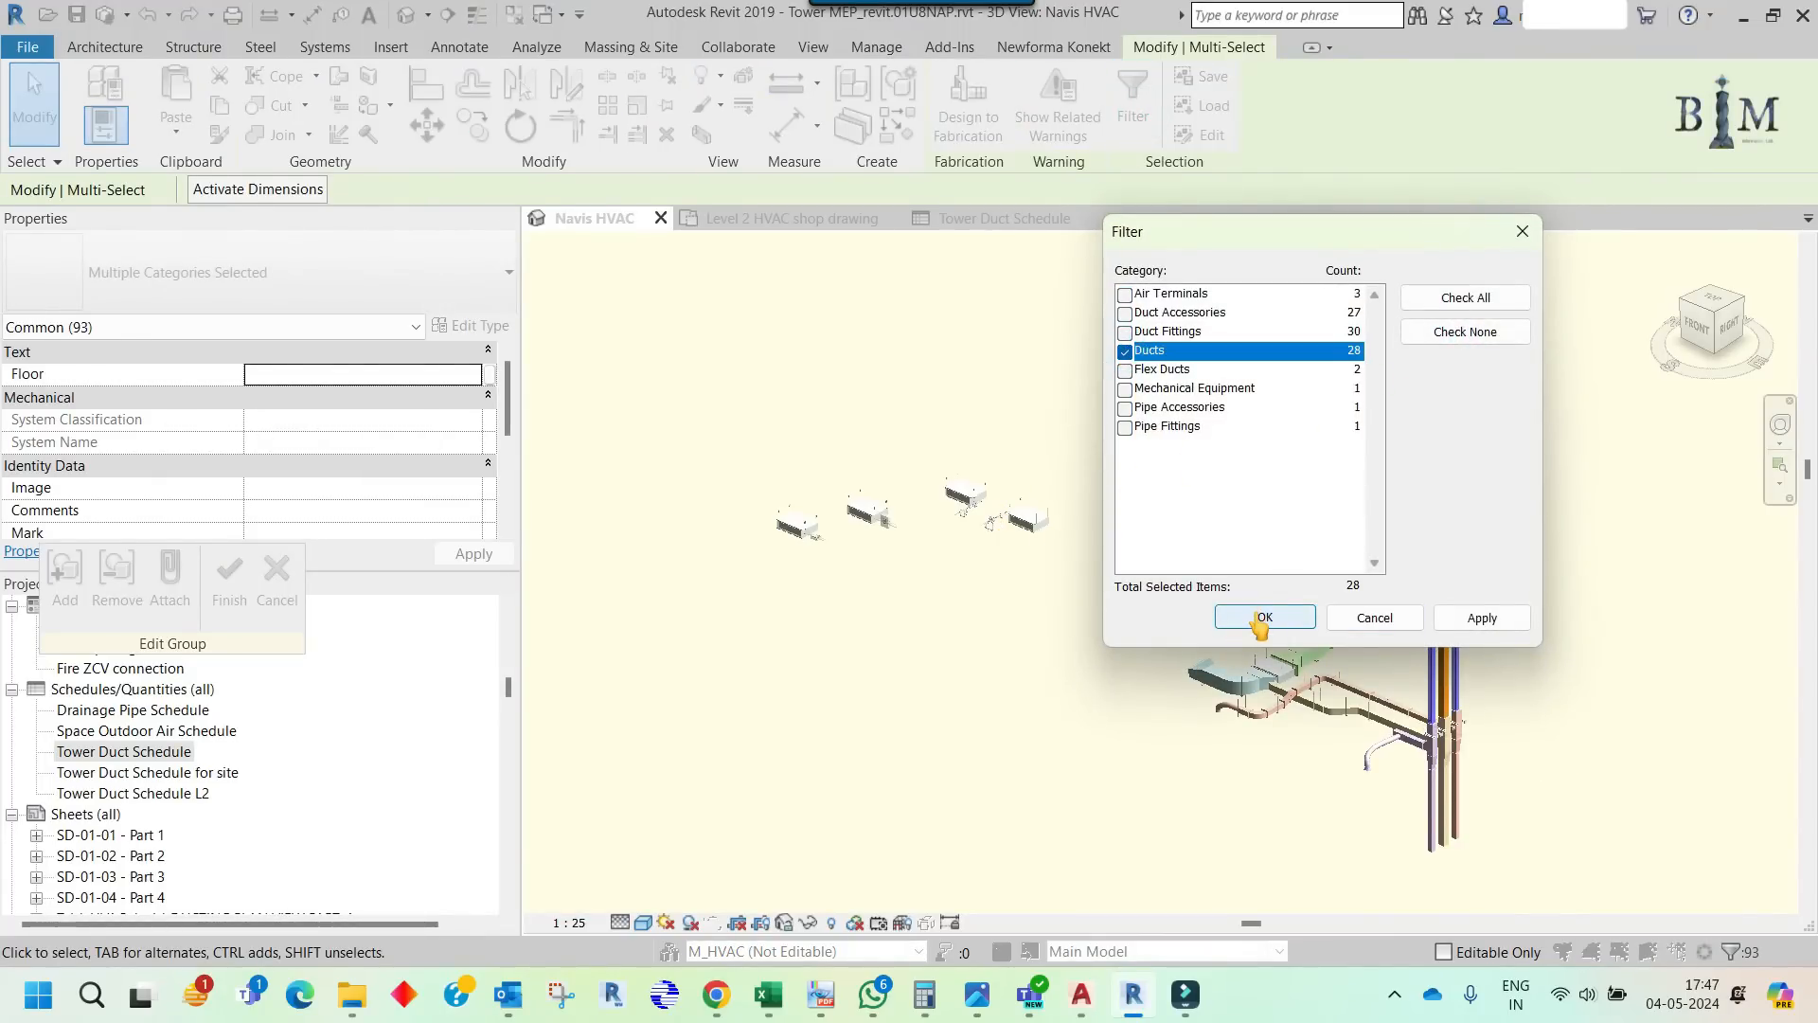
click(1262, 618)
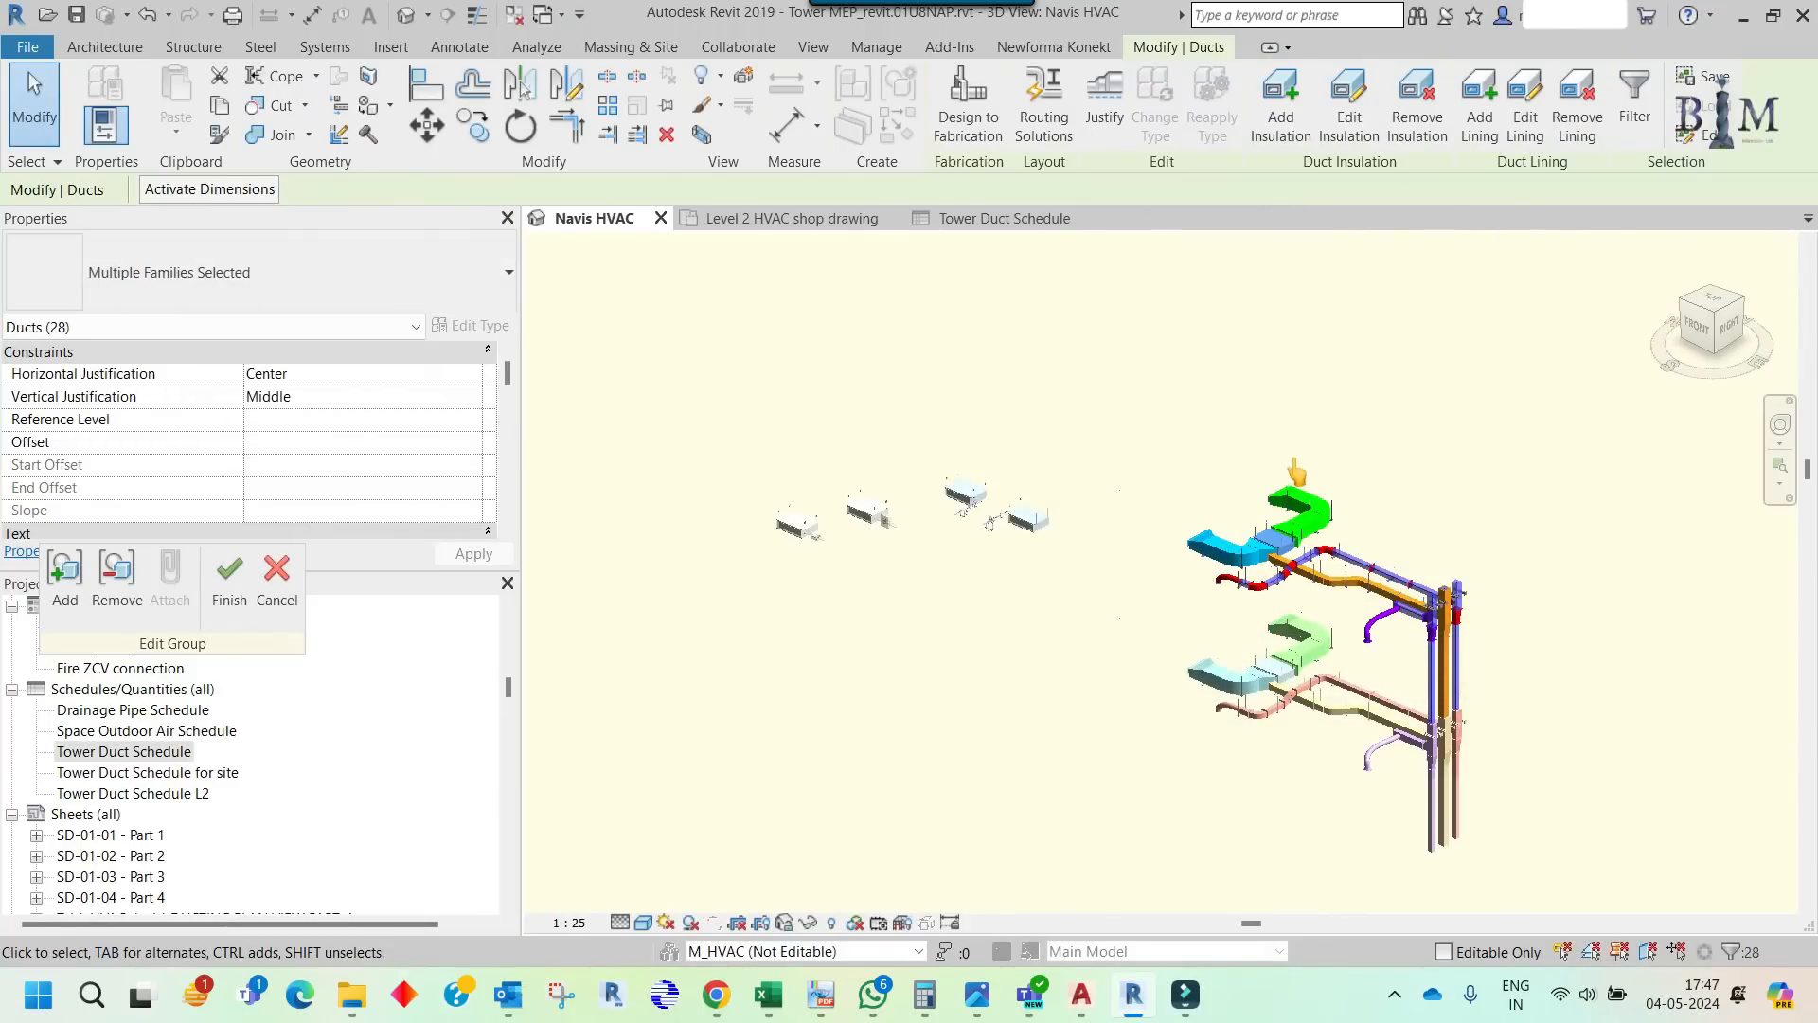
- Set the Density of the group's selected ducts to 7800 kg/m³ and leave group editing
drag(508, 375, 508, 521)
text(7800.000000 kg/m³)
click(1006, 426)
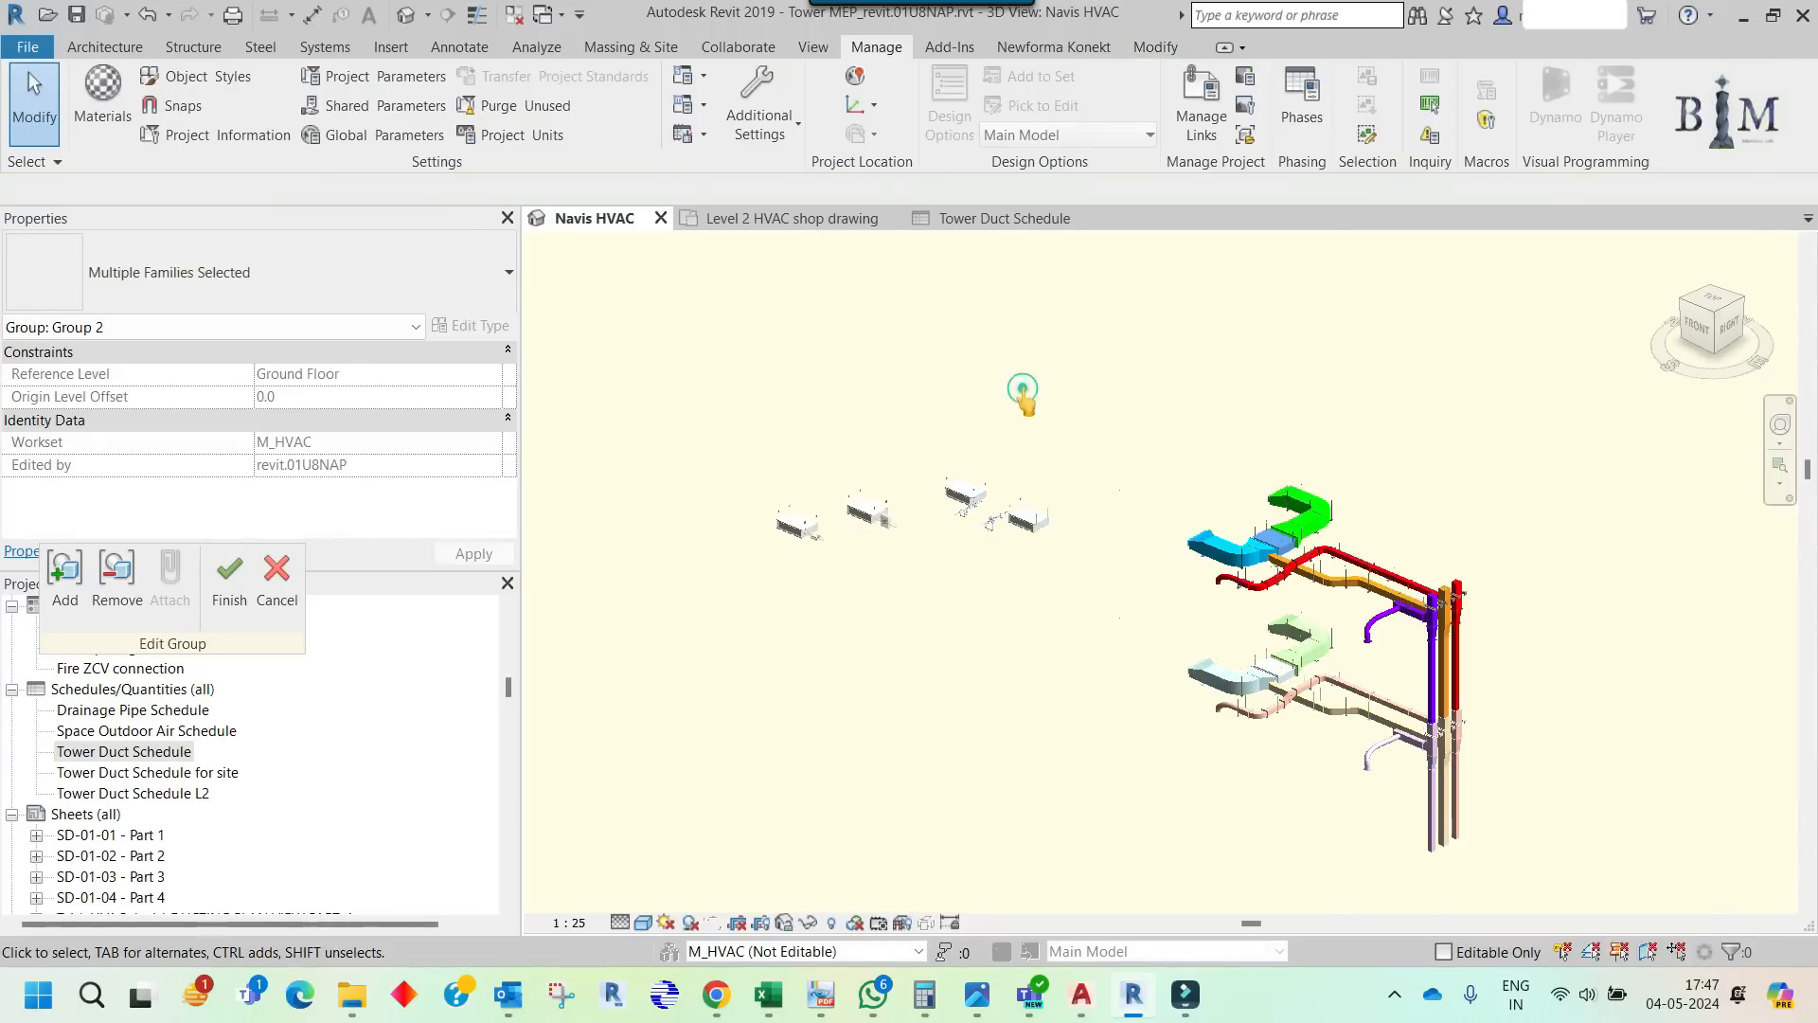
click(272, 574)
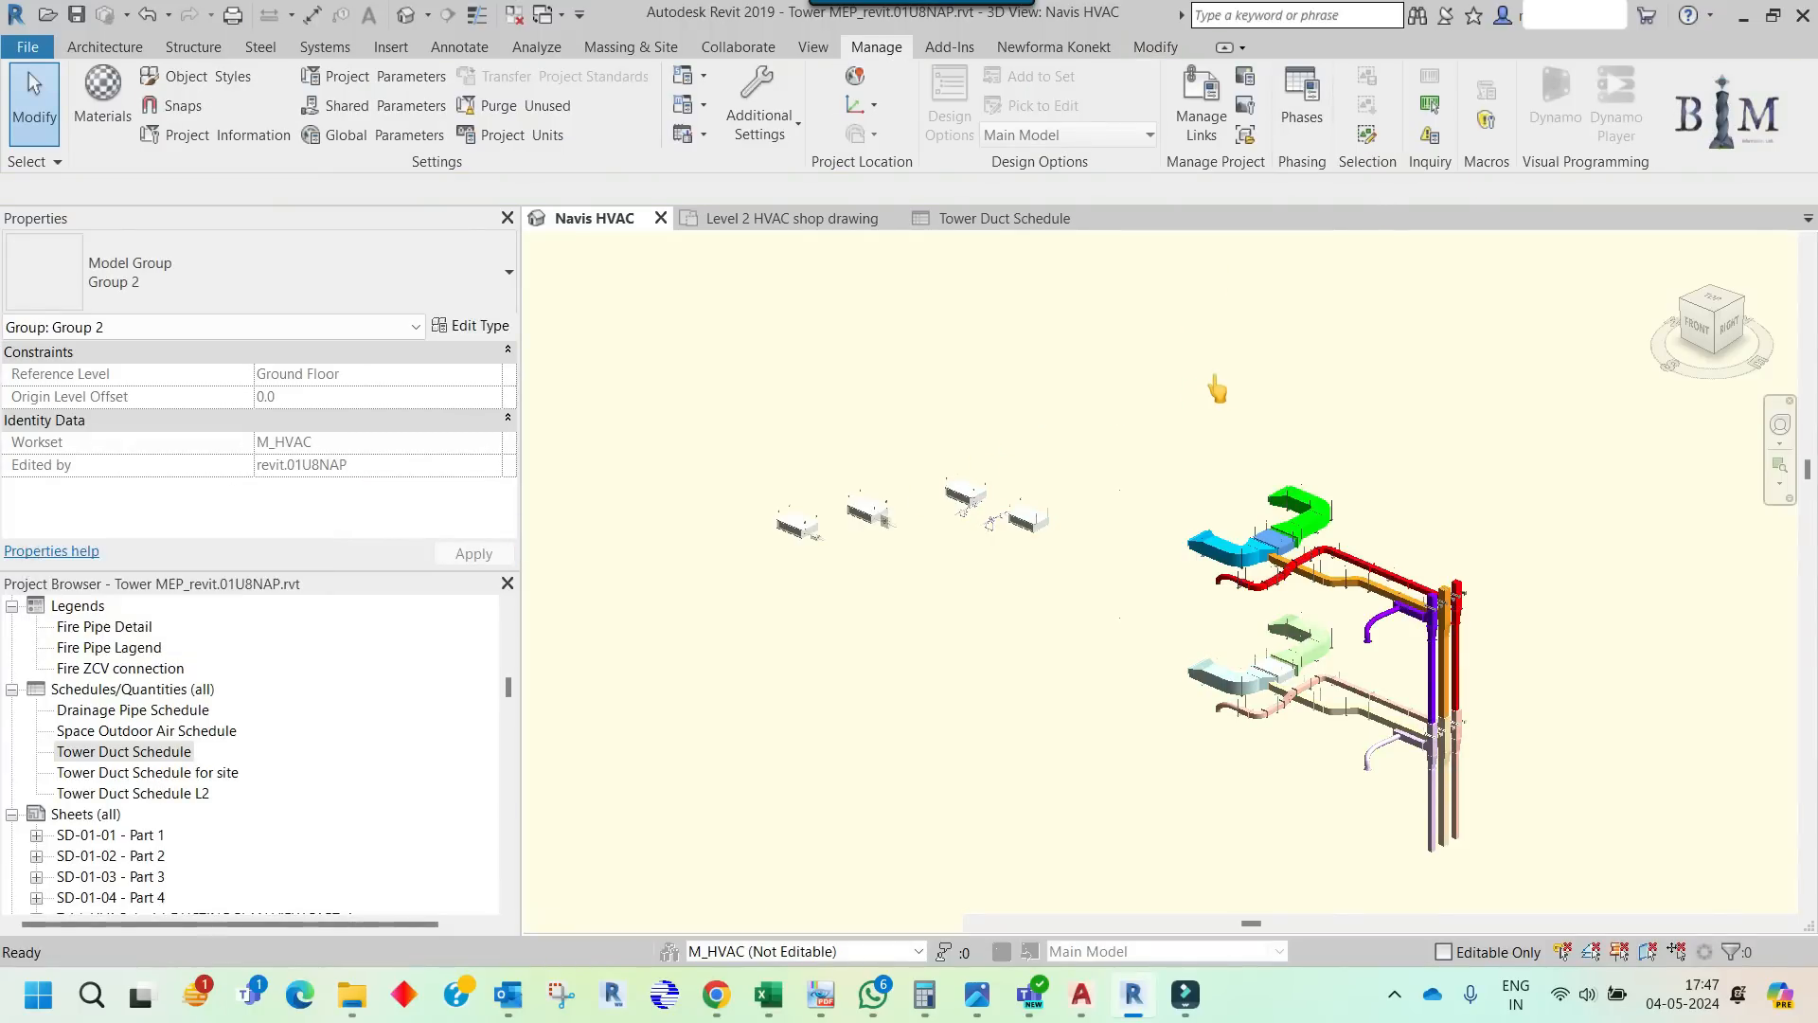
click(1148, 417)
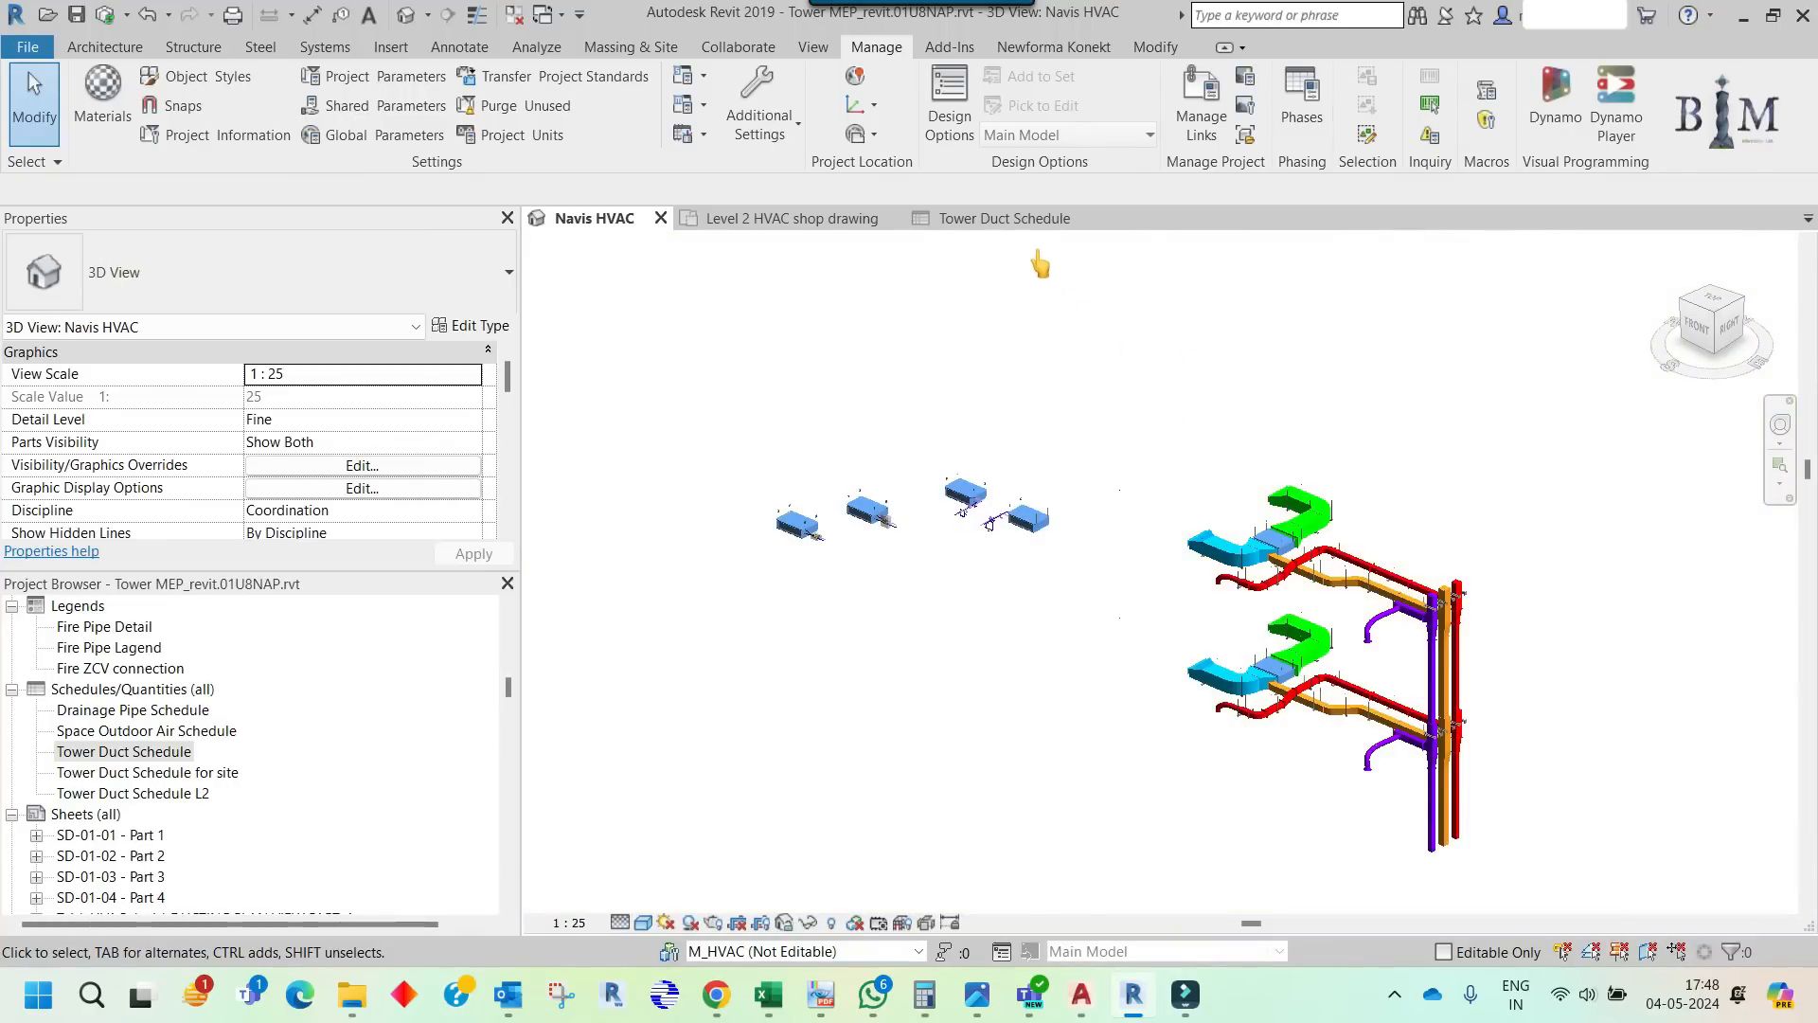
- Check the Tower Duct Schedule, then in Navis HVAC select the lower level's kitchen exhaust duct network and filter it to Ducts only
click(996, 223)
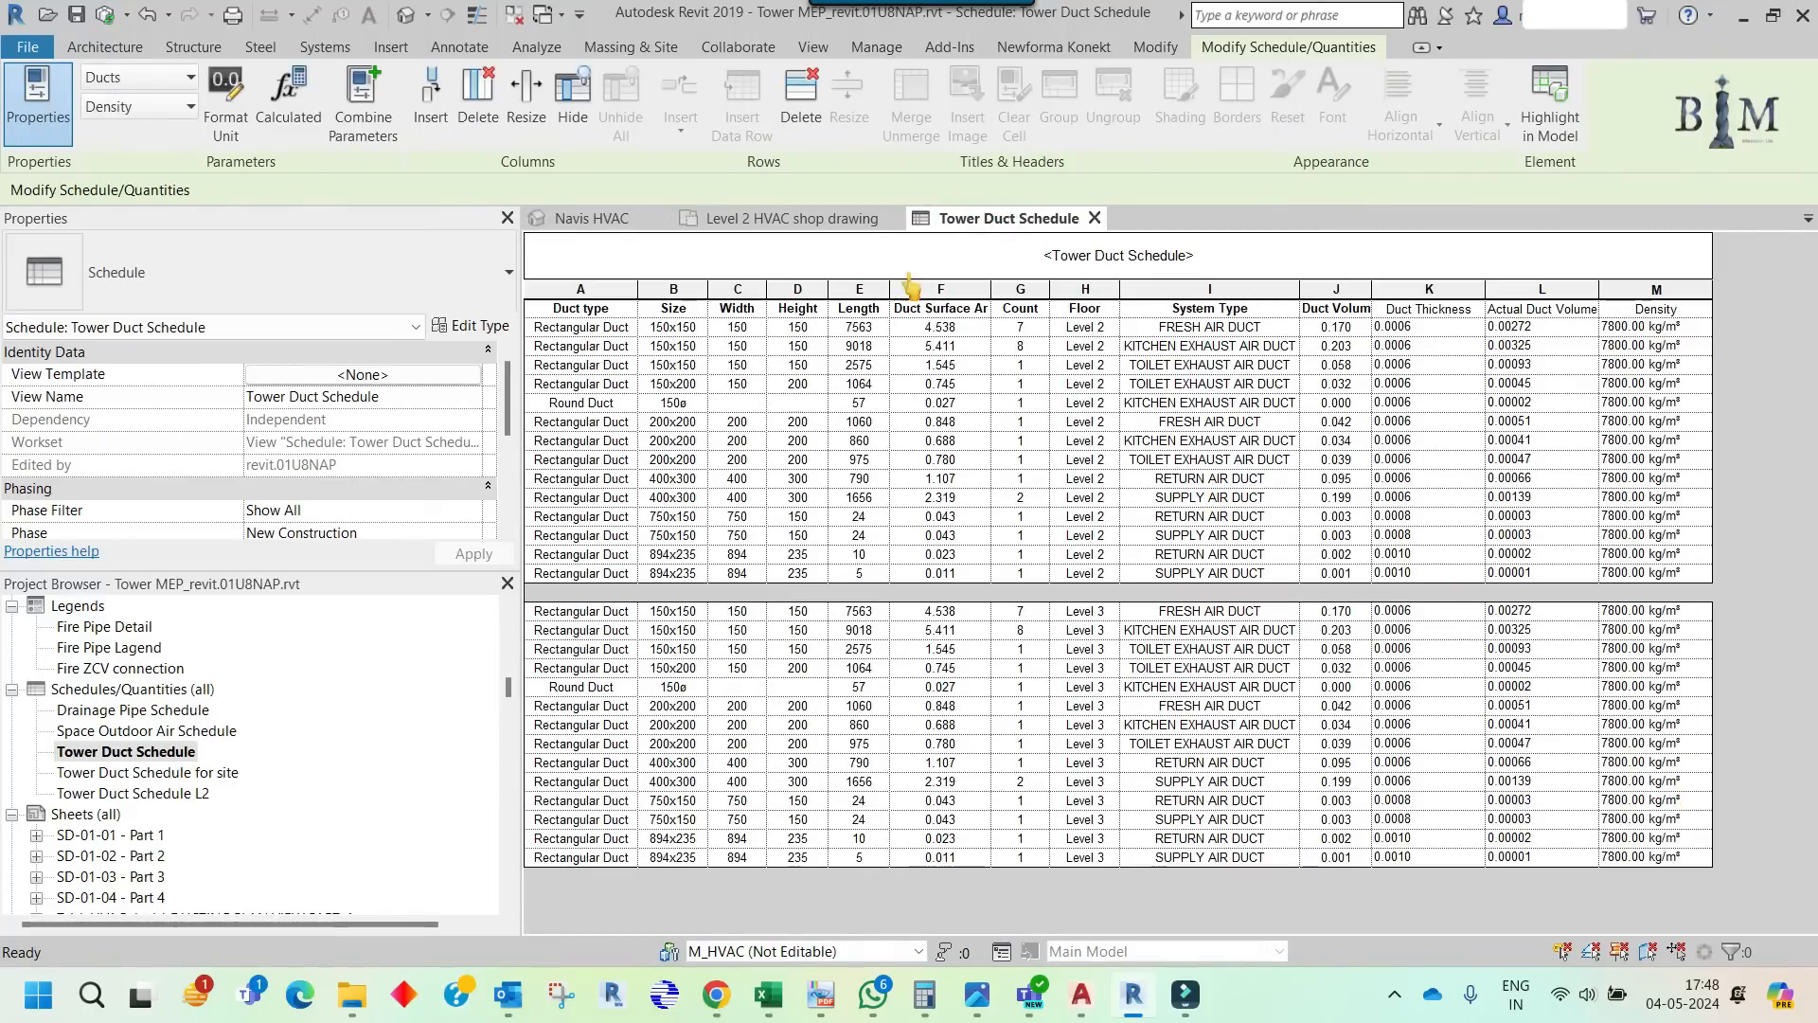
click(588, 219)
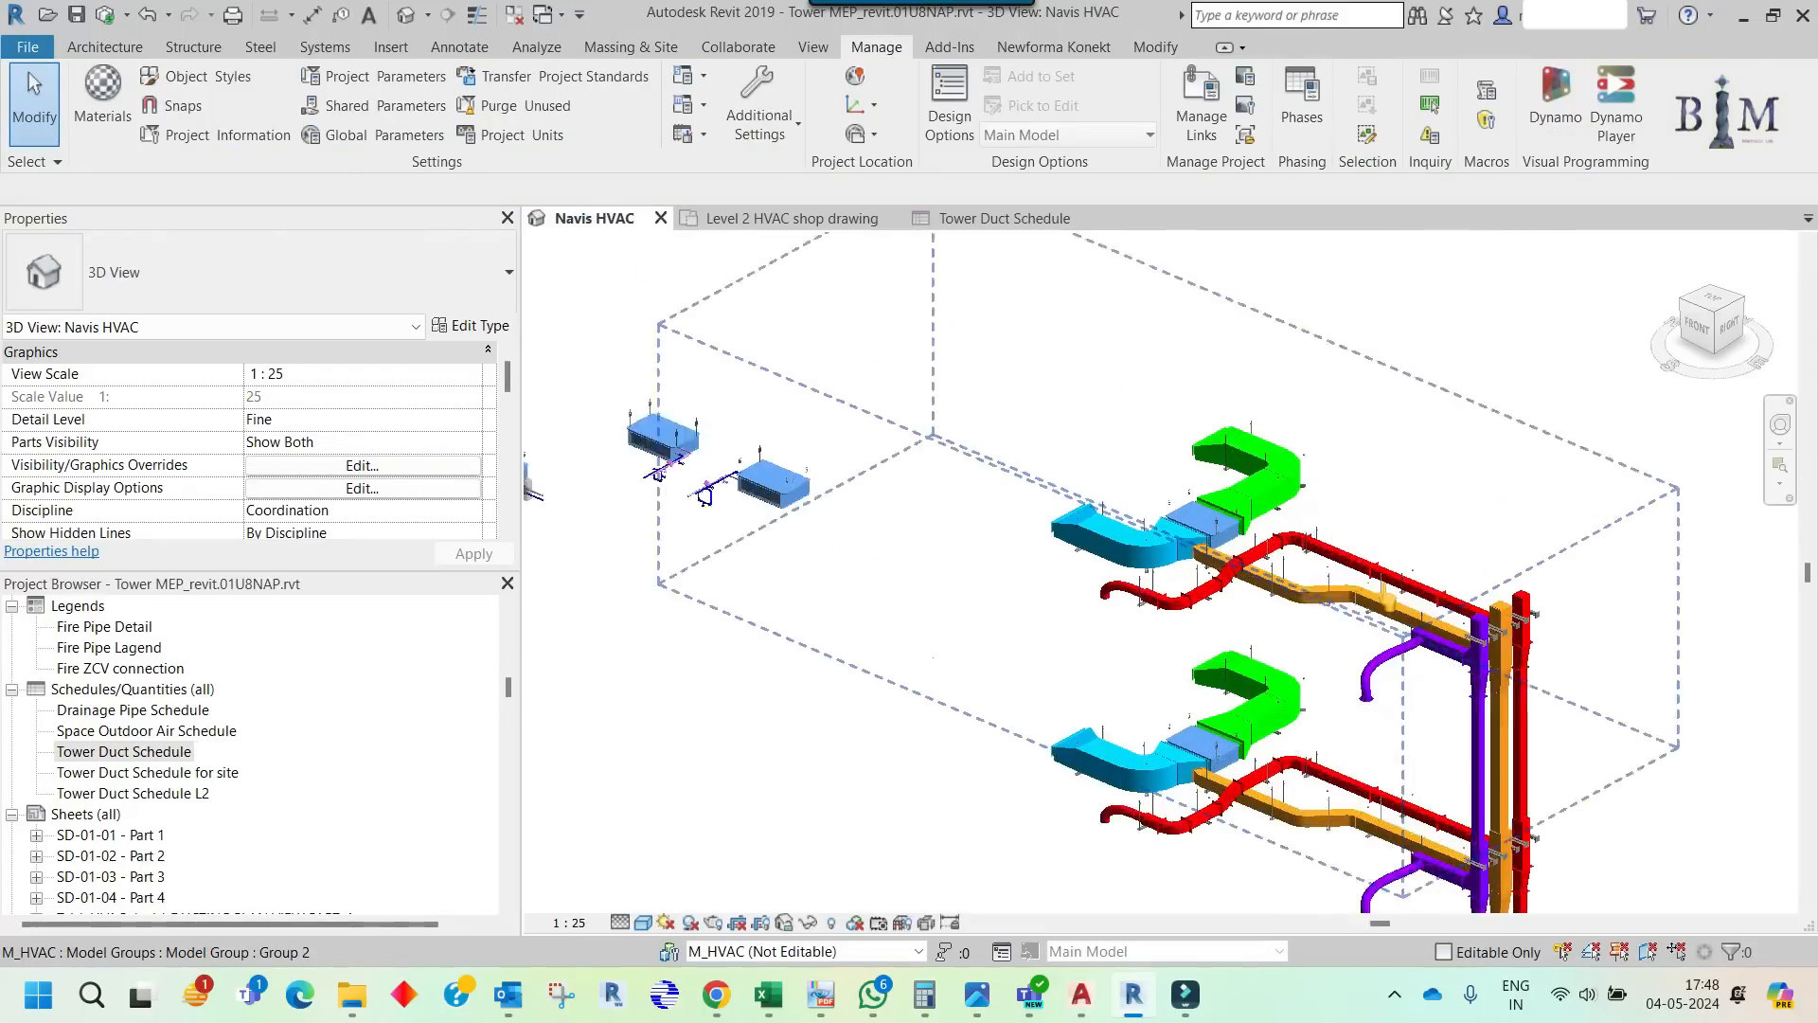
scroll(1375, 578, up, 1)
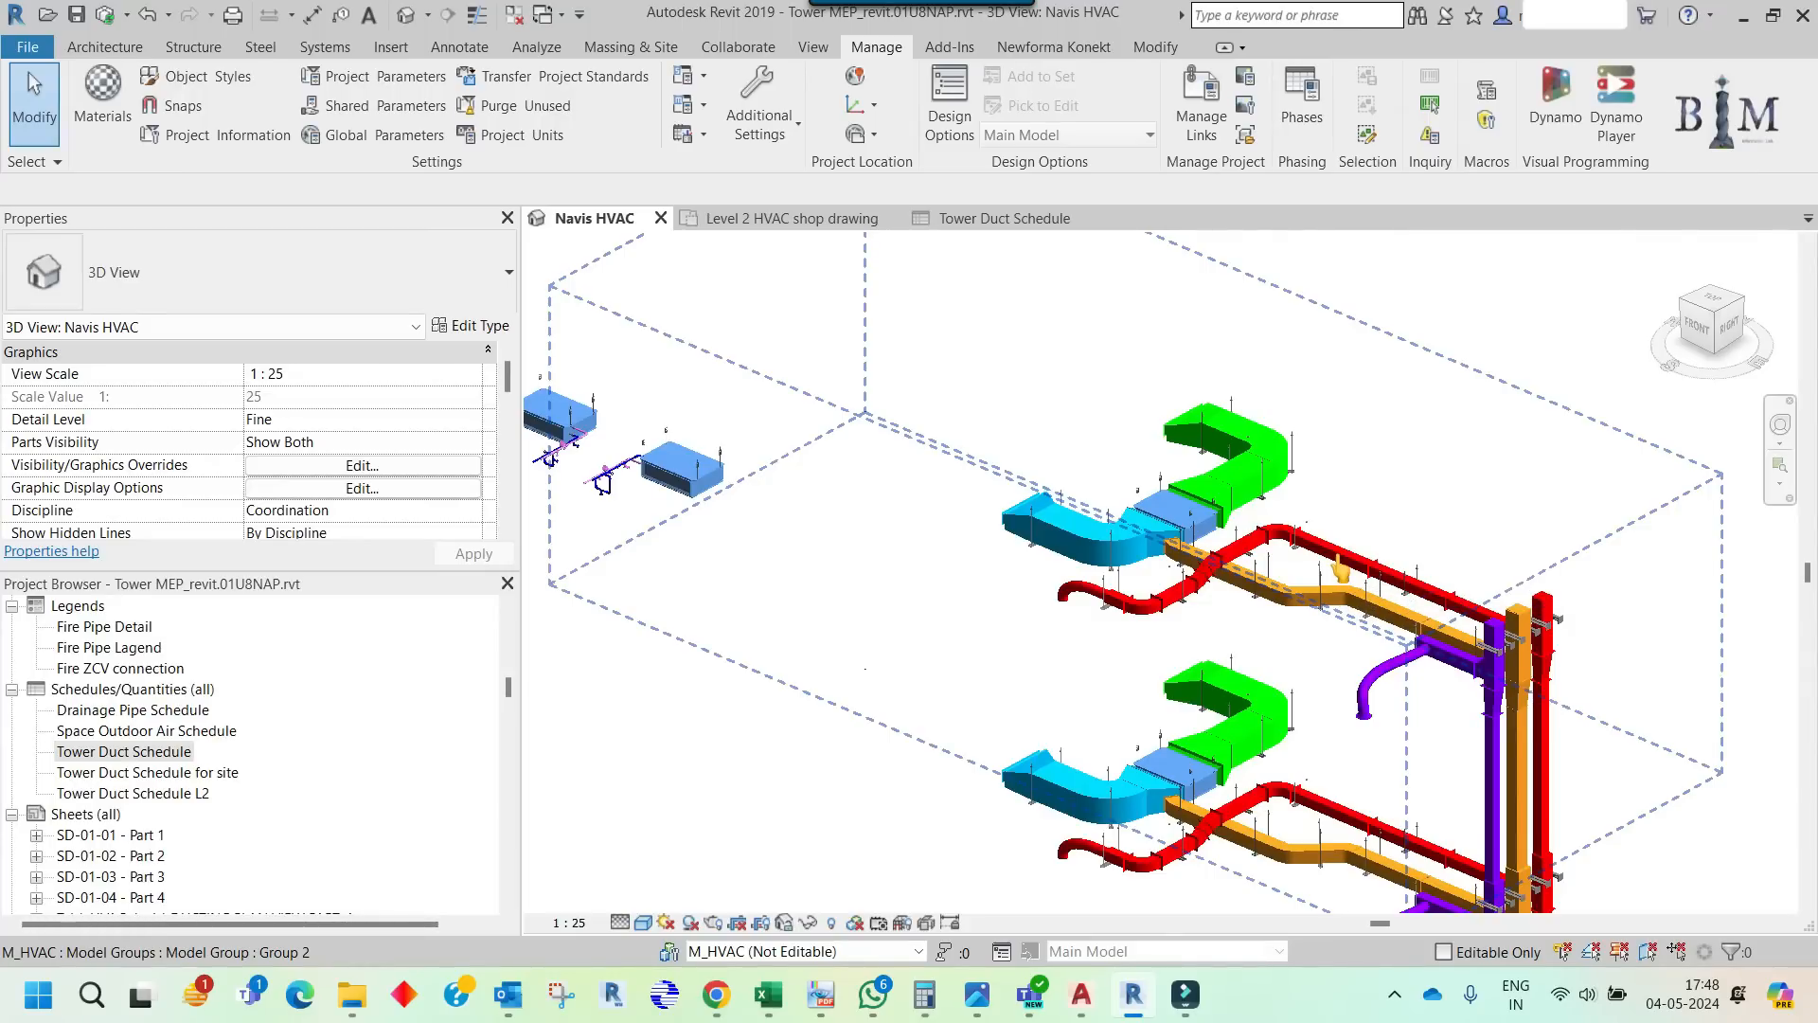
middle_drag(1340, 571, 1164, 316)
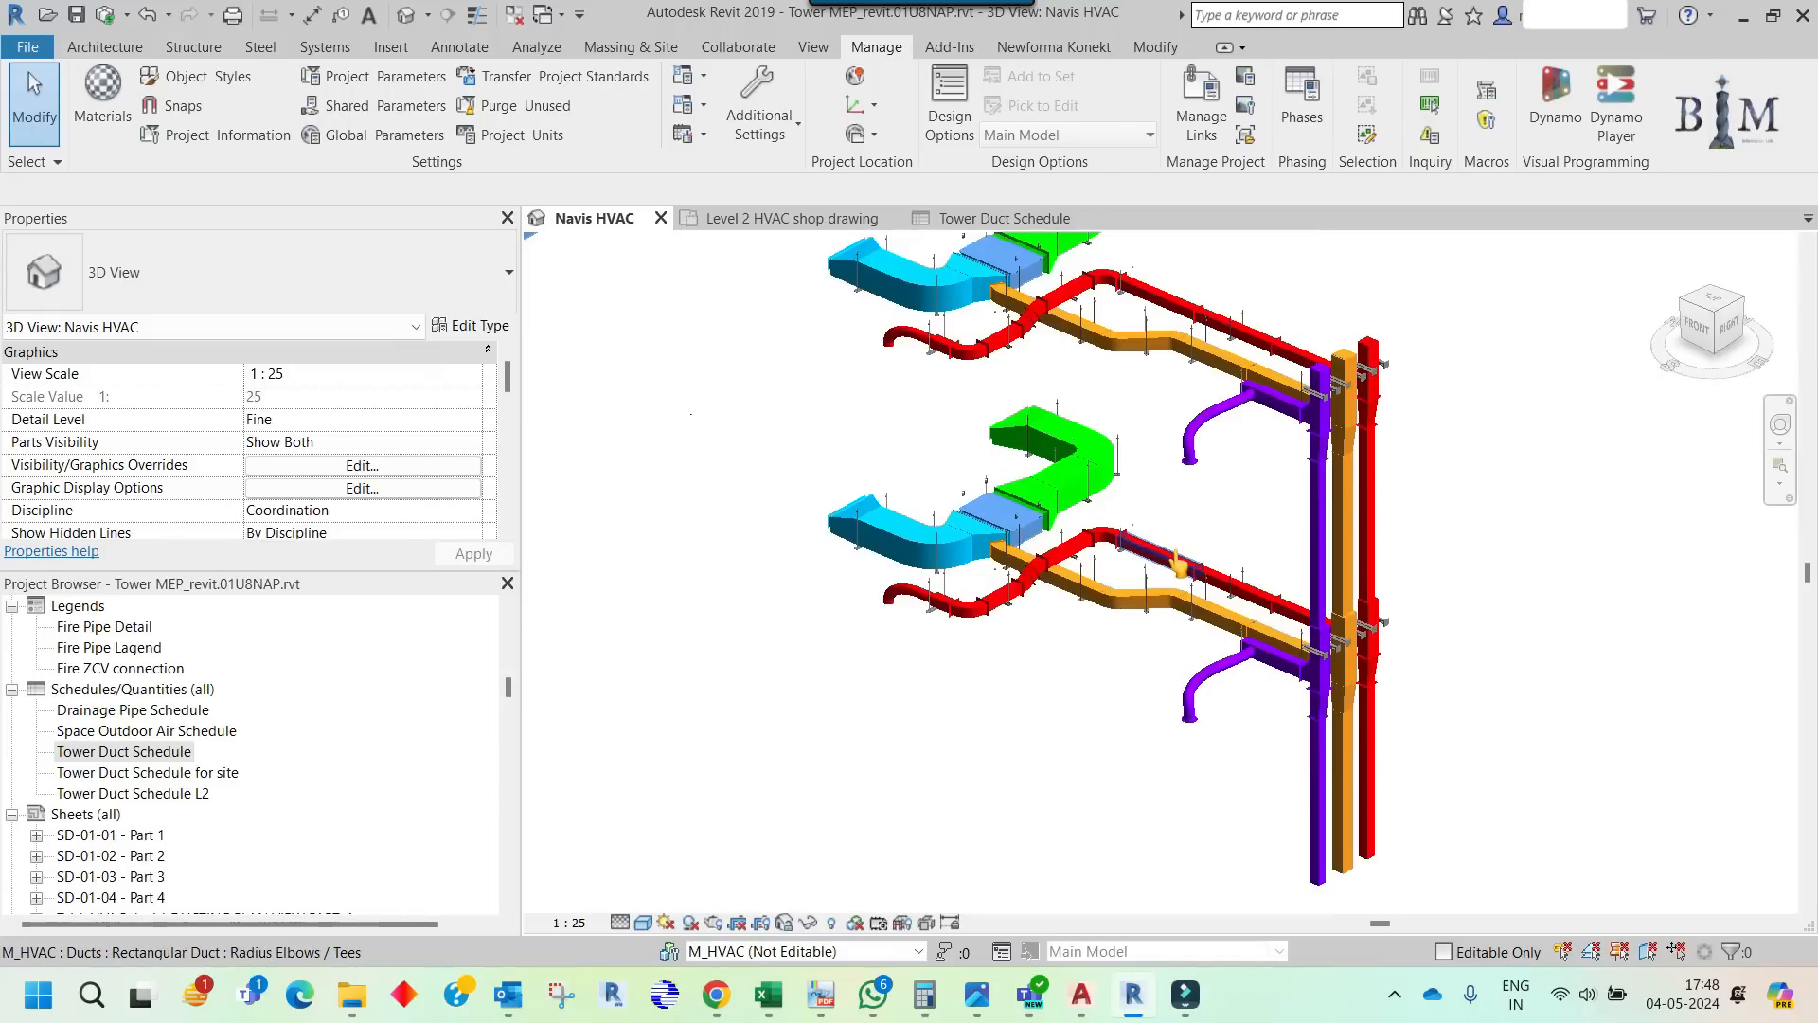
key(Tab)
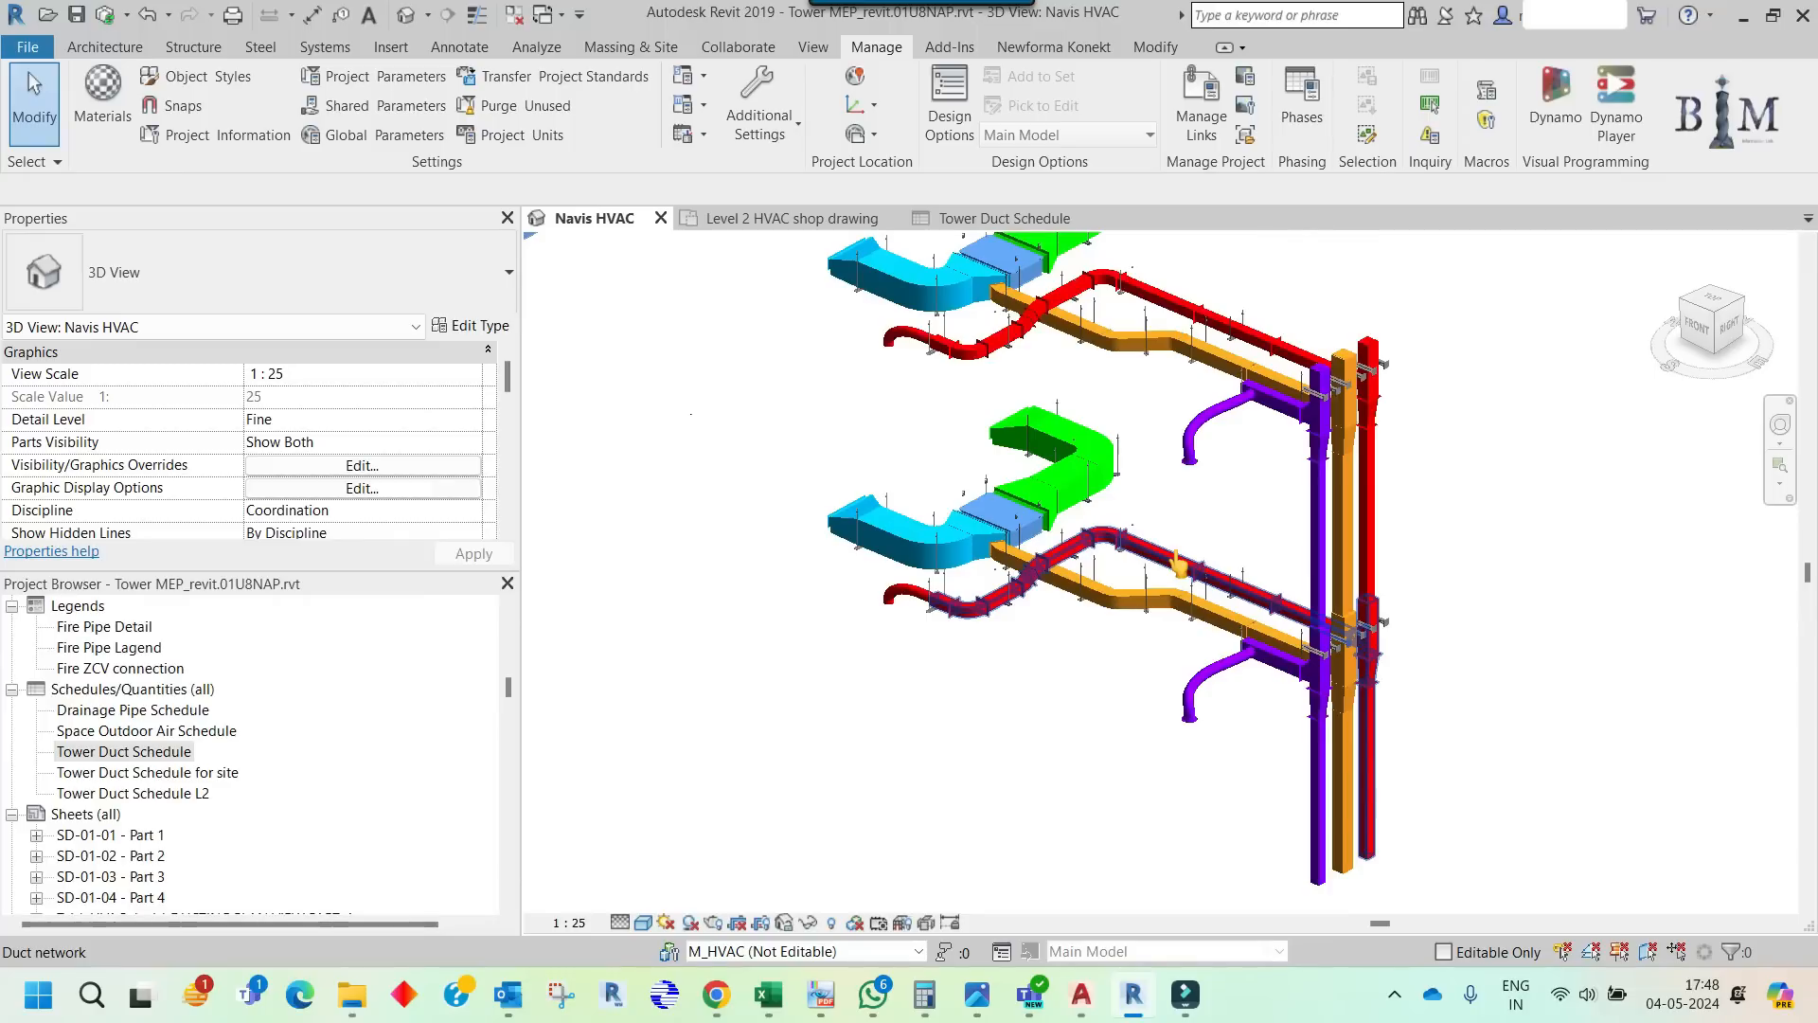
click(1174, 556)
mouse_move(1538, 139)
mouse_move(1750, 154)
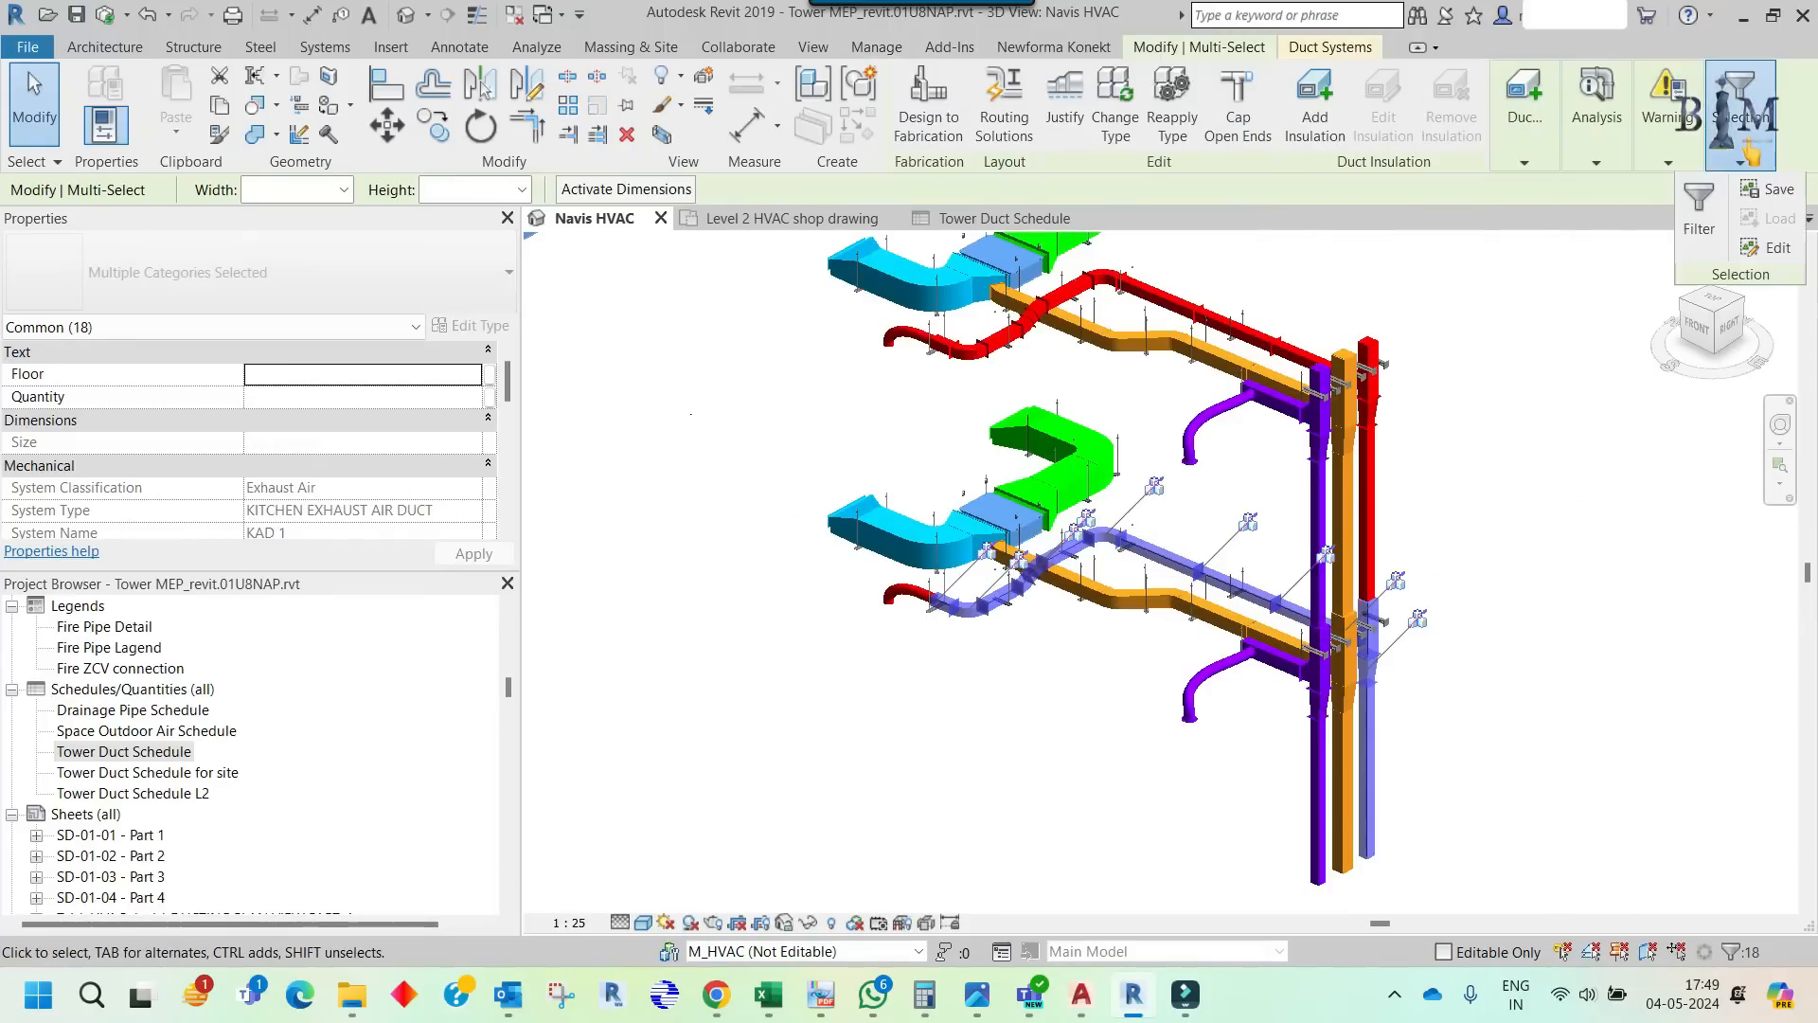
click(1699, 207)
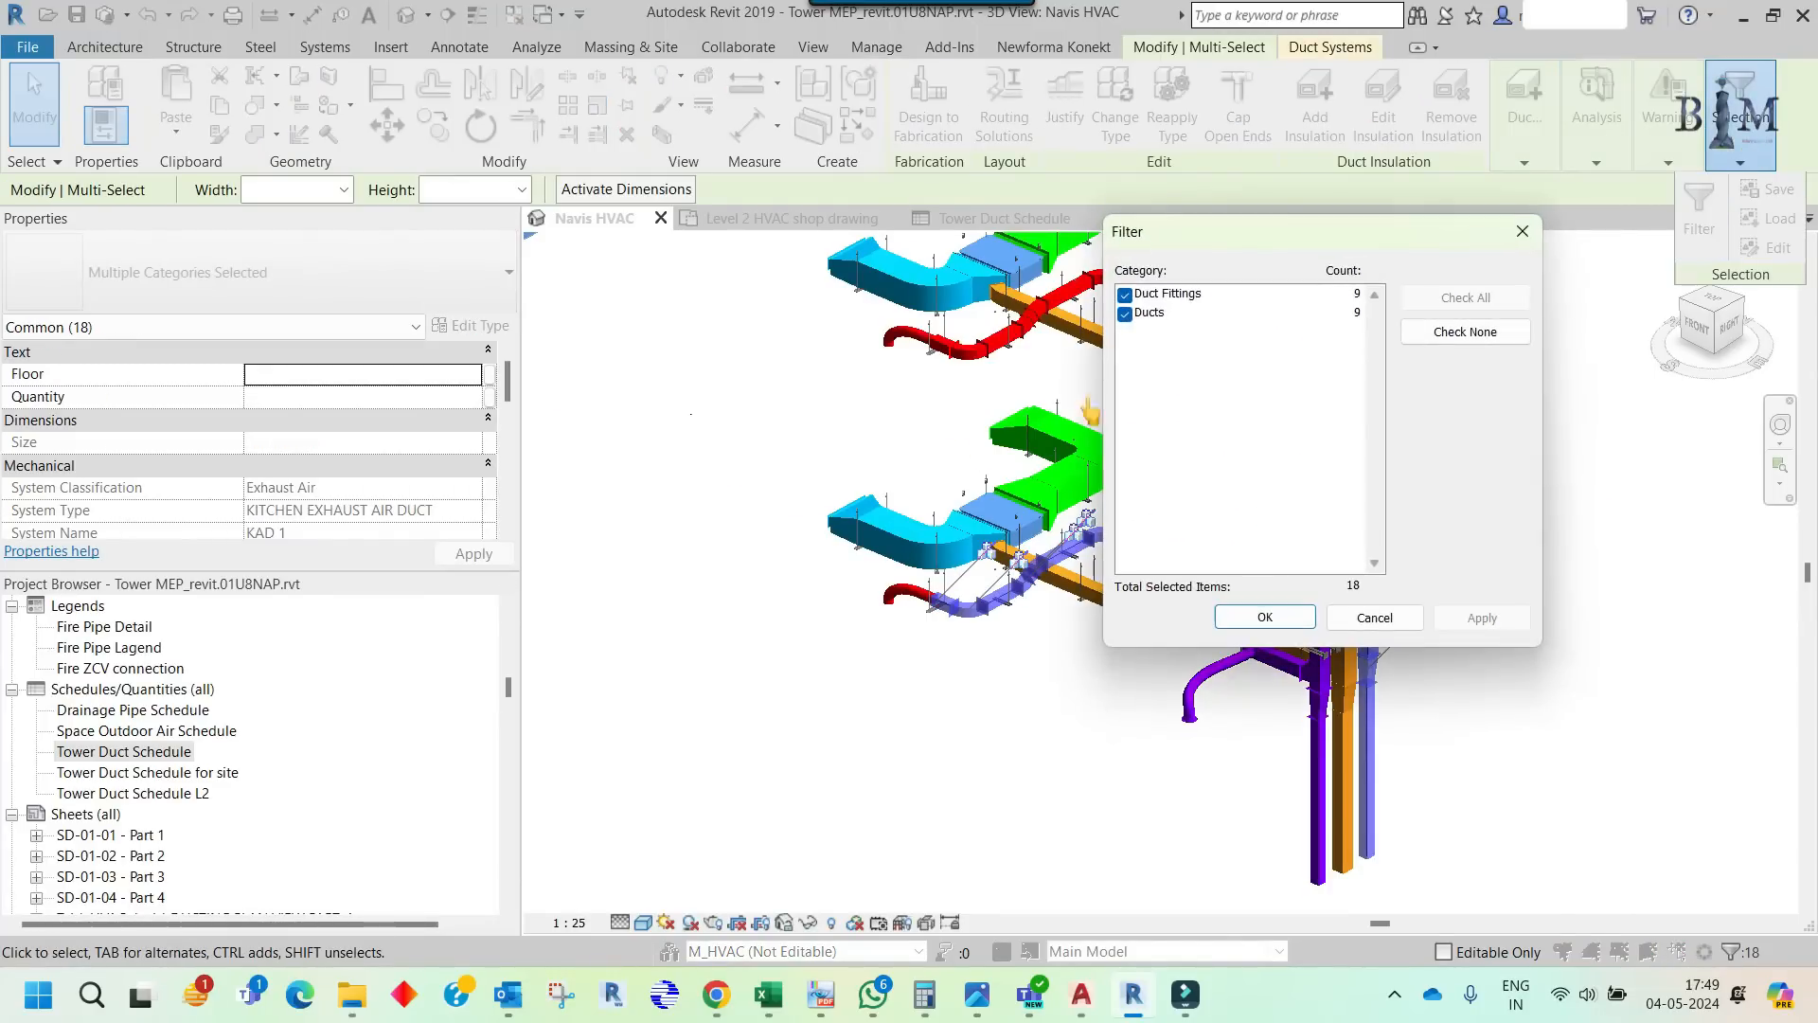
click(1125, 294)
click(1239, 617)
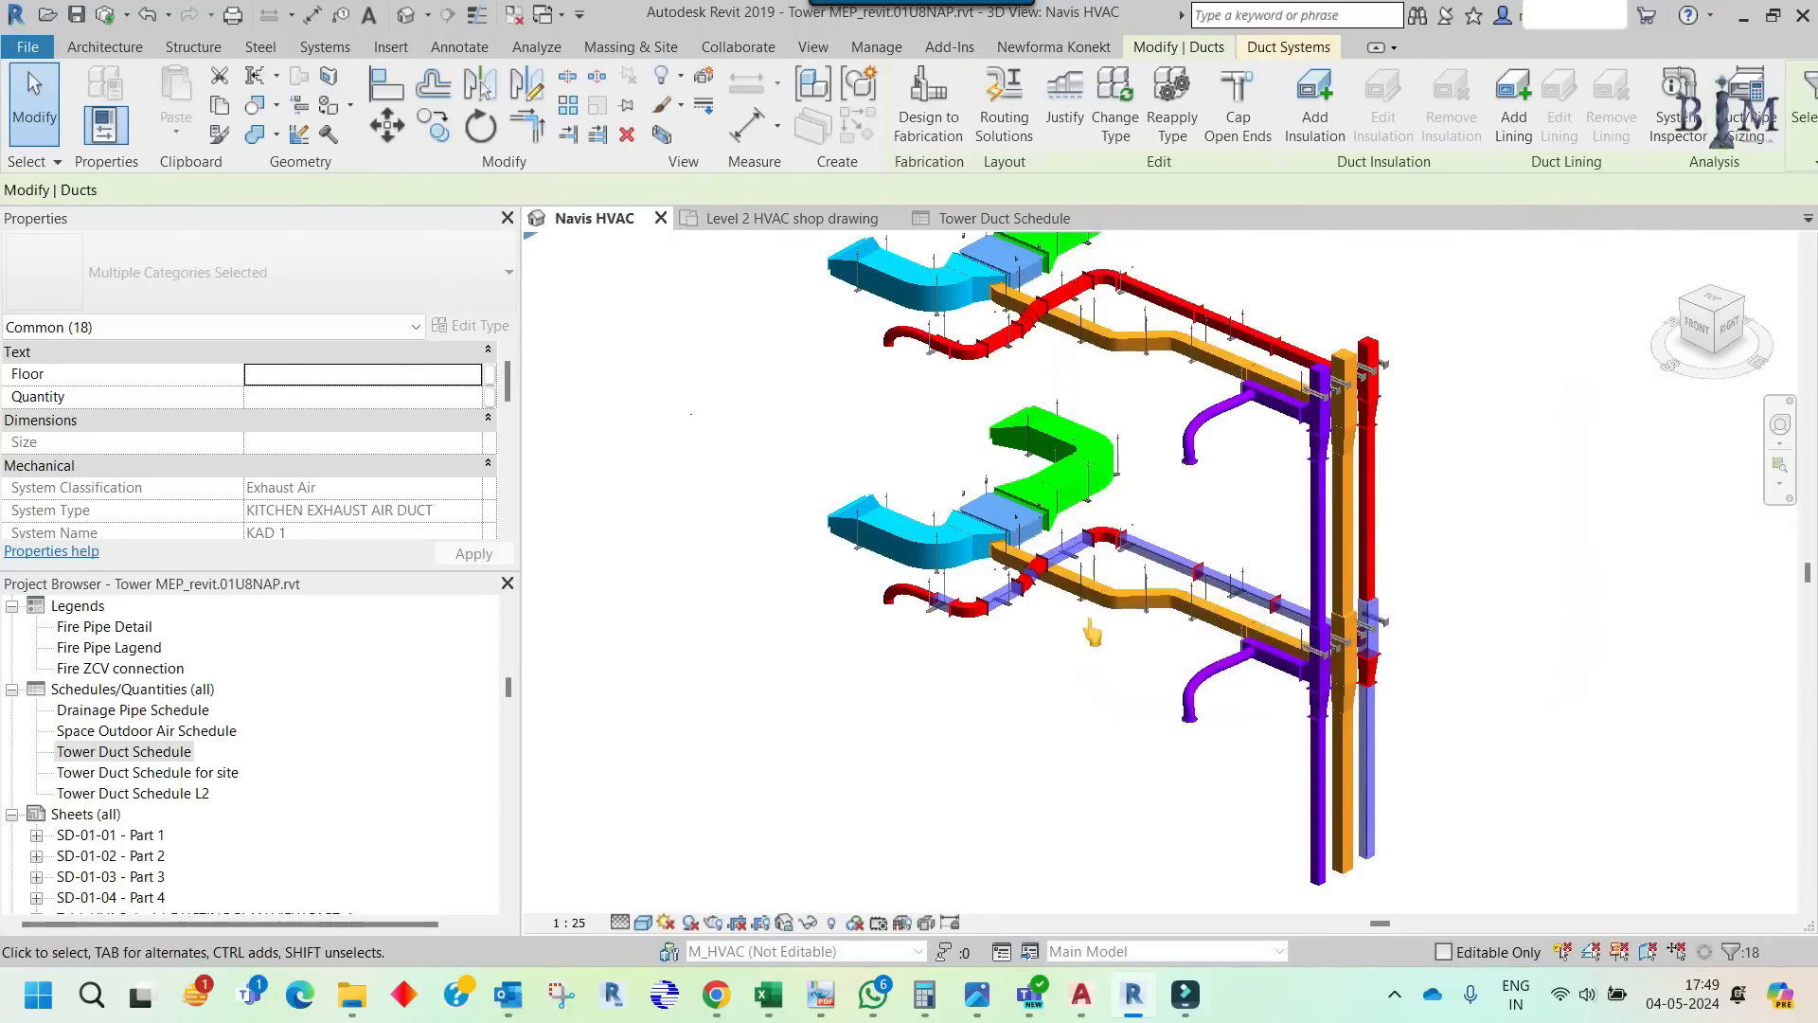
- Look up the black steel density in the Duct Volume workbook in Excel, and set the selected ducts' Density to 7700 kg/m³ in Revit
mouse_move(768, 994)
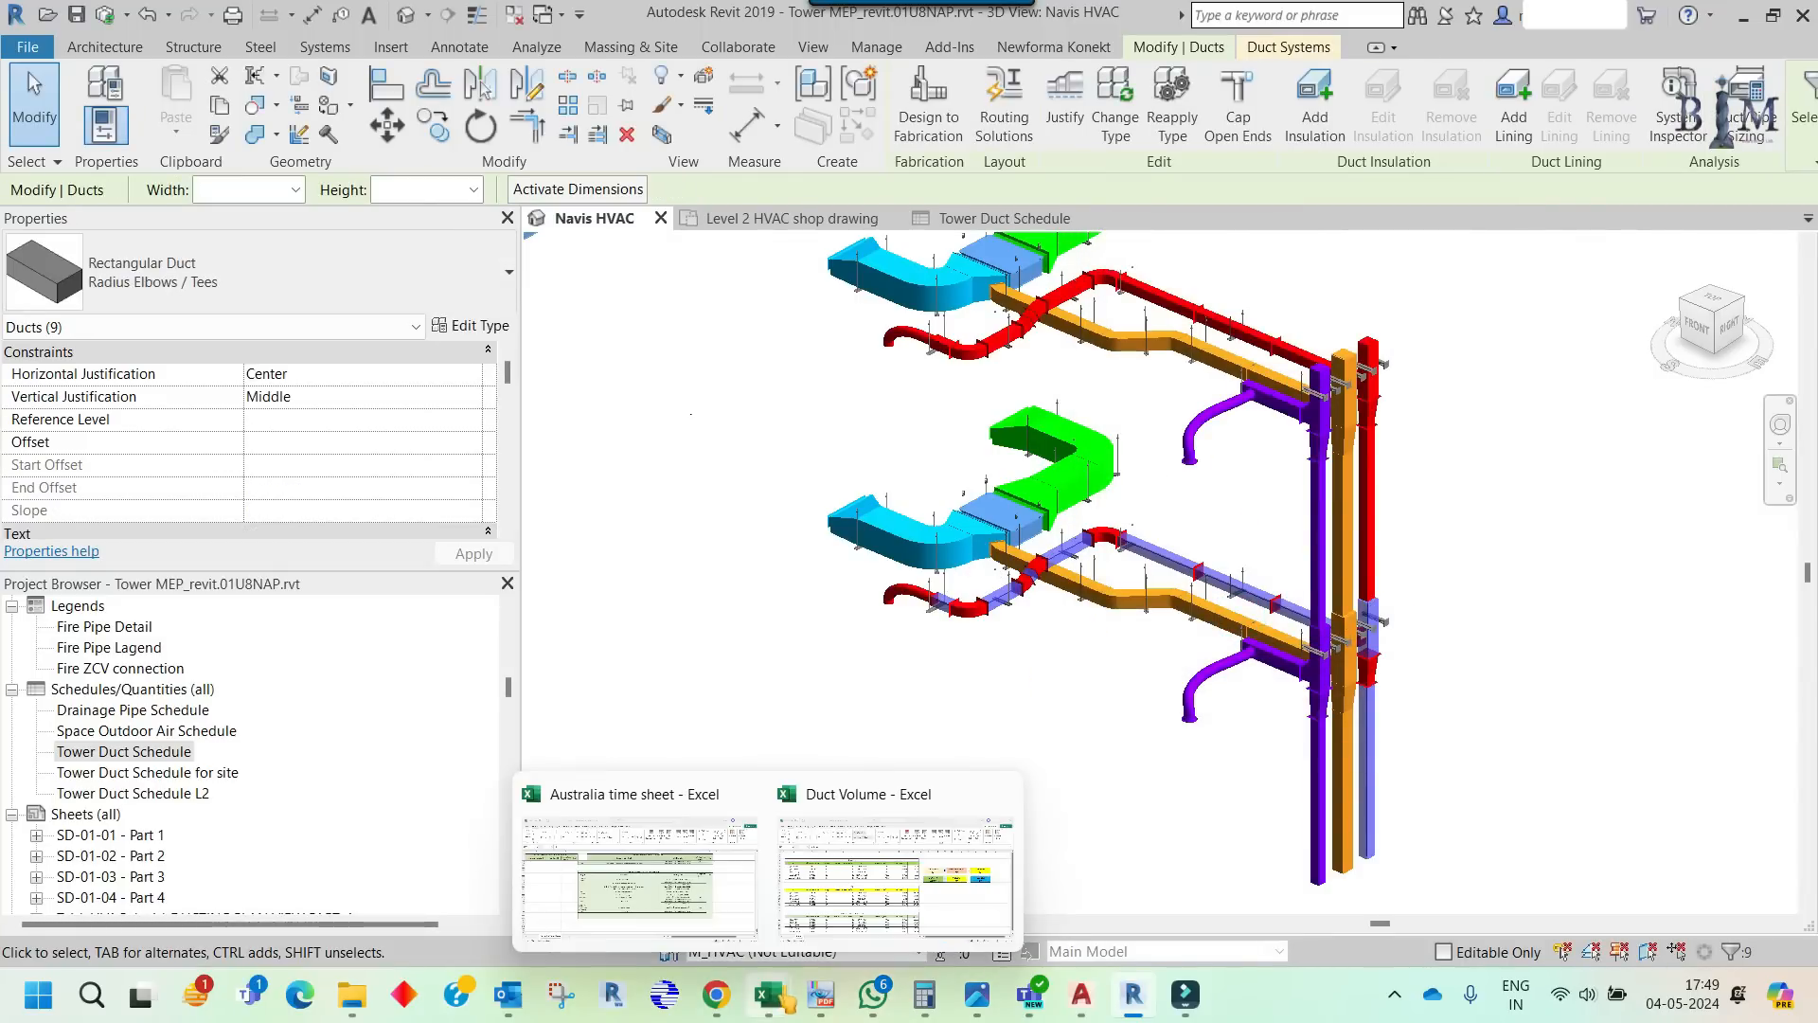
click(880, 867)
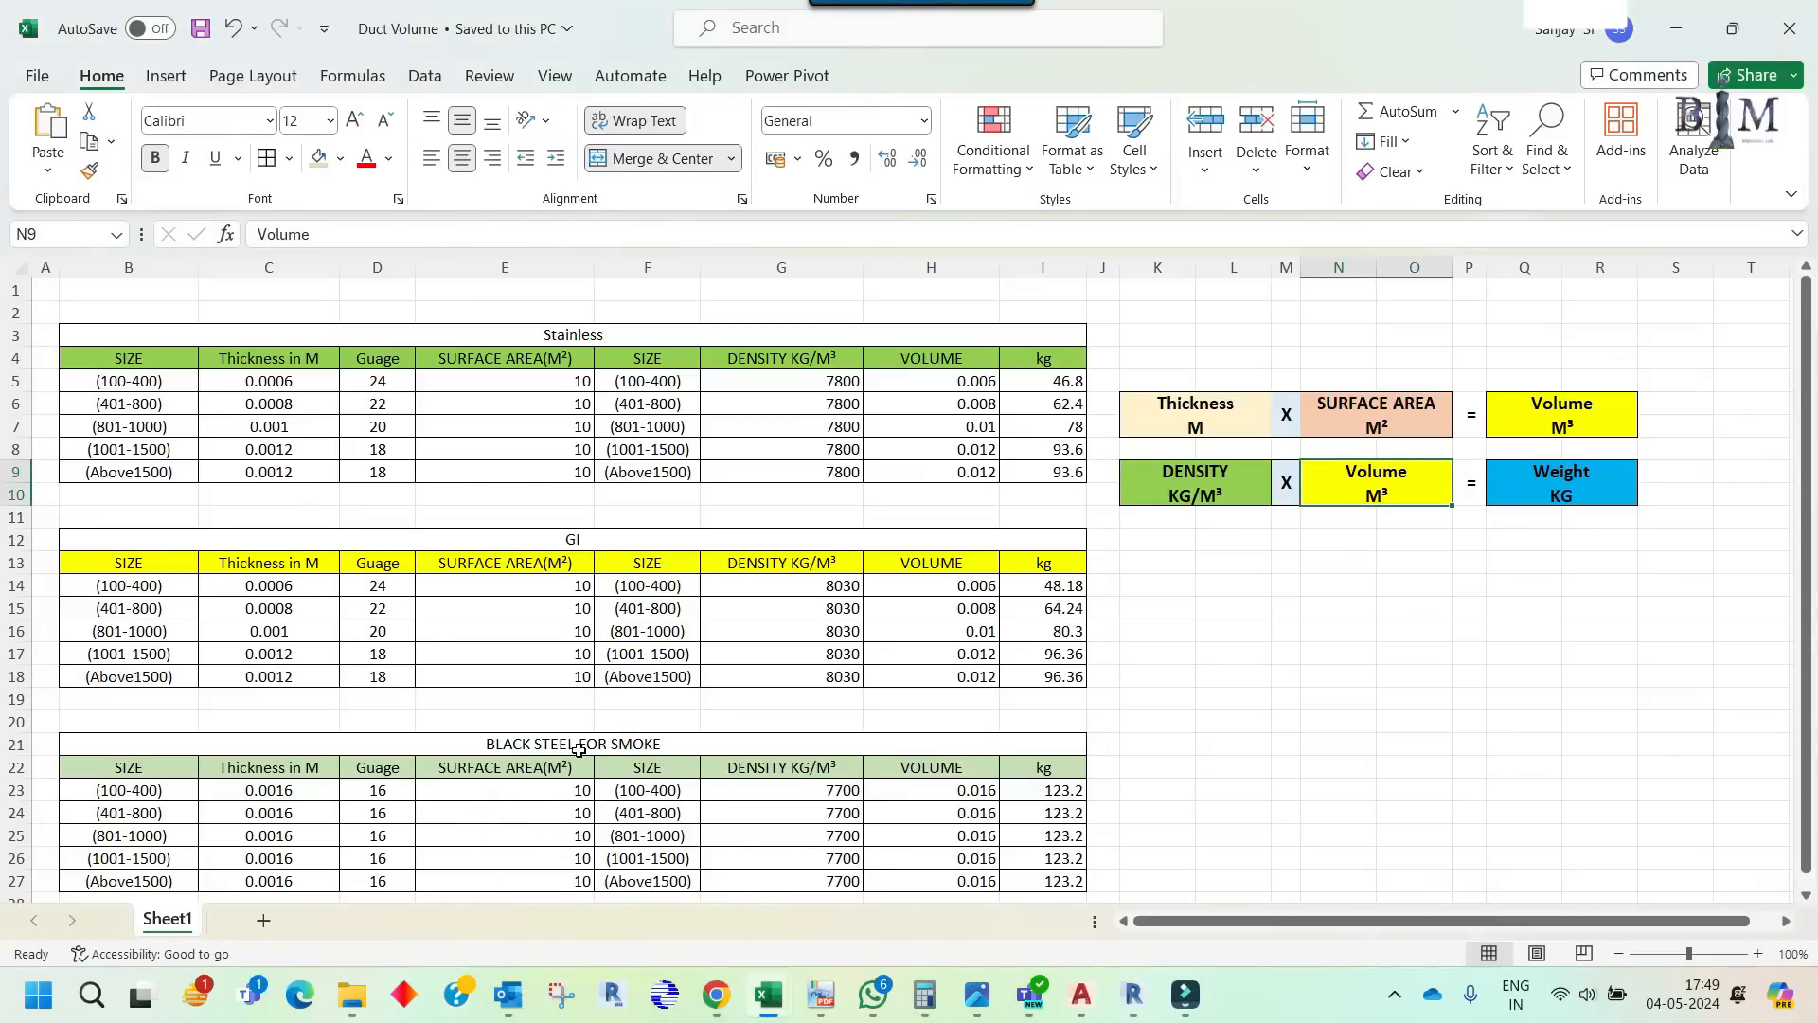
scroll(574, 757, down, 1)
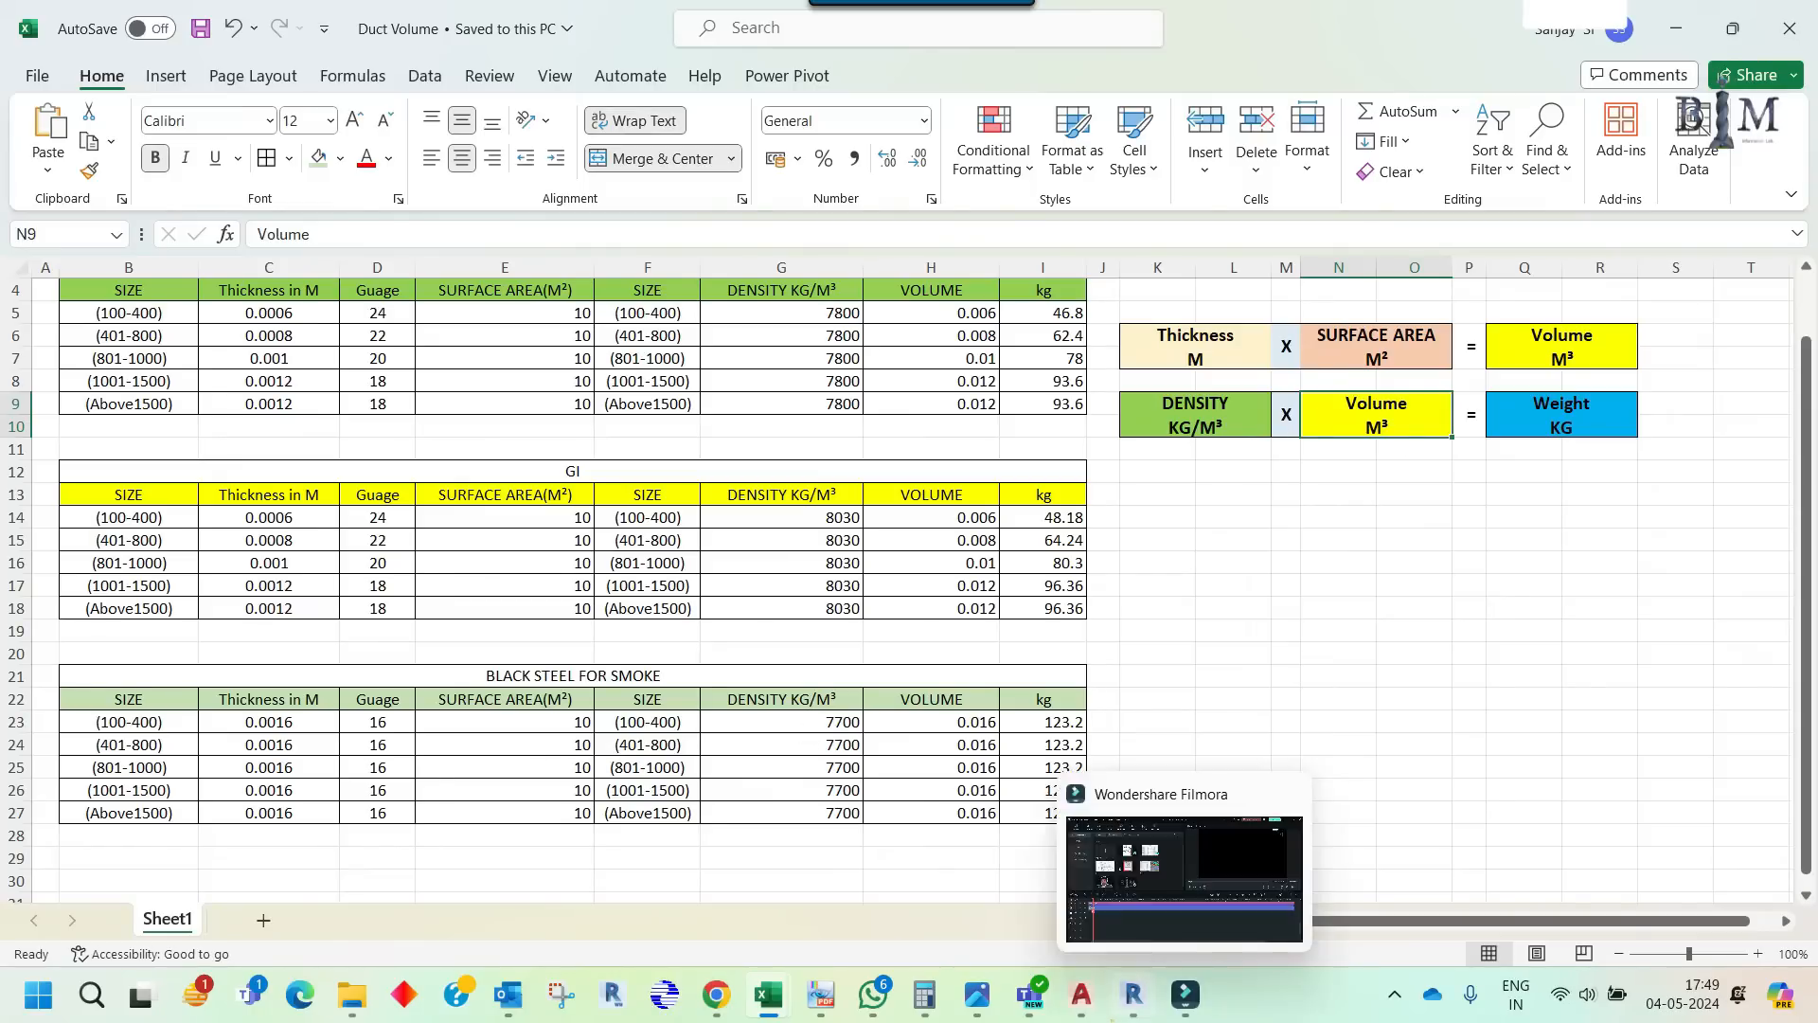
click(1133, 994)
scroll(284, 464, down, 3)
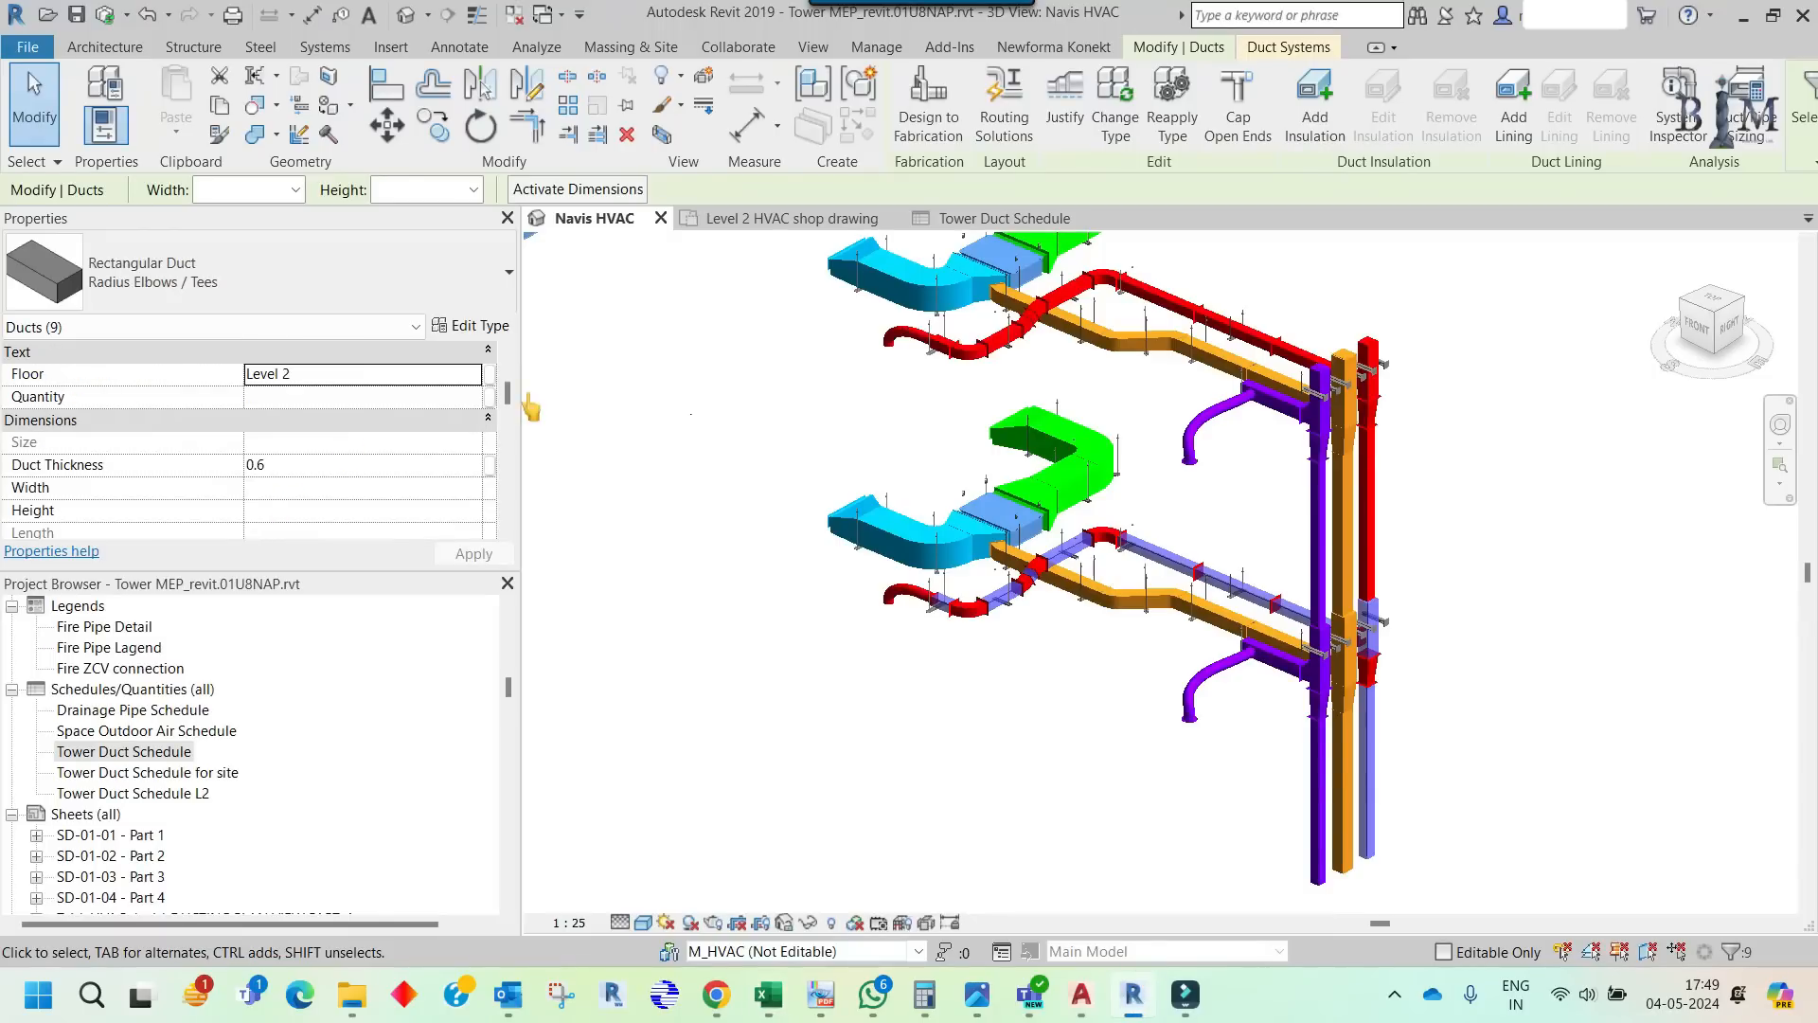
drag(508, 392, 511, 530)
click(261, 488)
click(259, 487)
drag(254, 488, 265, 487)
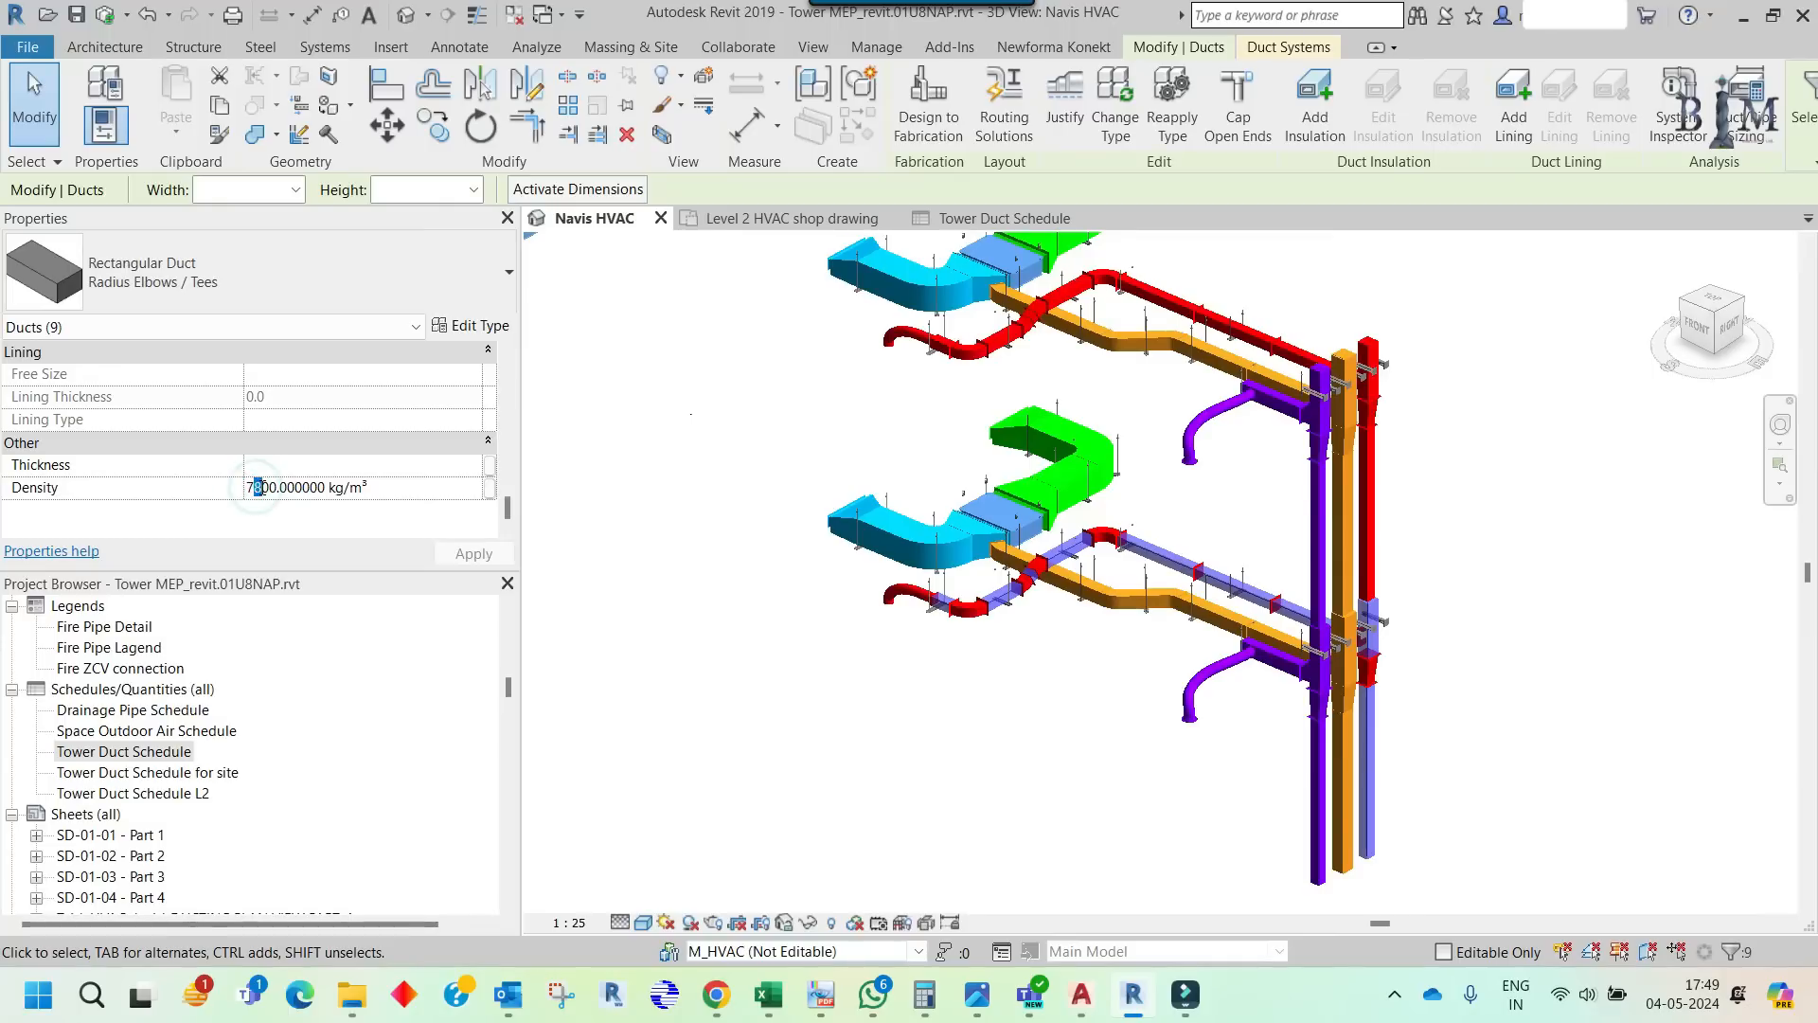
text(7)
click(763, 515)
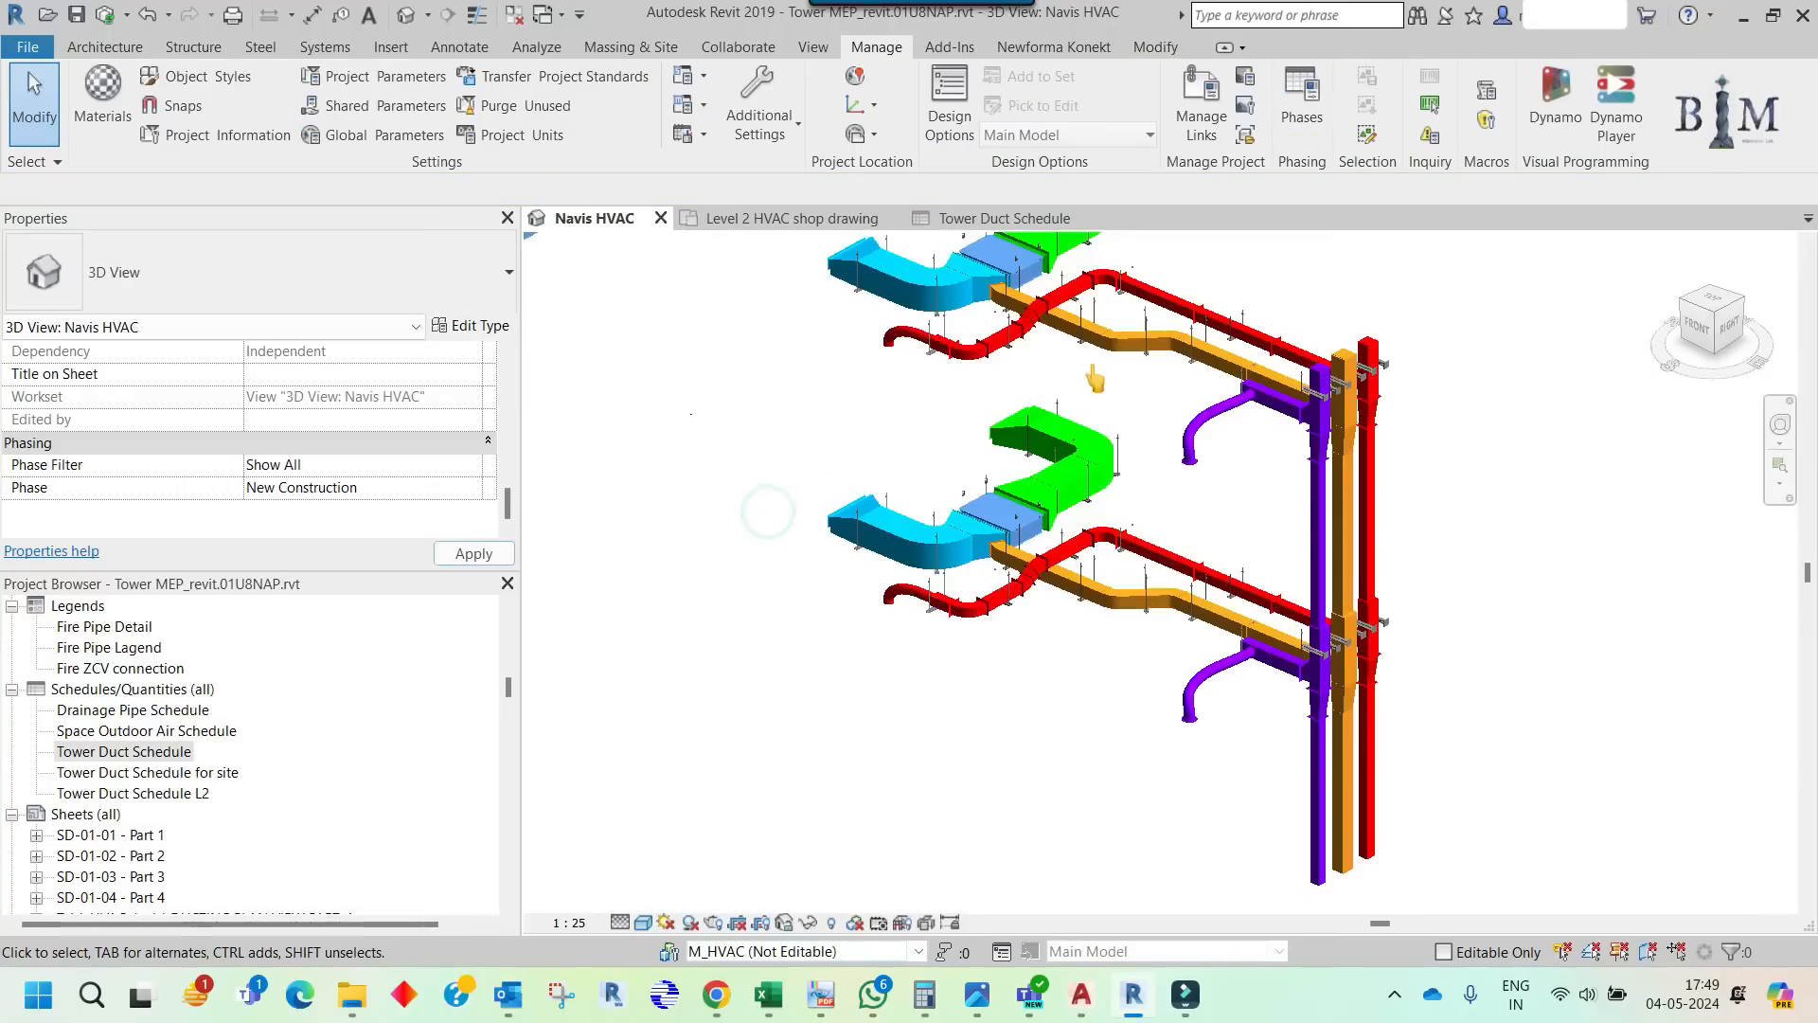
- Open the upper level's model group Group 2 for editing and select only the ducts of its kitchen exhaust network
click(1316, 360)
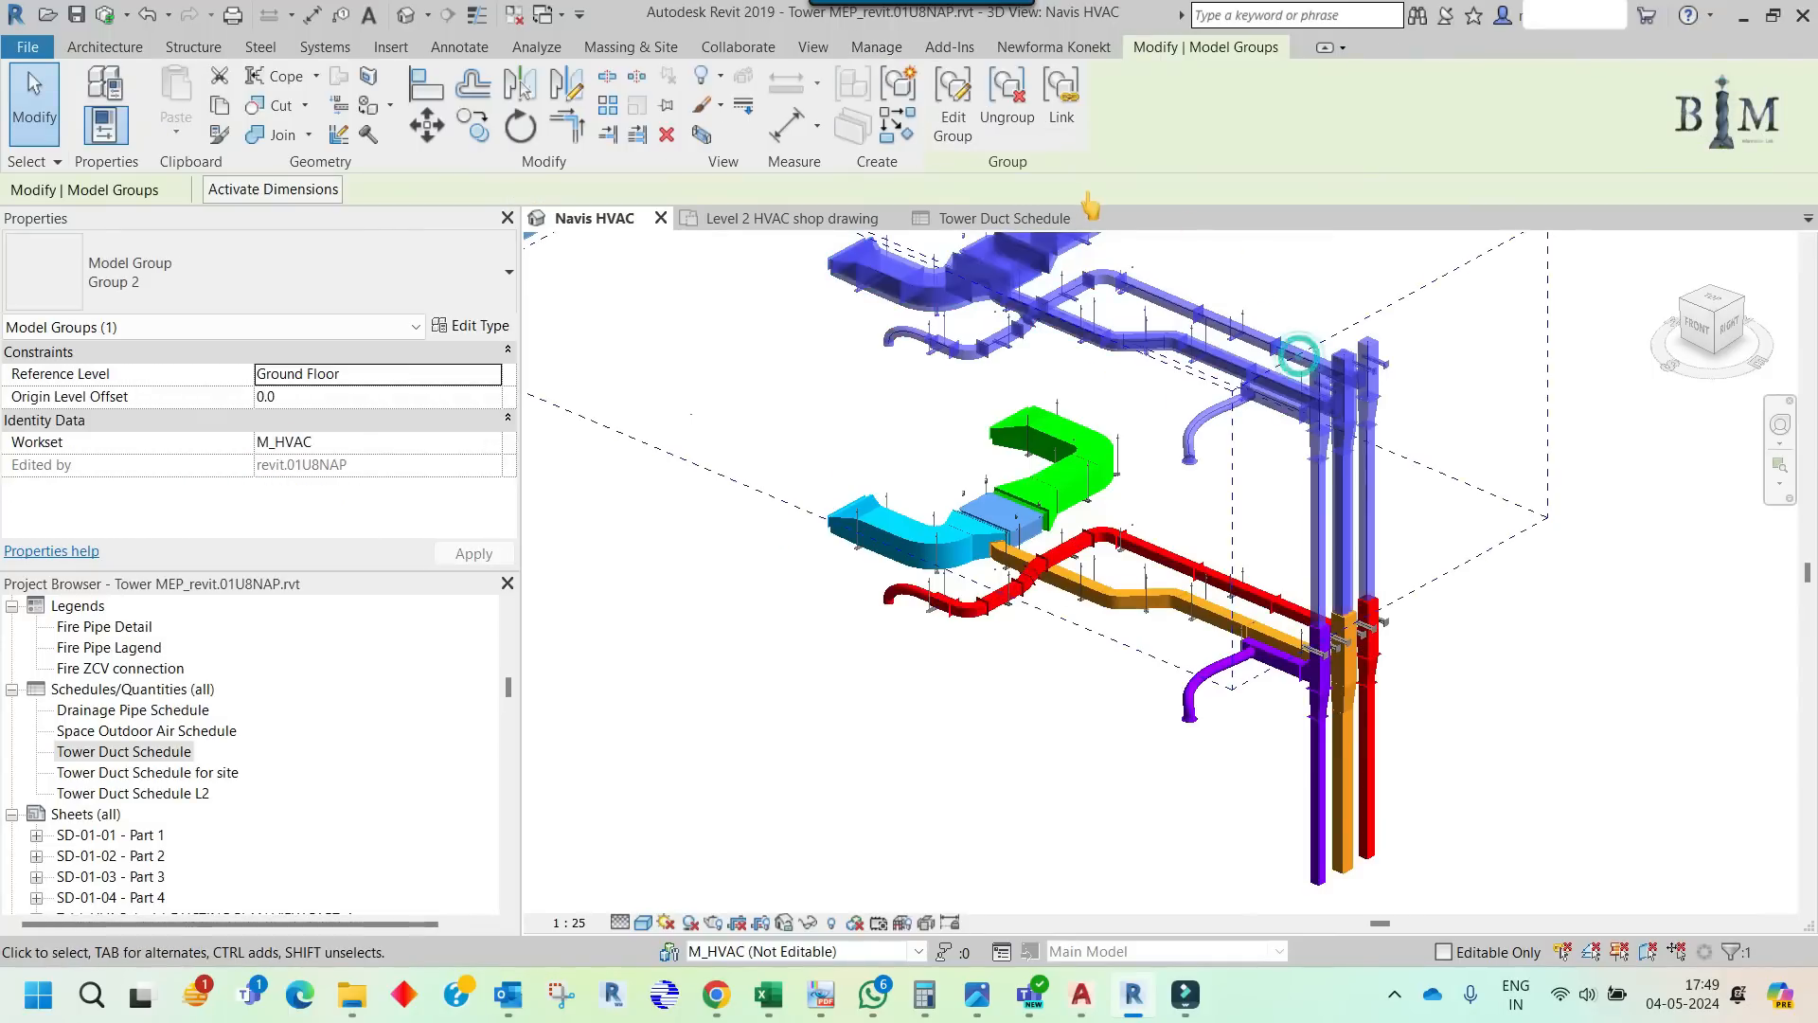
click(970, 133)
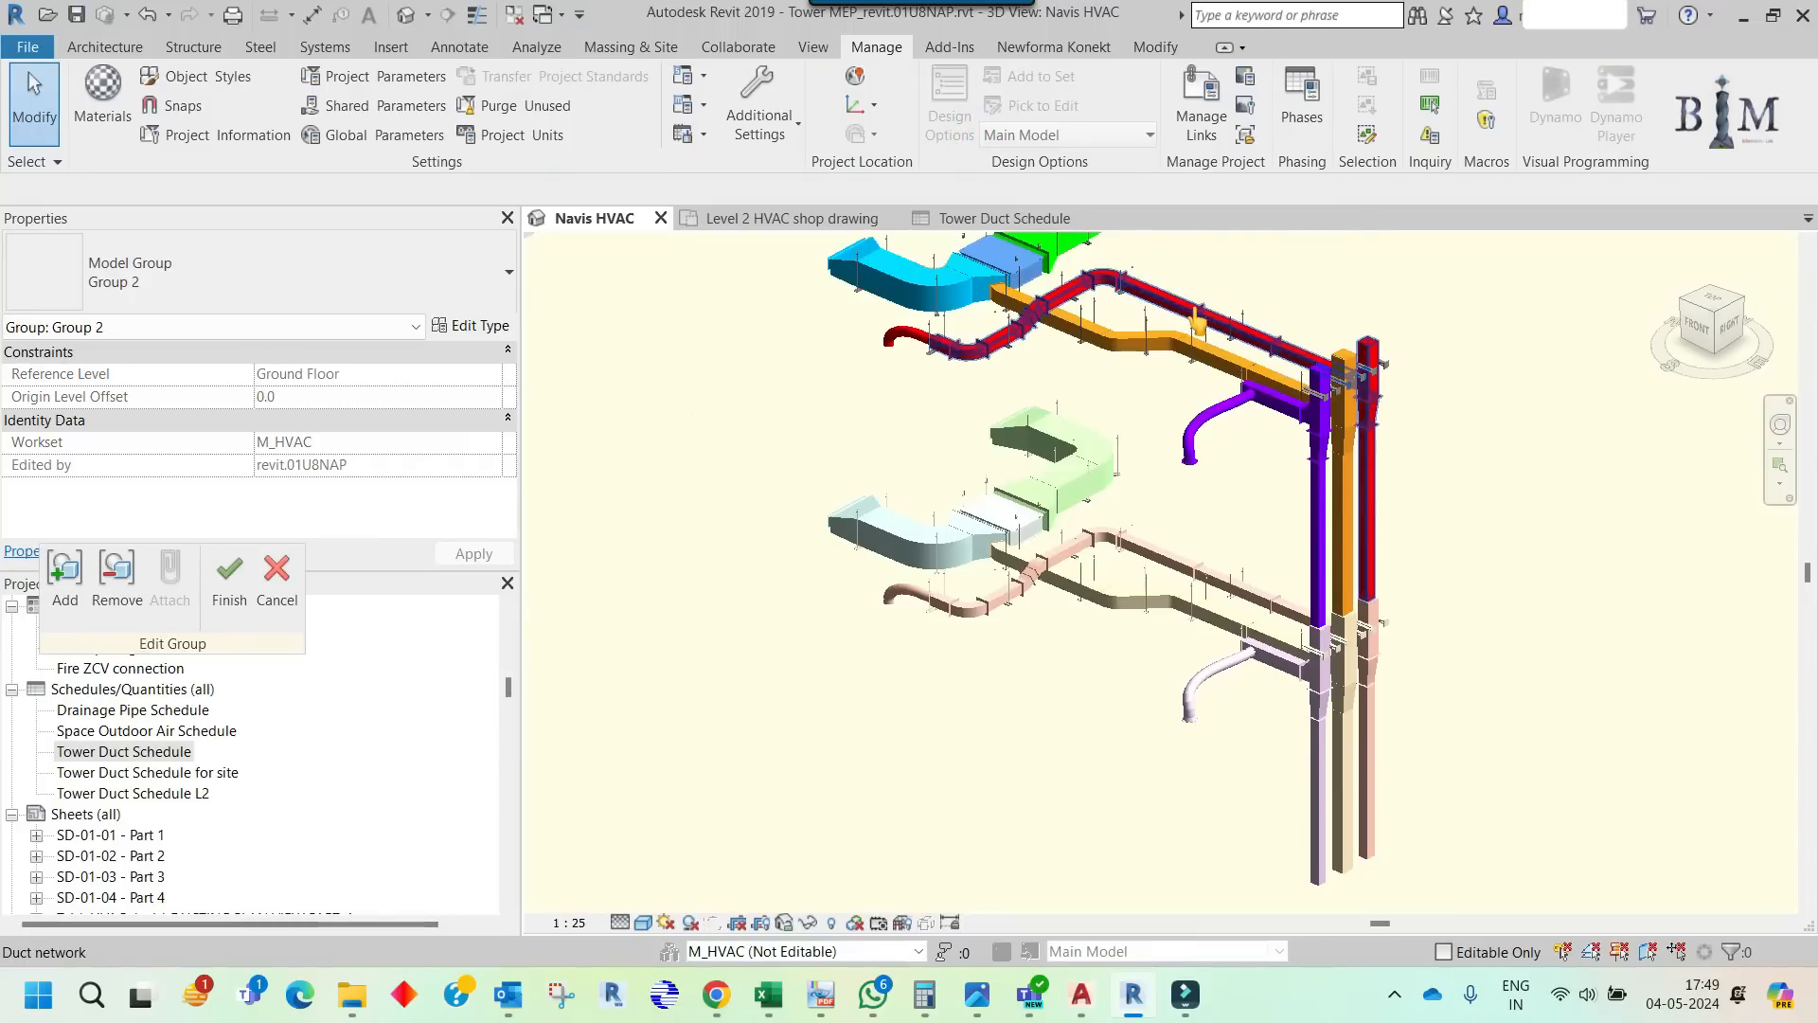
click(1198, 324)
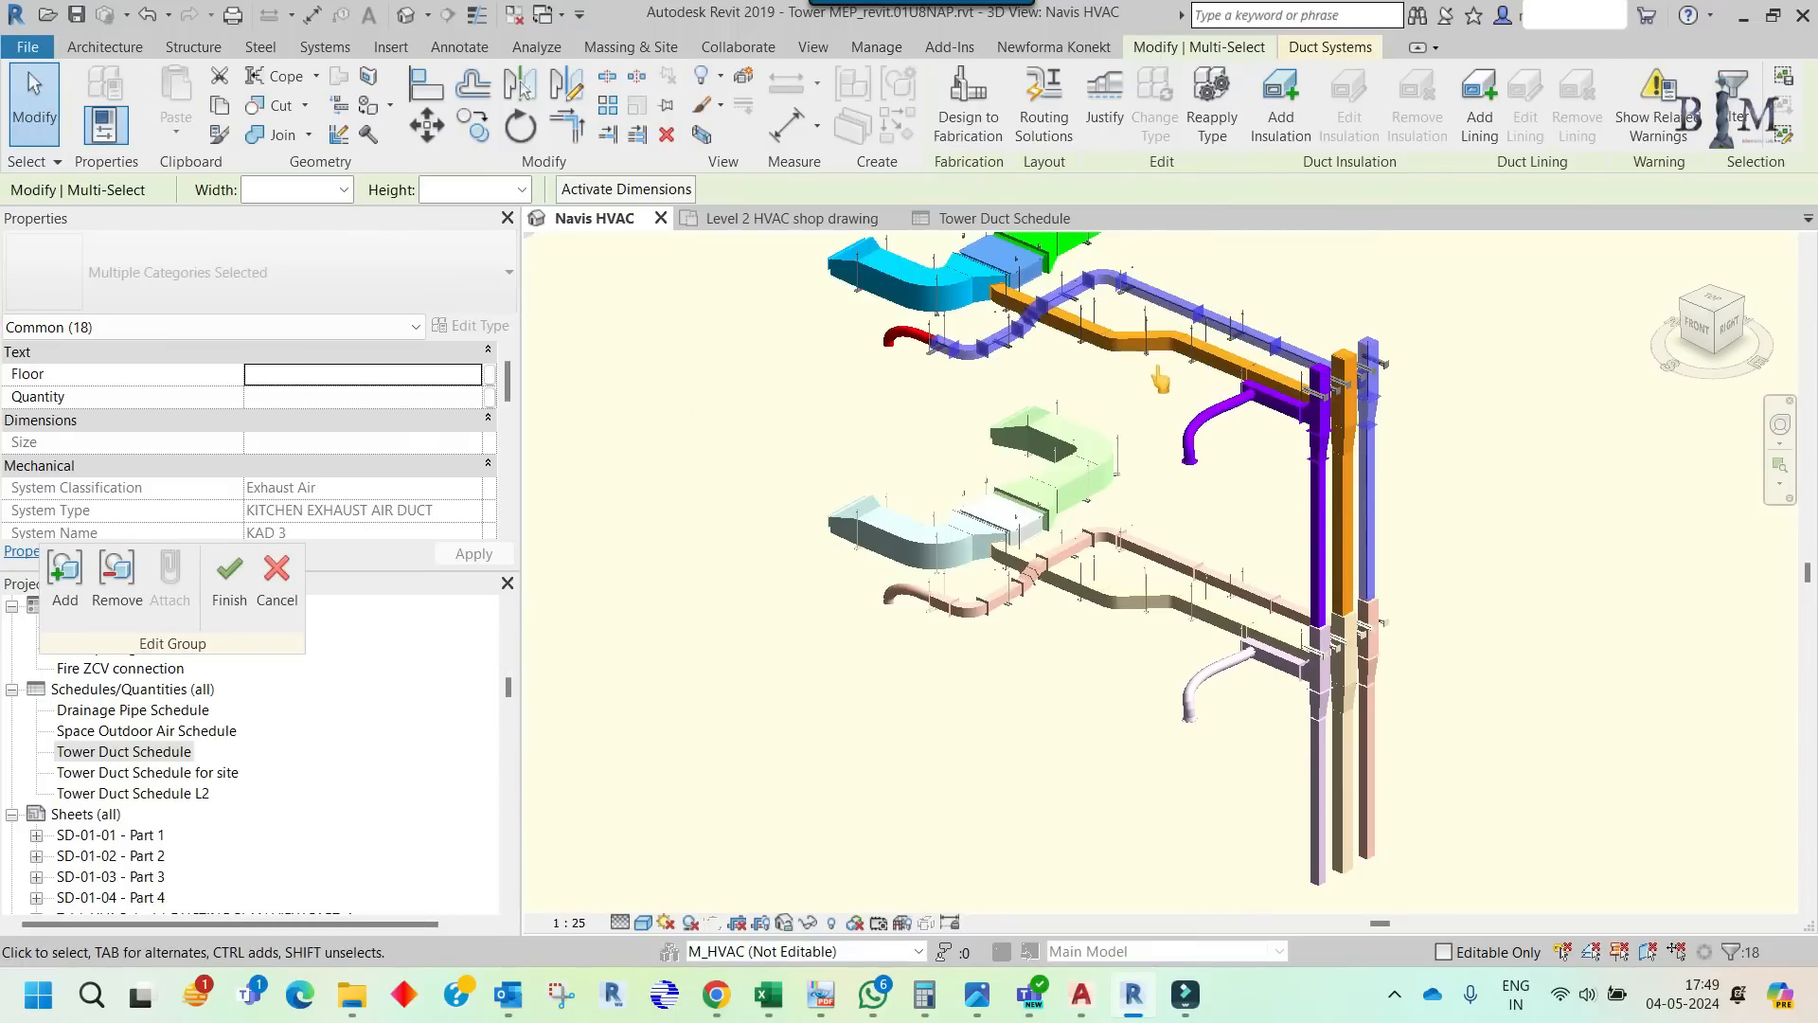
middle_drag(1222, 329, 1160, 431)
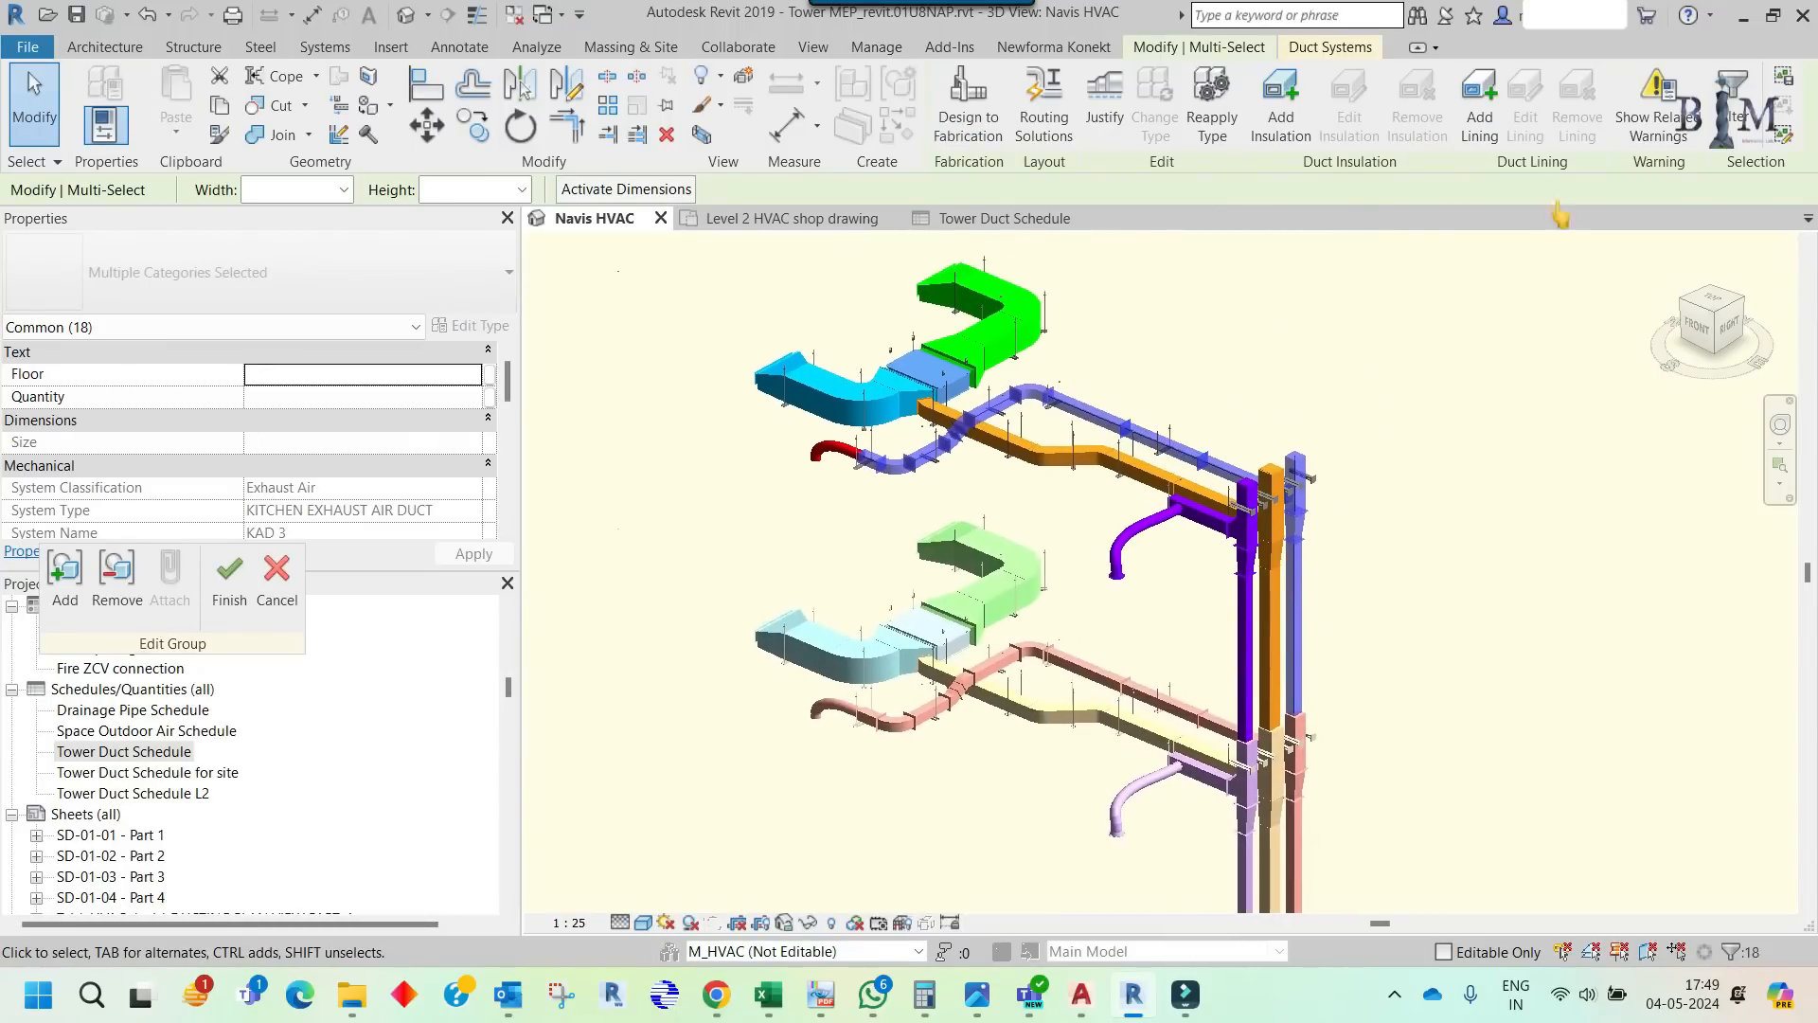
click(1733, 104)
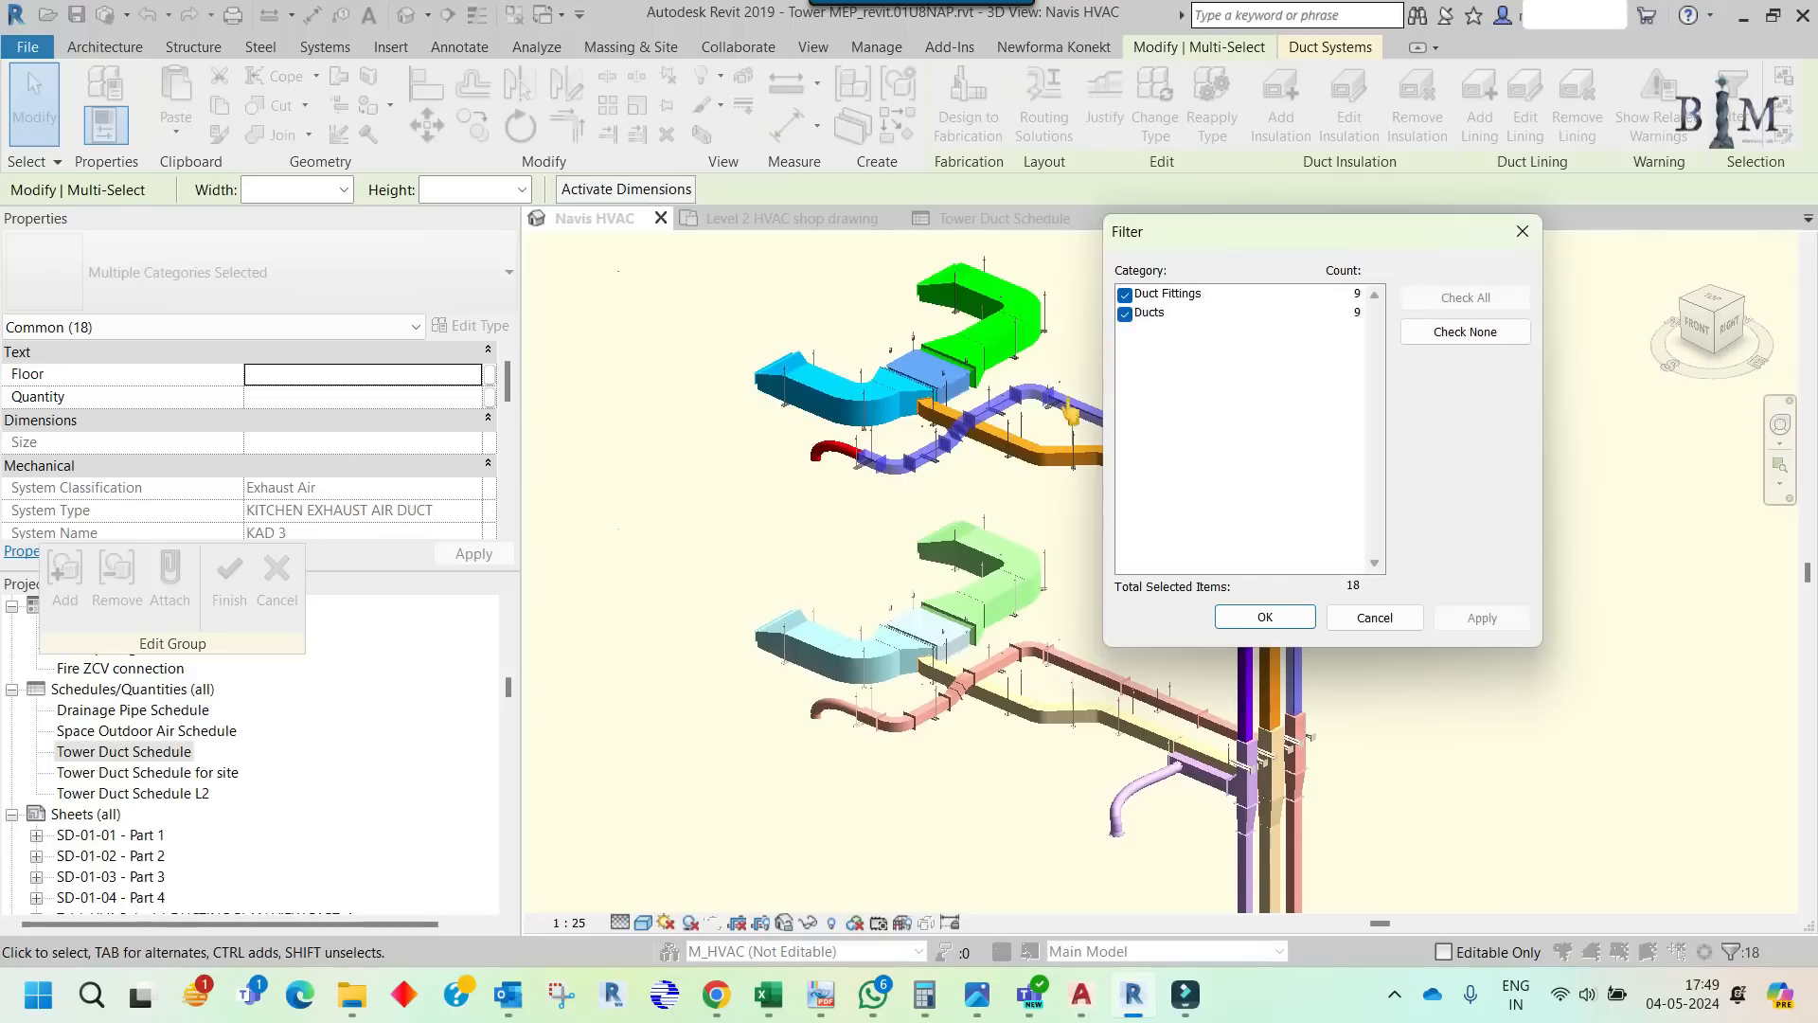
click(1125, 294)
click(1233, 619)
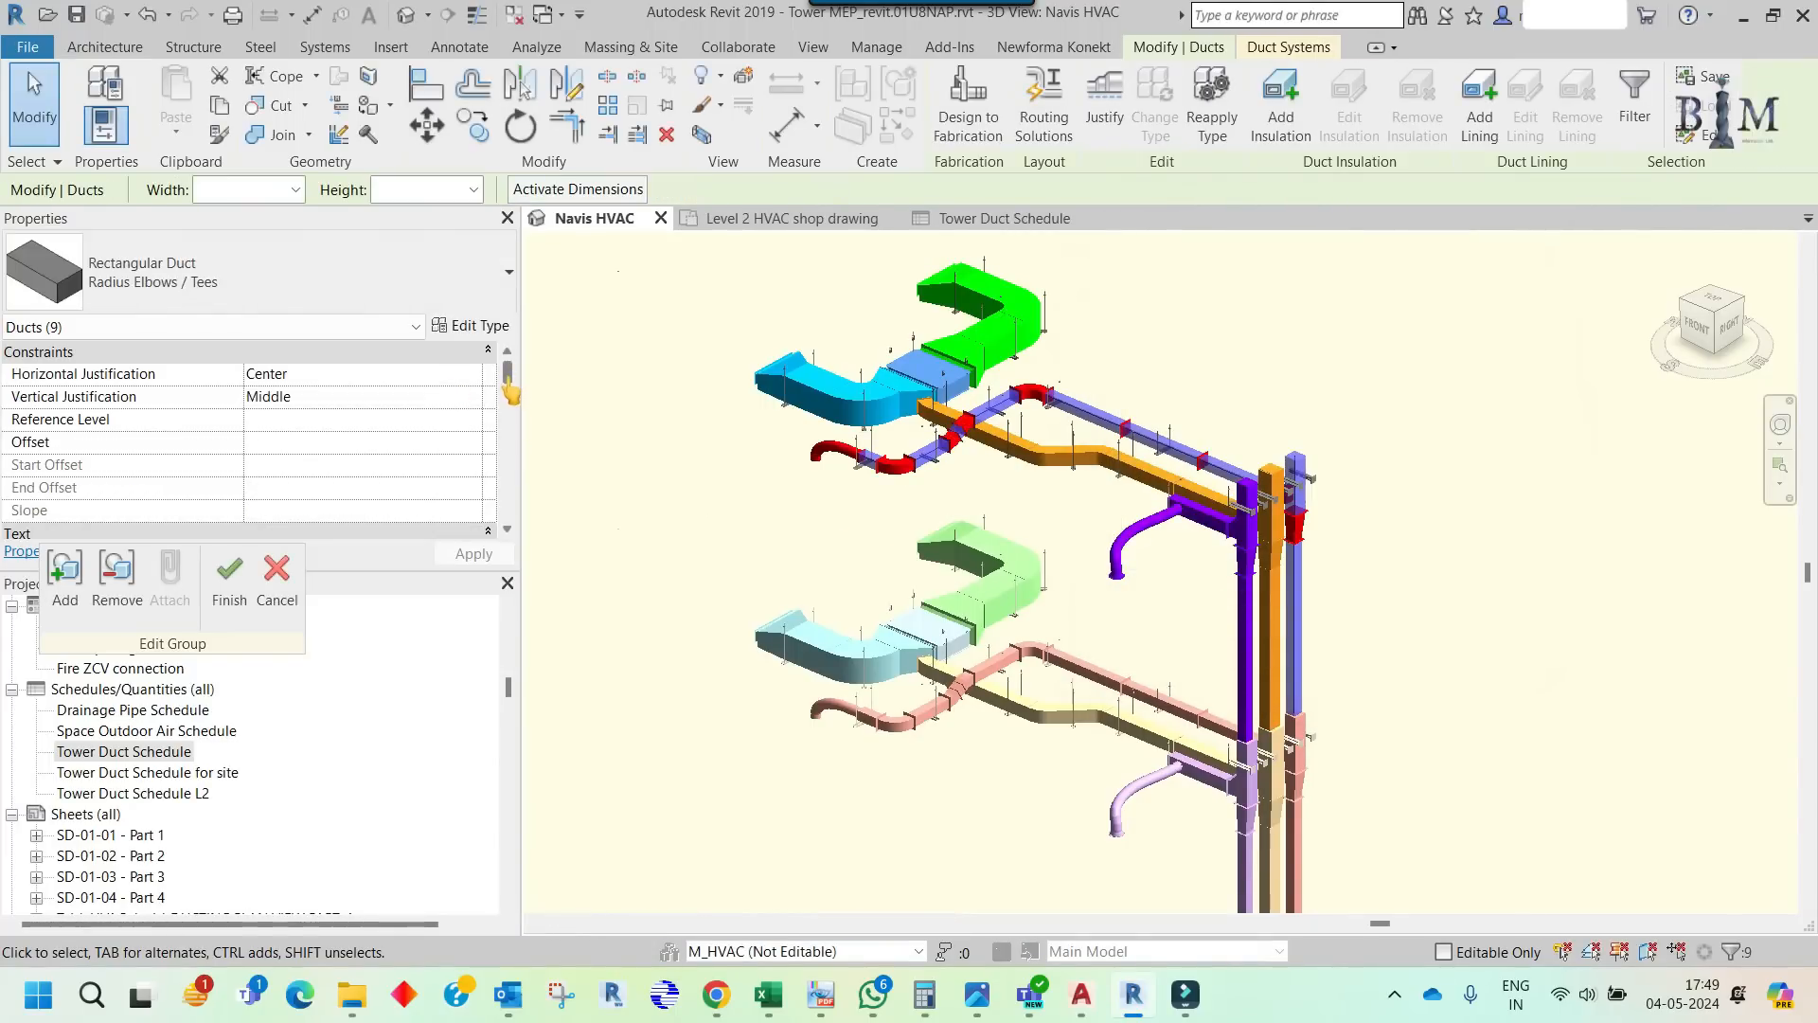
- Set the Density of the group's kitchen exhaust ducts to 7700 kg/m³ and finish editing the group
scroll(511, 388, down, 5)
click(257, 488)
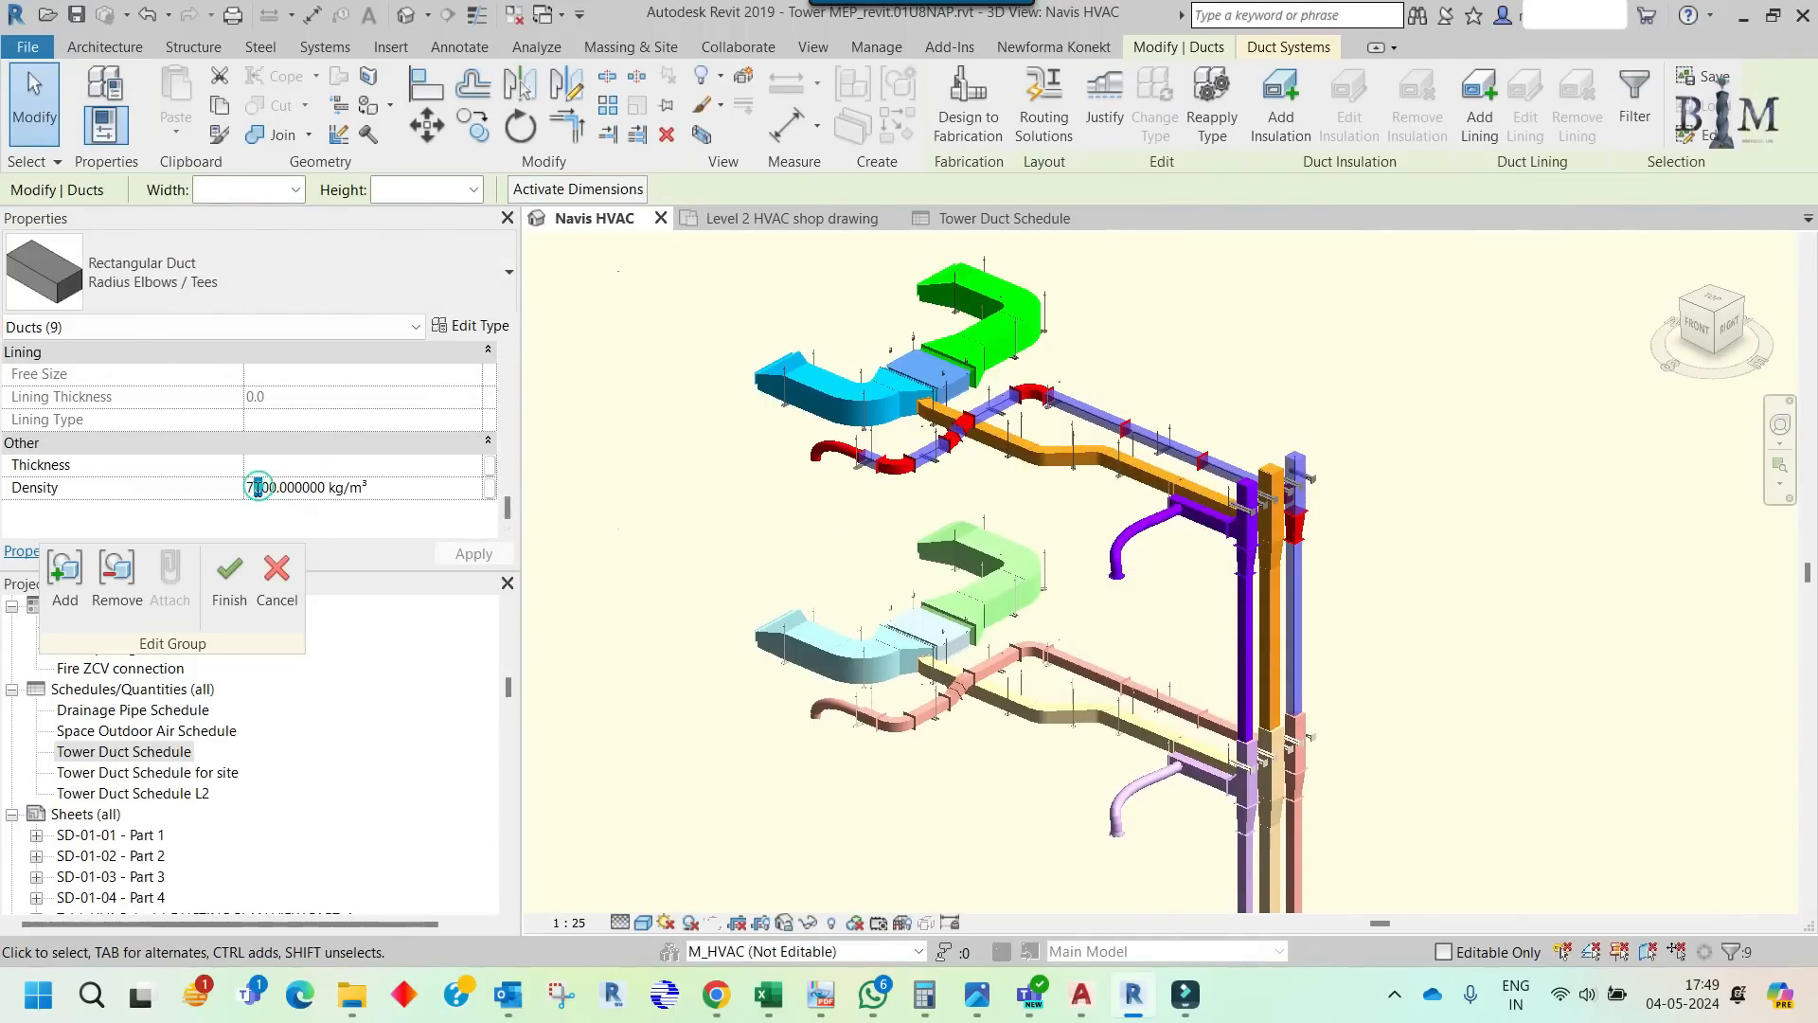
click(826, 517)
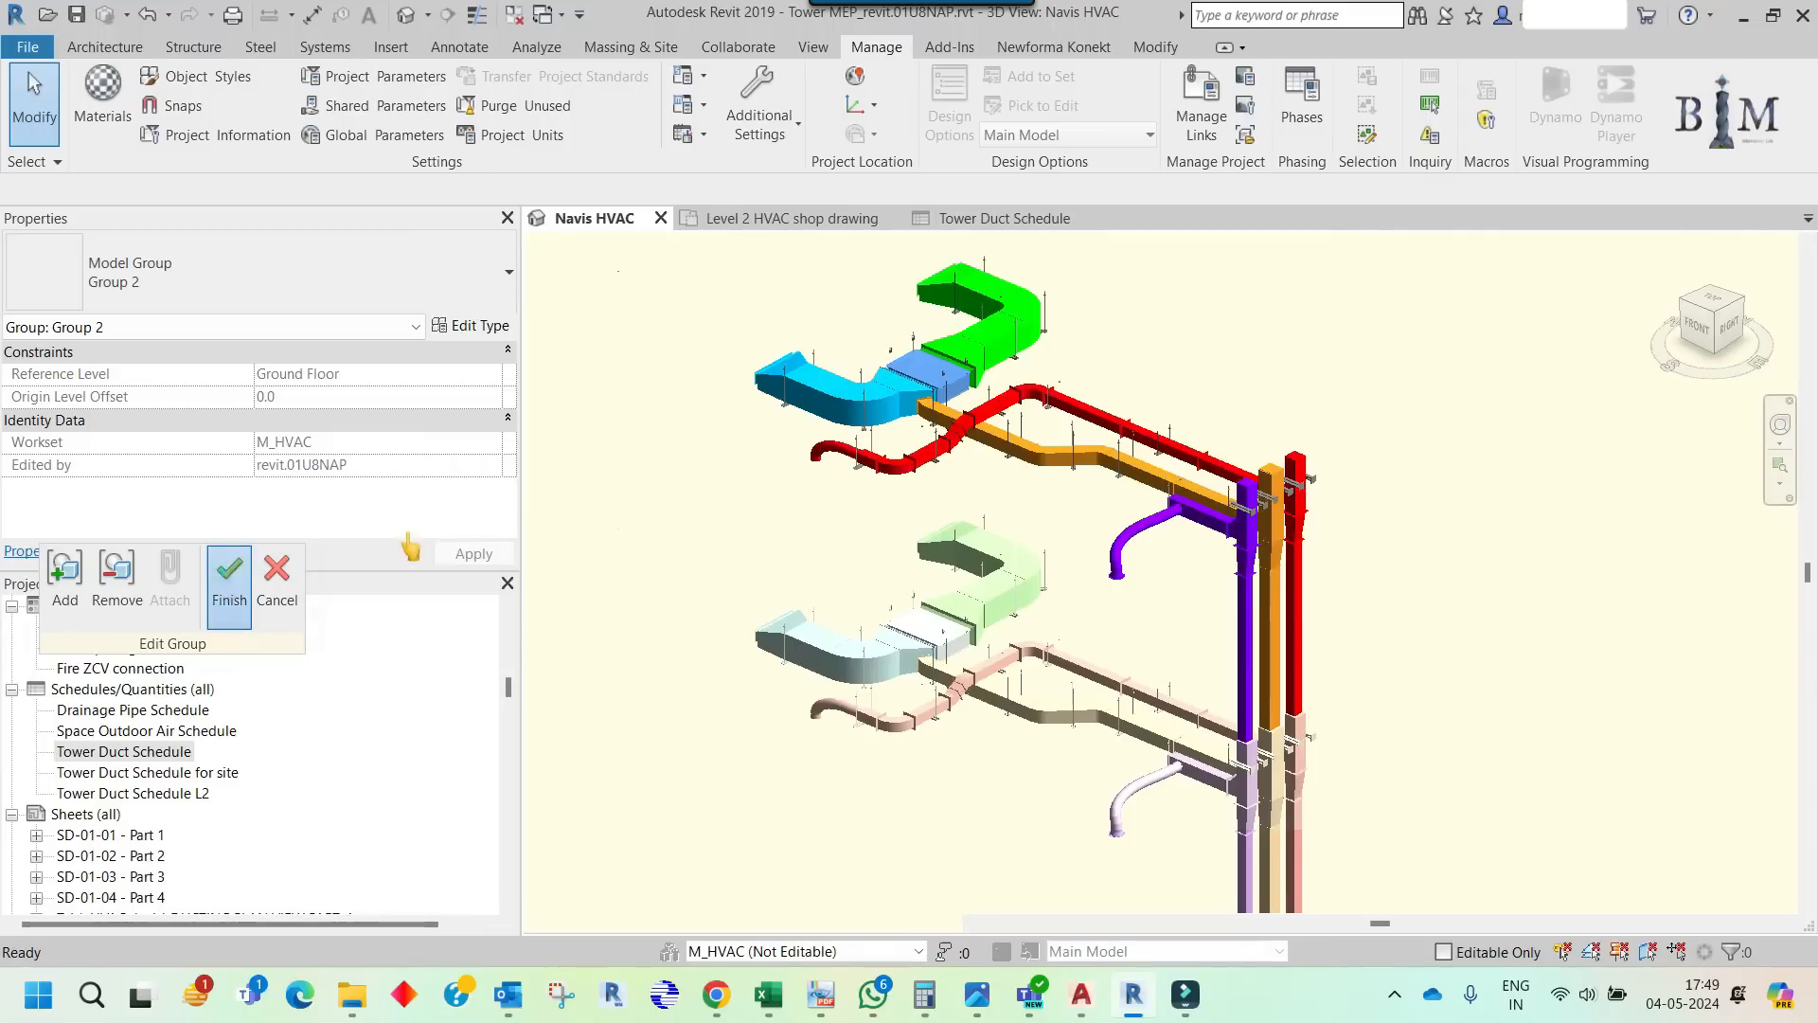
click(226, 571)
- In the Tower Duct Schedule, override the Density field's project format with unit symbol None, and open the schedule's field settings
click(1034, 222)
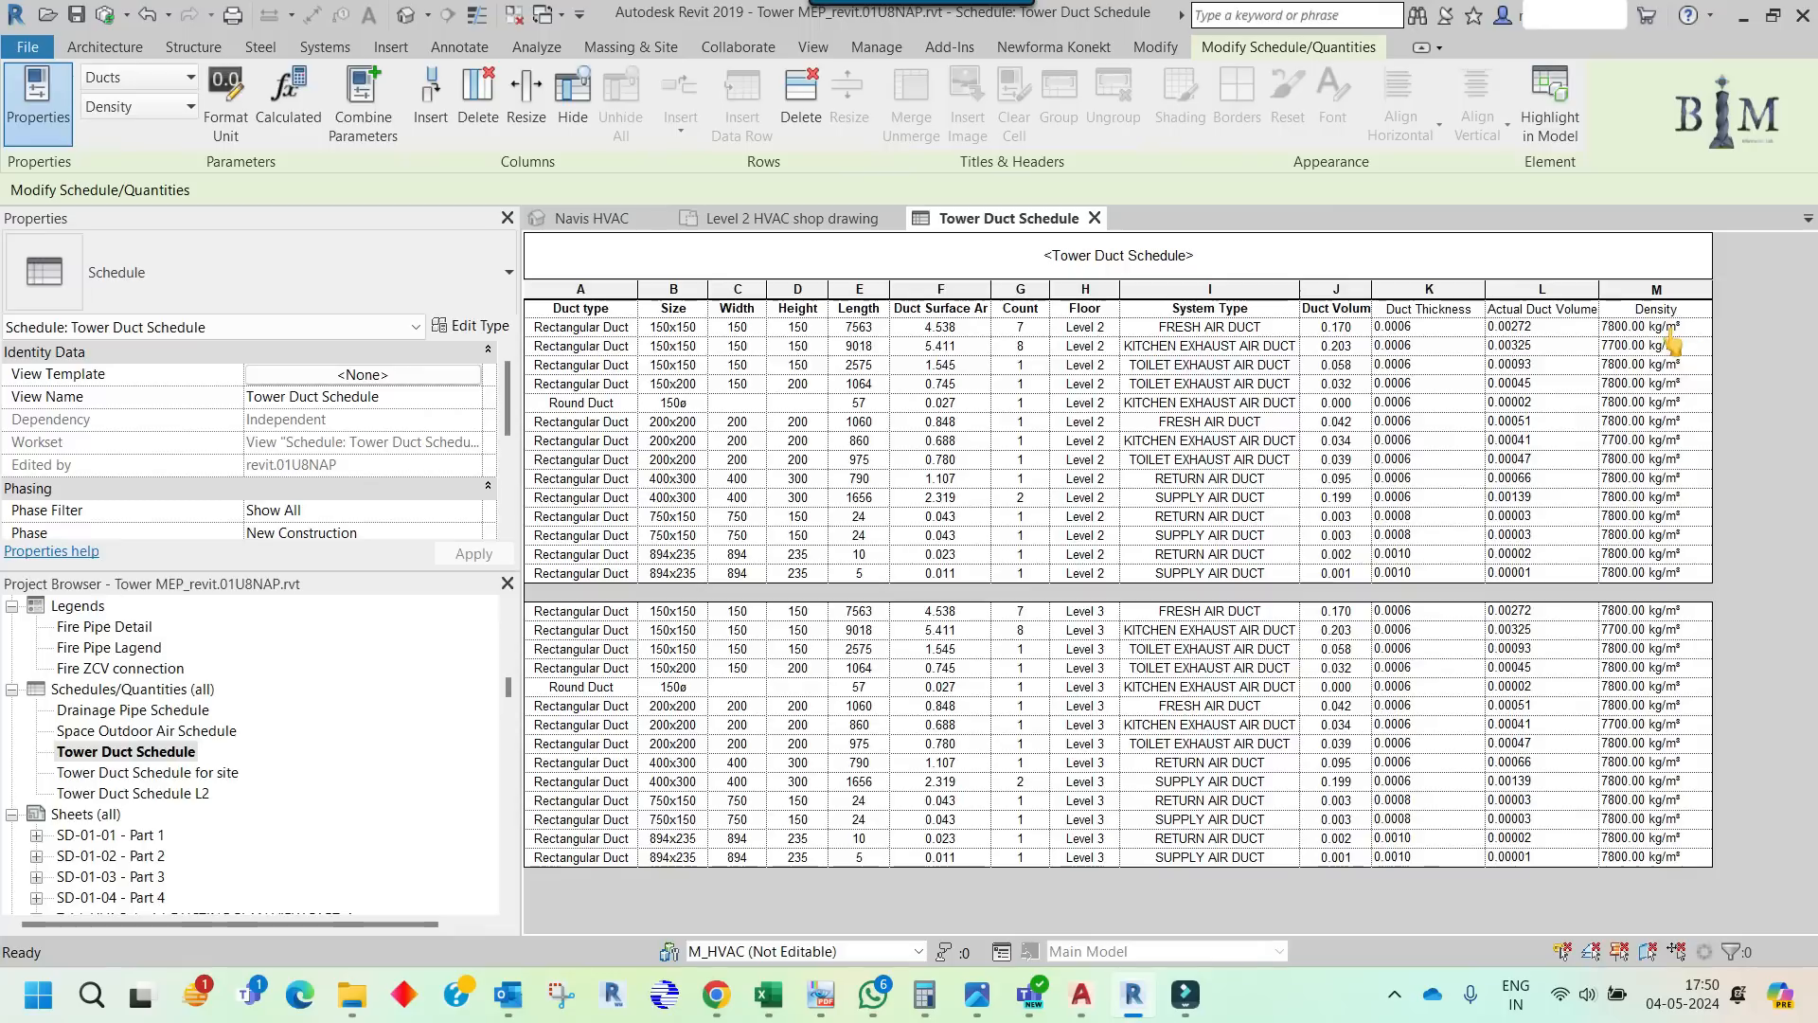
scroll(362, 484, down, 3)
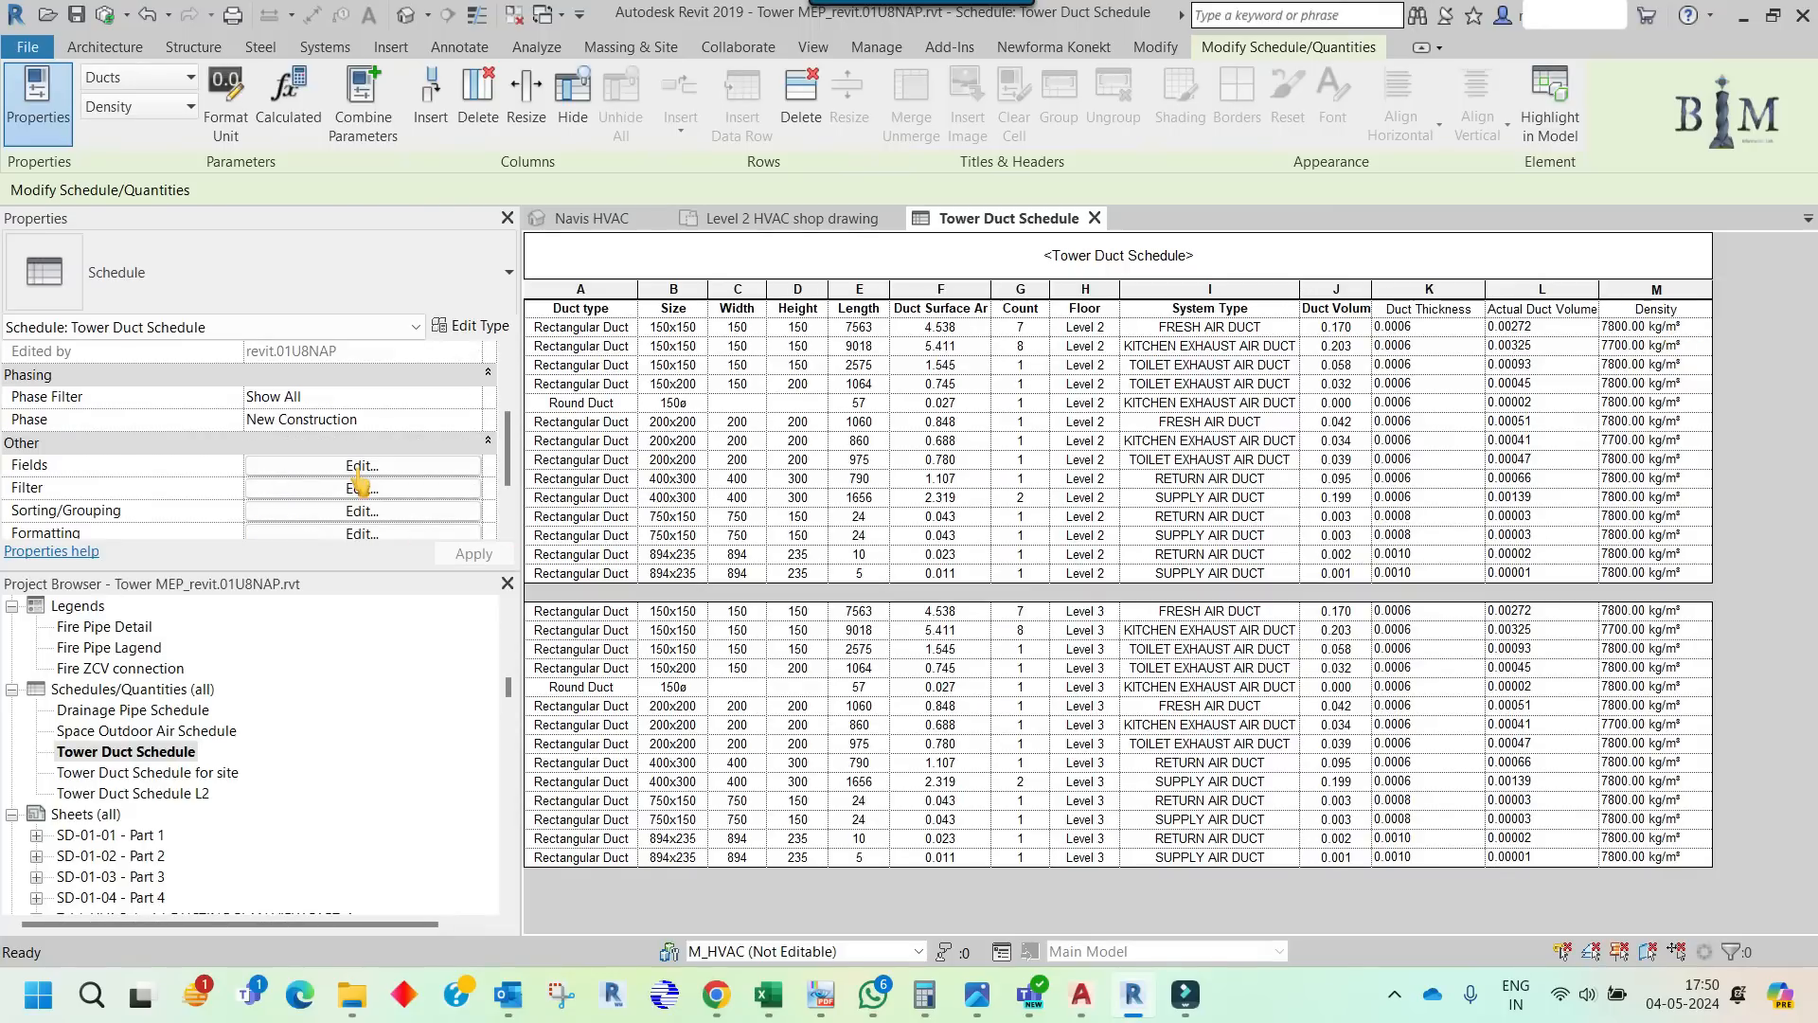
scroll(360, 487, down, 3)
click(347, 471)
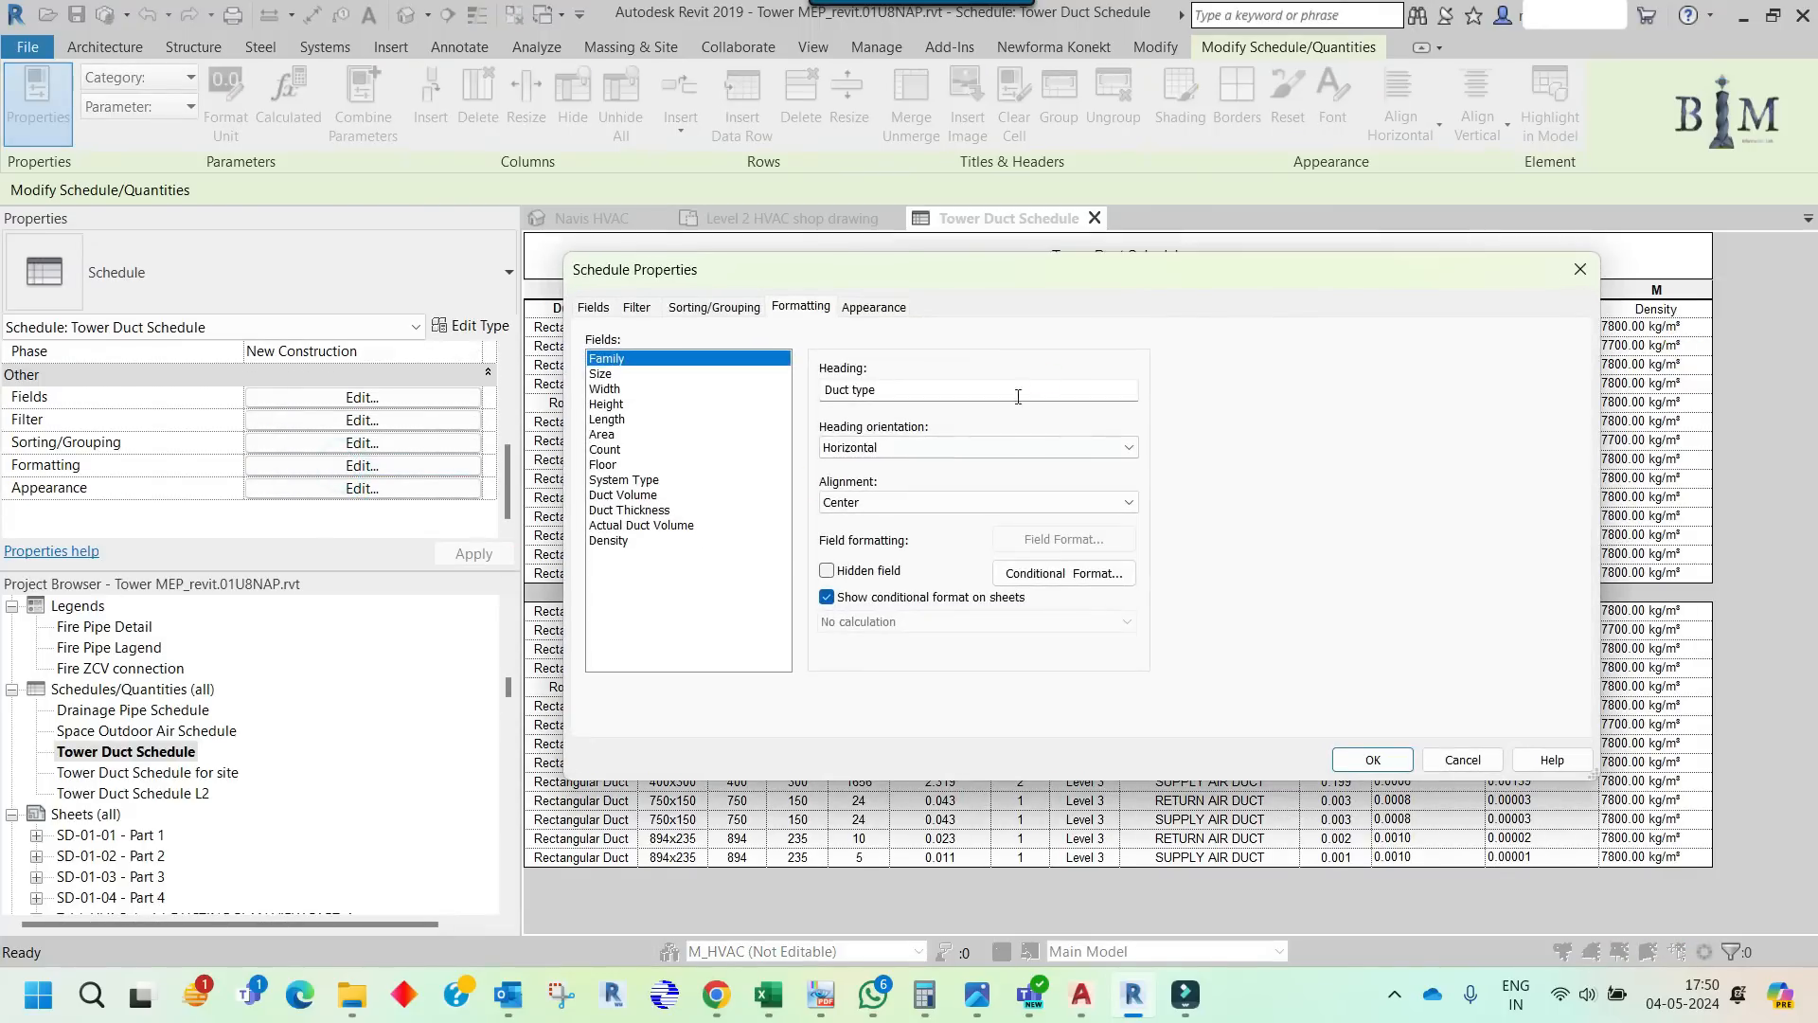
click(678, 540)
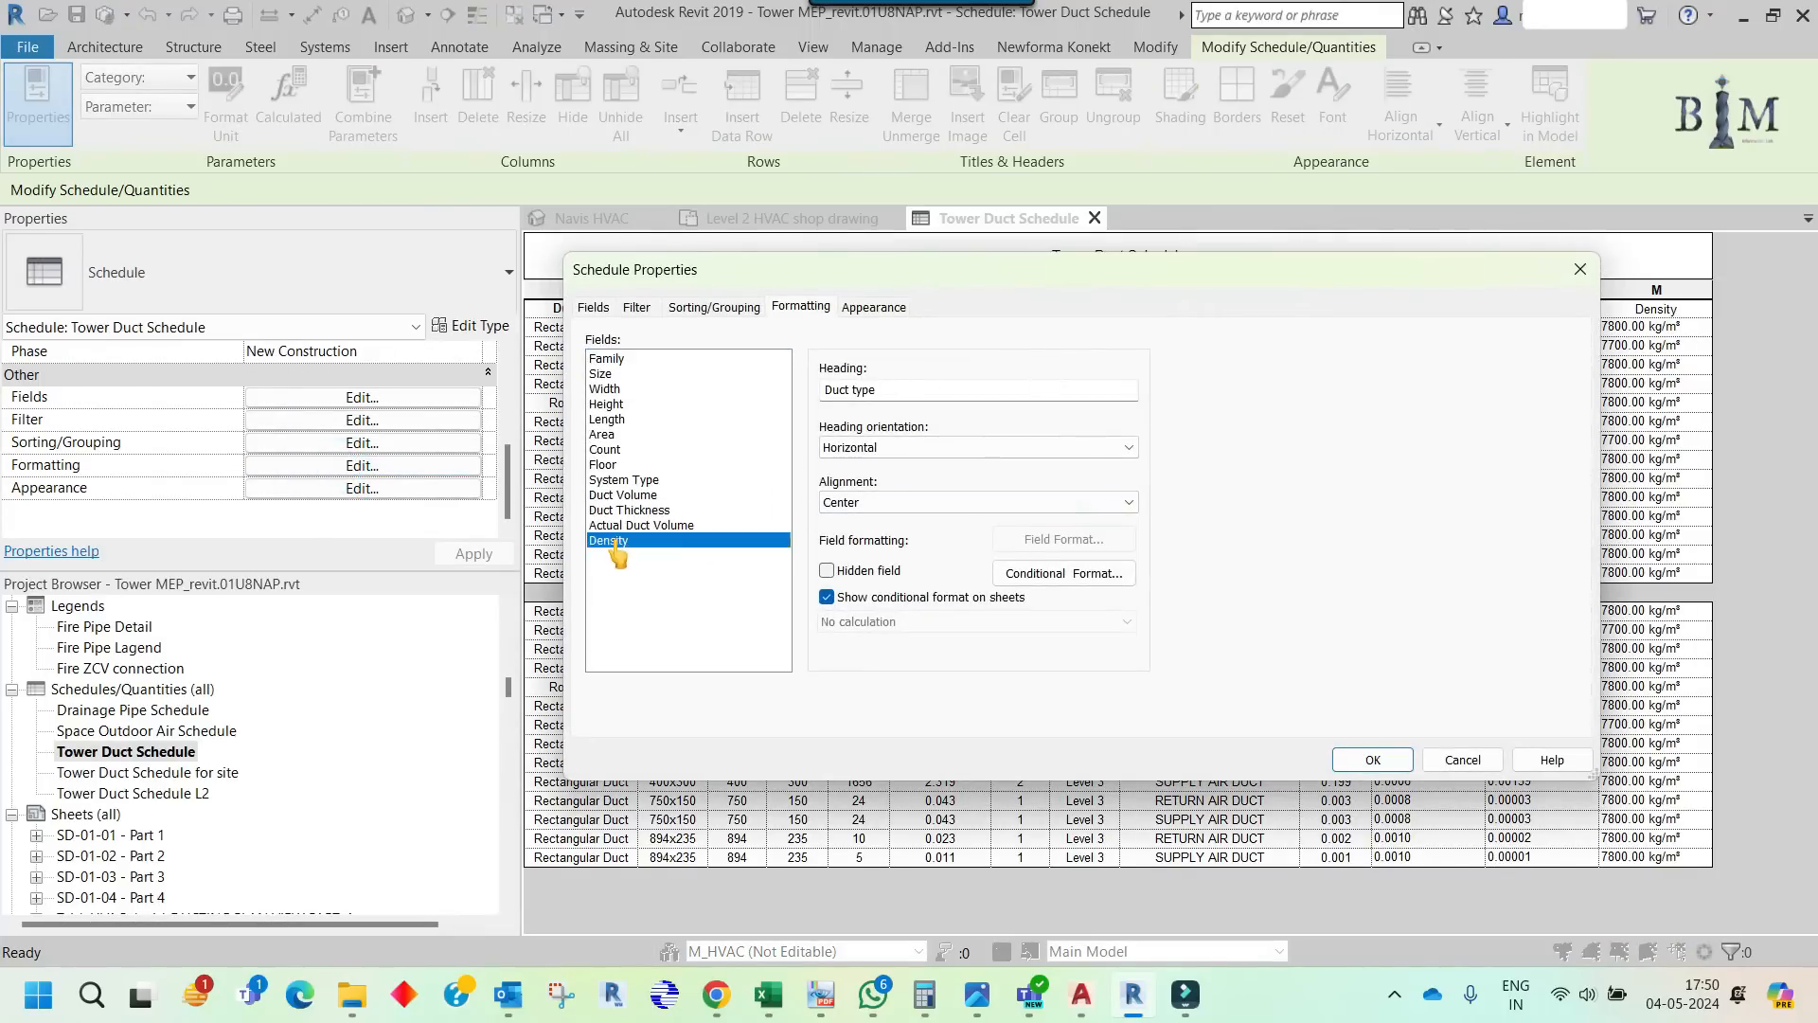
click(1066, 542)
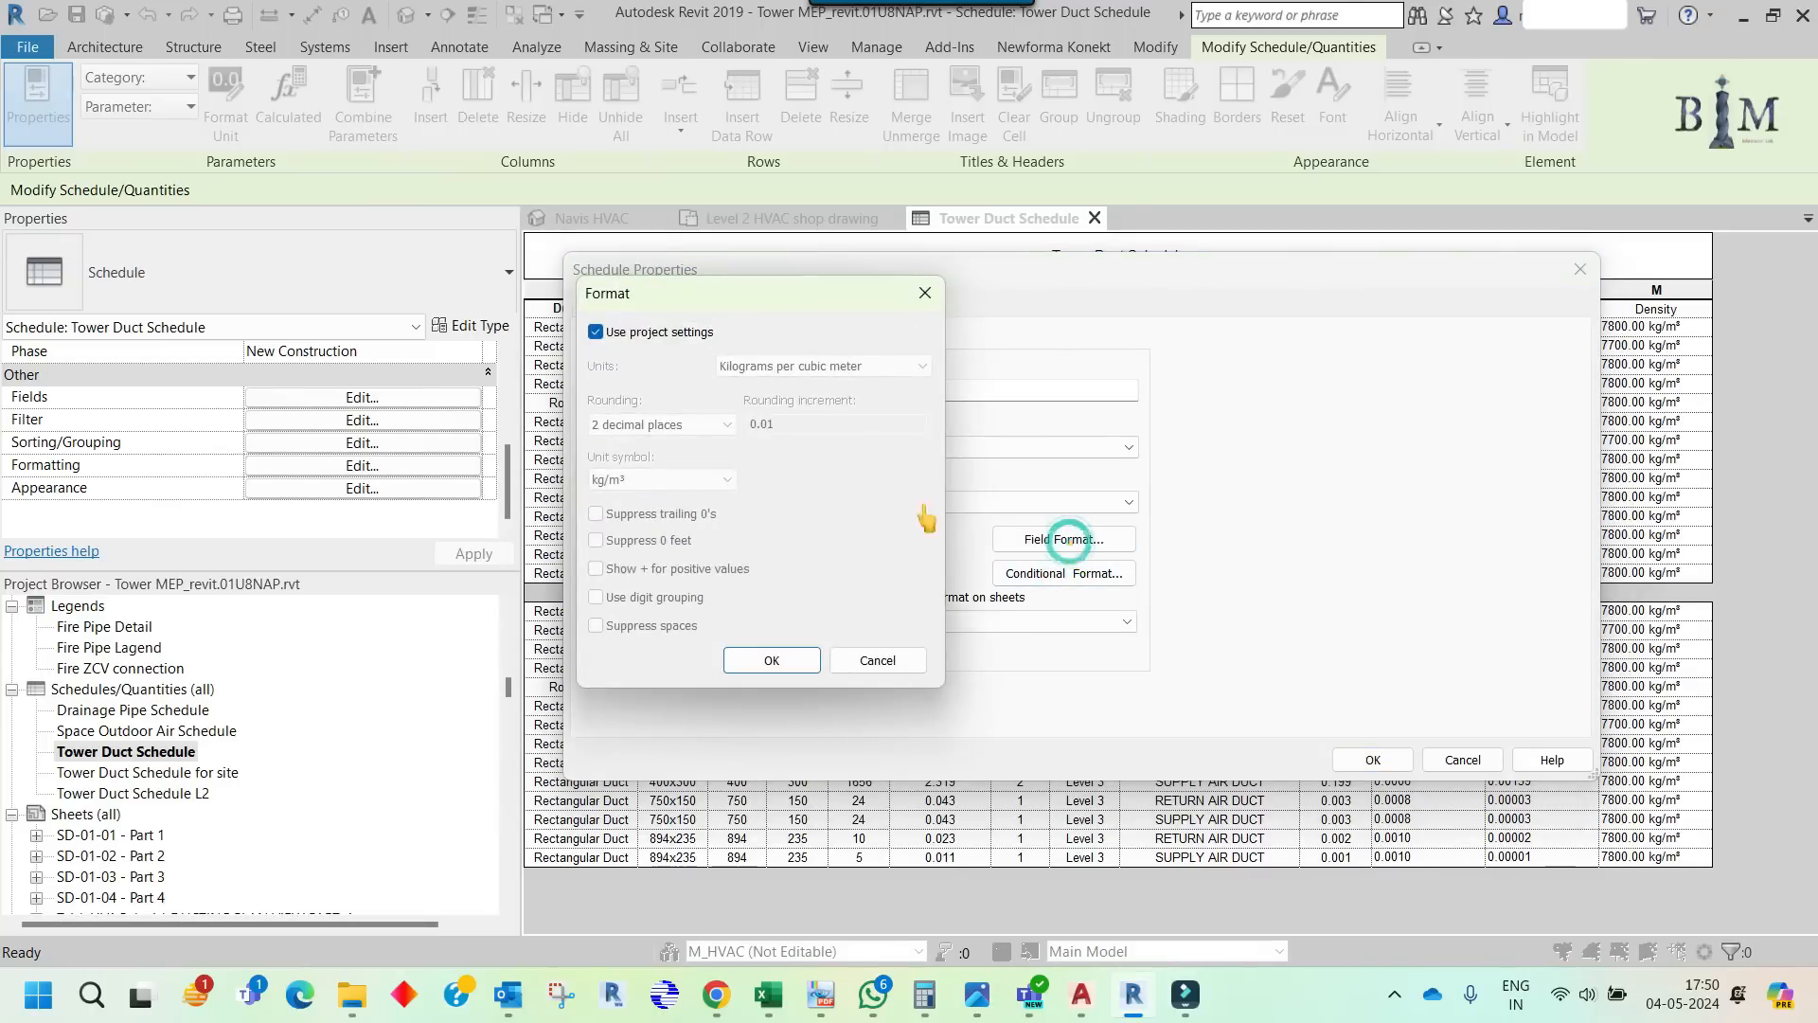
click(641, 335)
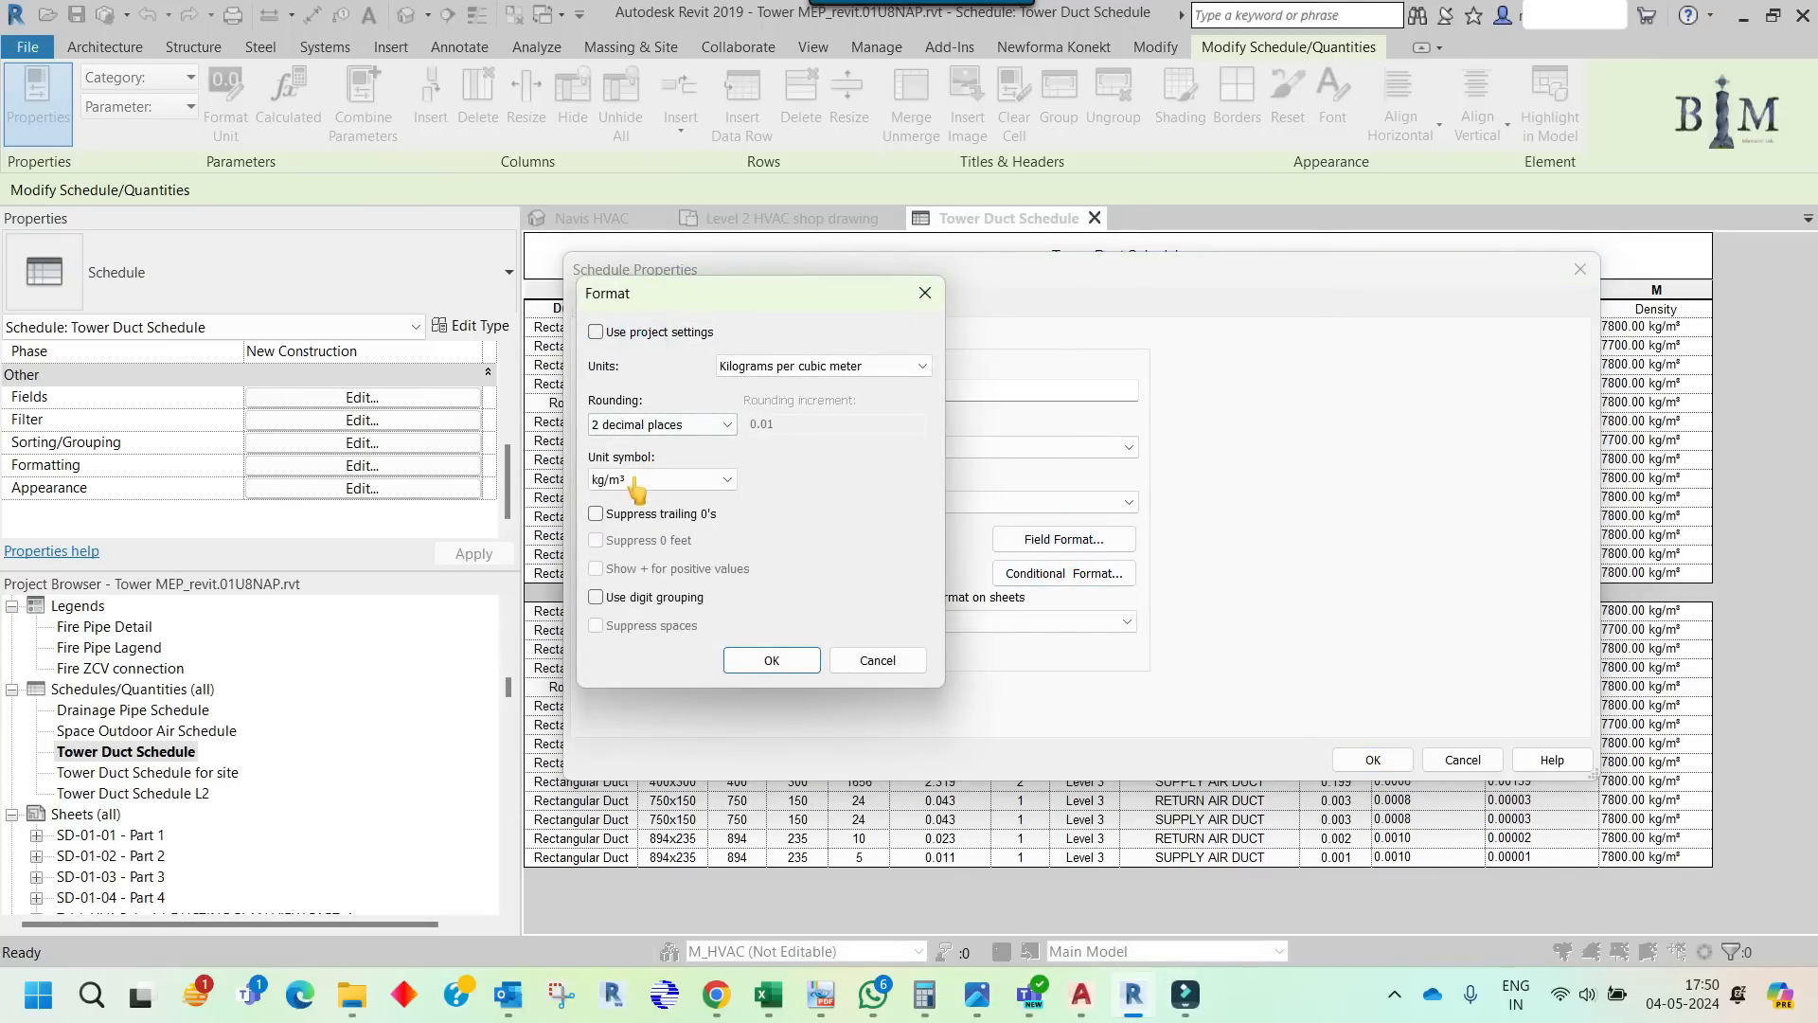
click(633, 479)
click(630, 510)
click(769, 659)
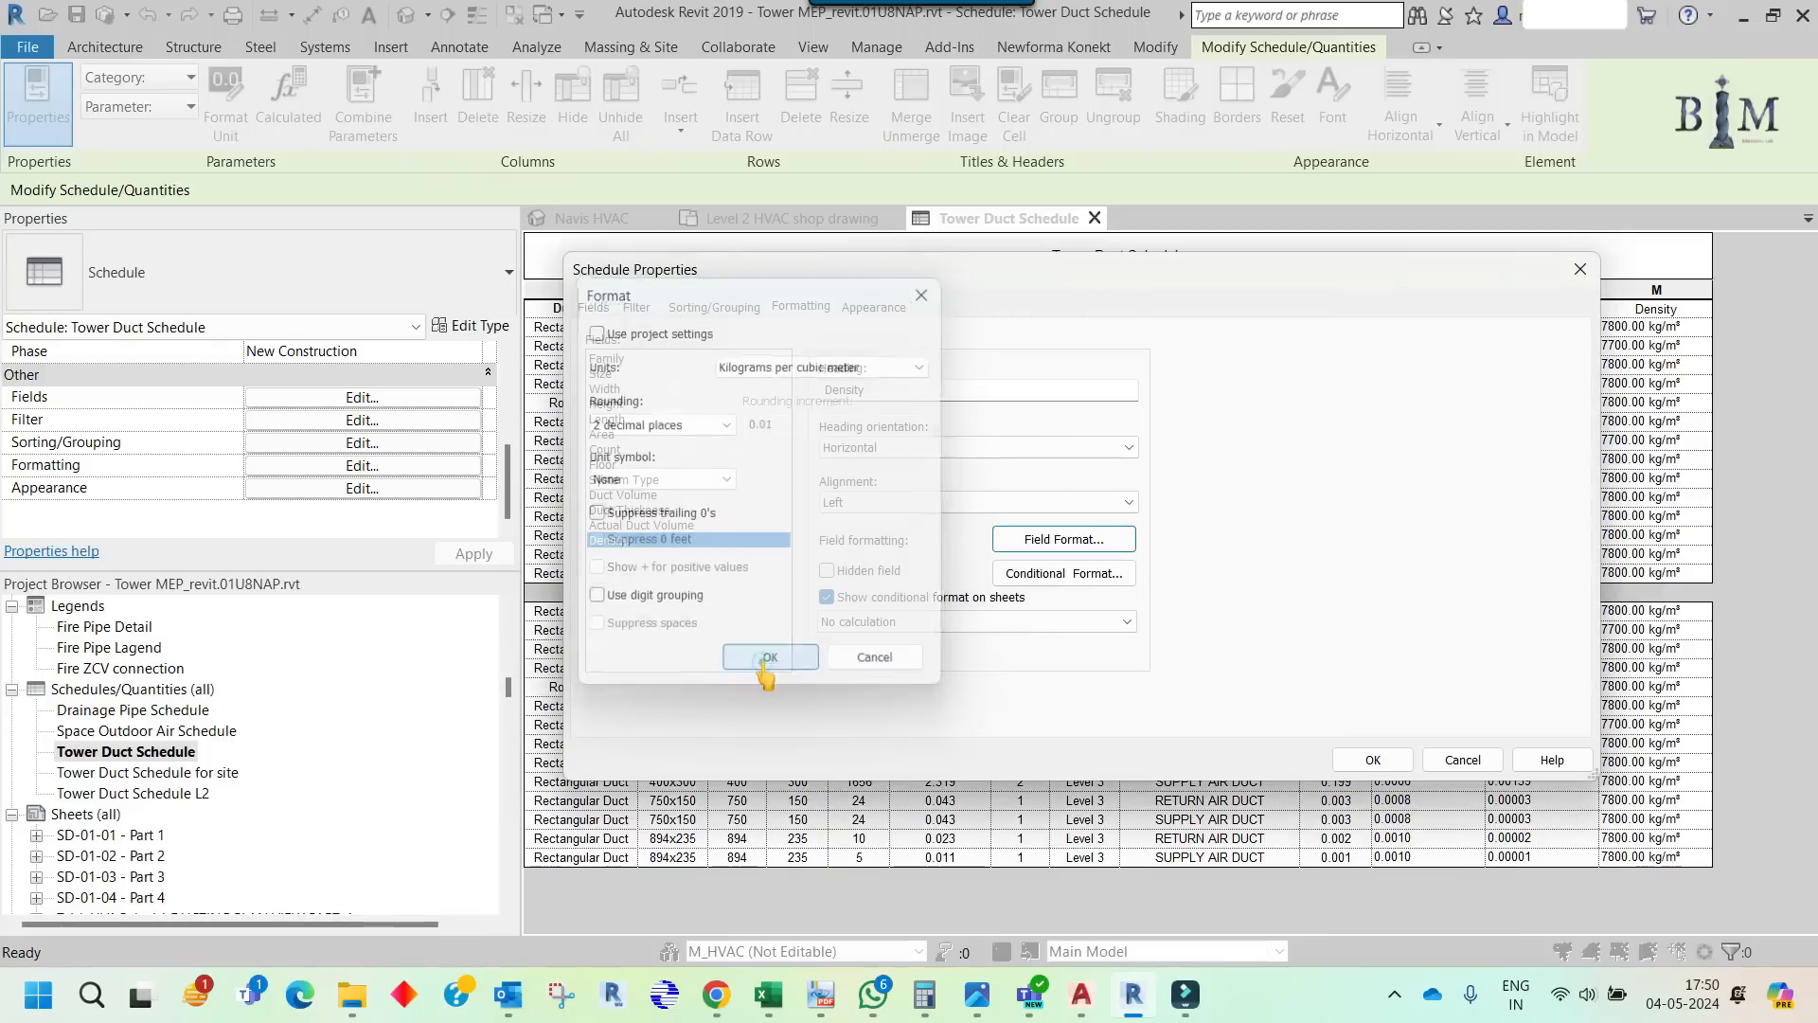
click(1373, 760)
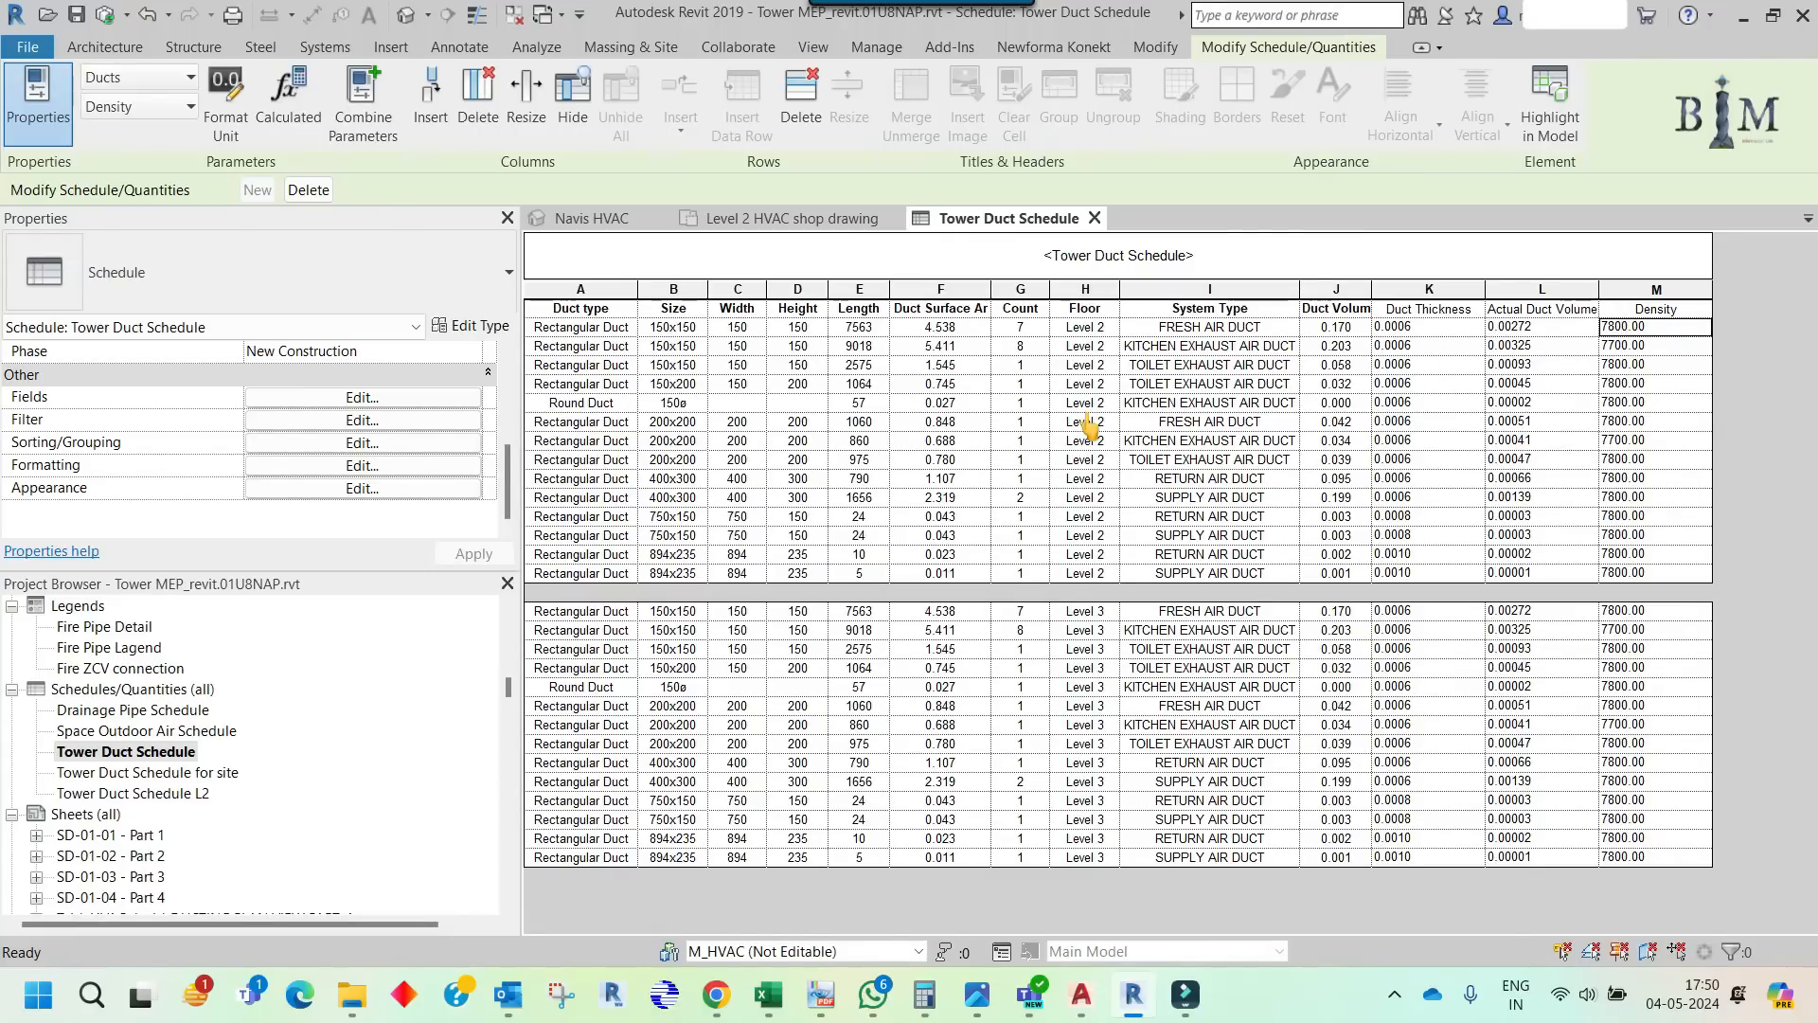
click(347, 398)
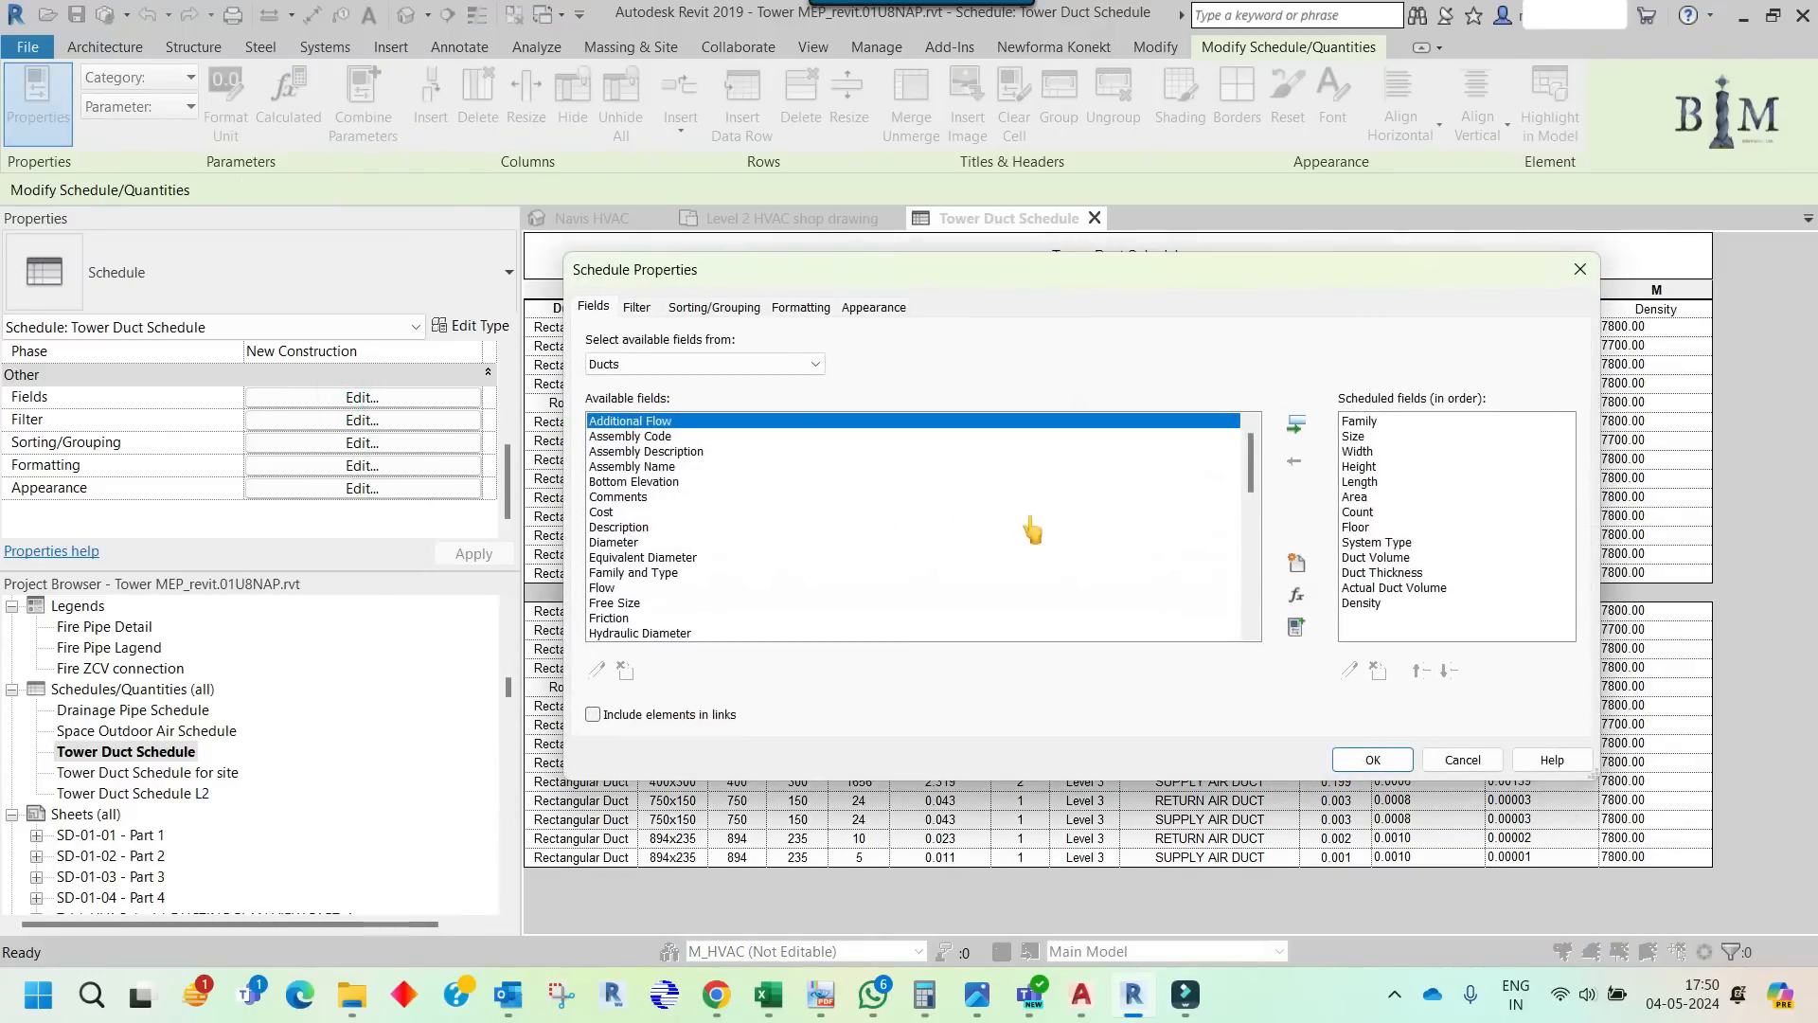
click(1296, 564)
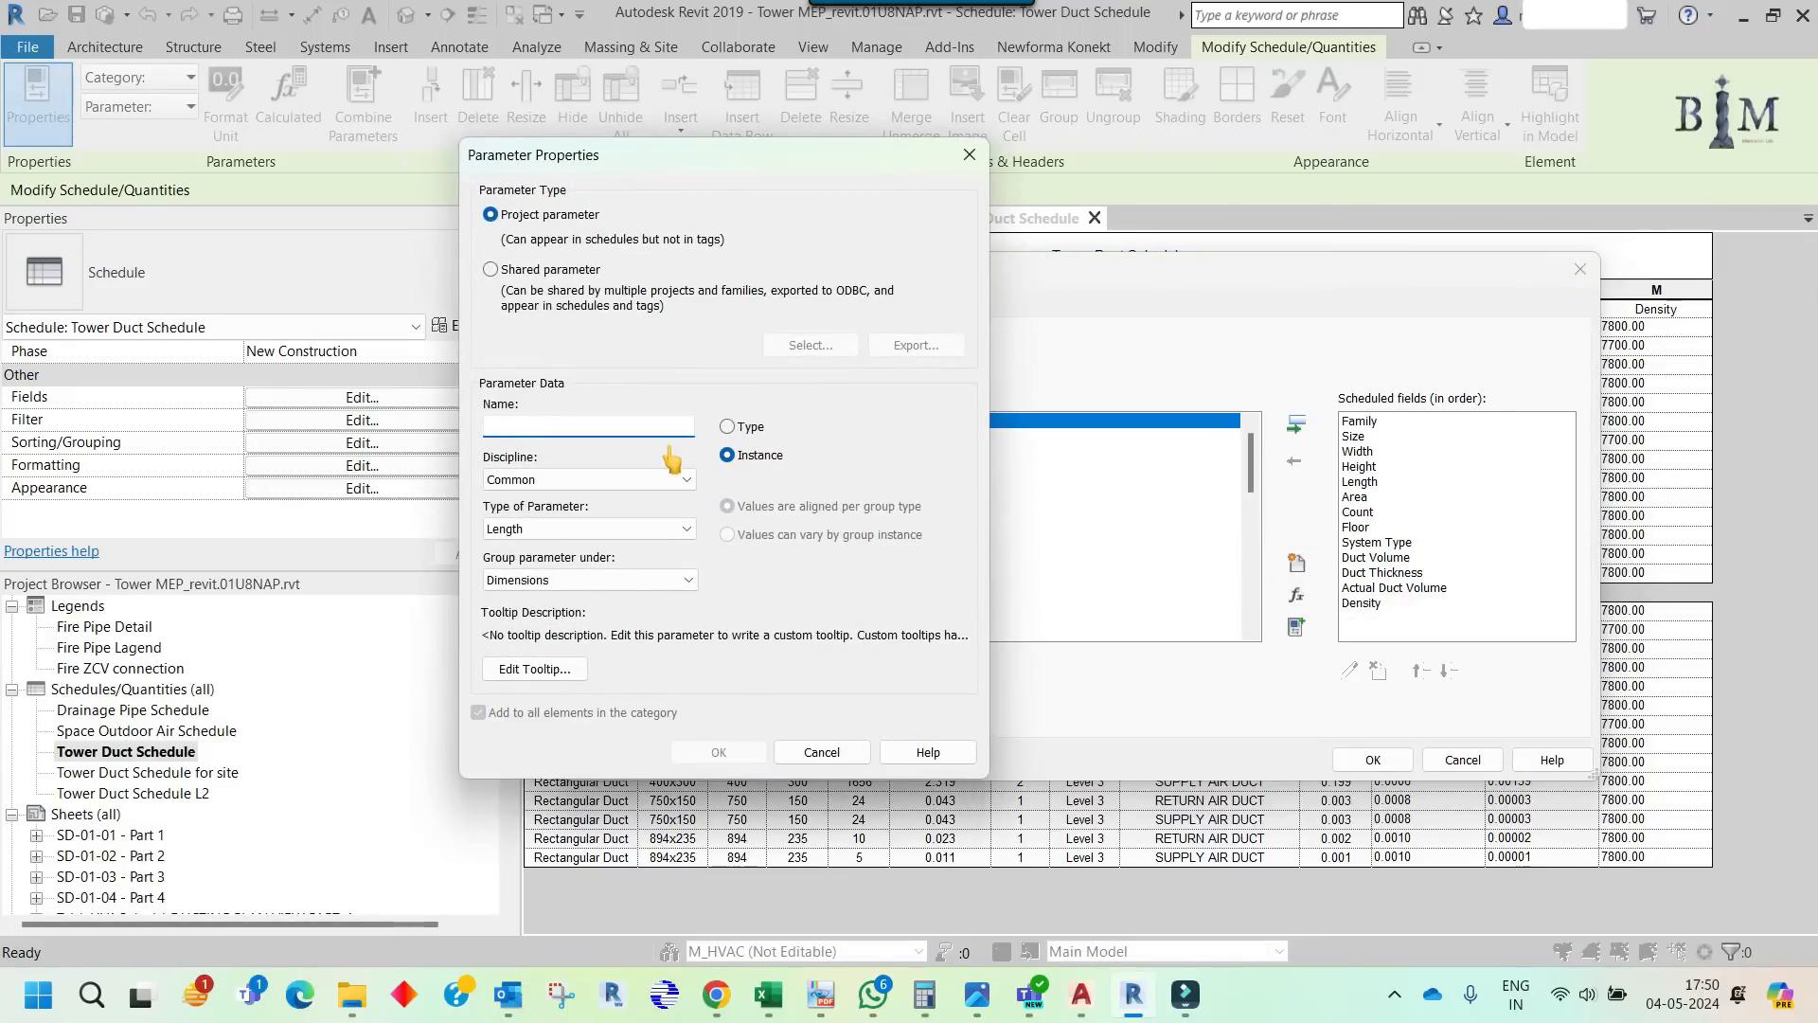
click(594, 434)
text(Ducy)
text( Weight)
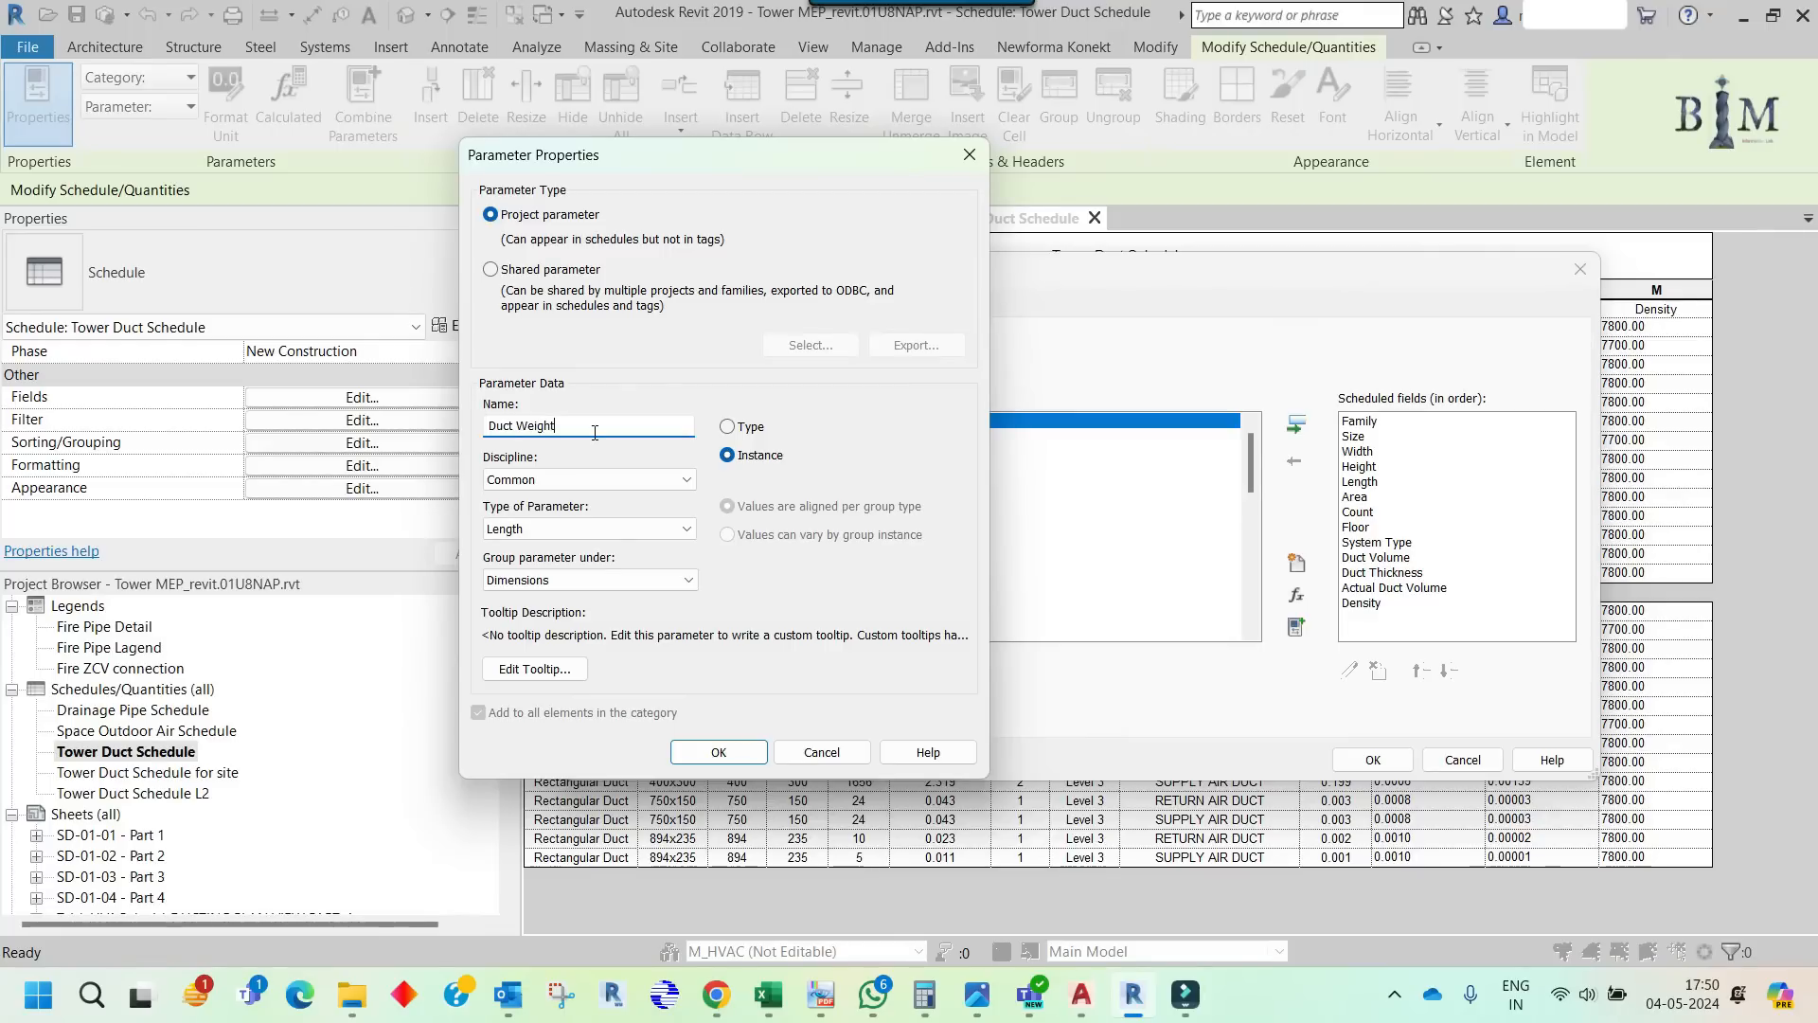
click(552, 530)
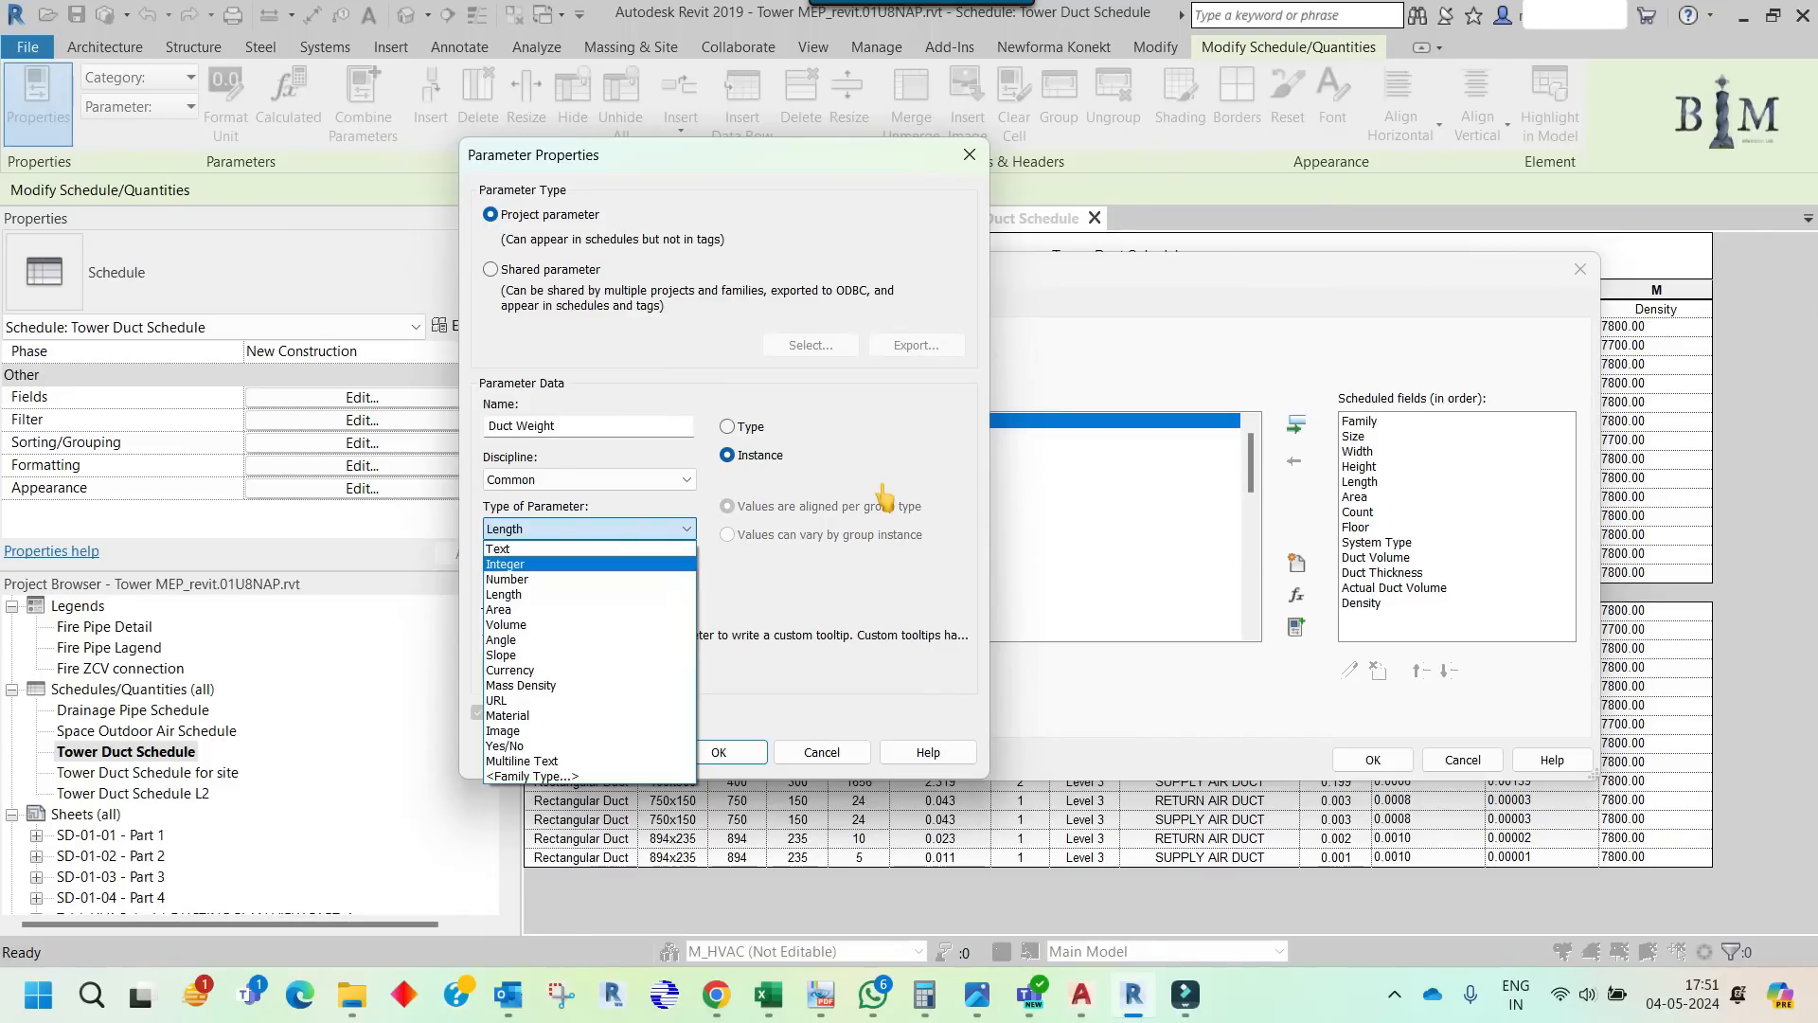
click(932, 312)
click(968, 155)
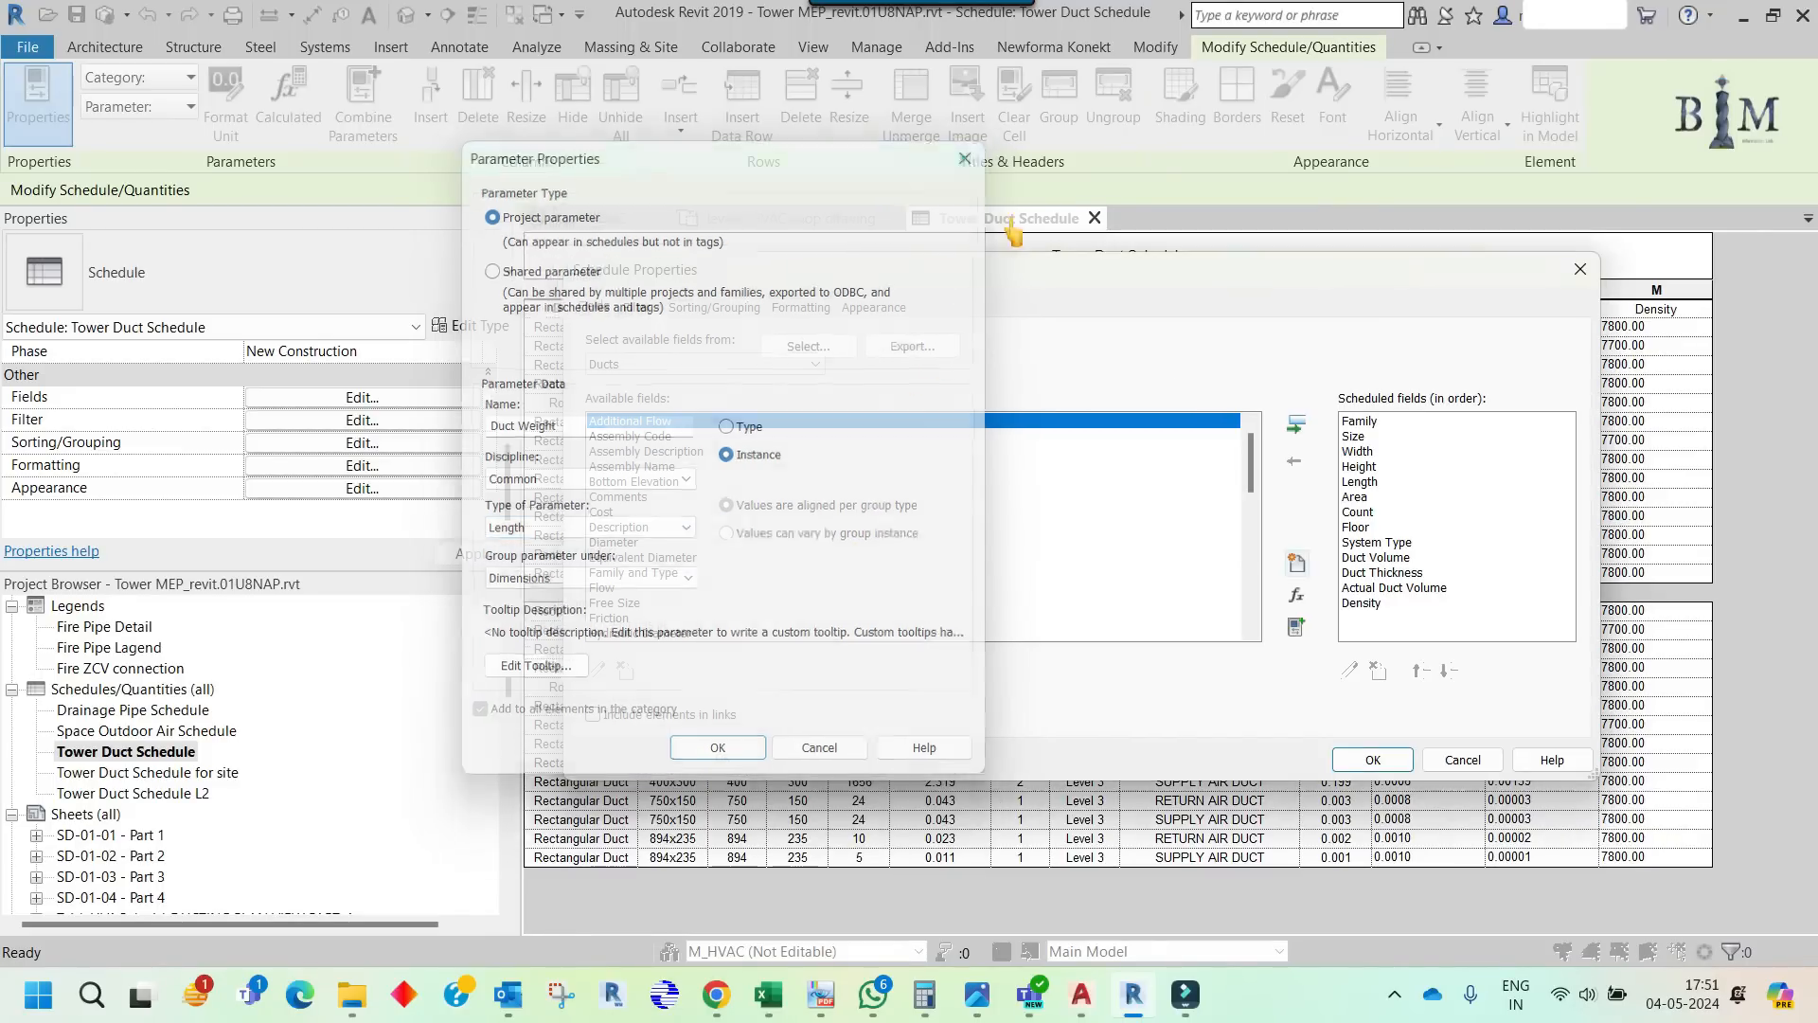
- Close the schedule's field settings without changes and examine the density, volume and weight formula in the Duct Volume workbook in Excel
click(1579, 268)
mouse_move(768, 994)
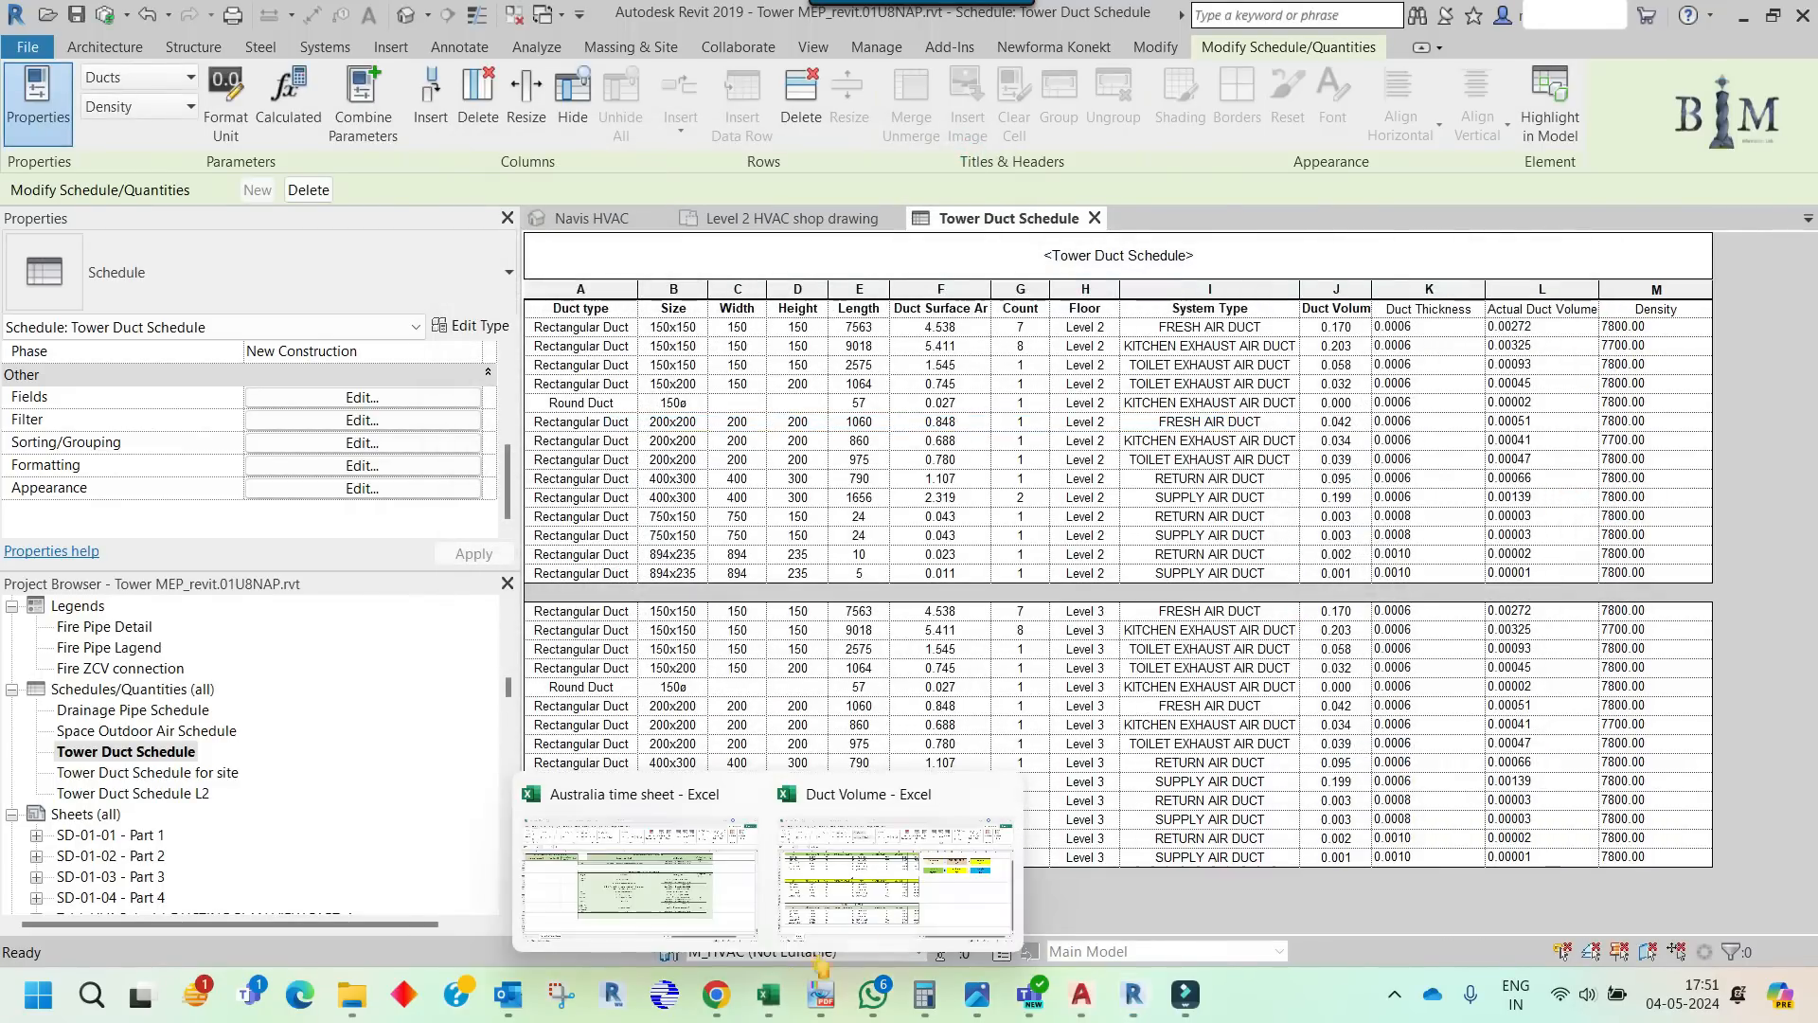
click(881, 923)
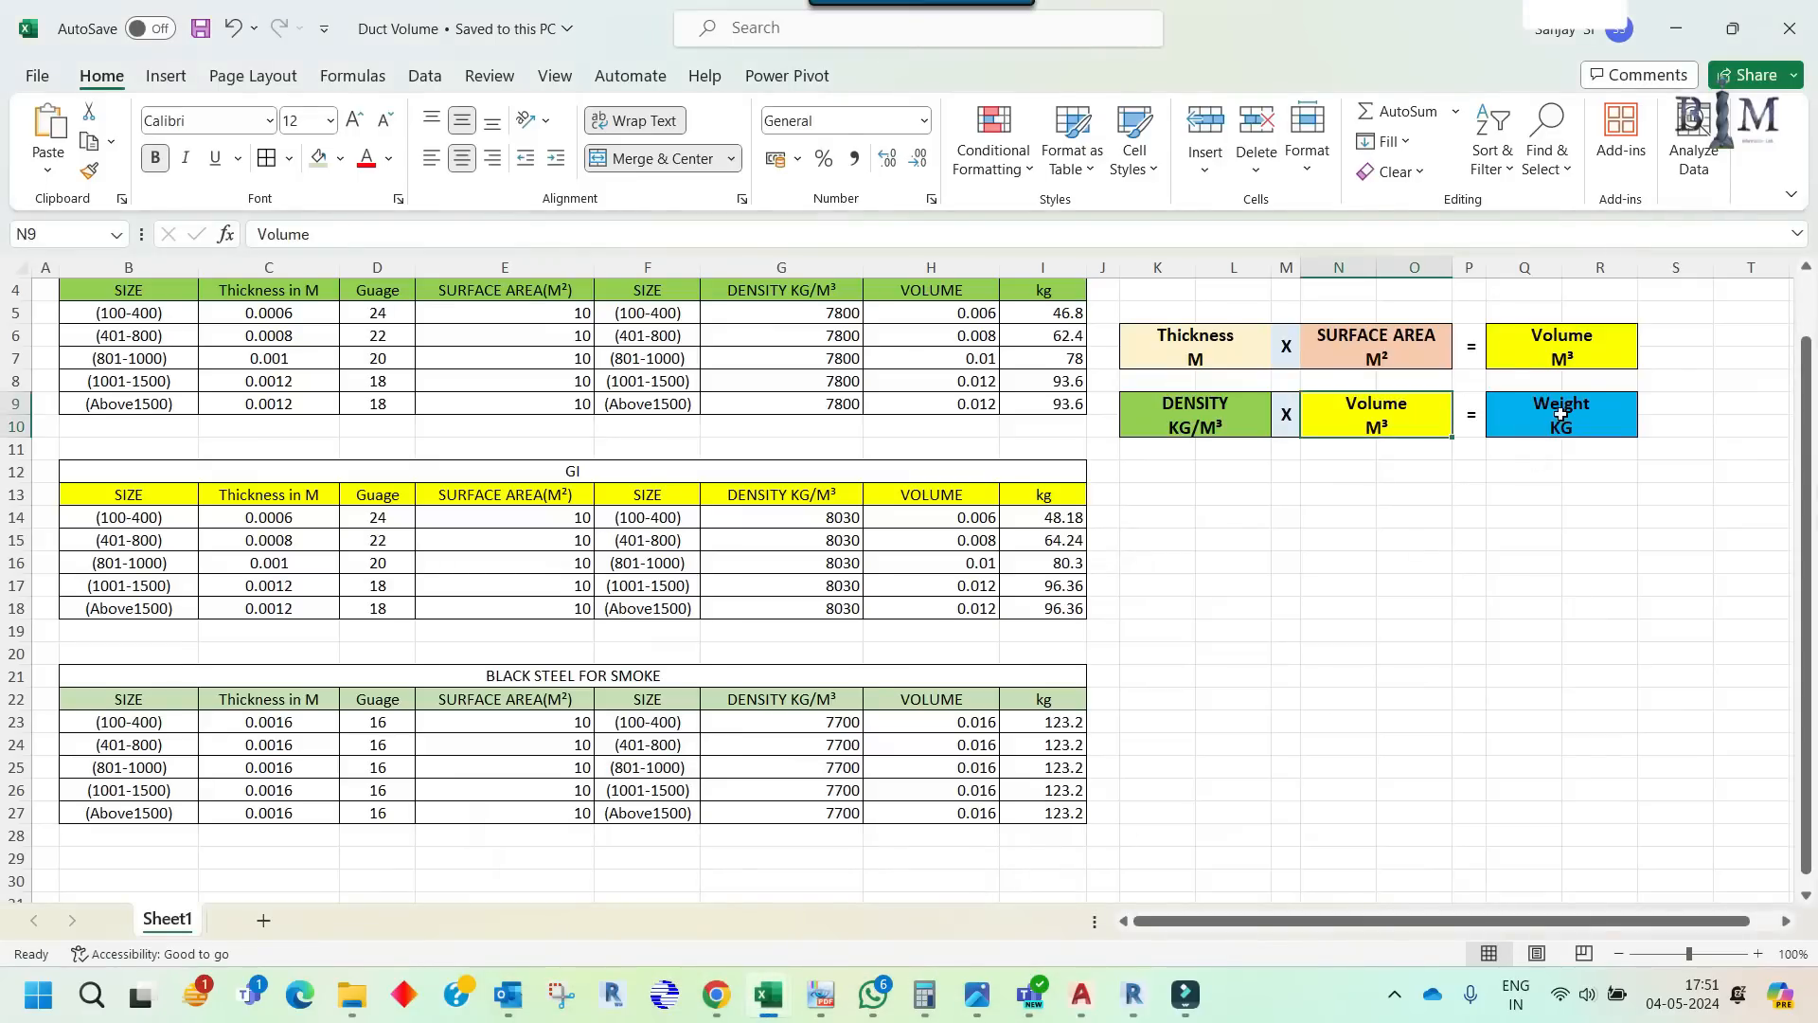
click(1561, 414)
click(1372, 419)
click(1227, 421)
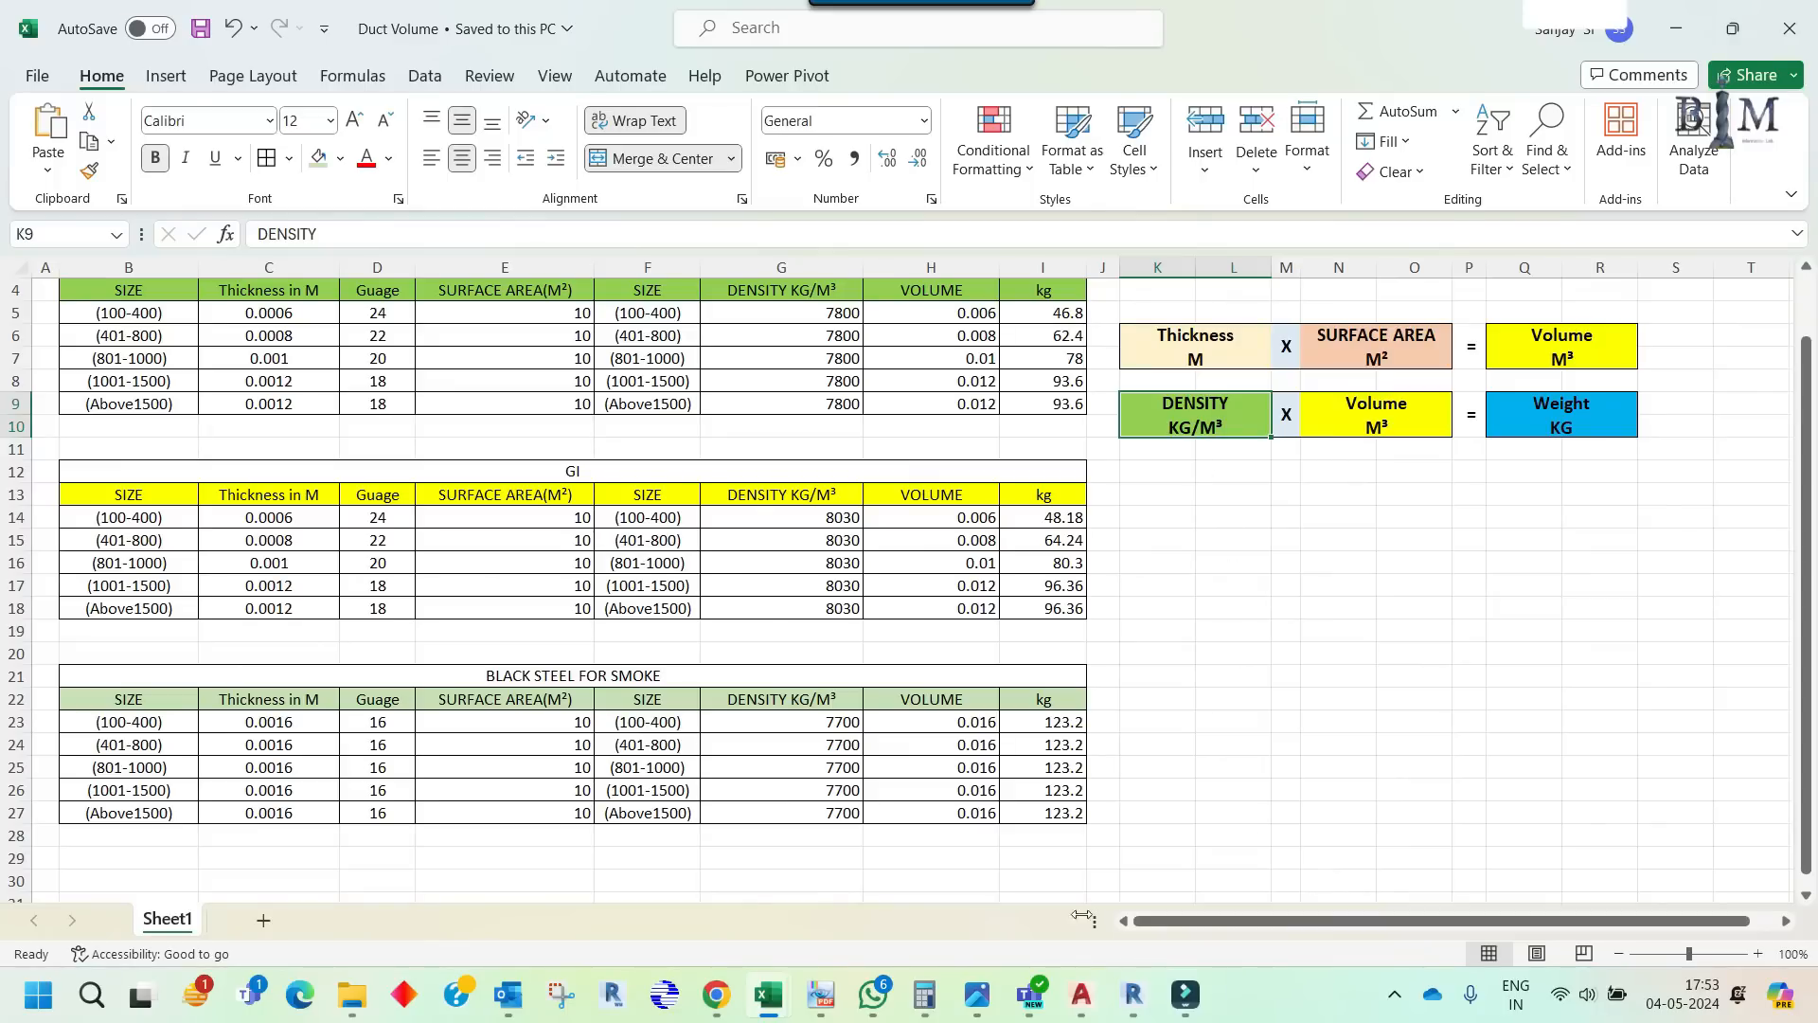
- Switch to Revit and start a formula-based calculated value named Duct Weight of type Number in the Tower Duct Schedule's fields
click(1133, 994)
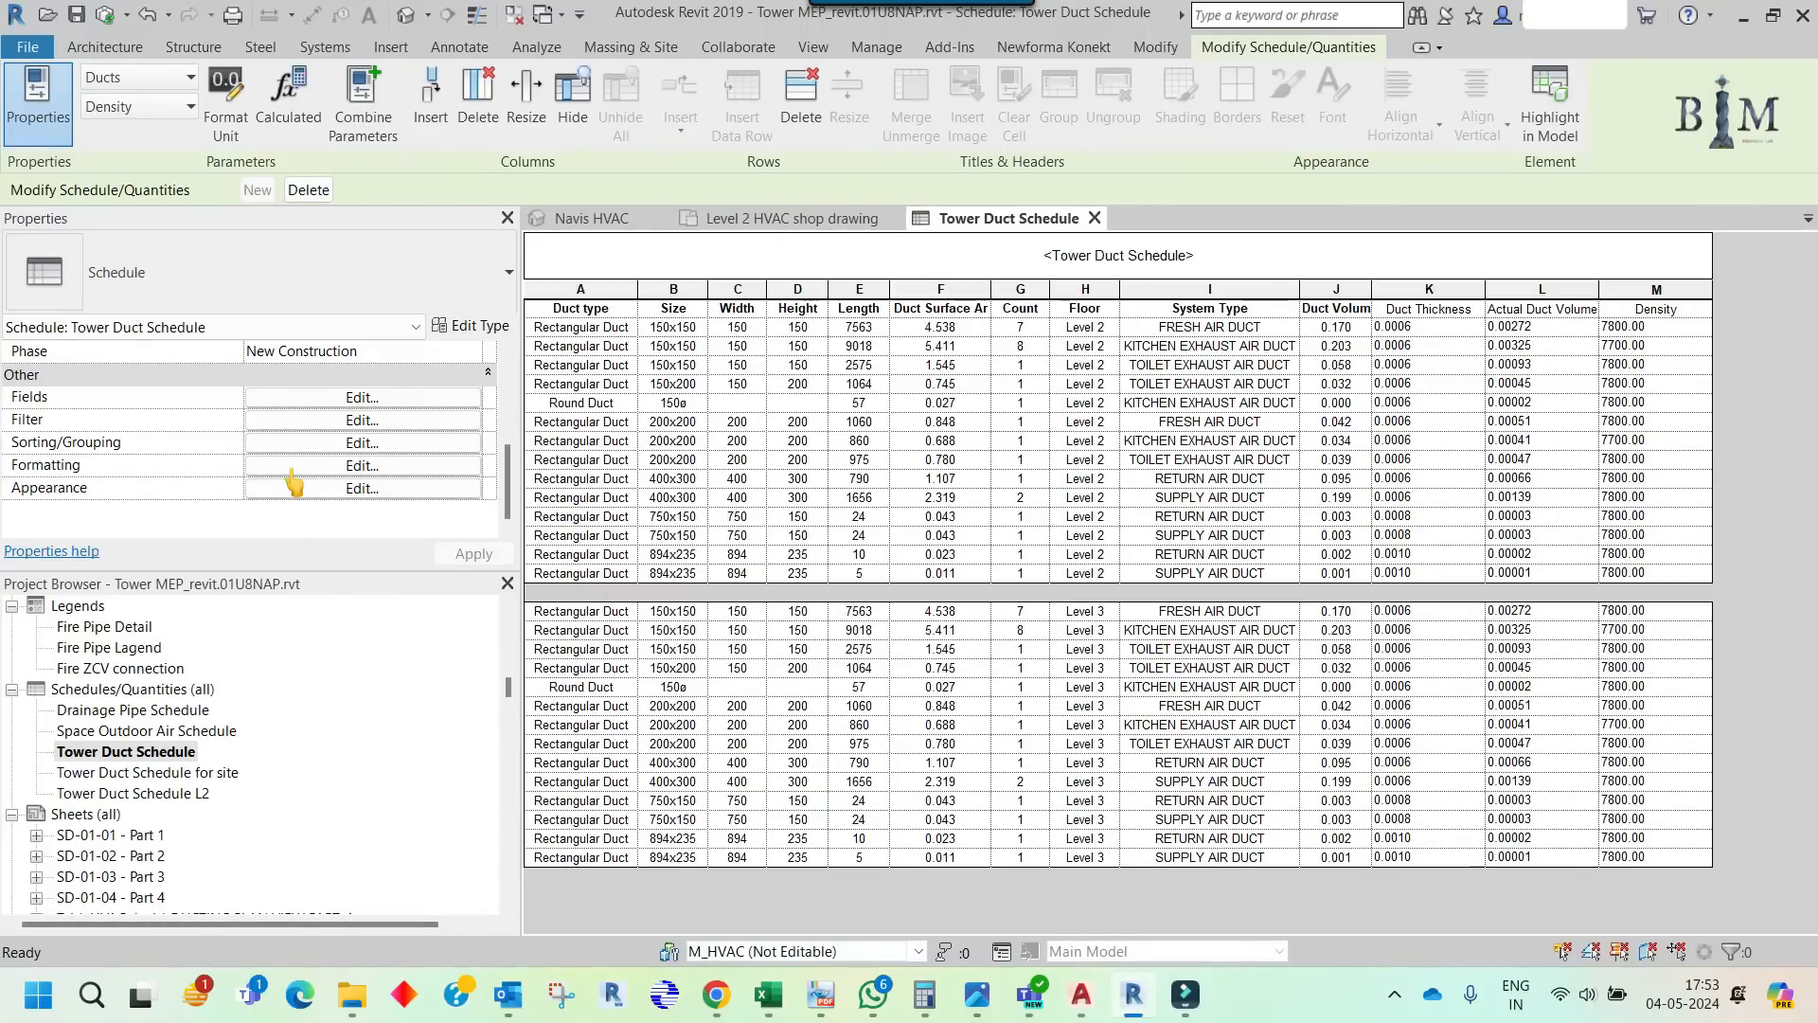
click(301, 399)
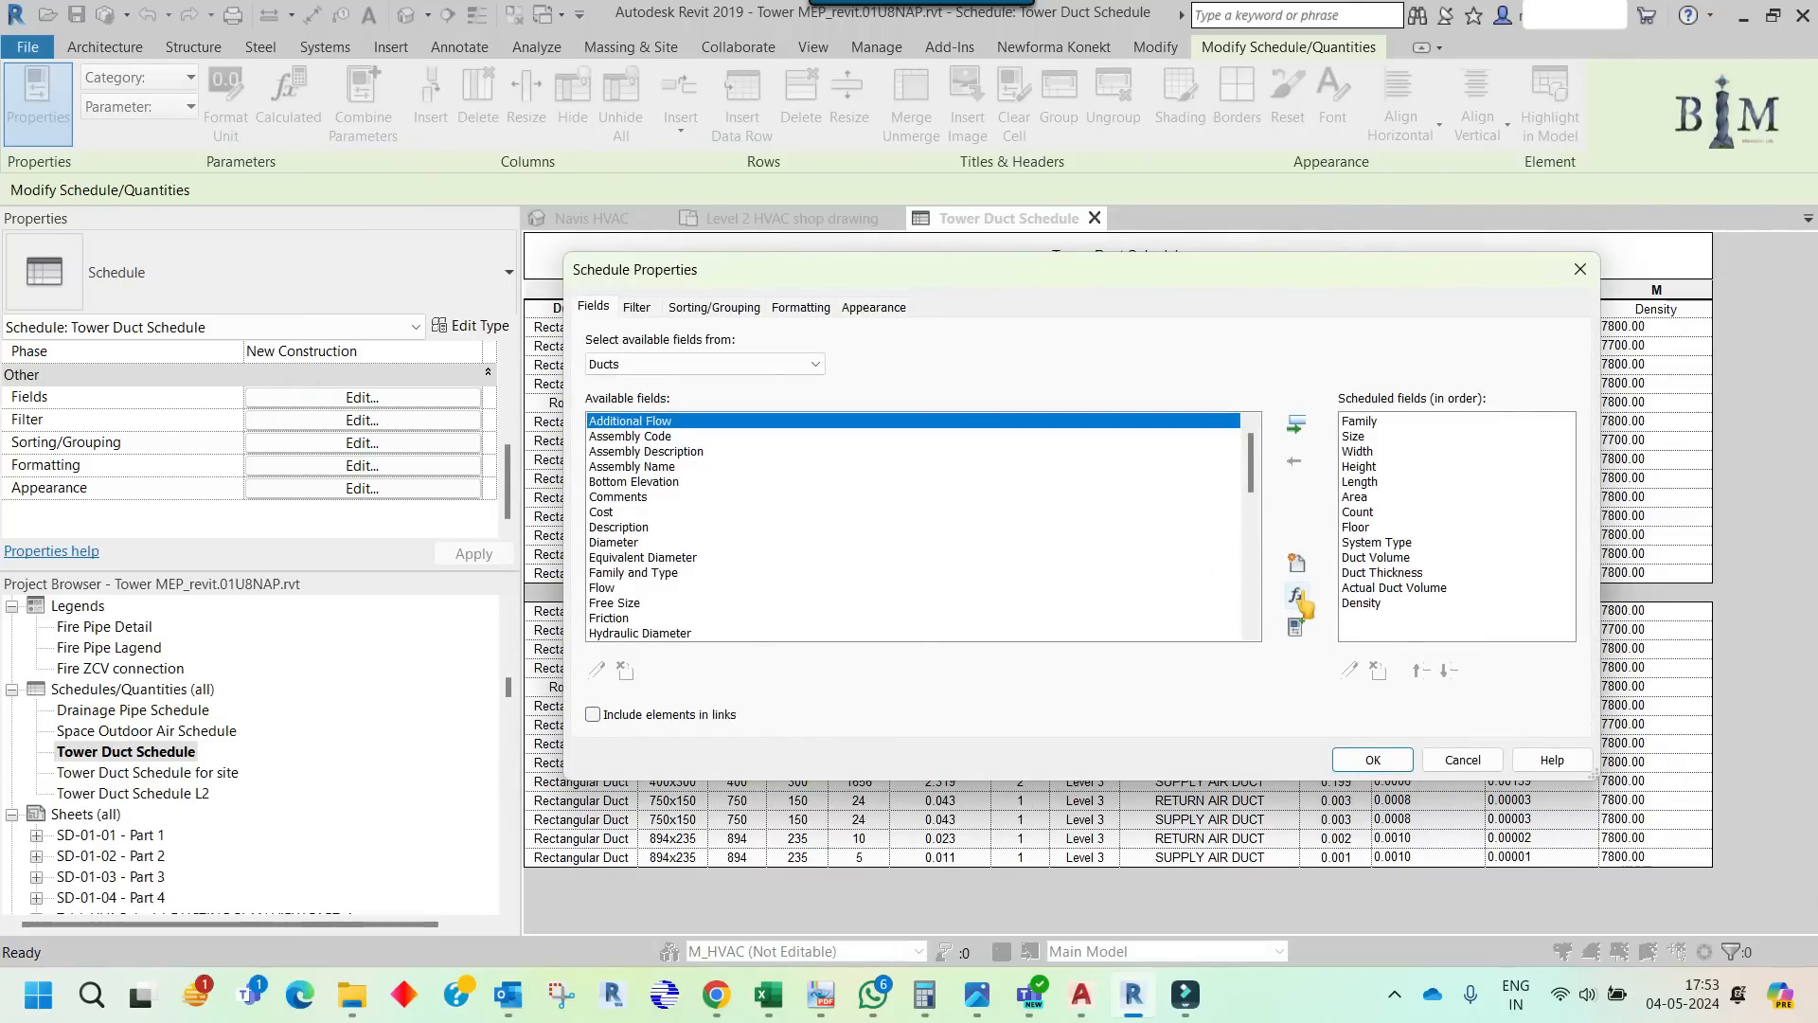
click(1301, 594)
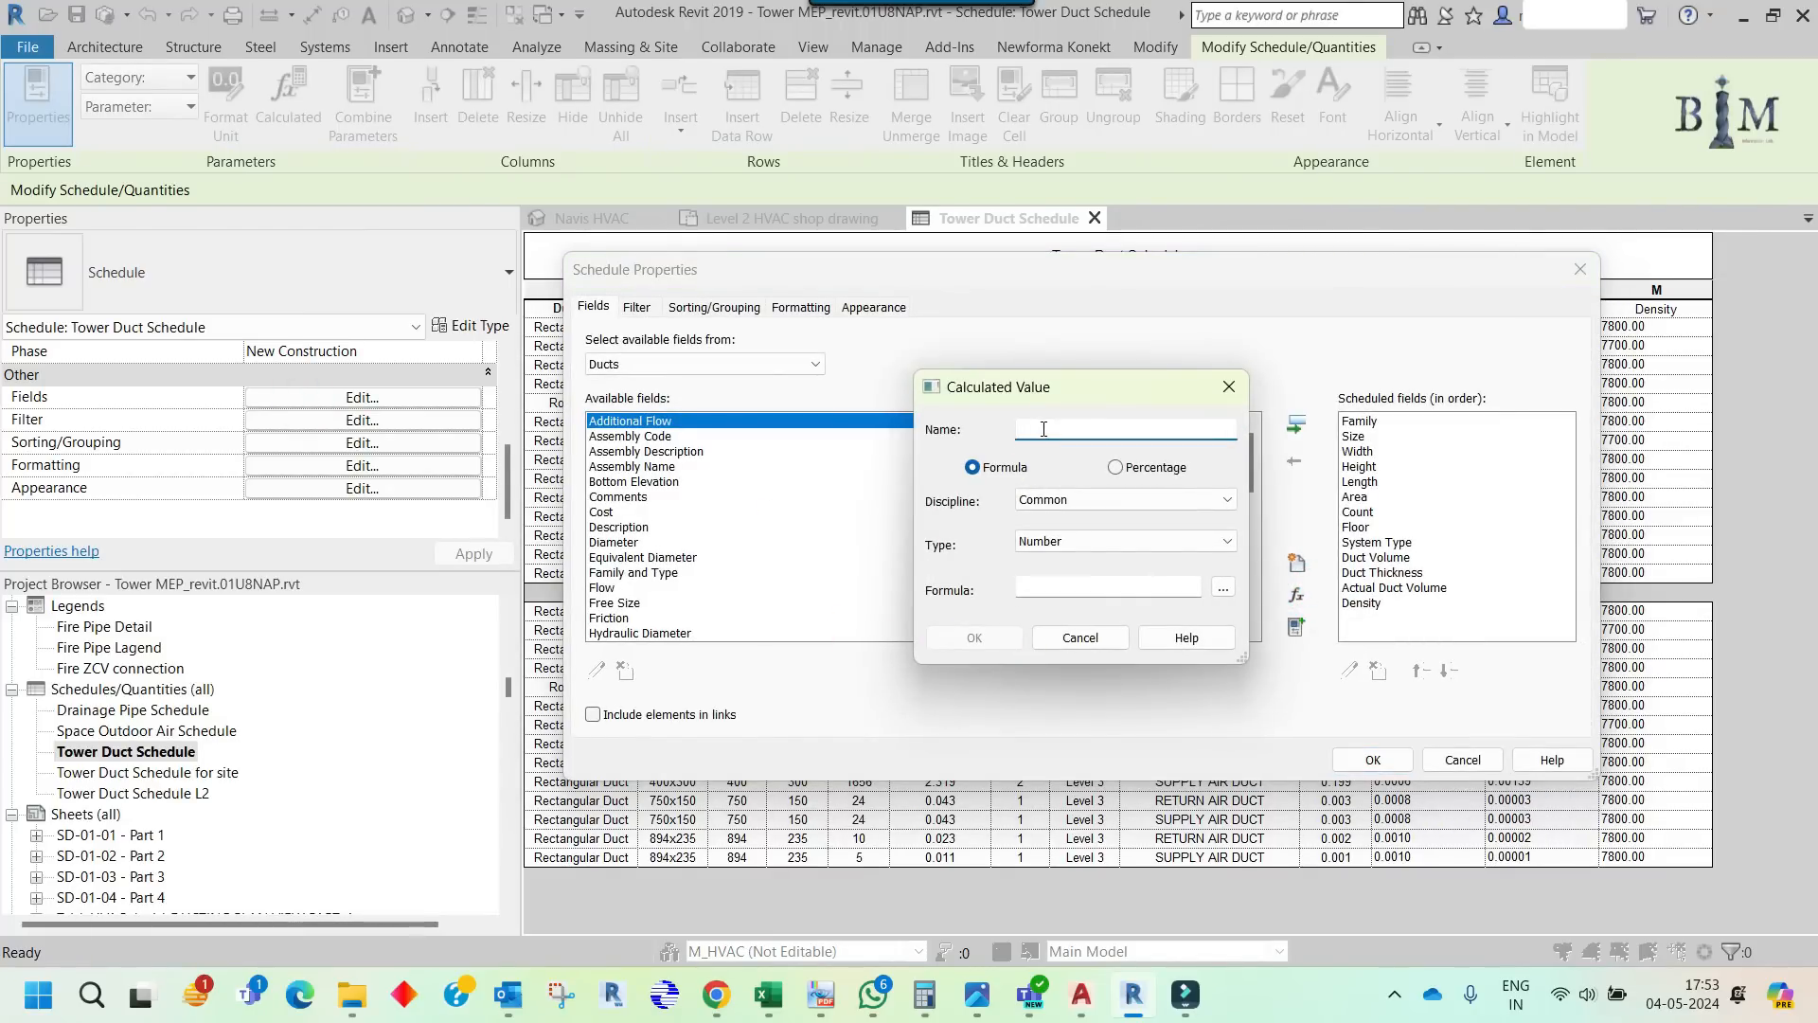
text(Duct Weight)
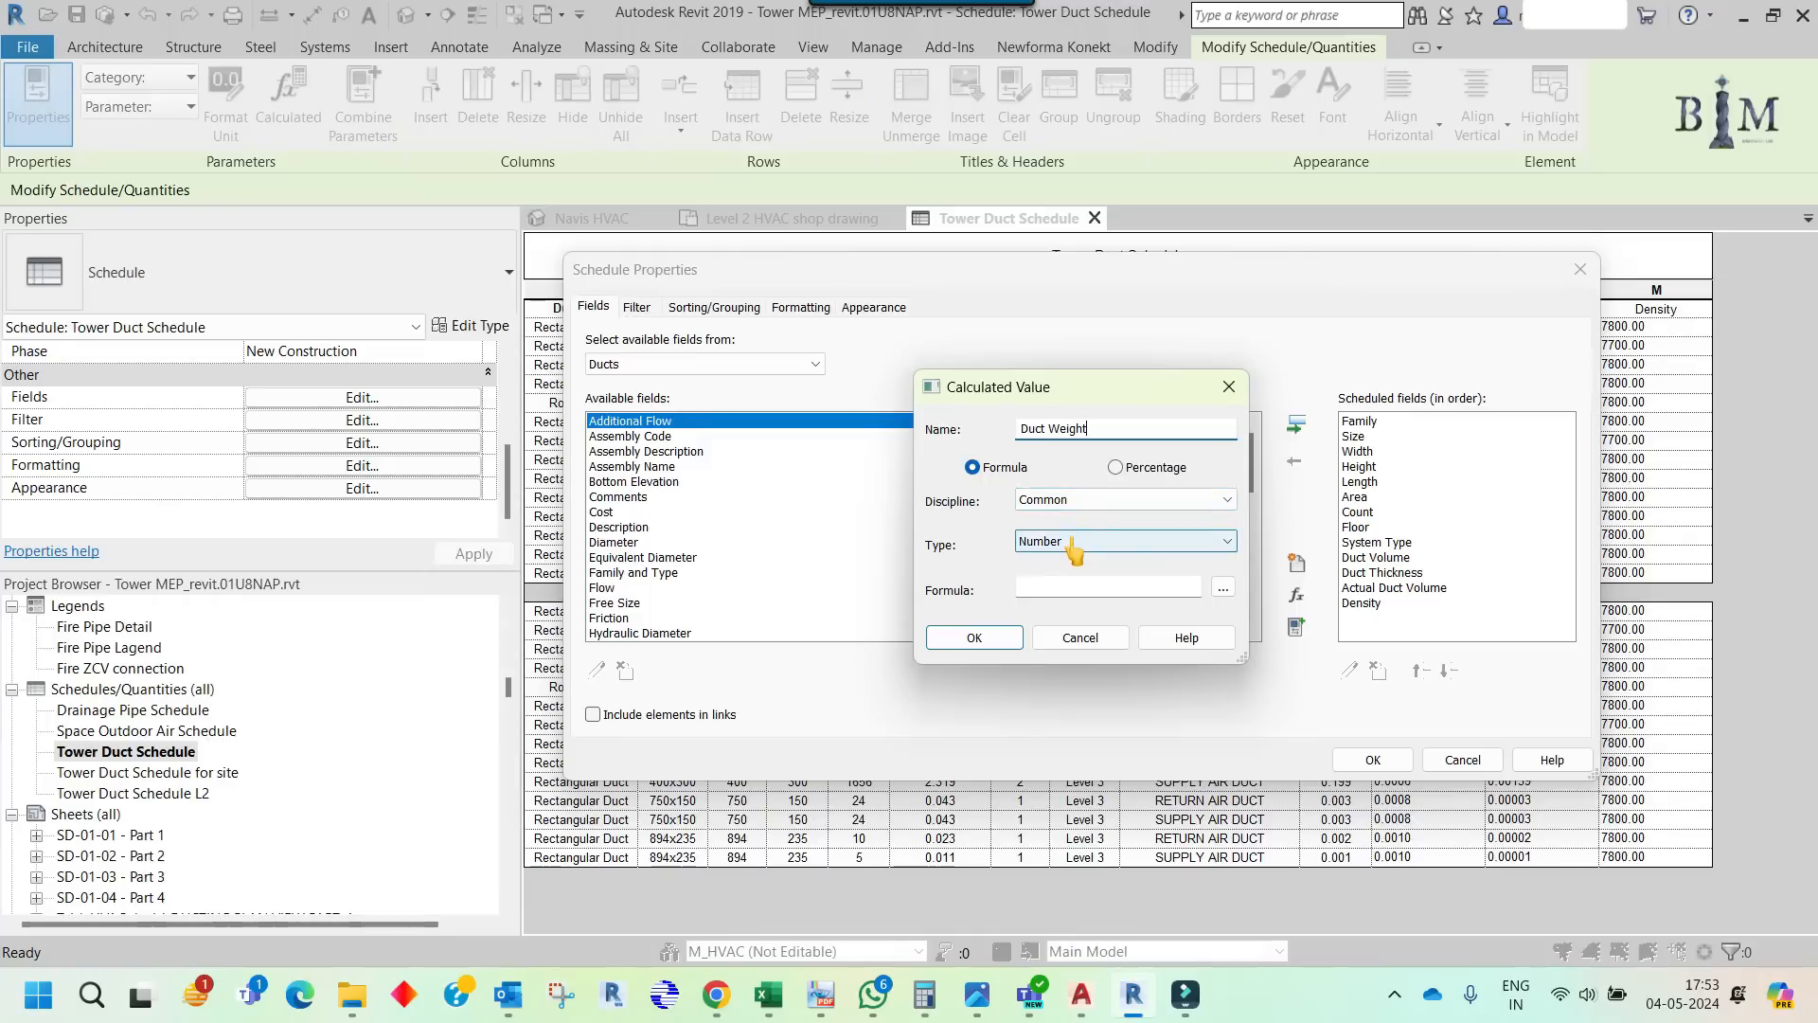
click(1071, 542)
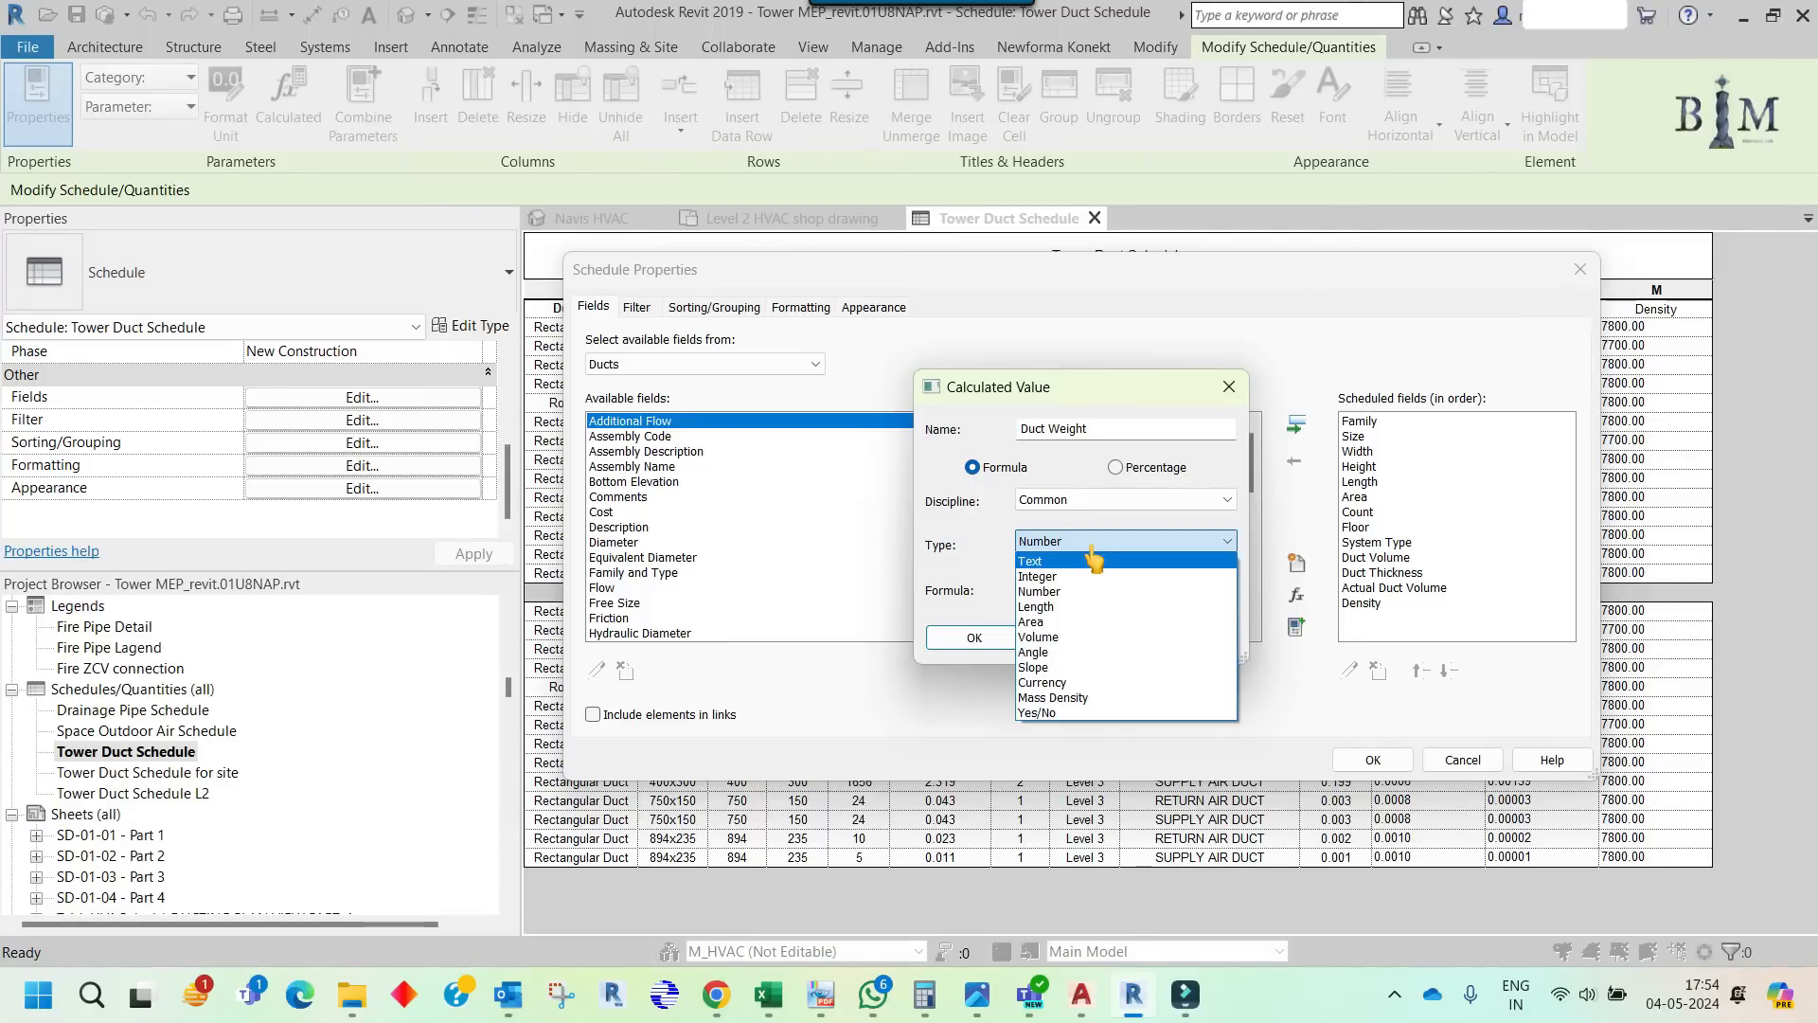
click(1091, 541)
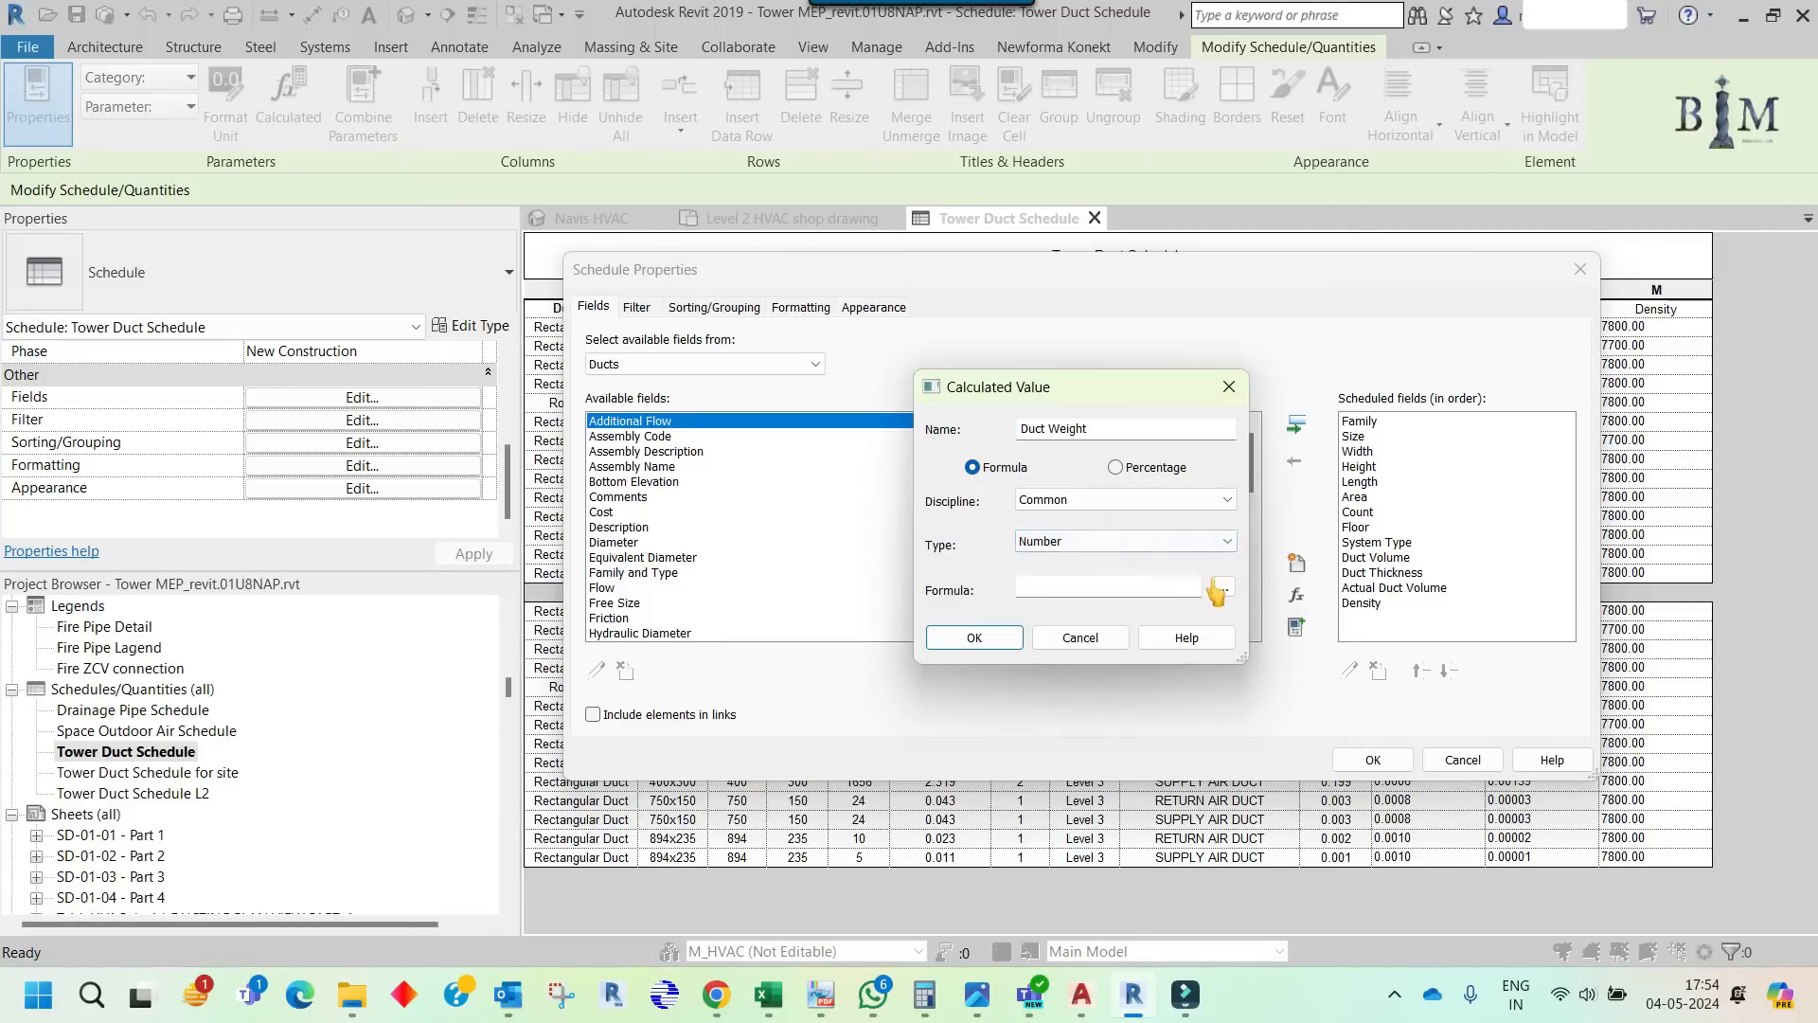
- Build the Duct Weight formula Density*Actual Duct Volume from the schedule fields, checking the duct section sketch in AutoCAD while choosing the volume field
click(1222, 587)
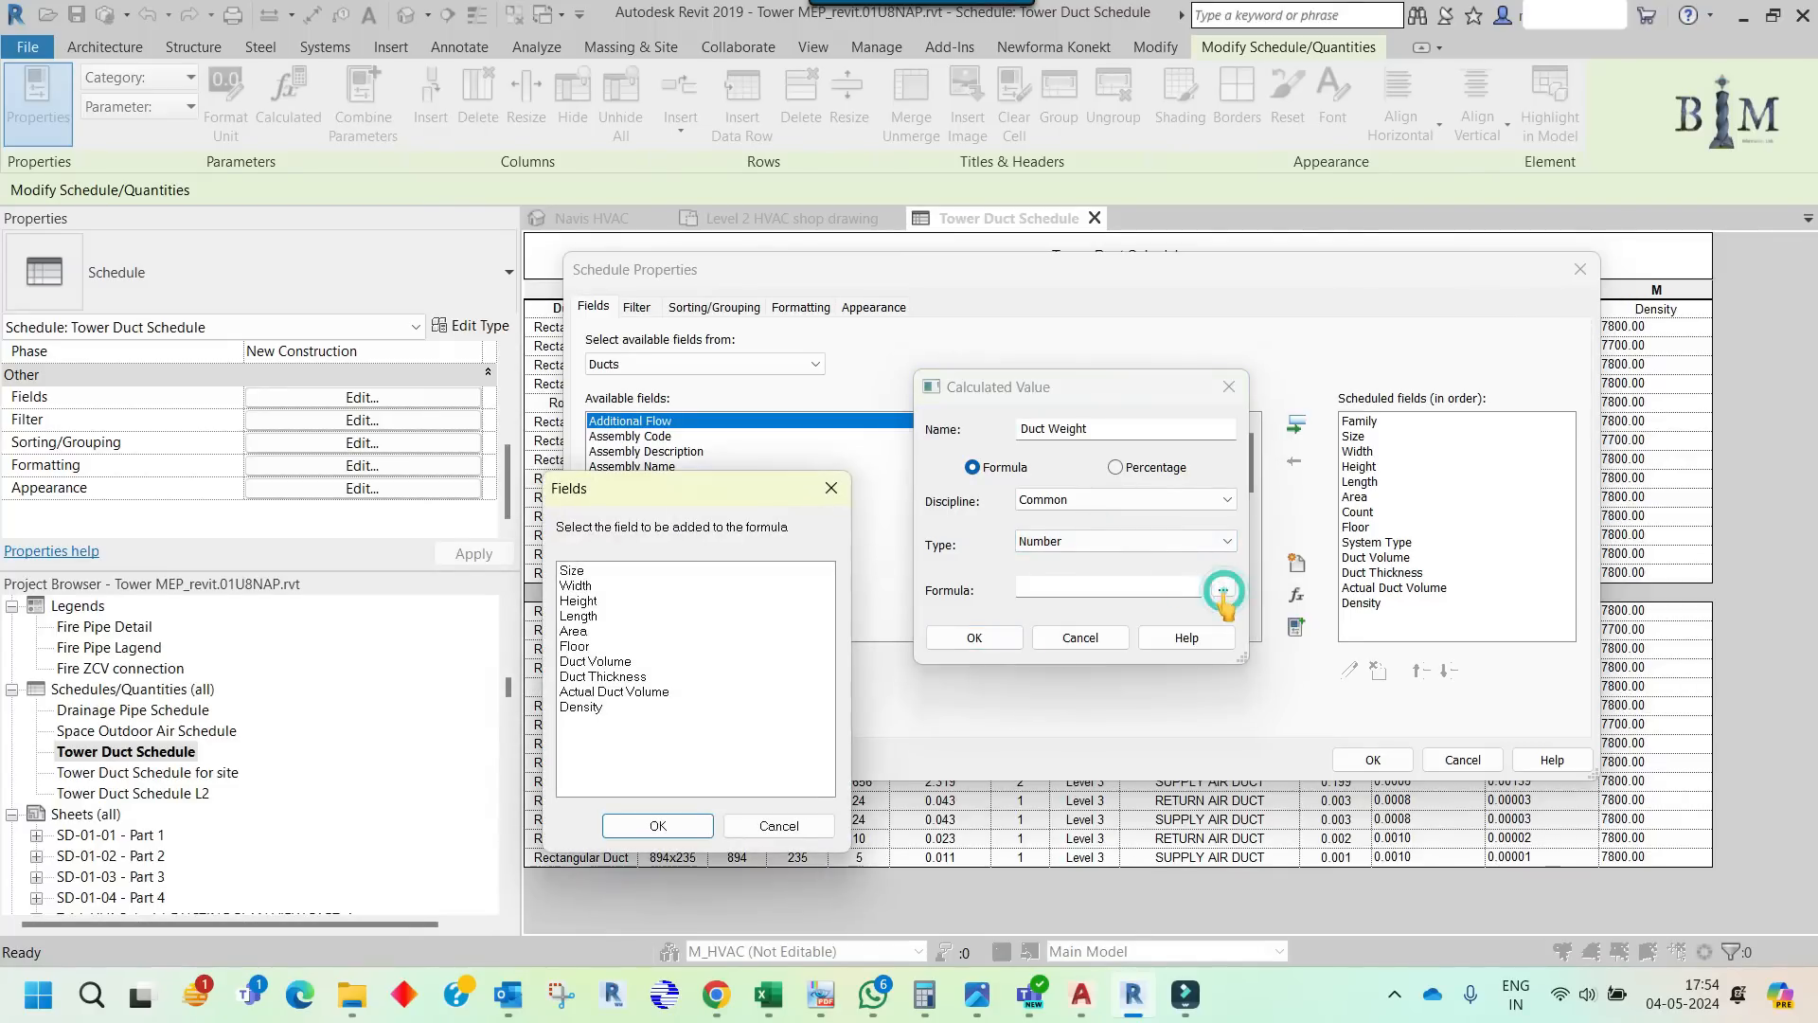
click(620, 706)
click(706, 825)
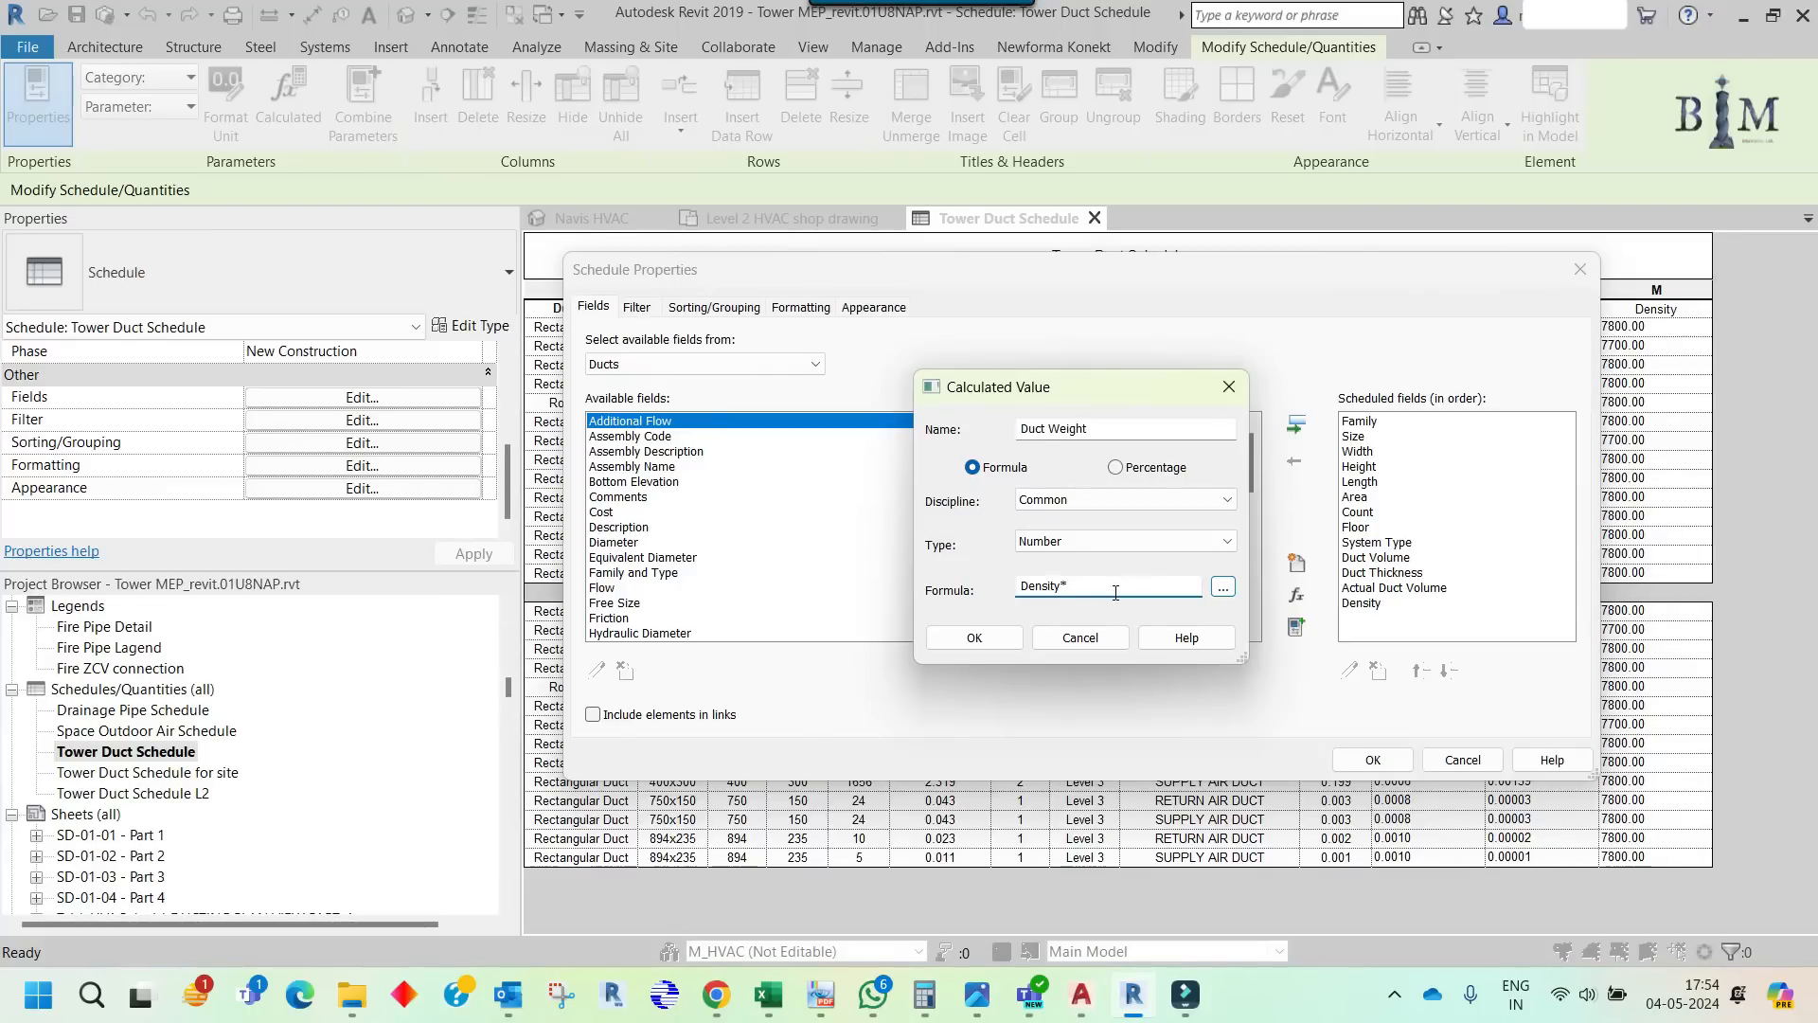
click(1223, 587)
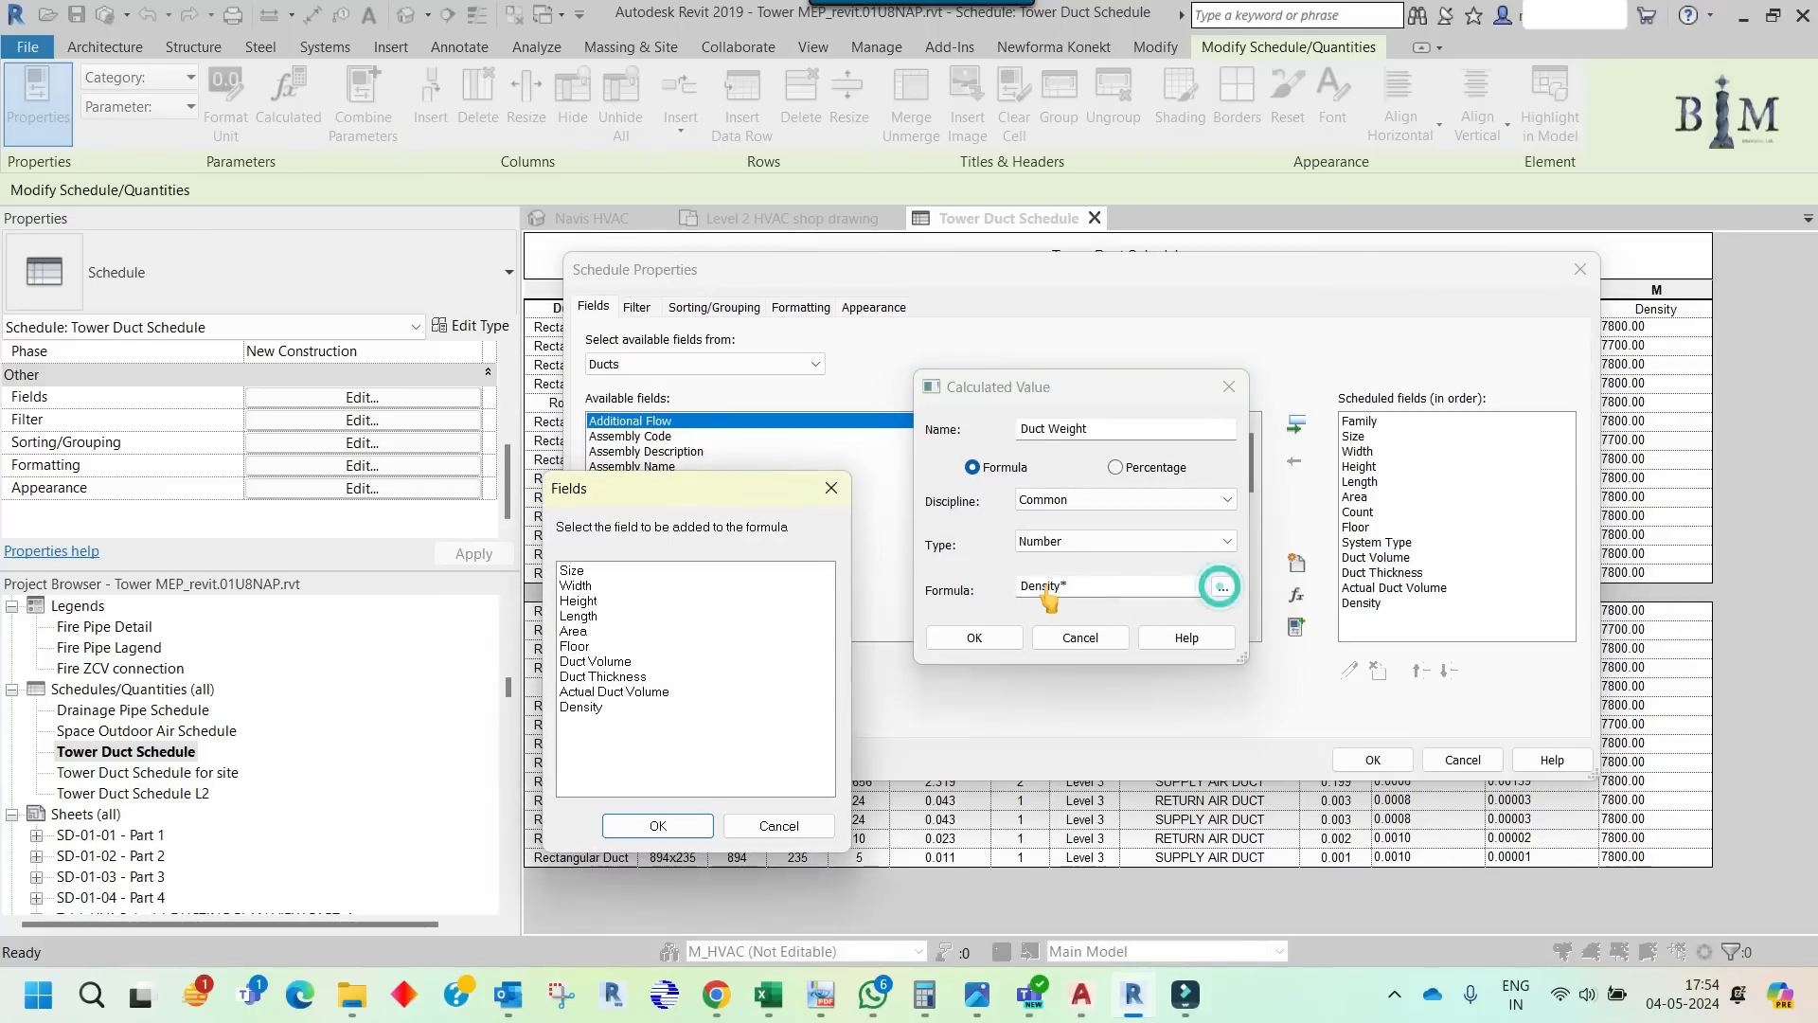
click(653, 692)
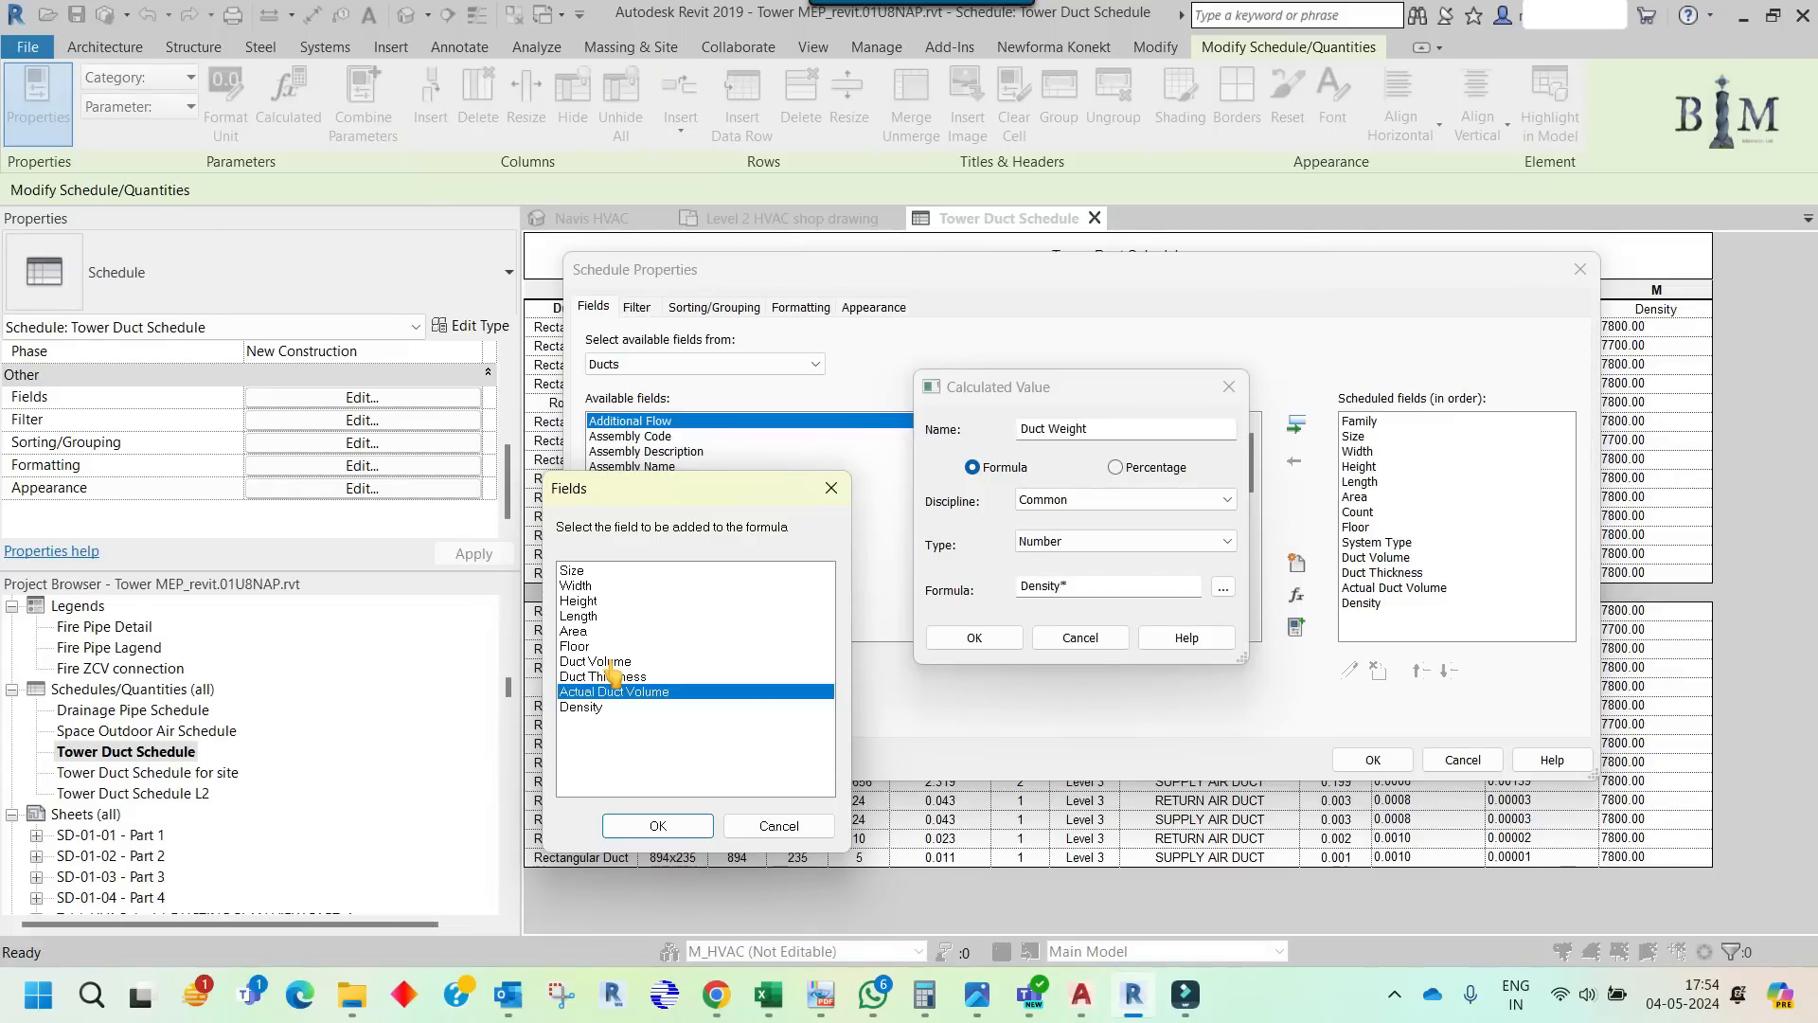
click(1080, 993)
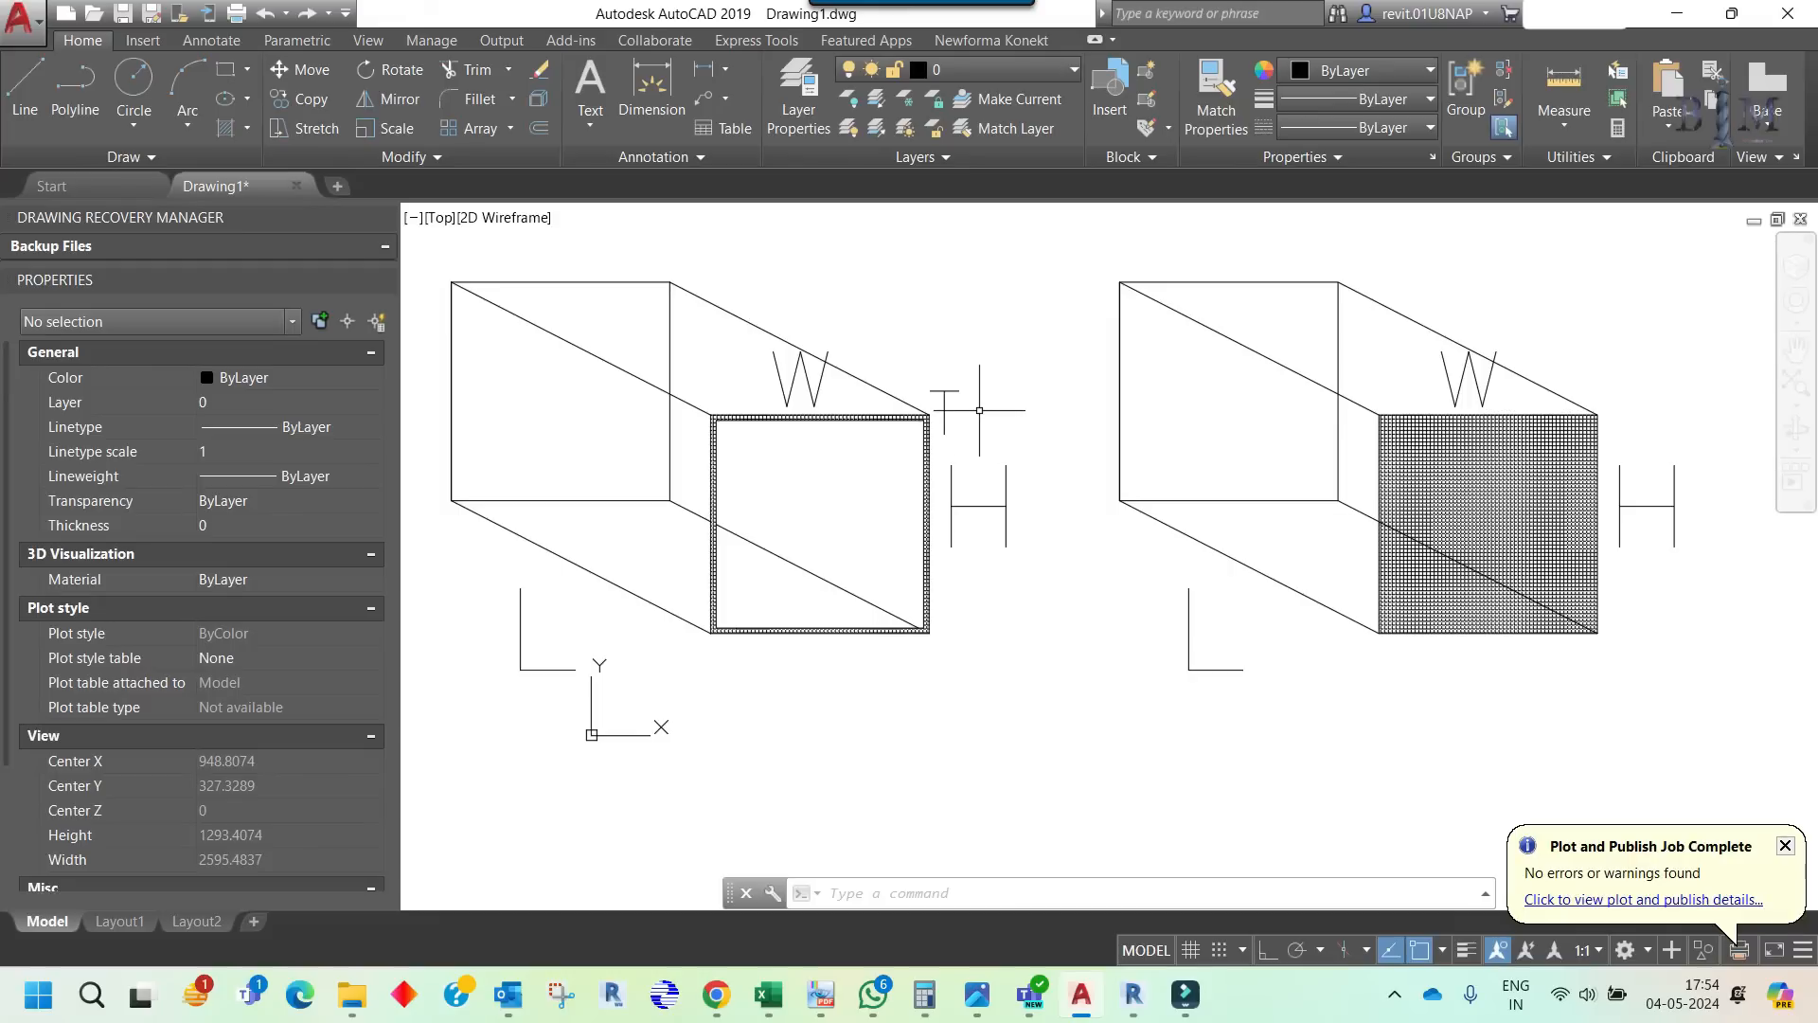
mouse_move(1133, 993)
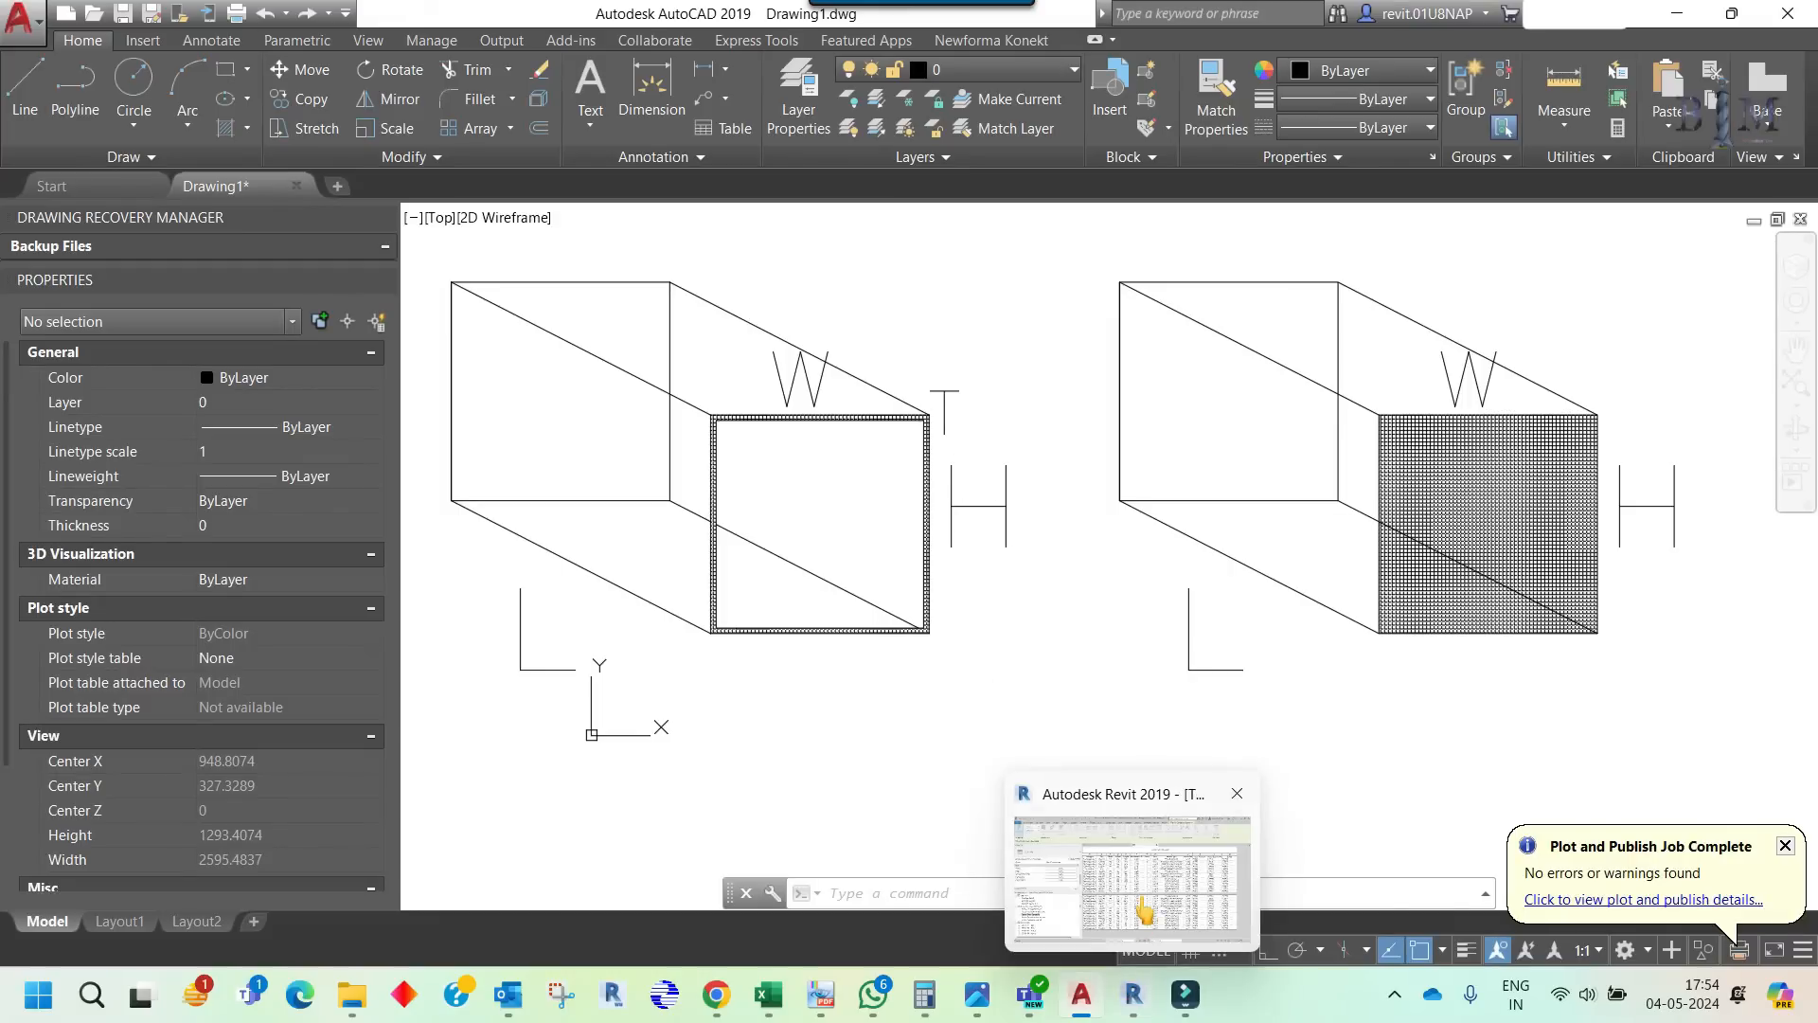
click(1137, 899)
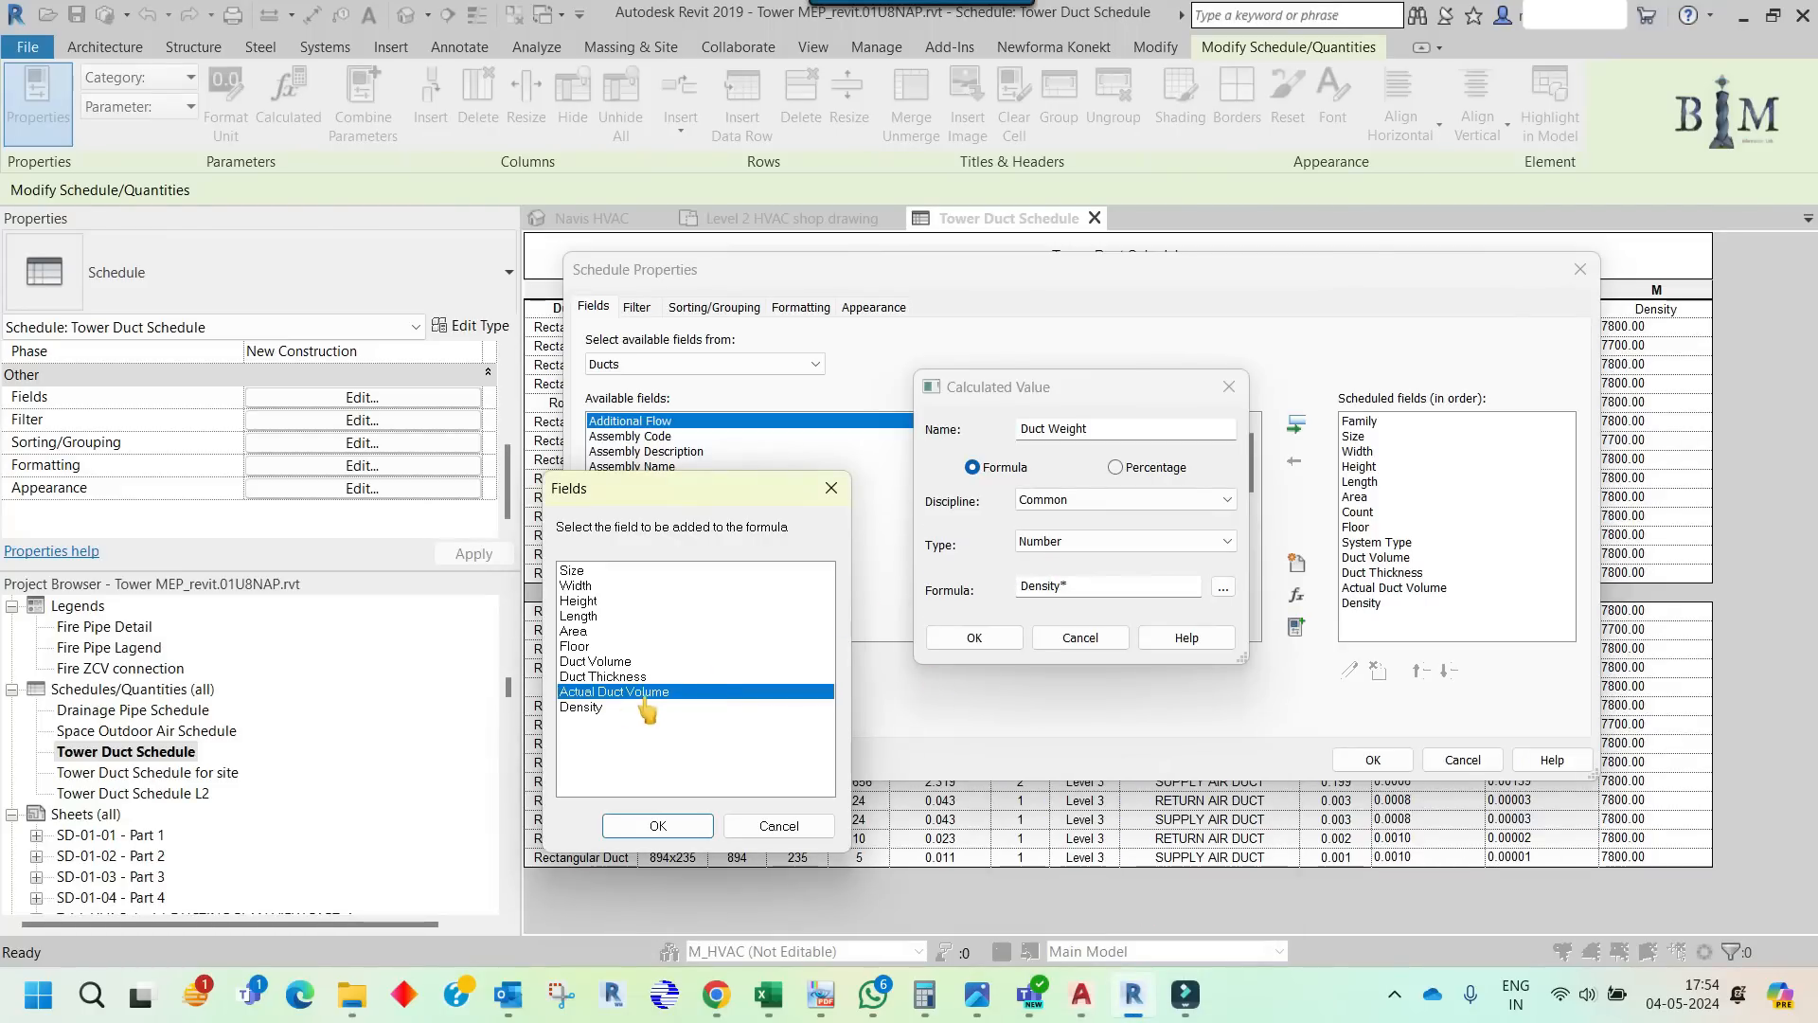
click(657, 825)
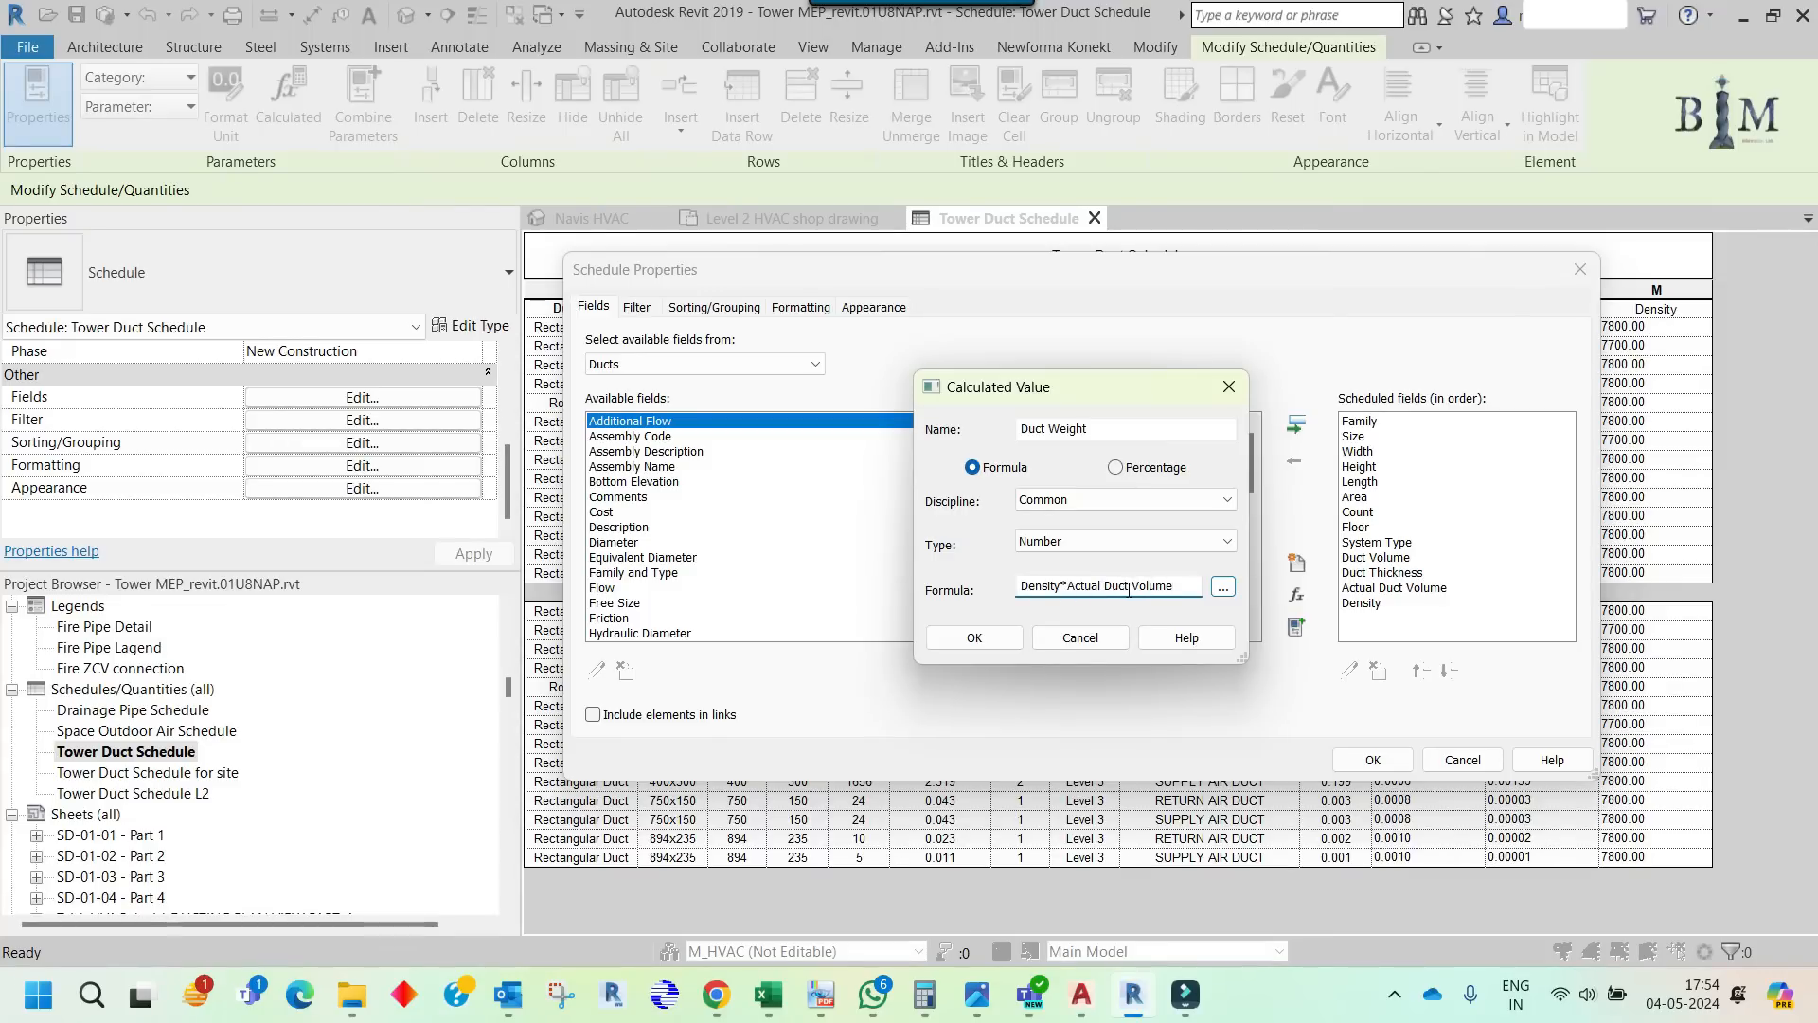
- Try to create the Duct Weight calculated value with the Common discipline and the Number type
click(1062, 538)
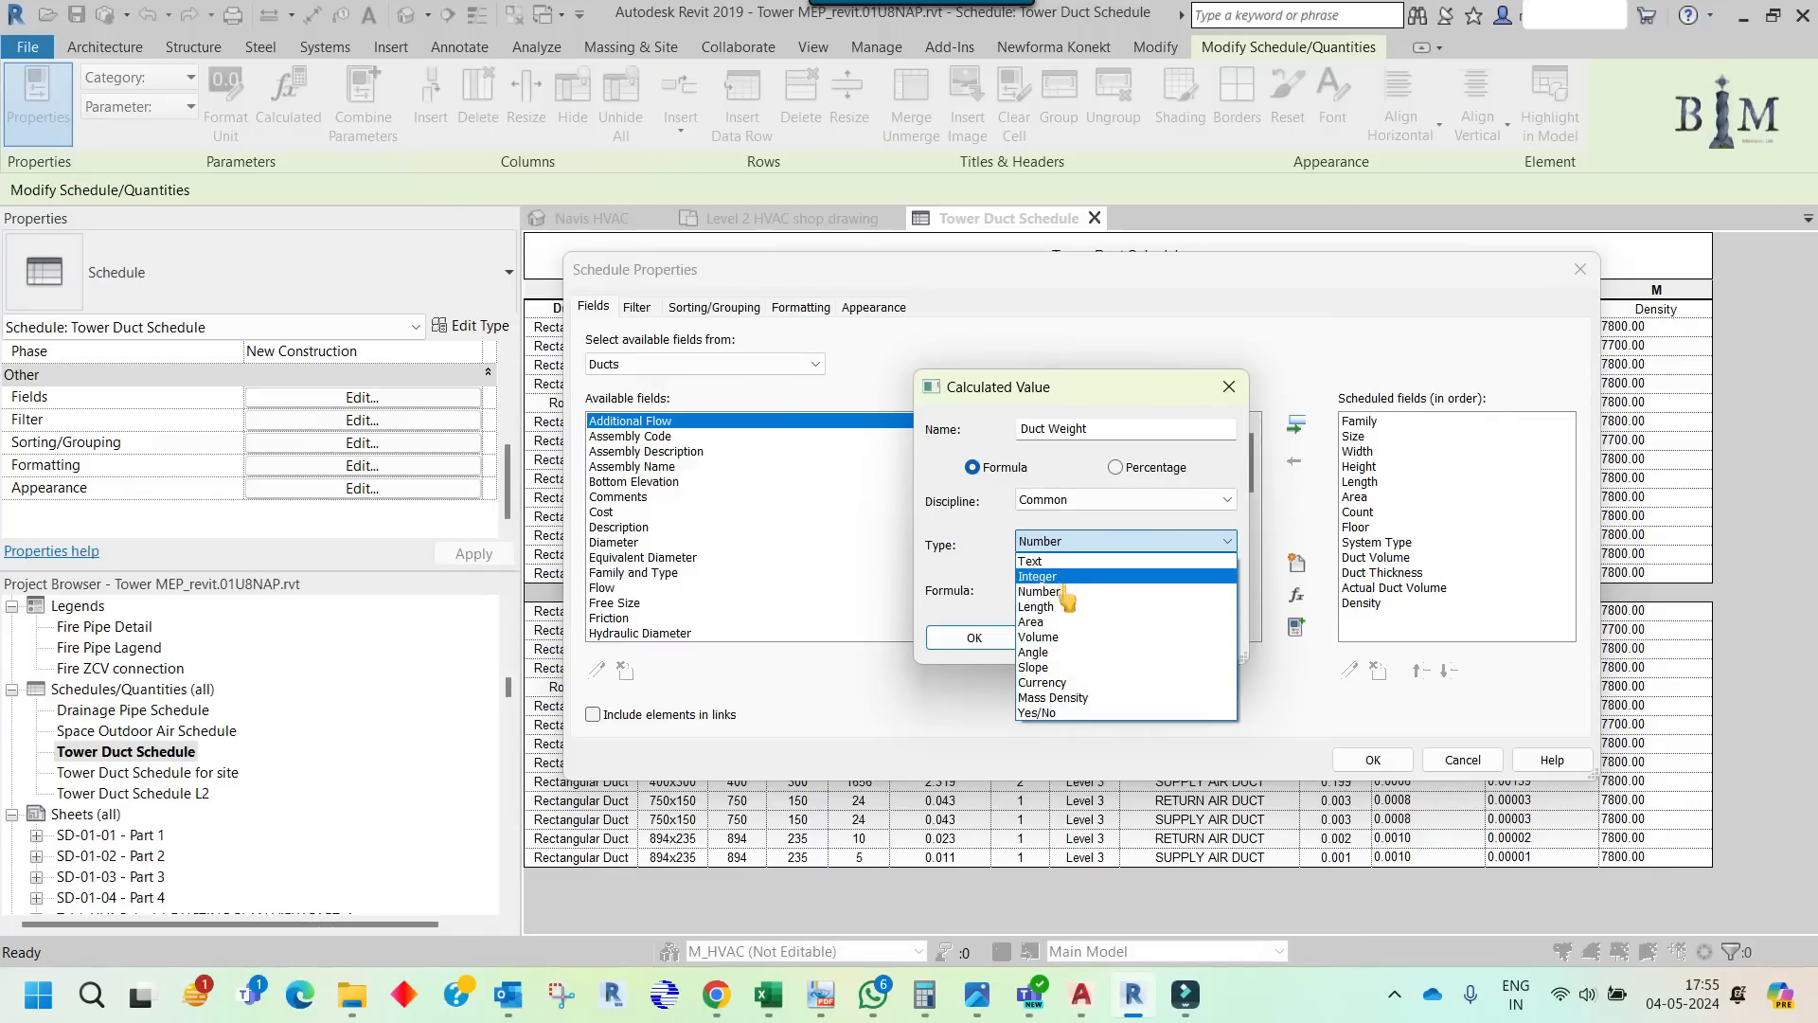
click(1080, 541)
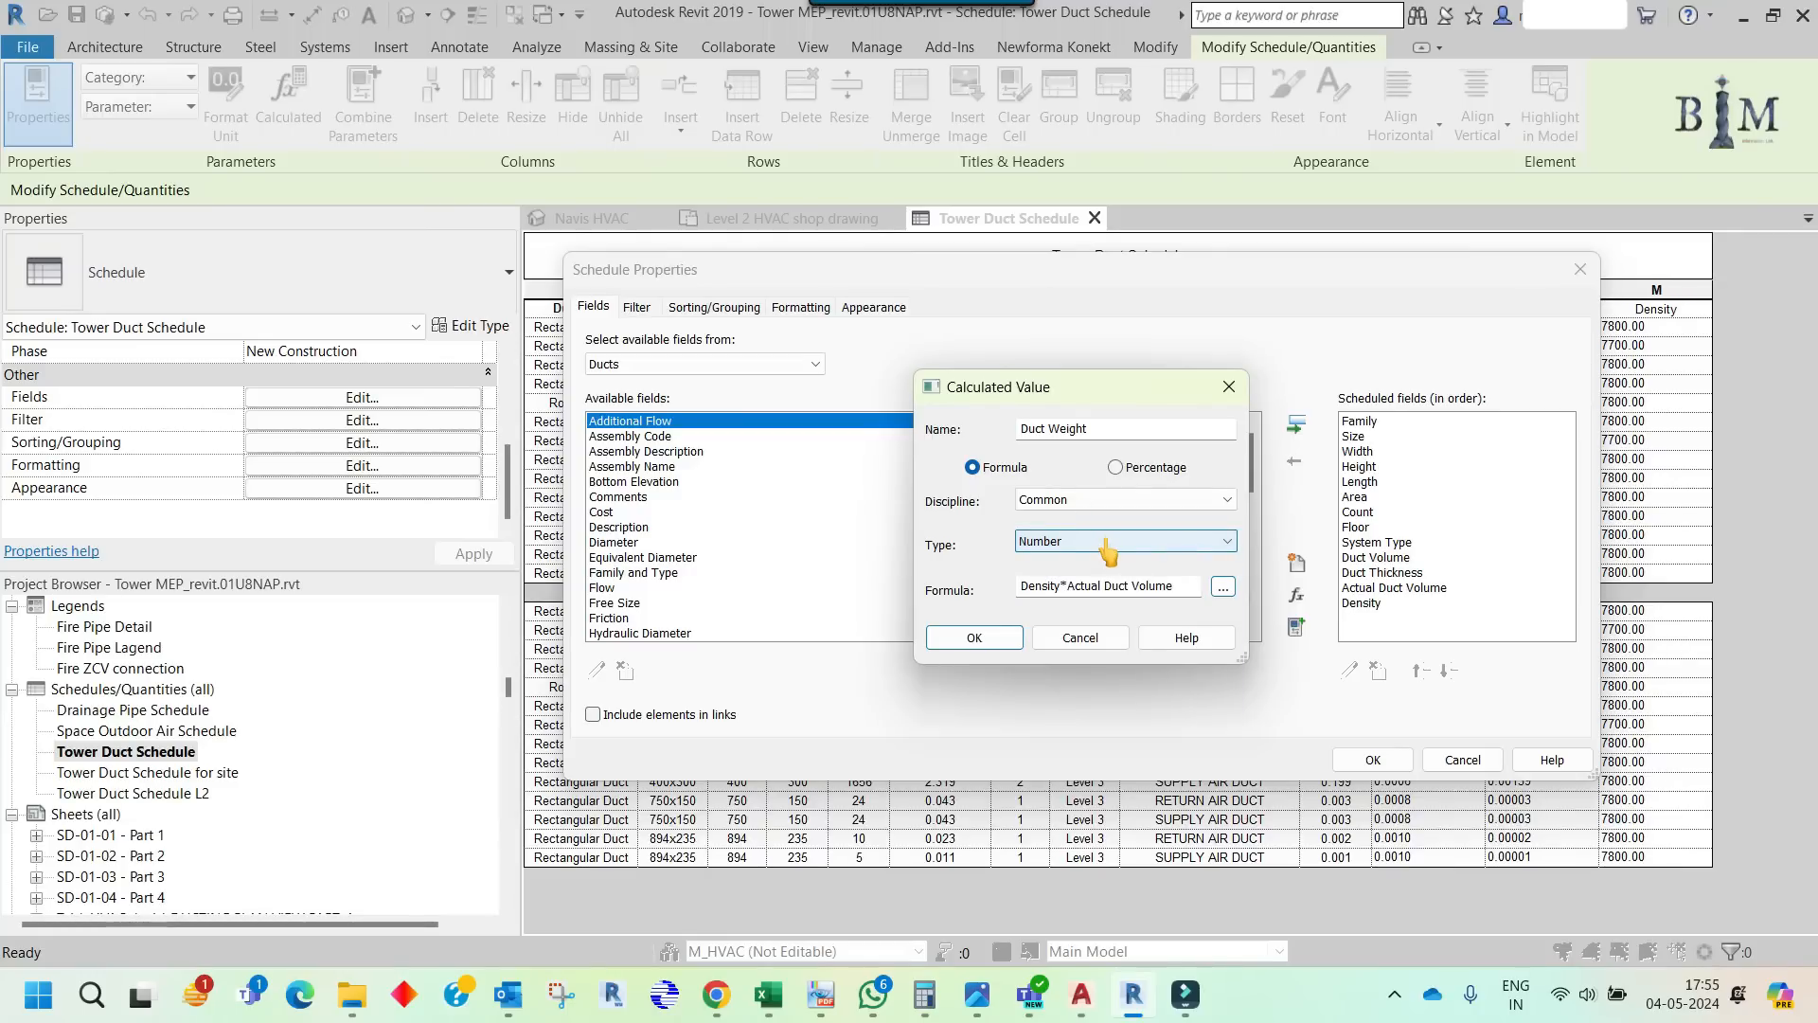
click(975, 637)
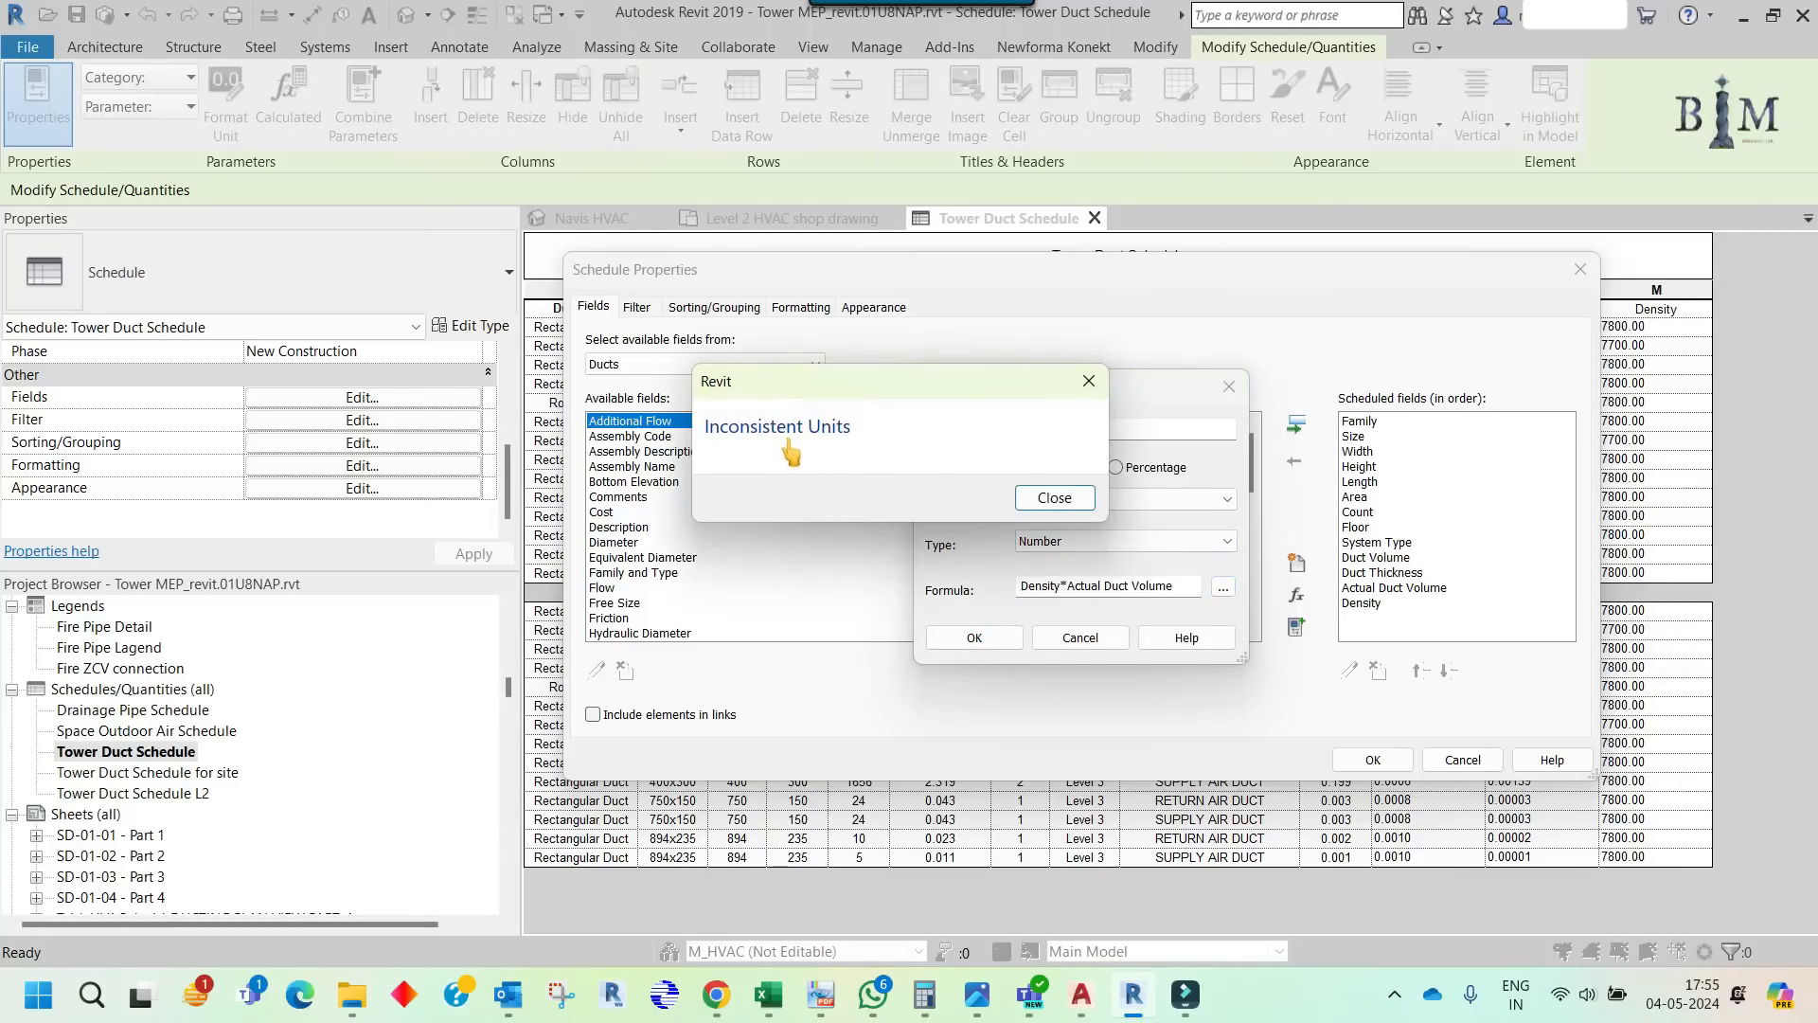
click(1055, 498)
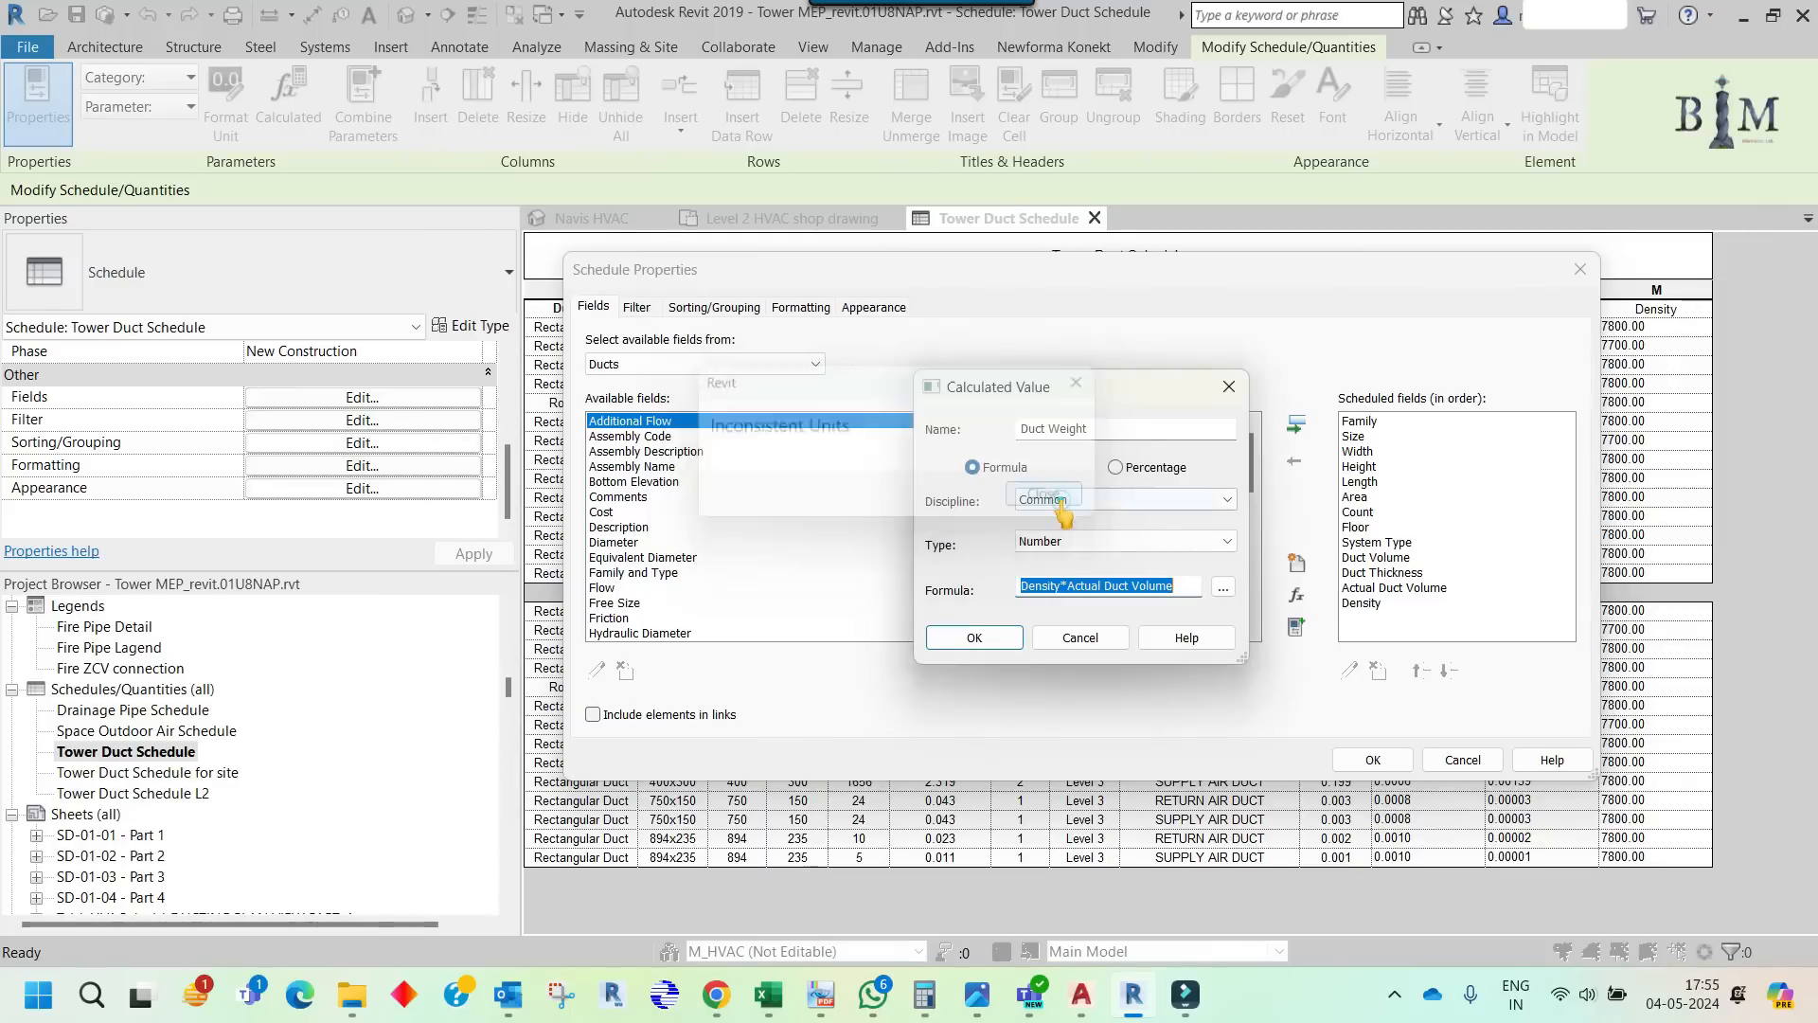
- Try to create the Duct Weight calculated value with the Integer type, and look through the other Common types
click(1087, 545)
click(1080, 569)
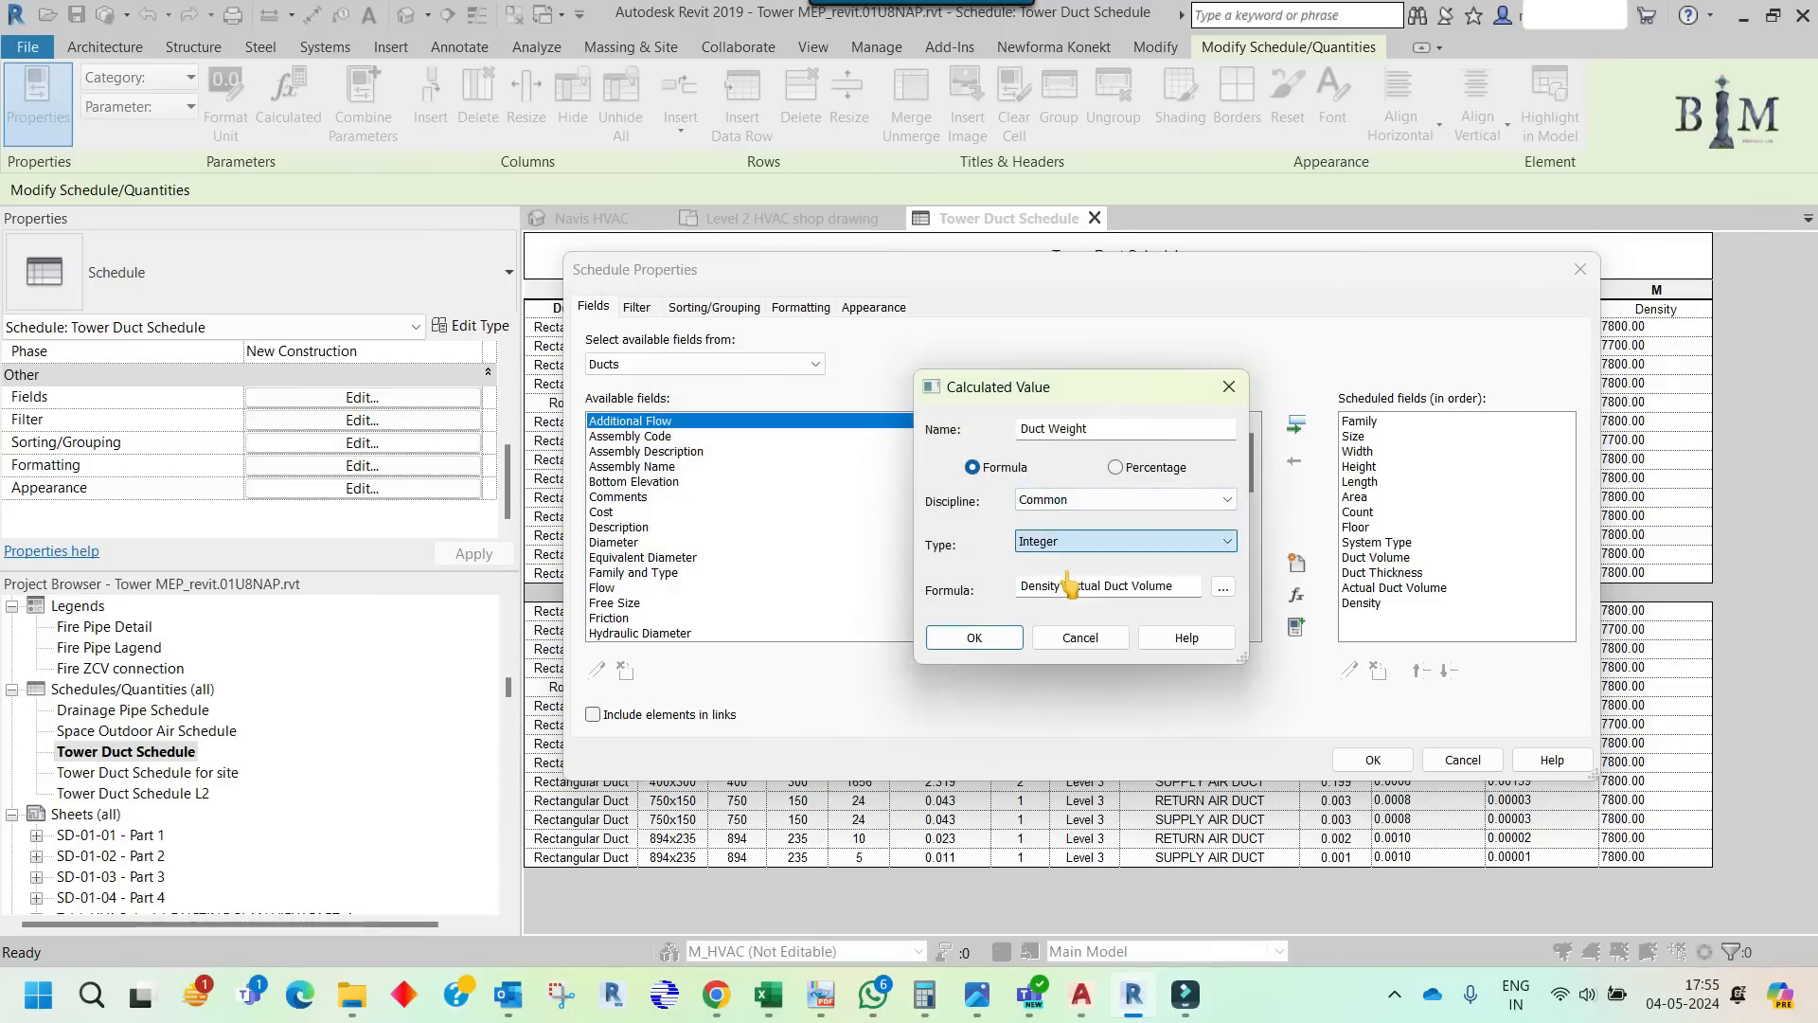
click(1017, 632)
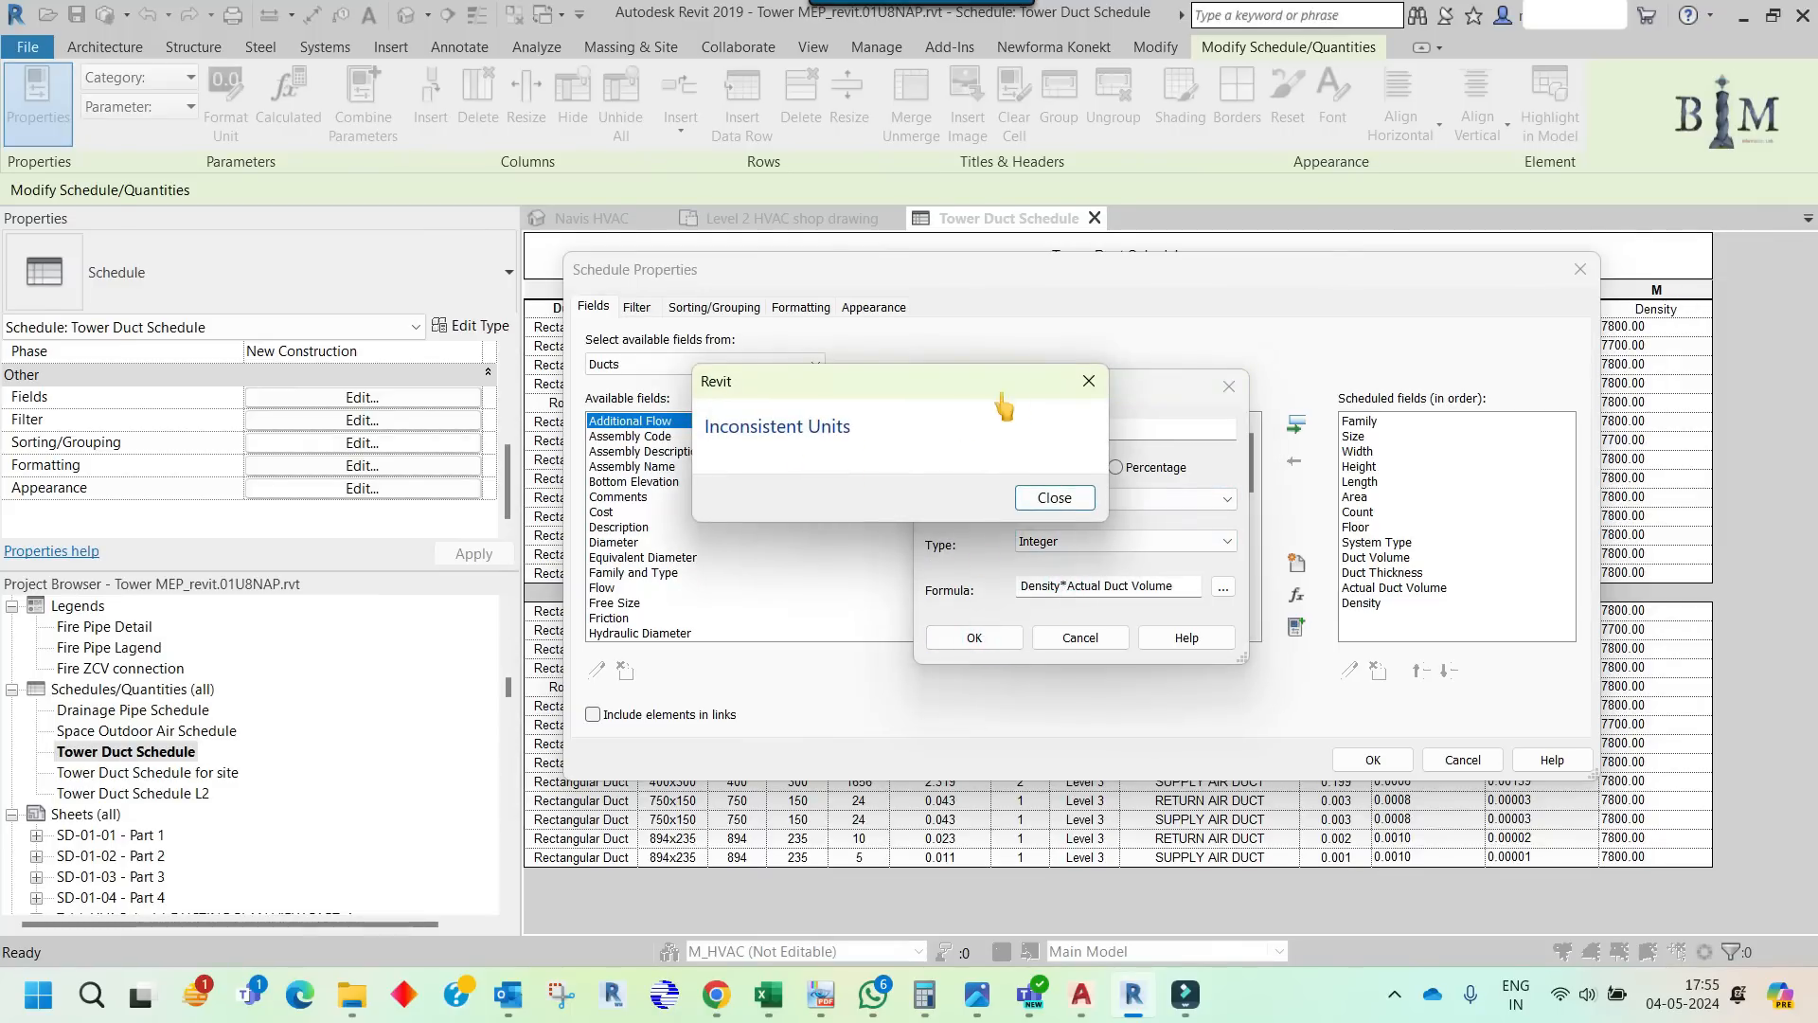
click(1088, 382)
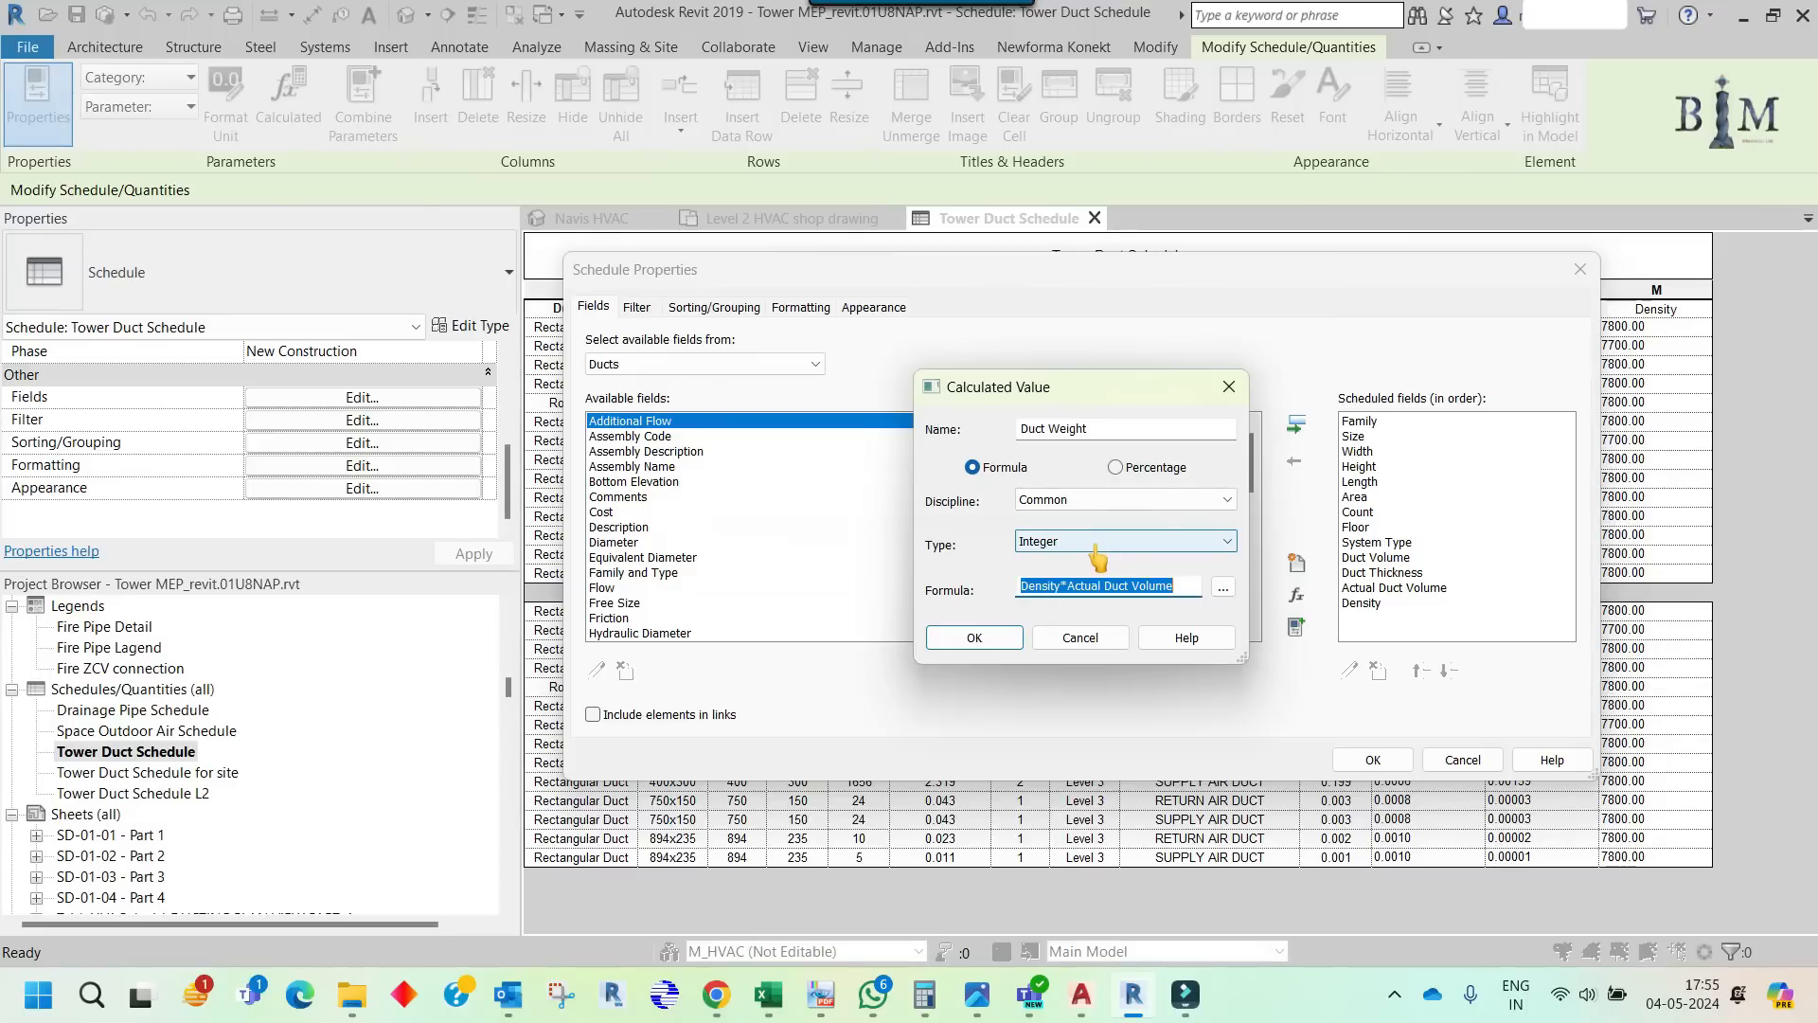
click(1096, 545)
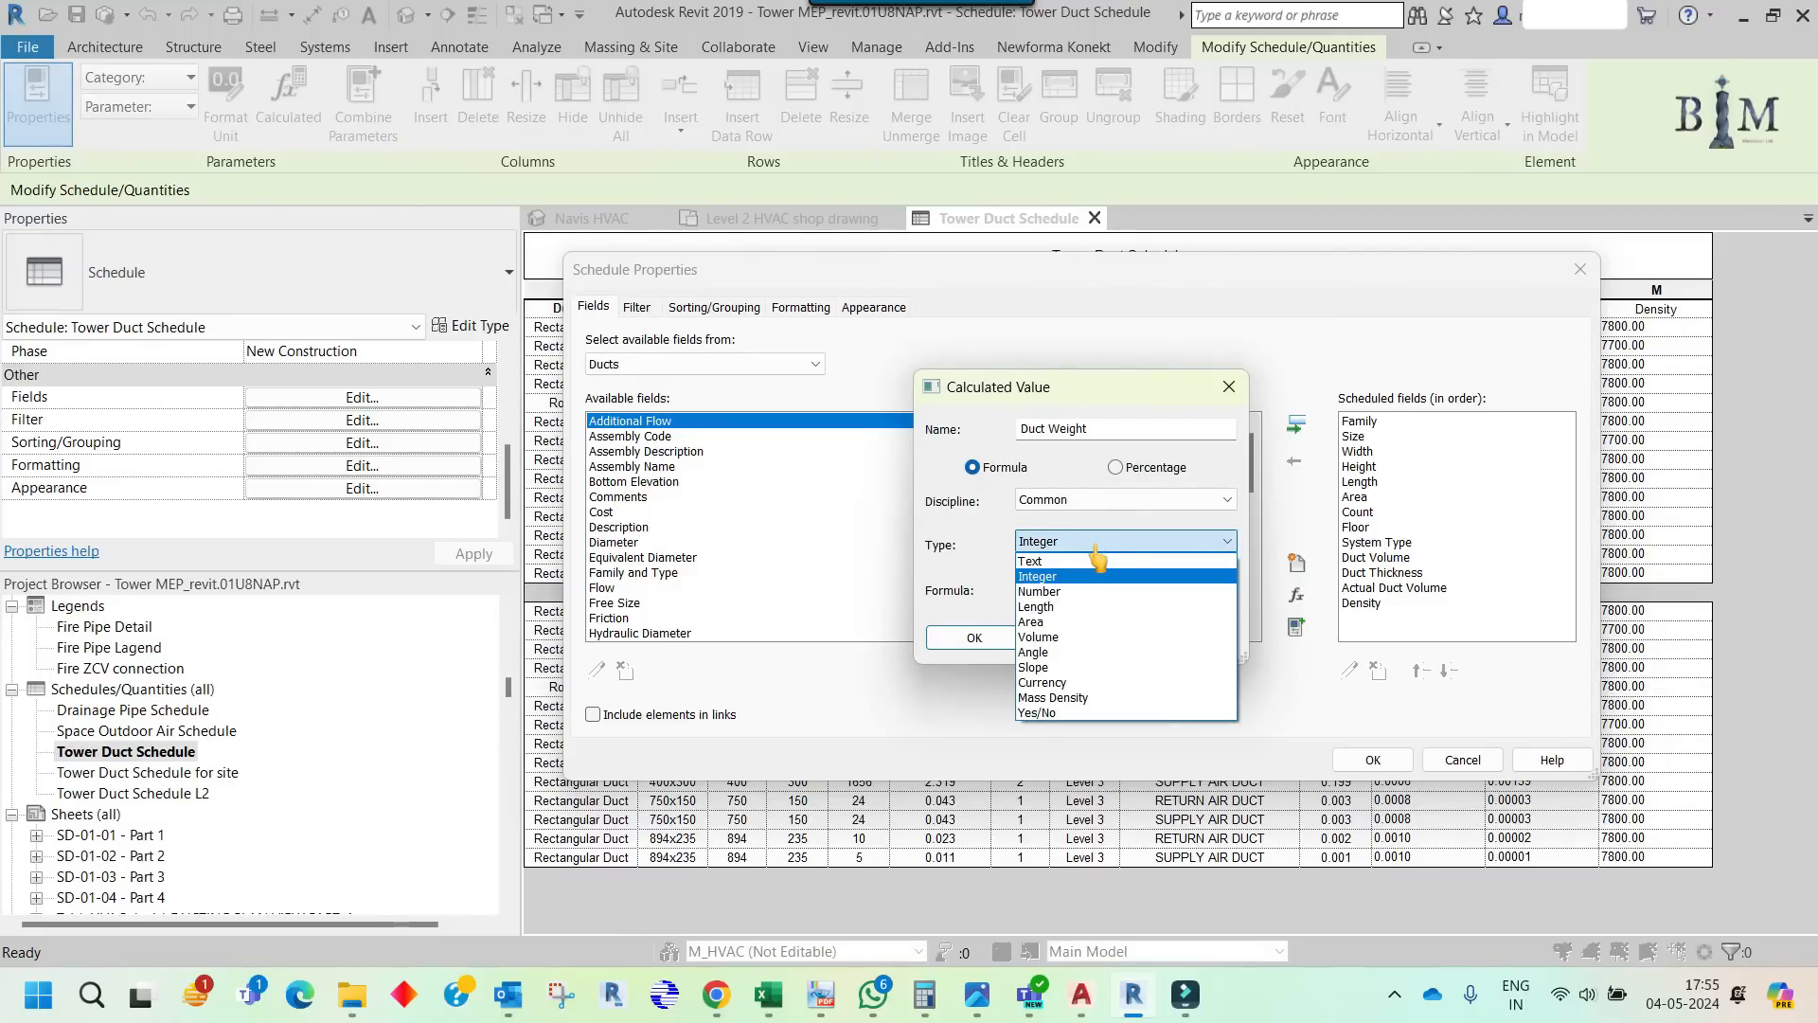
click(1095, 546)
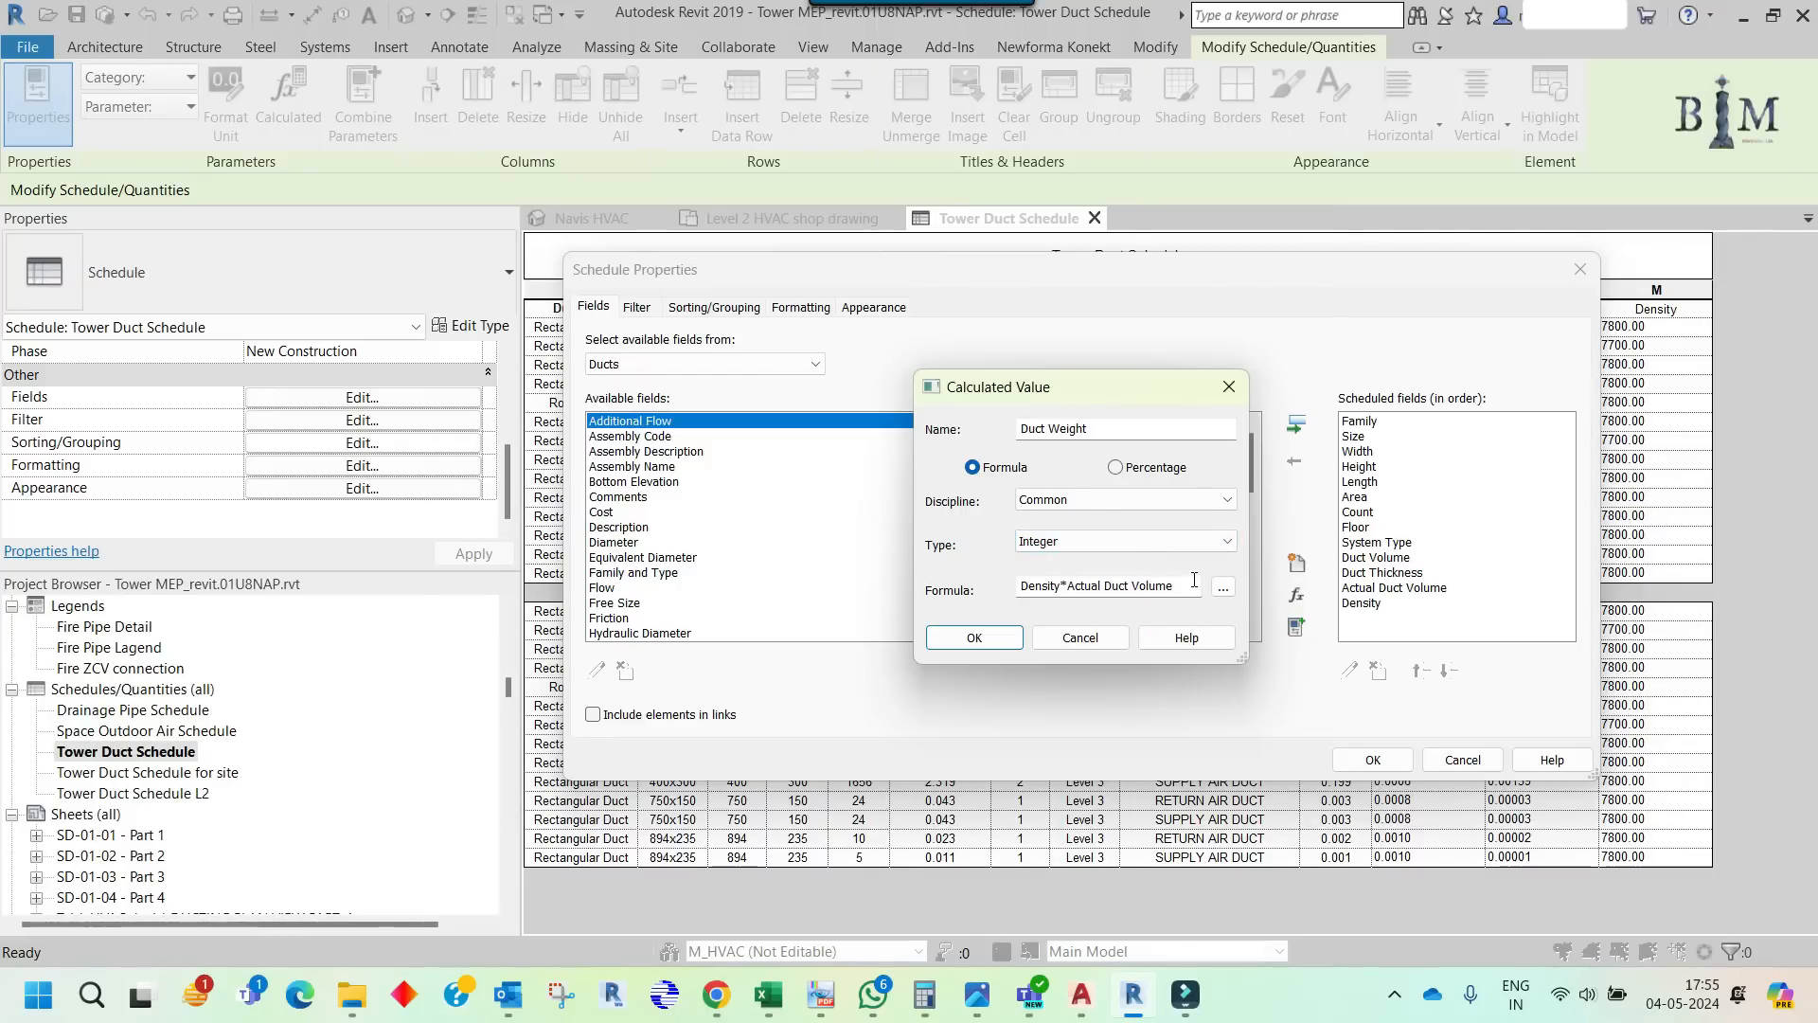
- Try the HVAC discipline for Duct Weight, looking through its types and choosing Density and Power Density in turn
click(1099, 499)
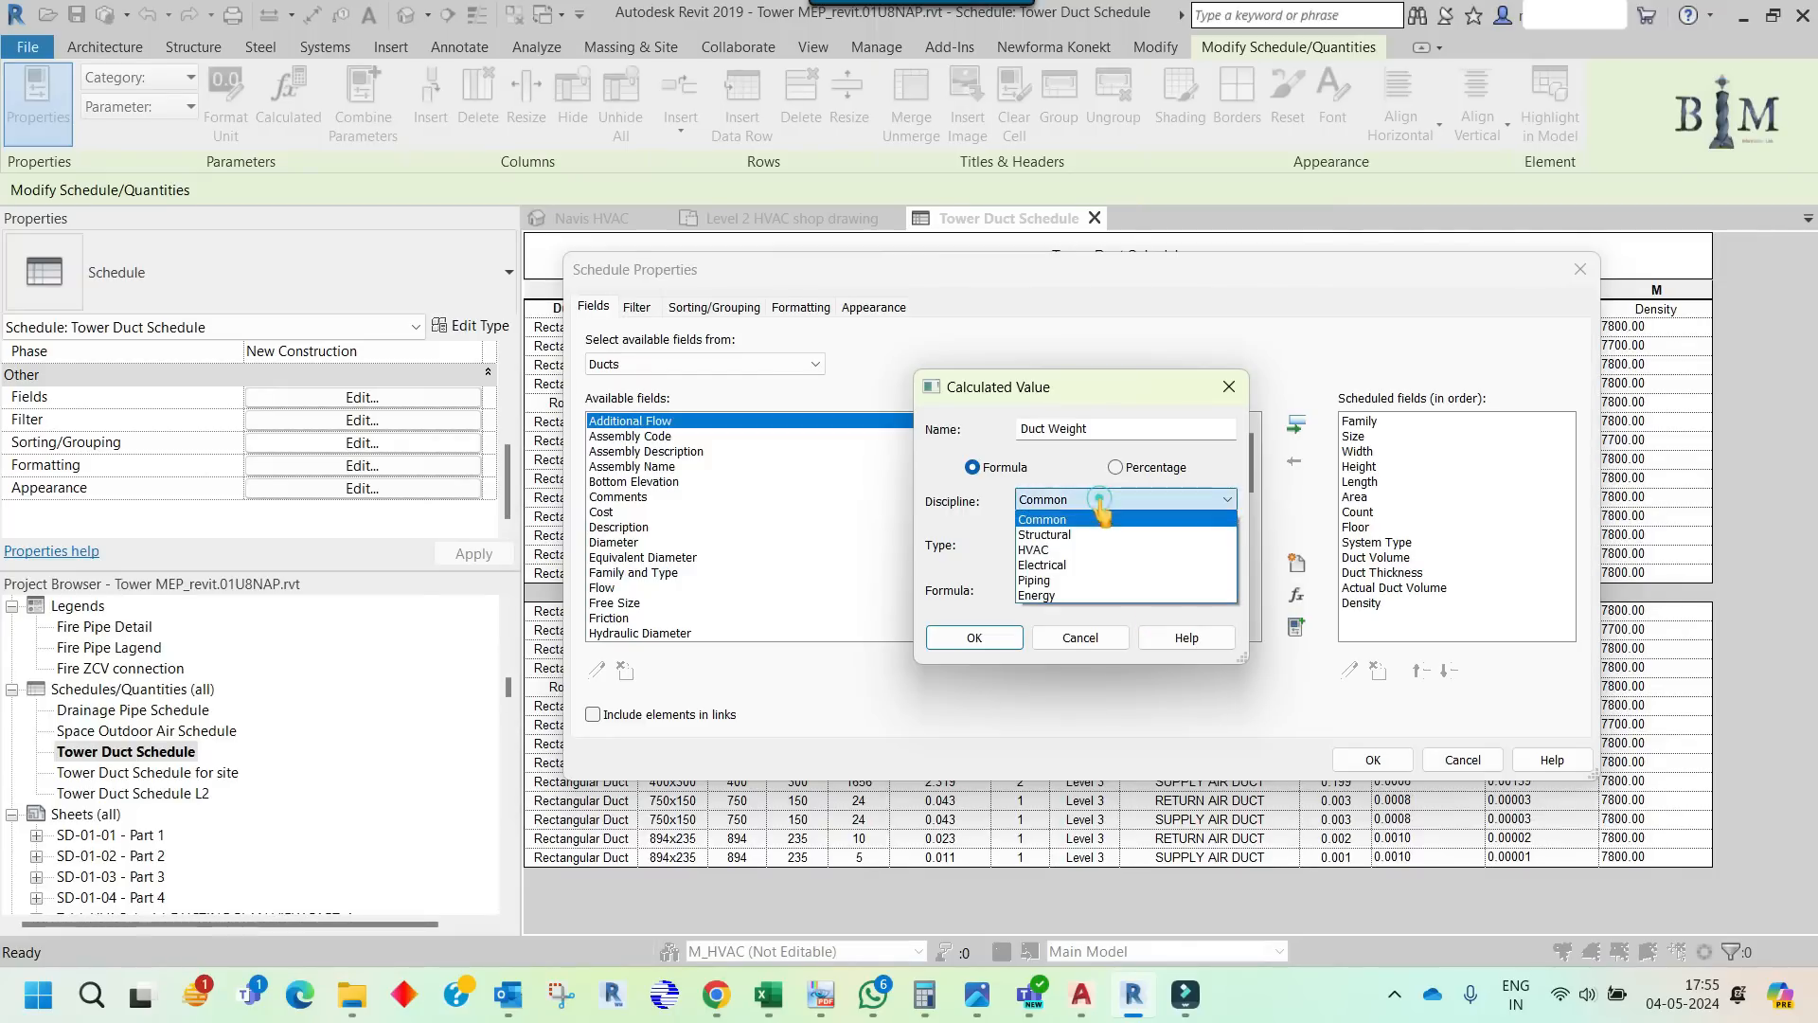
click(1066, 550)
click(1073, 547)
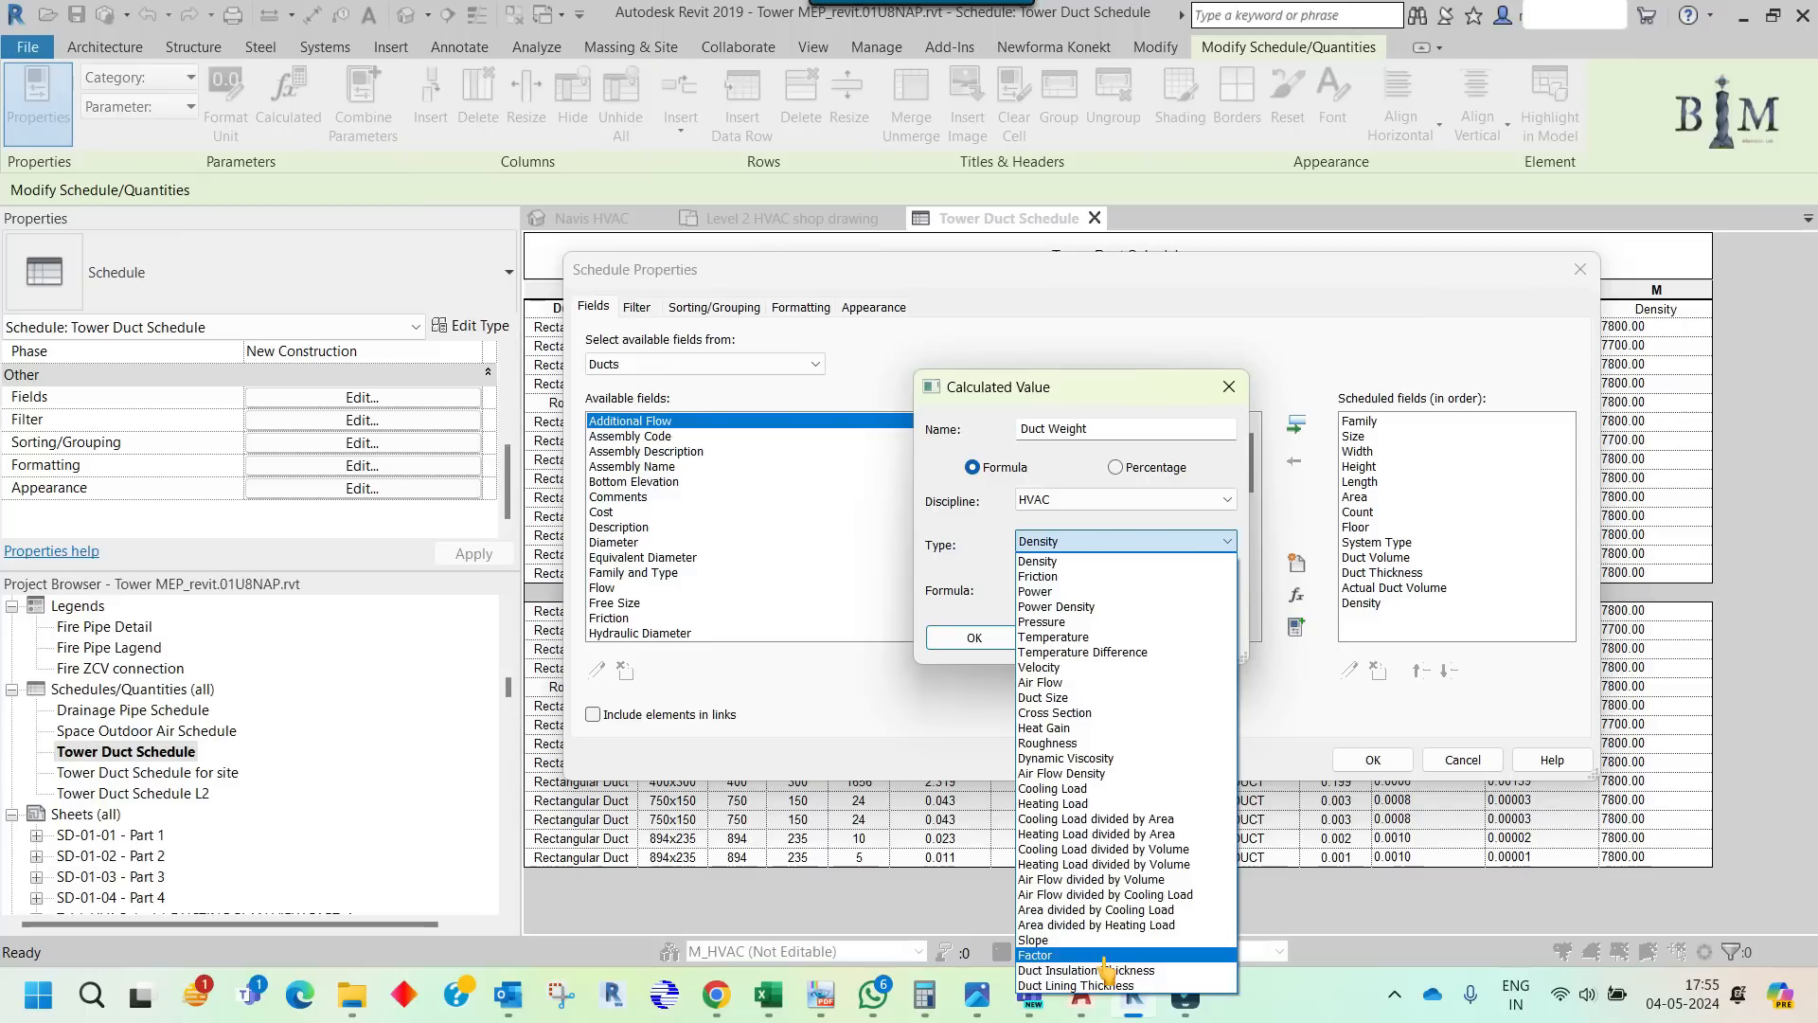
click(1055, 561)
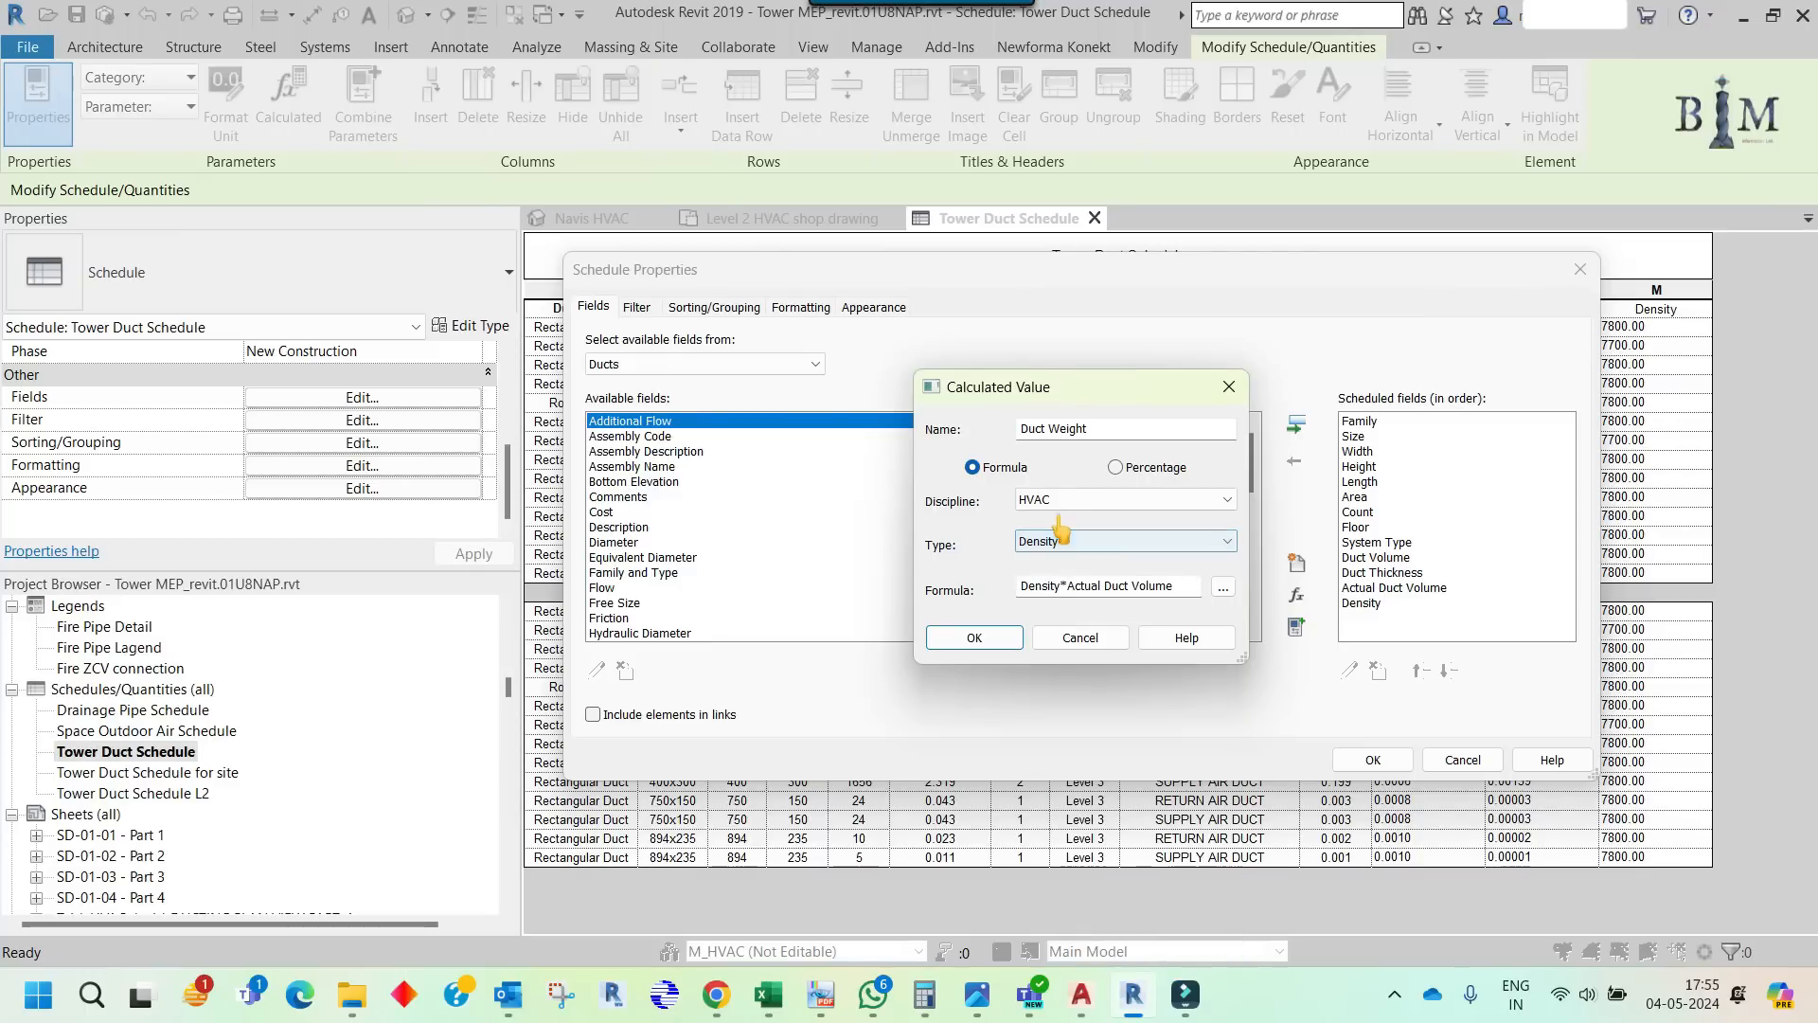
click(1078, 541)
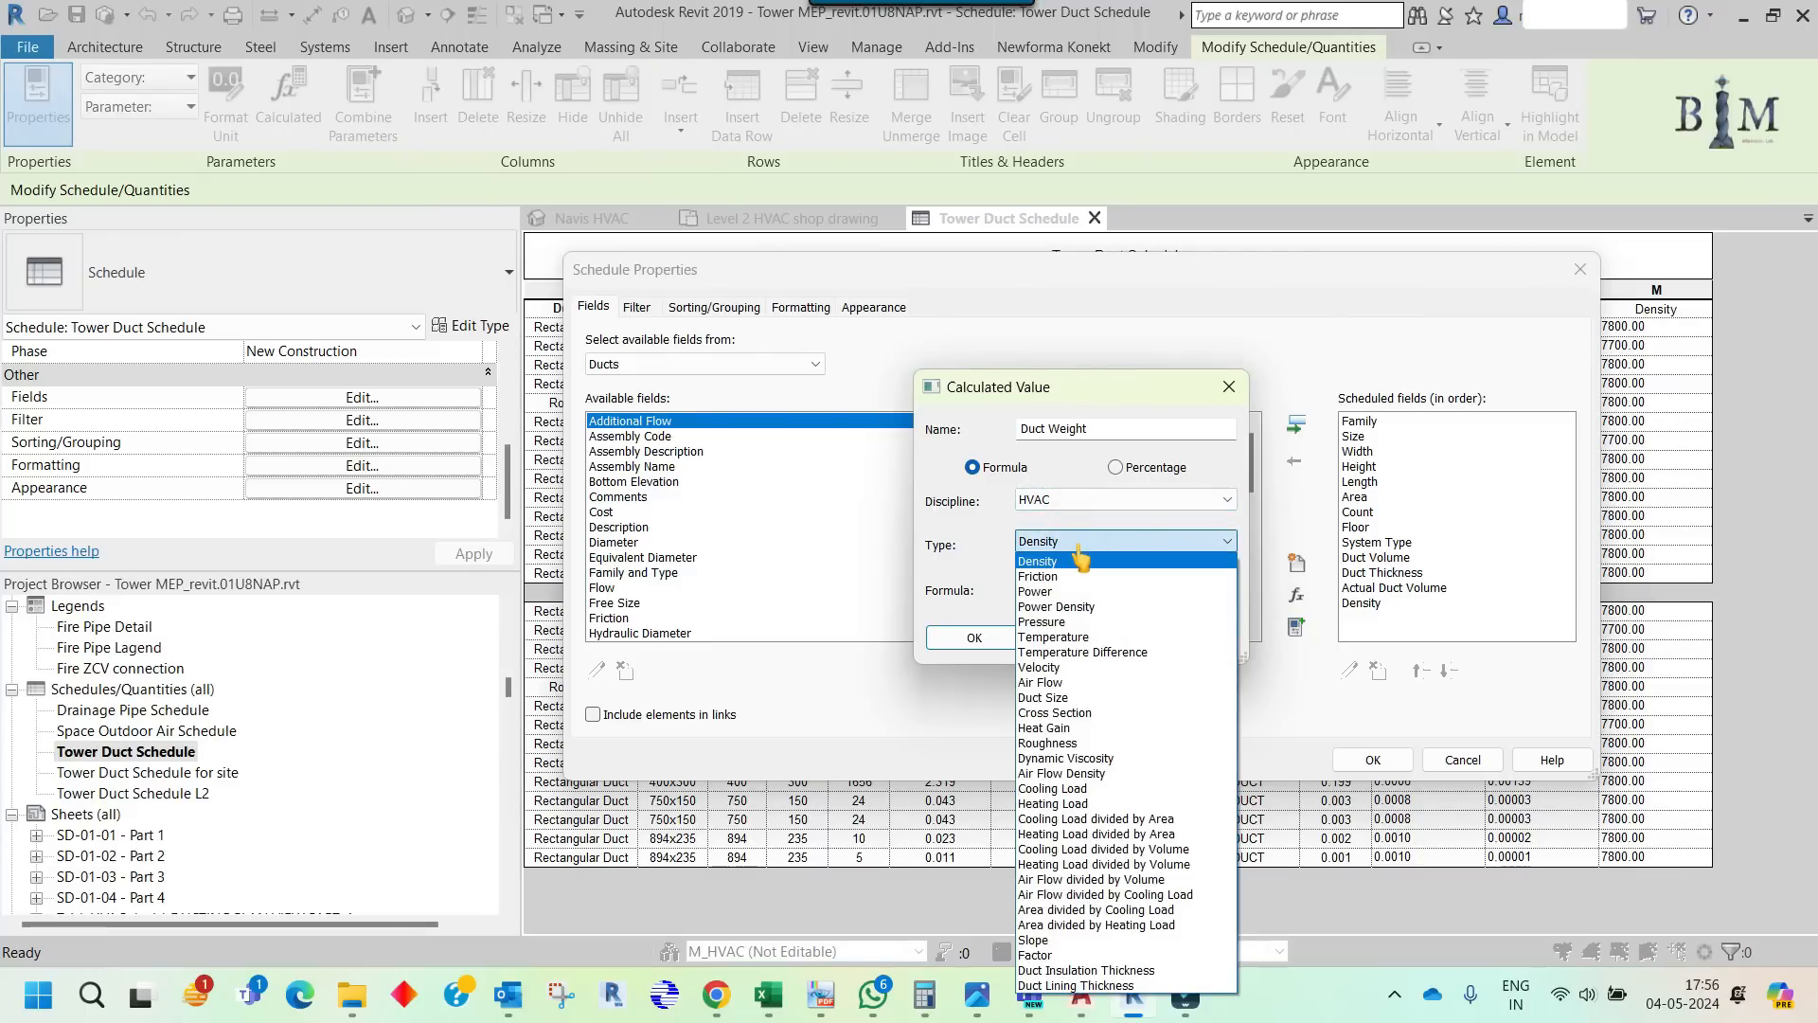
click(1089, 606)
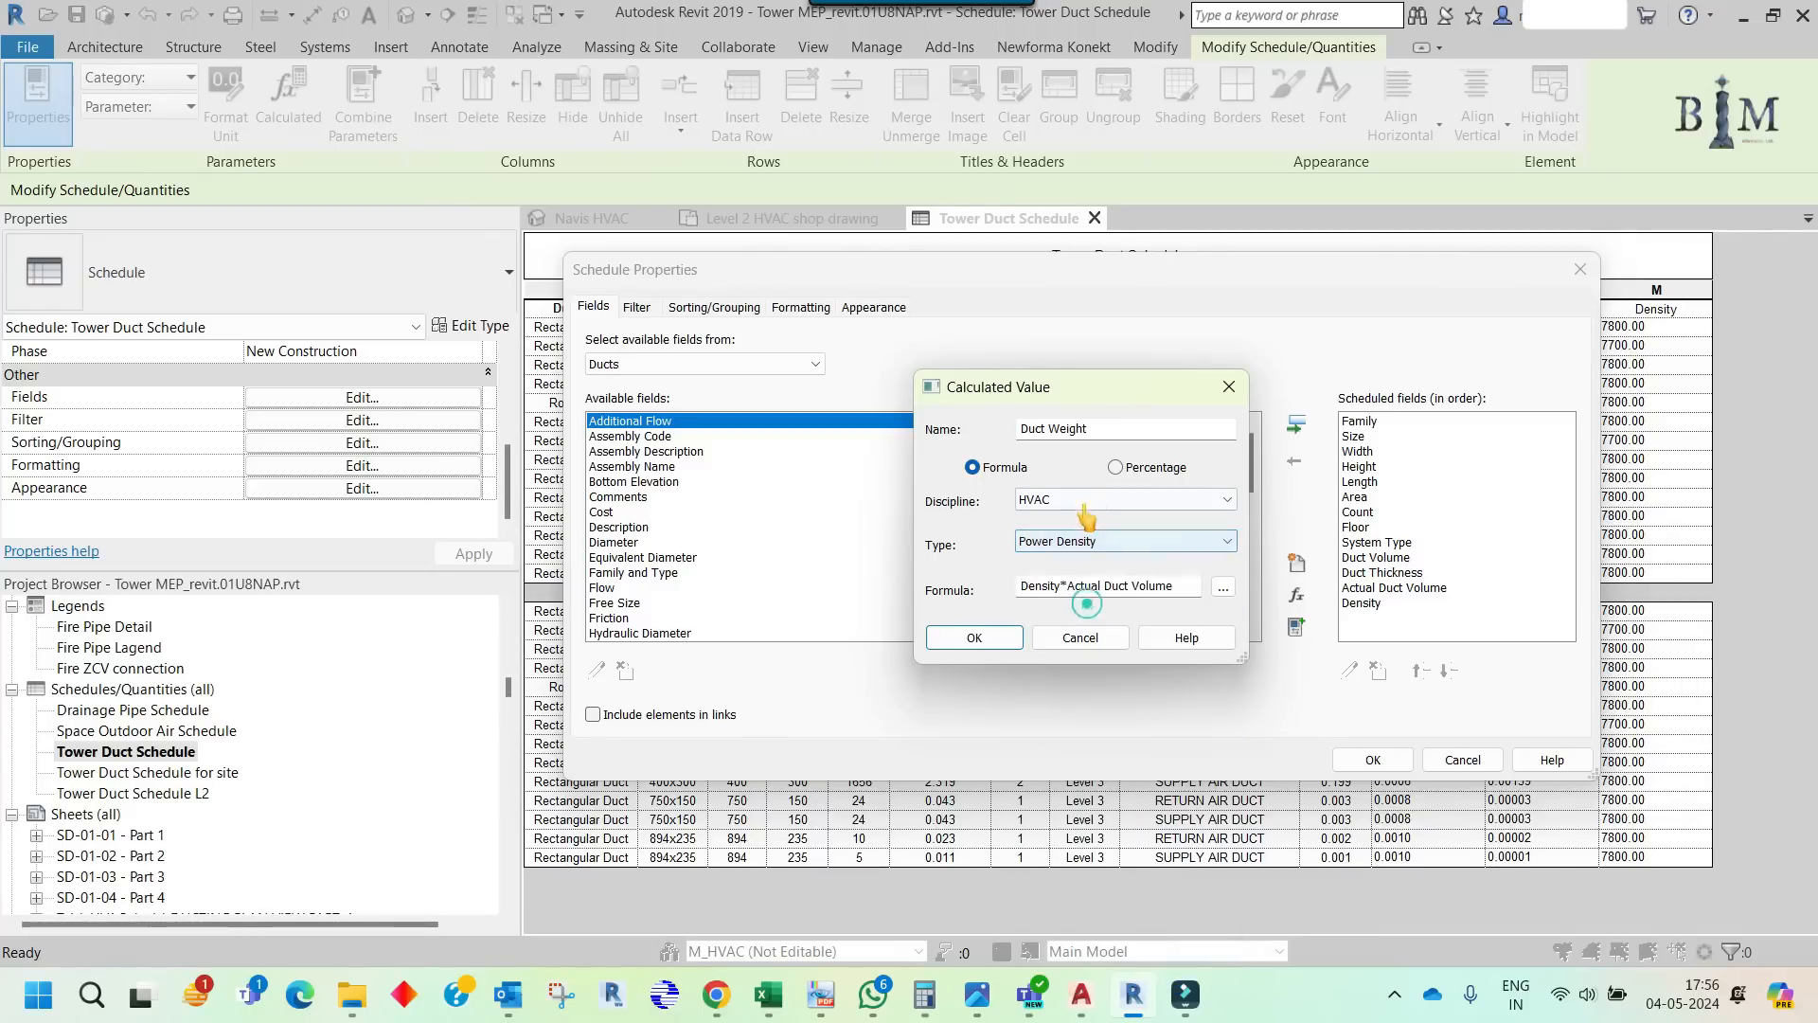
click(1083, 541)
click(1080, 502)
- Try the Energy discipline for the Duct Weight calculated value and look through its types
click(1079, 500)
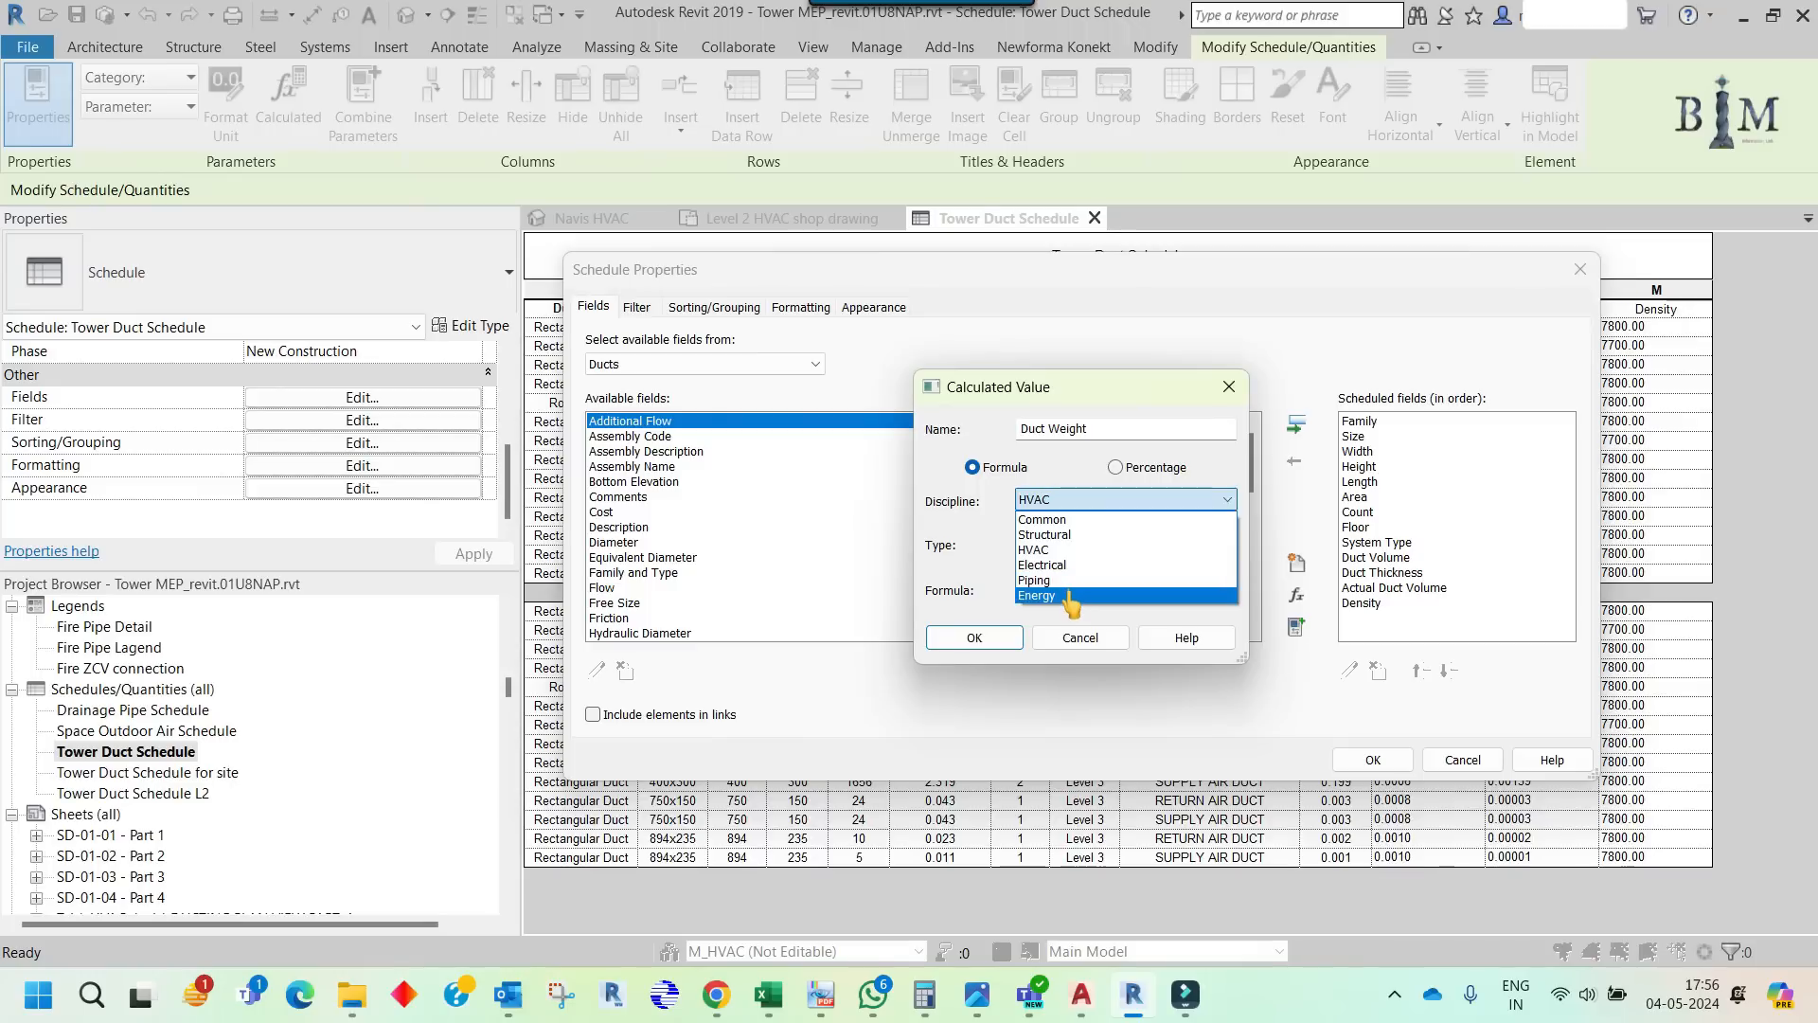
click(1071, 596)
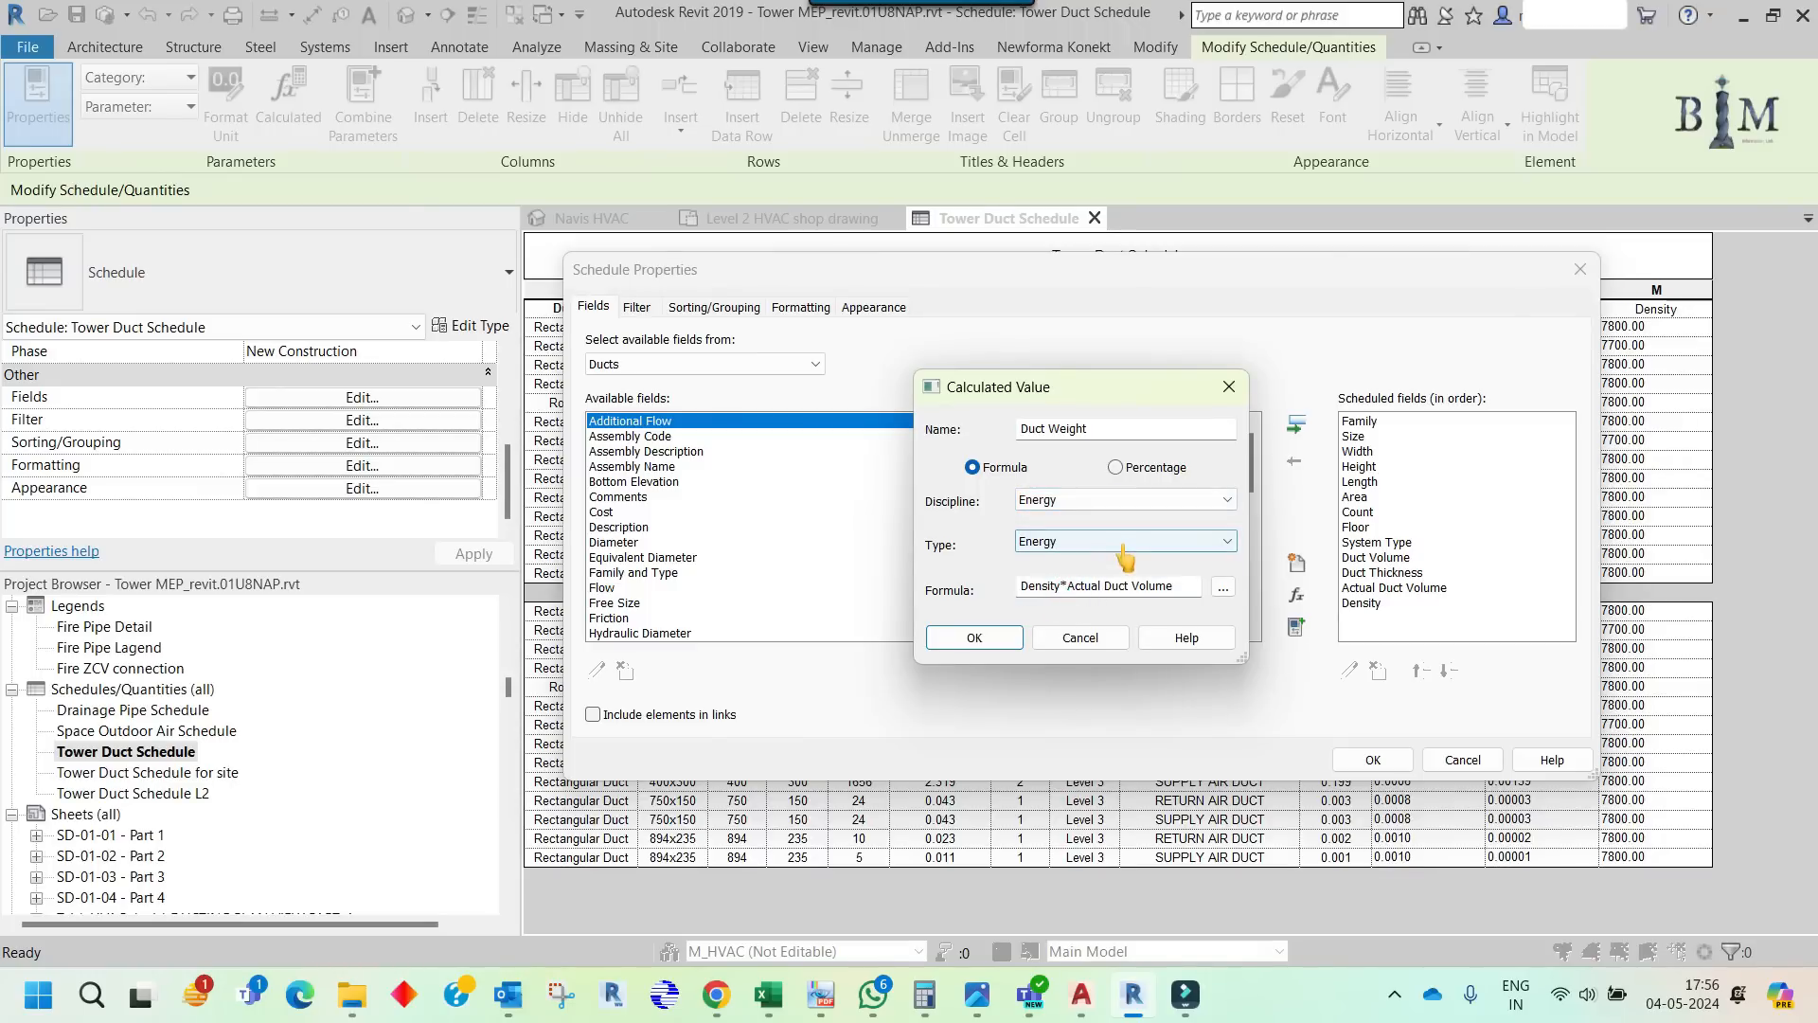
click(1122, 547)
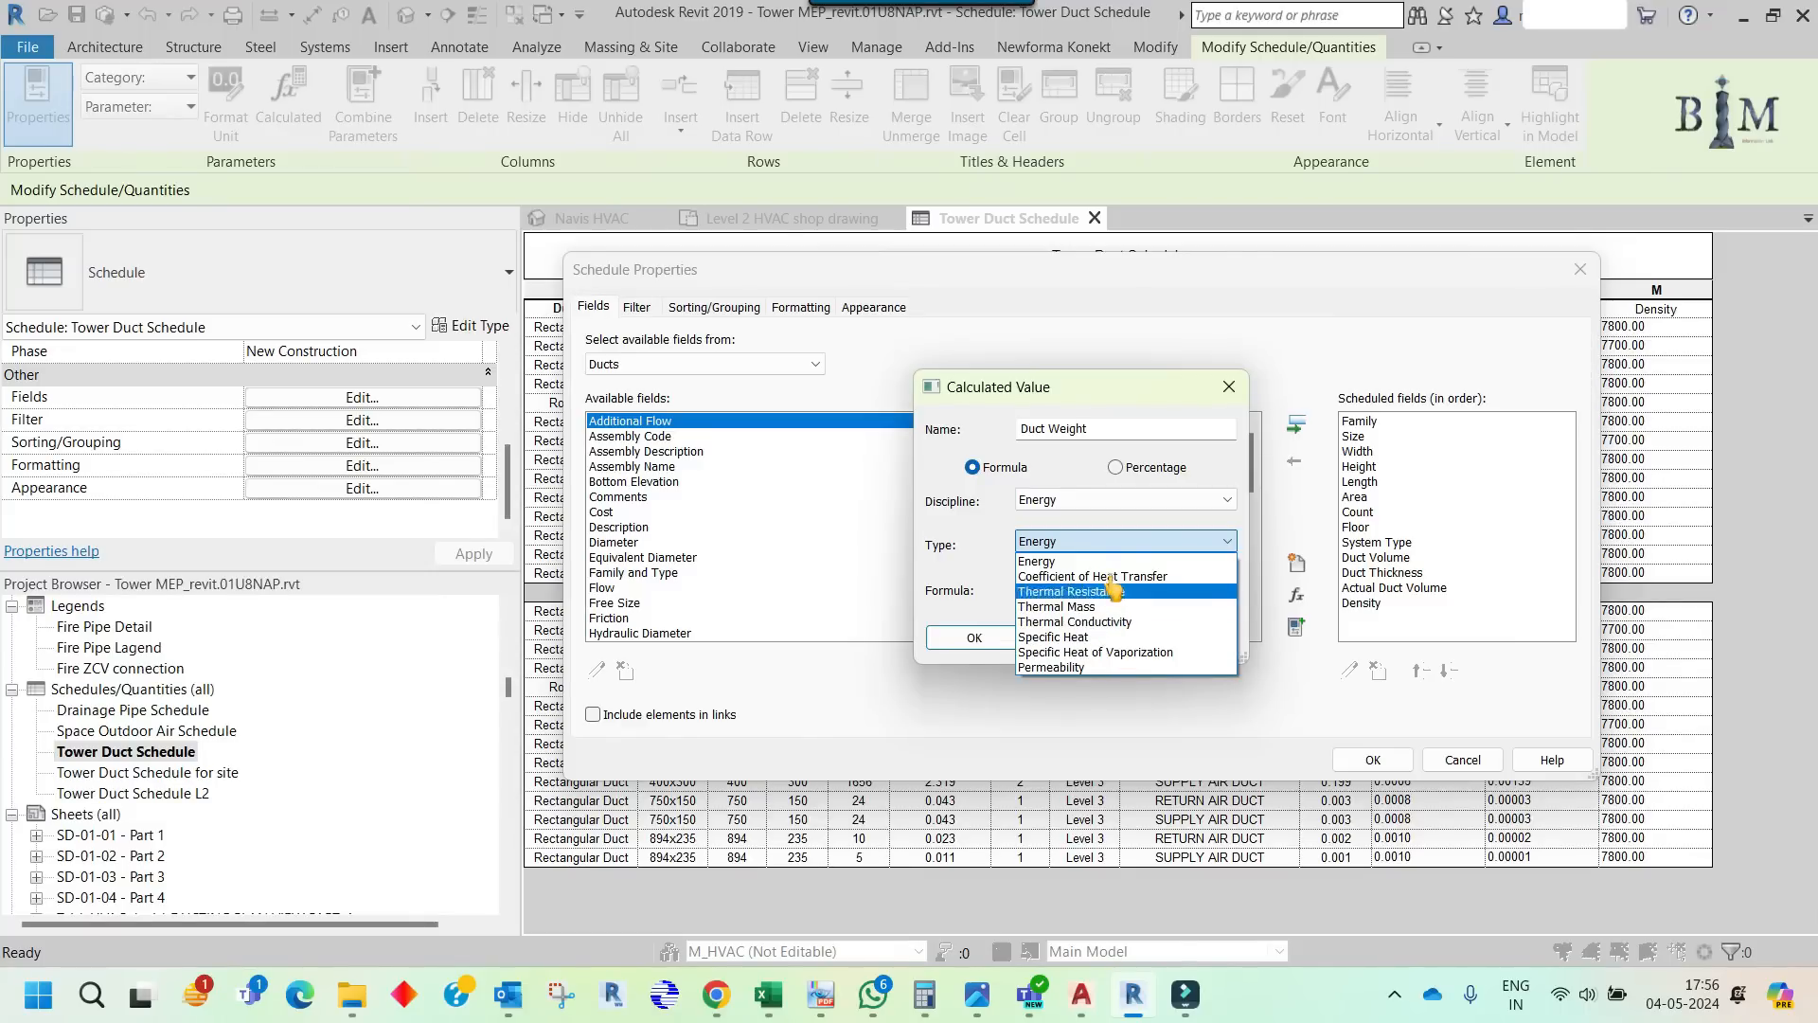
click(1101, 547)
- Switch the Duct Weight discipline to Structural and try to create the calculated value with the Unit Weight type
click(1089, 500)
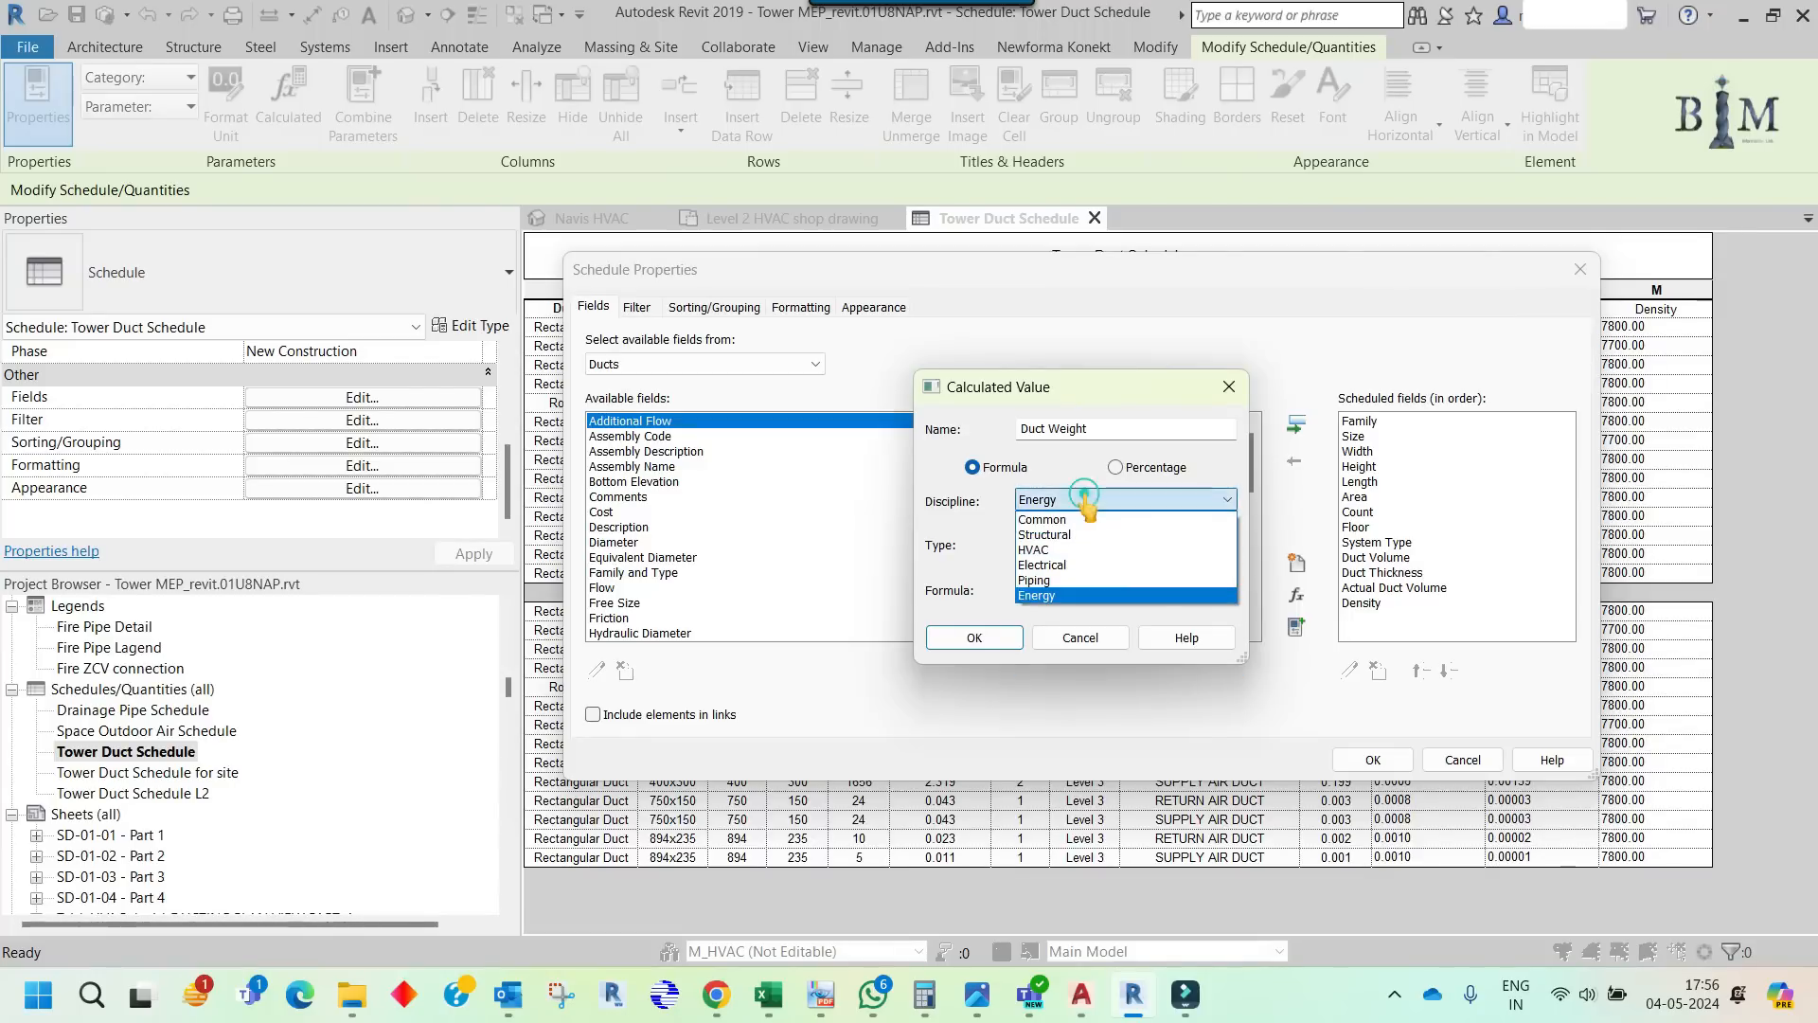
click(1085, 535)
click(1082, 543)
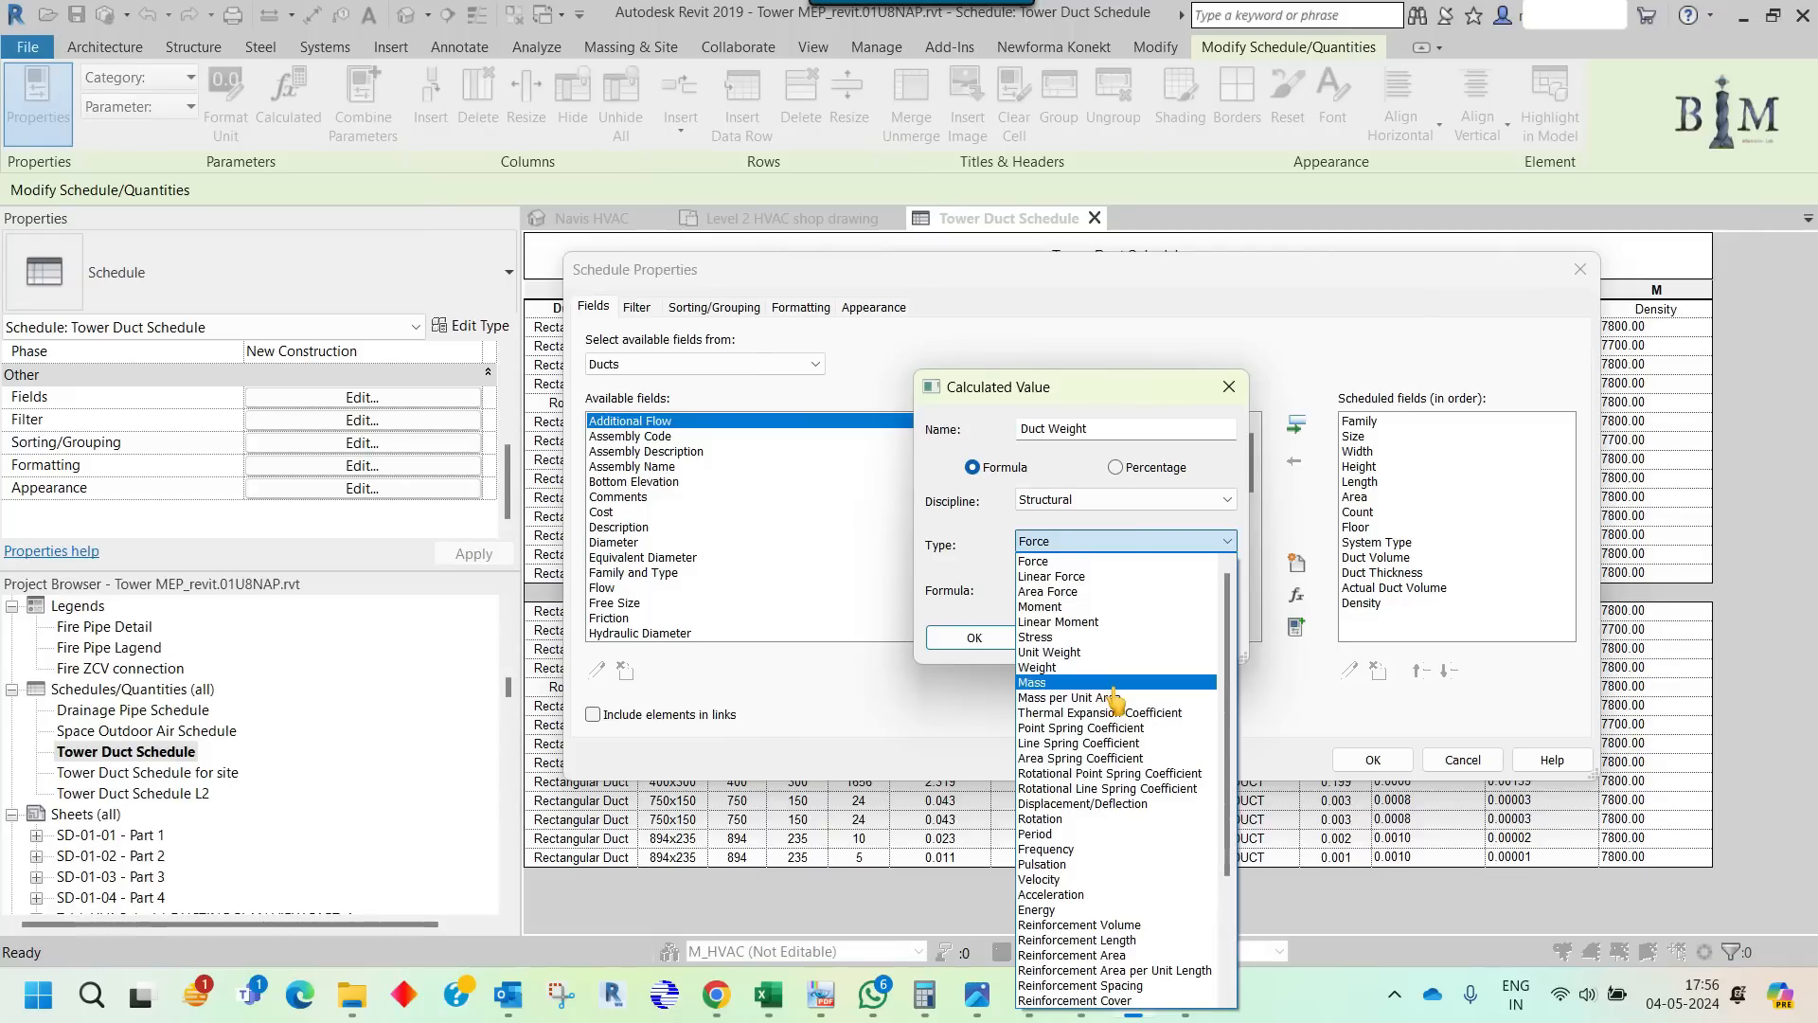
click(1077, 652)
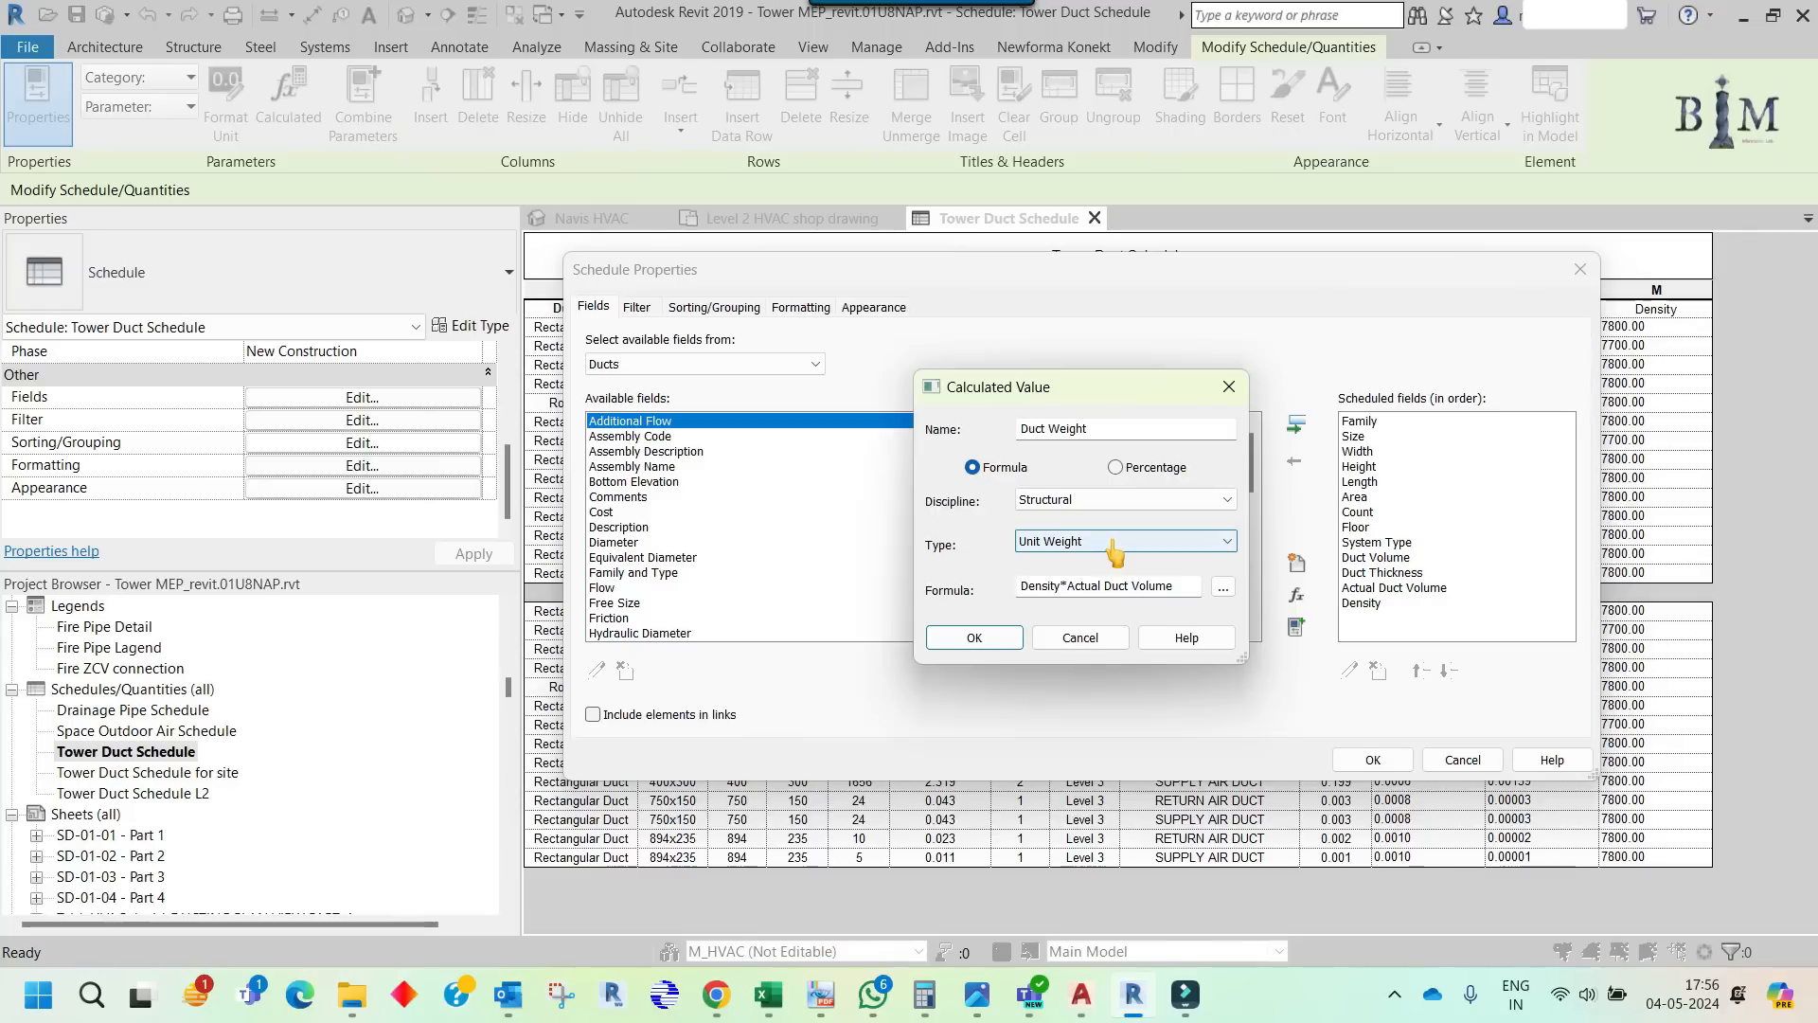
click(981, 637)
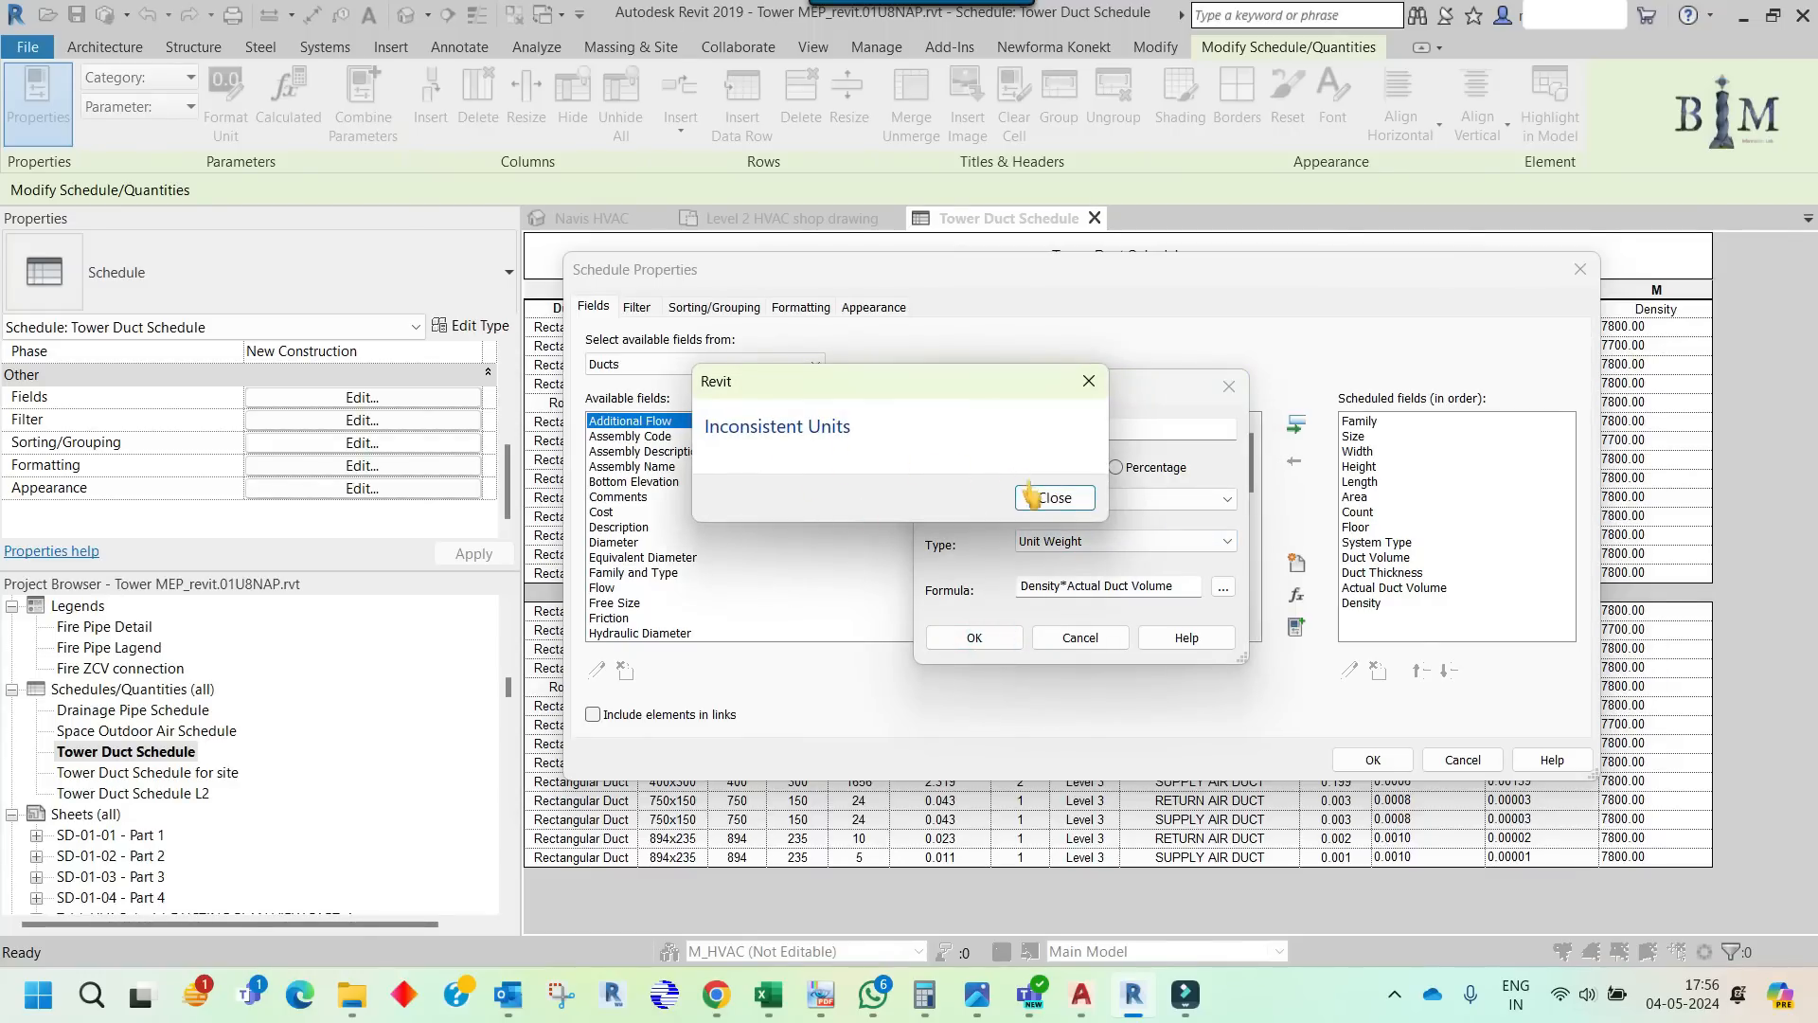
click(1054, 497)
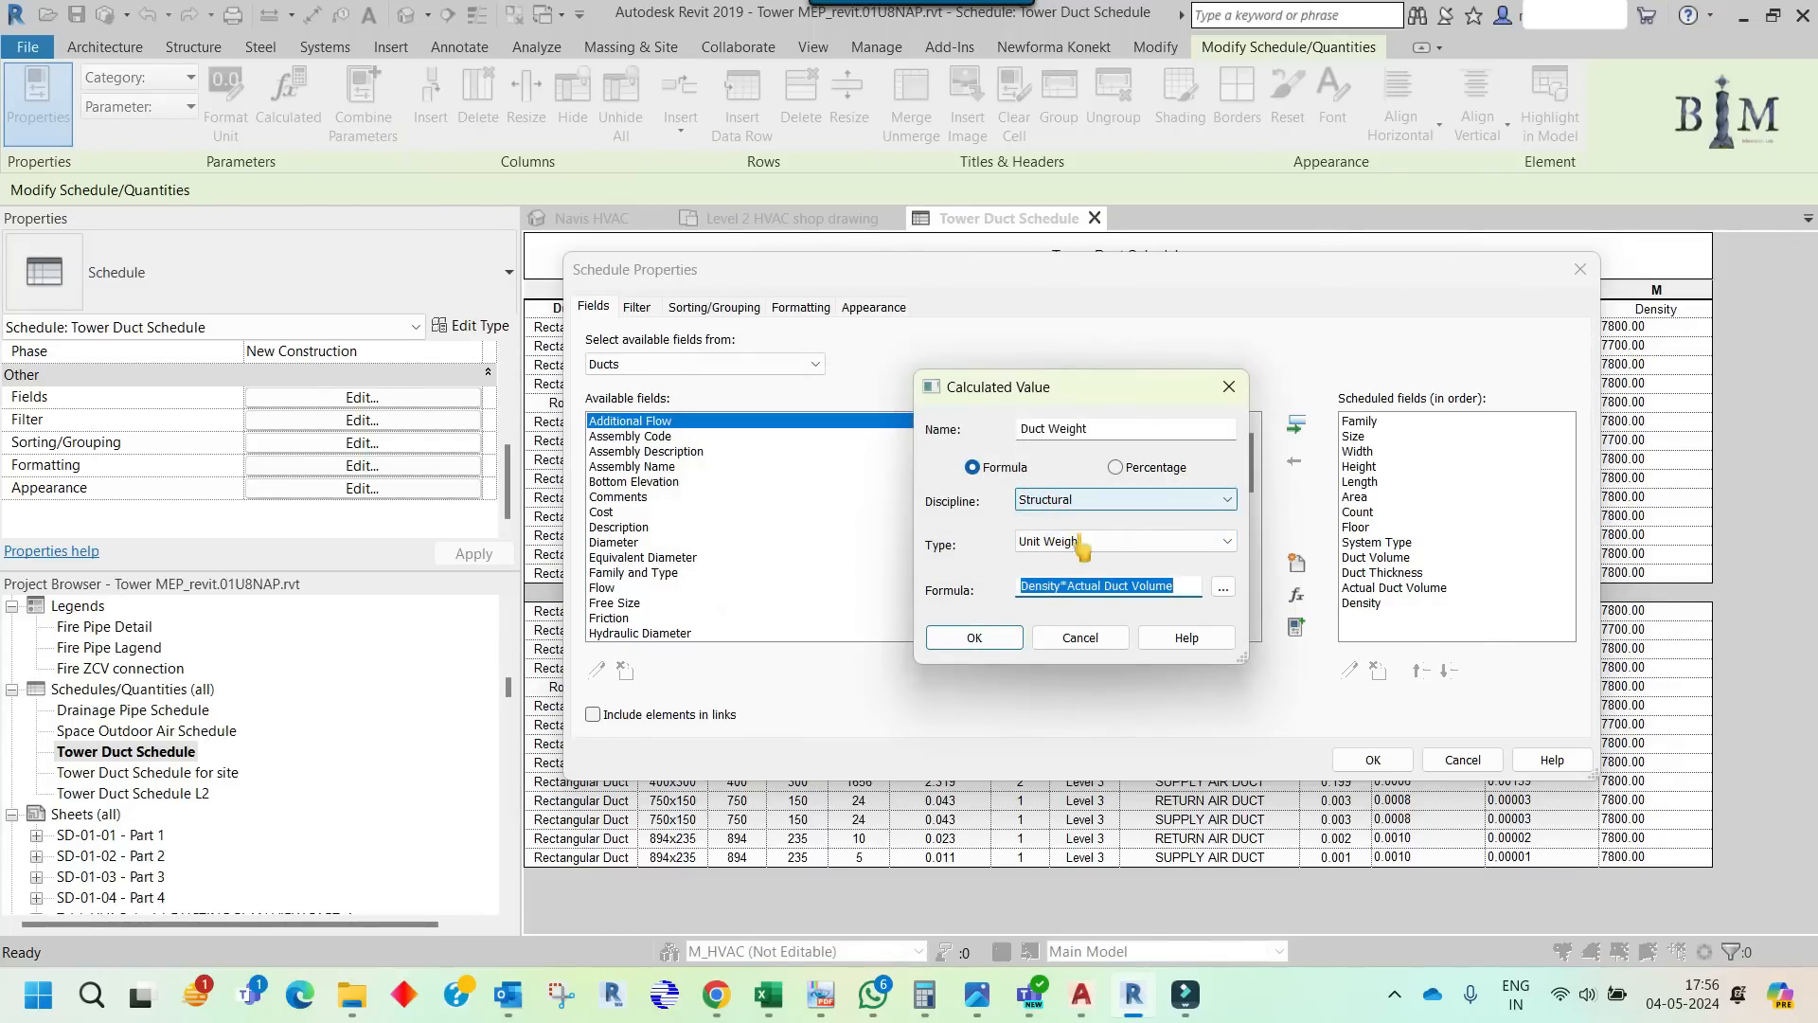
- Try to create the Duct Weight calculated value with the Structural Weight type
click(1057, 586)
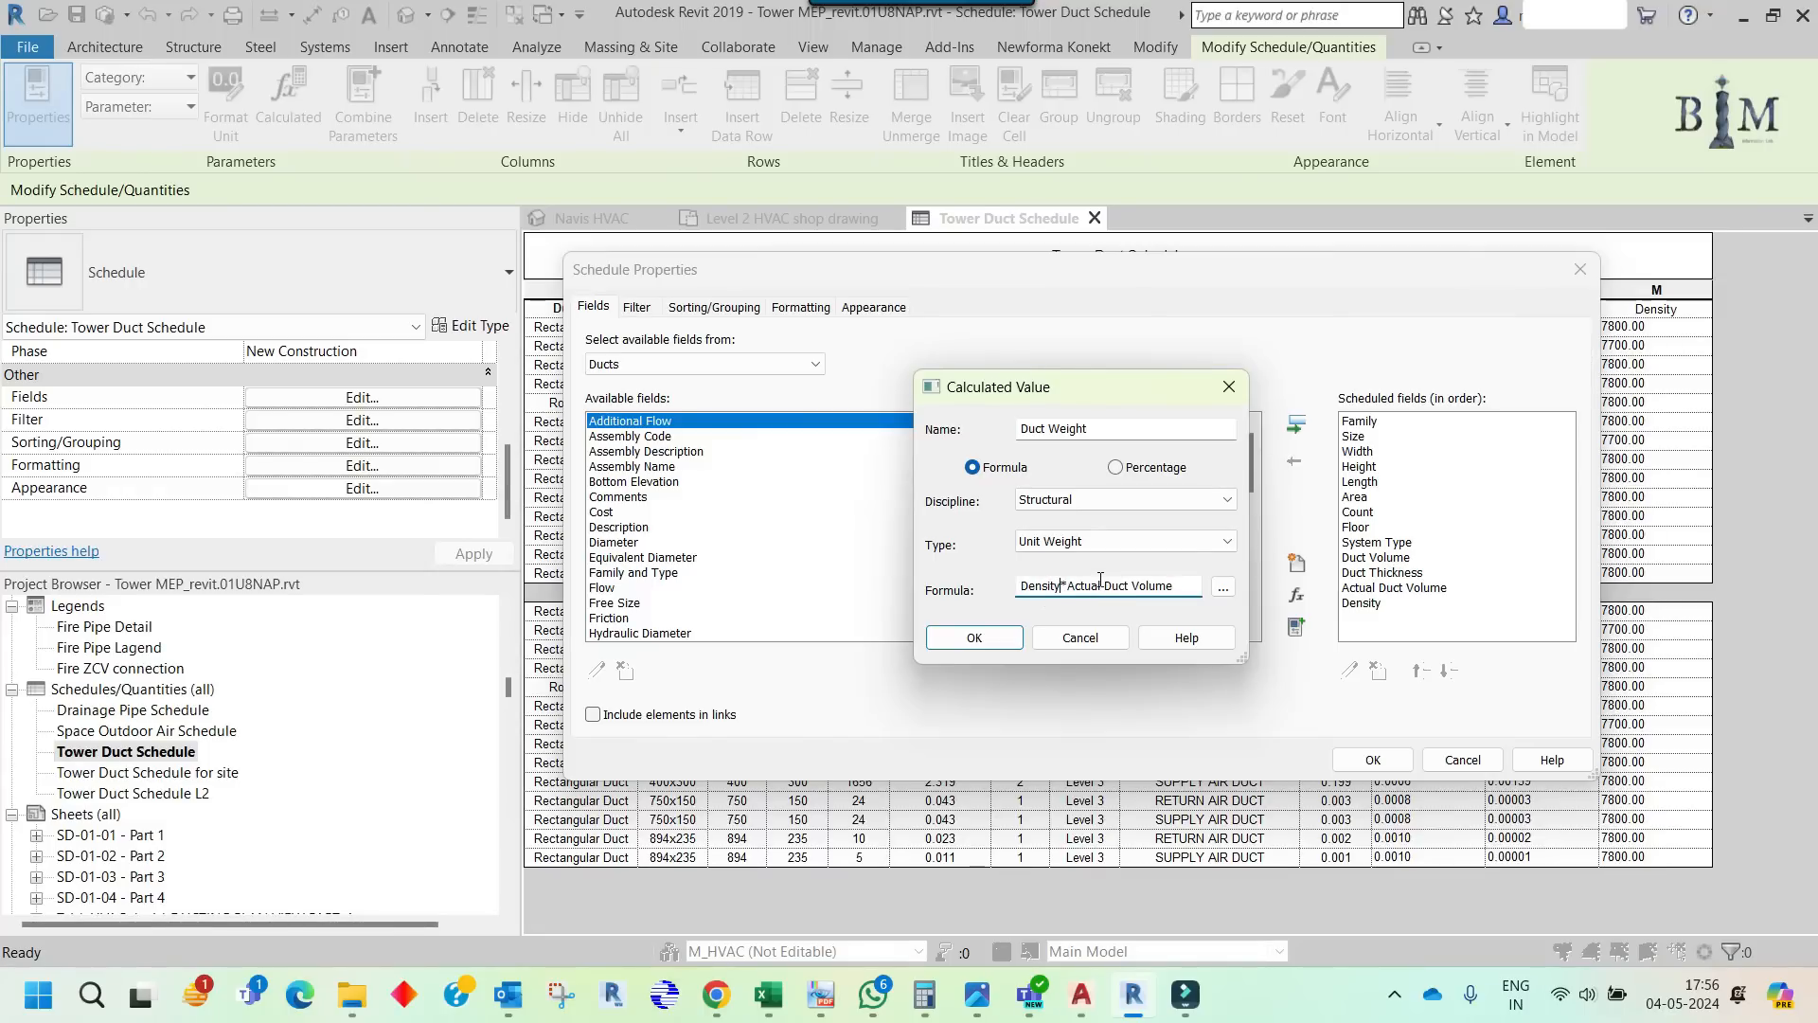
click(1127, 541)
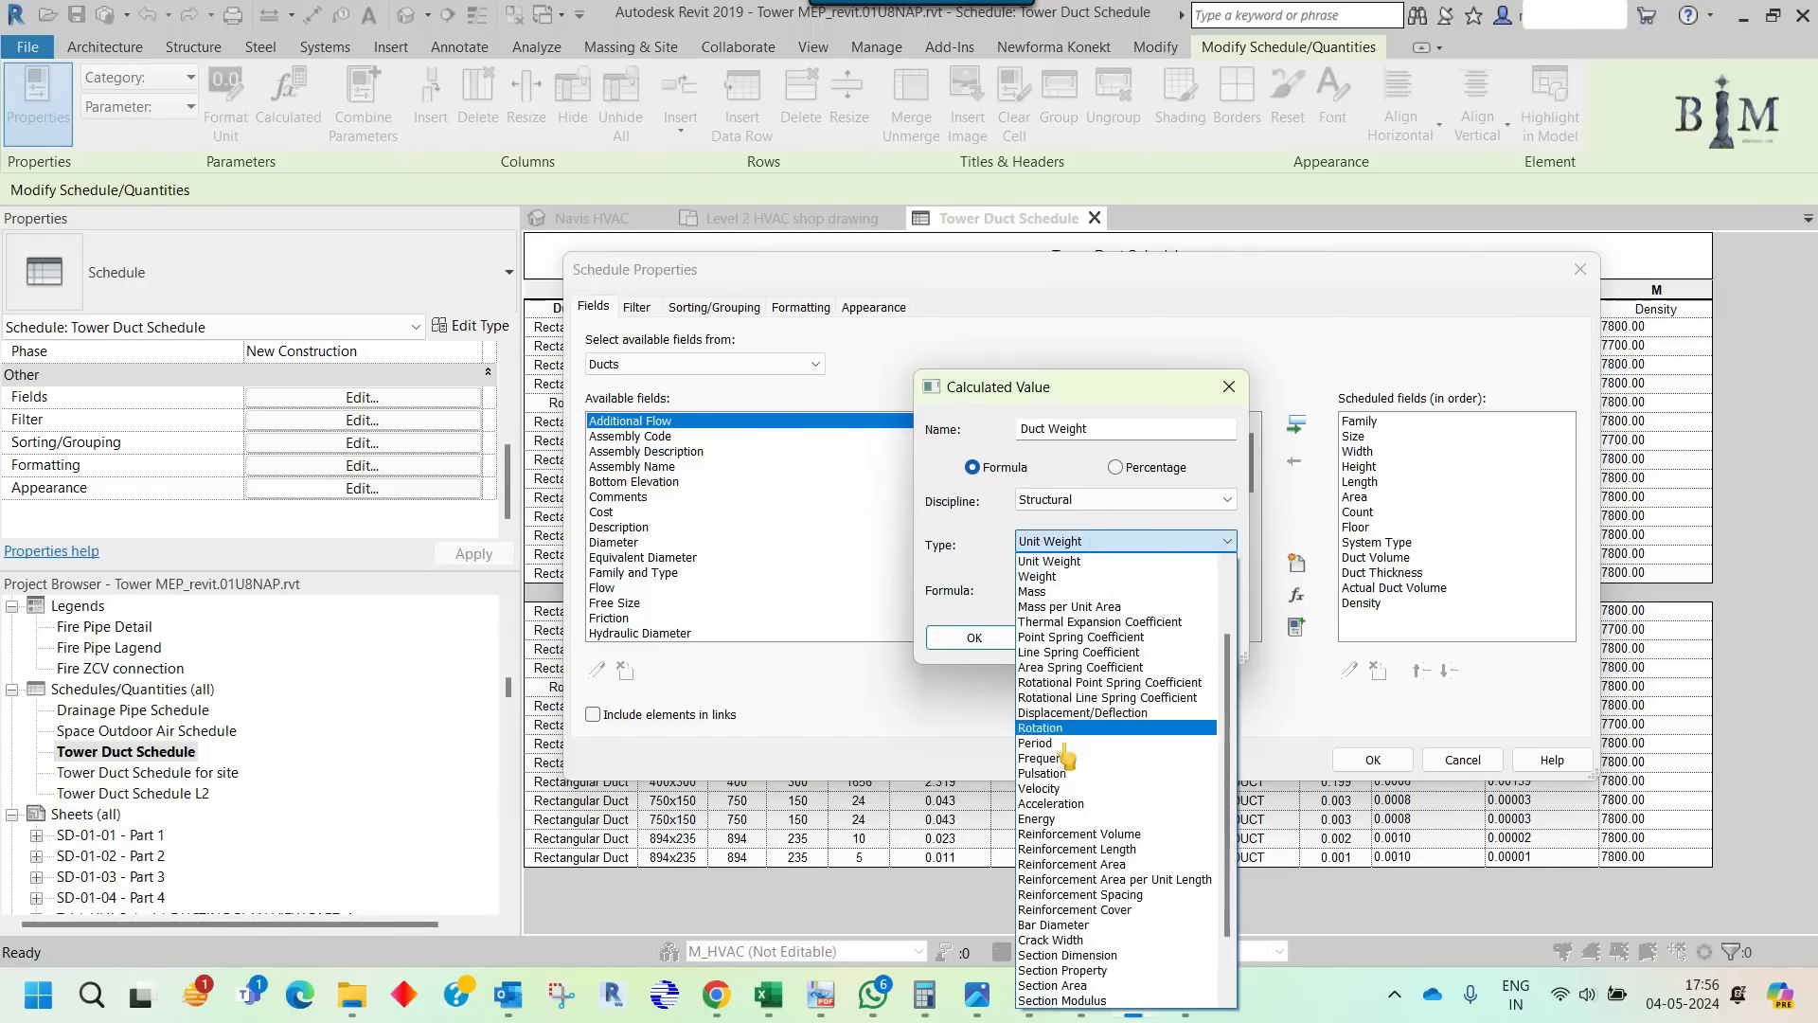
click(1053, 576)
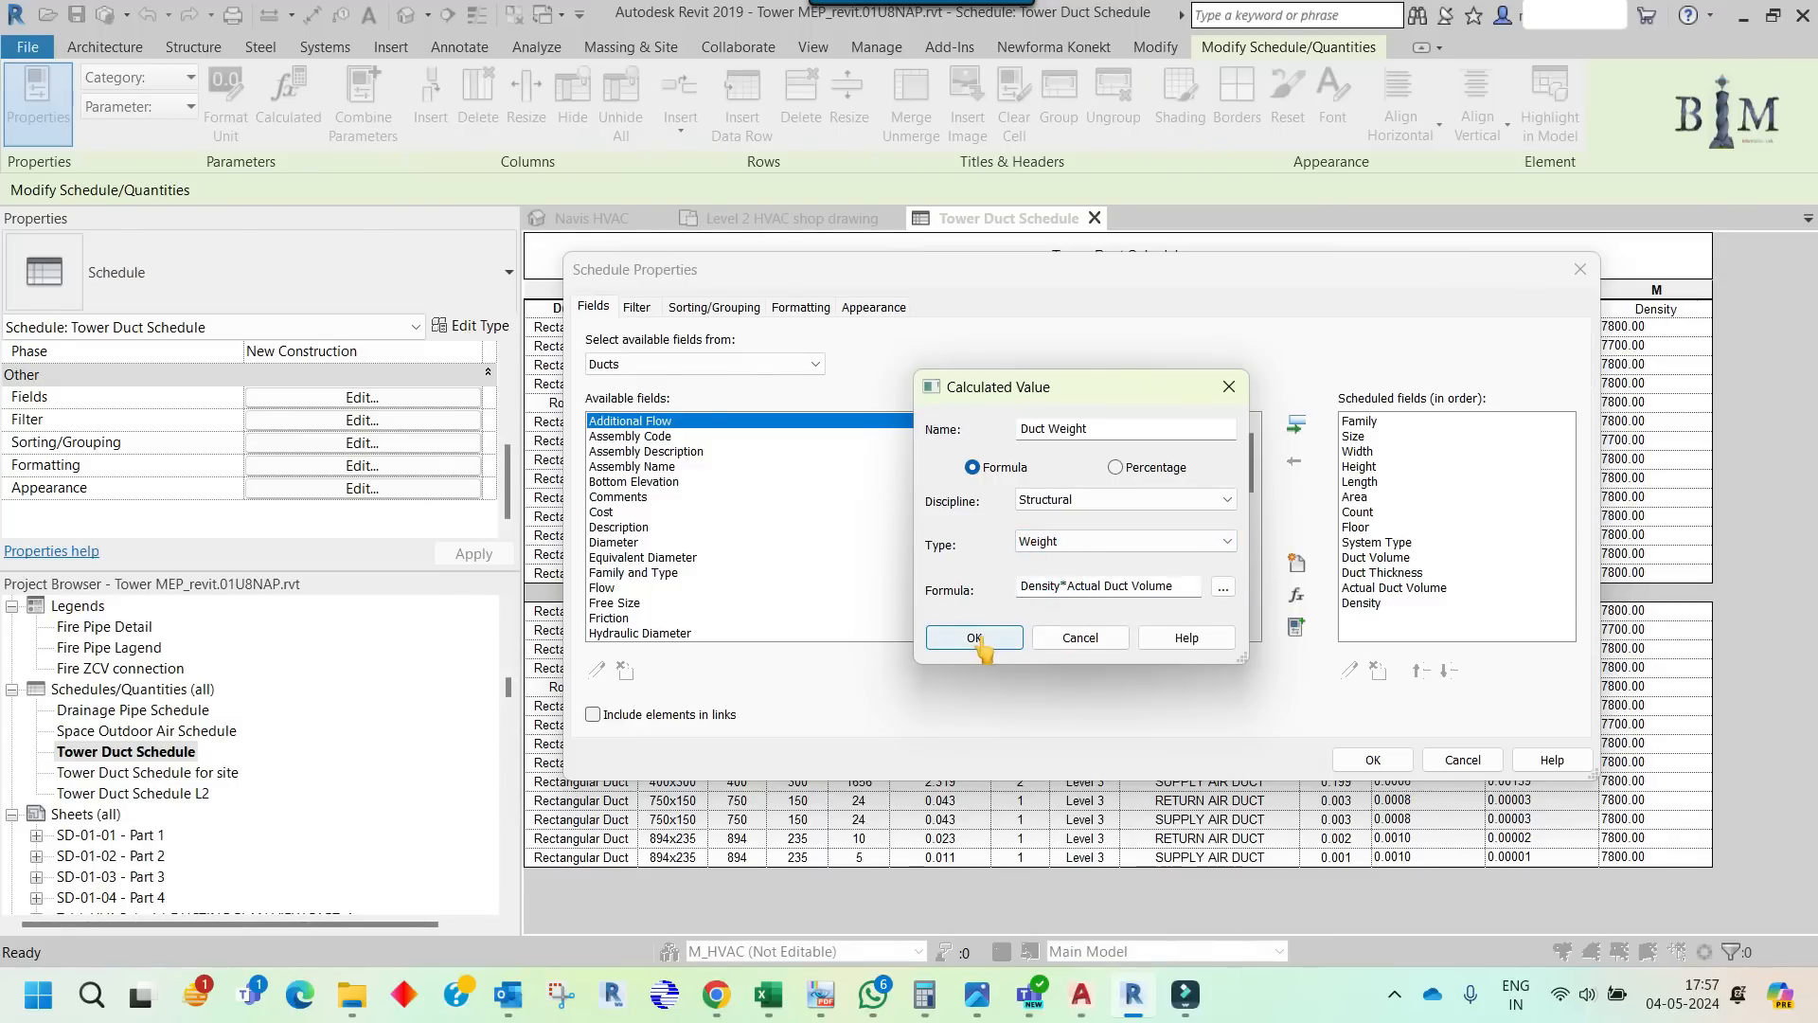
click(976, 637)
click(1044, 494)
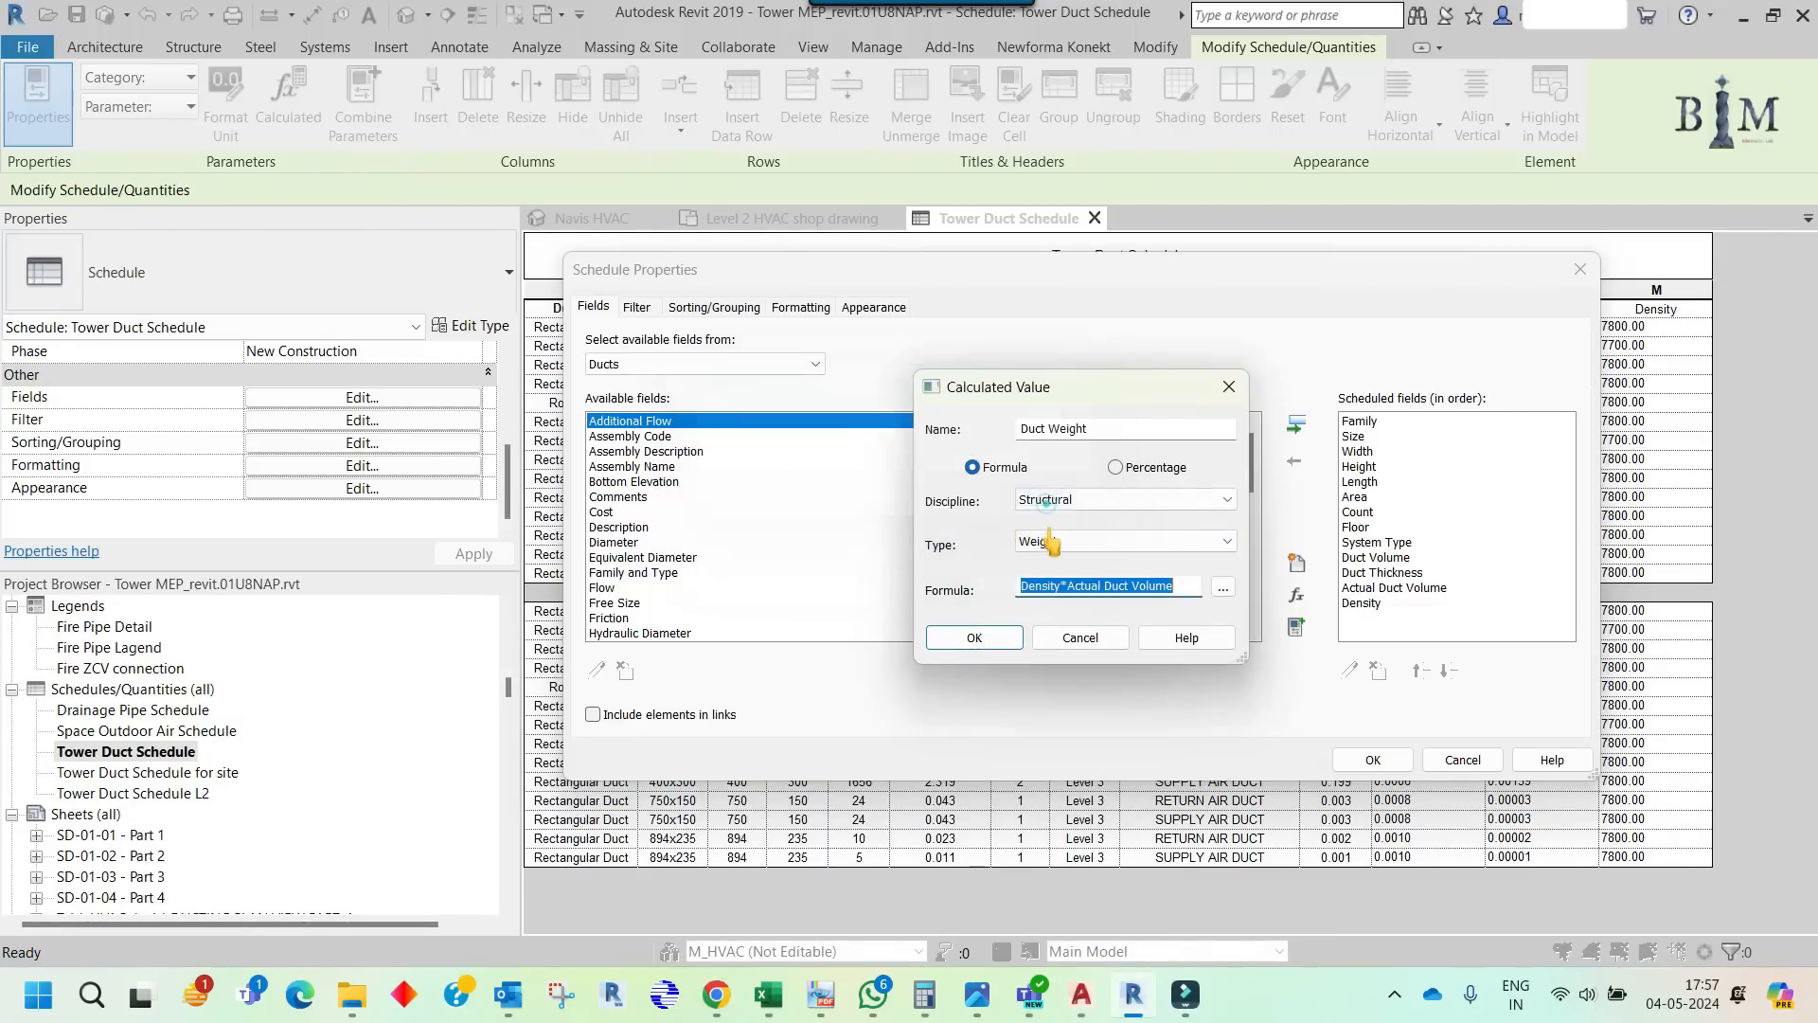
- Set the Duct Weight type to Mass, create the calculated value, and apply the new field to the schedule
click(1049, 543)
click(1032, 576)
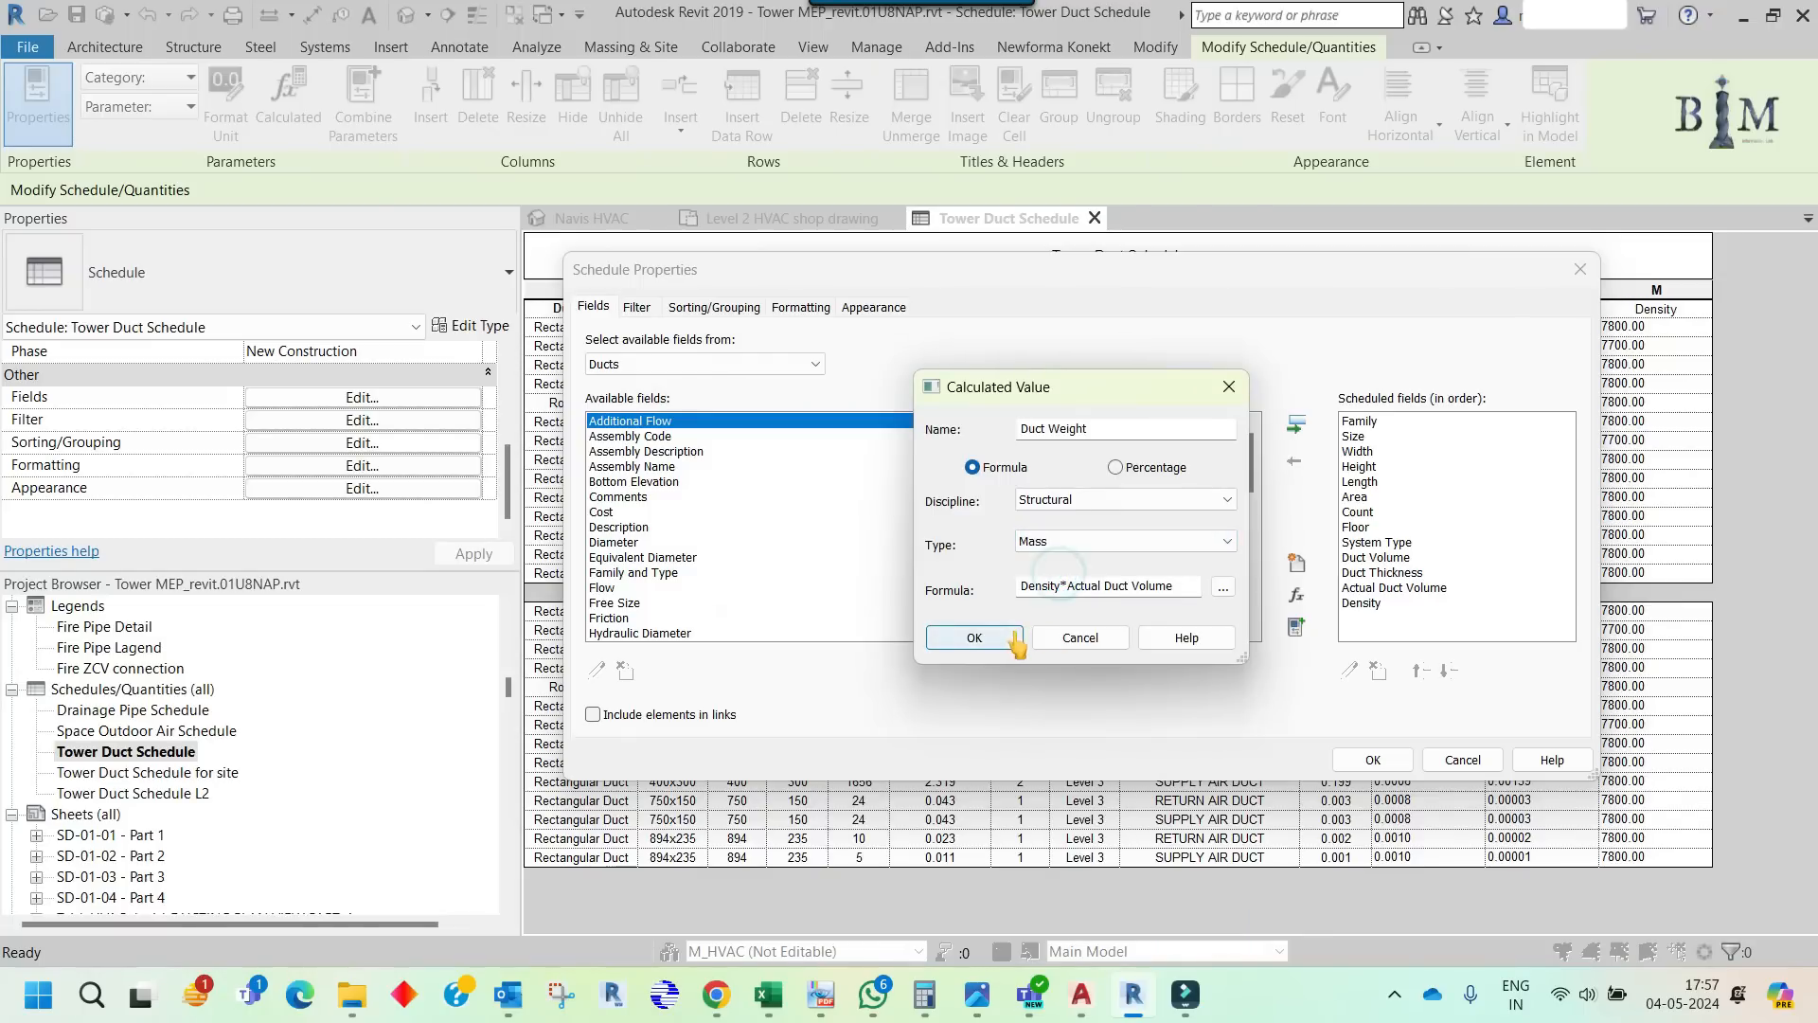
click(985, 640)
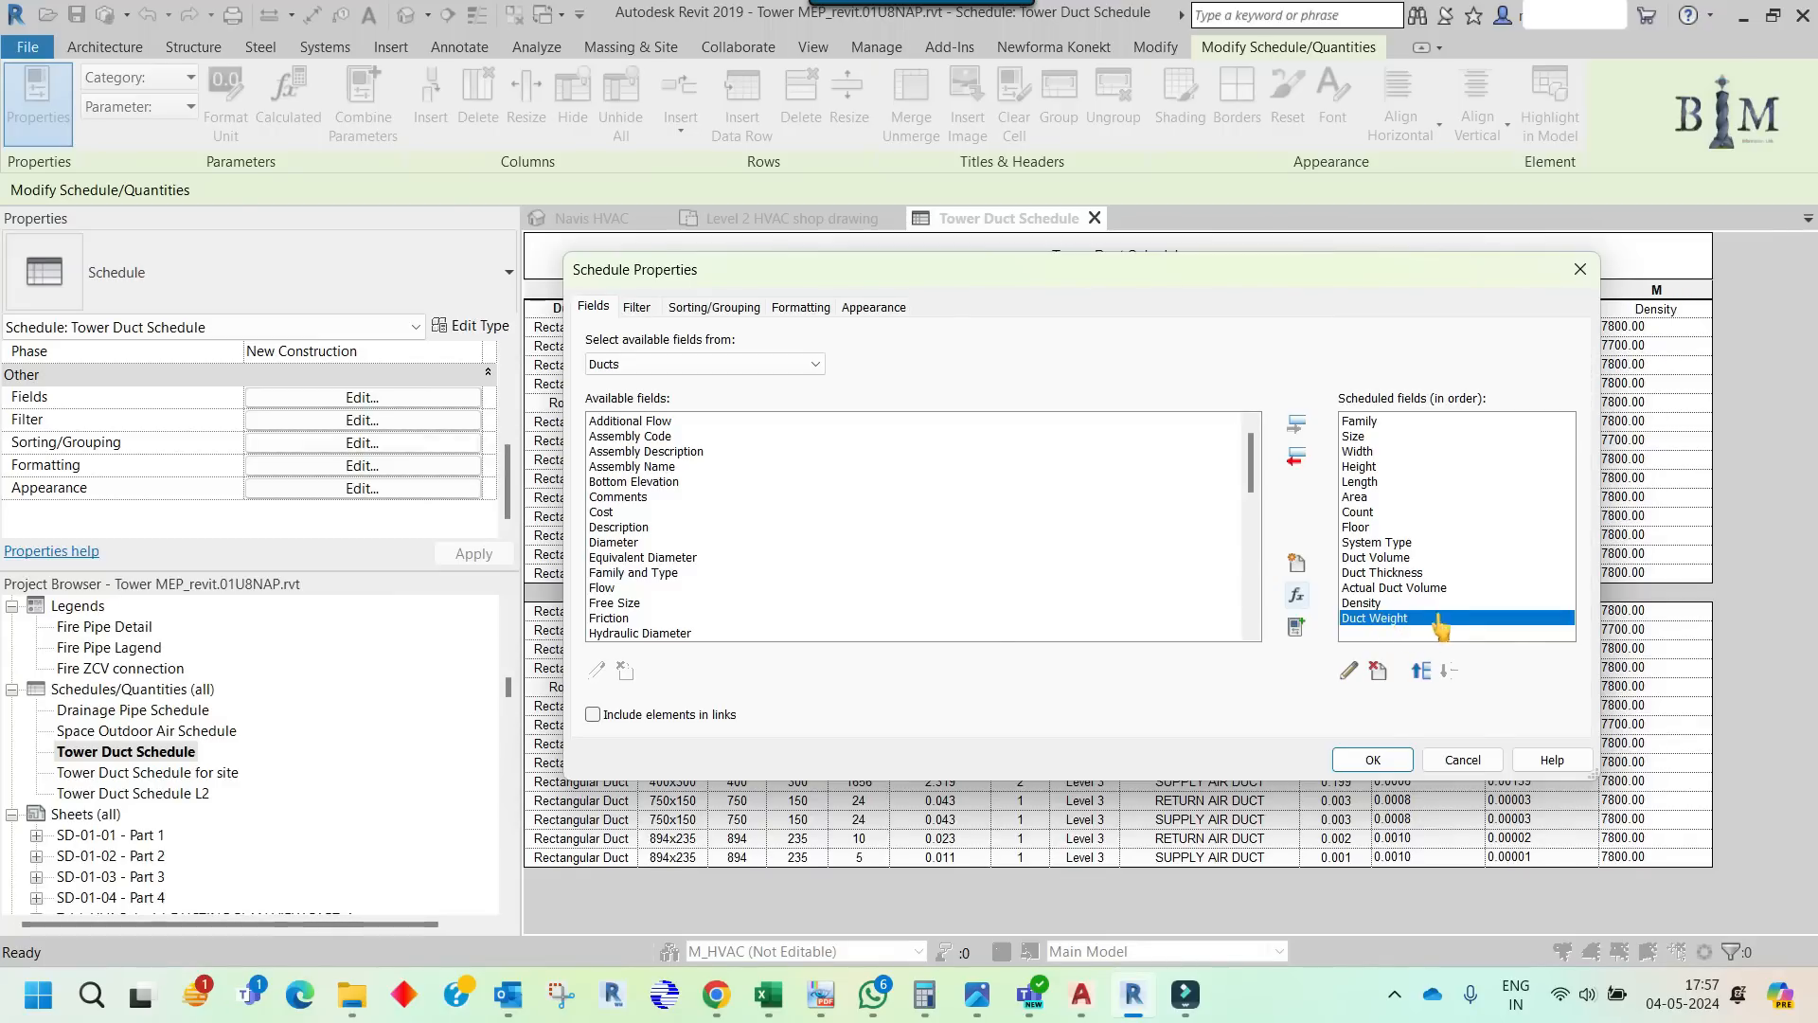
click(1373, 760)
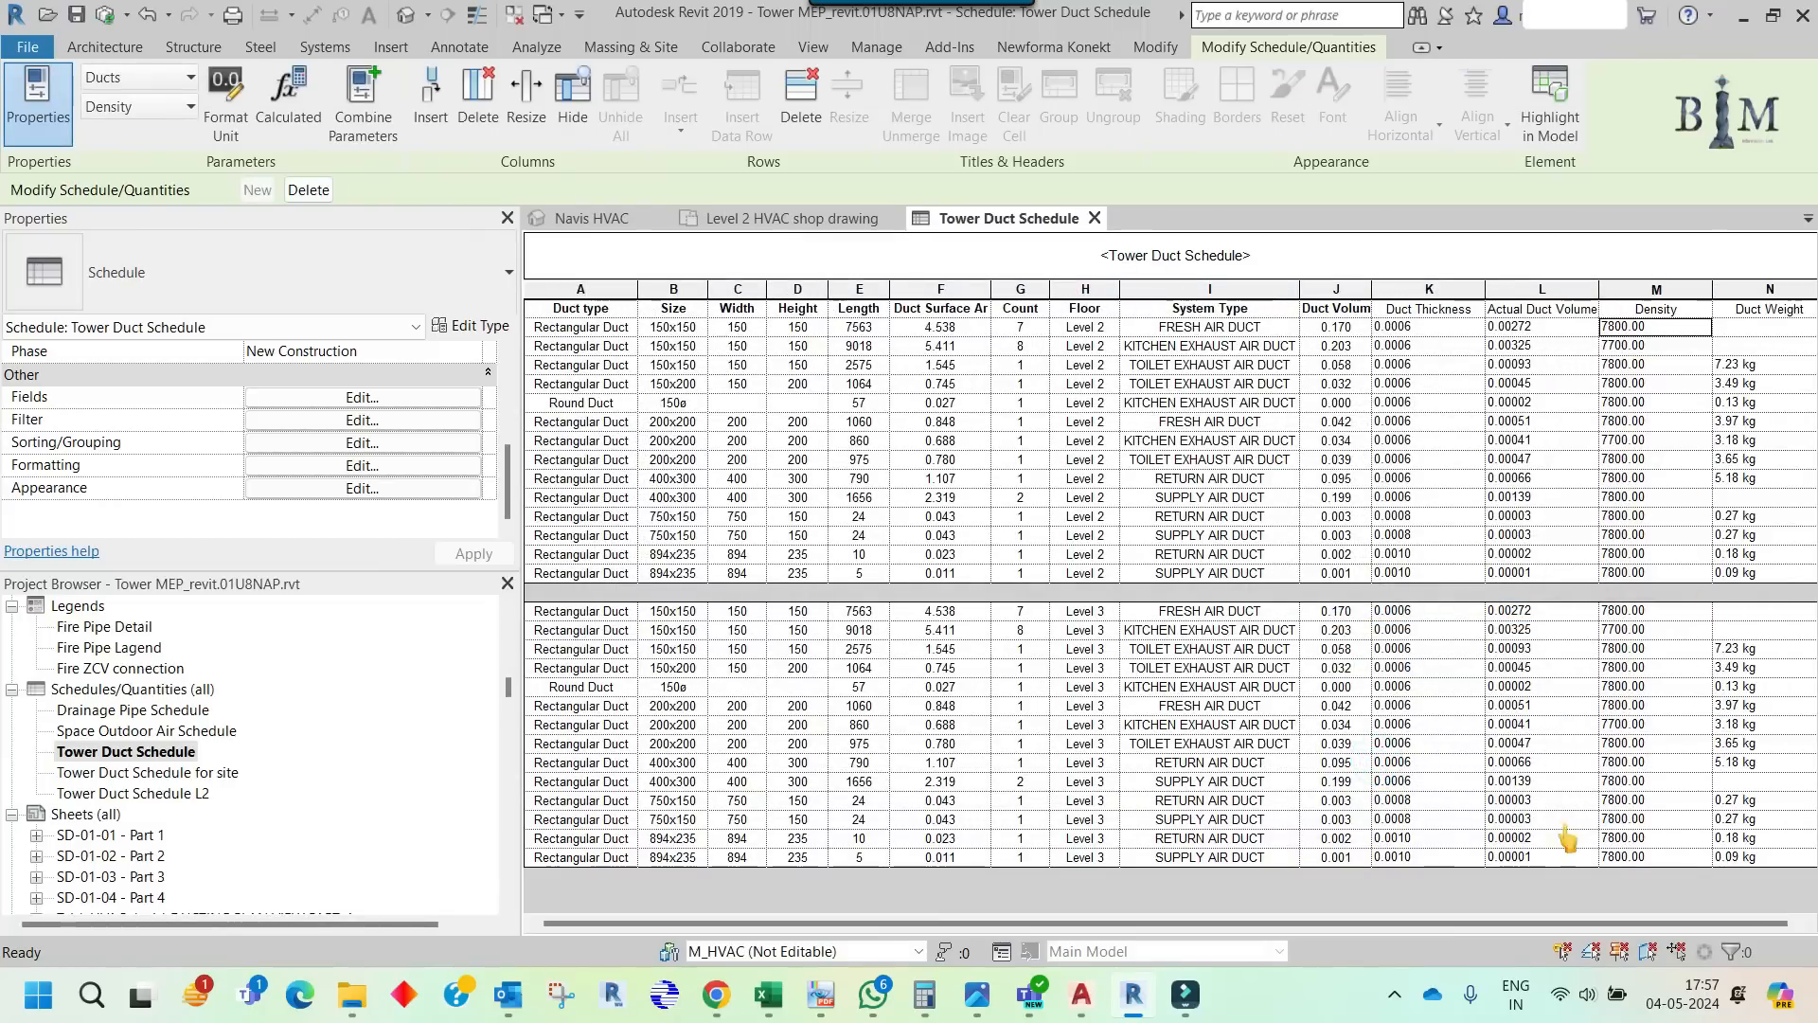
- Set the Duct Weight field's formatting in the schedule to Calculate totals
drag(1533, 923, 1654, 920)
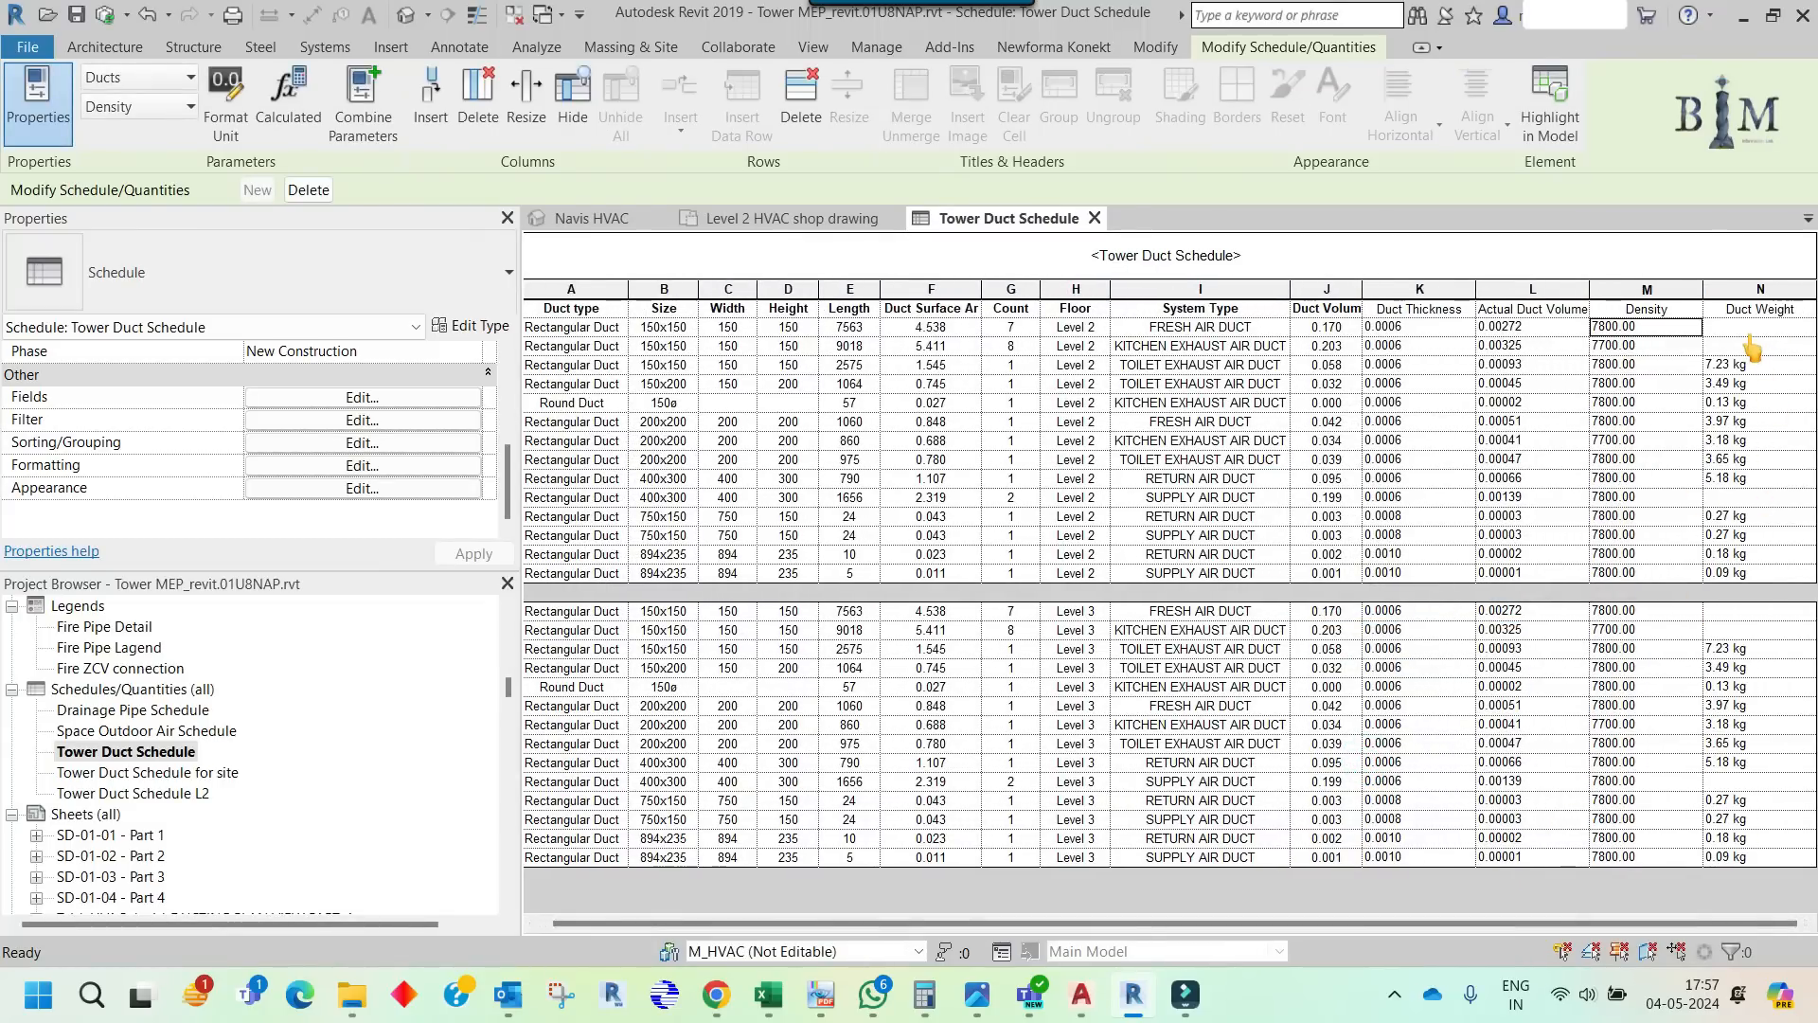
click(351, 465)
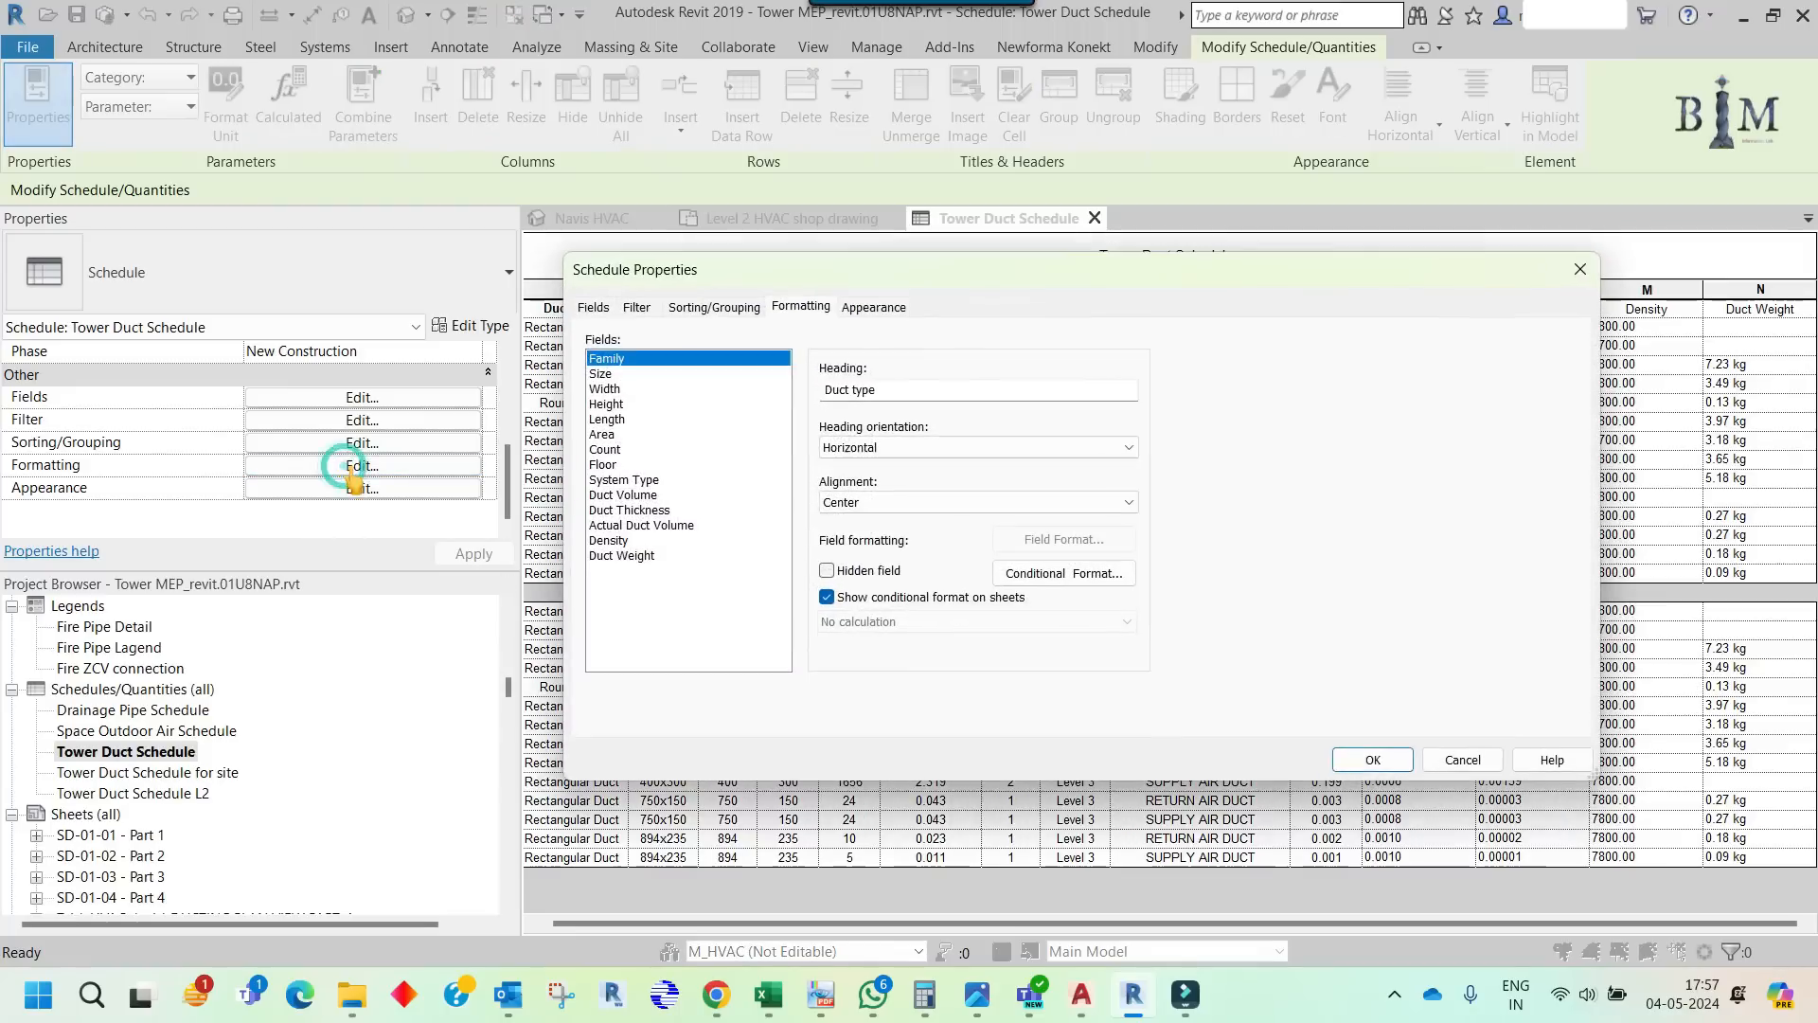
click(622, 554)
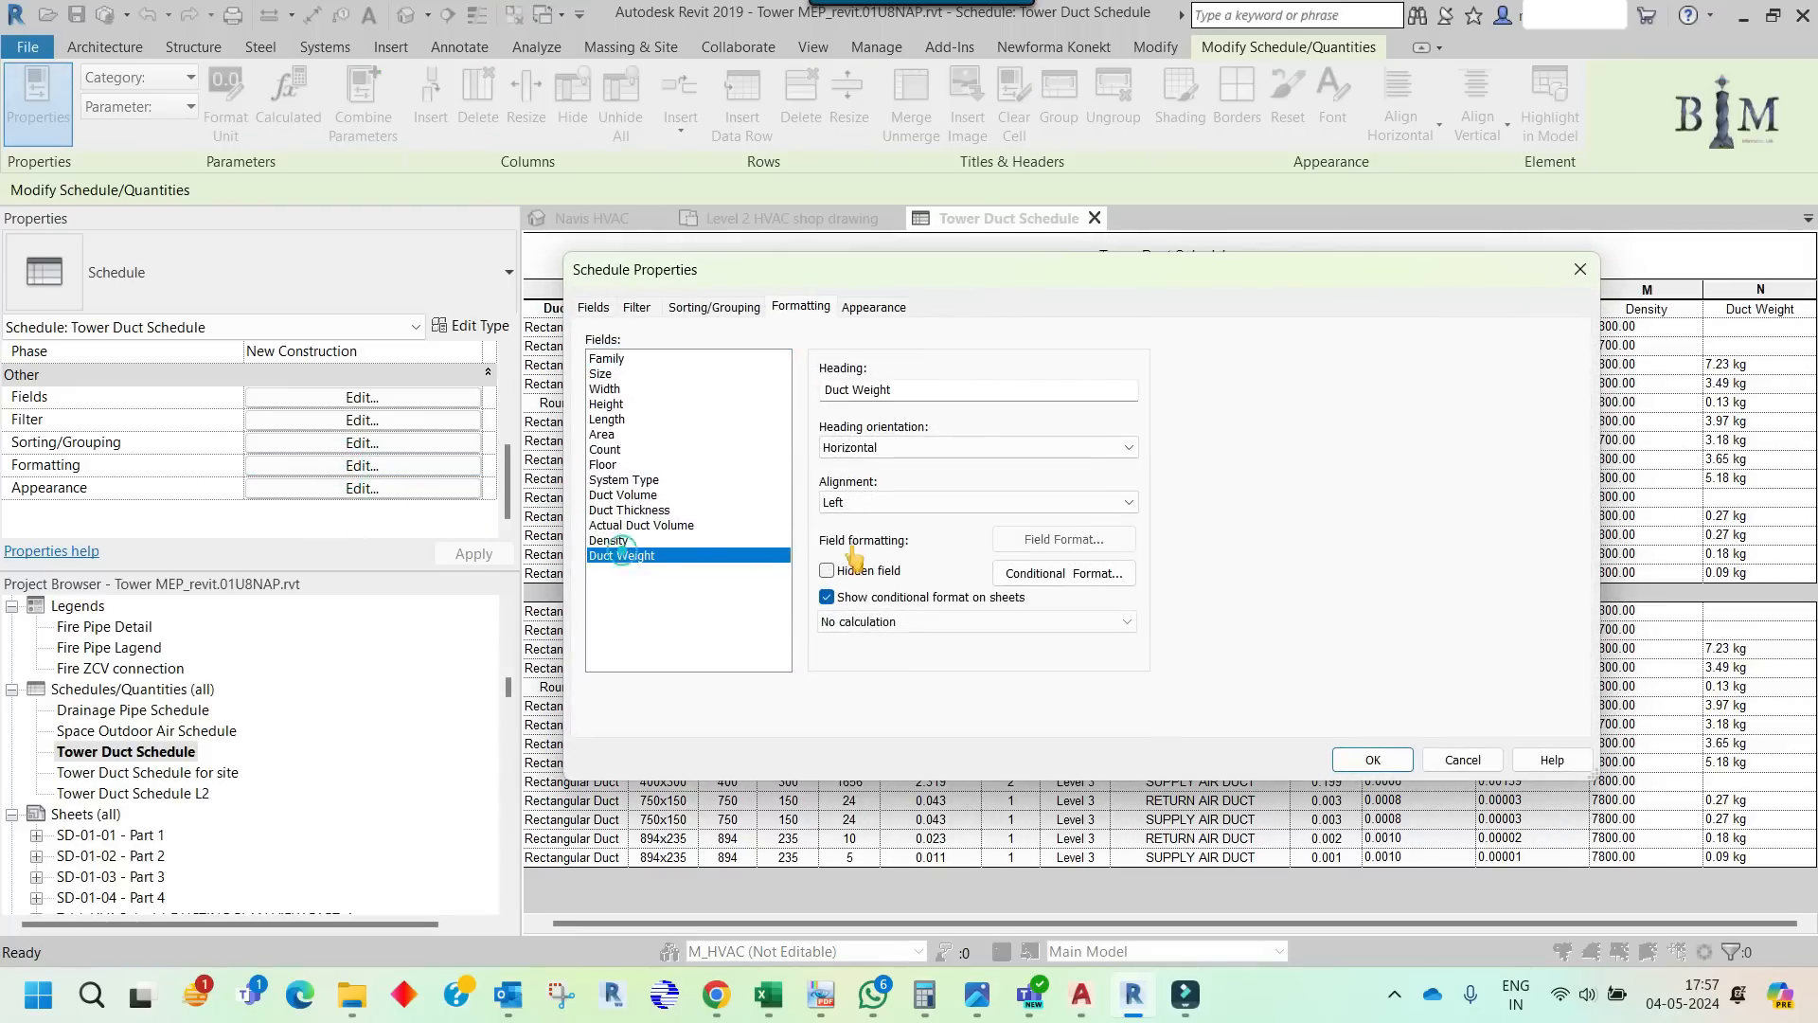
click(904, 623)
click(876, 652)
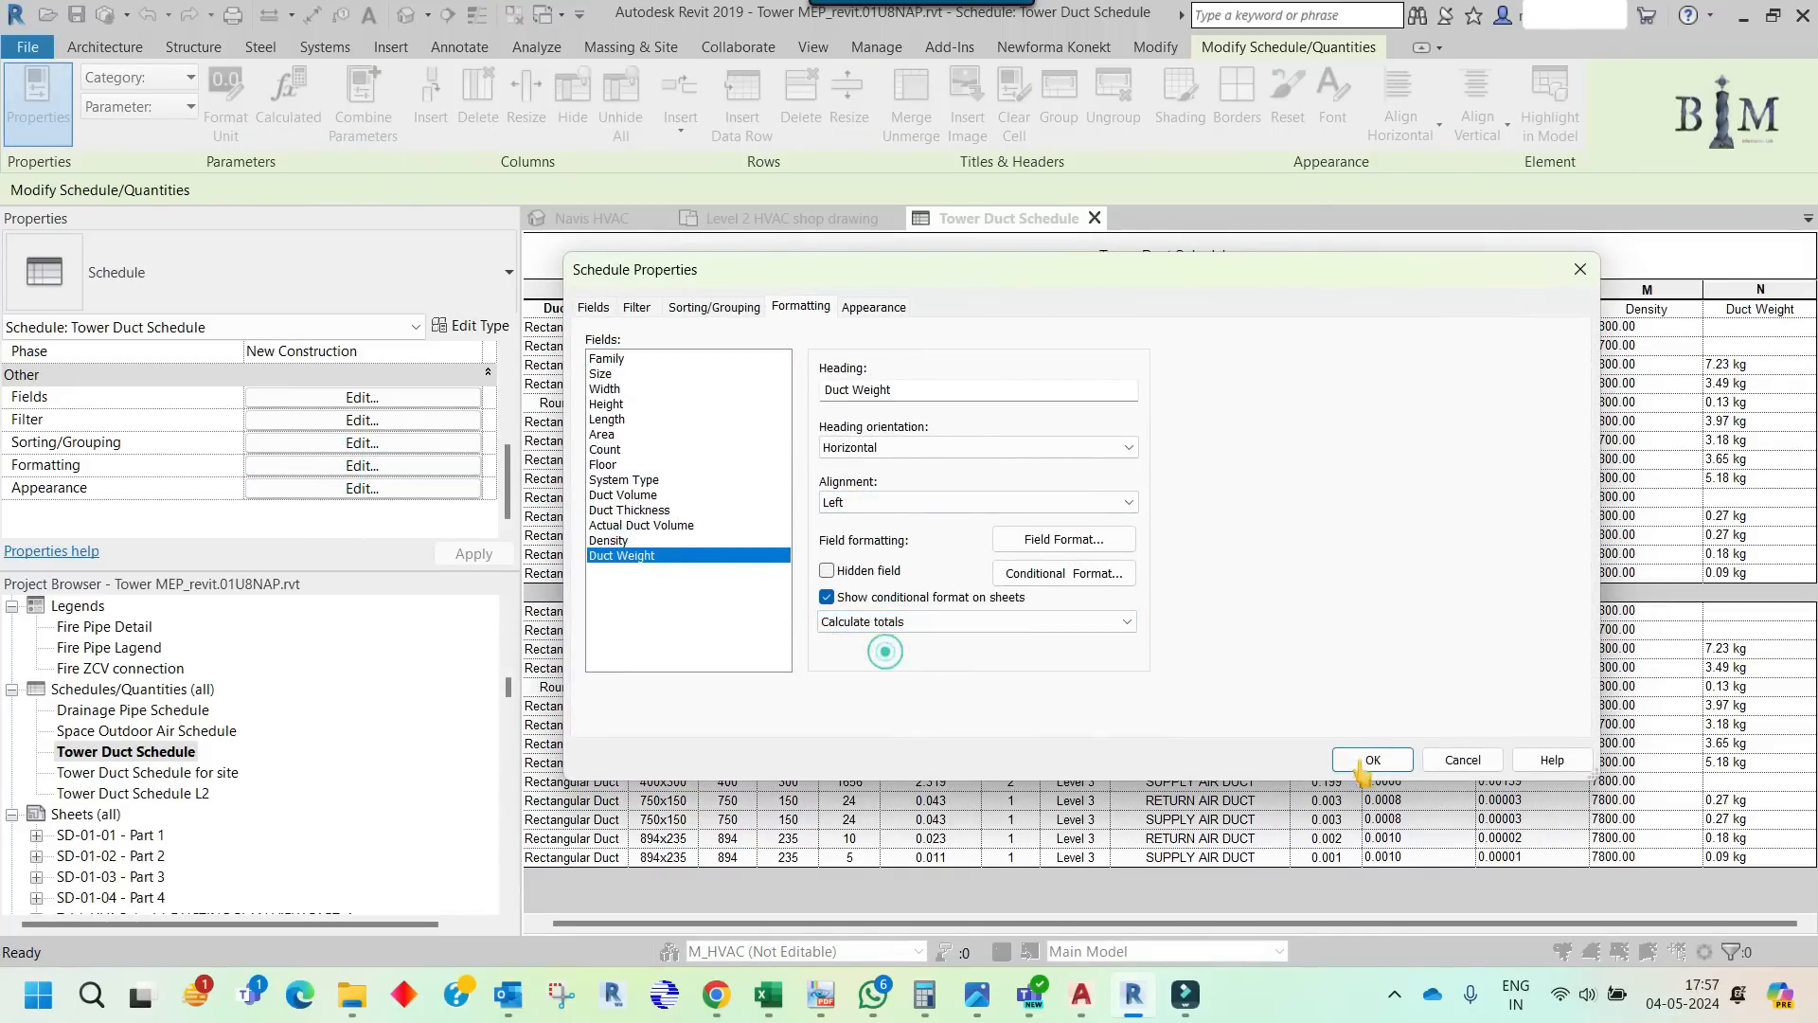
click(1373, 759)
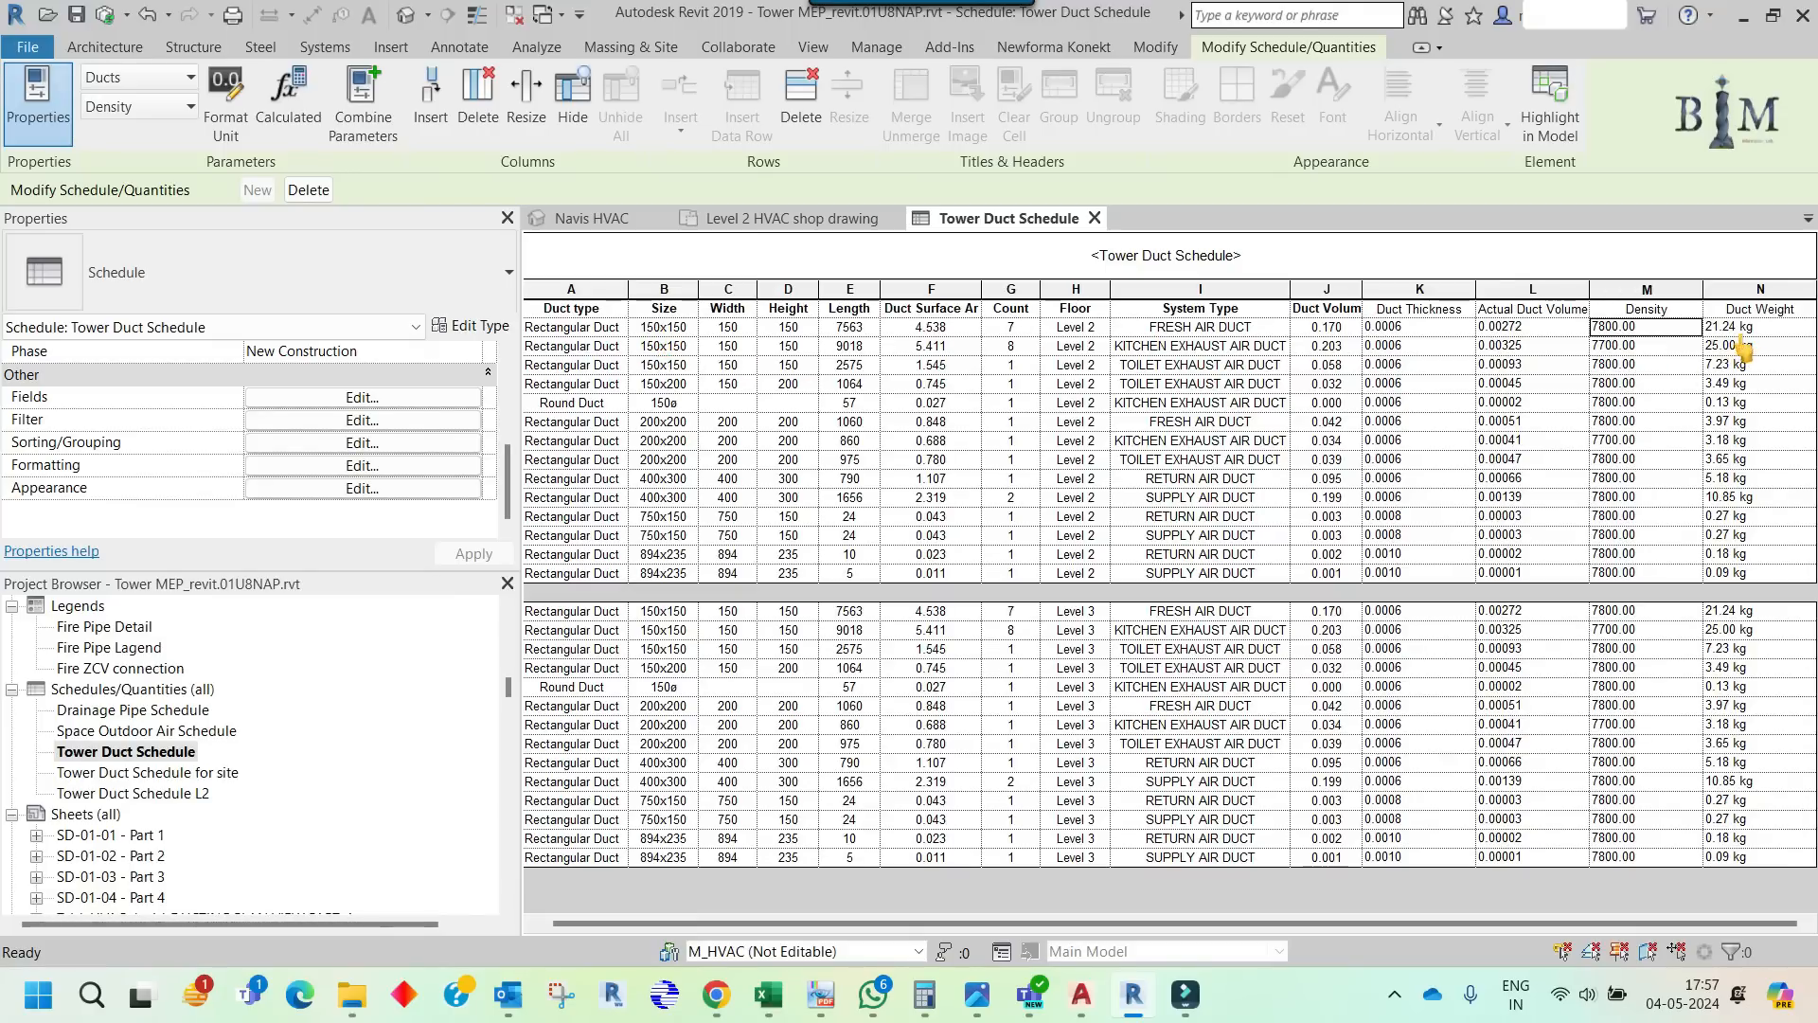
- Select the size cell of the Level 2 150x150 fresh air duct row and check its ducts in the Navis HVAC view
click(660, 327)
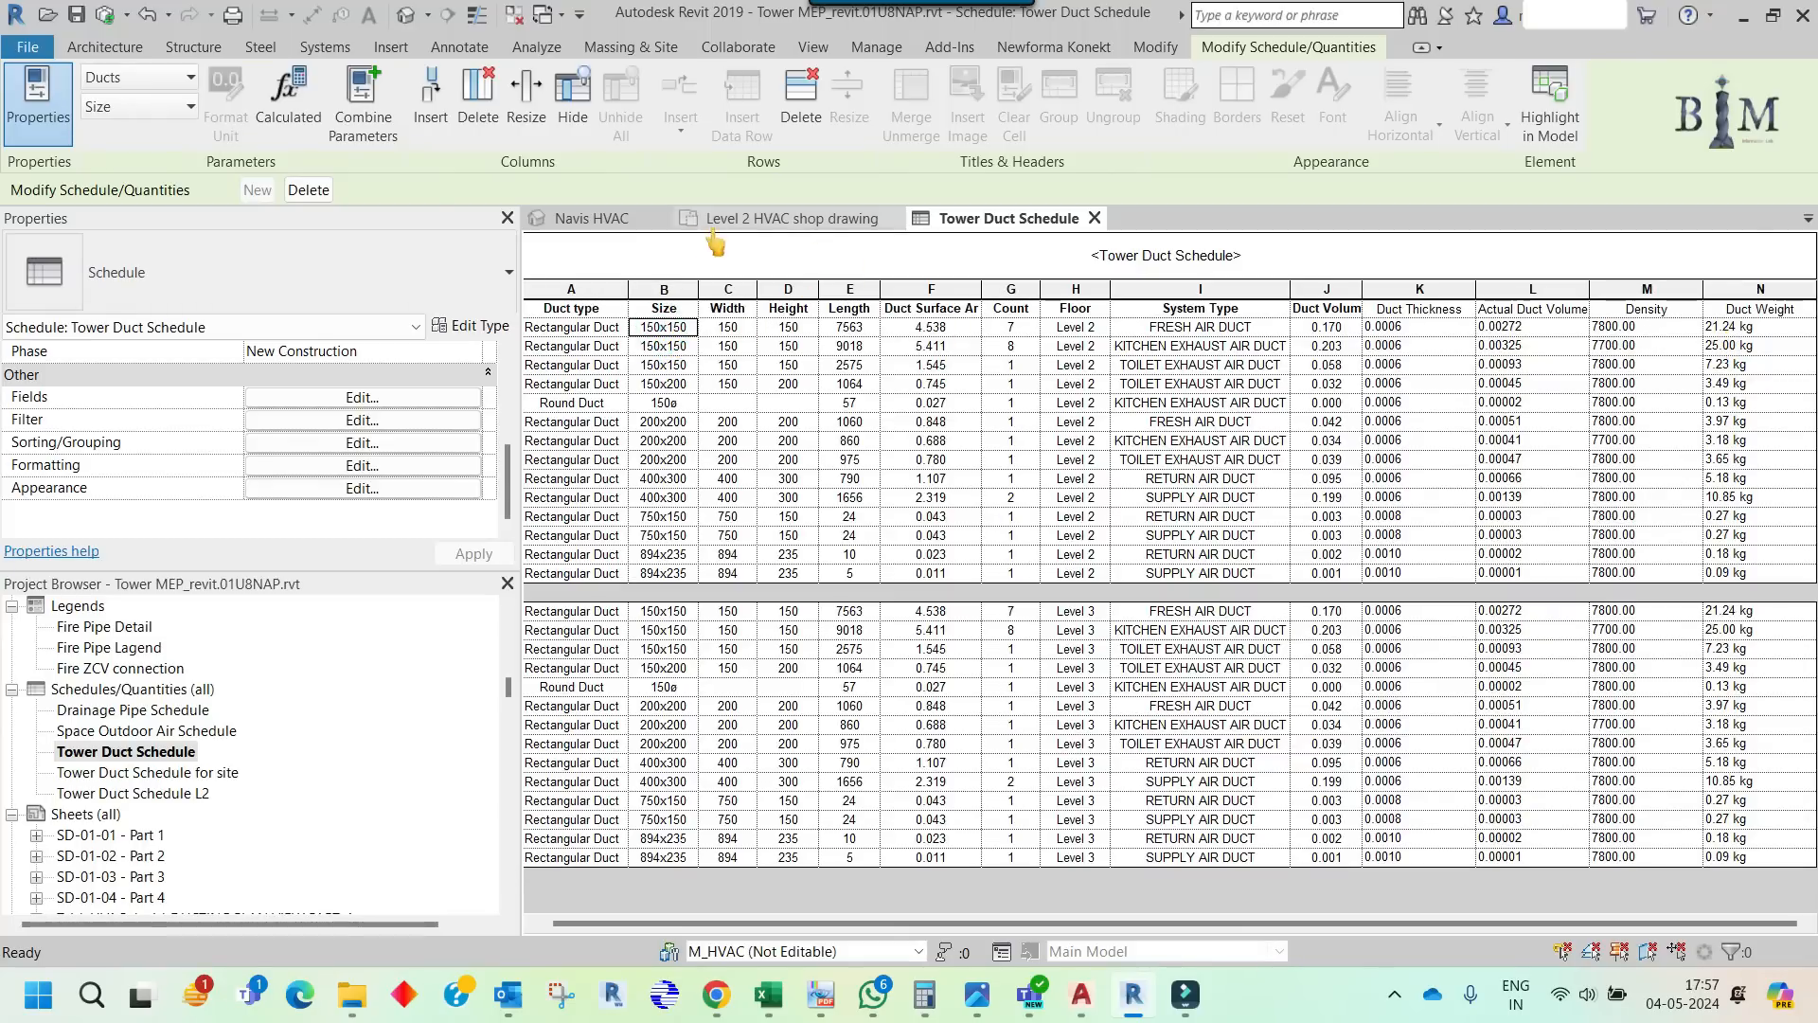
click(585, 222)
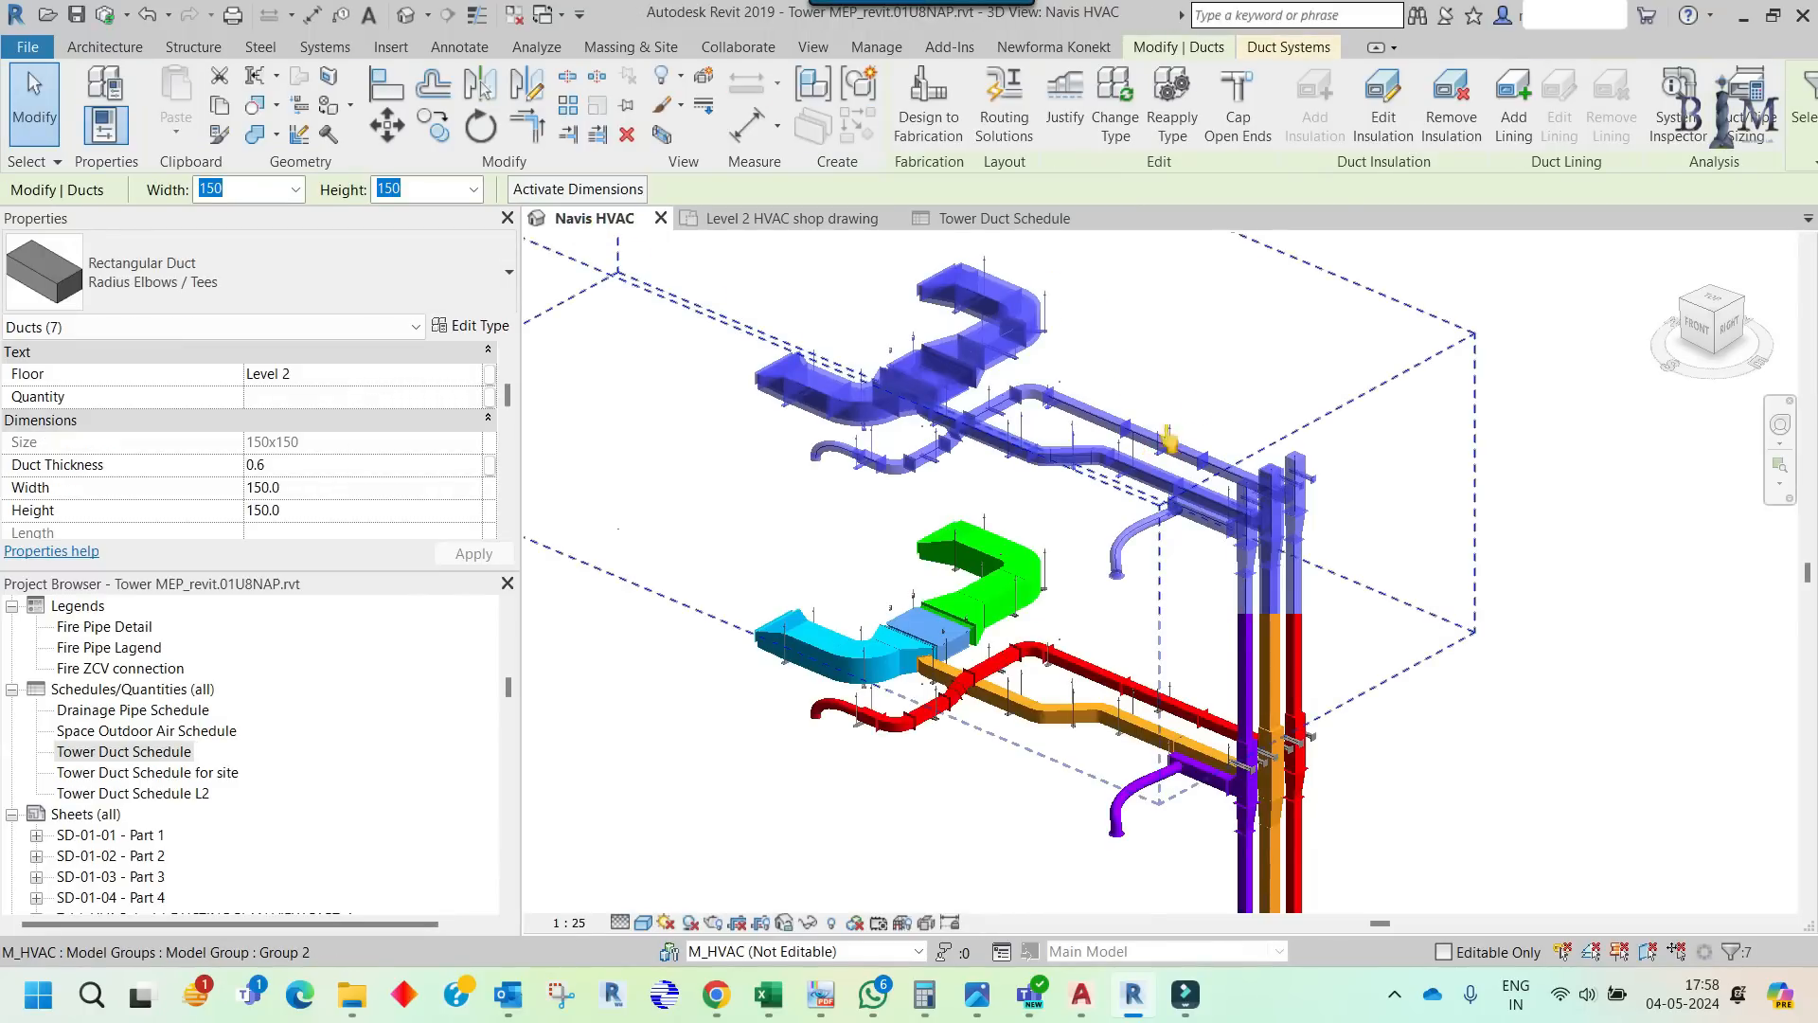
click(1197, 379)
scroll(1458, 509, down, 1)
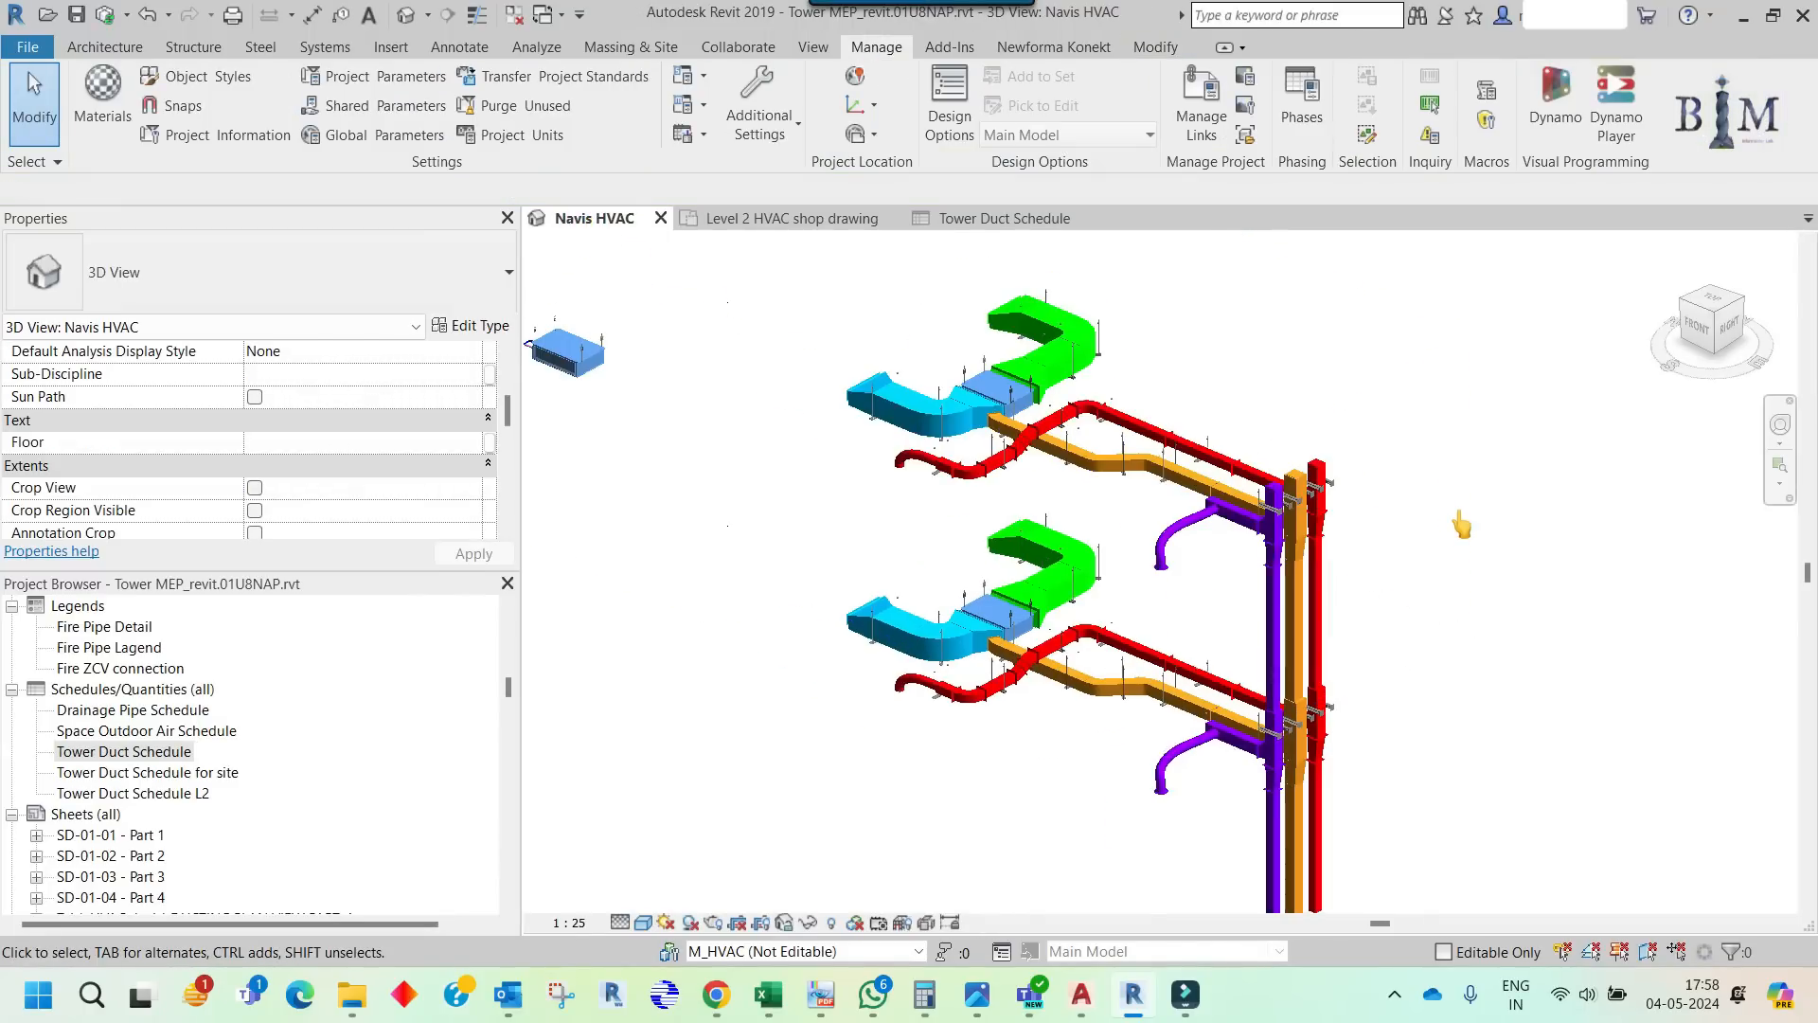
click(1000, 220)
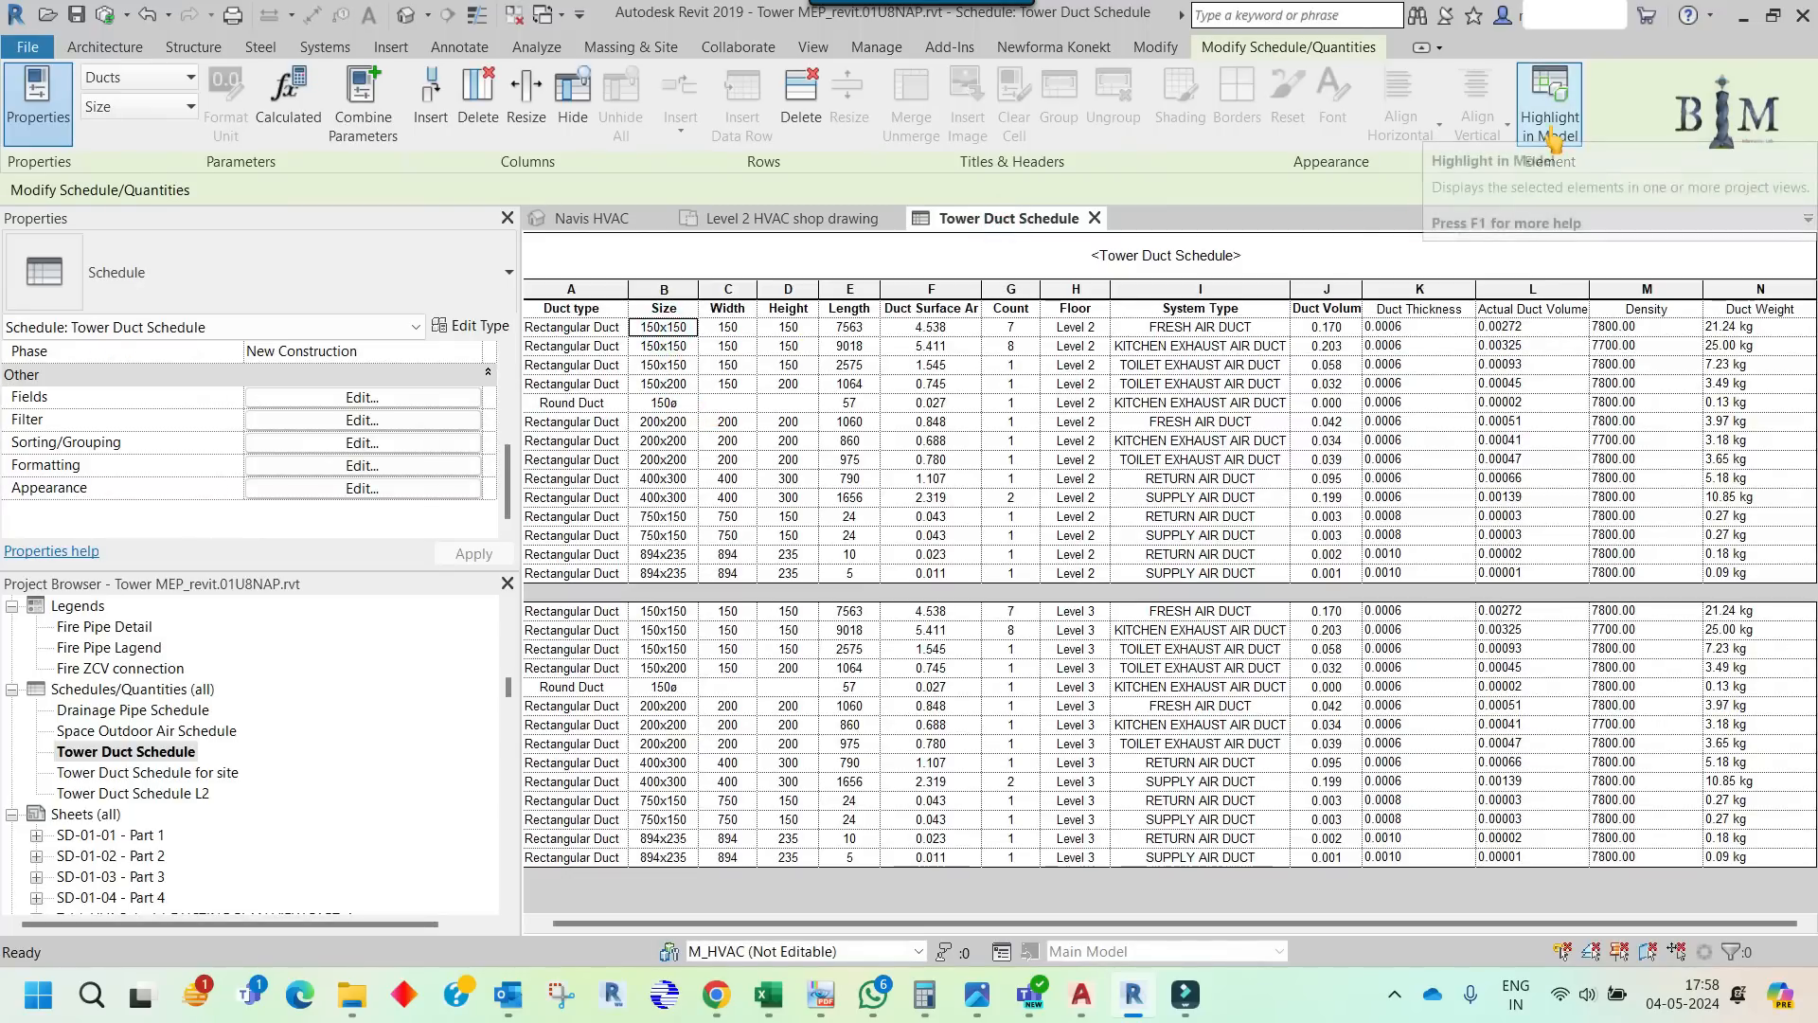
click(592, 219)
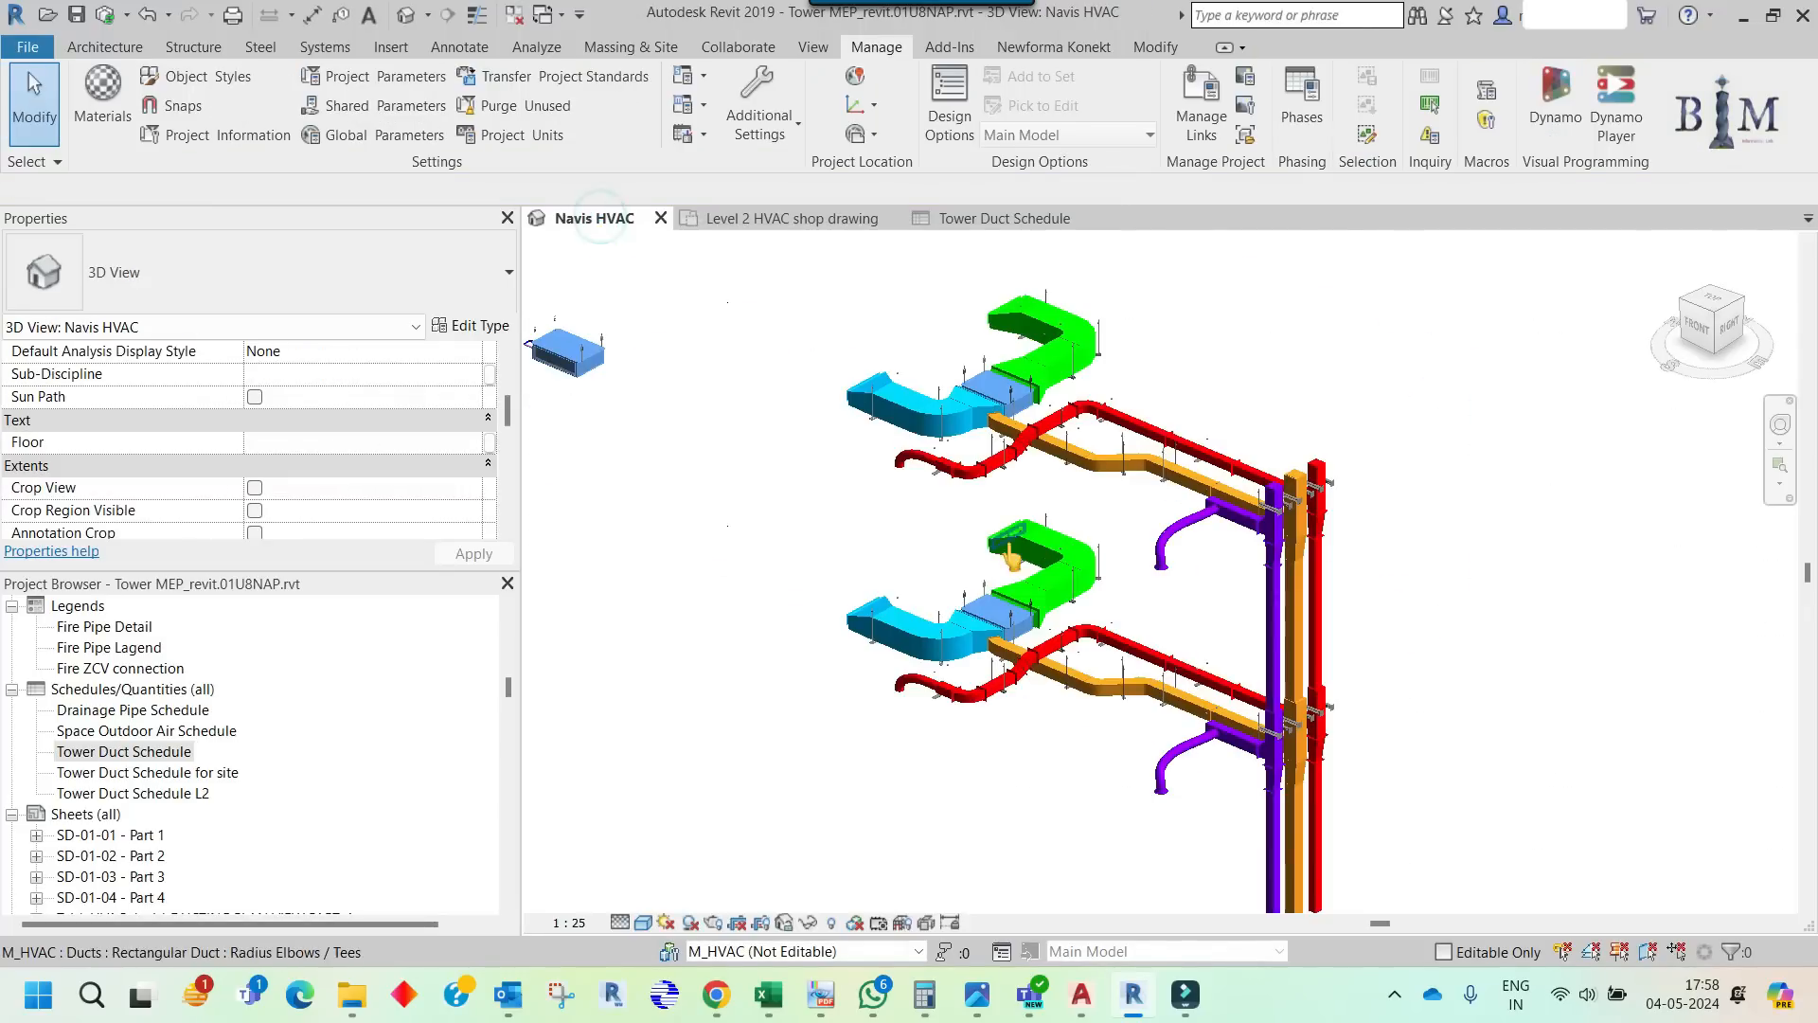
middle_drag(1105, 708, 1088, 637)
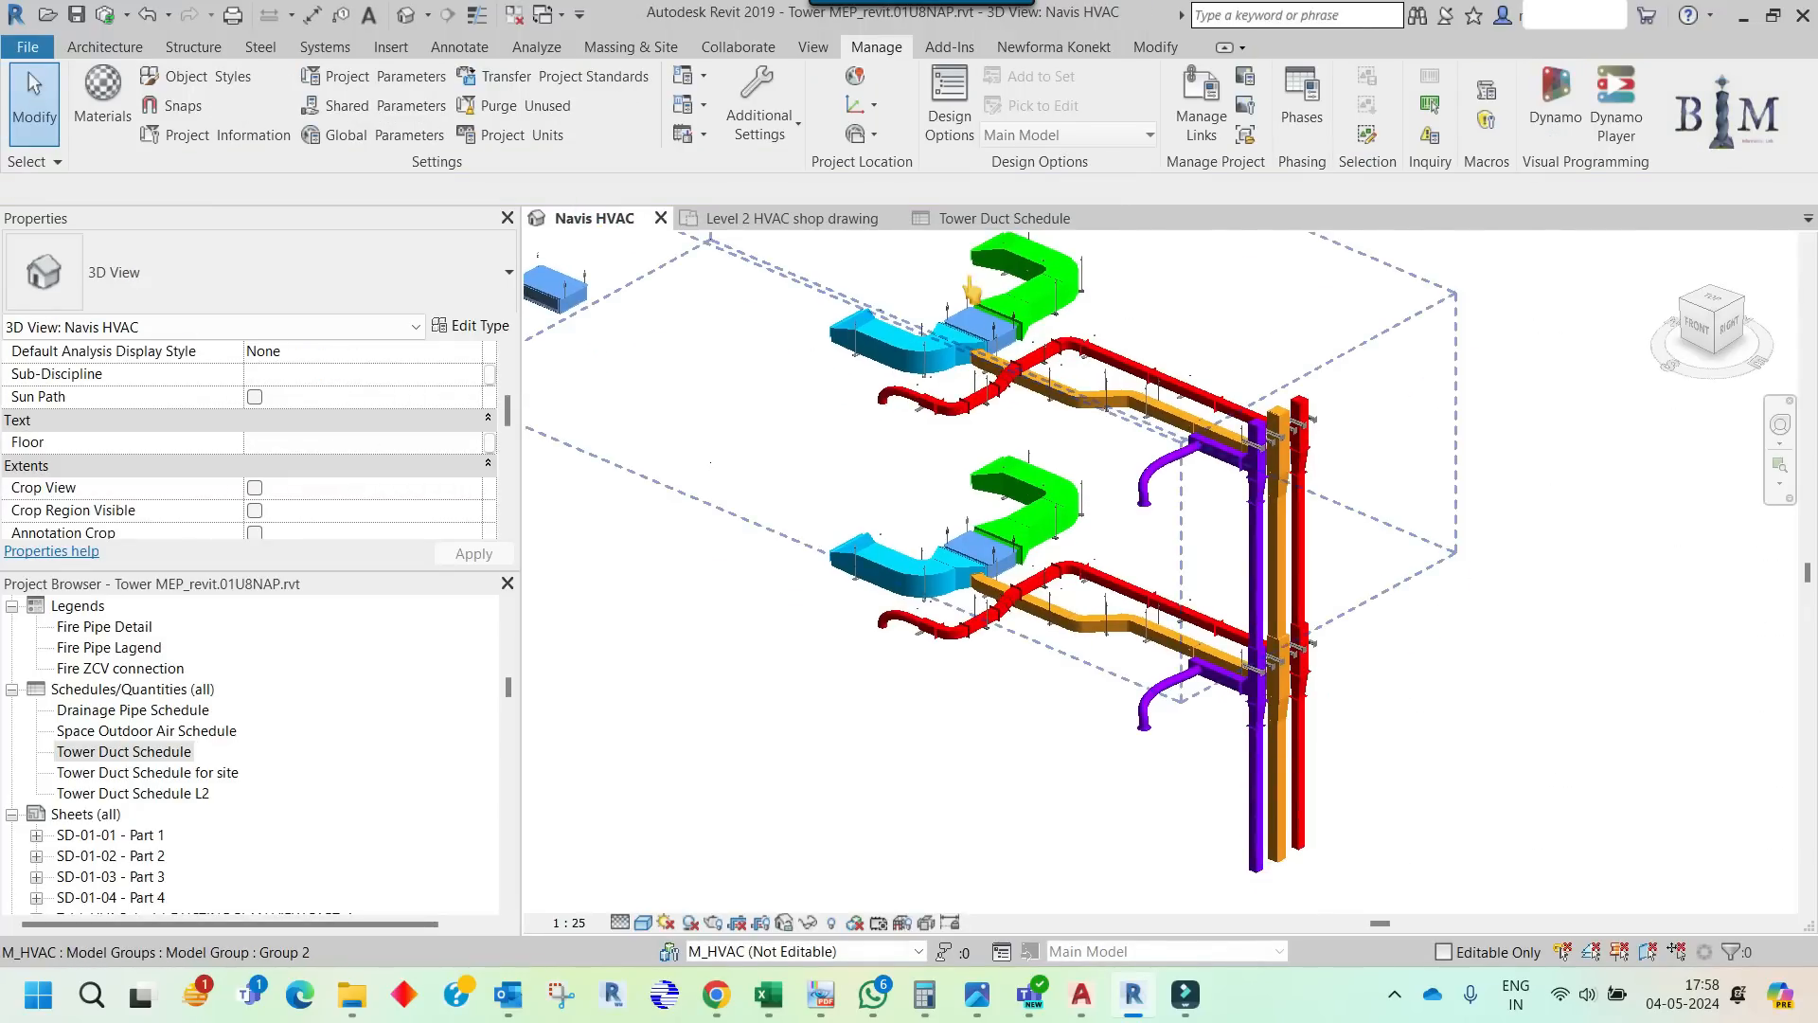
- Select the whole Level 2 150x150 fresh air duct row and temporarily isolate its ducts in the Navis HVAC view to inspect them
click(991, 220)
drag(675, 329, 1780, 327)
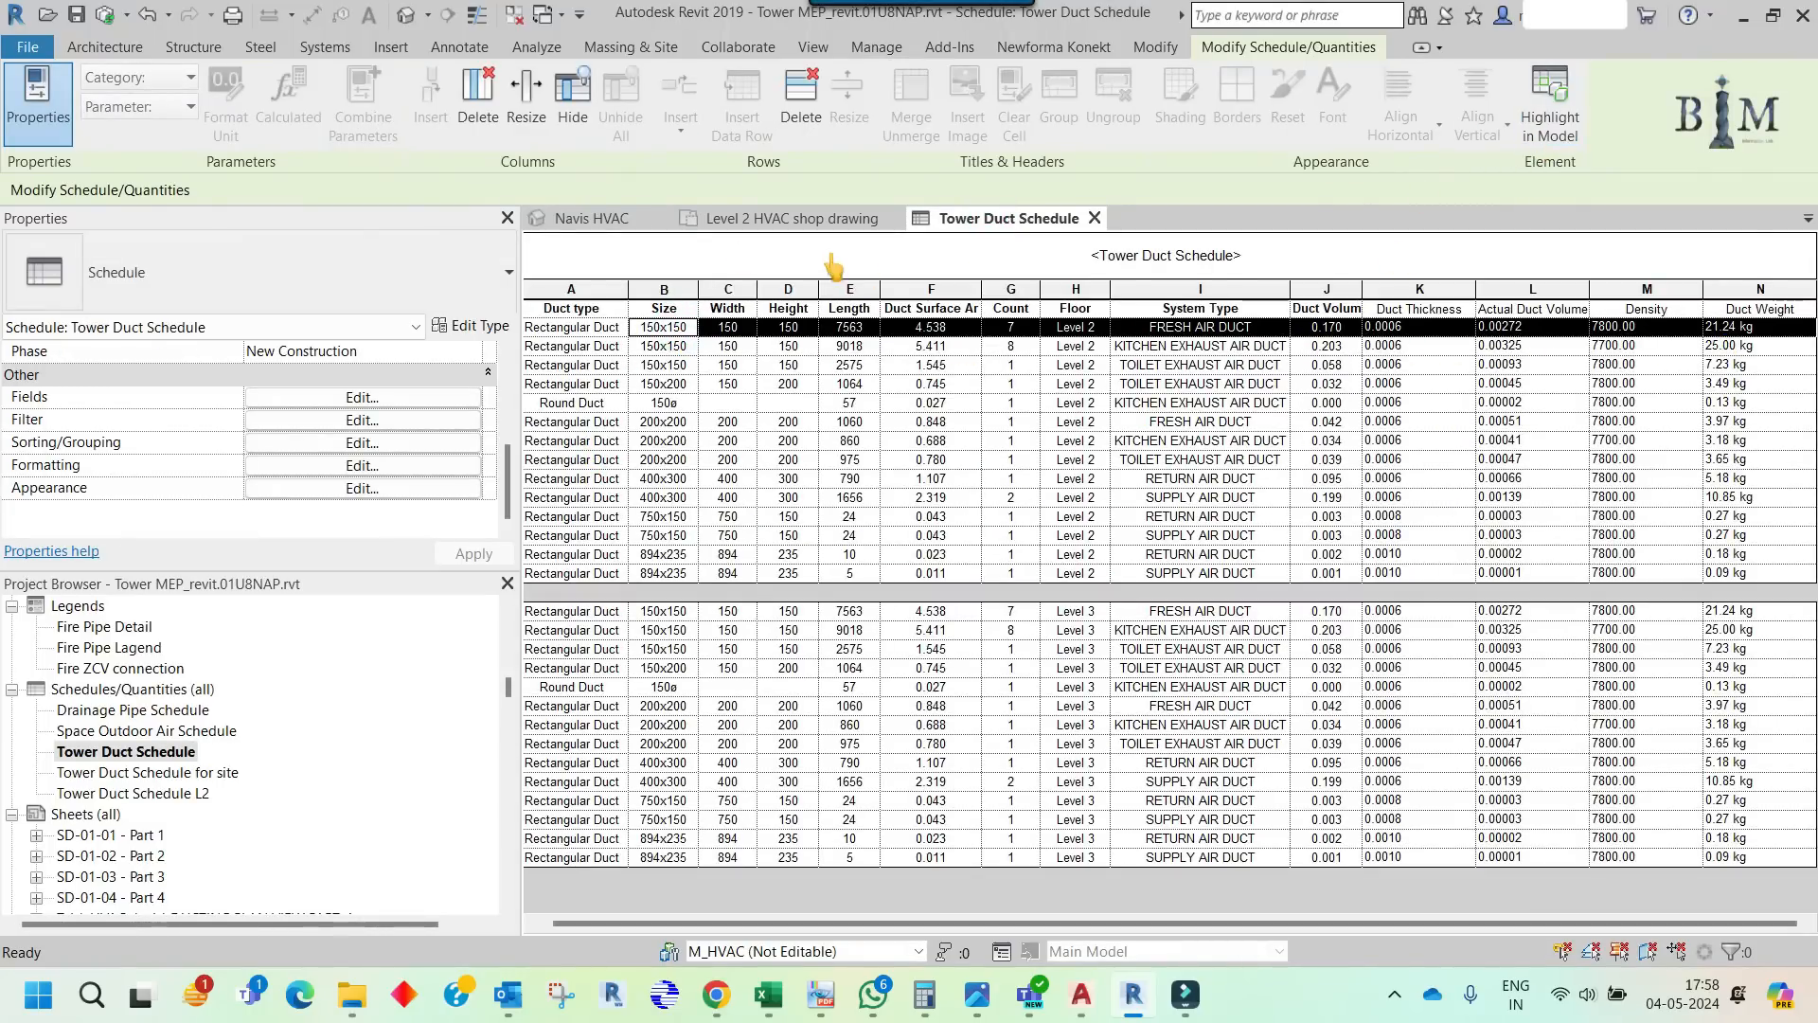
click(565, 228)
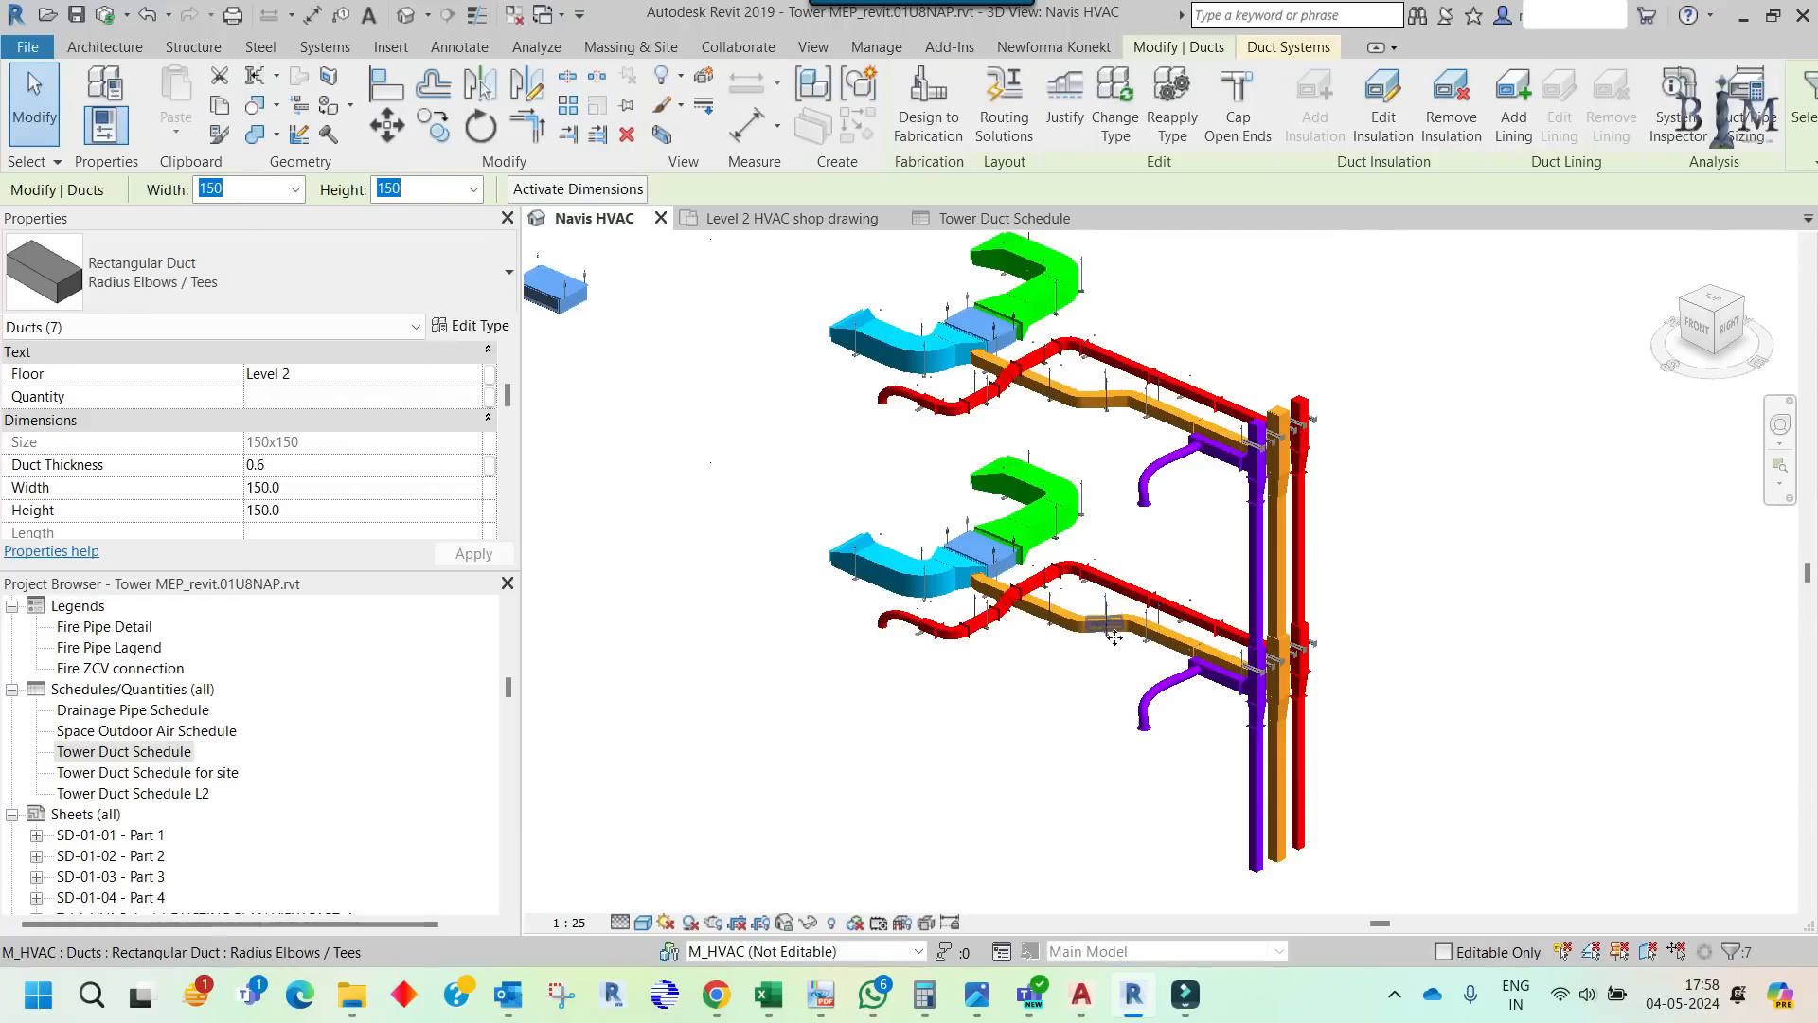
scroll(1193, 442, up, 5)
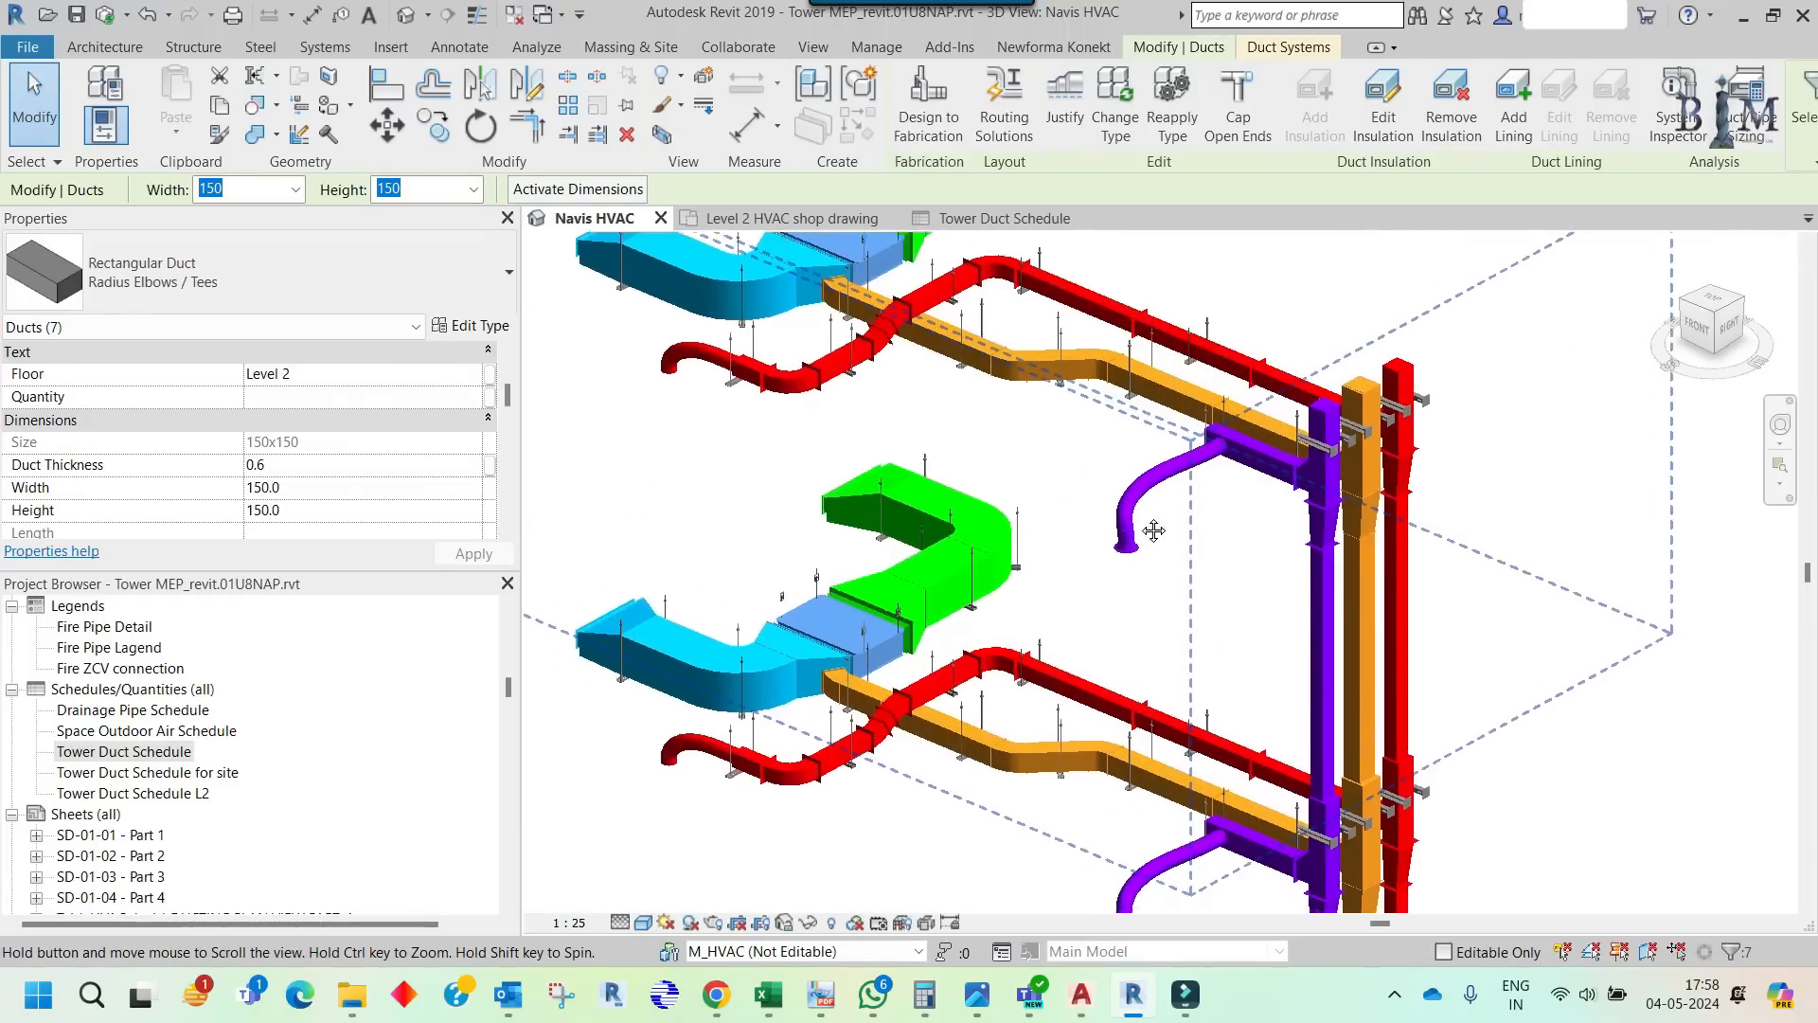
key(h)
key(i)
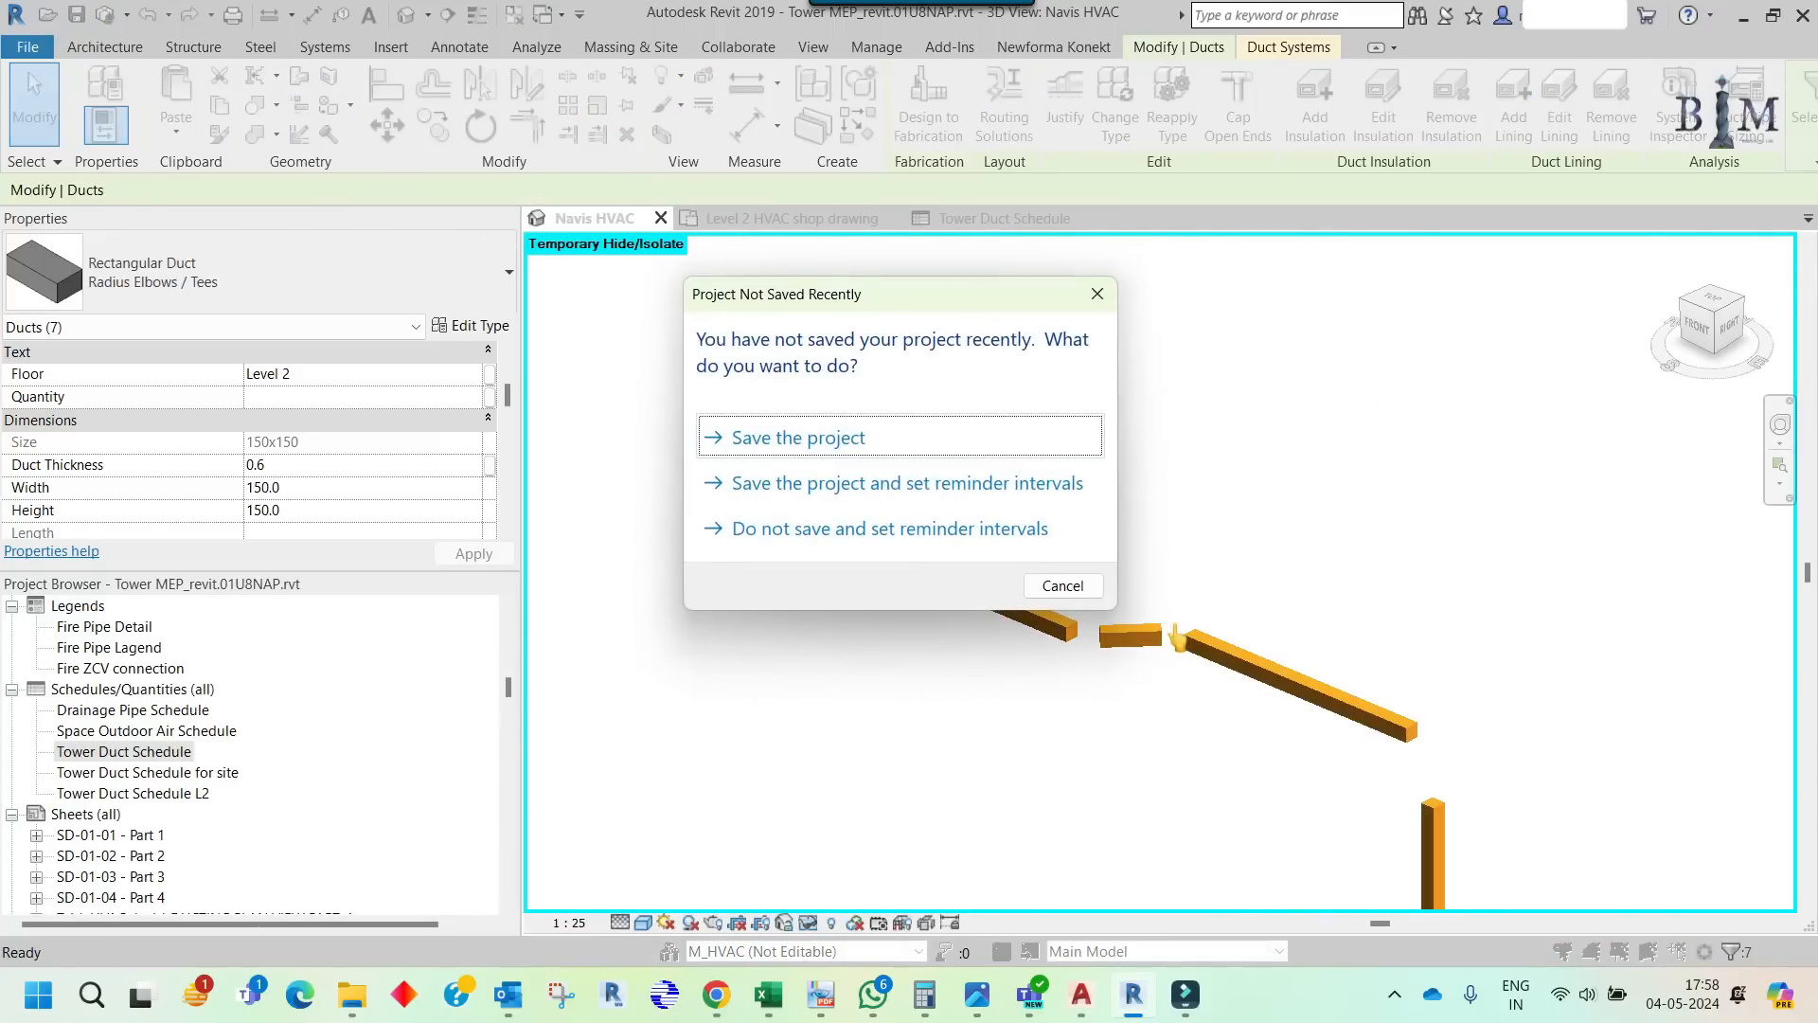
key(Escape)
middle_drag(1177, 663, 958, 474)
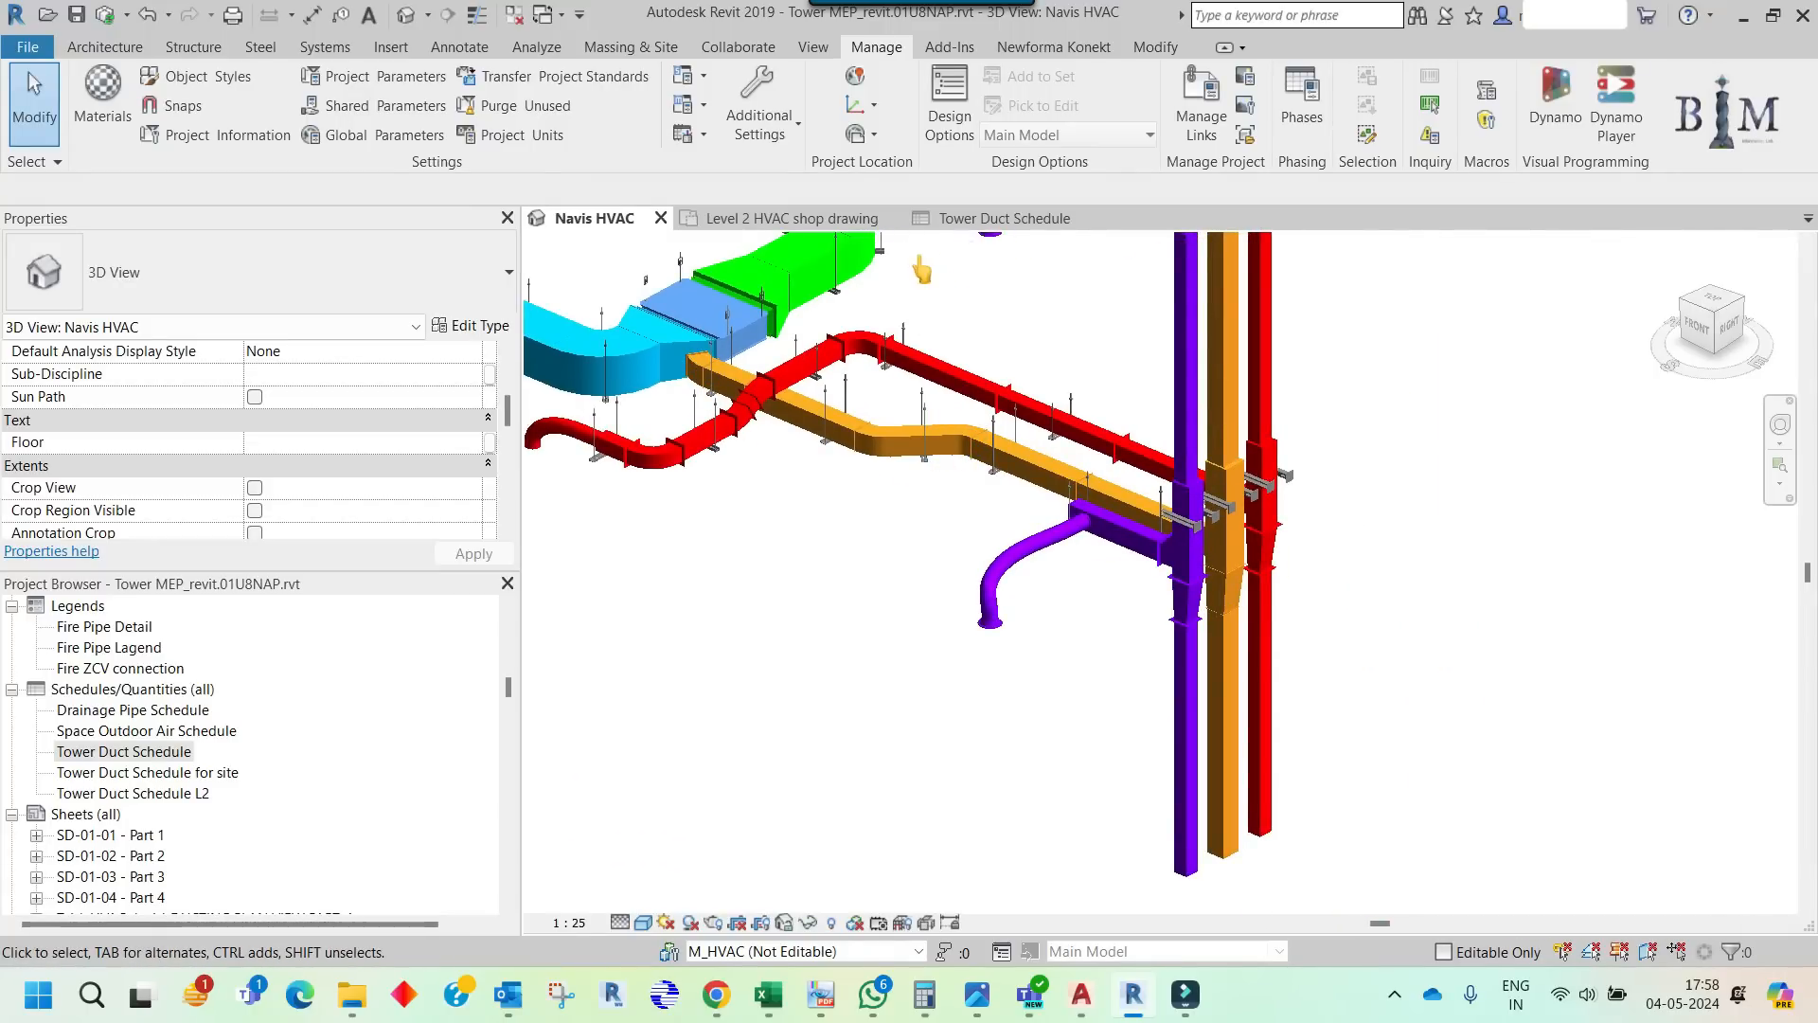
- Select the Level 2 150x150 toilet exhaust duct row and locate its duct in the Navis HVAC view
click(985, 219)
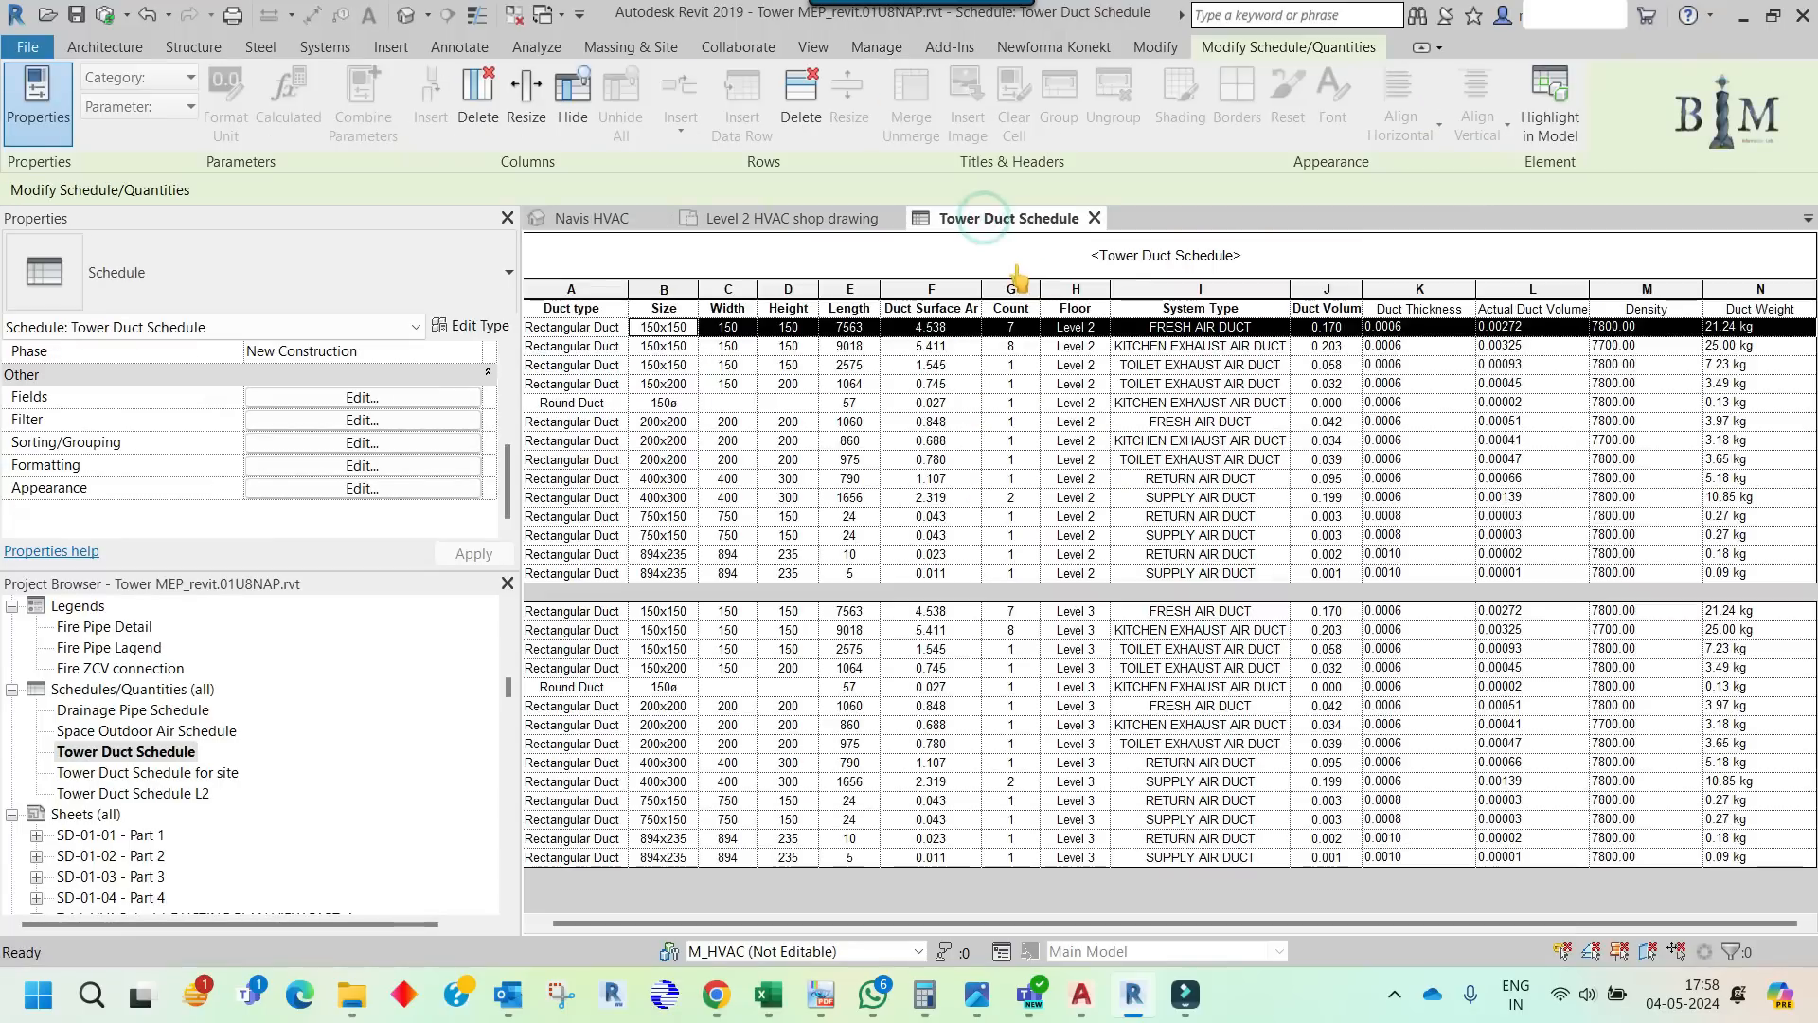
click(662, 366)
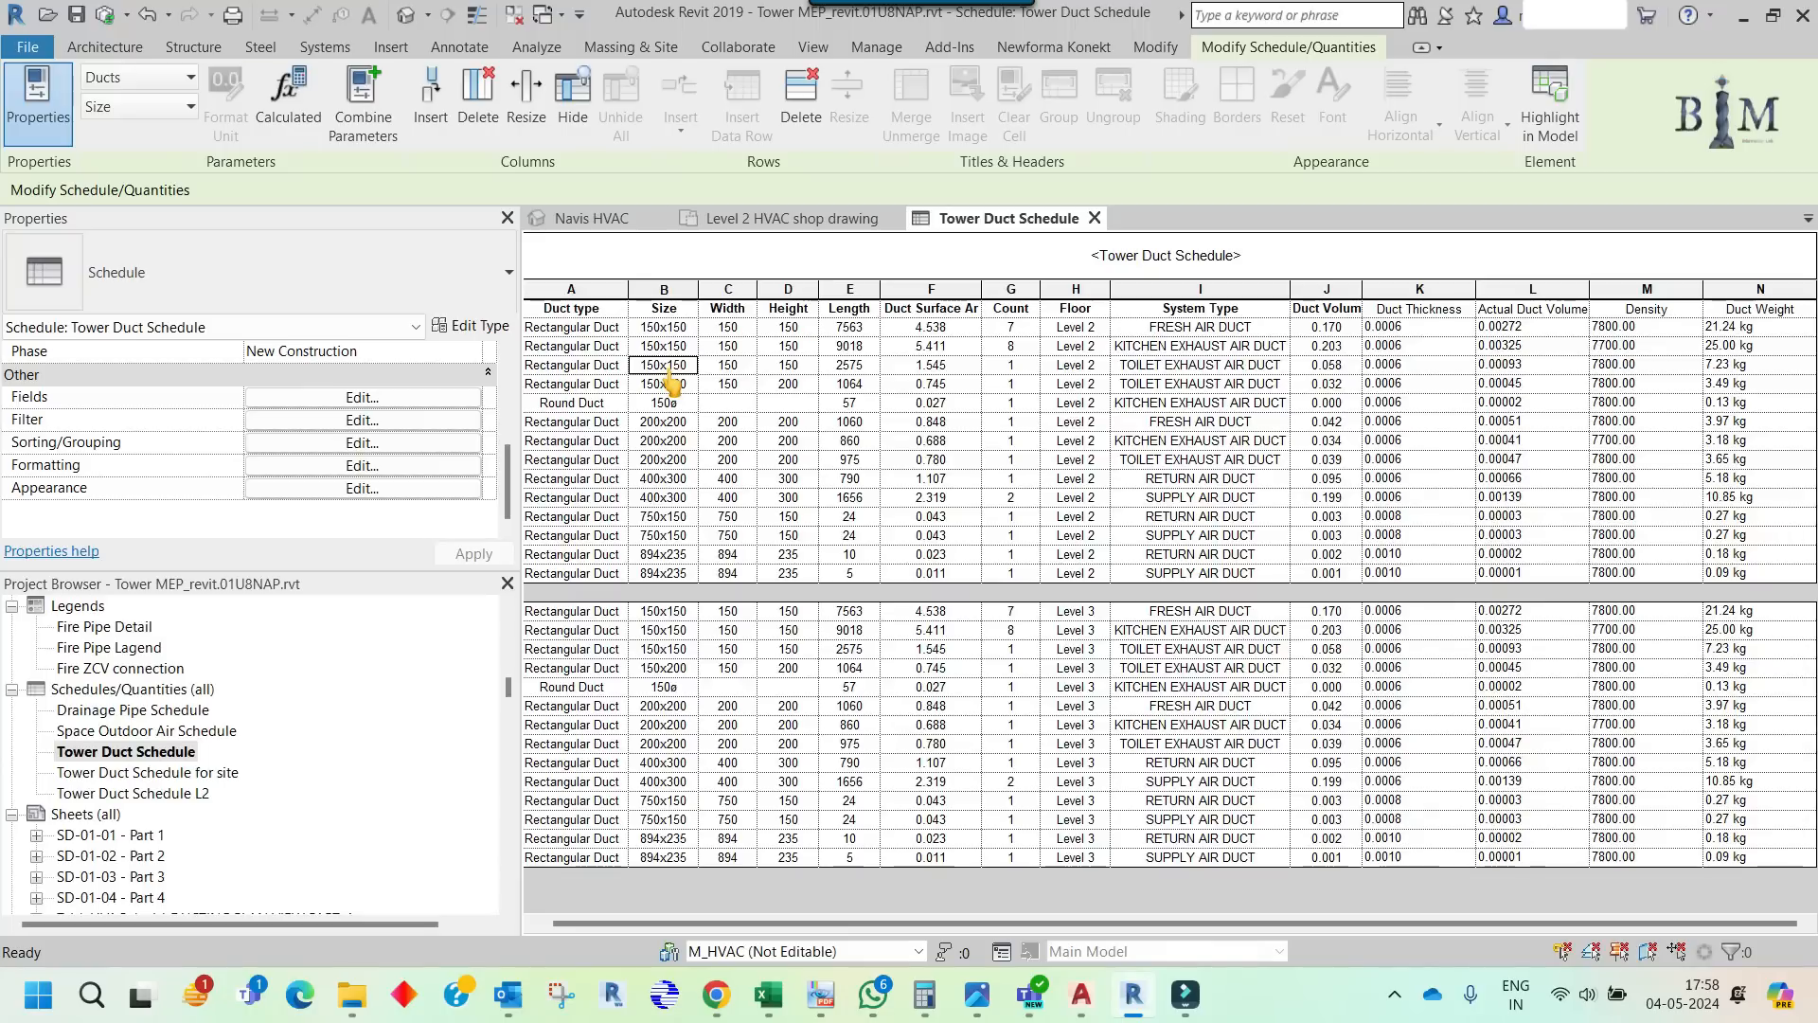
drag(668, 370, 1729, 377)
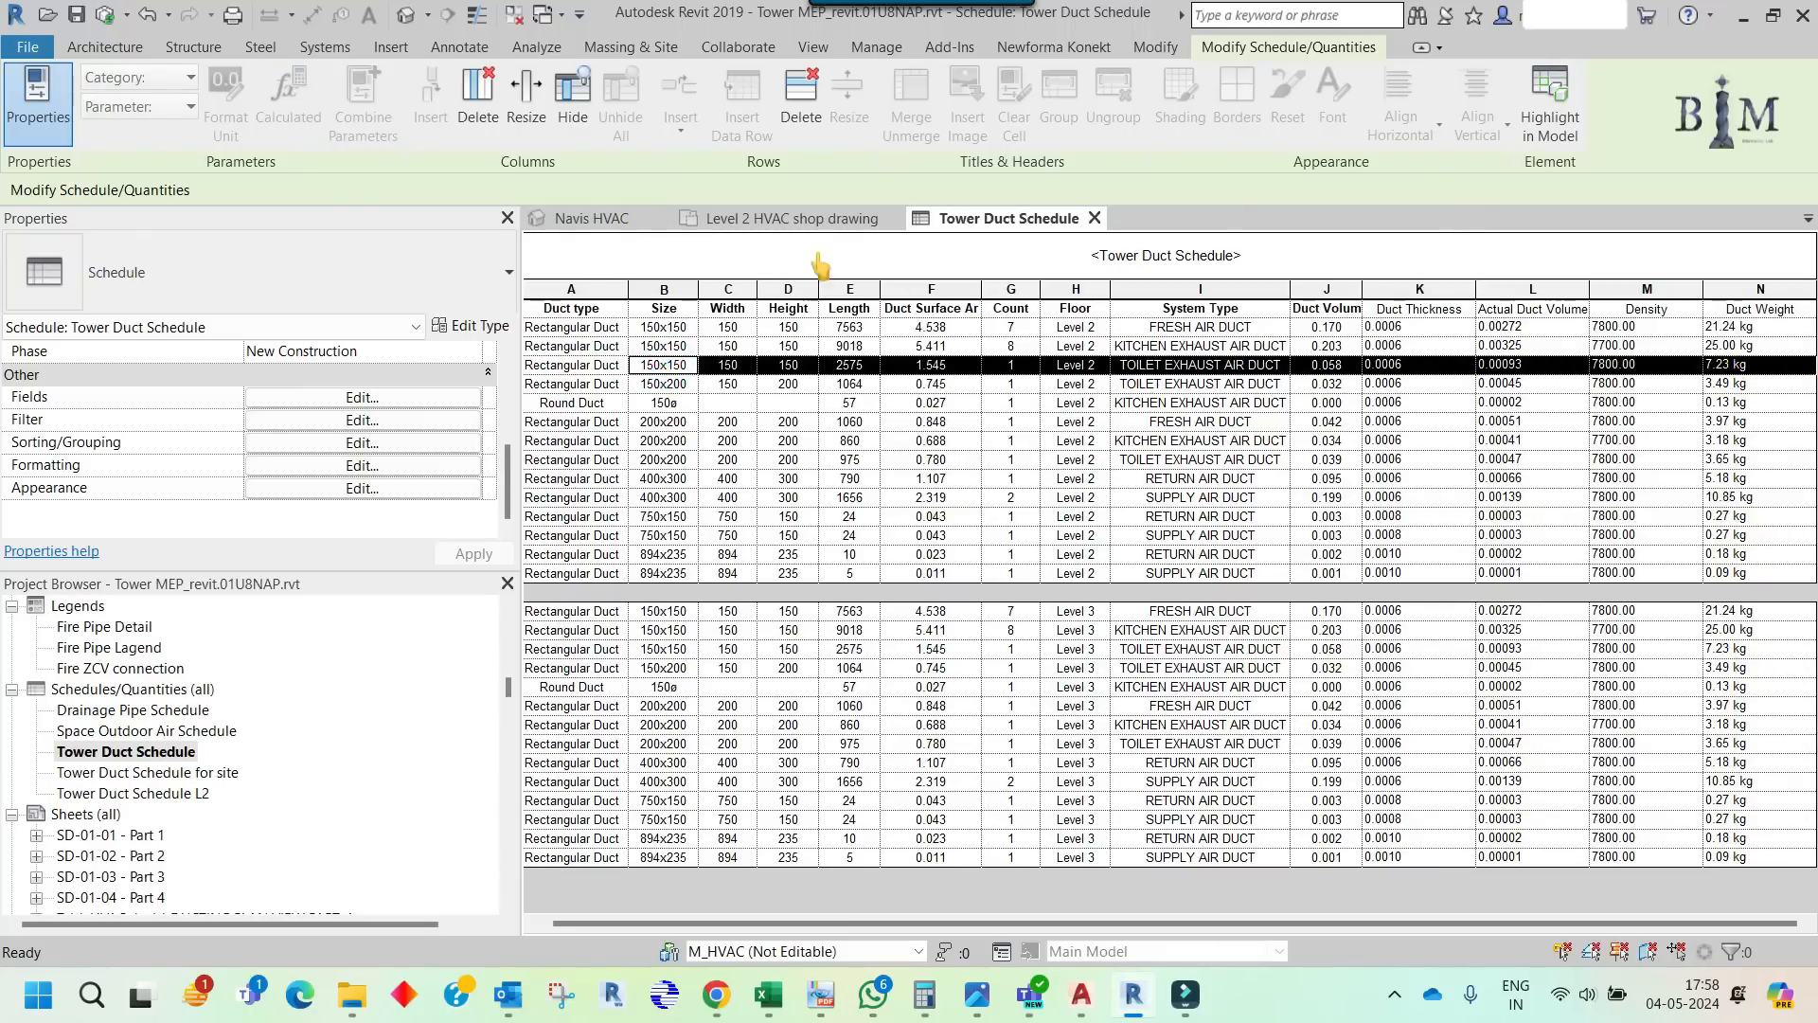
click(606, 220)
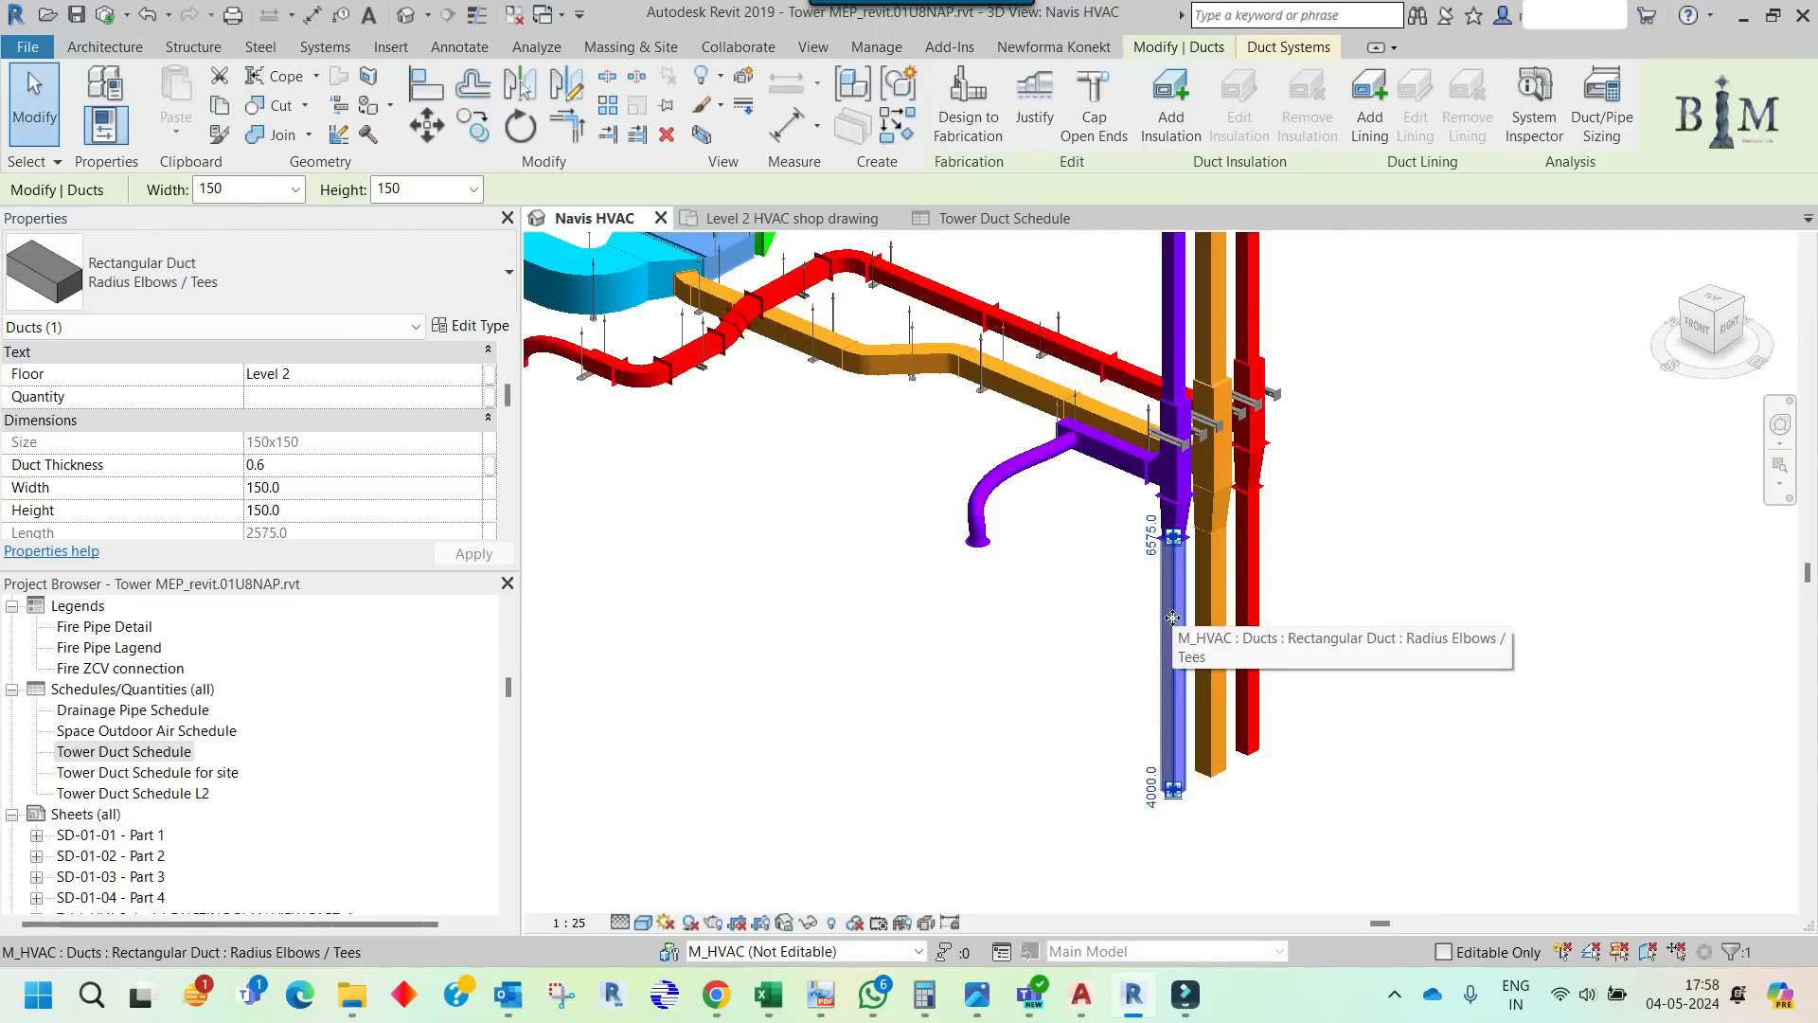
- Check the selected toilet exhaust duct's dimensions in its properties against its Duct Weight value in the Tower Duct Schedule
scroll(312, 474, down, 1)
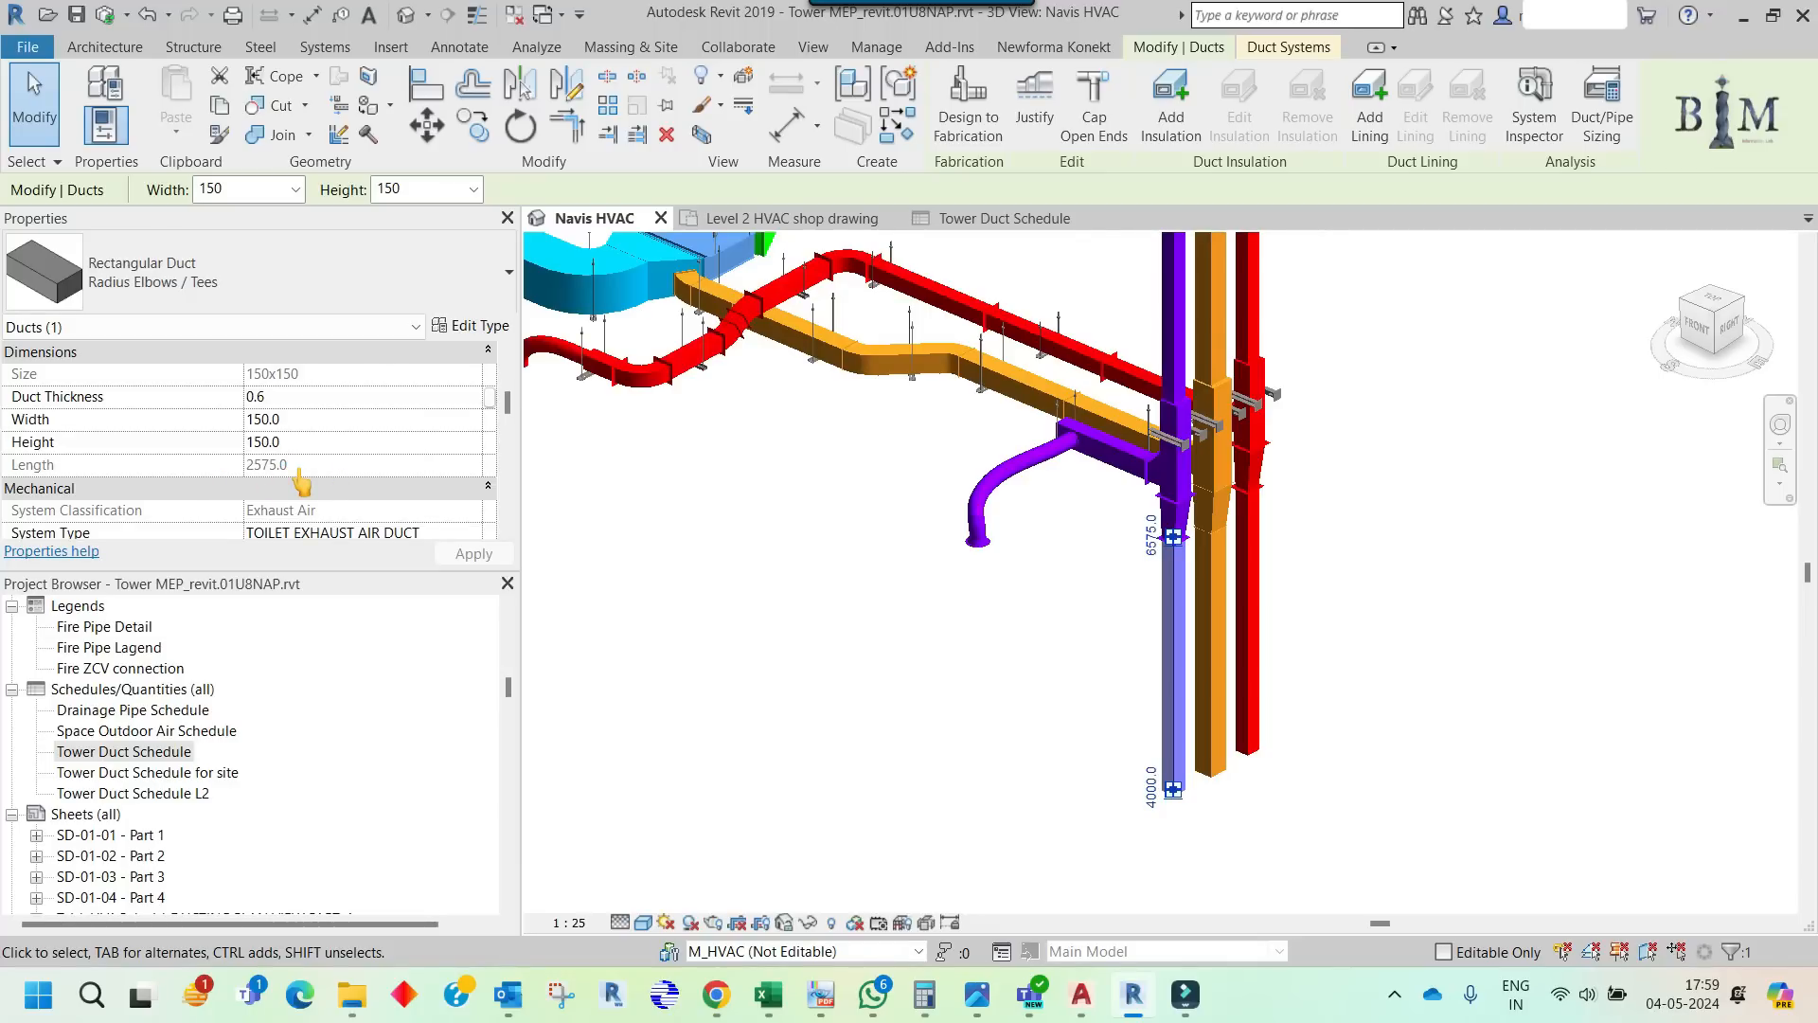
click(1006, 220)
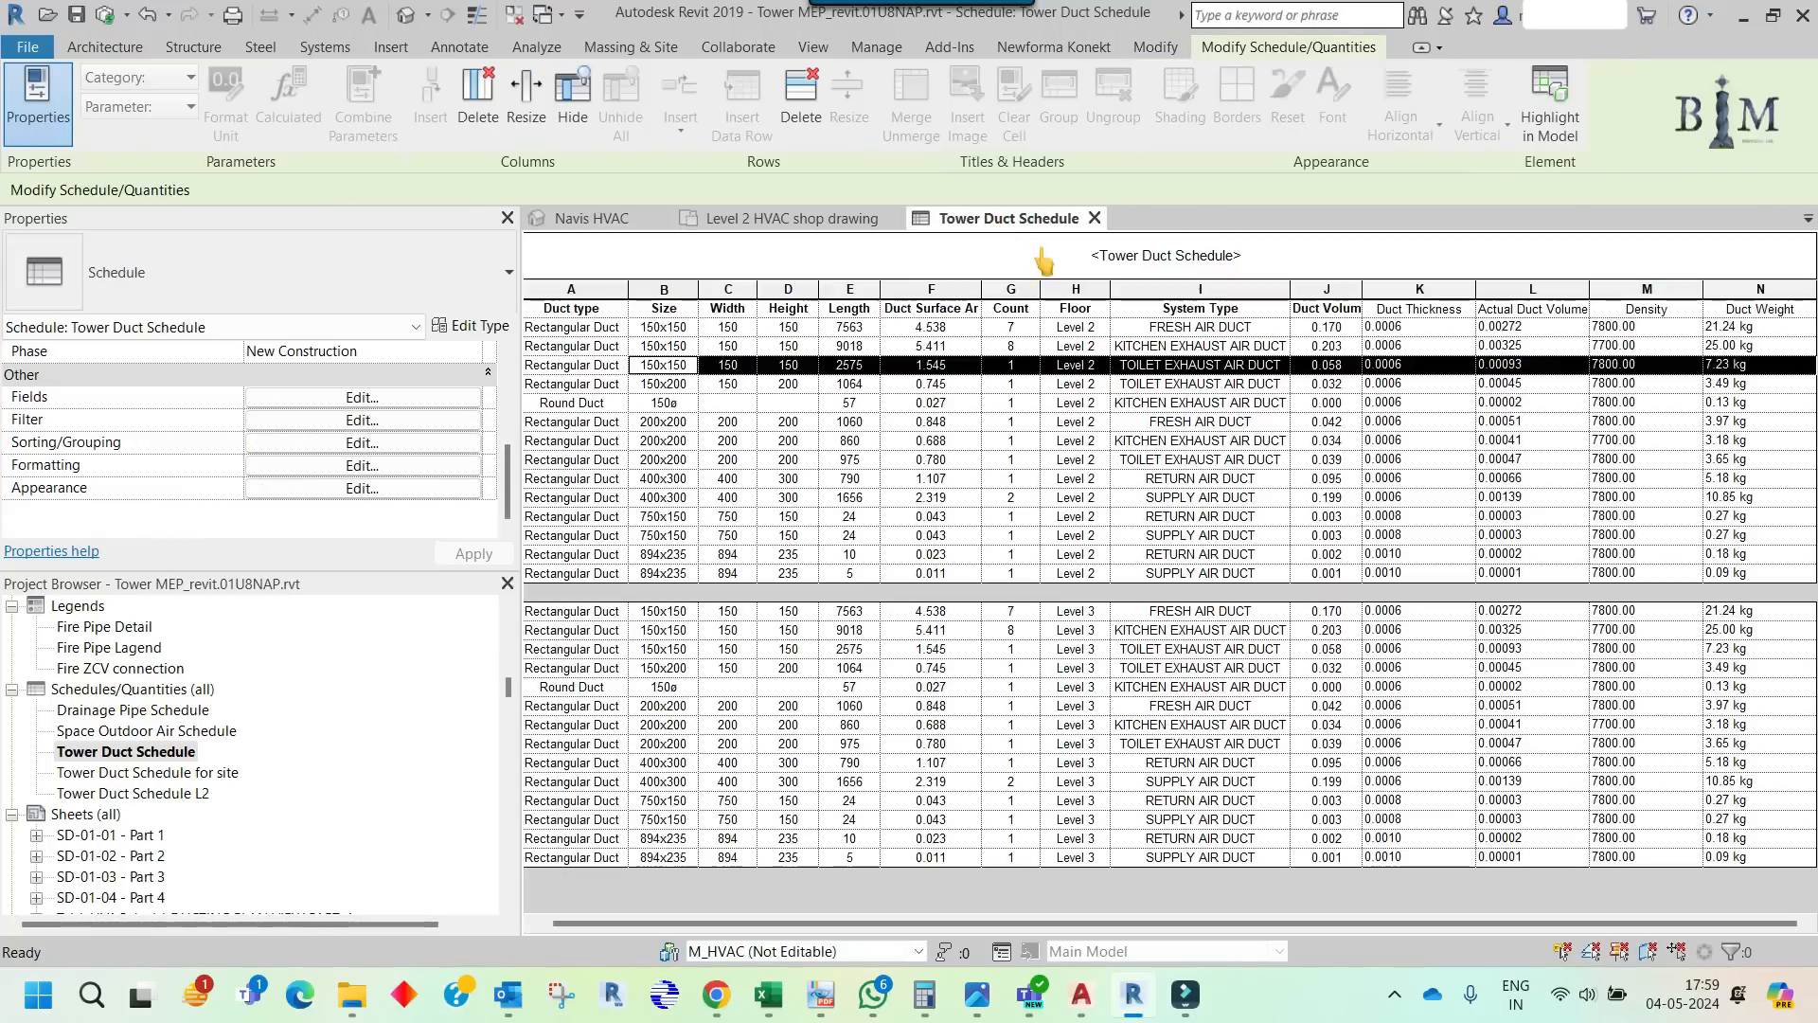
click(1748, 368)
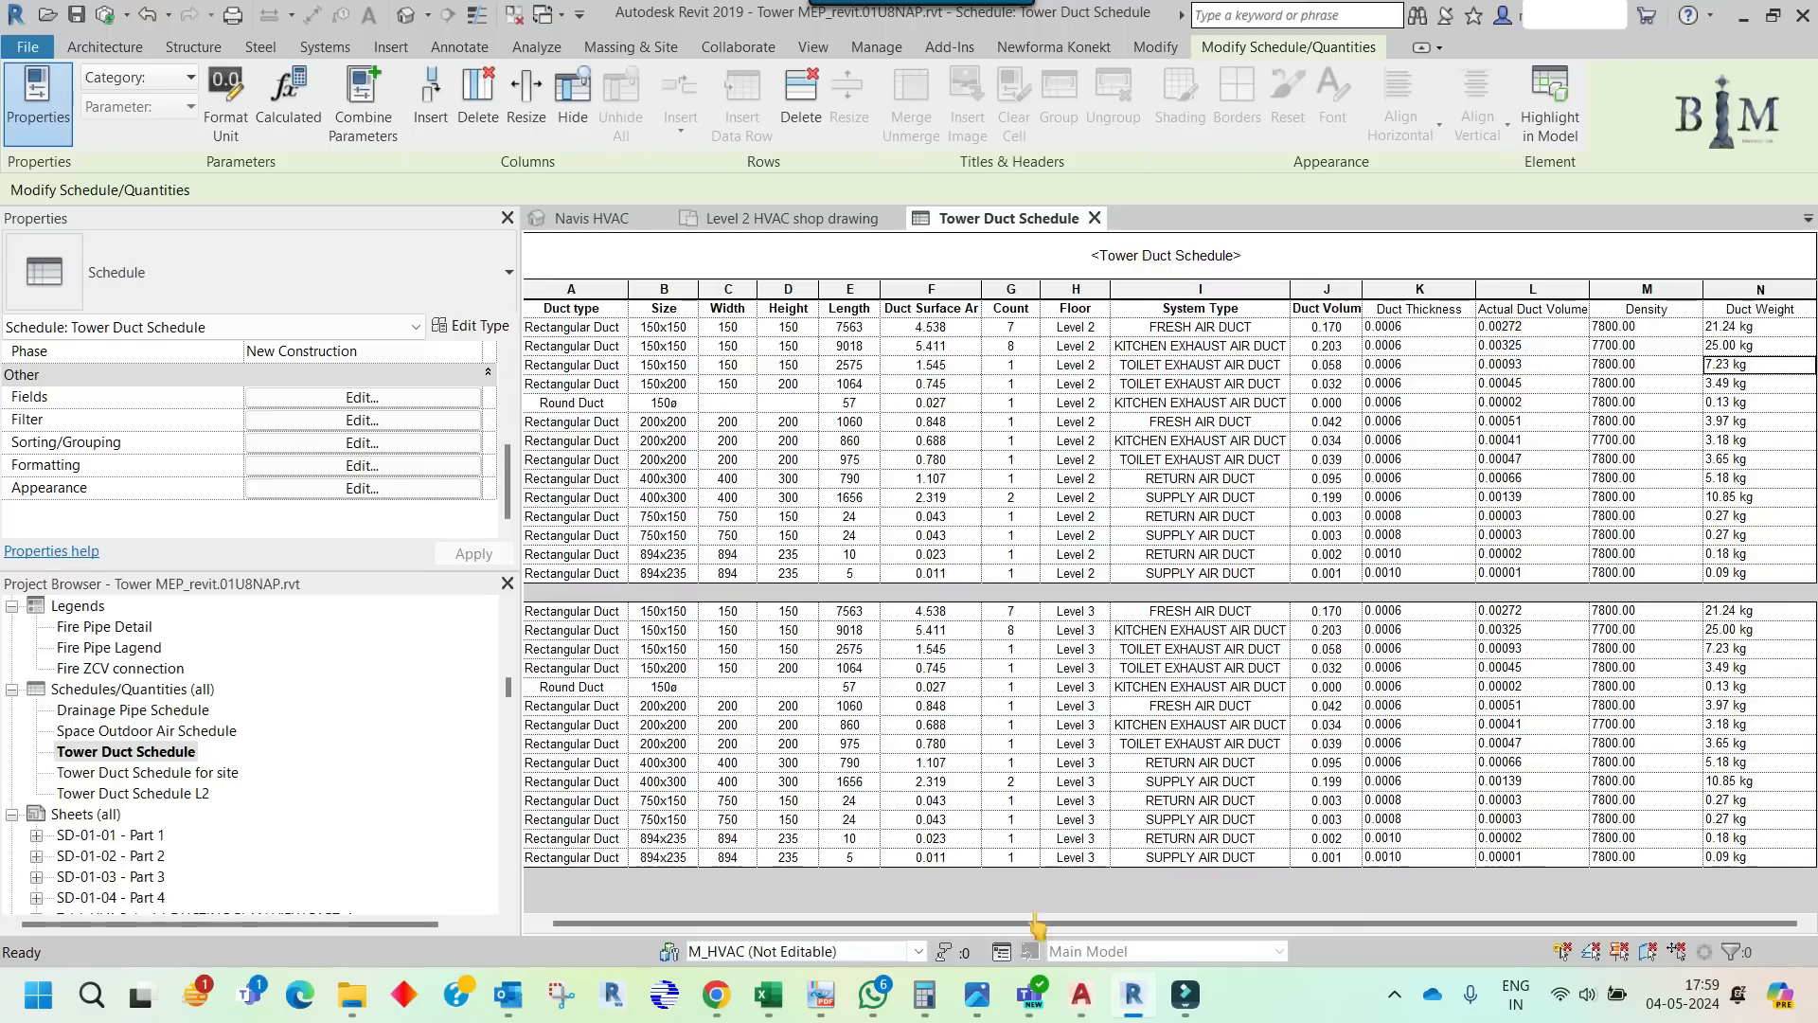
- Switch to the Duct Volume workbook in Excel to review the volume and weight formulas, and return to the Revit schedule
mouse_move(794, 1008)
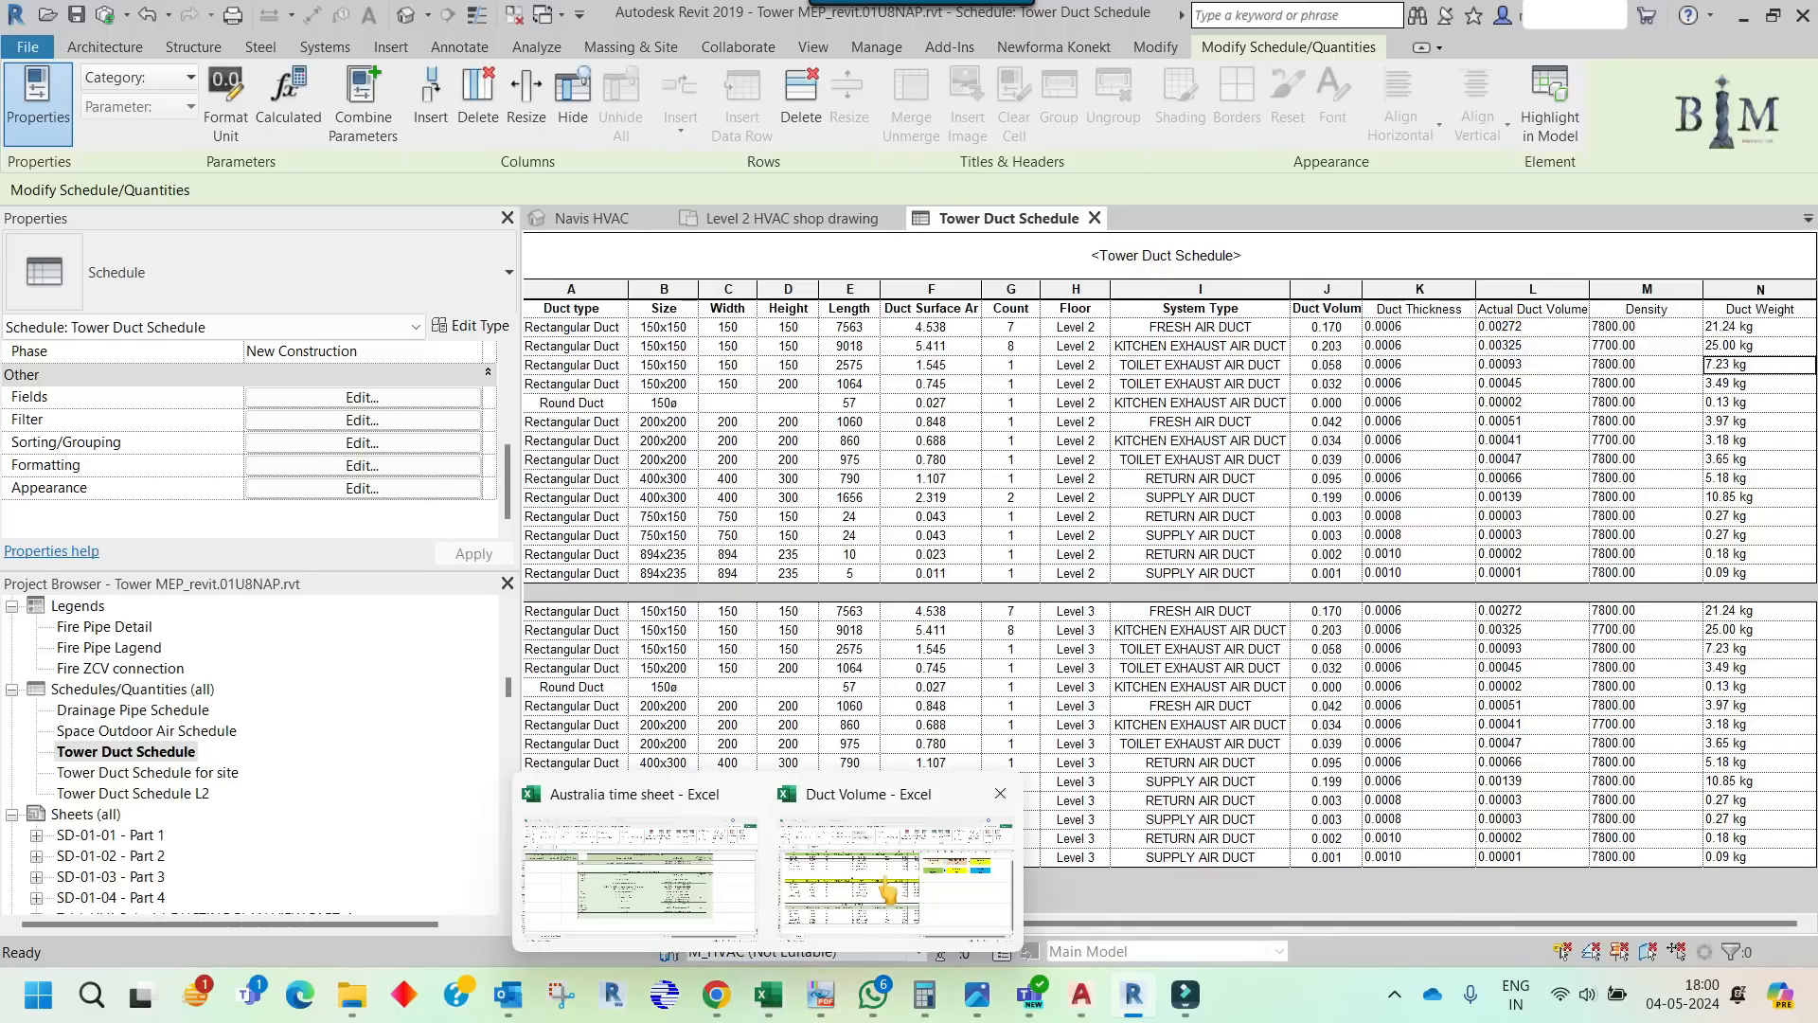
click(871, 895)
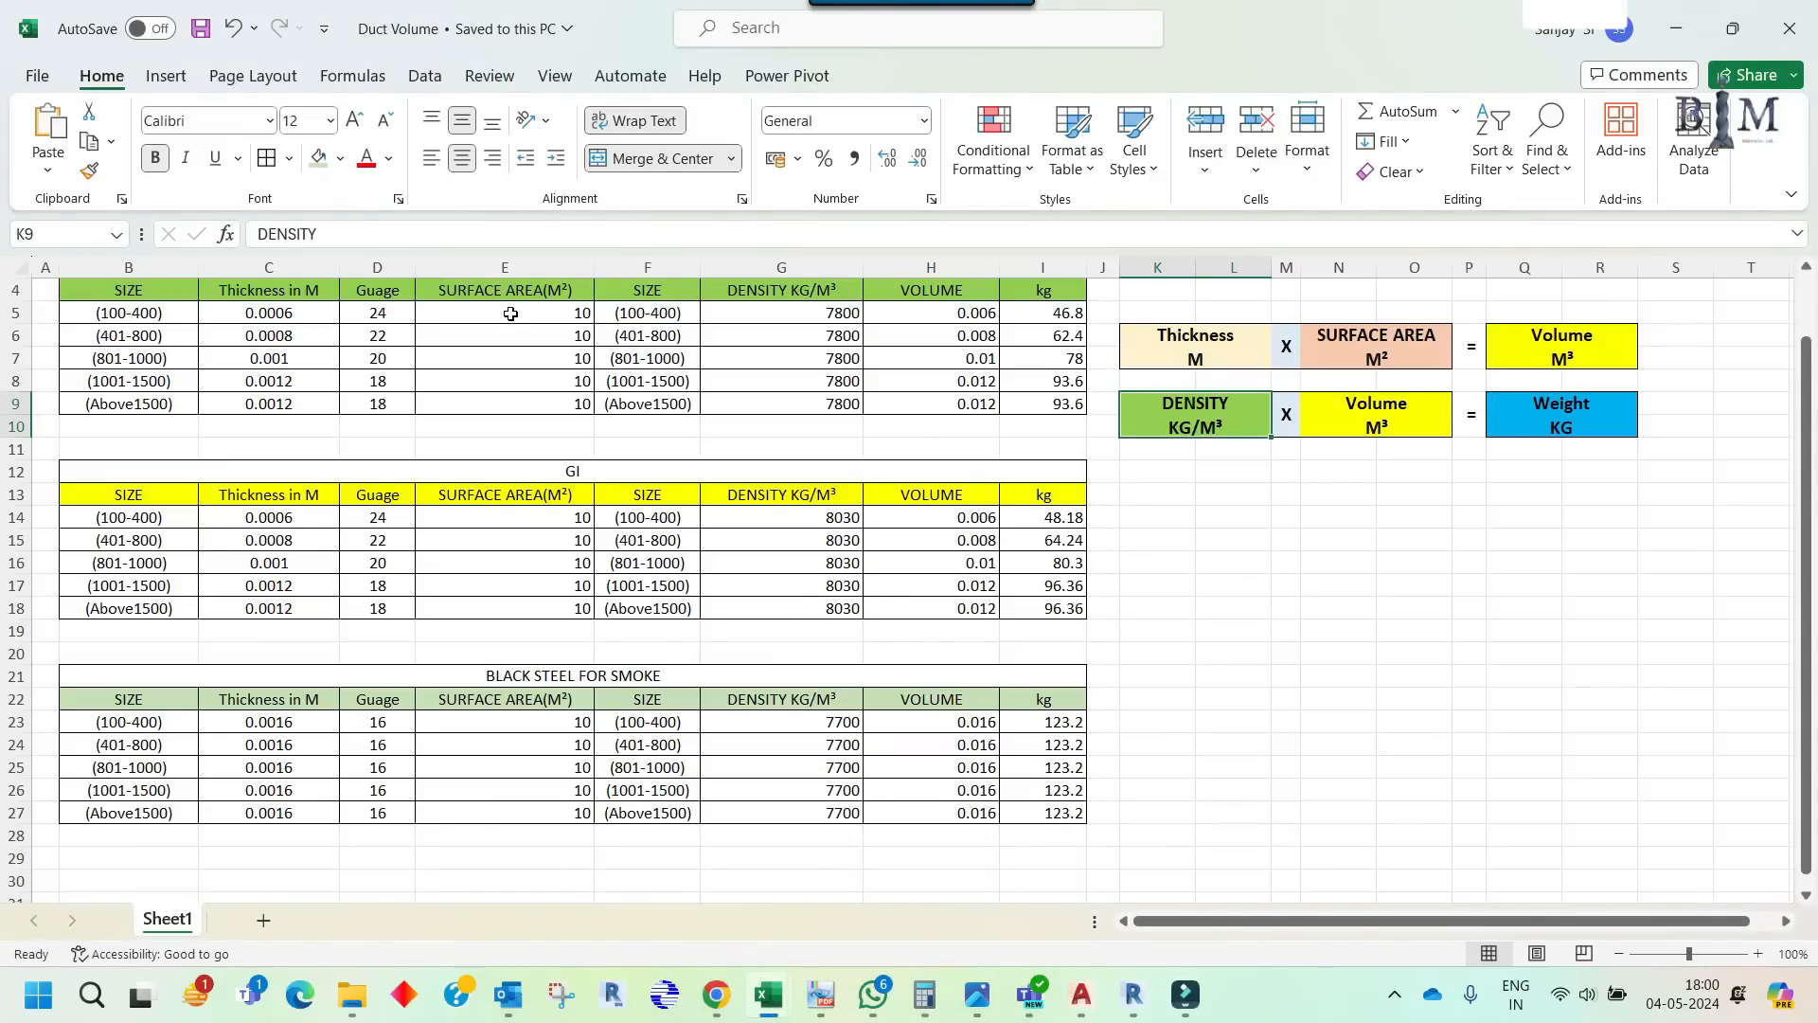
mouse_move(1138, 1008)
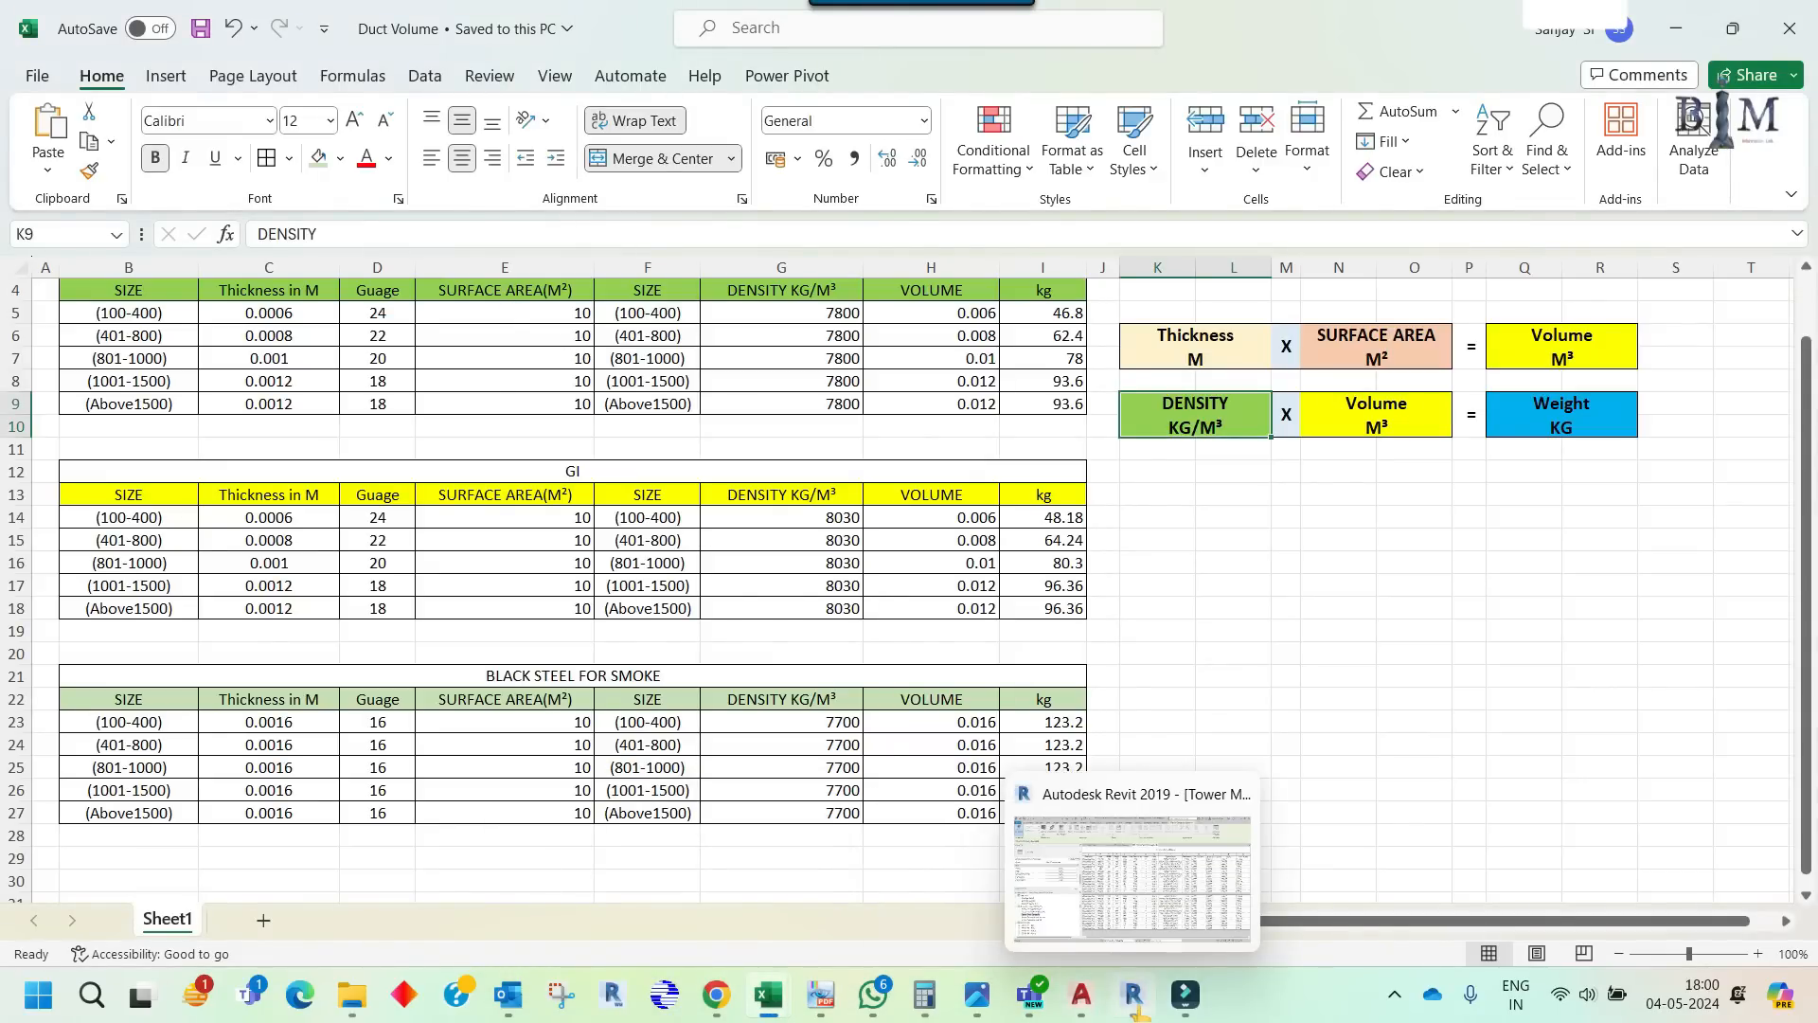
click(1182, 901)
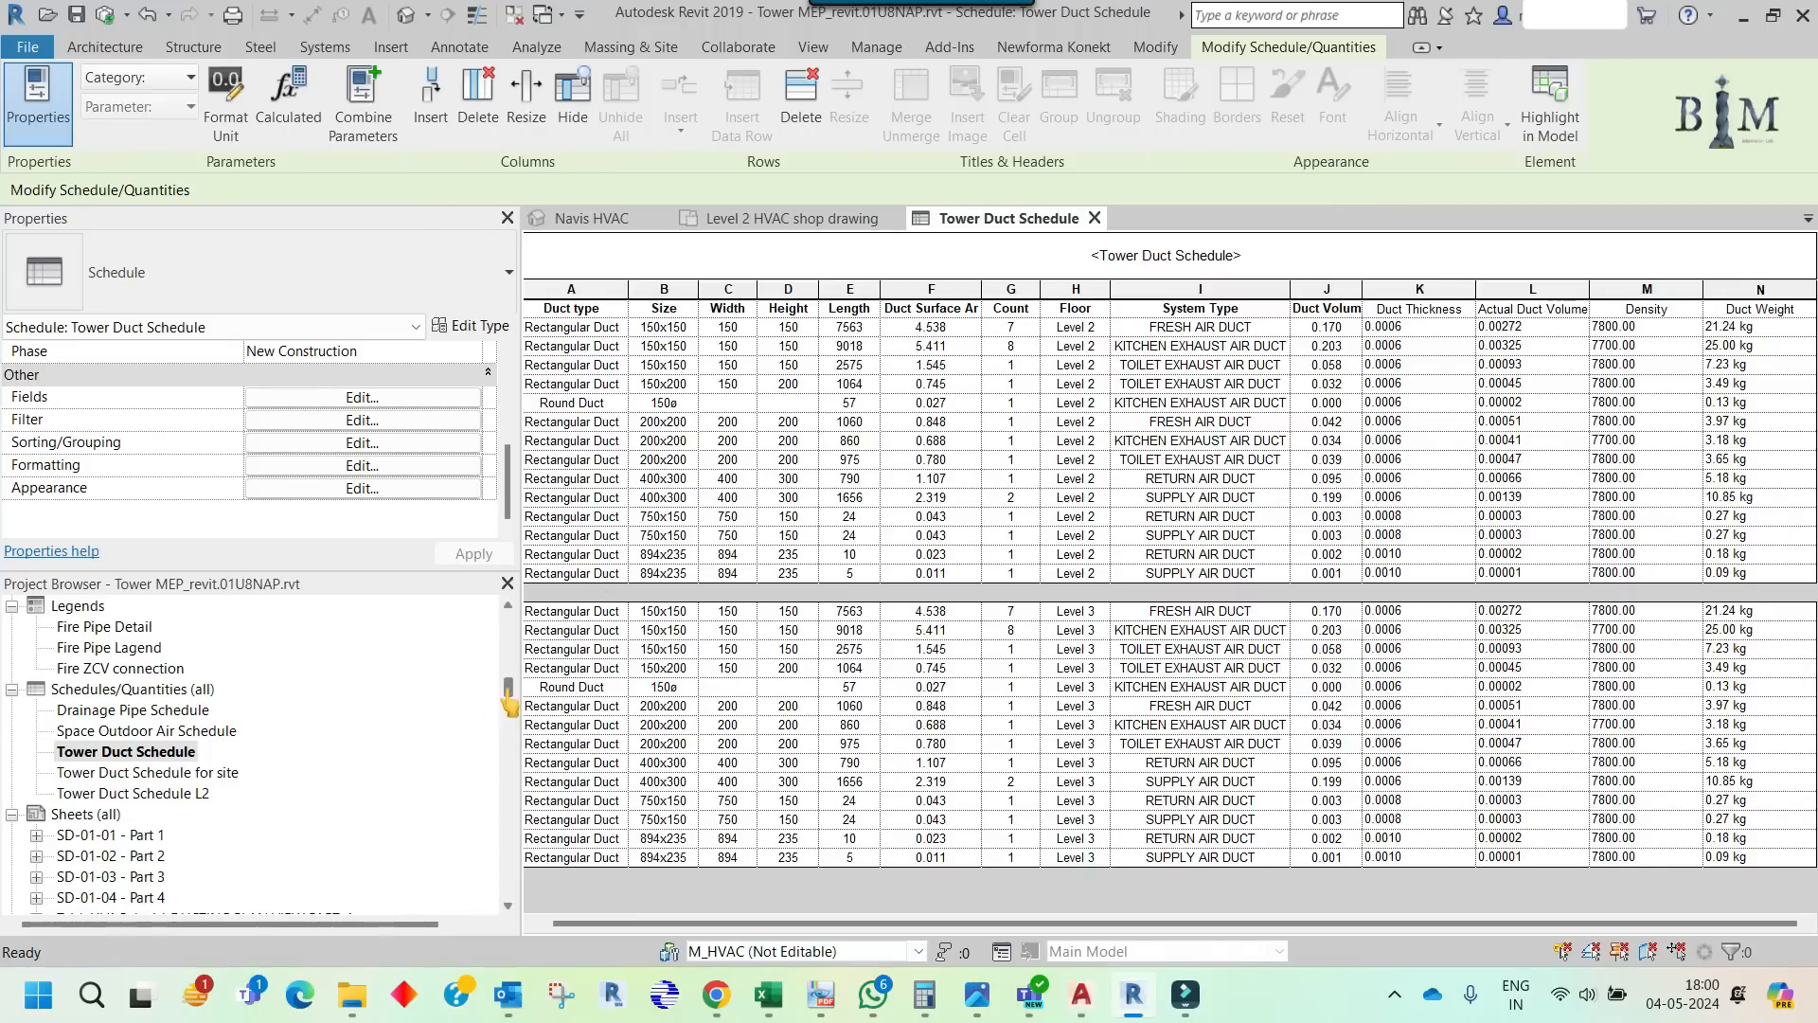
- Open sheet SD-01-01 - Part 1 and move the Tower Duct Schedule for site off the overlapping Tower Duct Schedule
click(149, 835)
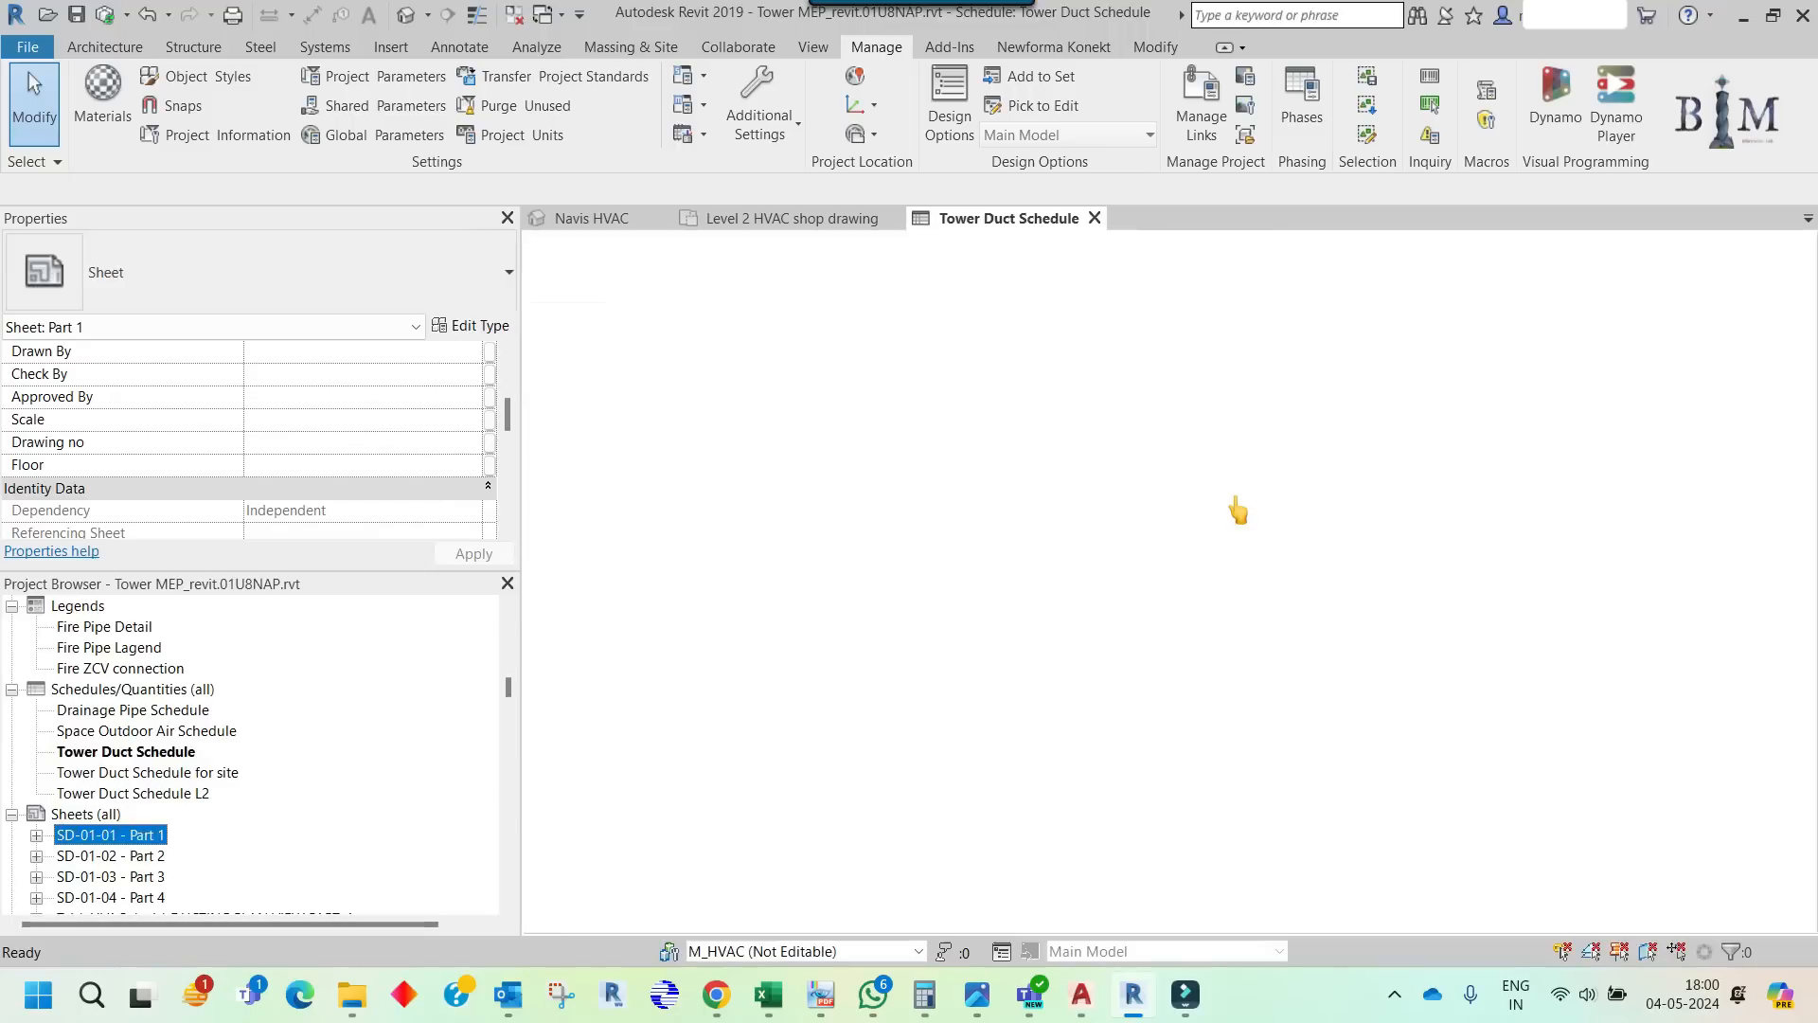
scroll(1489, 336, up, 5)
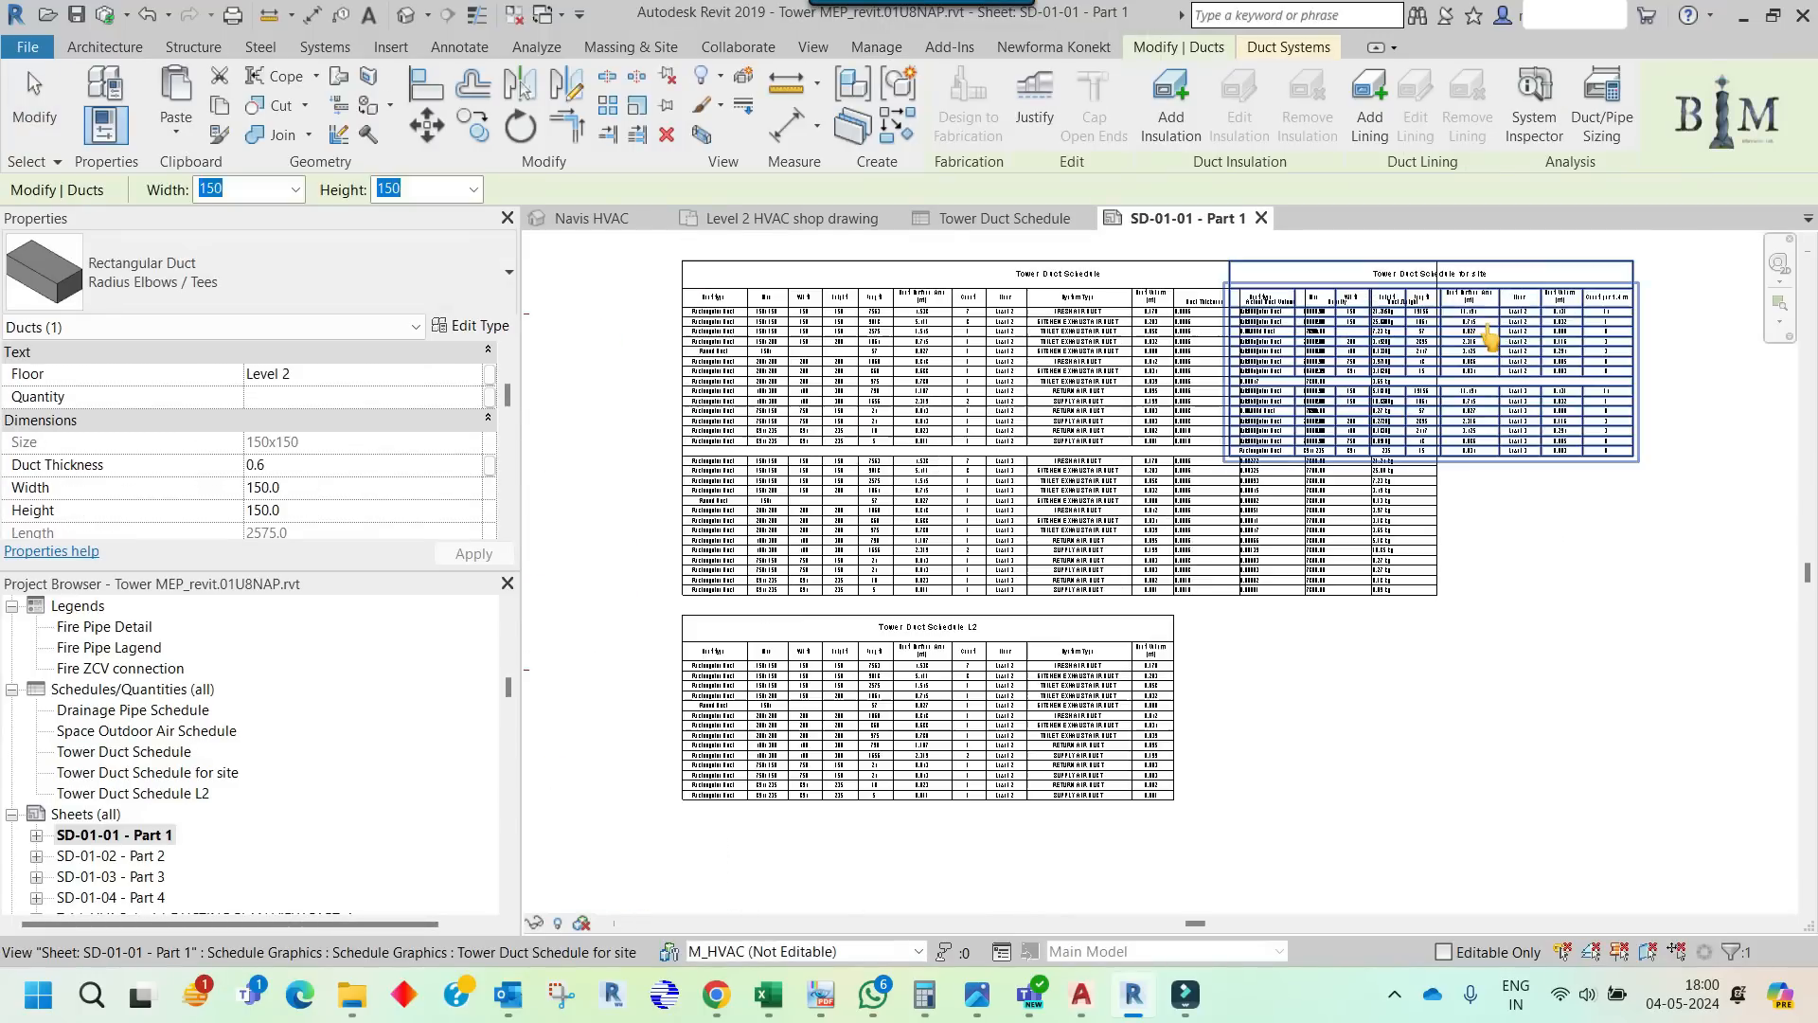
click(1489, 336)
scroll(1488, 336, down, 2)
drag(1488, 336, 1130, 718)
scroll(1205, 374, up, 5)
key(Escape)
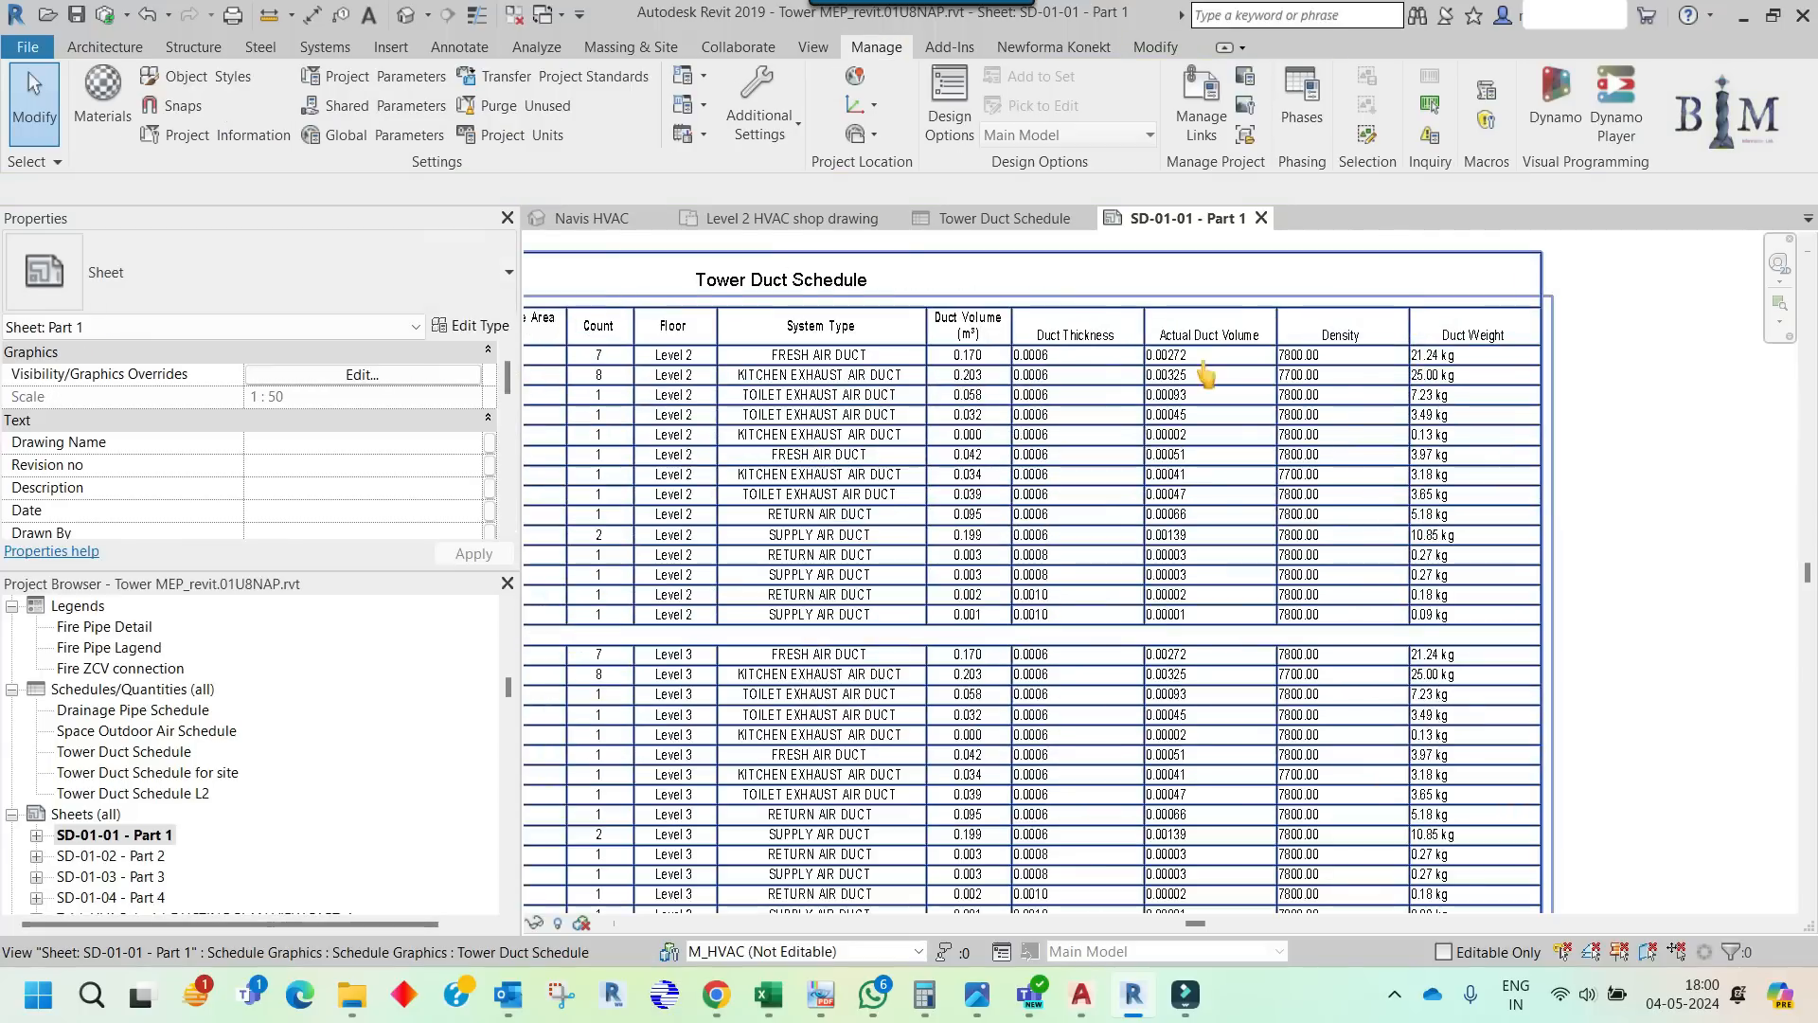
scroll(1106, 349, up, 2)
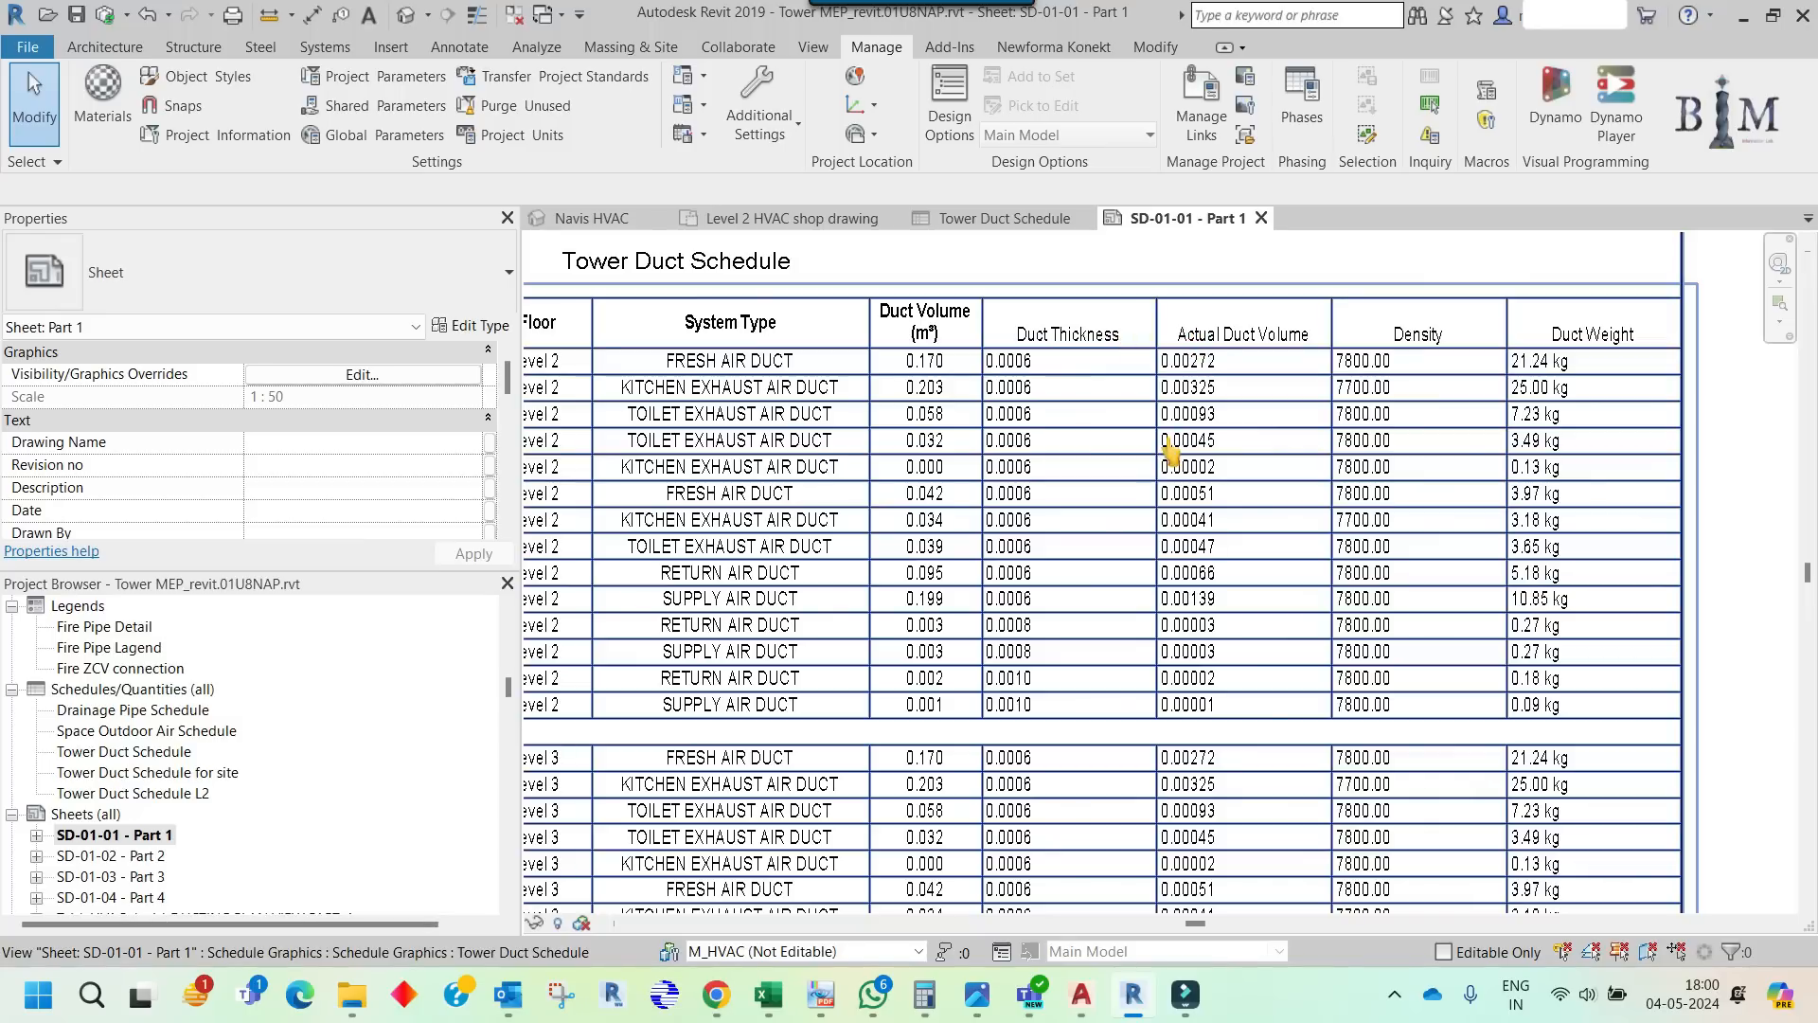
middle_drag(1381, 437, 1372, 414)
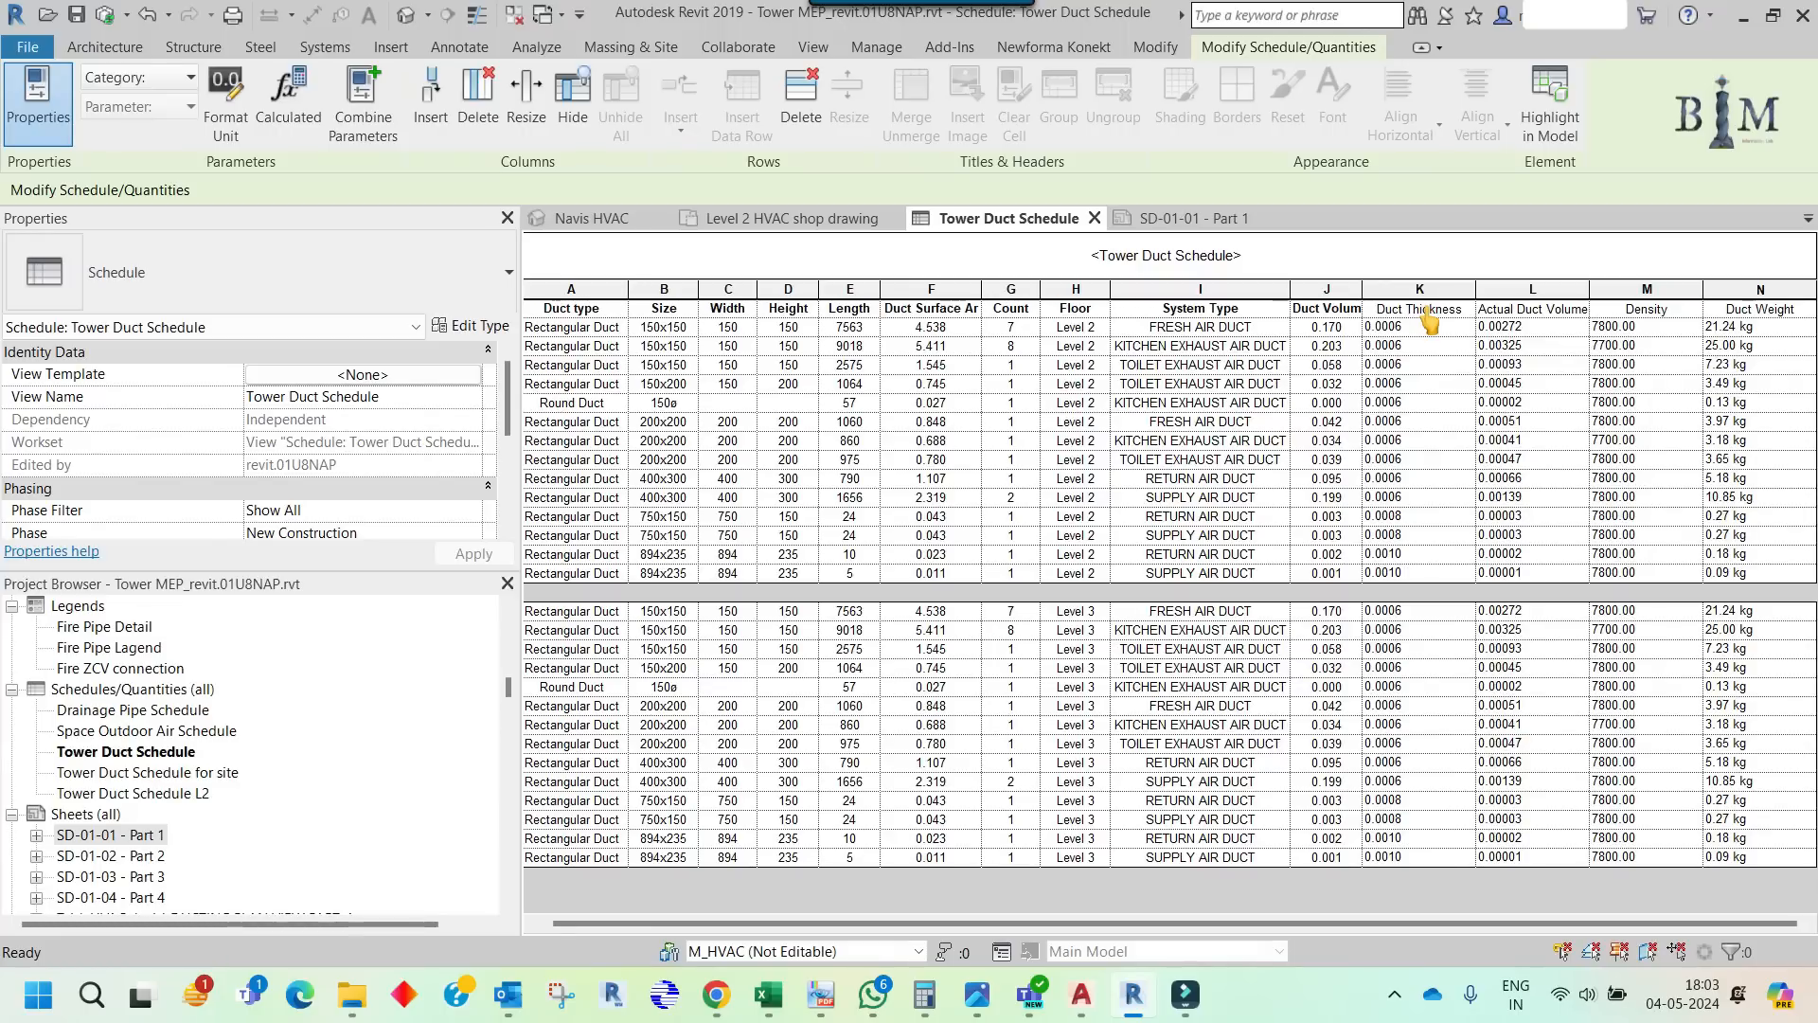
- Make the Duct Thickness, Actual Duct Volume, Density and Duct Weight headers bold in the Tower Duct Schedule
drag(1421, 310, 1734, 326)
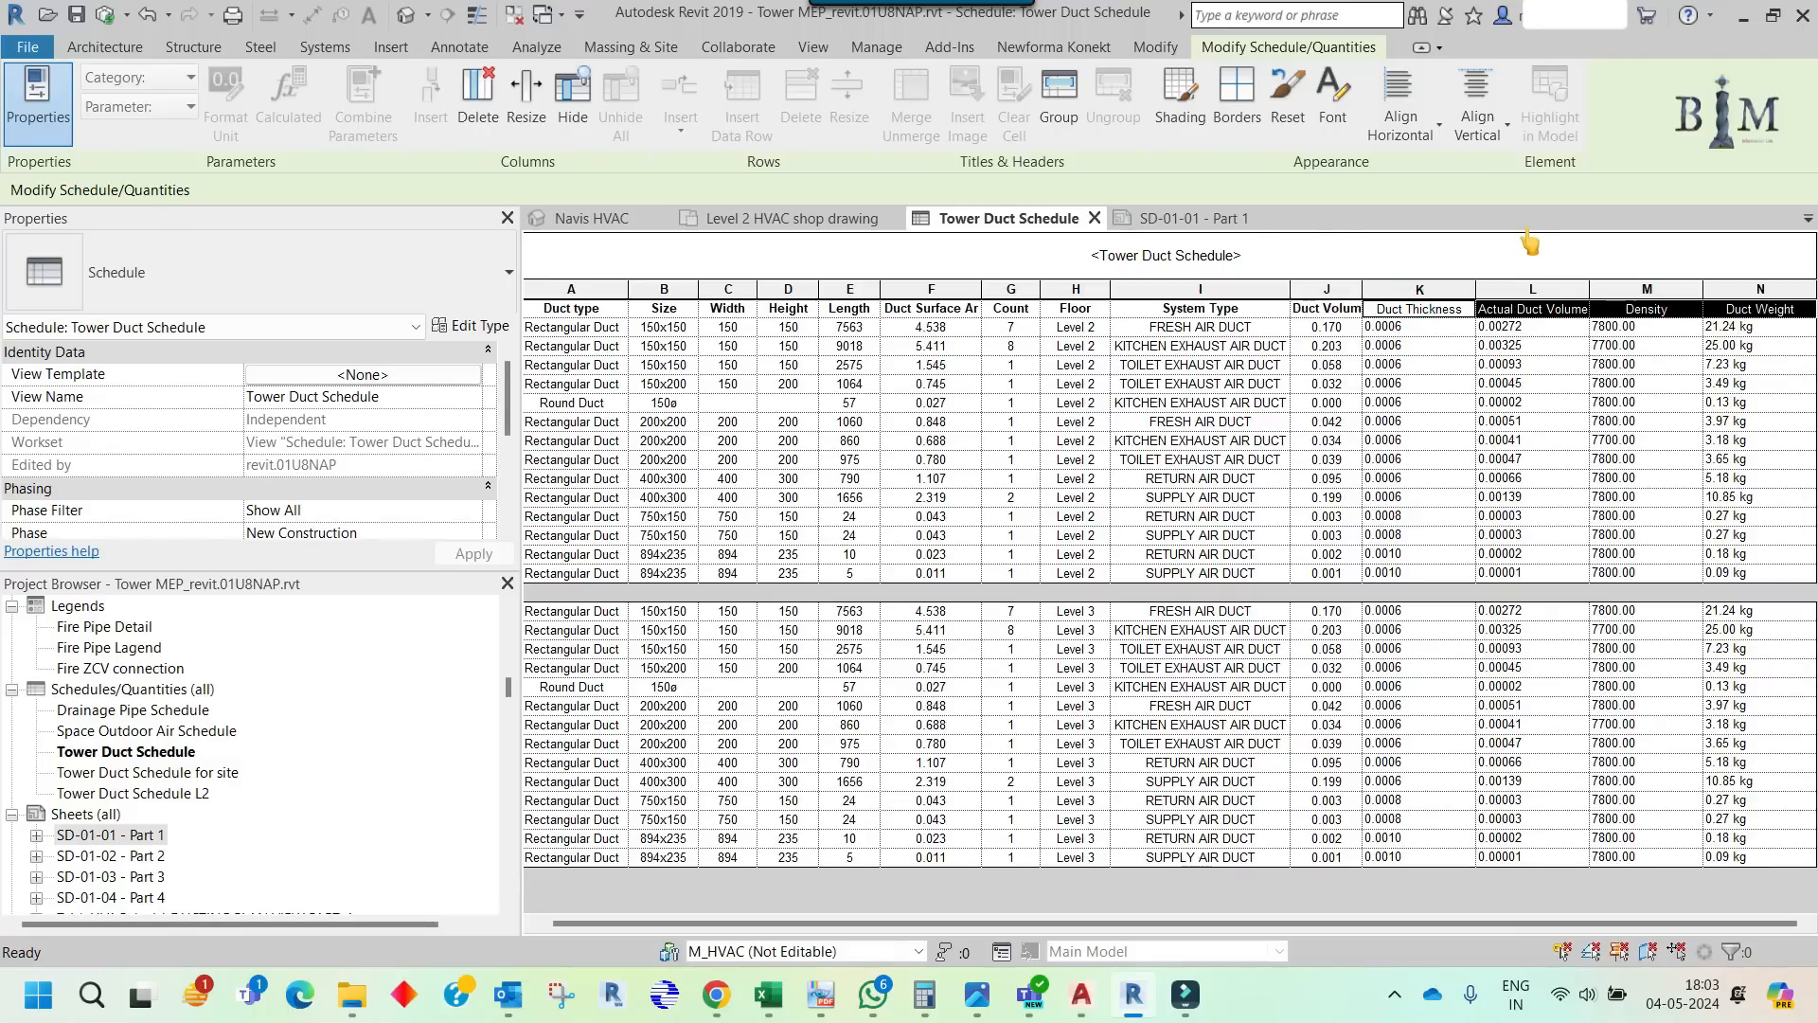
click(1327, 105)
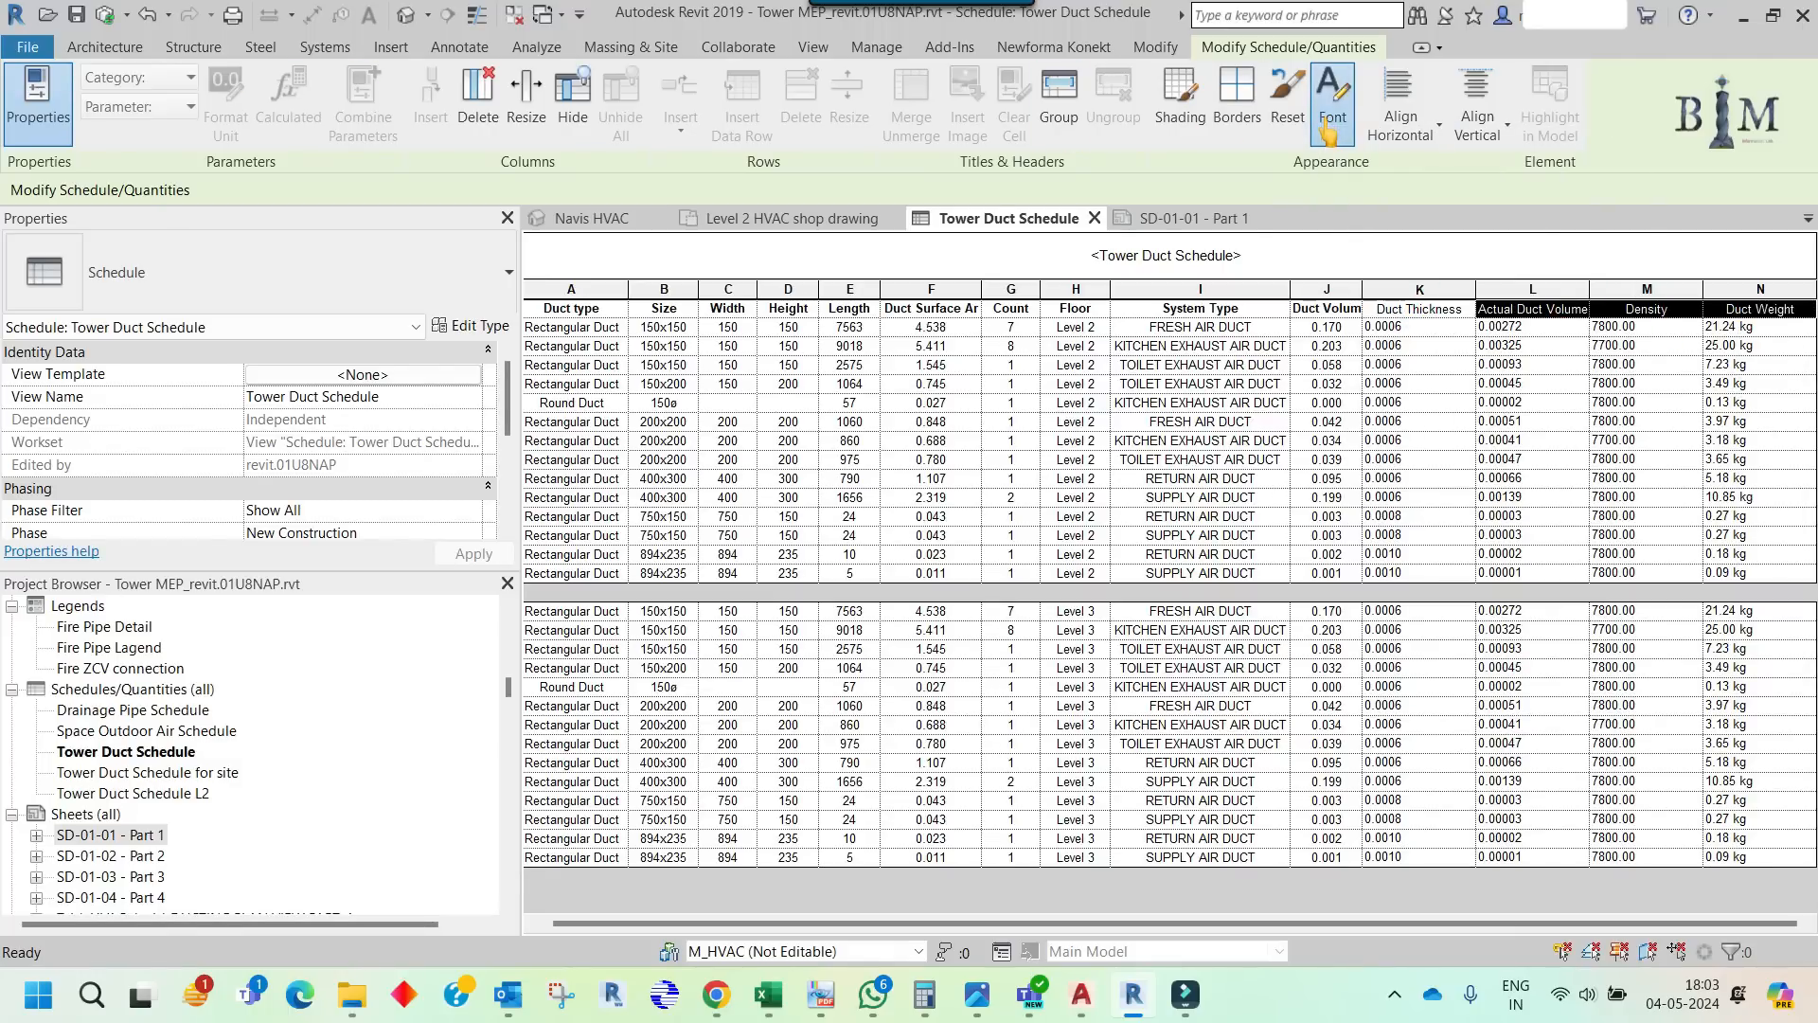
click(816, 498)
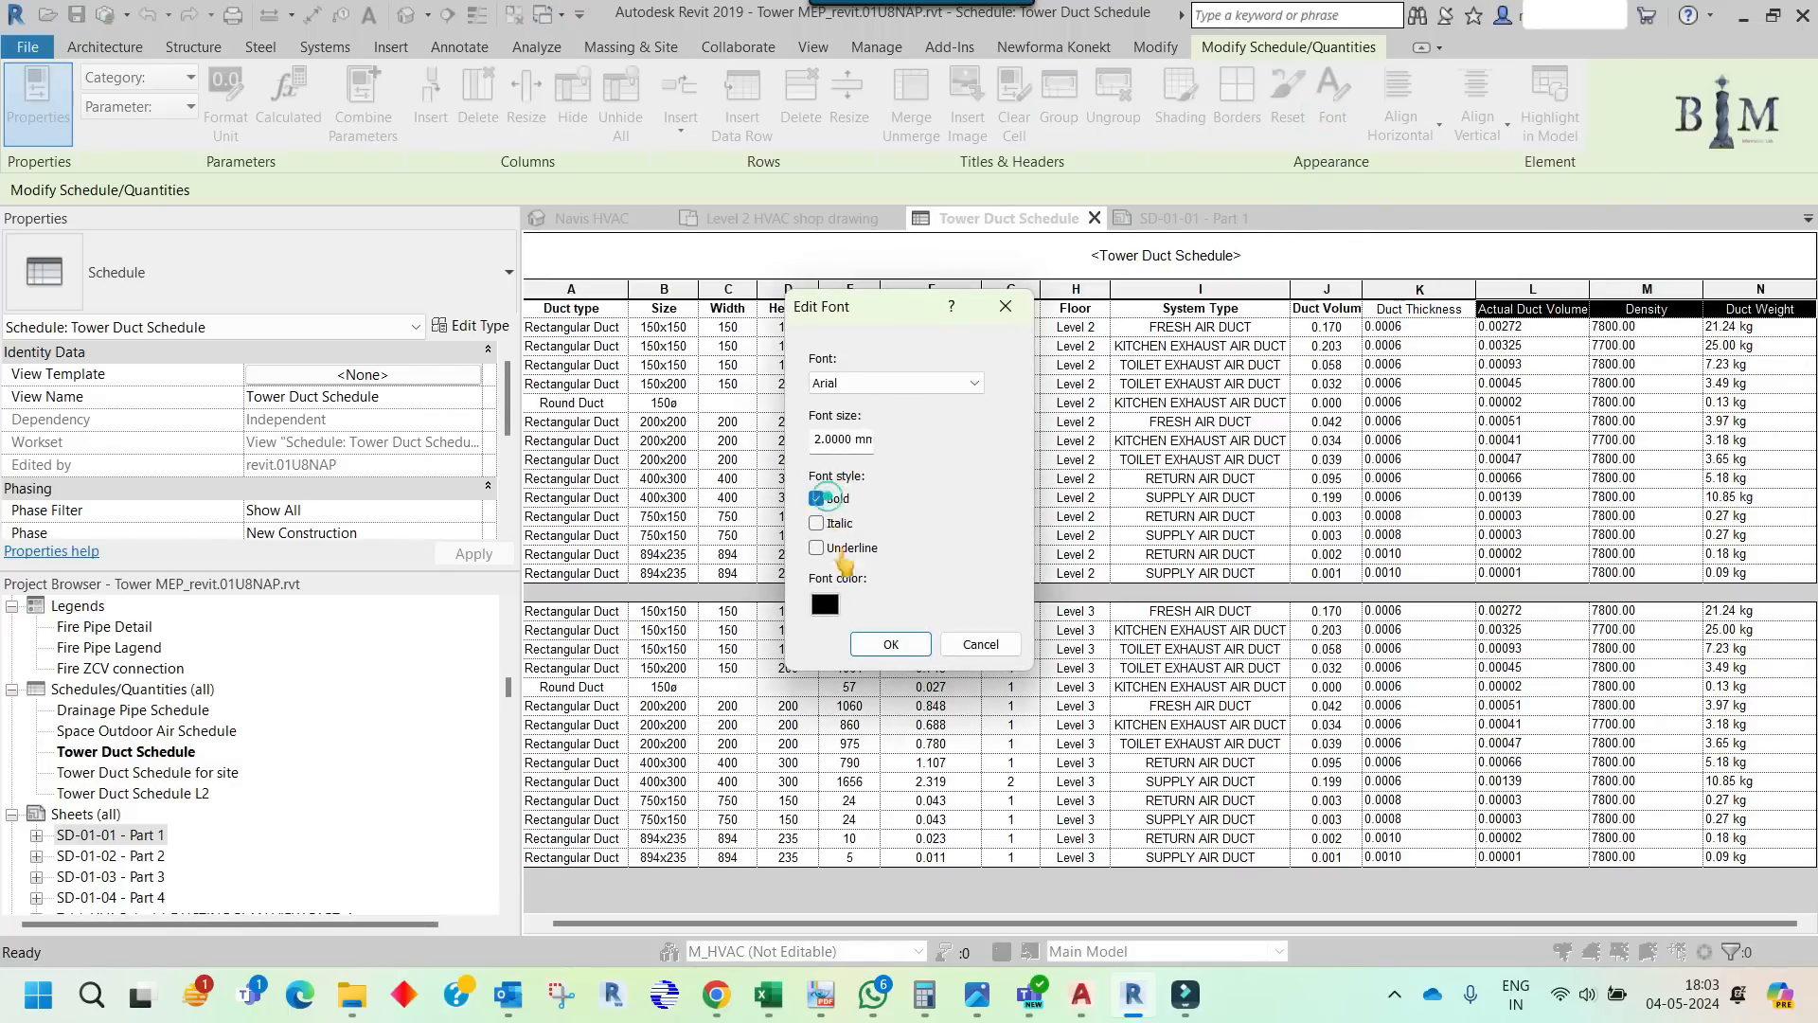
click(885, 644)
- Align the four selected headers to centre horizontally and middle vertically, and check them on sheet SD-01-01 - Part 1
click(1400, 114)
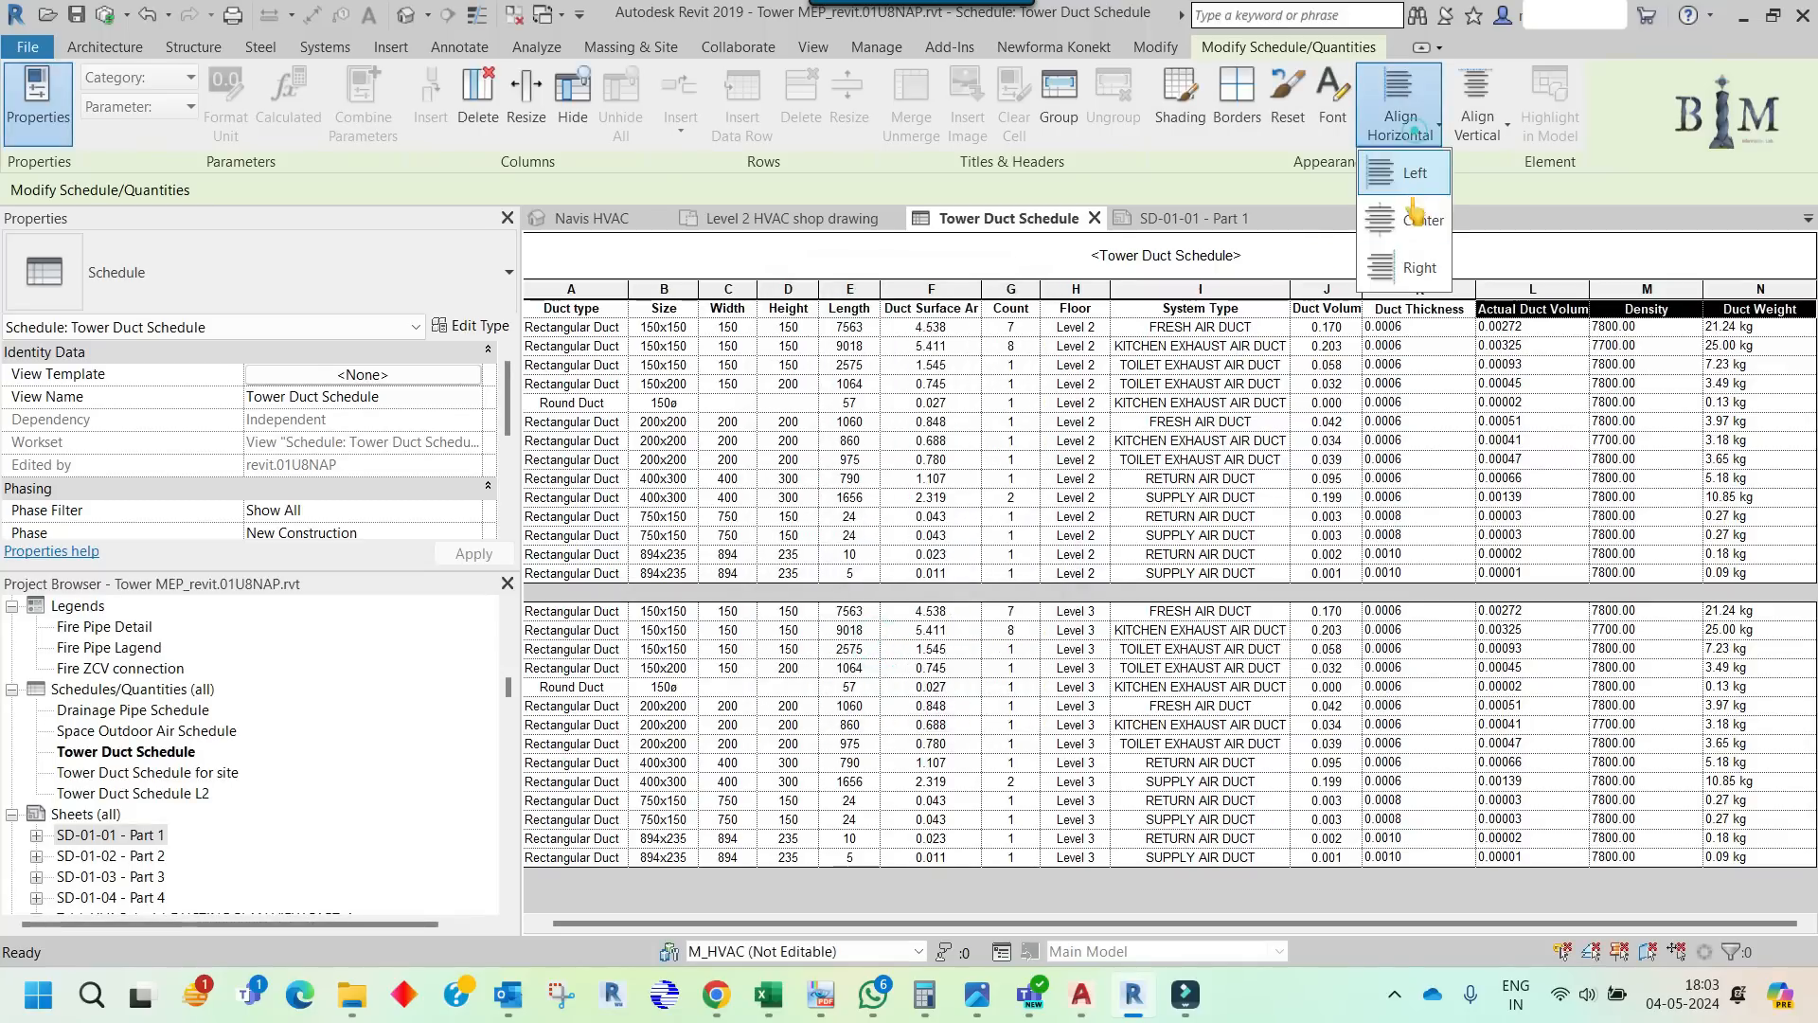
click(1433, 216)
click(1489, 140)
click(1501, 219)
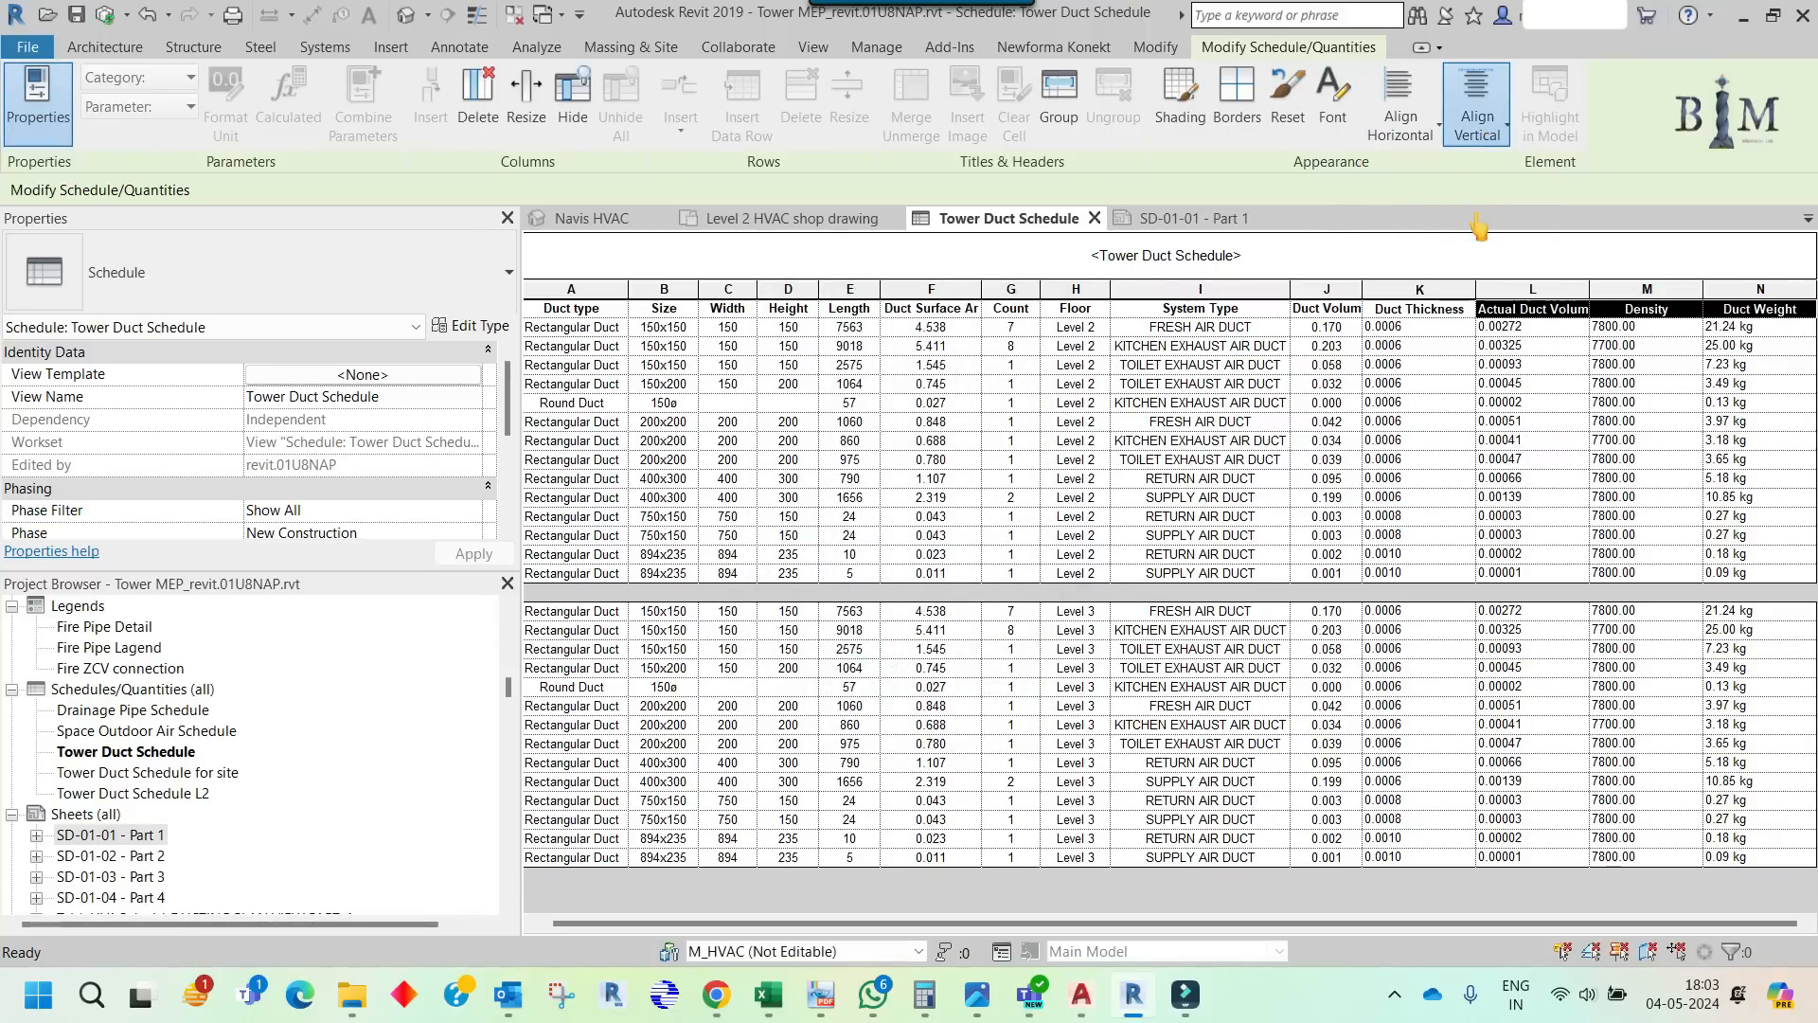
click(1174, 218)
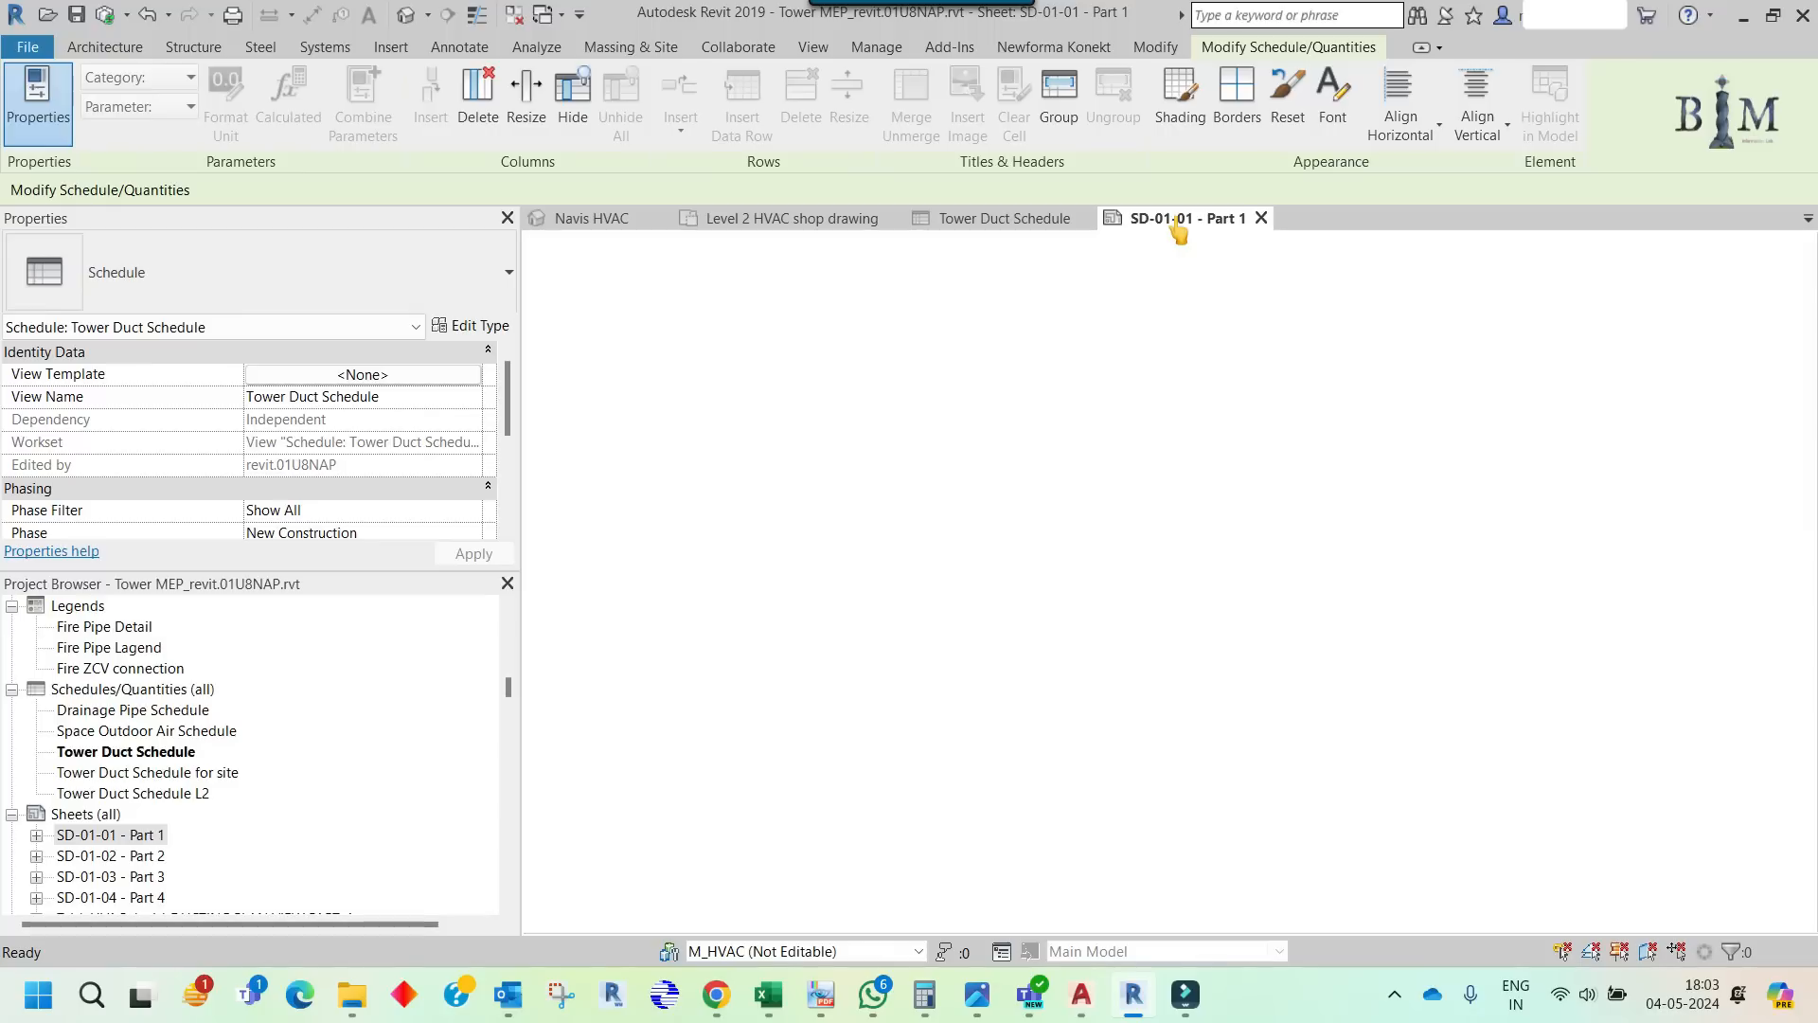
scroll(1384, 379, down, 4)
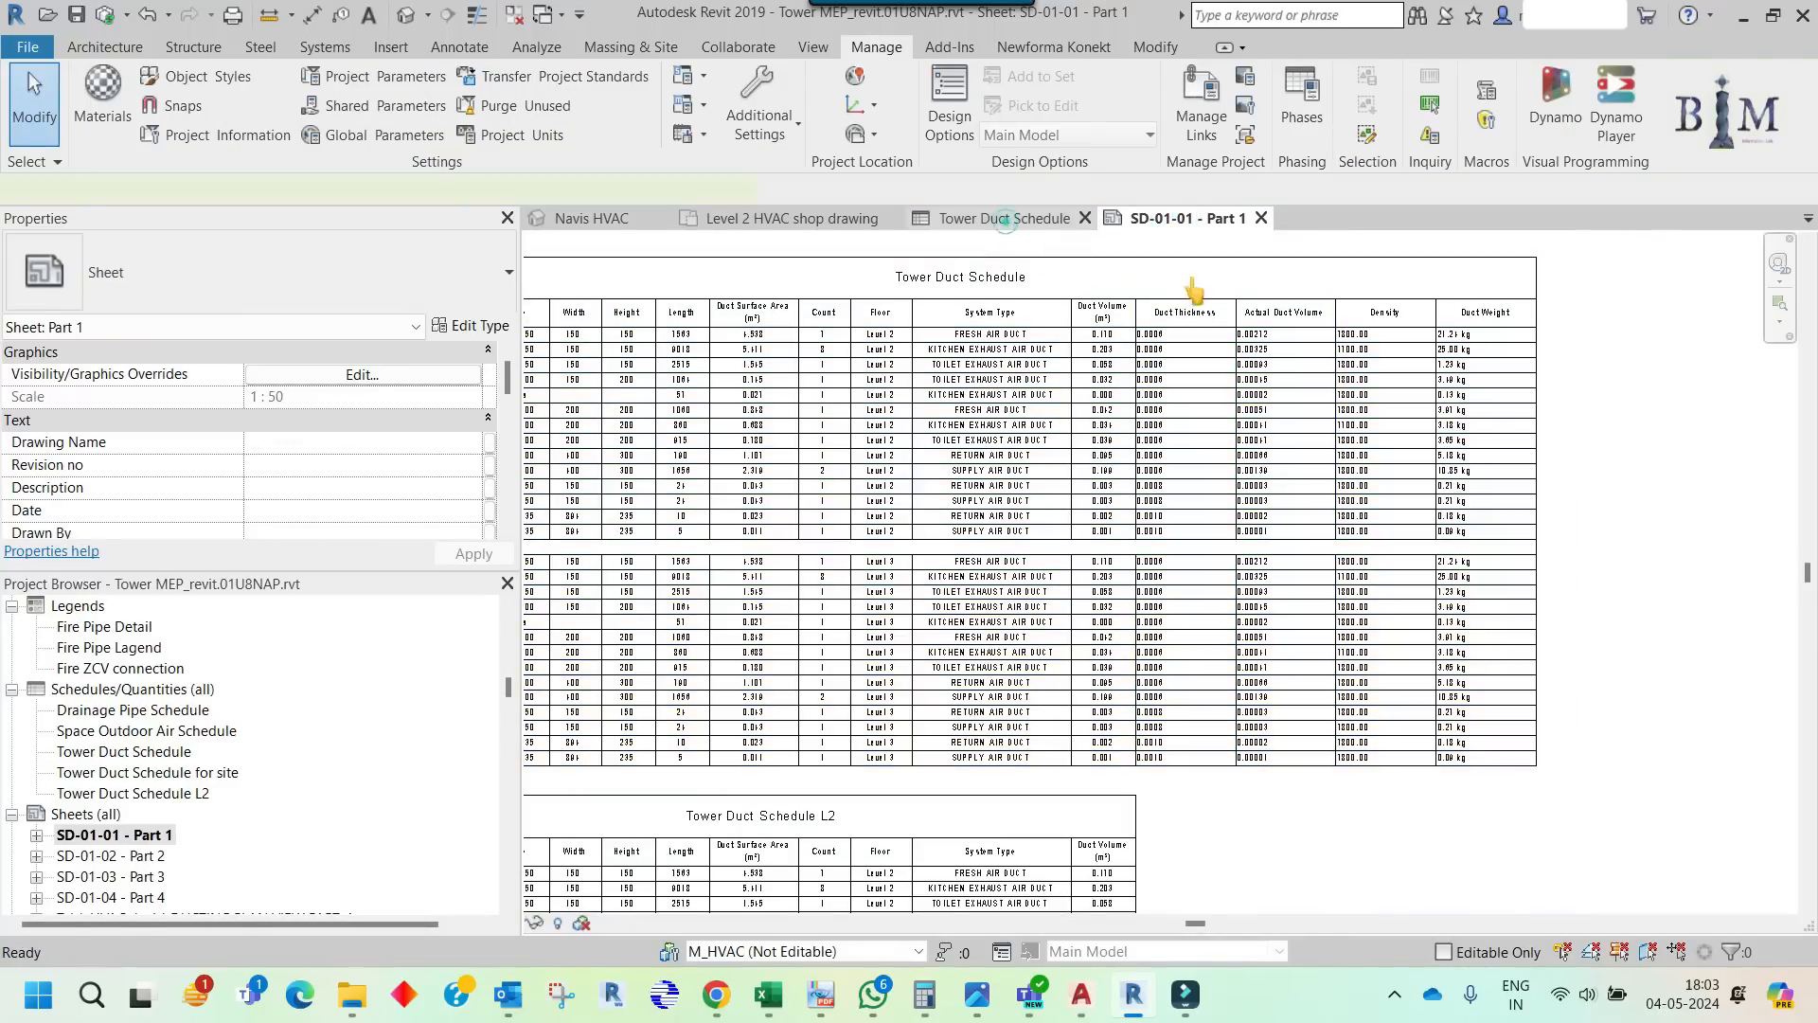
- Centre the entire Duct Thickness, Actual Duct Volume, Density and Duct Weight columns horizontally in the Tower Duct Schedule
double_click(1278, 367)
drag(1425, 289, 1750, 300)
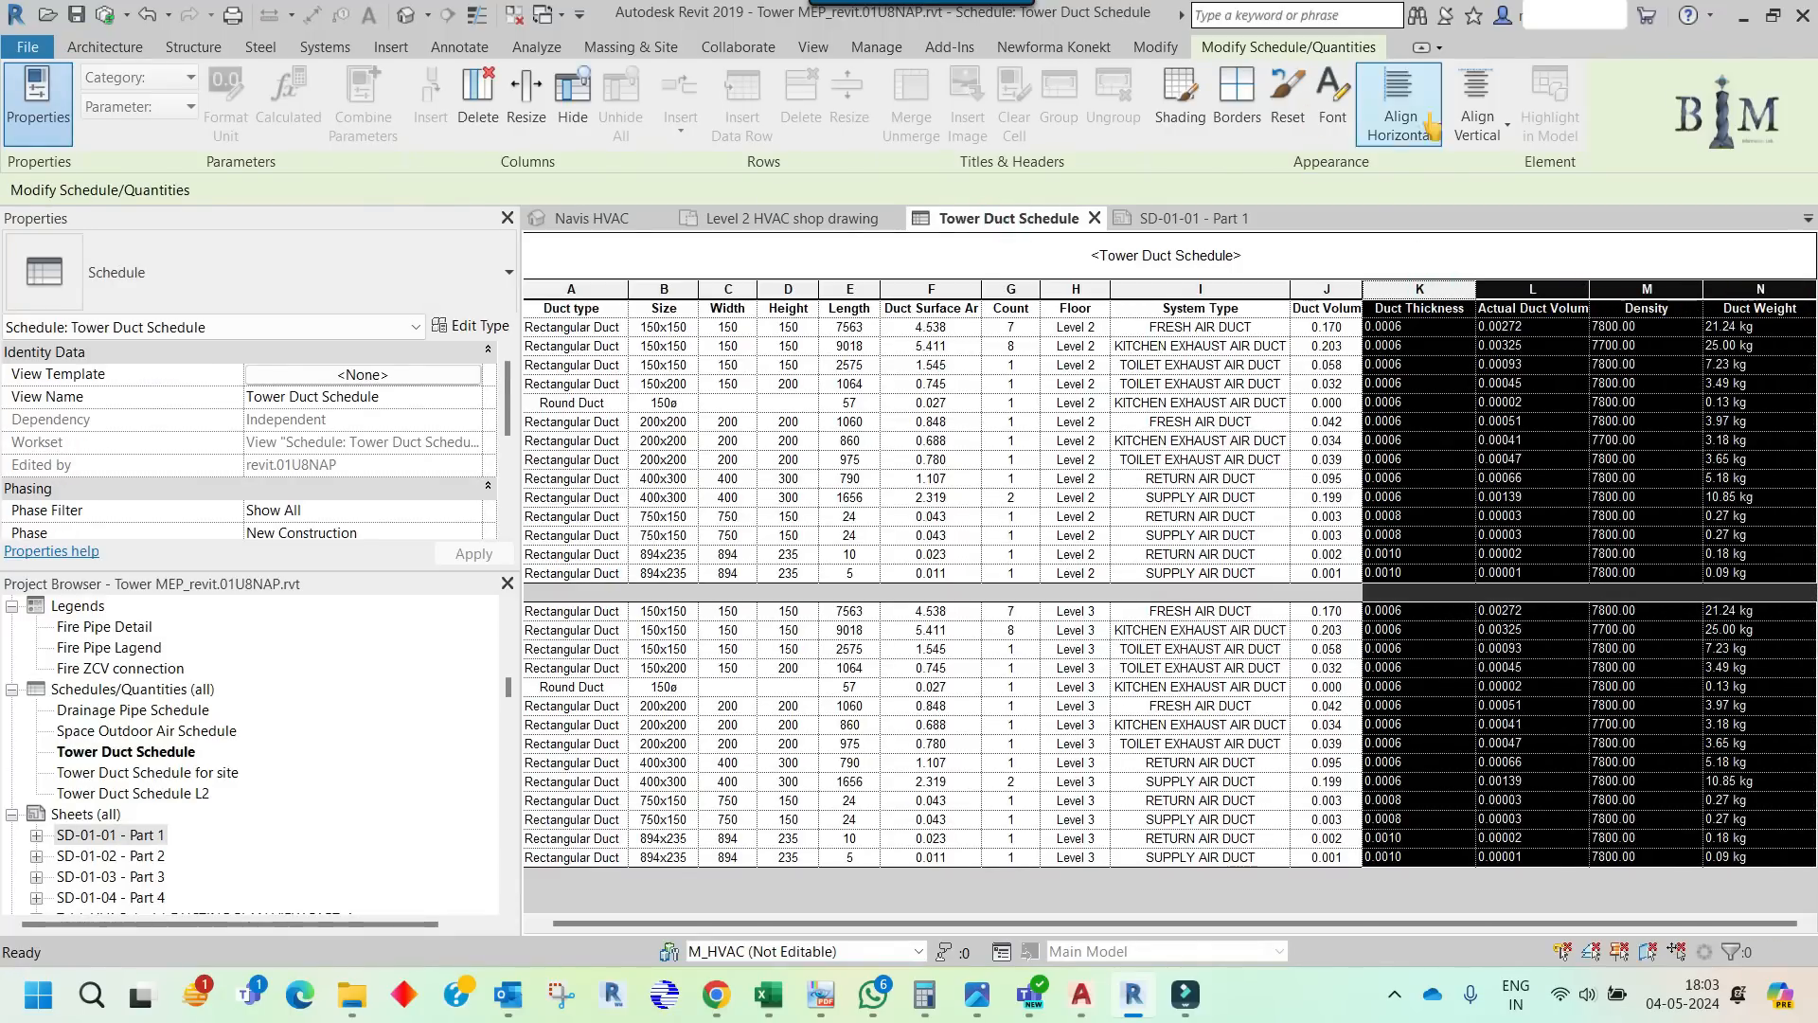
click(1400, 104)
click(1401, 221)
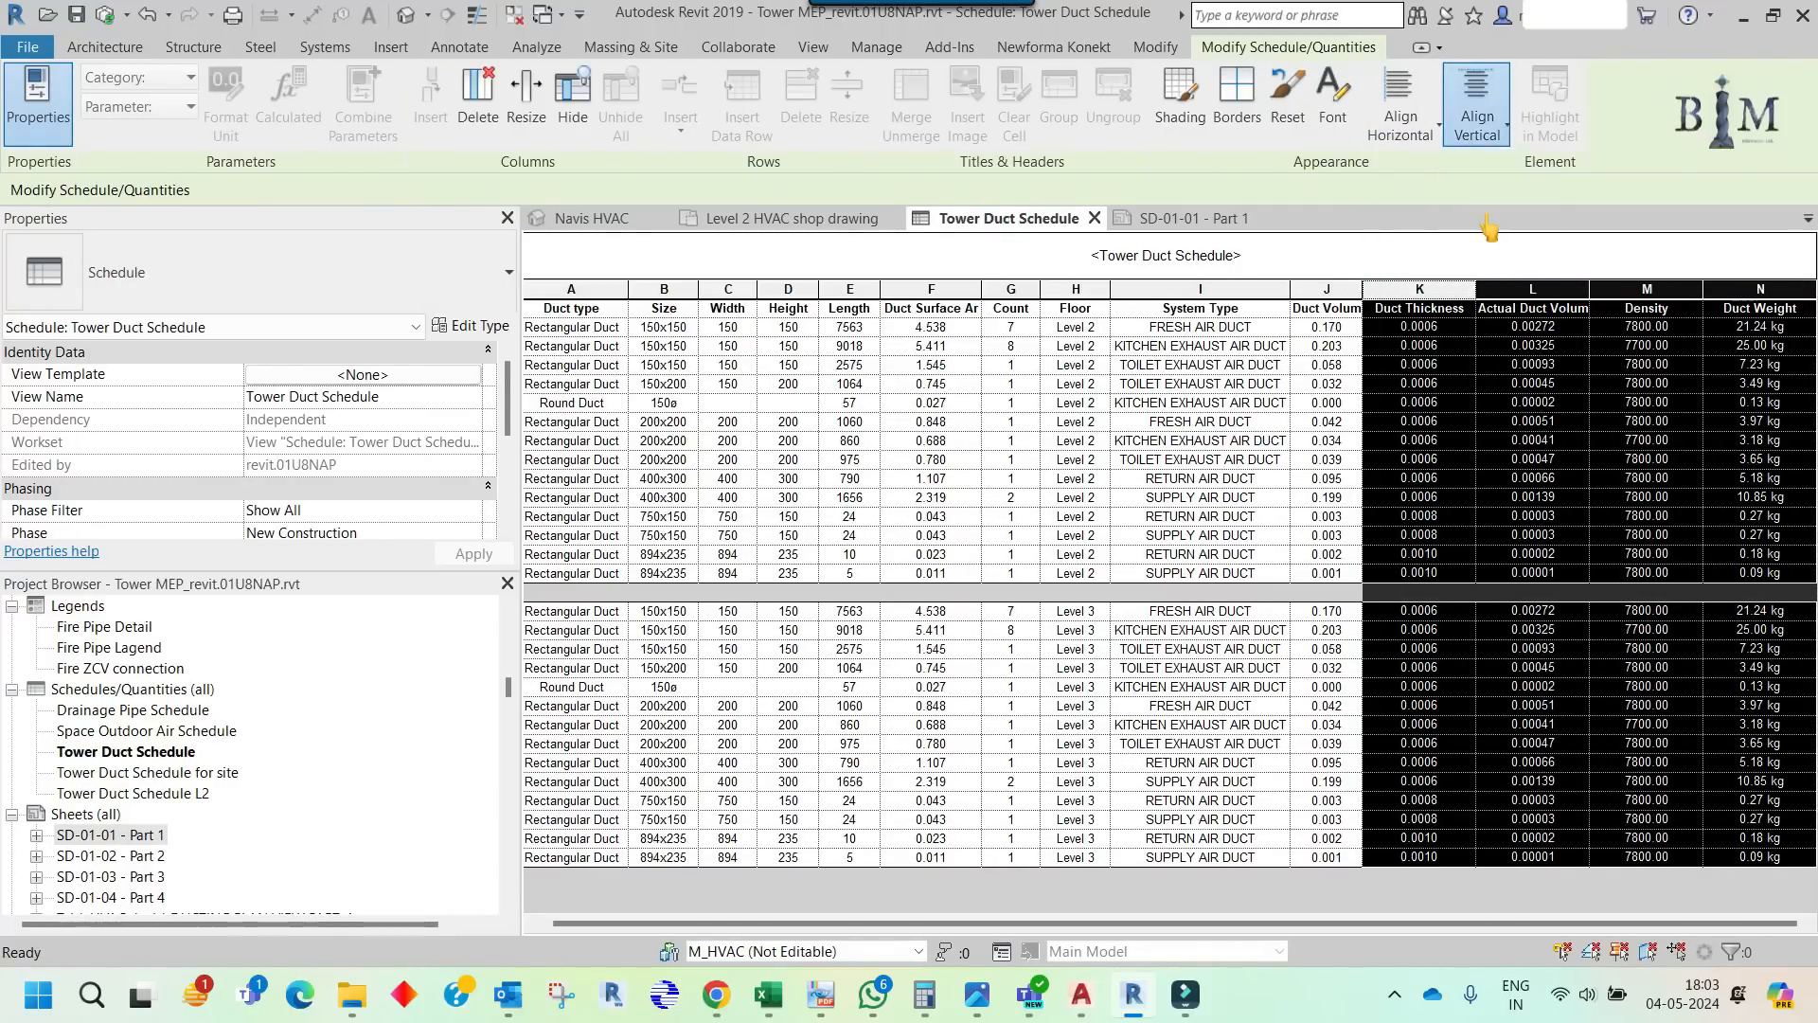
- Narrow the Duct Thickness column of the Tower Duct Schedule on sheet SD-01-01 - Part 1 so its header wraps
click(1195, 220)
click(1201, 313)
scroll(1200, 313, up, 3)
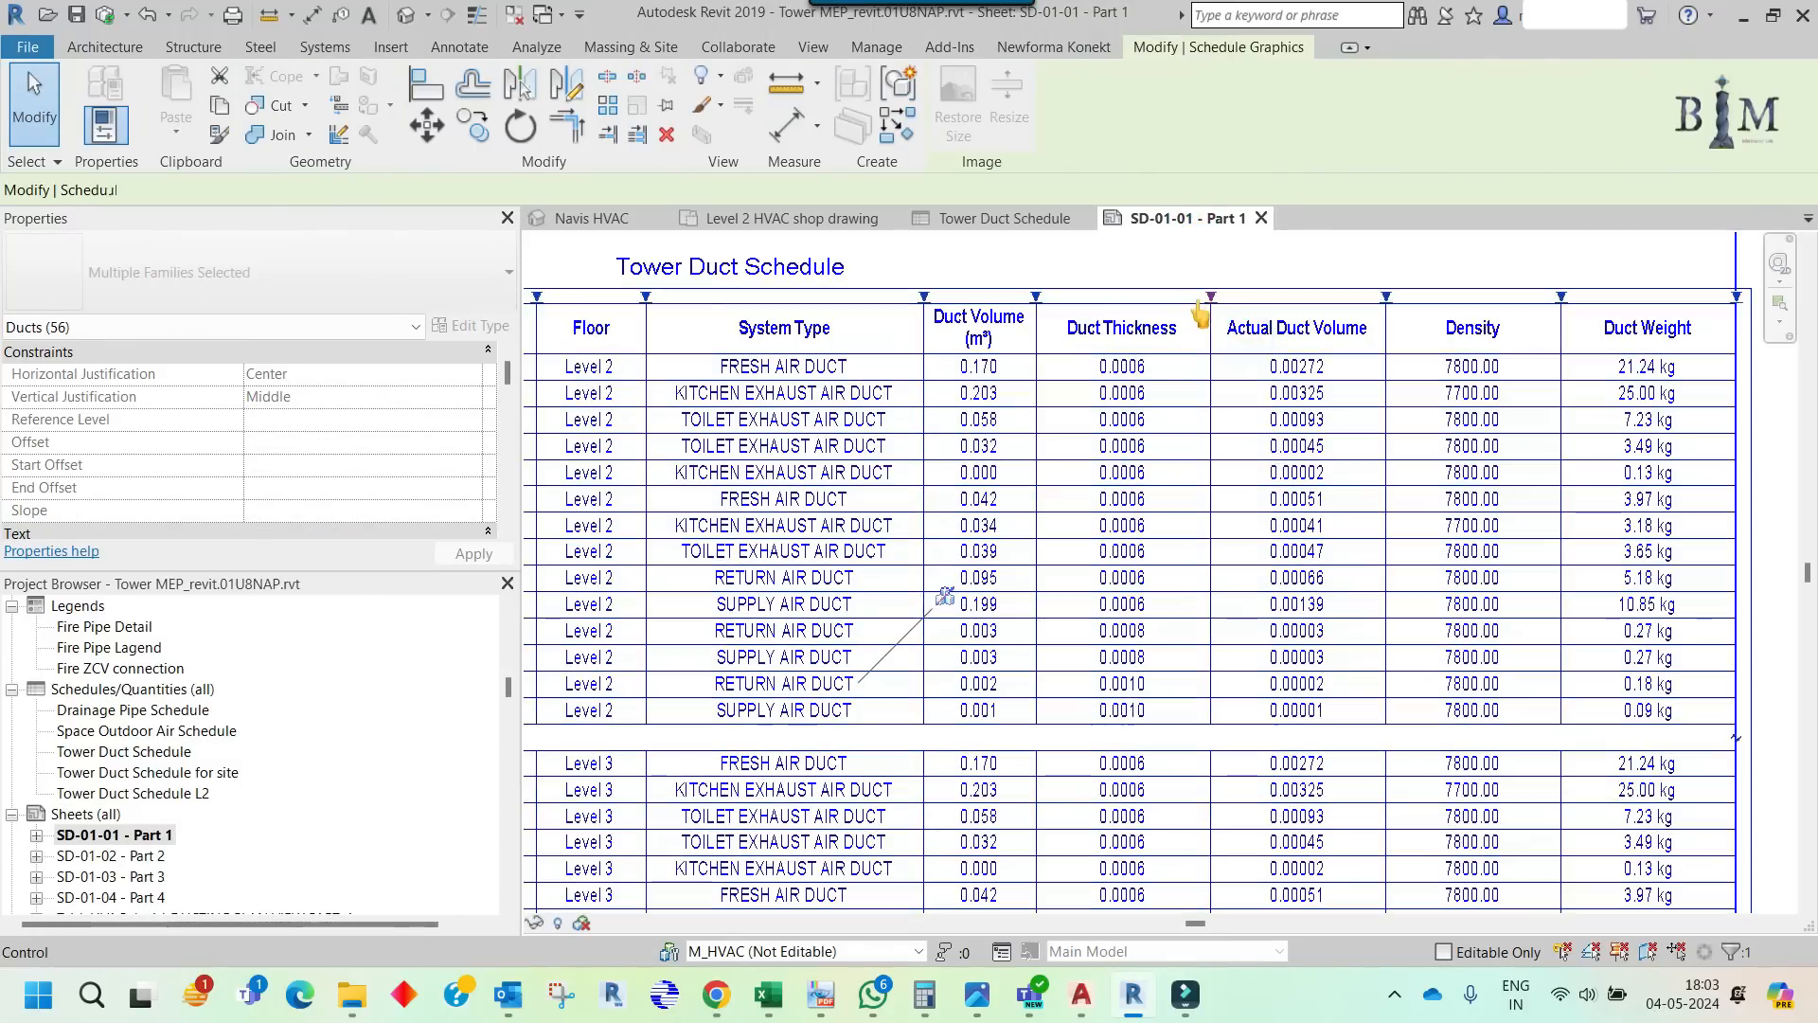
drag(1210, 296, 1138, 297)
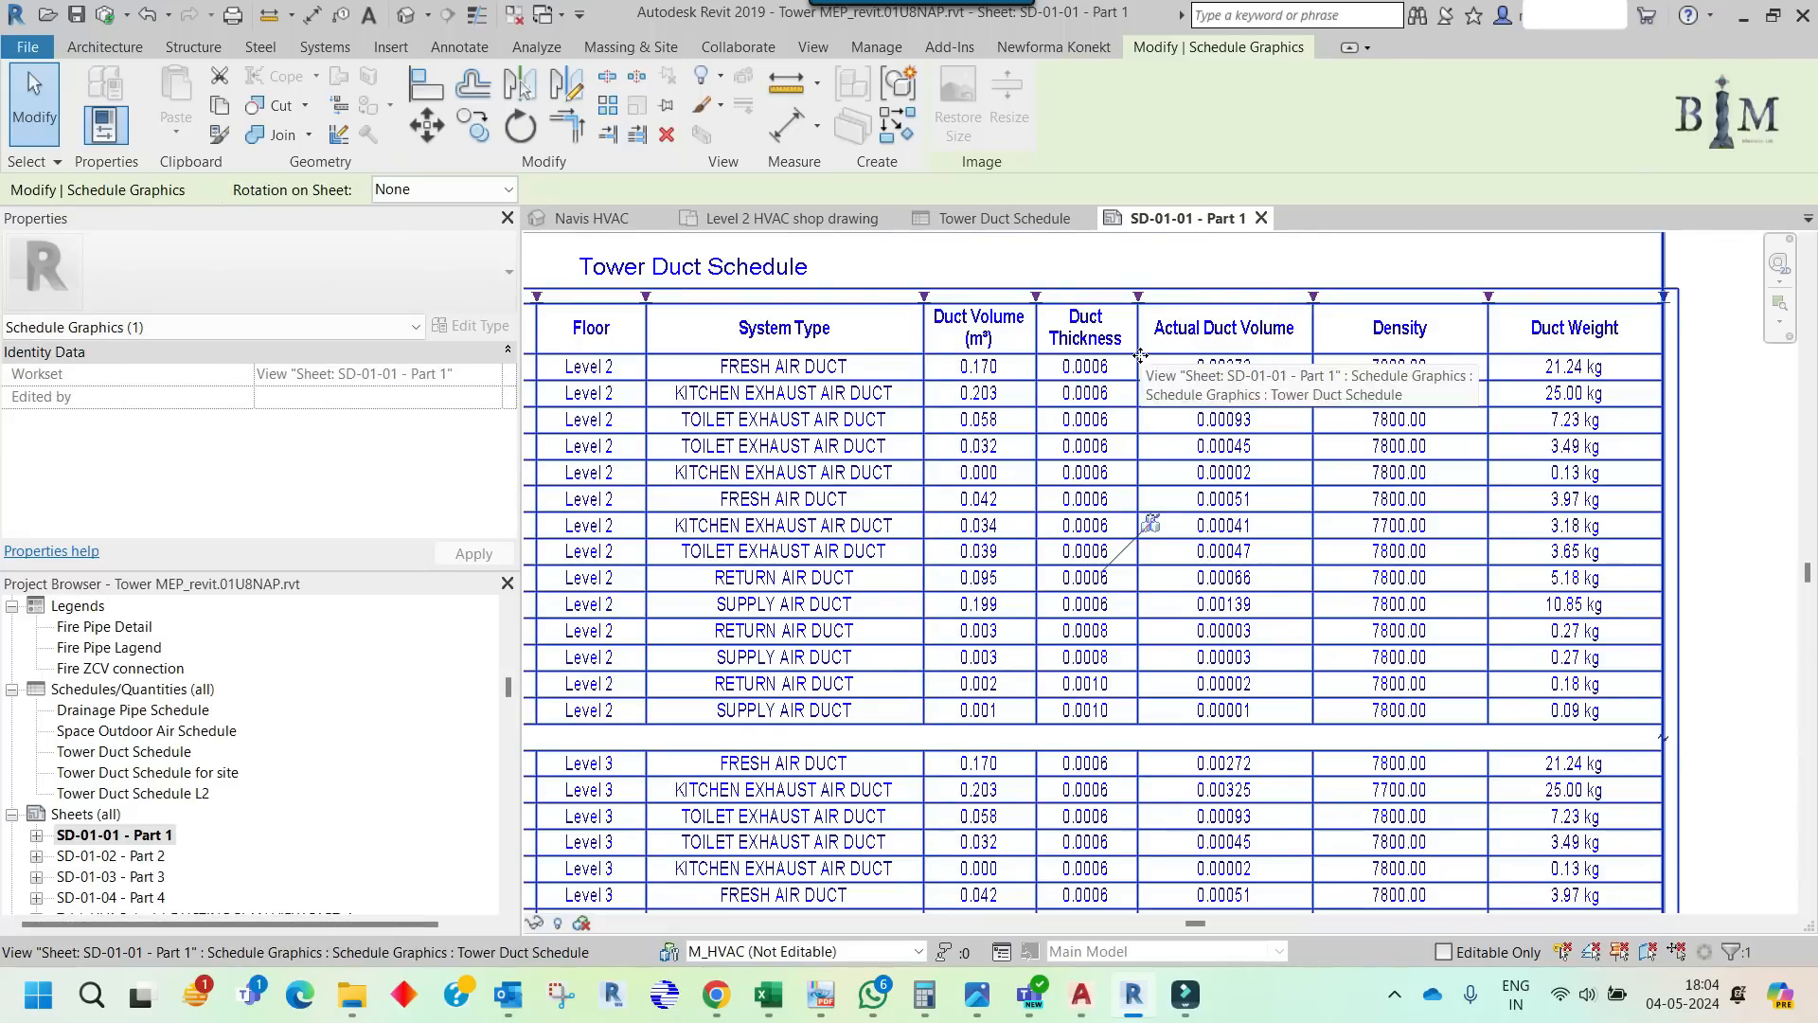
- Rename the Duct Thickness header in the Tower Duct Schedule to Duct Thickness in M
click(1003, 218)
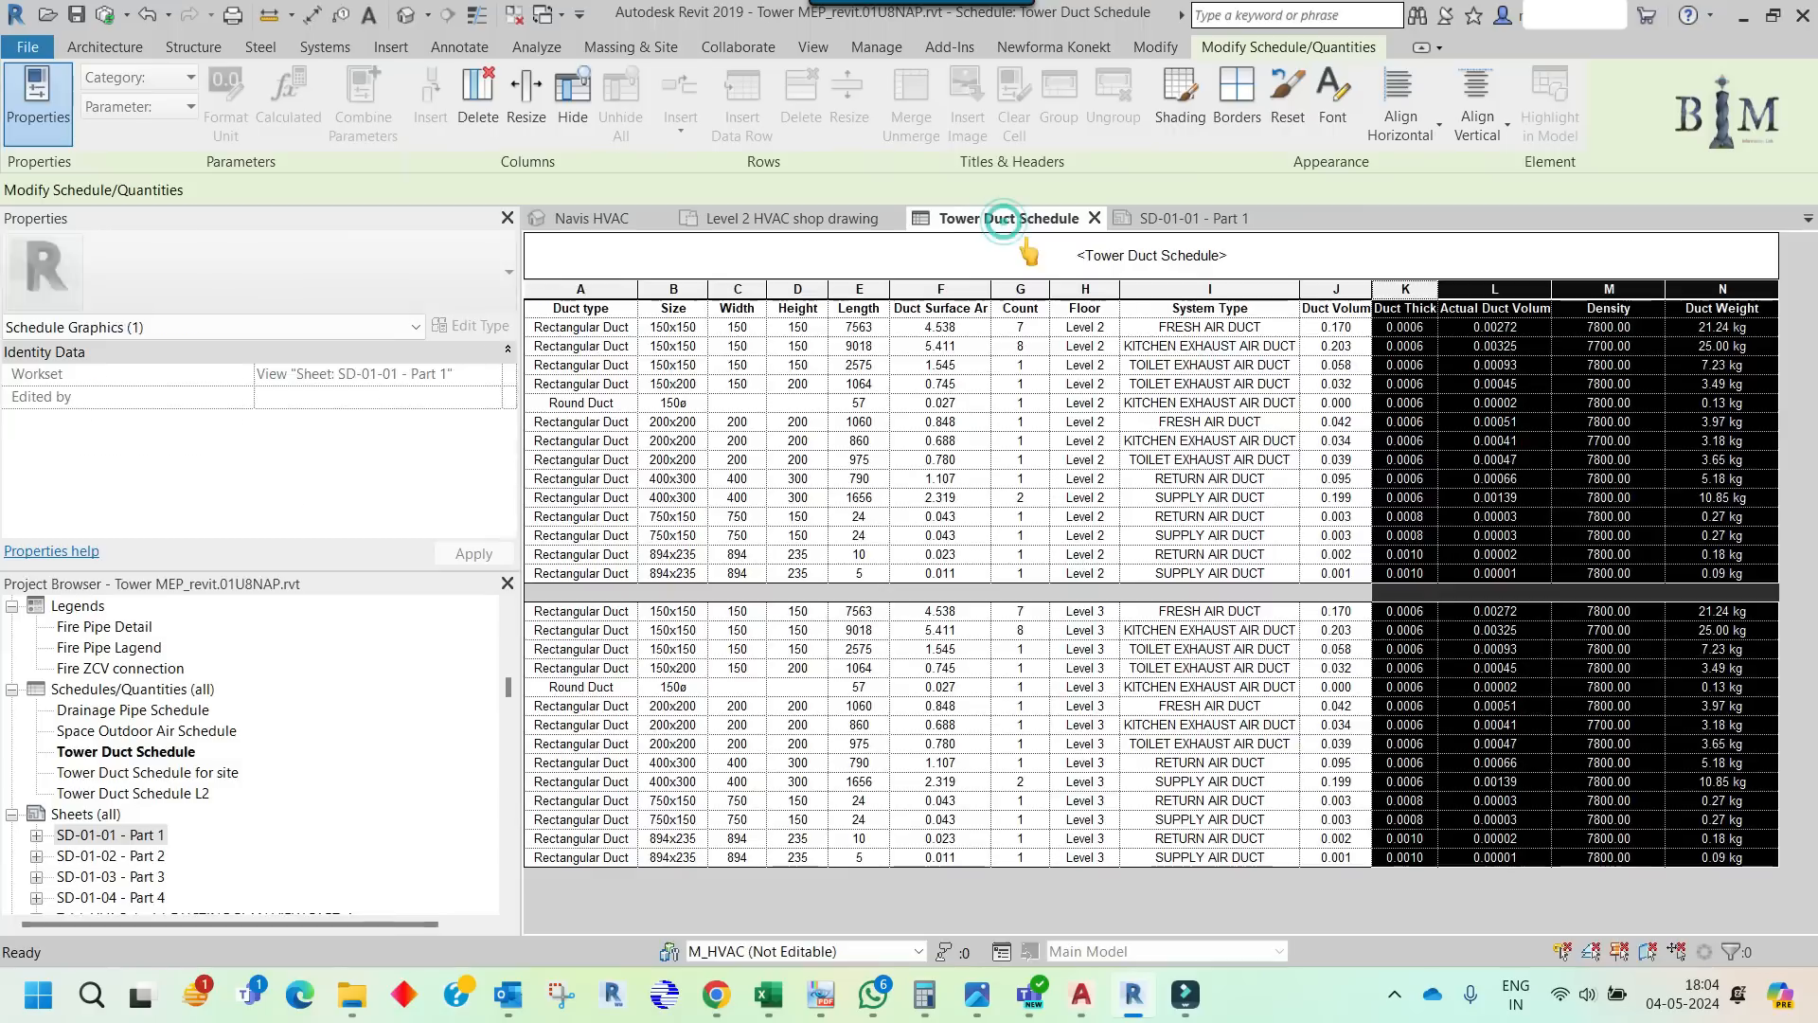
click(1414, 308)
drag(1416, 306, 1436, 308)
click(1432, 311)
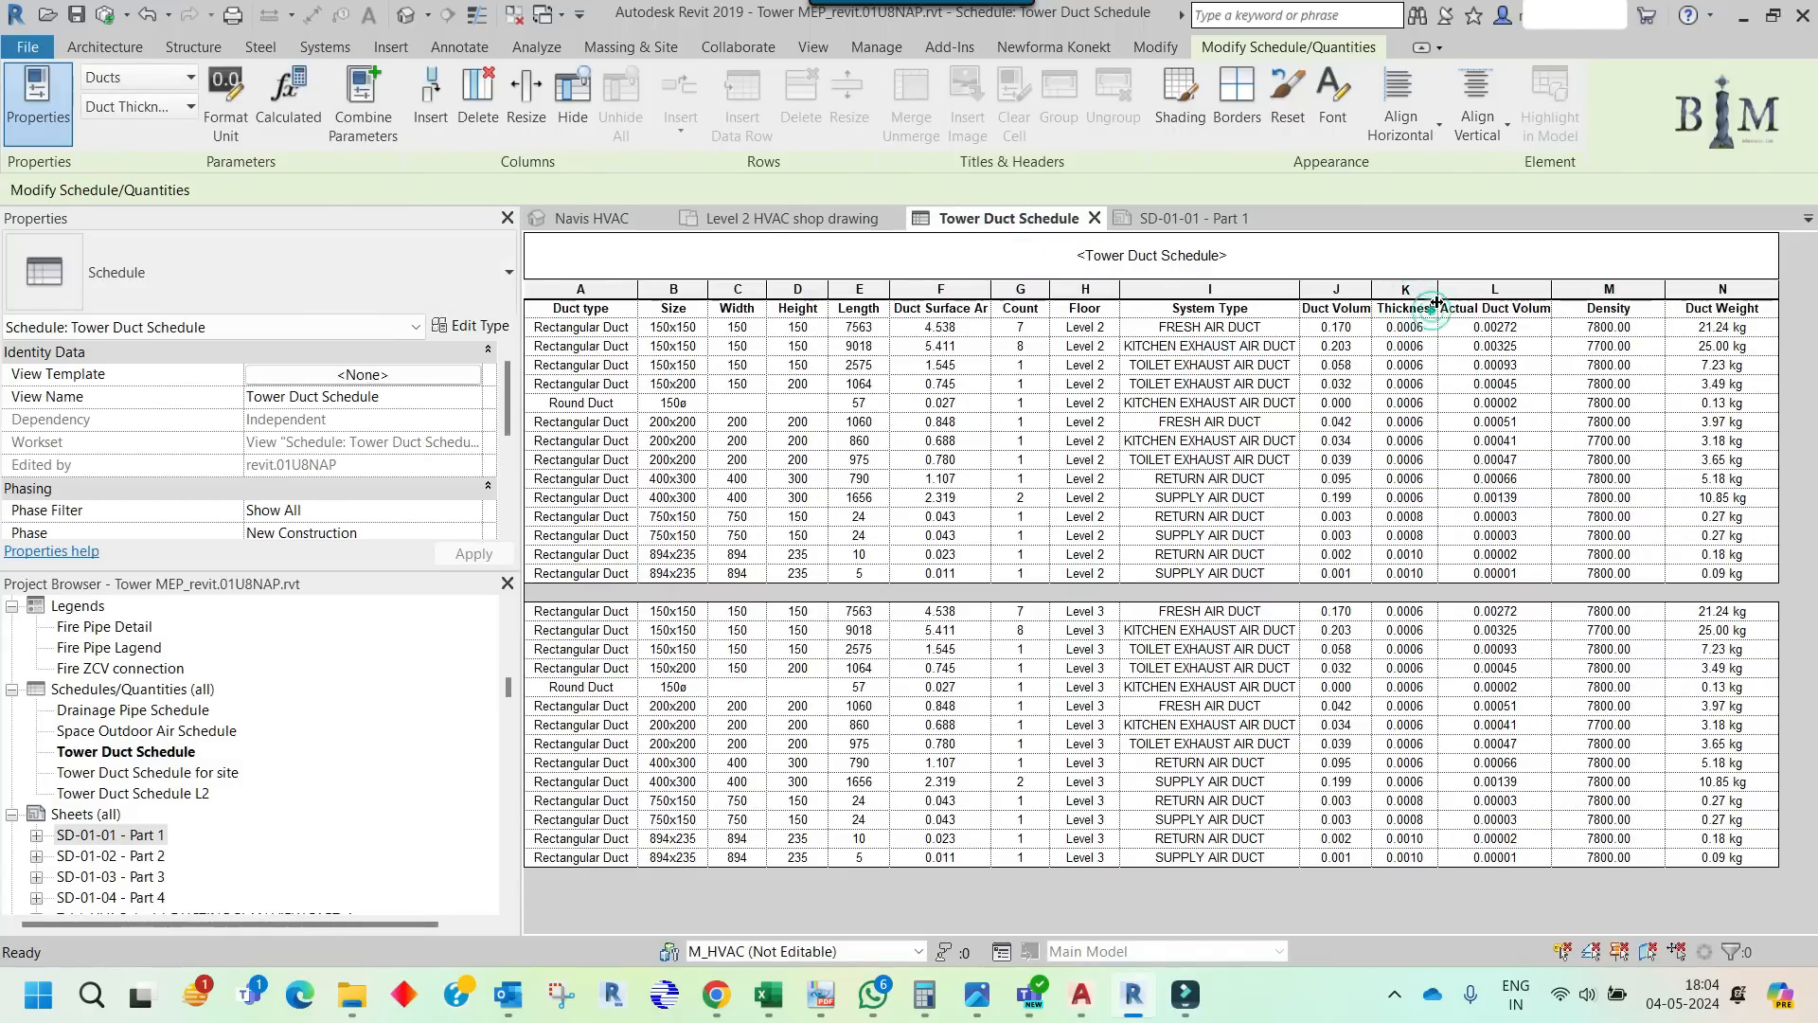
text(in M)
- Rename the Actual Duct Volume header to Actual Duct Volume M³, taking the M³ unit from the Duct Volume workbook in Excel
click(1505, 306)
drag(1520, 305, 1560, 322)
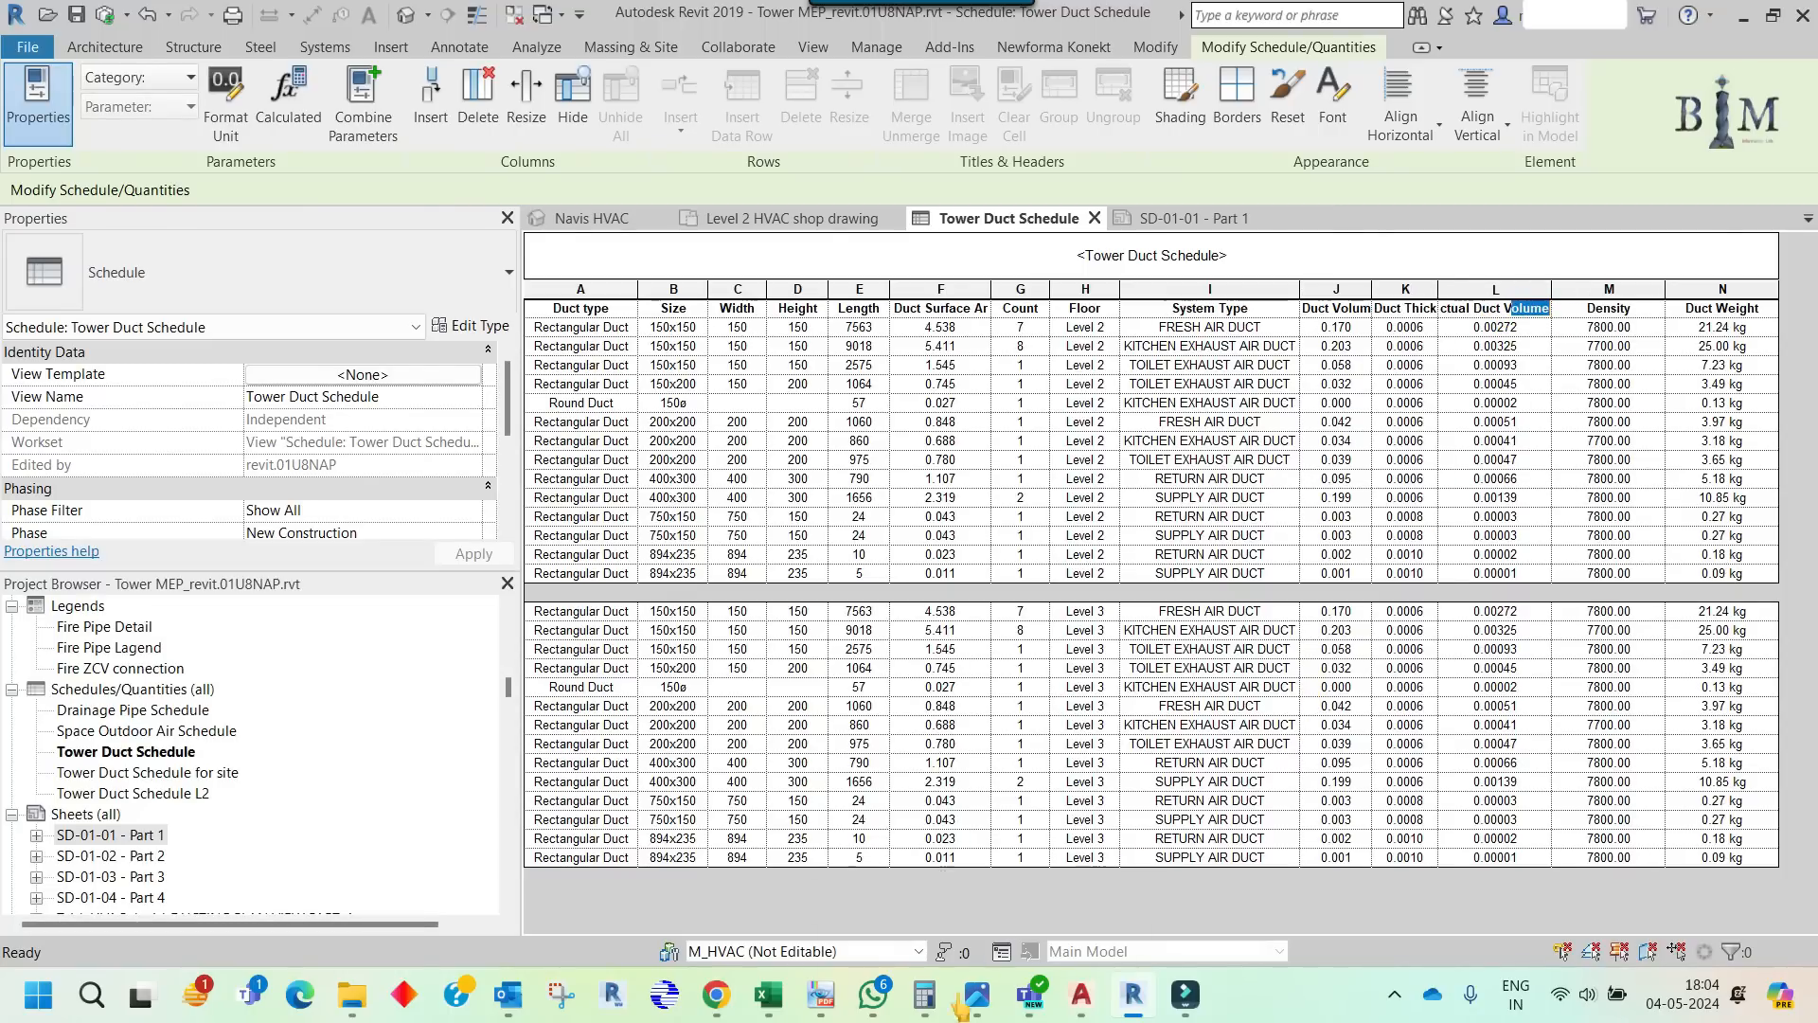
mouse_move(768, 994)
click(912, 924)
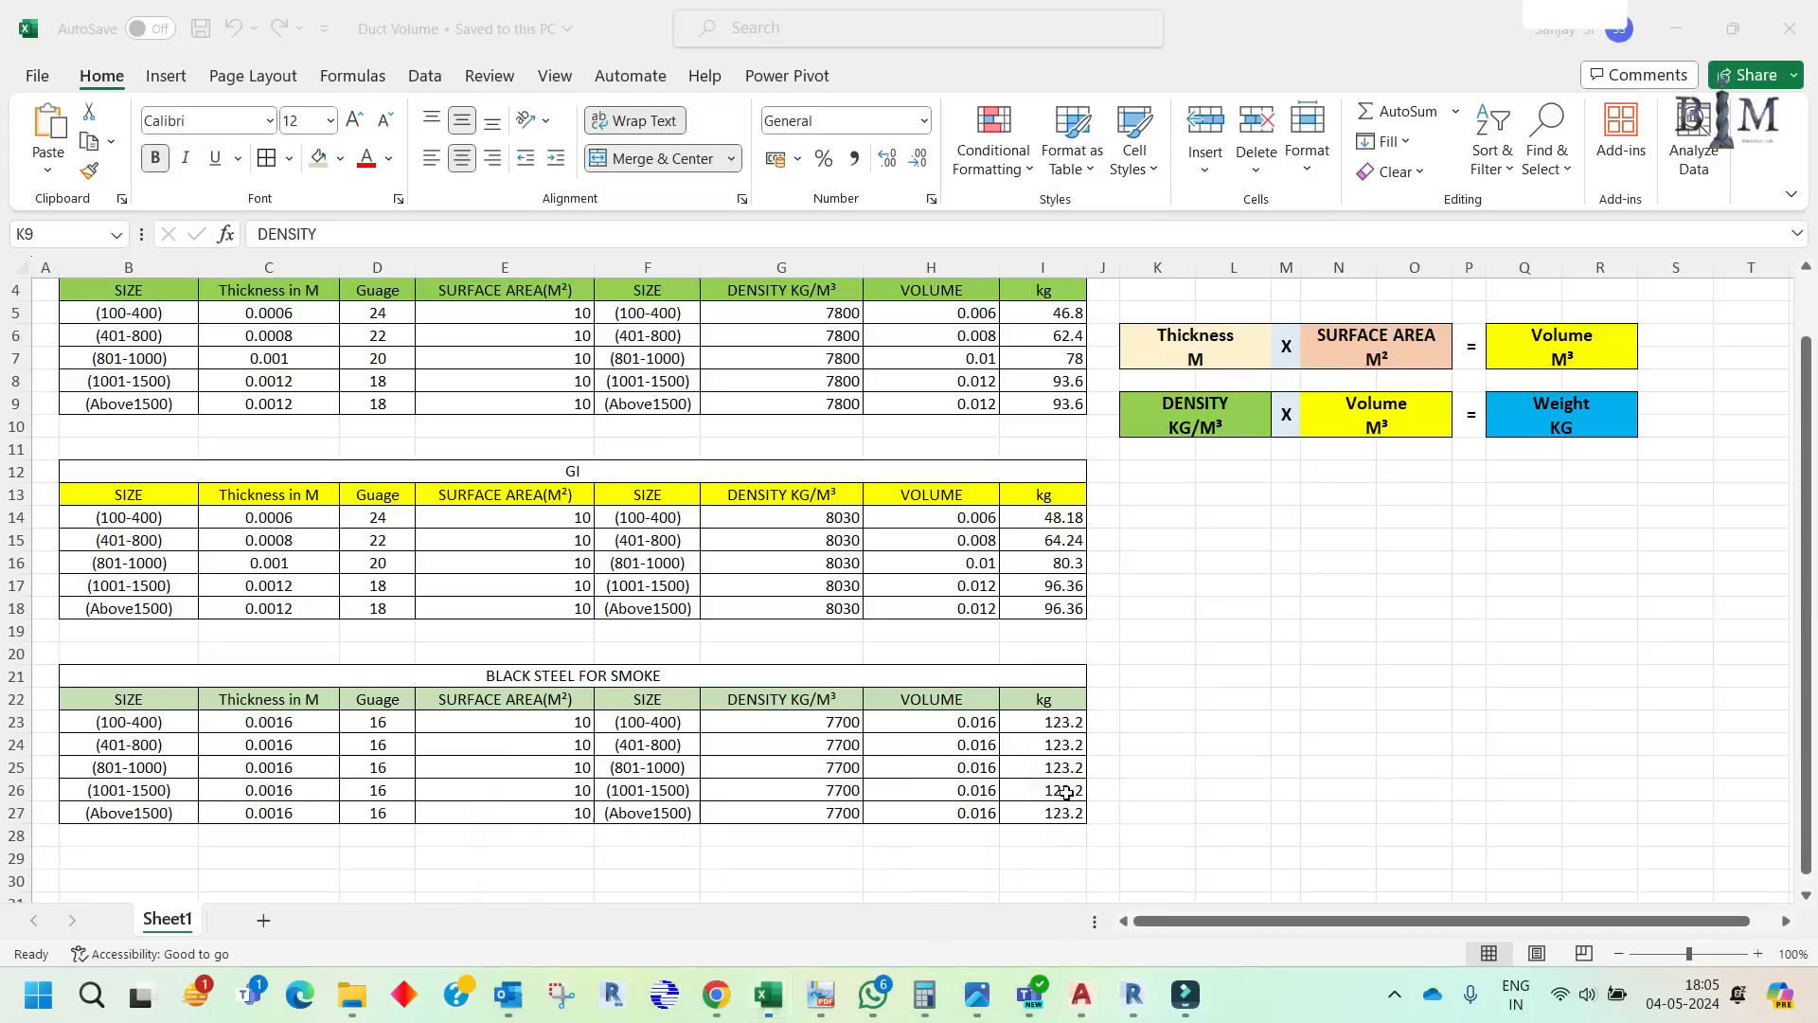
double_click(1405, 422)
drag(1395, 428, 1367, 438)
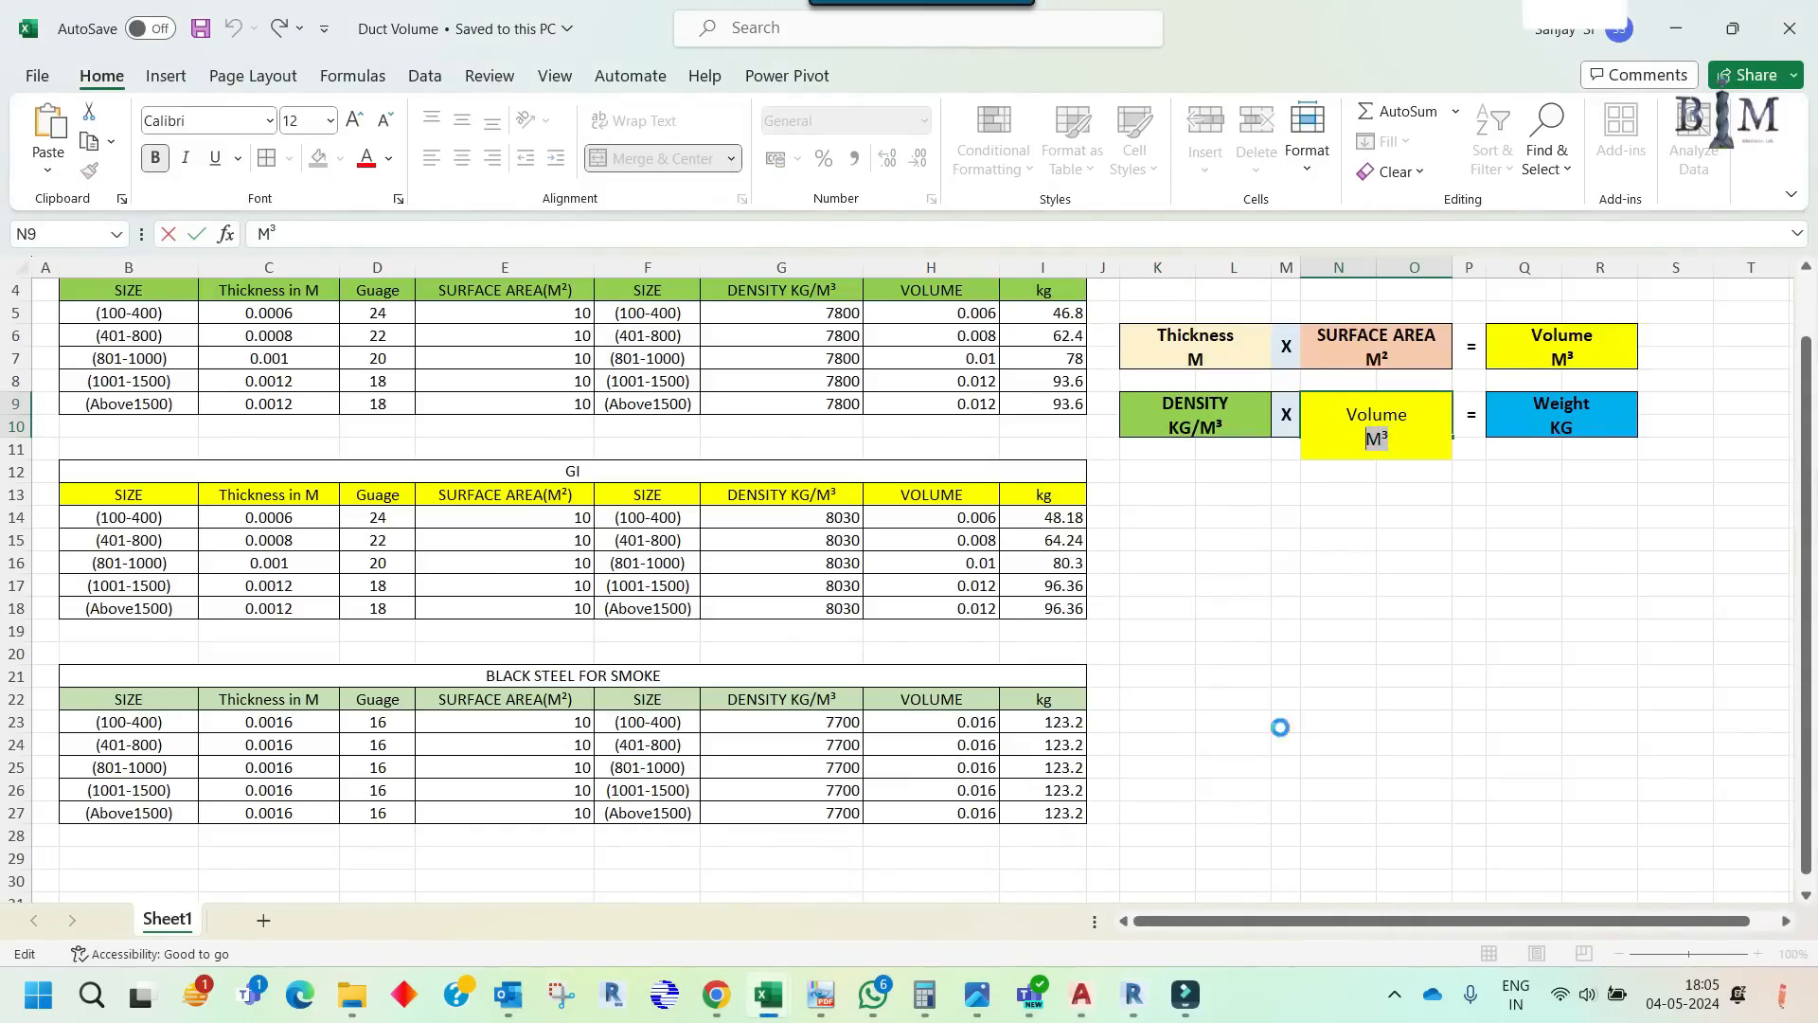
click(1134, 994)
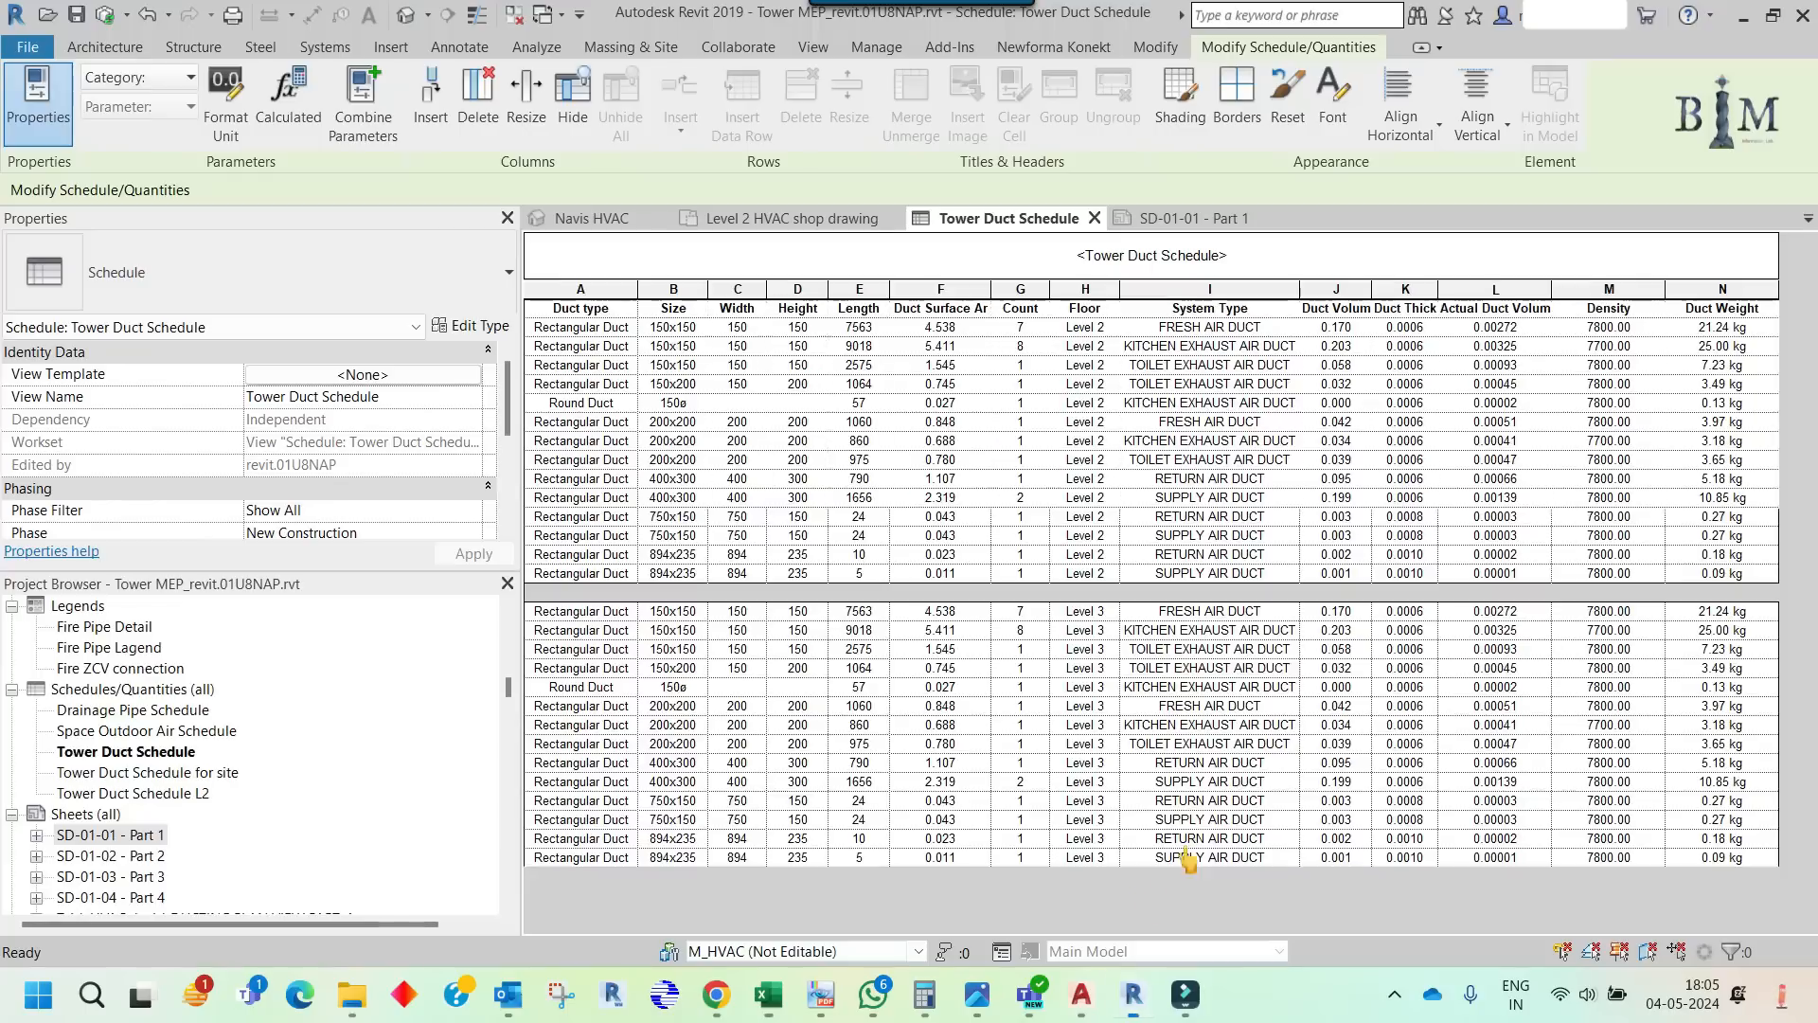
click(1515, 308)
click(1551, 308)
text(M³)
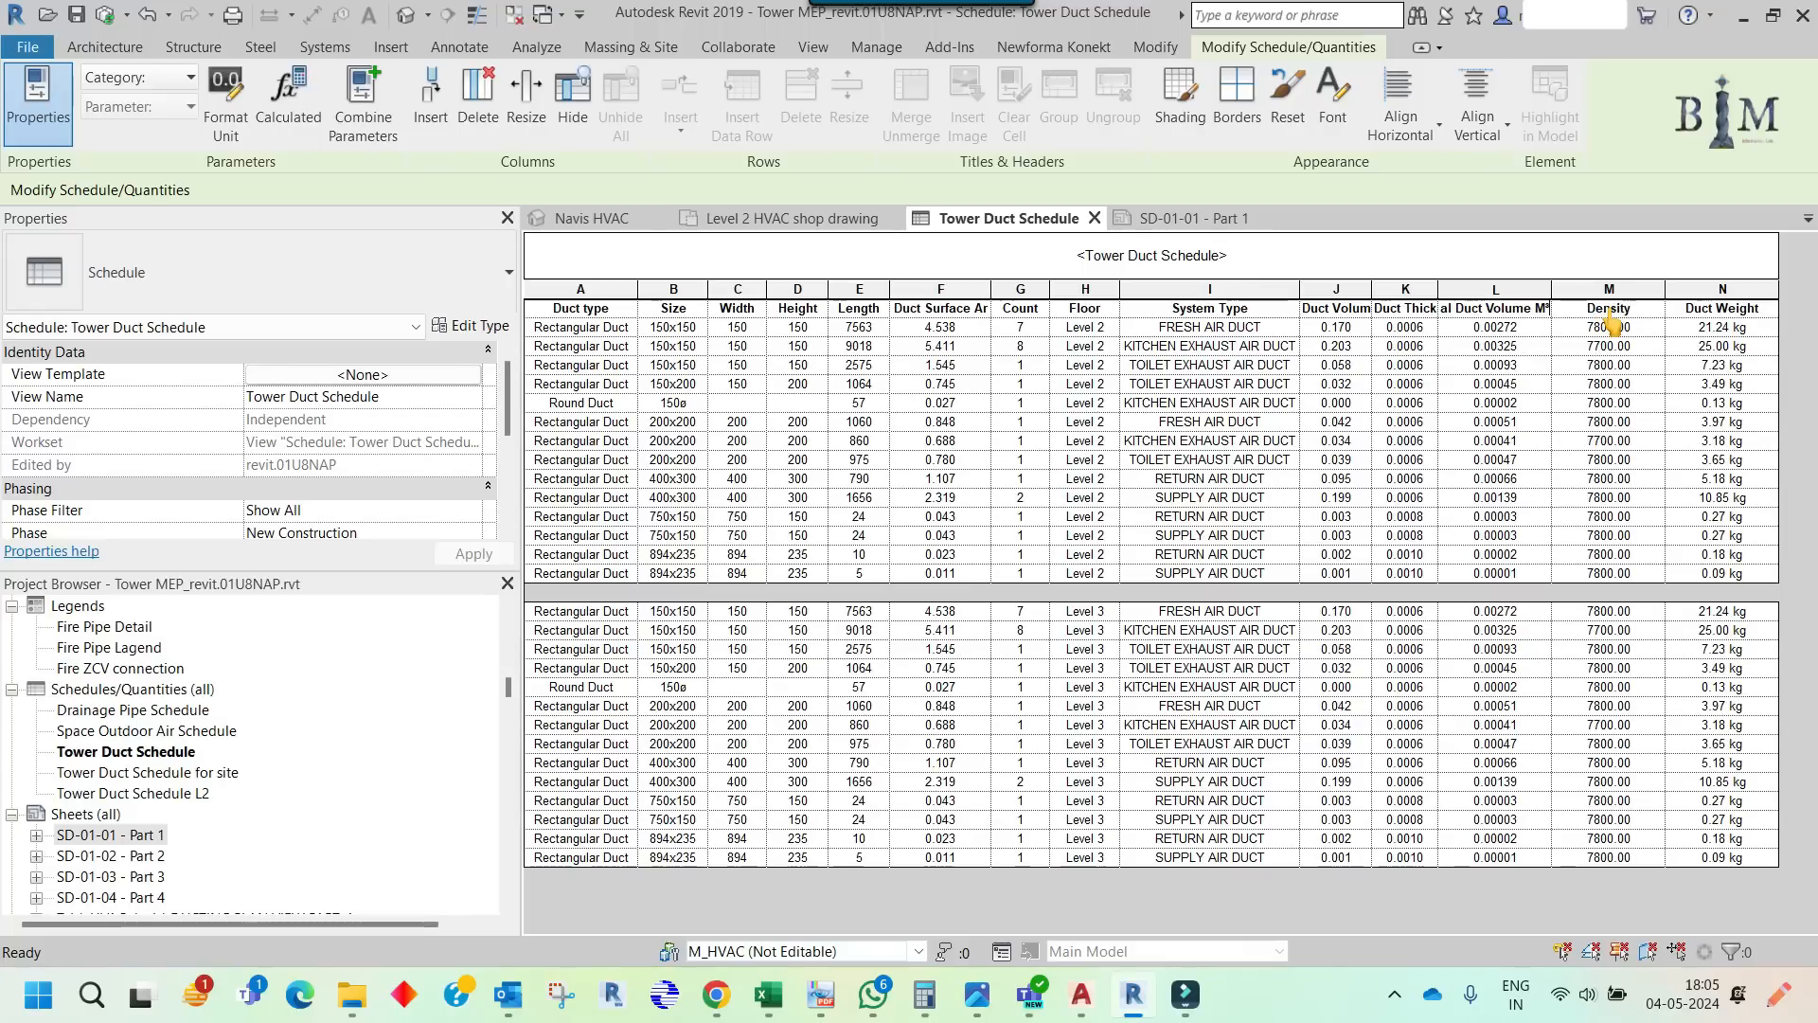
- Copy the KG/M³ unit from the Excel workbook's density cell and append it to the schedule's Density header
click(1609, 325)
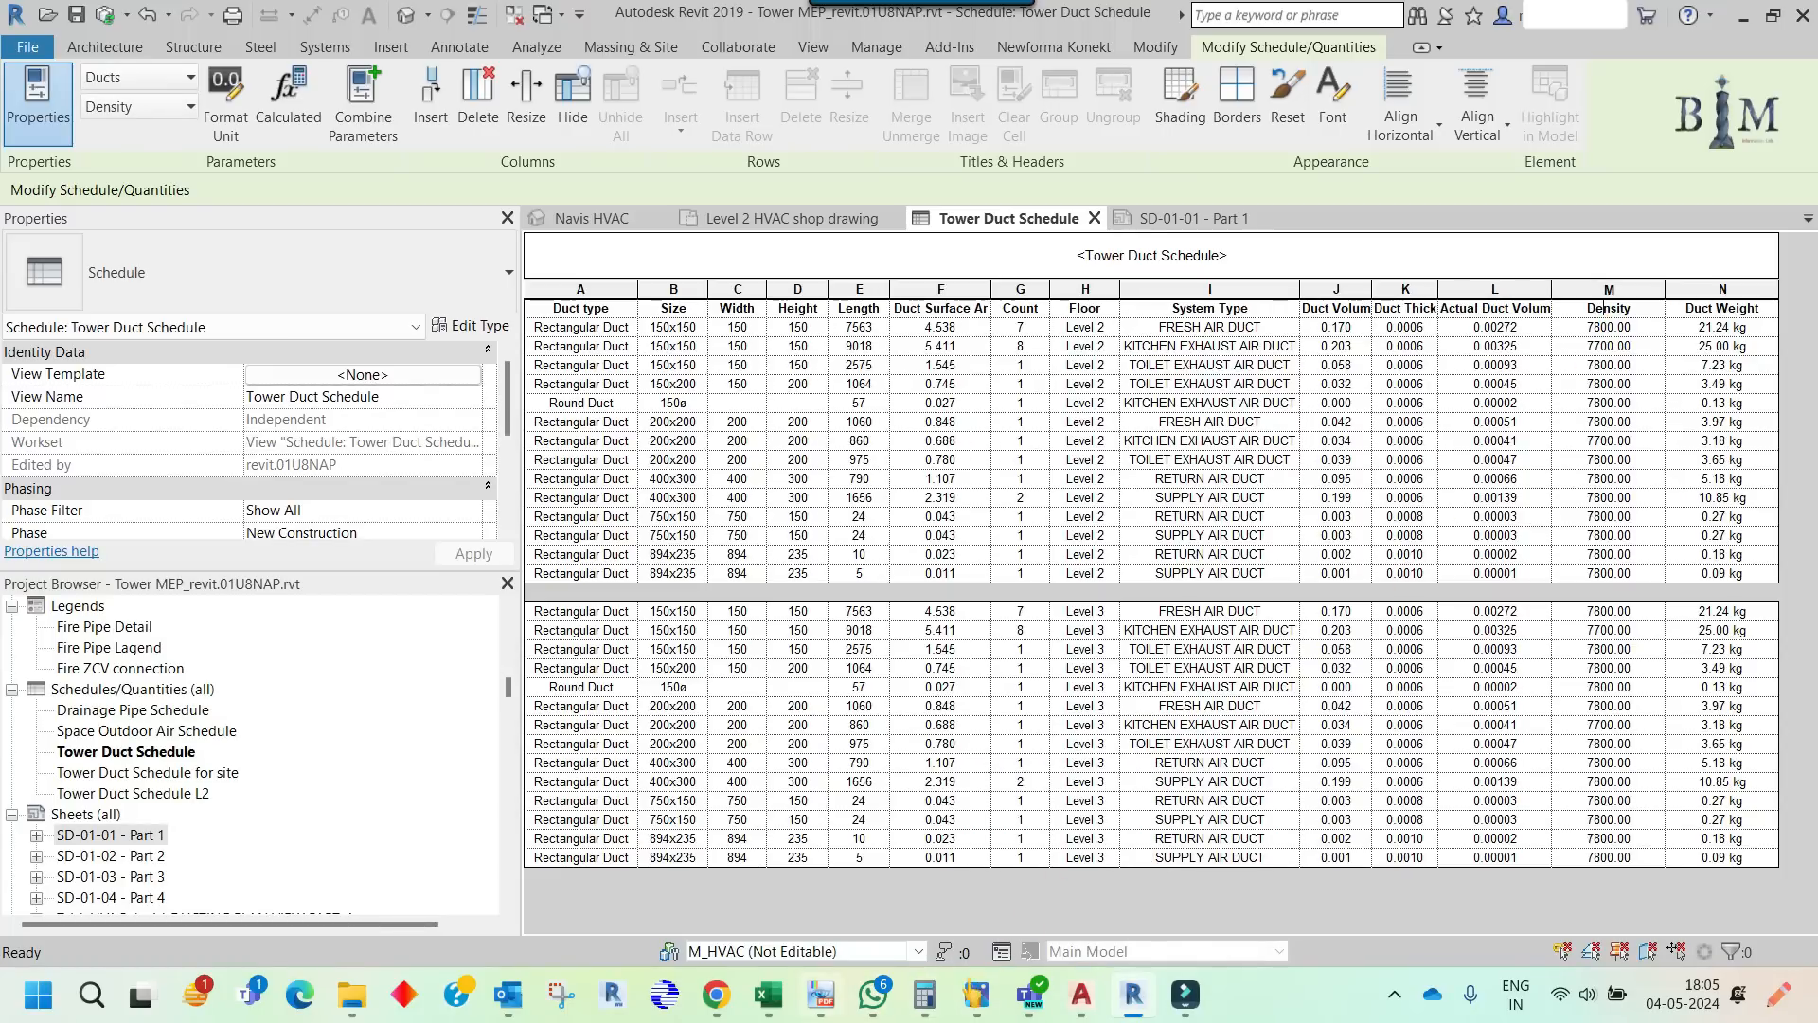
mouse_move(768, 994)
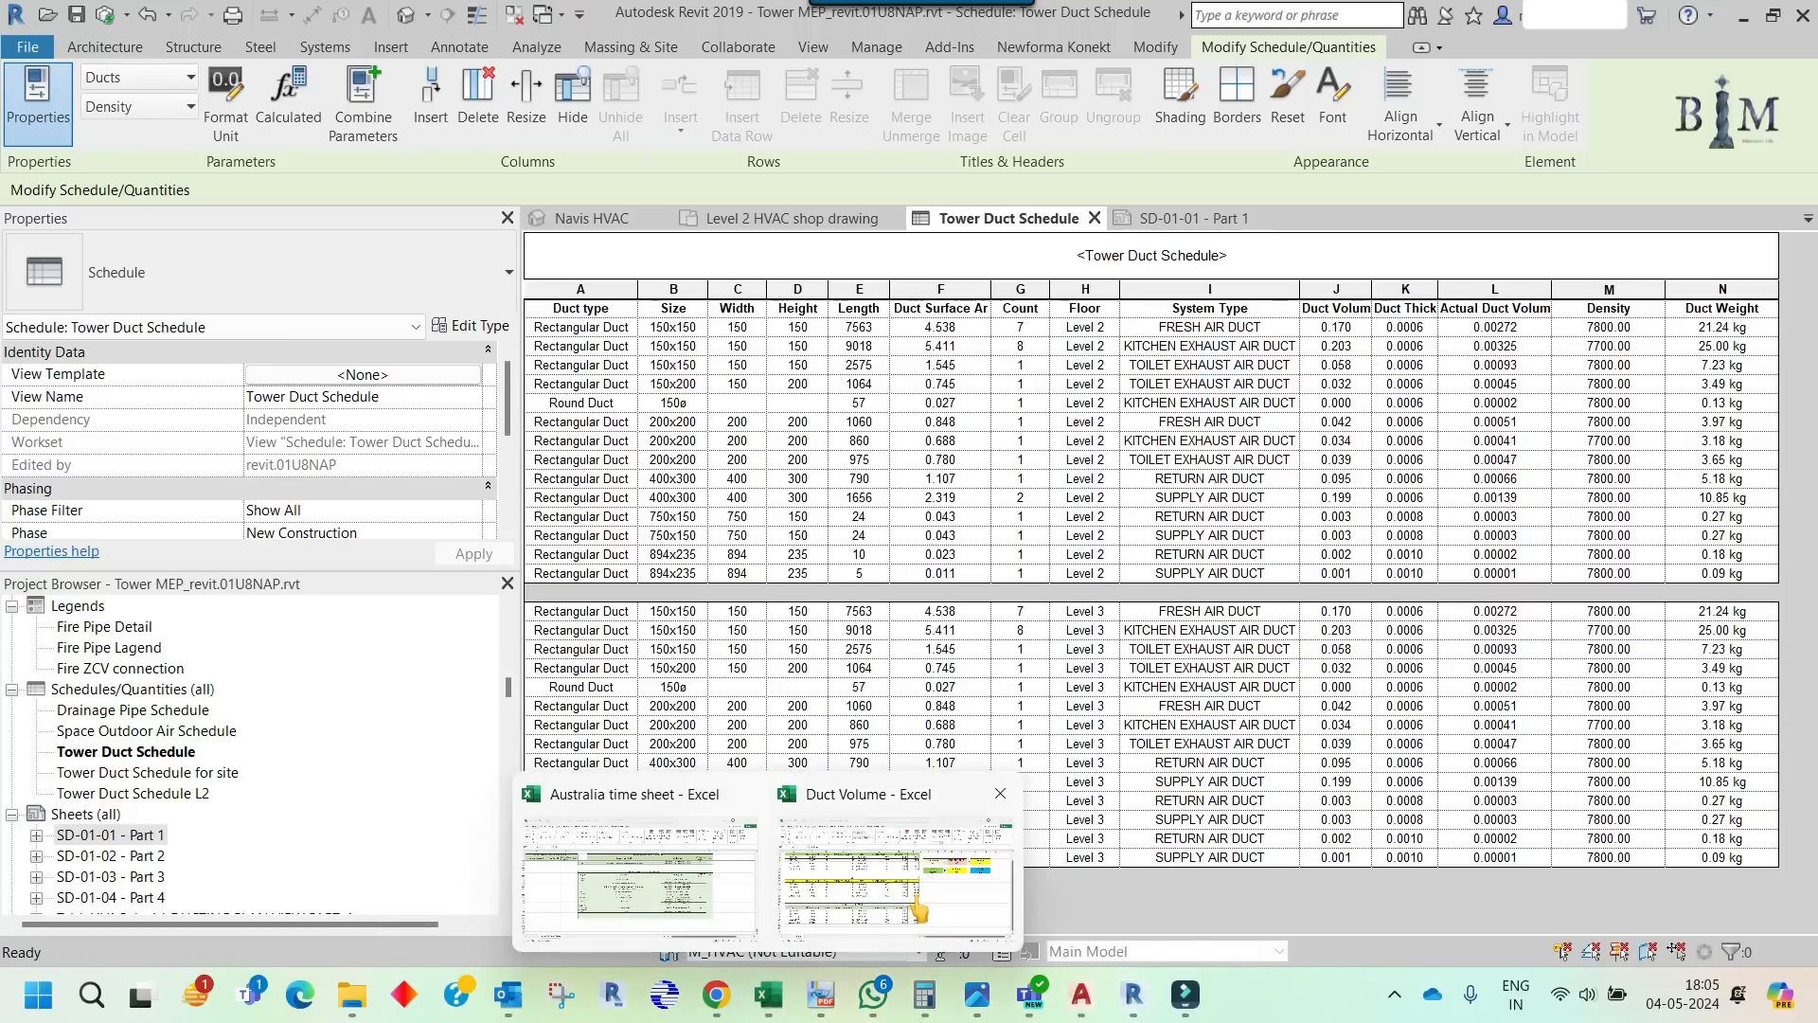
click(909, 938)
double_click(1228, 423)
drag(1182, 434, 1064, 433)
key(ctrl+c)
mouse_move(1134, 994)
click(1137, 909)
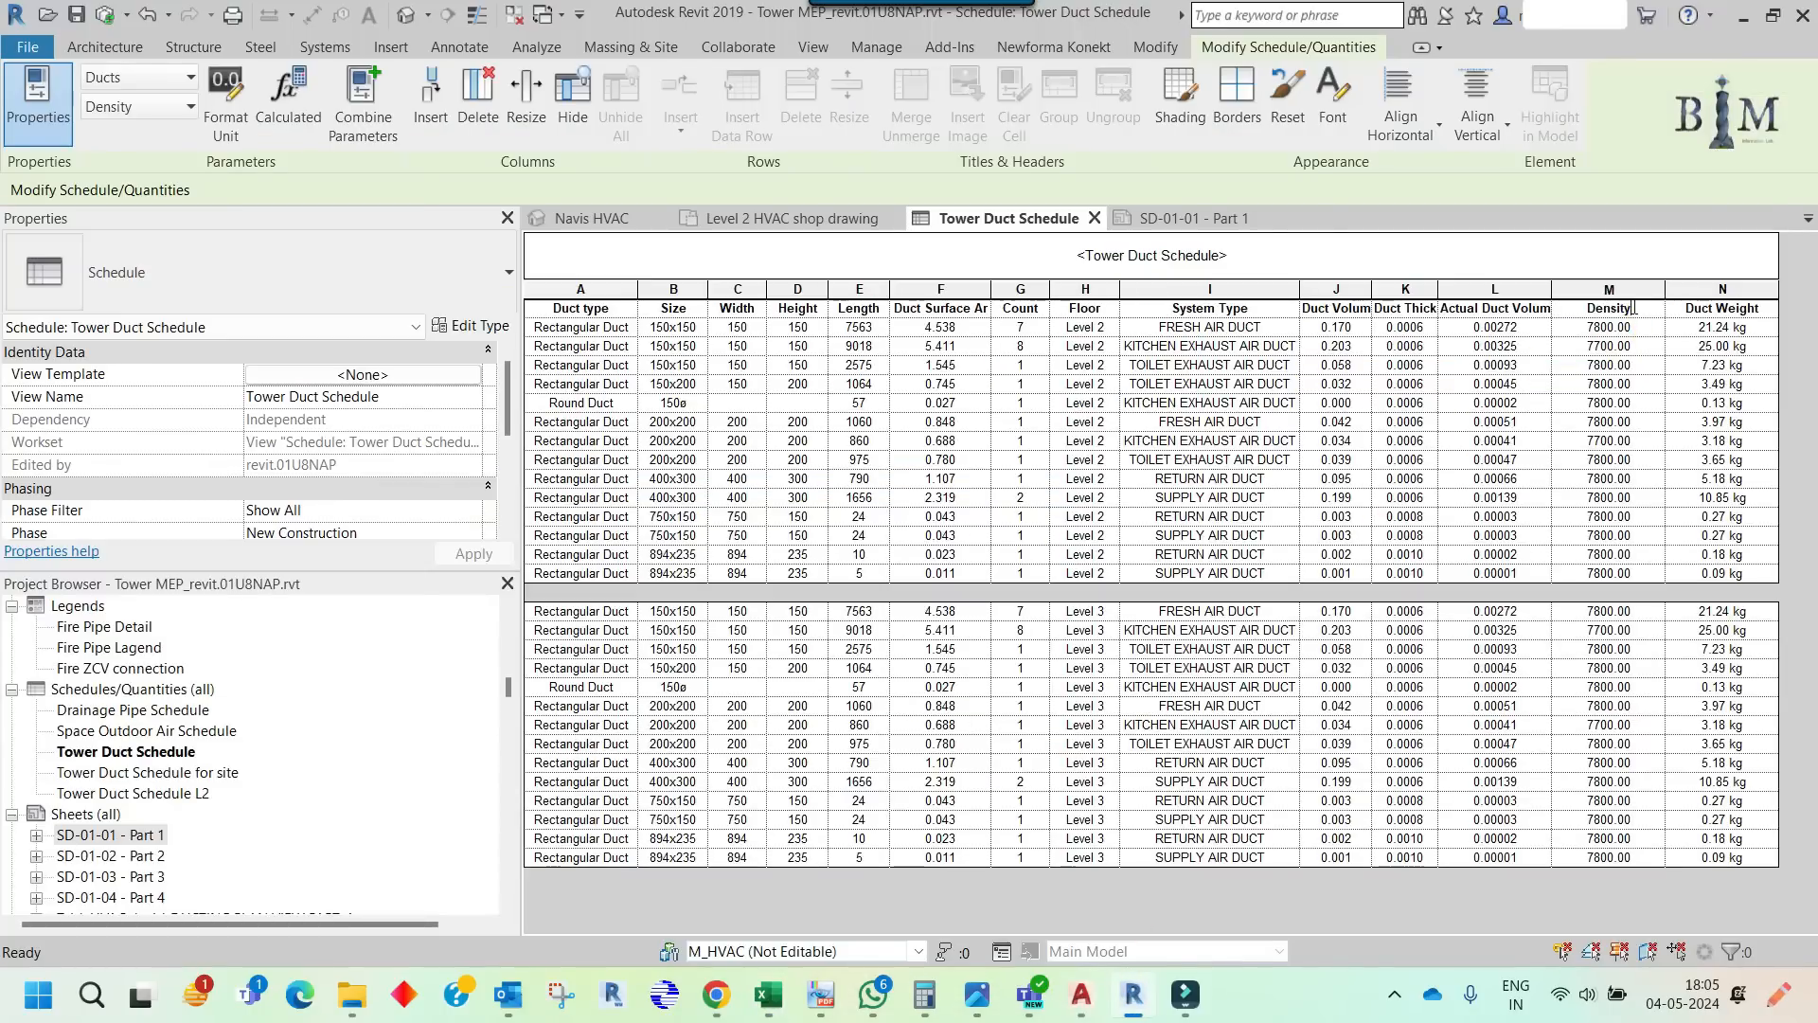
key(ctrl+v)
- Rename the Duct Weight header in the Tower Duct Schedule to Duct Weight KG
double_click(1715, 308)
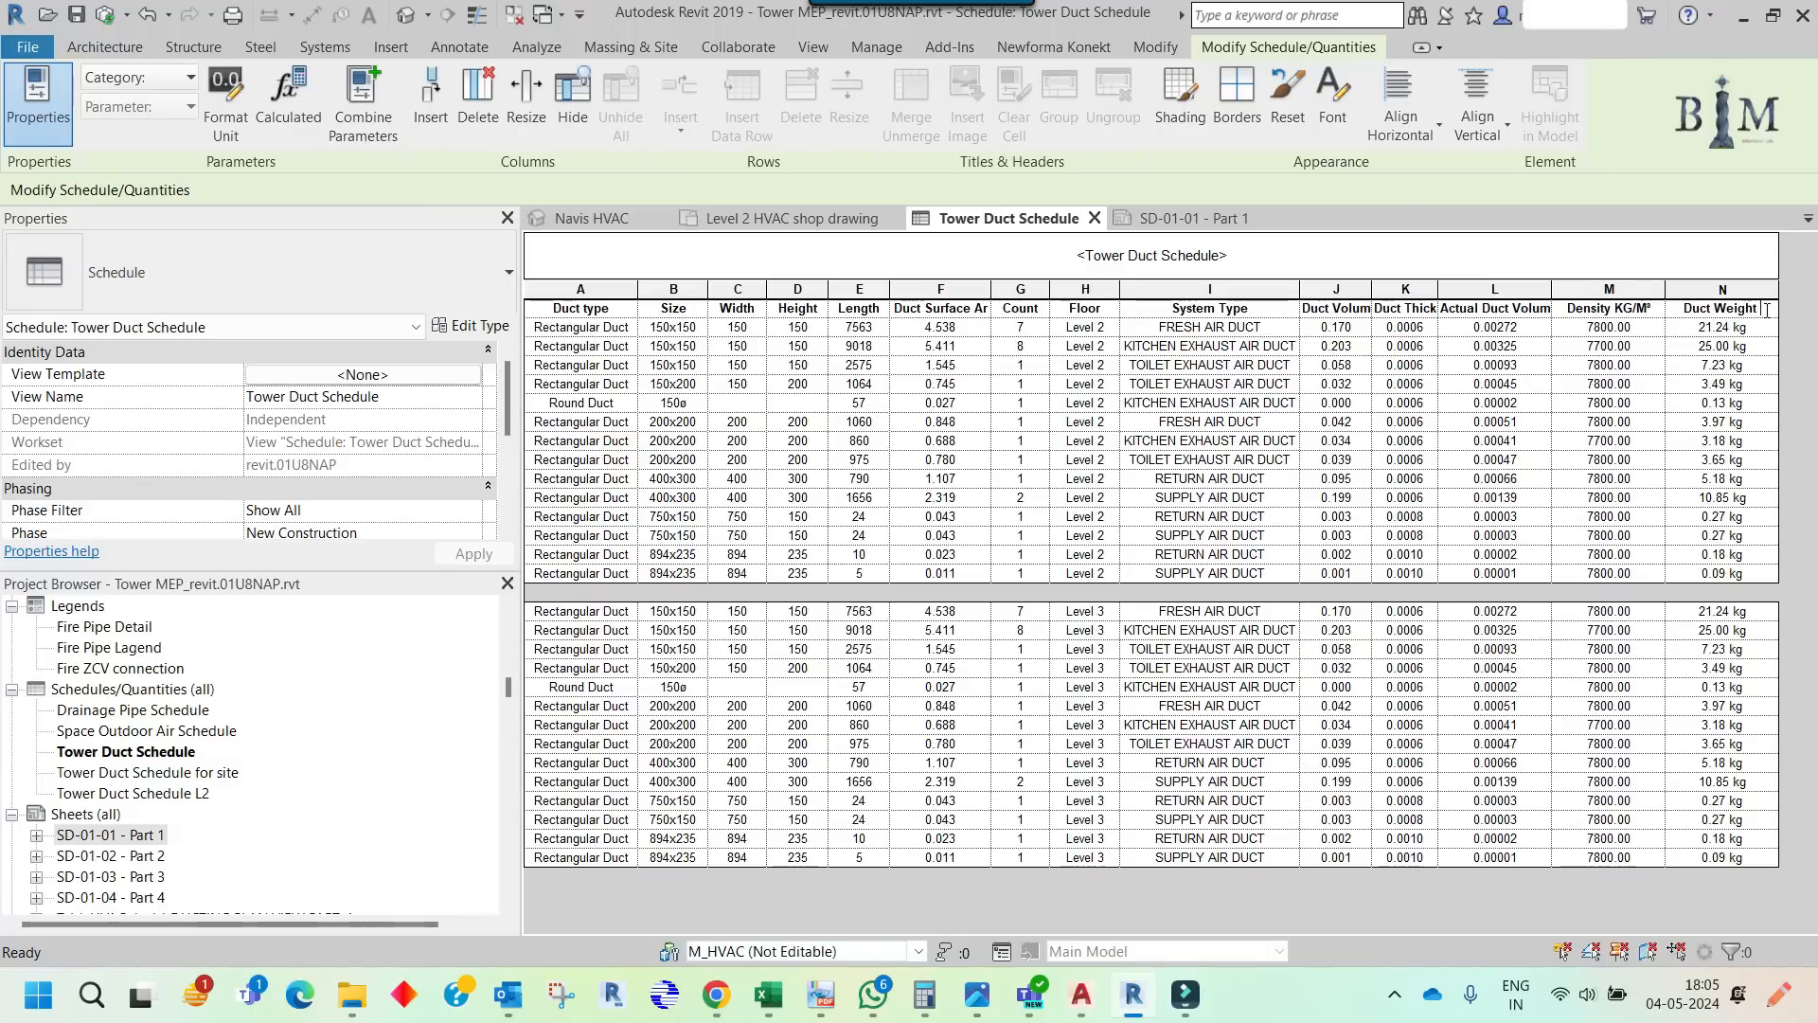
text(KG)
click(1621, 289)
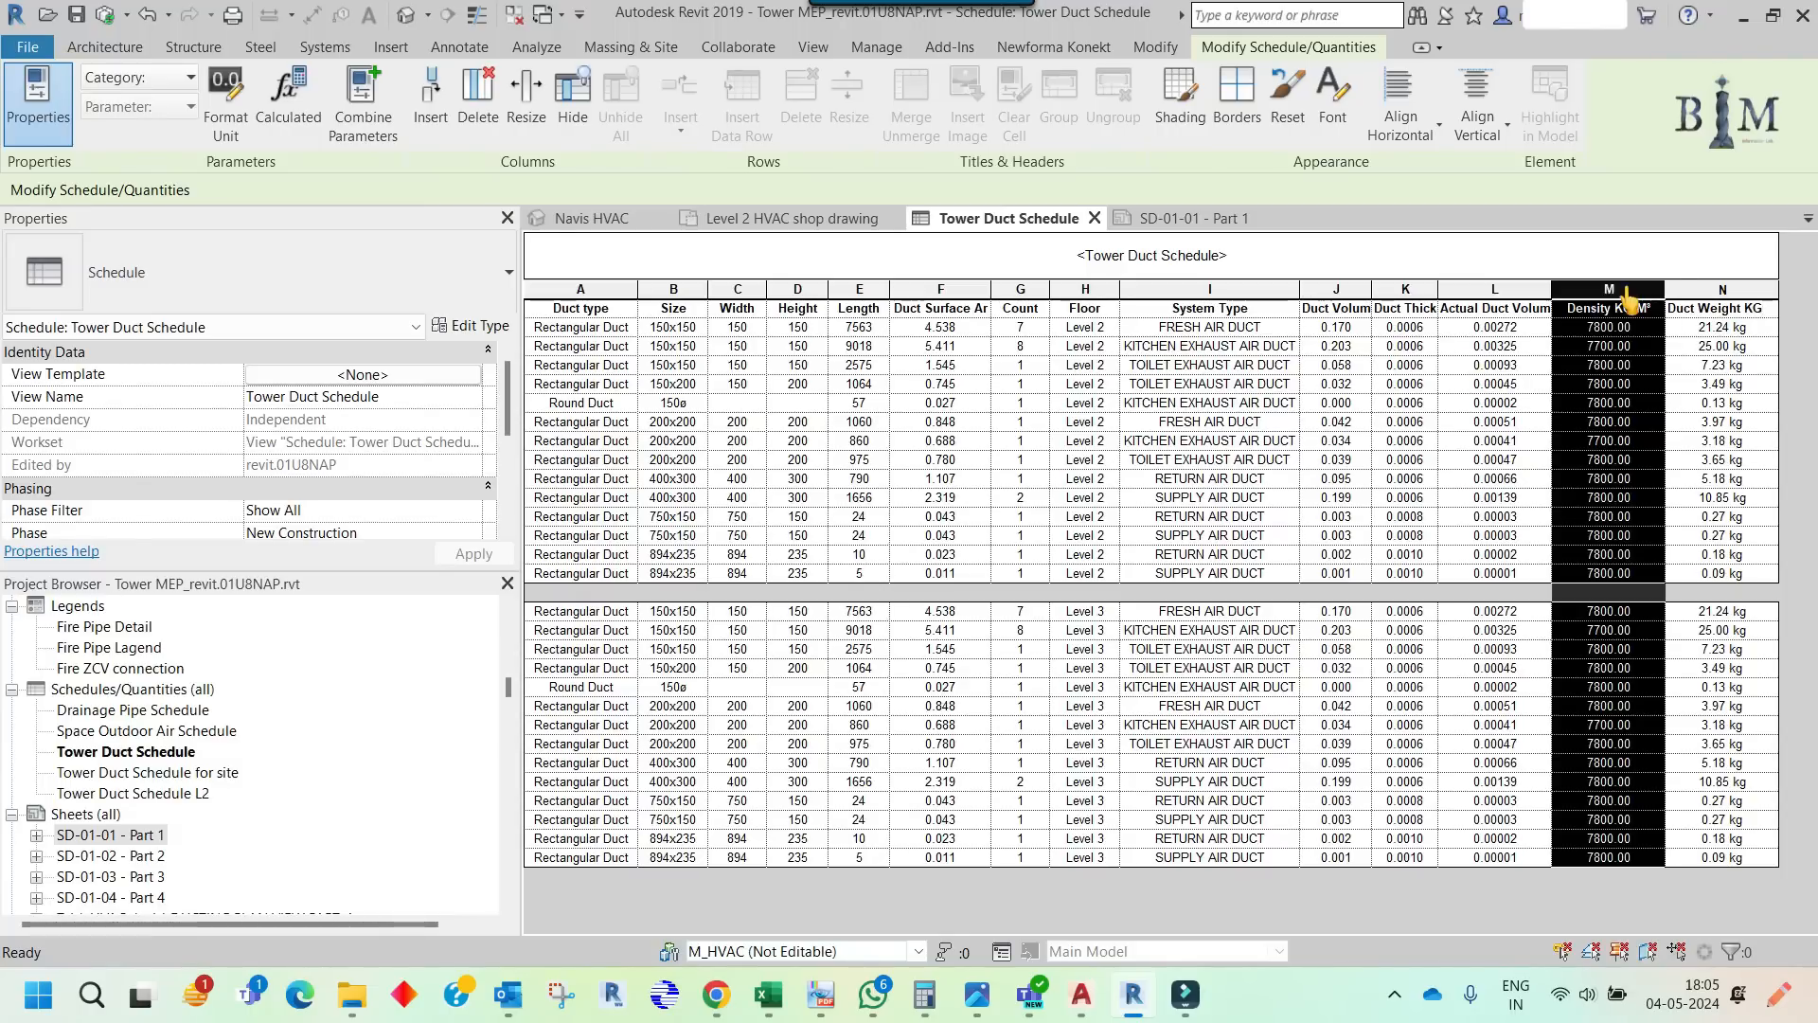
- Narrow the Actual Duct Volume, Density and Duct Weight columns of the Tower Duct Schedule on sheet SD-01-01 - Part 1
click(1201, 220)
click(1290, 339)
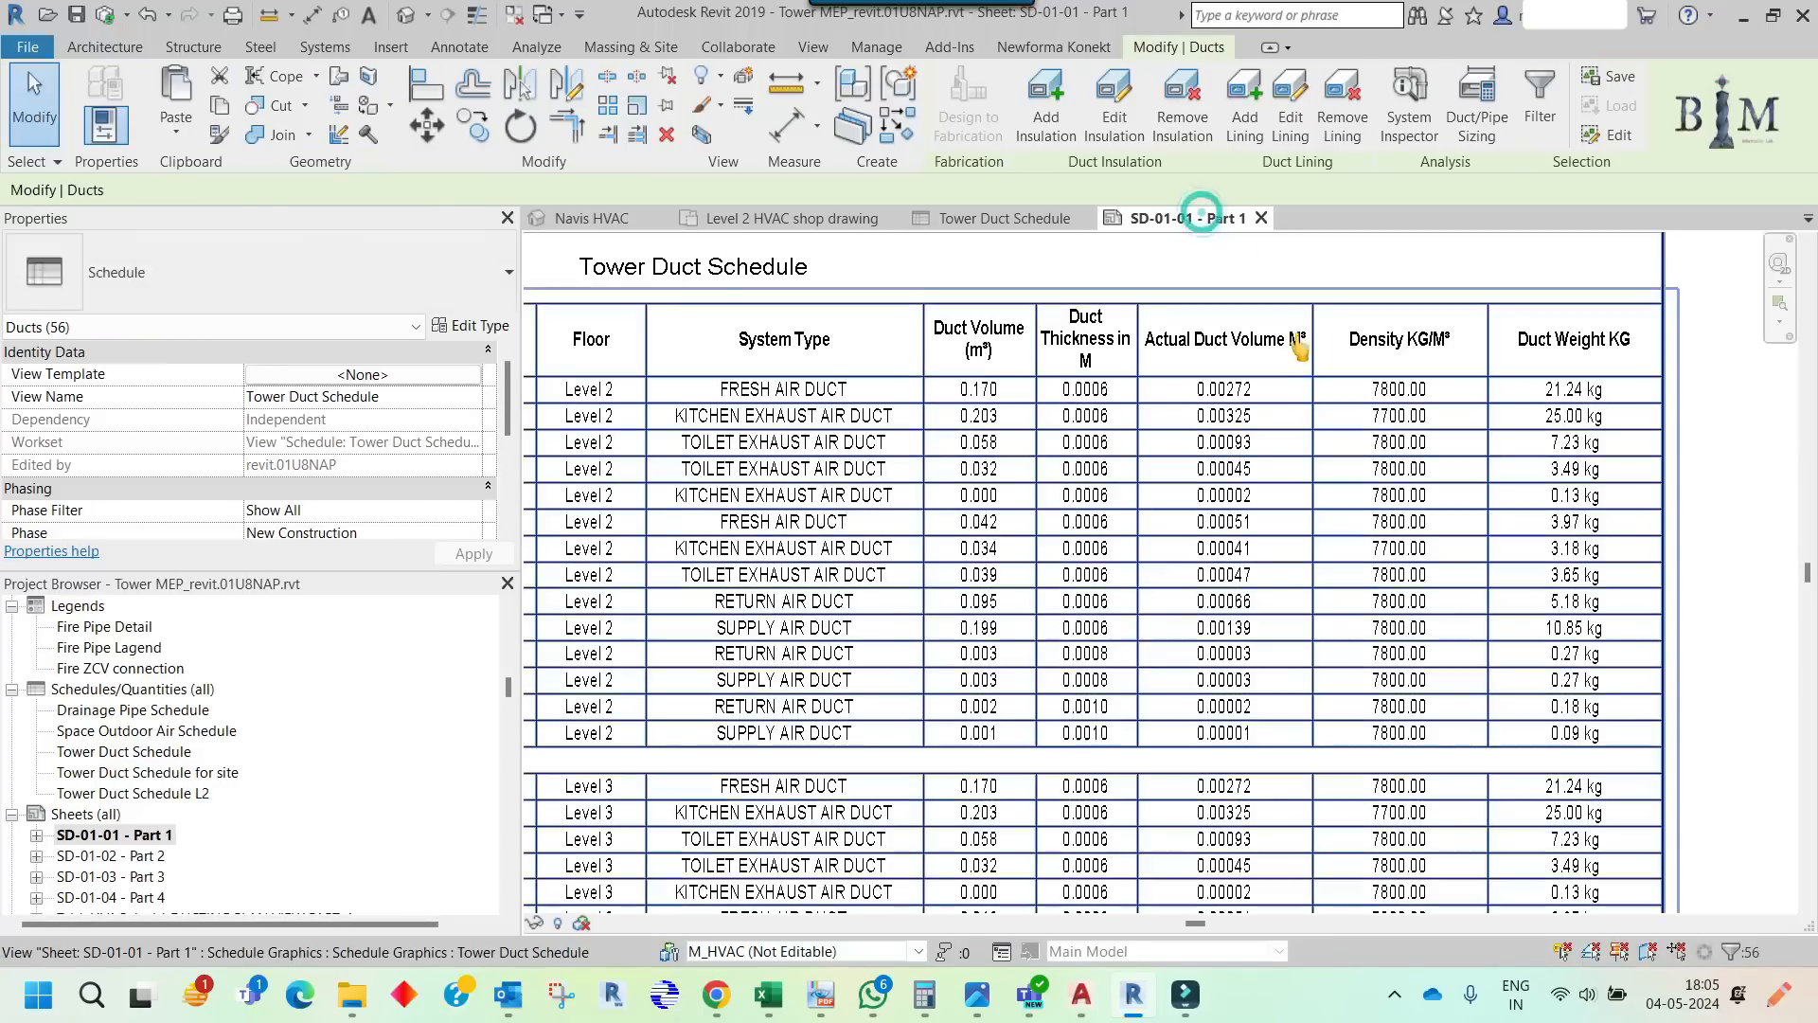
click(1311, 322)
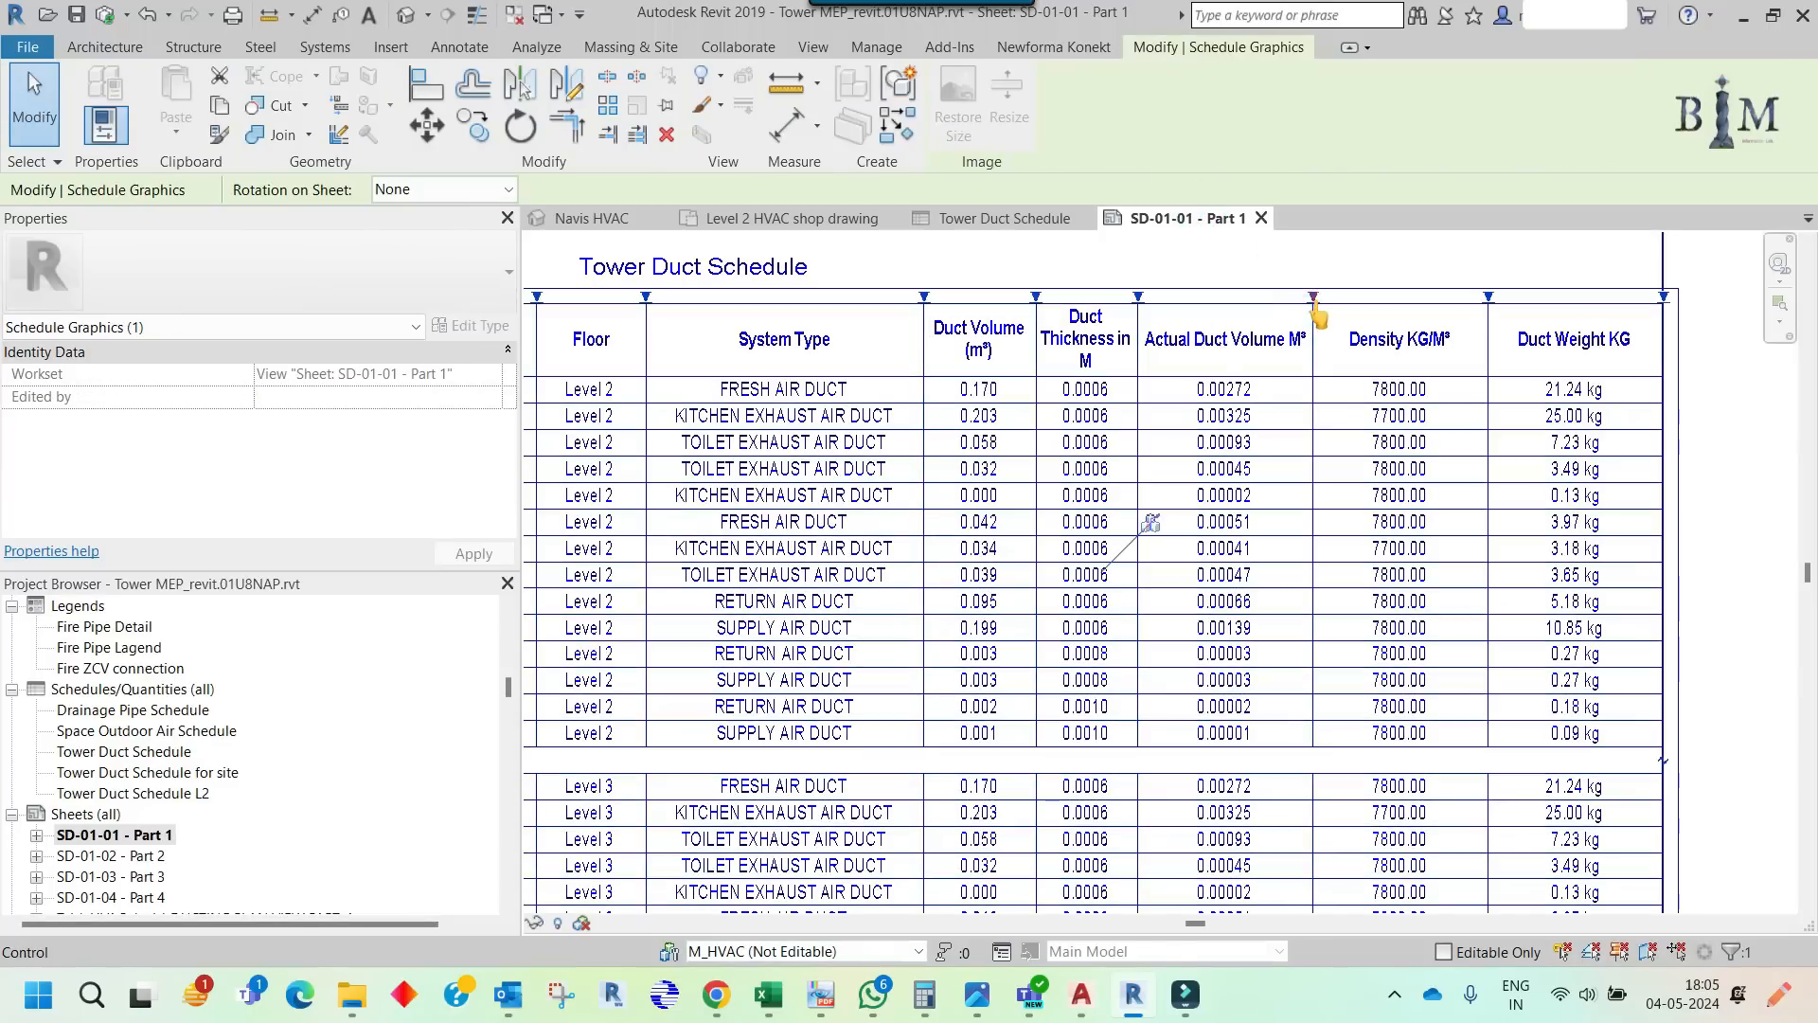
drag(1314, 298, 1290, 301)
drag(1463, 297, 1397, 317)
drag(1557, 296, 1503, 316)
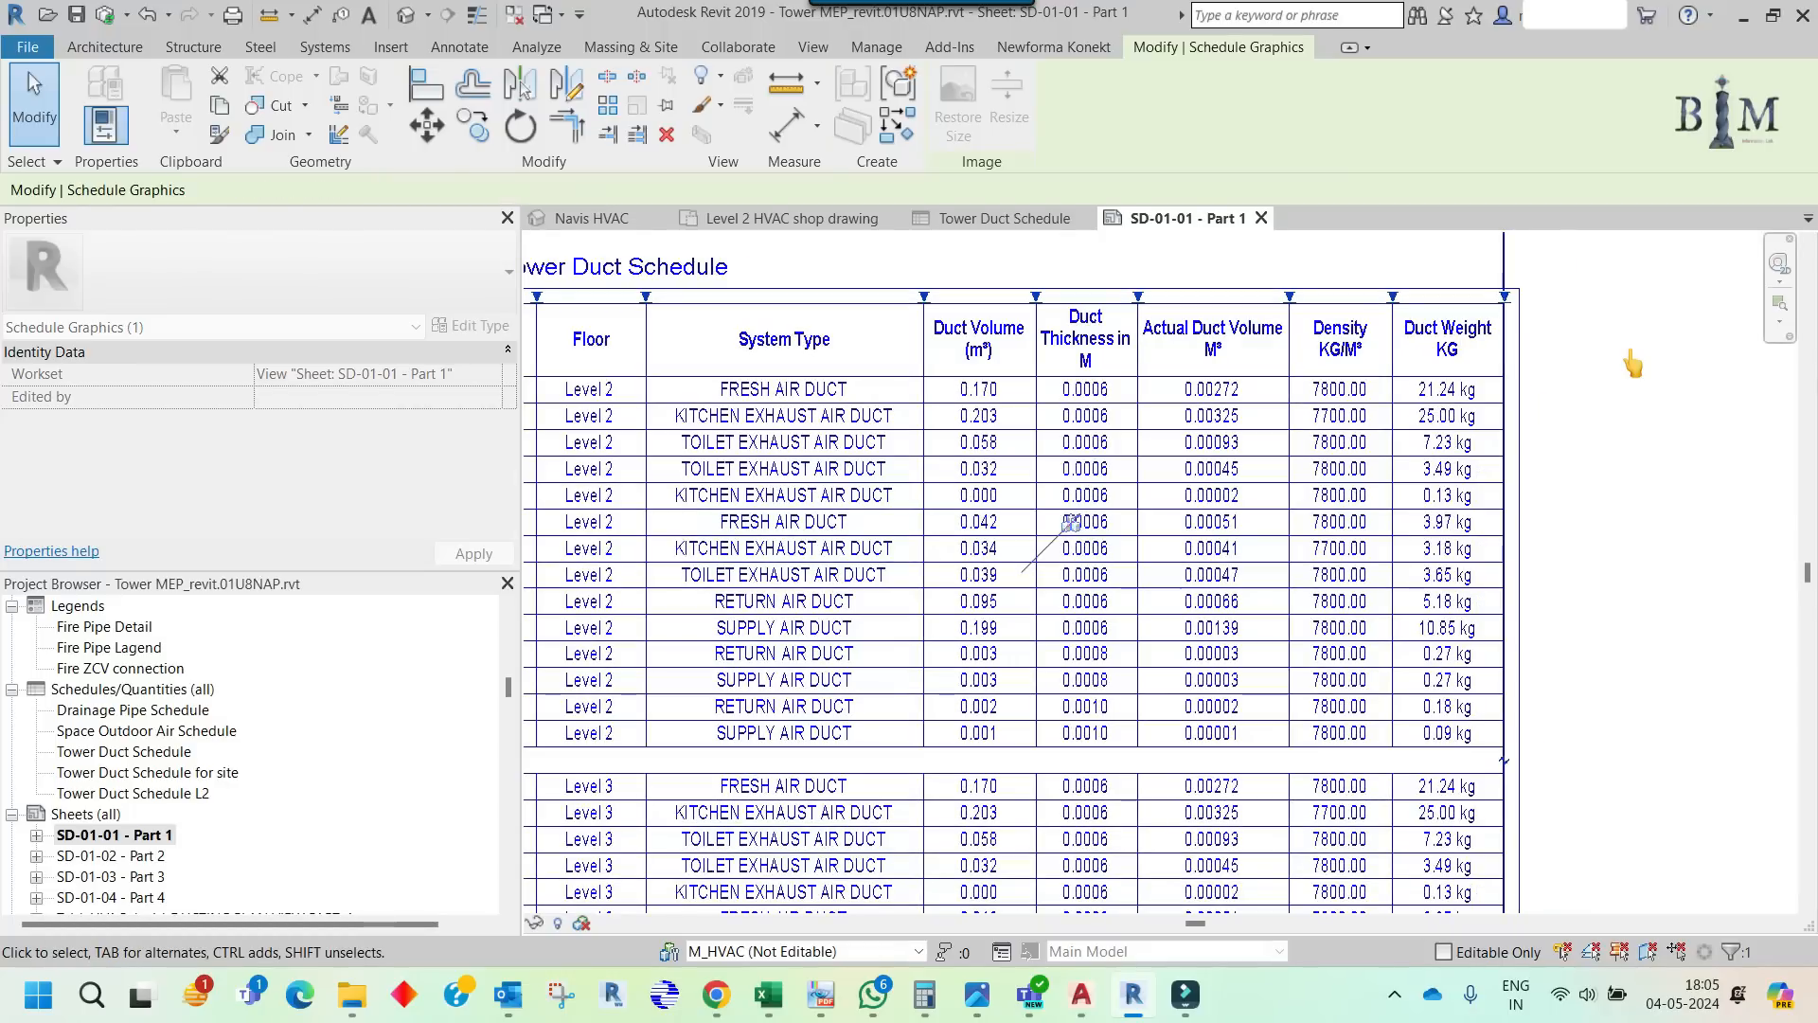
click(1628, 361)
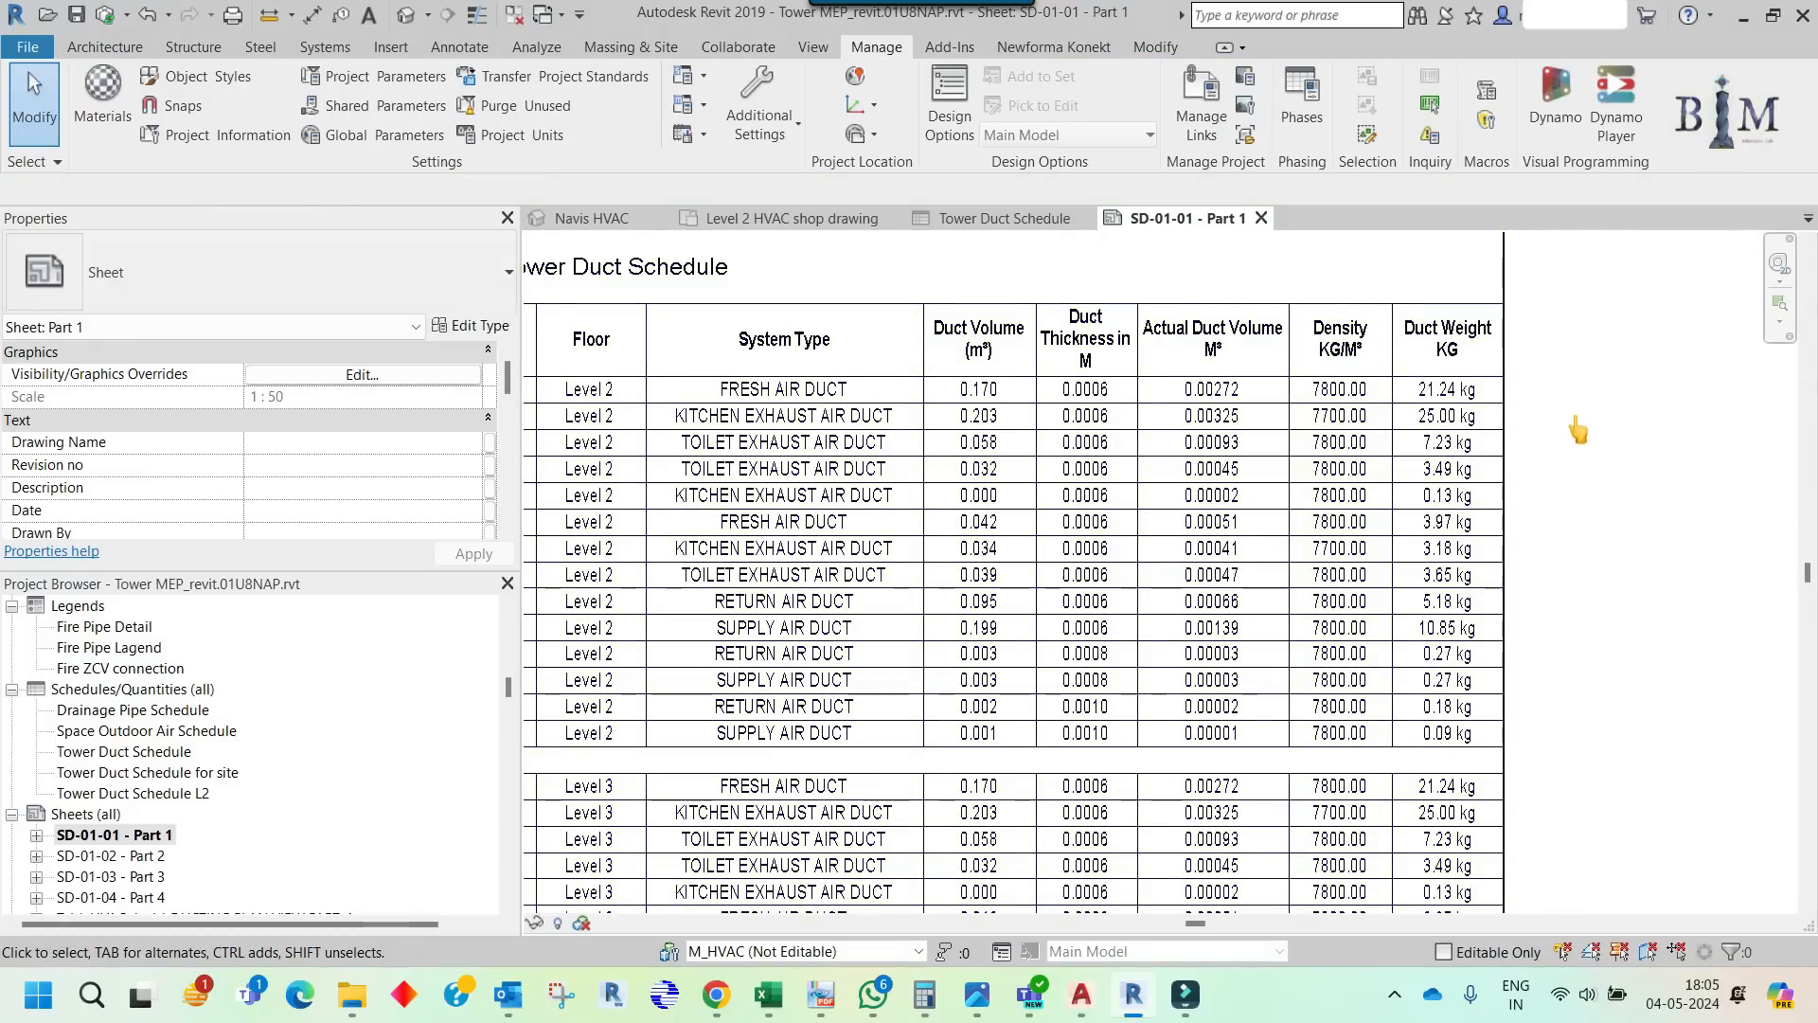
scroll(1567, 464, down, 2)
scroll(1610, 499, up, 1)
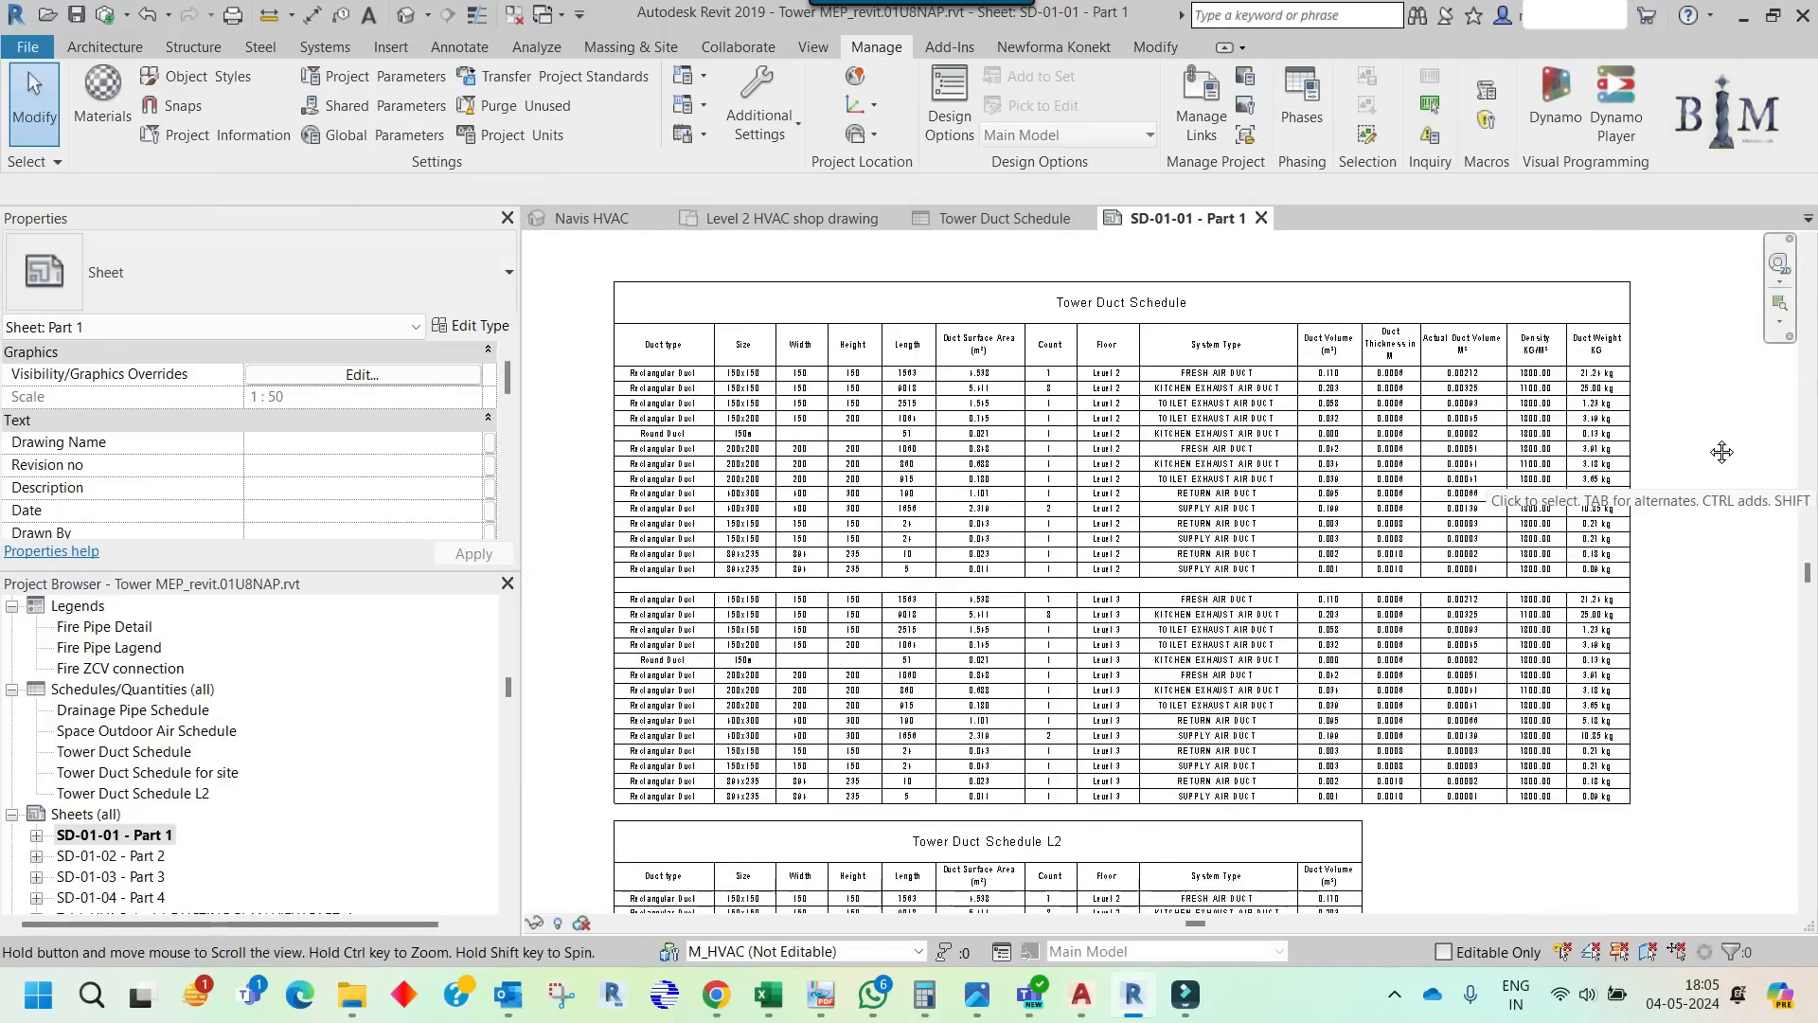